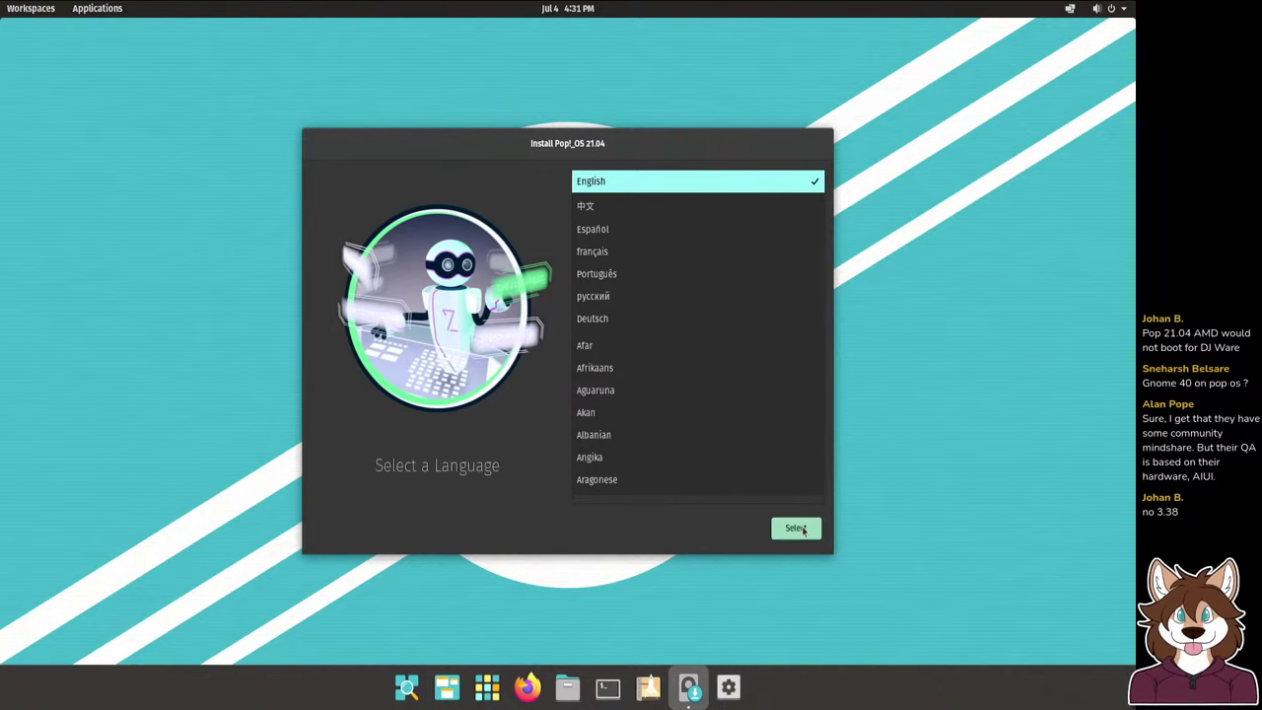
Select English and United States, then go back to the English region list.
left_click(797, 530)
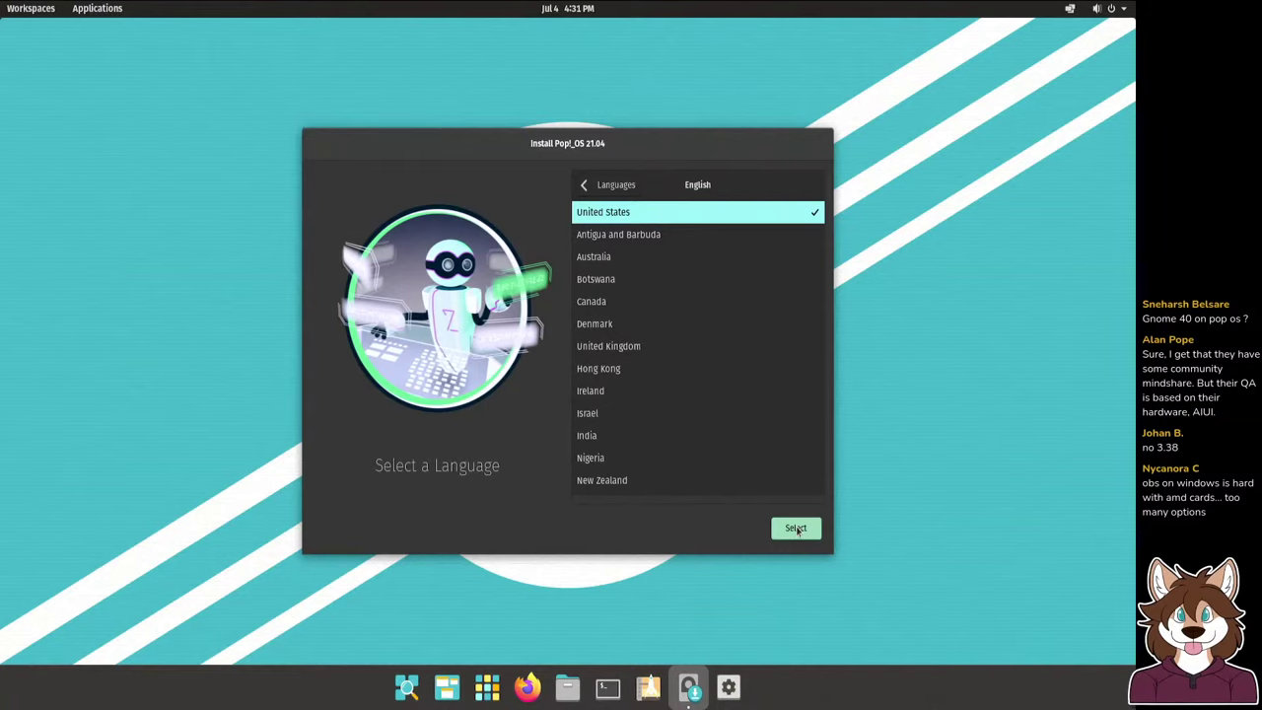
left_click(798, 529)
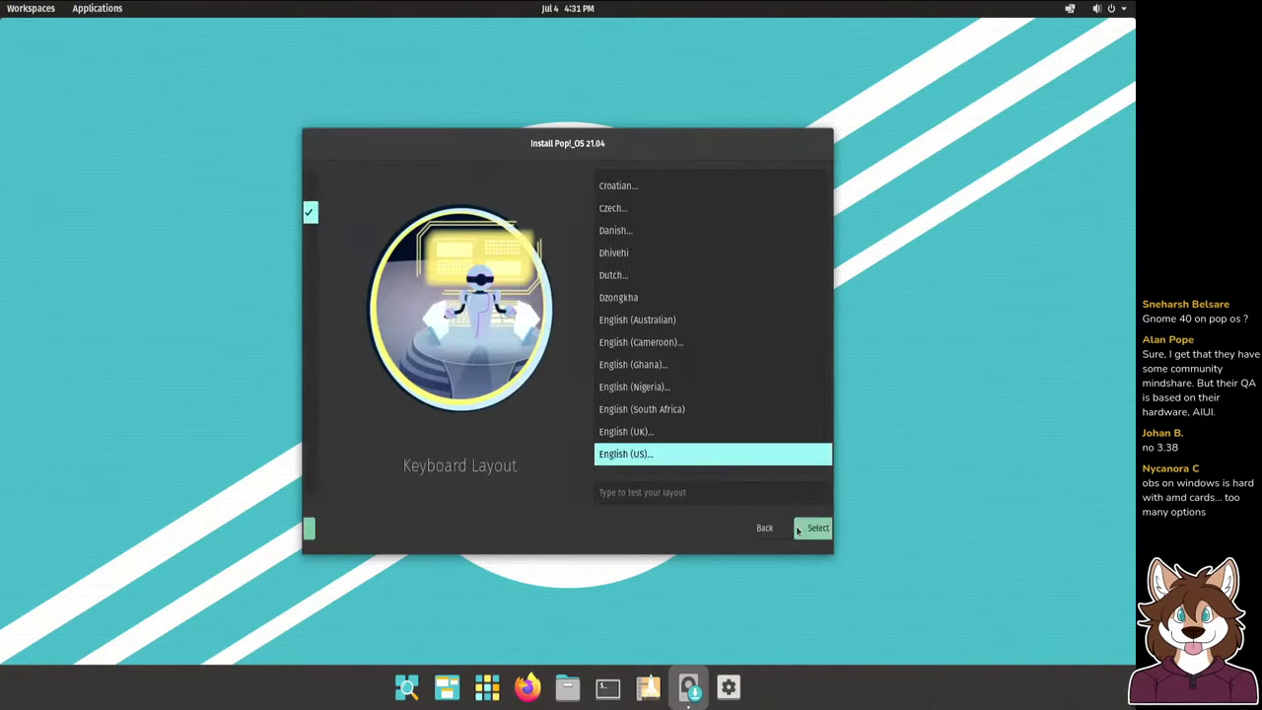
left_click(742, 532)
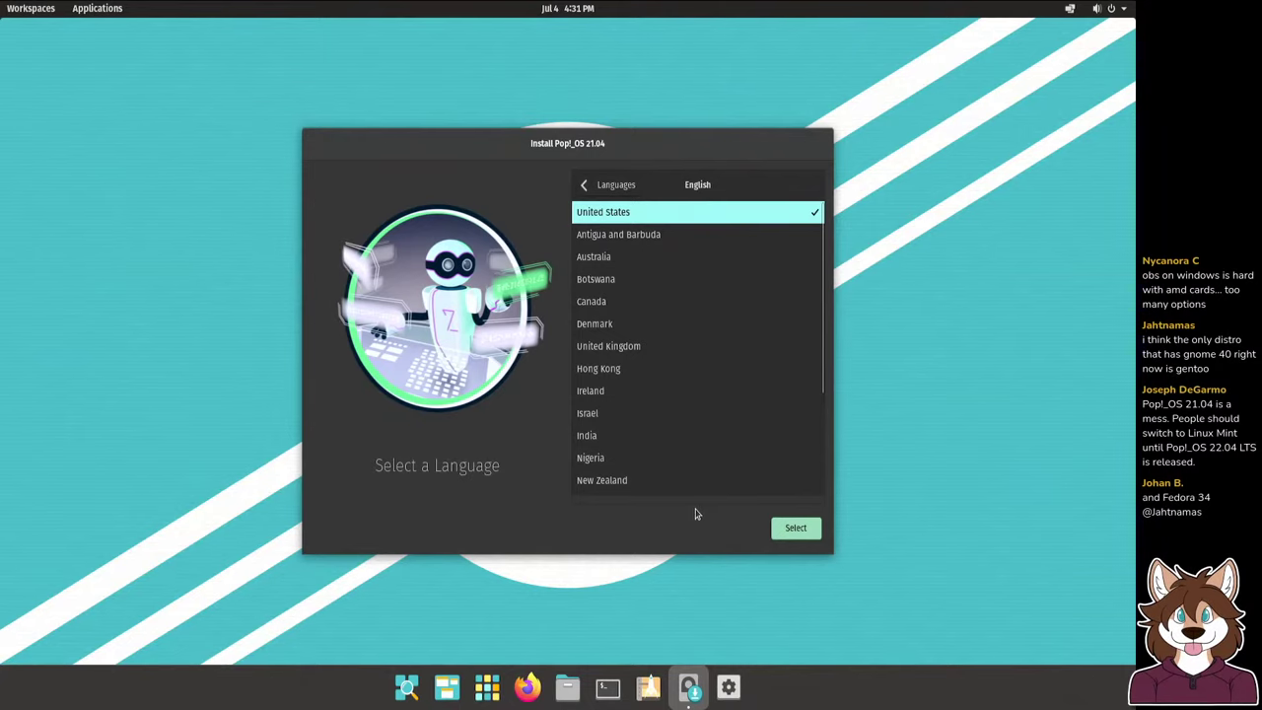
left_click(32, 8)
left_click(31, 8)
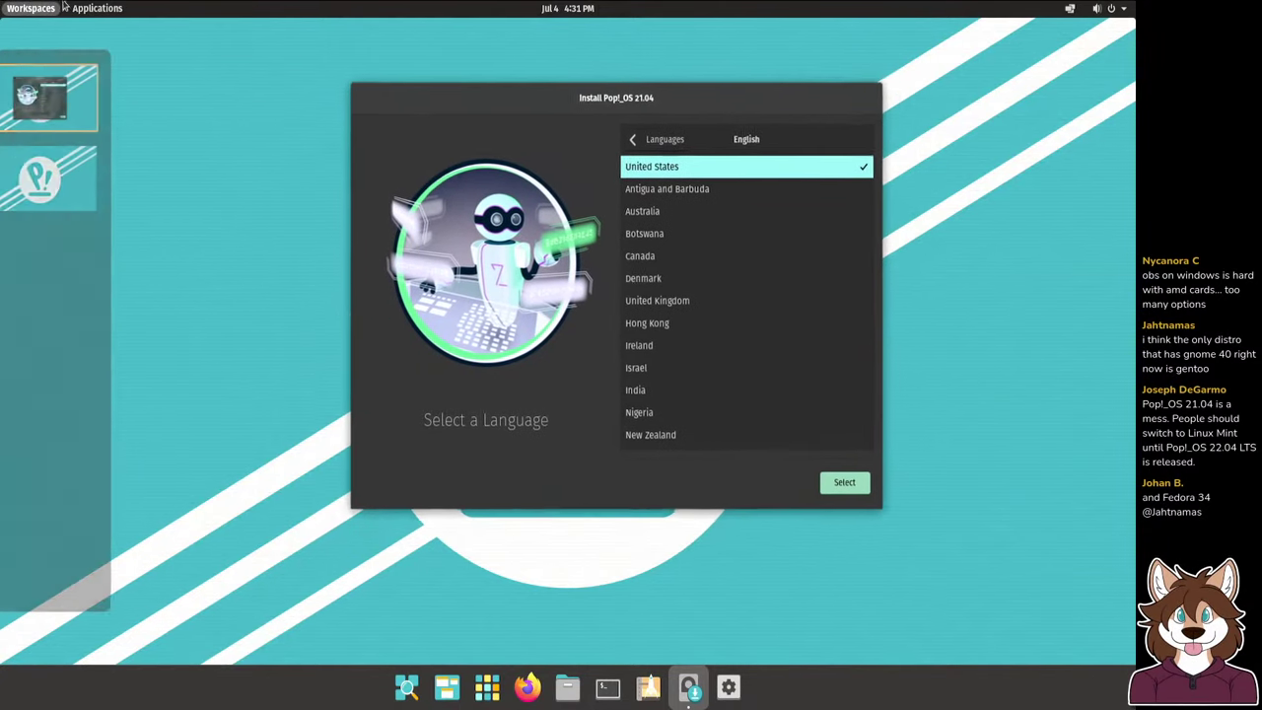
left_click(97, 8)
left_click(453, 537)
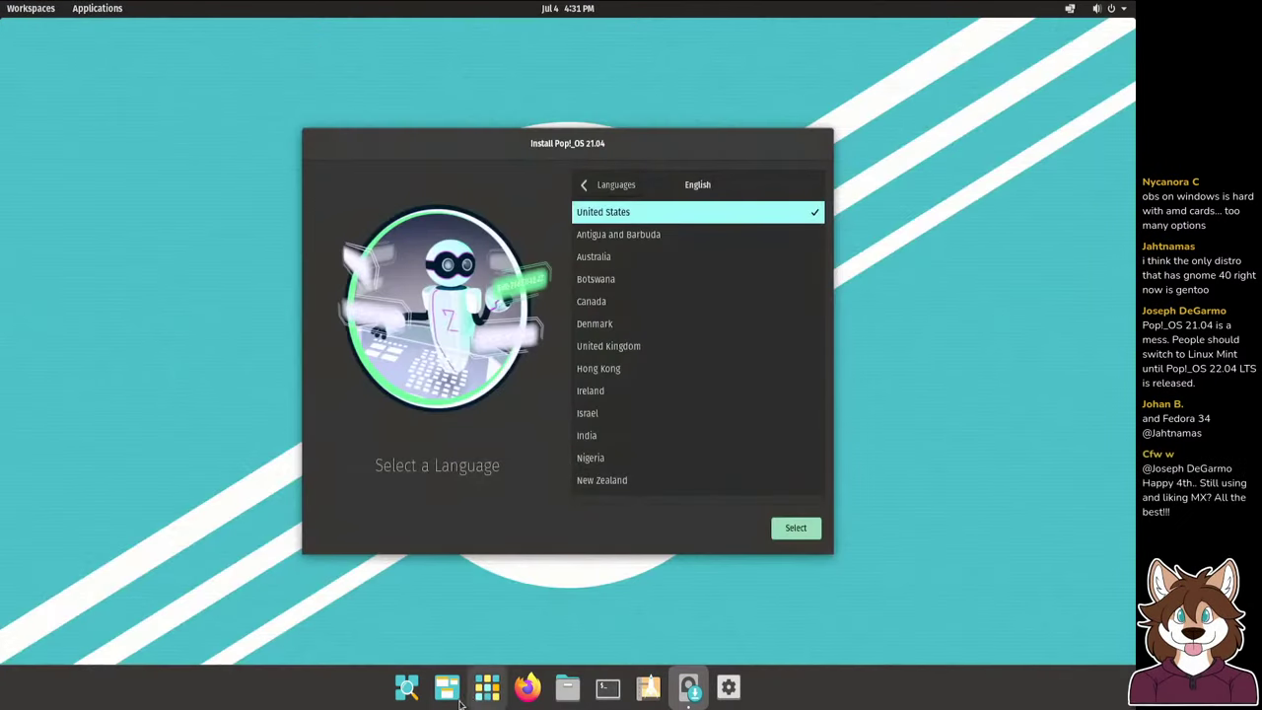
left_click(407, 688)
left_click(416, 699)
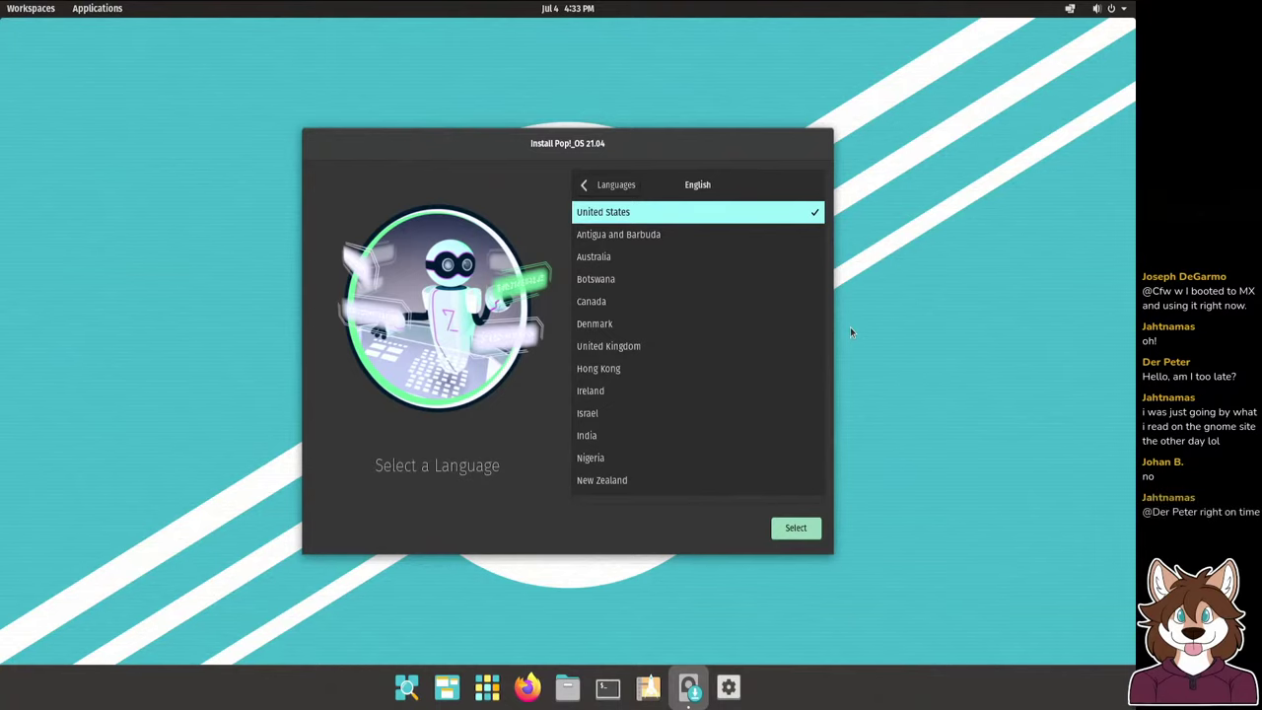
Confirm the United States region and the Default English (US) keyboard layout.
left_click(796, 529)
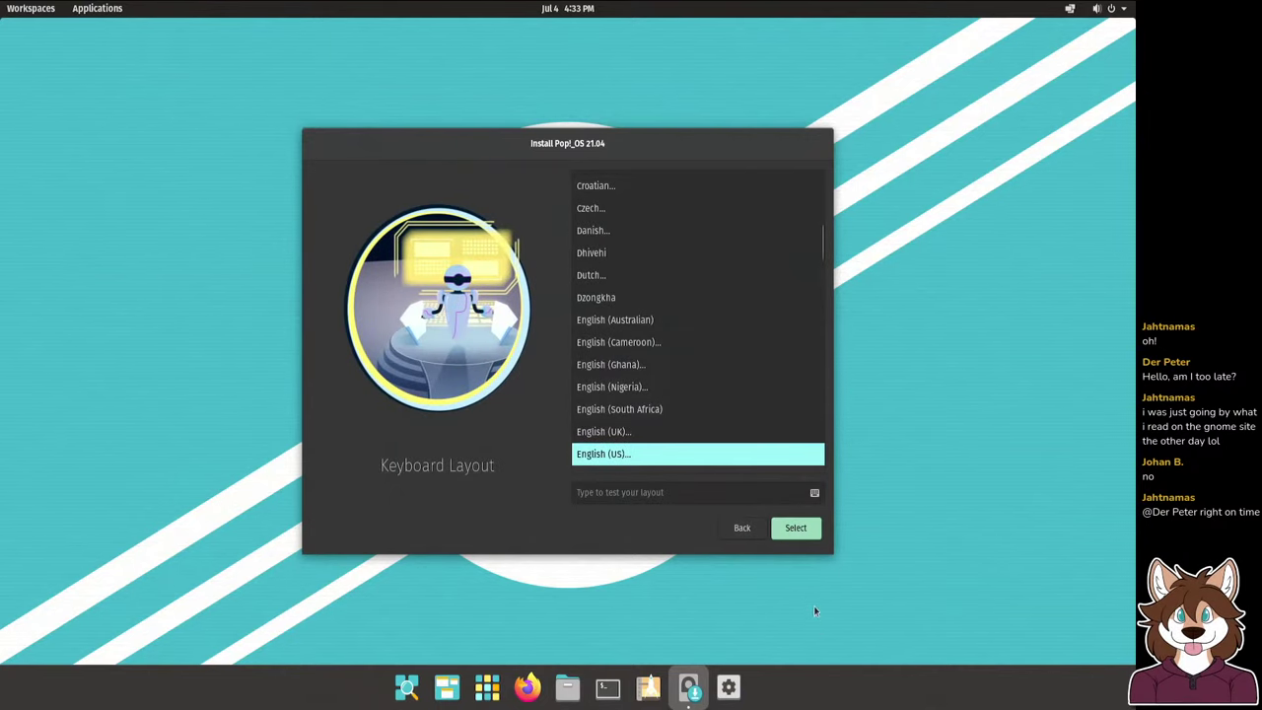
left_click(806, 533)
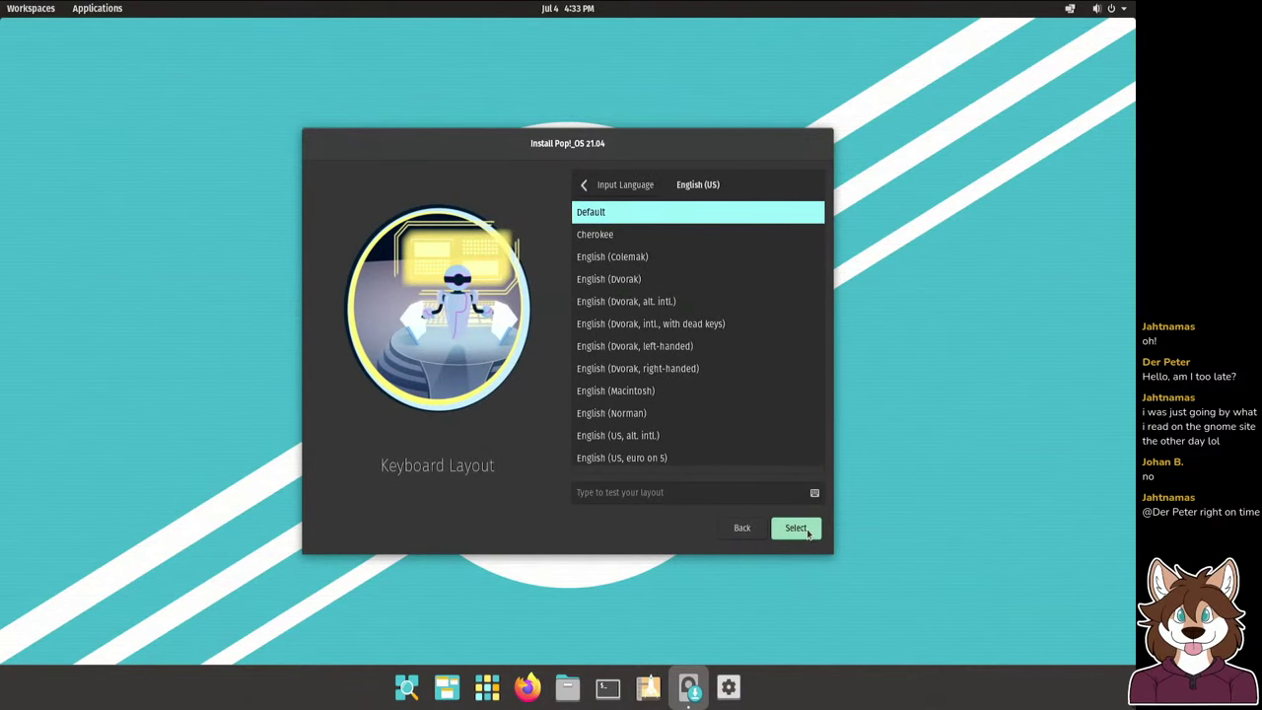
left_click(806, 530)
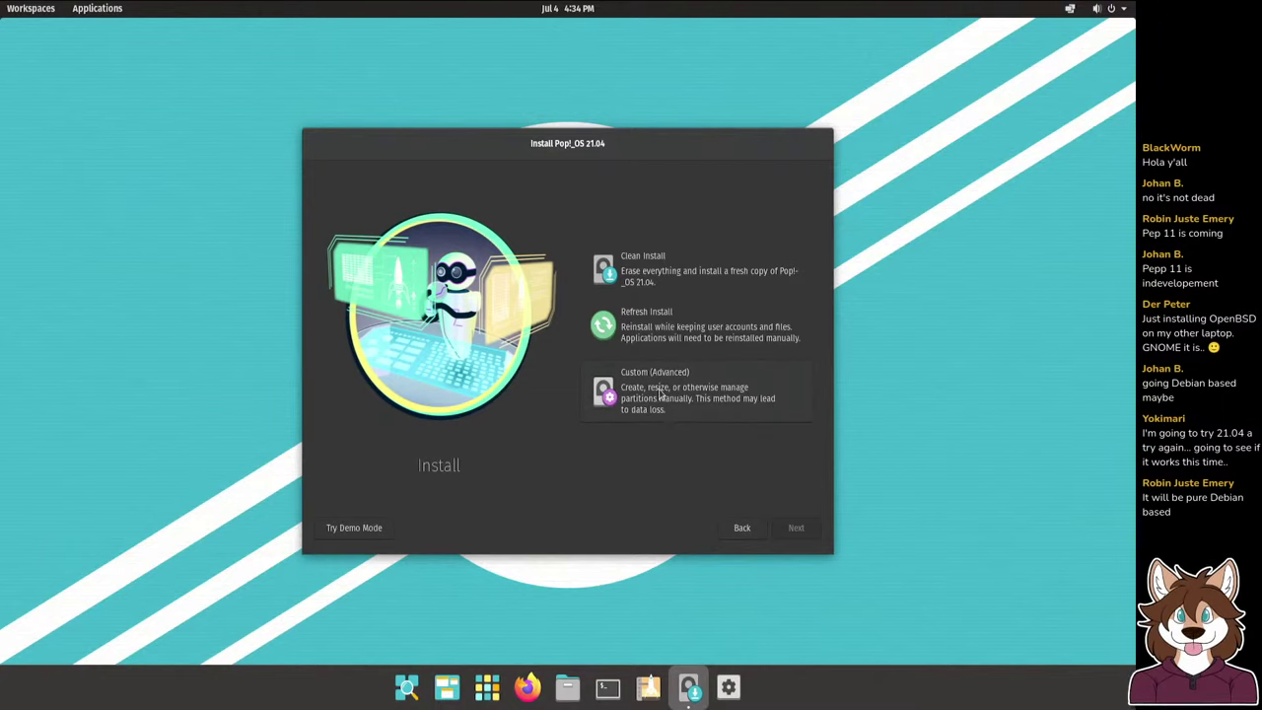
Choose Clean Install and erase and install onto the ATA Samsung SSD 860.
left_click(641, 271)
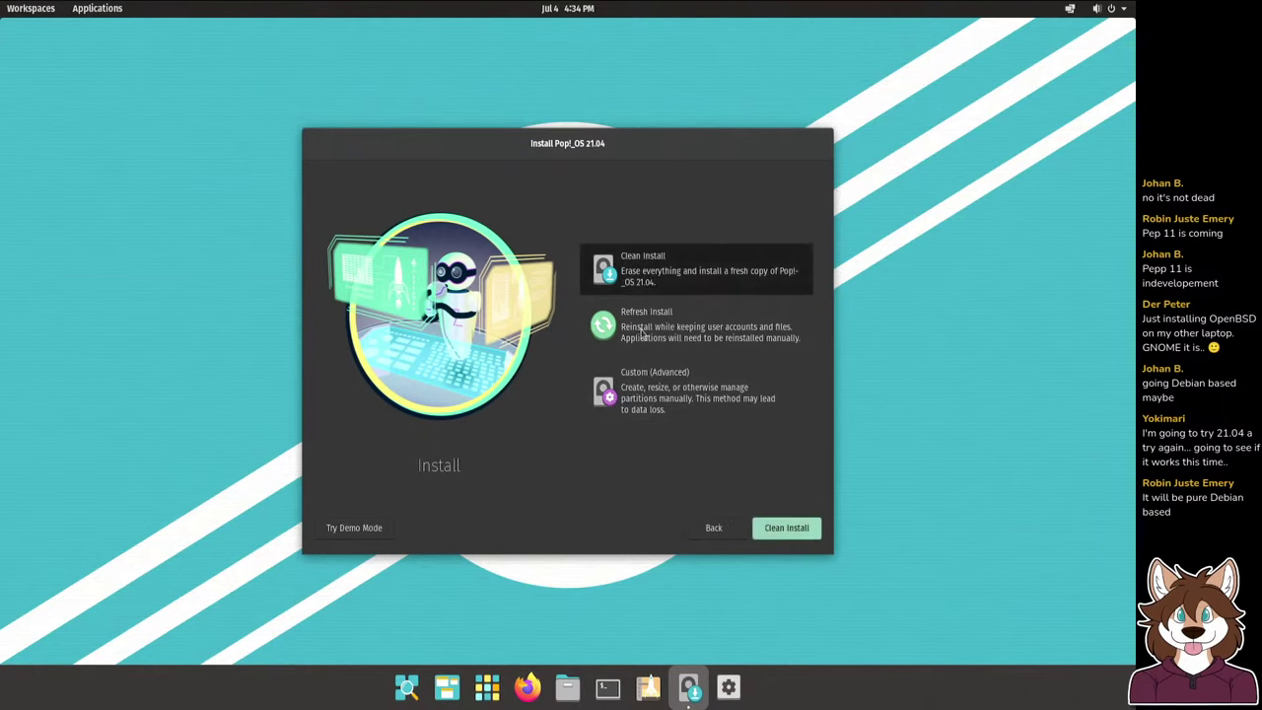
left_click(795, 529)
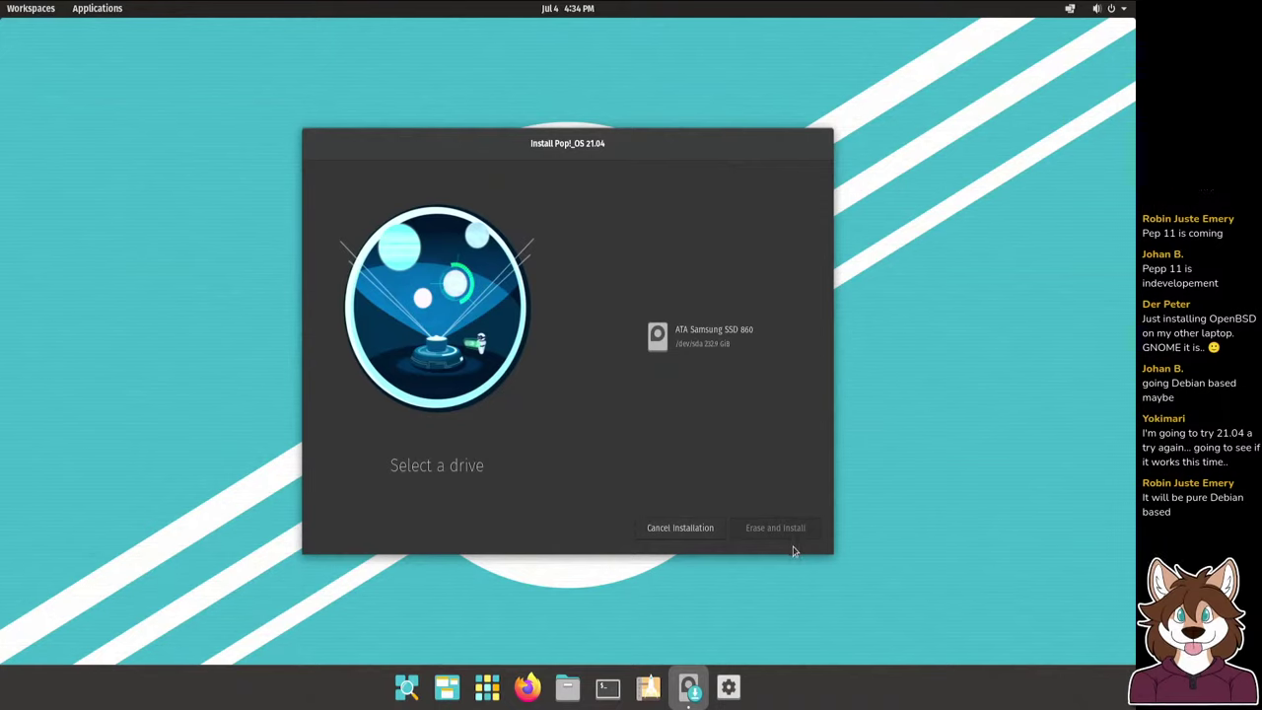
left_click(683, 347)
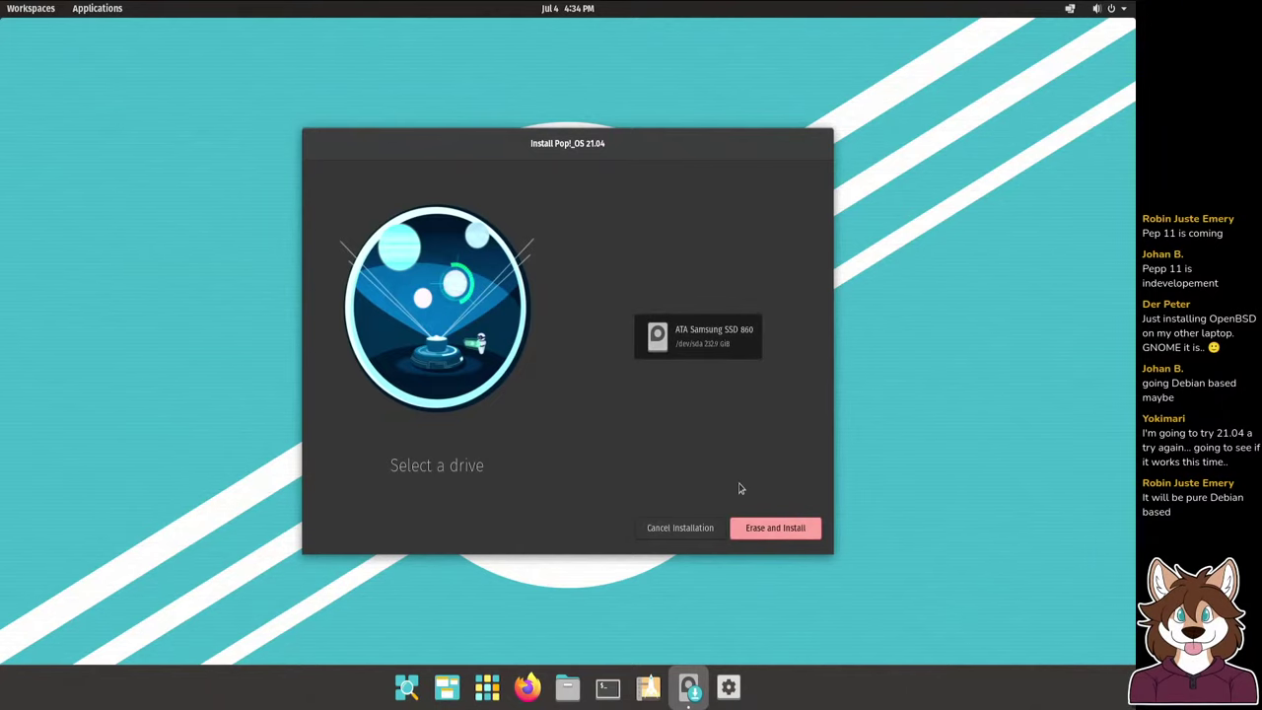
left_click(761, 530)
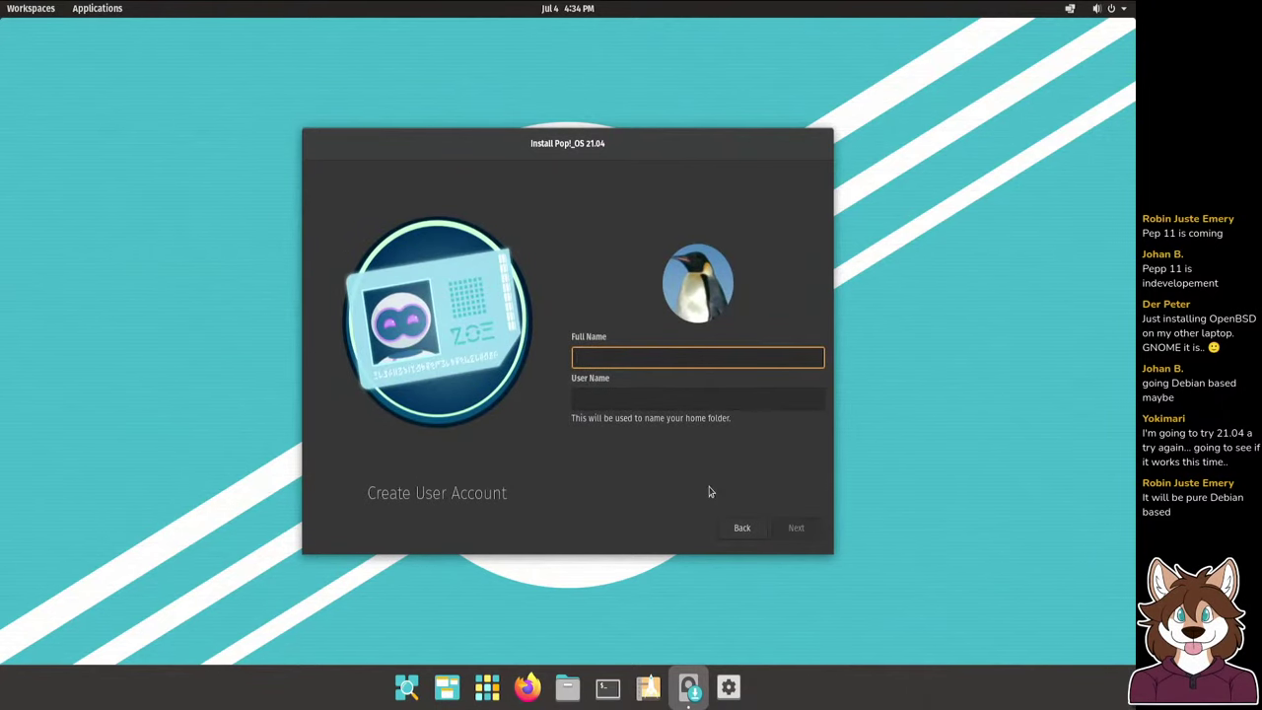
Enter the account's full name and user name.
type("egee")
key("Tab")
type("eg")
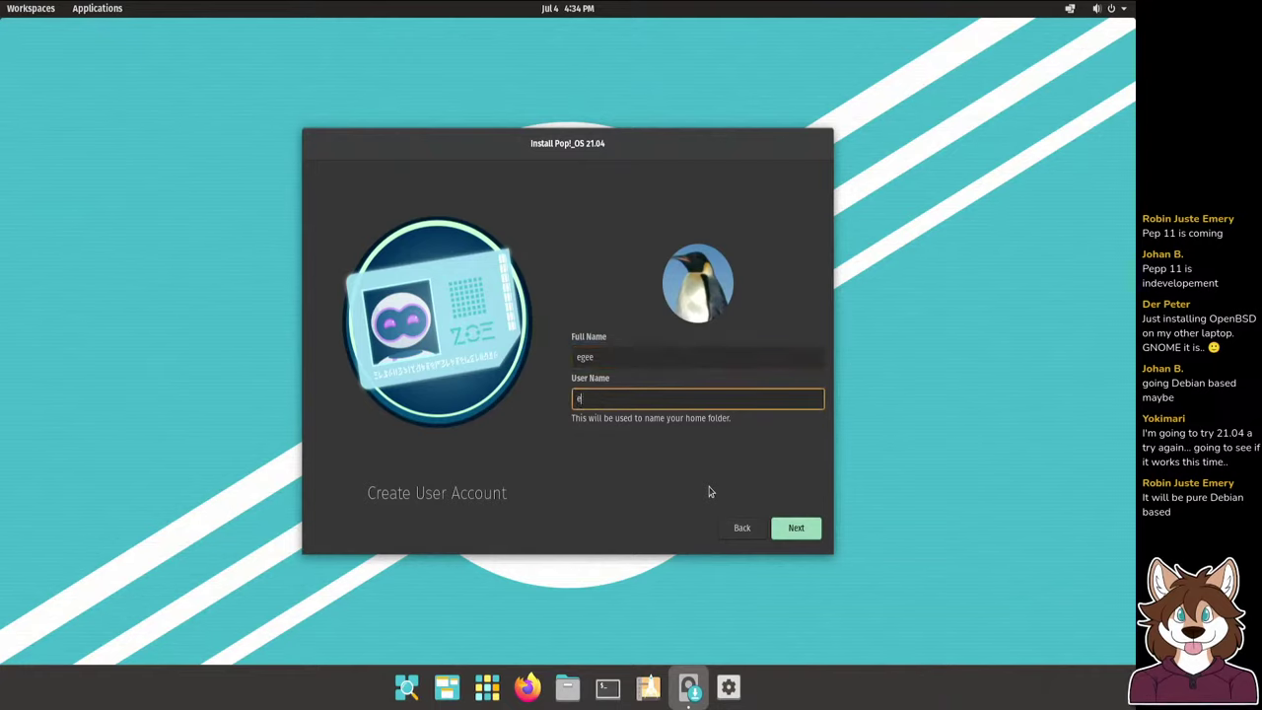
key("Return")
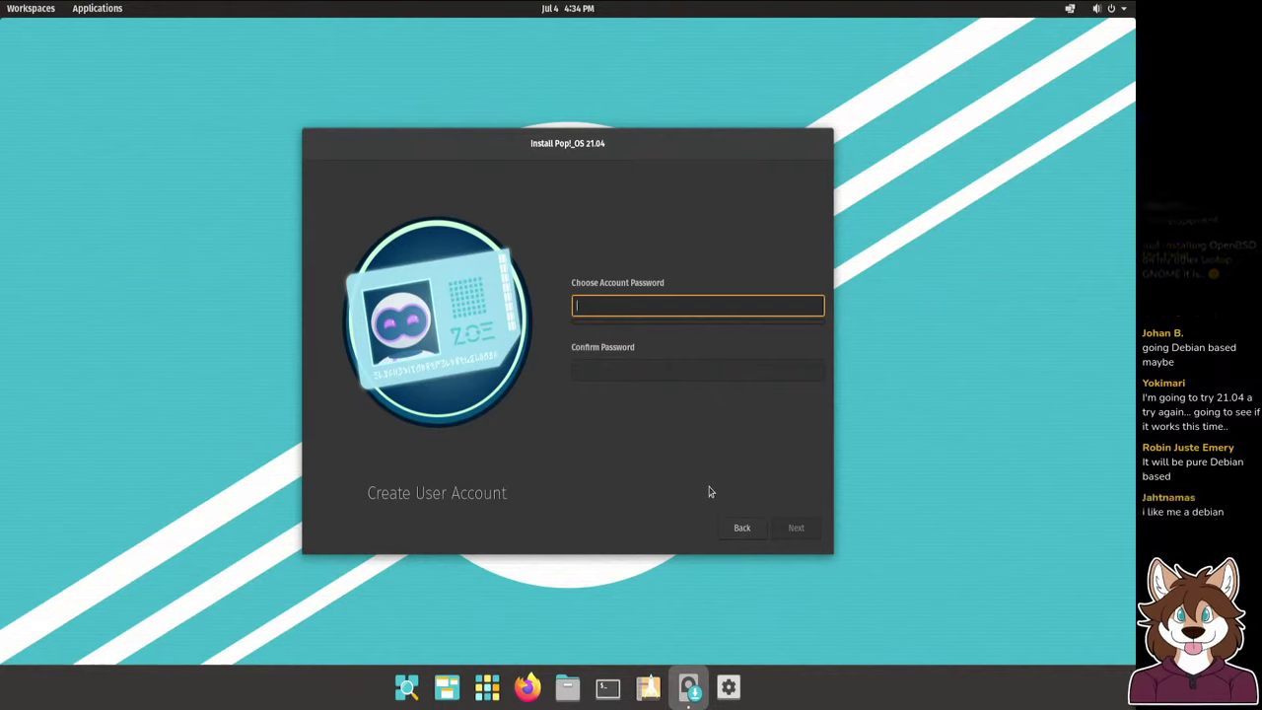
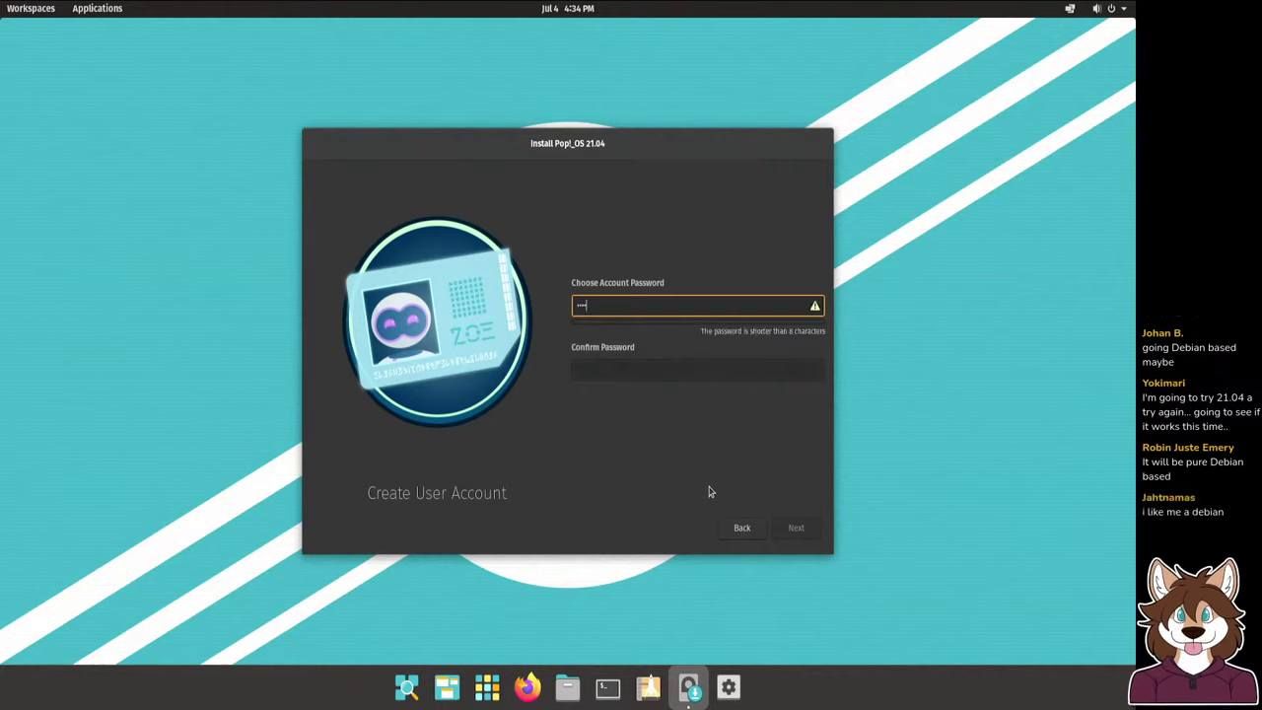
Set and confirm the account password and continue to Drive Encryption.
key("Tab")
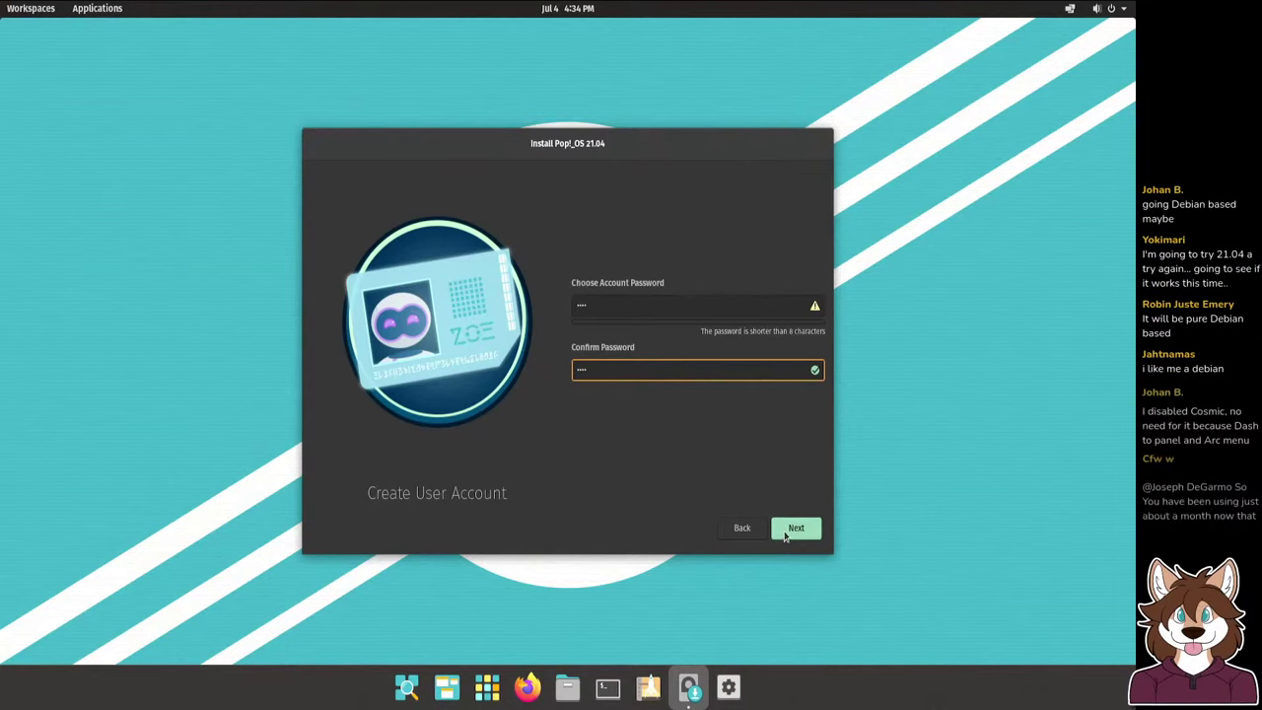
left_click(795, 528)
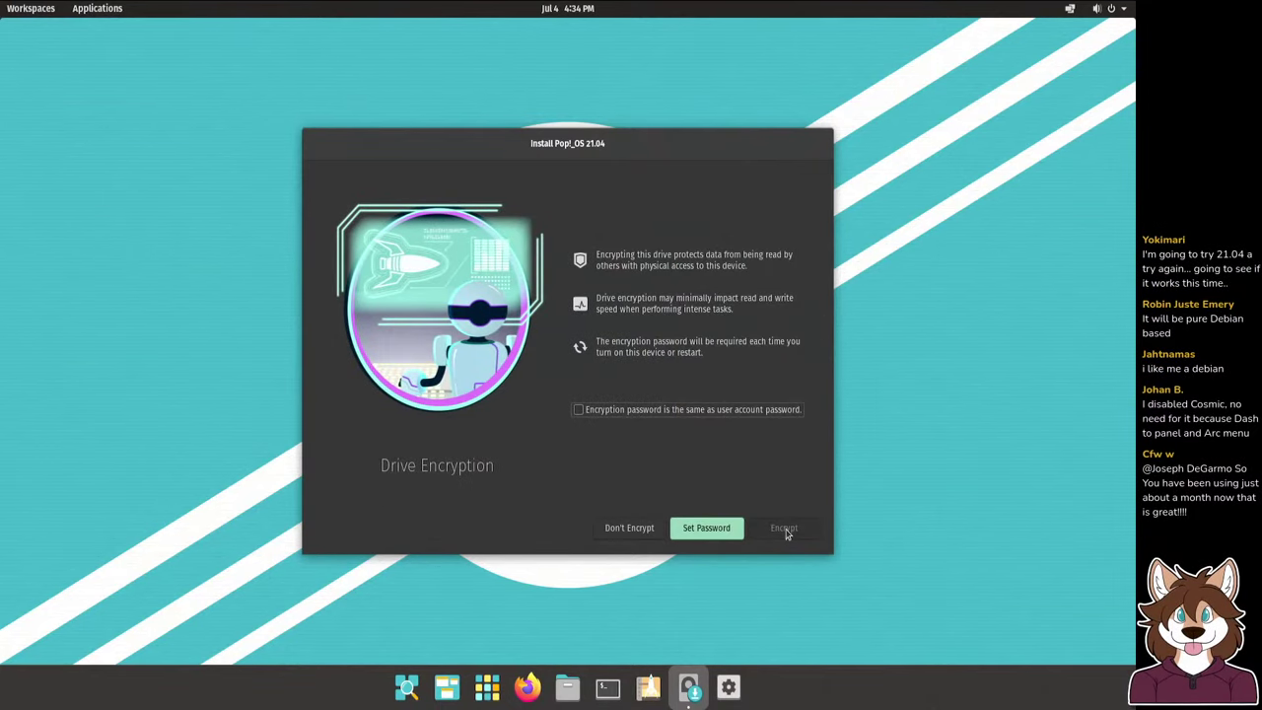
Reuse the account password for drive encryption and open the top-bar system menu.
left_click(709, 409)
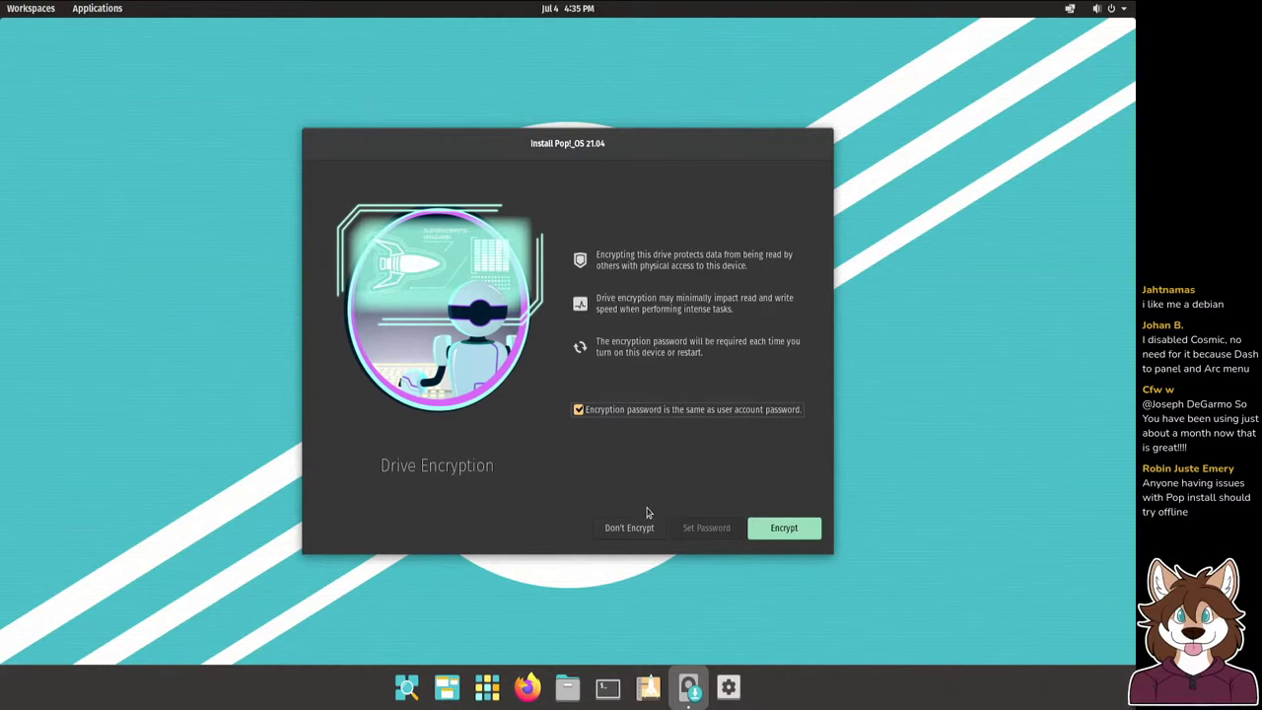
left_click(1097, 10)
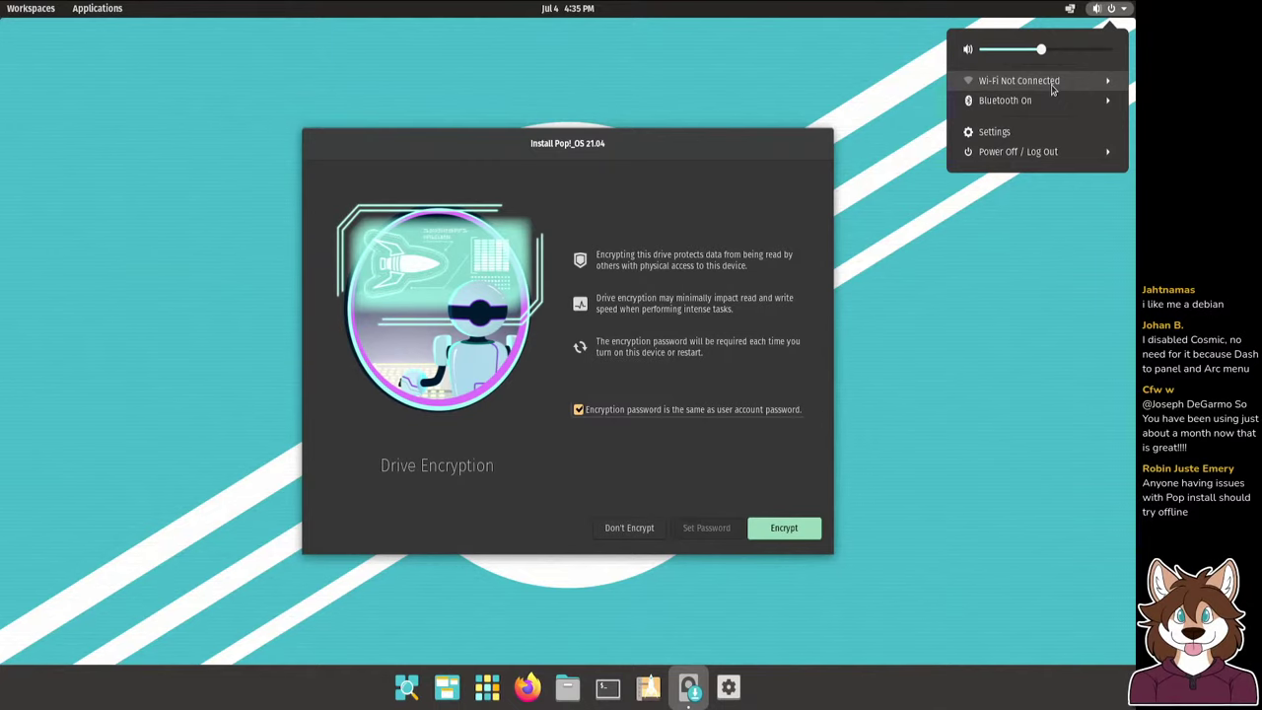
Connect to the haus-wifi-5ghz Wi-Fi network using its password.
left_click(1053, 87)
left_click(1004, 100)
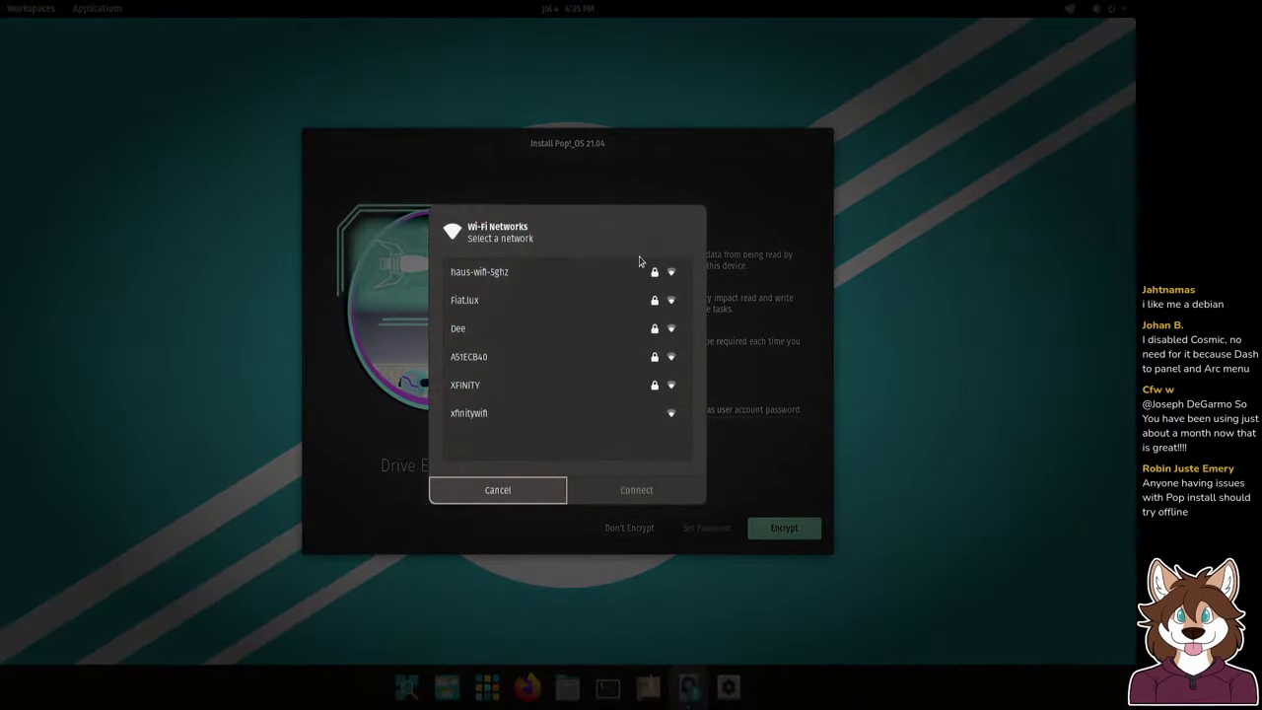
left_click(552, 283)
left_click(647, 493)
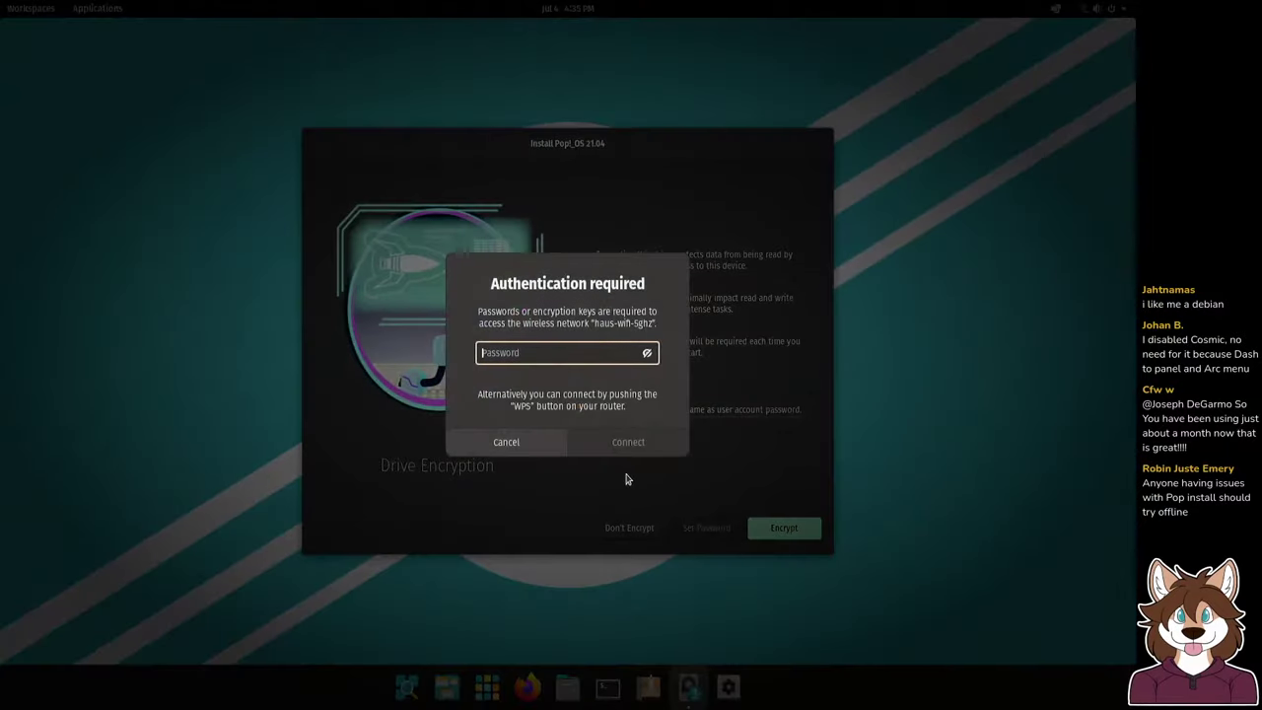
type("*********")
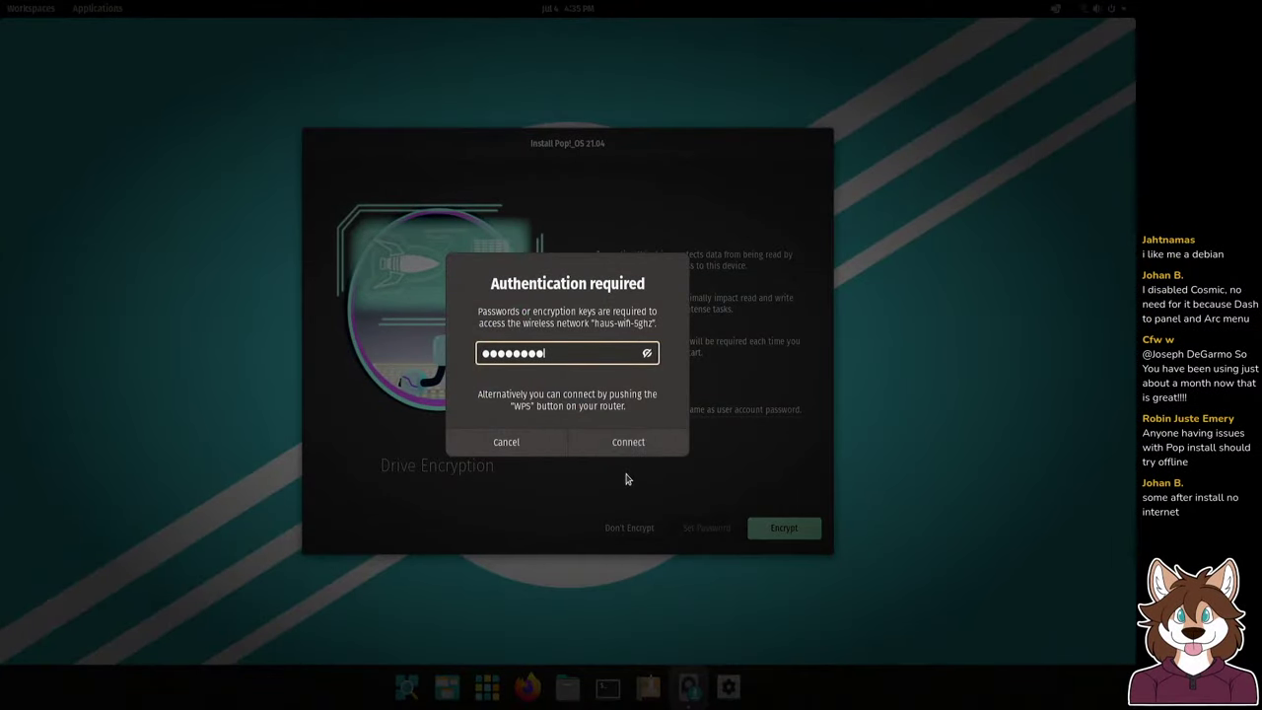
key("Return")
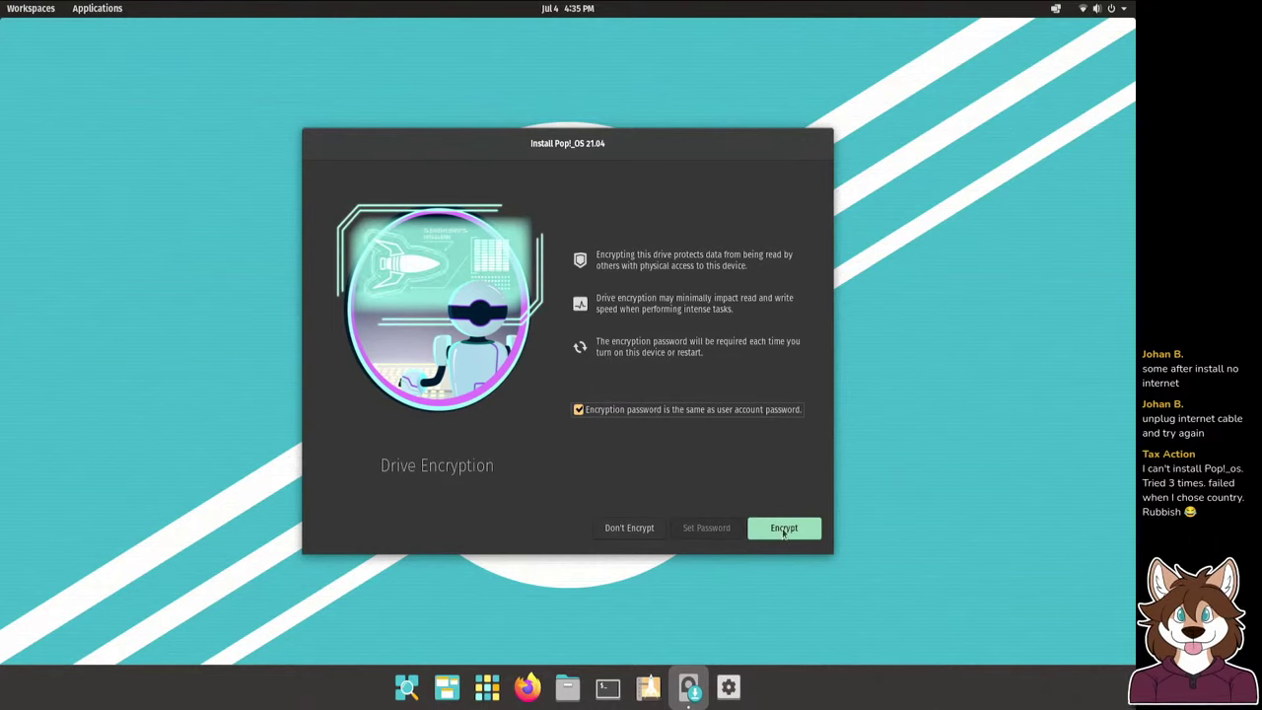
Start the encrypted installation and show the installation log.
left_click(780, 530)
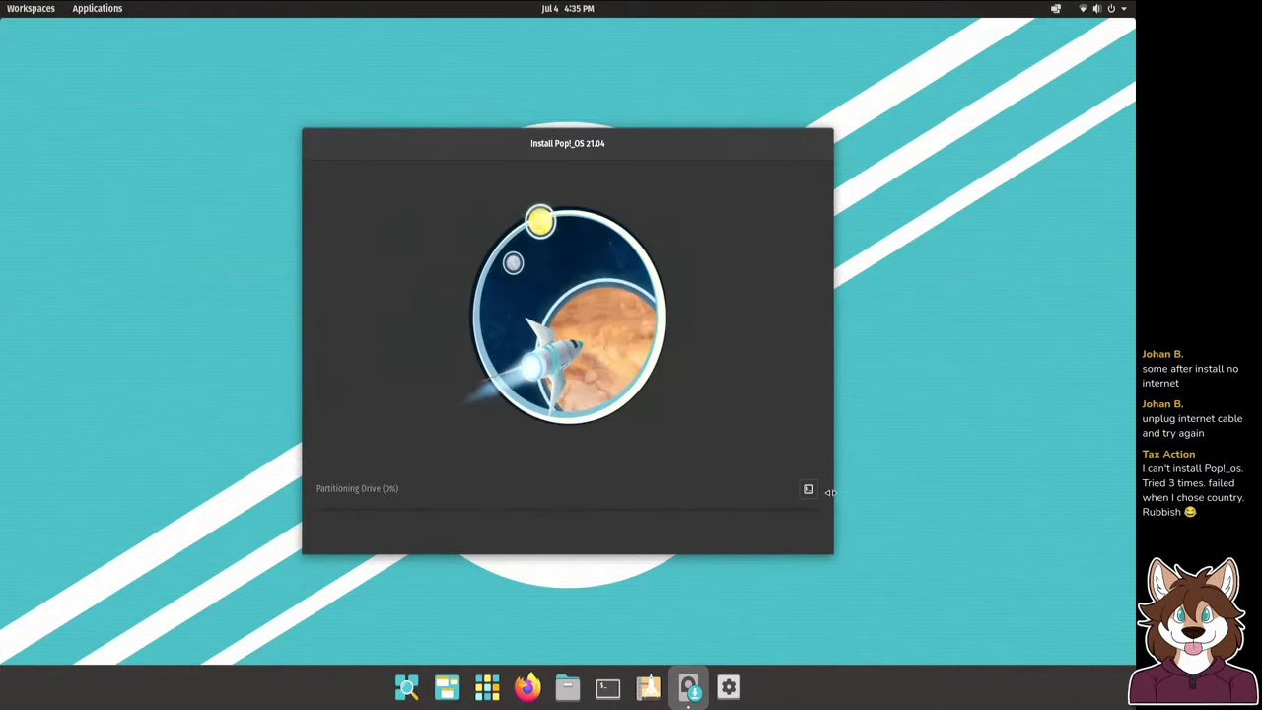
left_click(808, 489)
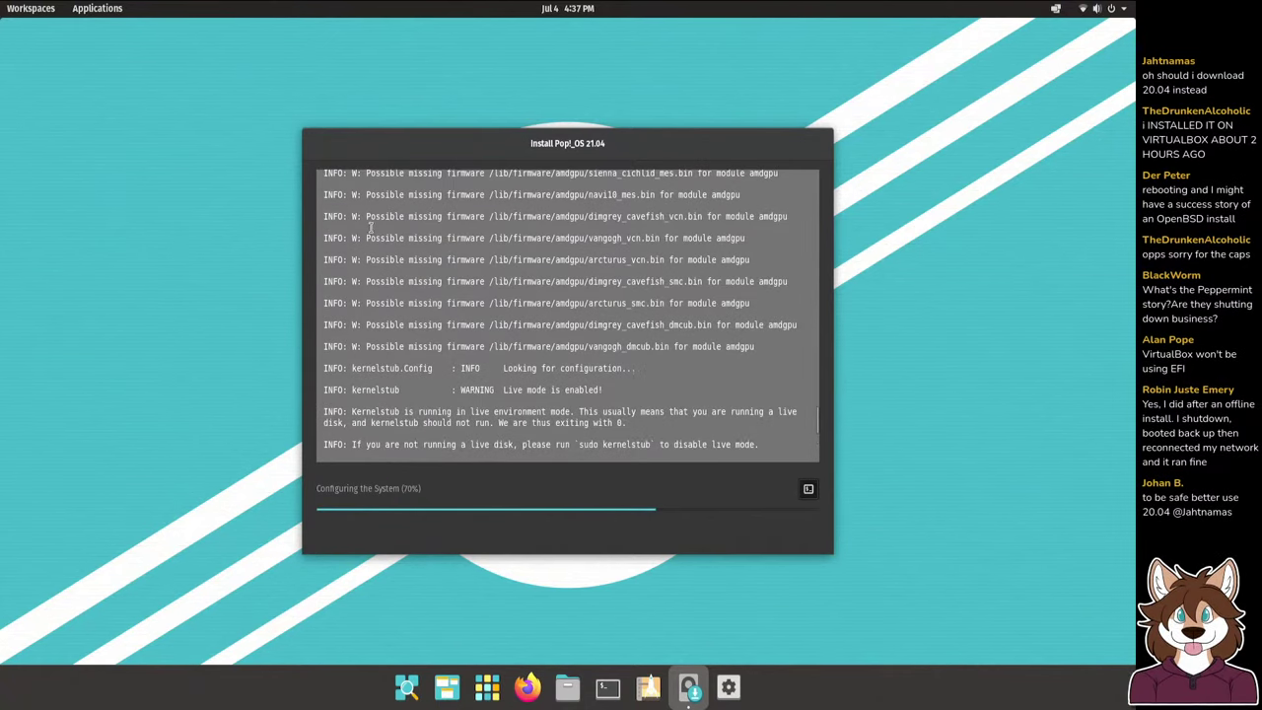
Wait for the installation to finish and reach the Continue Setting Up page.
scroll(525, 388, "up", 1)
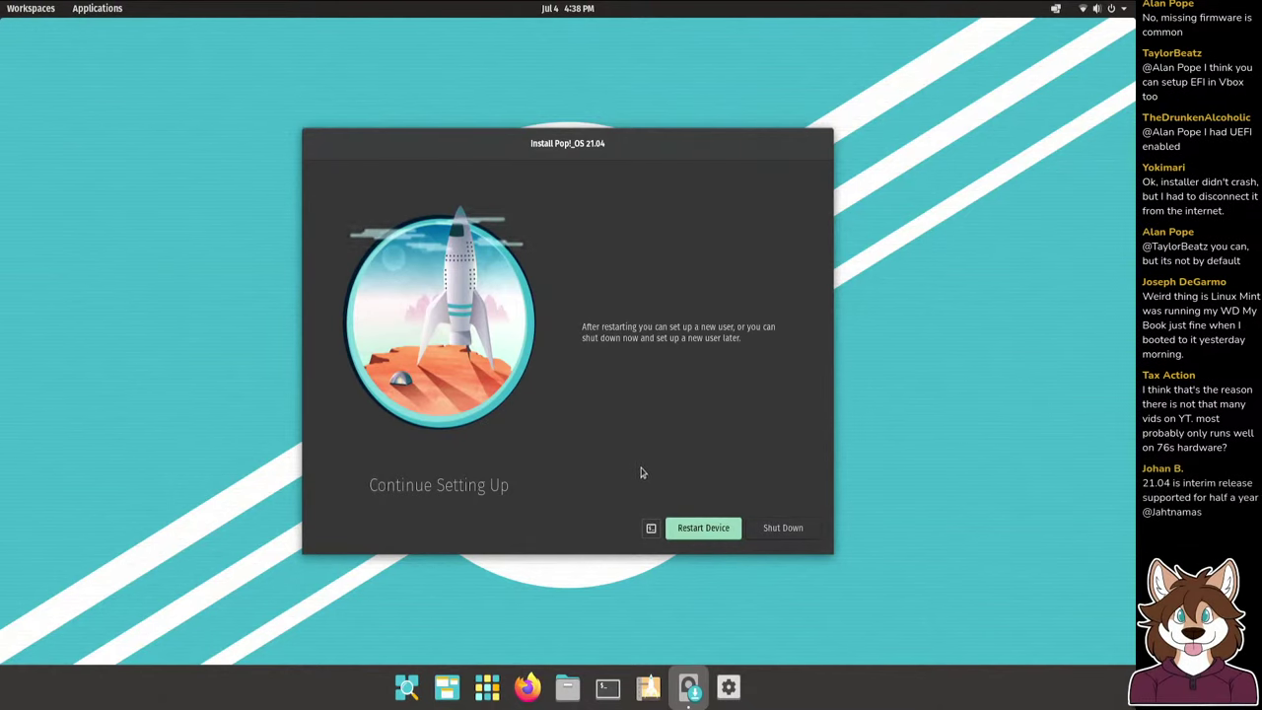
Review the finished installation log, then restart the device.
left_click(652, 527)
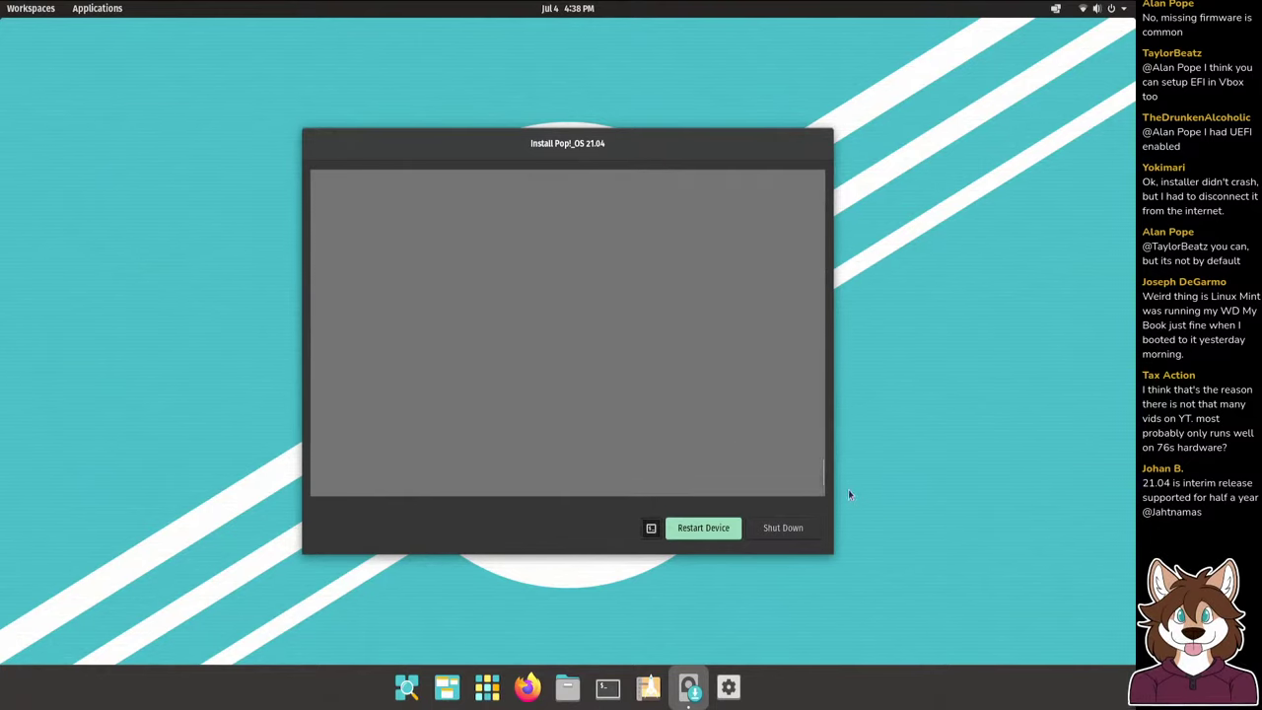
left_click_drag(824, 475, 837, 287)
scroll(538, 479, "down", 3)
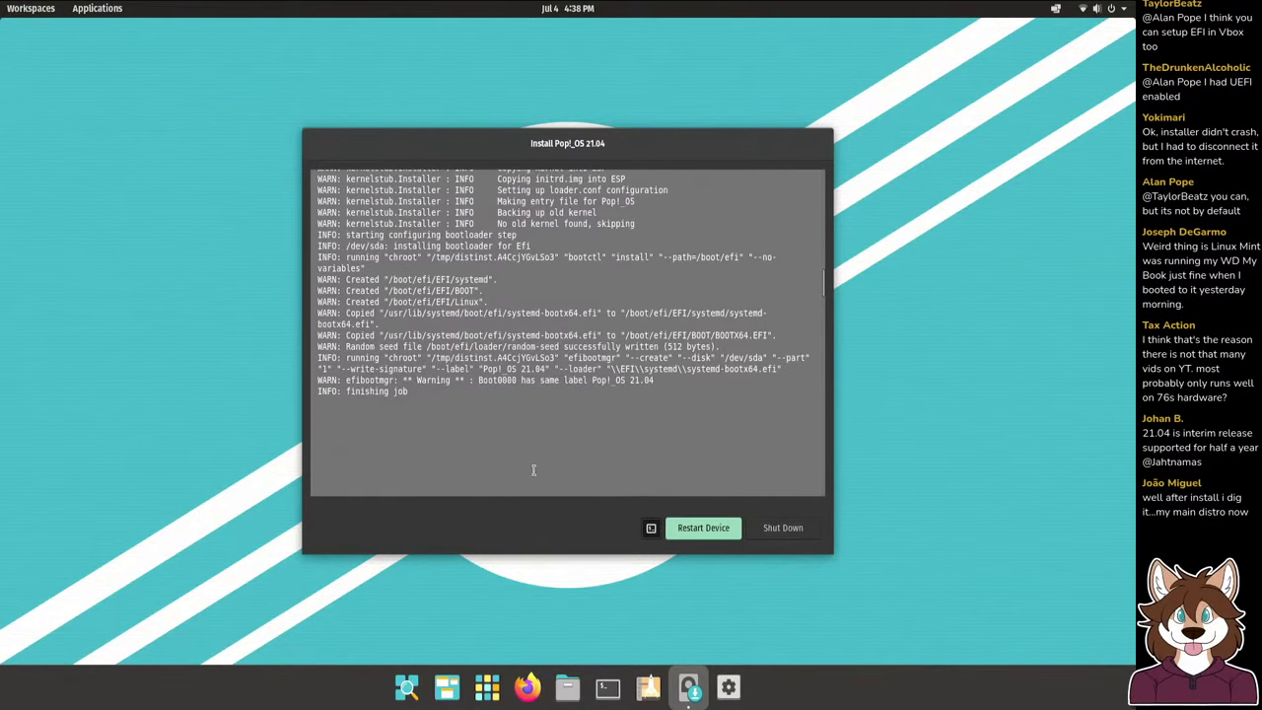
scroll(537, 436, "up", 5)
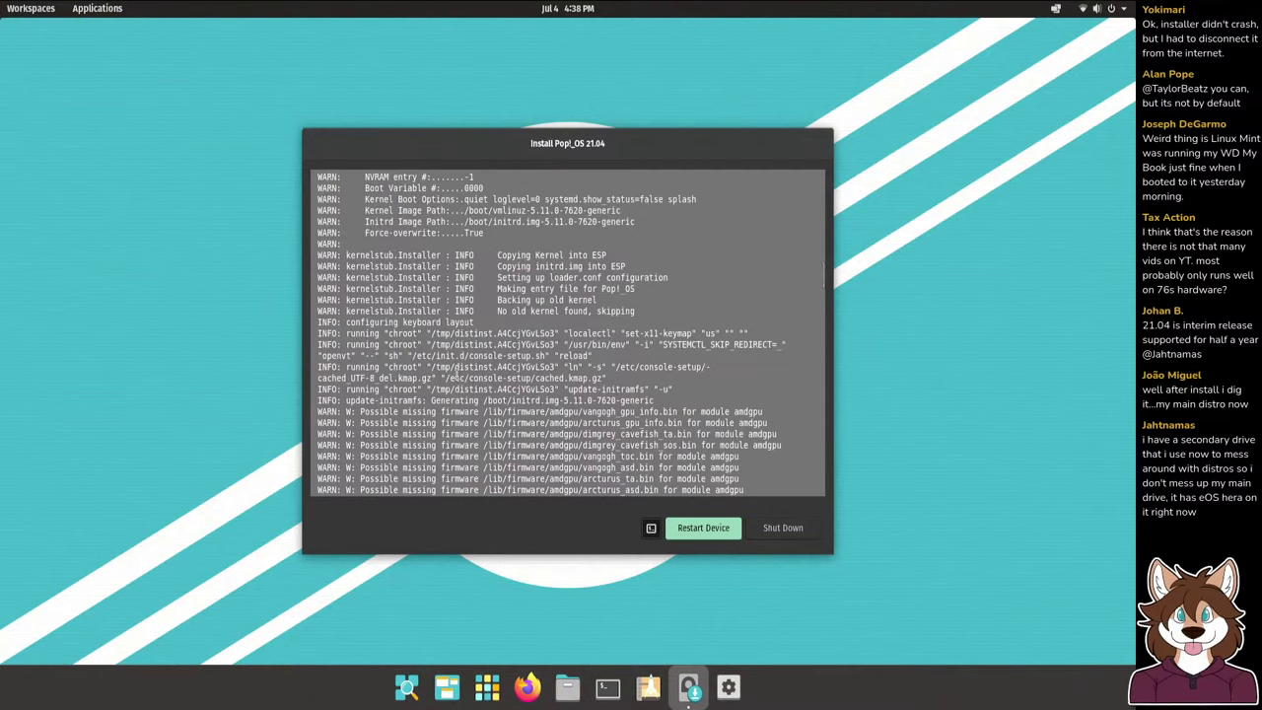
scroll(463, 339, "up", 2)
scroll(463, 338, "down", 10)
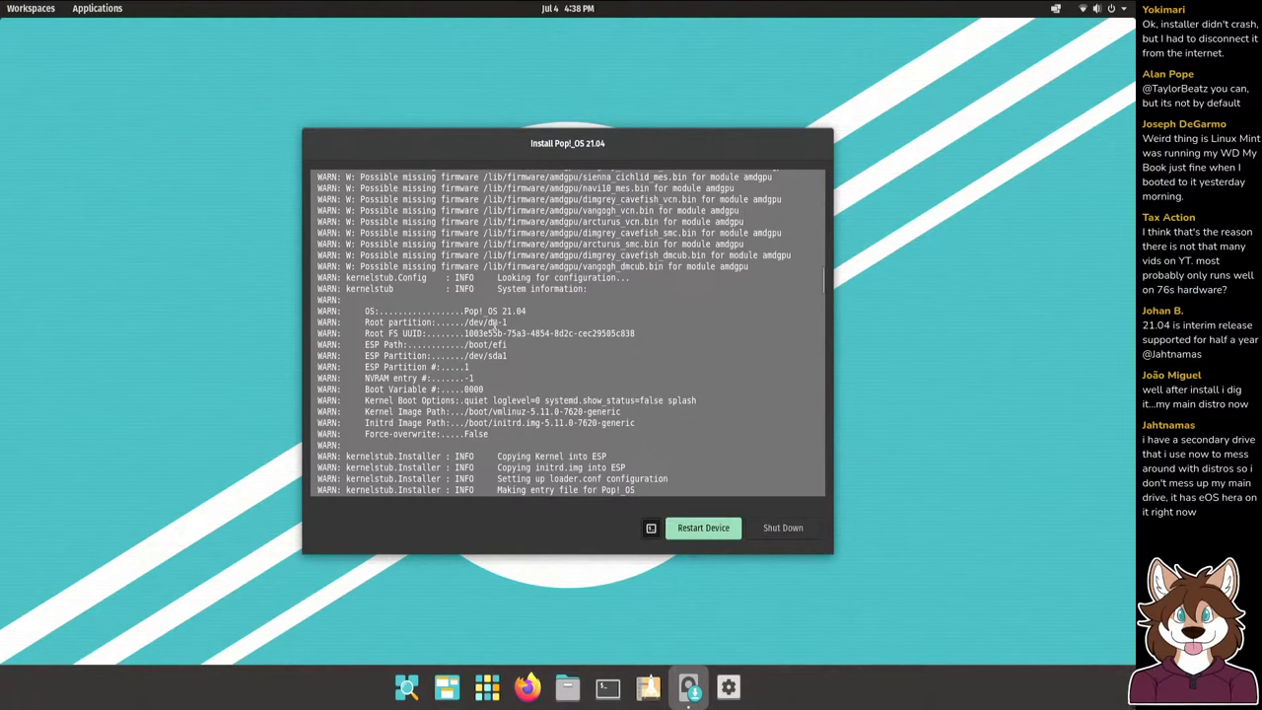
scroll(474, 370, "down", 5)
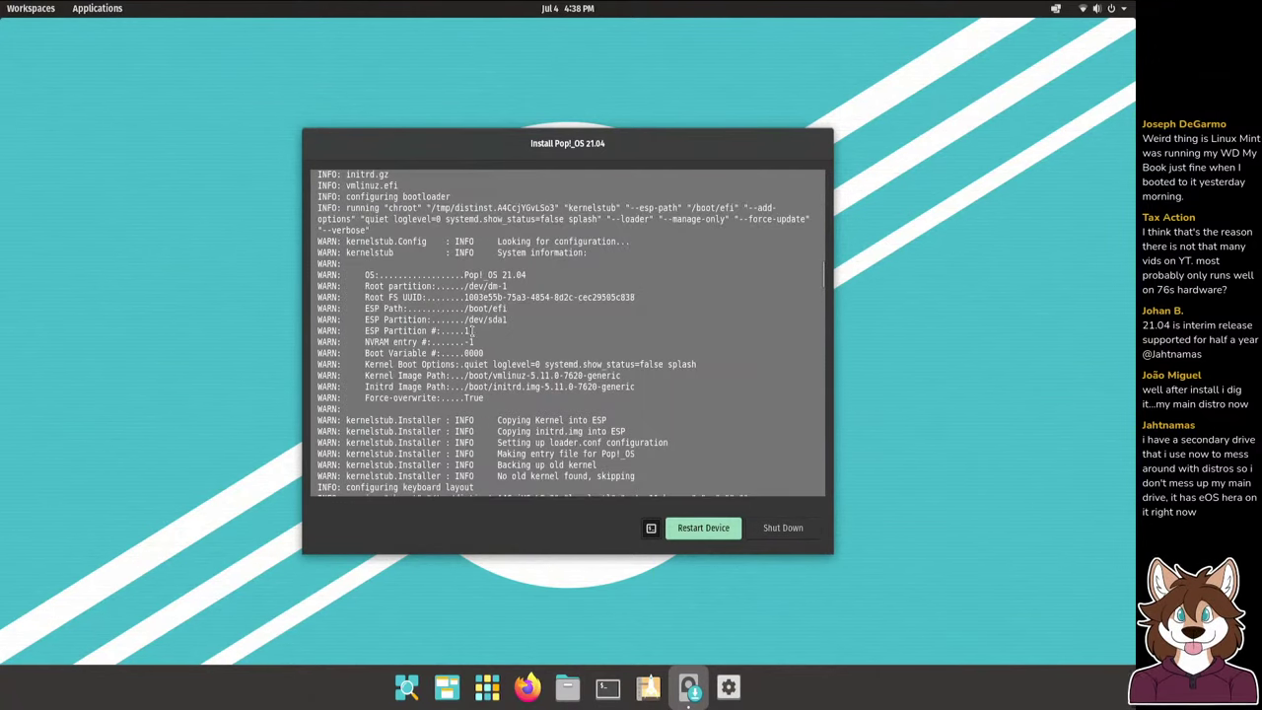
scroll(503, 353, "down", 15)
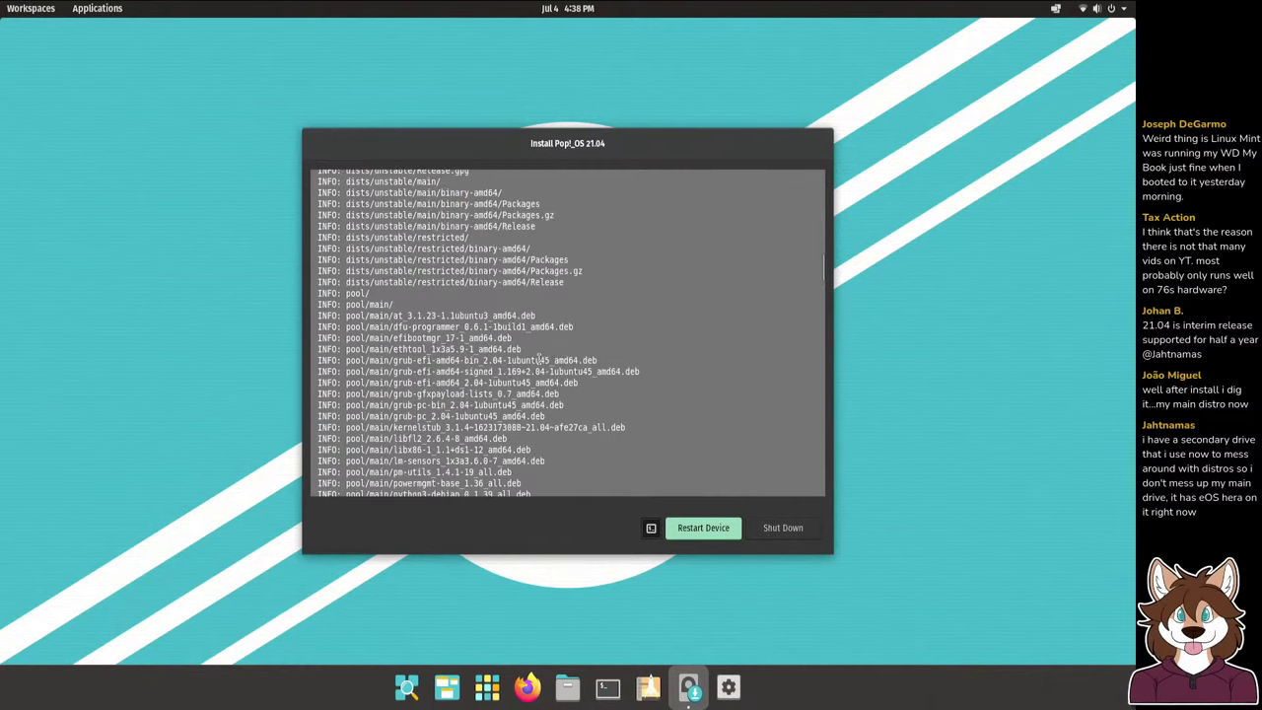
scroll(528, 367, "up", 10)
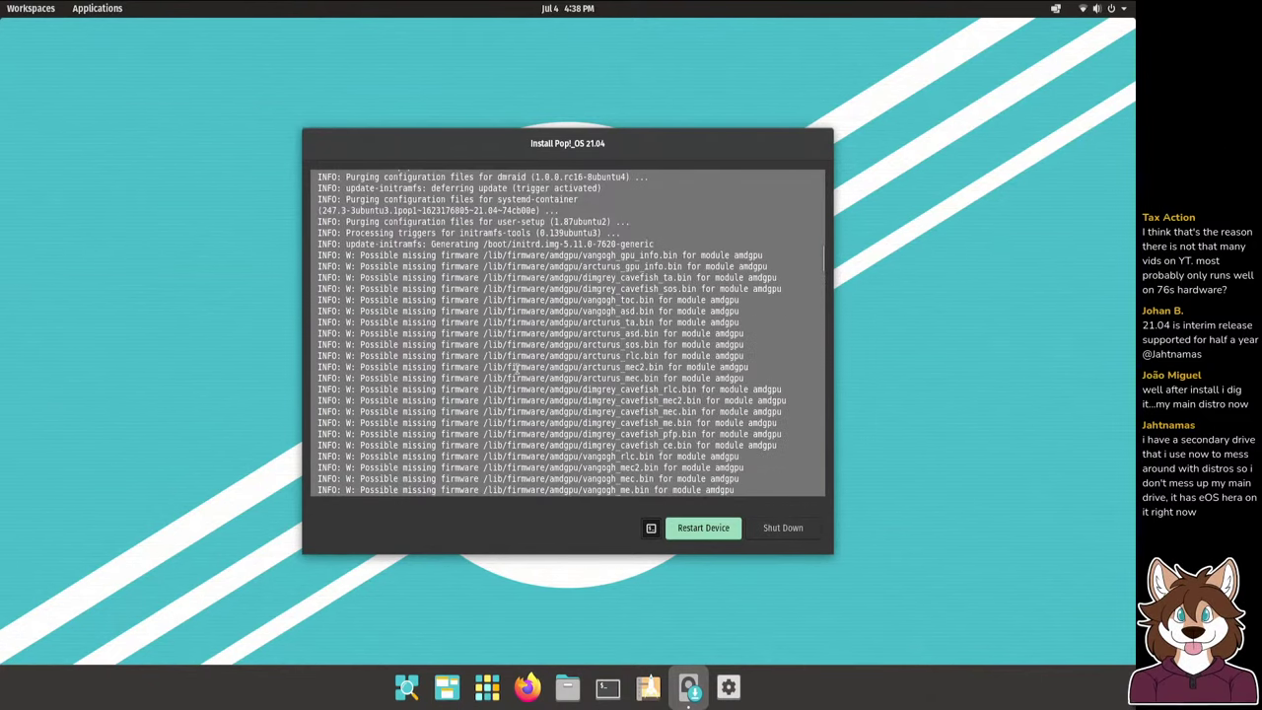
scroll(523, 373, "up", 15)
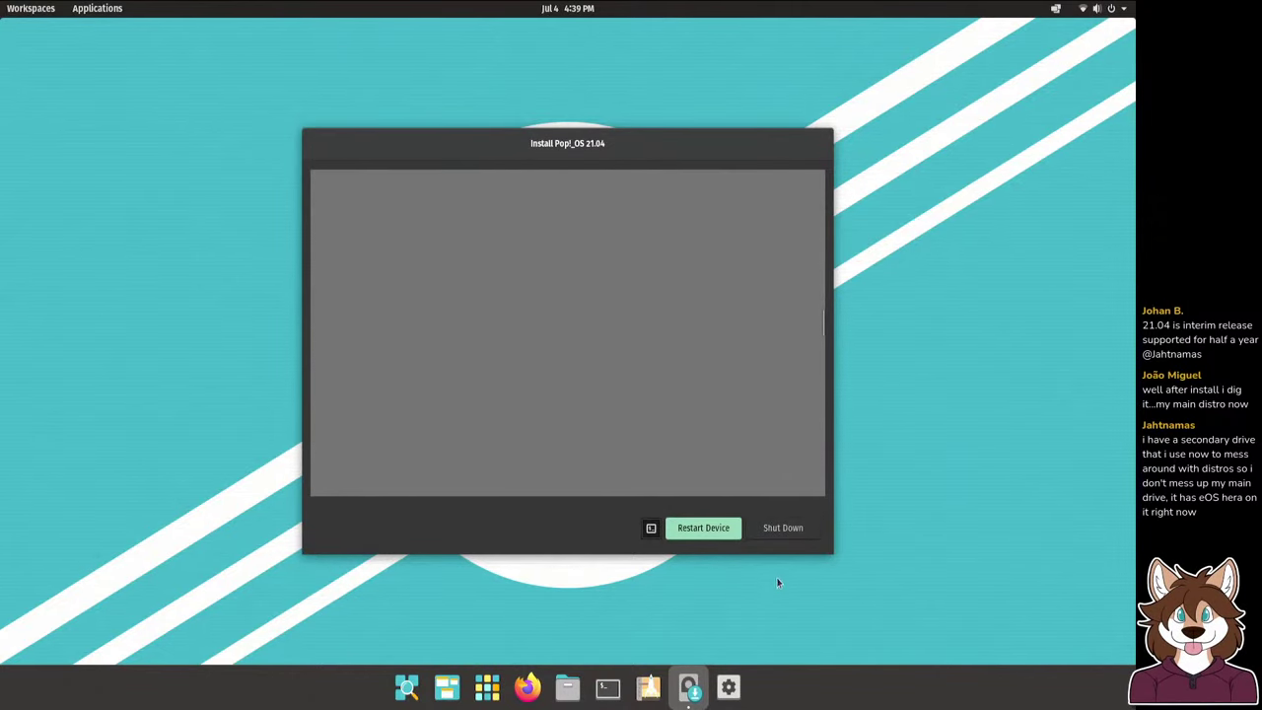
left_click(703, 528)
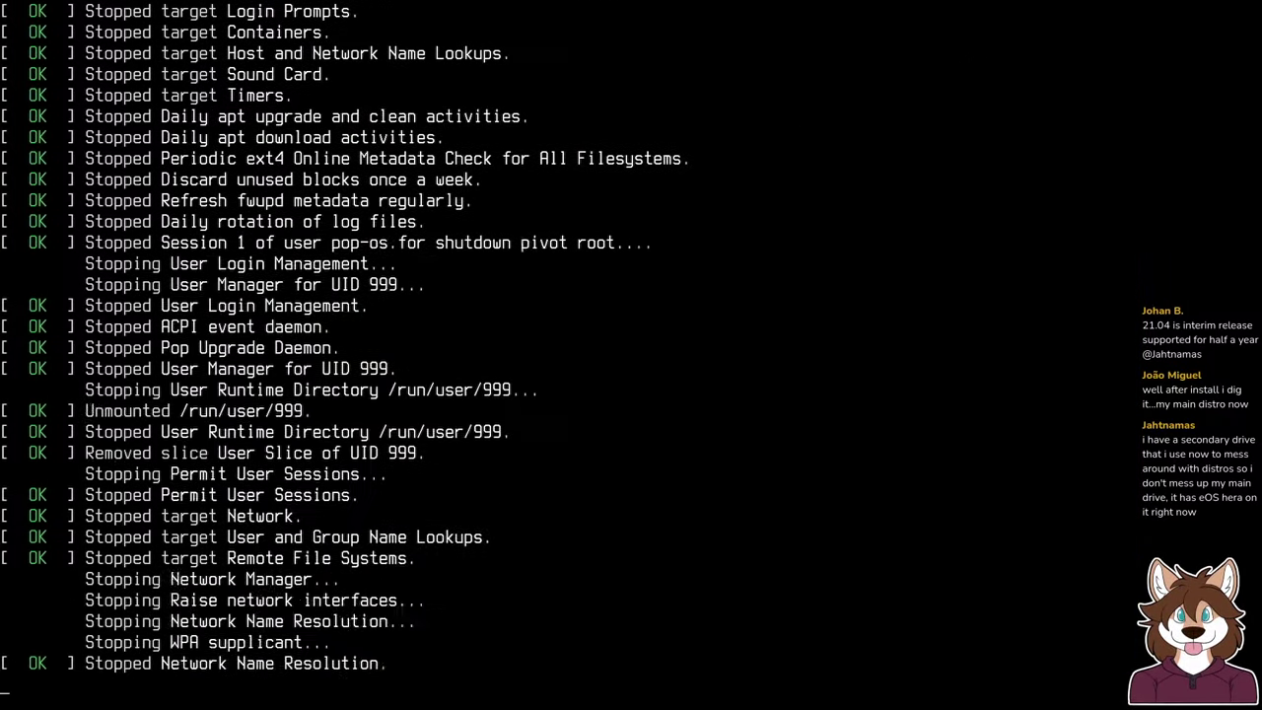
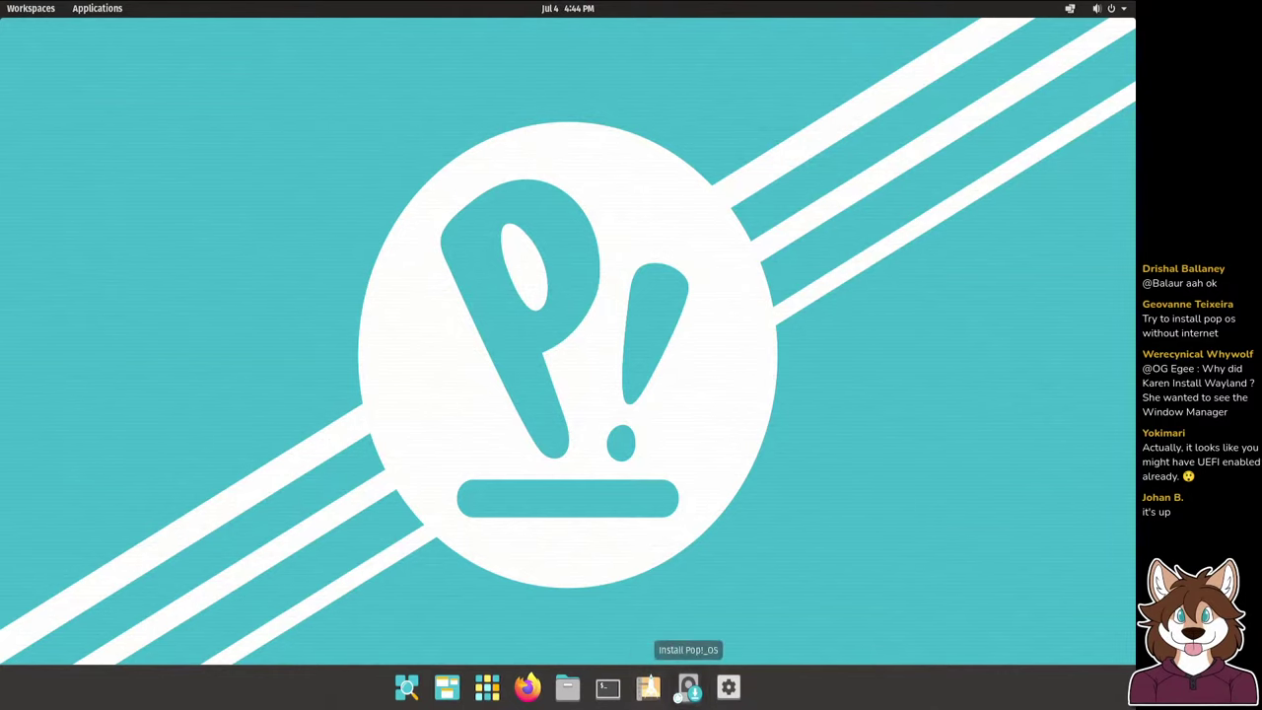
Start the installer with English, United States, English (US) Default layout, and choose Custom (Advanced).
left_click(648, 687)
left_click(878, 101)
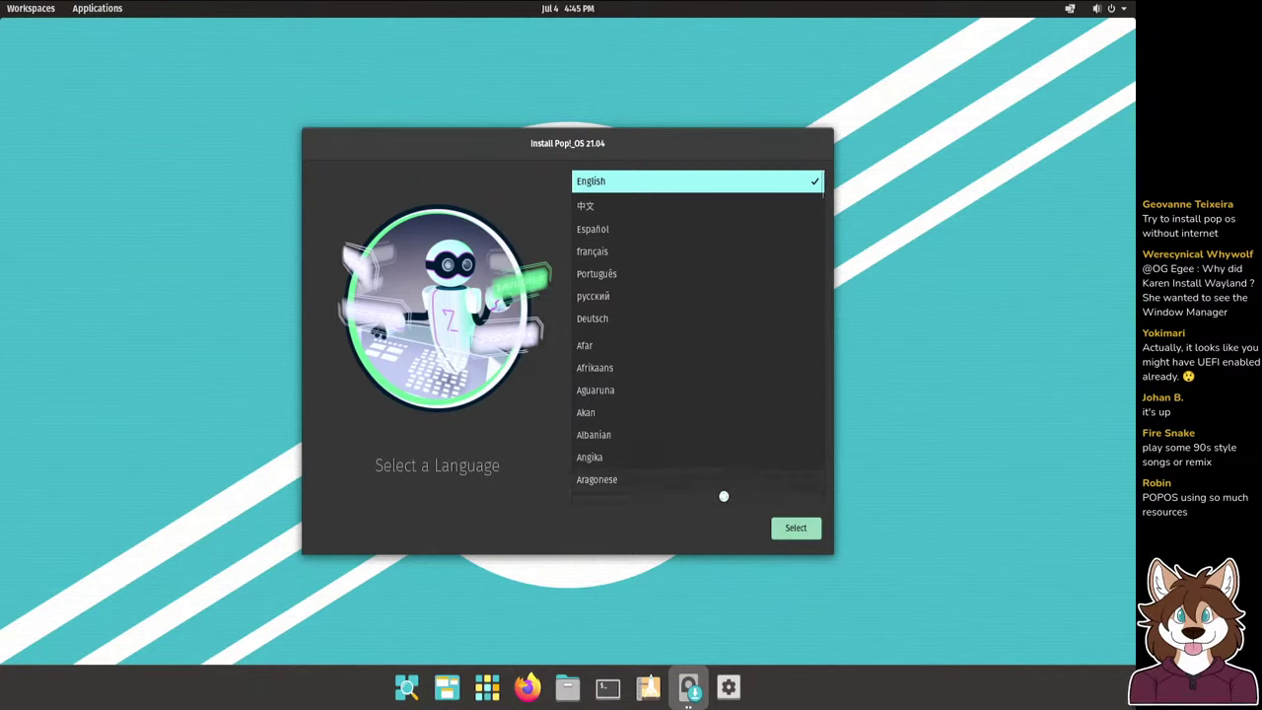
left_click(785, 527)
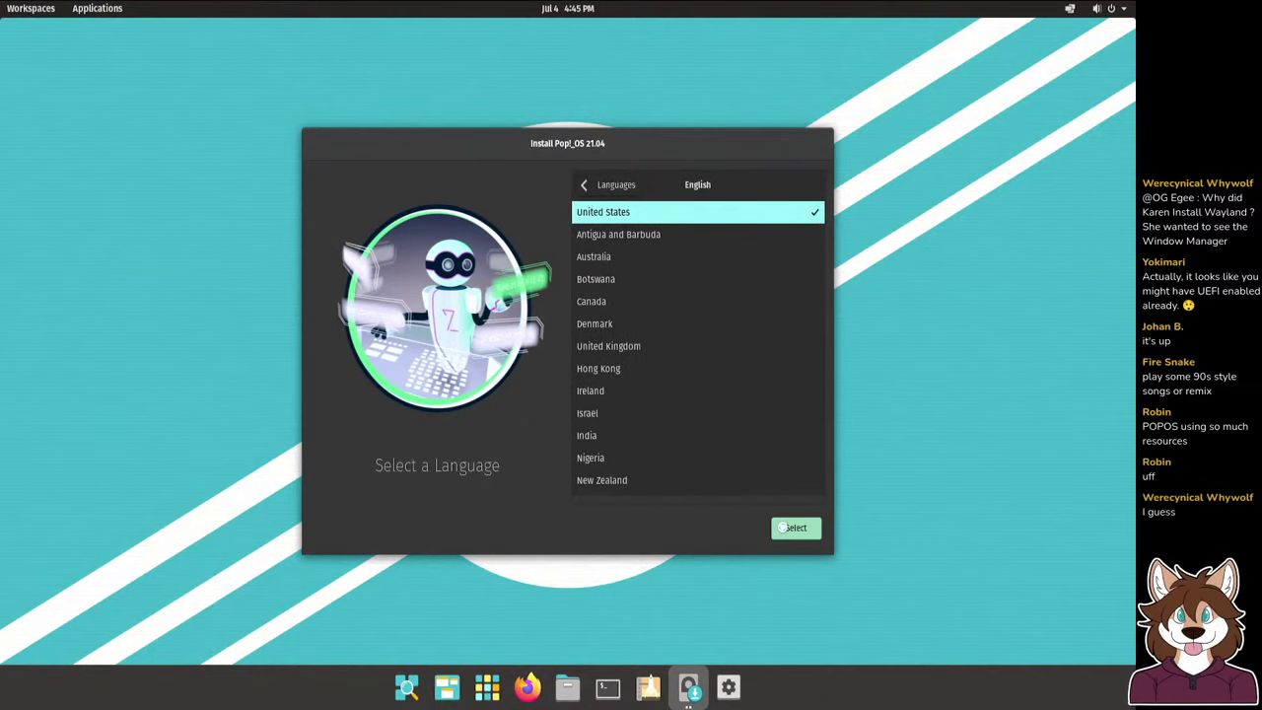
left_click(785, 528)
left_click(786, 528)
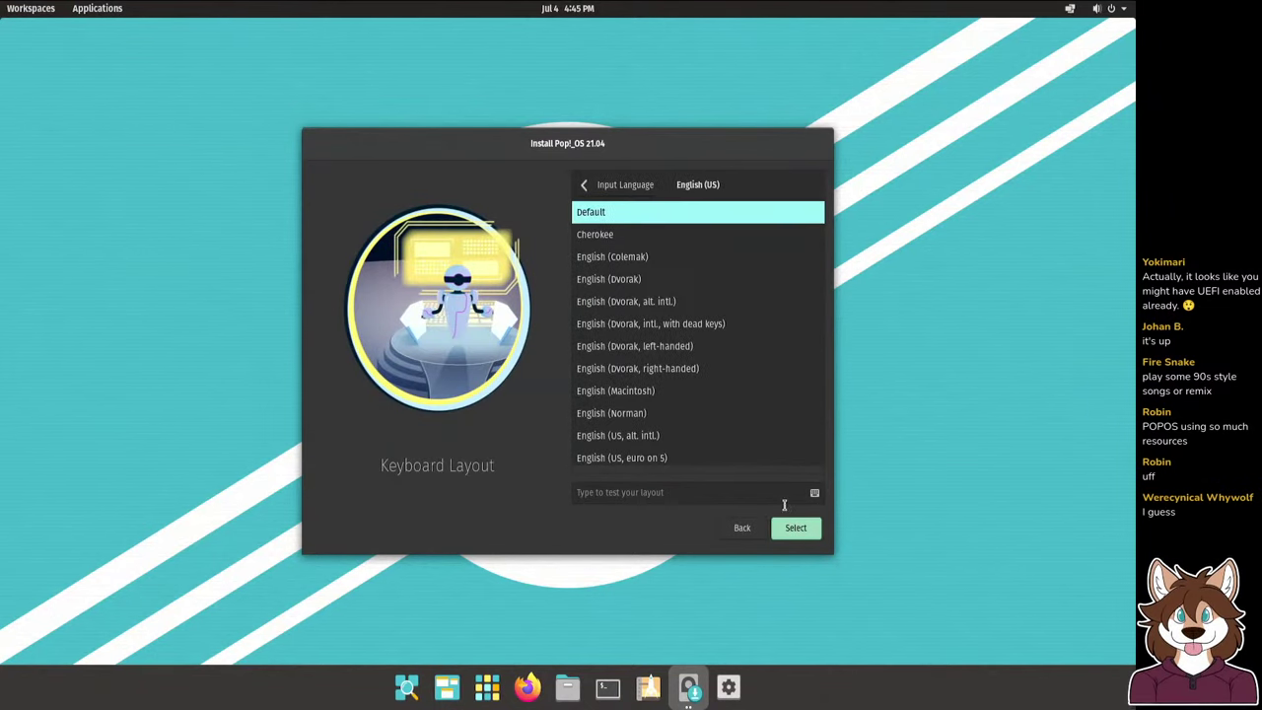
left_click(795, 529)
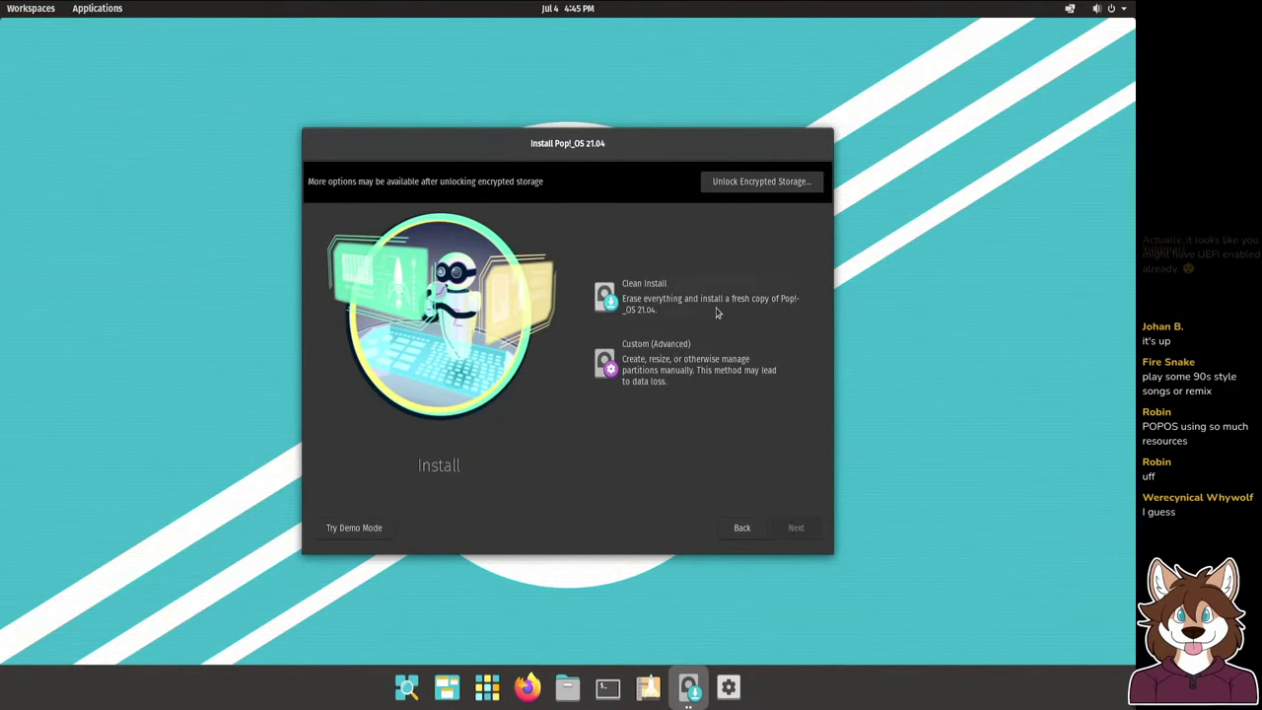
left_click(696, 377)
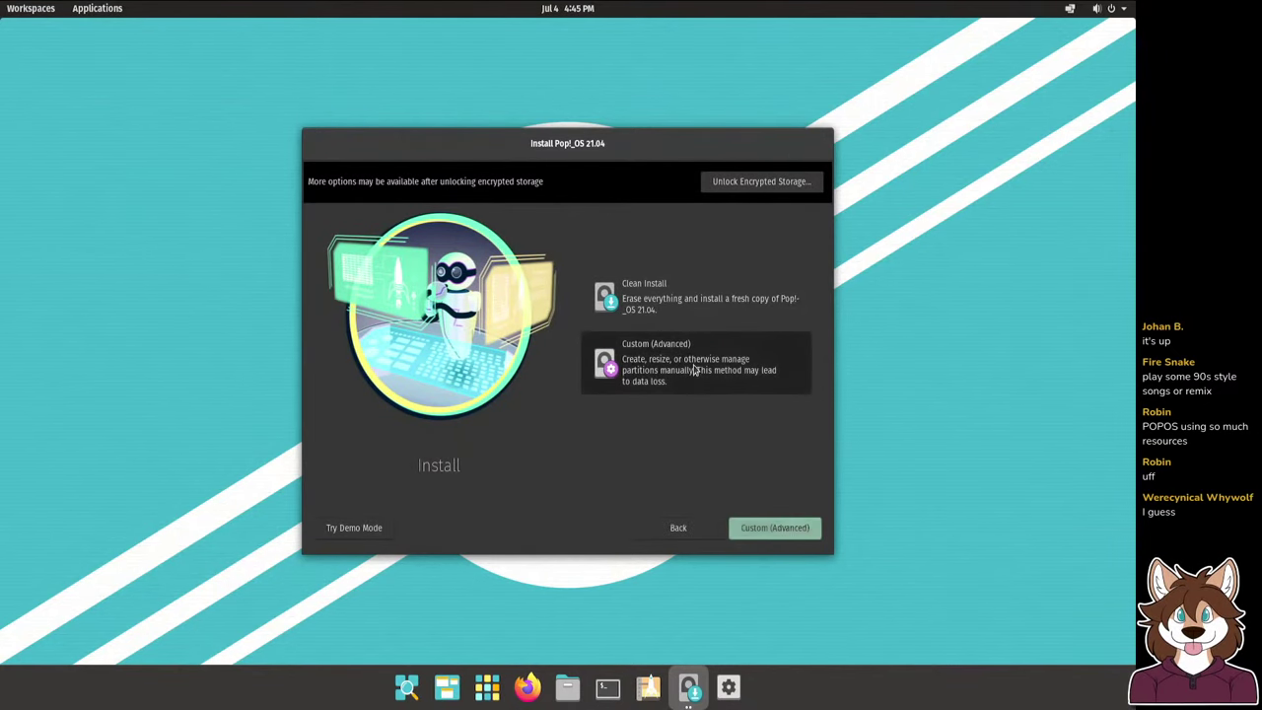
left_click(785, 538)
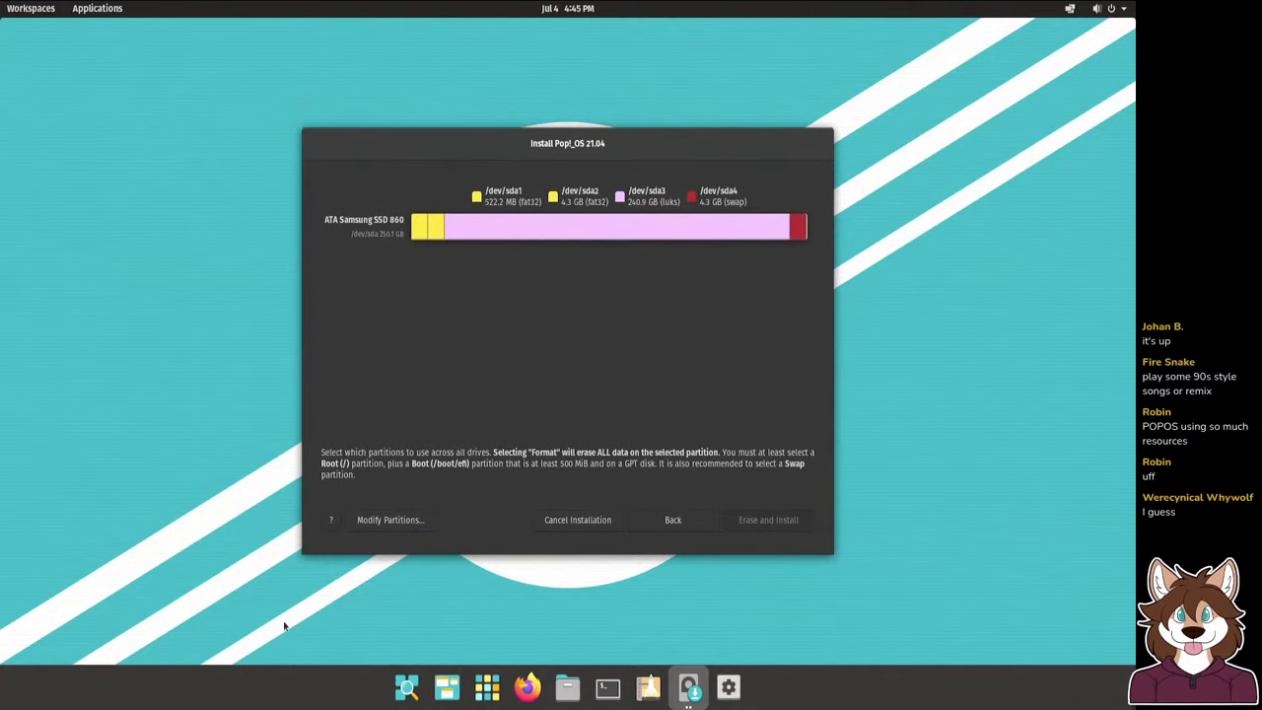
Open the partition editor from Modify Partitions, then close it without changes.
left_click(404, 520)
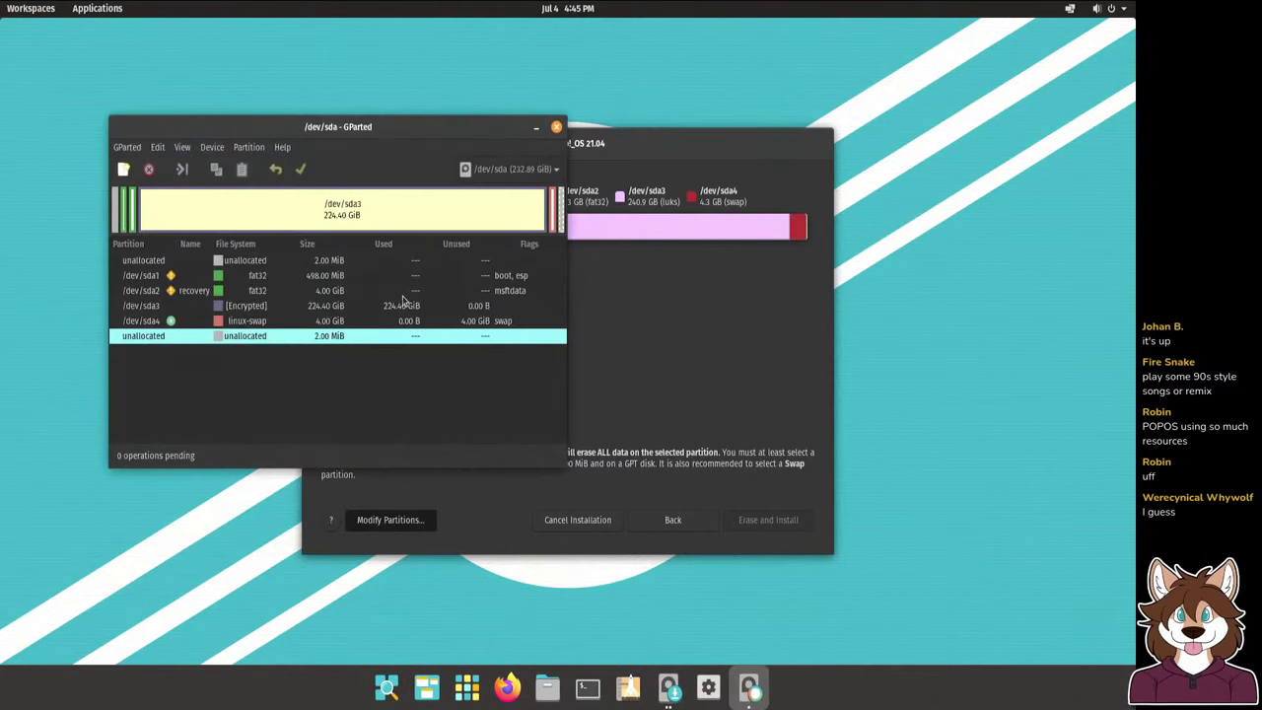
left_click_drag(375, 126, 452, 90)
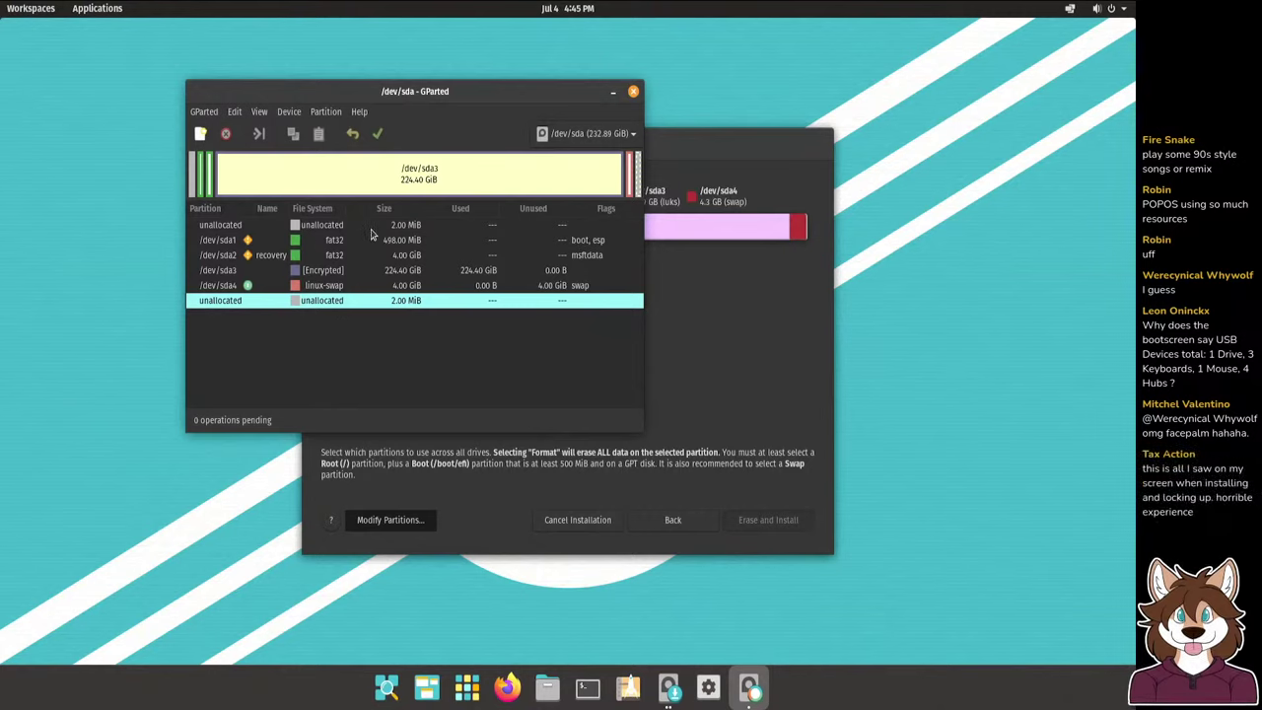
left_click(632, 93)
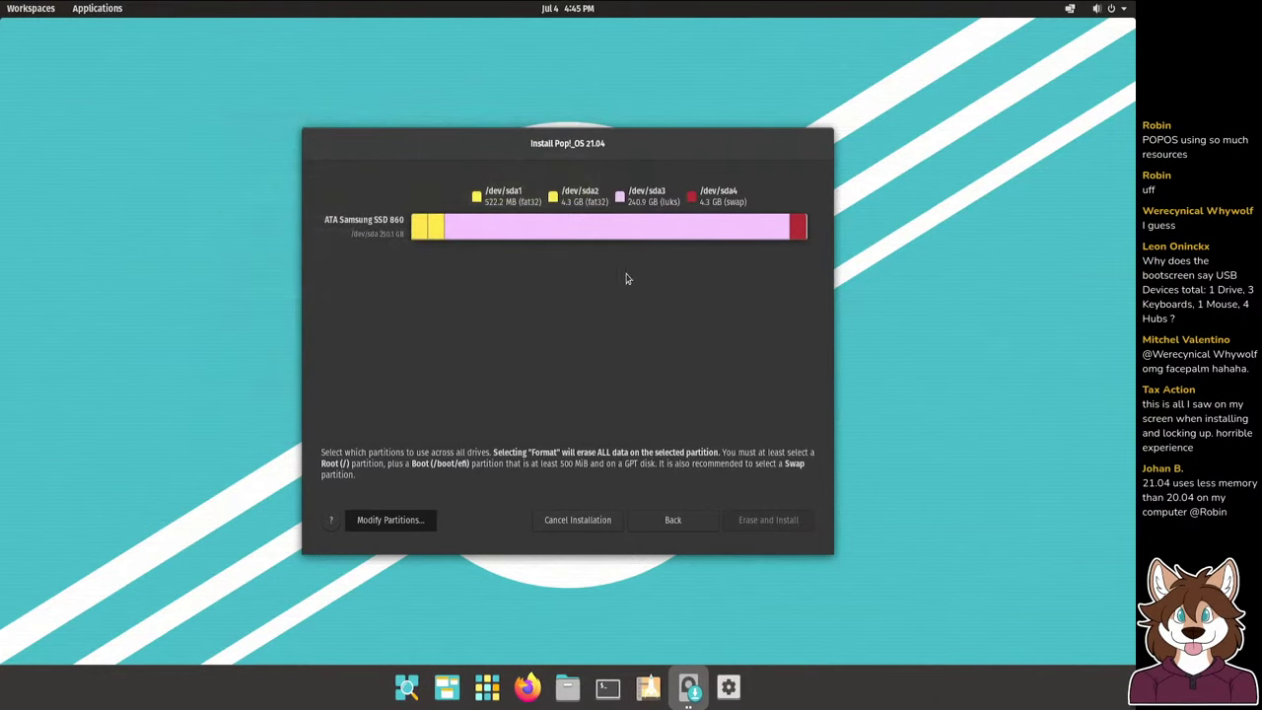
Leave sda3 locked, go back to install types, and exit the installer via Try Demo Mode.
left_click(632, 227)
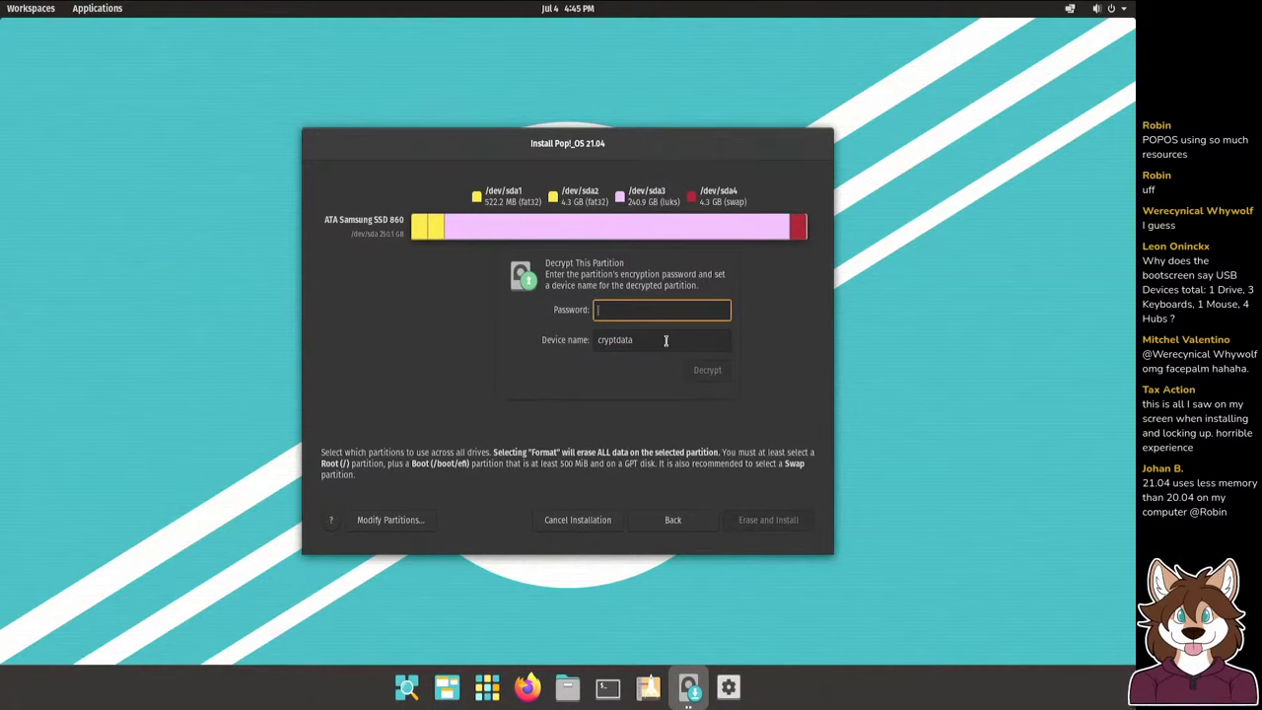
left_click(444, 240)
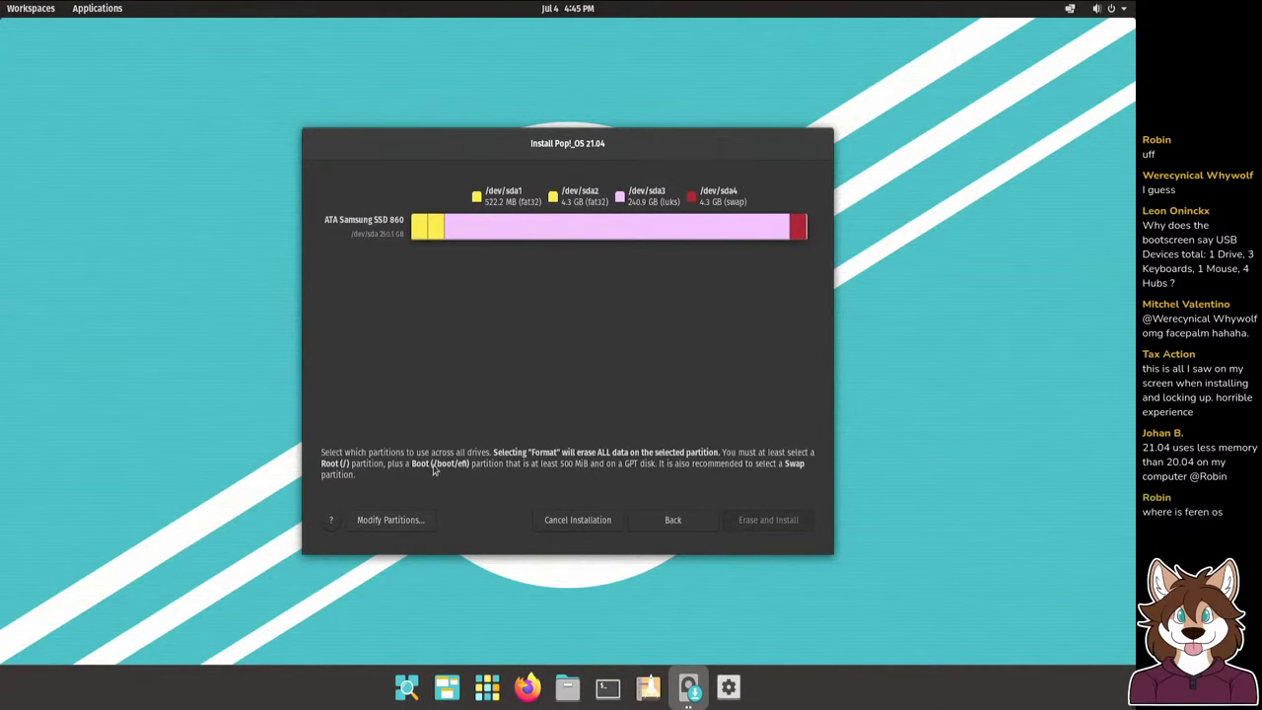
left_click(668, 522)
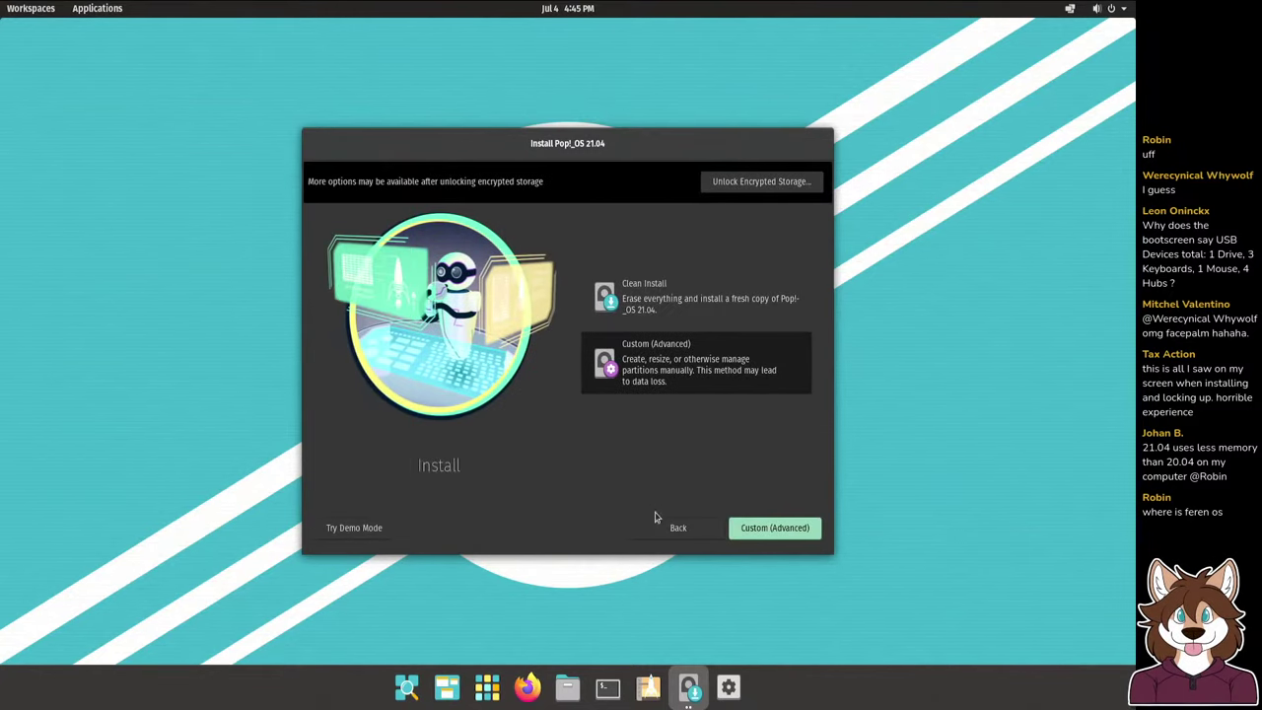
left_click(352, 528)
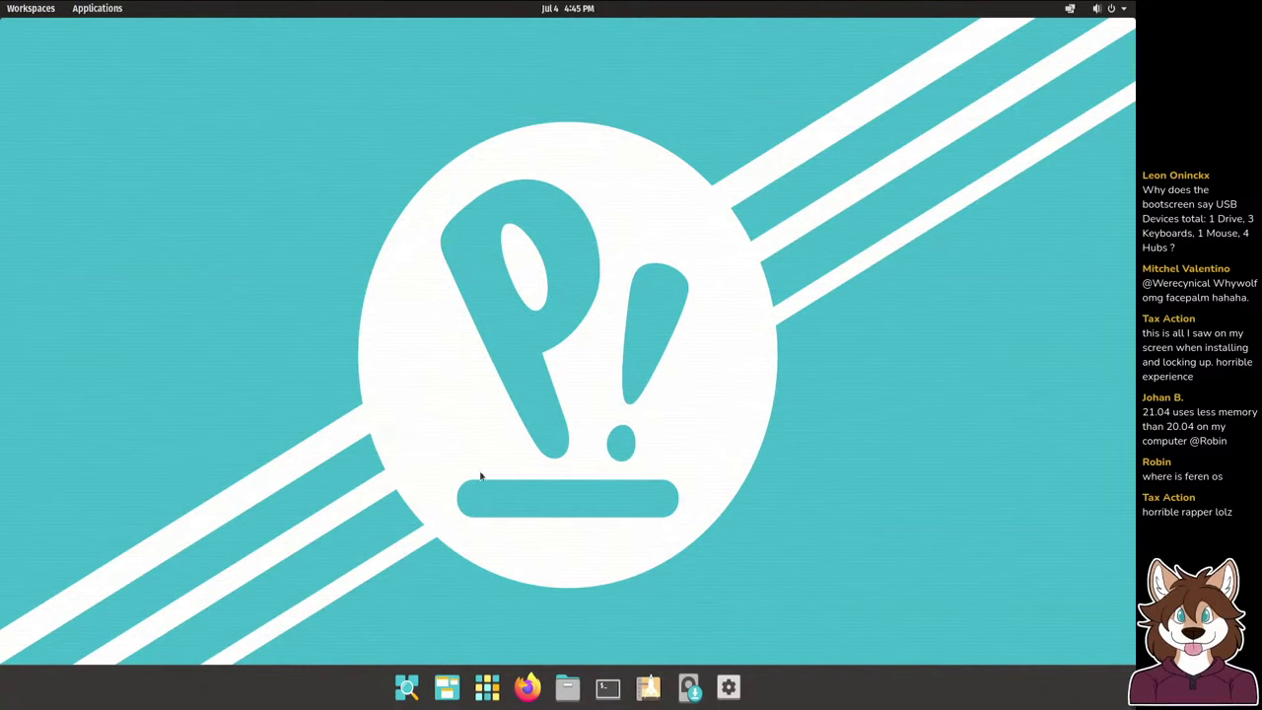
Launch GParted by searching 'gpart' in the launcher and centre its window.
key("super")
type("sys")
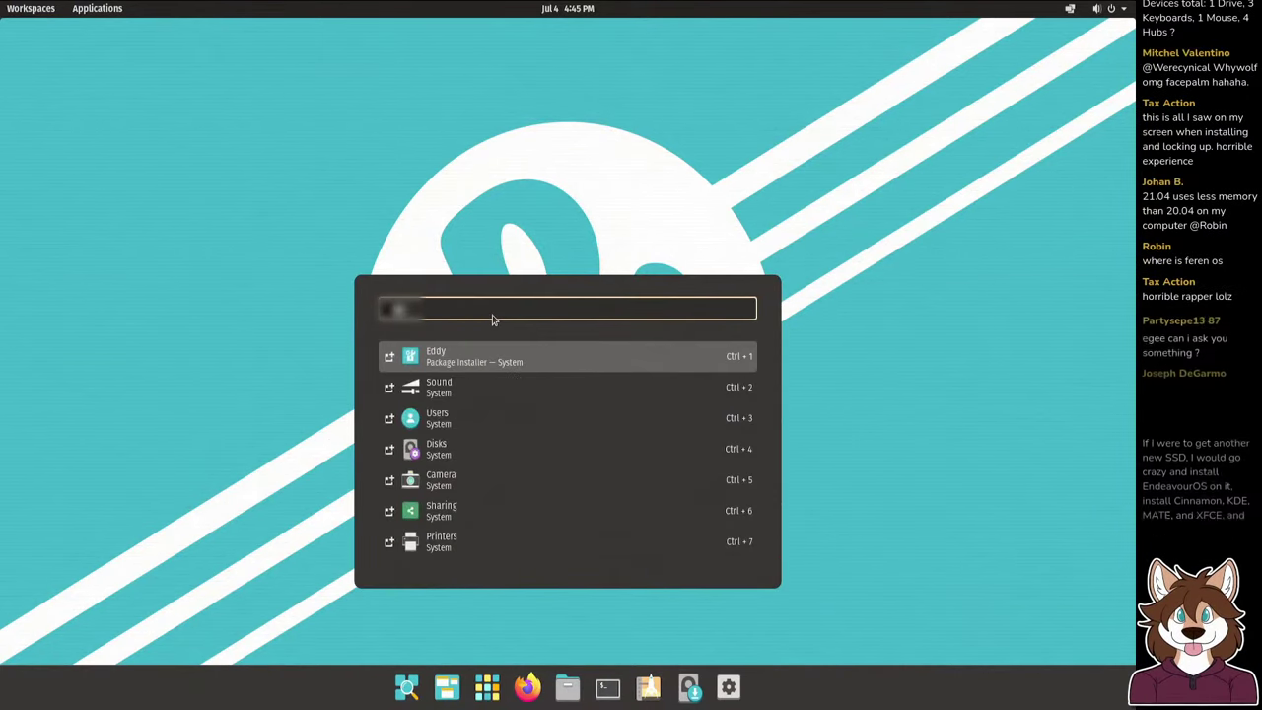
key("BackSpace")
key("BackSpace")
key("BackSpace")
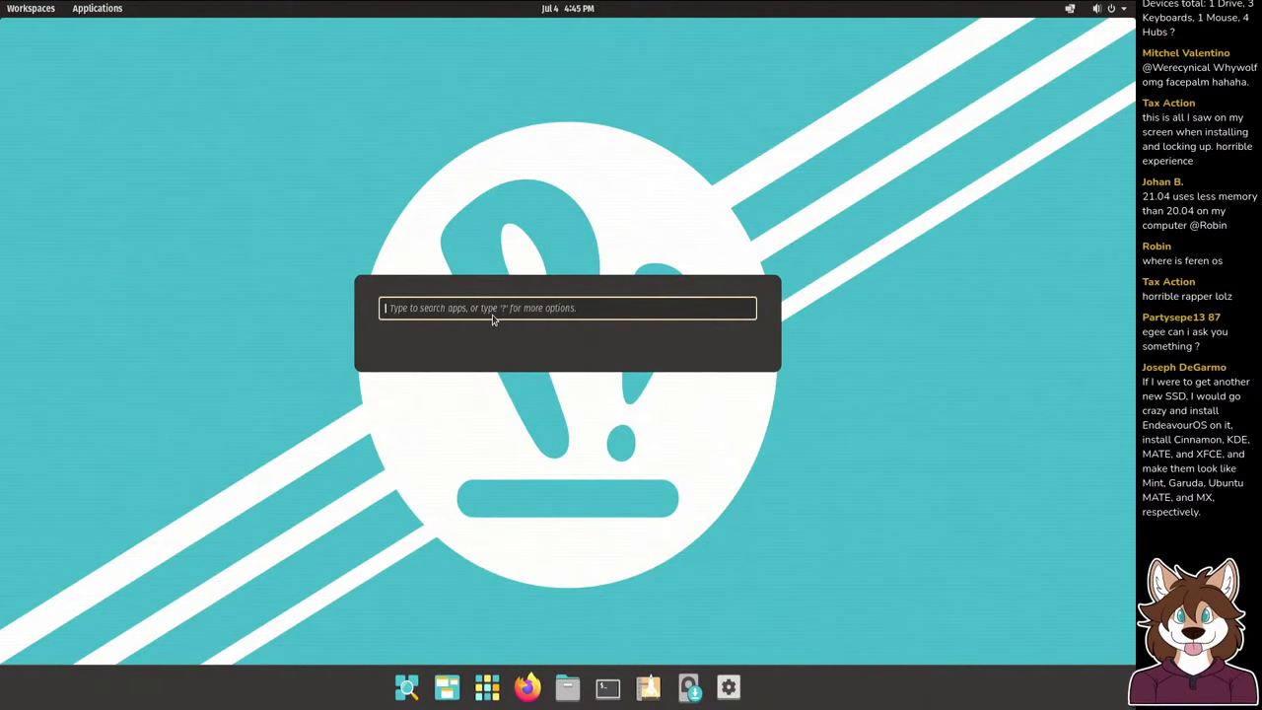
type("gpart")
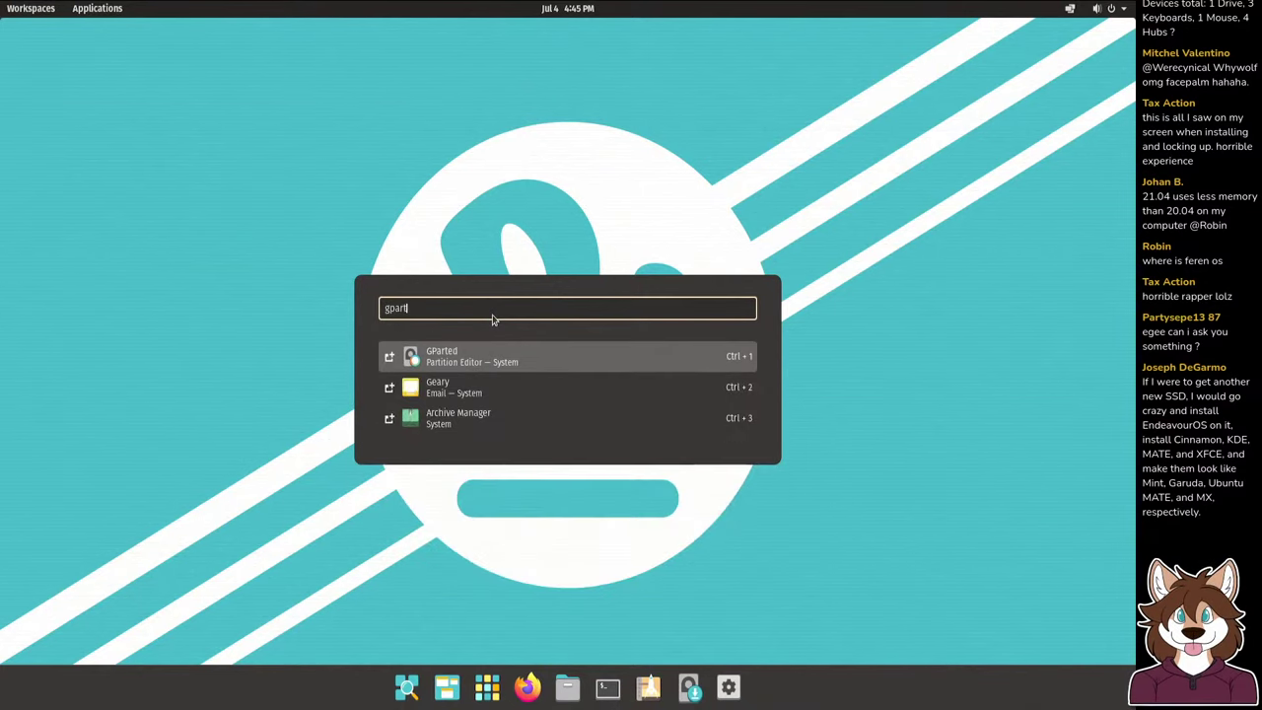
key("Return")
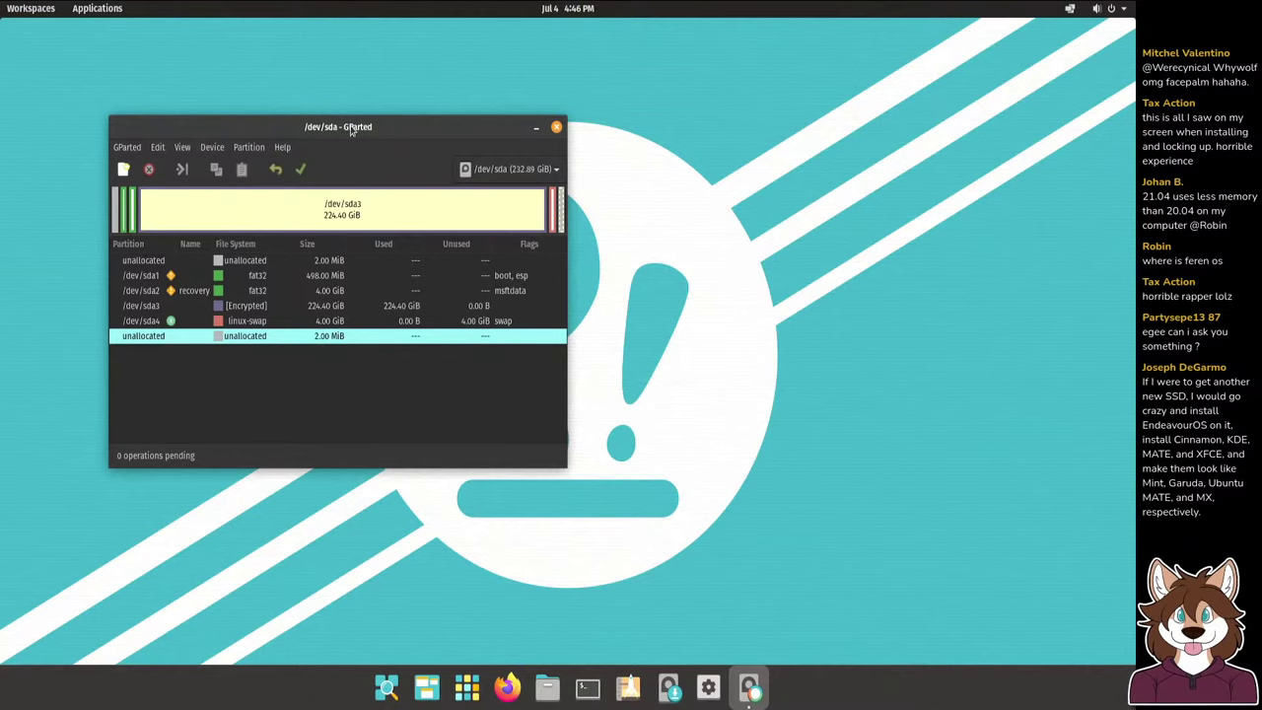
left_click_drag(350, 130, 557, 119)
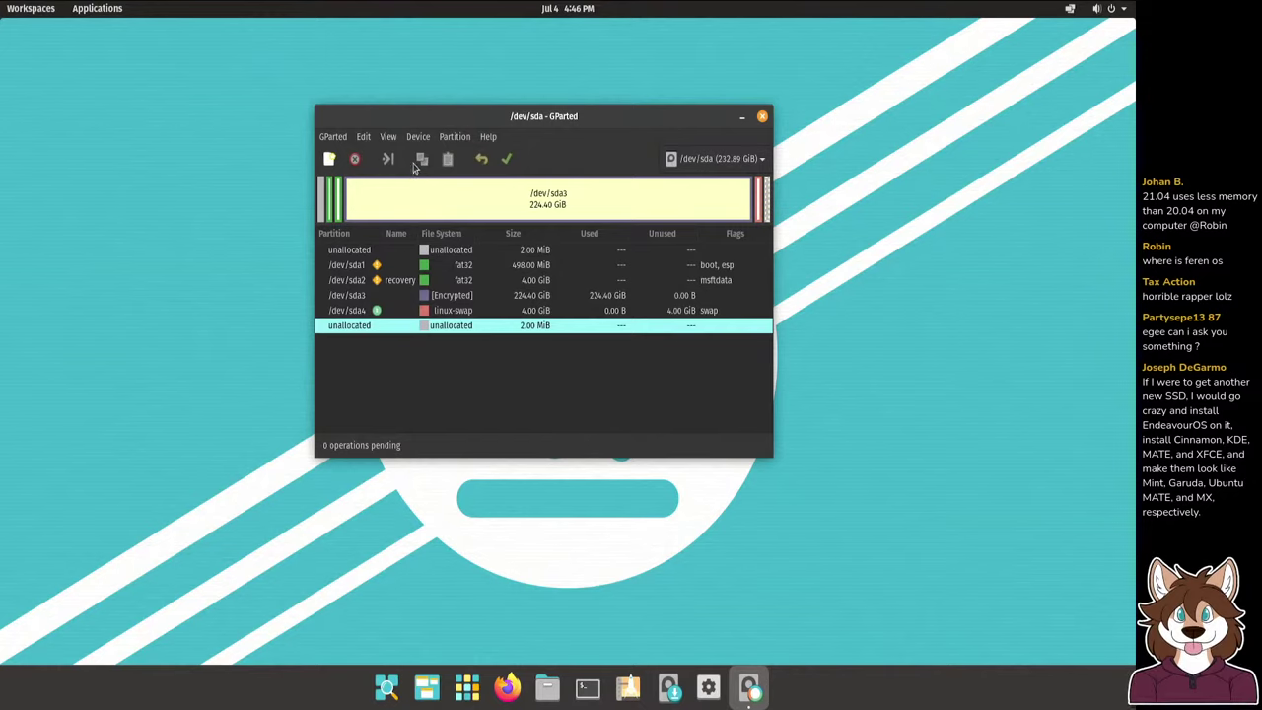
Queue deletion of /dev/sda1 and /dev/sda2, and acknowledge the active-partition warning.
left_click(460, 268)
left_click(356, 161)
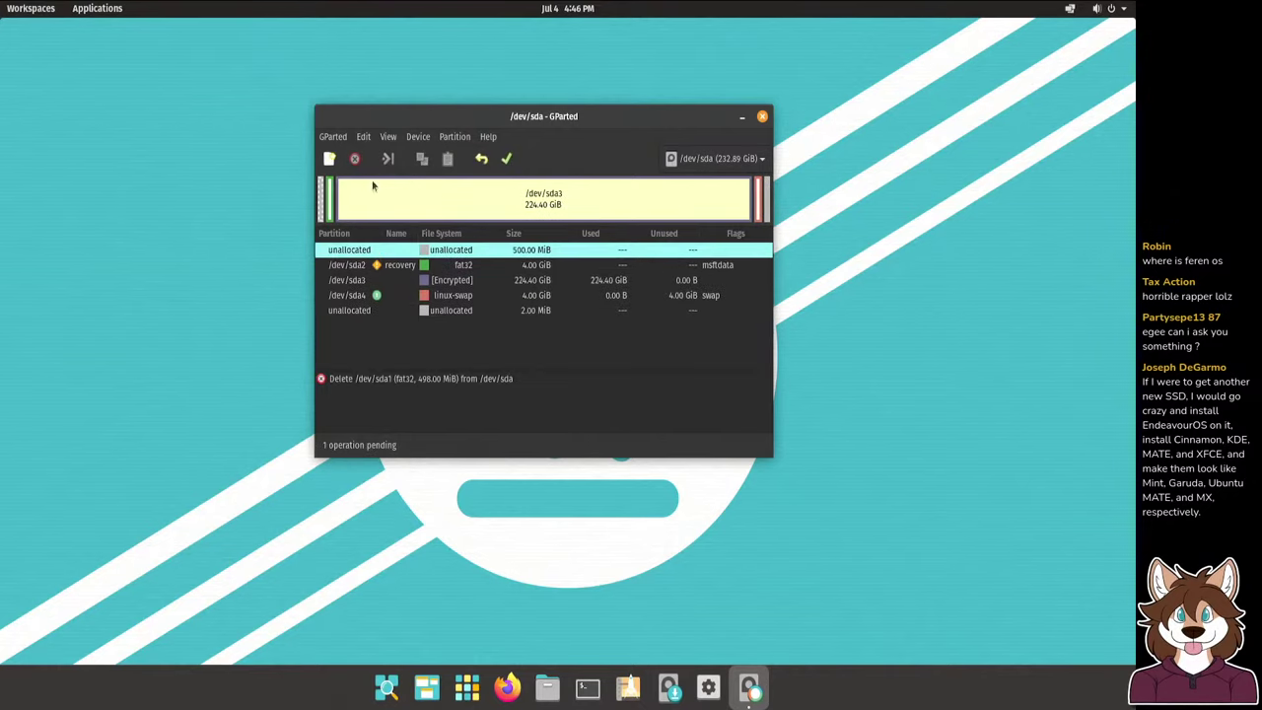
left_click(406, 269)
left_click(356, 160)
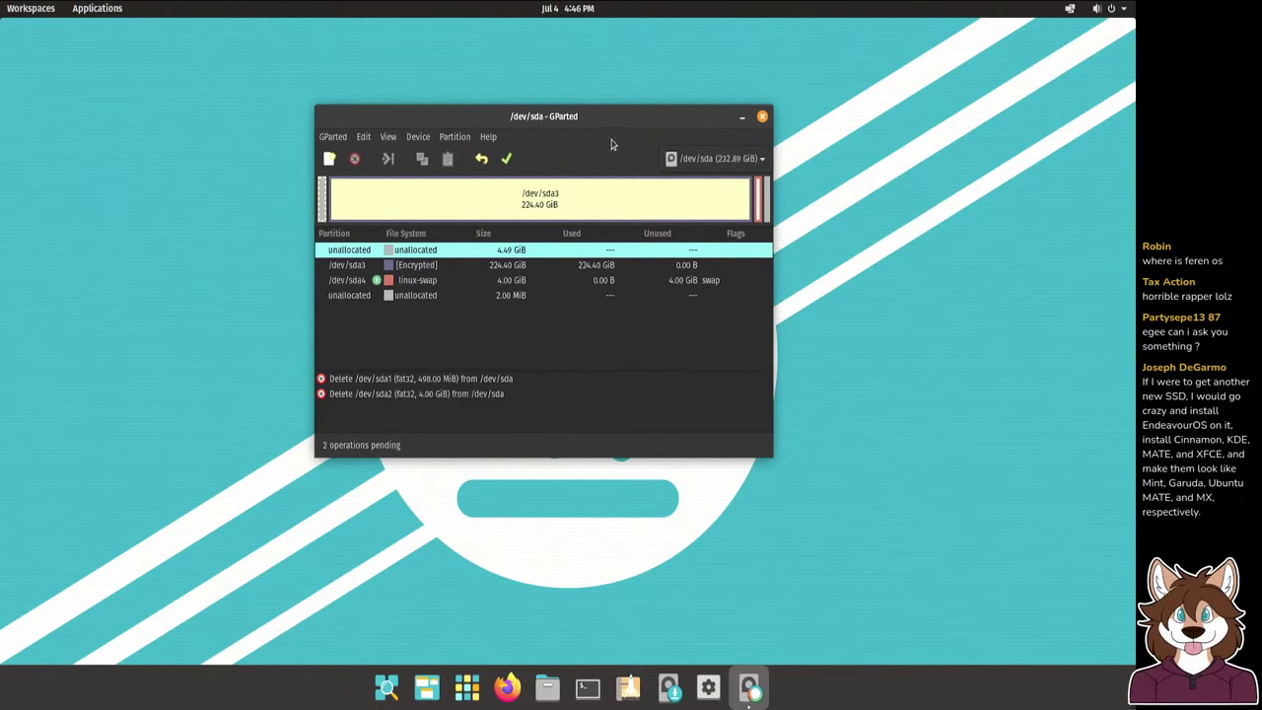
left_click(417, 137)
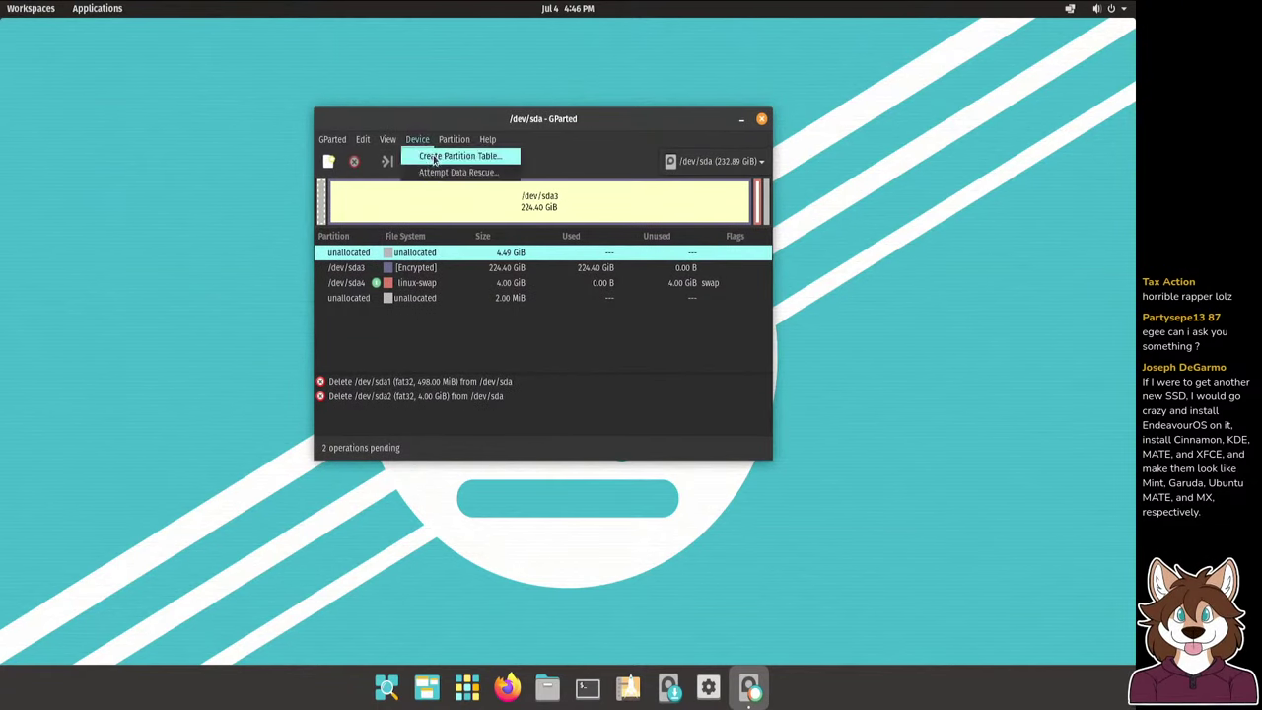
left_click(434, 157)
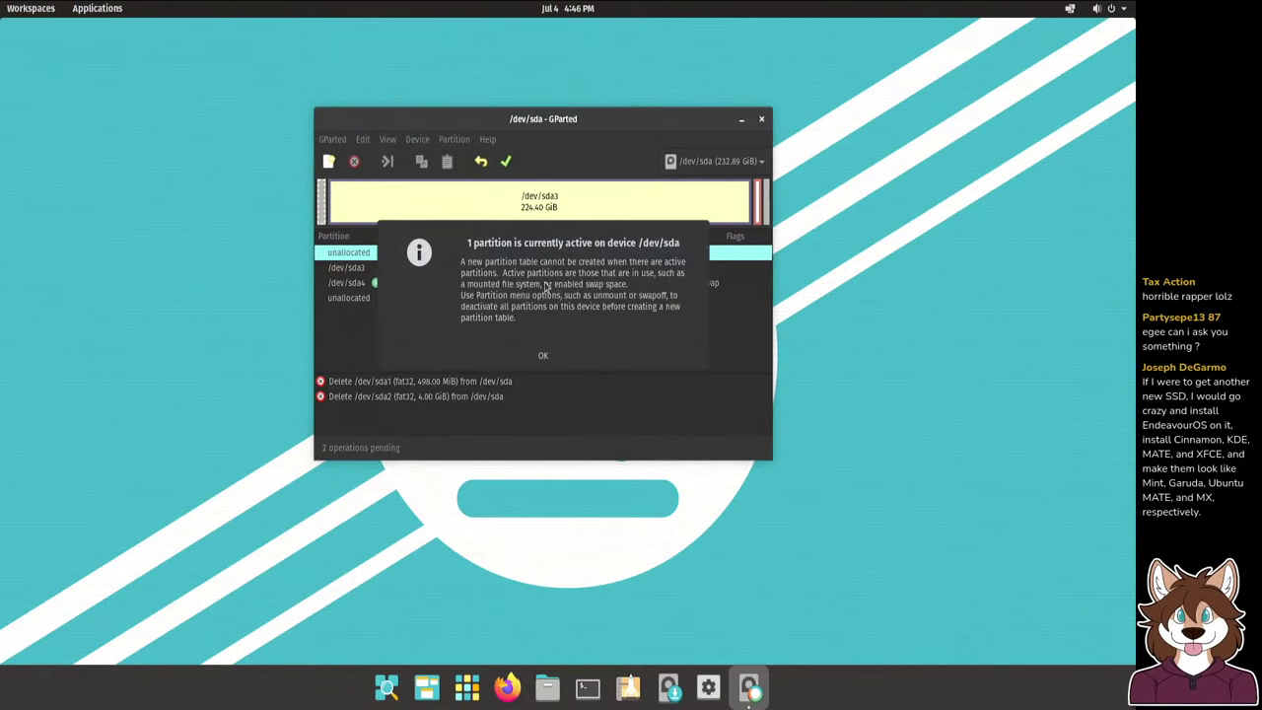
left_click(549, 356)
Turn off swap on /dev/sda4, then queue deletion of /dev/sda4 and the encrypted /dev/sda3.
right_click(422, 282)
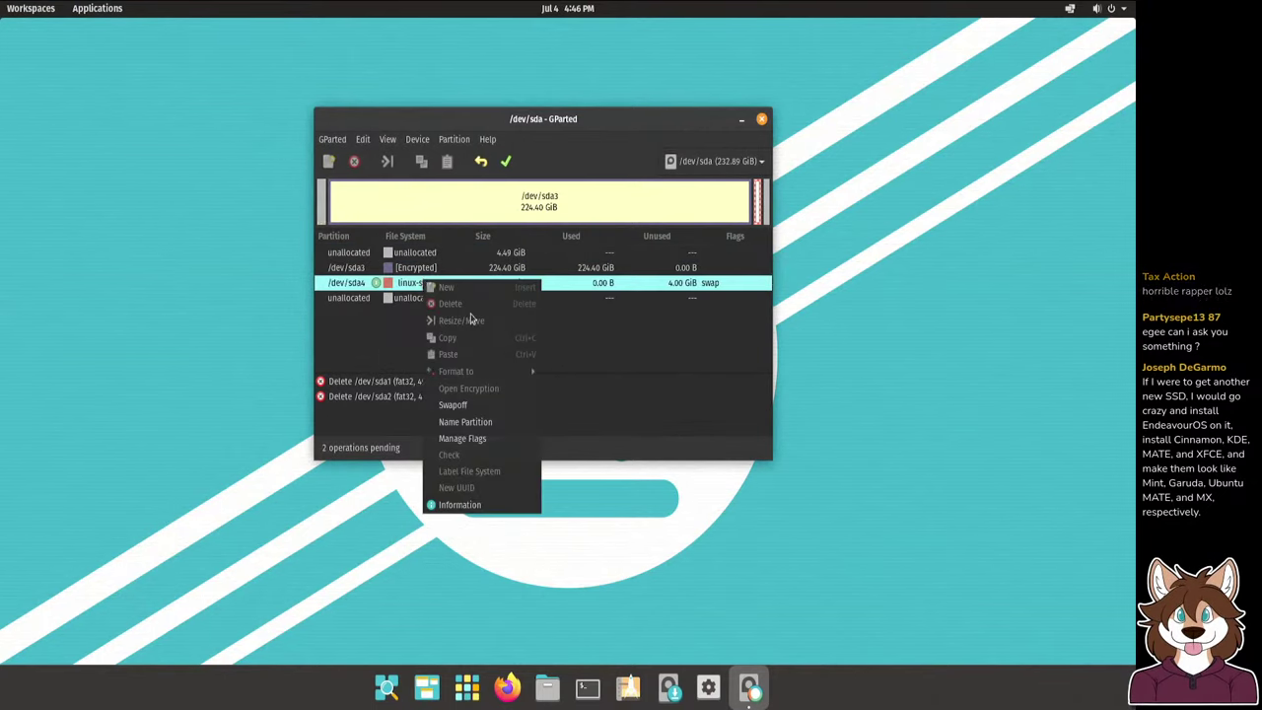
left_click(467, 409)
left_click(422, 284)
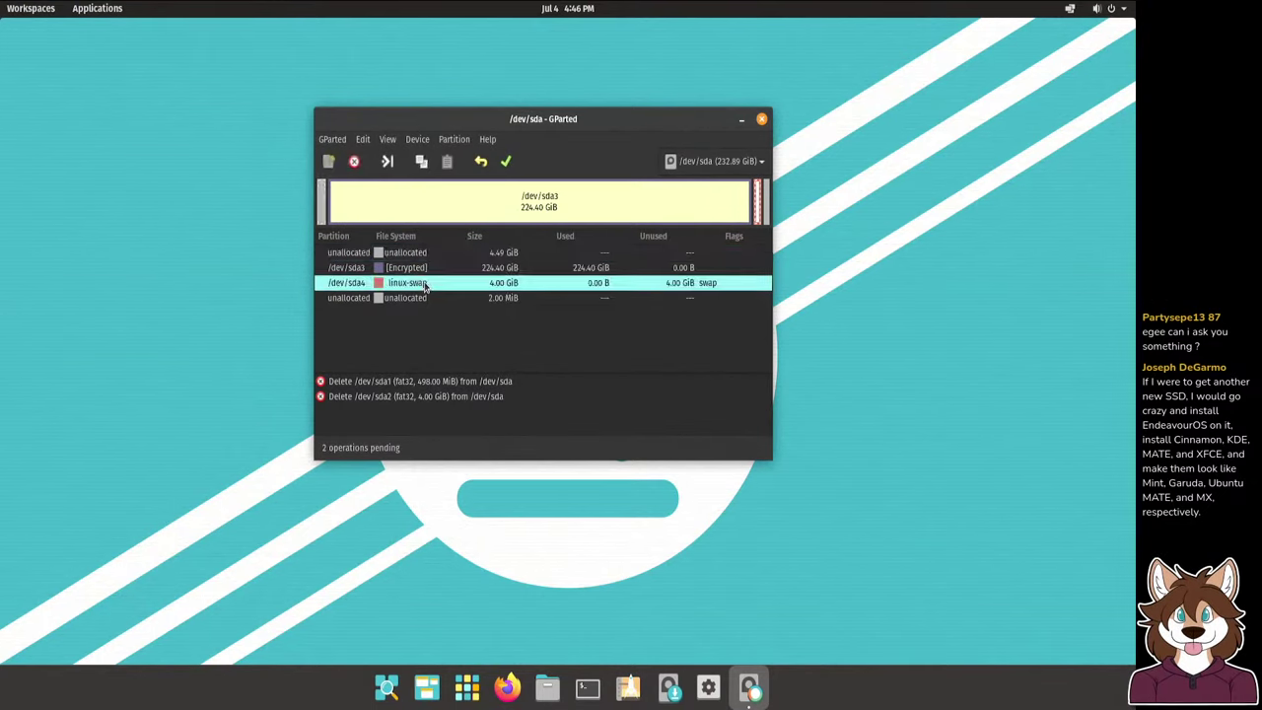
right_click(424, 283)
left_click(452, 307)
right_click(422, 268)
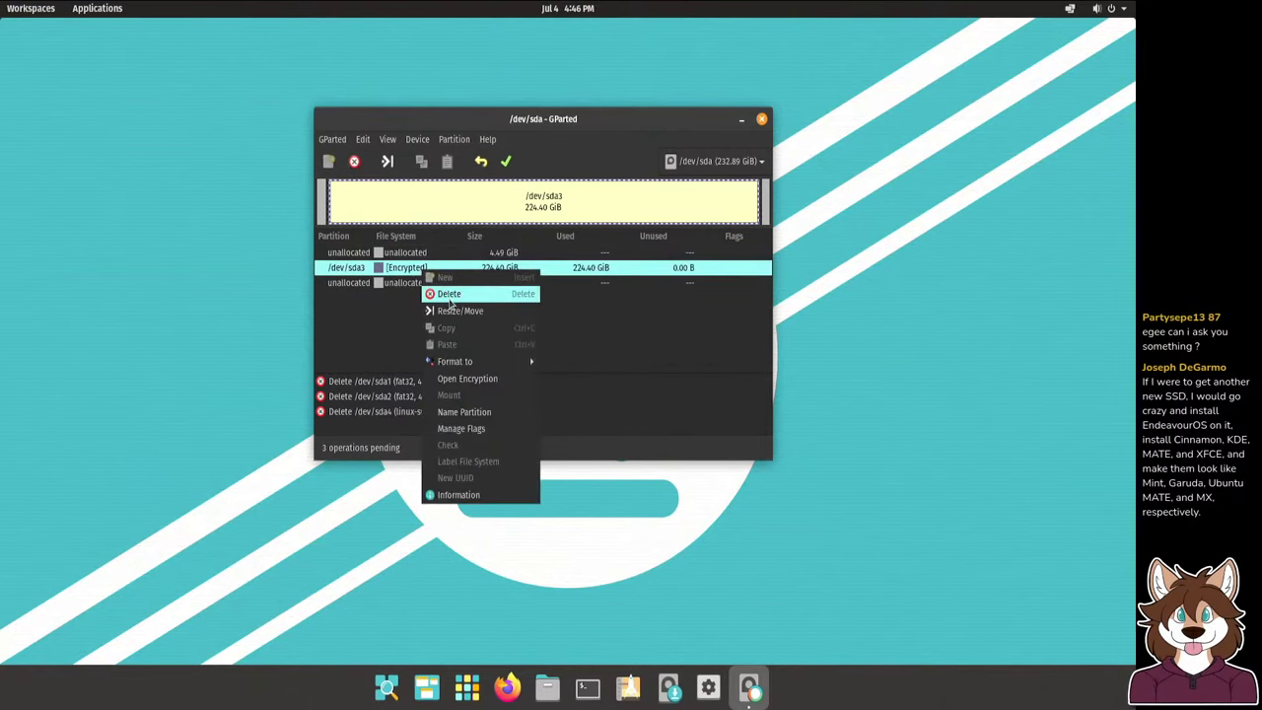
left_click(451, 294)
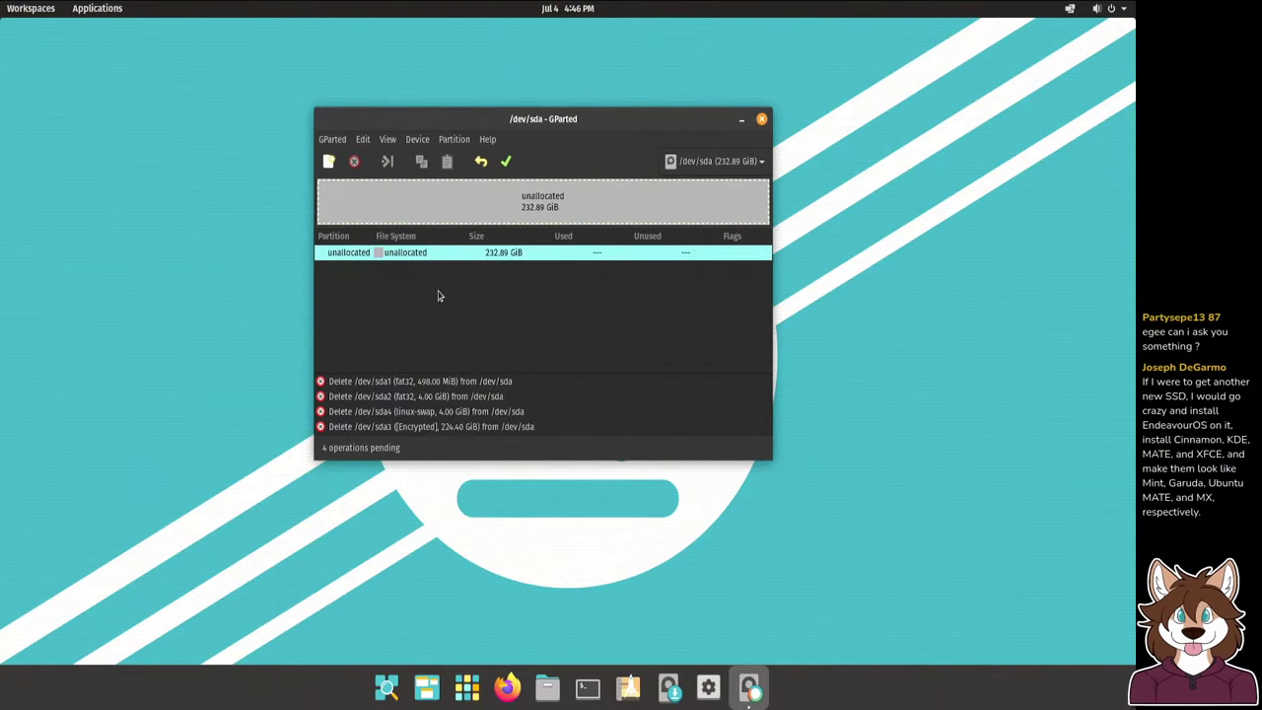
Apply all four queued deletions, close the report, and start a new partition.
left_click(421, 140)
left_click(459, 156)
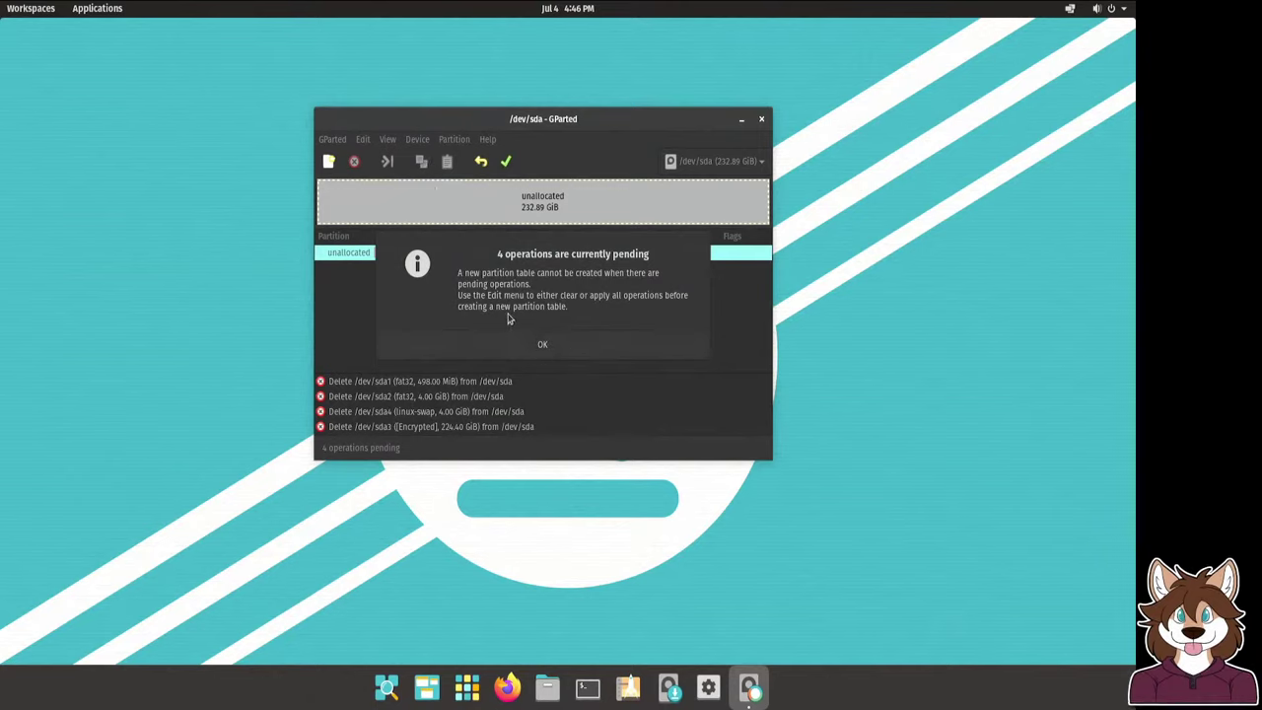
left_click(515, 344)
left_click(506, 160)
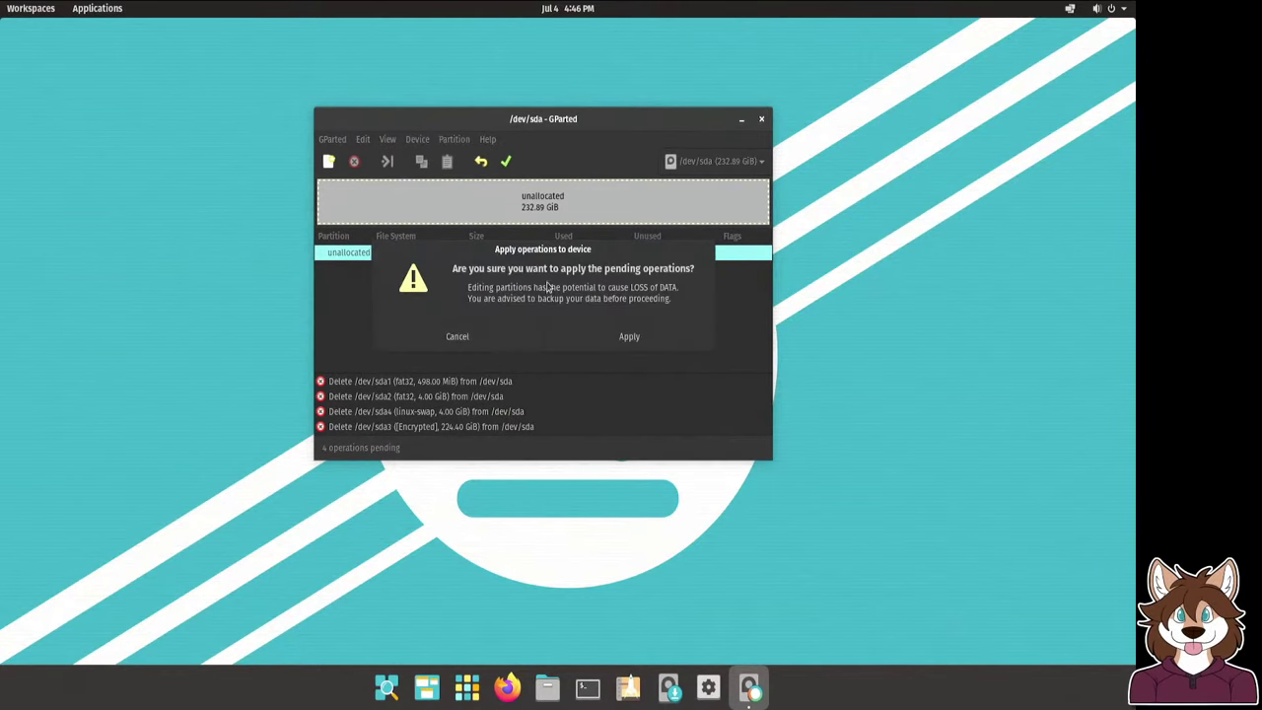
left_click(630, 336)
left_click(712, 399)
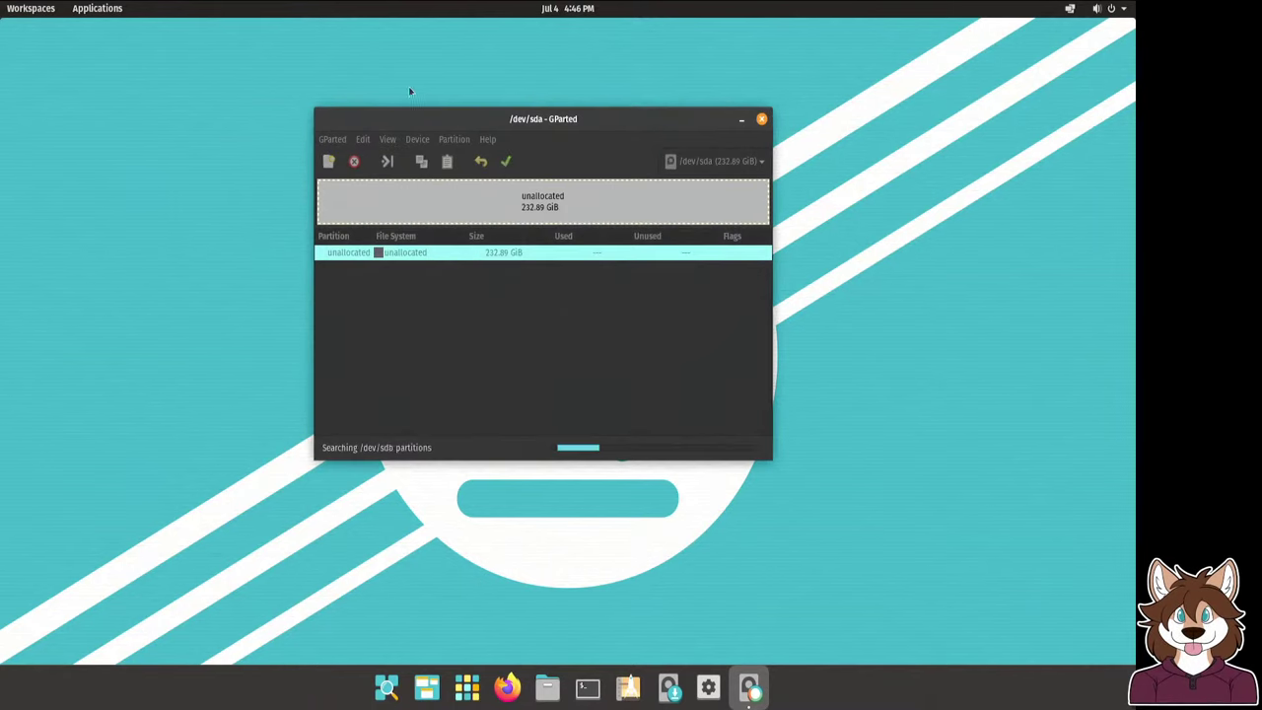
left_click(454, 139)
left_click(457, 156)
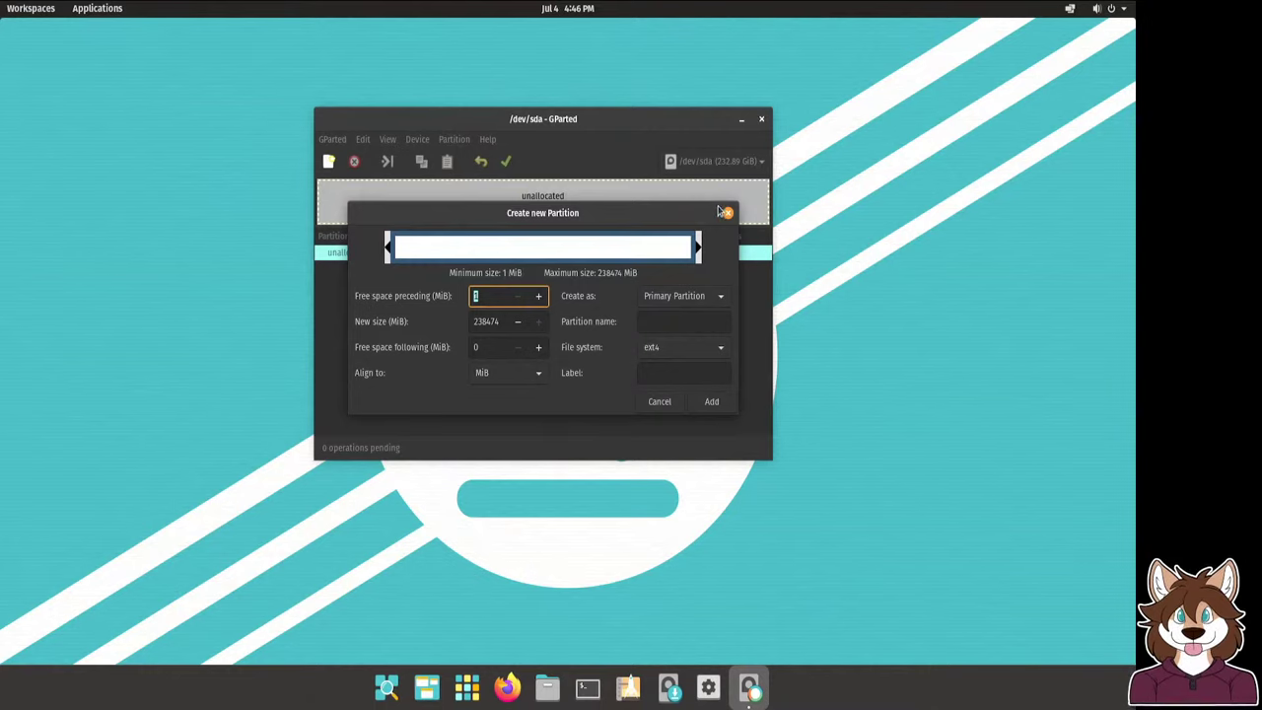
Cancel the new partition, create a gpt partition table on /dev/sda, and quit GParted.
left_click(728, 213)
left_click(414, 140)
left_click(429, 158)
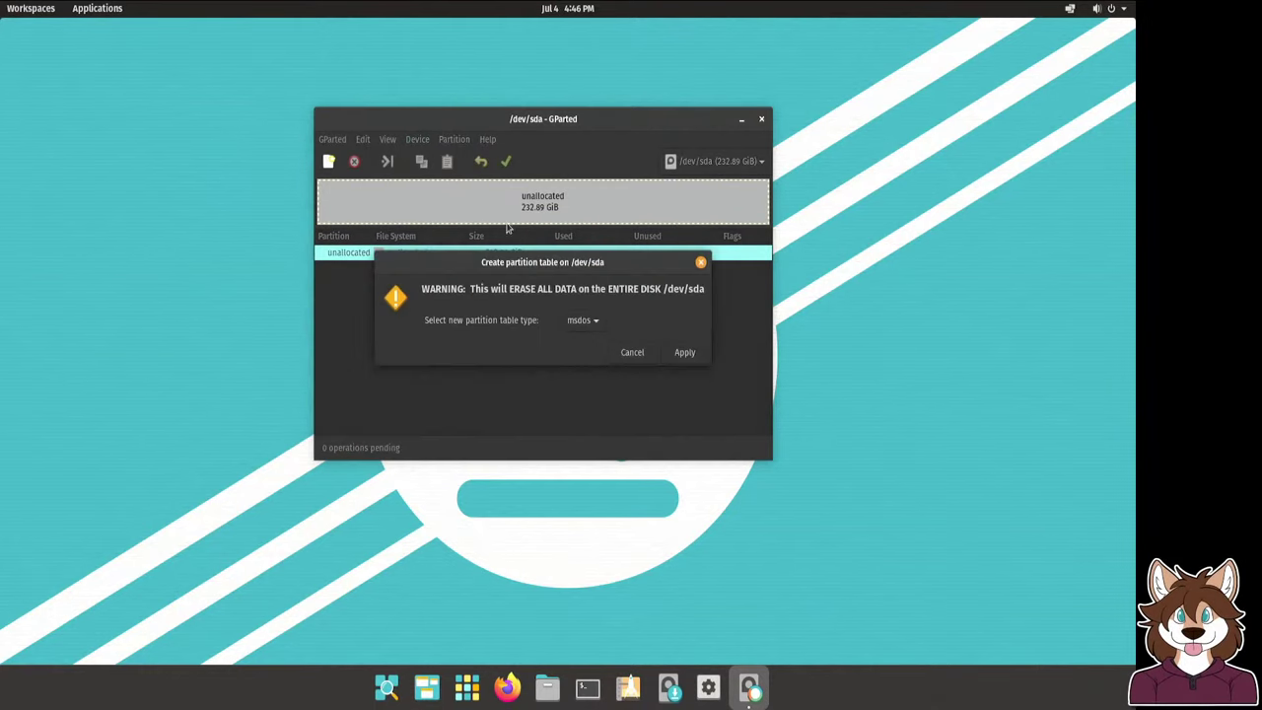
left_click(581, 321)
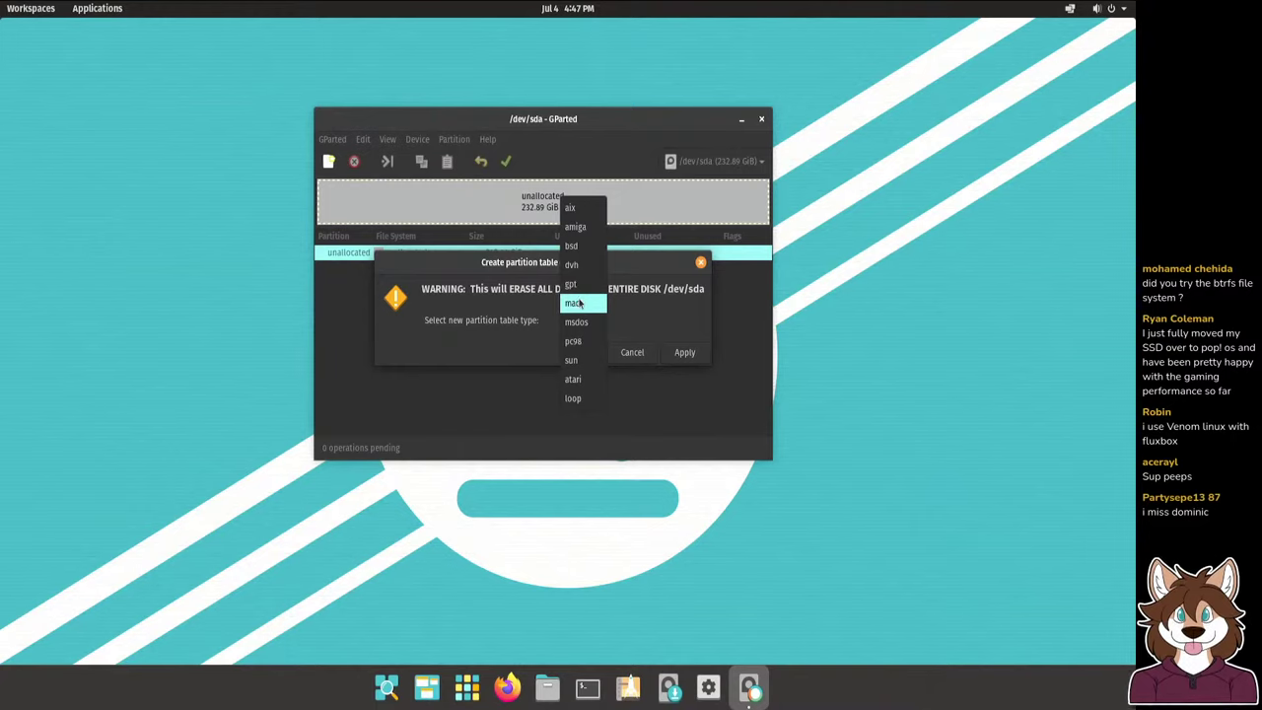
left_click(572, 284)
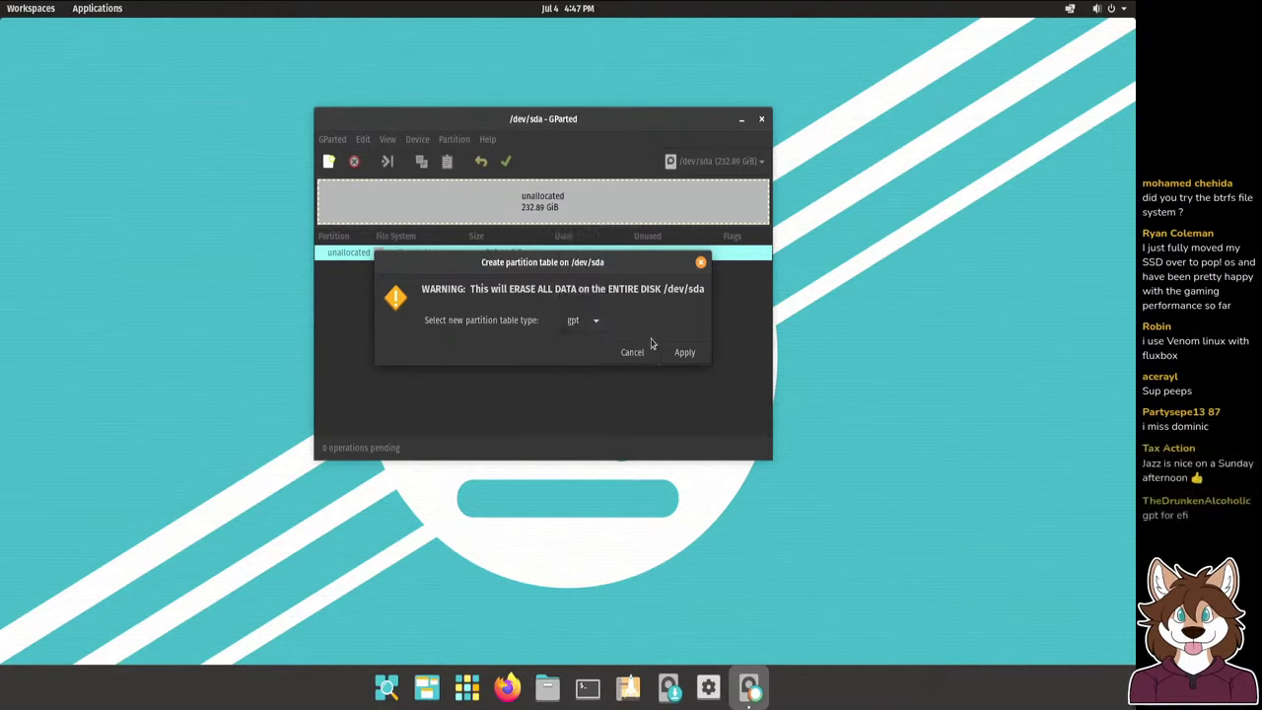
left_click(685, 353)
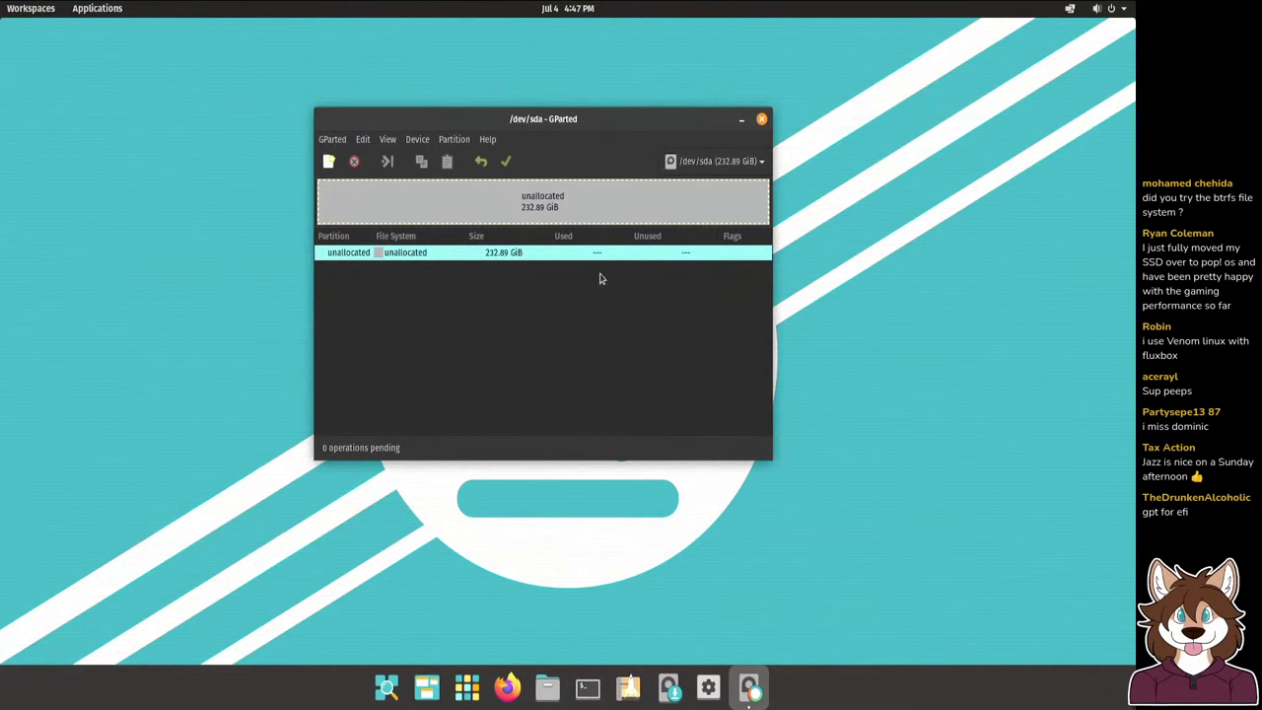
left_click(333, 139)
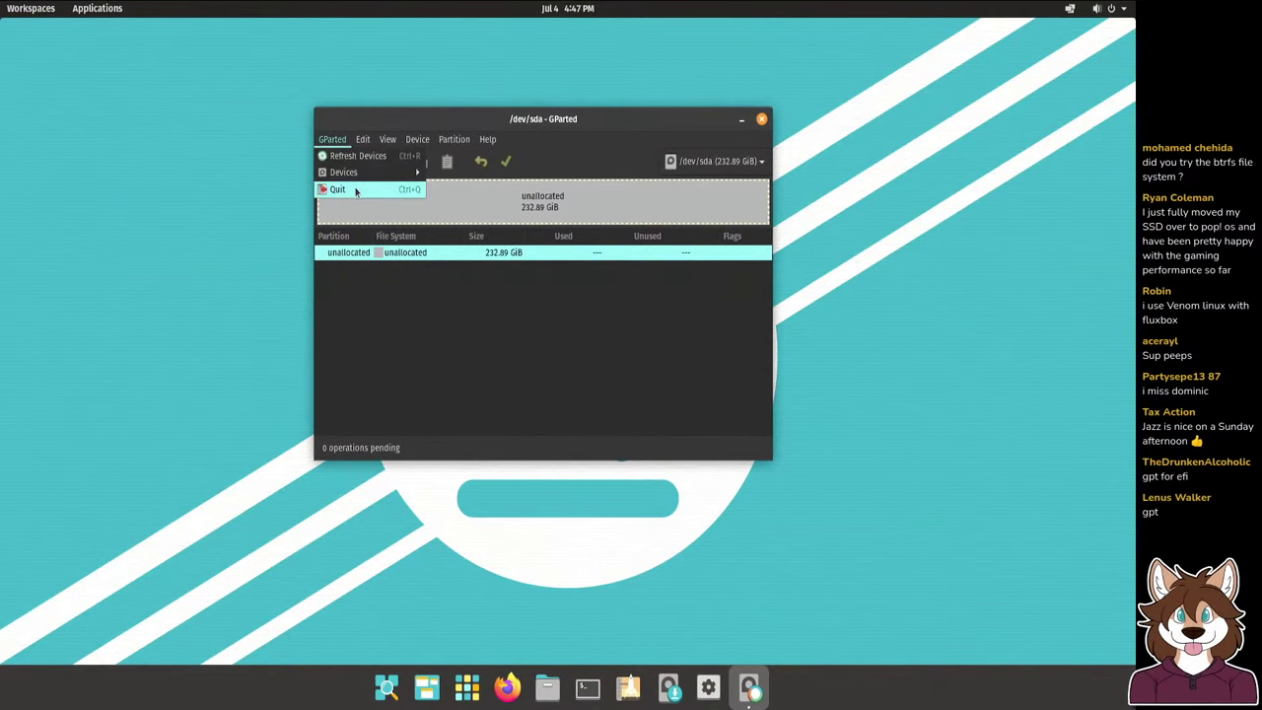
left_click(356, 190)
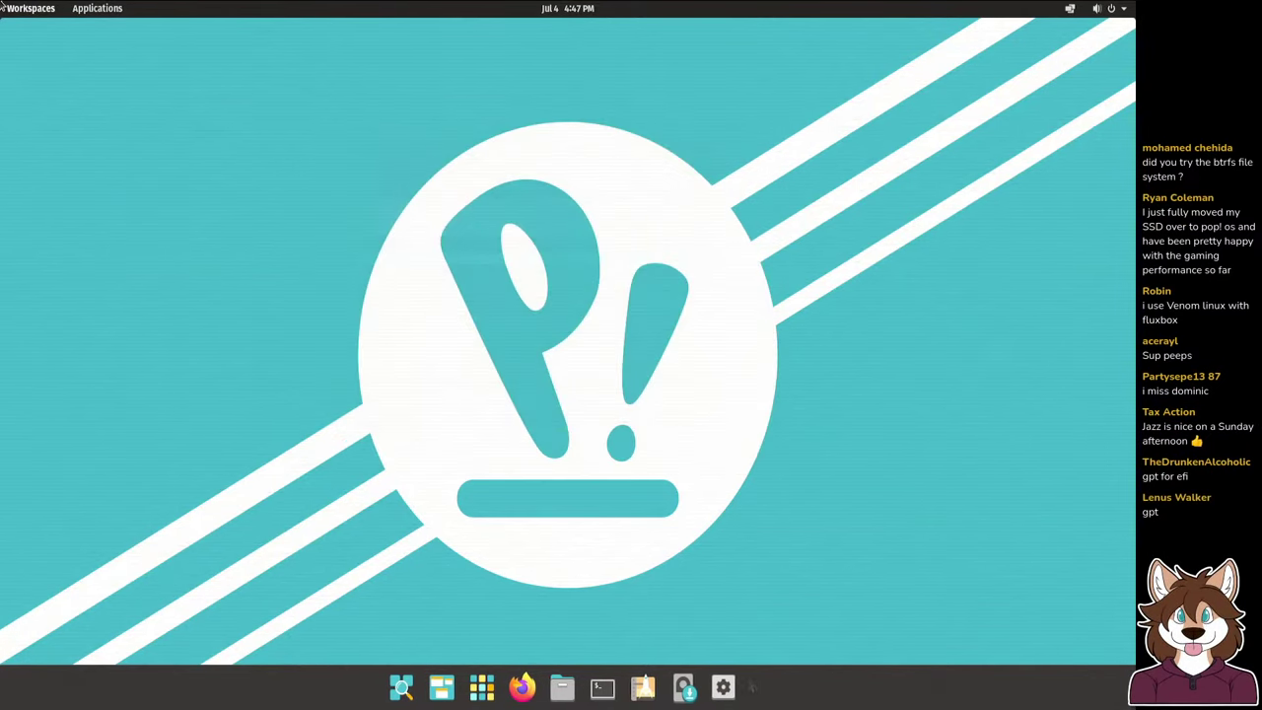
Relaunch the installer with English, United States, English (US) Default layout, and Custom (Advanced).
left_click(690, 689)
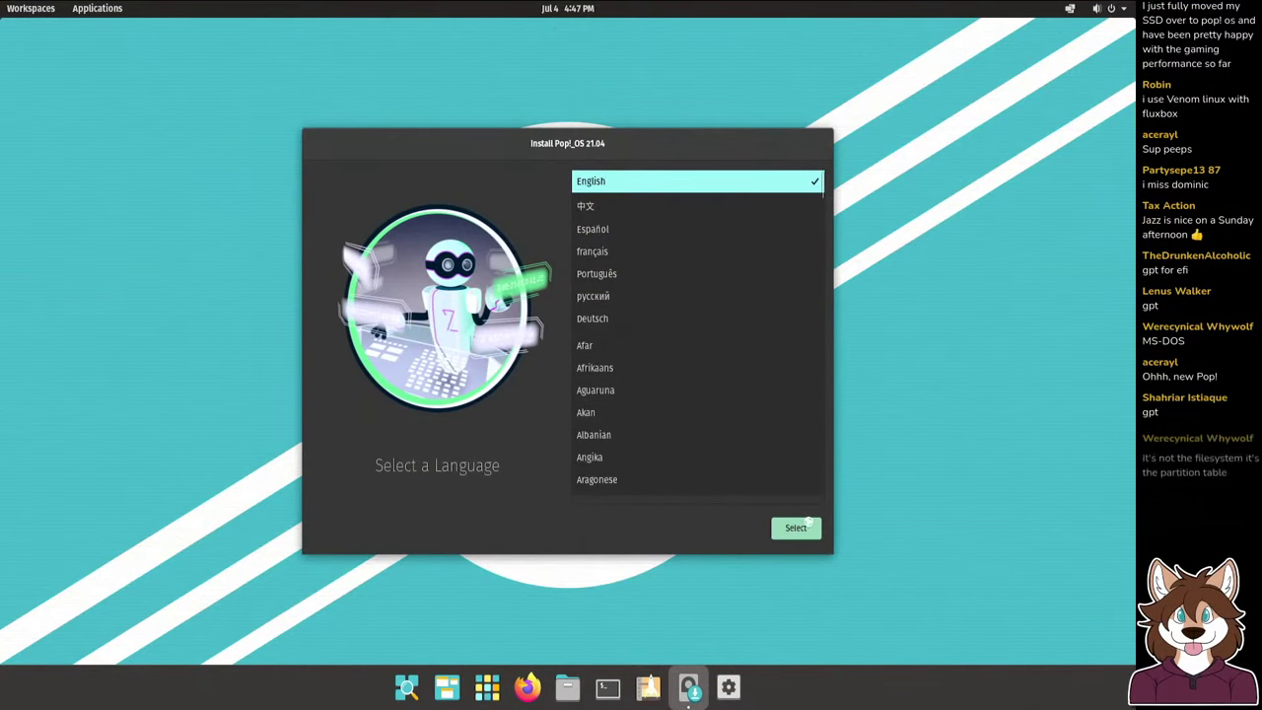
left_click(797, 530)
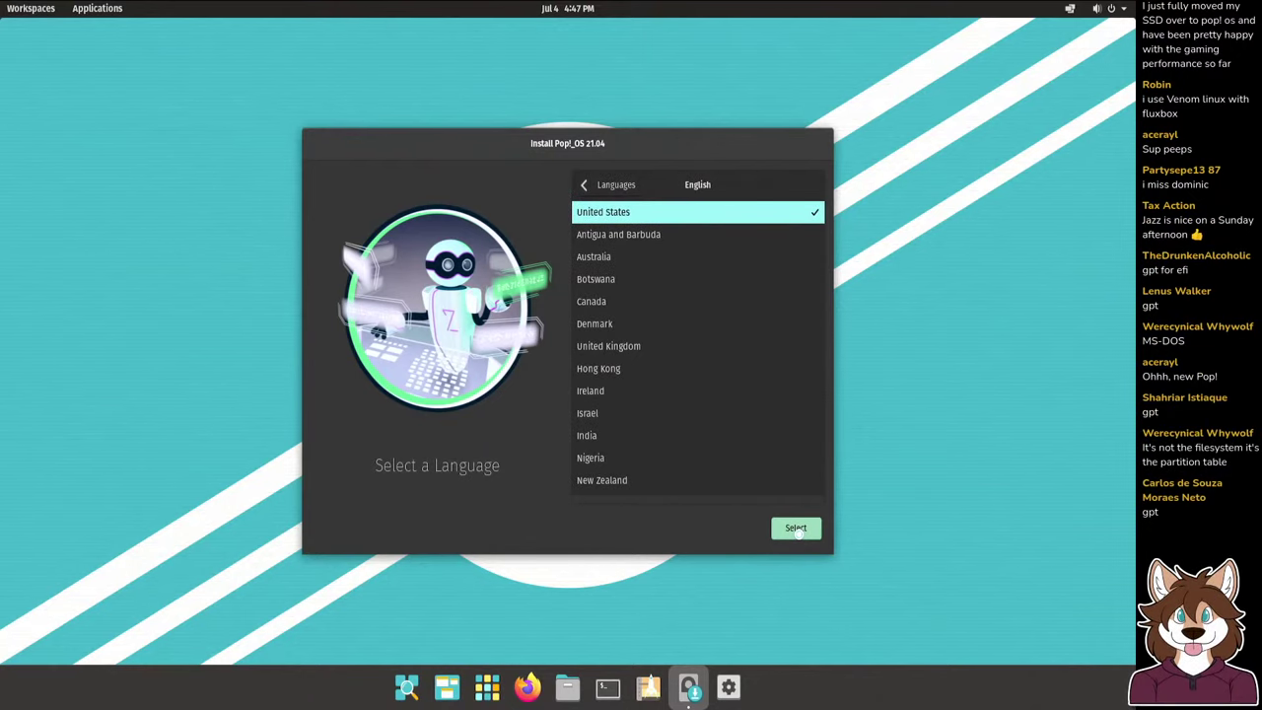
left_click(796, 530)
left_click(796, 530)
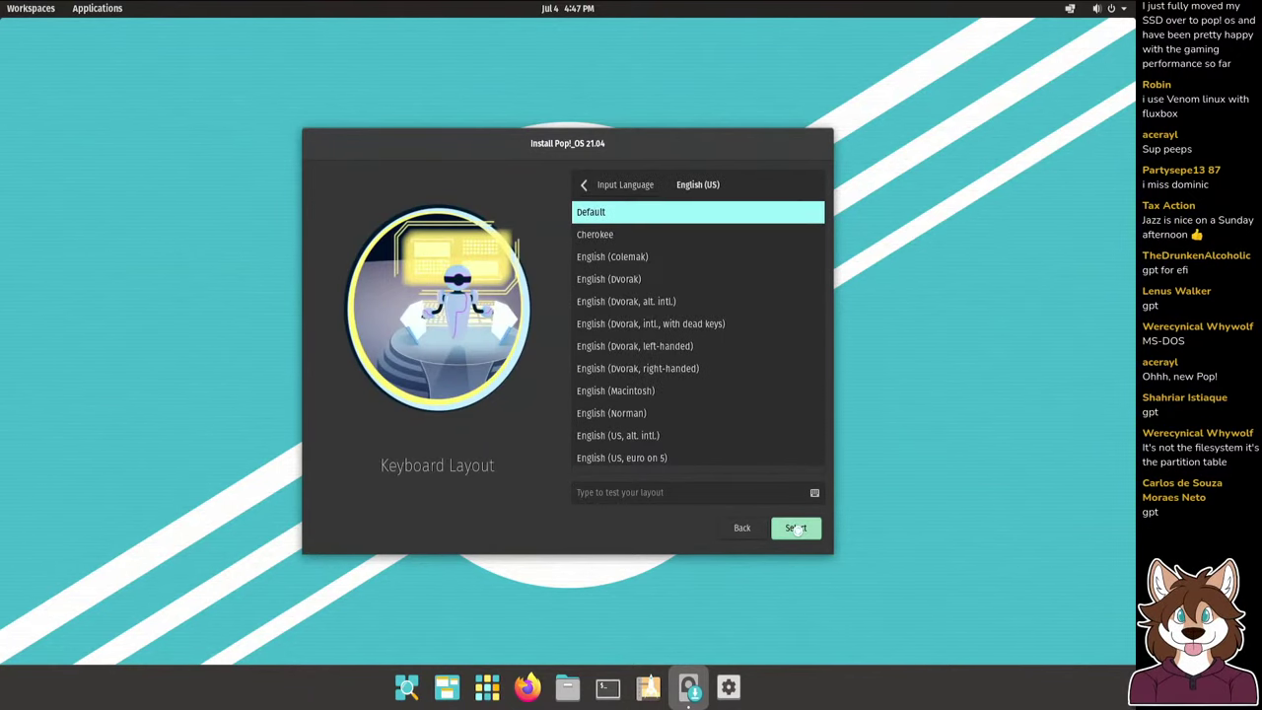
left_click(796, 530)
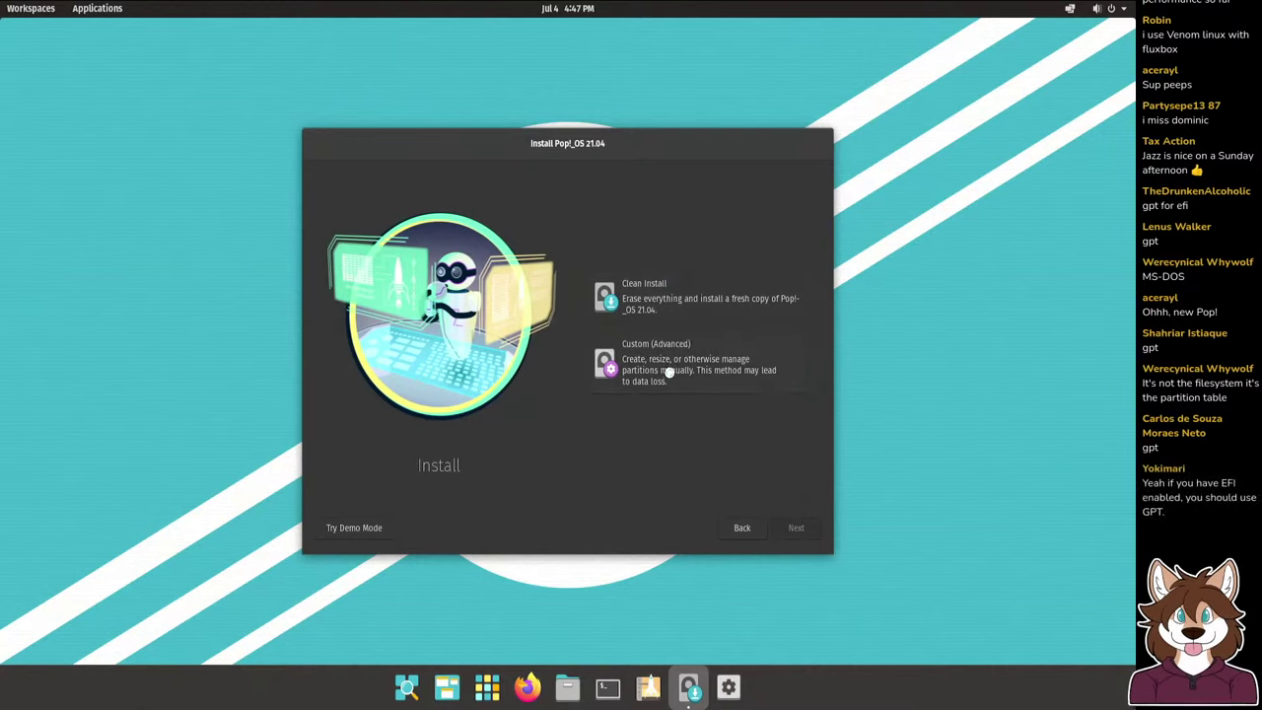
left_click(668, 372)
left_click(792, 533)
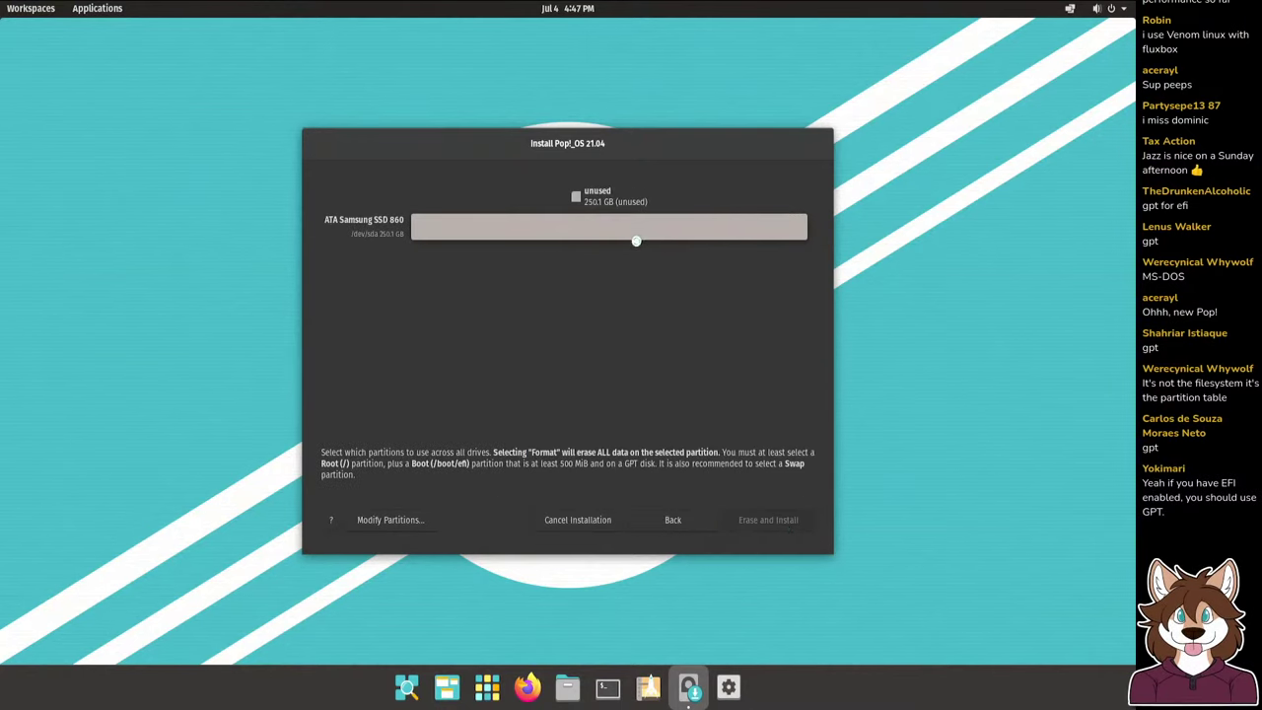
Open GParted from Modify Partitions and start a new partition with 512 MiB free space preceding.
left_click(399, 533)
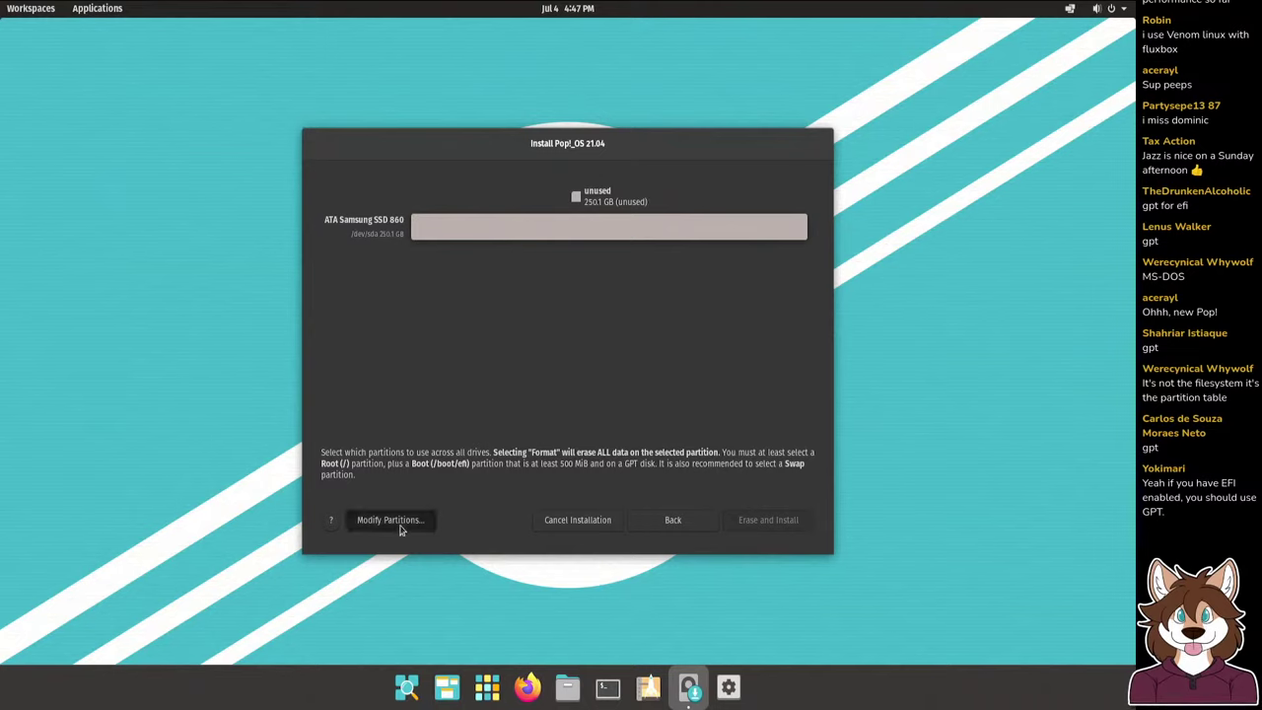
left_click_drag(405, 136, 526, 135)
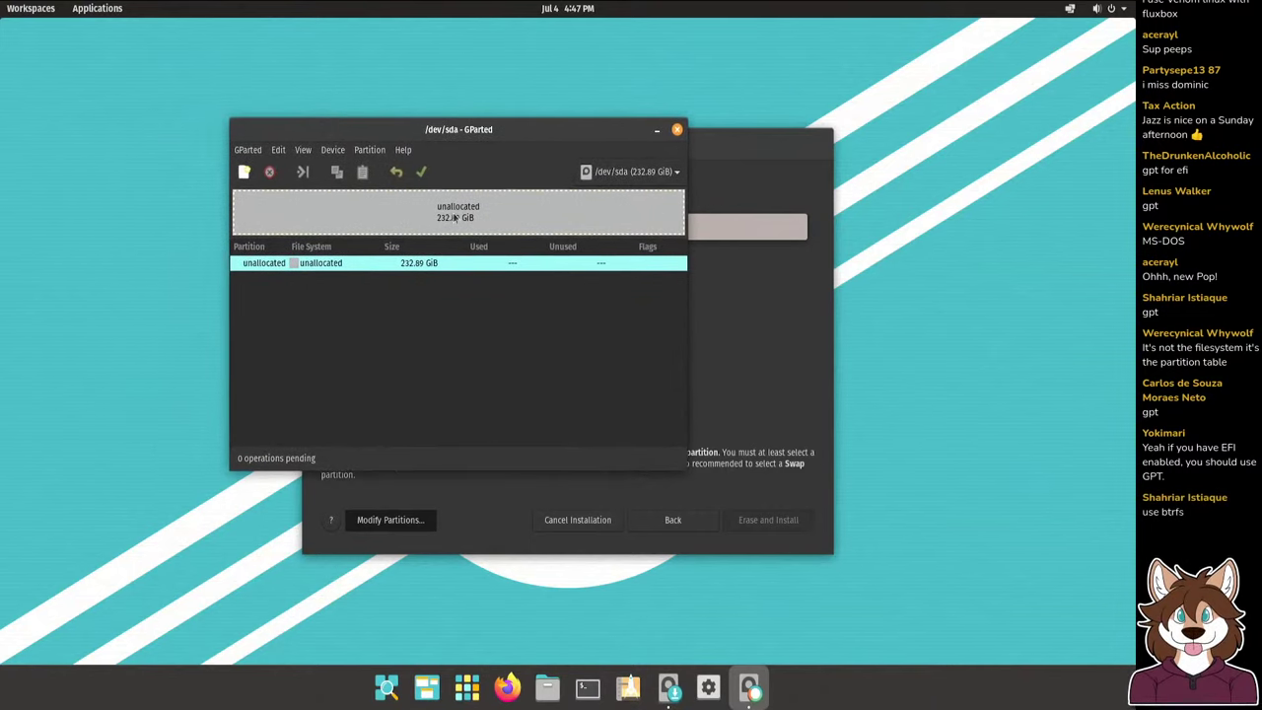
left_click(341, 149)
mouse_move(369, 149)
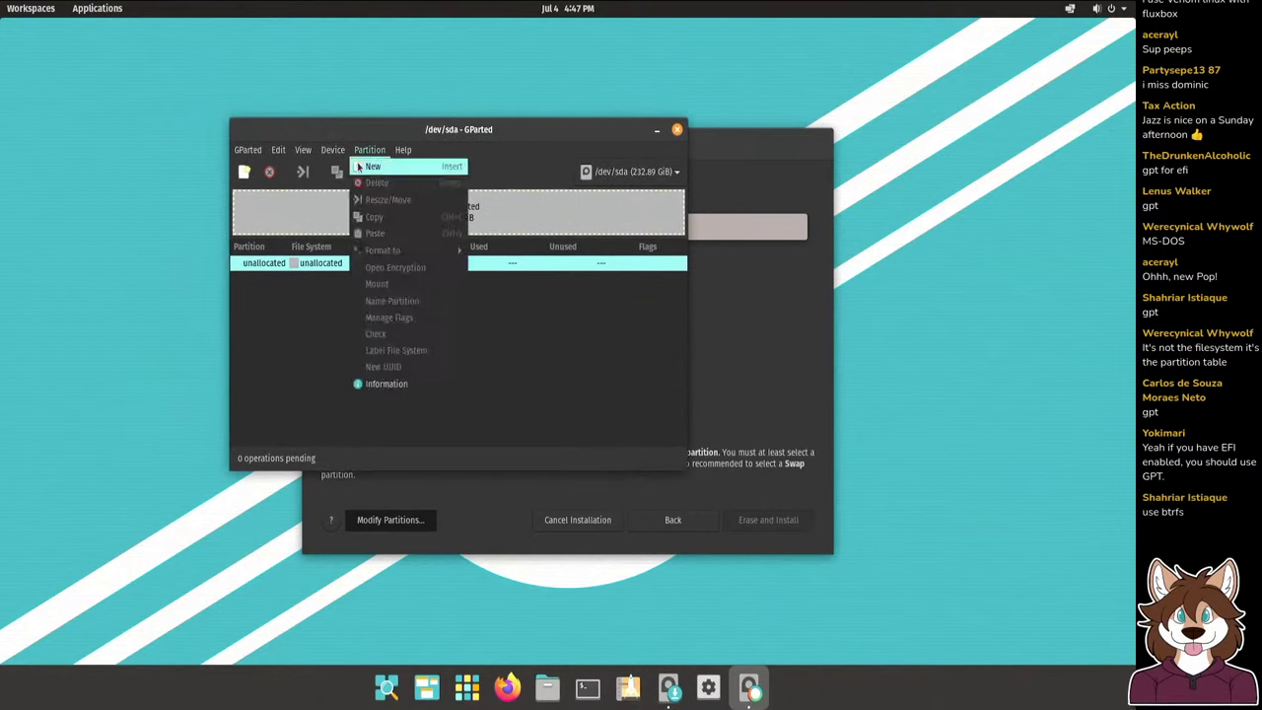
left_click(373, 166)
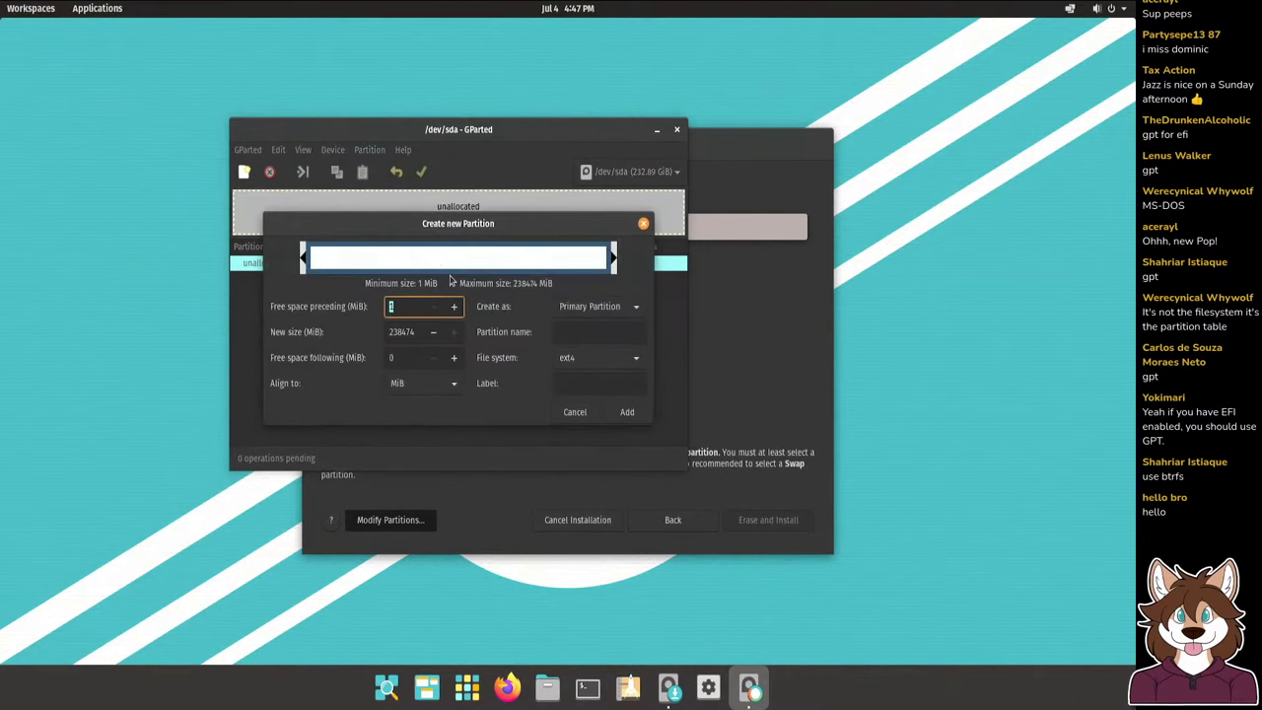
double_click(437, 307)
type("512")
Set the file system to fat32 and add the 232.39 GiB primary partition.
left_click(595, 358)
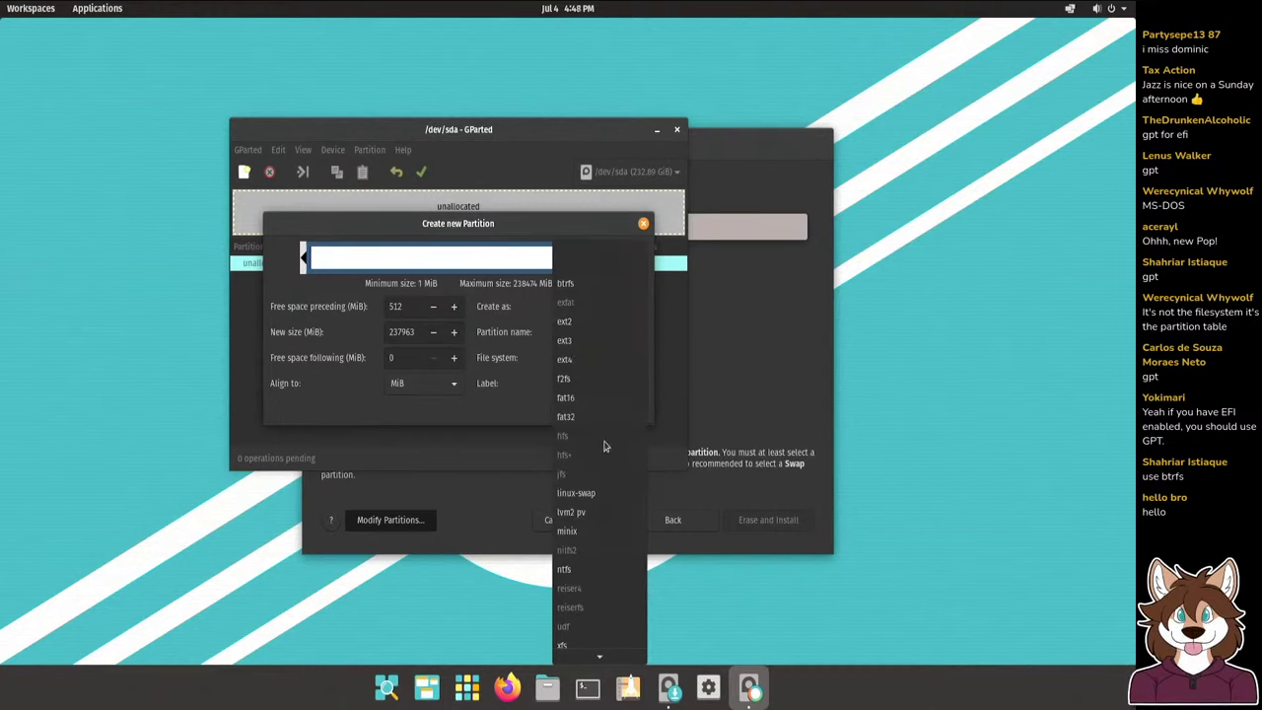
left_click(583, 360)
left_click(580, 362)
left_click(533, 367)
left_click(582, 372)
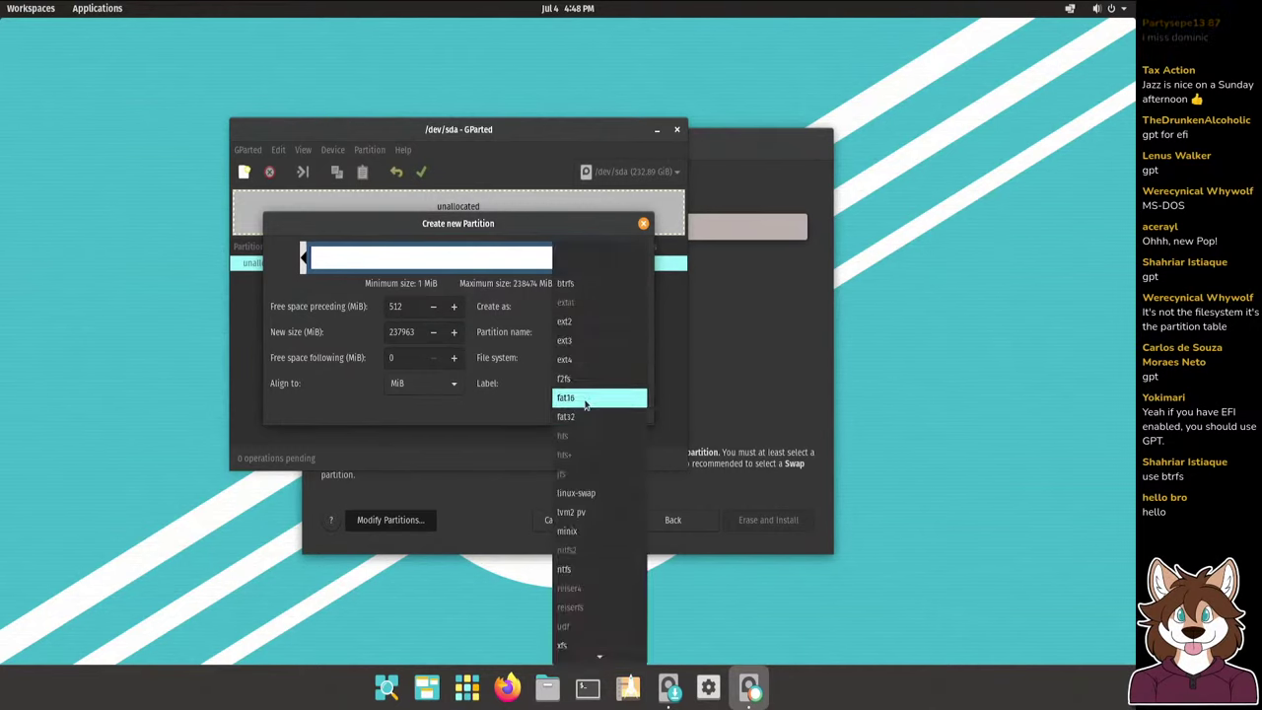
scroll(567, 519, "down", 1)
scroll(567, 519, "down", 1)
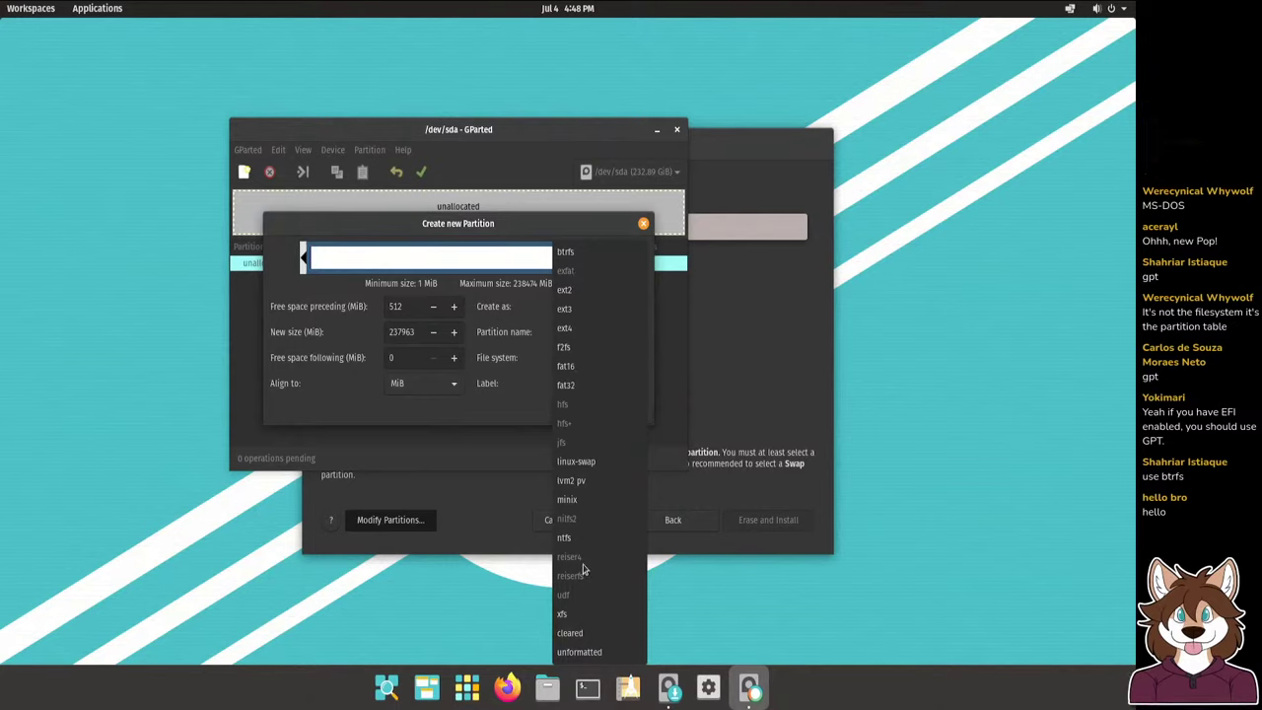
left_click(577, 387)
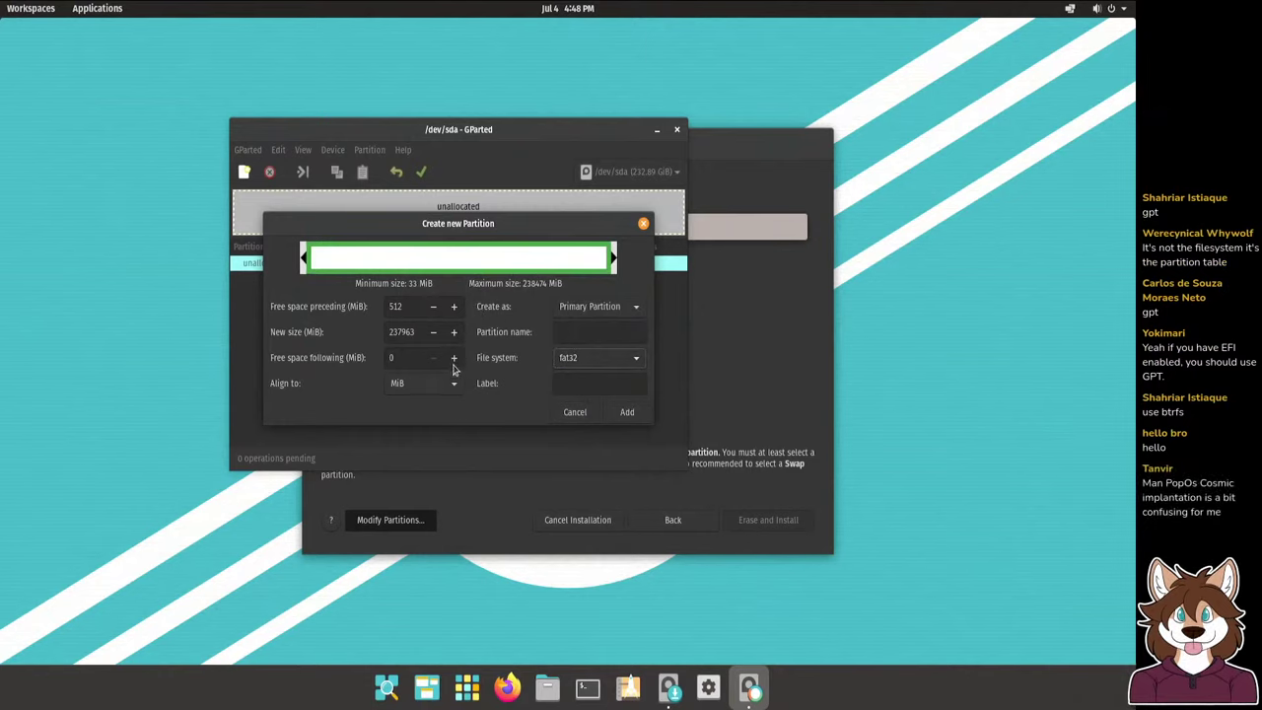
left_click(583, 332)
left_click(592, 383)
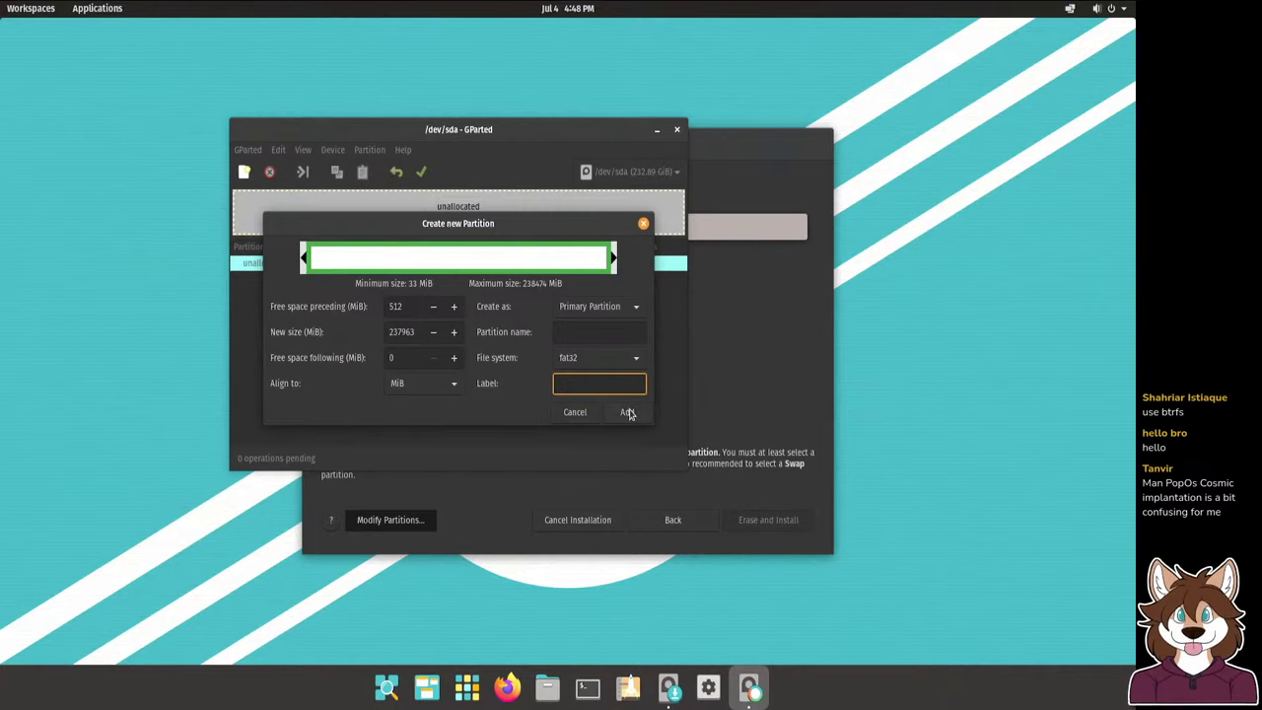
left_click(628, 413)
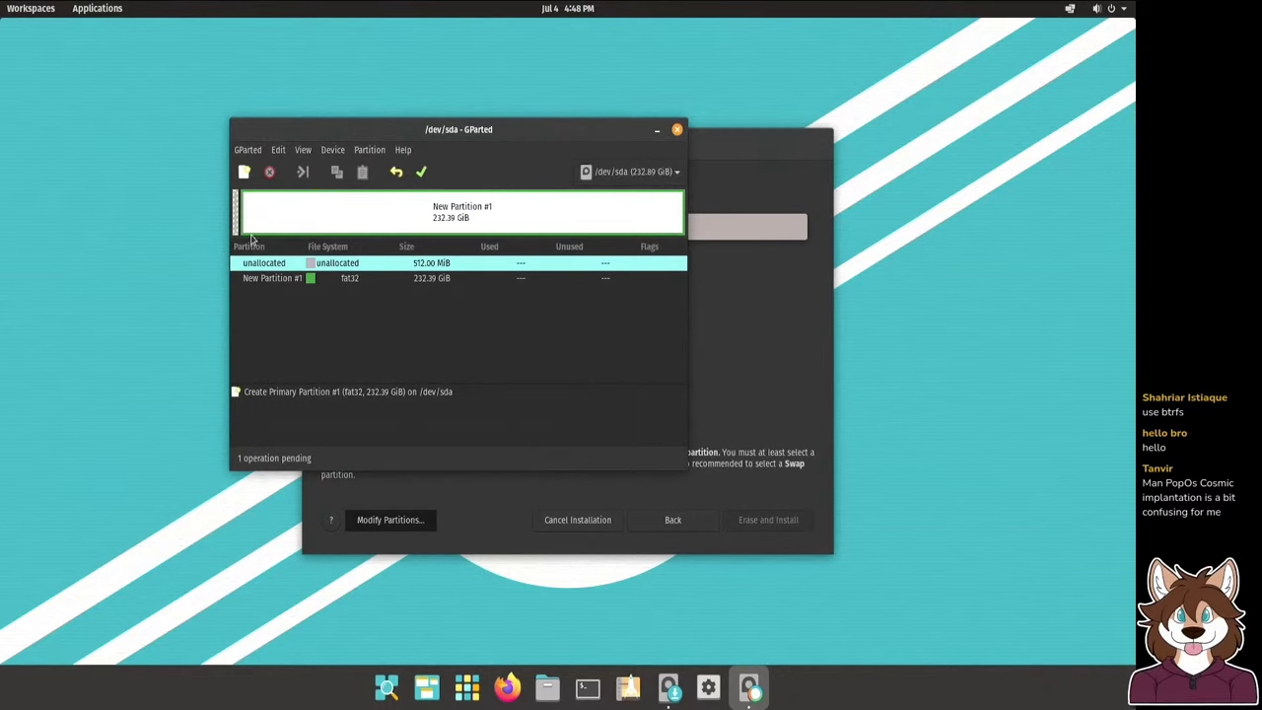
Apply the queued fat32 partition to /dev/sda and close the operations report.
left_click(289, 282)
right_click(290, 281)
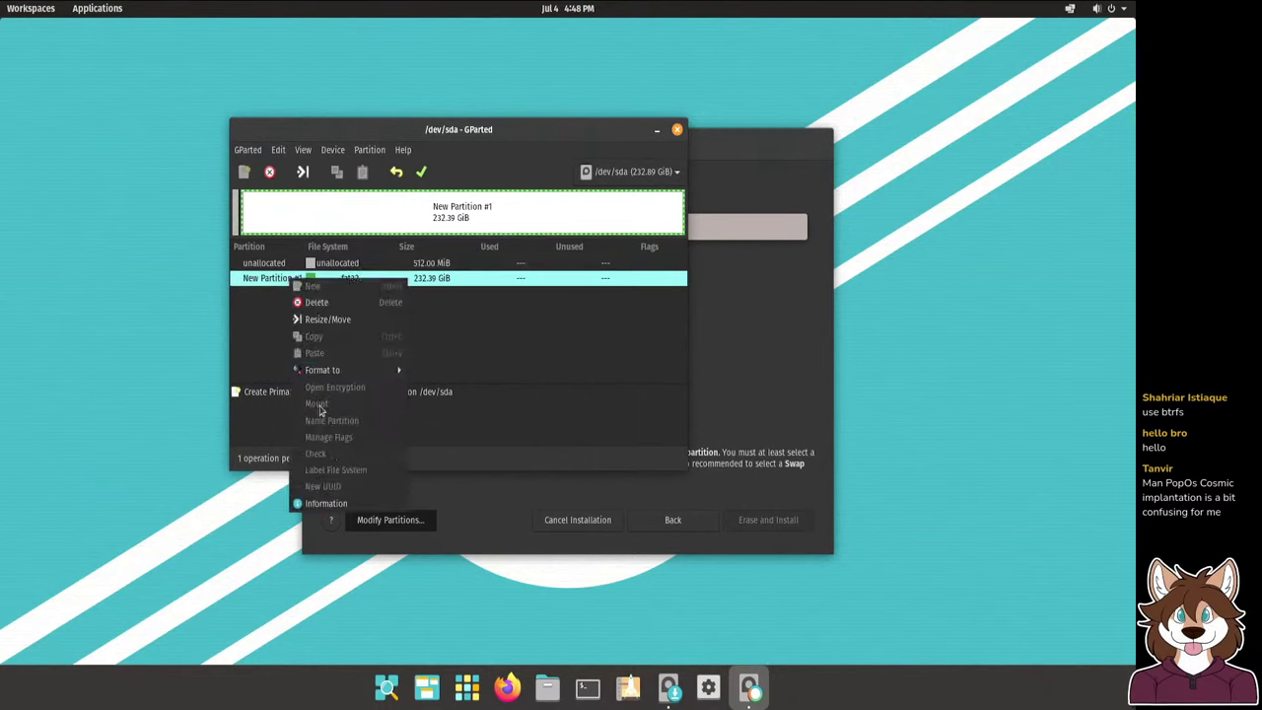
left_click(273, 339)
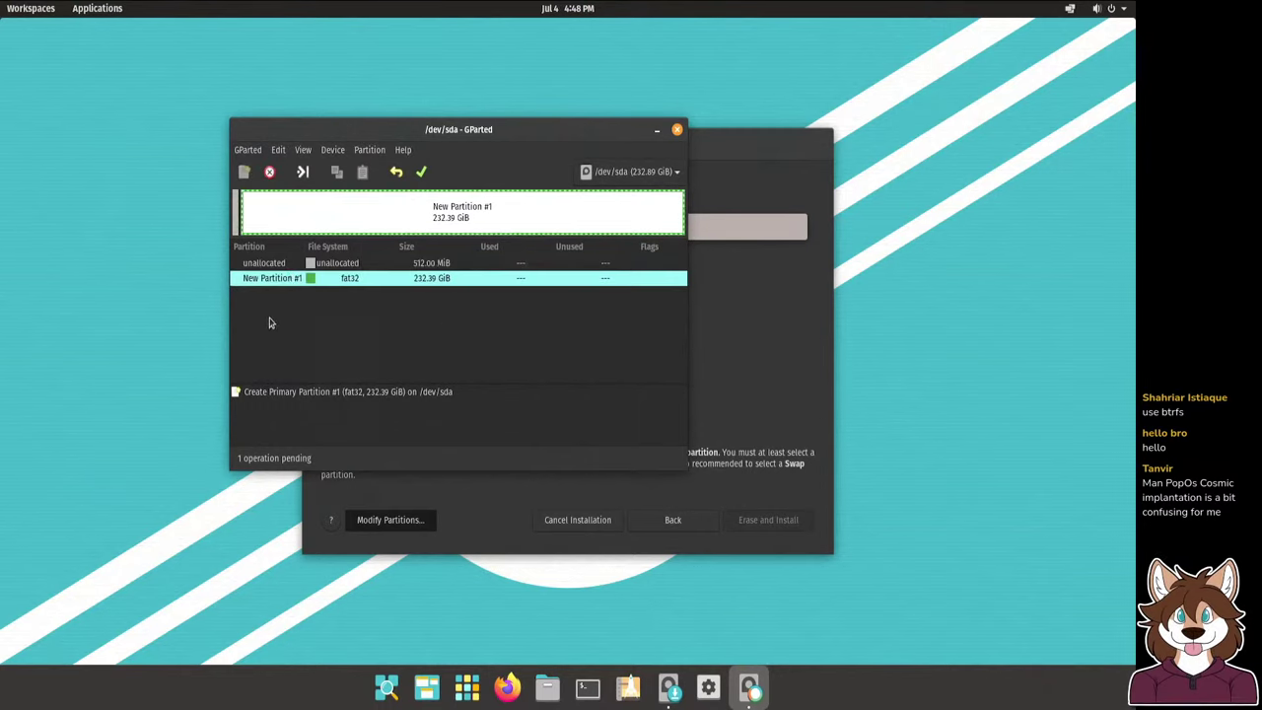
left_click(422, 173)
left_click(544, 347)
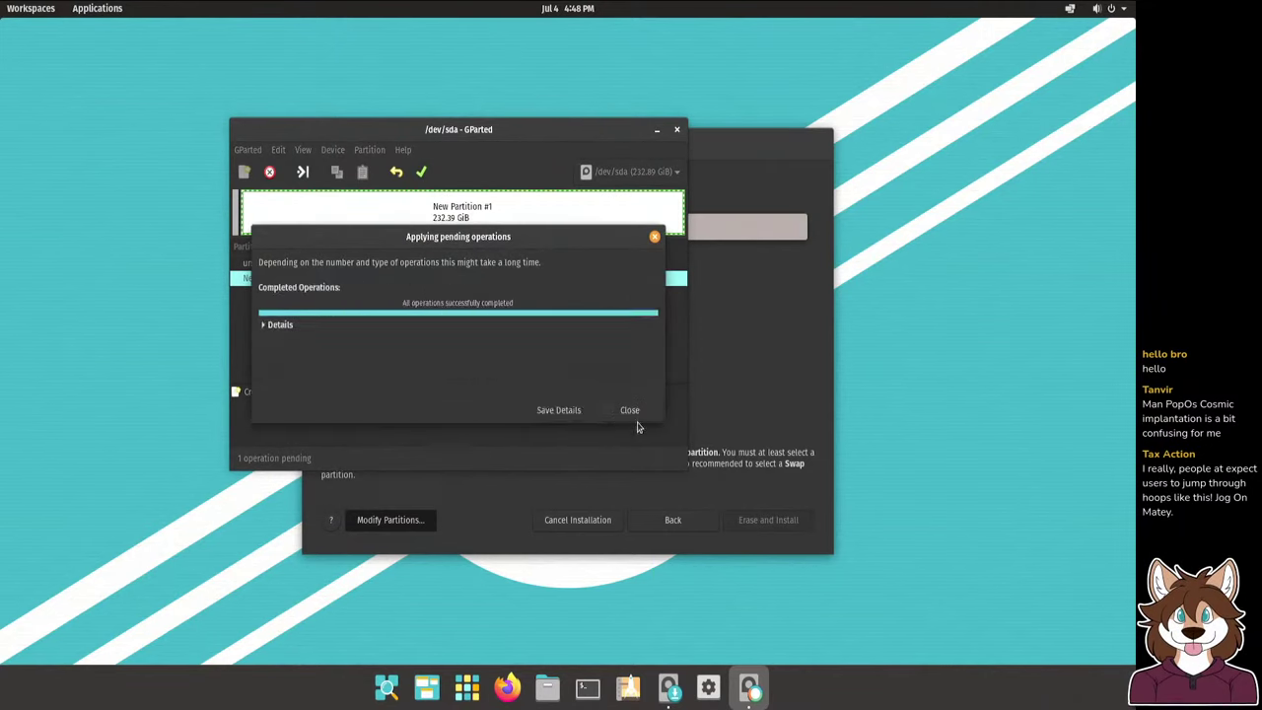
left_click(630, 410)
Check the Manage Flags dialog for /dev/sda1, showing only msftdata, then close it.
right_click(329, 279)
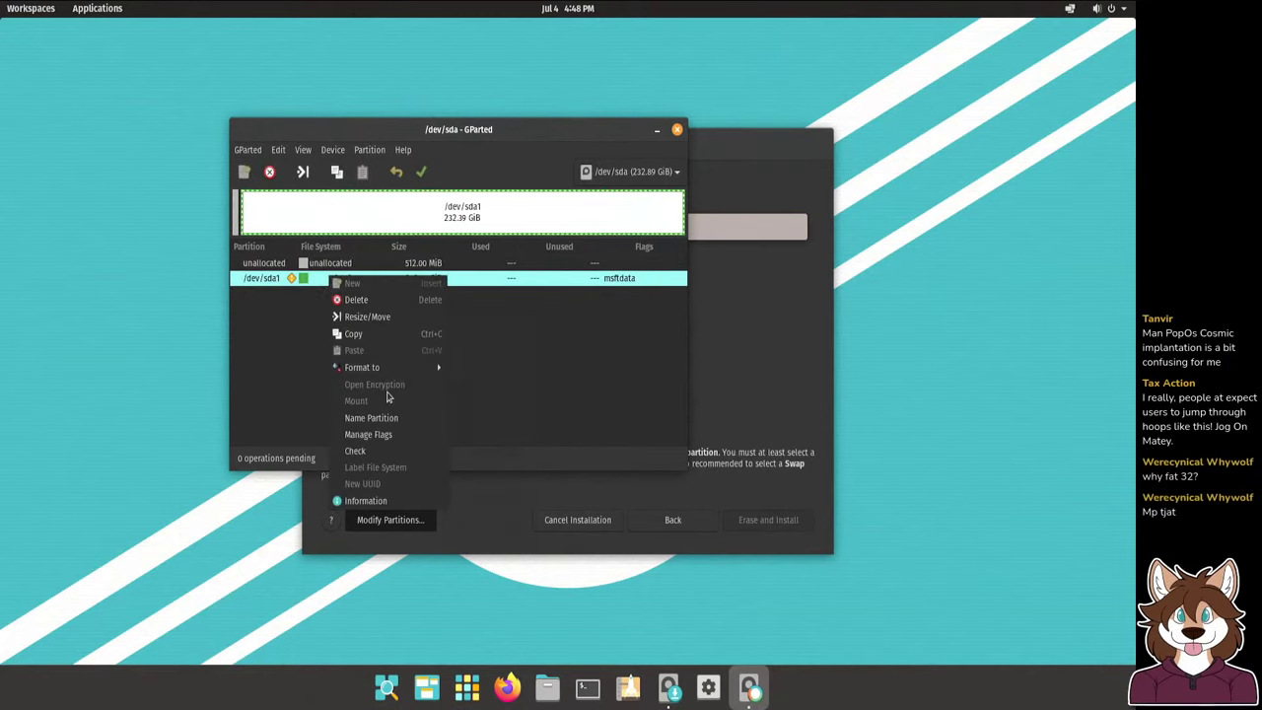
left_click(393, 434)
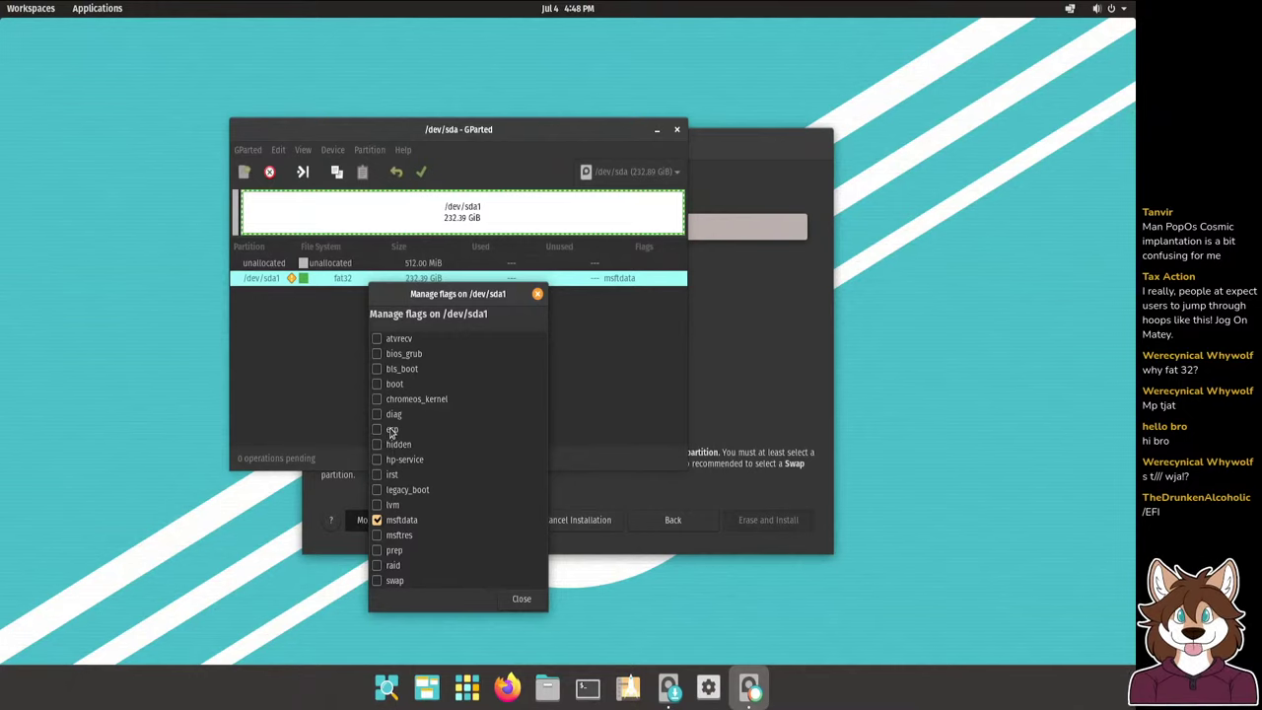
left_click(521, 598)
right_click(367, 282)
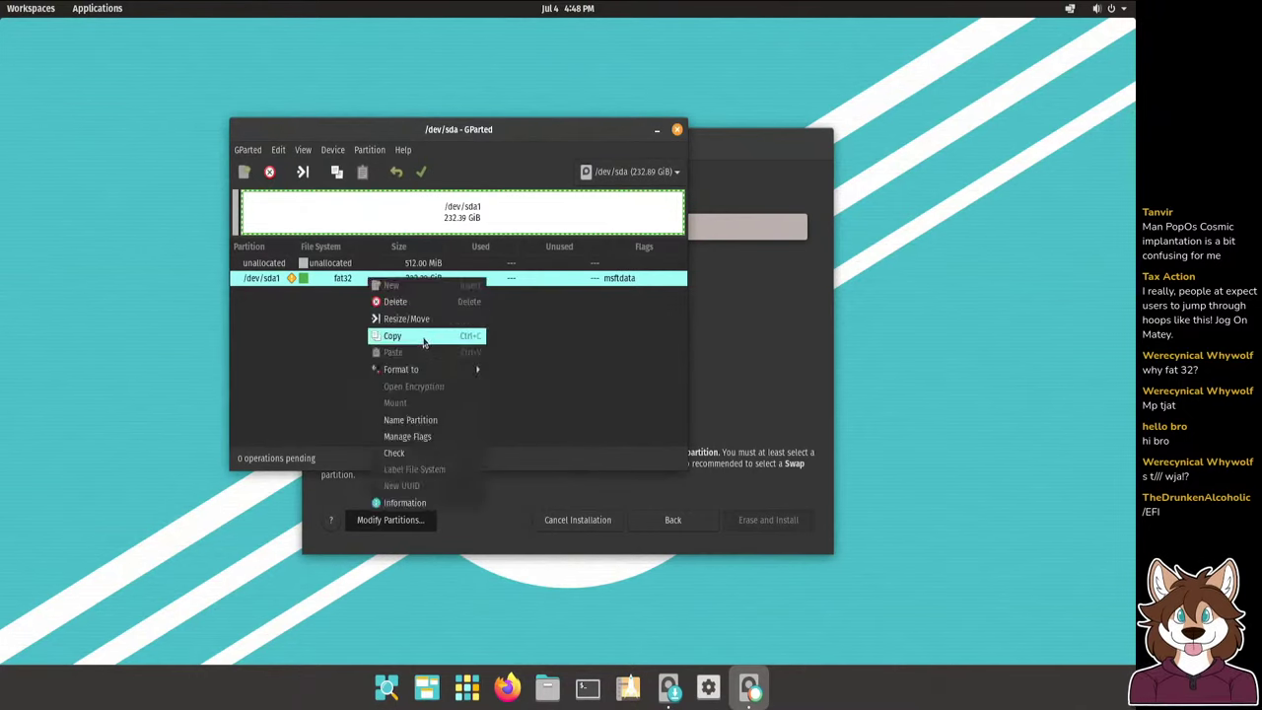
mouse_move(421, 375)
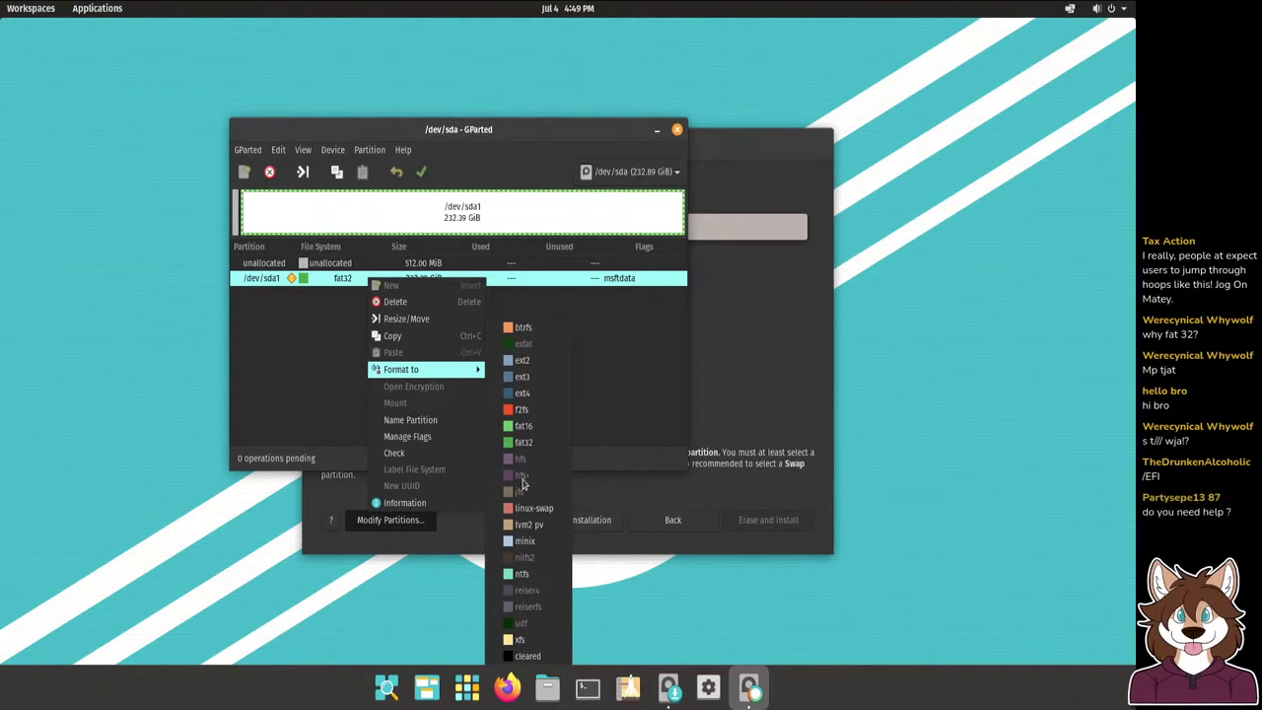
left_click(450, 438)
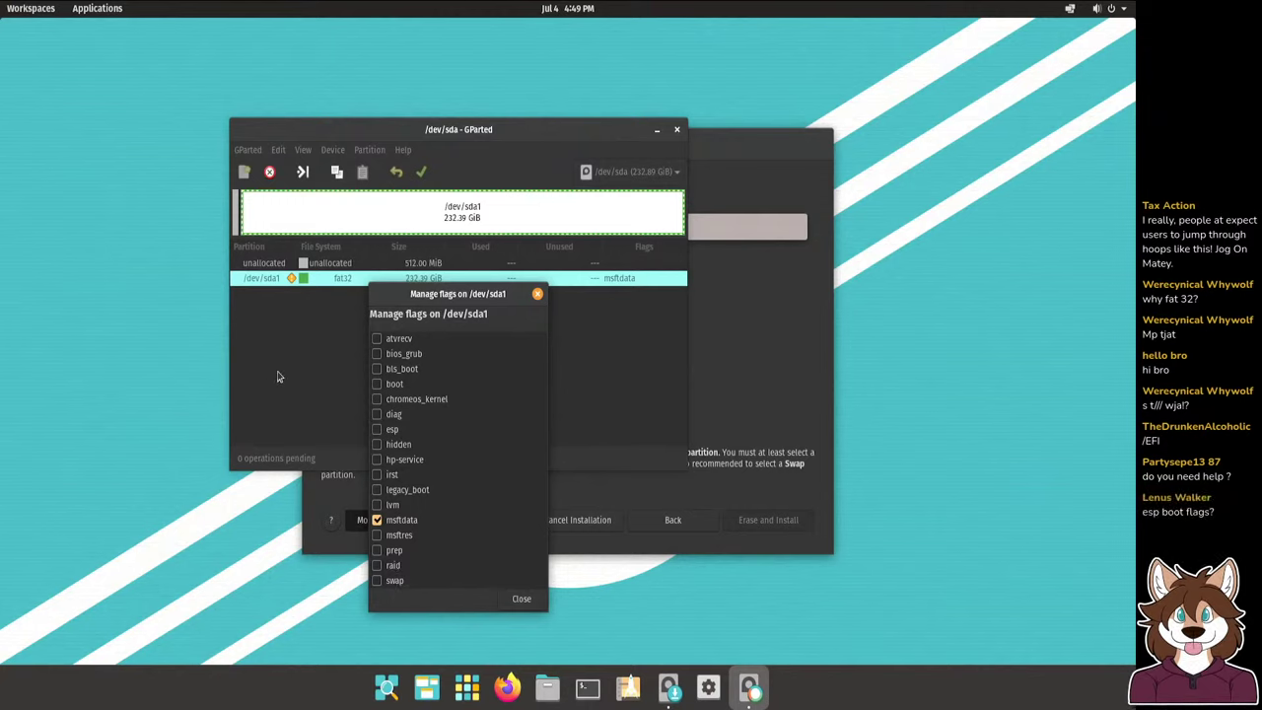
key("Escape")
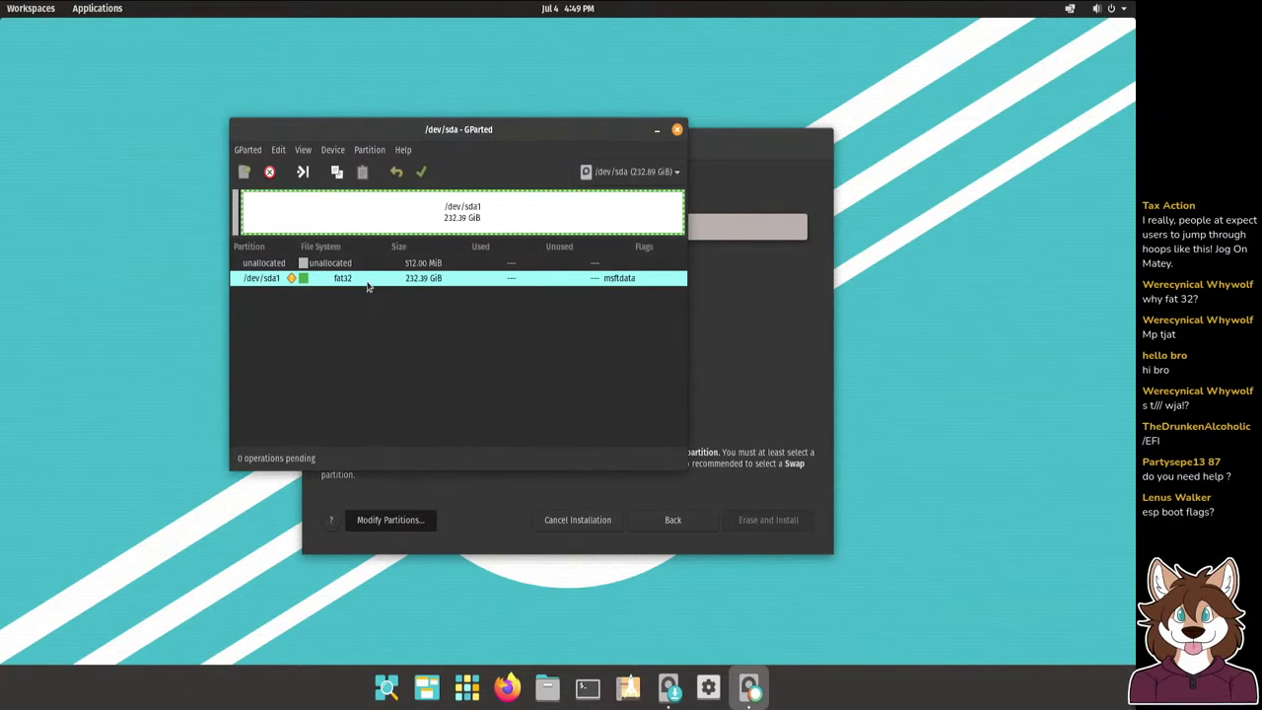
Queue deleting /dev/sda1 and start a new partition with 512 MiB free space preceding.
right_click(370, 285)
left_click(395, 306)
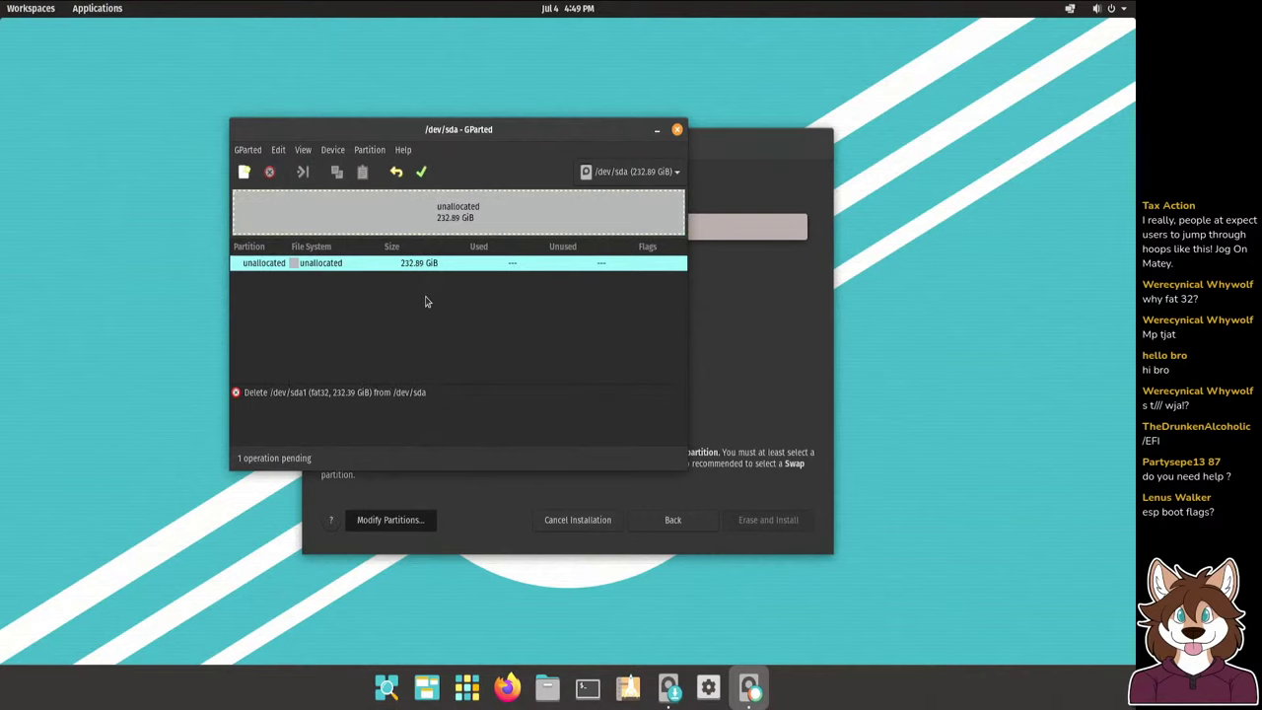
right_click(335, 268)
left_click(360, 280)
type("512")
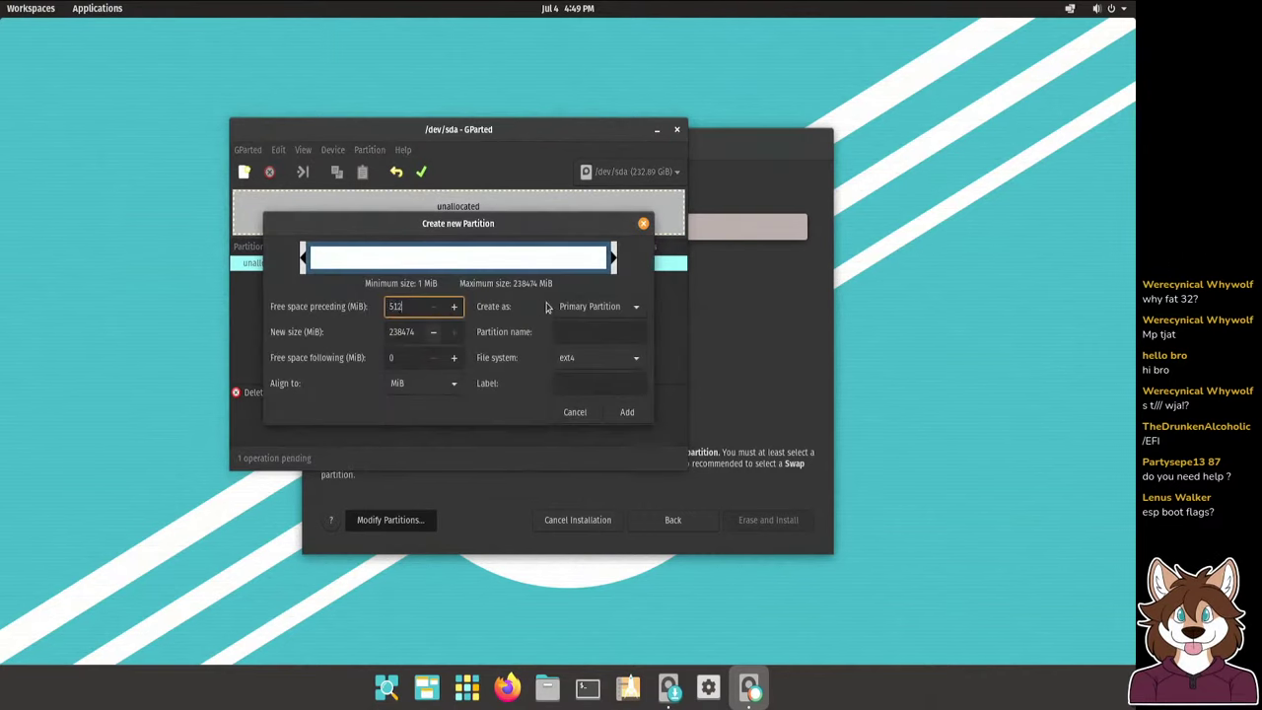
left_click(574, 334)
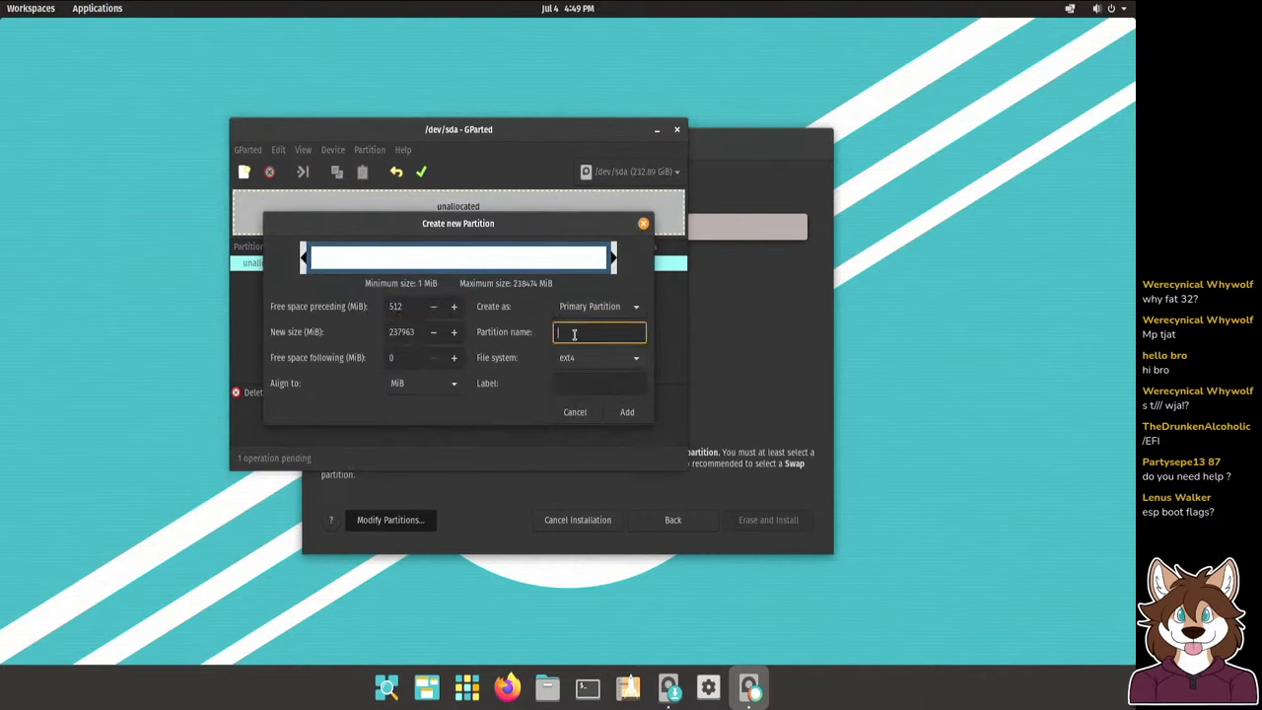
Set the new partition's file system to fat32 and add it.
left_click(582, 385)
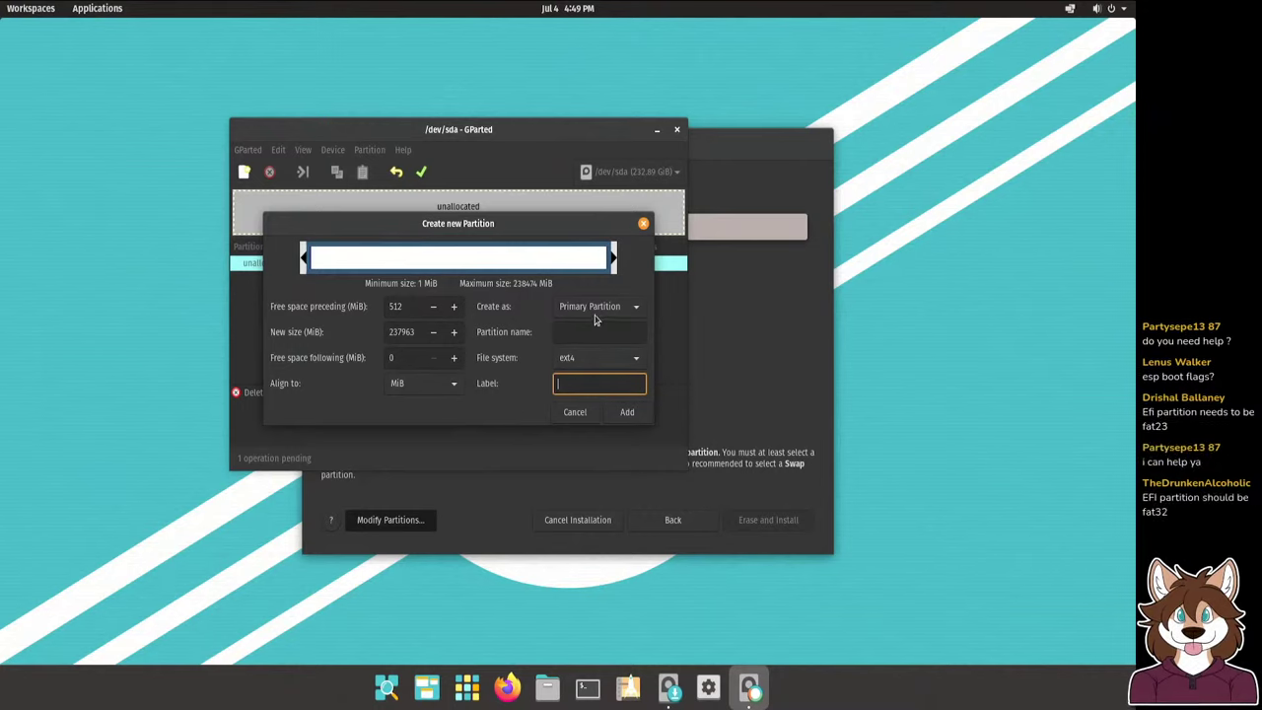
left_click(602, 361)
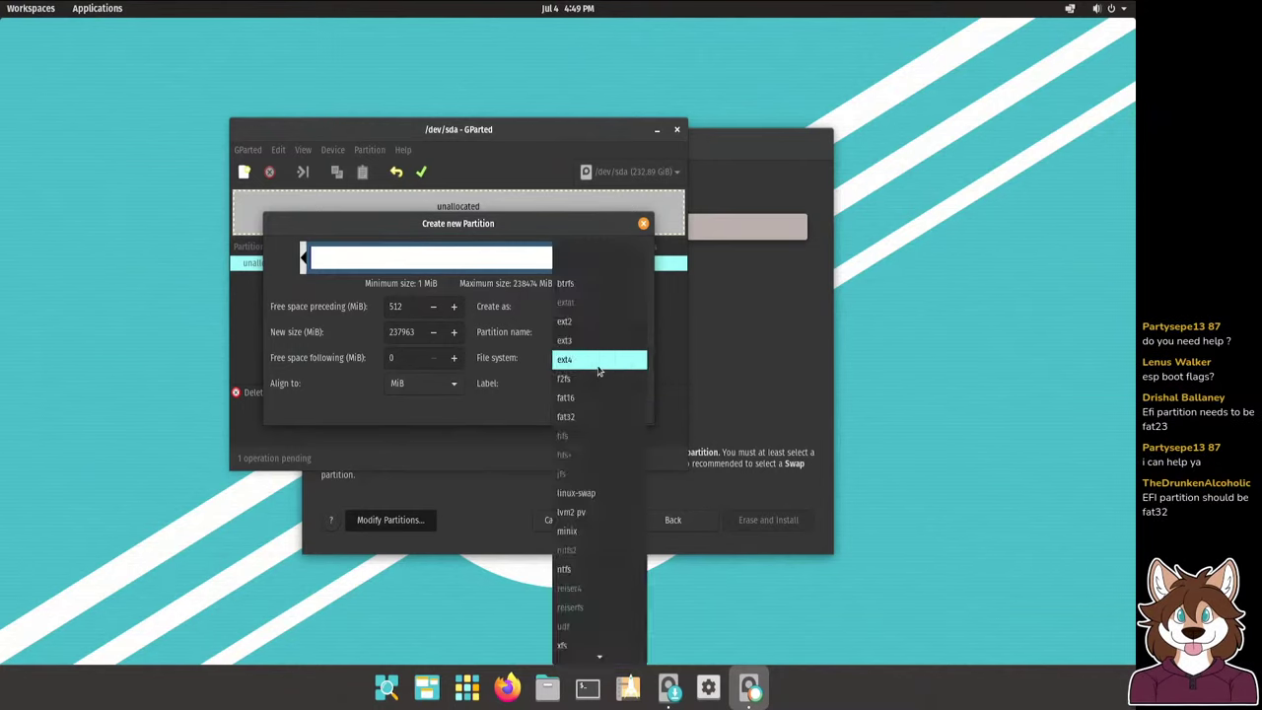
left_click(587, 418)
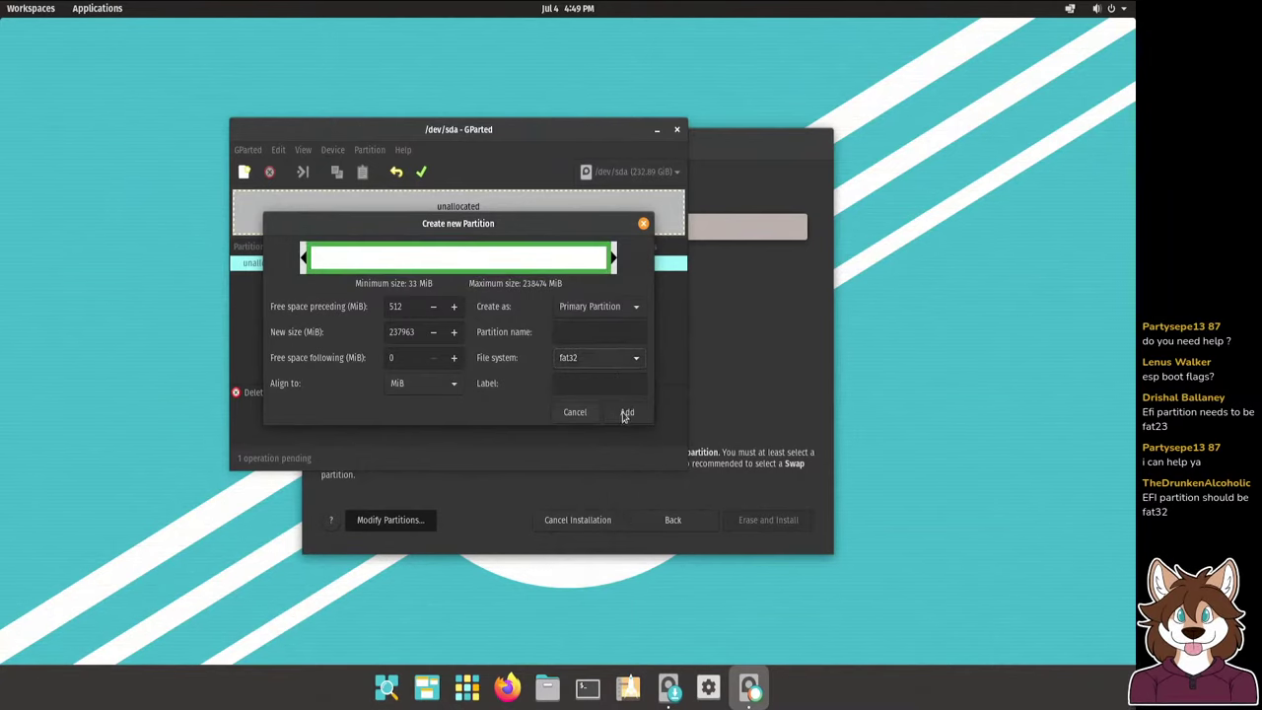
left_click(629, 413)
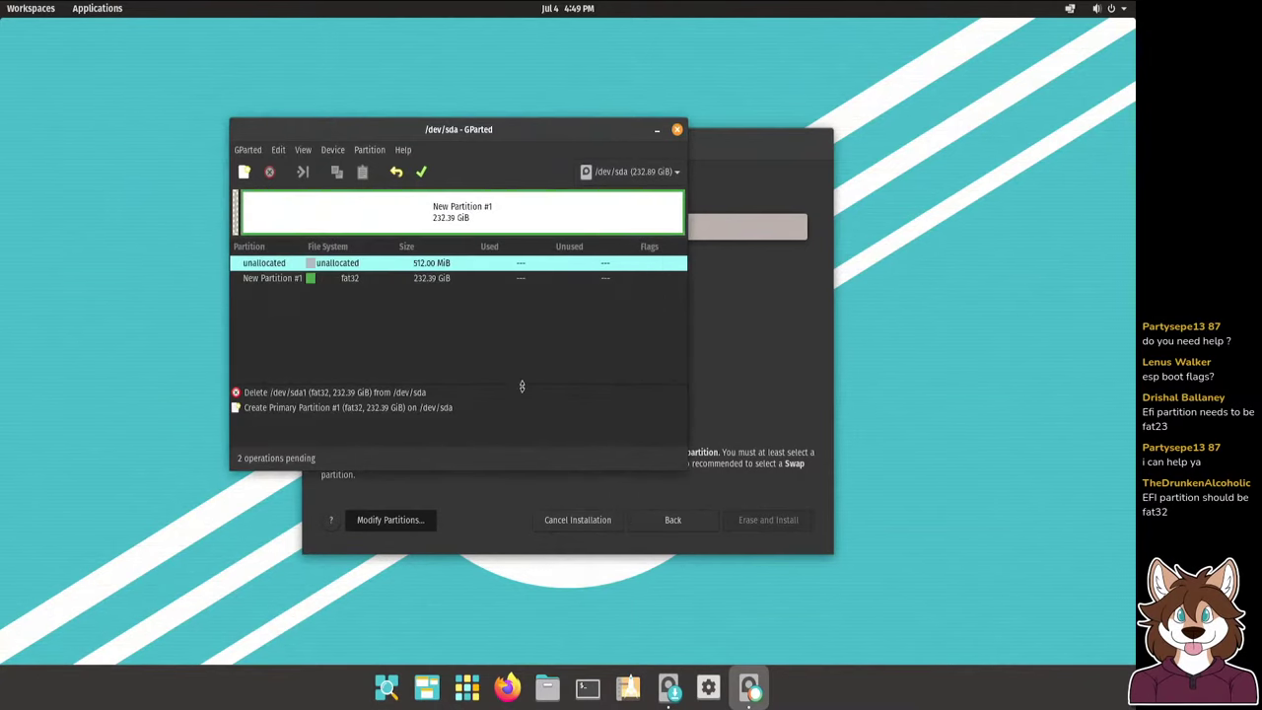
left_click(318, 283)
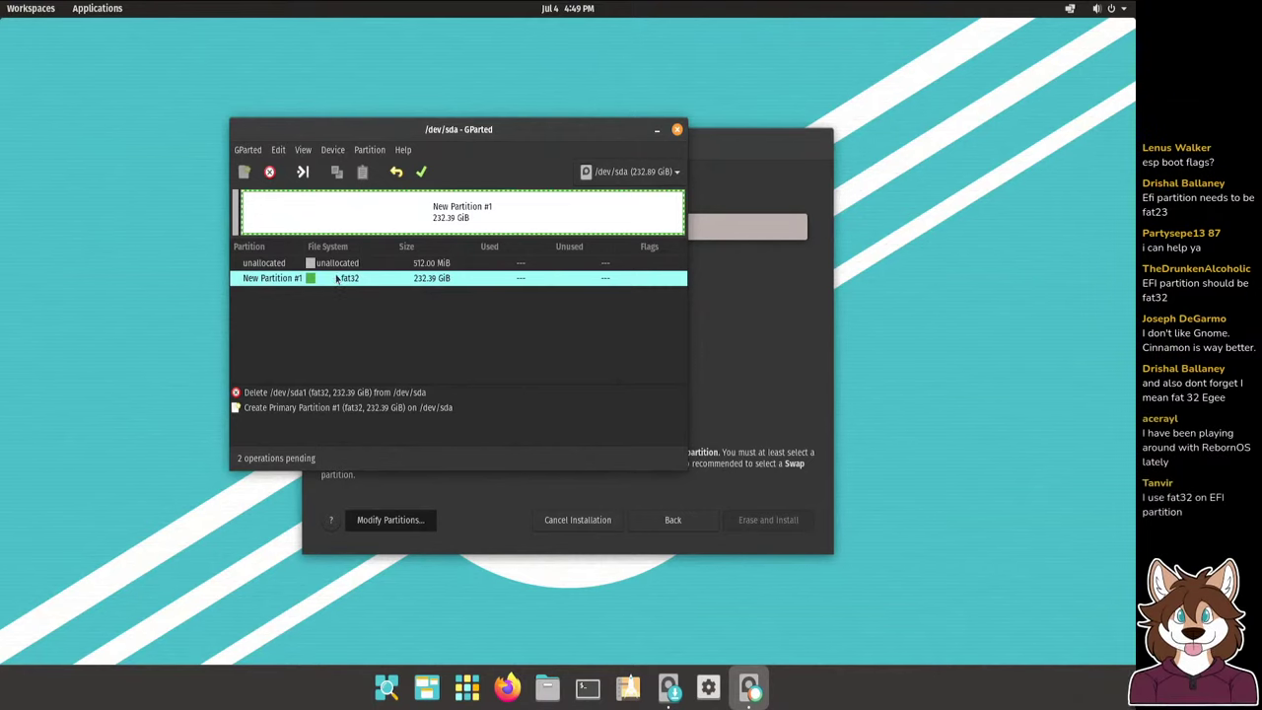
Apply the pending delete and fat32 creation operations to /dev/sda and confirm.
right_click(336, 283)
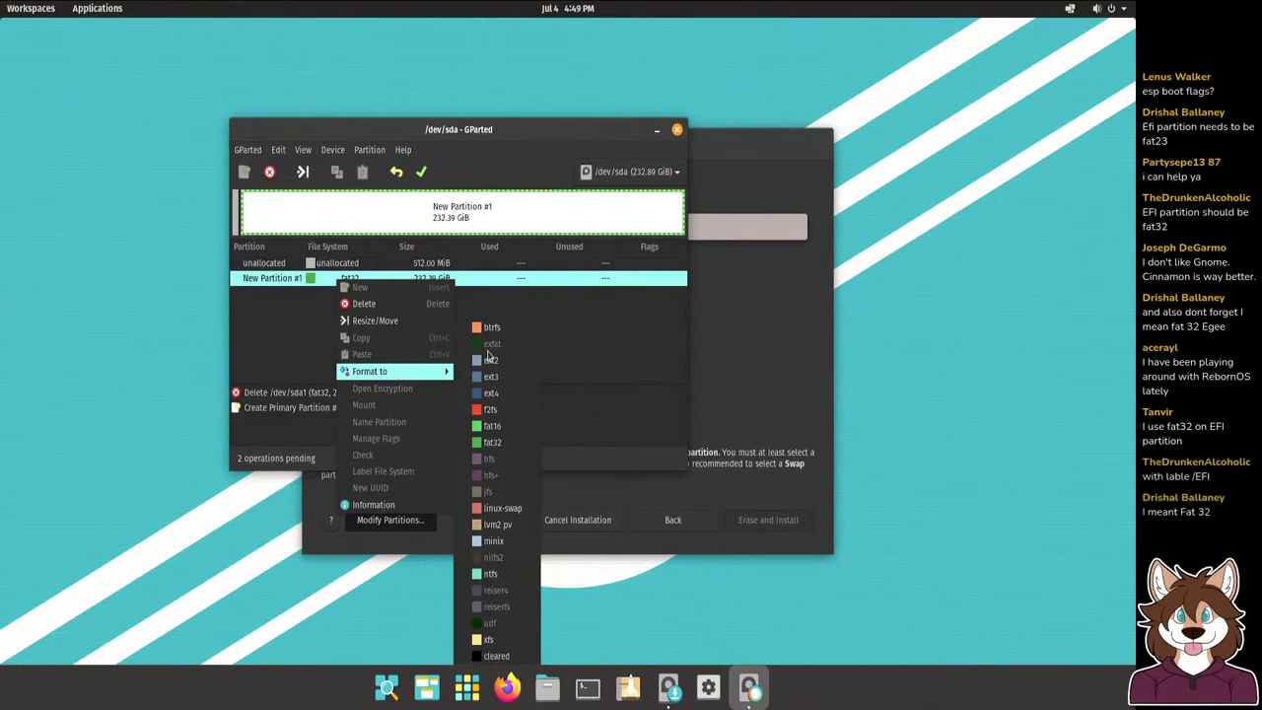
left_click(482, 203)
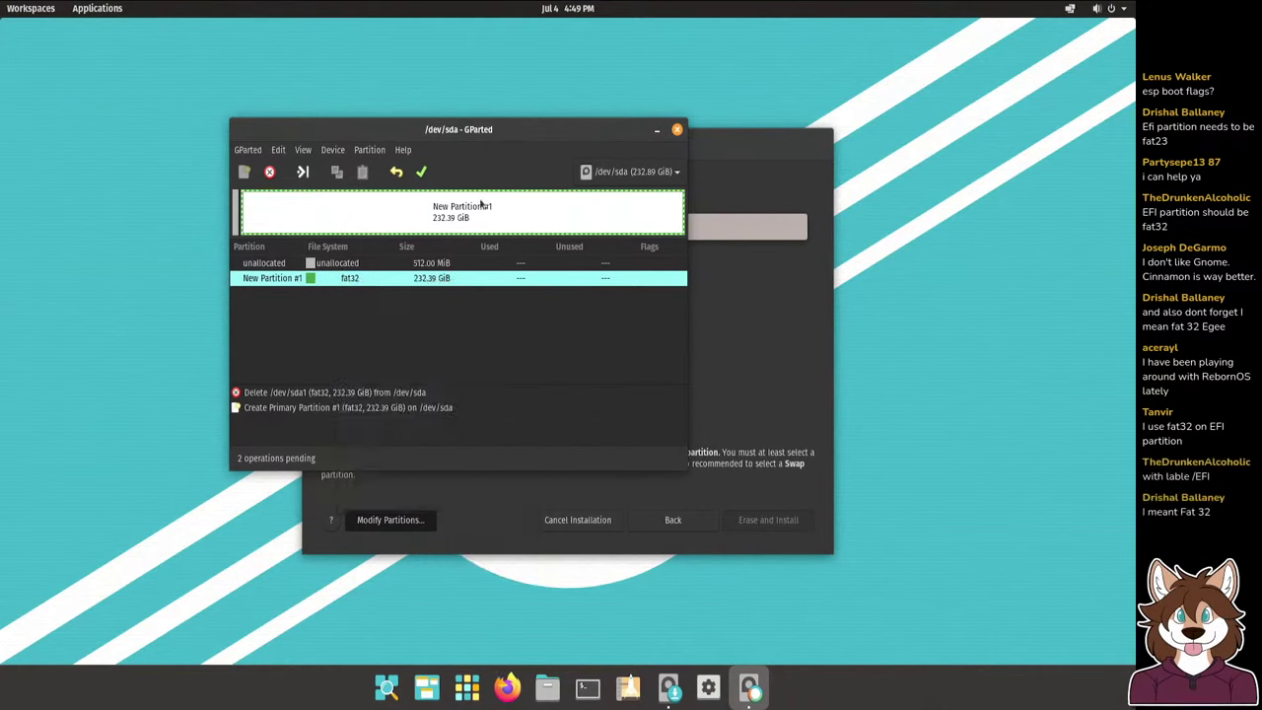
left_click(419, 172)
left_click(542, 349)
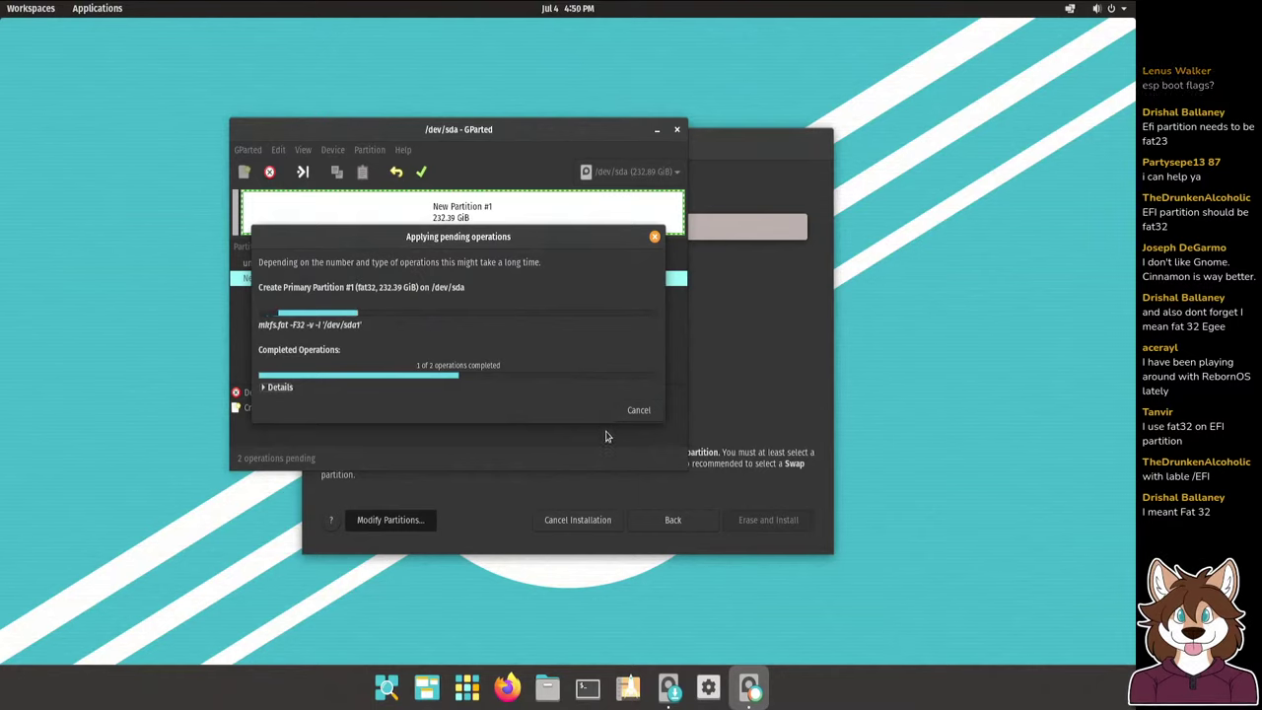
Give /dev/sda1 the boot and esp flags through Manage Flags.
left_click(629, 411)
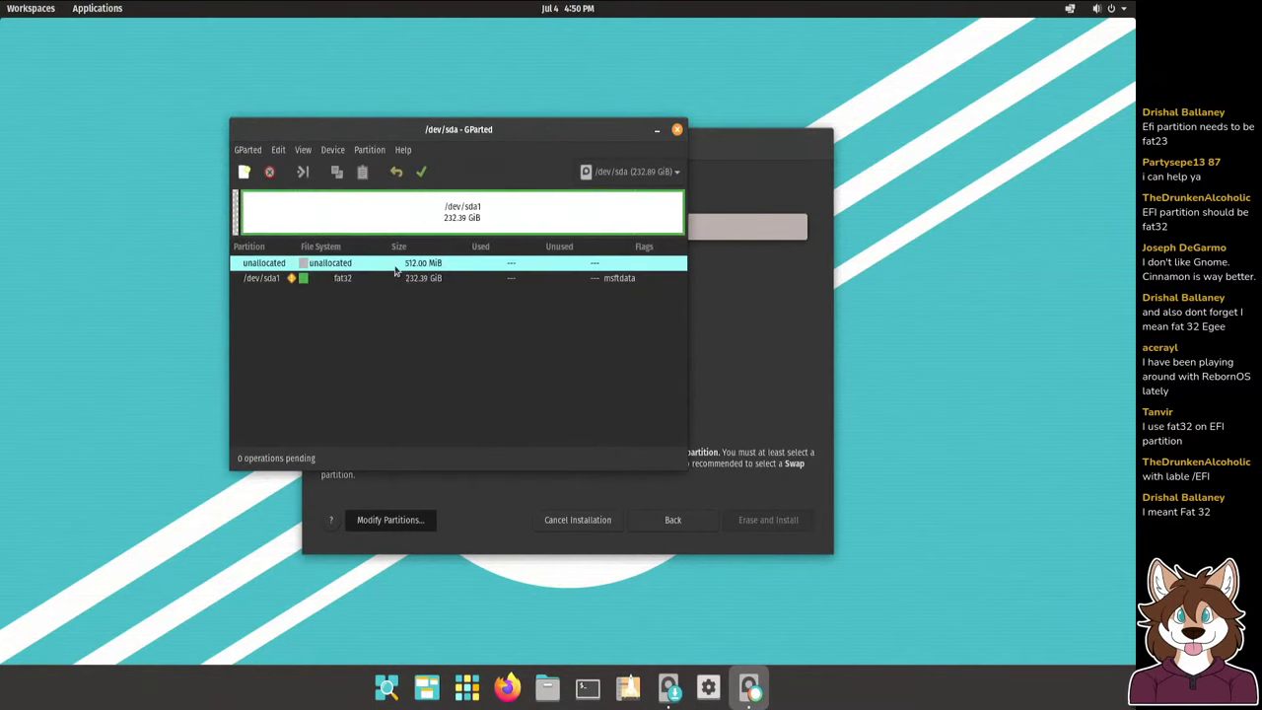
right_click(397, 282)
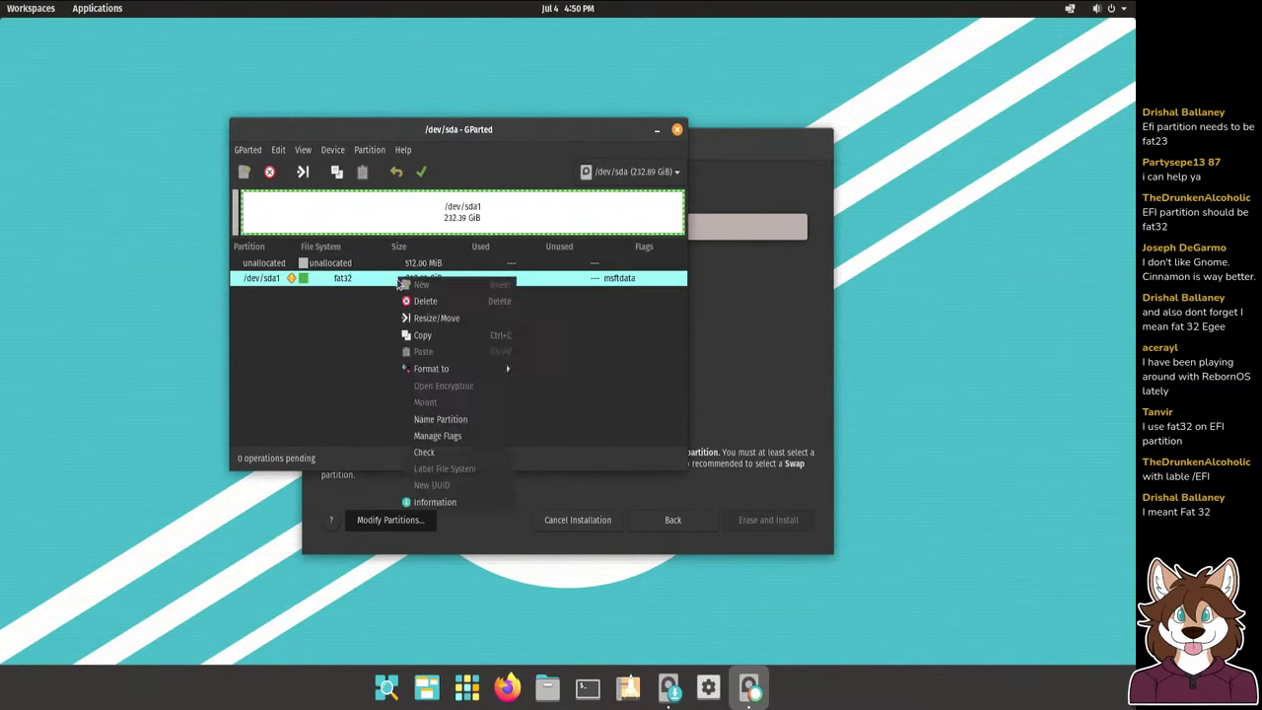
left_click(458, 437)
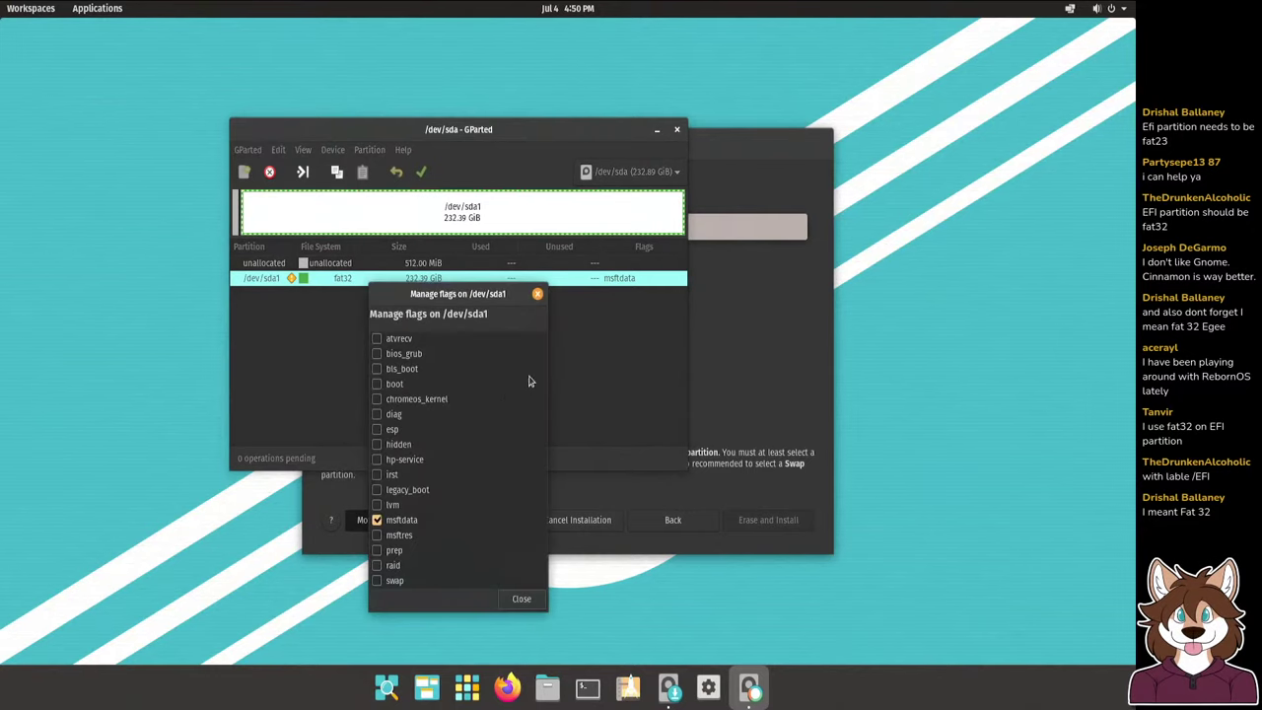
left_click(378, 430)
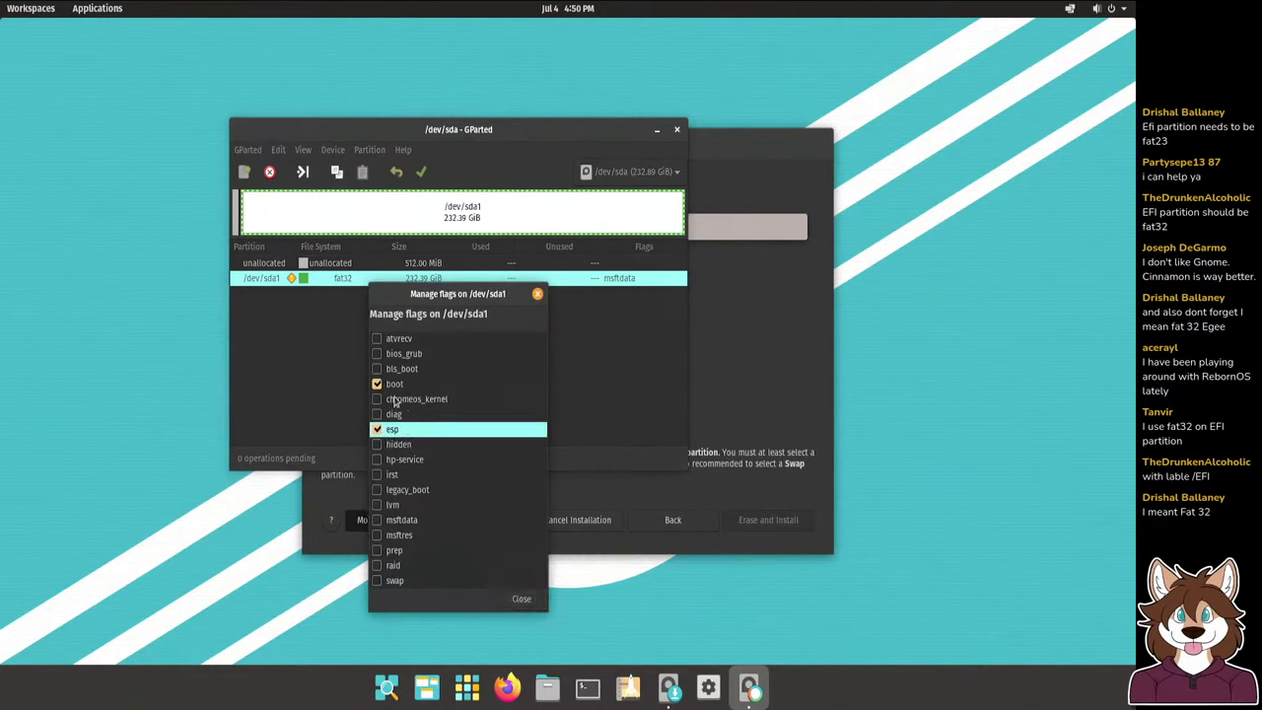
left_click(523, 599)
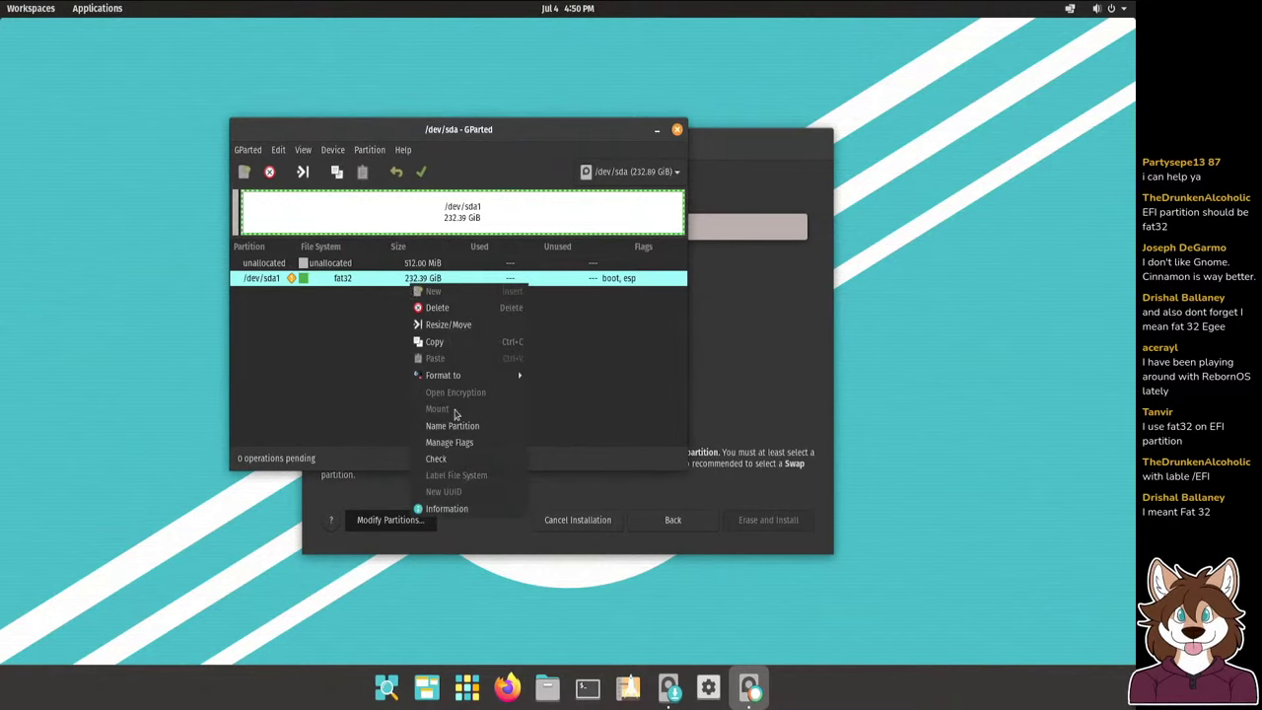
Queue formatting /dev/sda1 as fat32, then delete it and apply both operations.
mouse_move(452, 375)
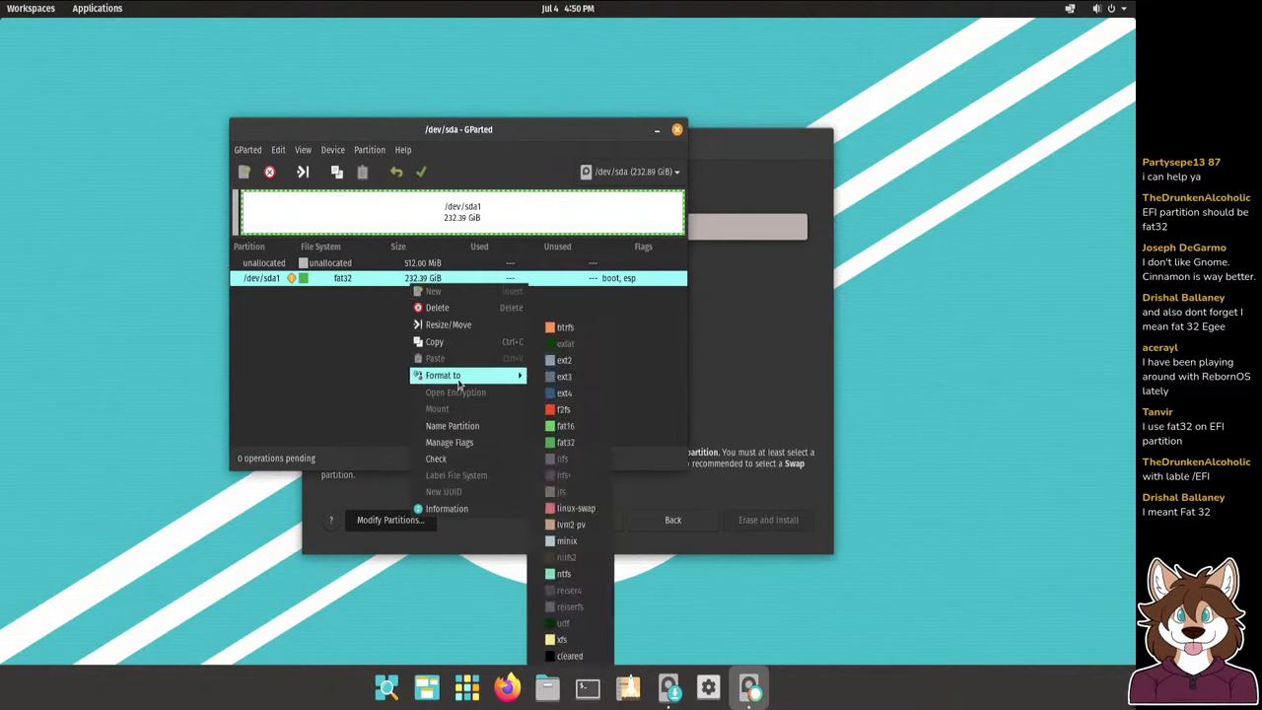
left_click(565, 441)
right_click(362, 285)
left_click(384, 282)
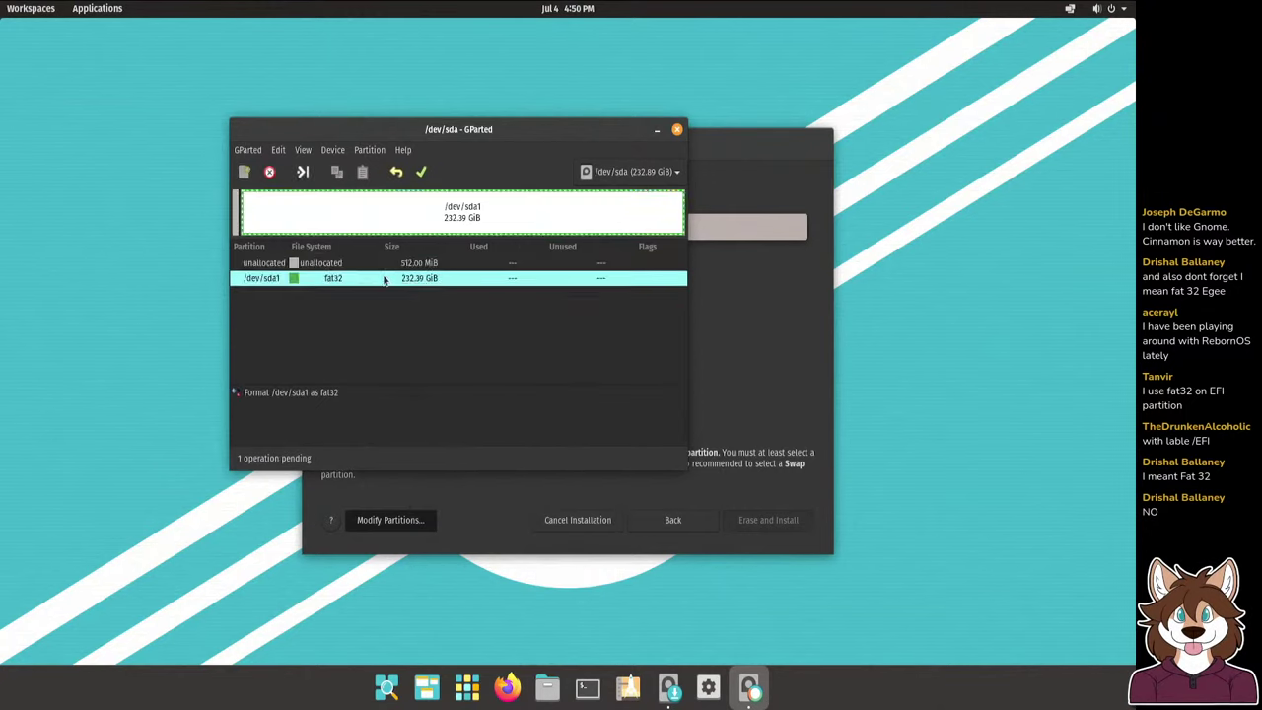
right_click(385, 283)
left_click(412, 306)
left_click(422, 174)
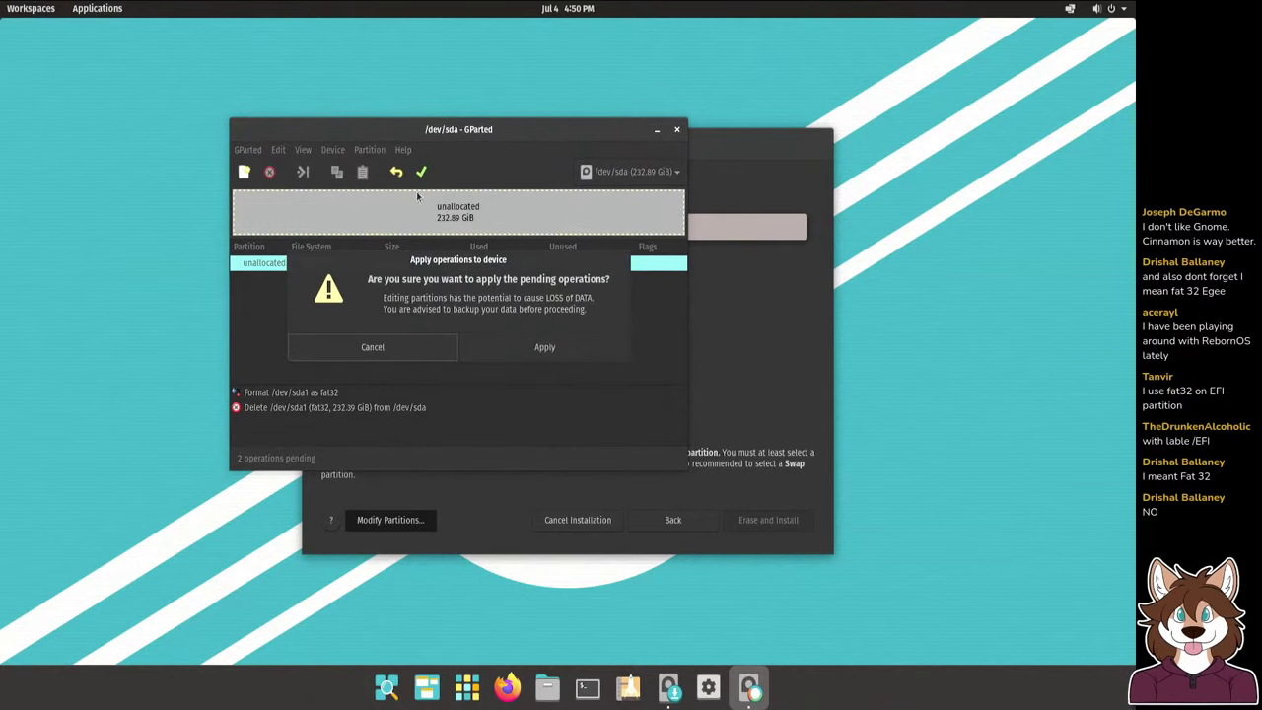
left_click(601, 357)
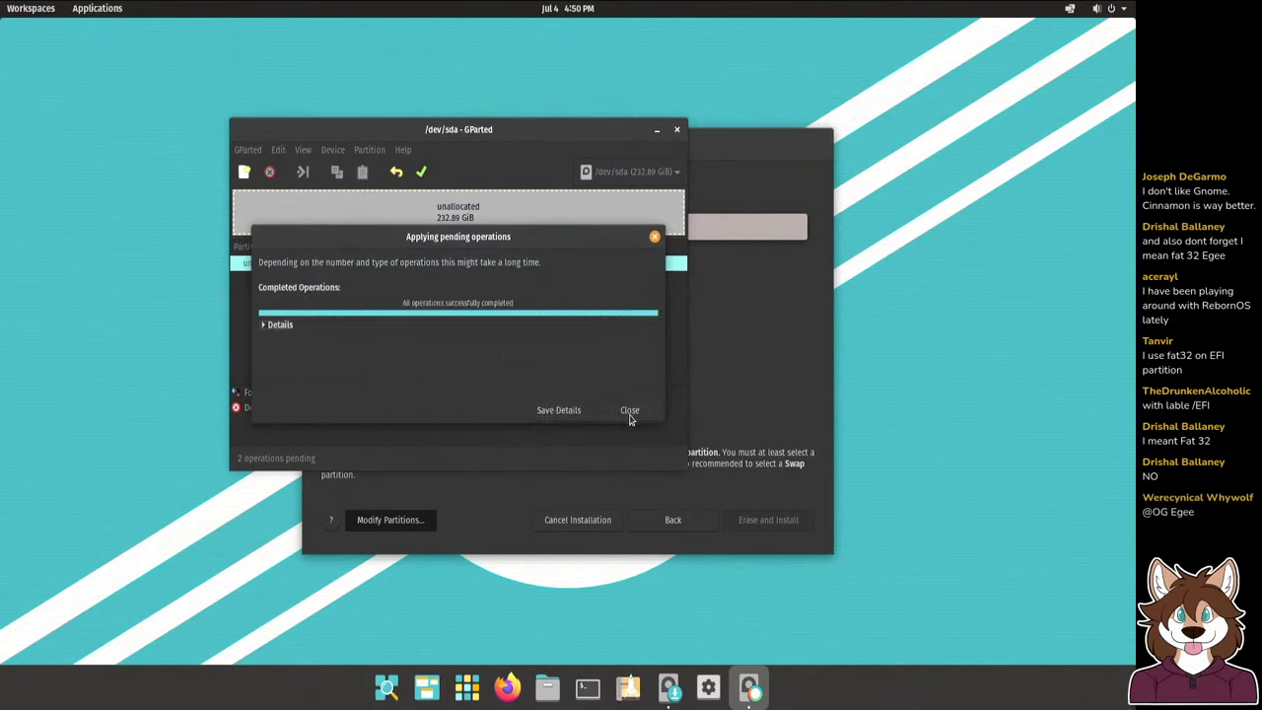
left_click(630, 410)
Add a new fat32 partition labelled /EFI with 512 MiB of free space preceding it.
right_click(323, 265)
left_click(342, 271)
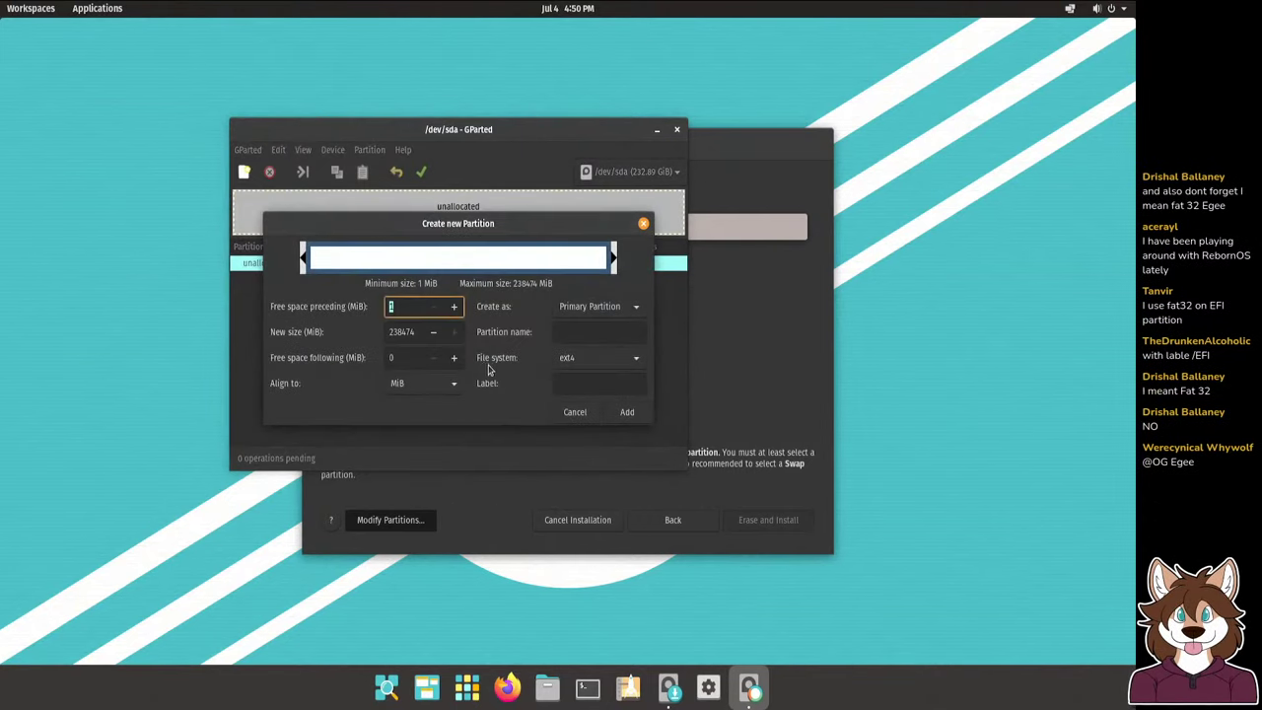
left_click(603, 363)
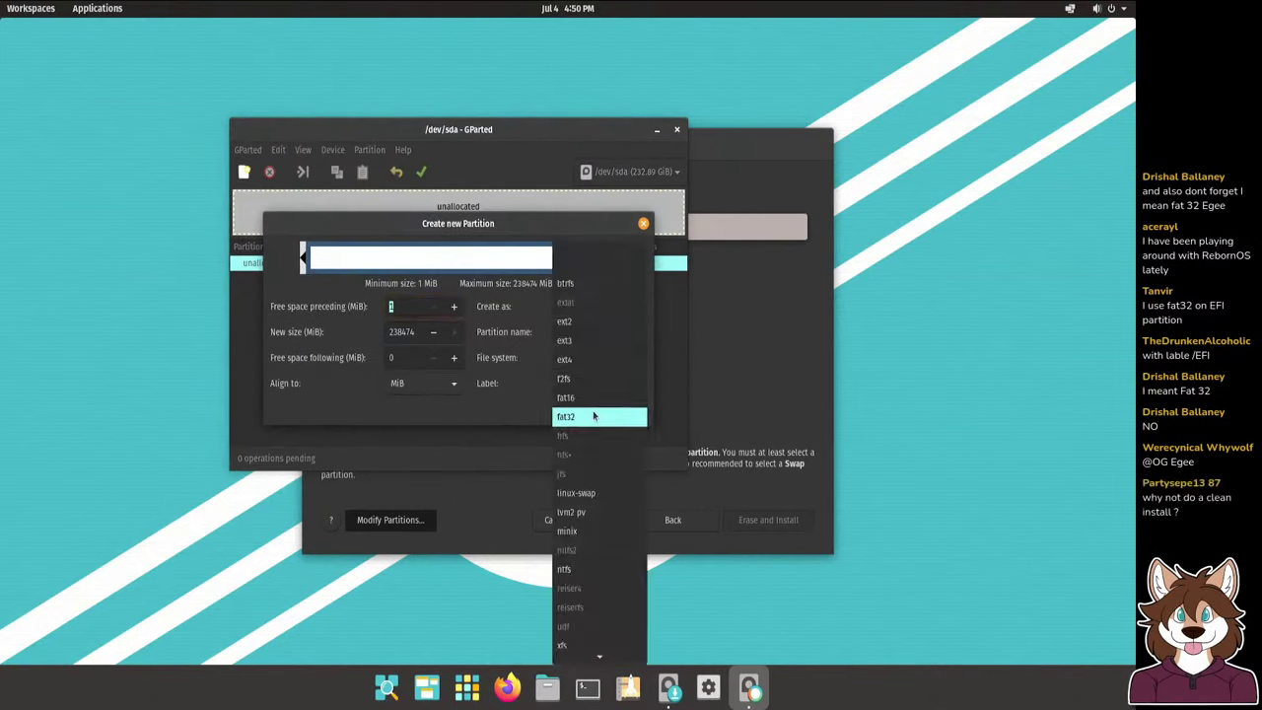
left_click(596, 415)
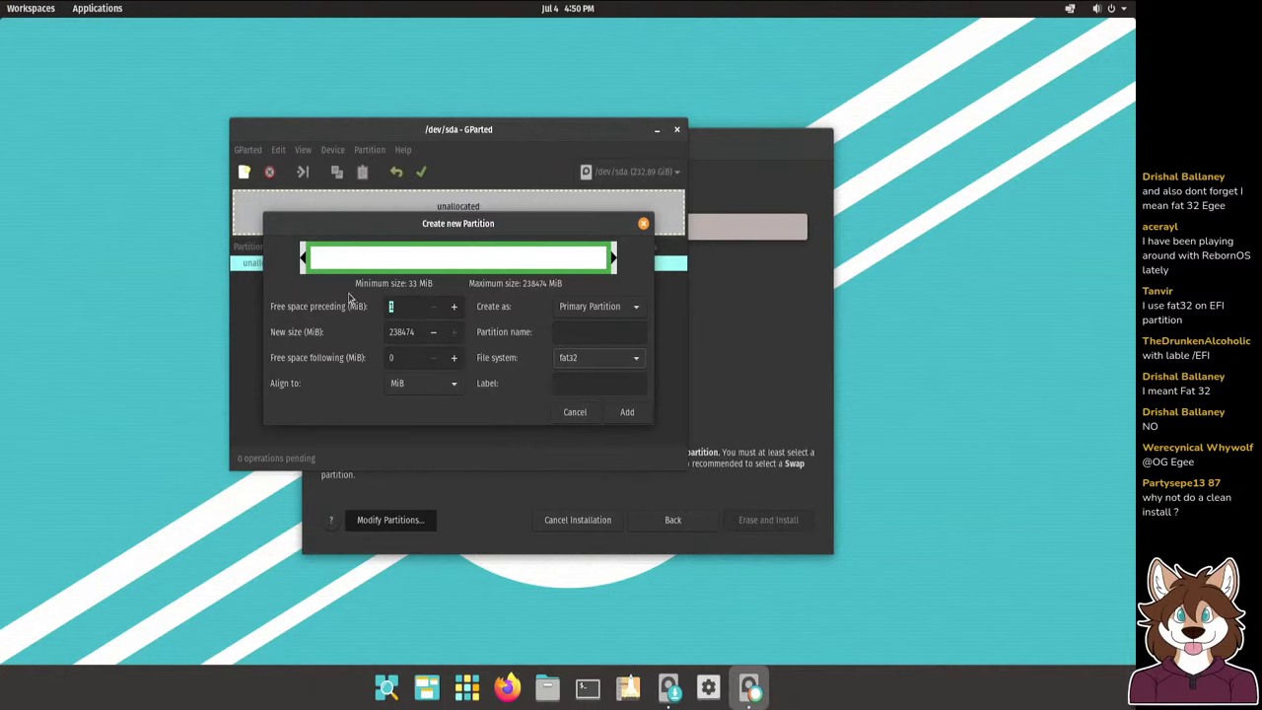
type("512")
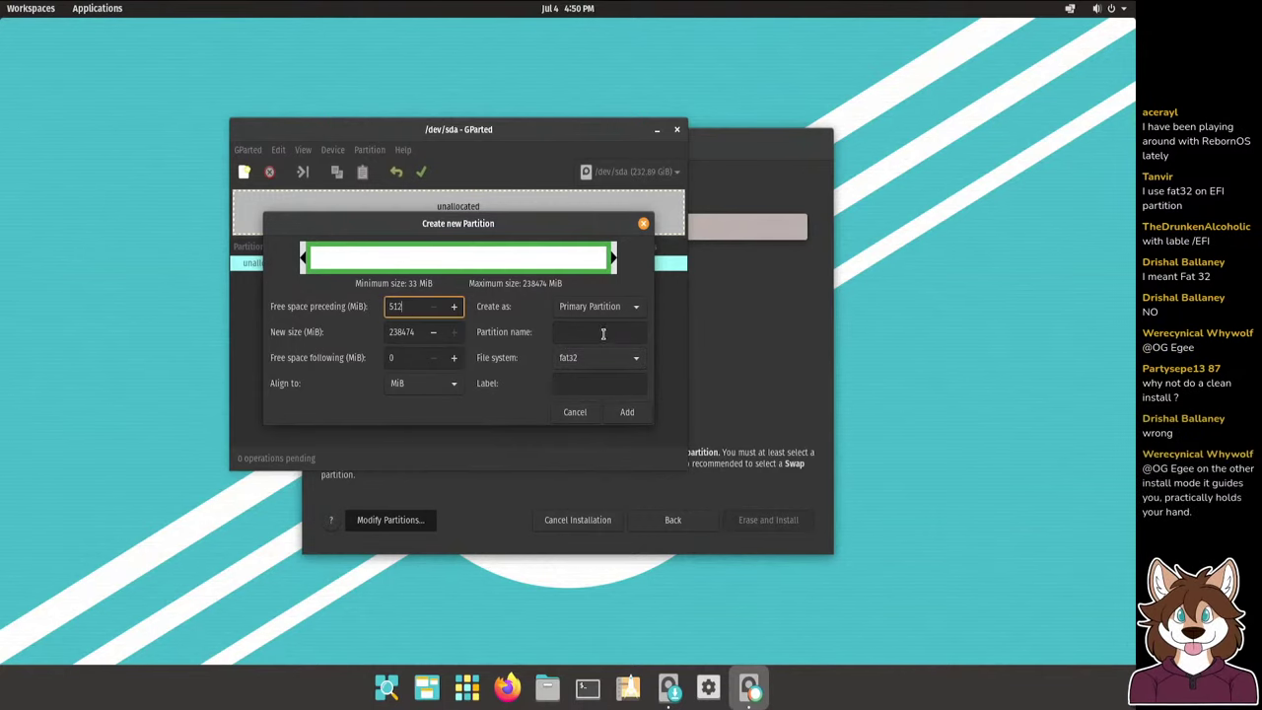
left_click(596, 385)
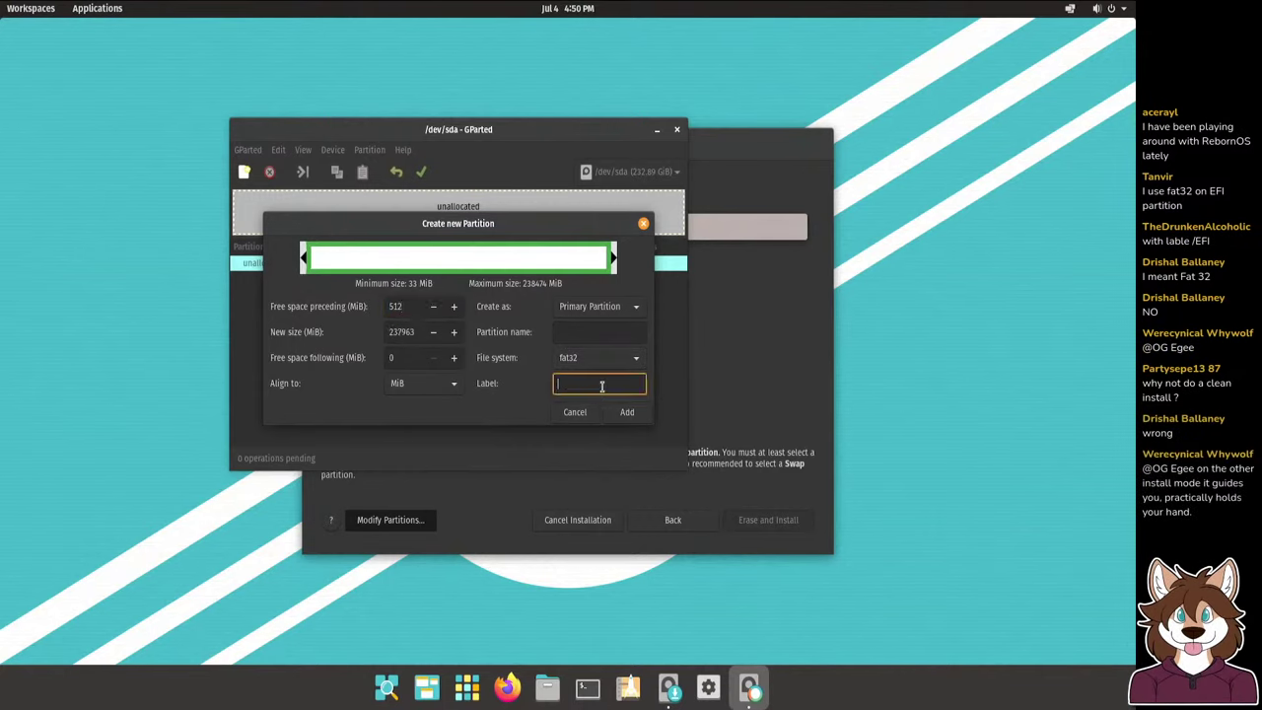
type("/EFI")
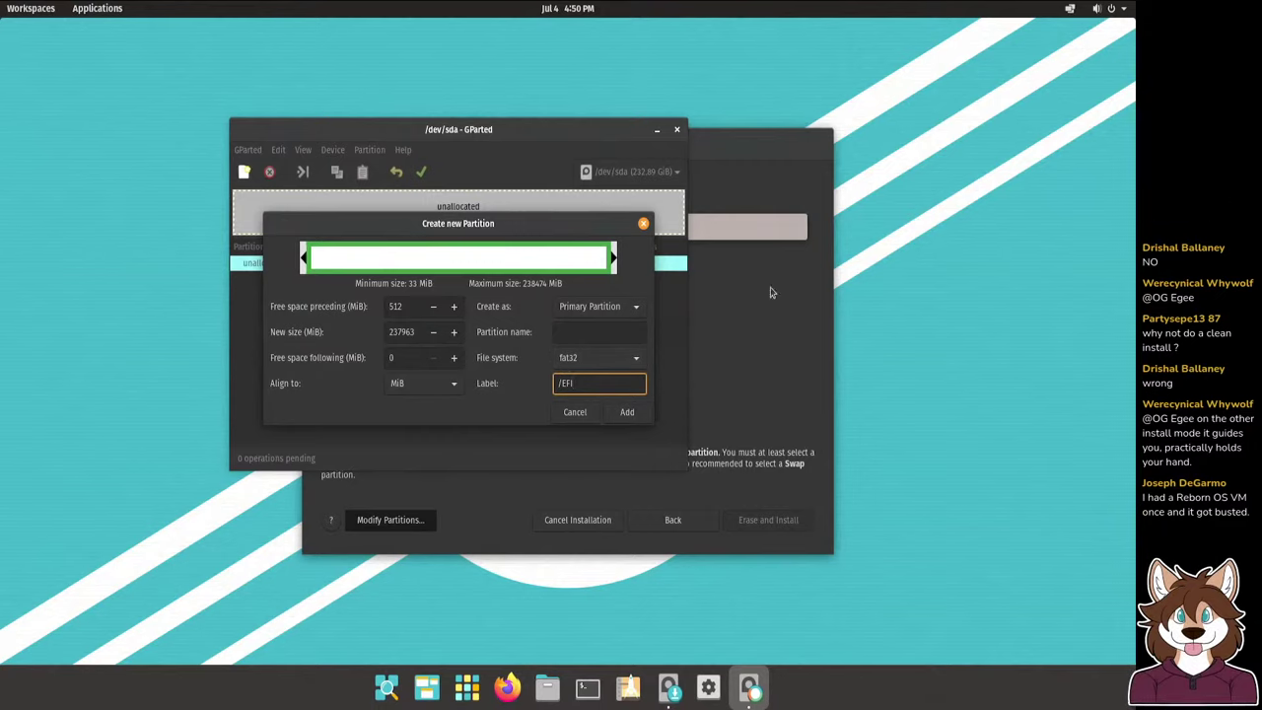
left_click(757, 420)
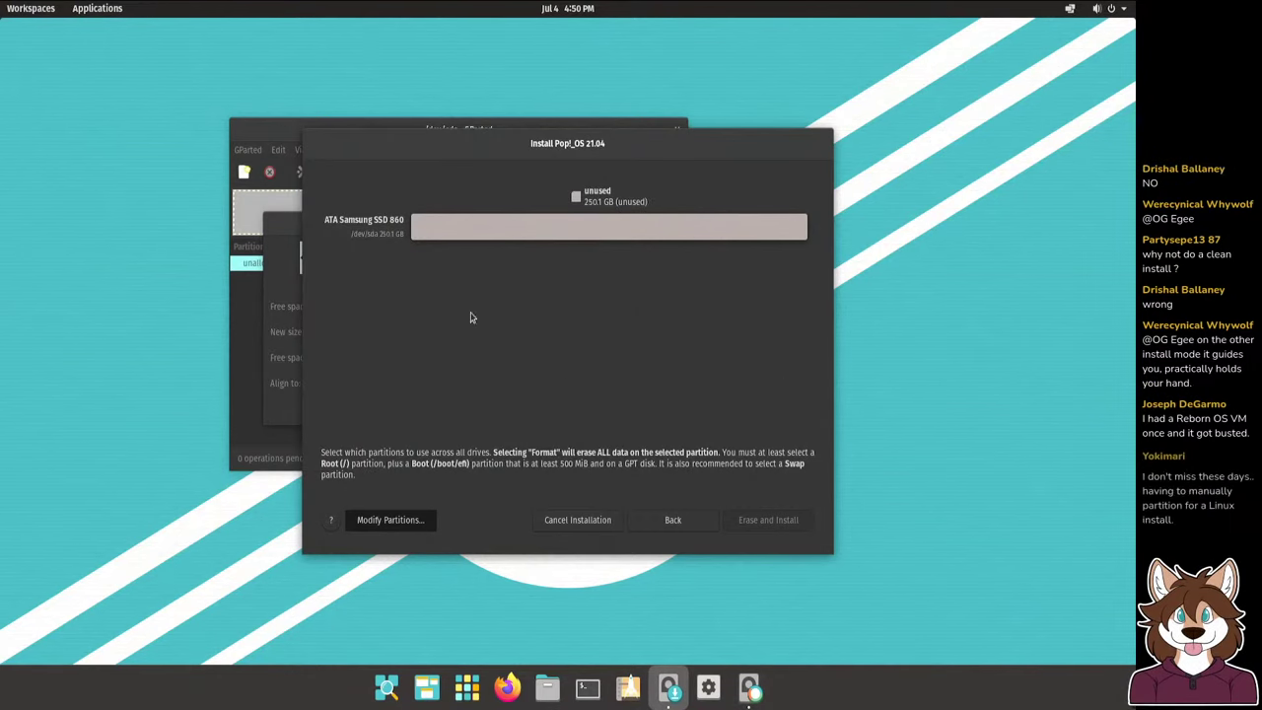
left_click(290, 234)
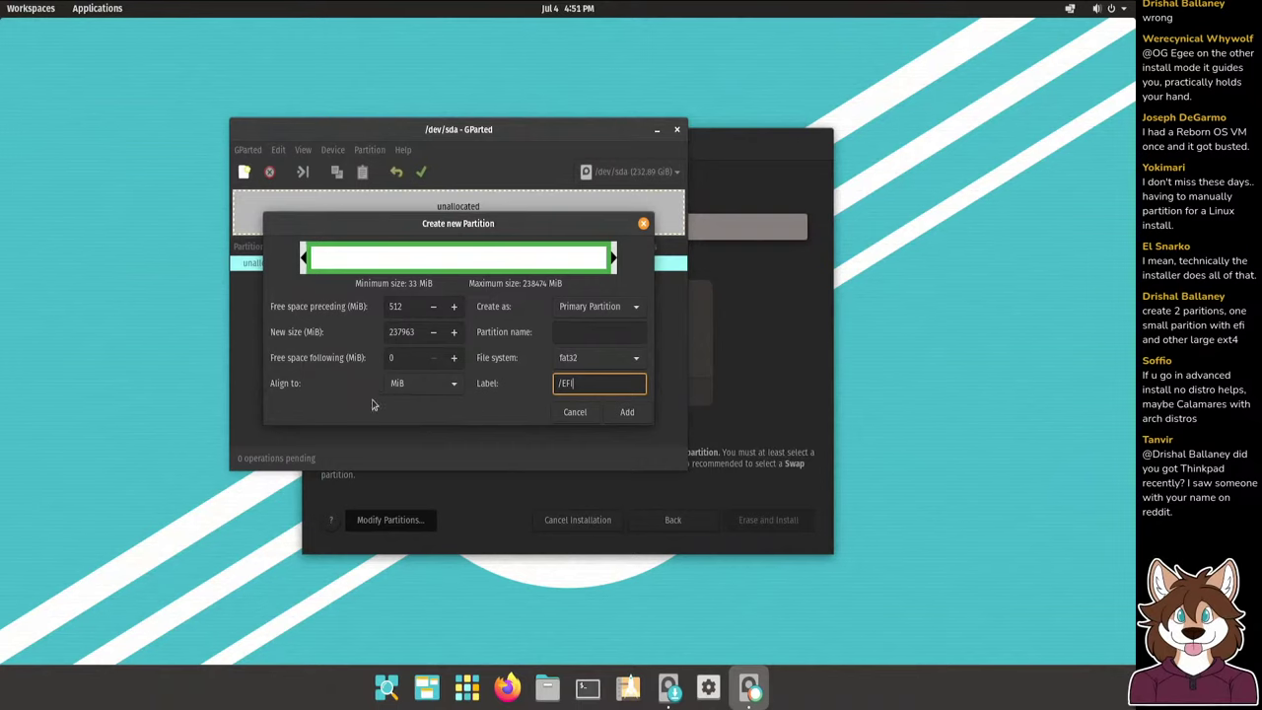
left_click(628, 413)
Start applying the pending /EFI partition operation, then cancel it.
left_click(373, 281)
right_click(373, 281)
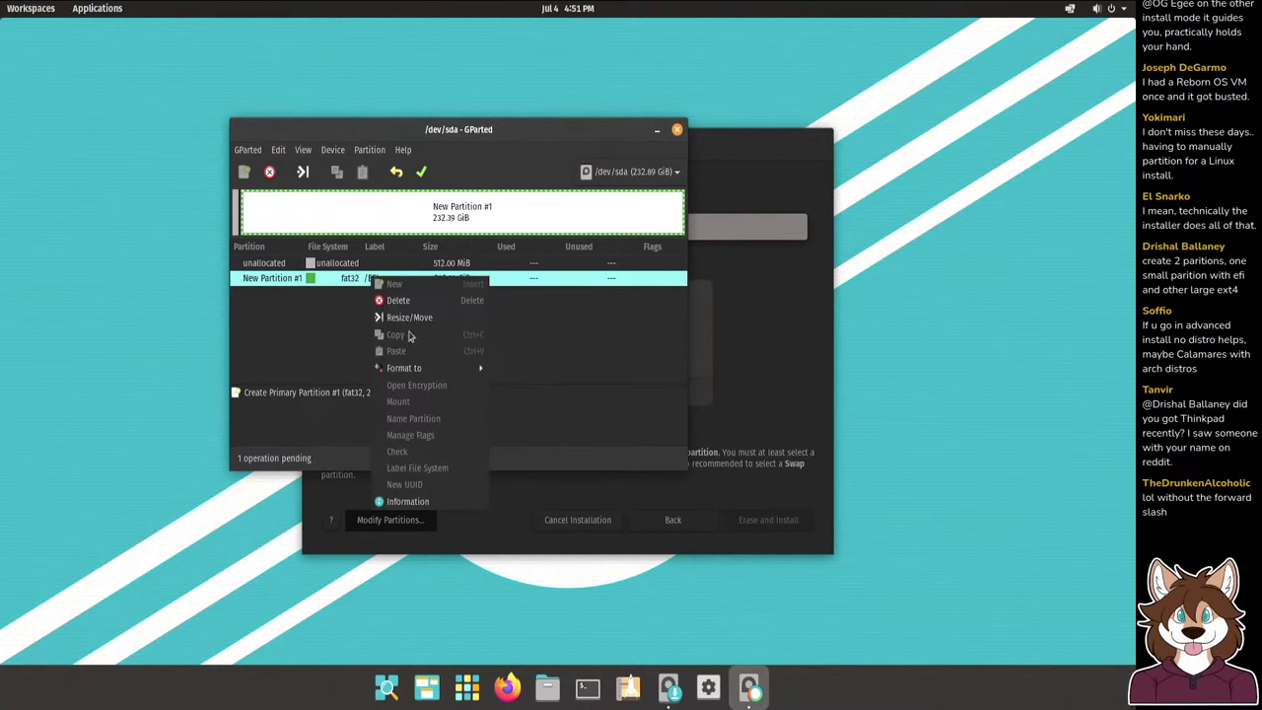
left_click(422, 178)
left_click(422, 176)
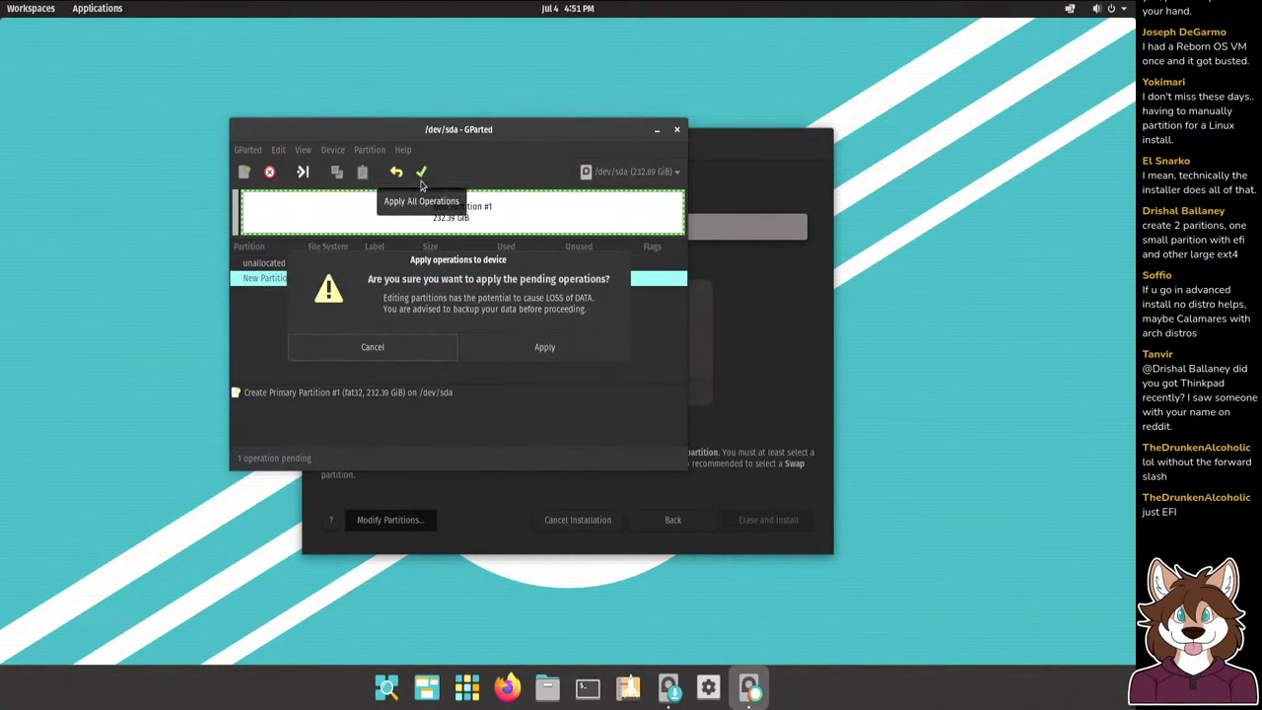
left_click(457, 346)
Check New Partition #1's information, then delete the queued partition.
right_click(408, 286)
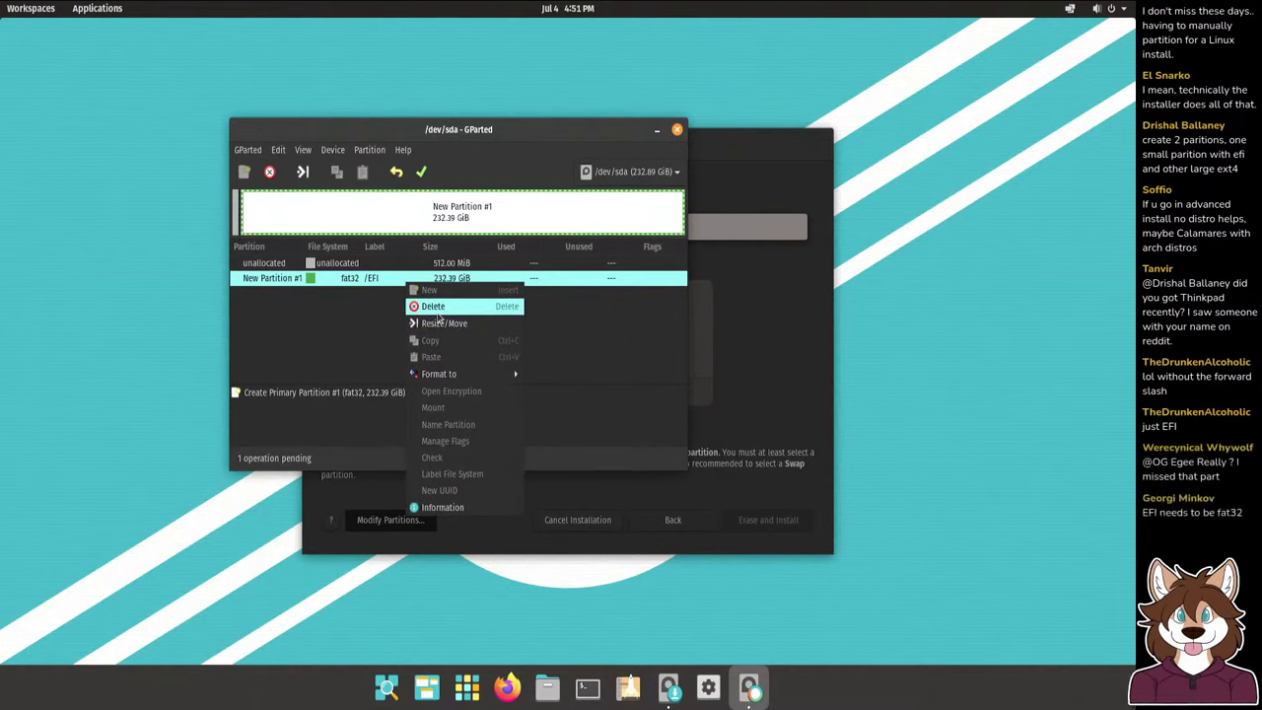
left_click(444, 507)
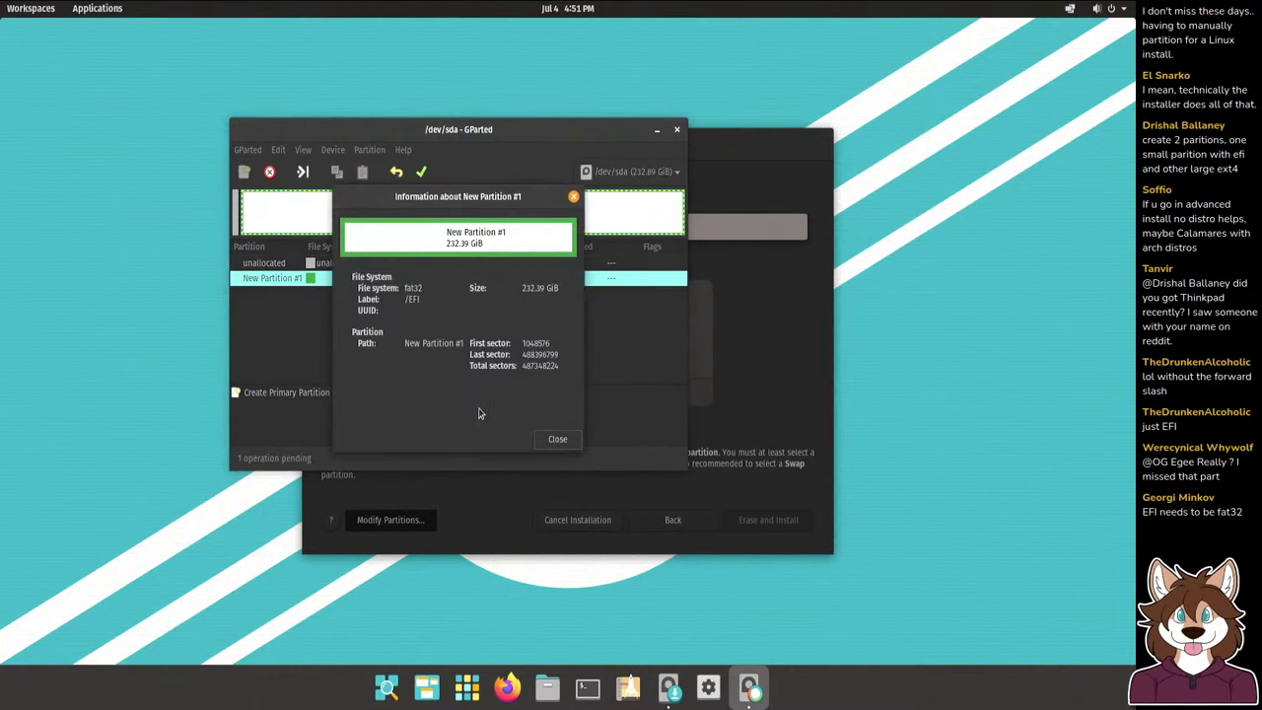
left_click(558, 442)
right_click(383, 281)
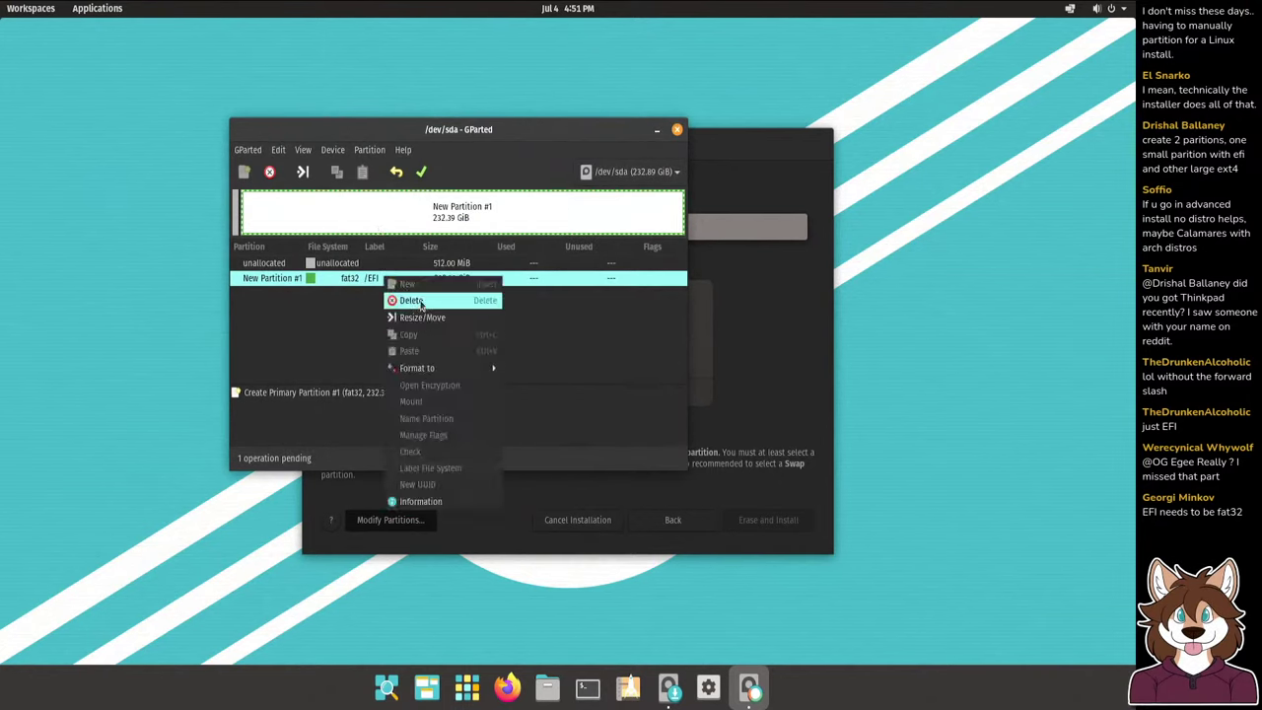
left_click(404, 299)
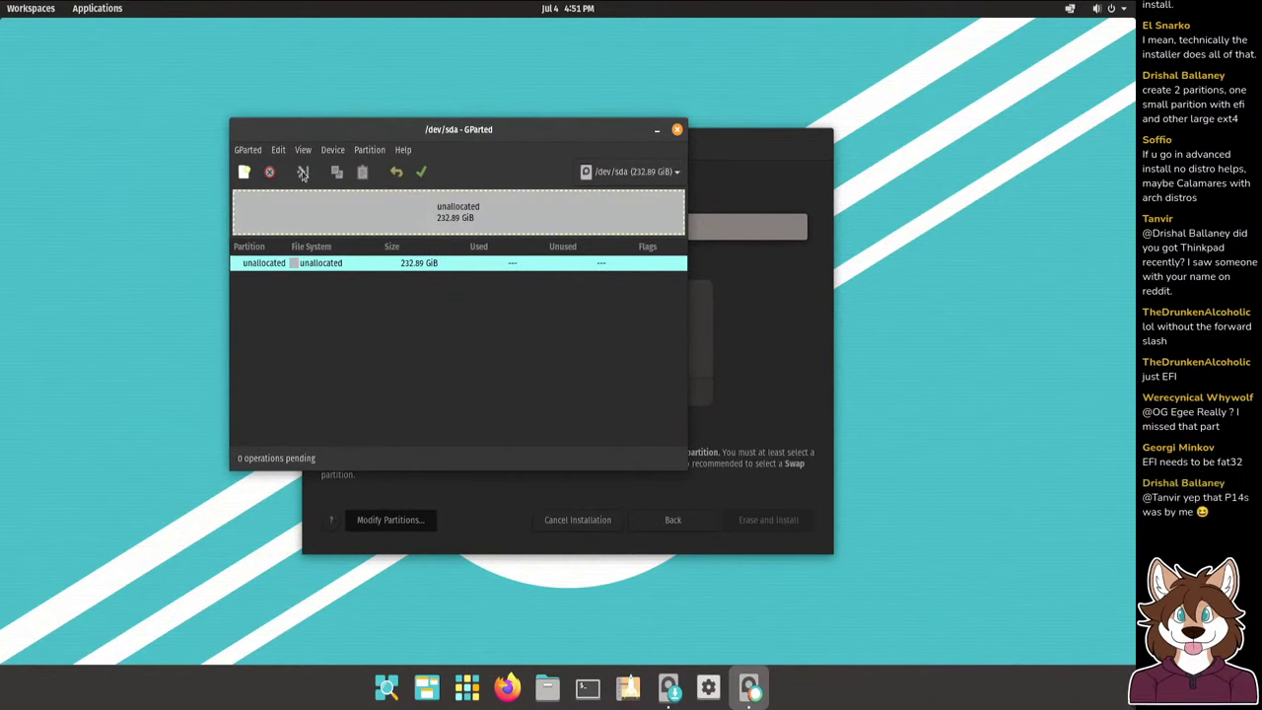
Begin a new fat32 partition in the unallocated space with 512 as preceding free space.
right_click(313, 269)
left_click(327, 279)
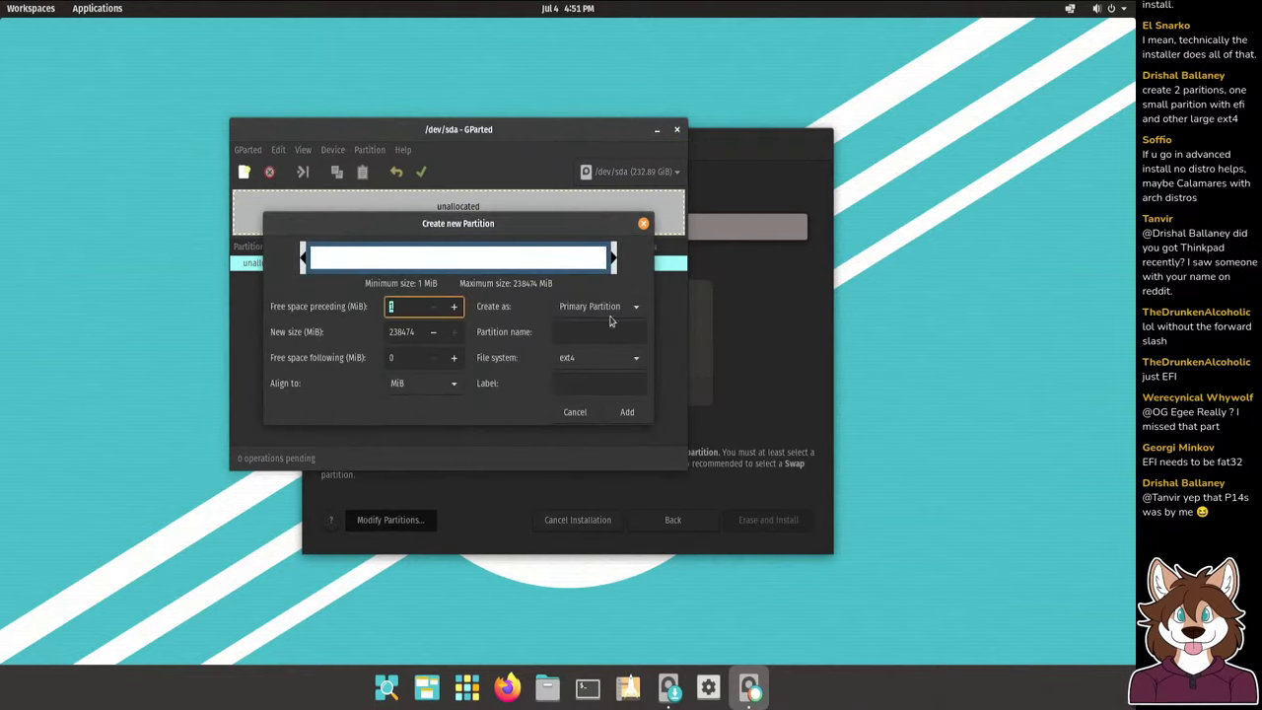
left_click(589, 383)
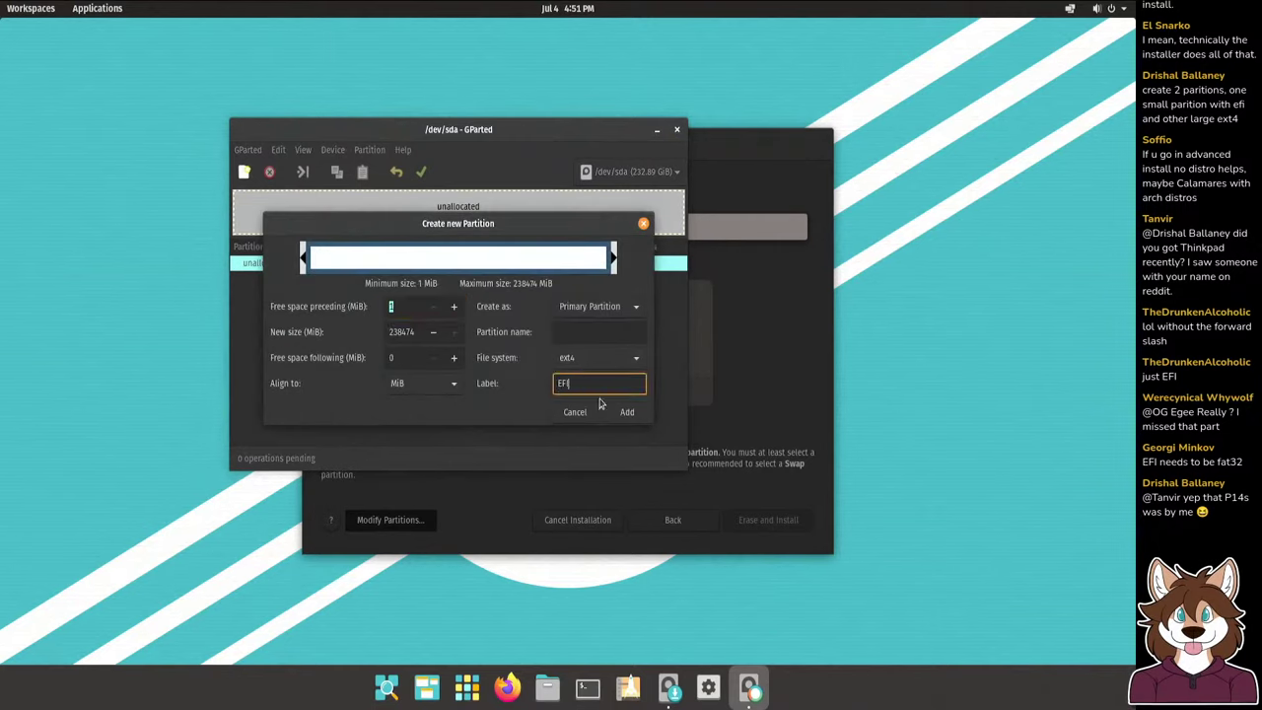
left_click(582, 357)
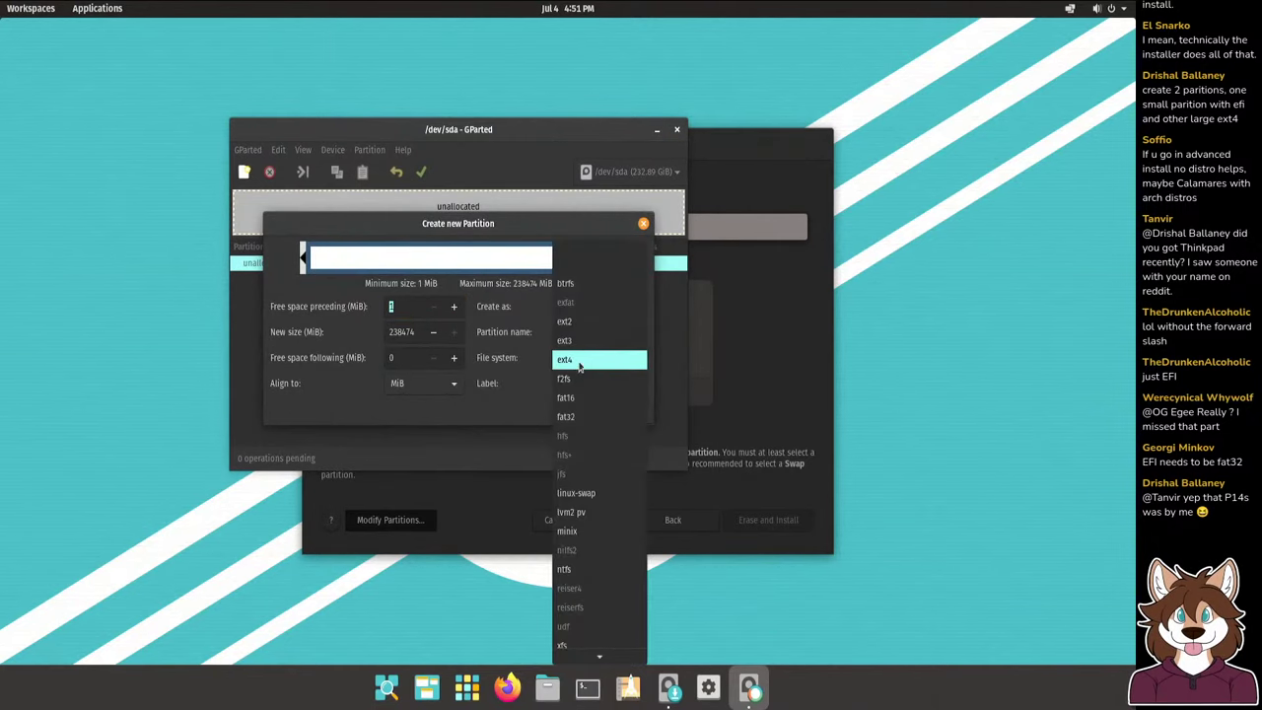
left_click(582, 417)
left_click(413, 307)
type("512")
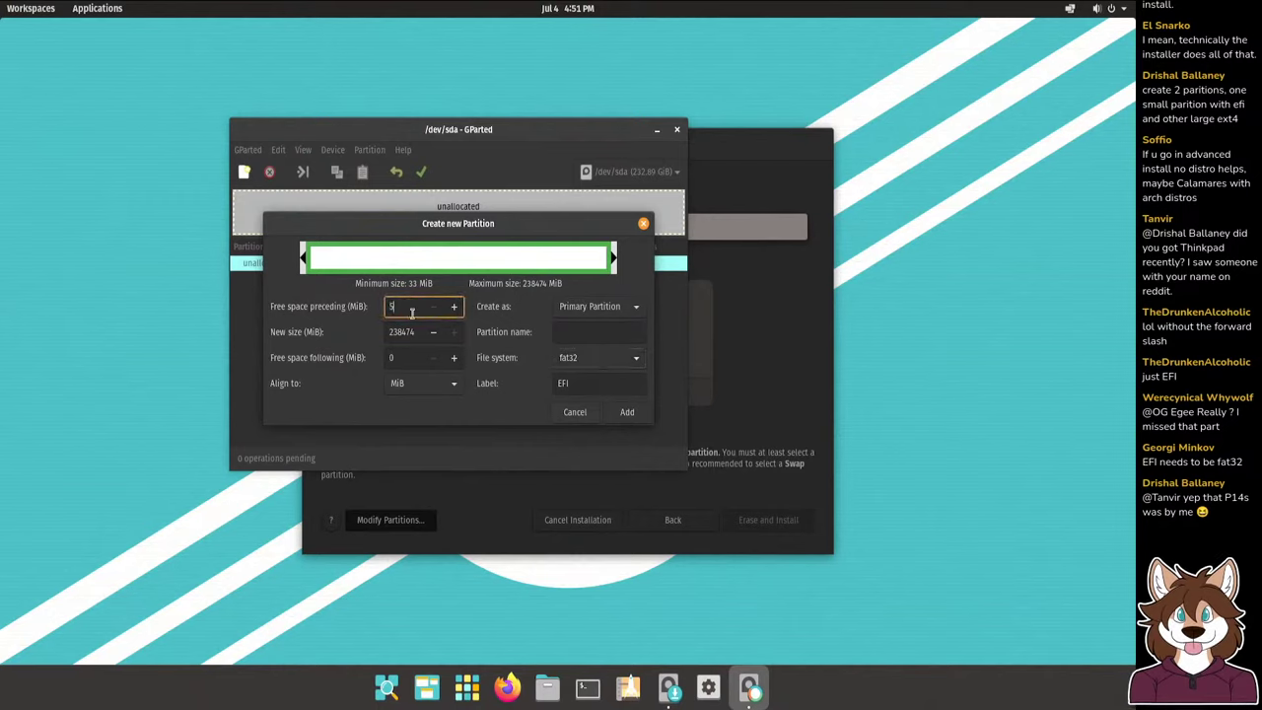
left_click(594, 335)
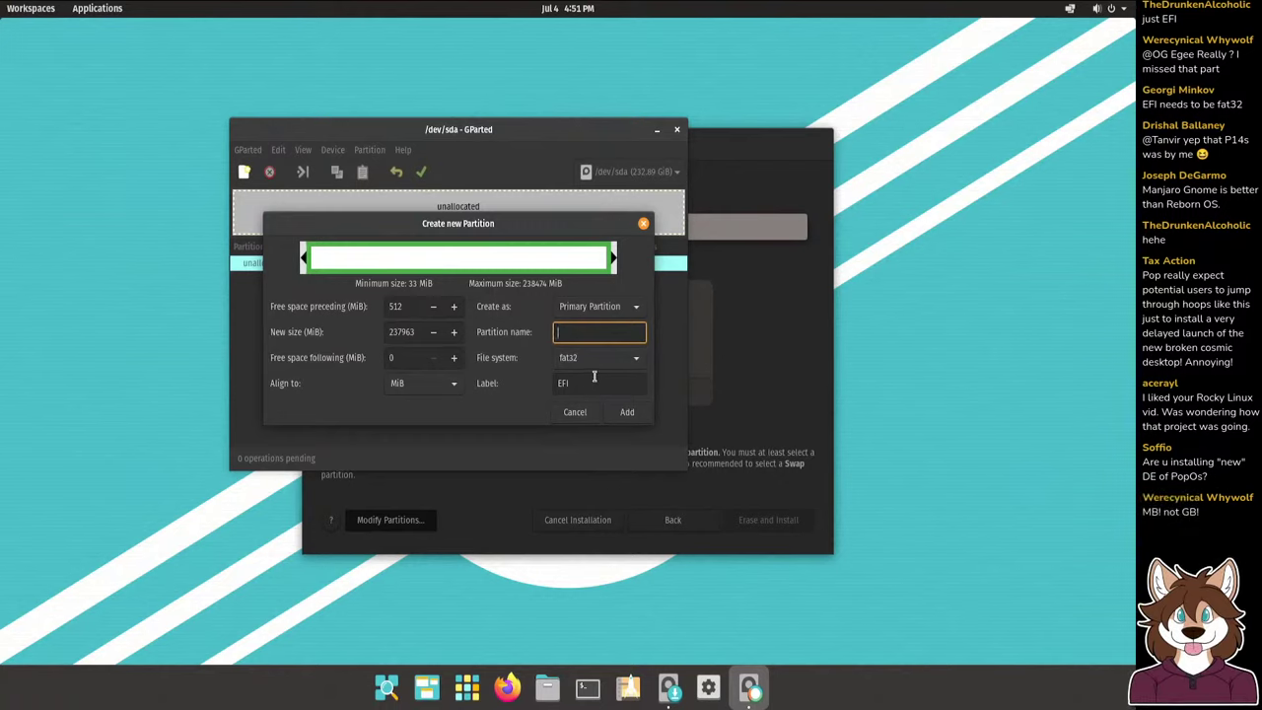
Change the preceding free space to 1 MiB and set the new size to 512 MiB.
left_click(400, 305)
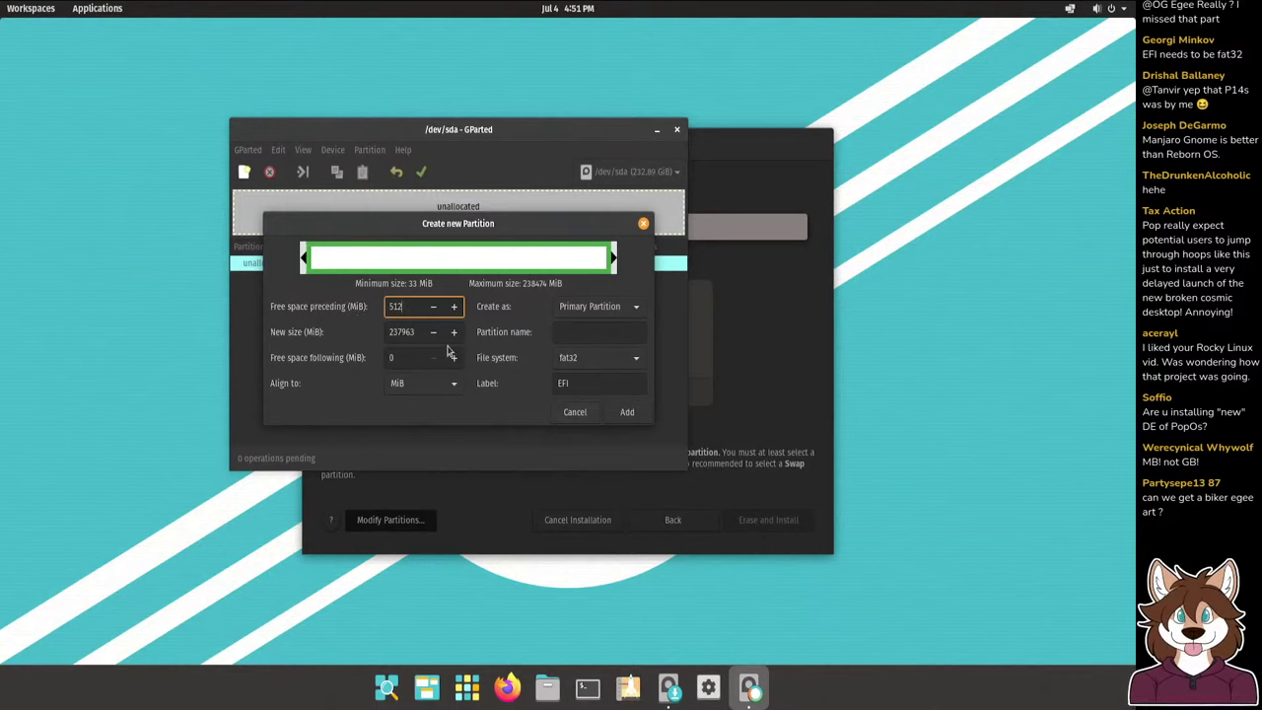
double_click(415, 316)
key("BackSpace")
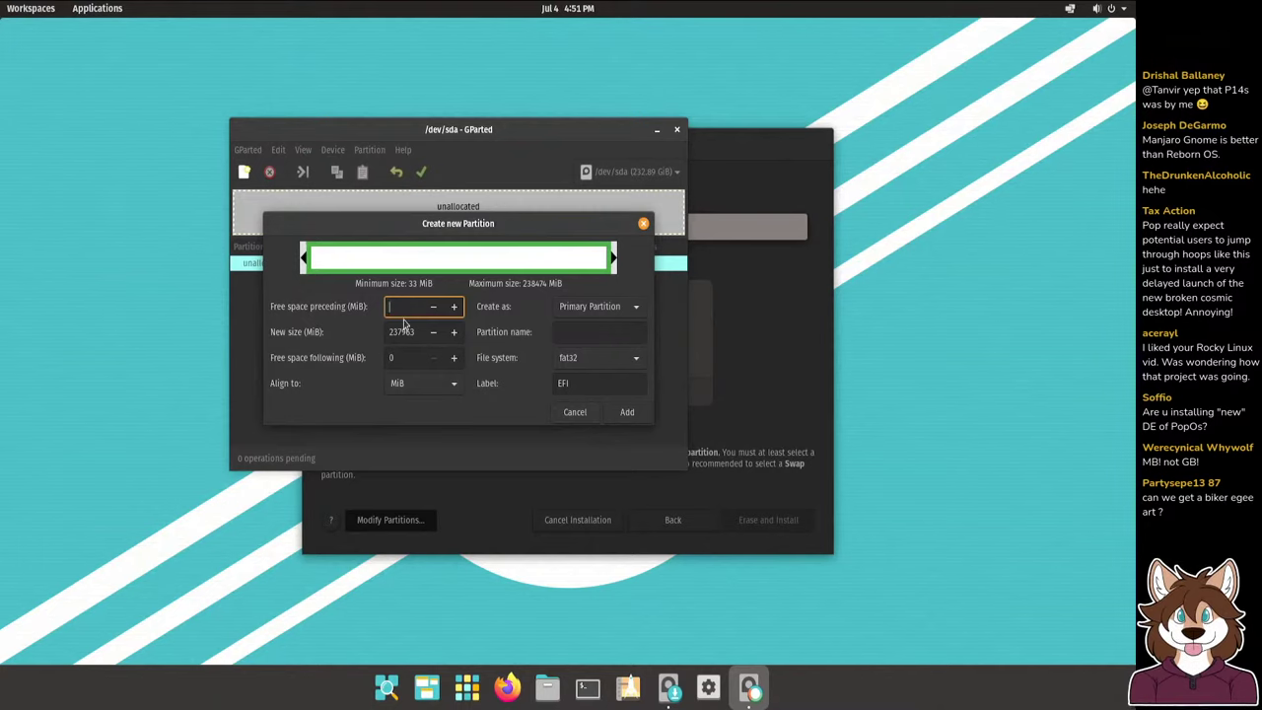
type("1")
key("Tab")
type("512")
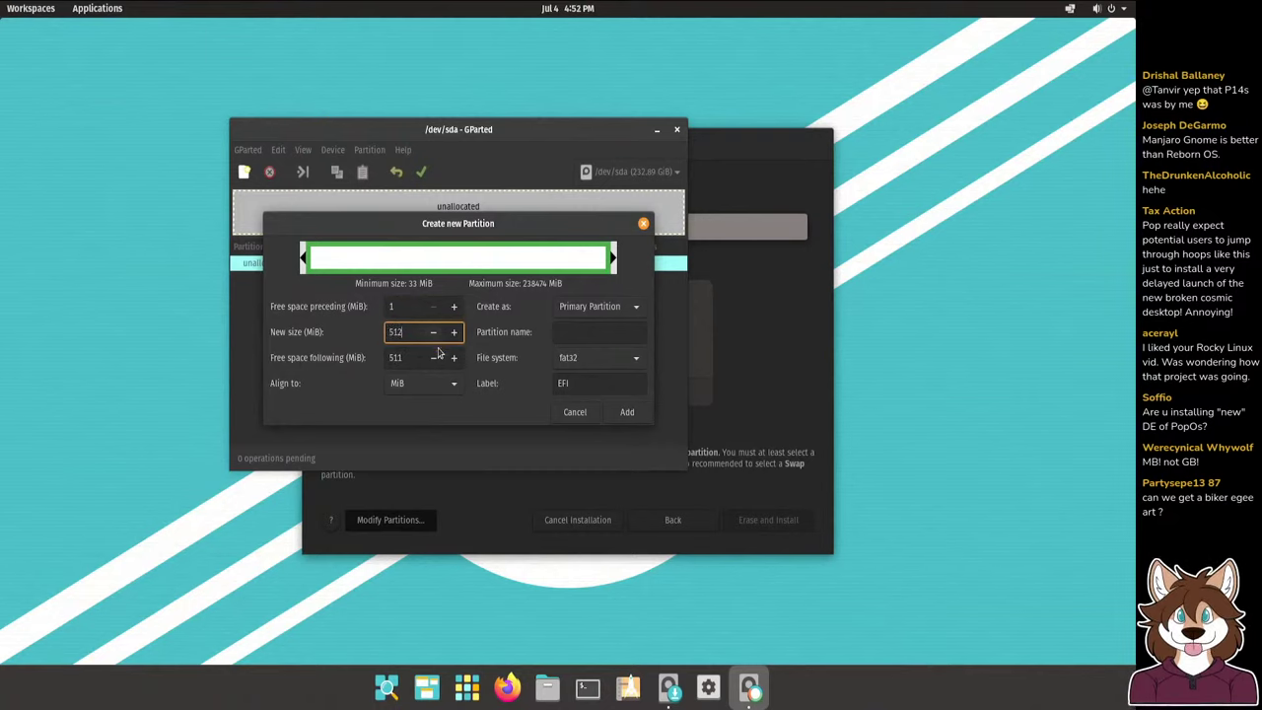
left_click(407, 359)
left_click(407, 333)
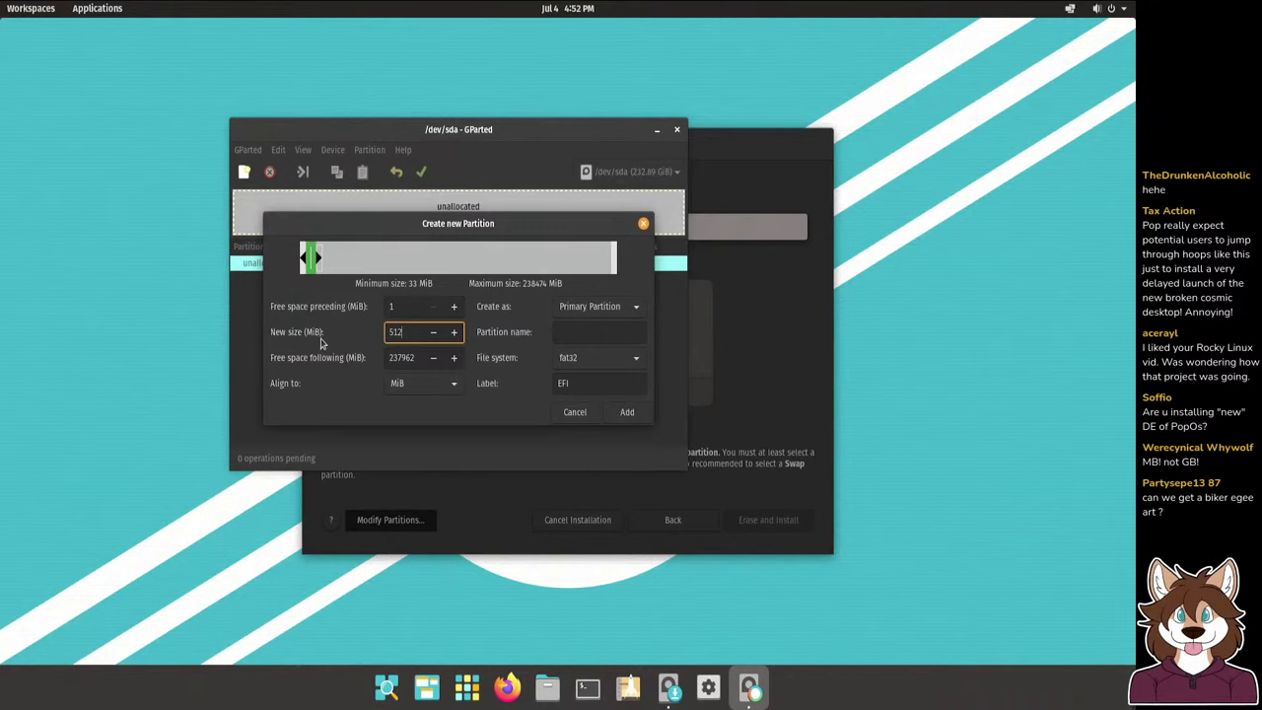
Add the 512 MiB fat32 EFI partition and write it to the disk.
left_click(627, 412)
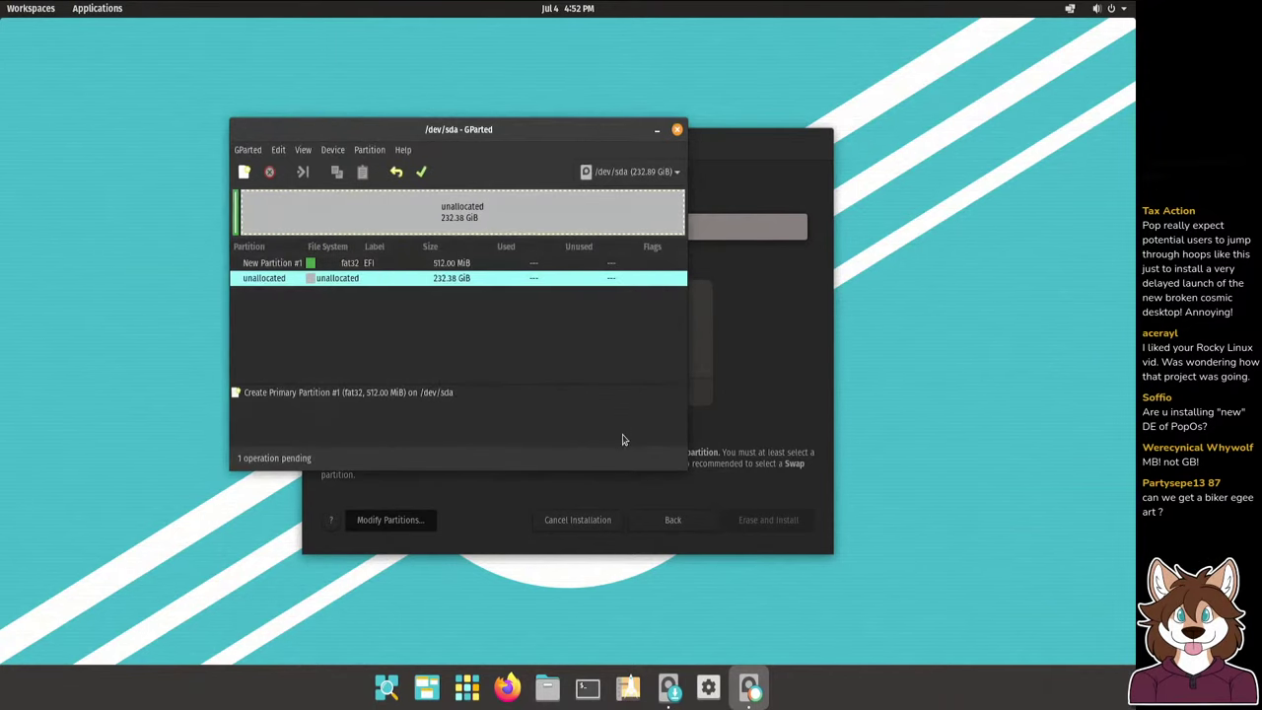
left_click(393, 265)
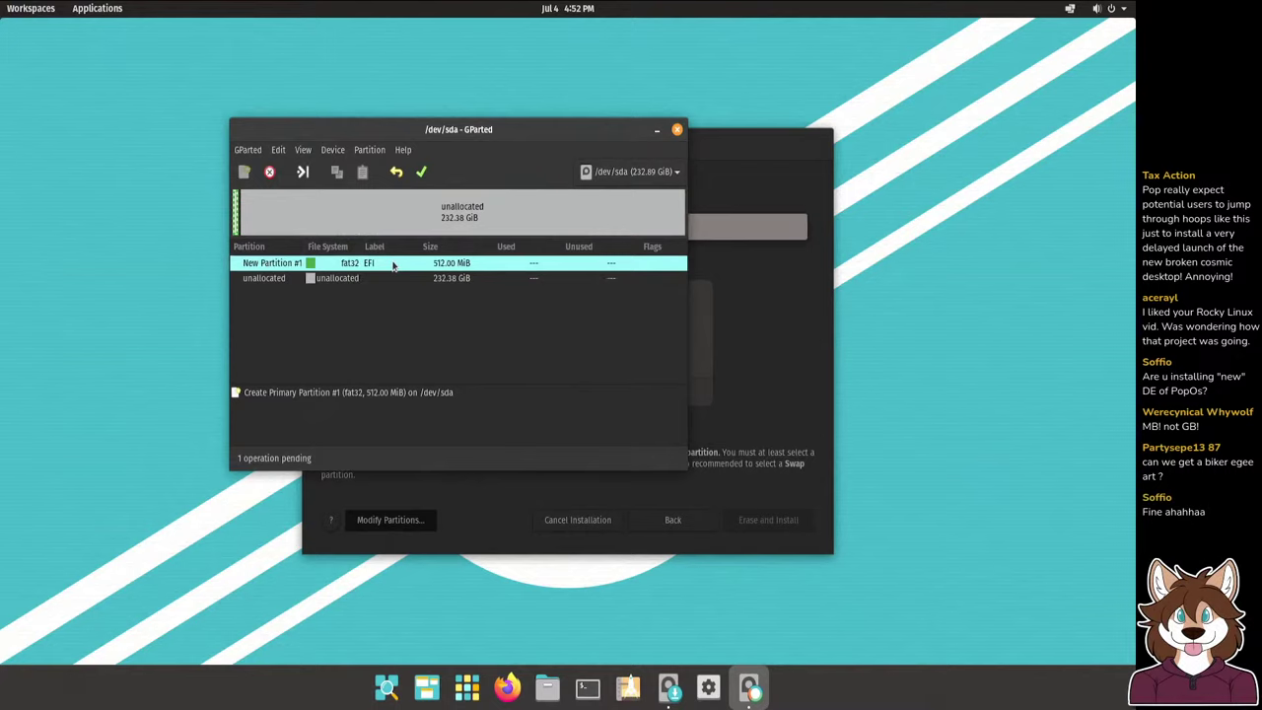
right_click(369, 264)
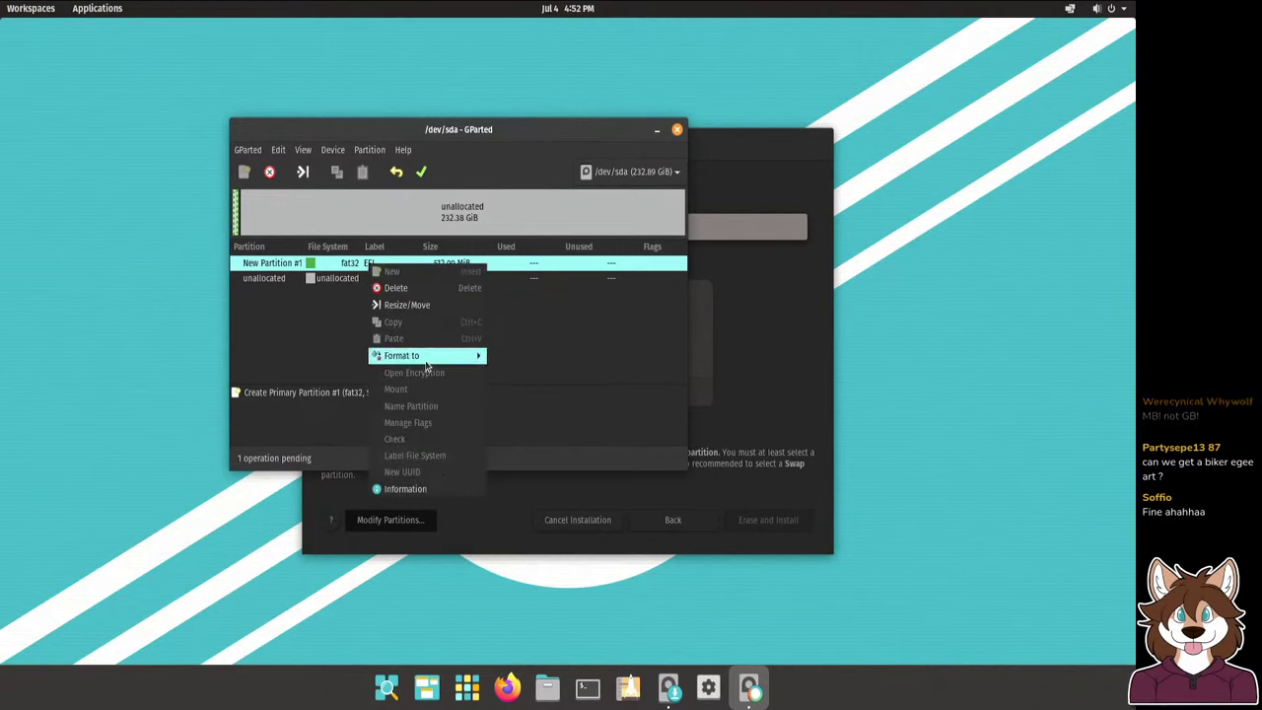
left_click(255, 375)
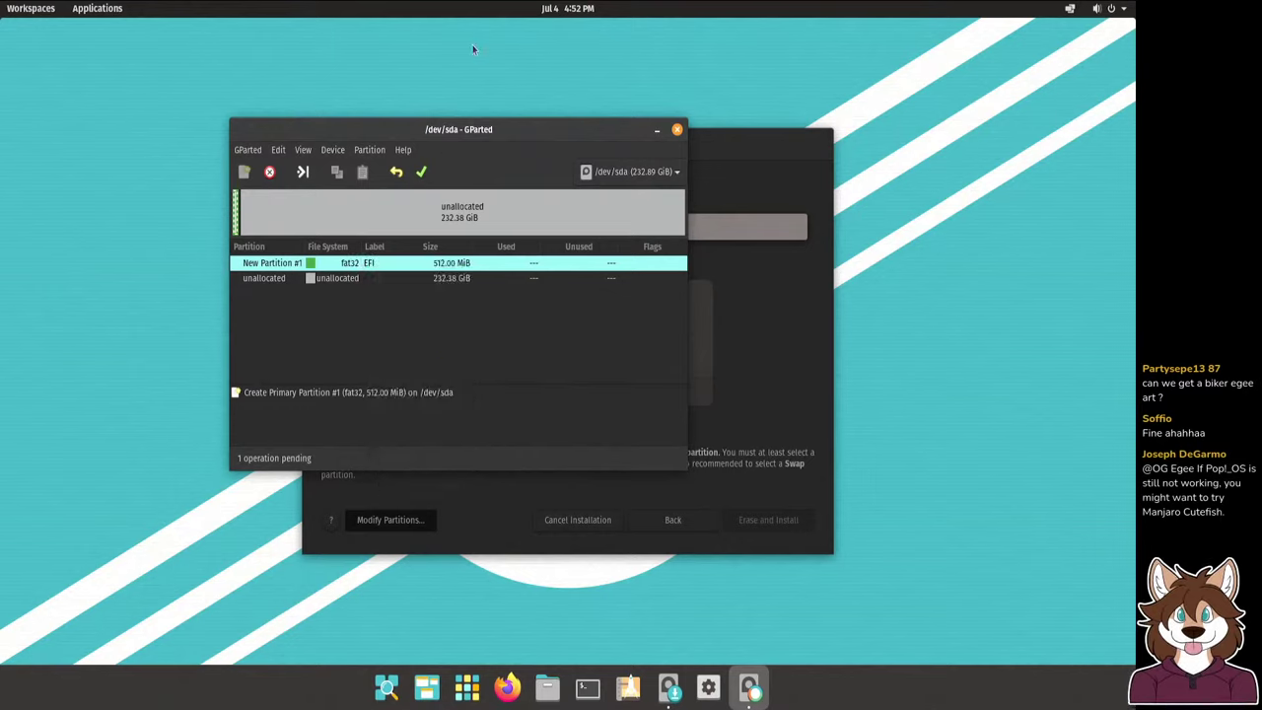
left_click(421, 172)
left_click(545, 350)
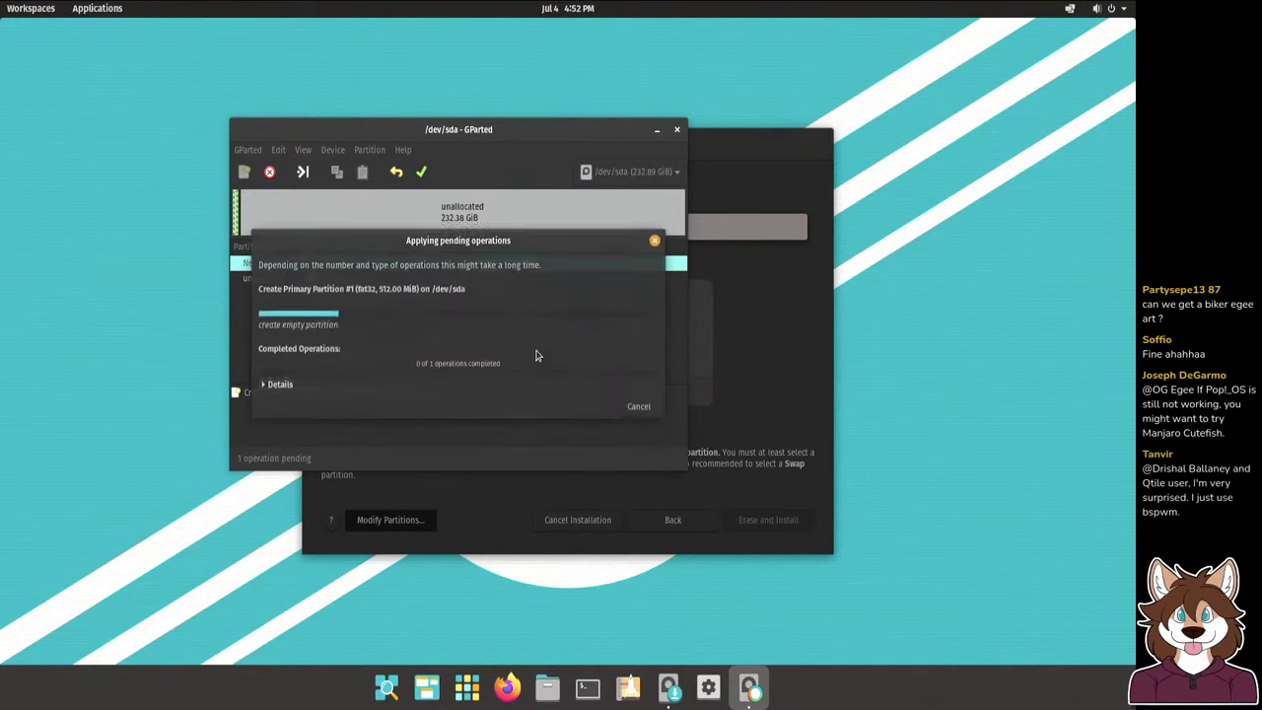
left_click(631, 411)
Select /dev/sda1 and bring up its actions menu.
left_click(326, 276)
left_click(326, 262)
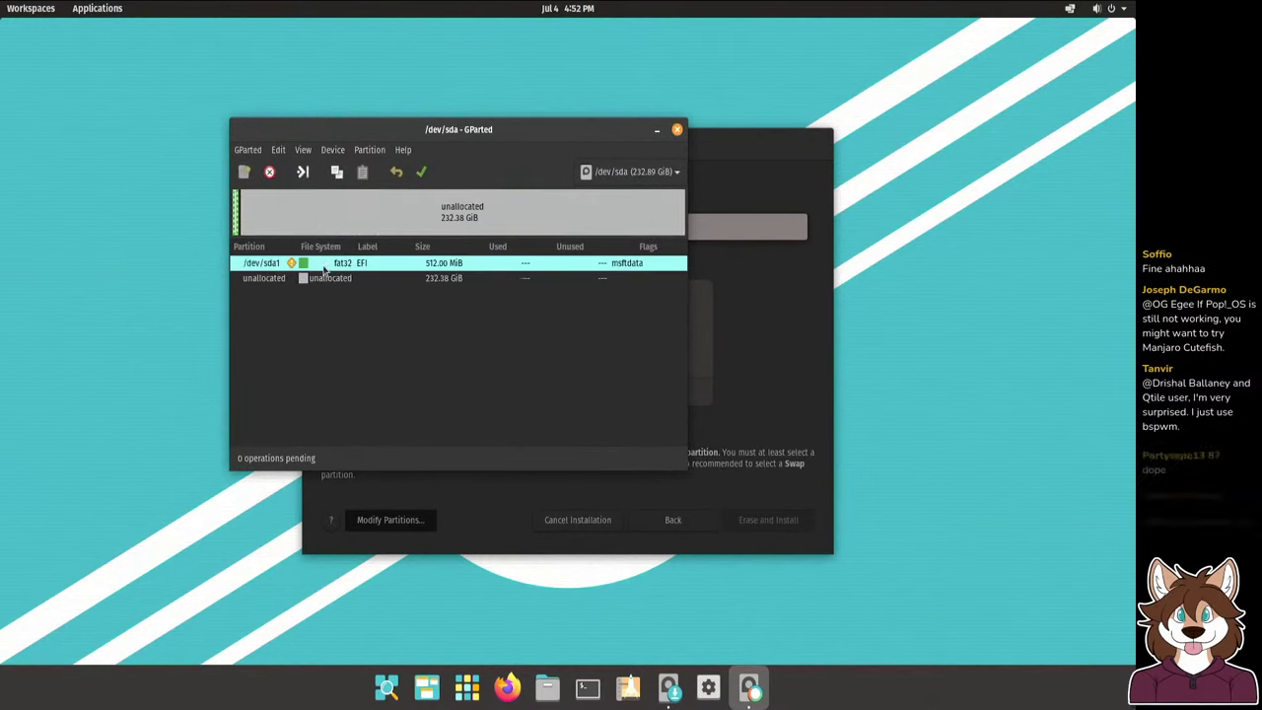
right_click(326, 264)
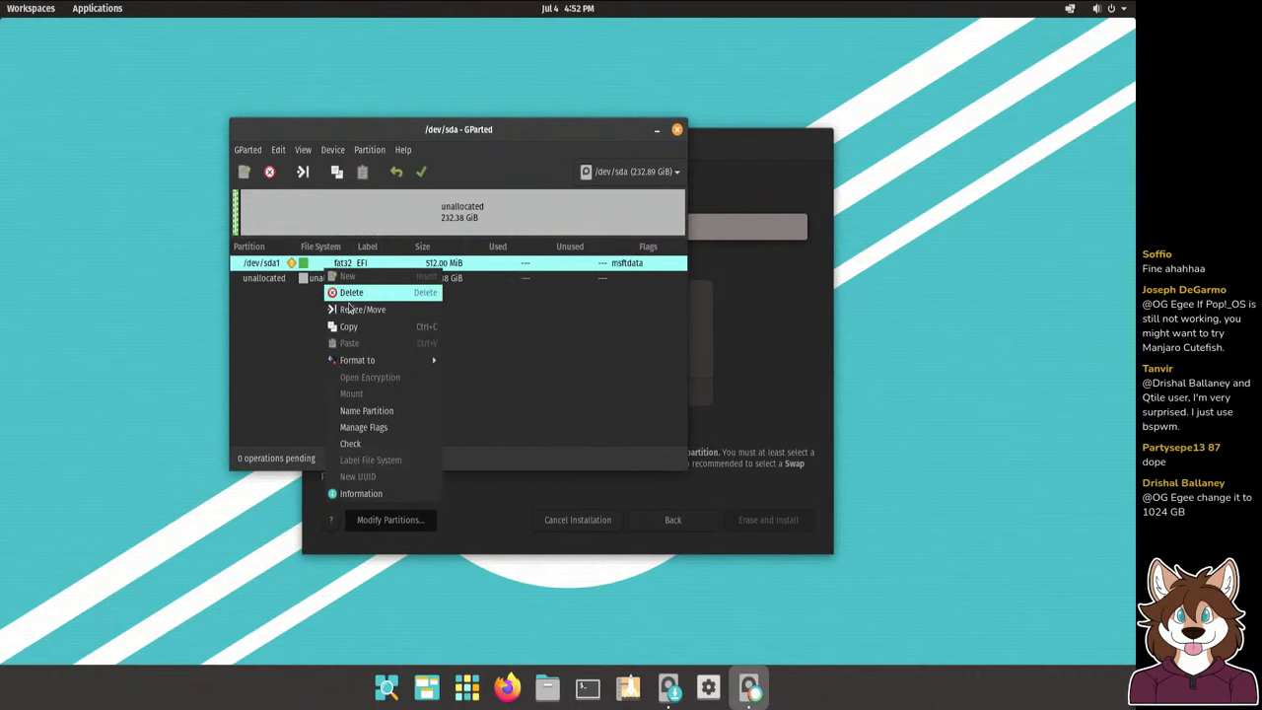
Tick esp in Manage Flags so /dev/sda1 carries boot and esp instead of msftdata.
left_click(370, 428)
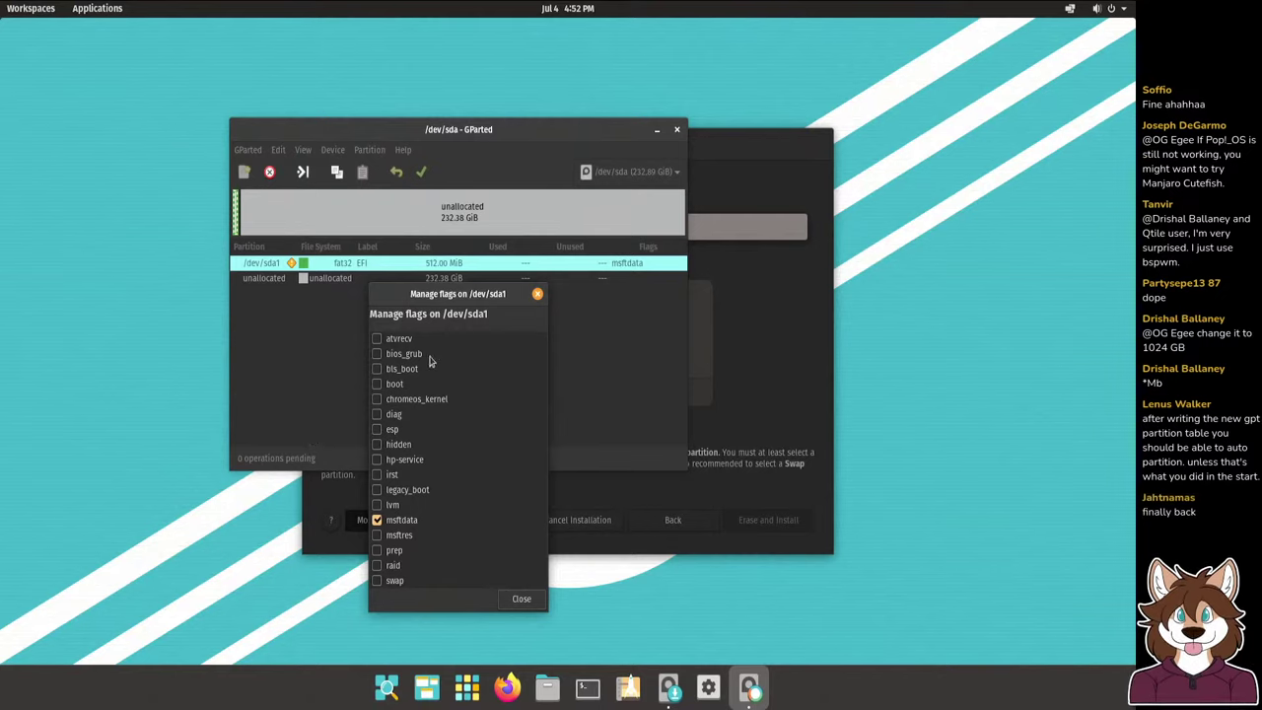
left_click(378, 430)
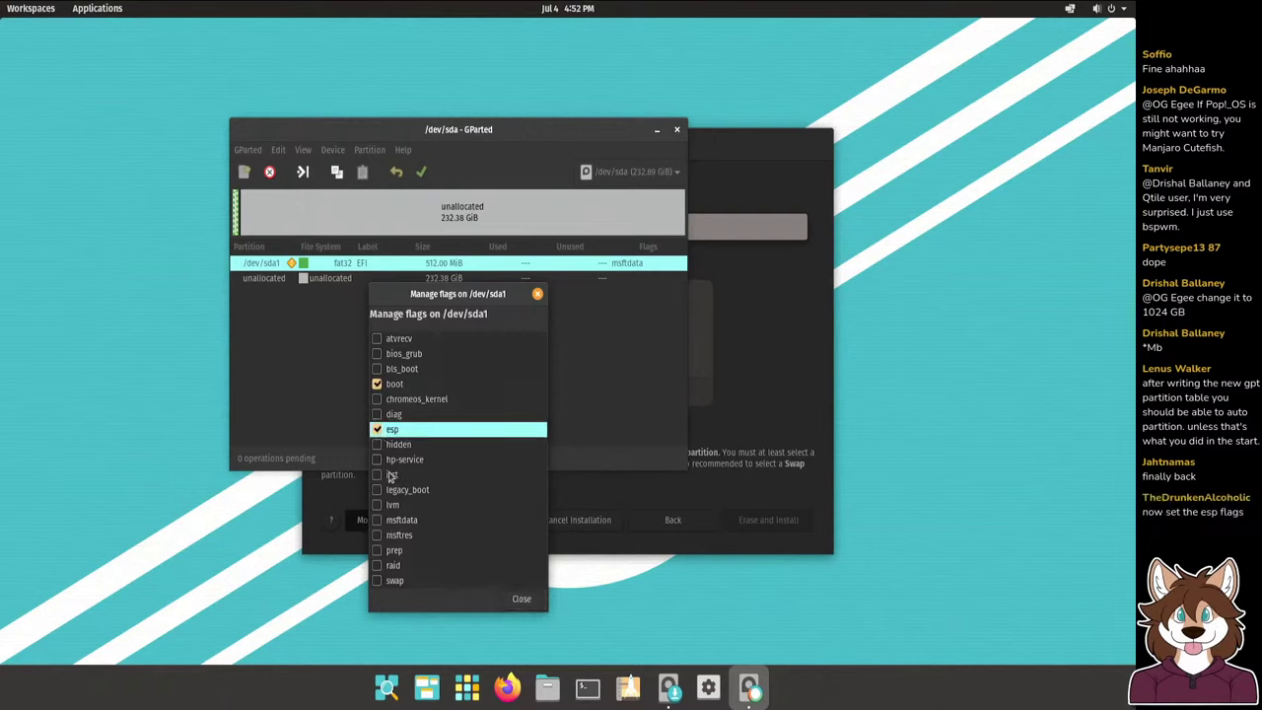
left_click(522, 599)
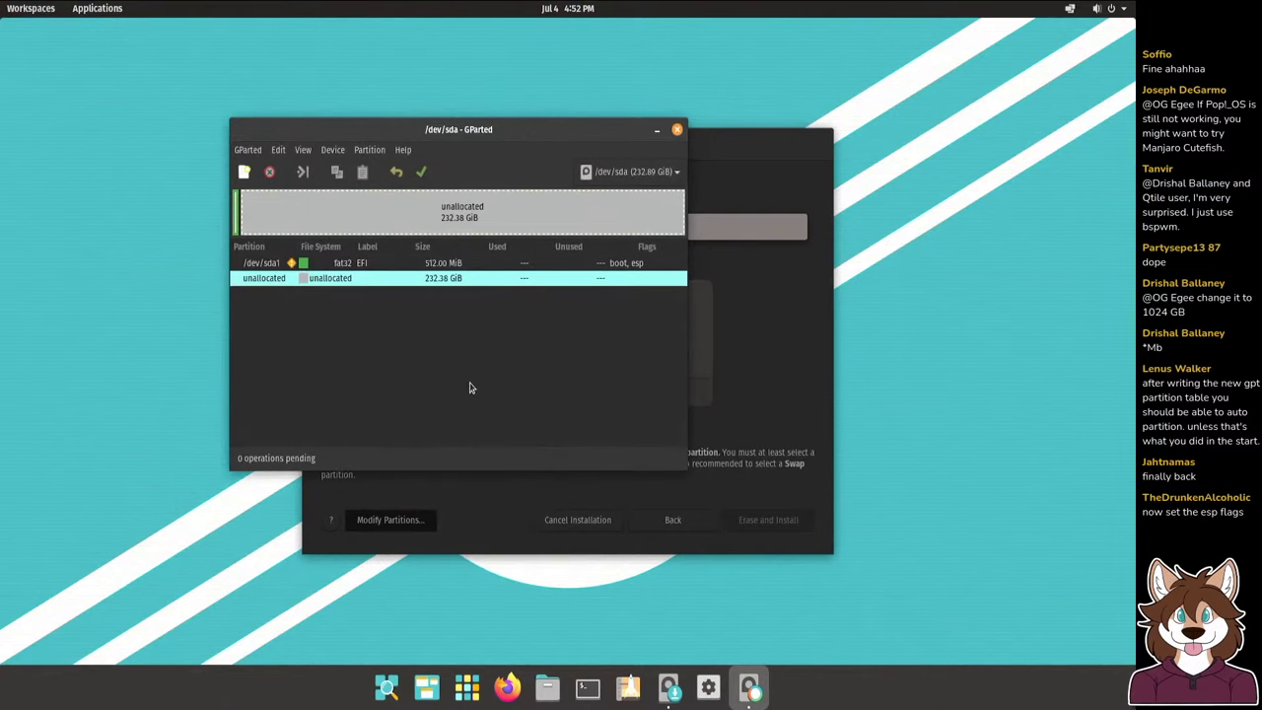
left_click(244, 171)
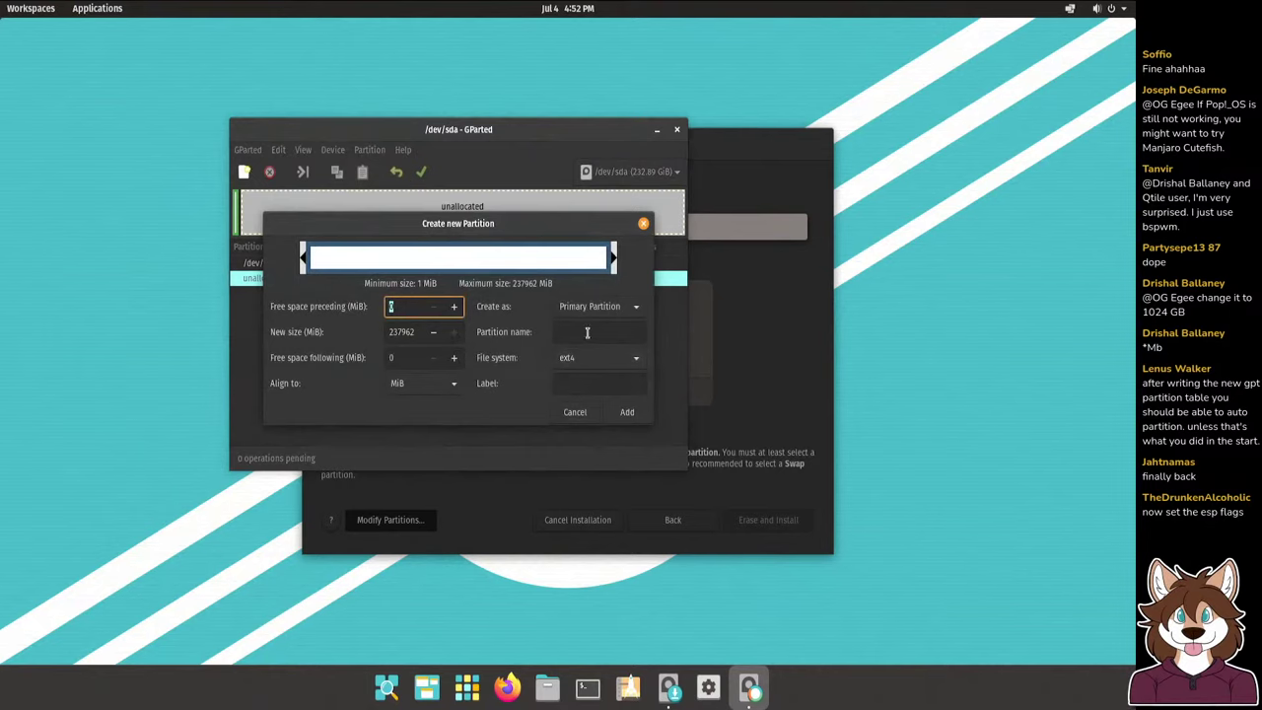
Add an ext4 partition filling the remaining 232.38 GiB, write it to disk, and close GParted.
left_click(626, 412)
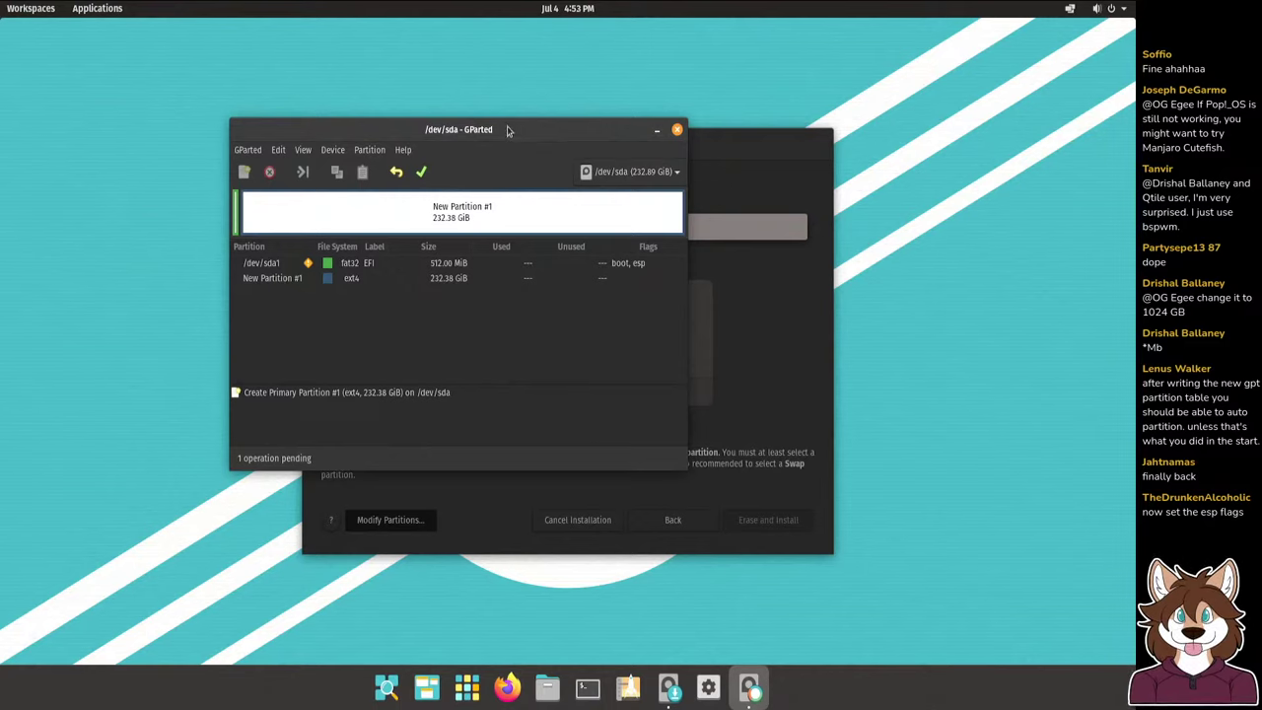
left_click_drag(509, 130, 414, 75)
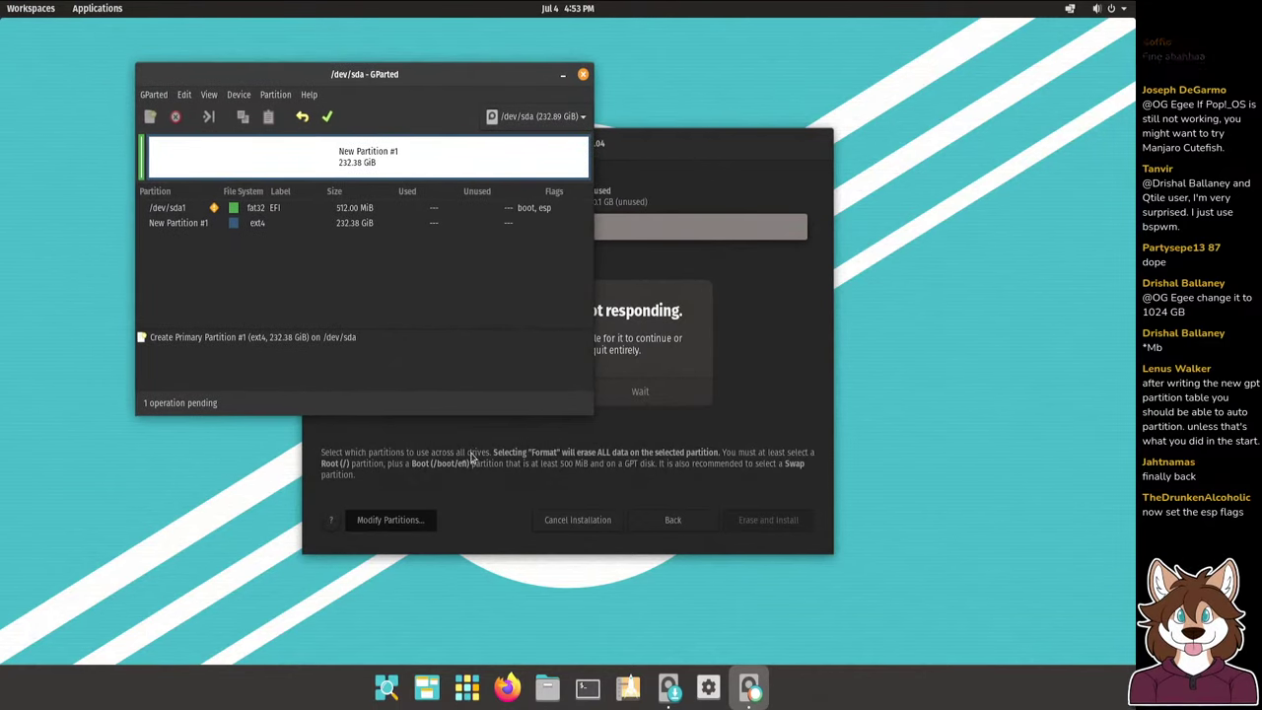
left_click(706, 366)
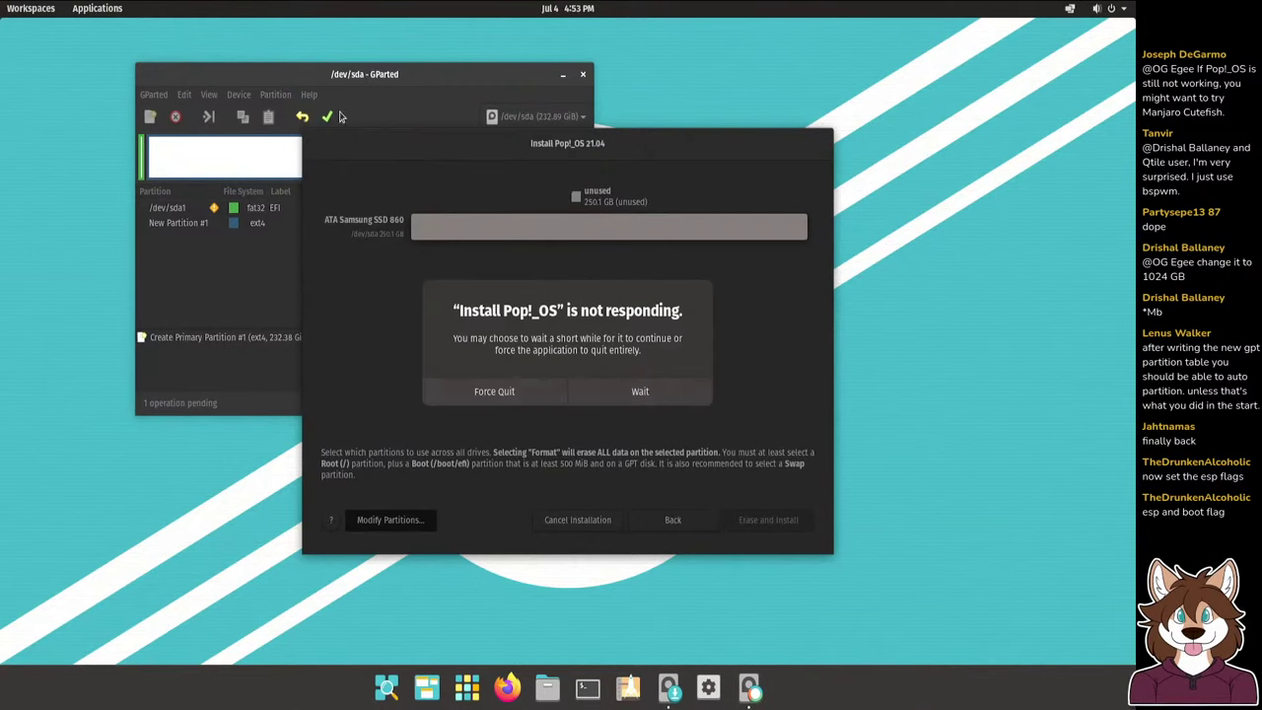
left_click(398, 96)
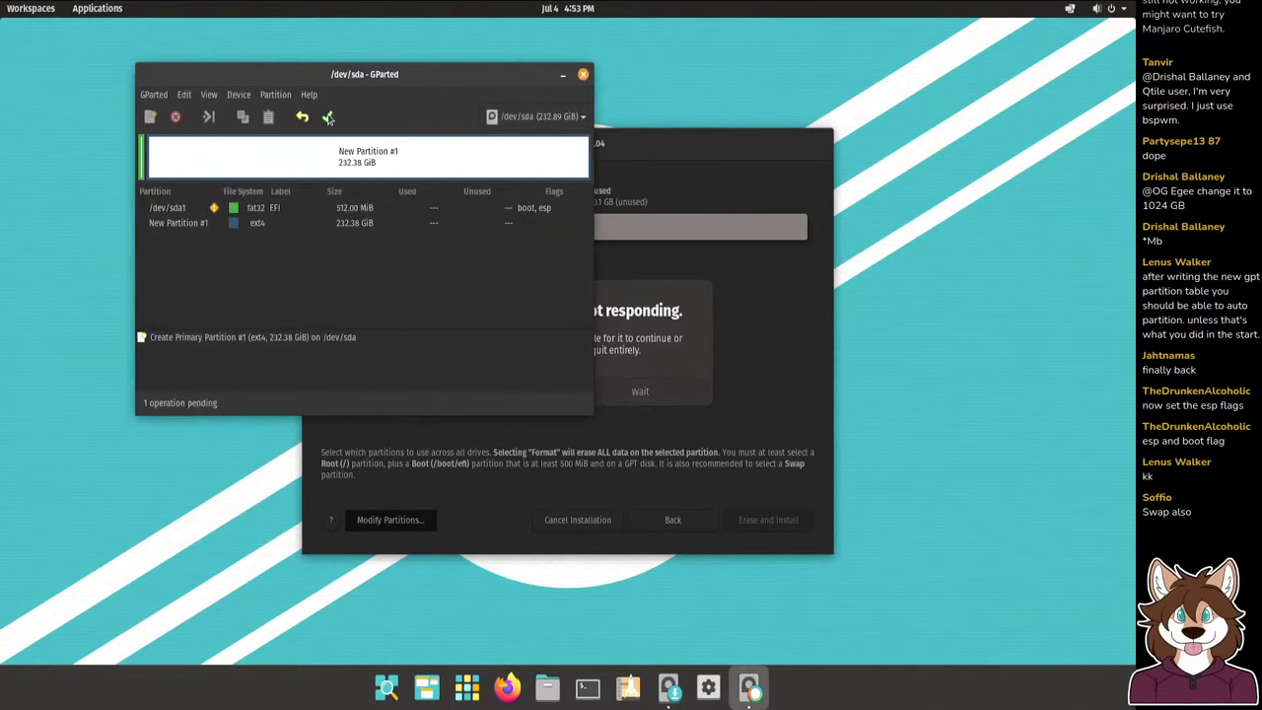
left_click(329, 118)
left_click(450, 302)
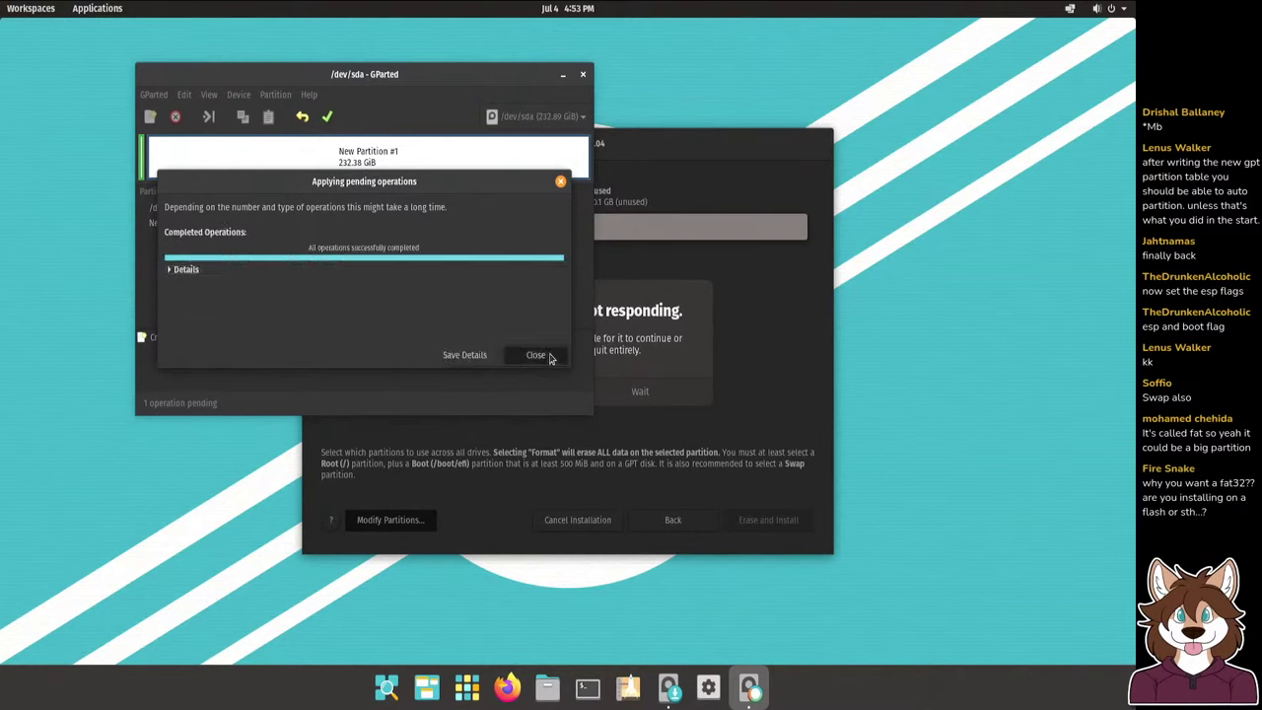
left_click(548, 355)
left_click(583, 76)
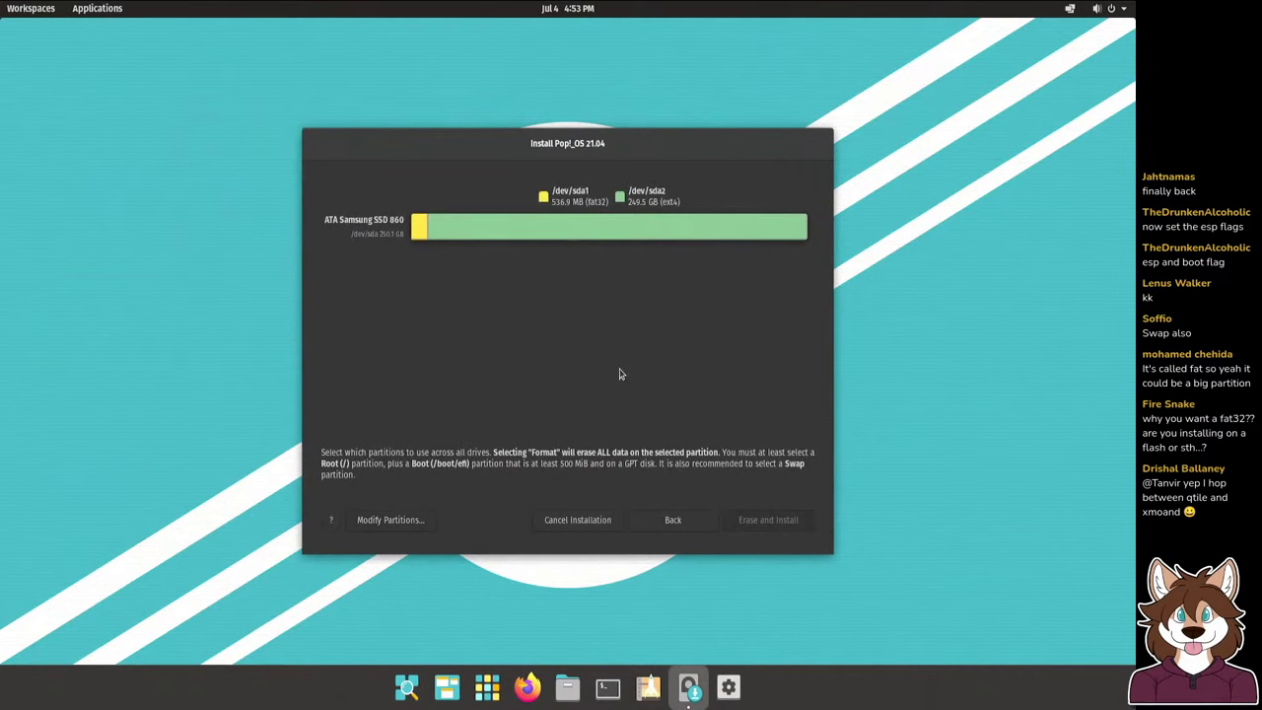
Use sda1 as formatted Boot (/boot/efi) and sda2 as formatted Root.
left_click(415, 228)
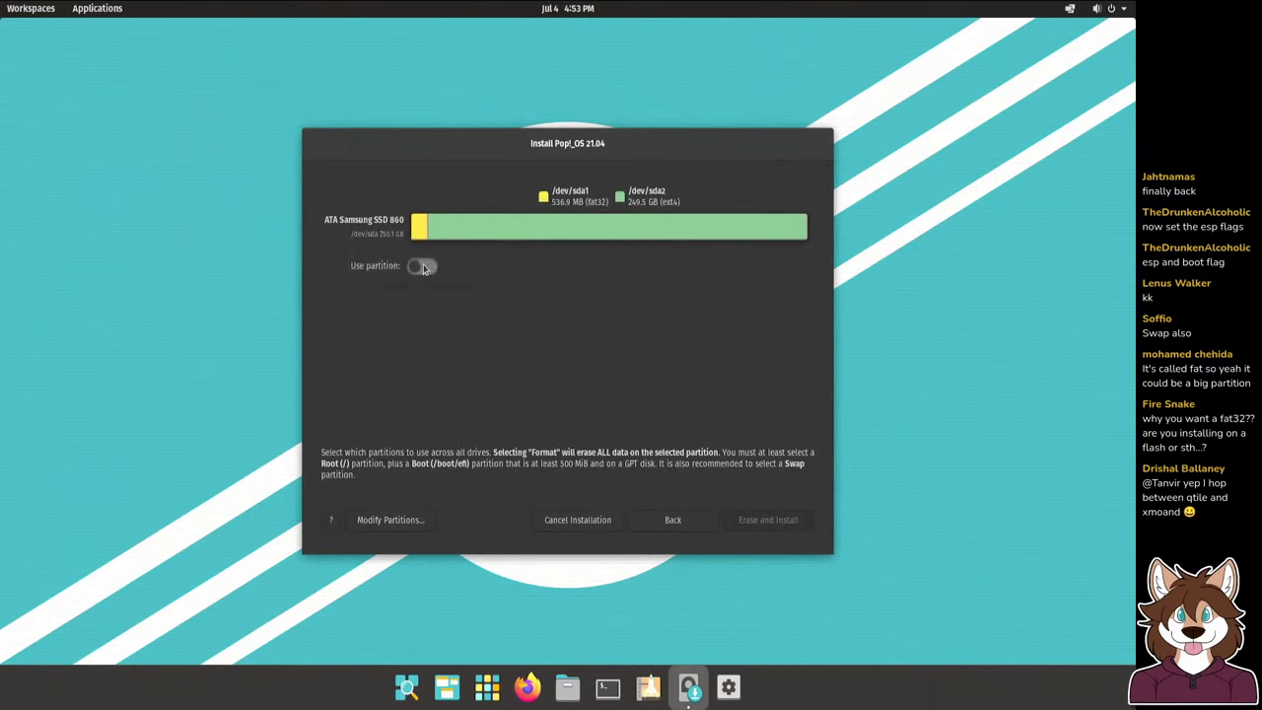
left_click(421, 262)
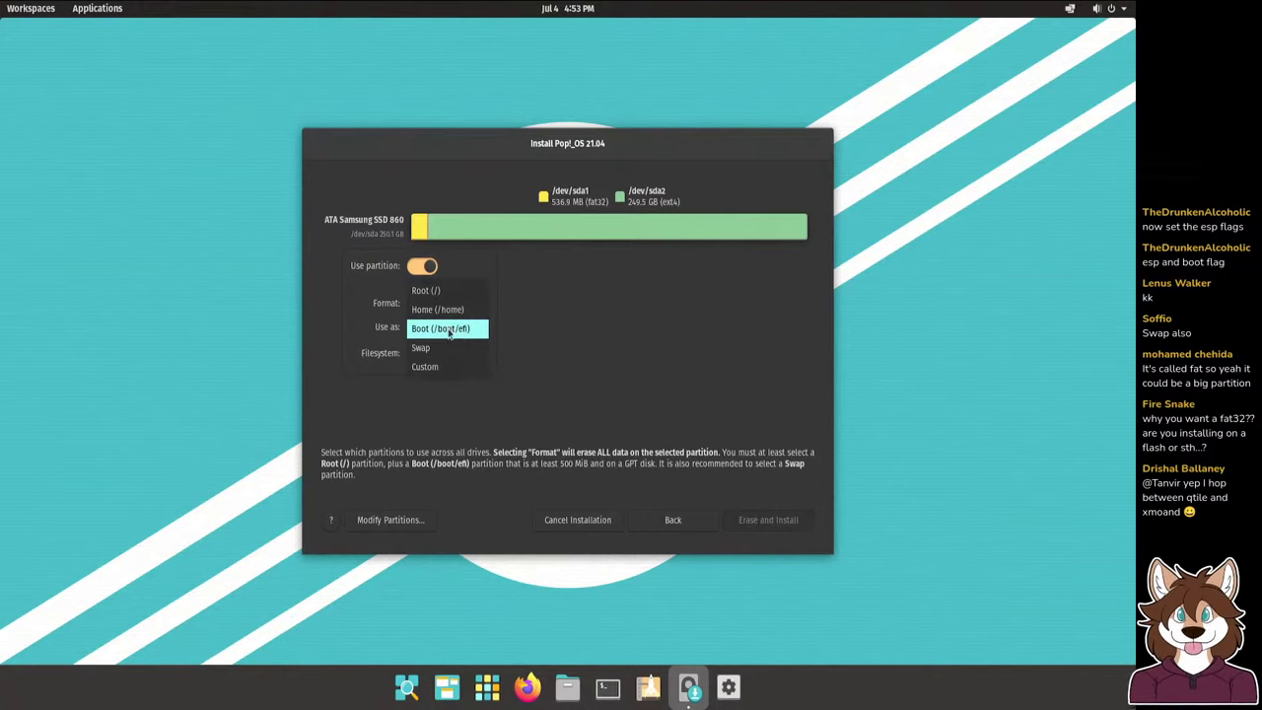
left_click(450, 330)
left_click(423, 229)
left_click(422, 232)
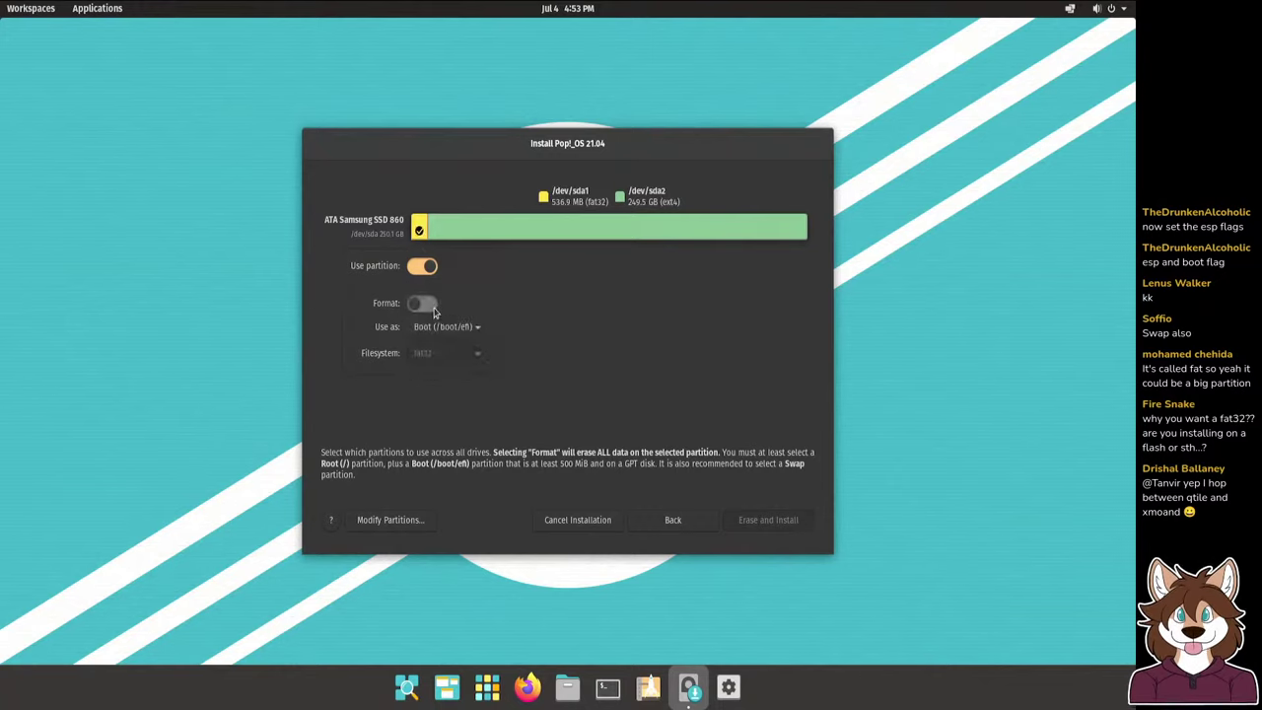
left_click(467, 237)
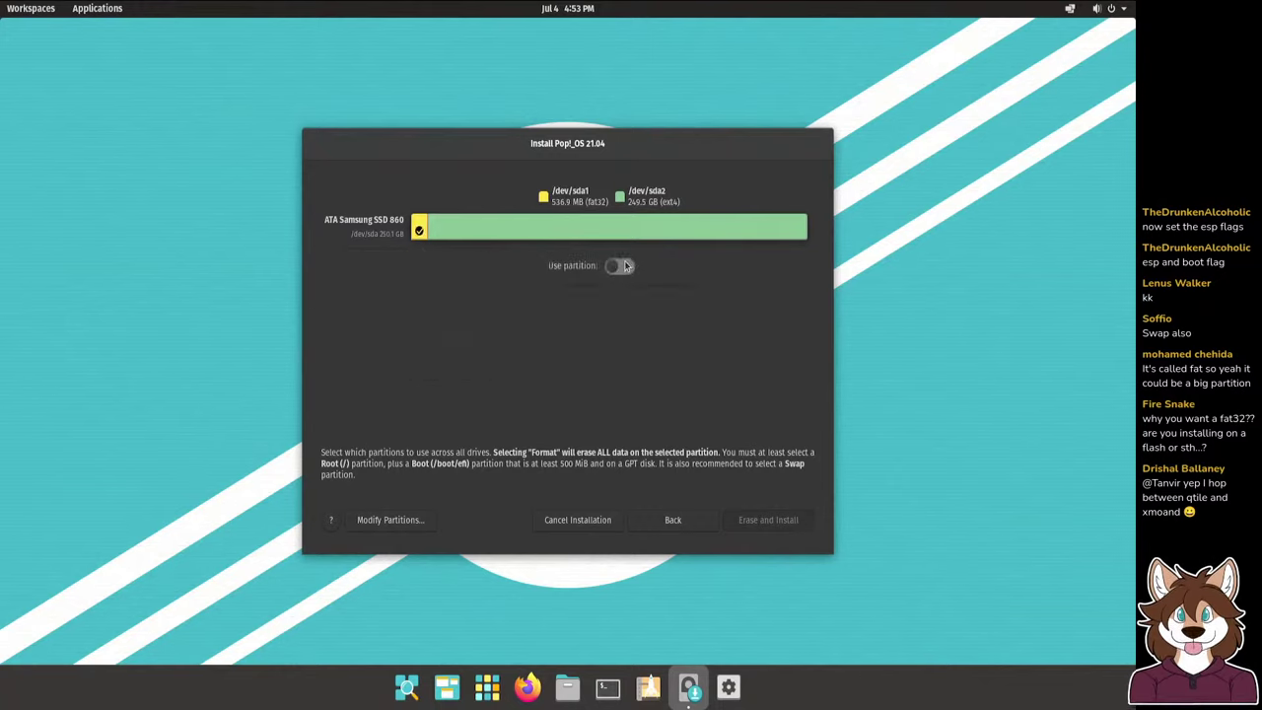
left_click(619, 265)
left_click(614, 306)
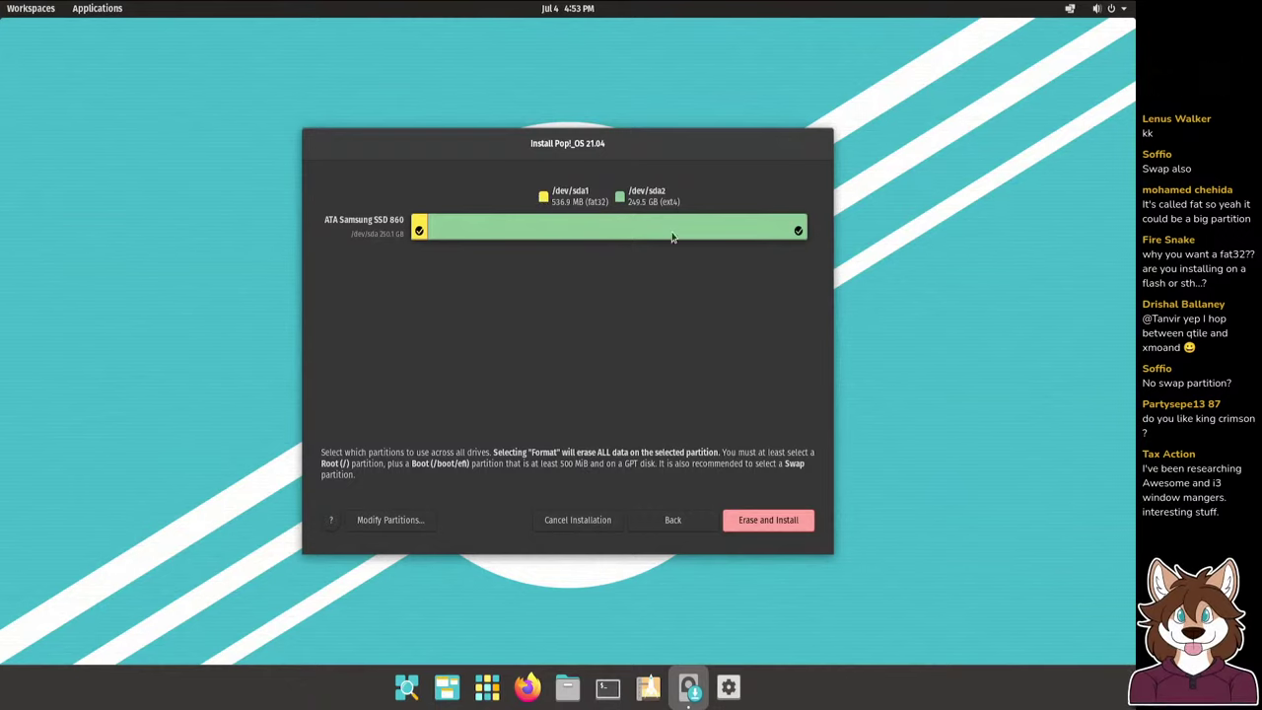
Choose Erase and Install, enter the user's name and password twice to start installing.
left_click(795, 522)
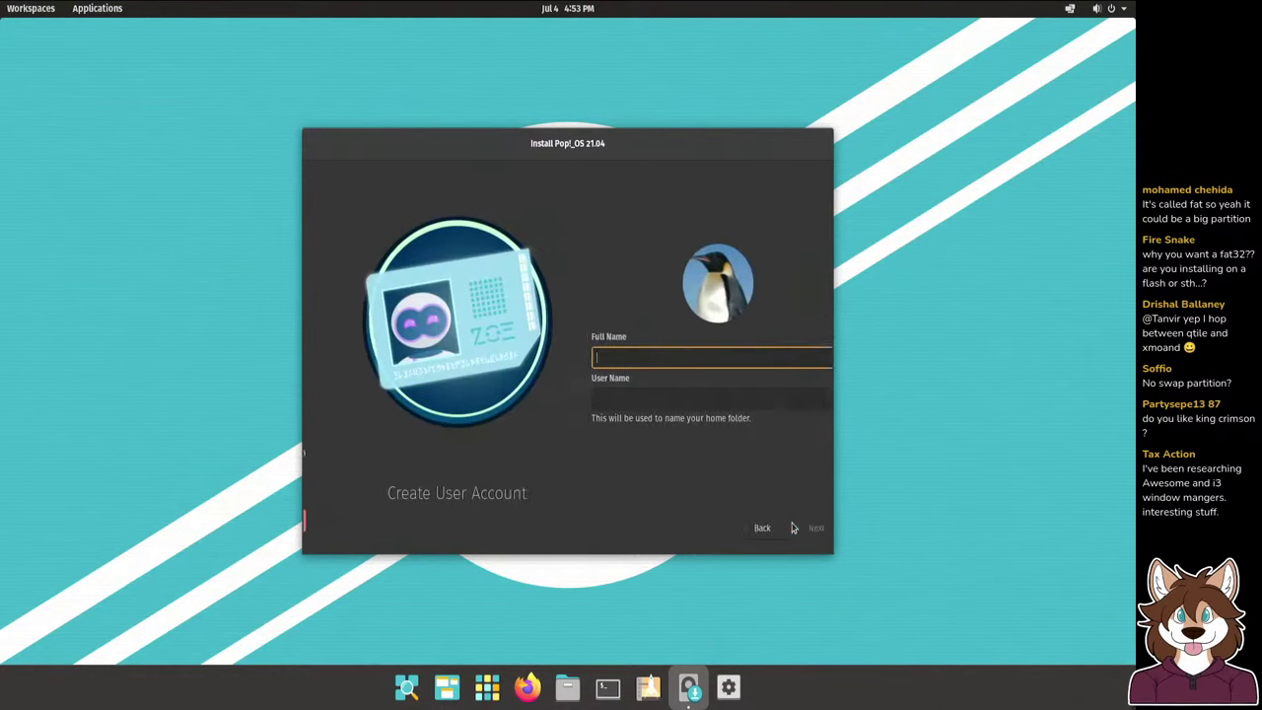
type("egee")
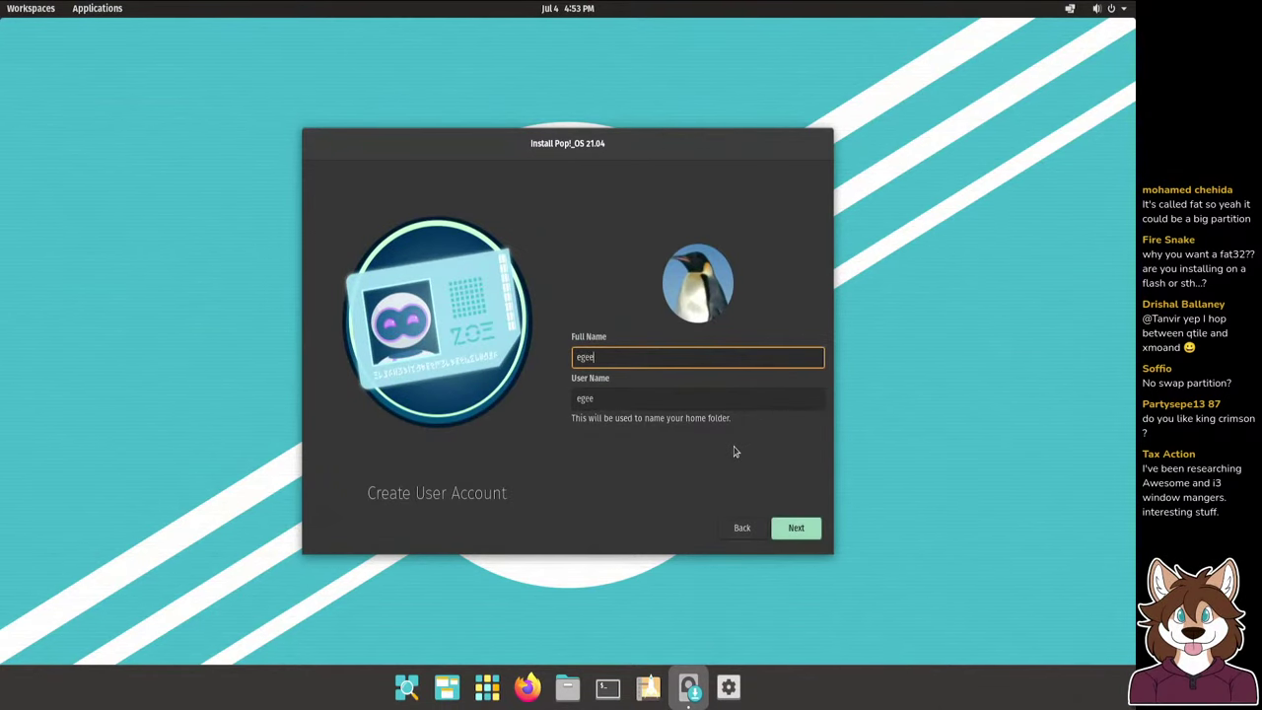
left_click(795, 527)
type("***")
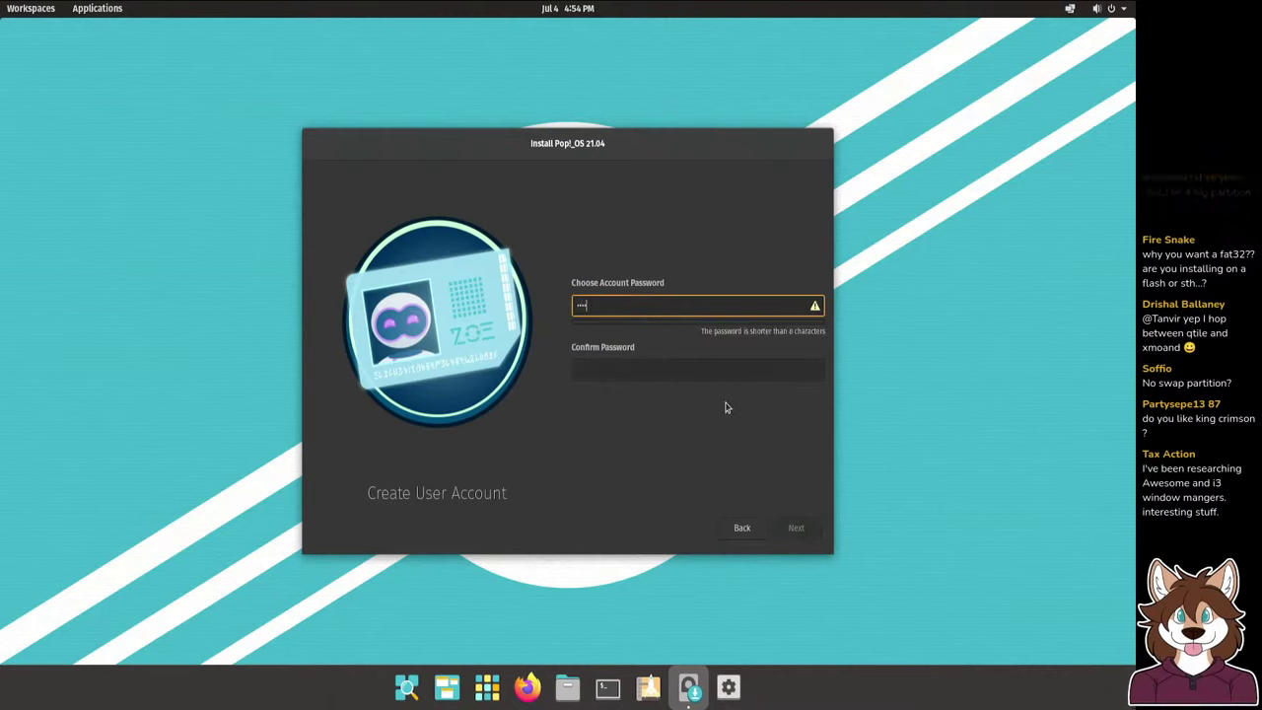
key("Tab")
type("***")
left_click(796, 527)
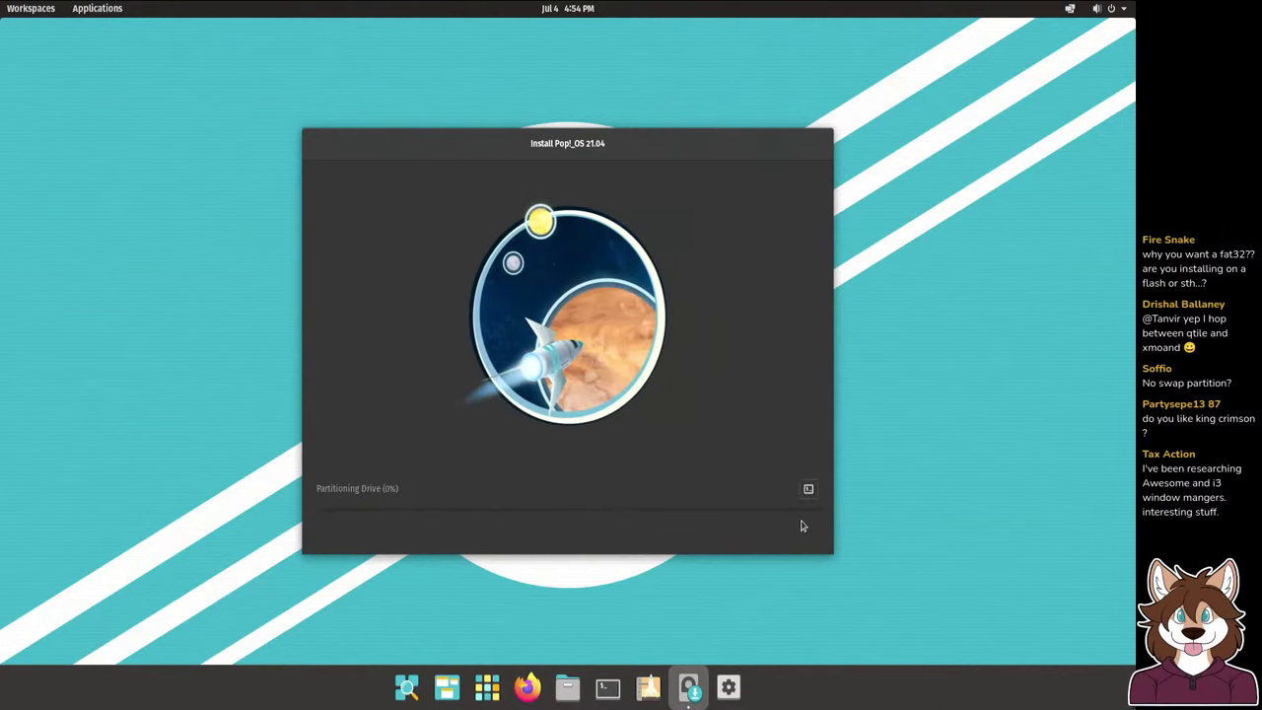
Show the installer log and follow it until the Continue Setting Up page appears.
left_click(808, 490)
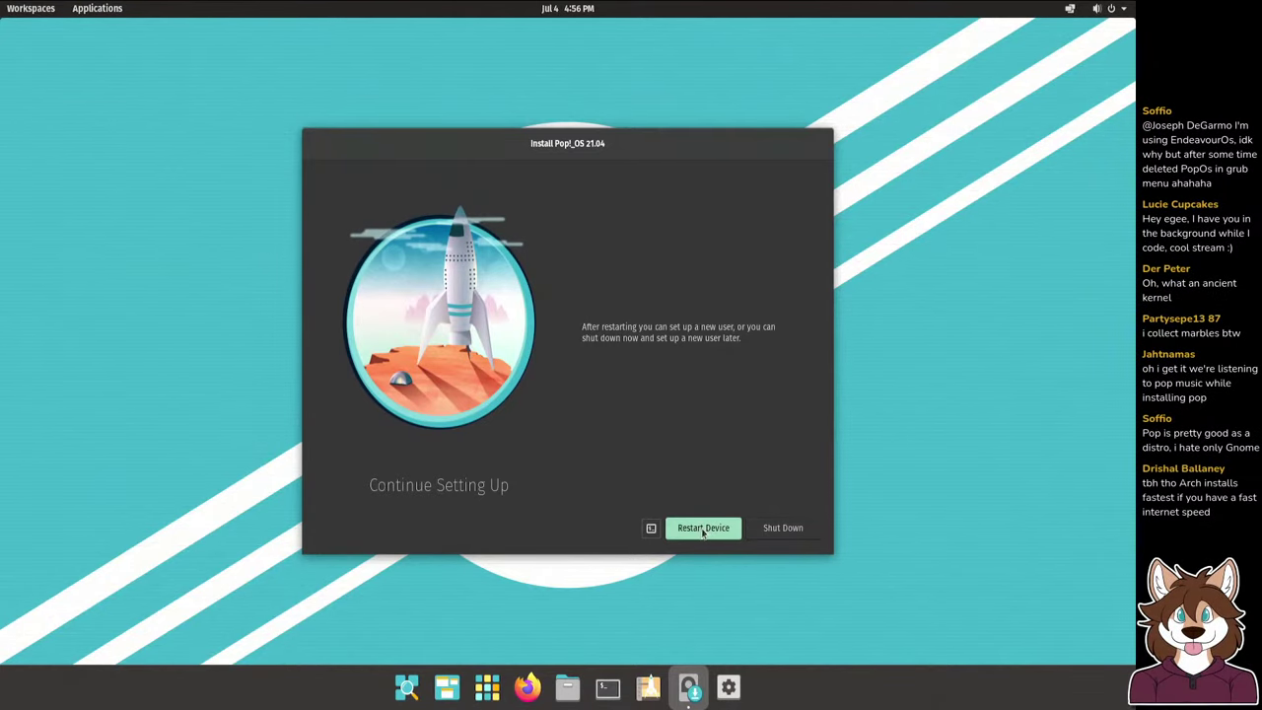
Restart the device and boot immediately from the Try or Install Pop_OS menu.
left_click(702, 532)
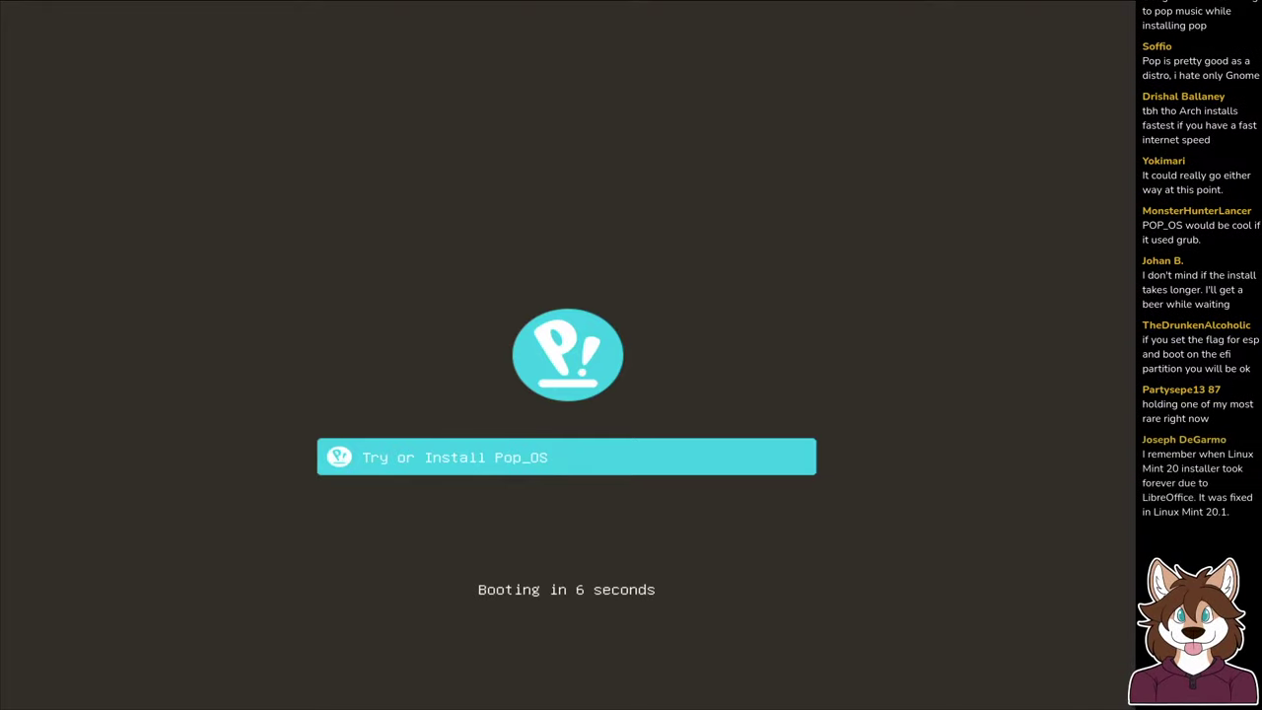
key("Return")
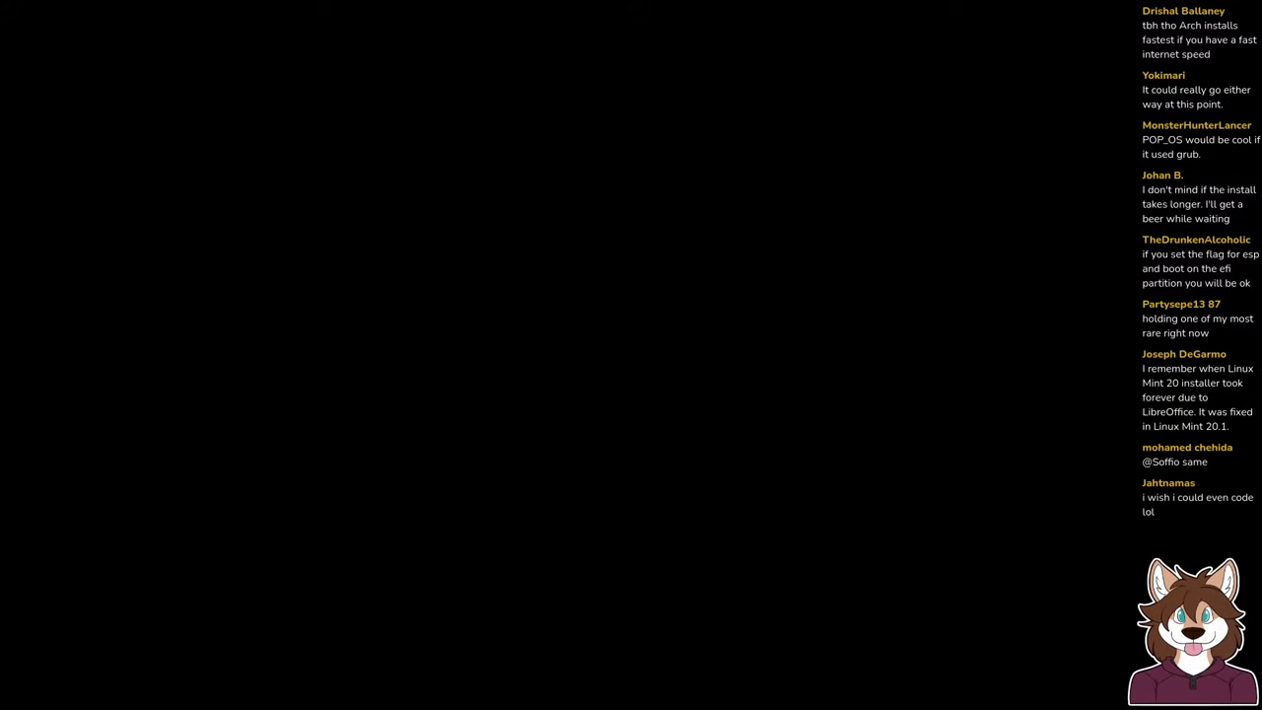
Enter the BIOS without loading previous values and browse the devices for Boot Option #2.
key("F2")
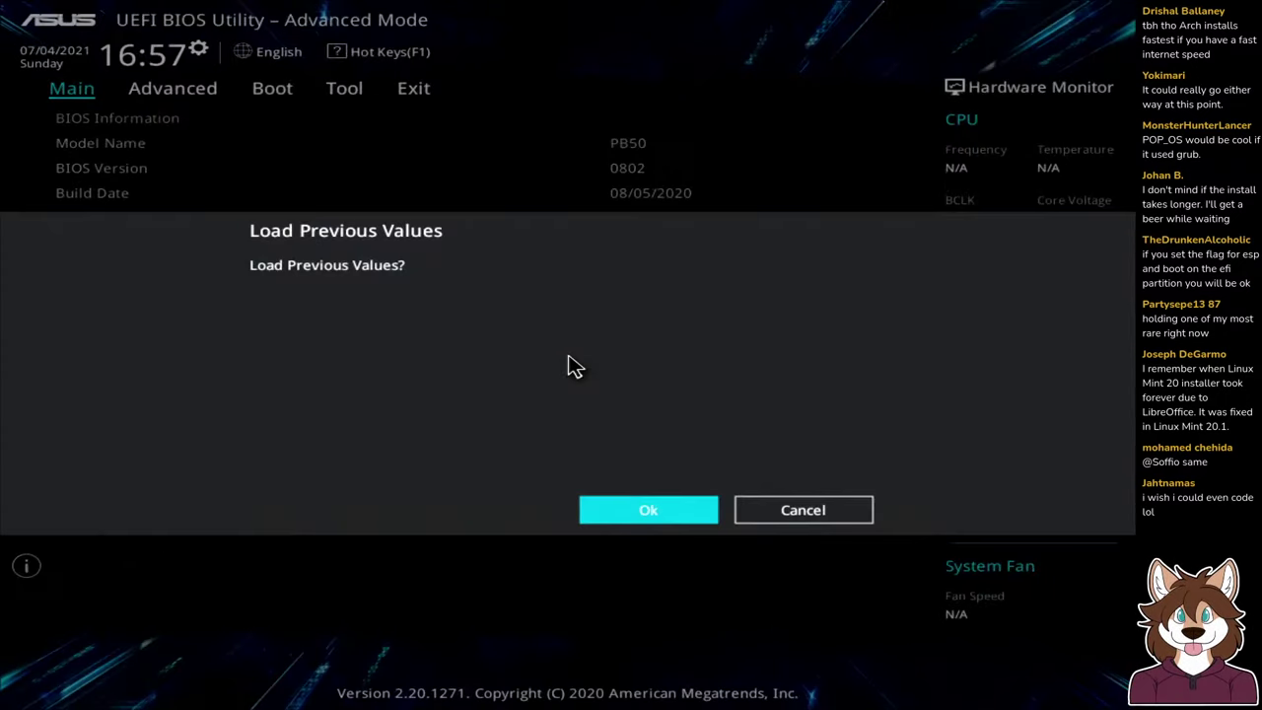
key("Escape")
key("Right")
key("Right")
key("Right")
key("Left")
key("Down")
key("Down")
key("Down")
key("Down")
key("Down")
key("Down")
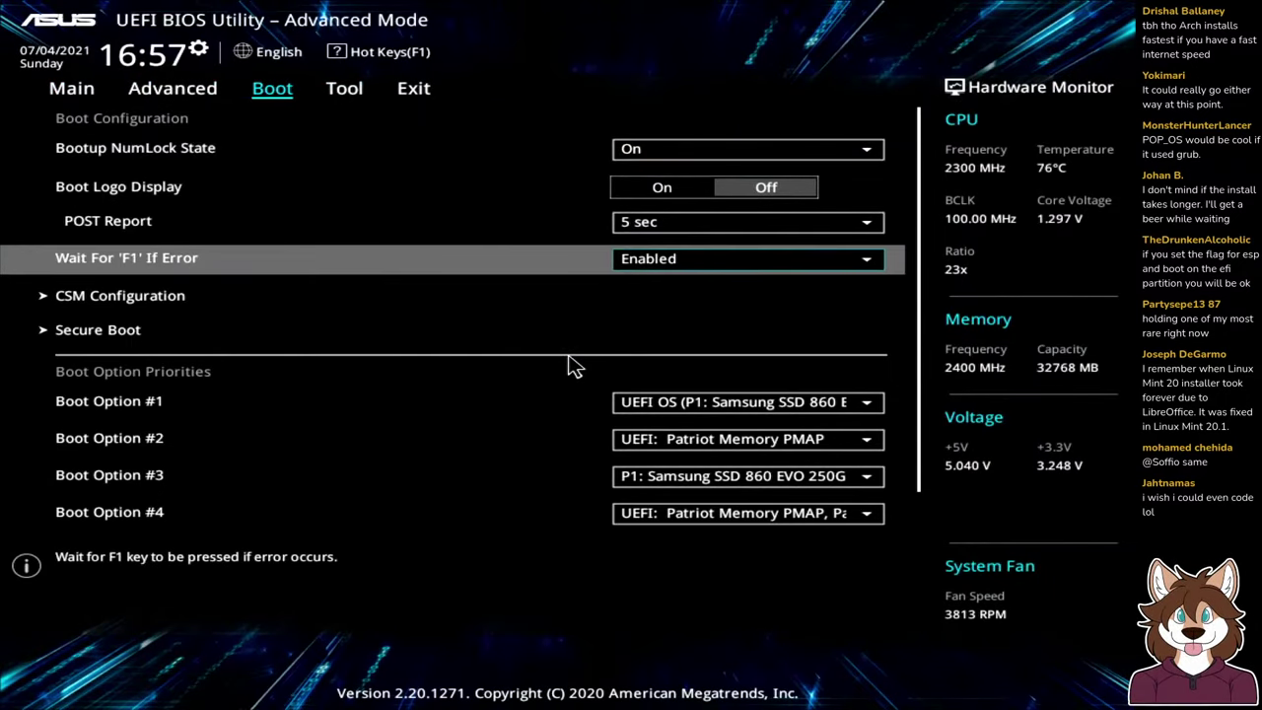
key("Down")
key("Return")
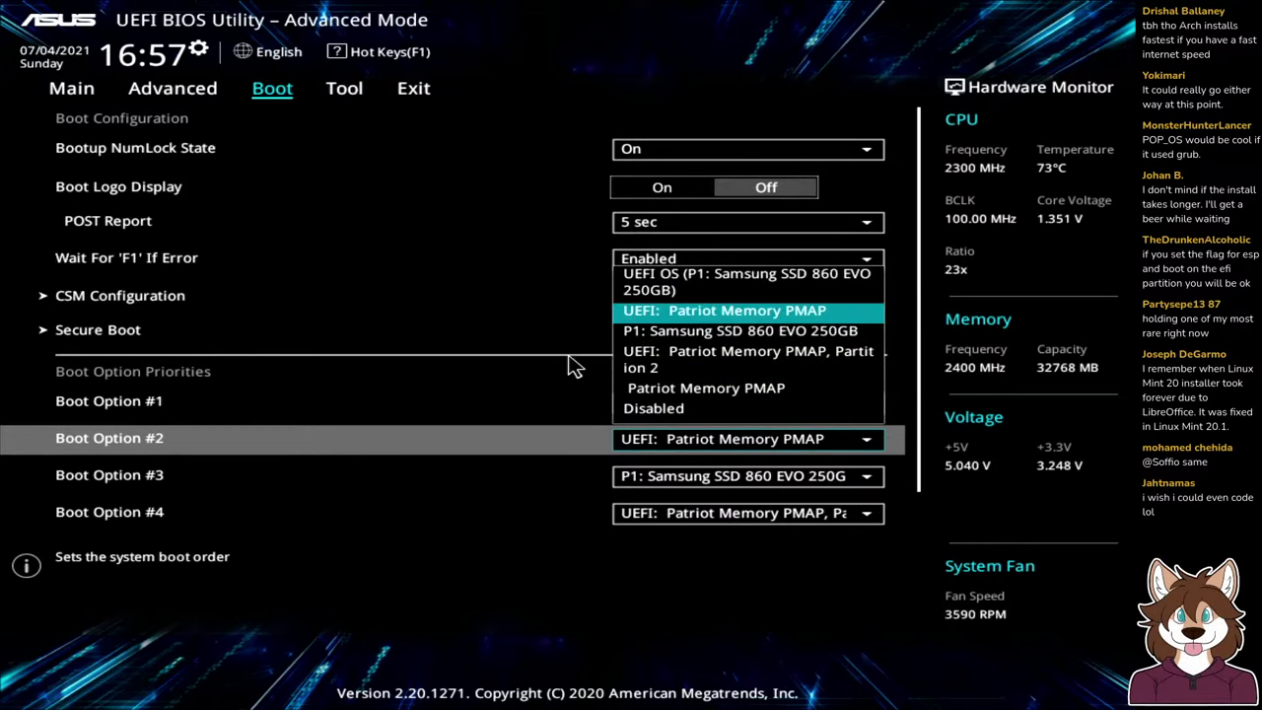
key("Down")
key("Down")
key("Down")
key("Down")
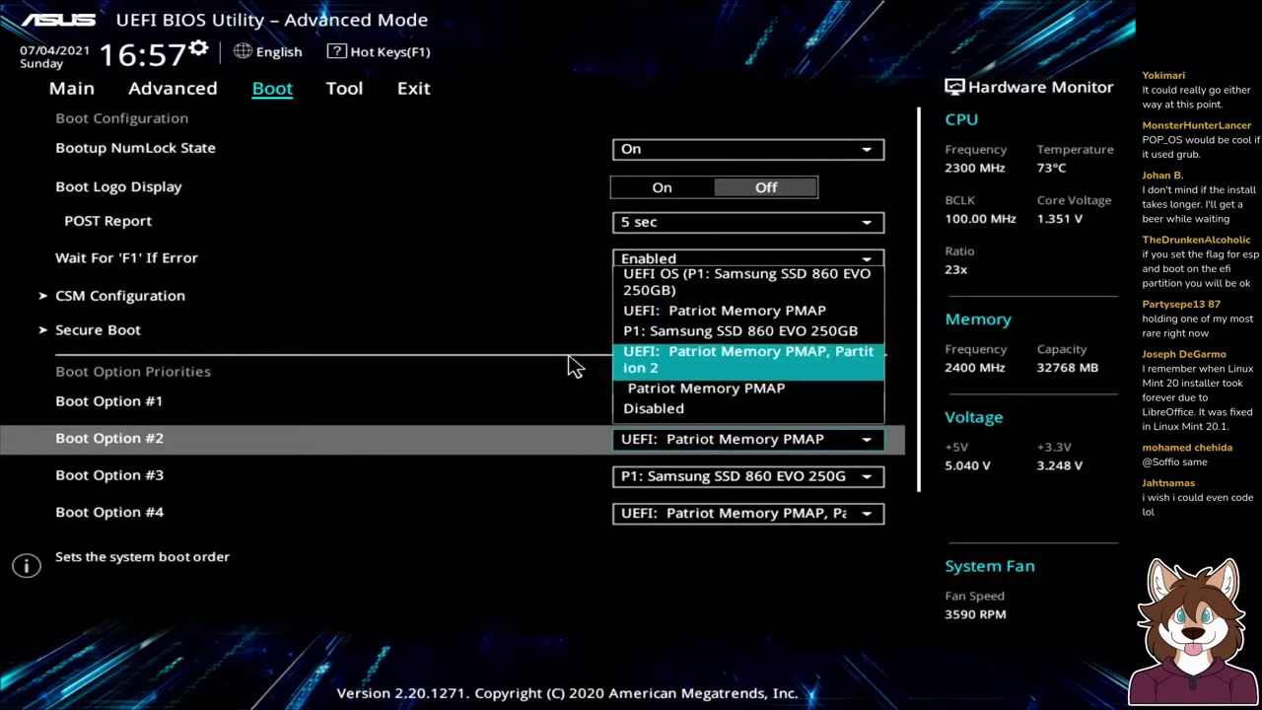
key("Up")
key("Up")
key("Up")
key("Up")
Set Boot Option #2 to the Samsung SSD.
key("Up")
key("Escape")
key("Up")
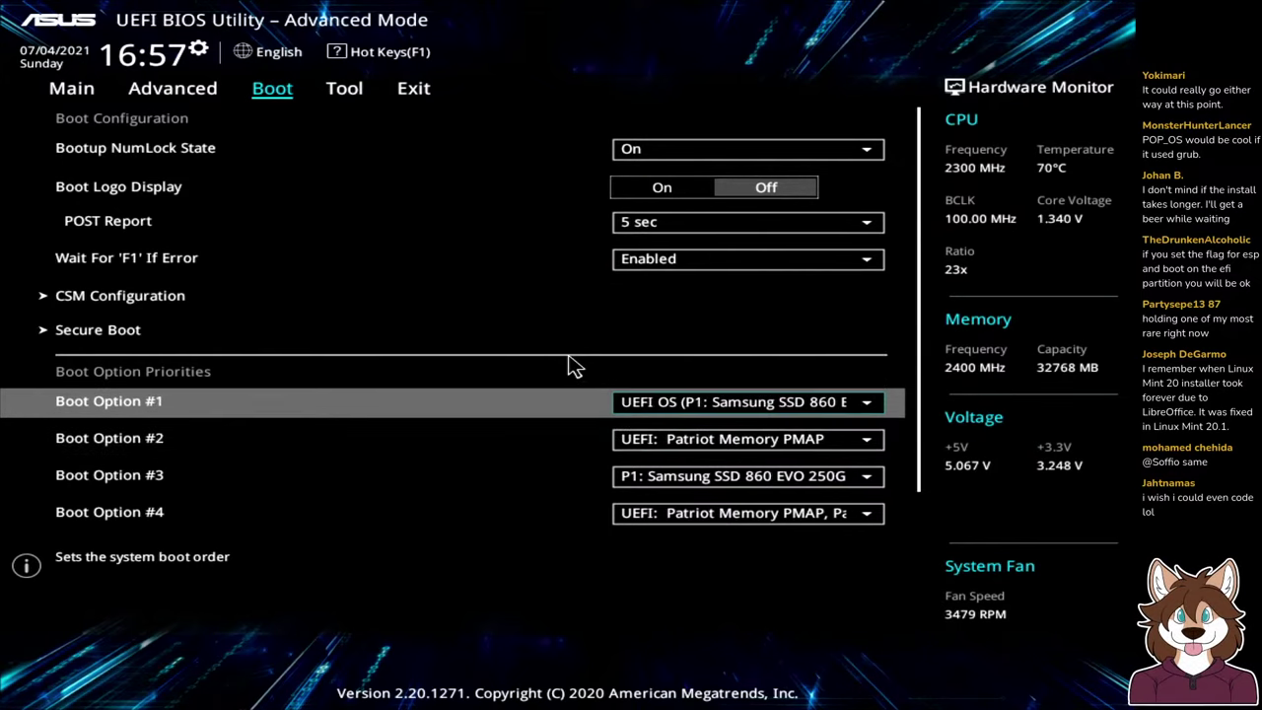
key("Down")
key("Return")
key("Down")
key("Return")
Look through the Boot Option #3 devices and assign it the UEFI OS Samsung entry.
key("Down")
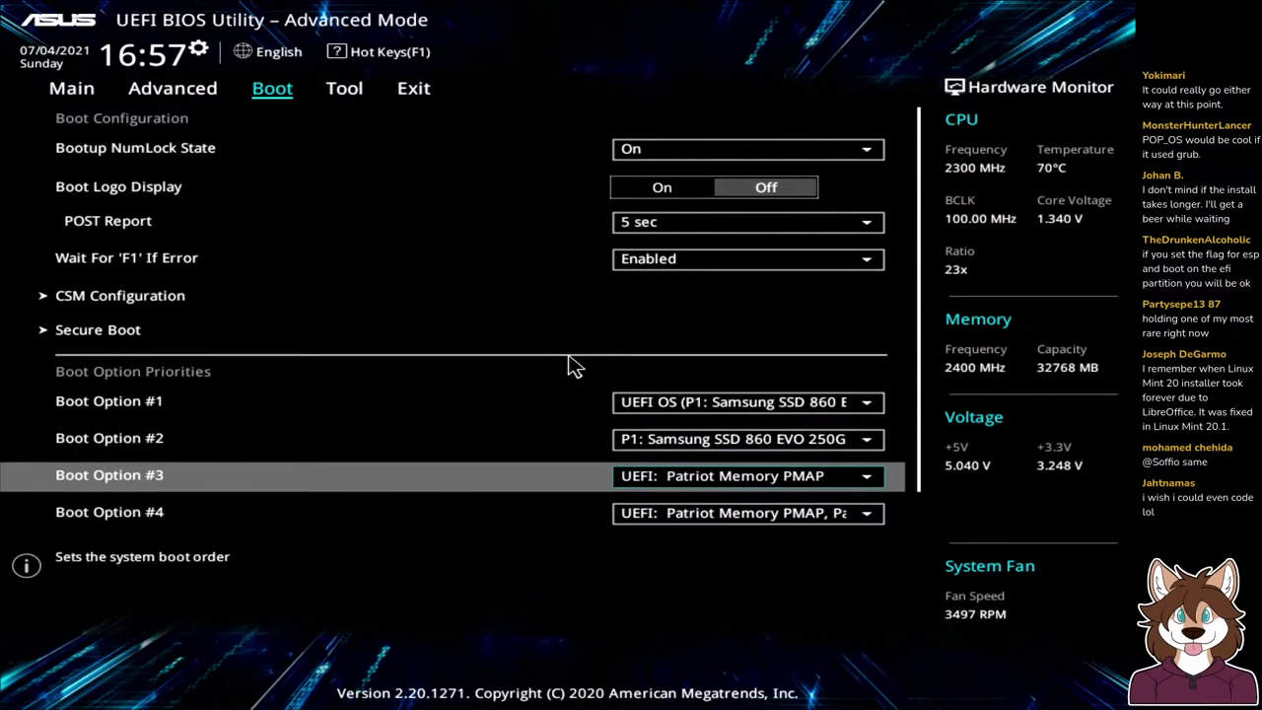
key("Return")
key("Down")
key("Down")
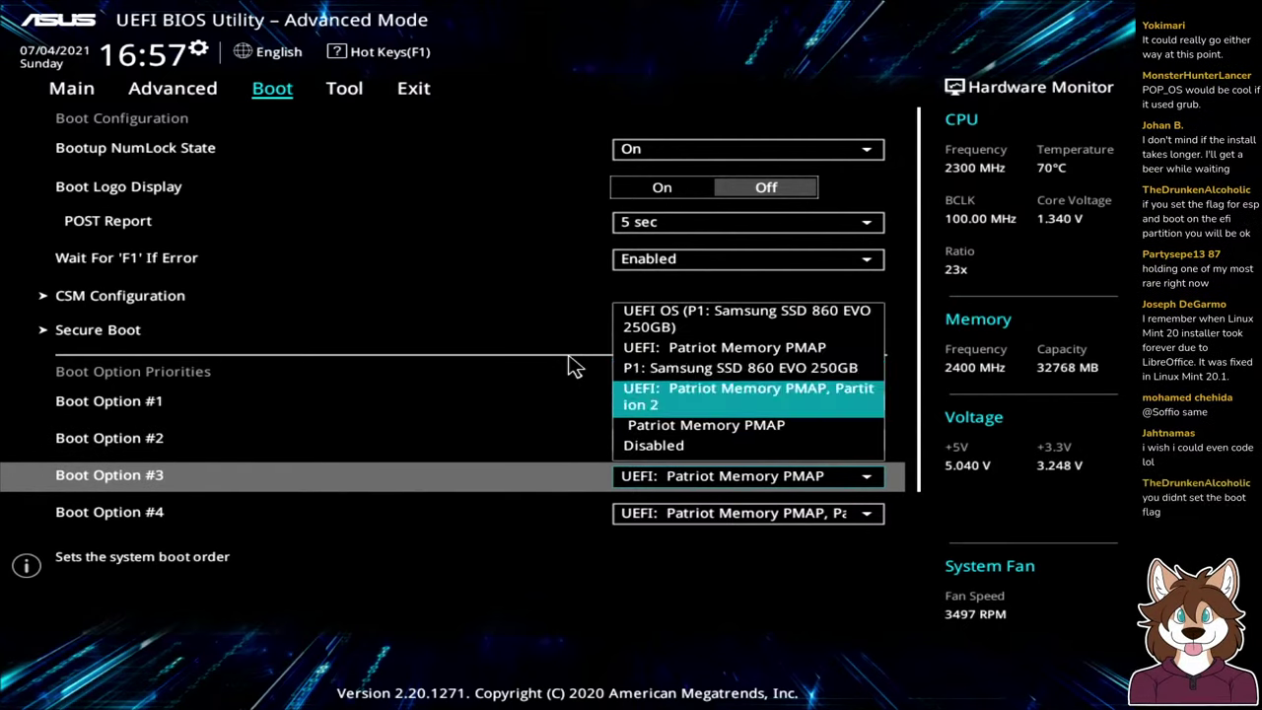
key("Down")
key("Up")
key("Up")
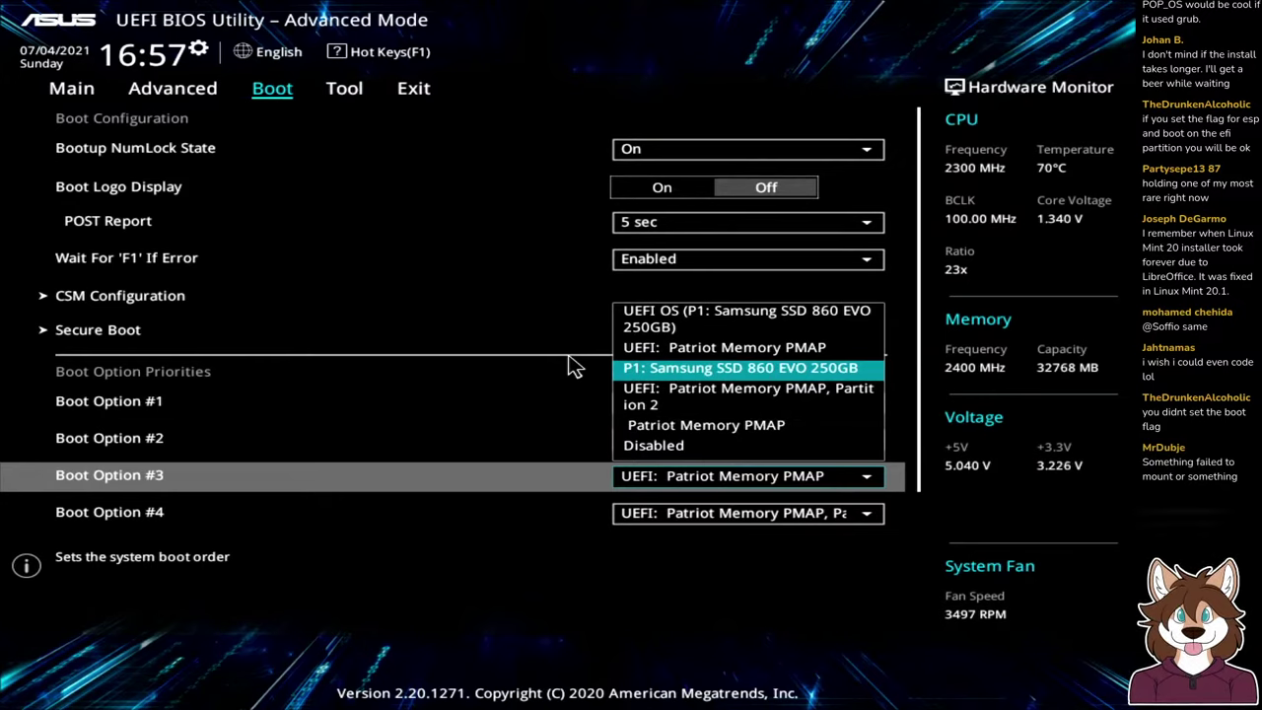
key("Escape")
key("Up")
key("Up")
key("Down")
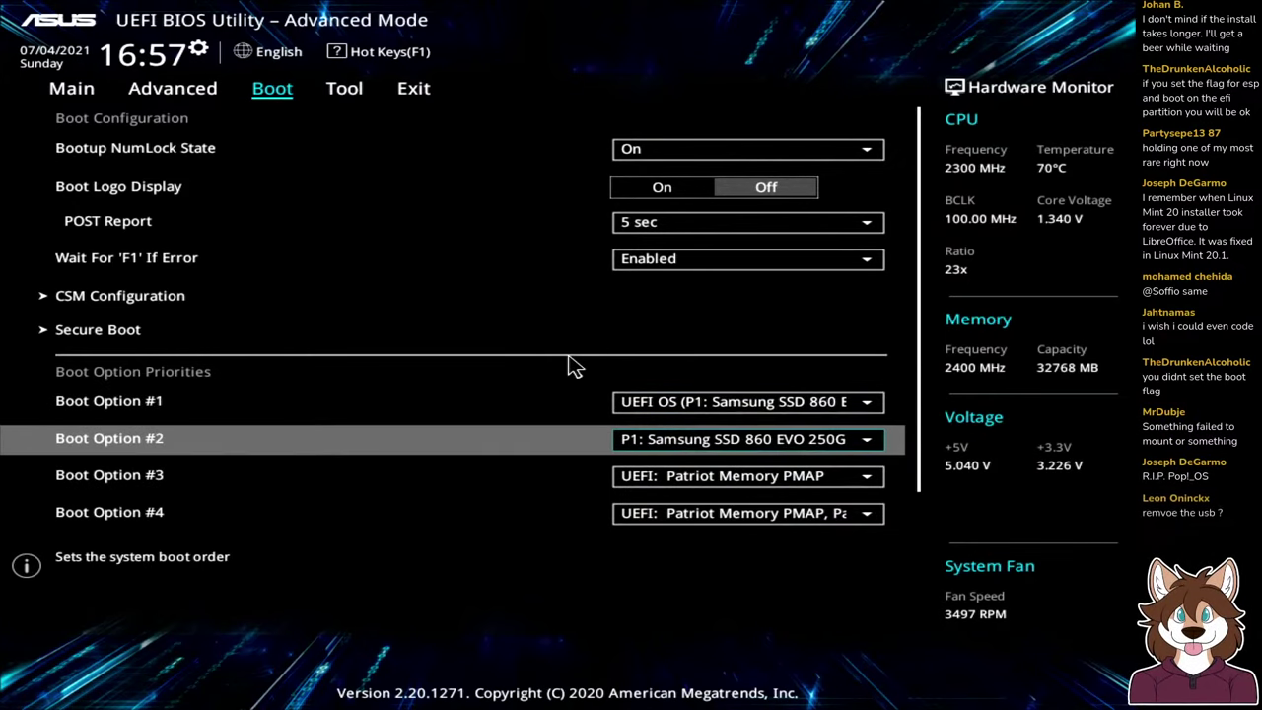
key("Down")
key("Return")
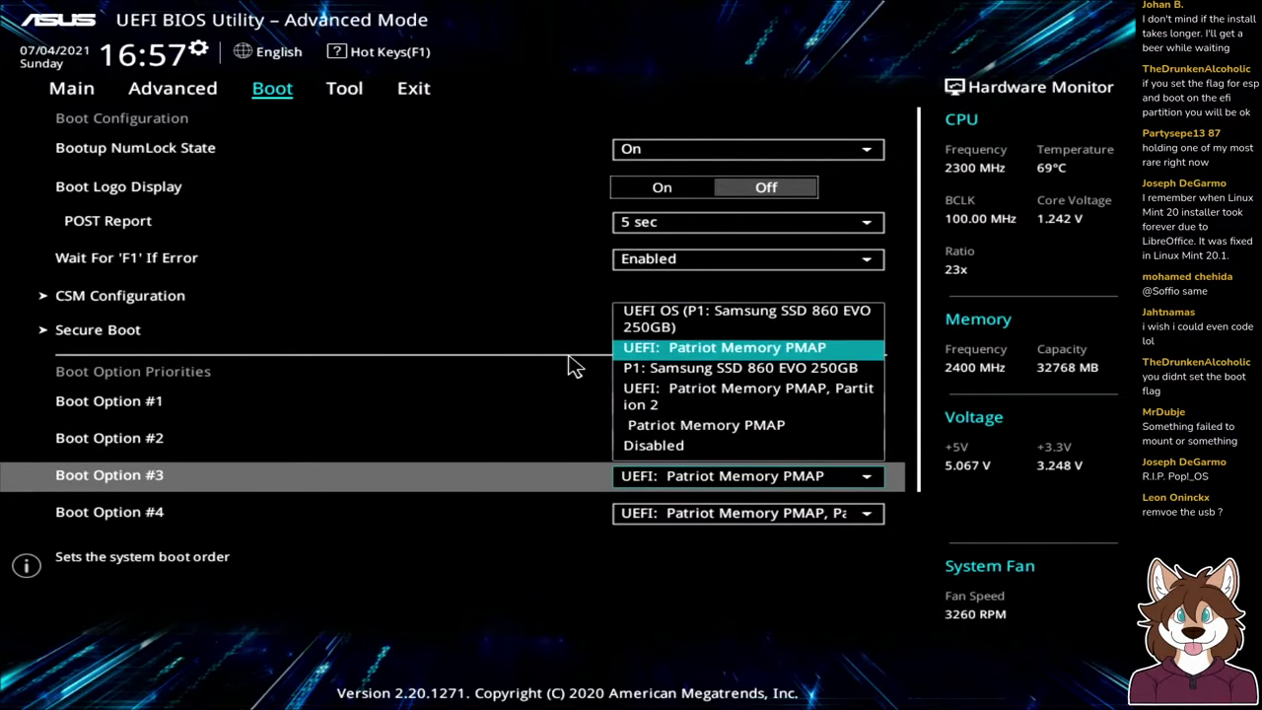
key("Up")
key("Return")
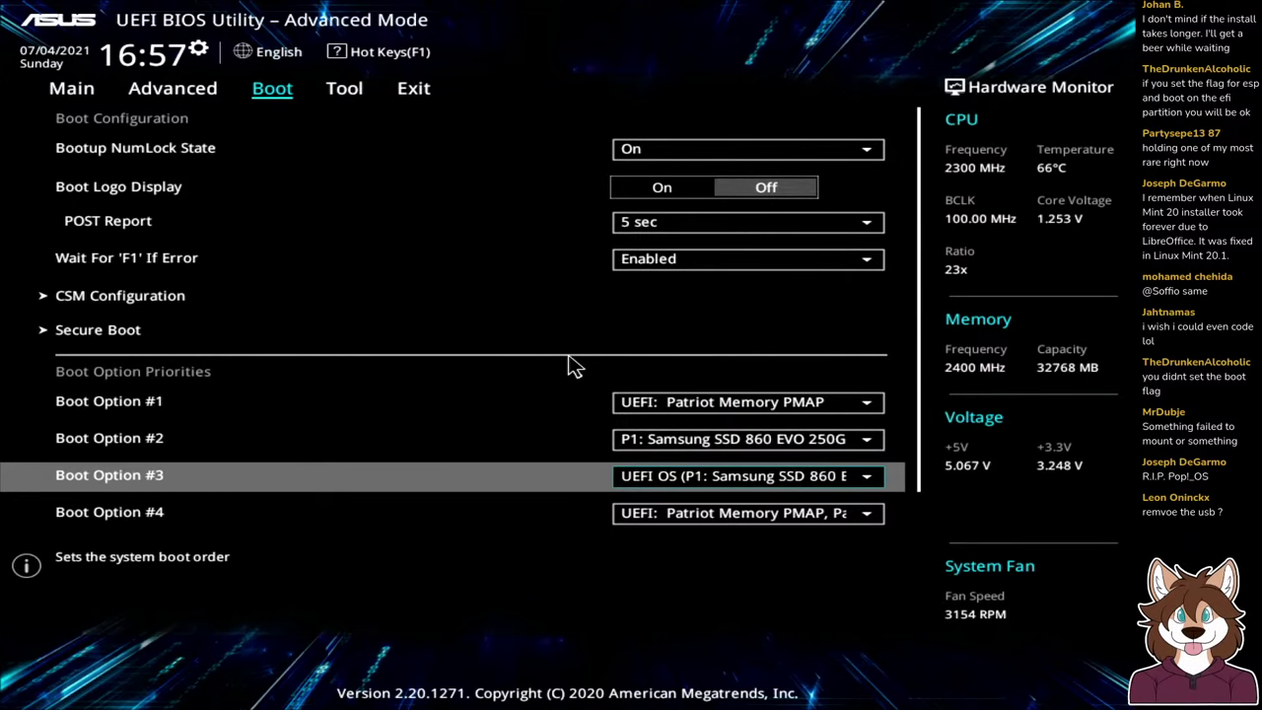
Change Boot Option #3 to the UEFI Patriot Memory PMAP drive.
key("Down")
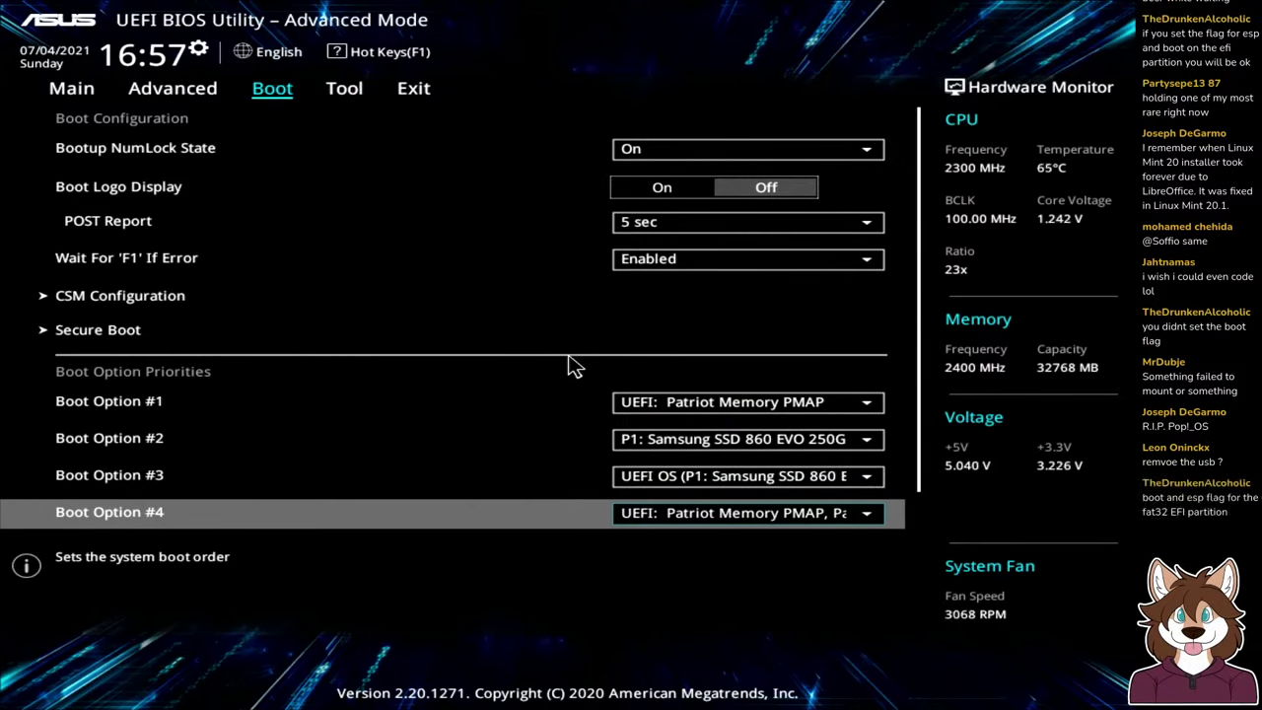
key("Up")
key("Return")
key("Down")
key("Return")
Review the boot order, then save changes and restart.
key("Up")
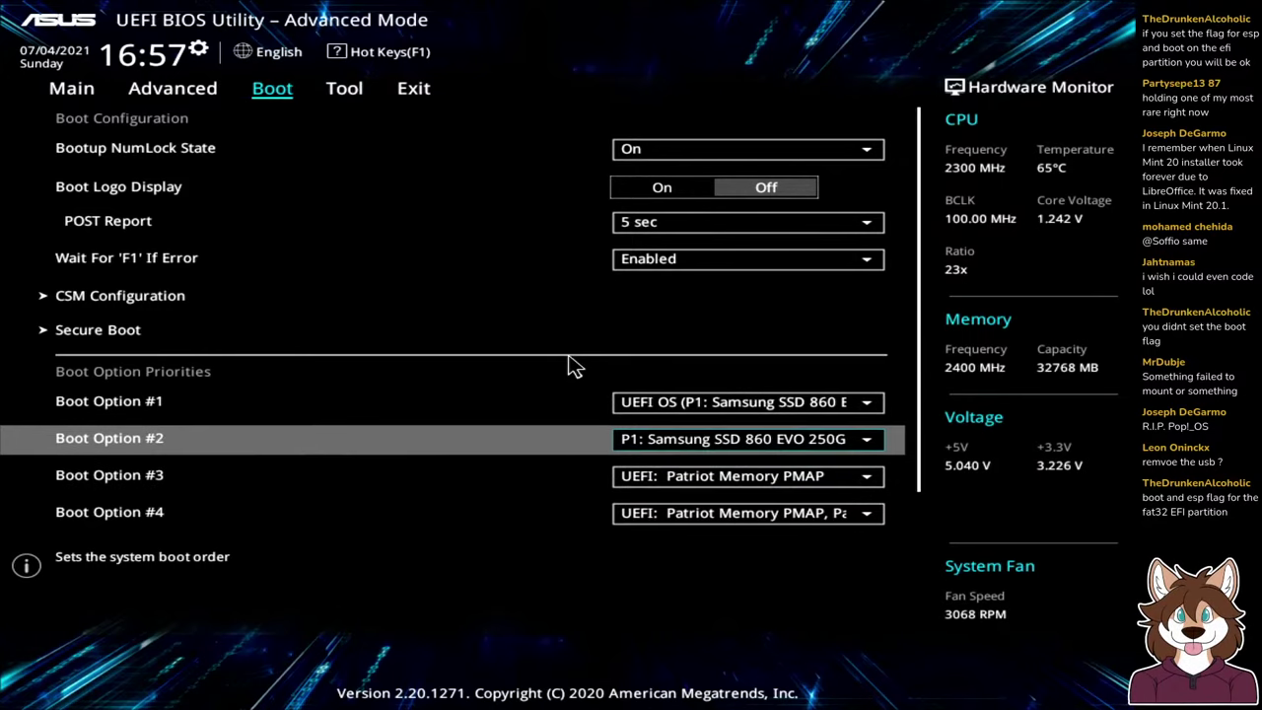
key("Up")
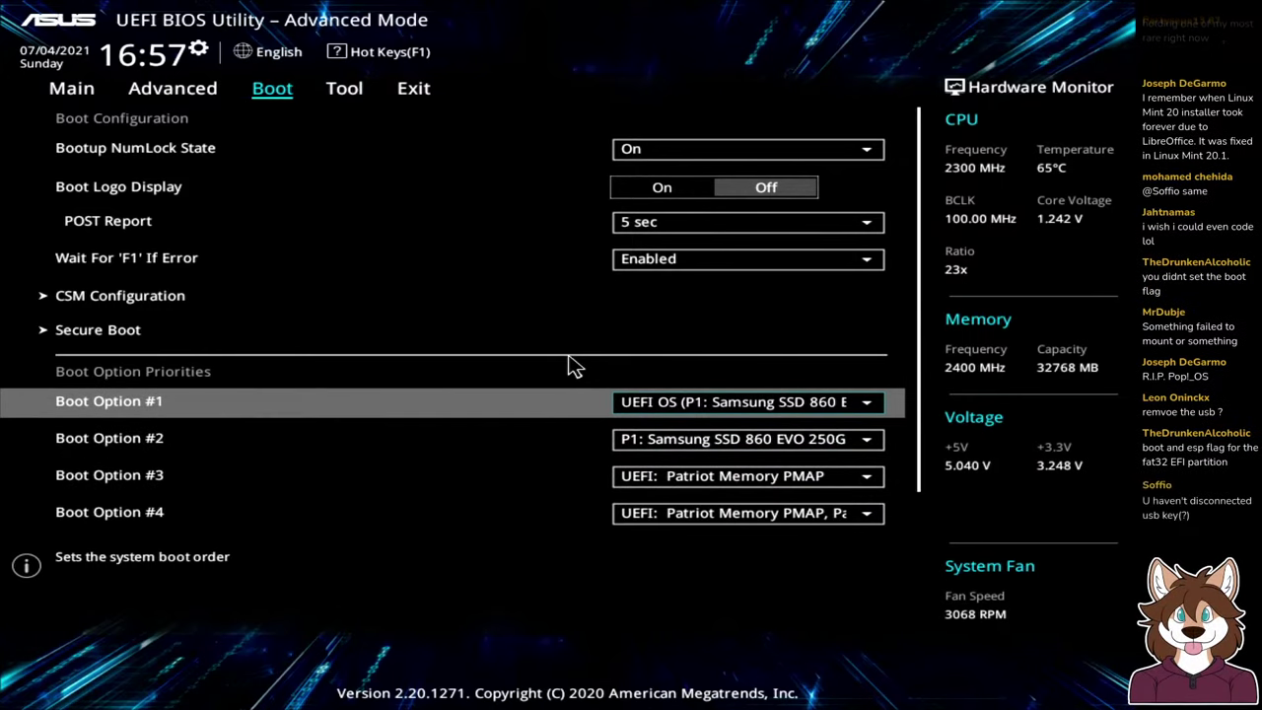
key("Down")
key("Down")
key("Up")
key("Up")
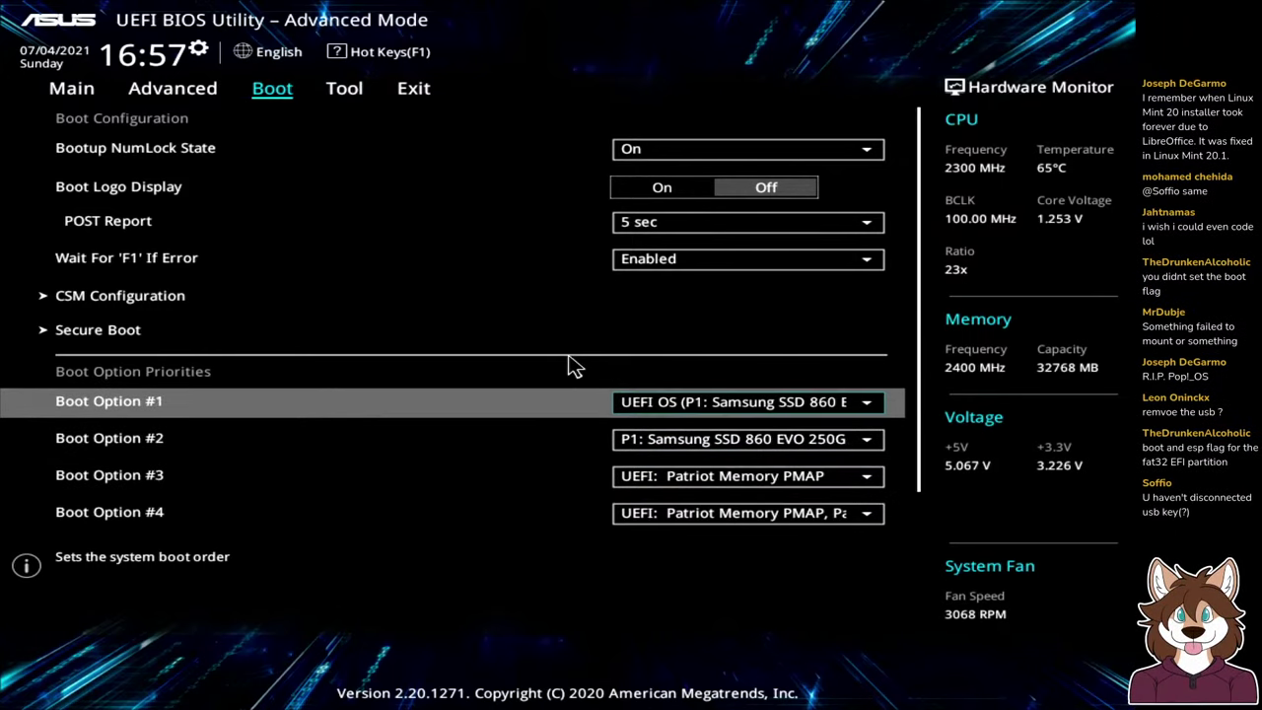
key("Right")
key("Right")
key("Return")
key("Return")
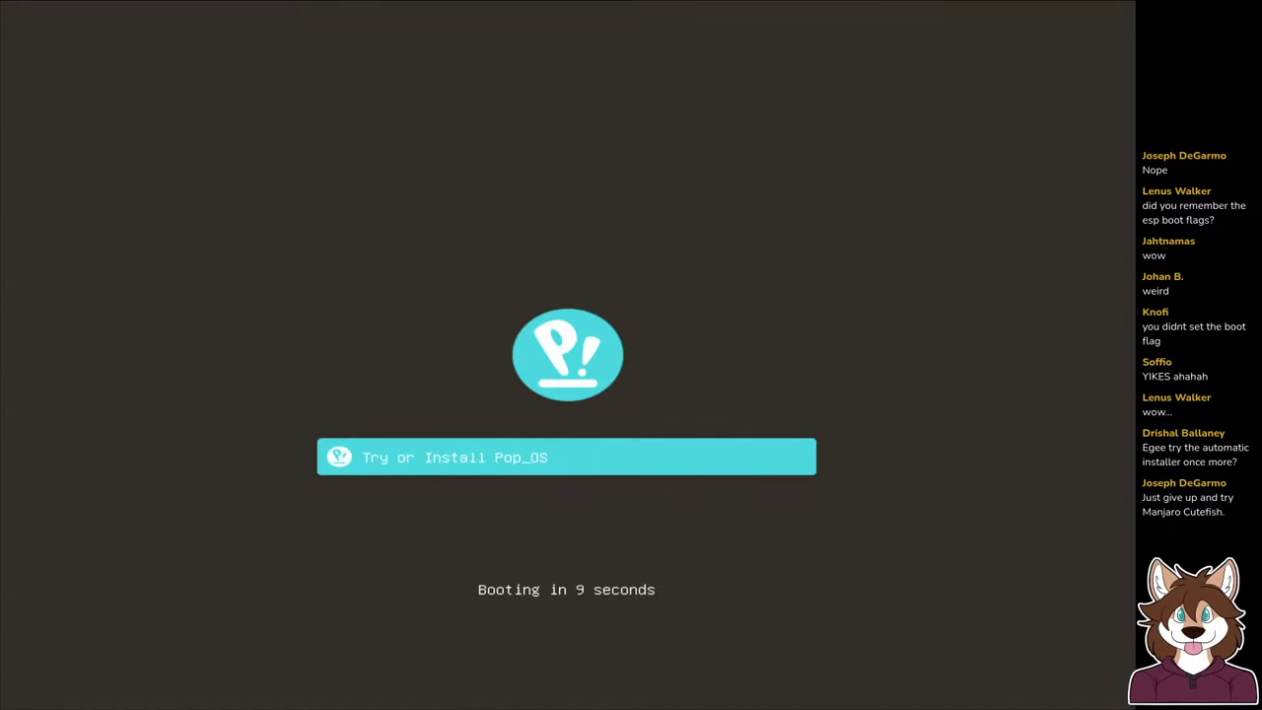
Boot the 'Try or Install Pop_OS' entry from the Pop!_OS boot menu.
key("Return")
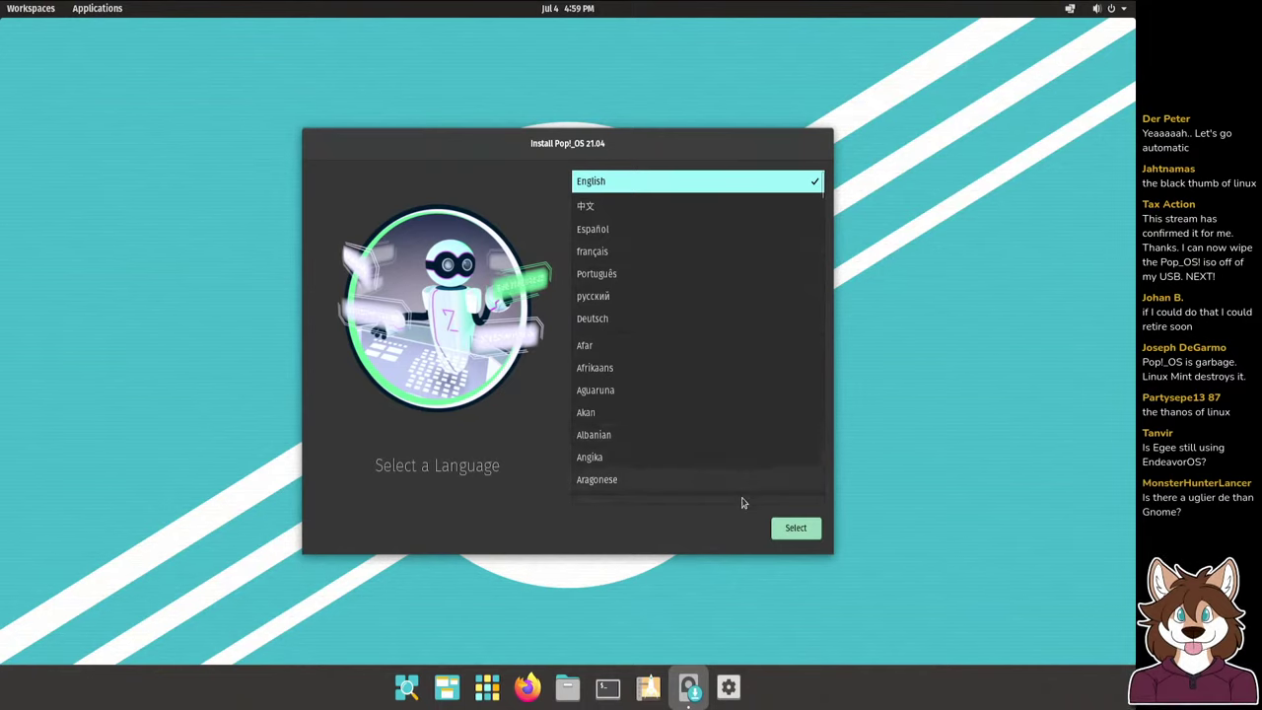
Choose English, the United States region and the default English (US) keyboard layout.
left_click(806, 533)
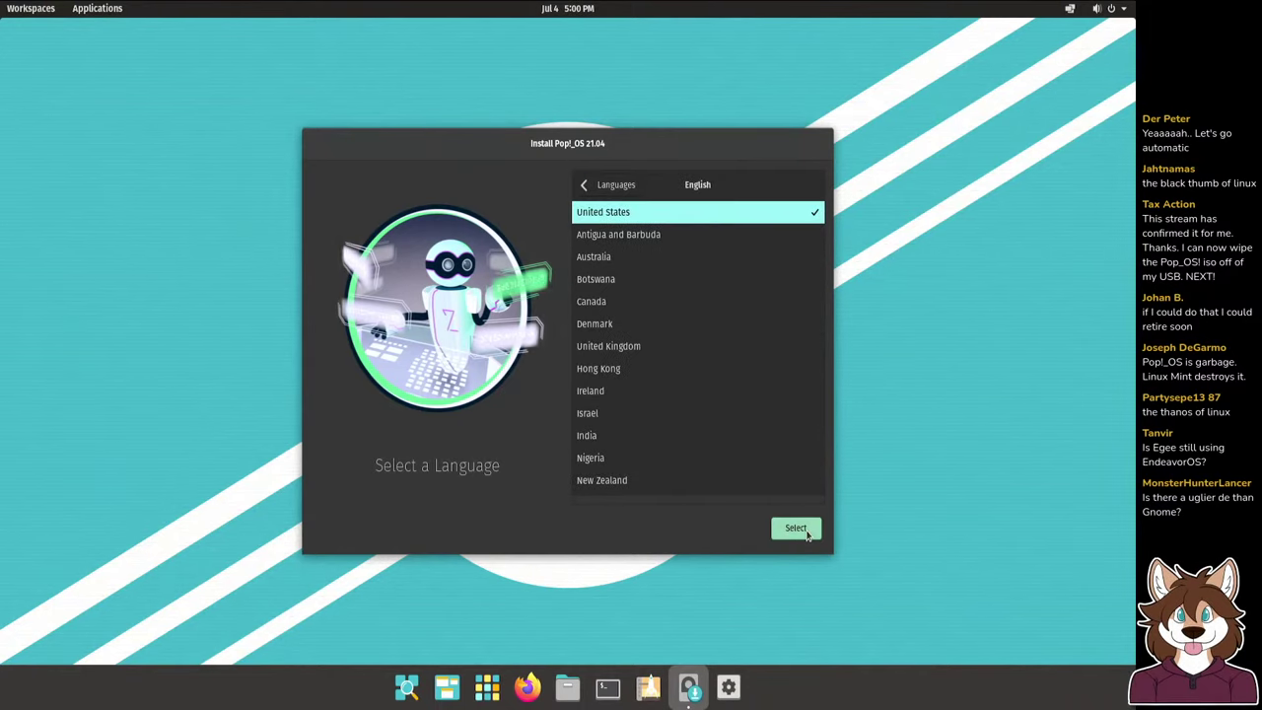
left_click(807, 532)
left_click(806, 533)
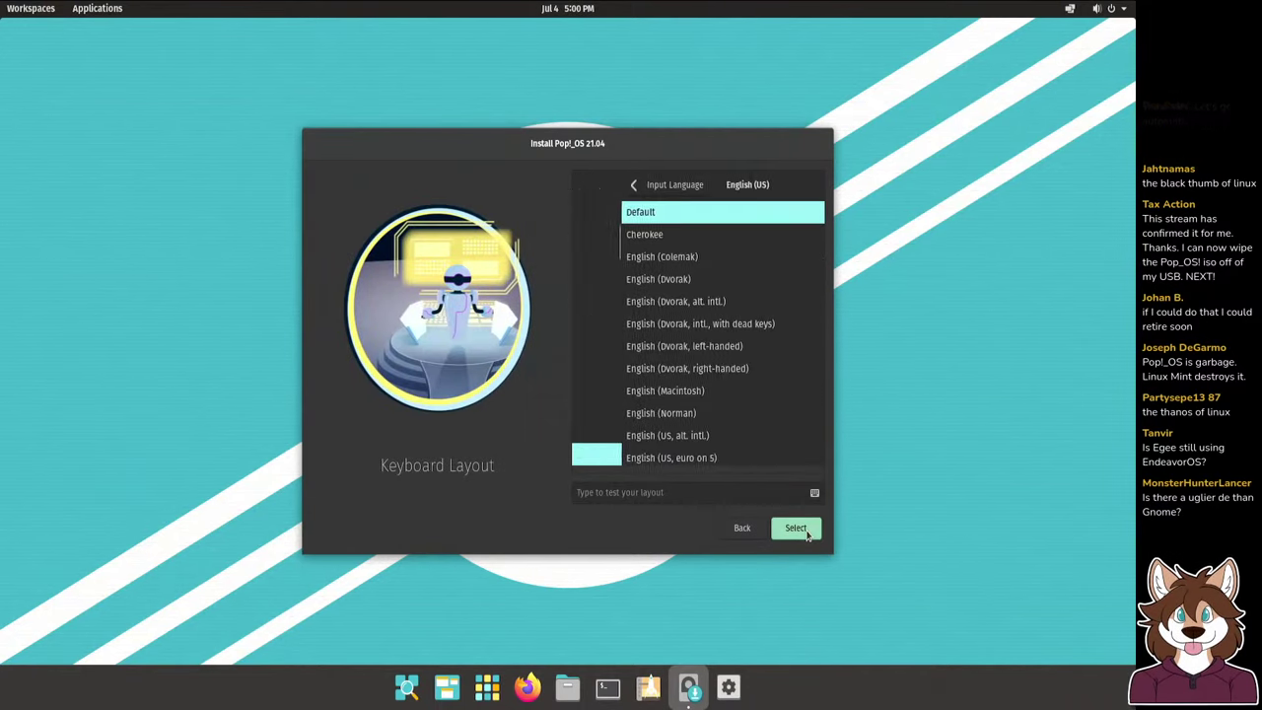
left_click(807, 533)
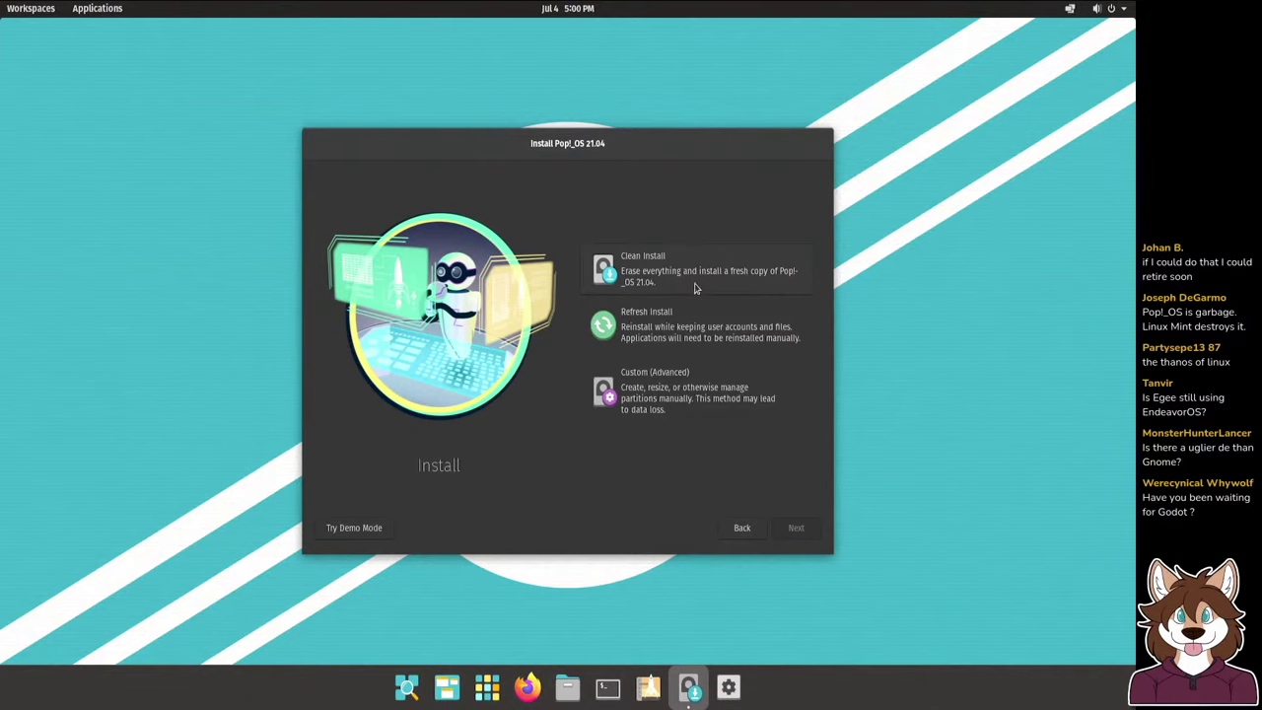
Start a clean install that erases the ATA Samsung SSD 860.
left_click(699, 284)
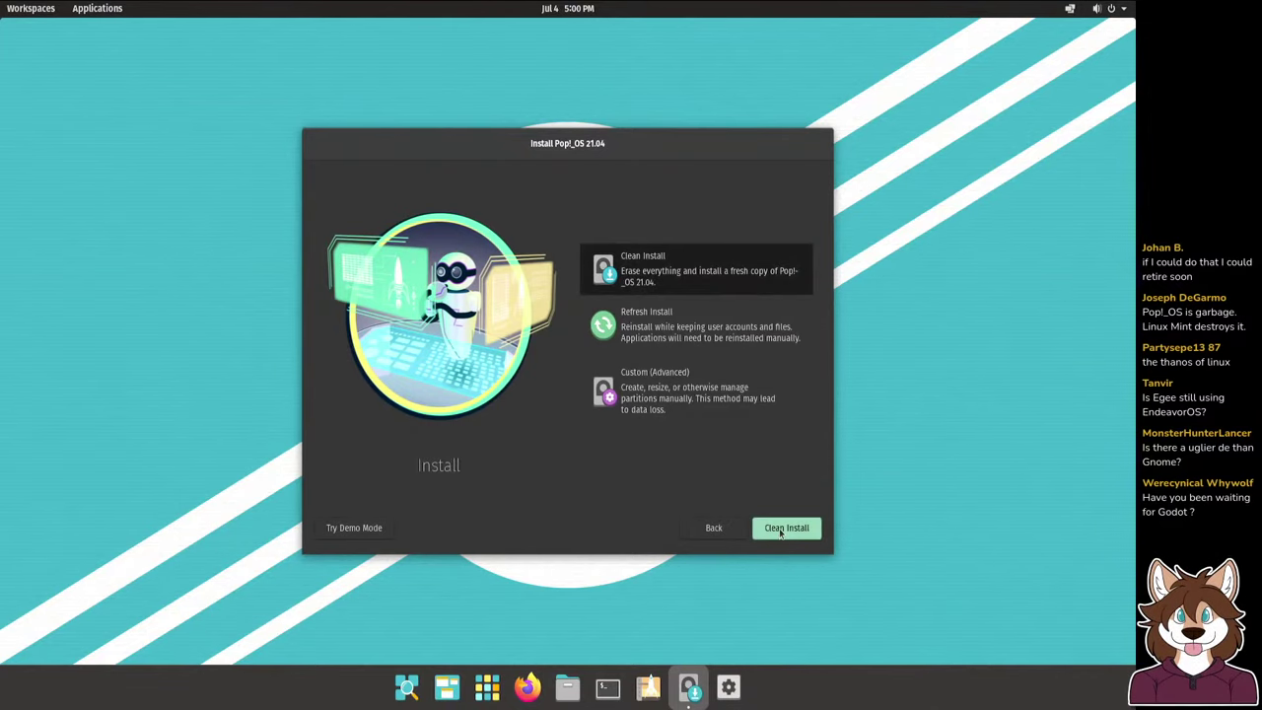
left_click(784, 529)
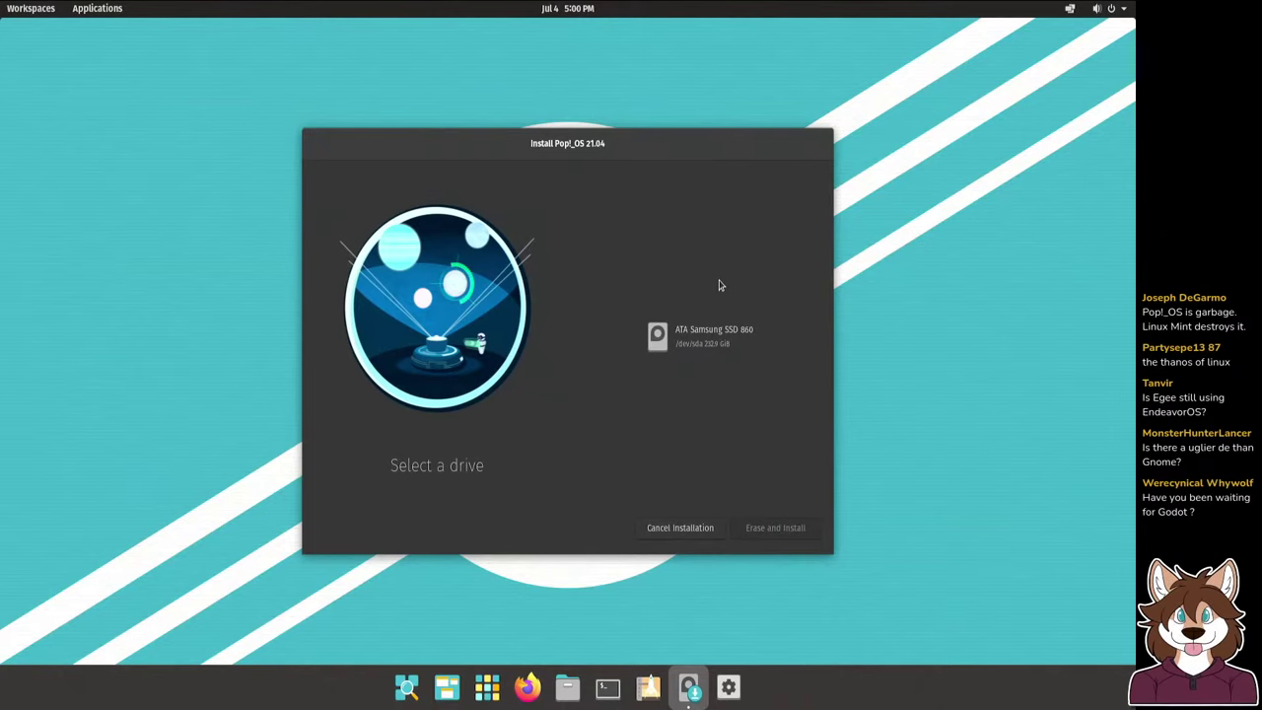
left_click(710, 336)
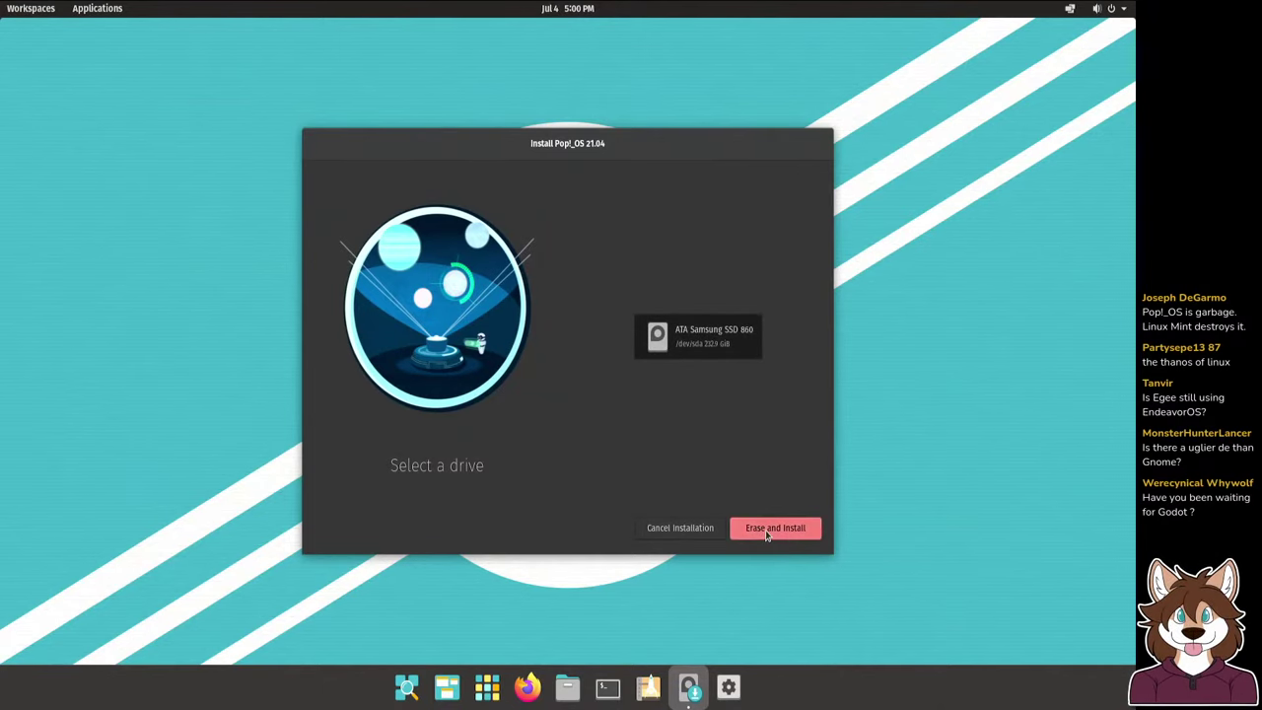
left_click(767, 531)
Pick the astronaut avatar and enter the user's full name and user name.
left_click(690, 278)
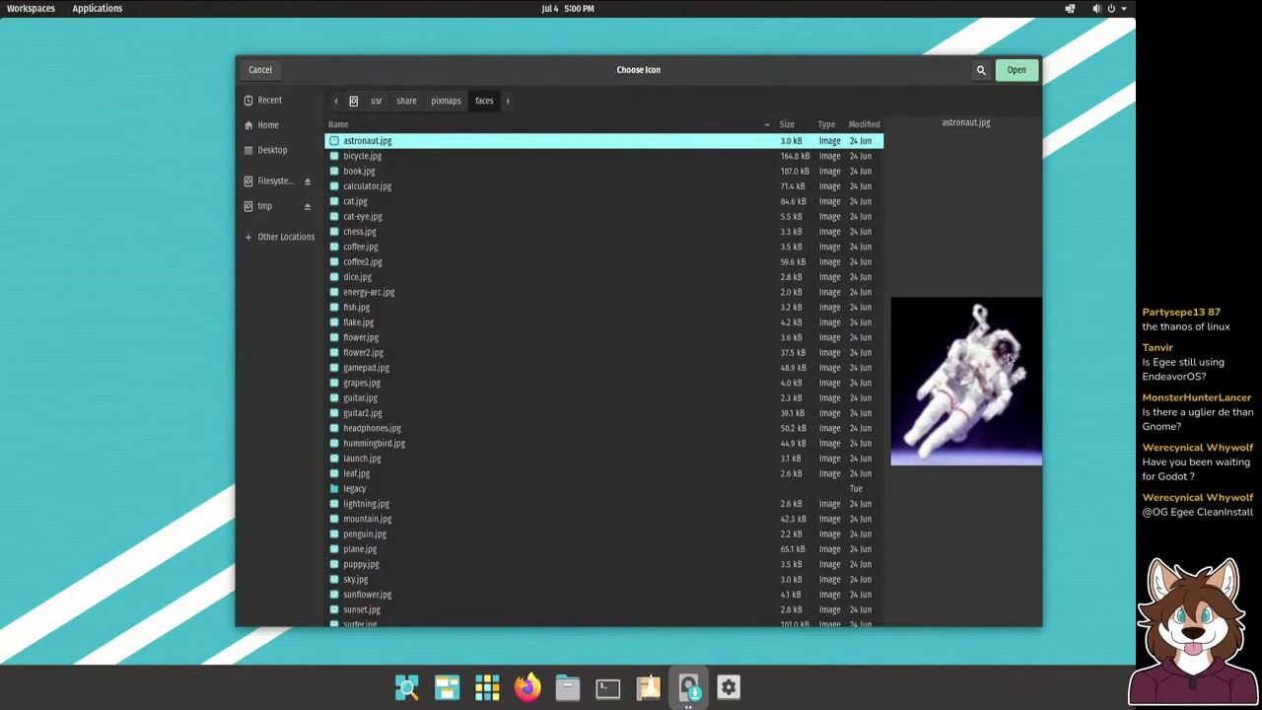
left_click(1016, 69)
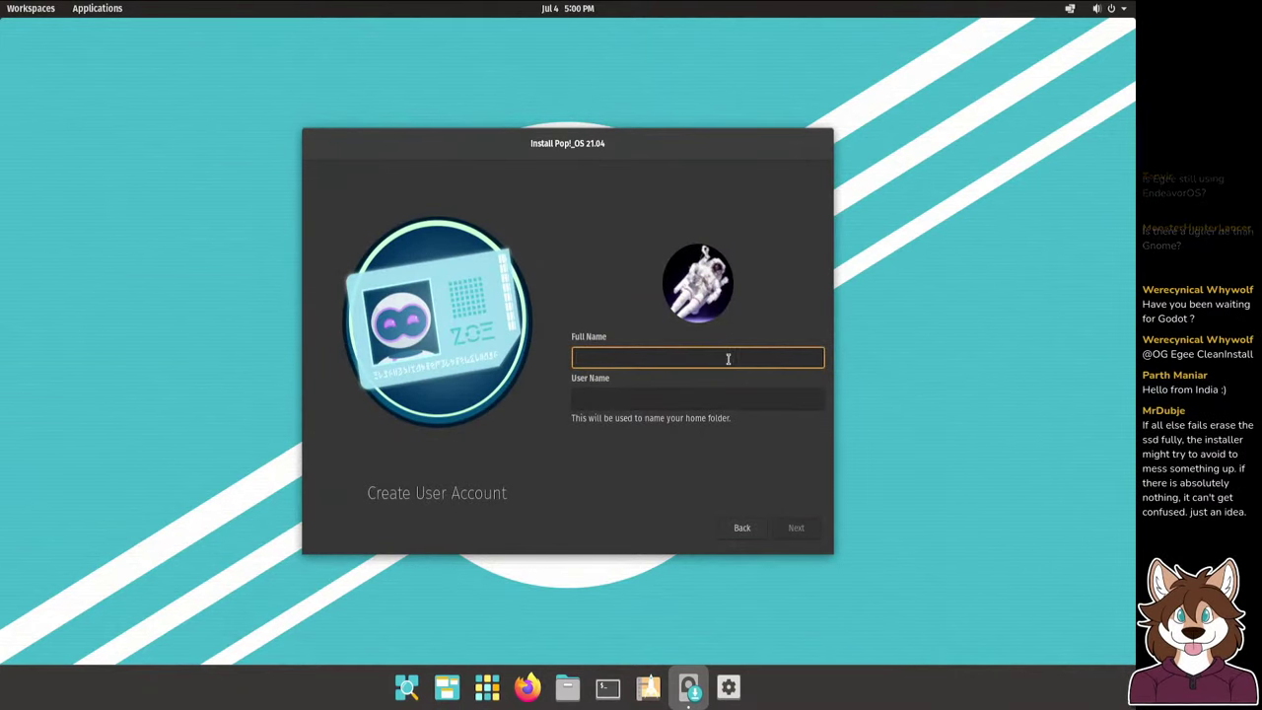
type("egee")
key("Tab")
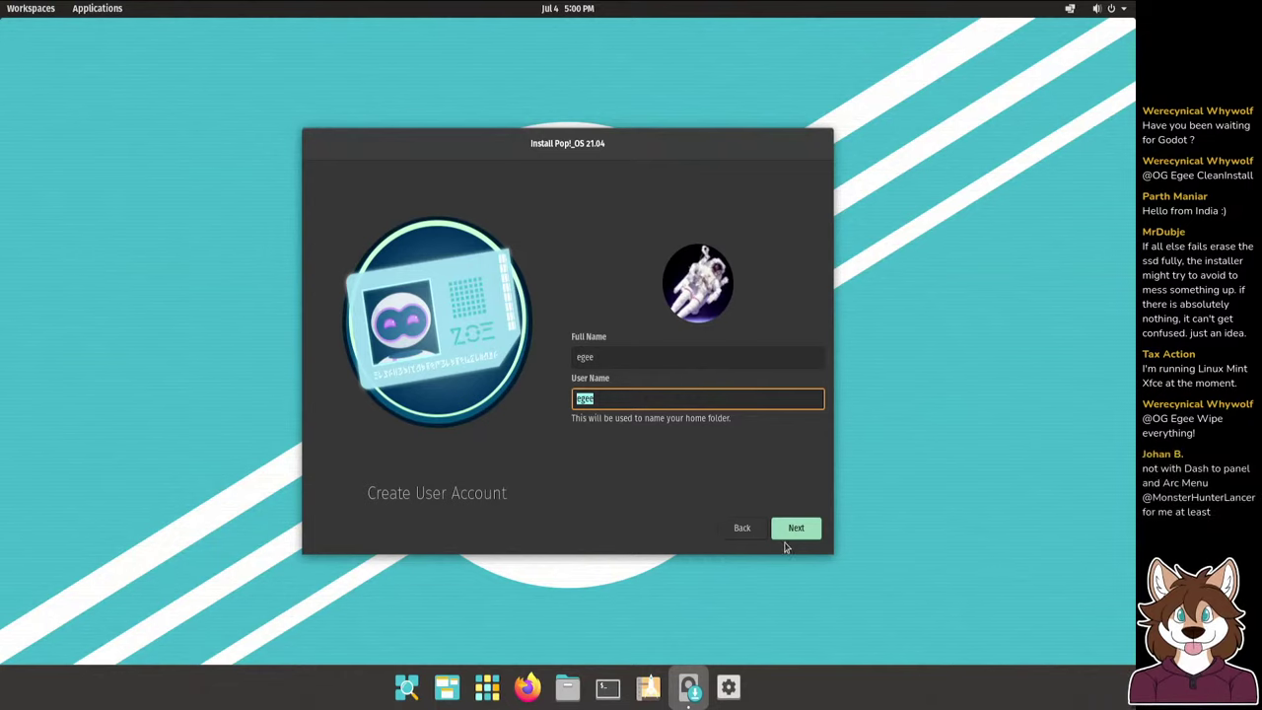
left_click(795, 529)
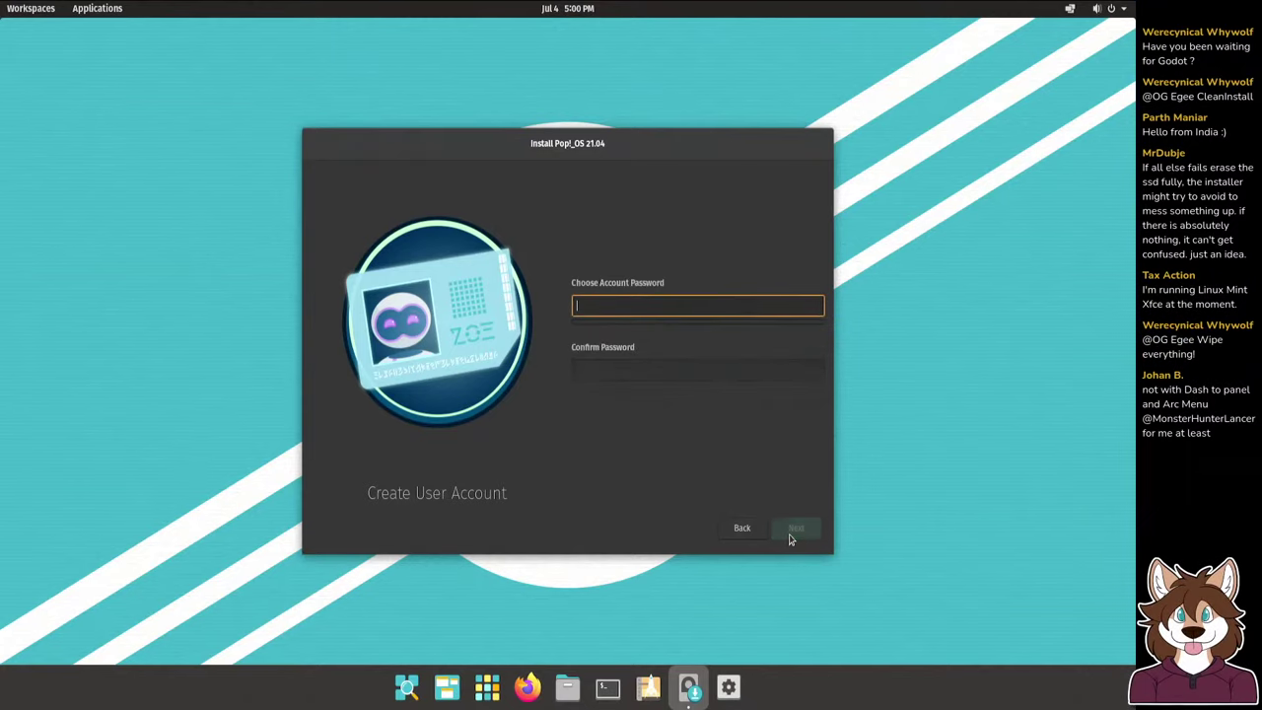
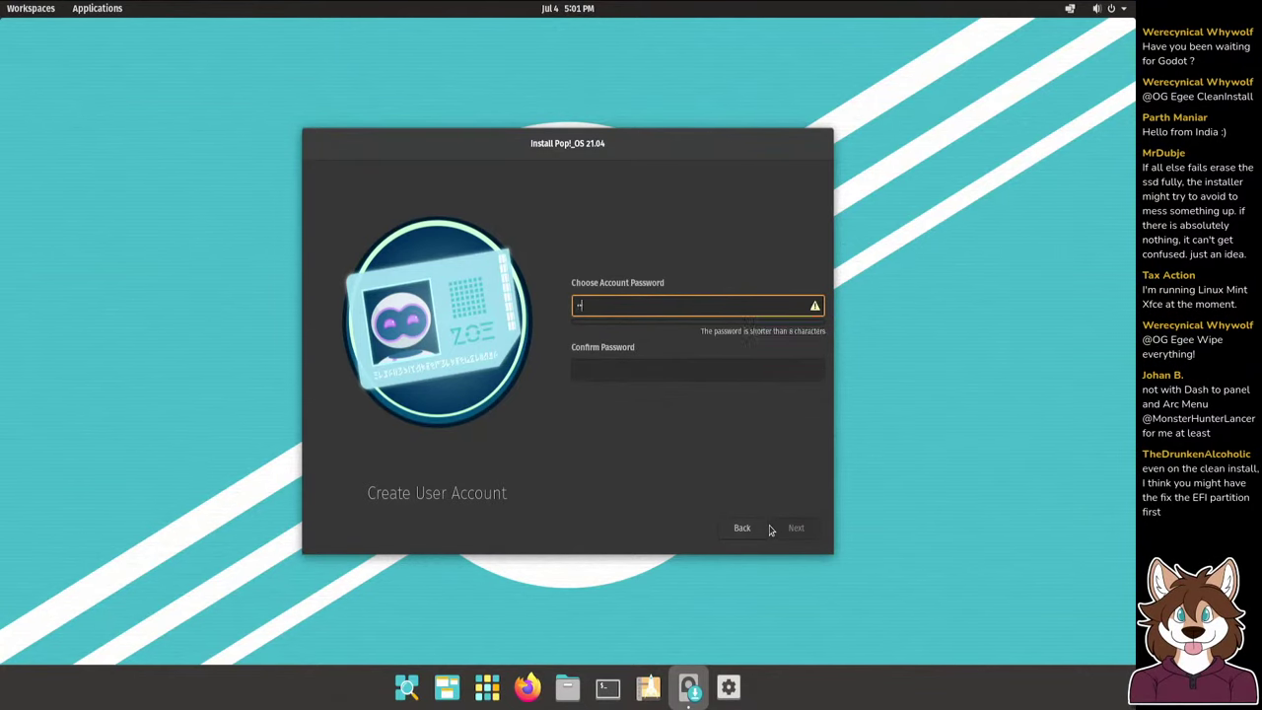
Enter and confirm the account password to reach drive encryption.
key("Tab")
left_click(809, 531)
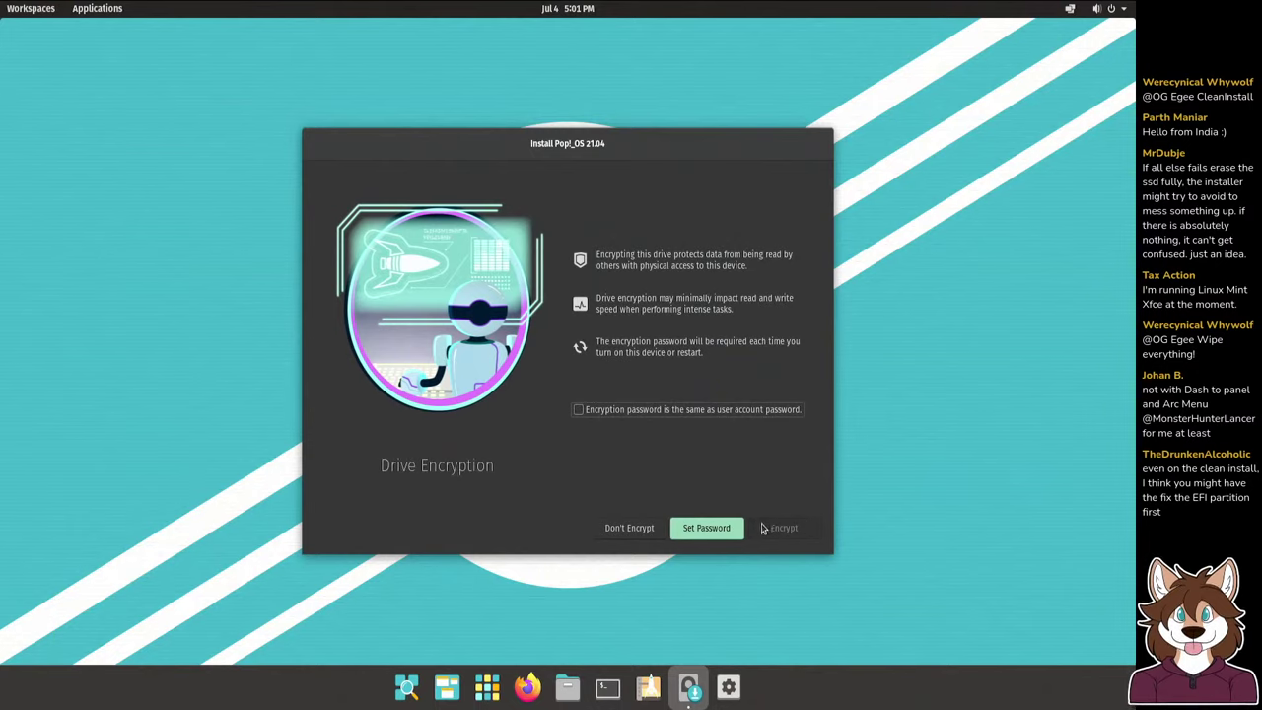
Toggle the same-password checkbox off and back on, then choose Don't Encrypt.
left_click(761, 412)
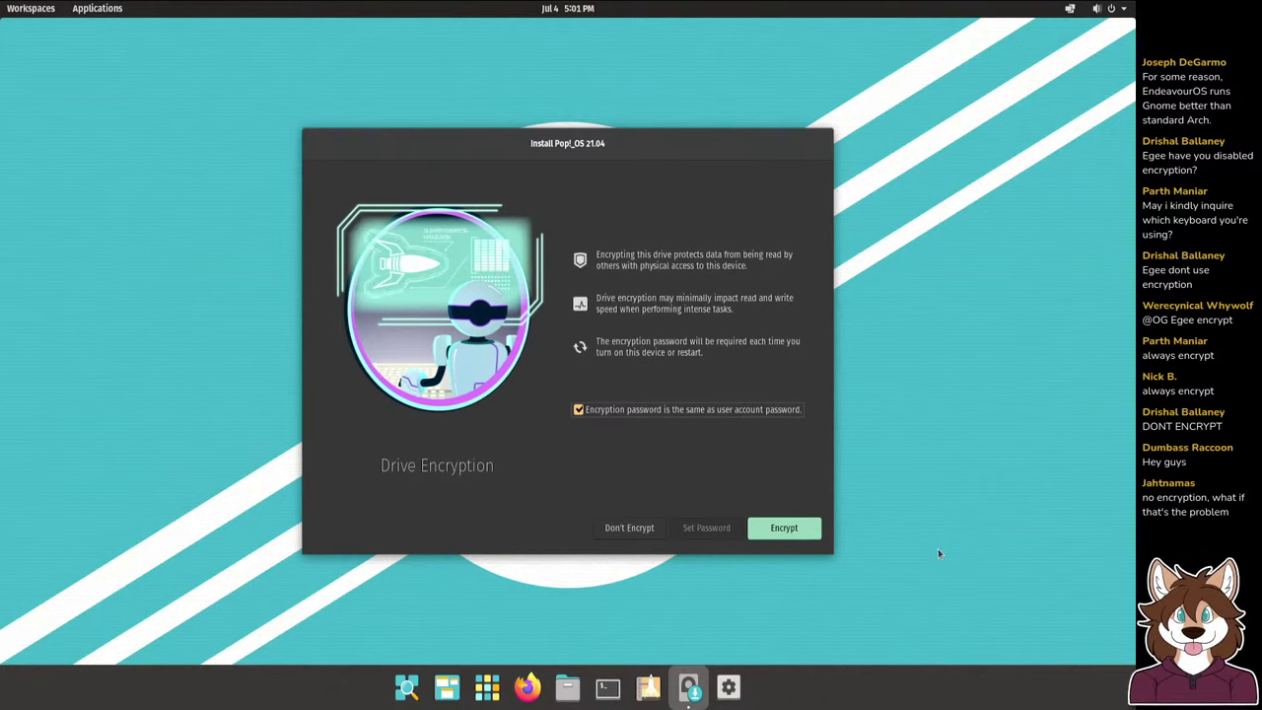
left_click(771, 412)
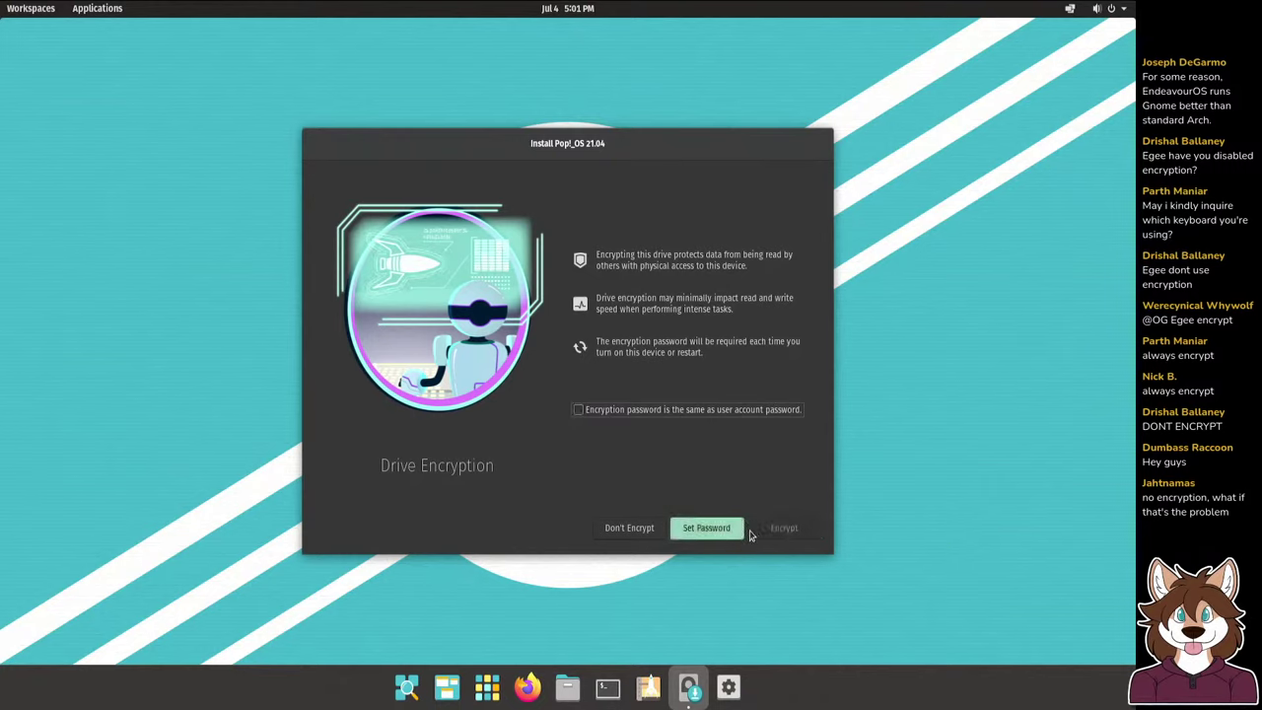
left_click(762, 410)
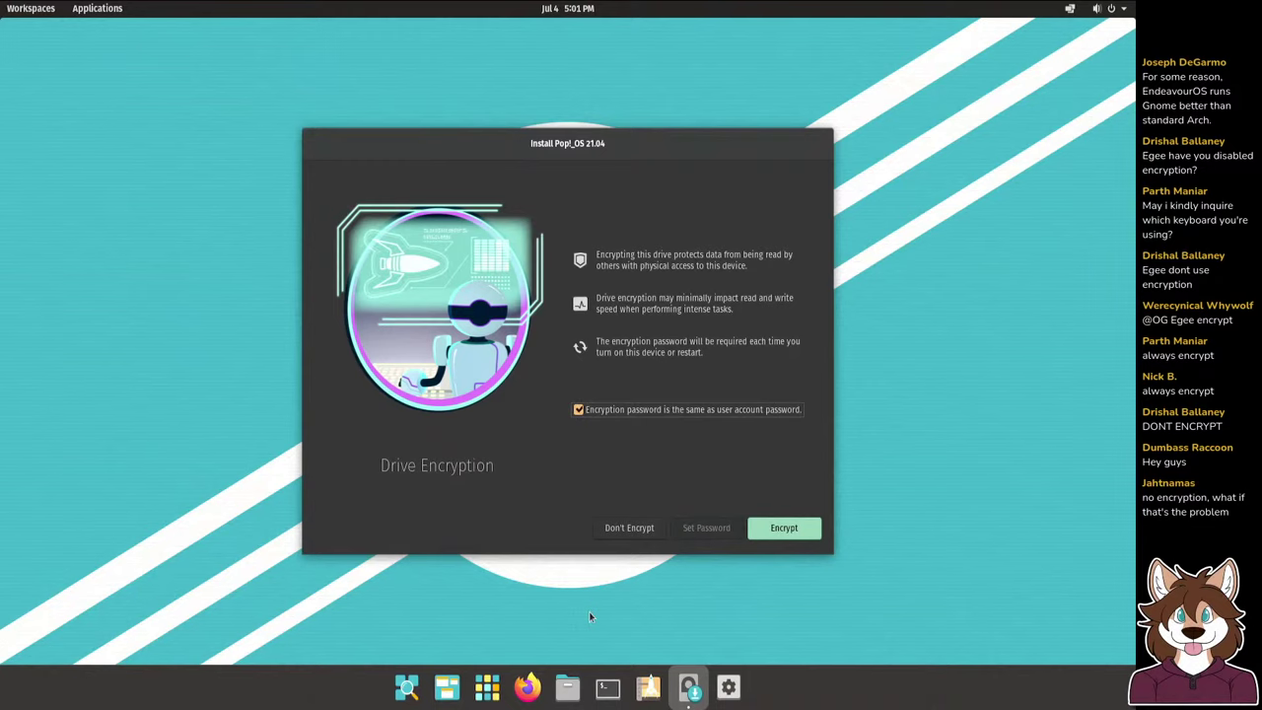
left_click(616, 533)
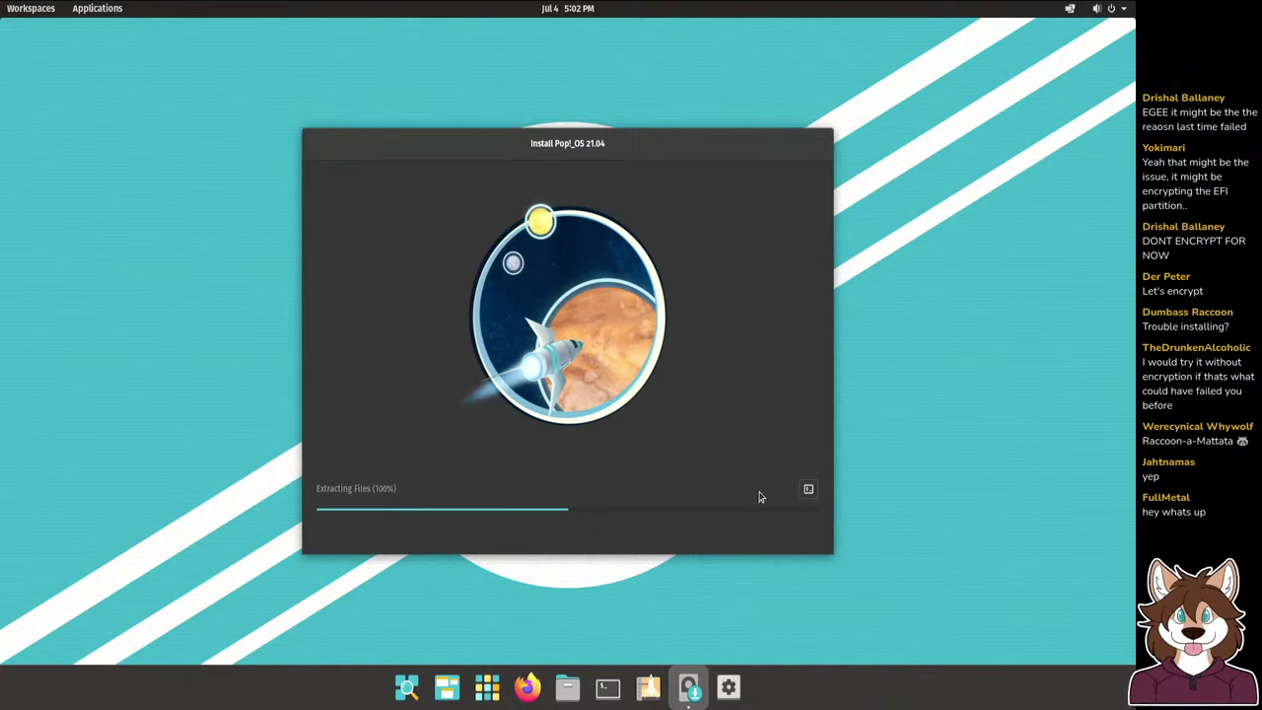
Show the installer's log output while the installation runs to completion.
left_click(809, 490)
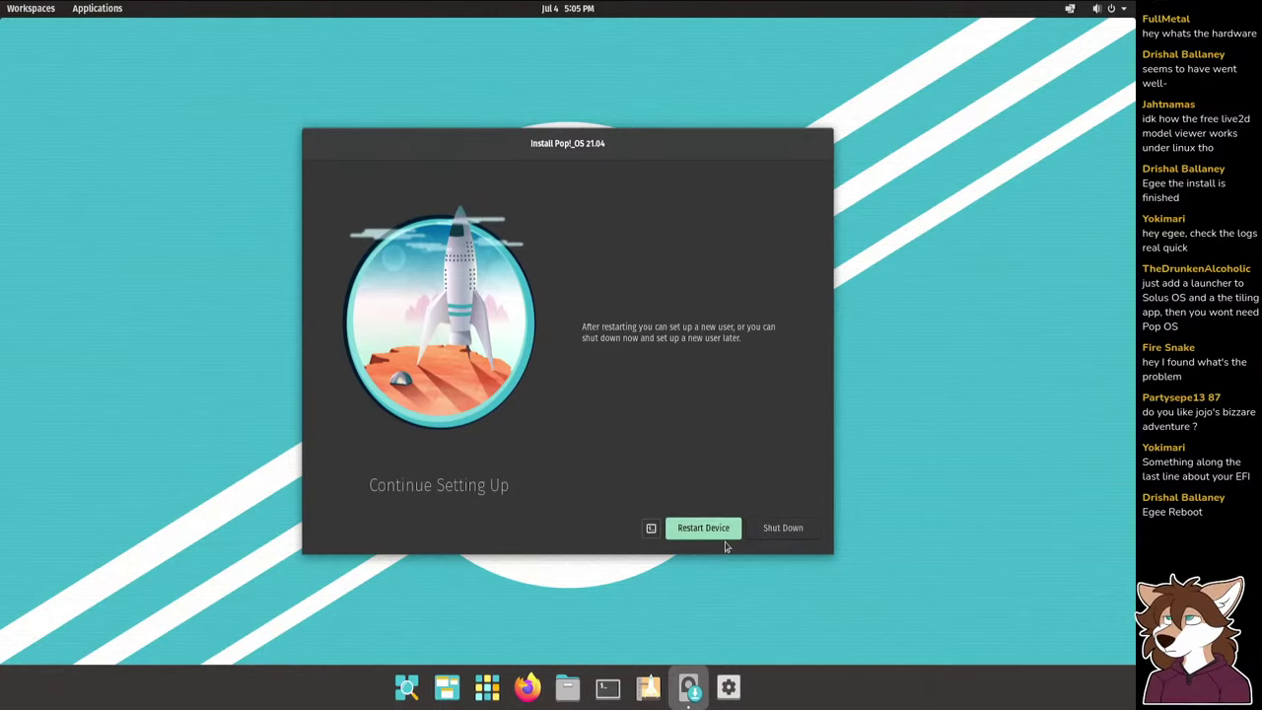
Choose Restart Device on the Continue Setting Up page.
left_click(705, 531)
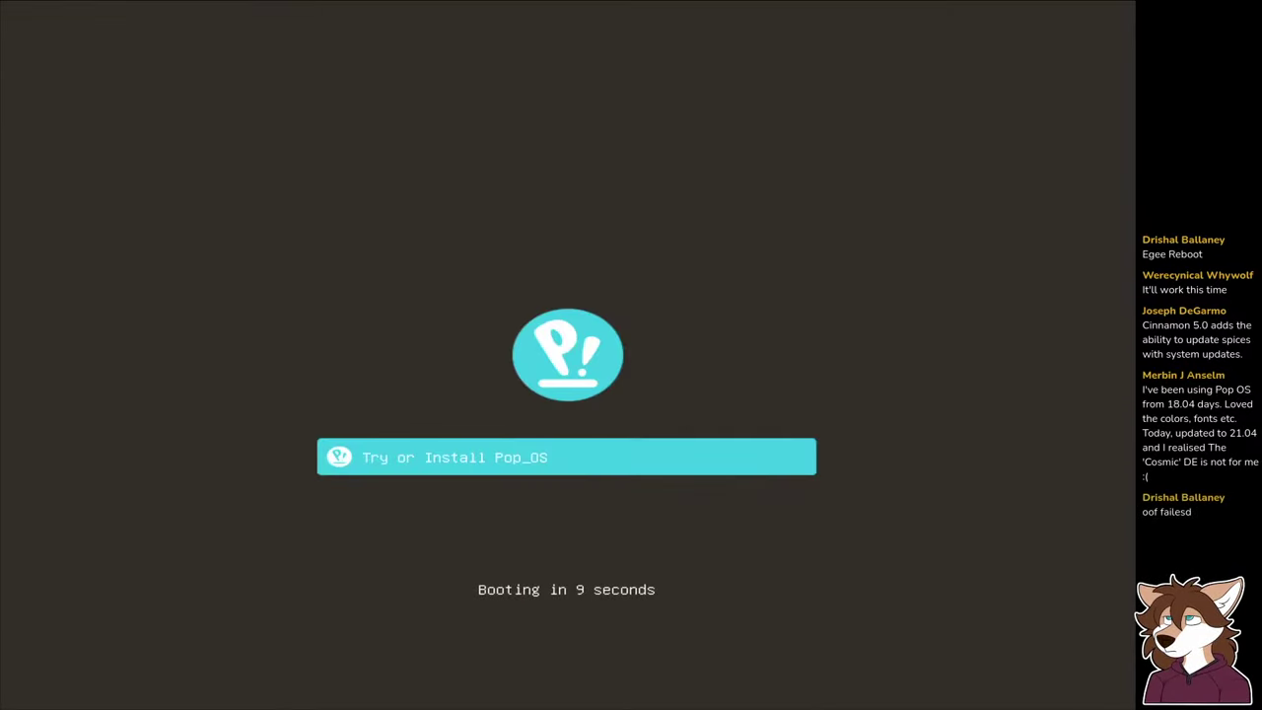
Boot 'Try or Install Pop_OS' immediately instead of waiting for the countdown.
key("Return")
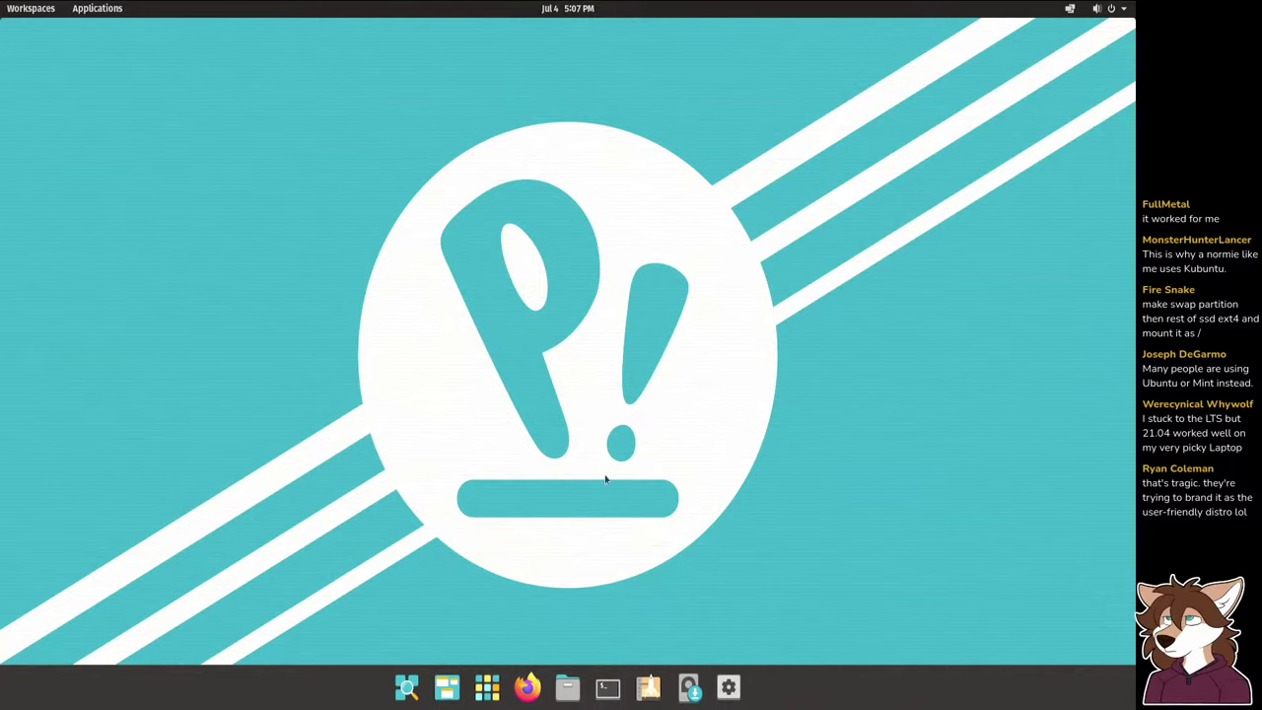
Open a terminal, accept English, United States and English (US) layout, then choose Try Demo Mode.
left_click(608, 686)
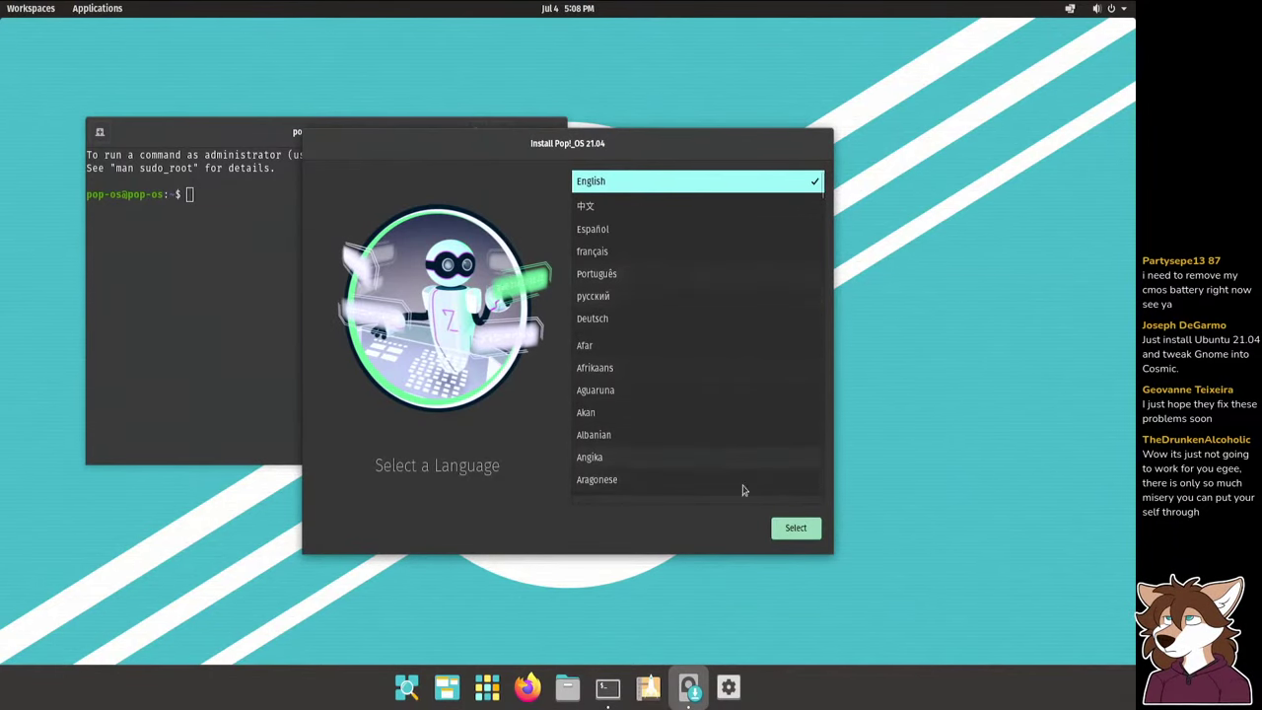
left_click(796, 528)
left_click(796, 528)
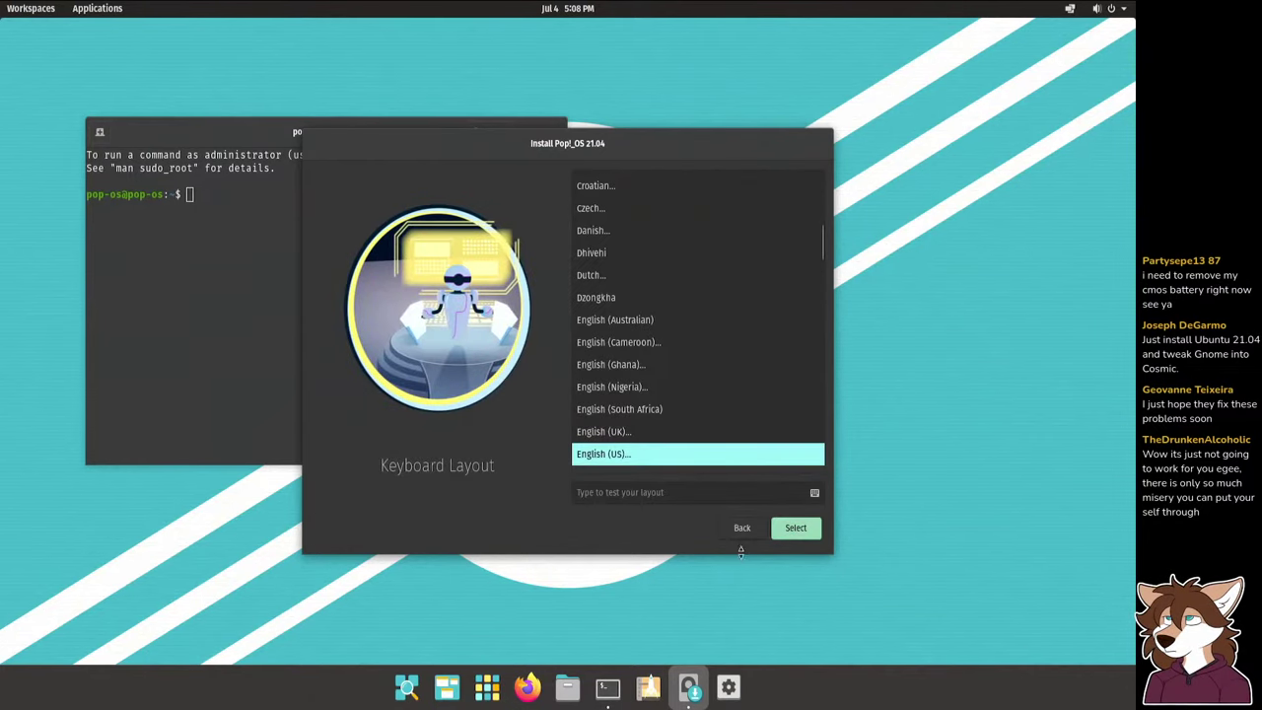
left_click(779, 537)
left_click(779, 538)
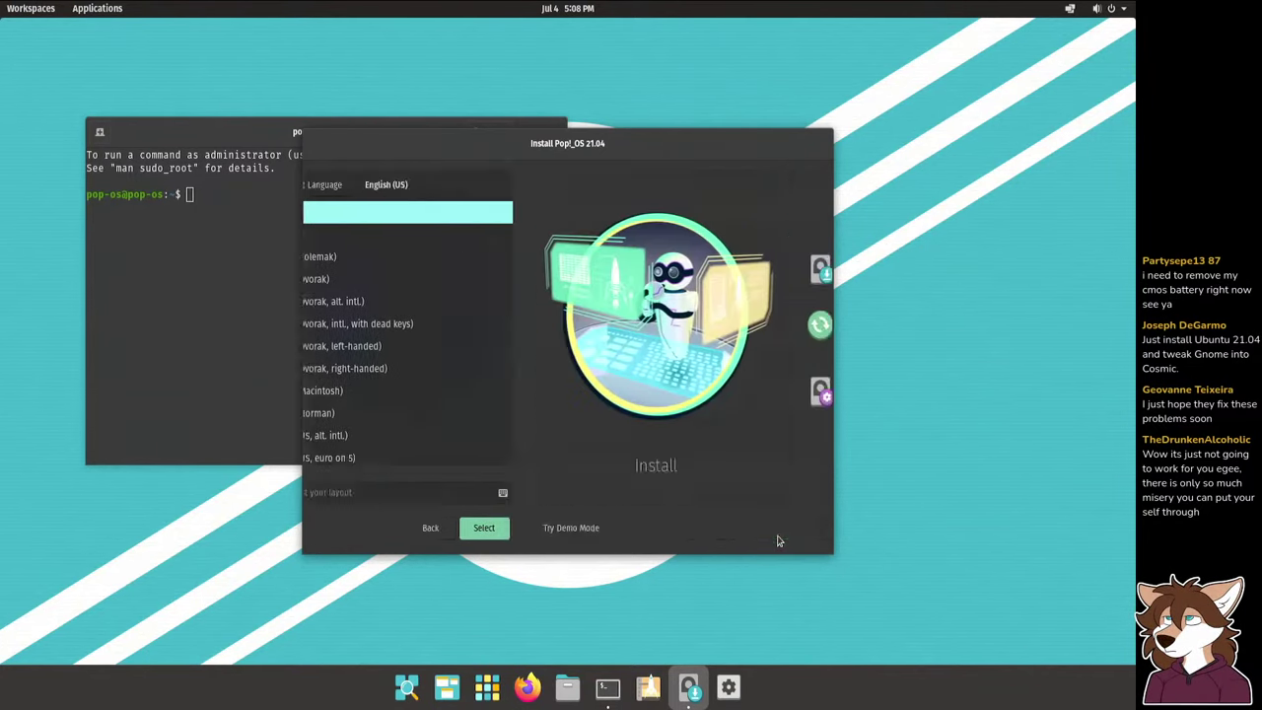
left_click(350, 536)
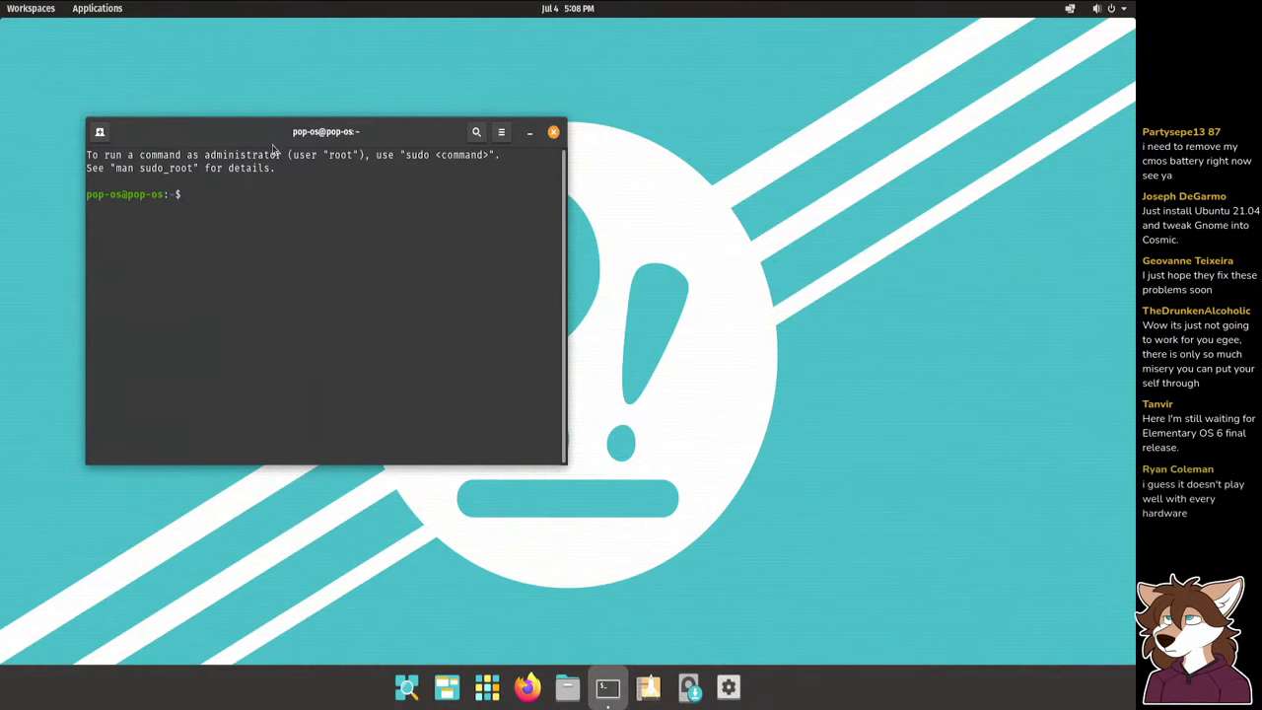
Move the terminal to the centre and run df -h and free -h.
left_click_drag(280, 143, 331, 184)
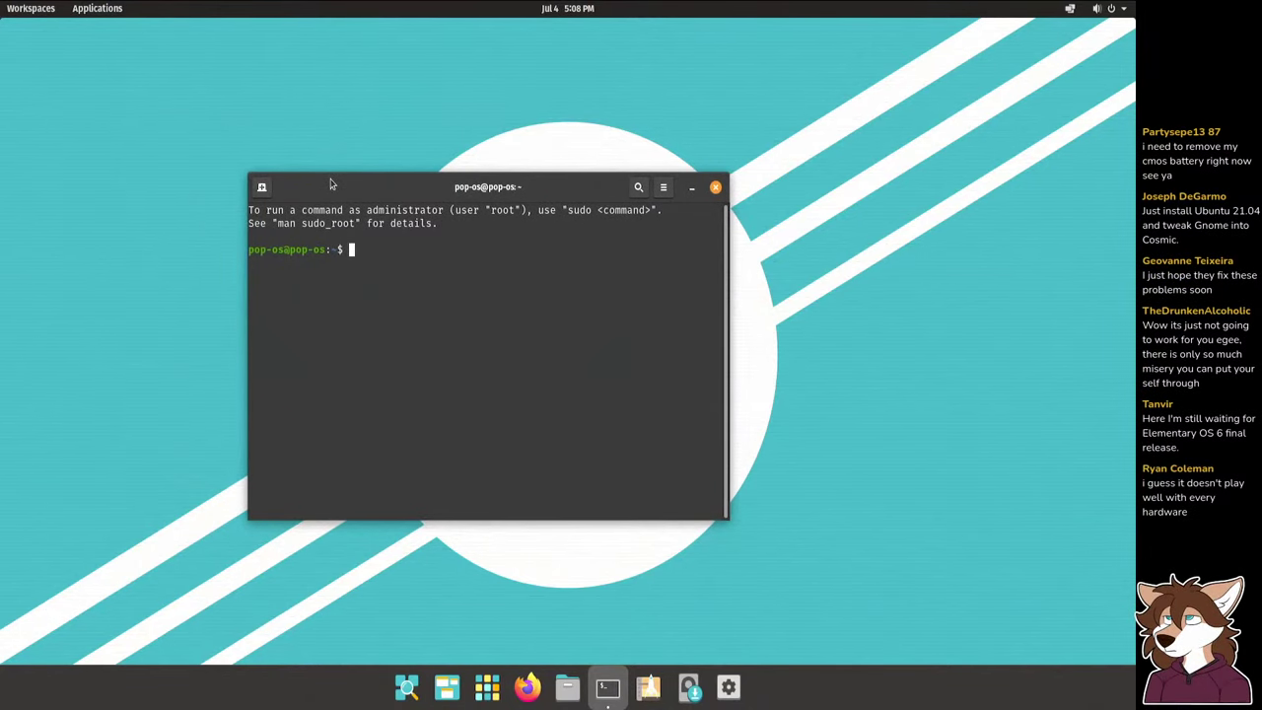
type("df")
key("BackSpace")
key("BackSpace")
key("BackSpace")
type("df -h")
key("Return")
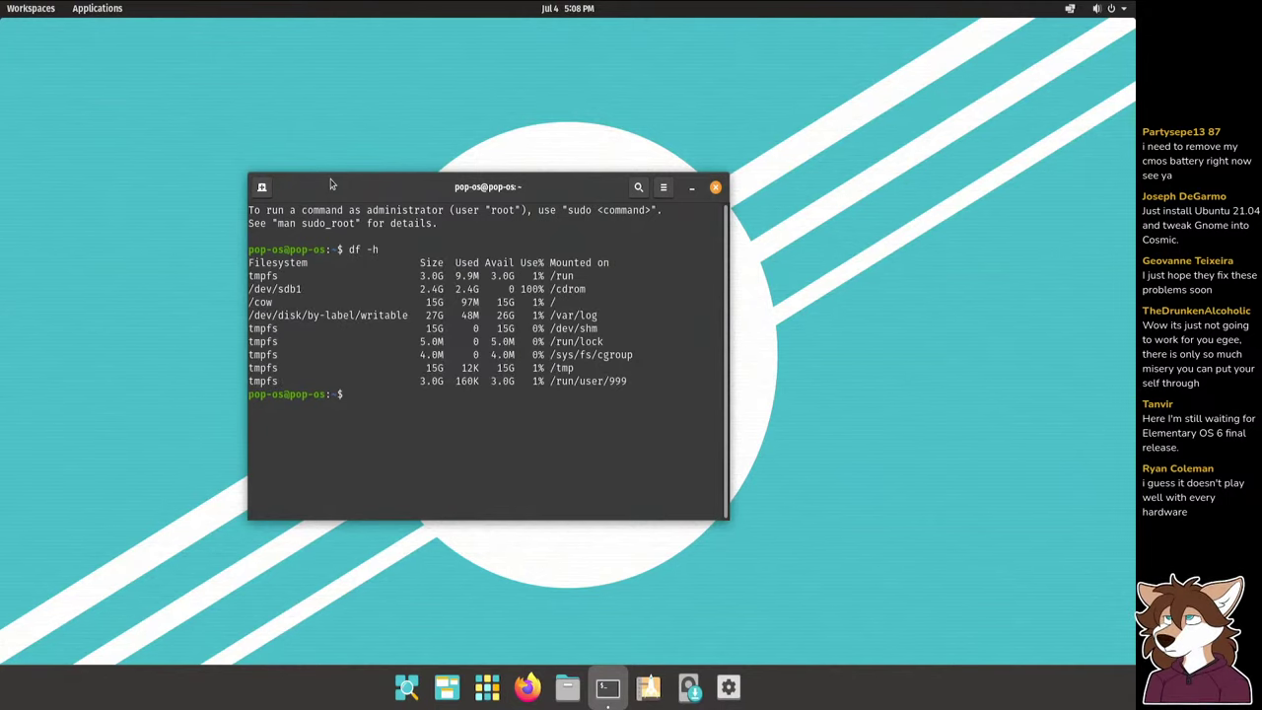
type("free -h")
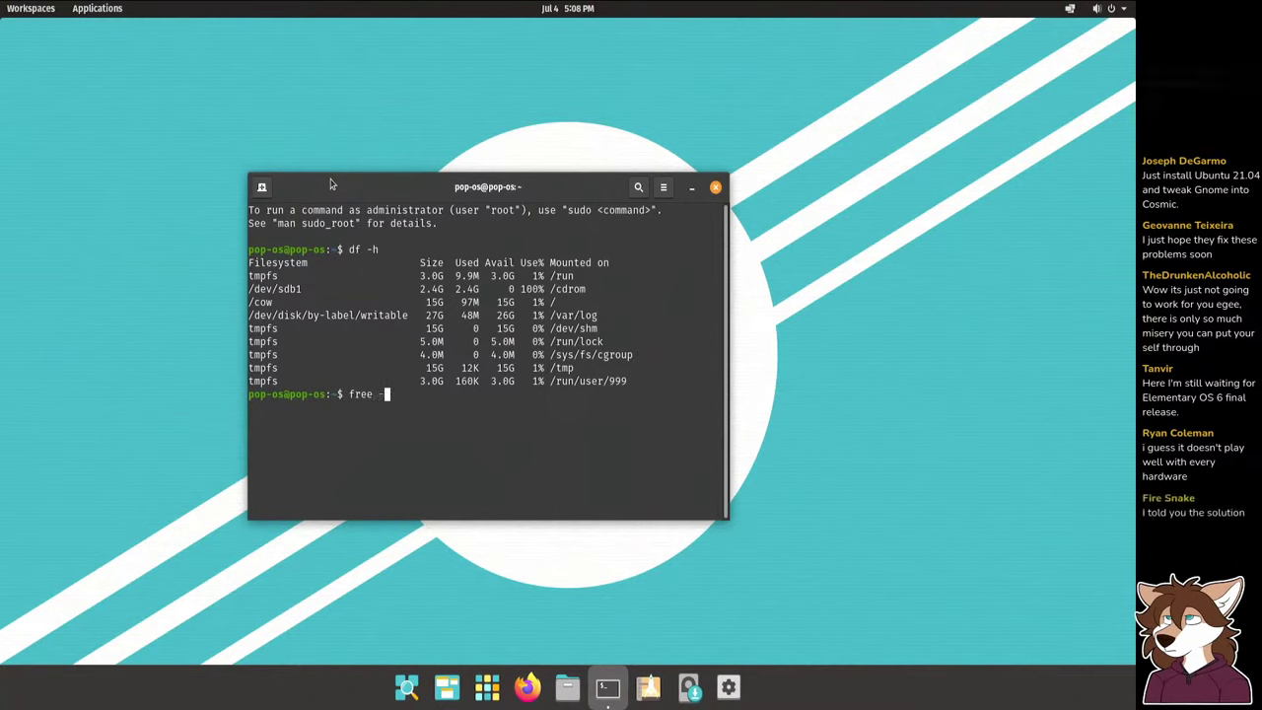
key("Return")
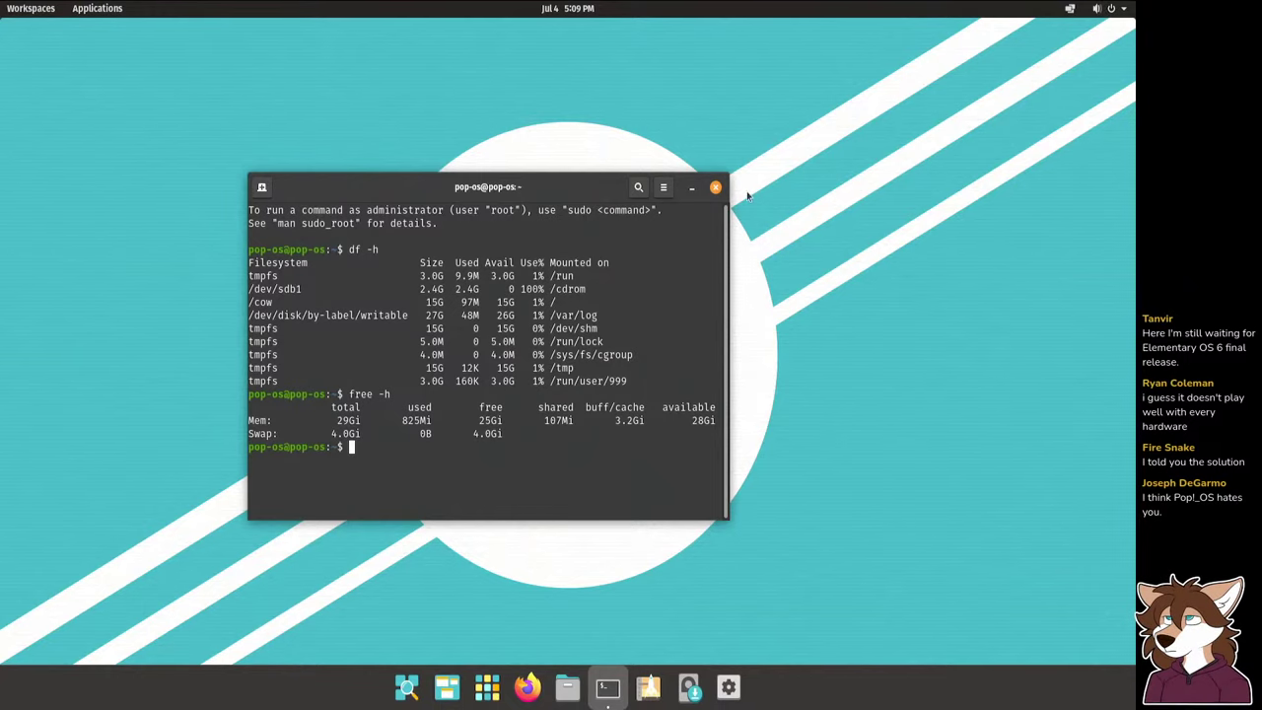
Close the terminal, then briefly check the workspaces overview and launcher search before dismissing them.
left_click(716, 187)
left_click(49, 9)
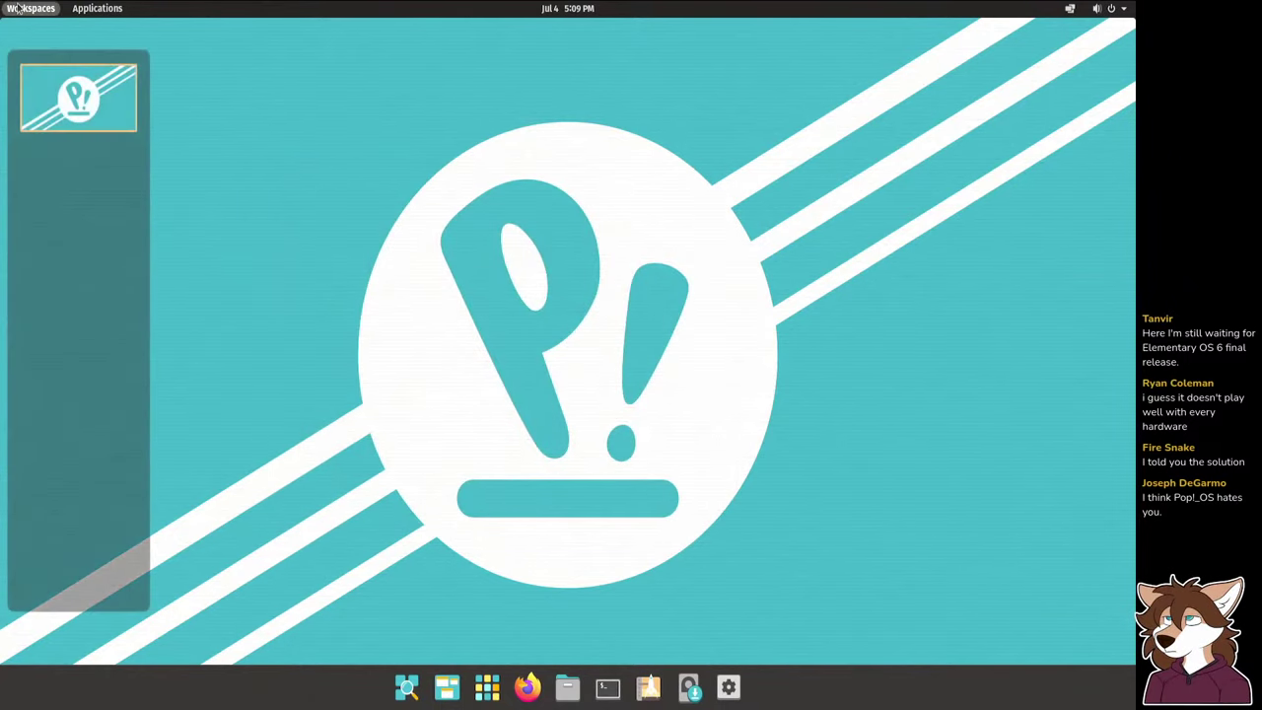
left_click(17, 8)
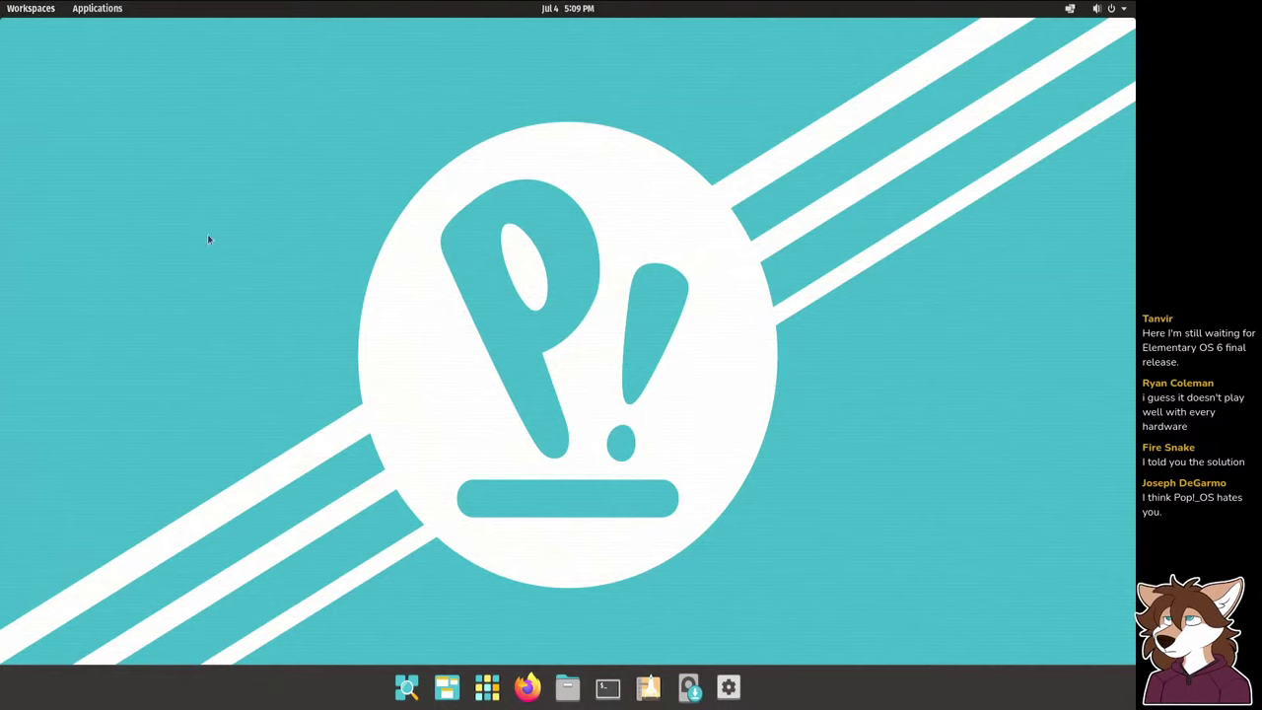
key("super")
type("test")
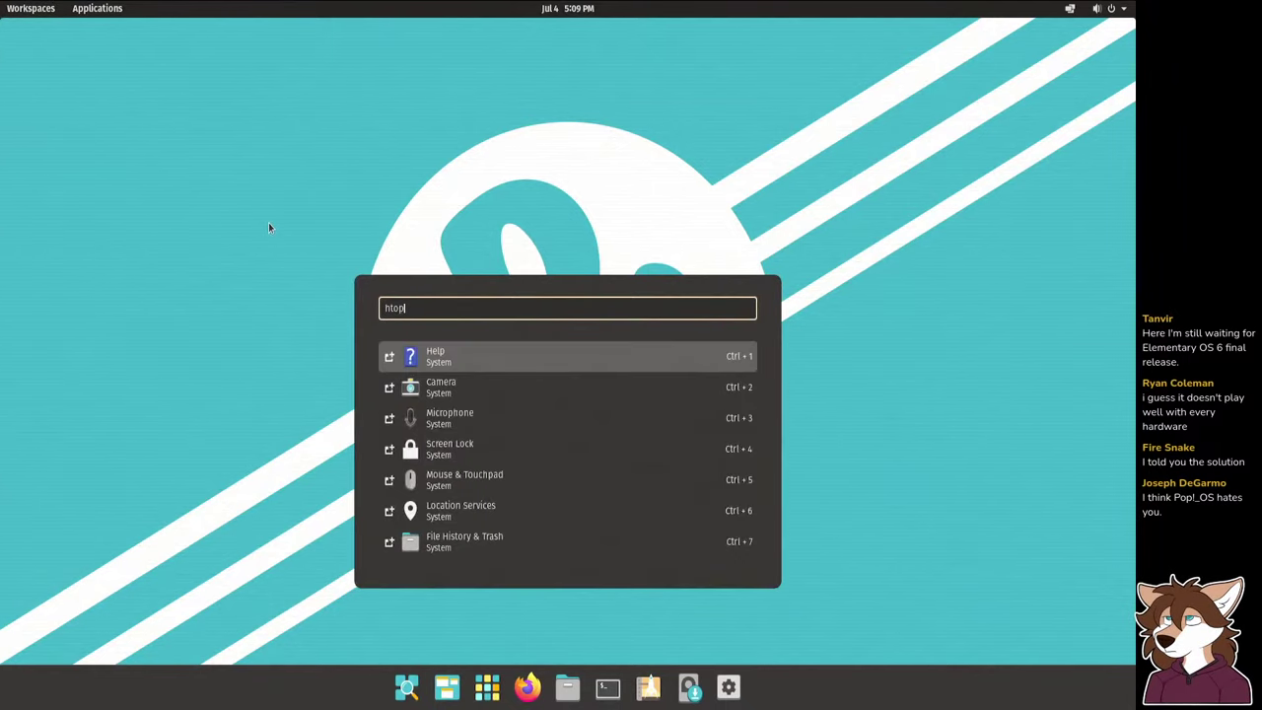
key("BackSpace")
key("BackSpace")
key("BackSpace")
key("BackSpace")
key("Escape")
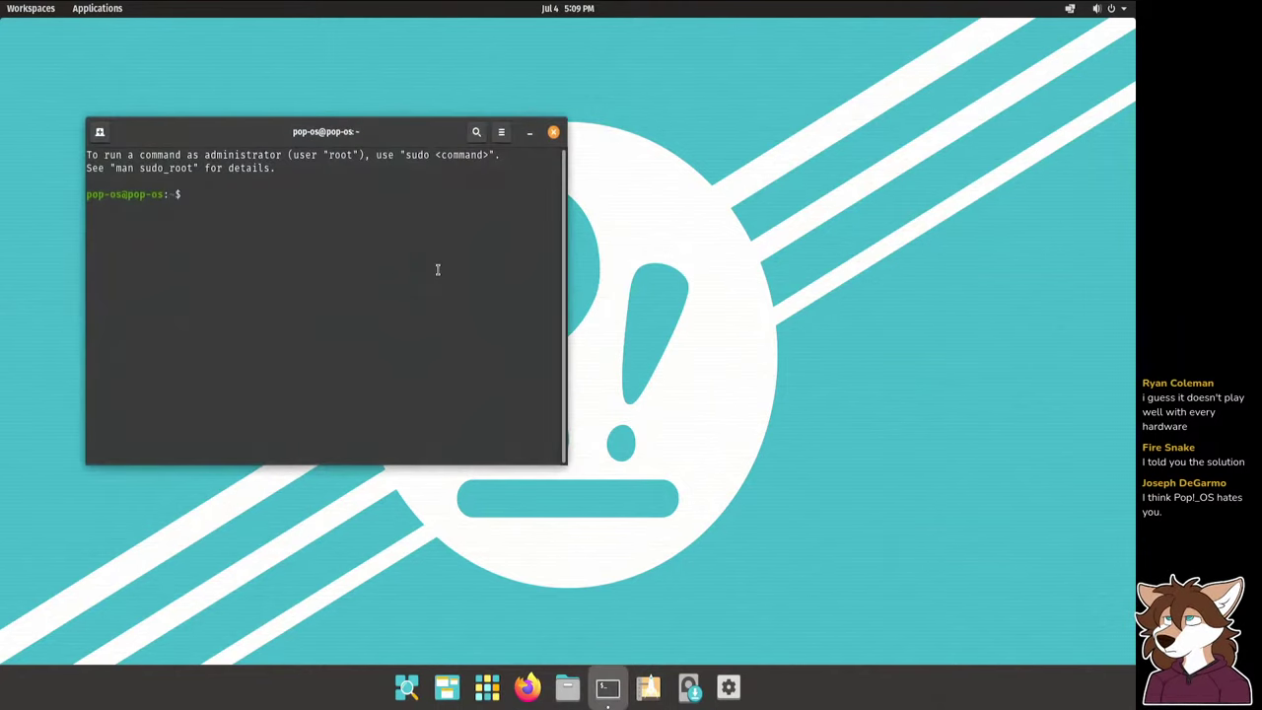
Close the remaining terminal and launch System Monitor by searching 'monit' in the launcher.
left_click(552, 135)
key("super")
type("monit")
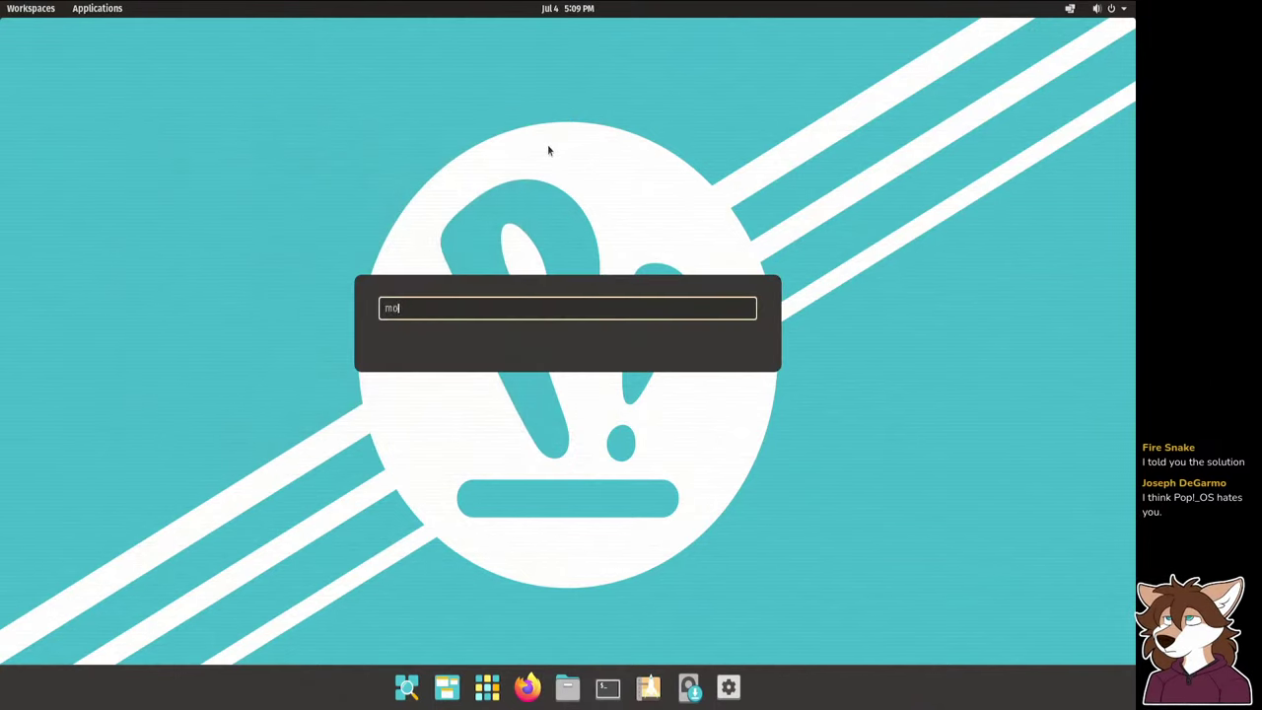
key("Down")
key("Down")
key("Return")
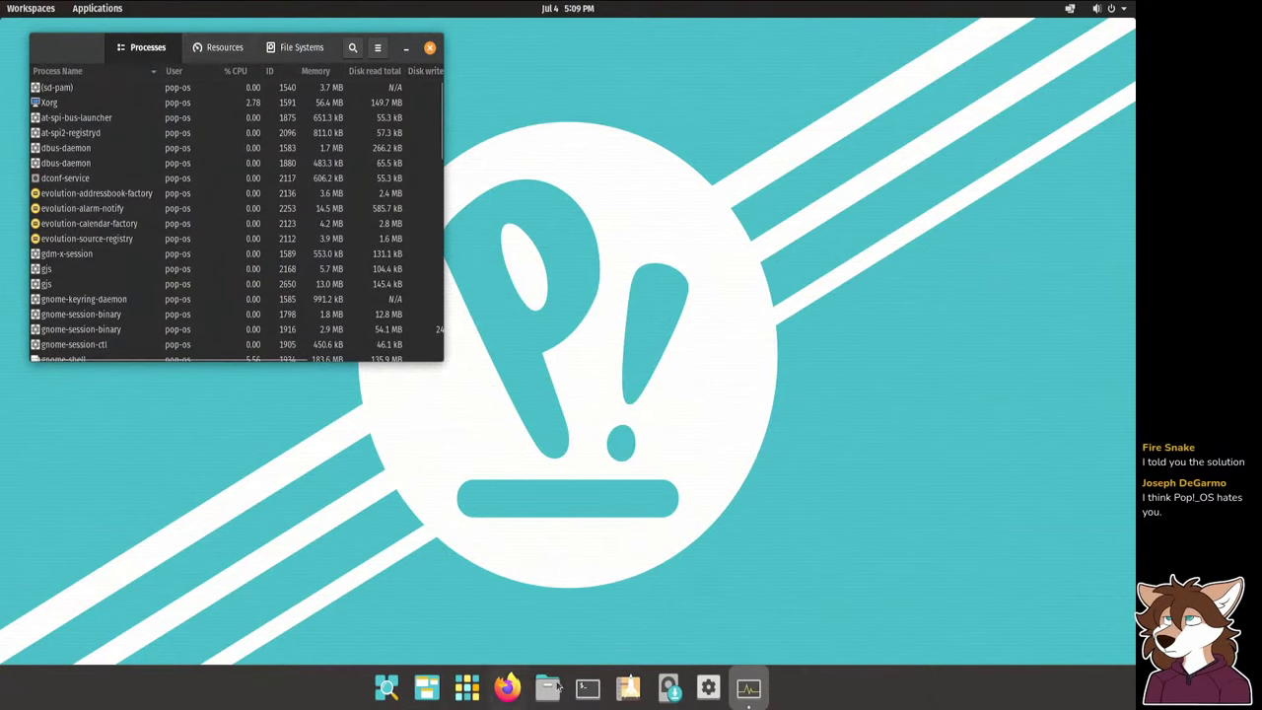
Reopen the installer, show processes from all users, and add the Command Line column.
left_click(667, 691)
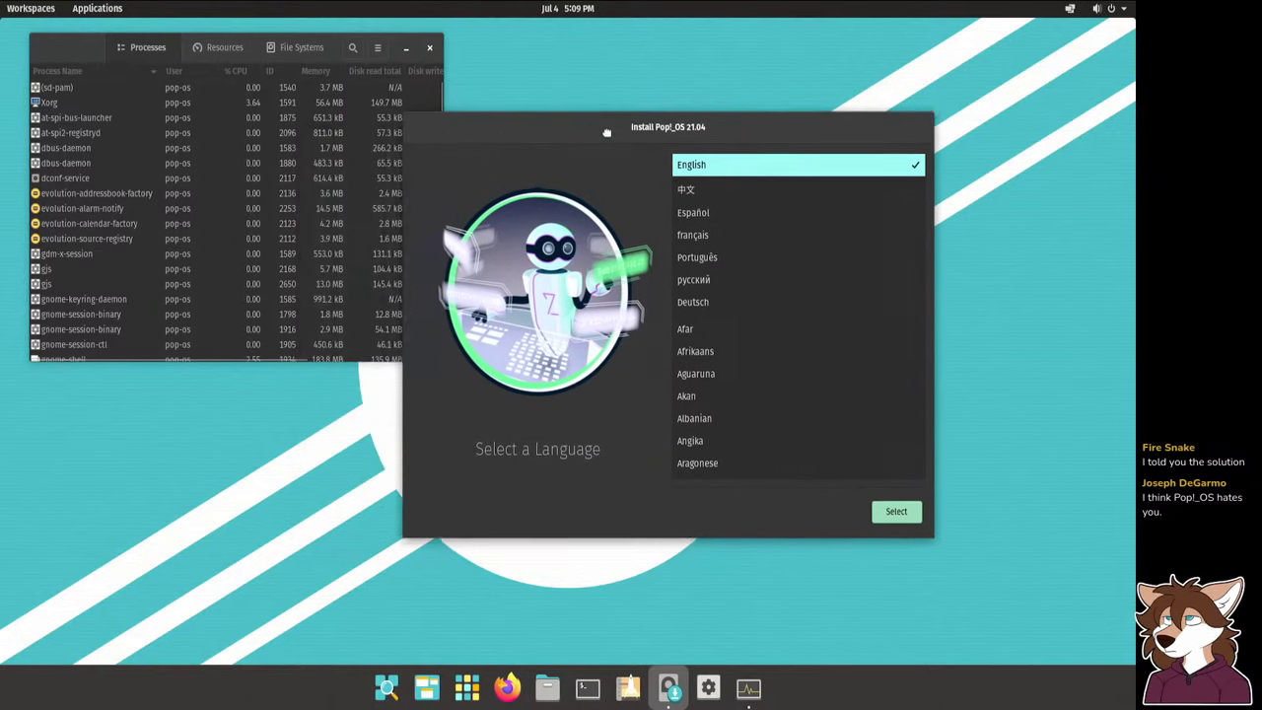
left_click(377, 51)
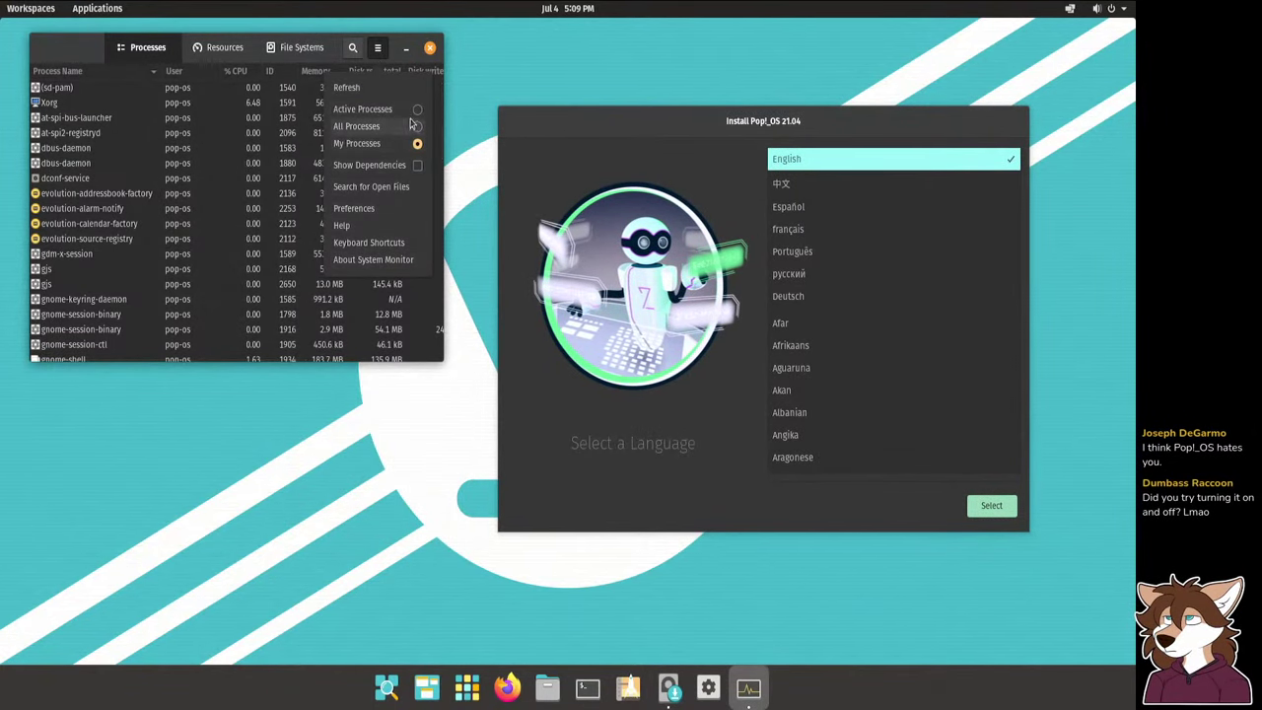
left_click(399, 126)
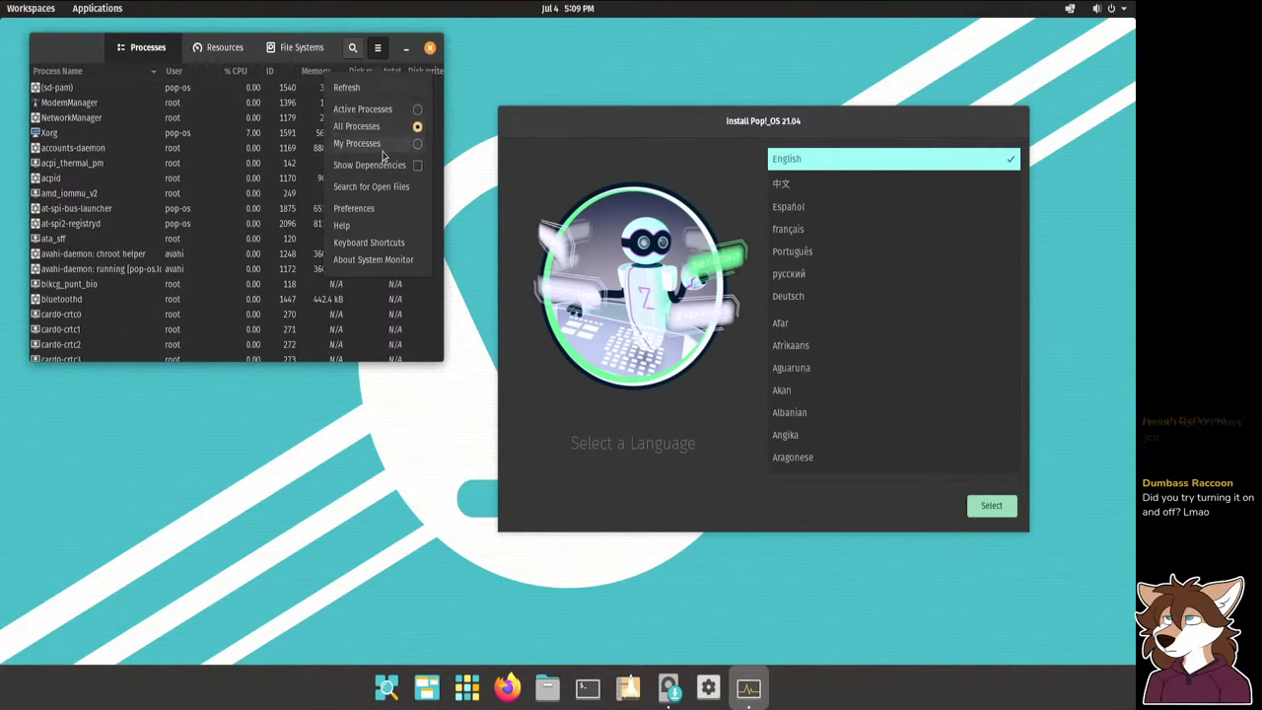
right_click(193, 71)
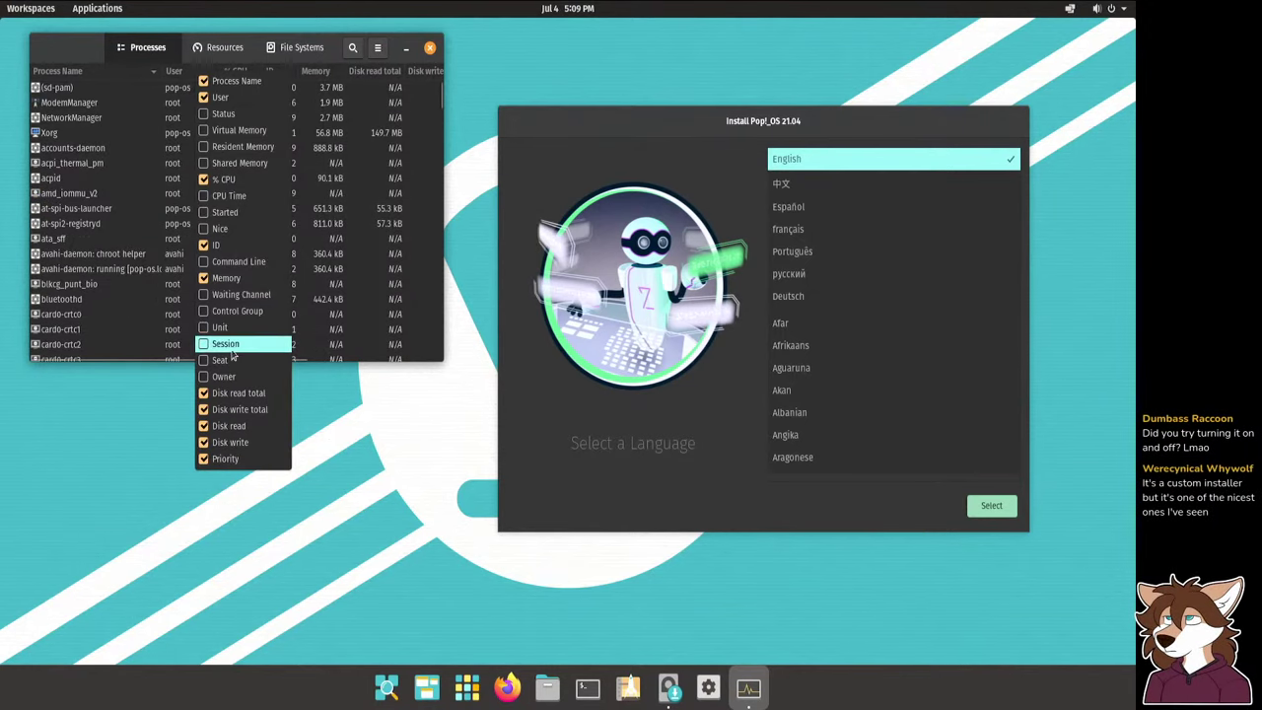
left_click(233, 261)
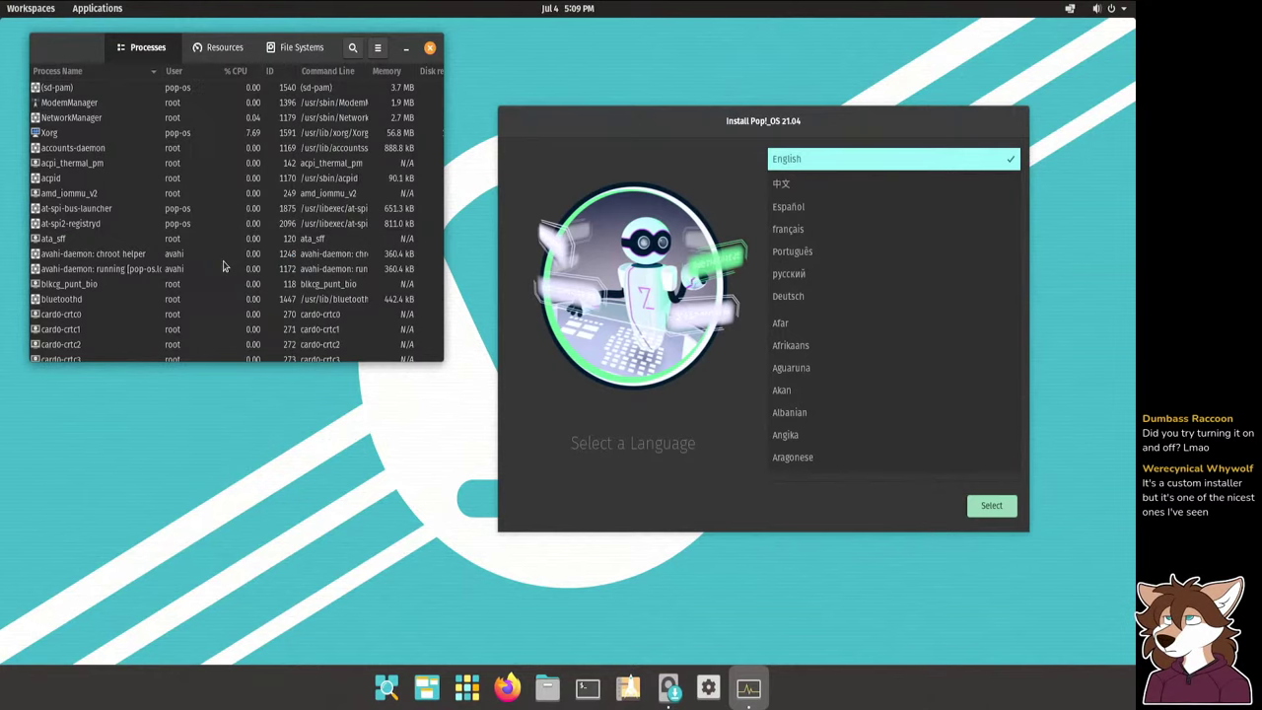
Sort processes by % CPU, select io.elementary.installer, and resize the window and Command Line column.
left_click_drag(457, 110, 858, 109)
left_click_drag(552, 170, 430, 148)
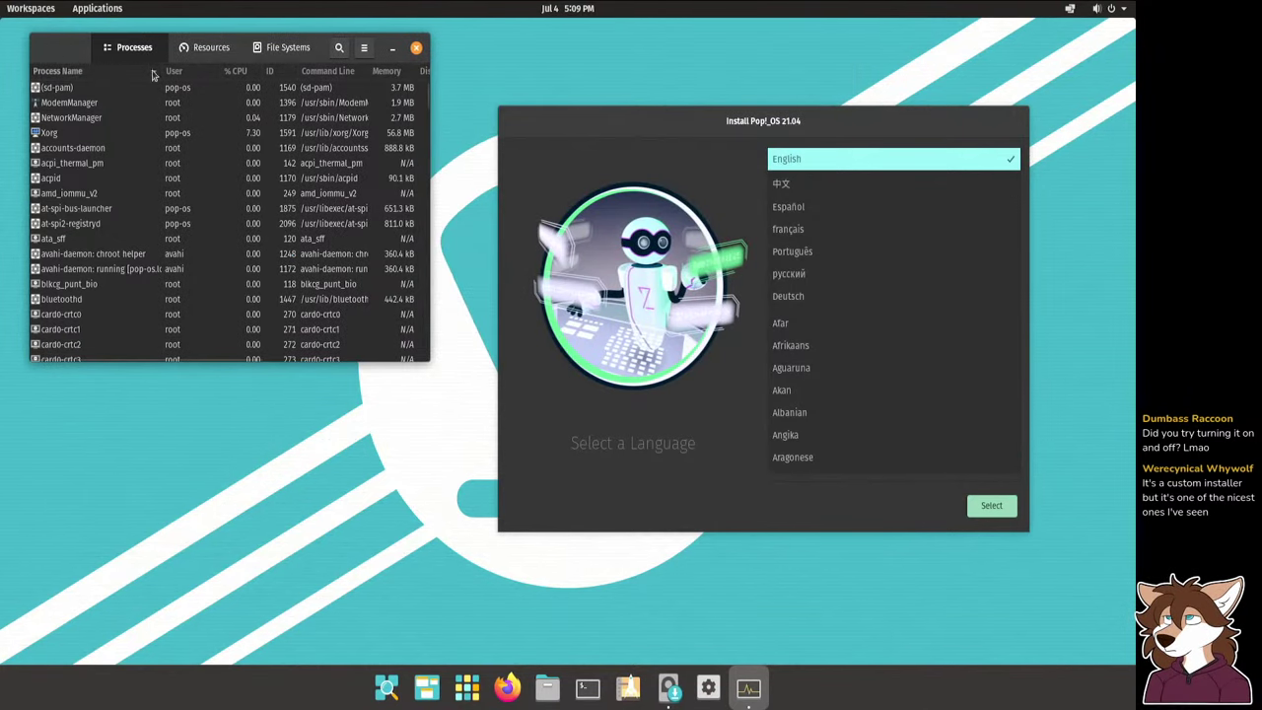
left_click(233, 72)
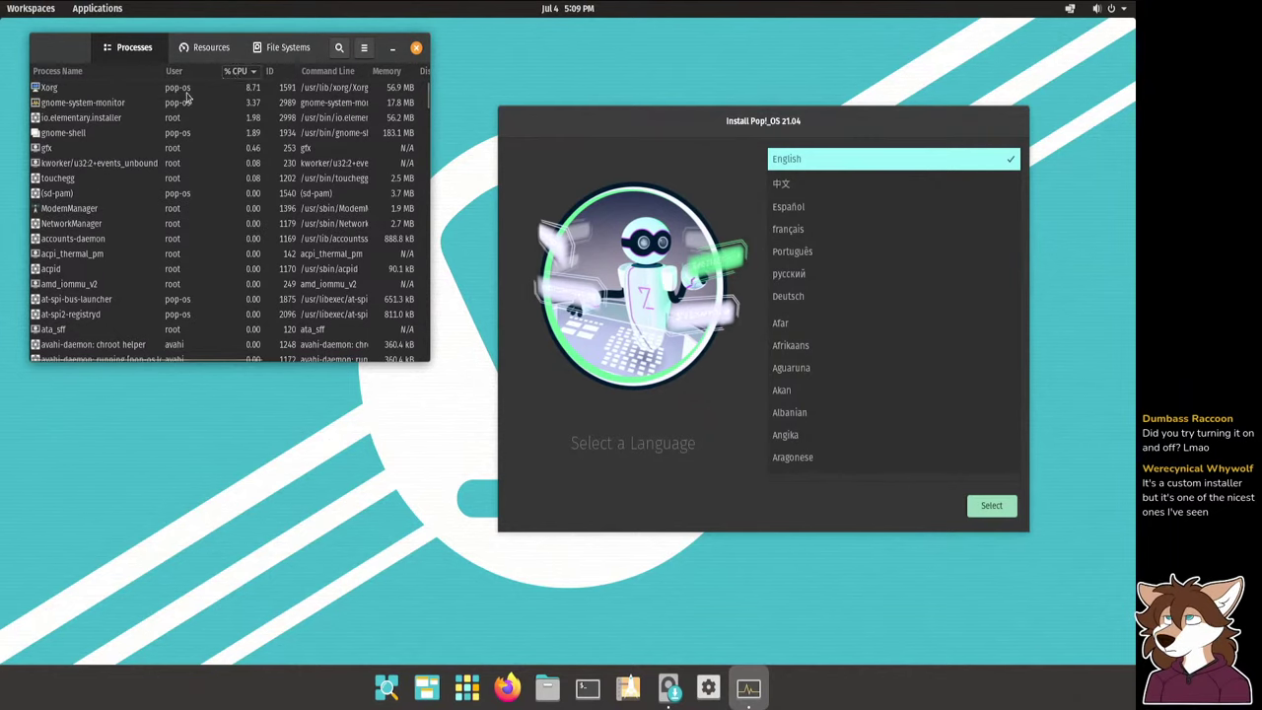
left_click(95, 118)
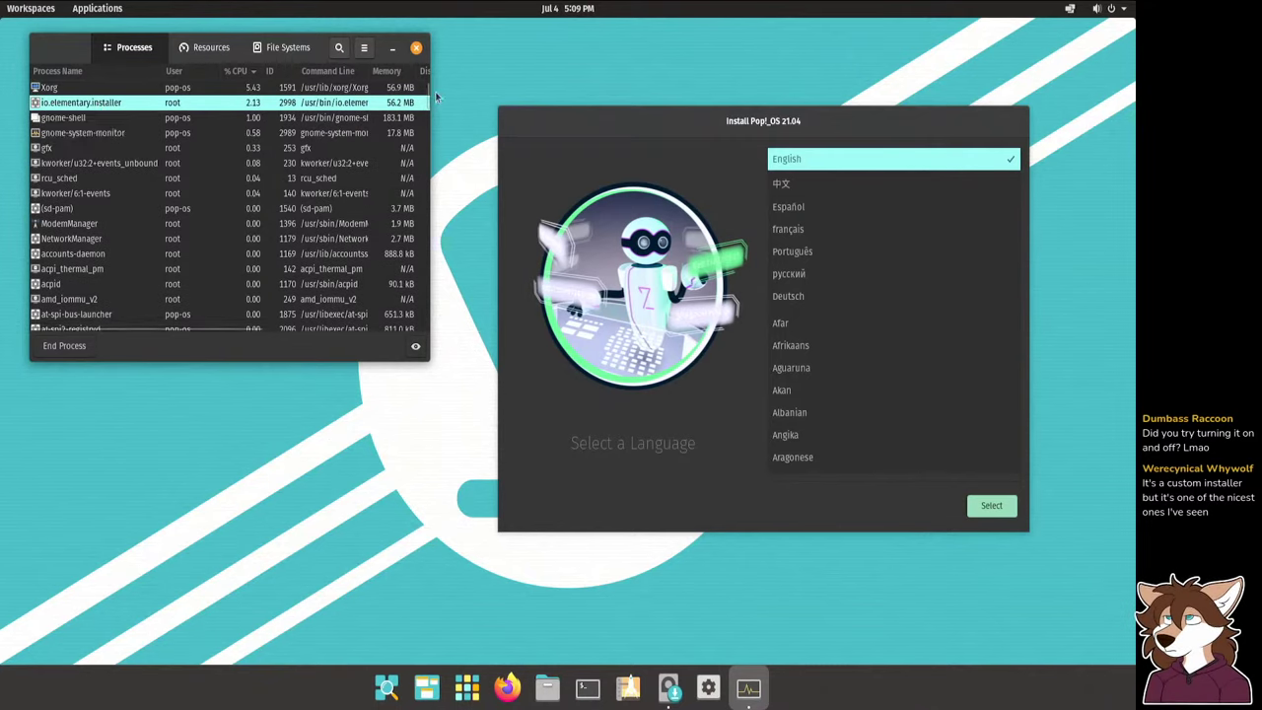
left_click_drag(464, 94, 718, 94)
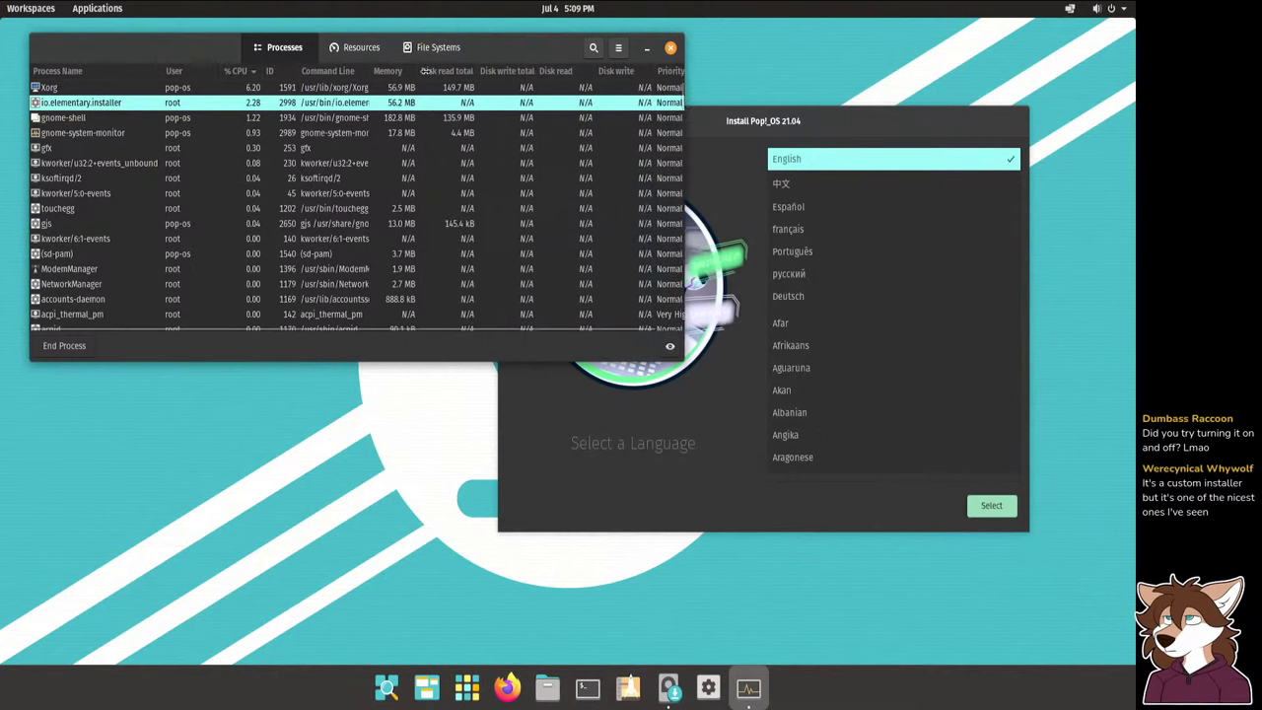
left_click_drag(474, 81, 453, 81)
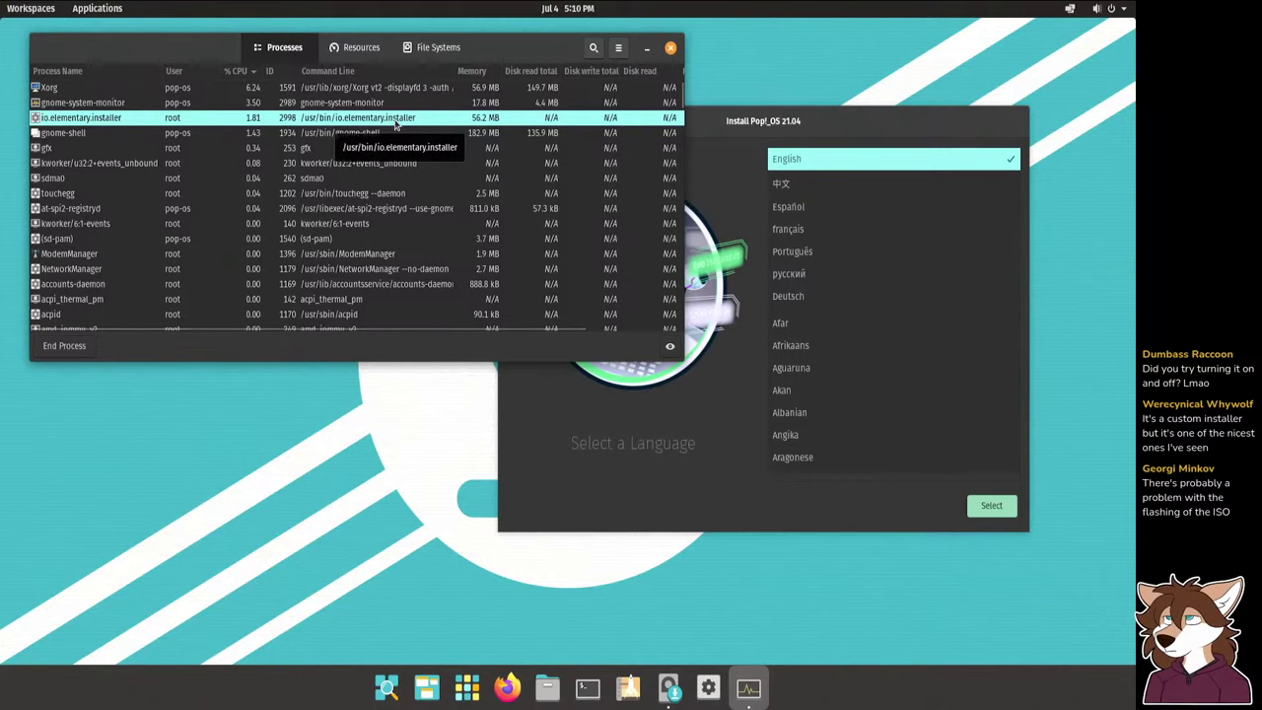
Open a terminal, accept English, United States and the default keyboard layout, then choose Try Demo Mode.
left_click(588, 688)
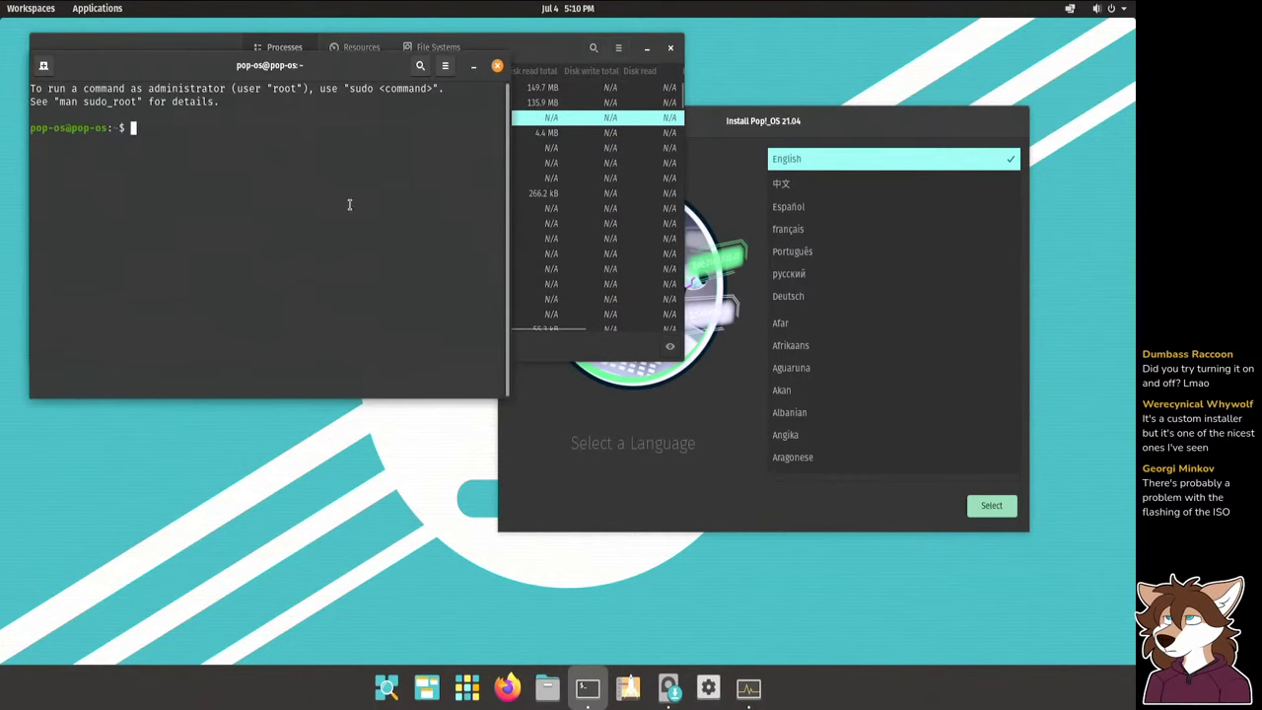
left_click(990, 515)
left_click(991, 515)
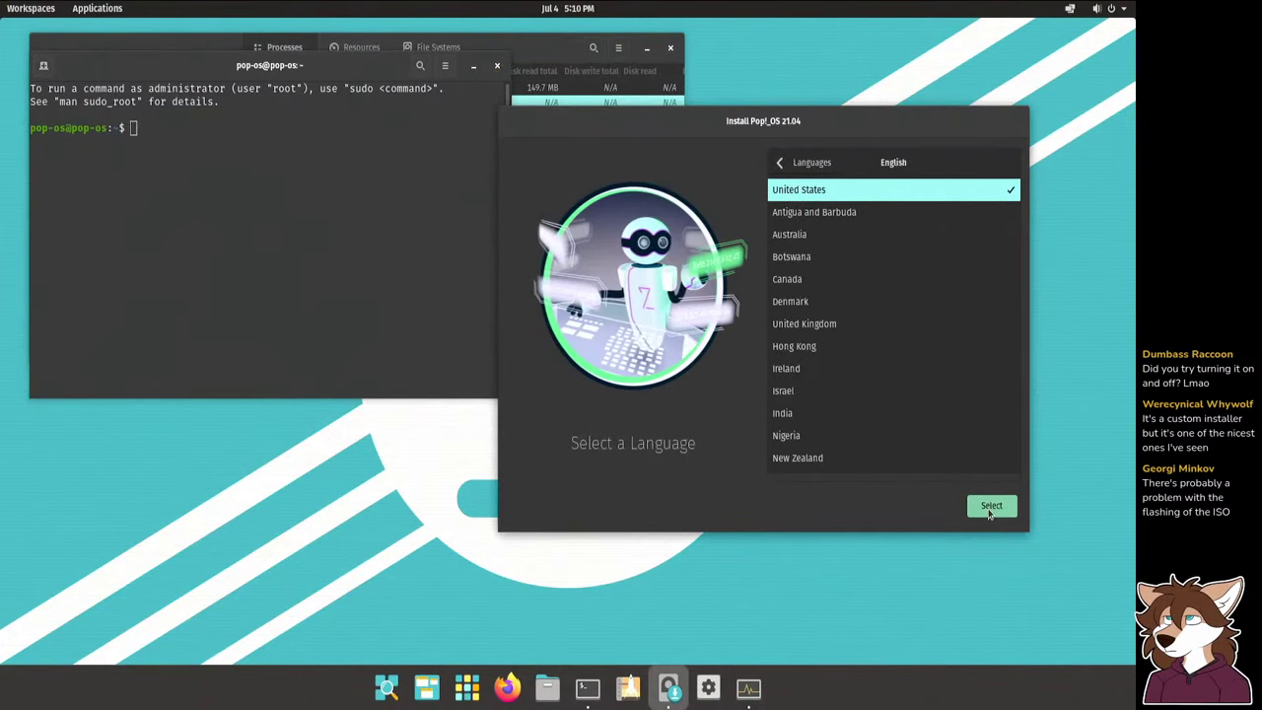
left_click(992, 513)
left_click(991, 511)
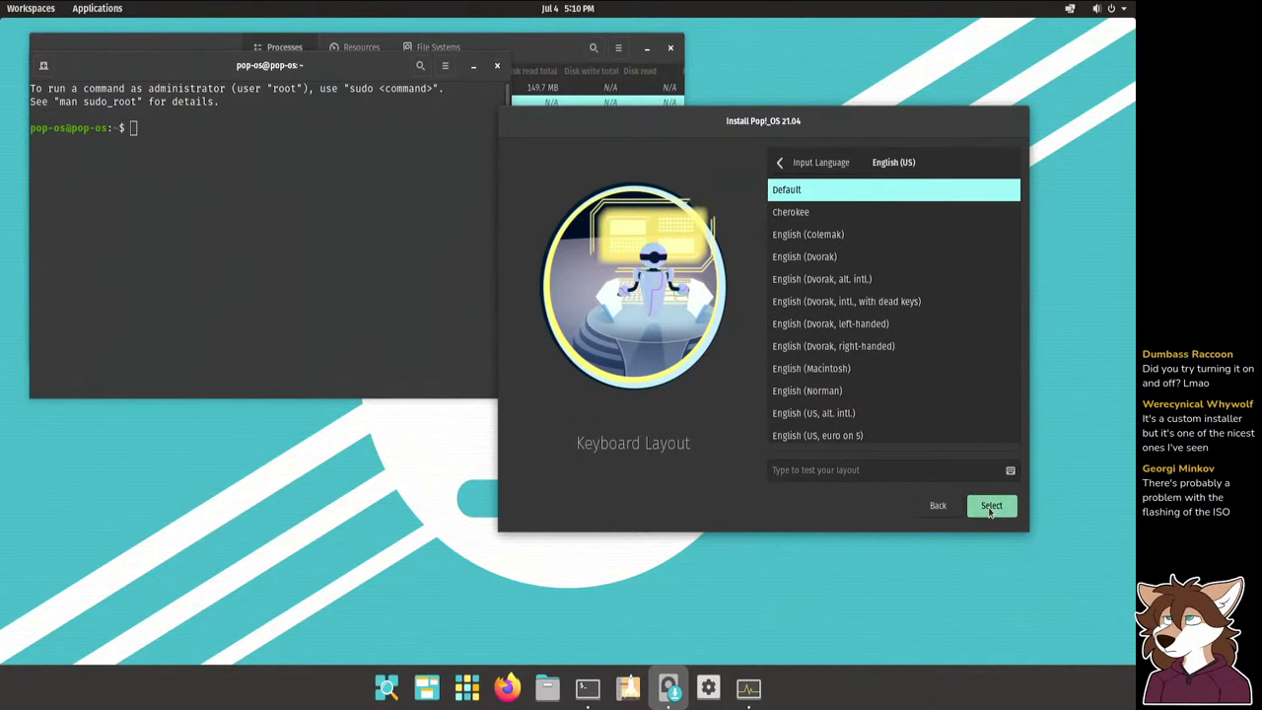
left_click(555, 511)
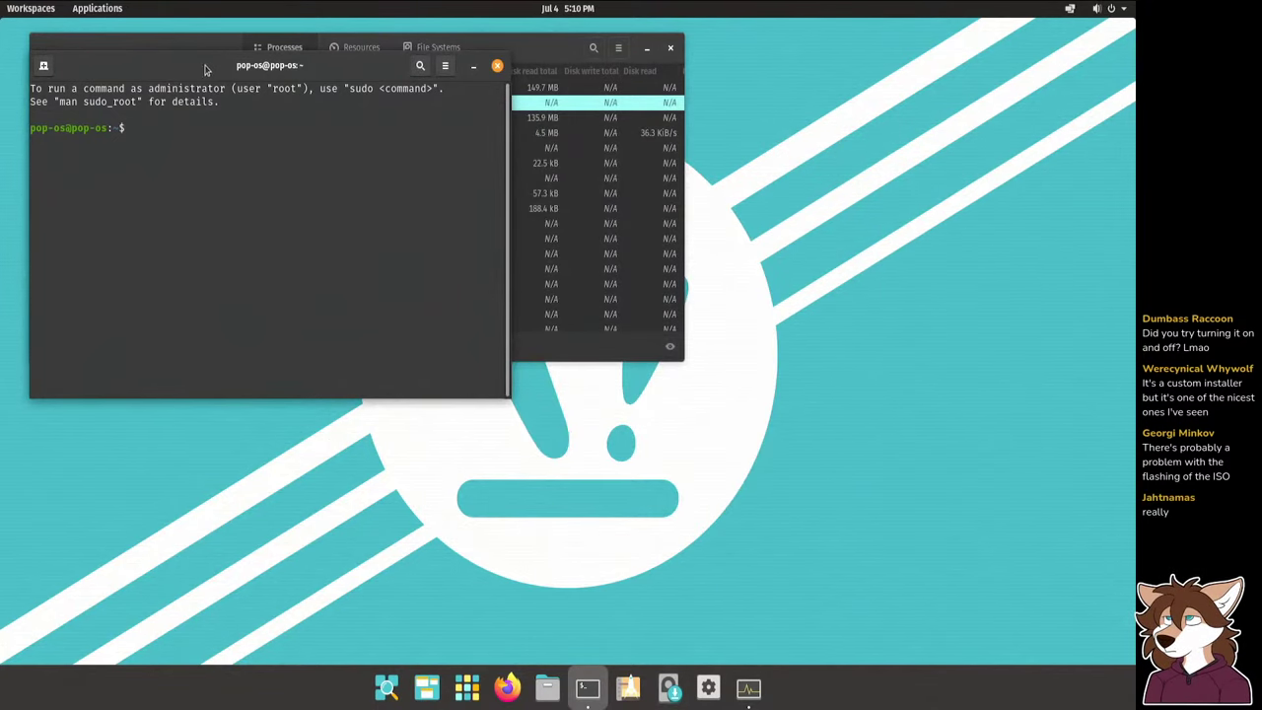
Reposition the terminal and run /usr/bin/io.elementary.installer --help.
left_click_drag(203, 64, 431, 133)
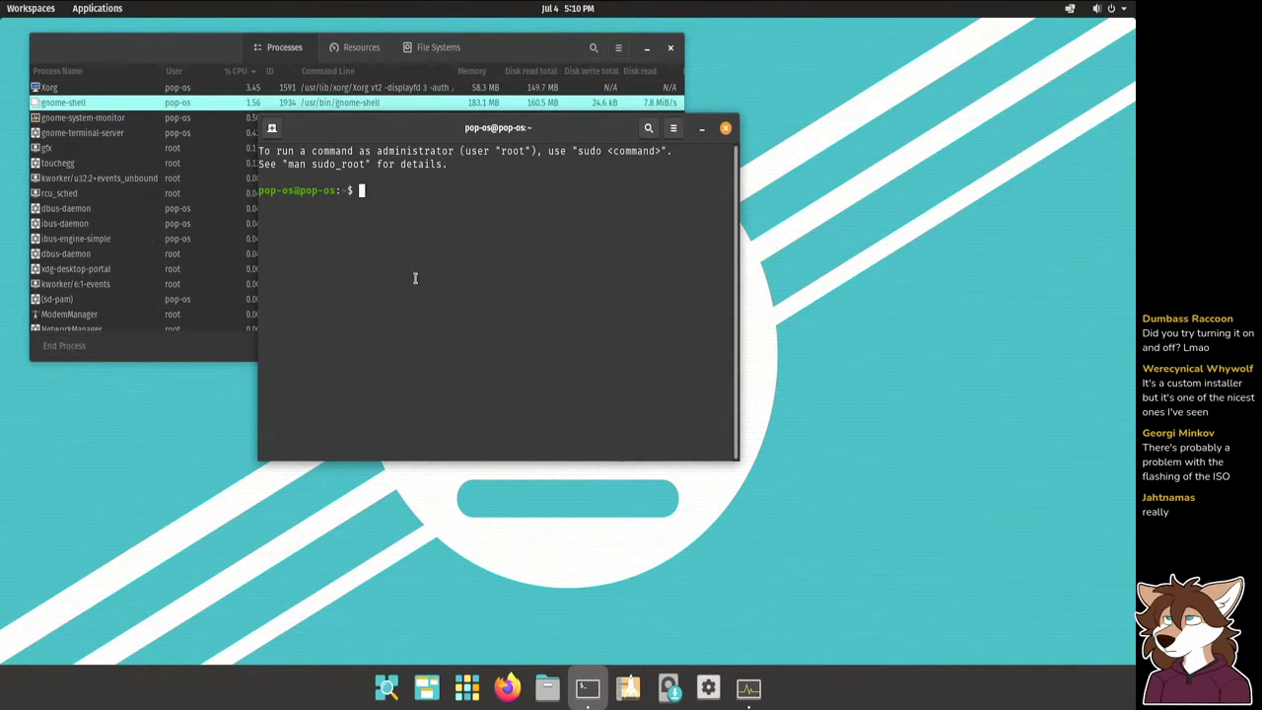
left_click_drag(413, 127, 412, 190)
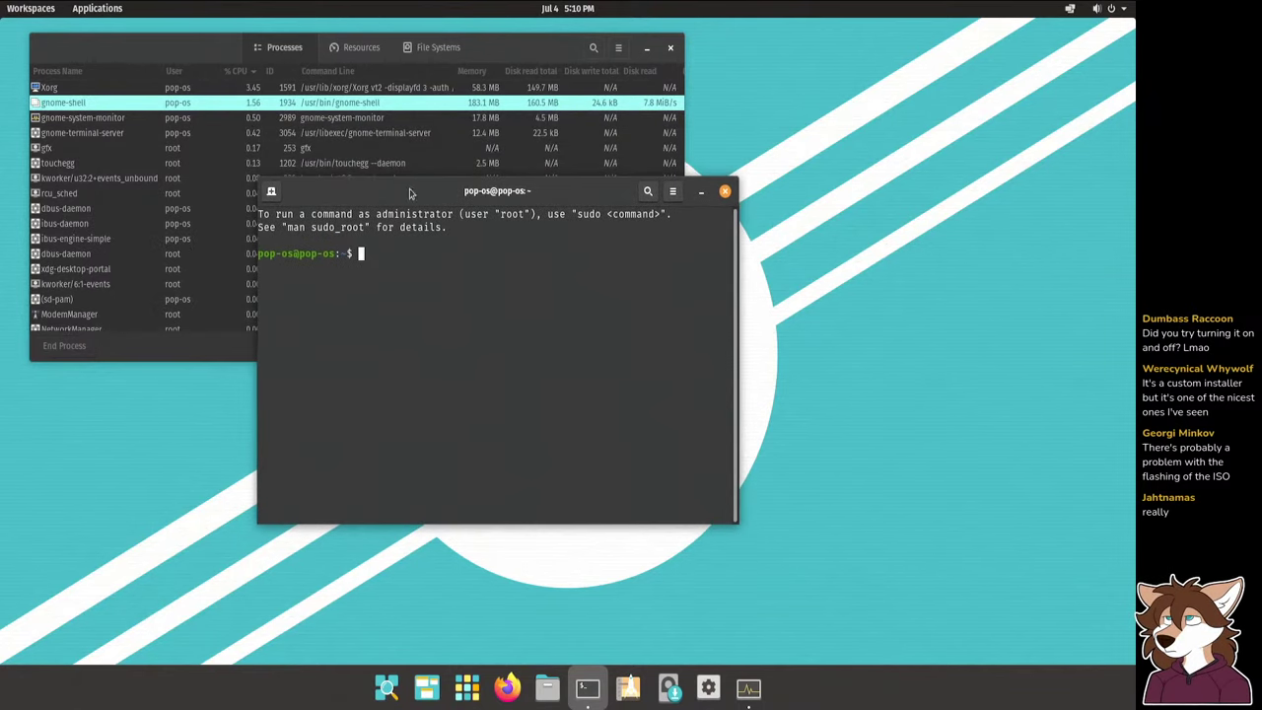
type("/usr/bin/")
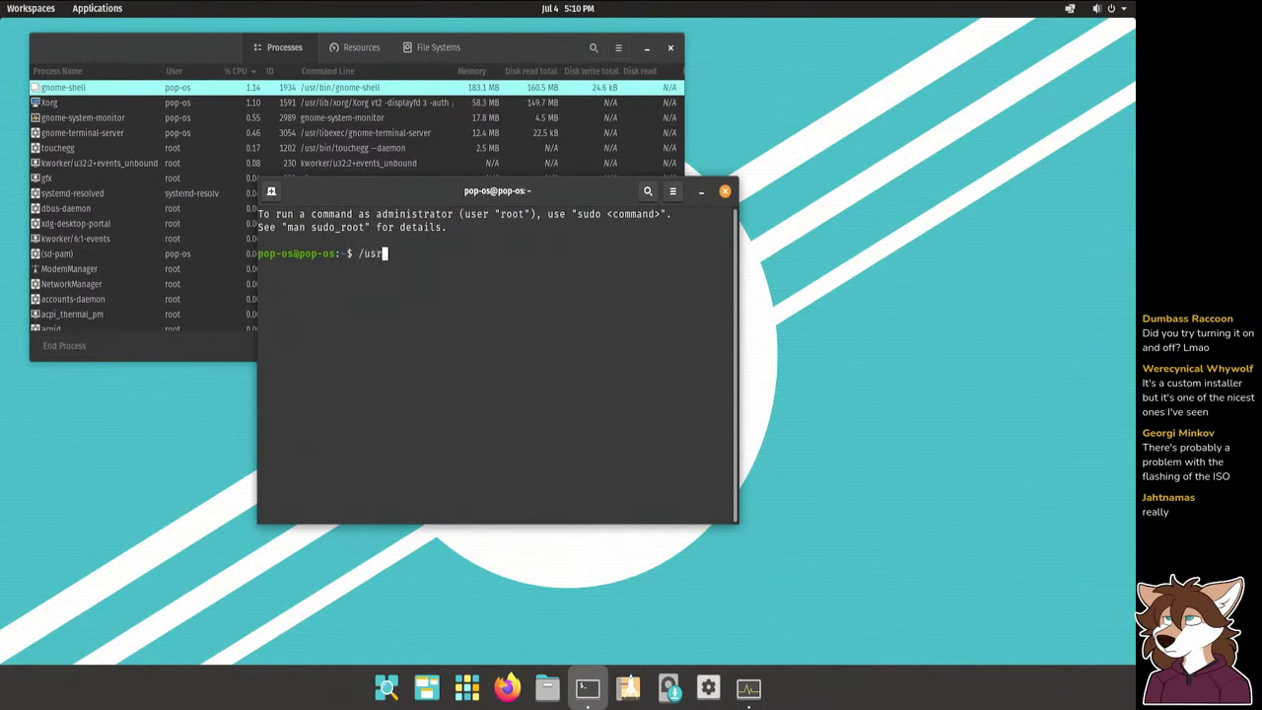
key("BackSpace")
key("BackSpace")
key("BackSpace")
key("BackSpace")
type("bin/io")
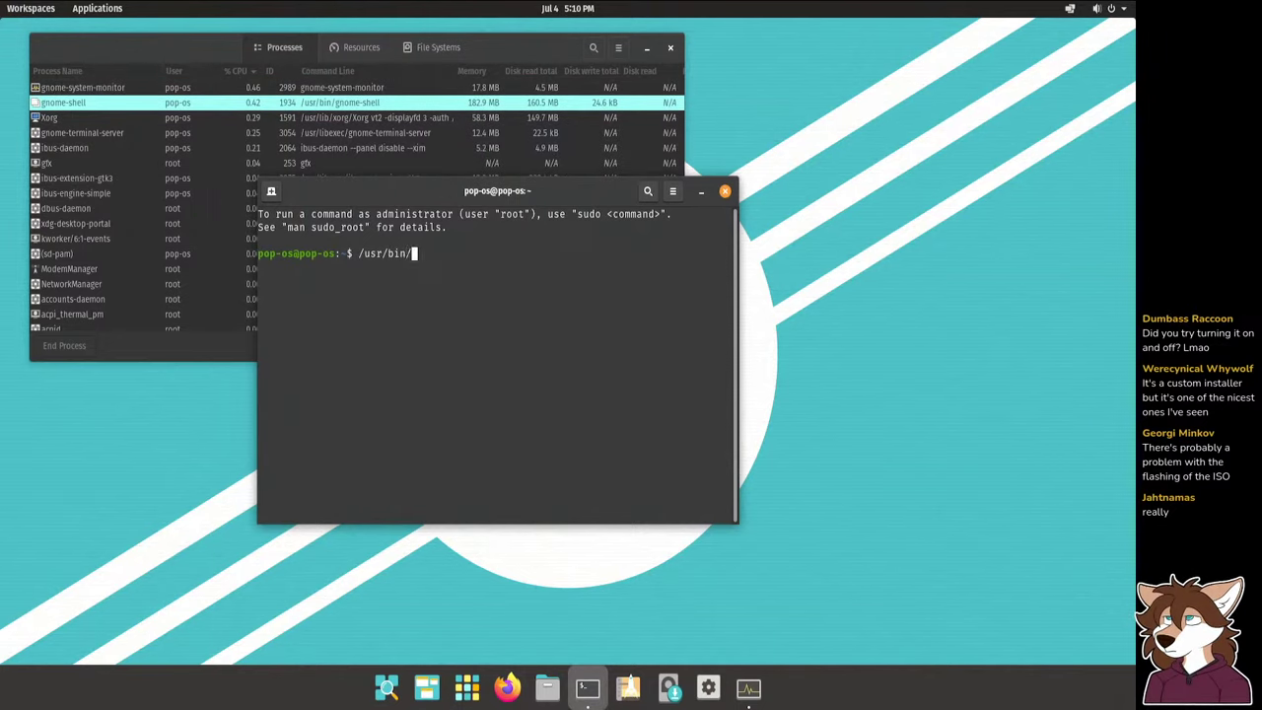
key("Tab")
key("Tab")
type(".")
key("Tab")
type("i")
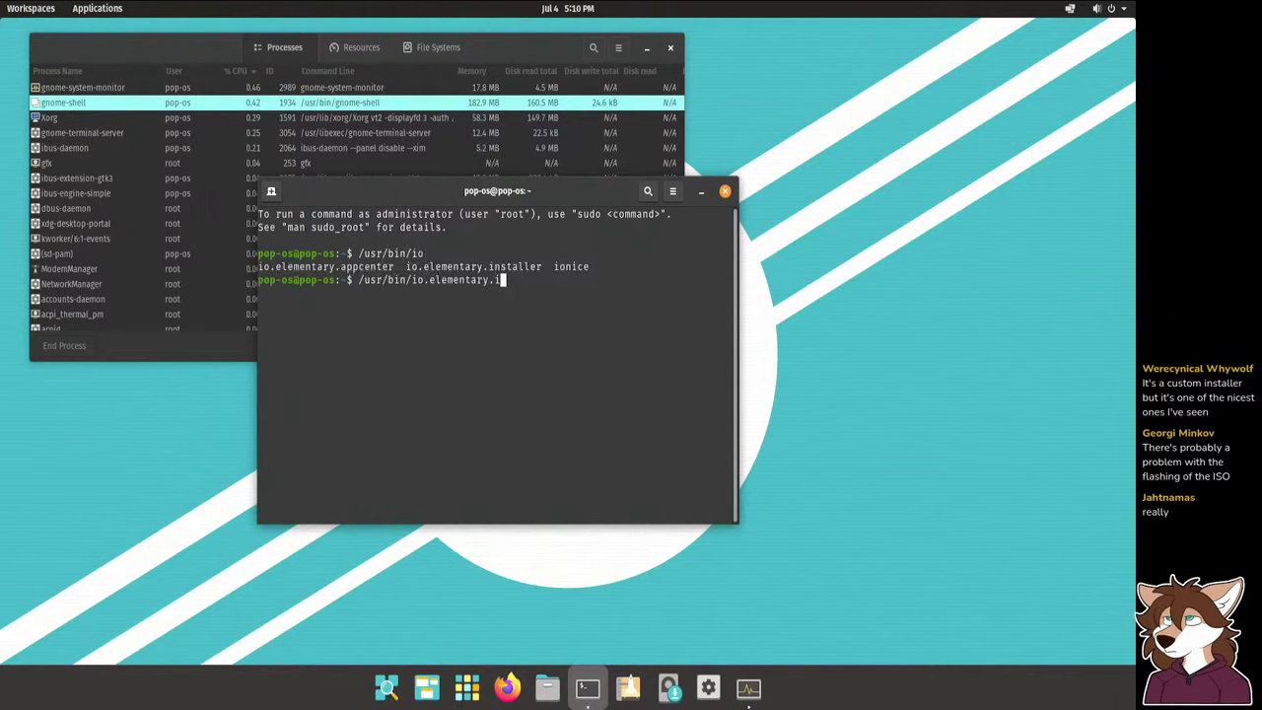
key("Tab")
type("--help")
key("Return")
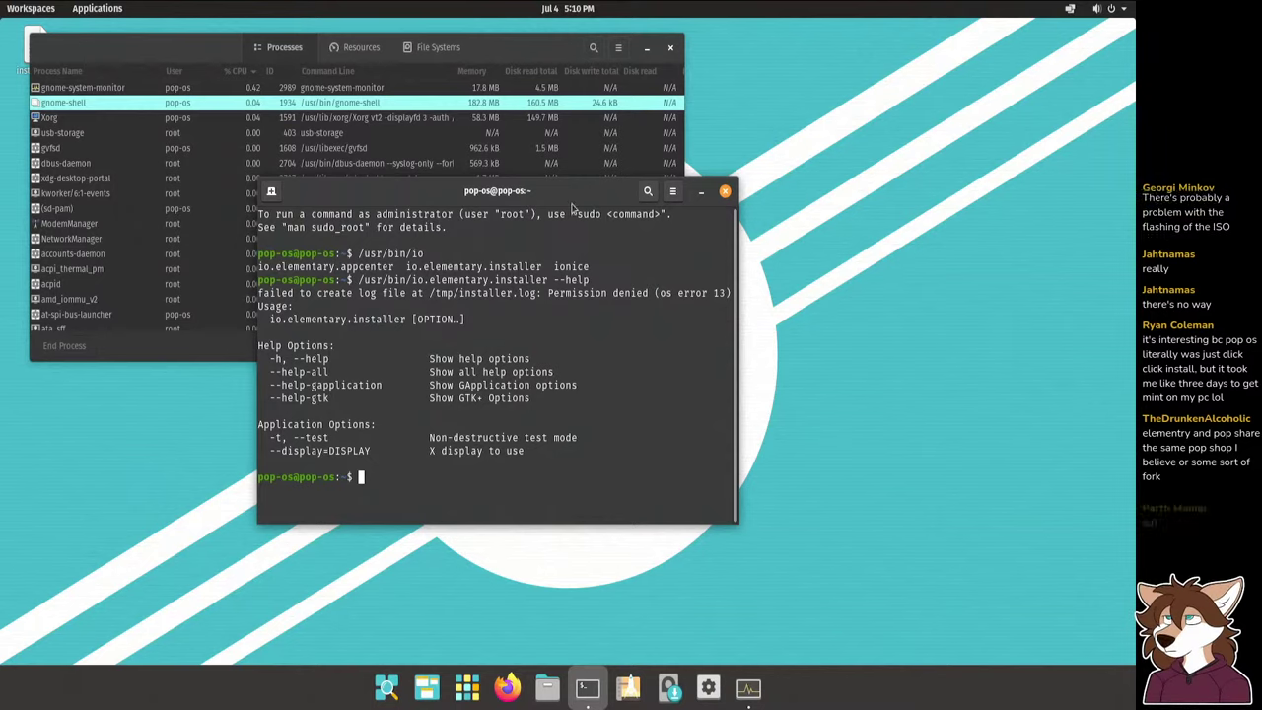
Close the terminal and System Monitor, then launch Firefox from the dock.
left_click(726, 192)
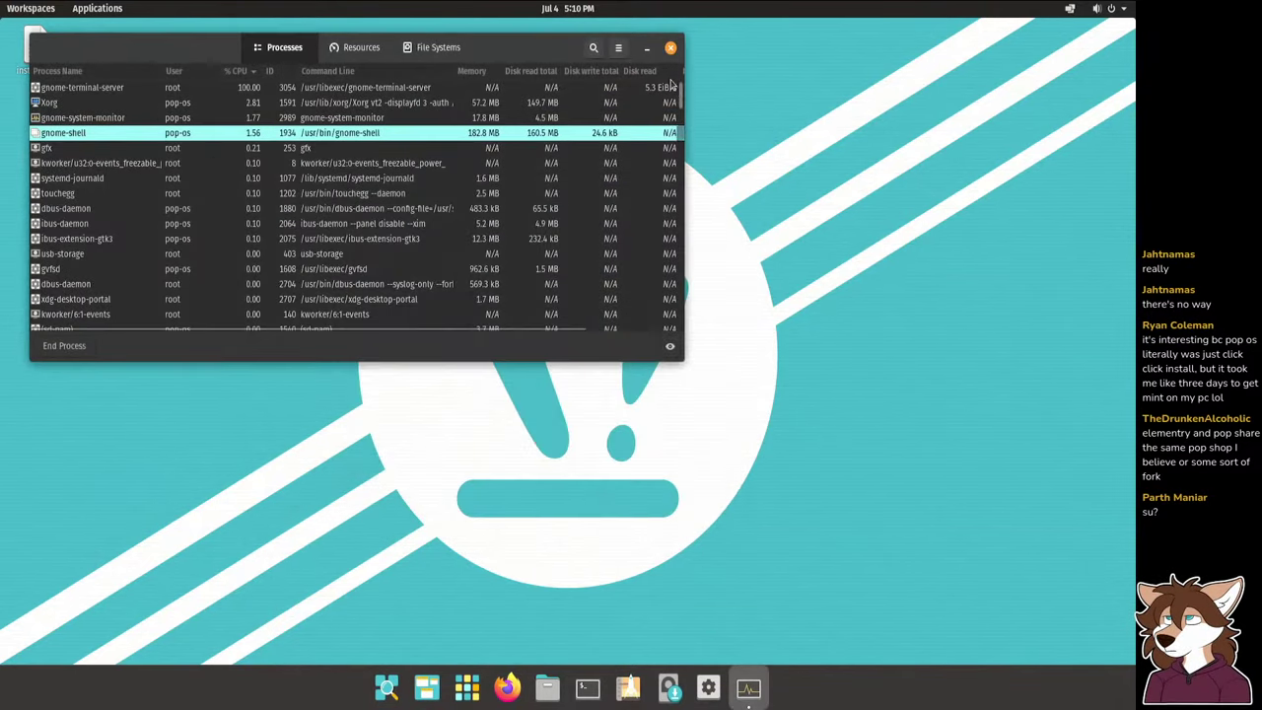
left_click(671, 47)
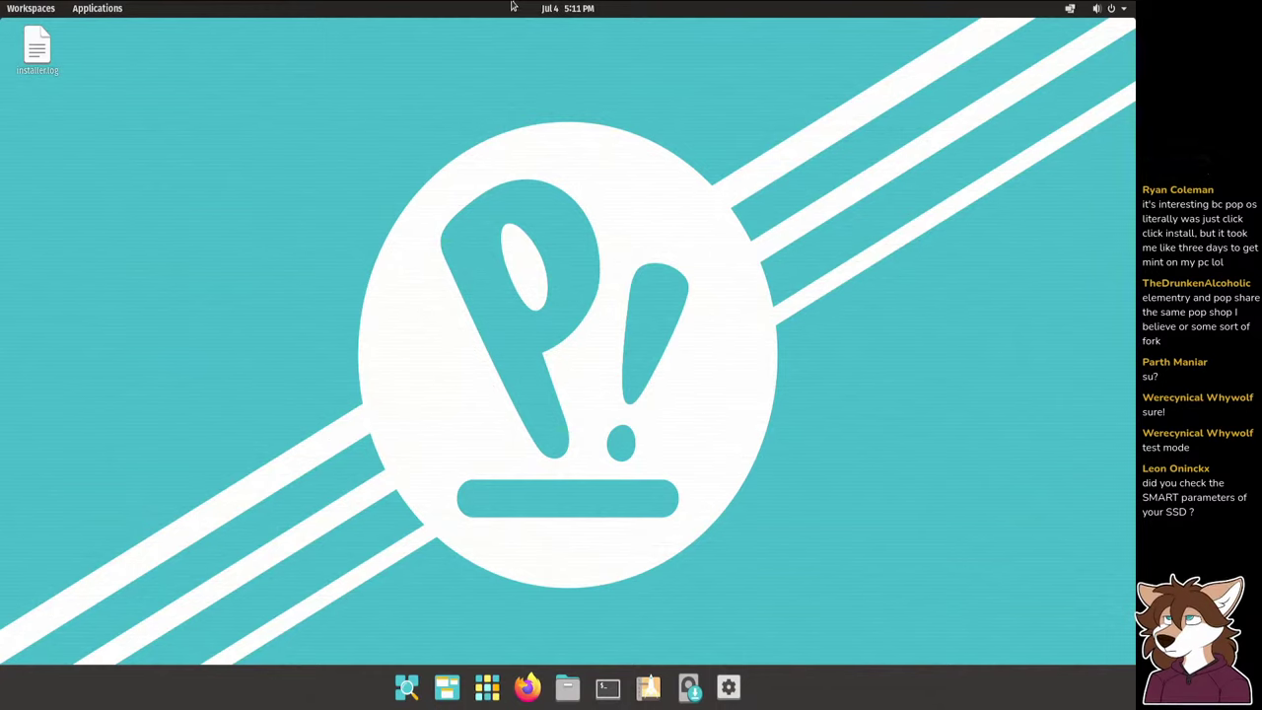
left_click(30, 8)
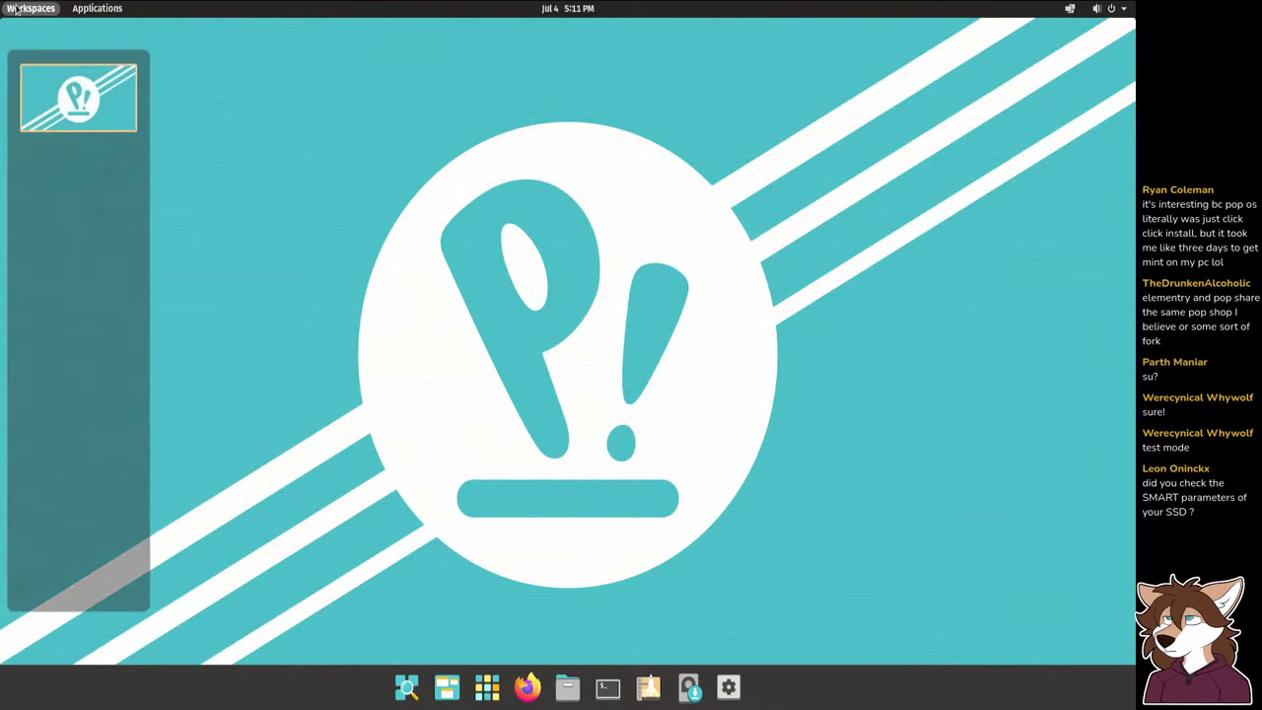
left_click(103, 71)
left_click(527, 686)
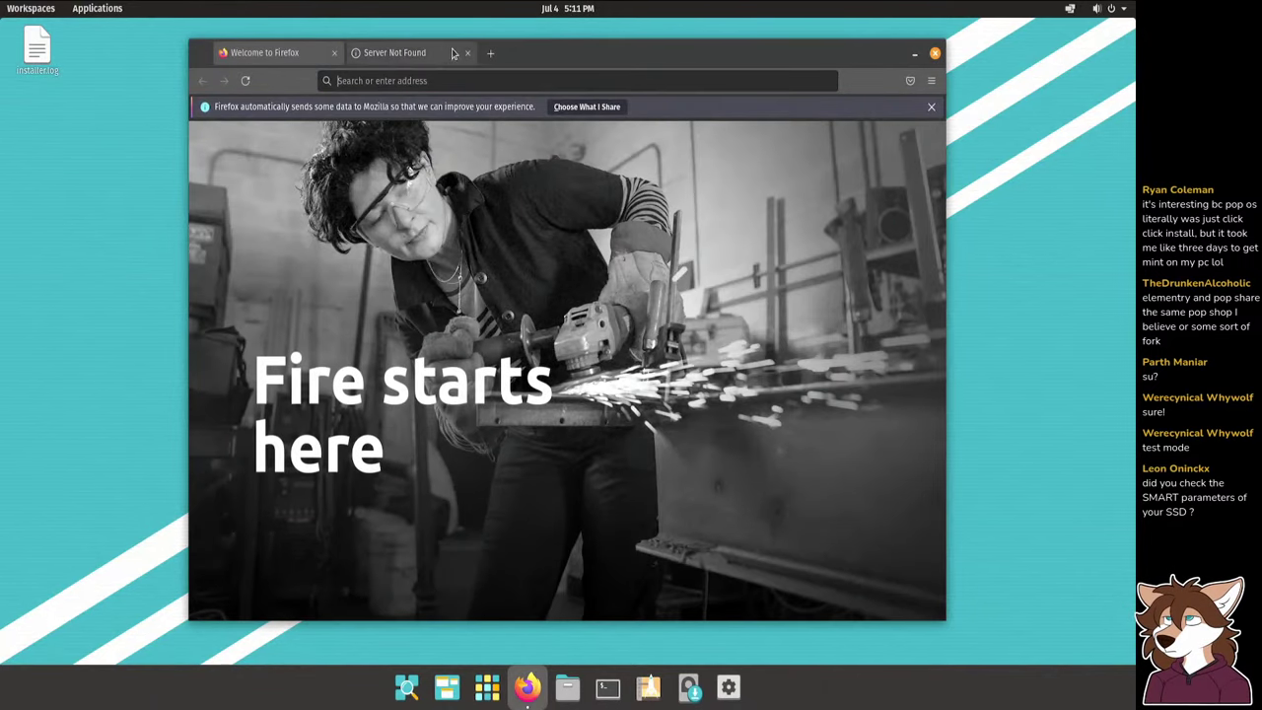
Close the Server Not Found tab and search 'pop os release notes' from the address bar.
left_click(467, 53)
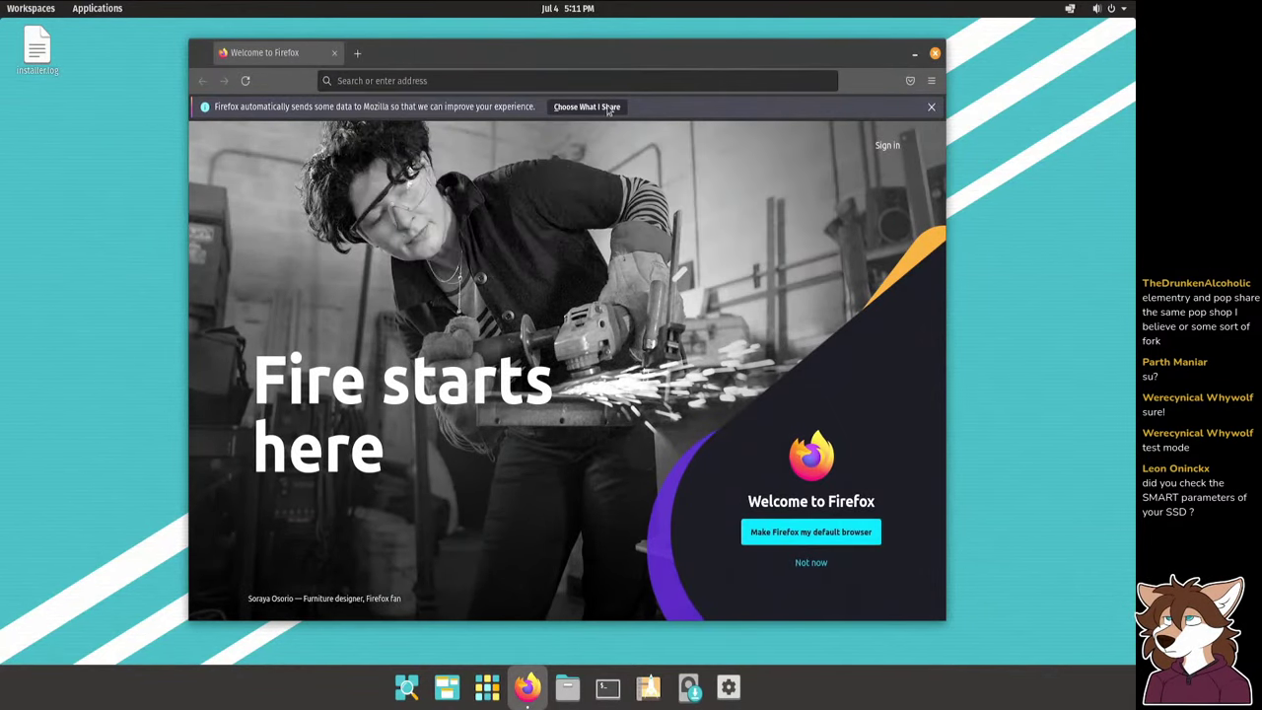
left_click(531, 80)
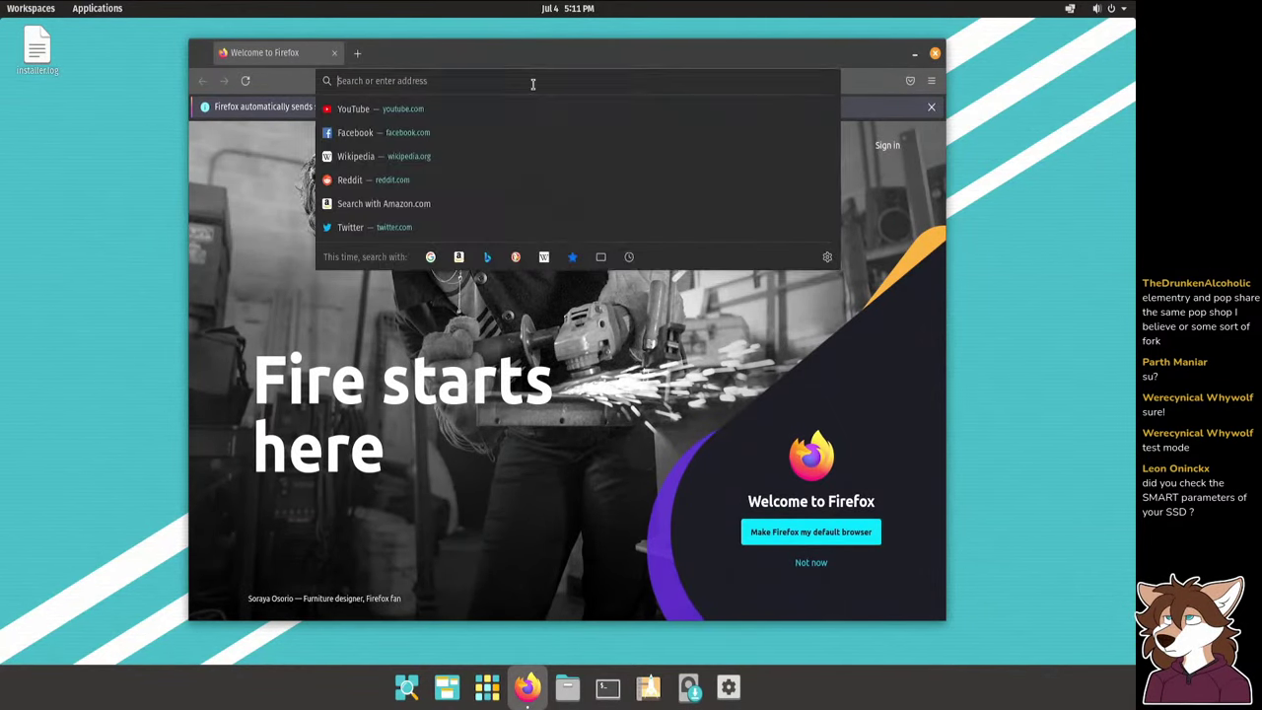
left_click(268, 190)
left_click(406, 80)
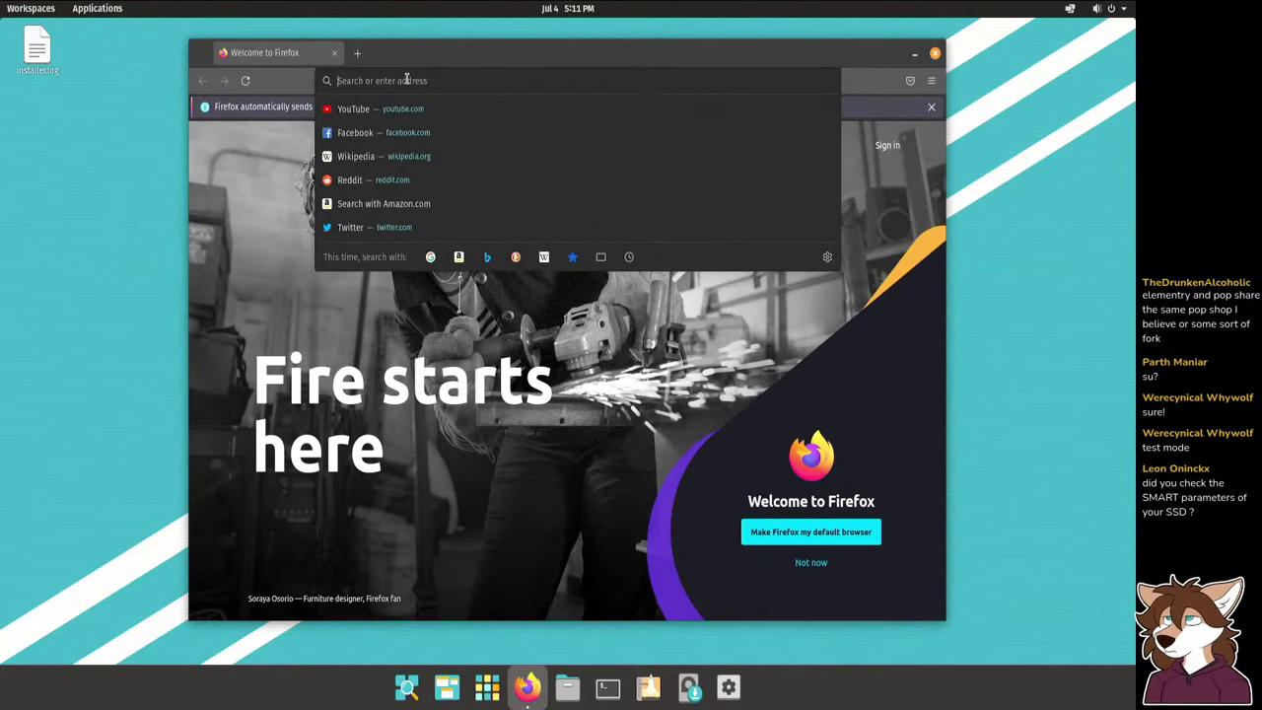
type("pop os ")
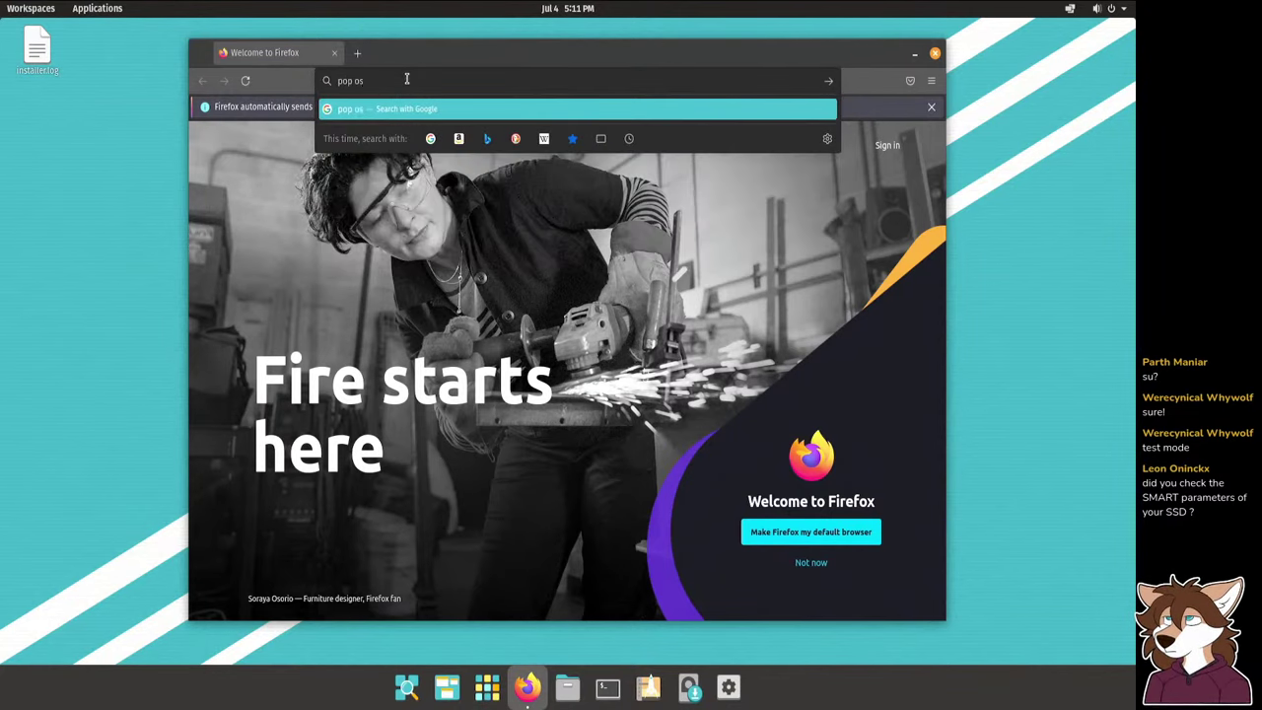
type("release notes")
key("Return")
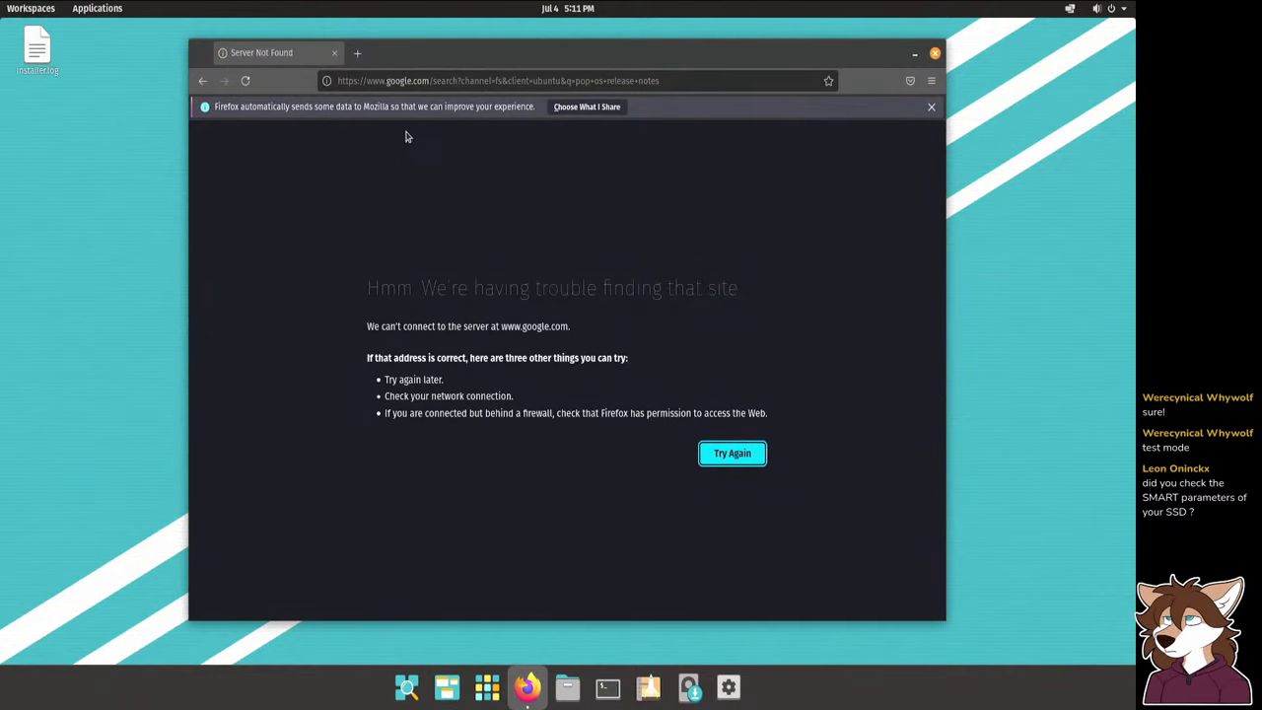
Join the haus-wifi-5ghz network from the top-bar system menu, entering the Wi-Fi password.
left_click(1102, 8)
left_click(1045, 83)
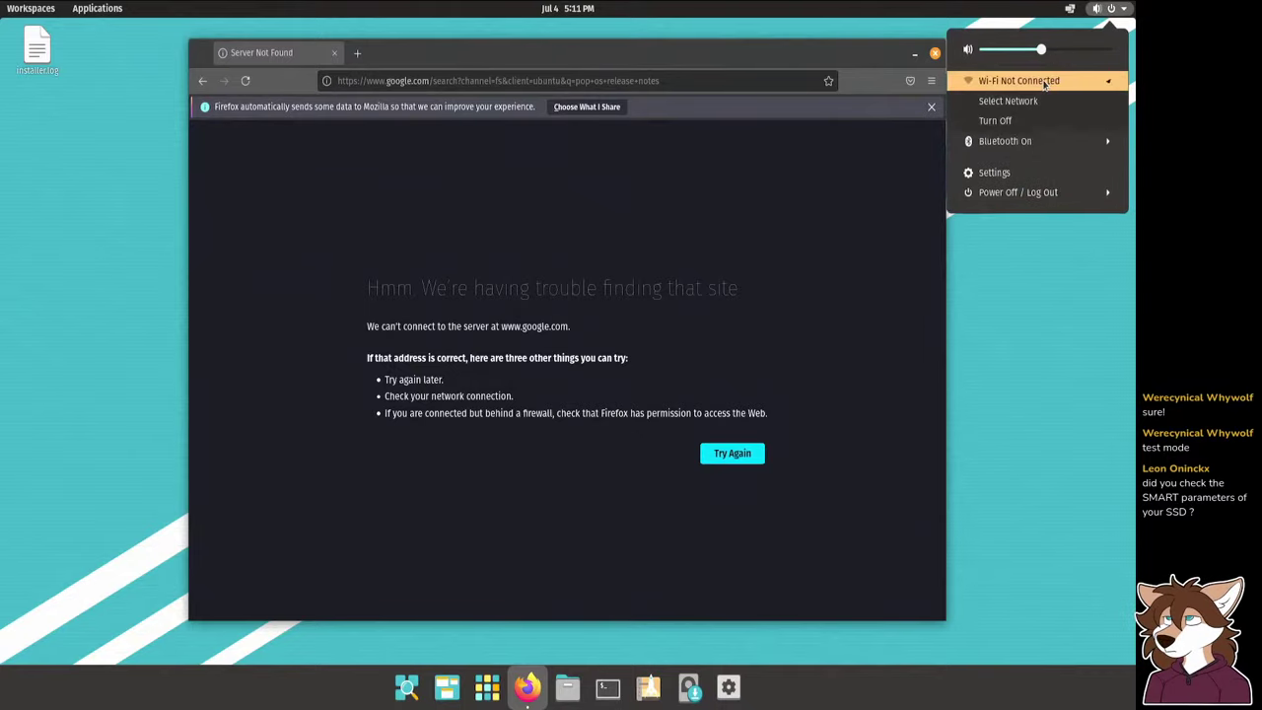
left_click(1035, 102)
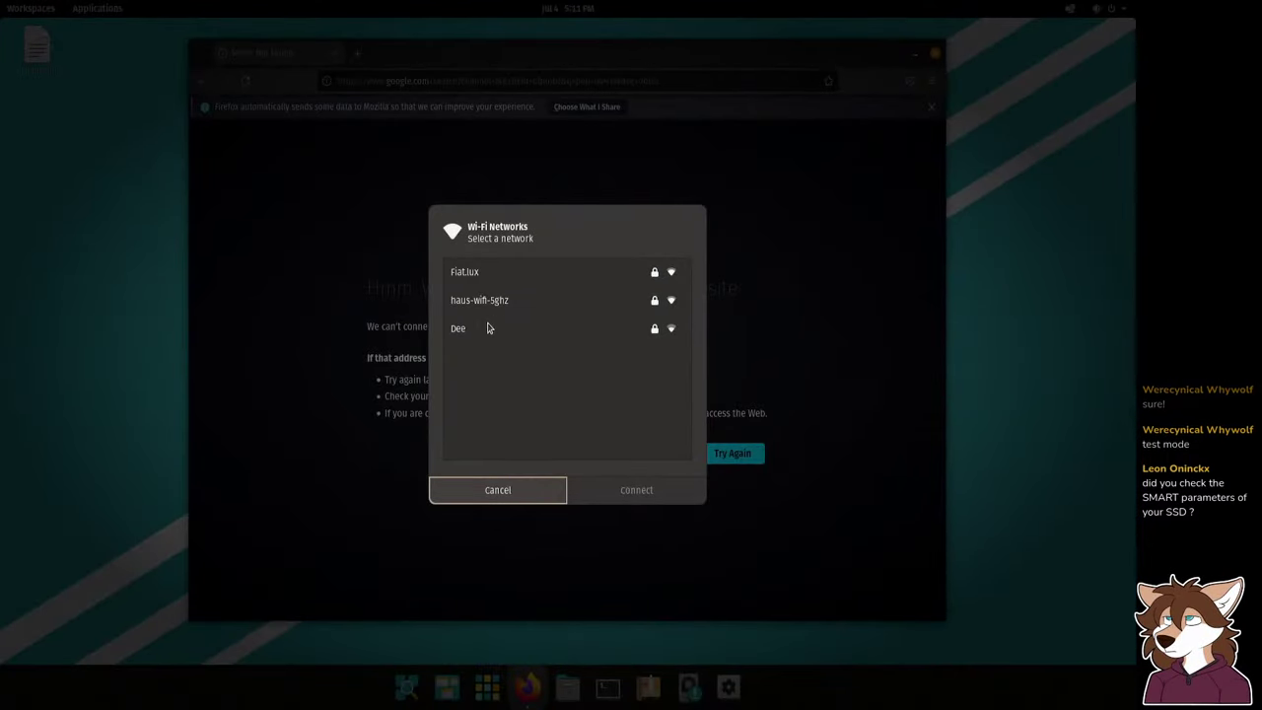
left_click(503, 299)
left_click(602, 484)
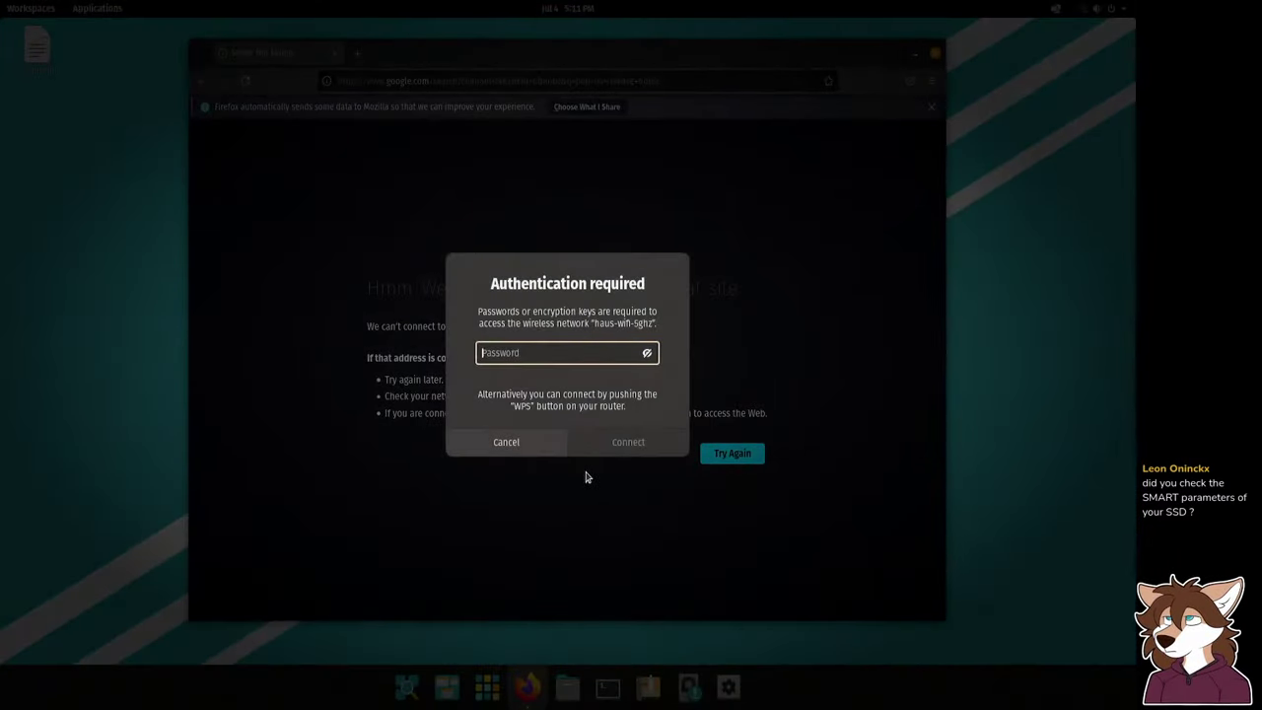
type("********")
key("Return")
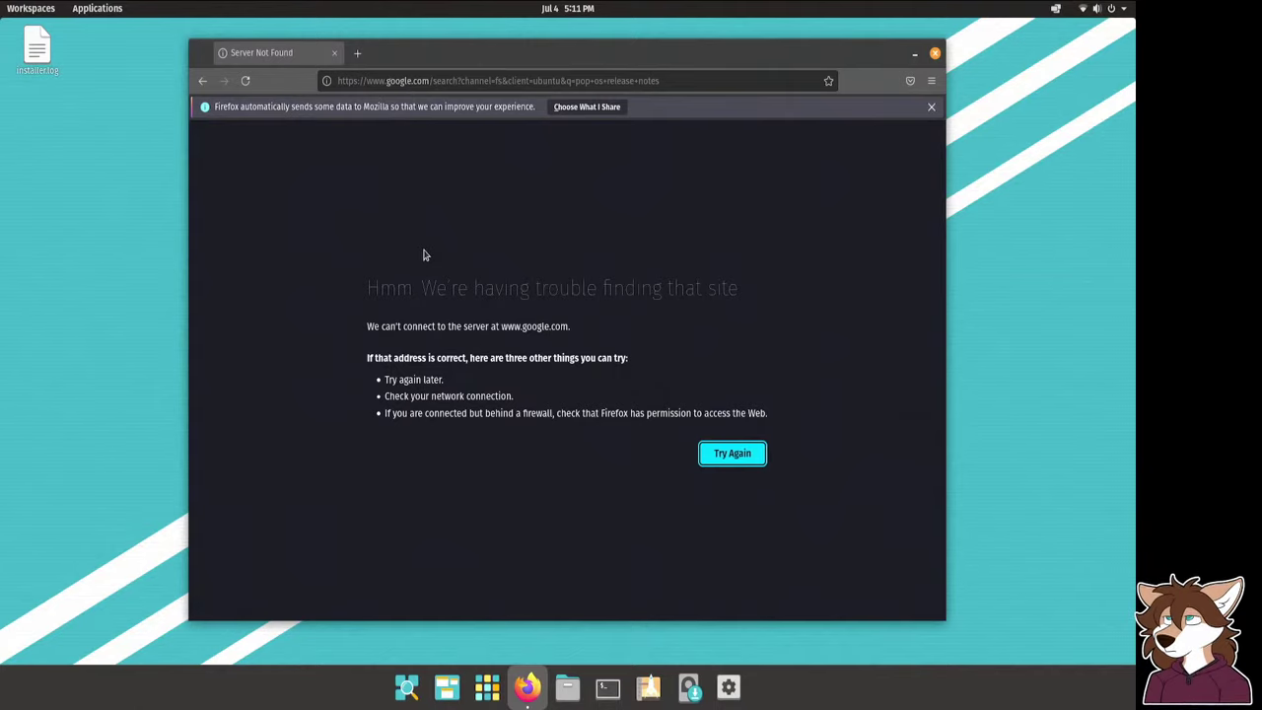
Reload the failed 'pop os release notes' search and open the System76 Blog Pop!_OS 21.04 result.
left_click(538, 79)
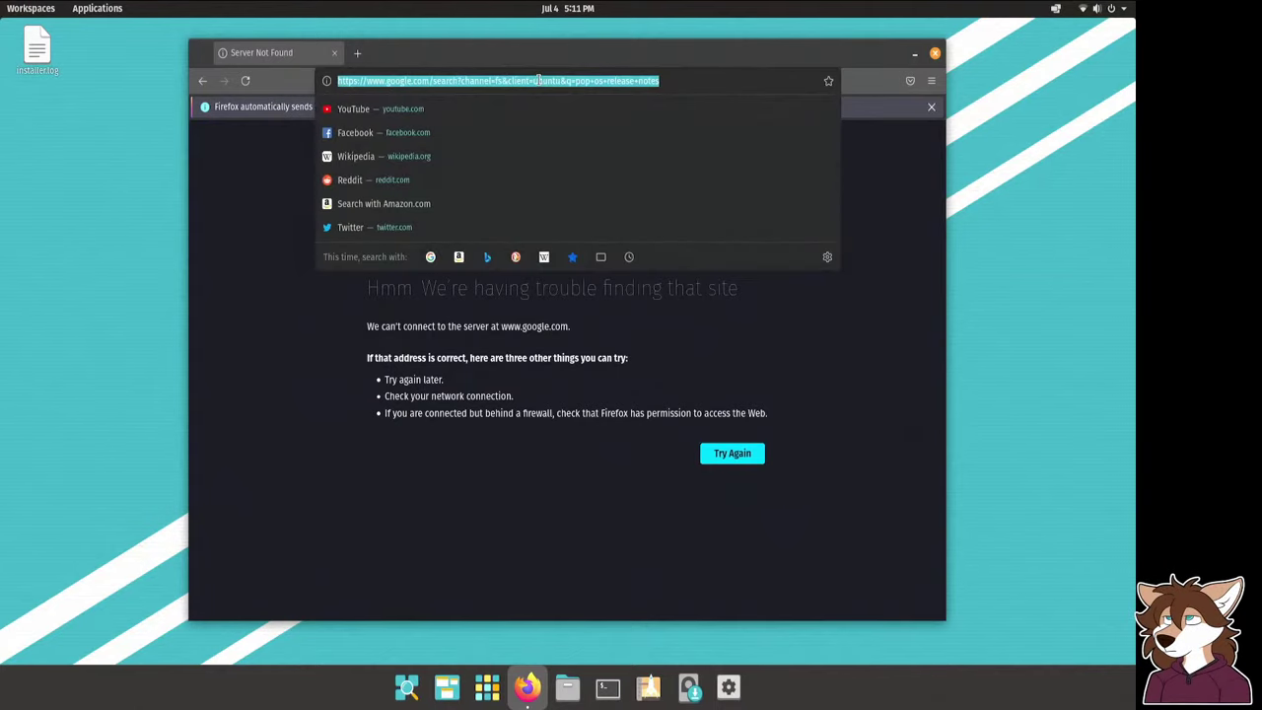
left_click(246, 82)
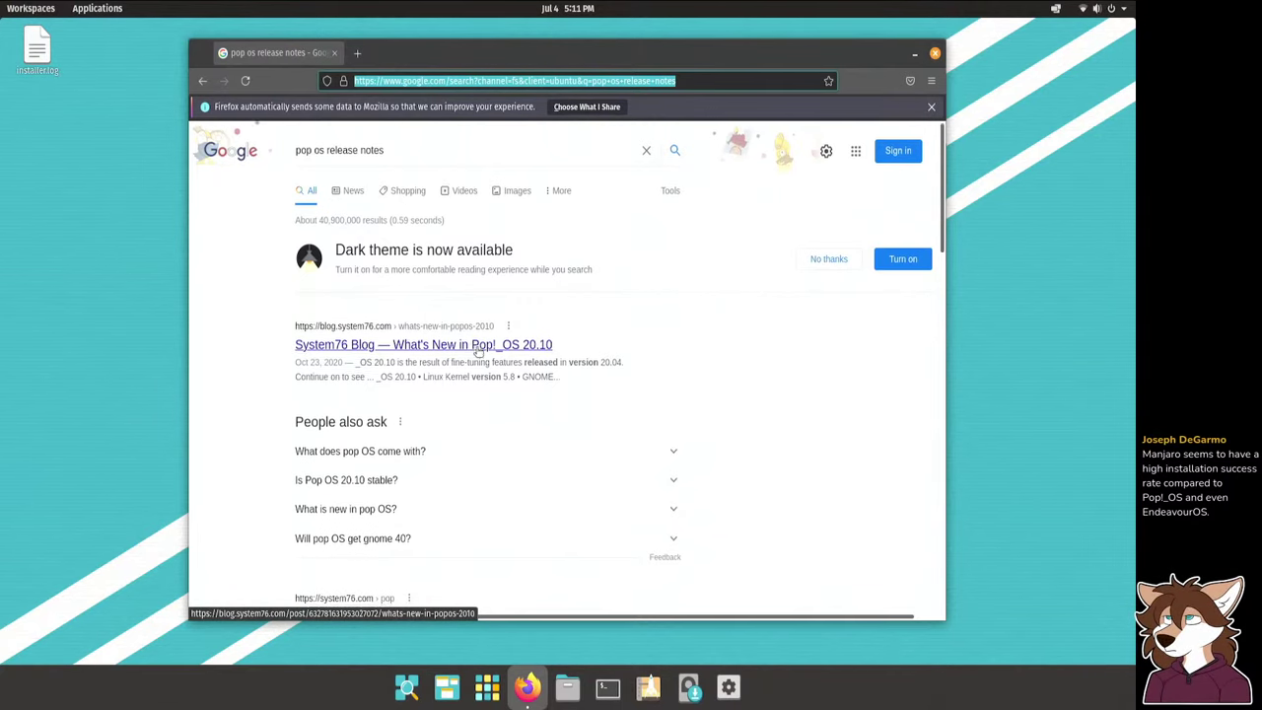
scroll(471, 355, "down", 3)
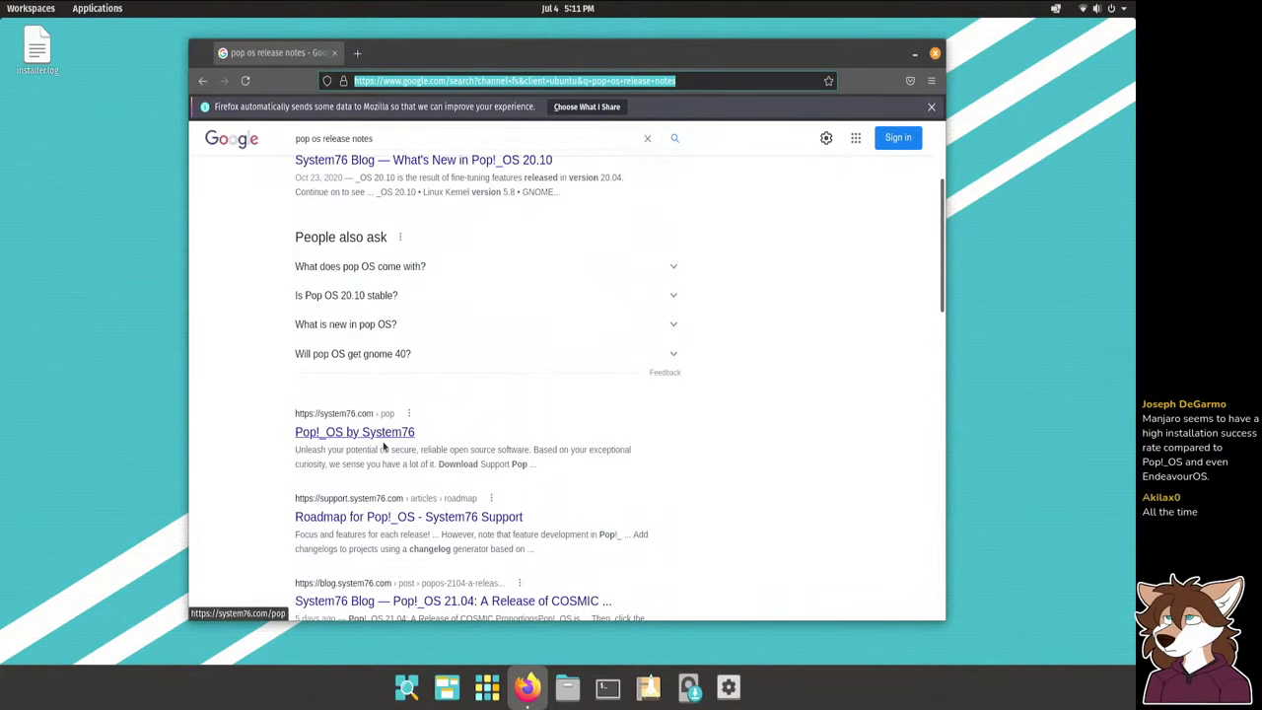
scroll(393, 440, "down", 1)
left_click(449, 529)
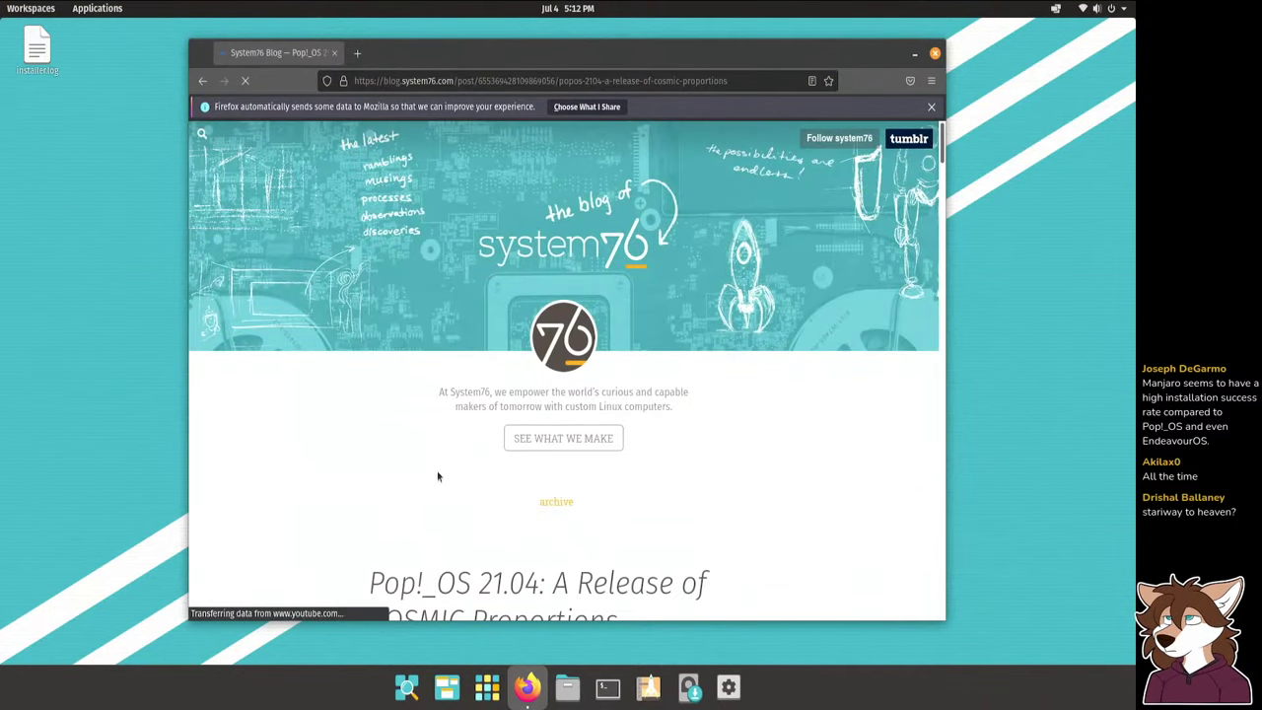
Dismiss Firefox's data-sharing notice and scroll through the Pop!_OS 21.04 blog post.
scroll(206, 452, "down", 6)
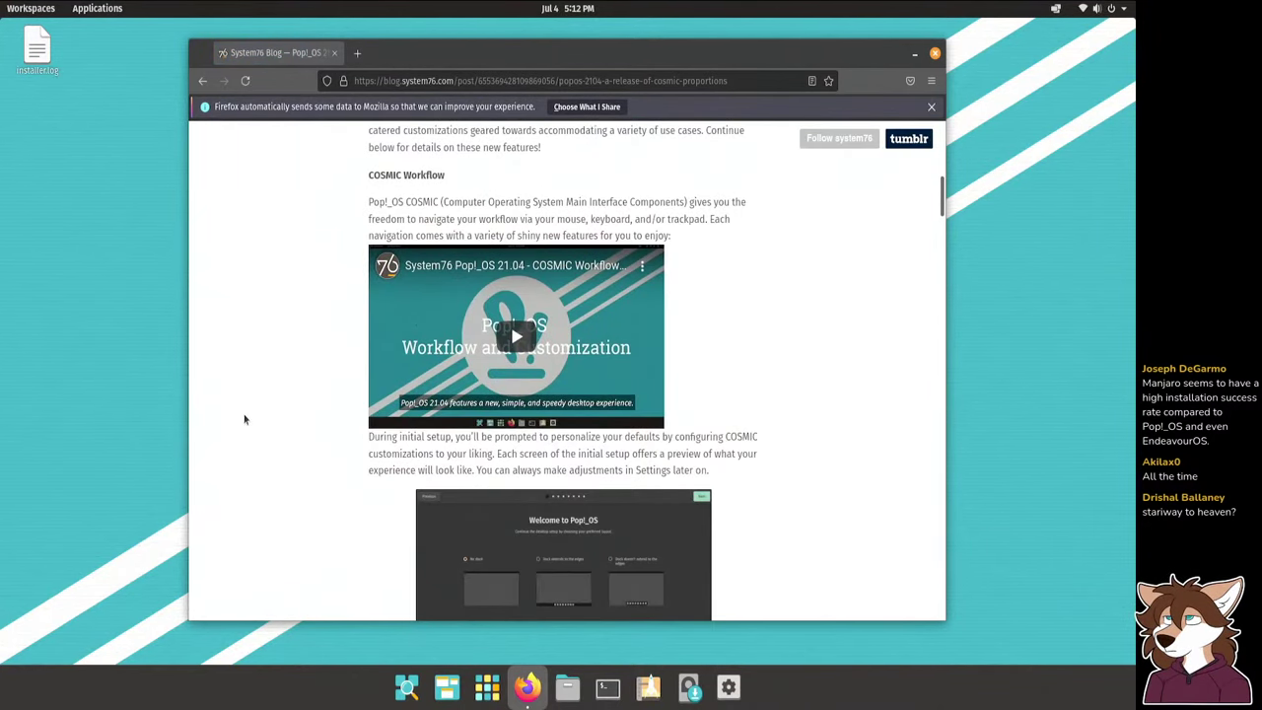
scroll(247, 416, "up", 3)
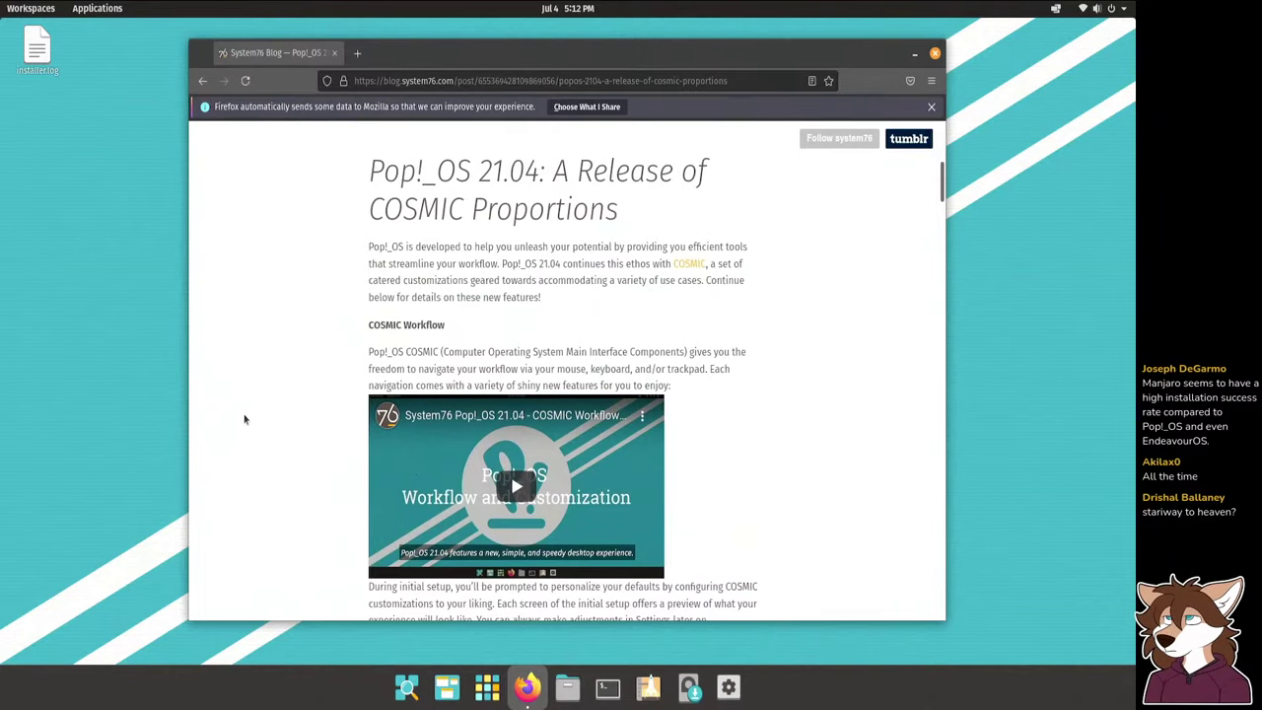
left_click(931, 106)
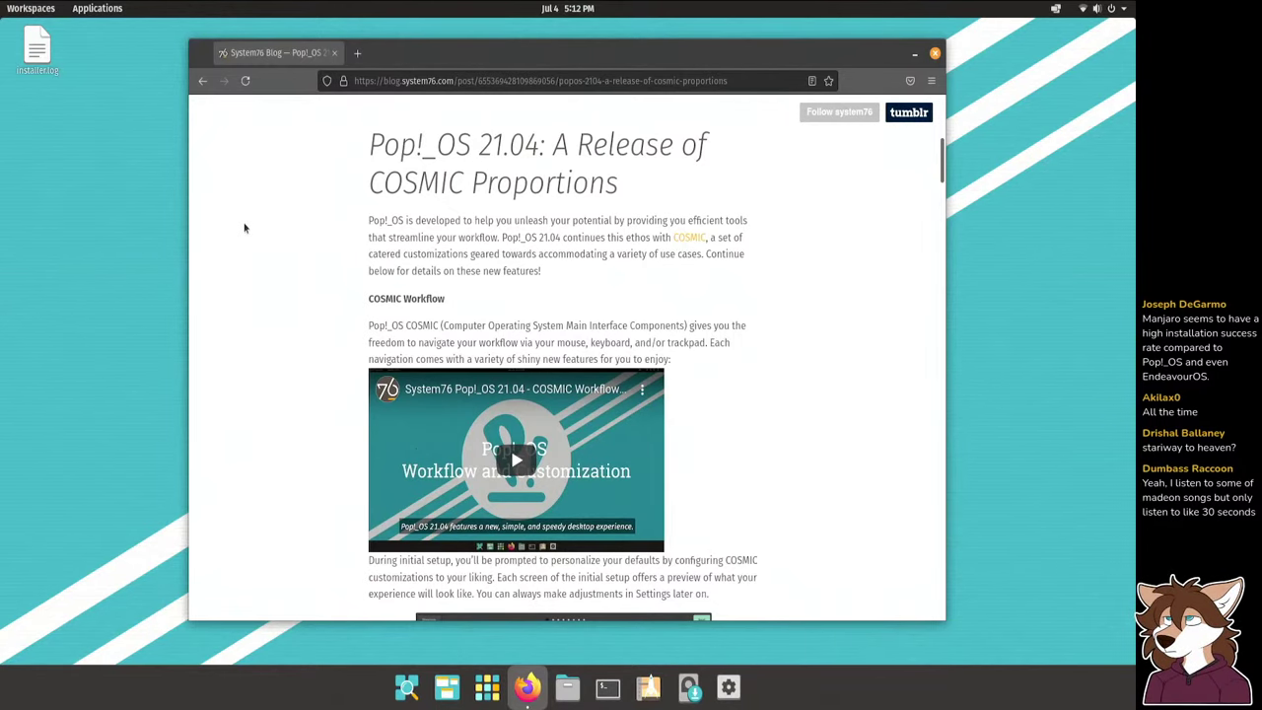
scroll(247, 228, "down", 4)
scroll(282, 234, "up", 4)
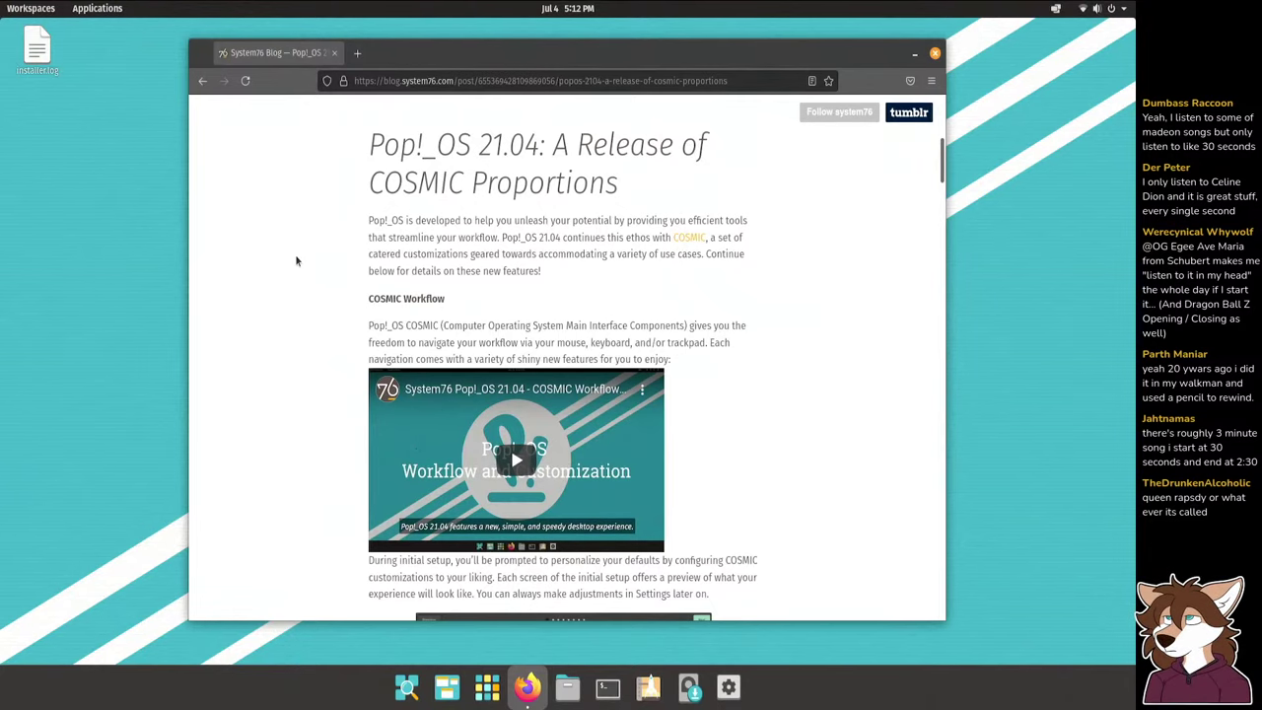
scroll(303, 268, "up", 1)
scroll(304, 264, "down", 1)
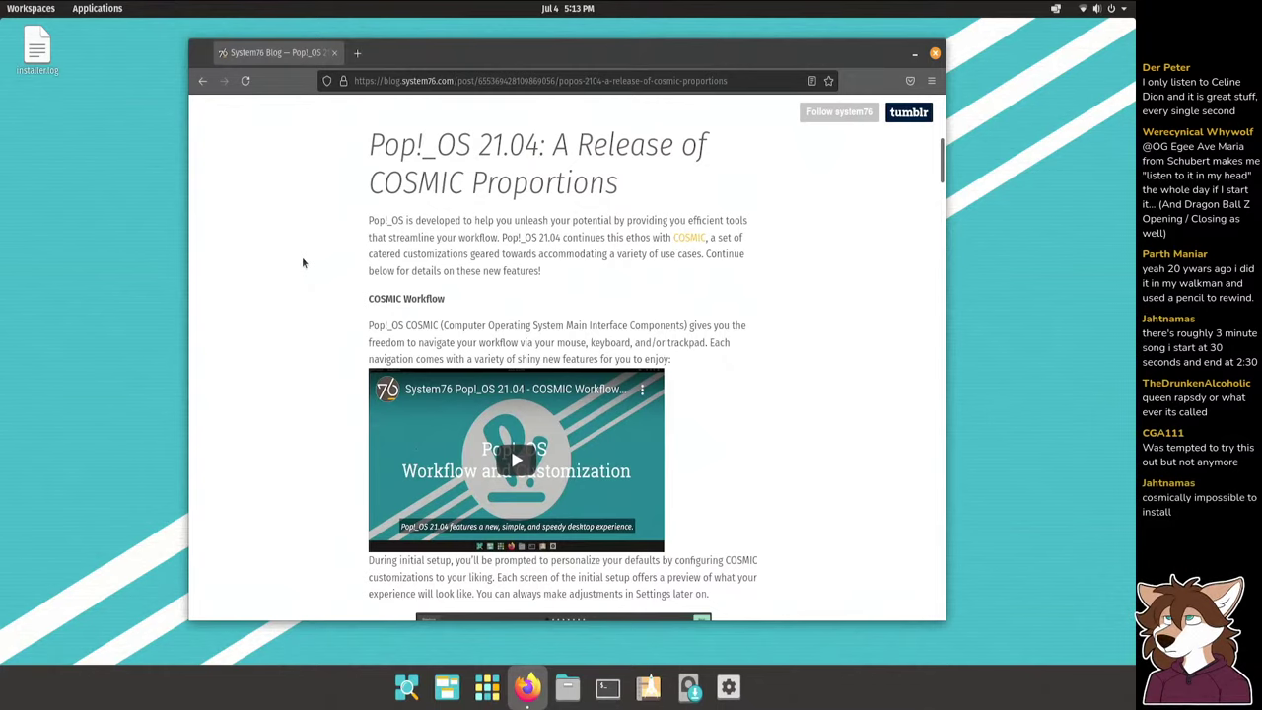
scroll(297, 252, "down", 3)
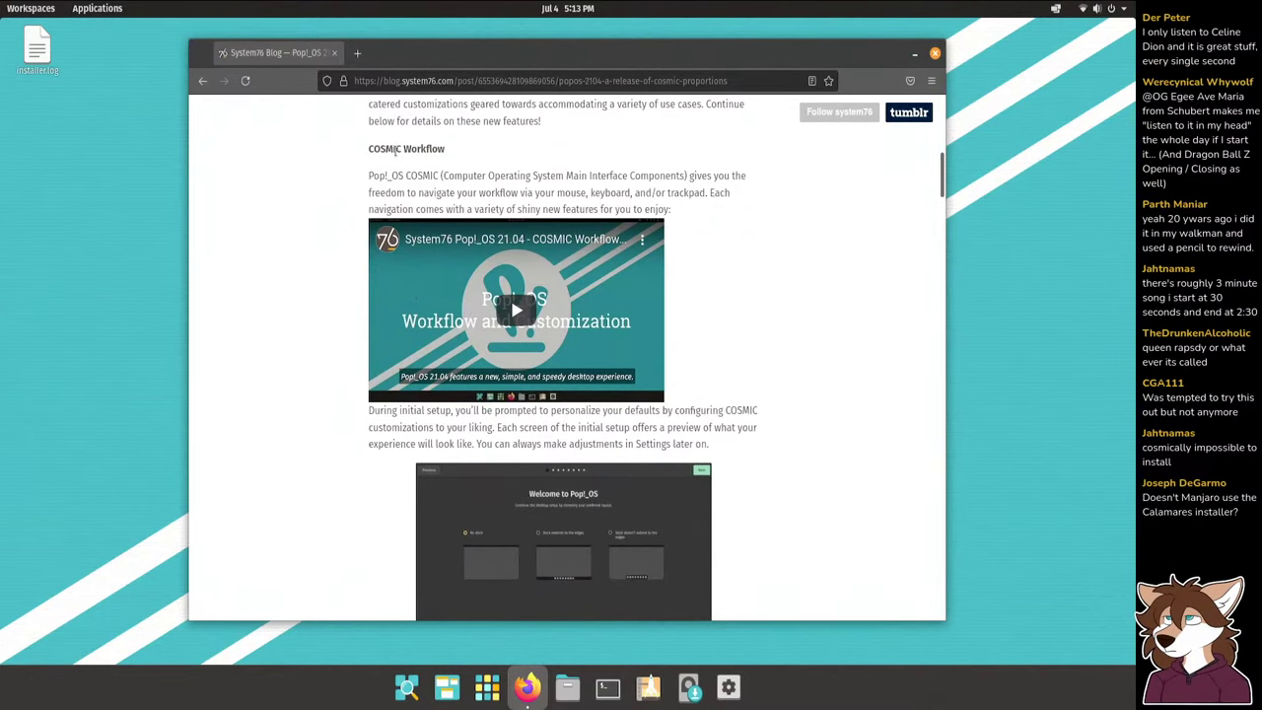
scroll(239, 383, "down", 3)
scroll(198, 340, "down", 1)
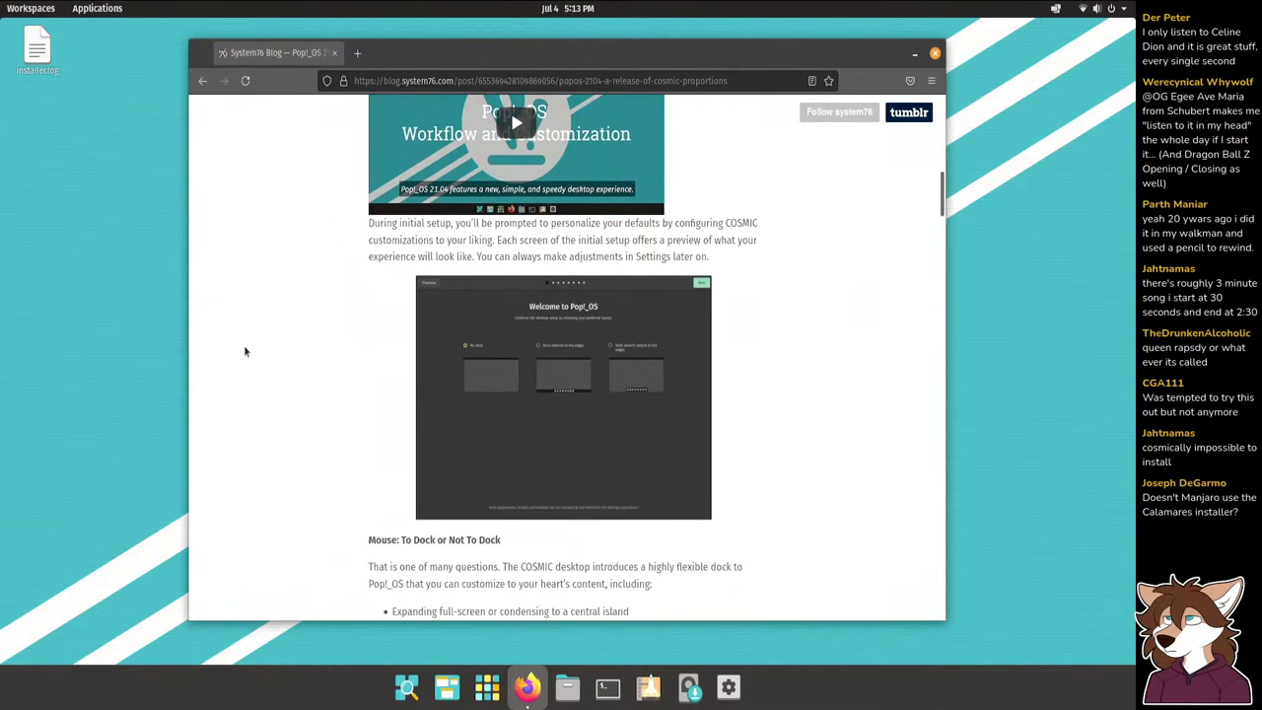
scroll(245, 351, "down", 5)
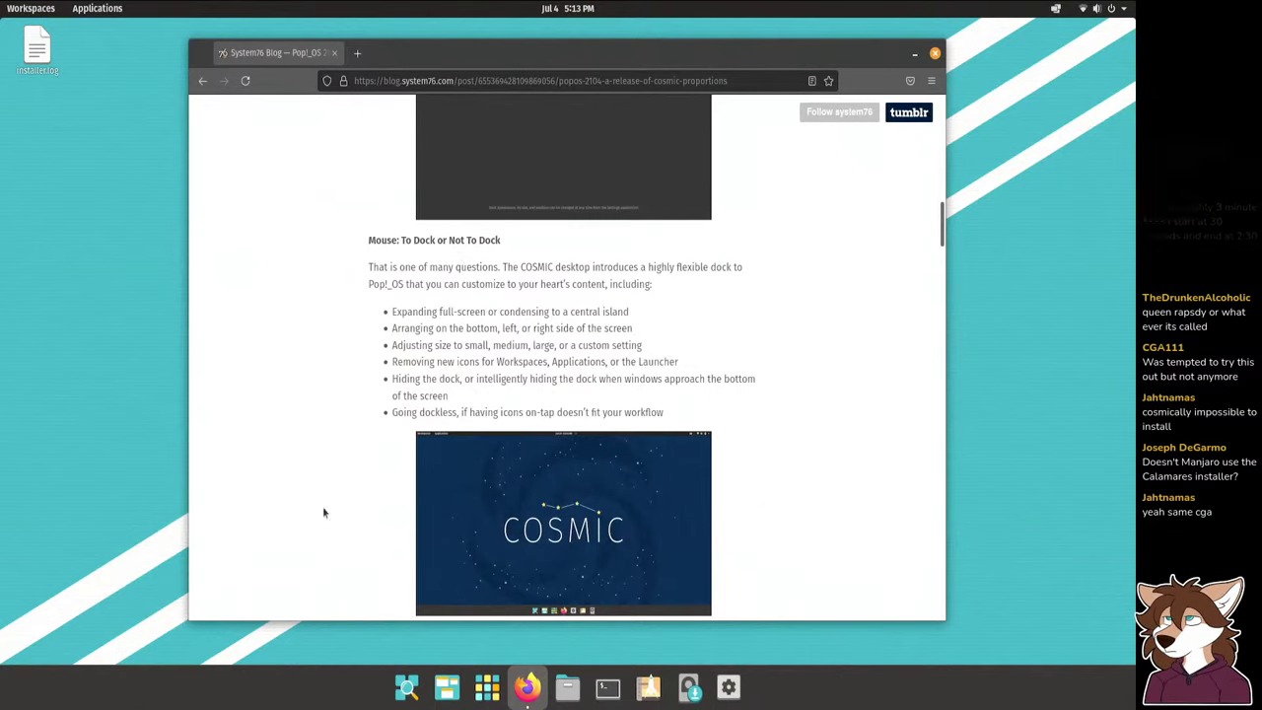
scroll(266, 317, "down", 4)
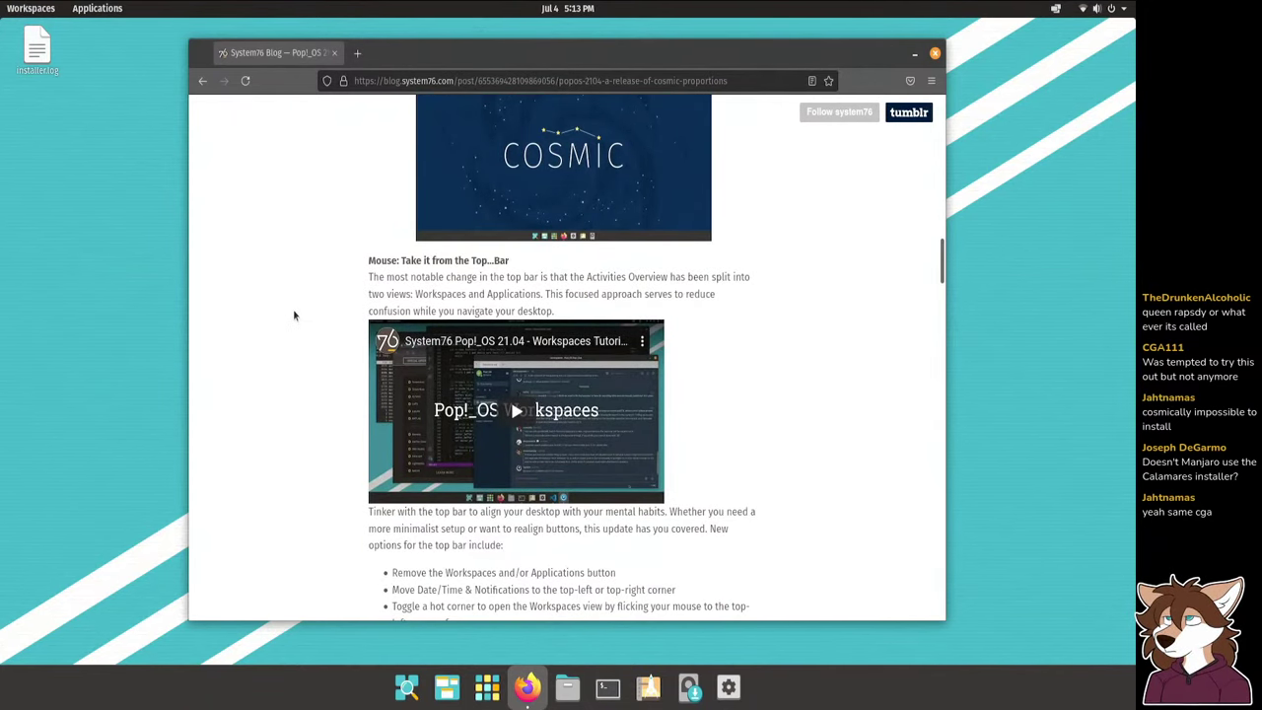
scroll(293, 316, "down", 10)
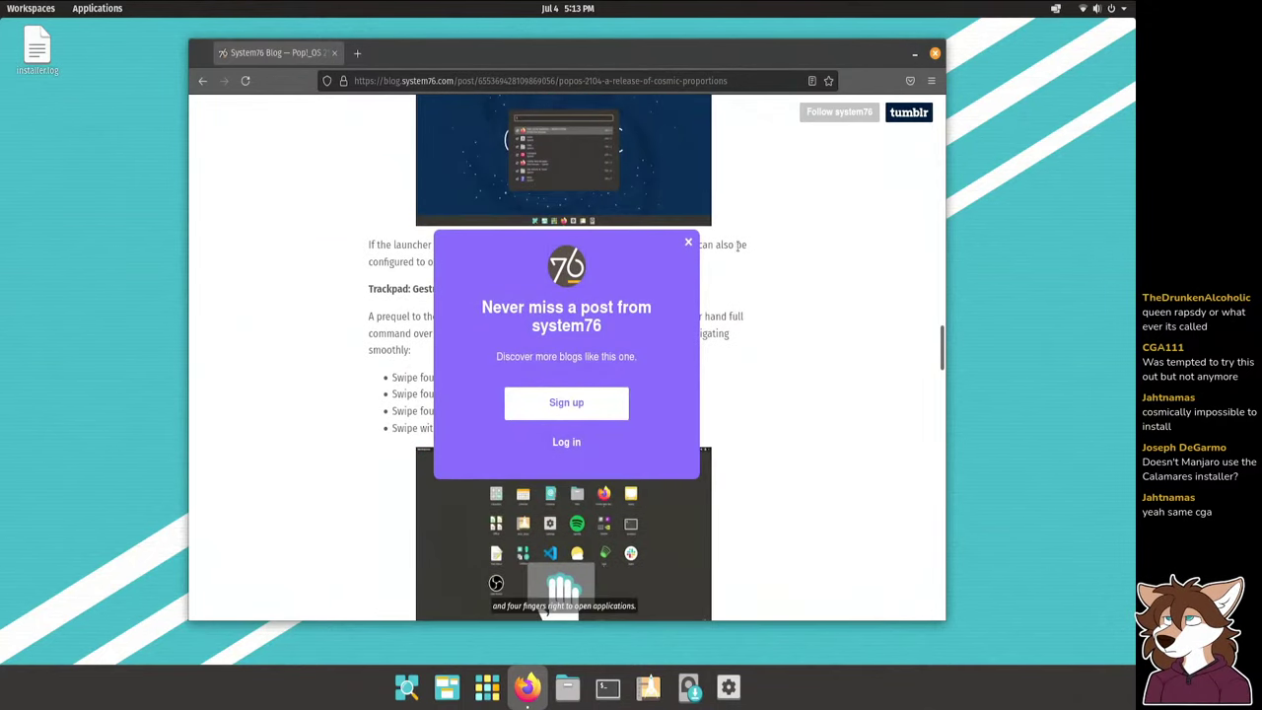
Close the 'Never miss a post' popup, finish the post, and go Back to the Google results.
left_click(689, 241)
scroll(276, 252, "down", 3)
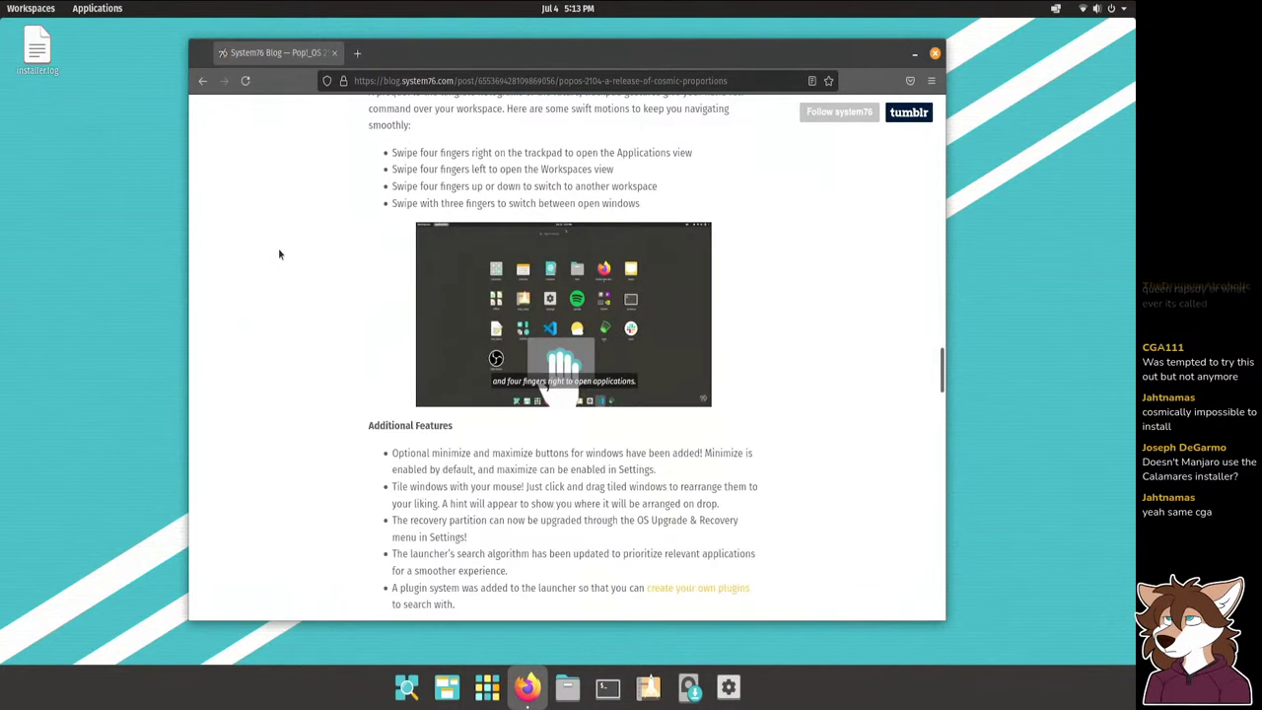
scroll(276, 272, "down", 5)
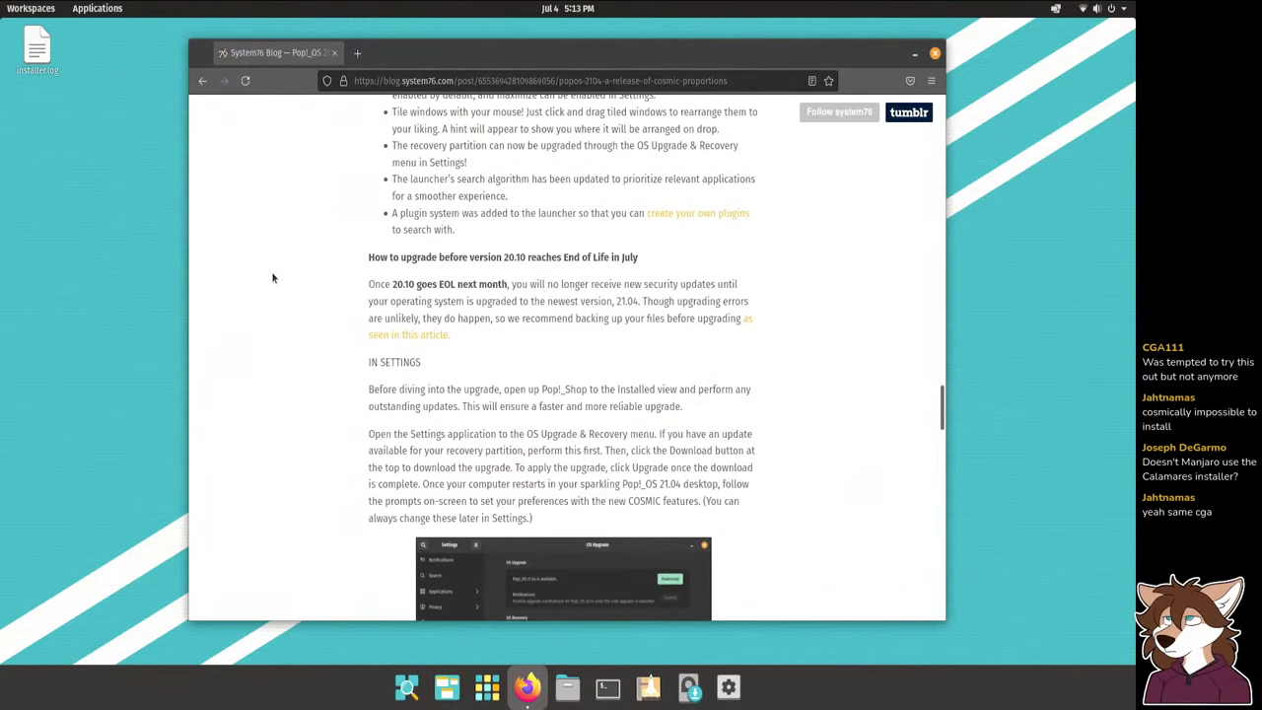
scroll(273, 278, "down", 6)
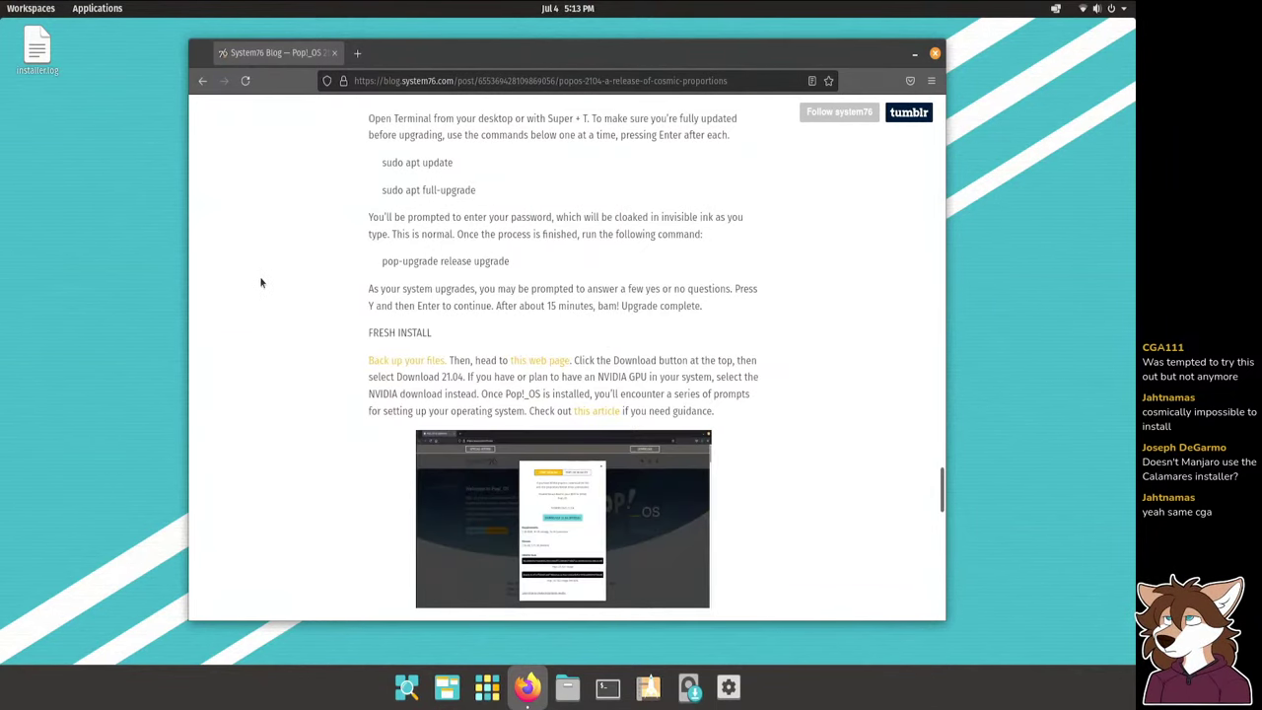
scroll(260, 284, "down", 6)
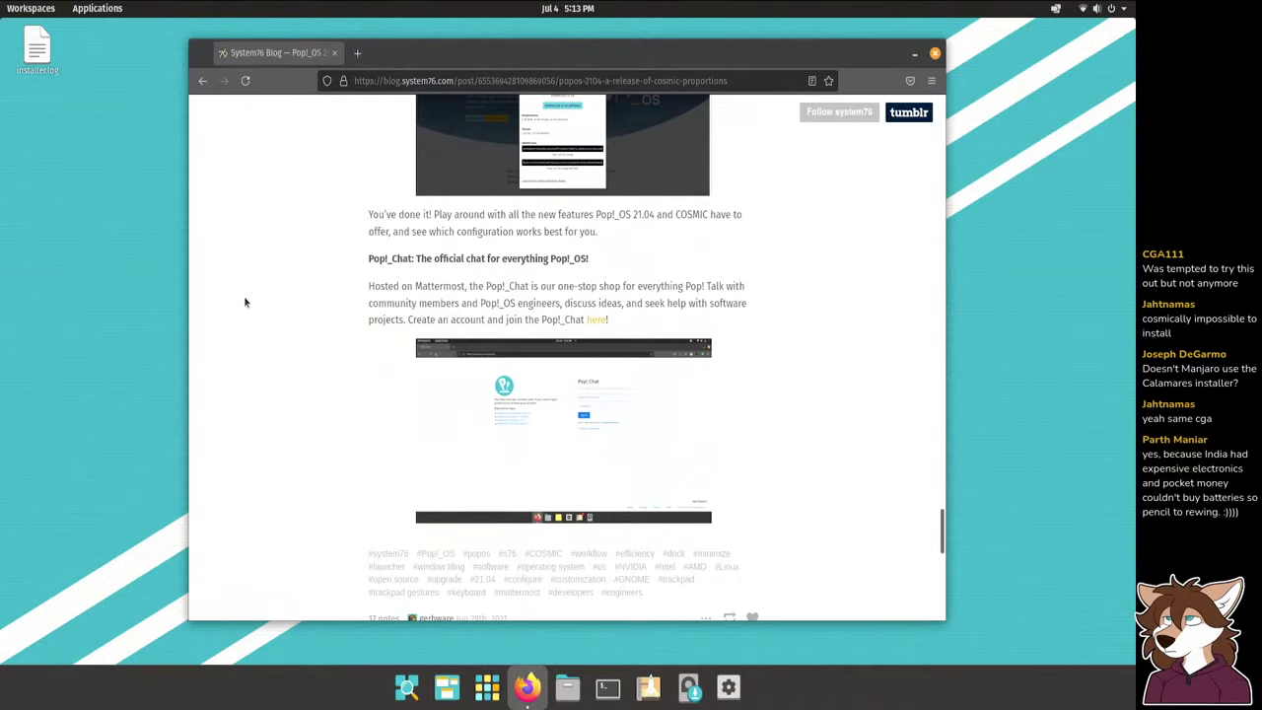
scroll(245, 296, "down", 5)
scroll(246, 291, "up", 5)
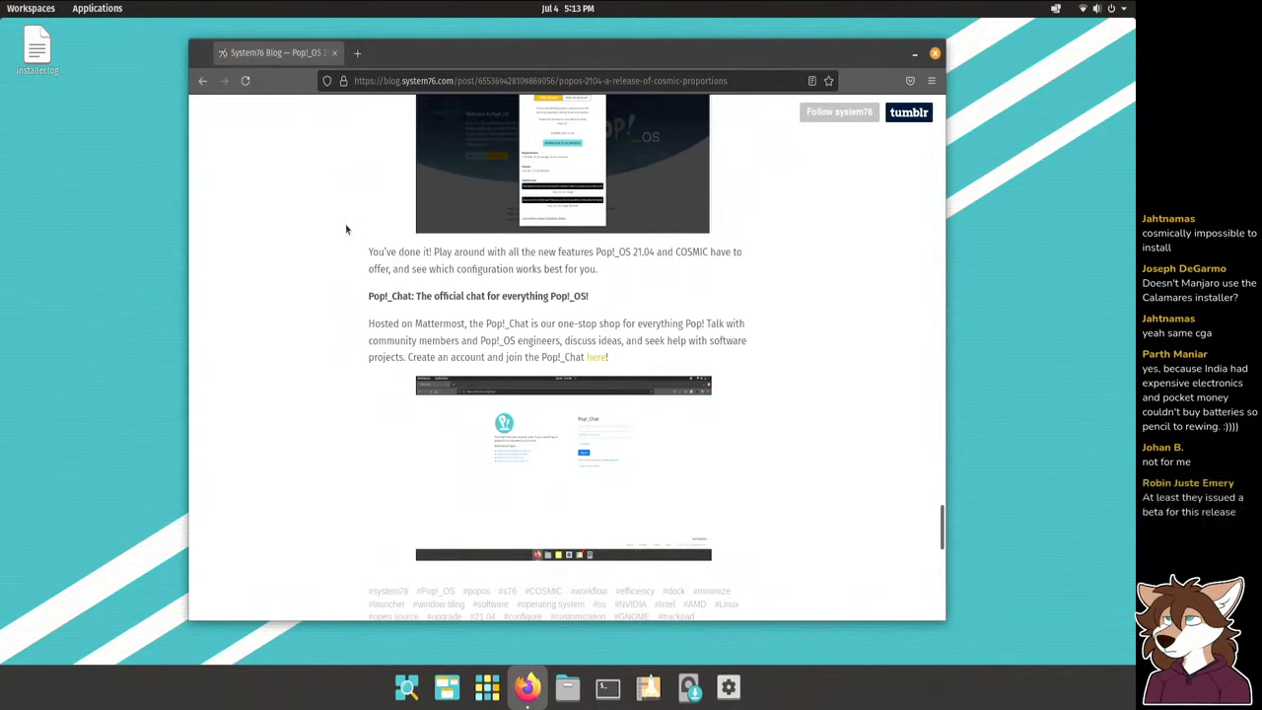
right_click(307, 213)
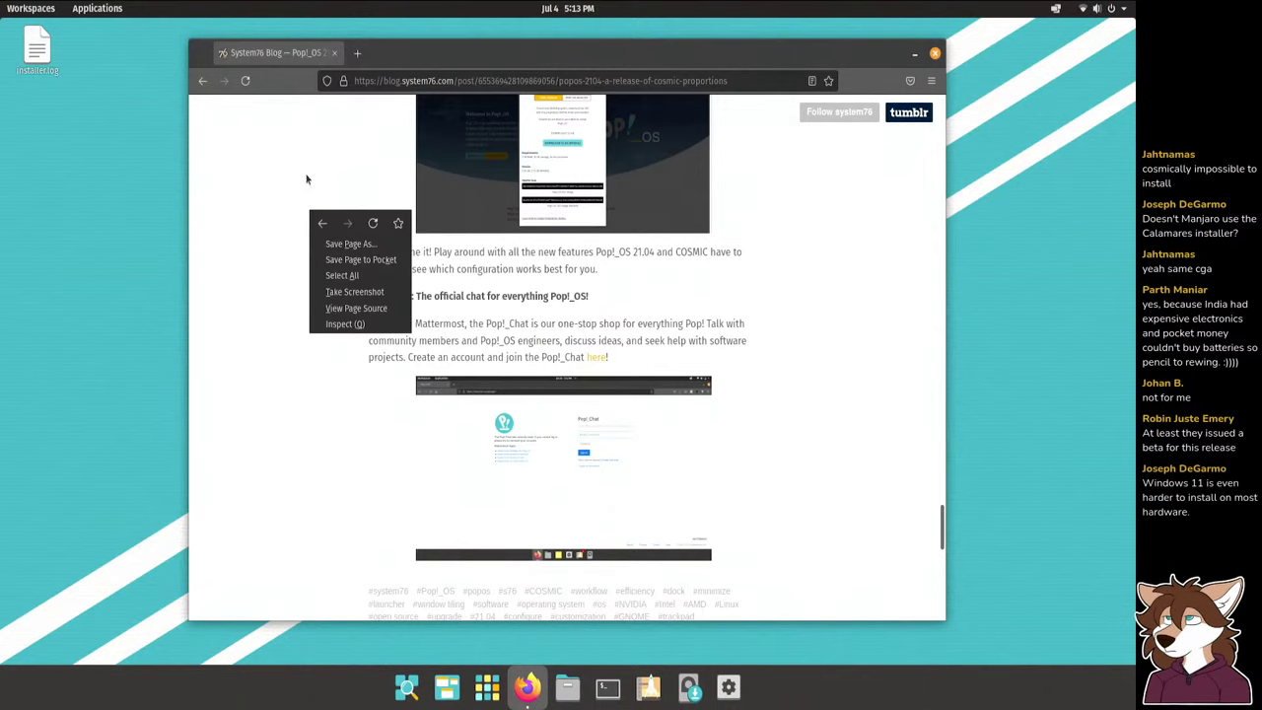
left_click(306, 179)
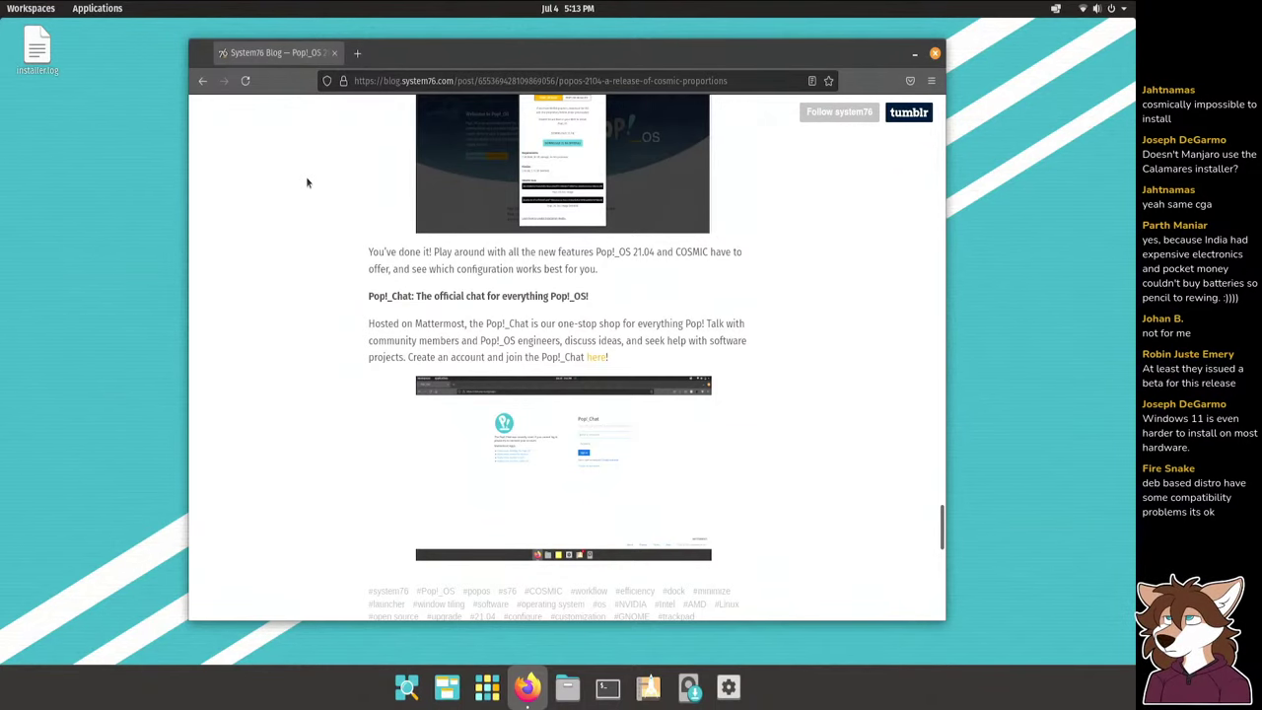
right_click(308, 179)
left_click(325, 189)
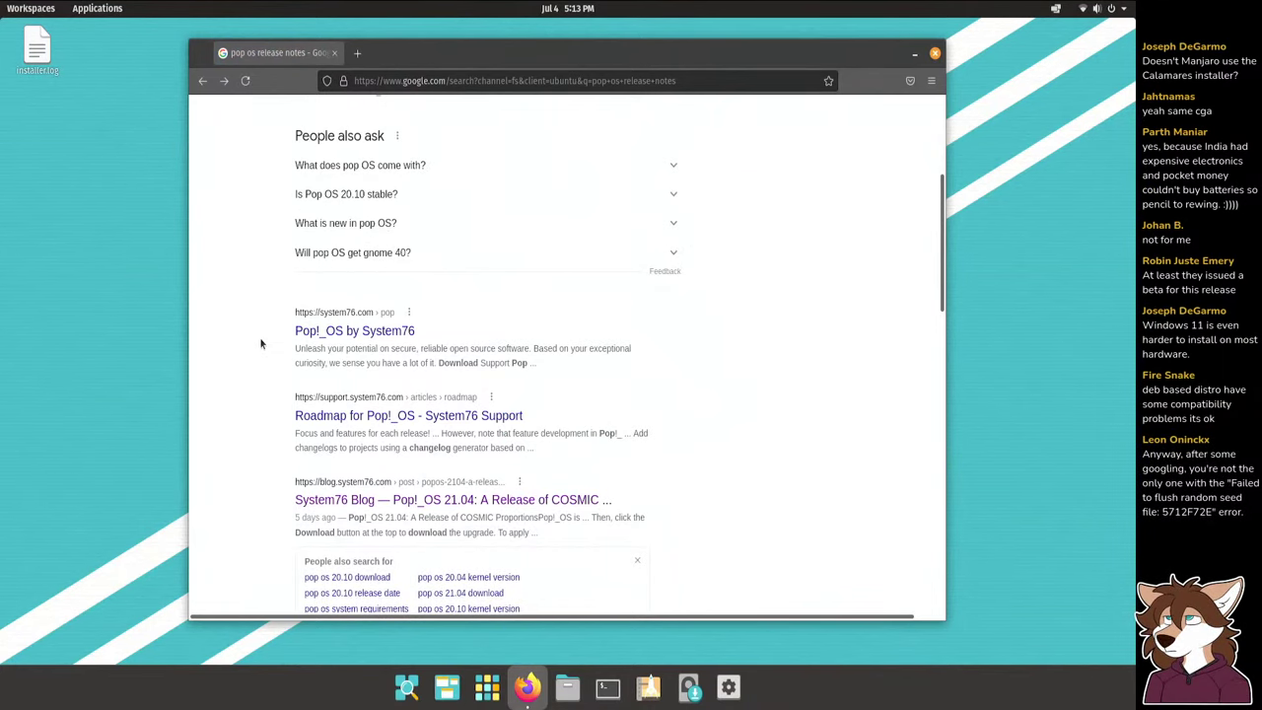
Glance over the Google results, then quit Firefox.
scroll(262, 345, "down", 5)
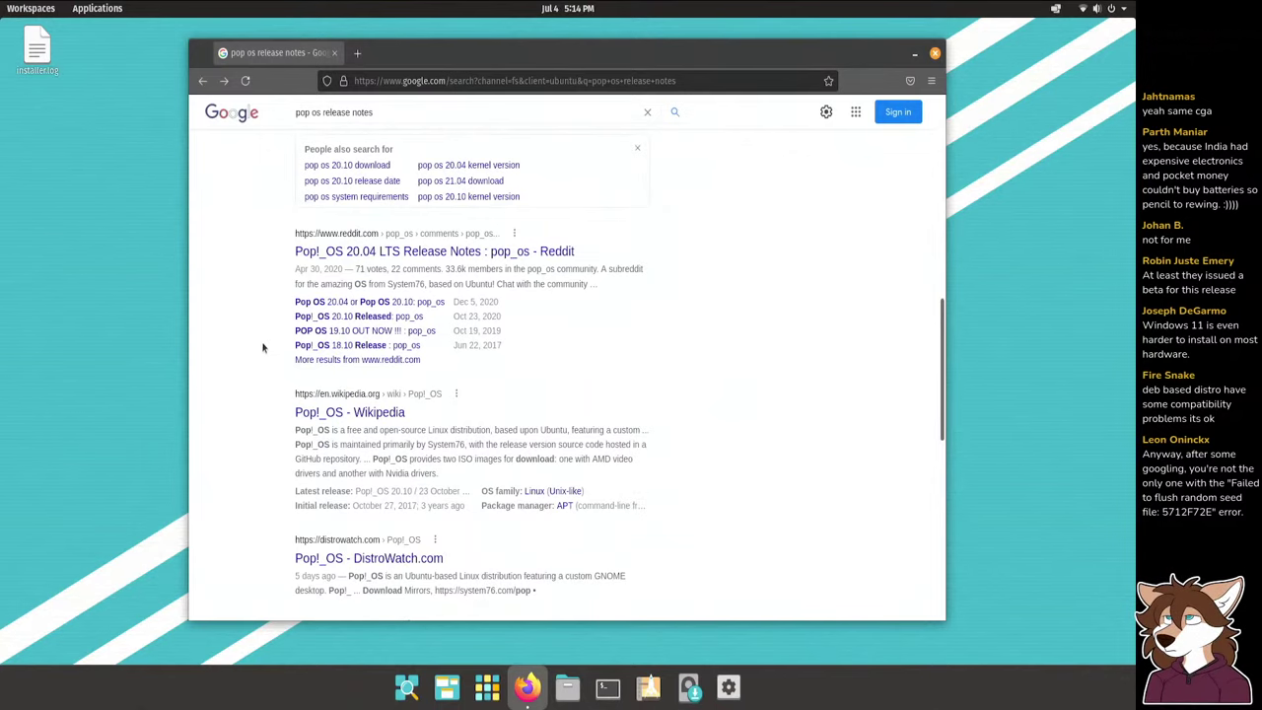
scroll(262, 346, "up", 3)
left_click(935, 53)
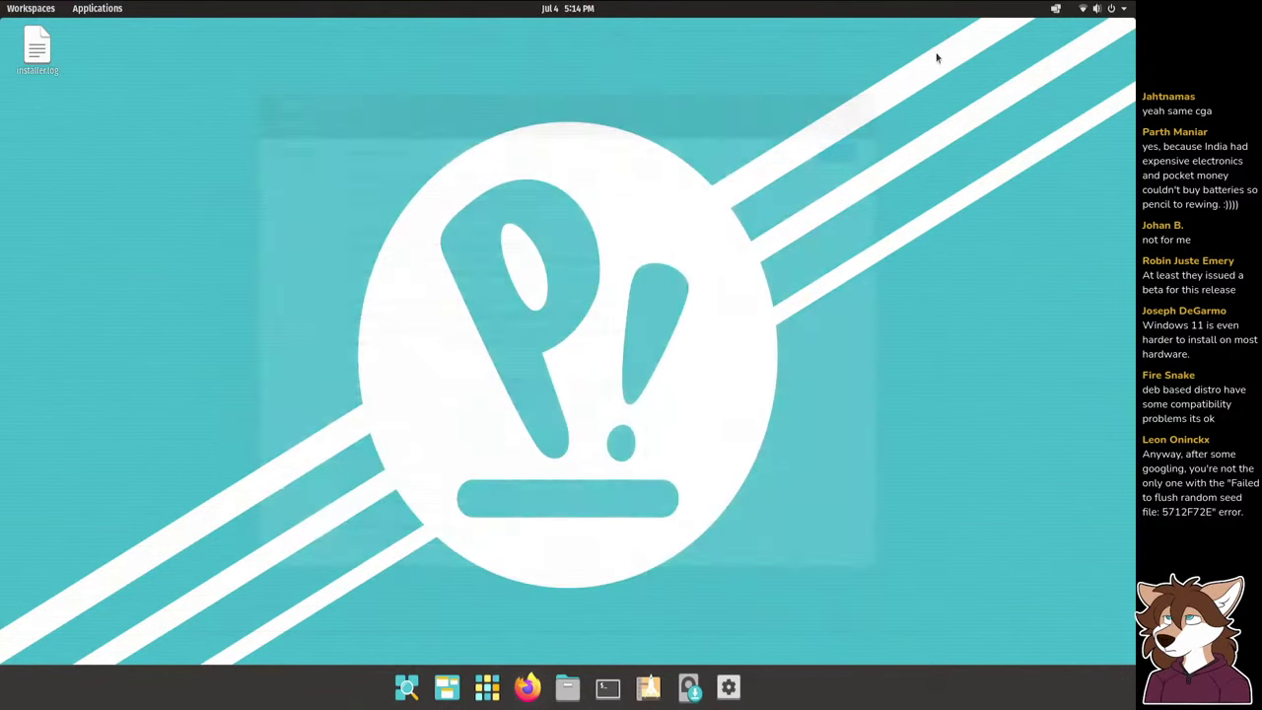
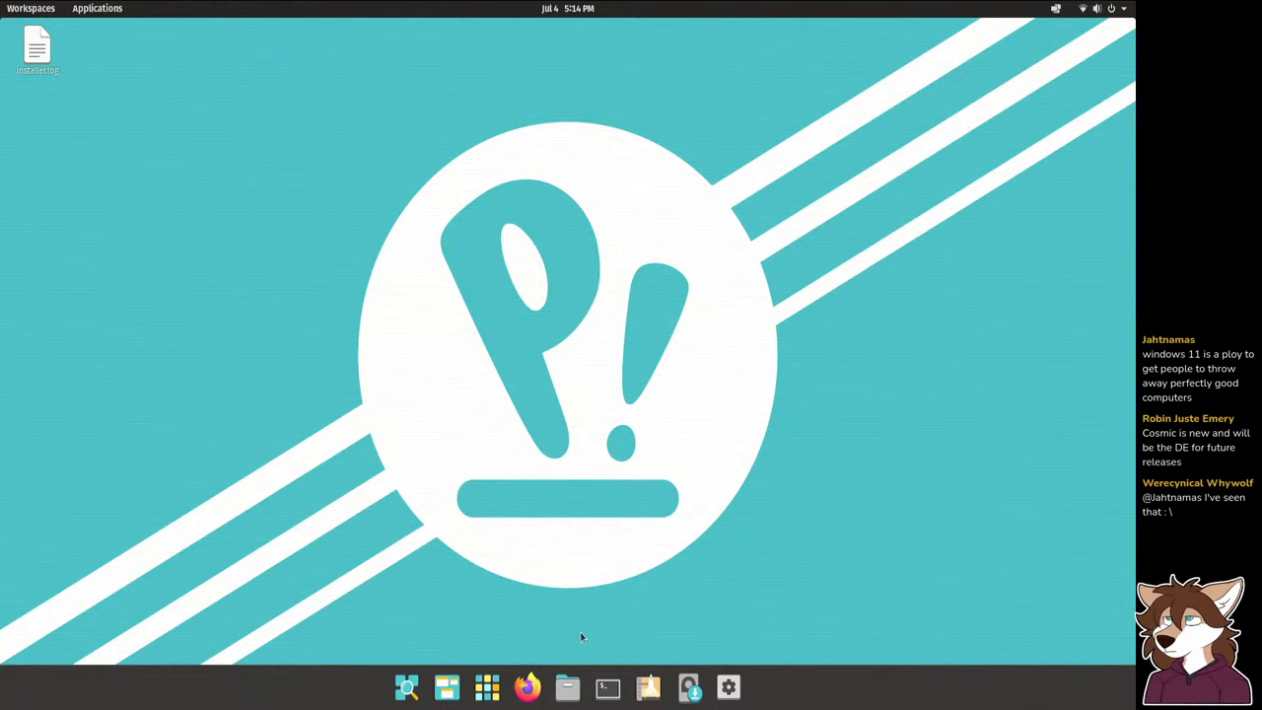
Launch Pop!_Shop and show its Installed page listing 7 updates totalling 146.7 MB.
left_click(648, 686)
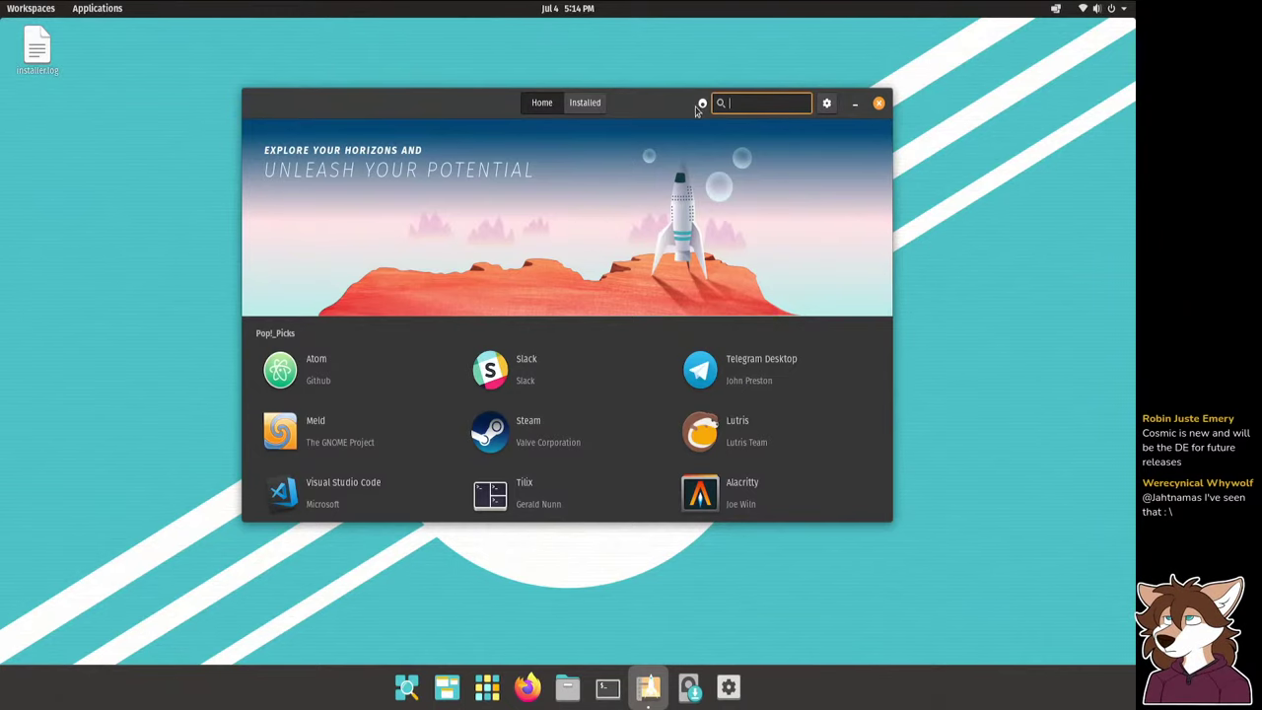
left_click(586, 105)
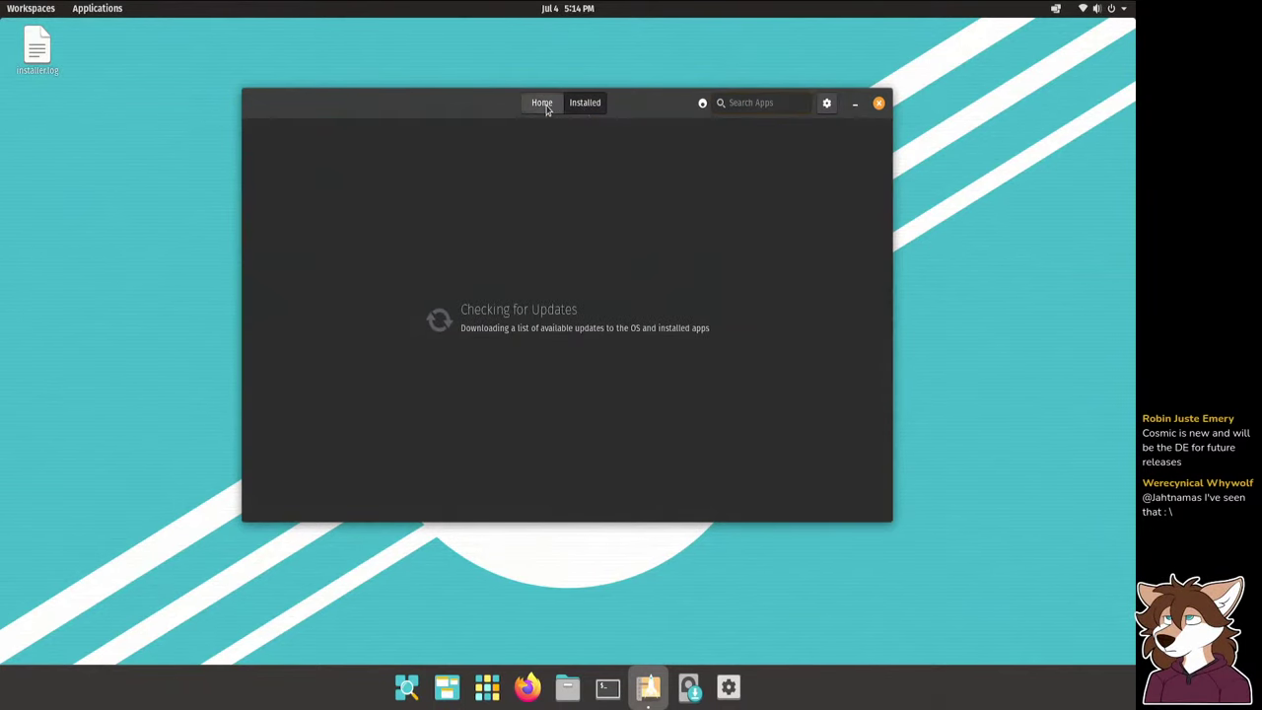
left_click(544, 105)
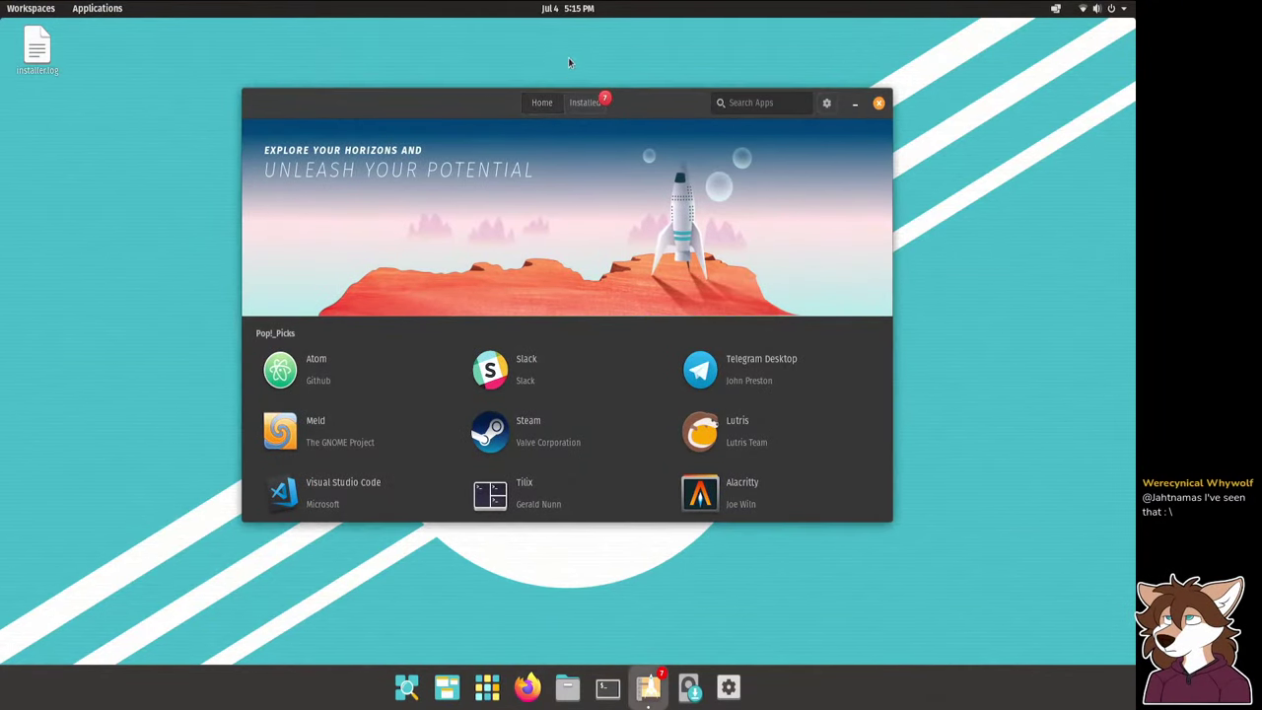
left_click(586, 105)
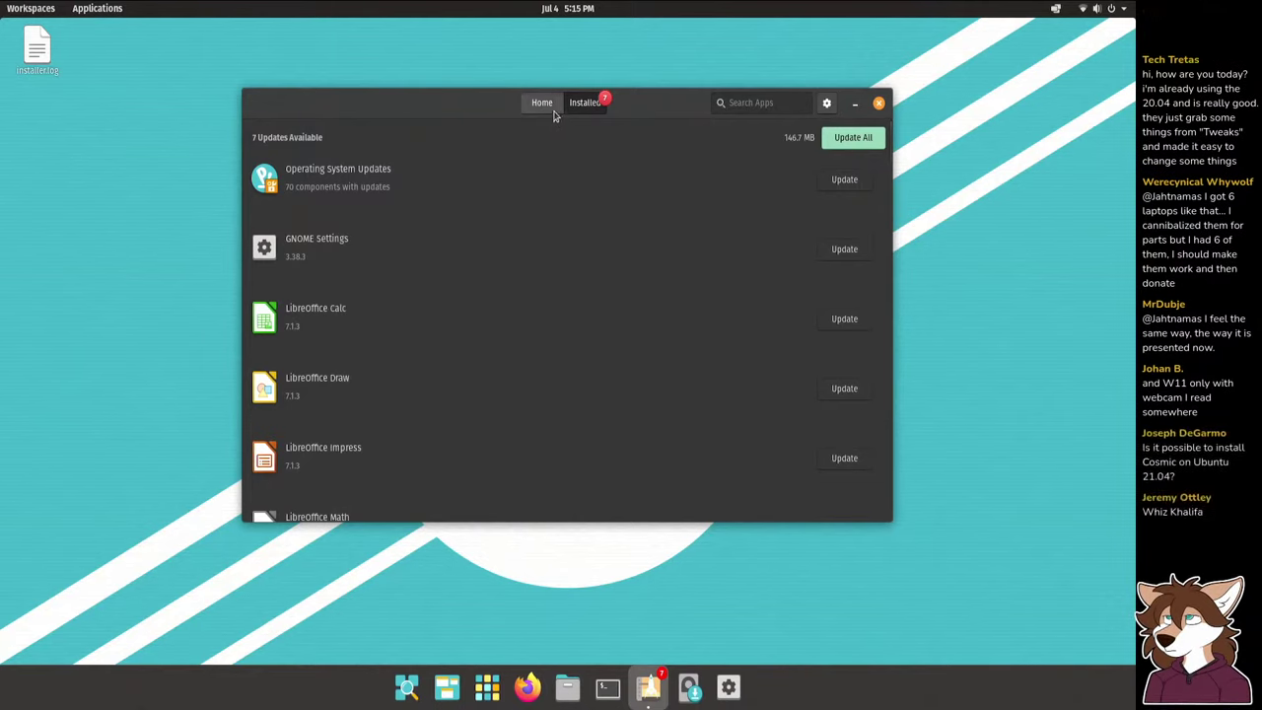
Scroll down and back up through the installed apps and updates list.
scroll(532, 316, "down", 5)
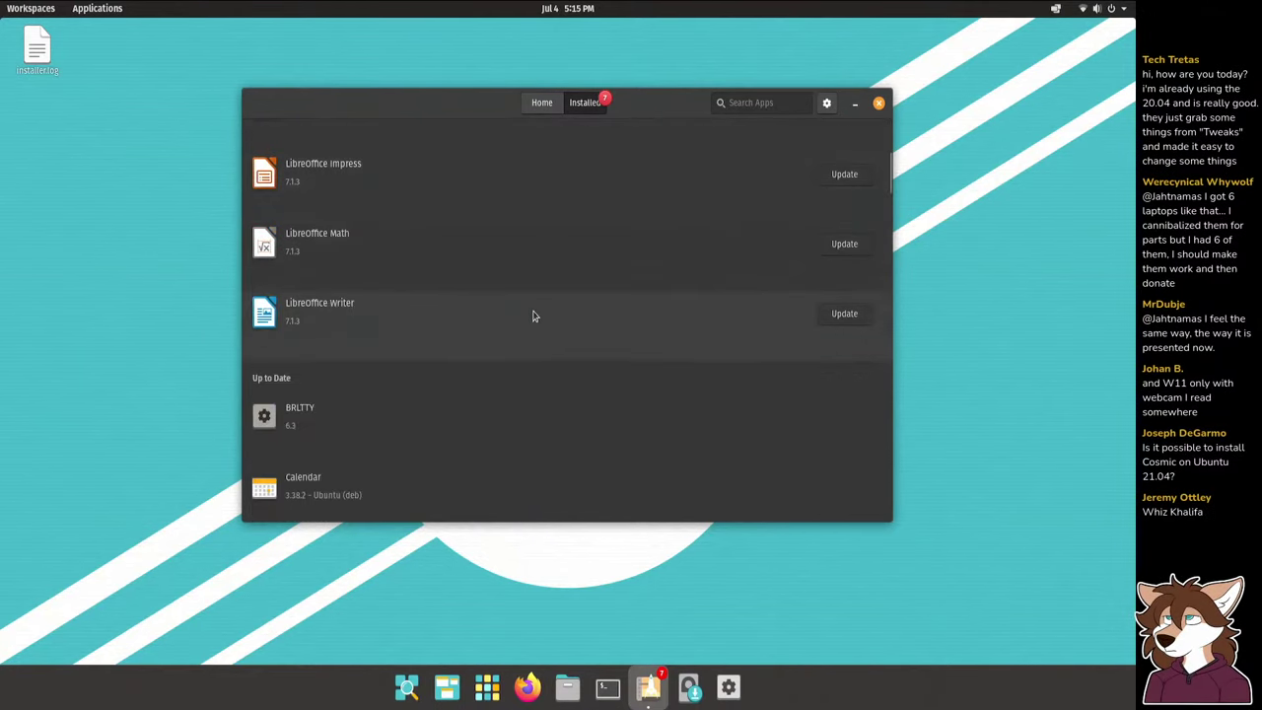
scroll(513, 305, "down", 15)
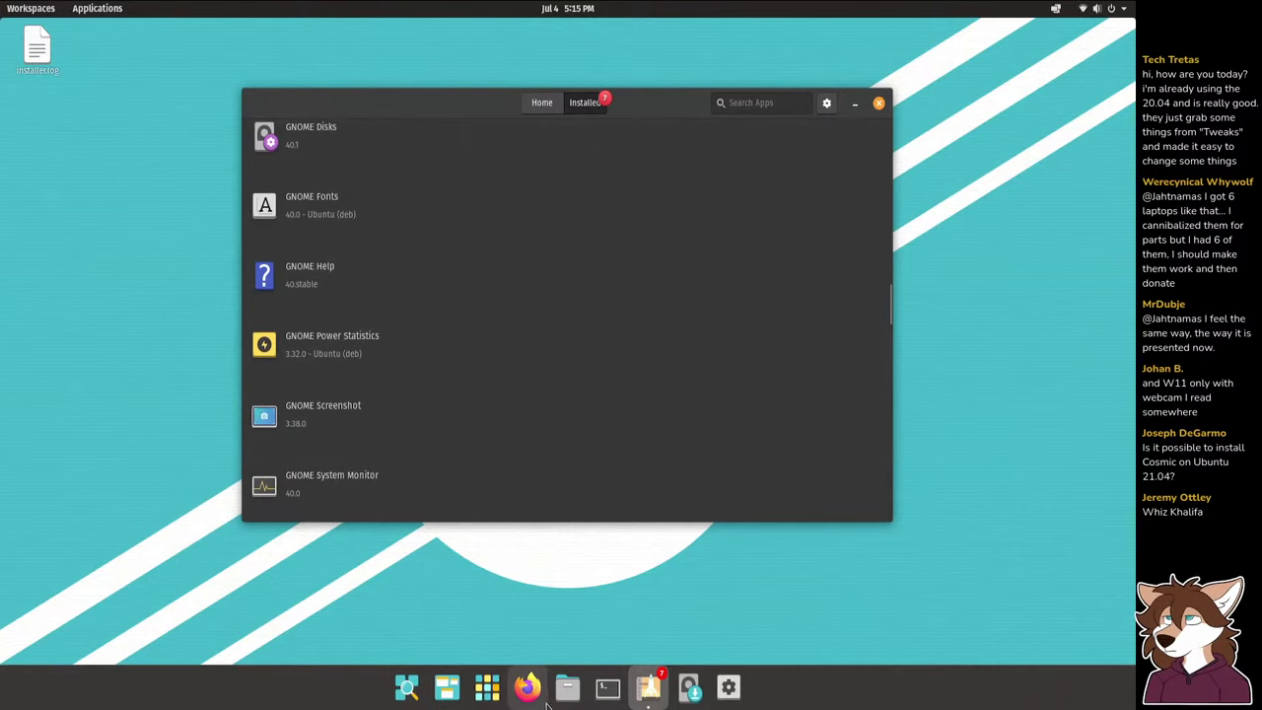
scroll(515, 304, "down", 15)
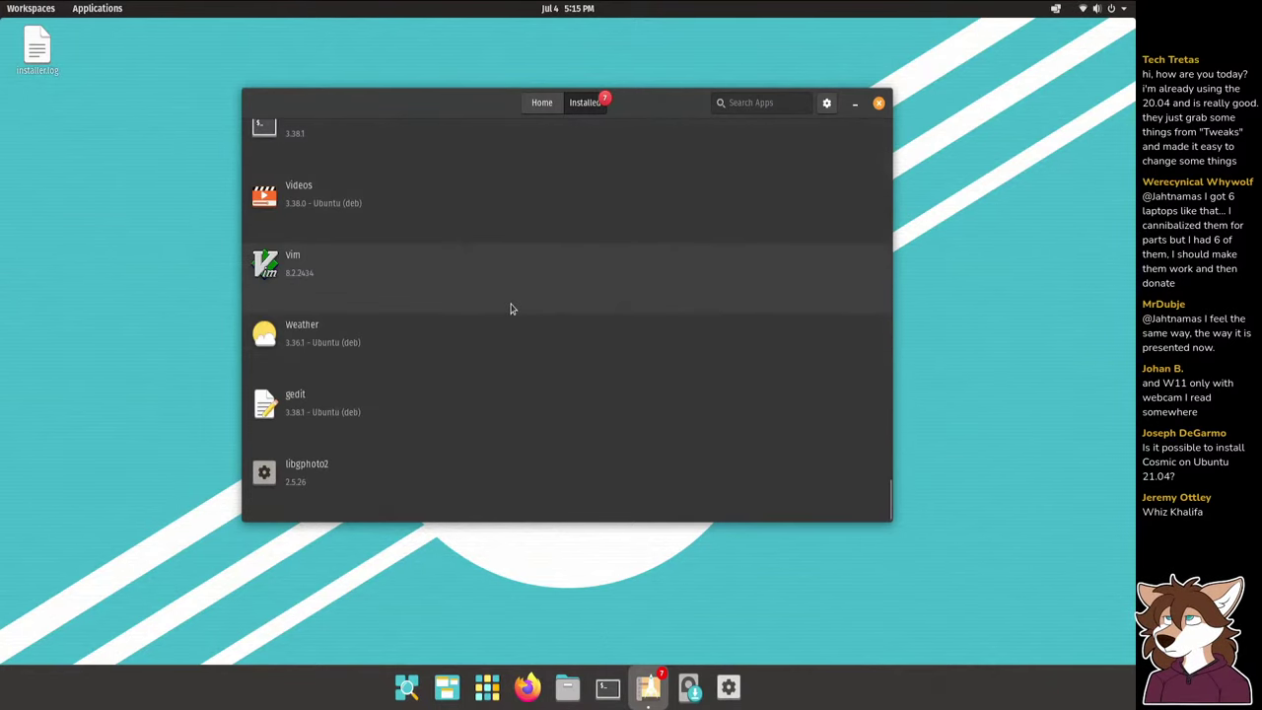
scroll(515, 308, "up", 10)
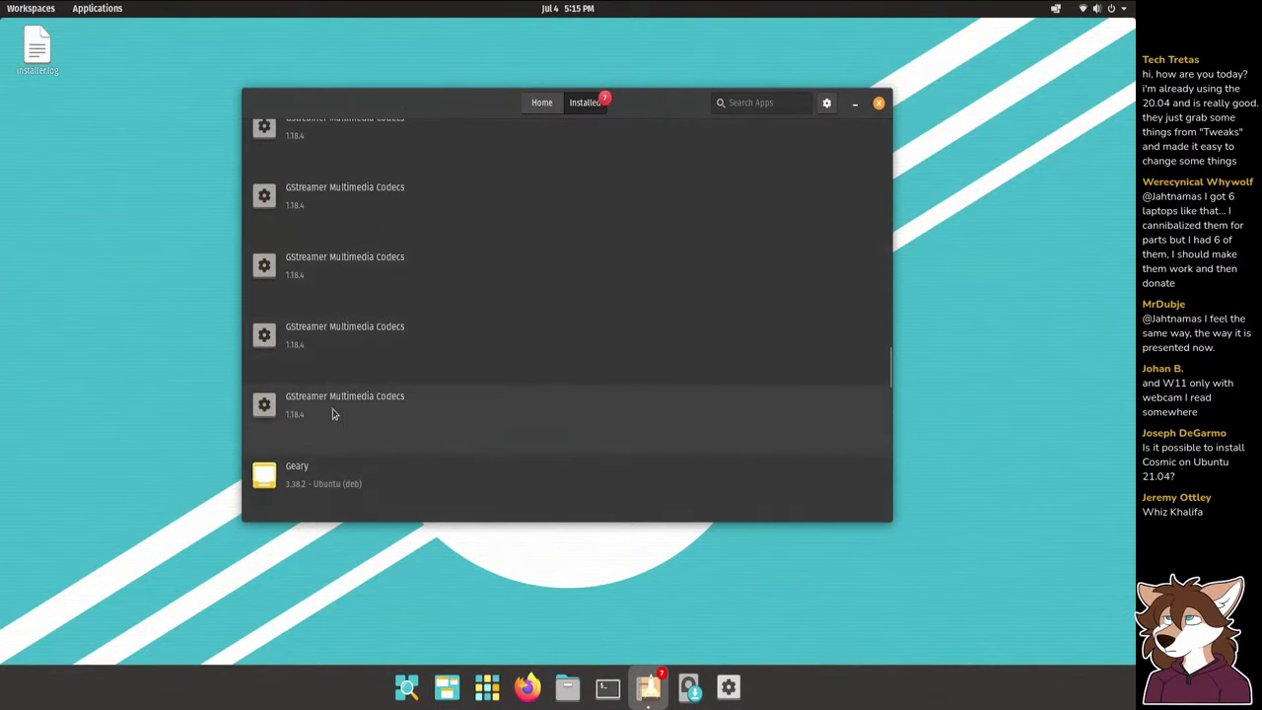
scroll(345, 434, "up", 15)
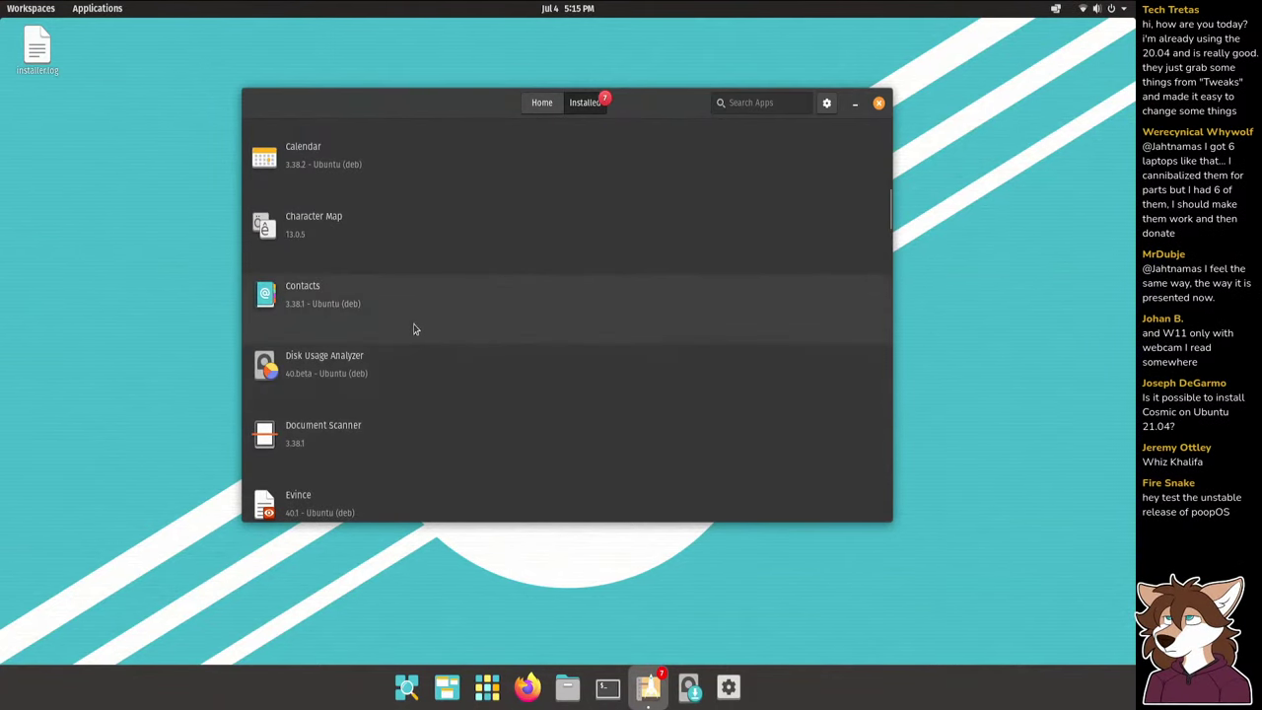
Browse the Home page's Pop!_Picks apps, then open the software sources settings.
left_click(543, 103)
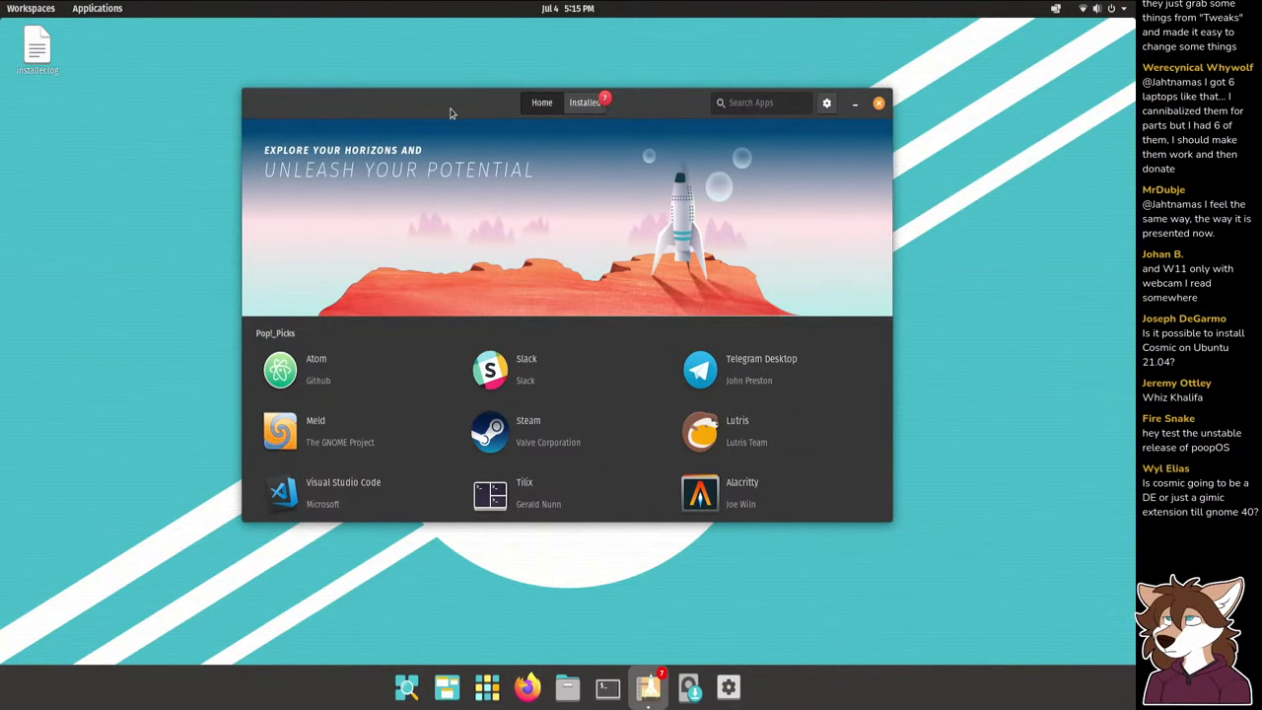
scroll(449, 123, "down", 5)
scroll(432, 166, "up", 1)
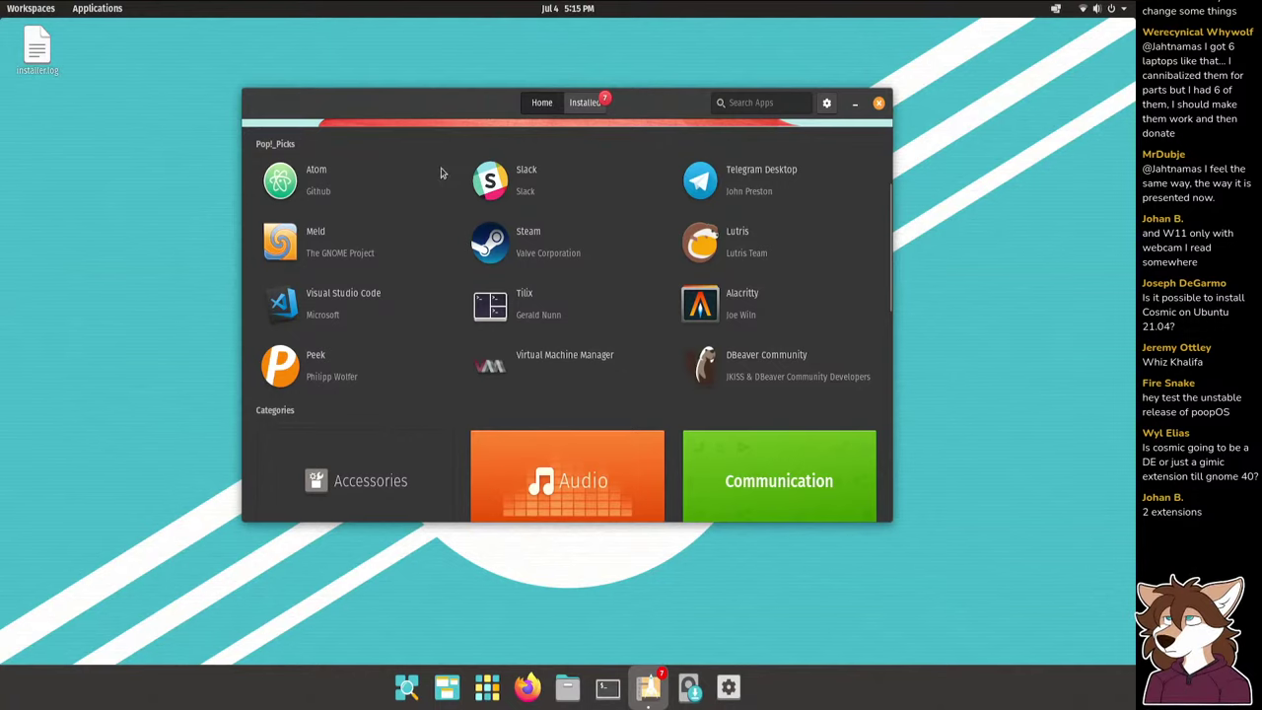
scroll(439, 277, "up", 3)
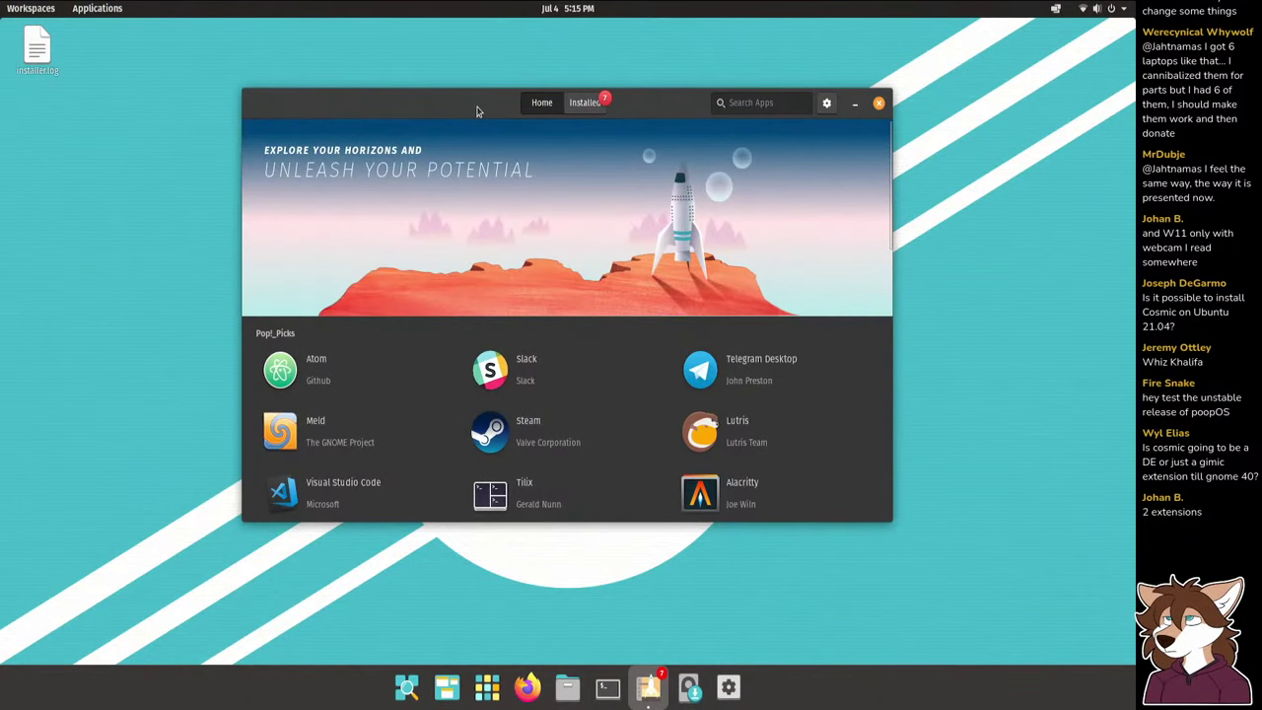
left_click(826, 104)
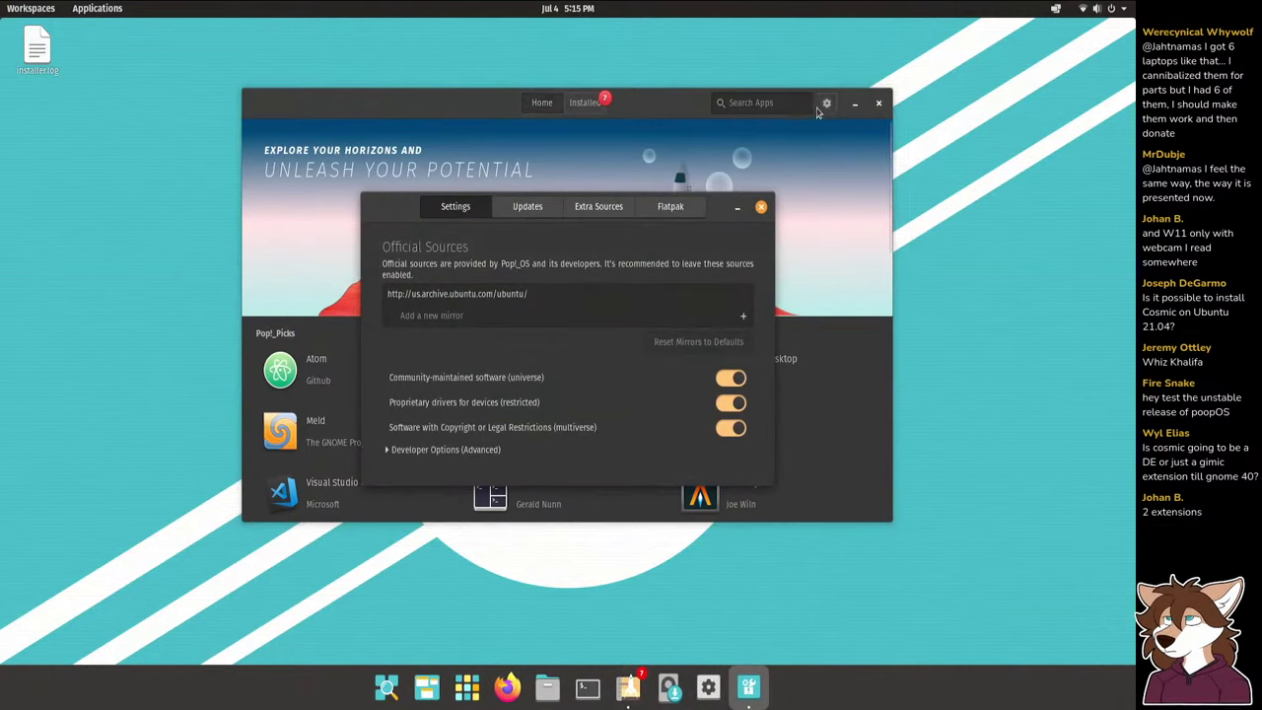
left_click(761, 206)
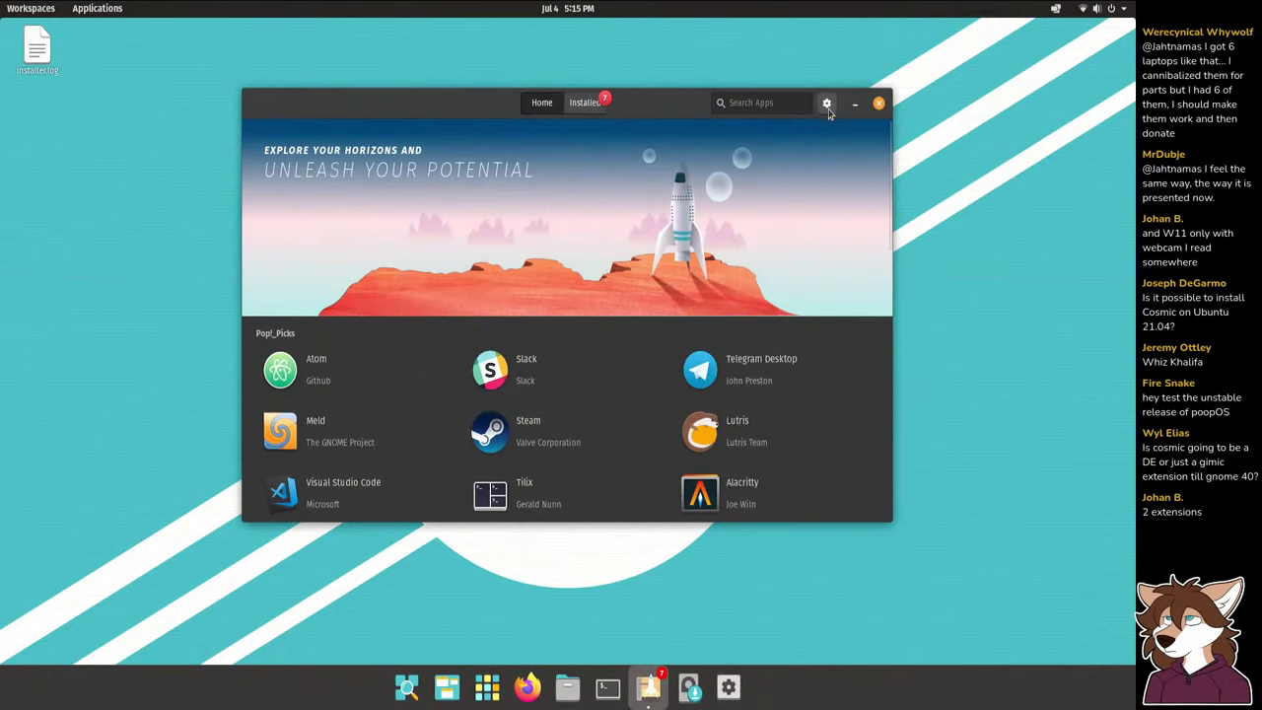
left_click(827, 104)
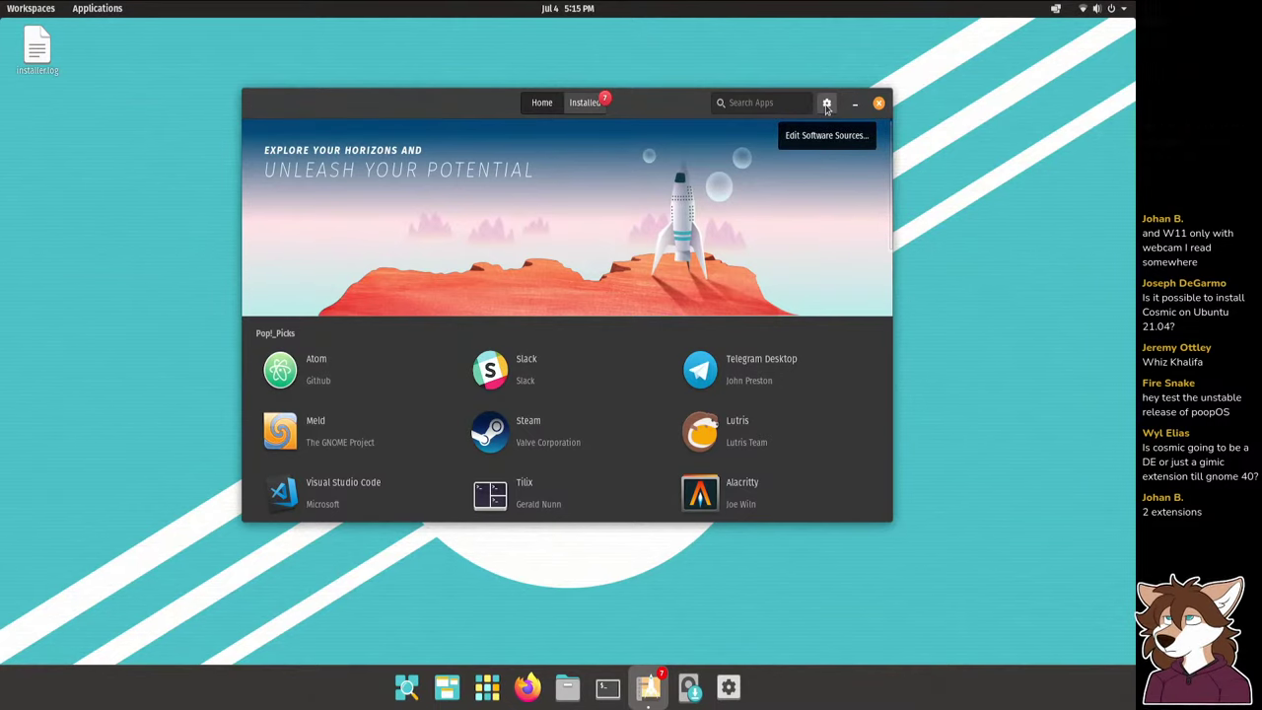
left_click(827, 104)
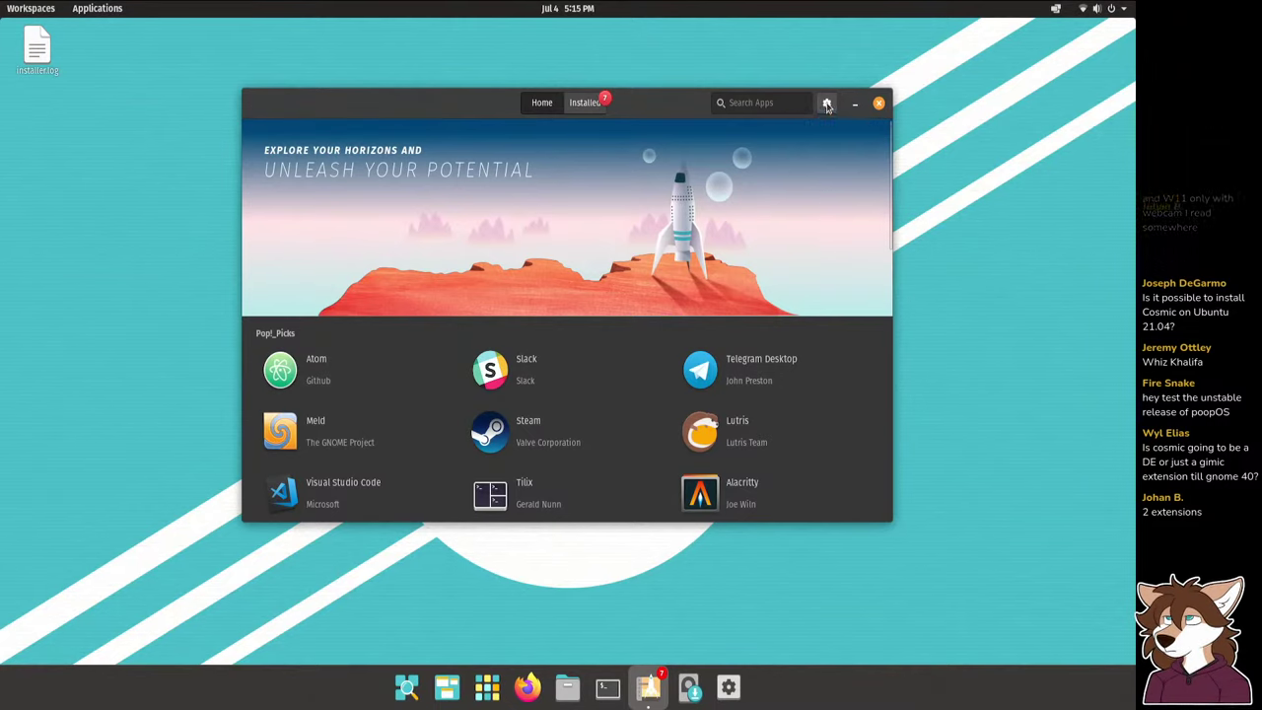
left_click(827, 104)
left_click(813, 132)
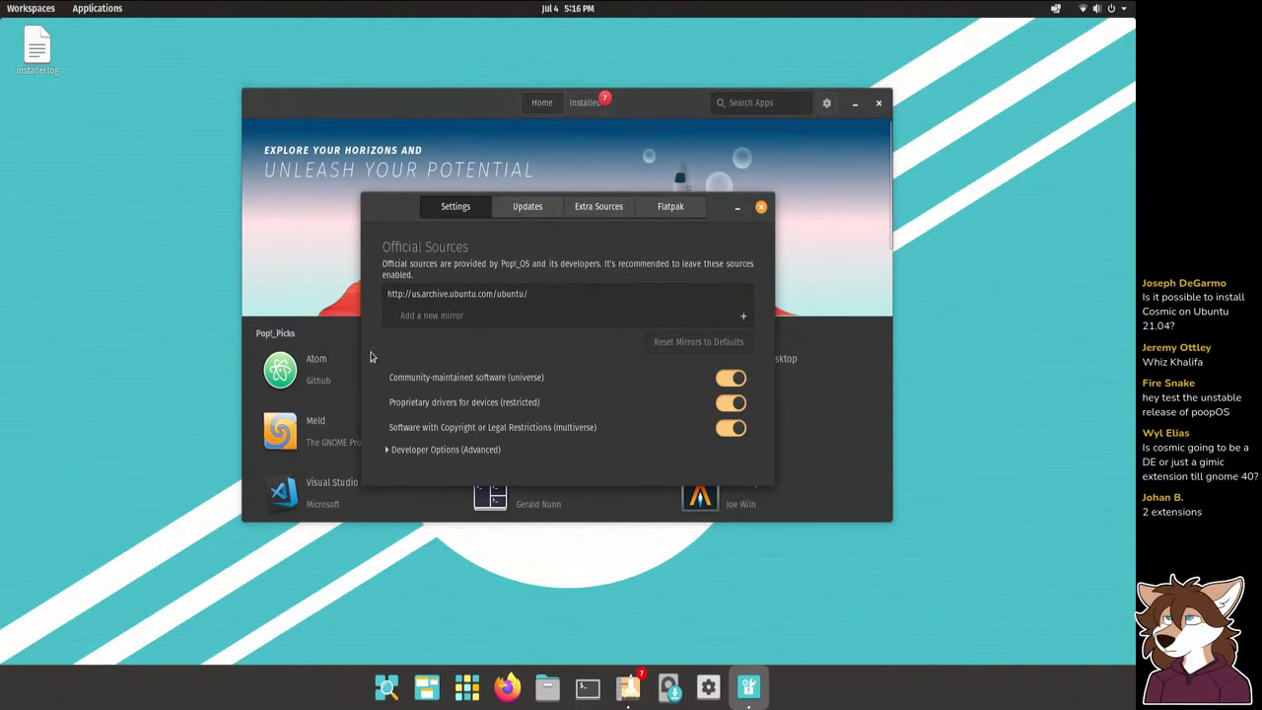
left_click(480, 453)
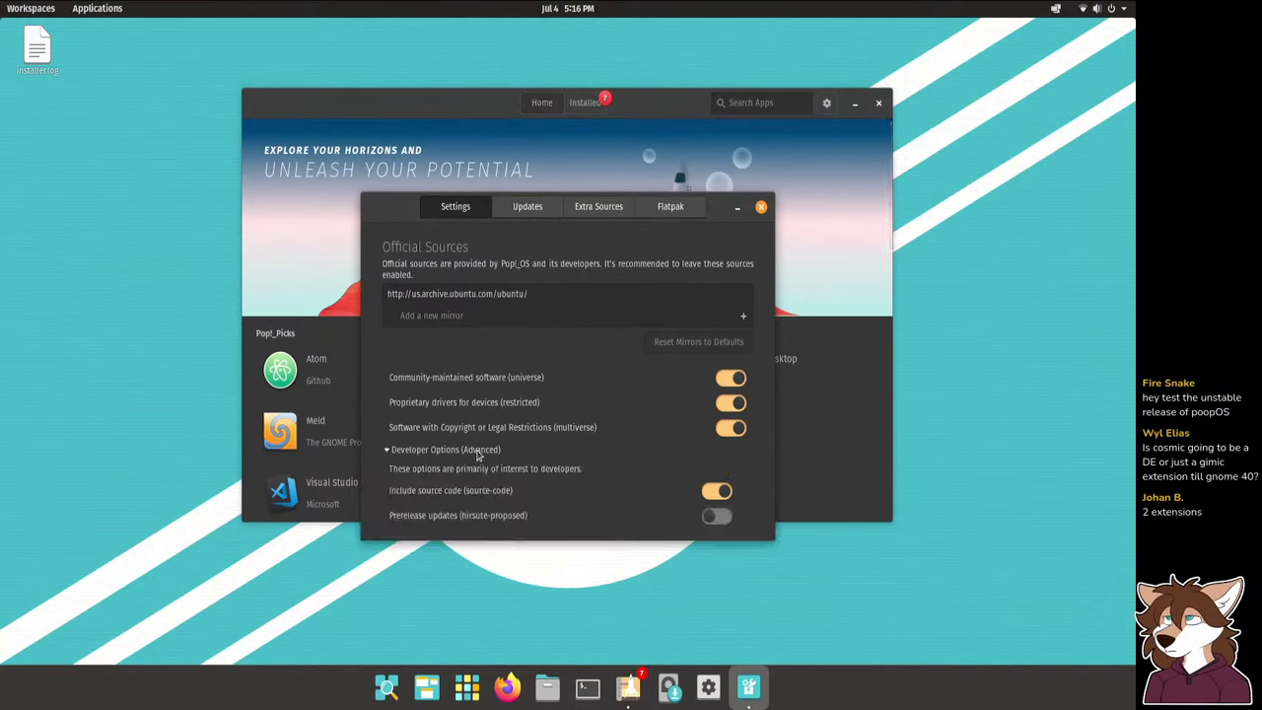
left_click(527, 207)
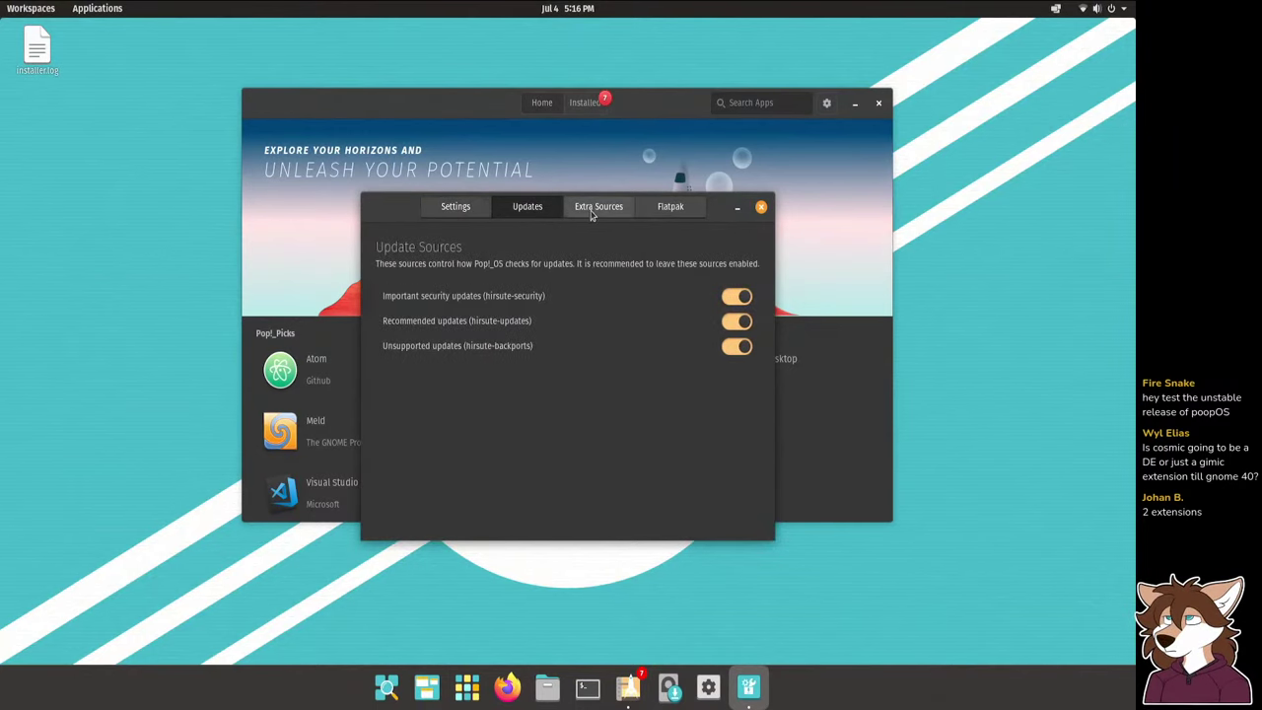
left_click(592, 209)
left_click(458, 210)
left_click(669, 209)
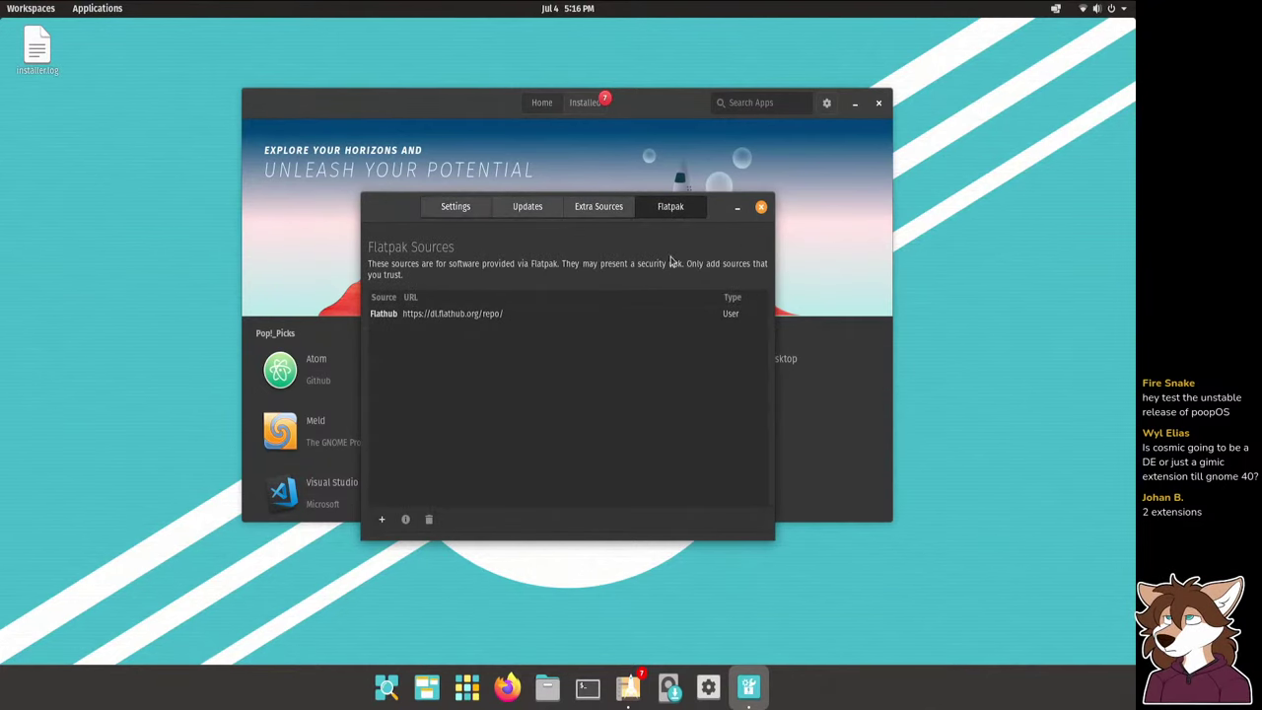
left_click(762, 206)
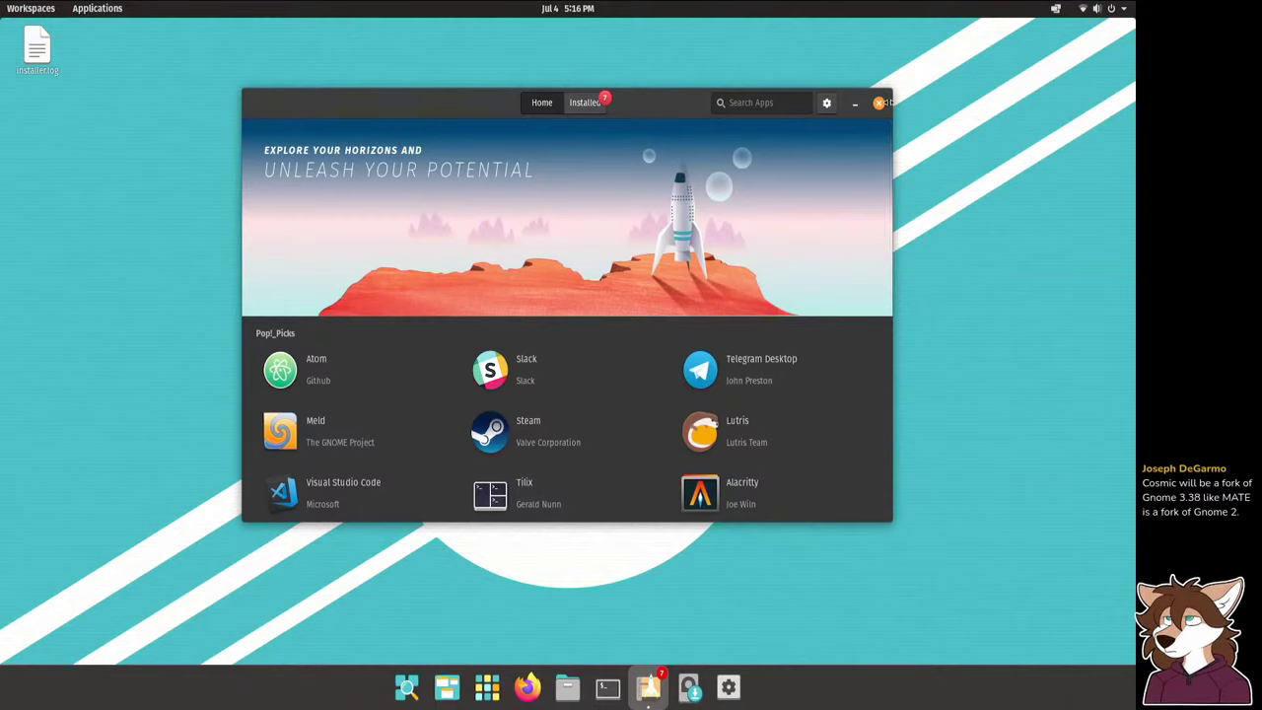
Close Pop!_Shop, then launch the Calendar app showing July 2021 and close it.
left_click(878, 102)
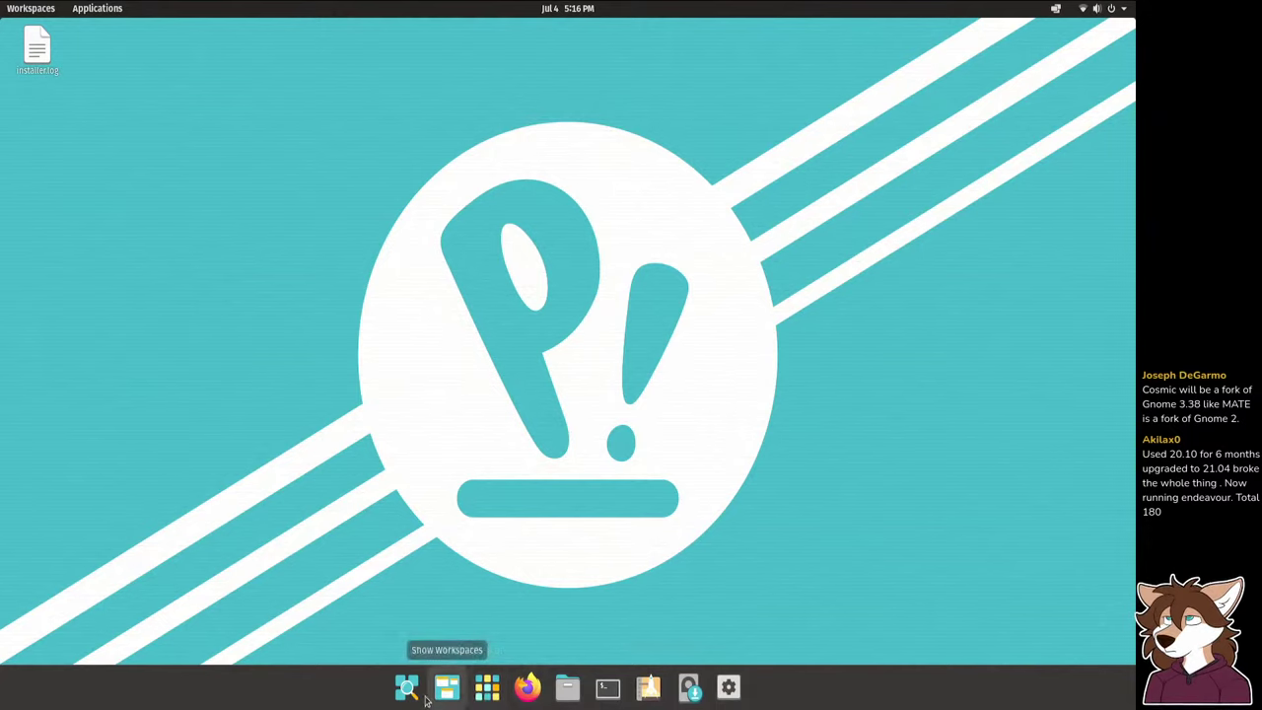
left_click(31, 8)
left_click(44, 12)
left_click(75, 8)
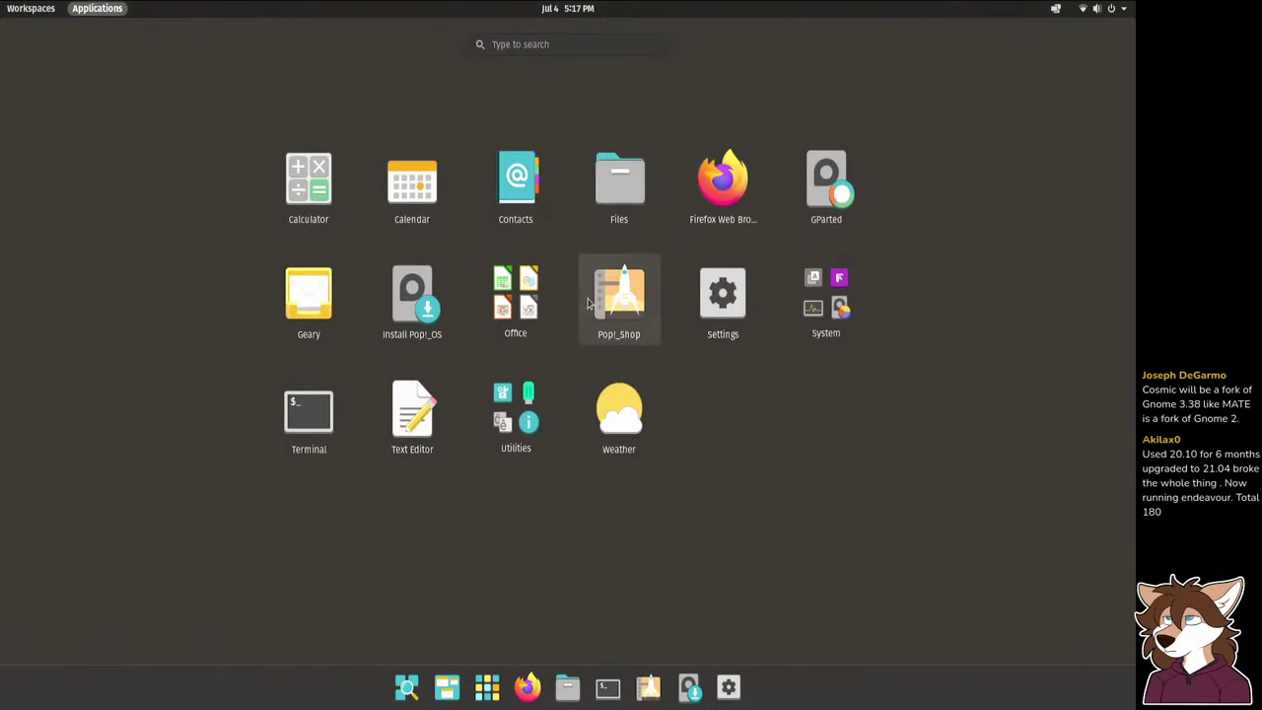
left_click(430, 193)
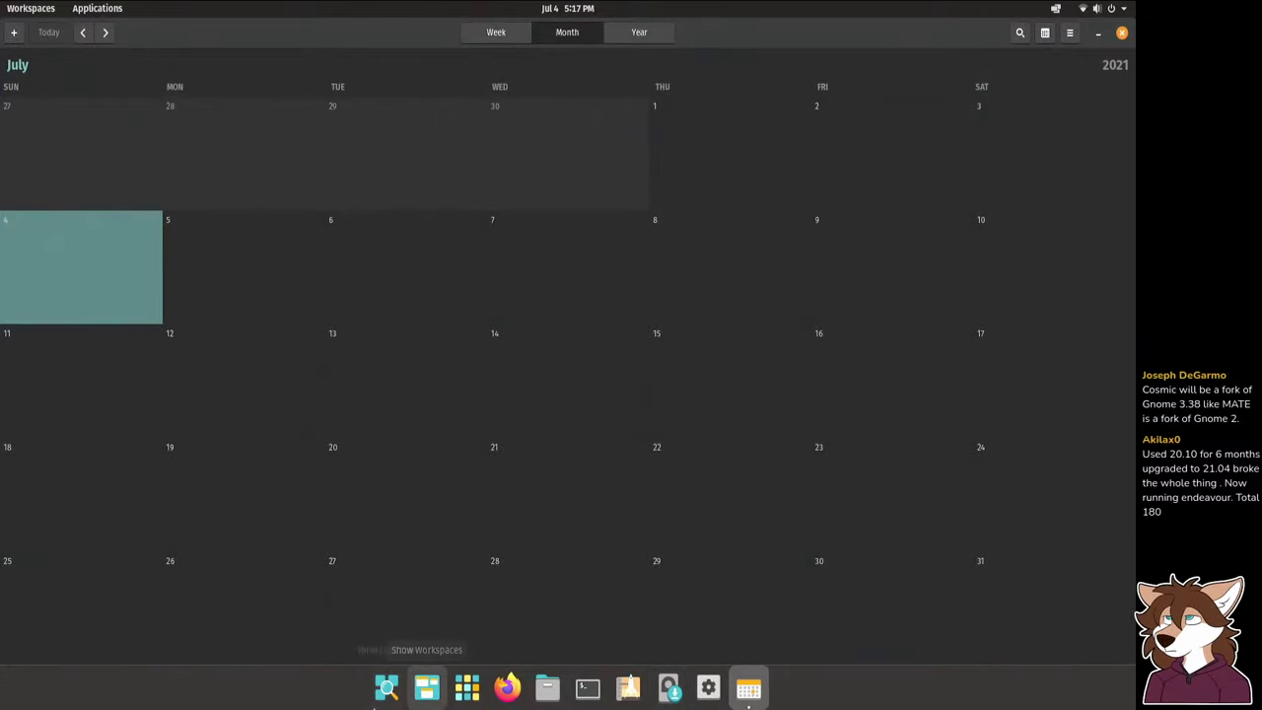
left_click(1123, 33)
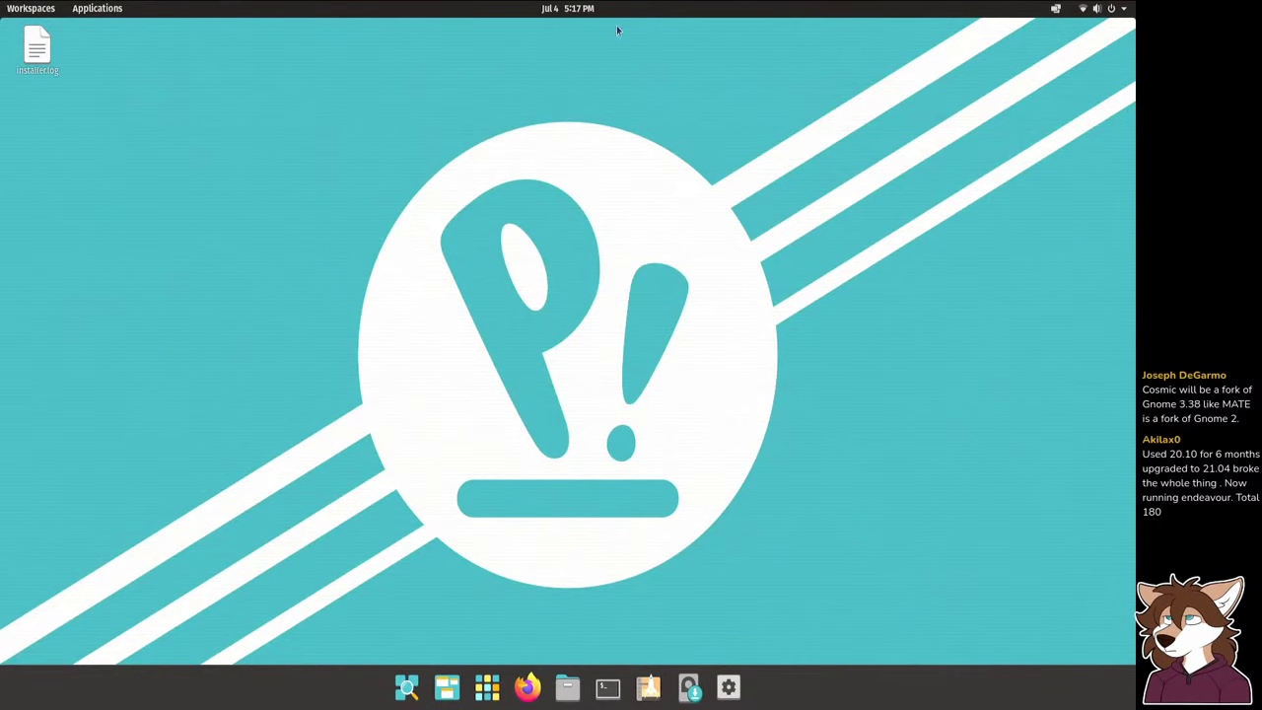
Open and close the Applications grid and Workspaces overview, leaving the bare desktop.
left_click(98, 9)
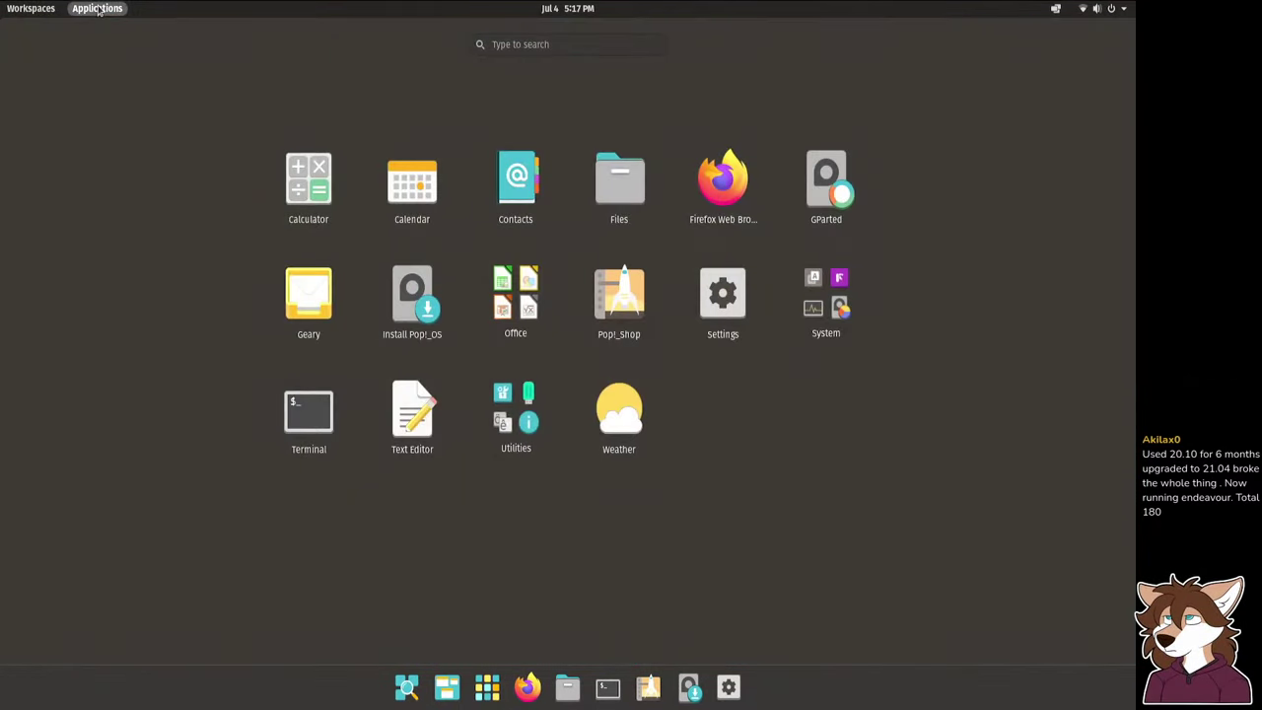
left_click(97, 9)
left_click(39, 9)
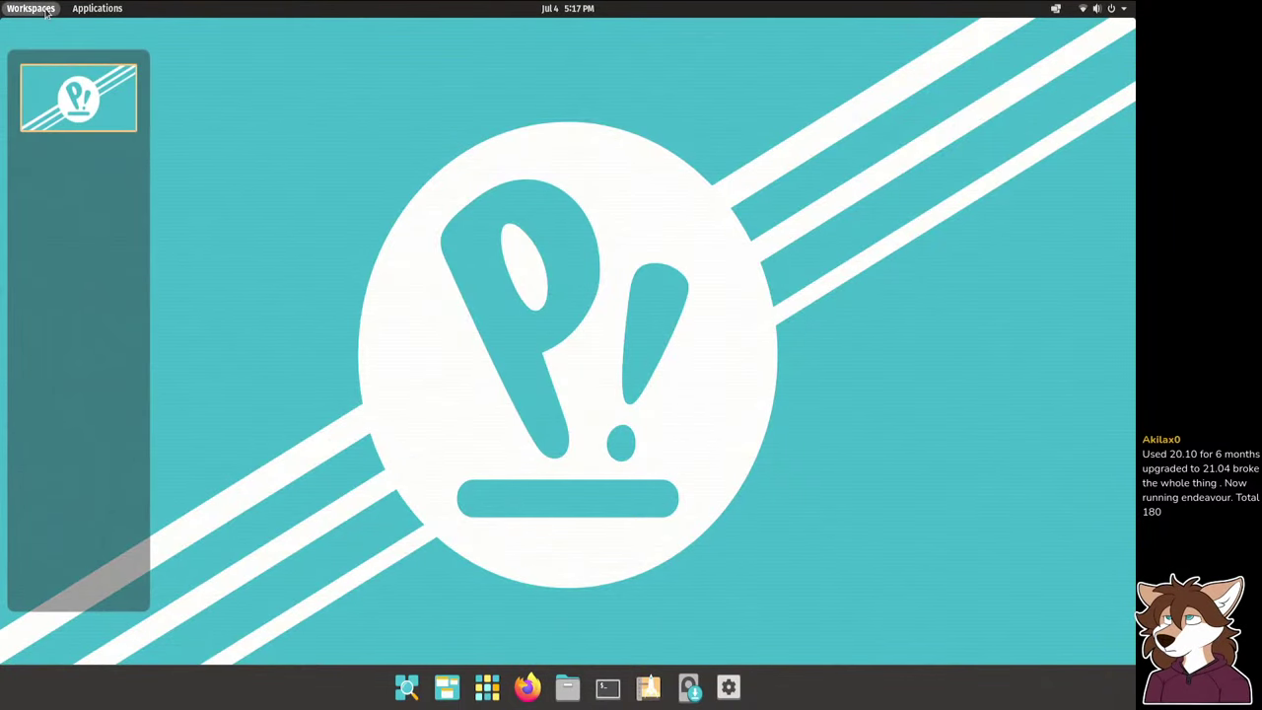
left_click(45, 11)
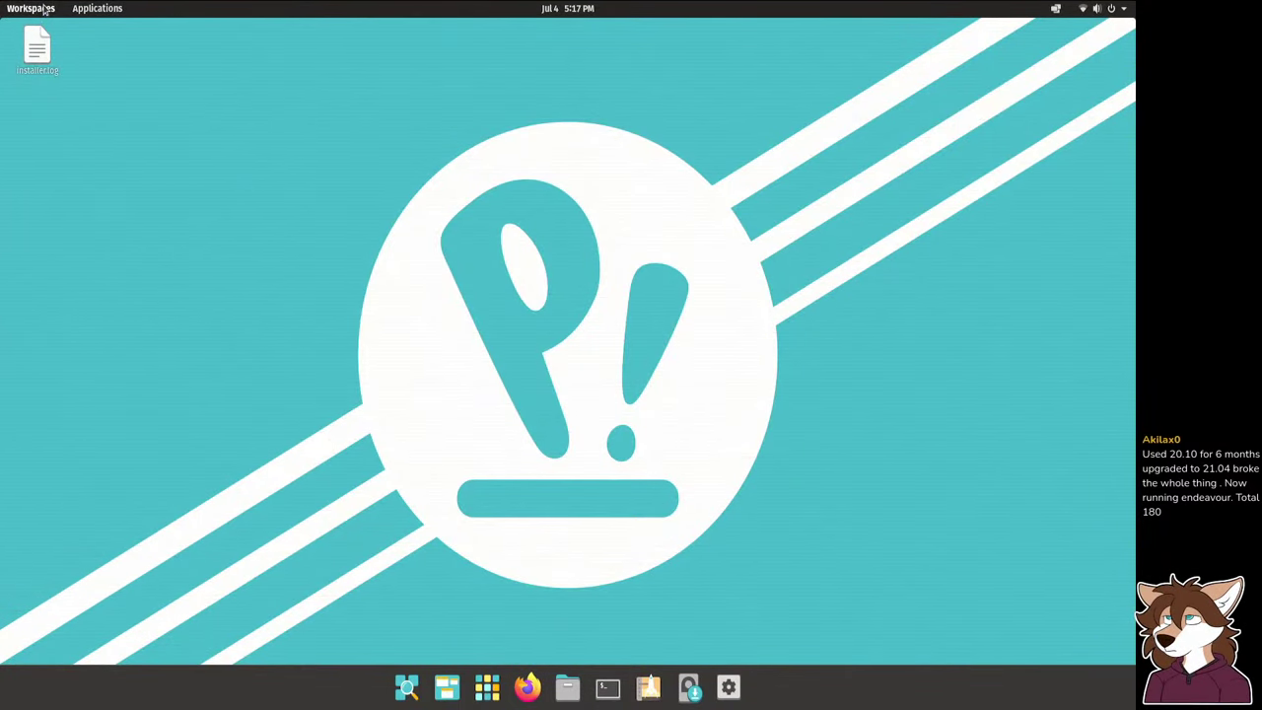
key("super")
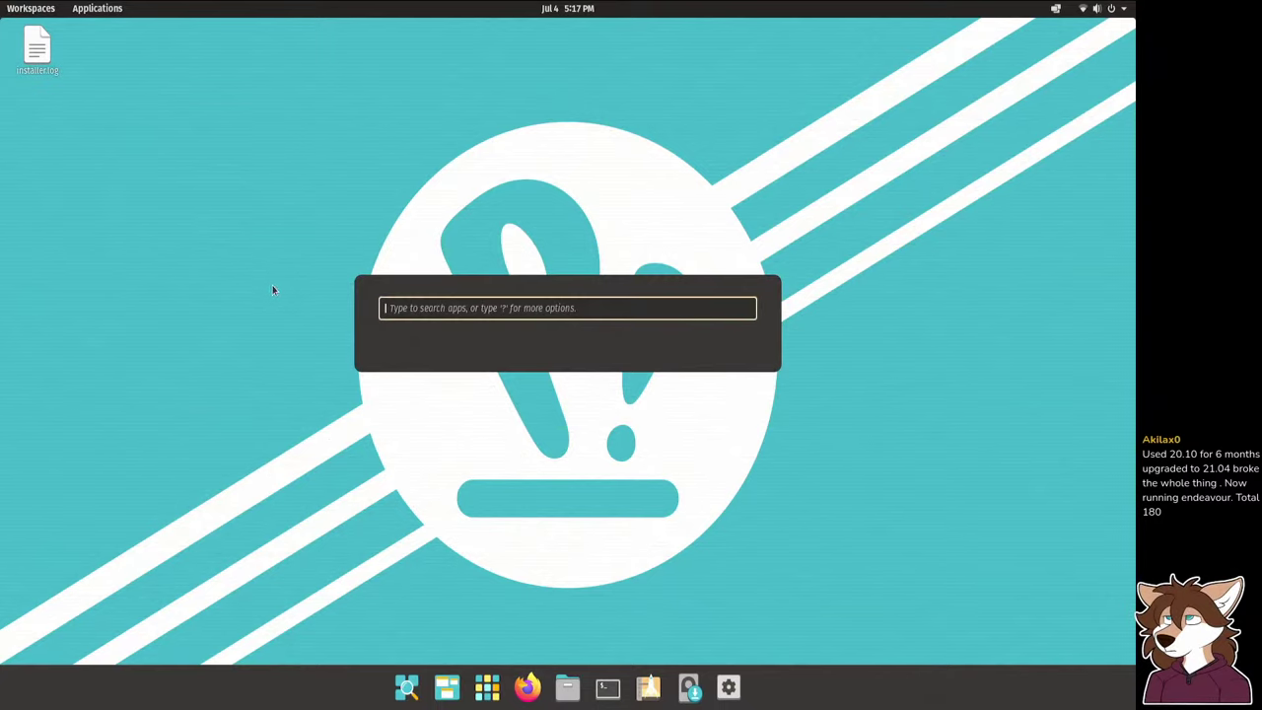
key("Escape")
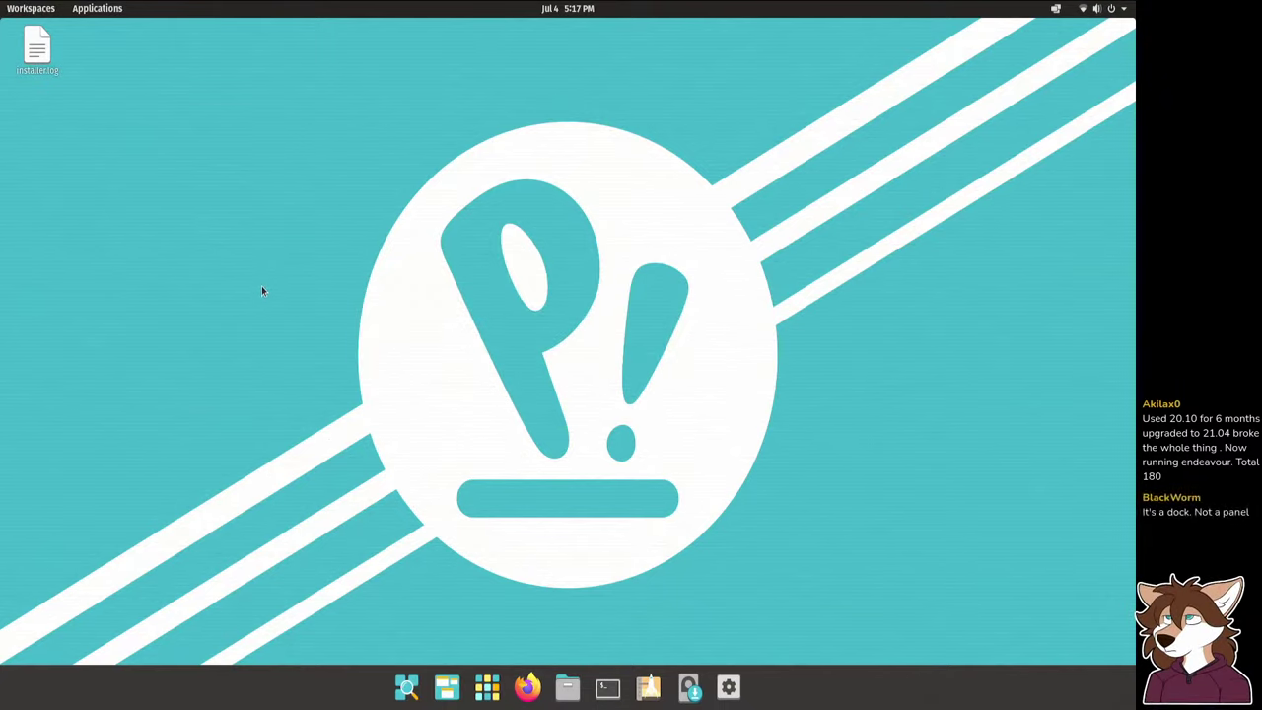
left_click(488, 687)
left_click(473, 698)
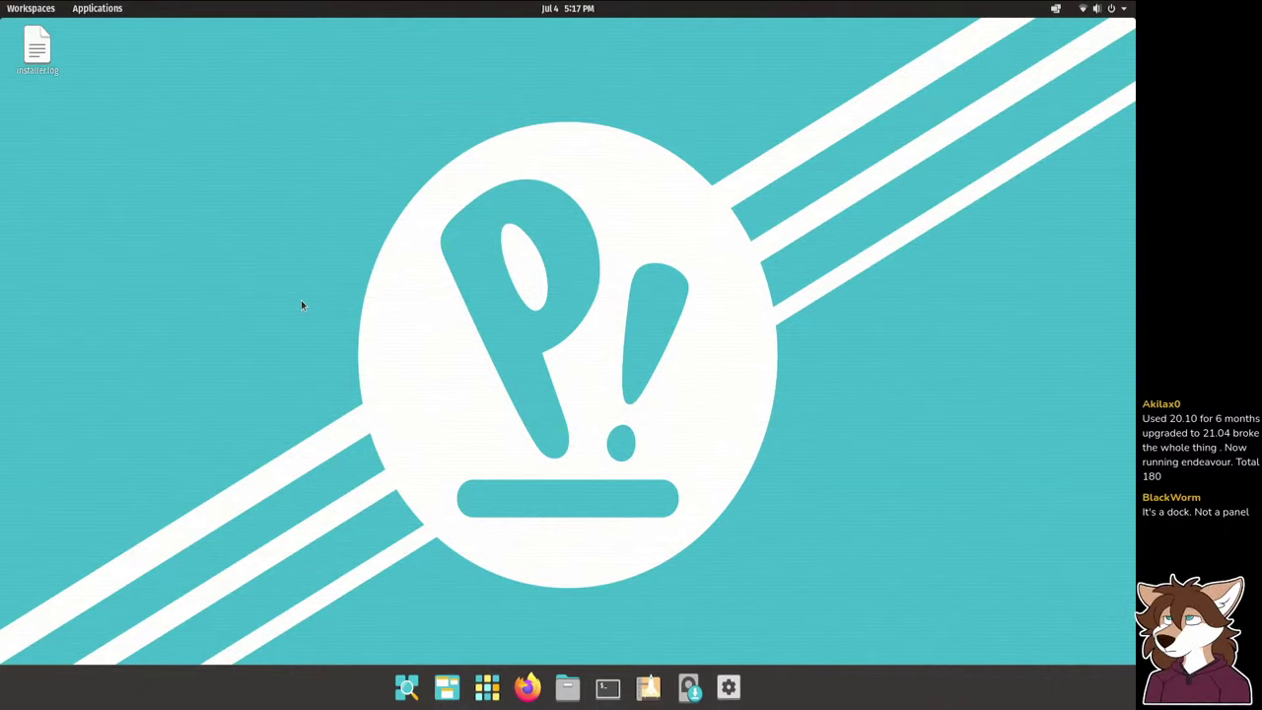
key("super")
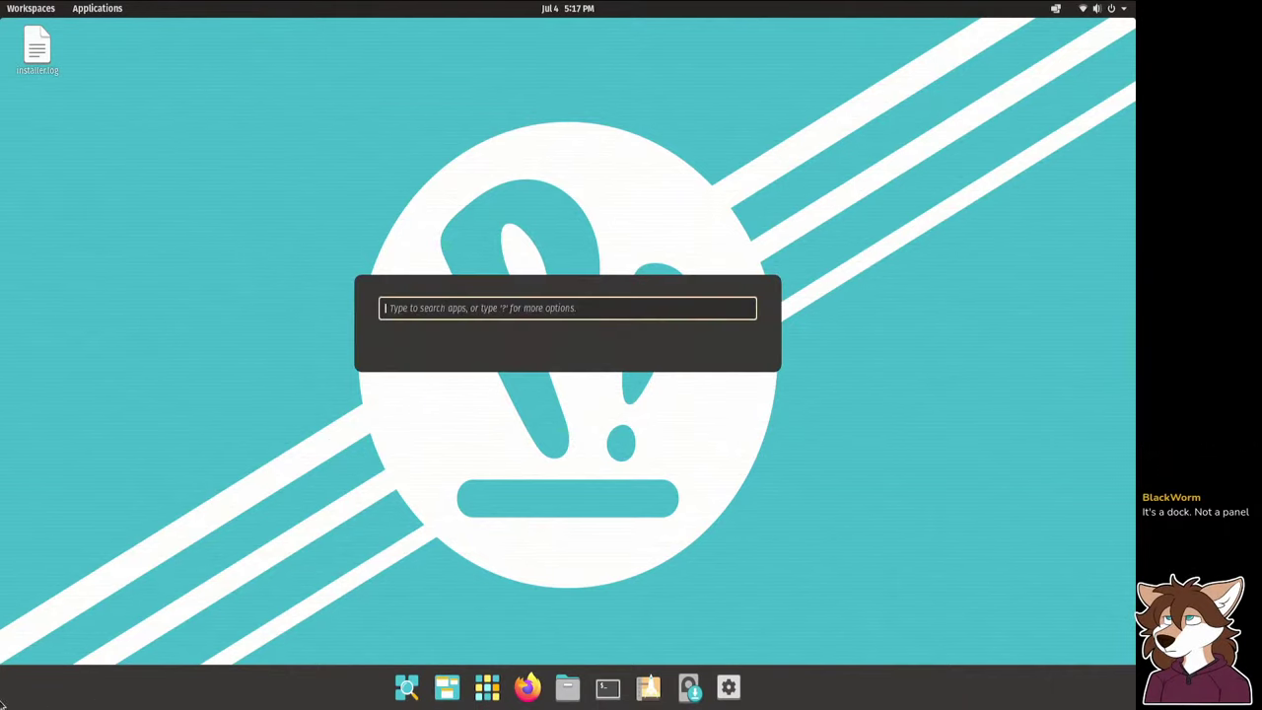
left_click(288, 391)
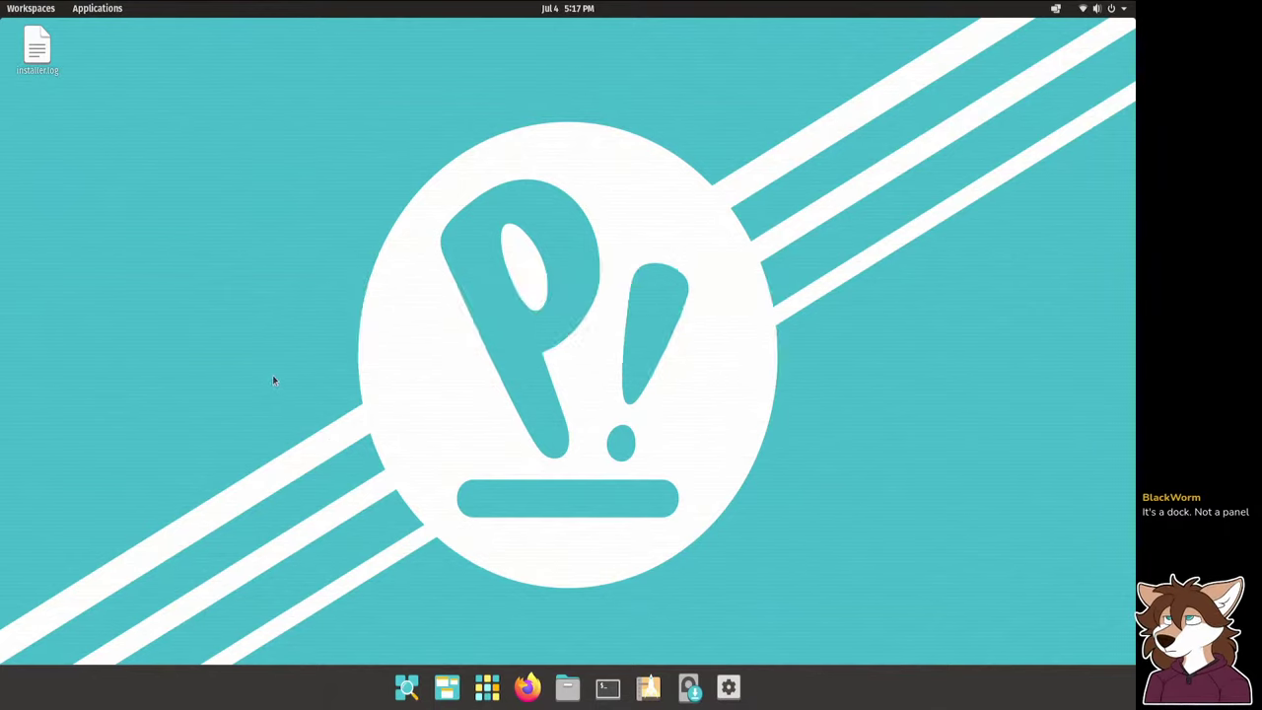
key("super")
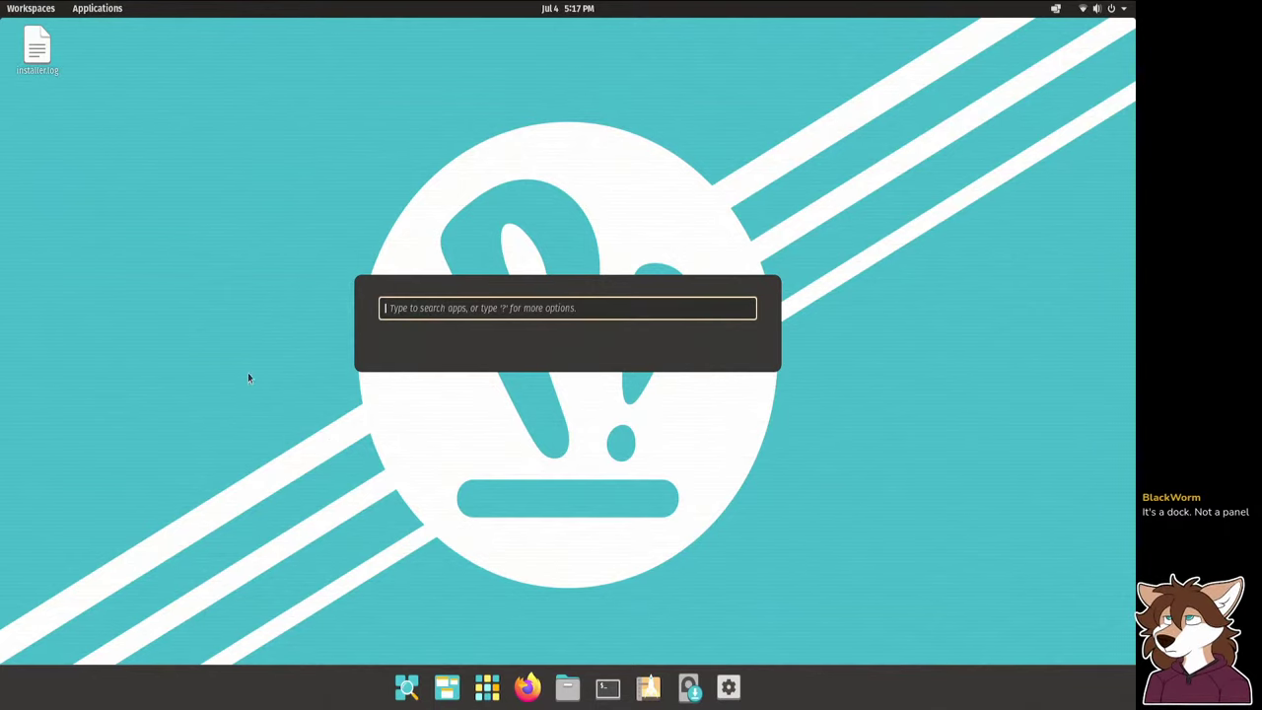
key("super")
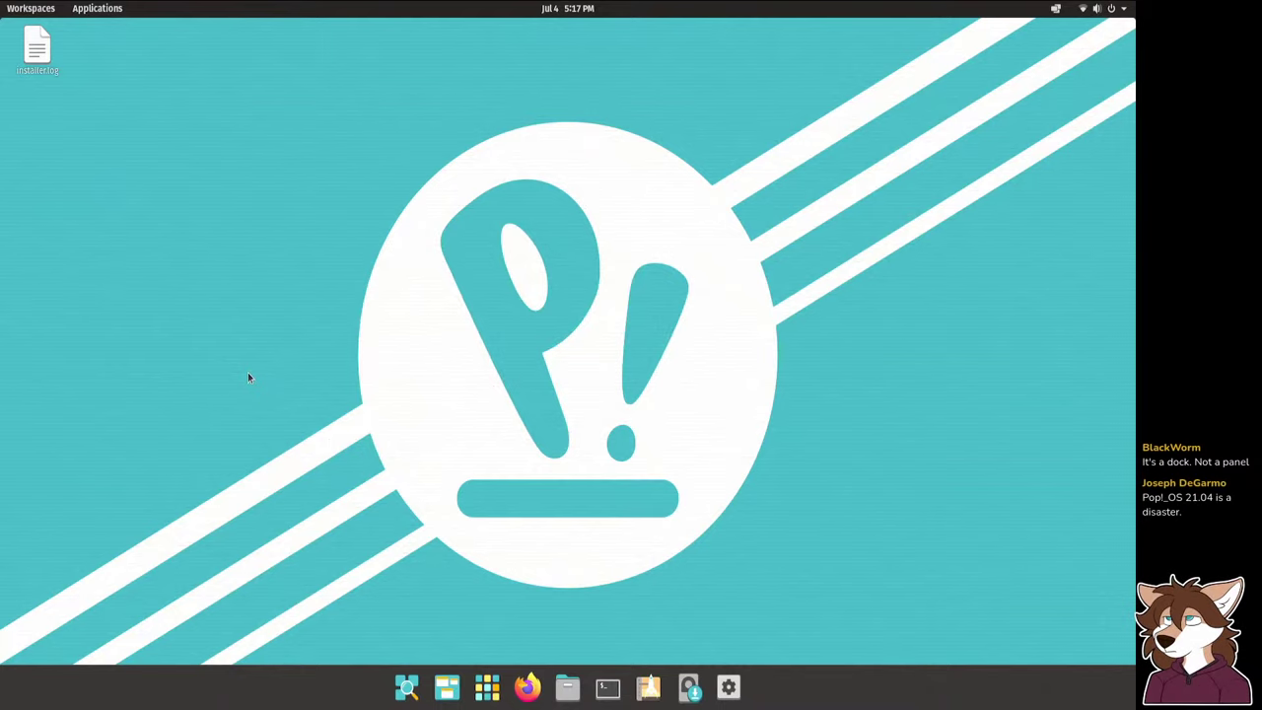
key("super")
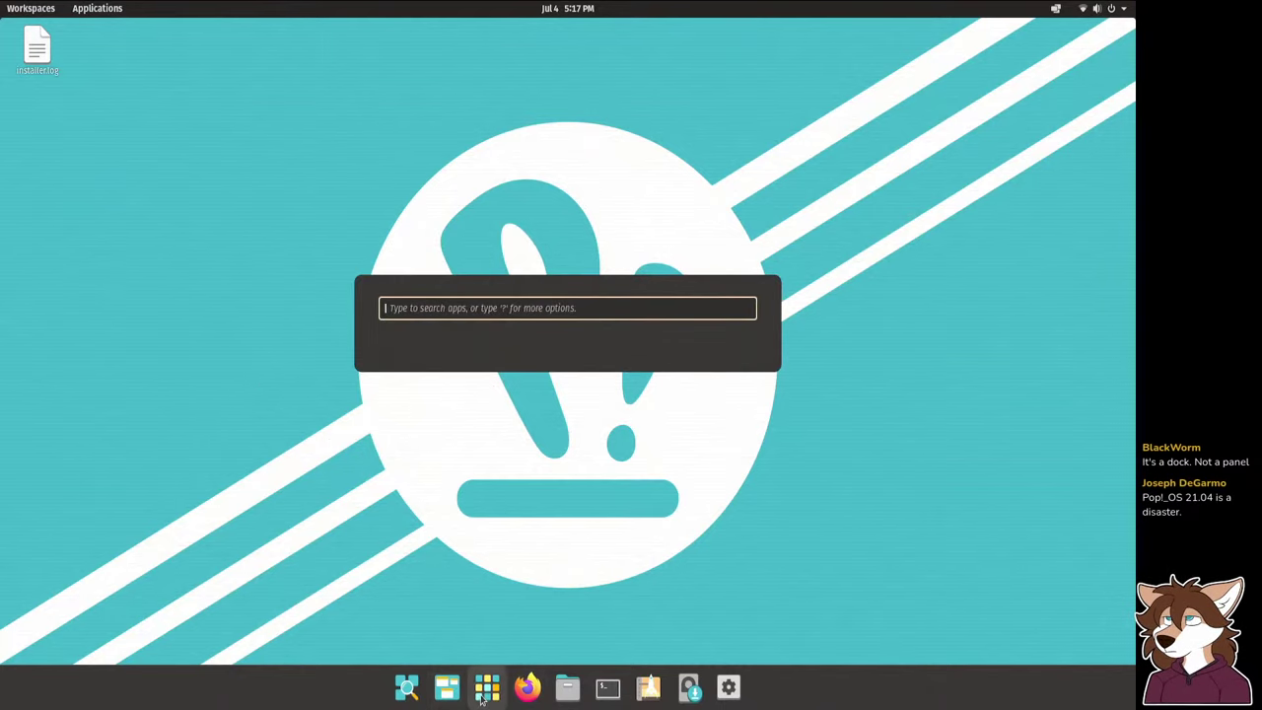
left_click(487, 687)
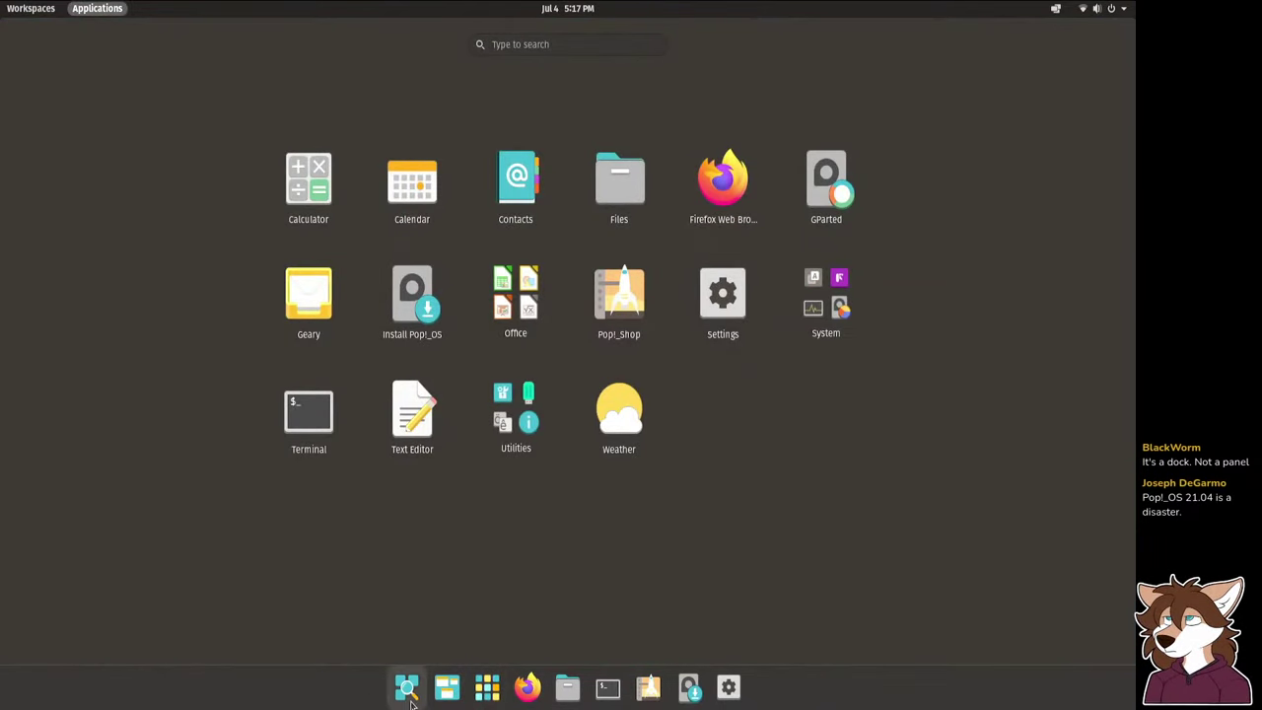
left_click(482, 697)
left_click(482, 696)
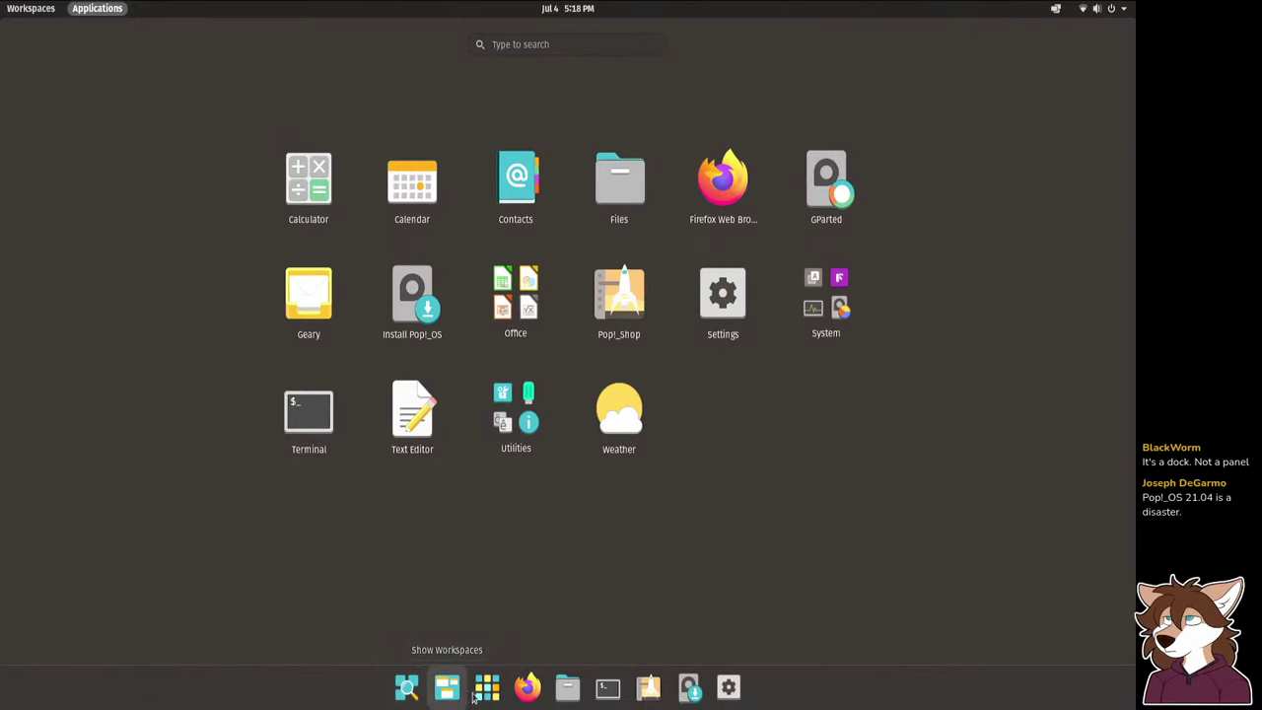
left_click(85, 9)
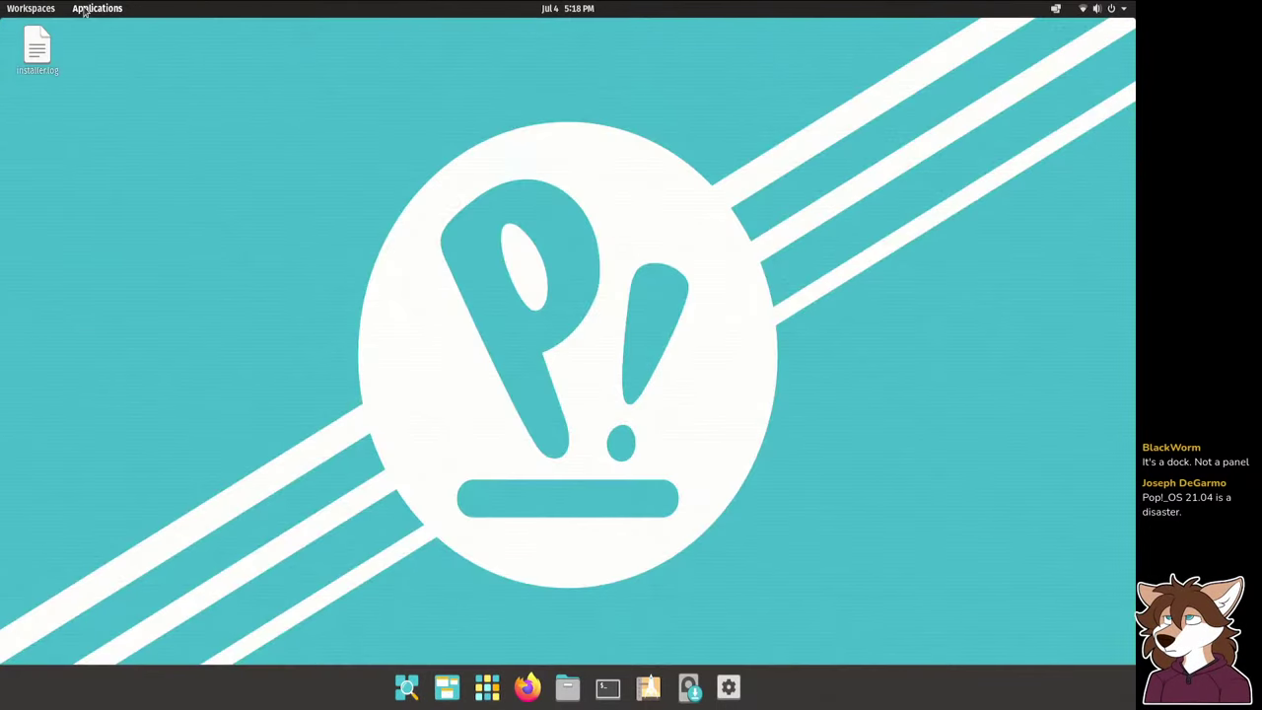
Open Settings at the Desktop page and check the default Super key launcher.
left_click(1110, 10)
left_click(1034, 133)
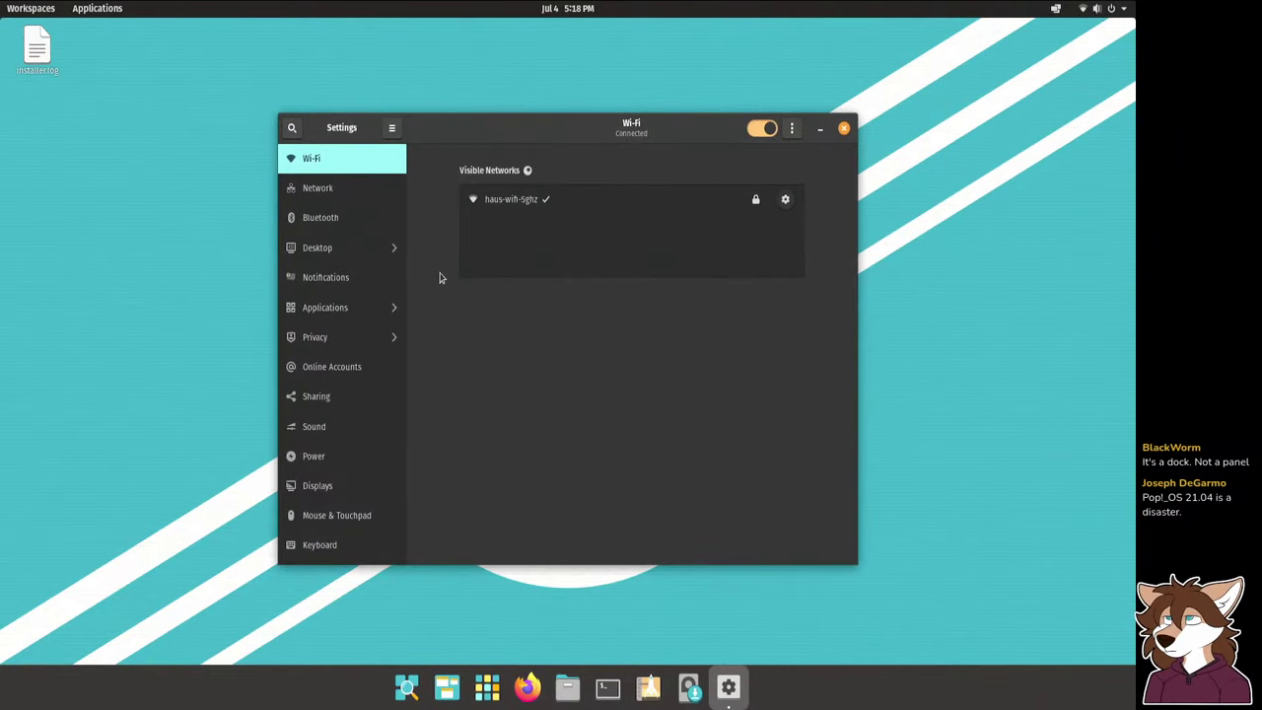
left_click(346, 248)
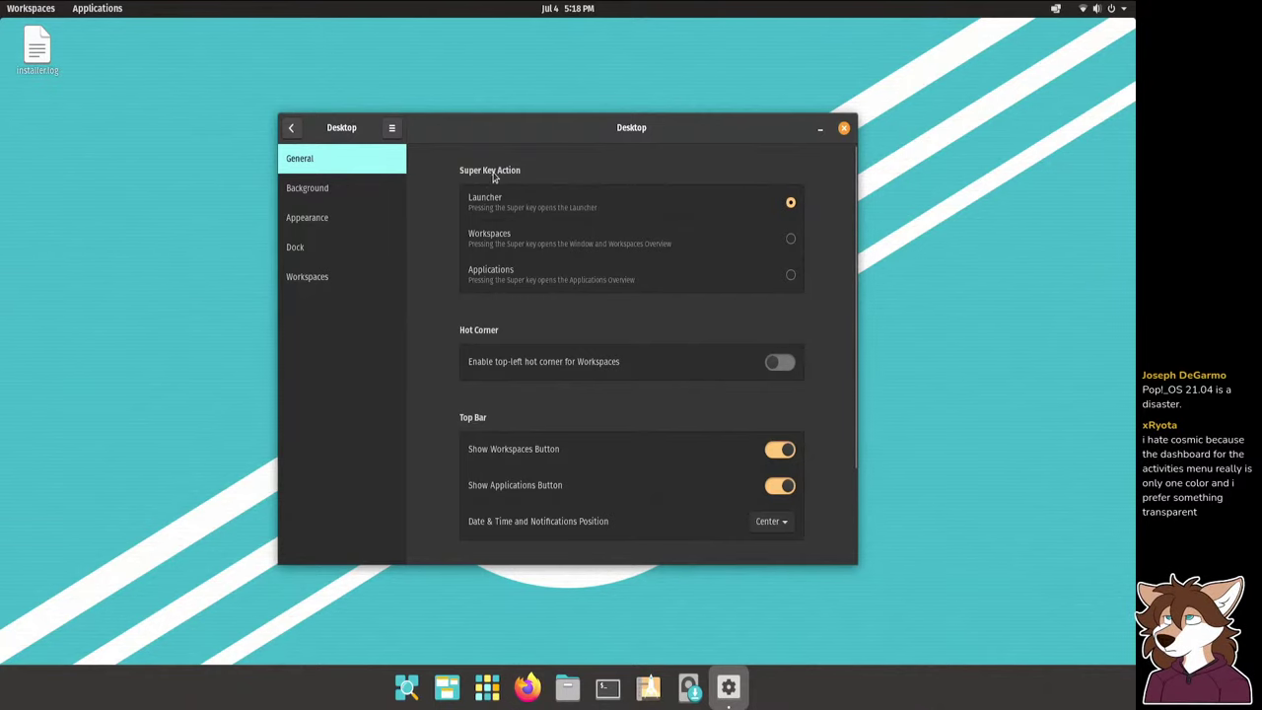
key("super")
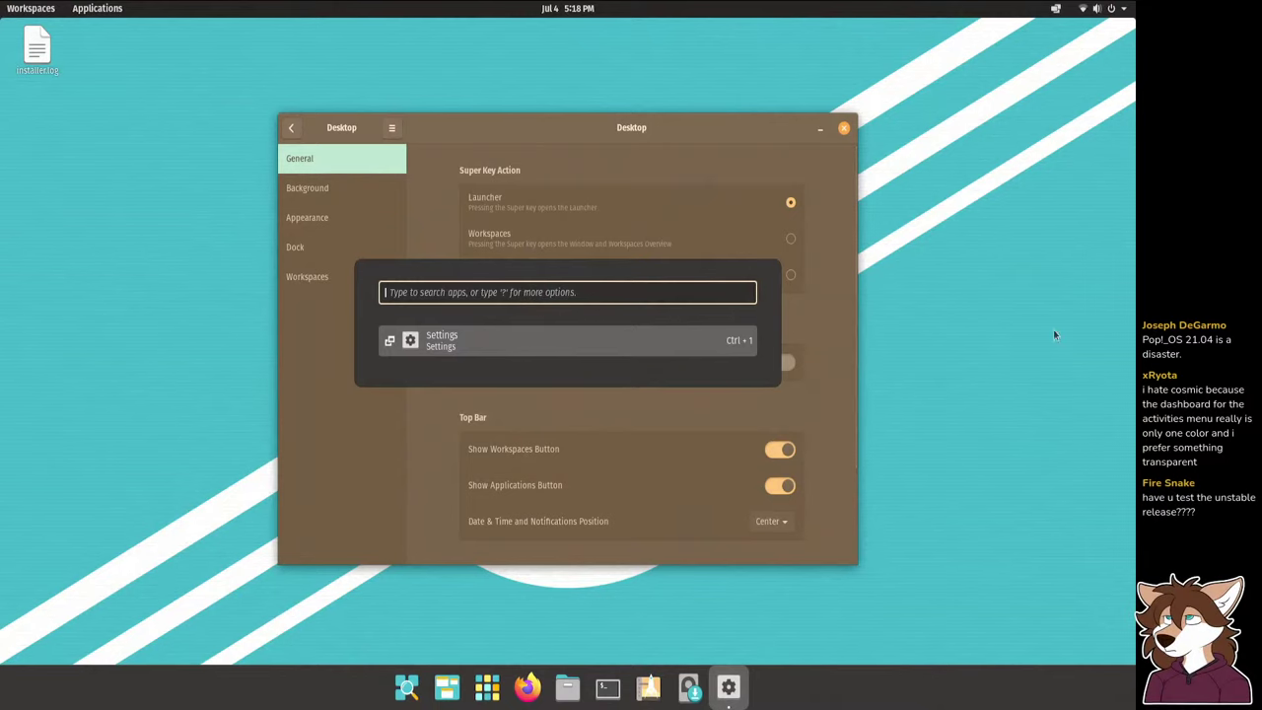
key("Escape")
Set Super Key Action to Workspaces, test it, and open Files and Terminal.
left_click(791, 239)
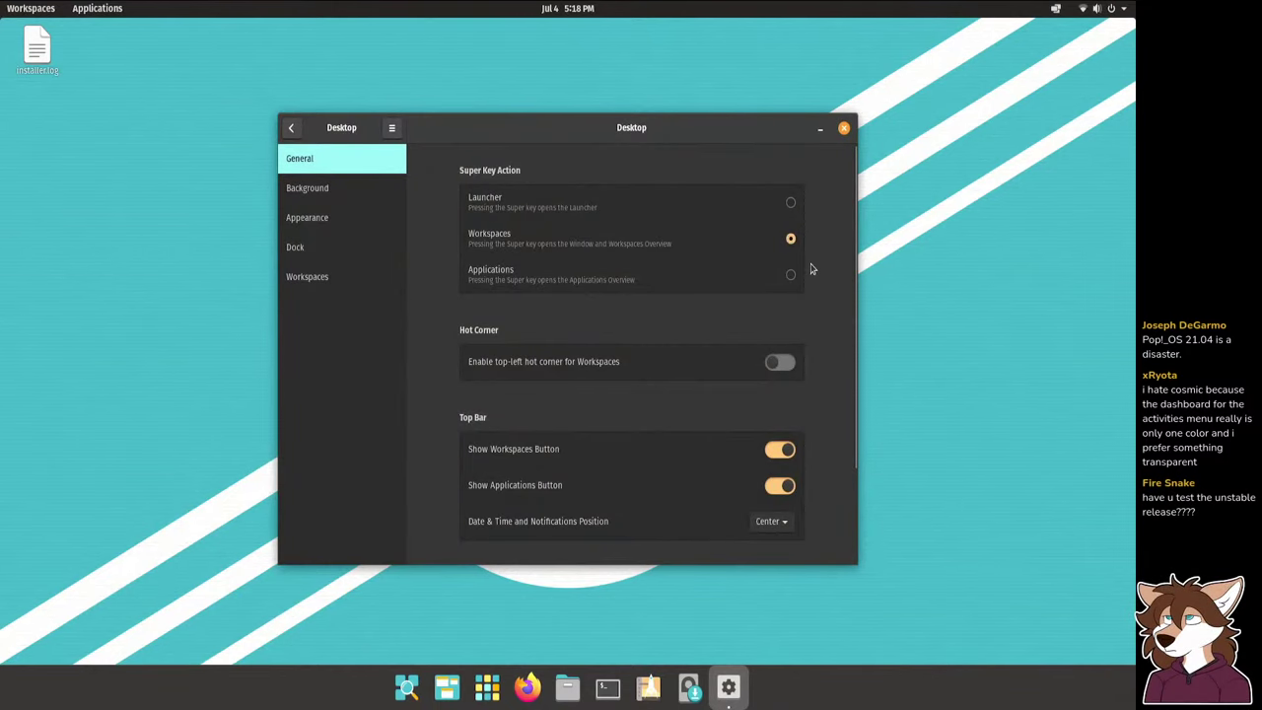
key("super")
left_click(568, 688)
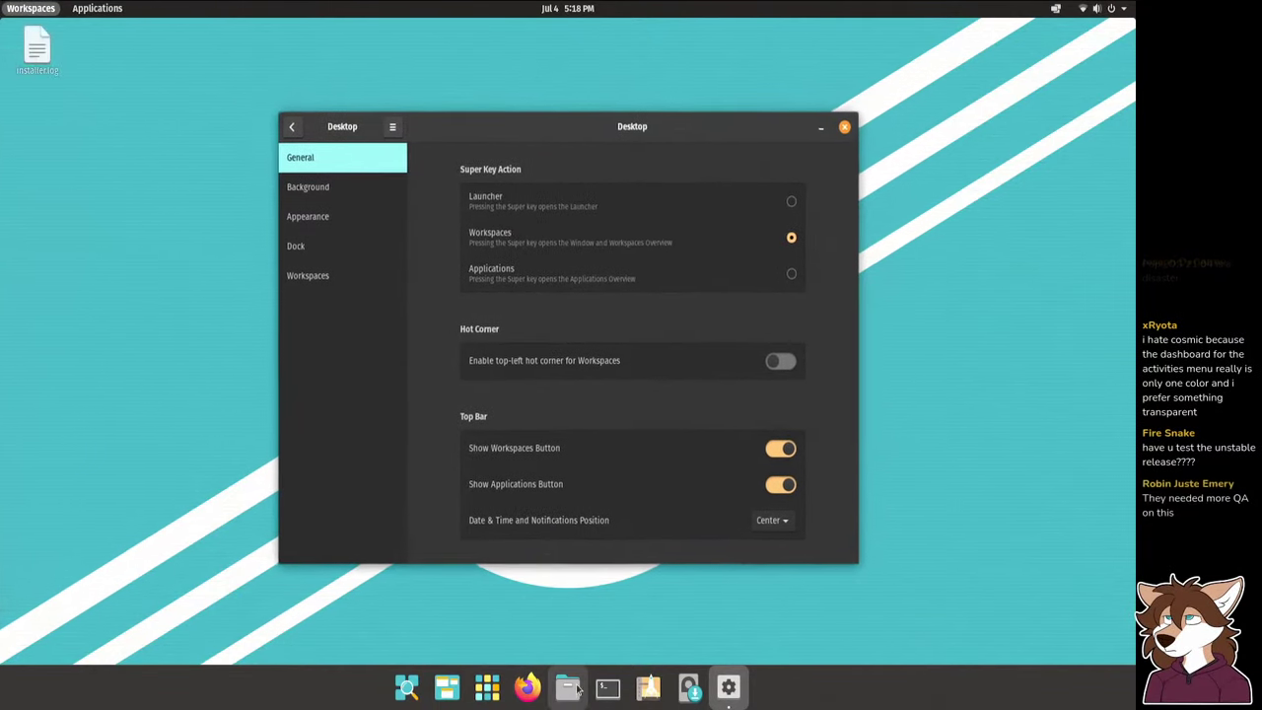
left_click(608, 687)
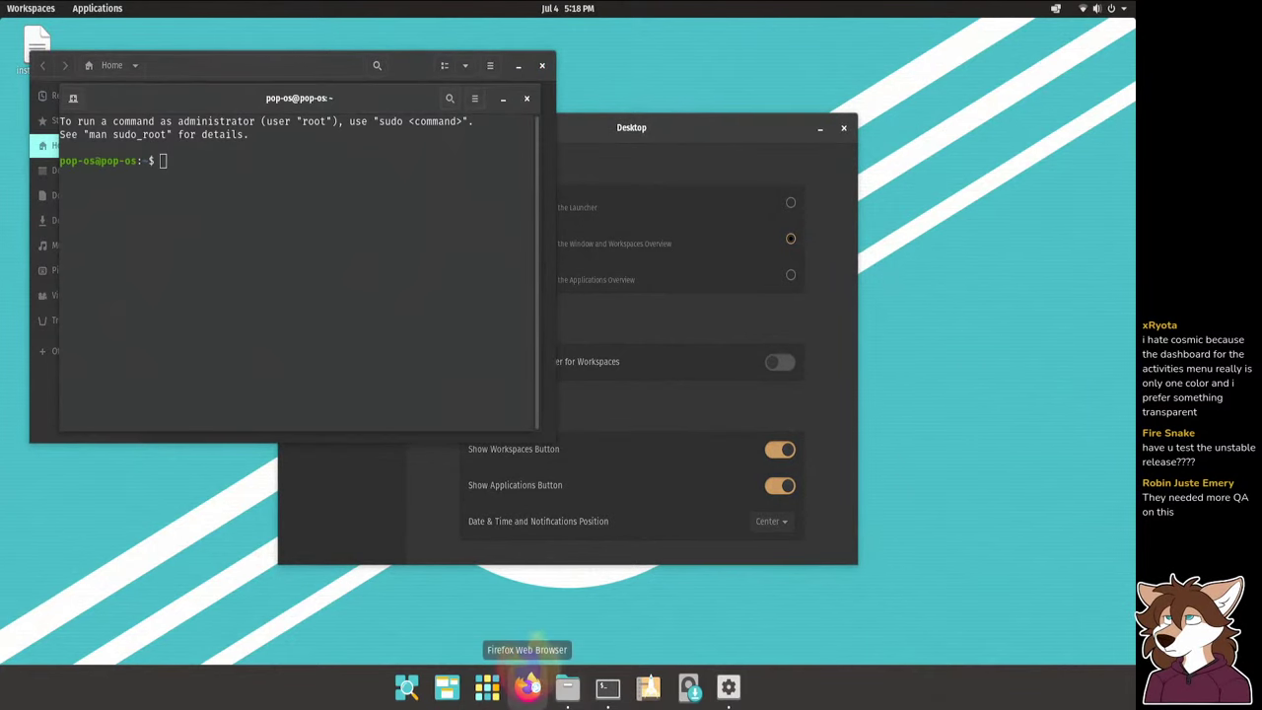
Launch Firefox from the dock and view all five open windows in the Super overview.
left_click(528, 687)
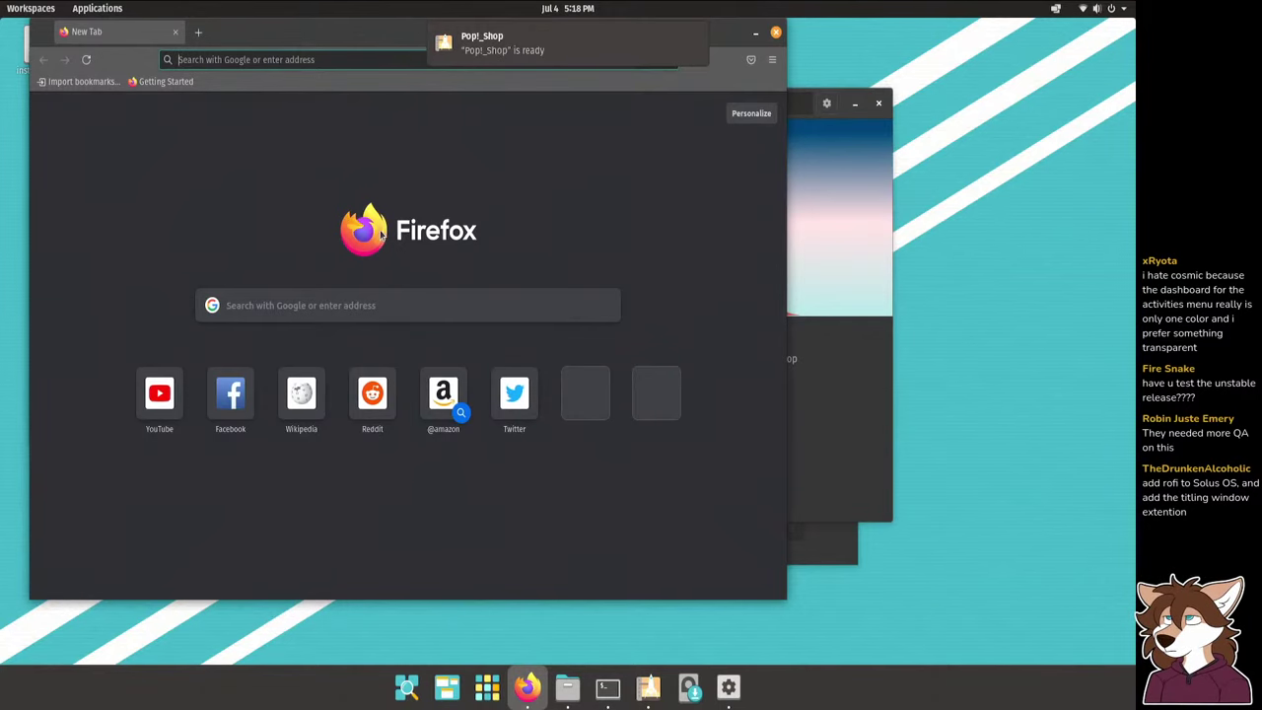
key("super")
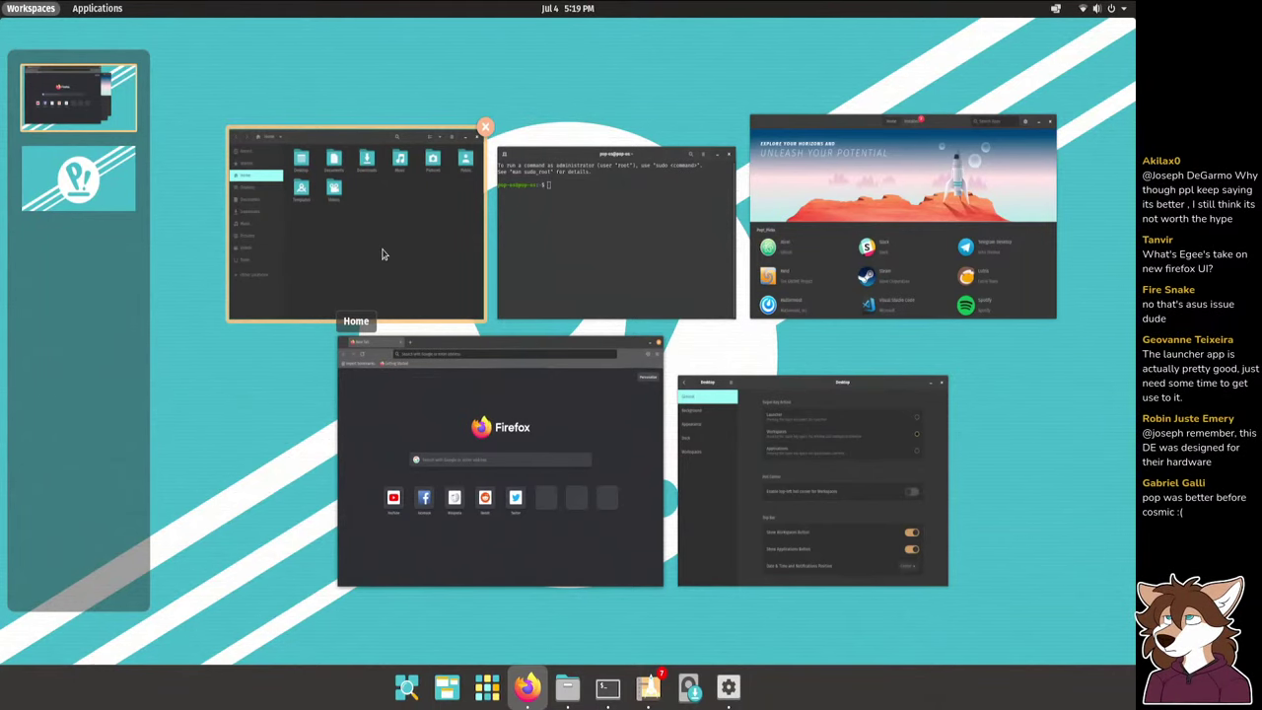
Bring the Firefox window forward and reposition it on screen.
left_click(578, 424)
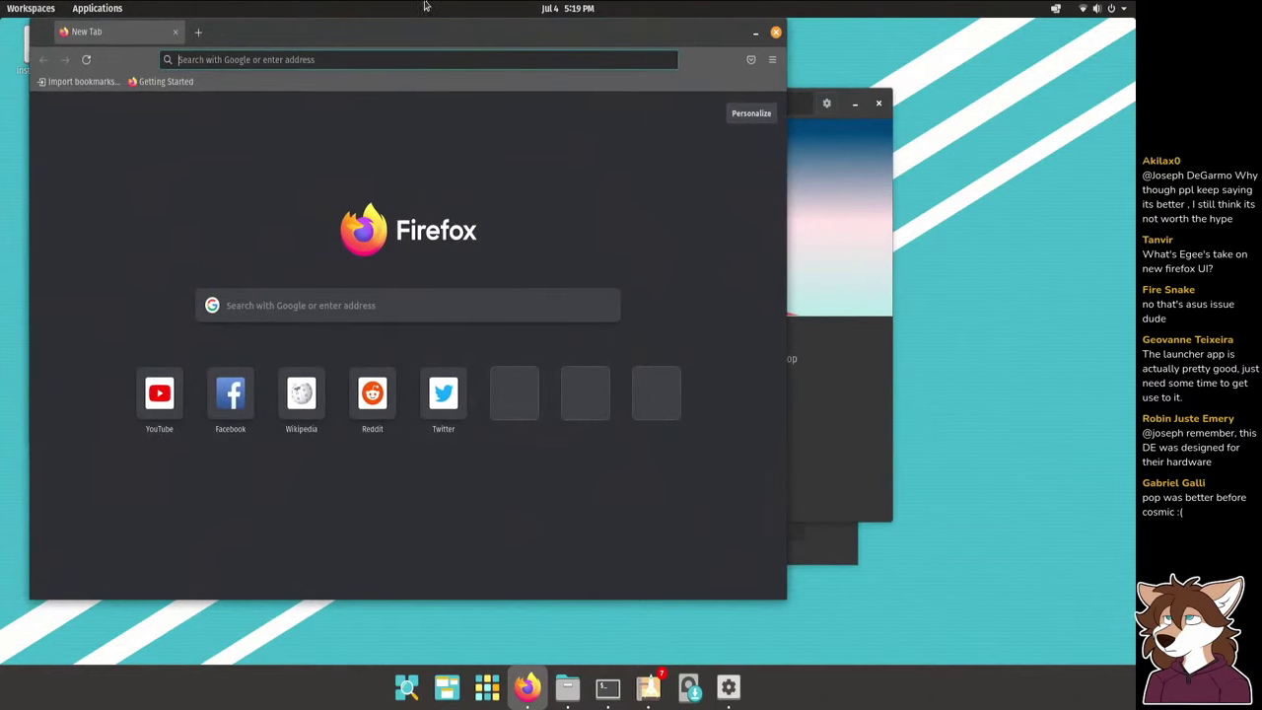
left_click_drag(444, 29, 574, 57)
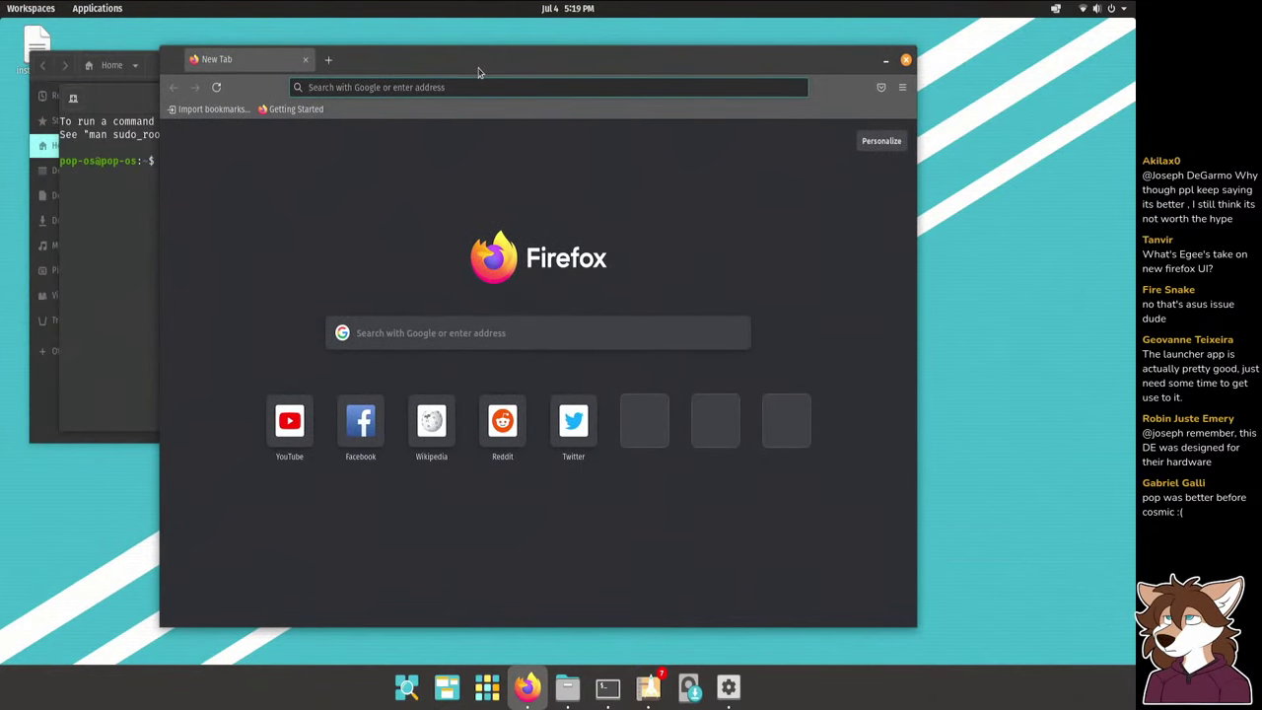
left_click_drag(470, 70, 499, 69)
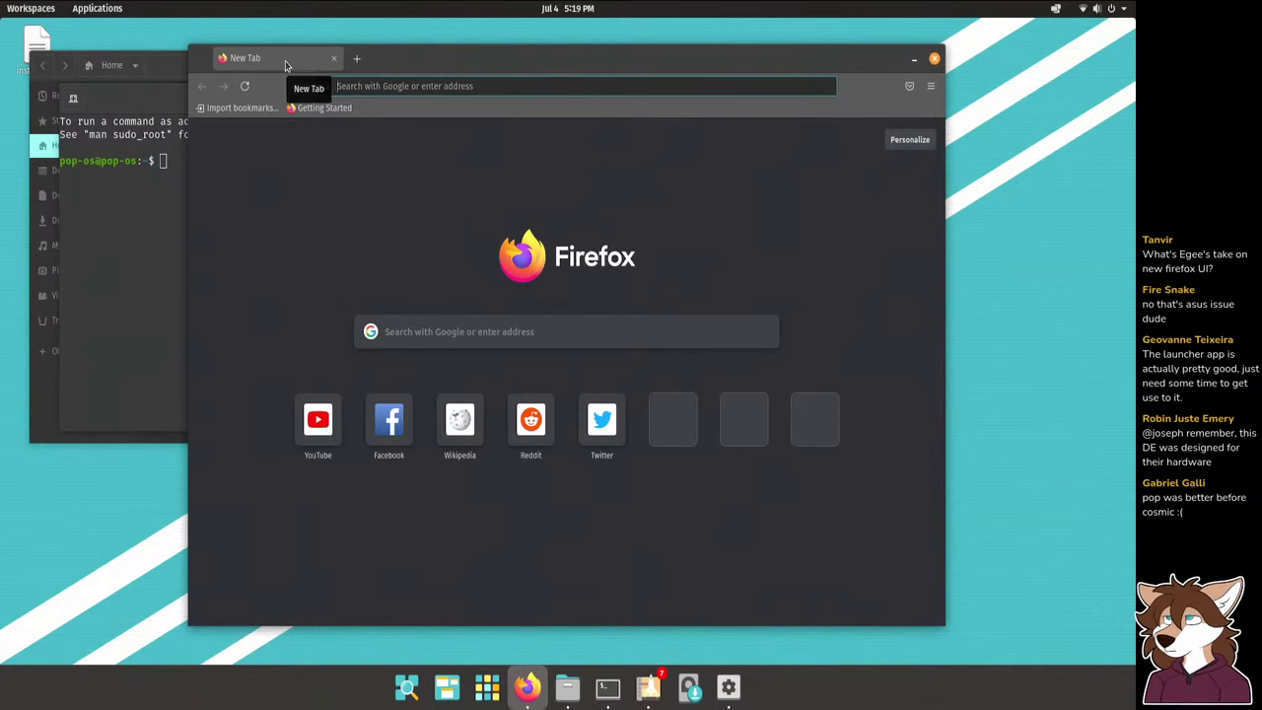
left_click(357, 58)
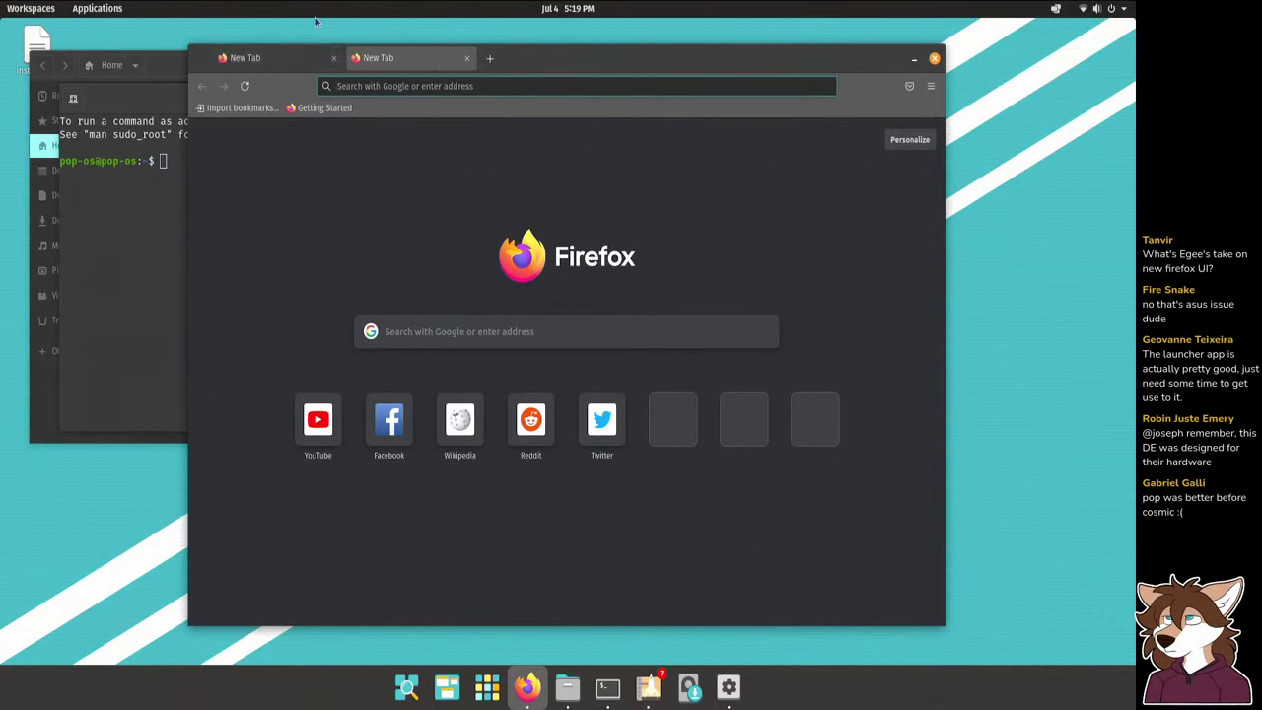
left_click(467, 58)
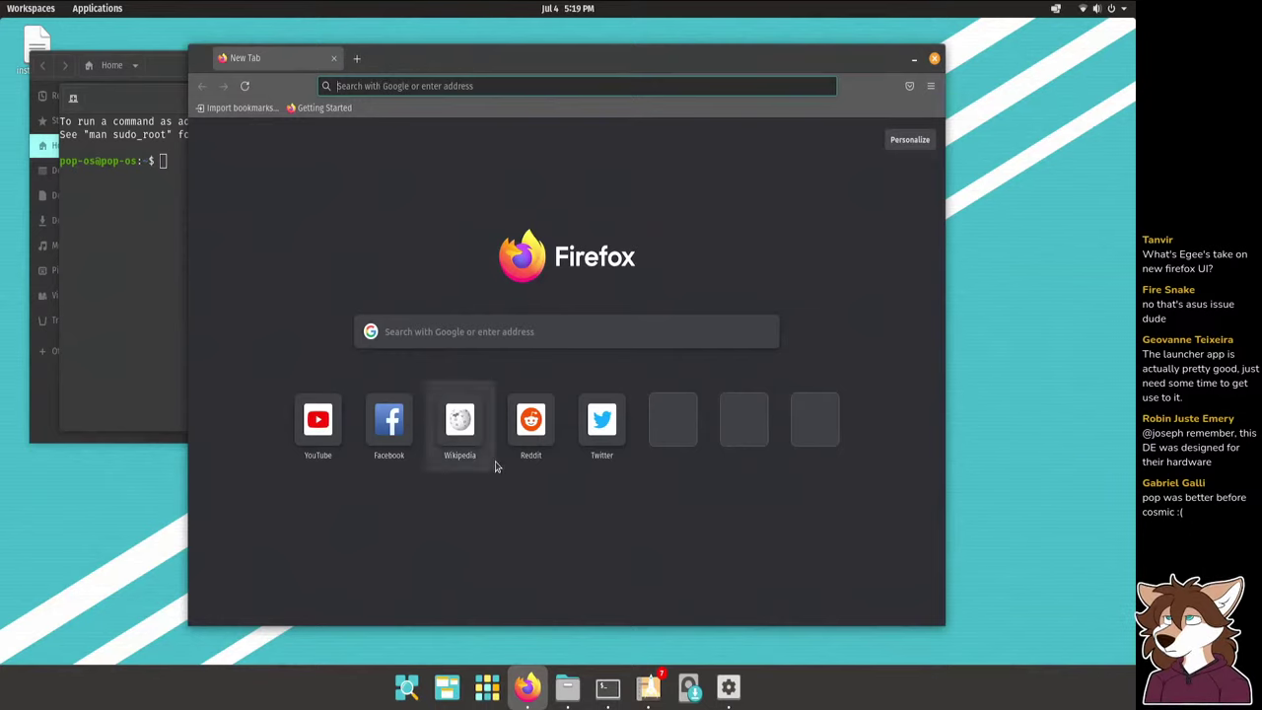
Search 'pop os', open the Pop!_OS by System76 result, and search 'system 76' in a new tab.
left_click(402, 88)
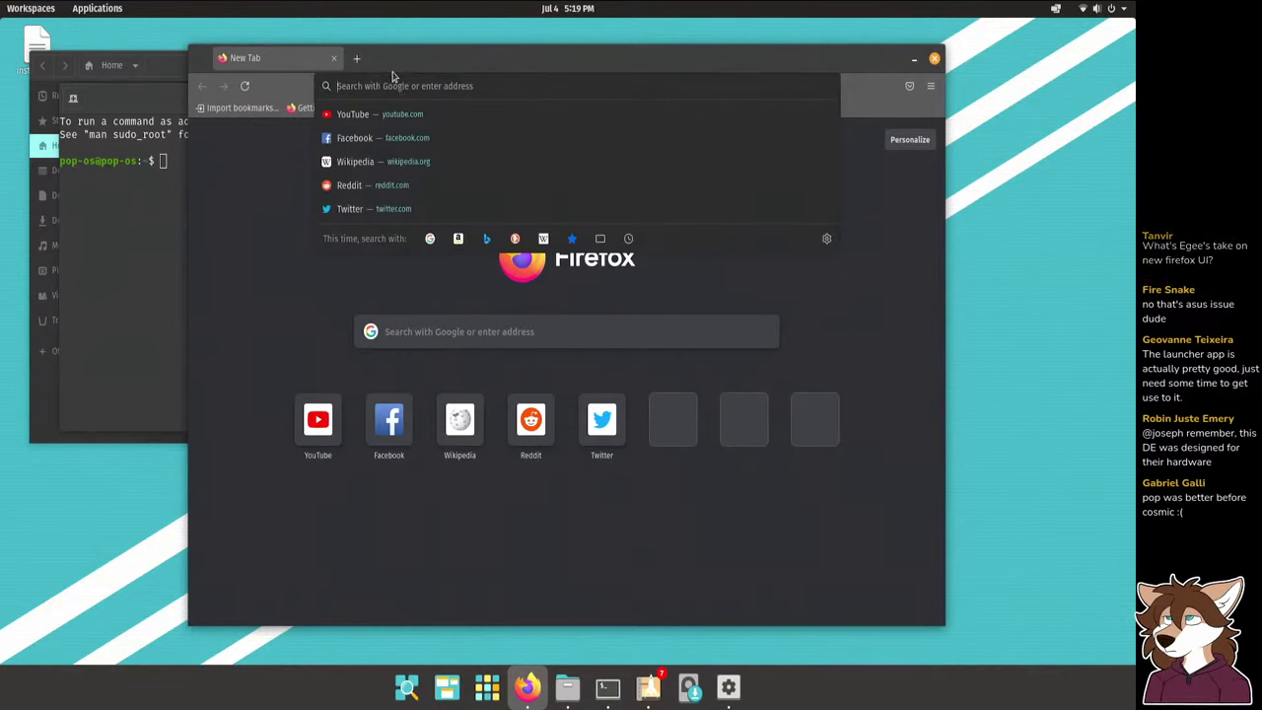
type("pop os")
key("Return")
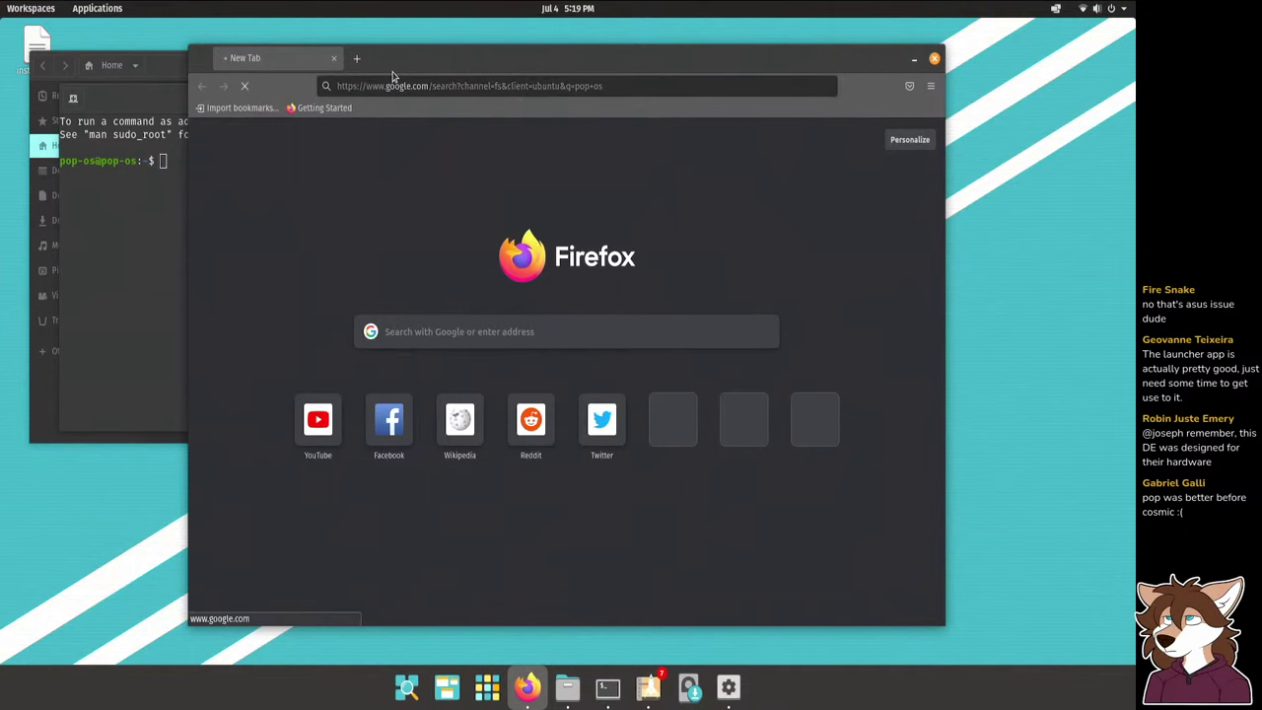
left_click(369, 246)
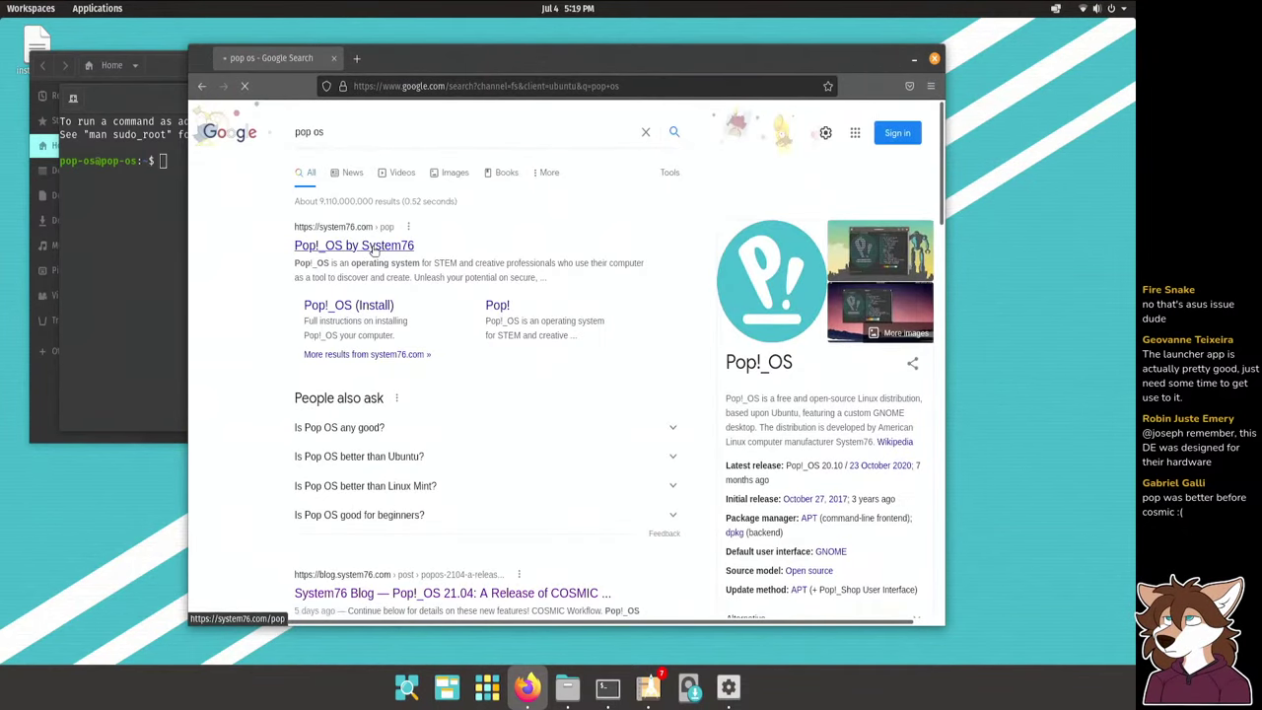
left_click(357, 58)
type("system ")
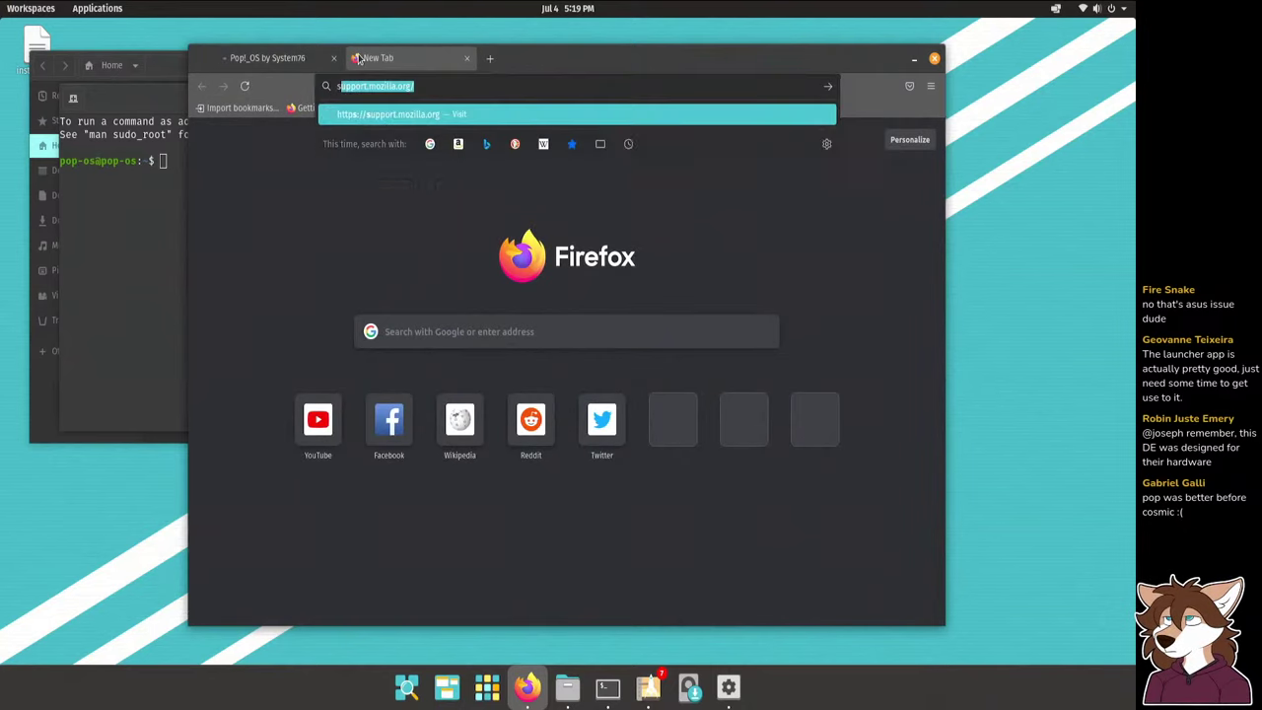
type("76")
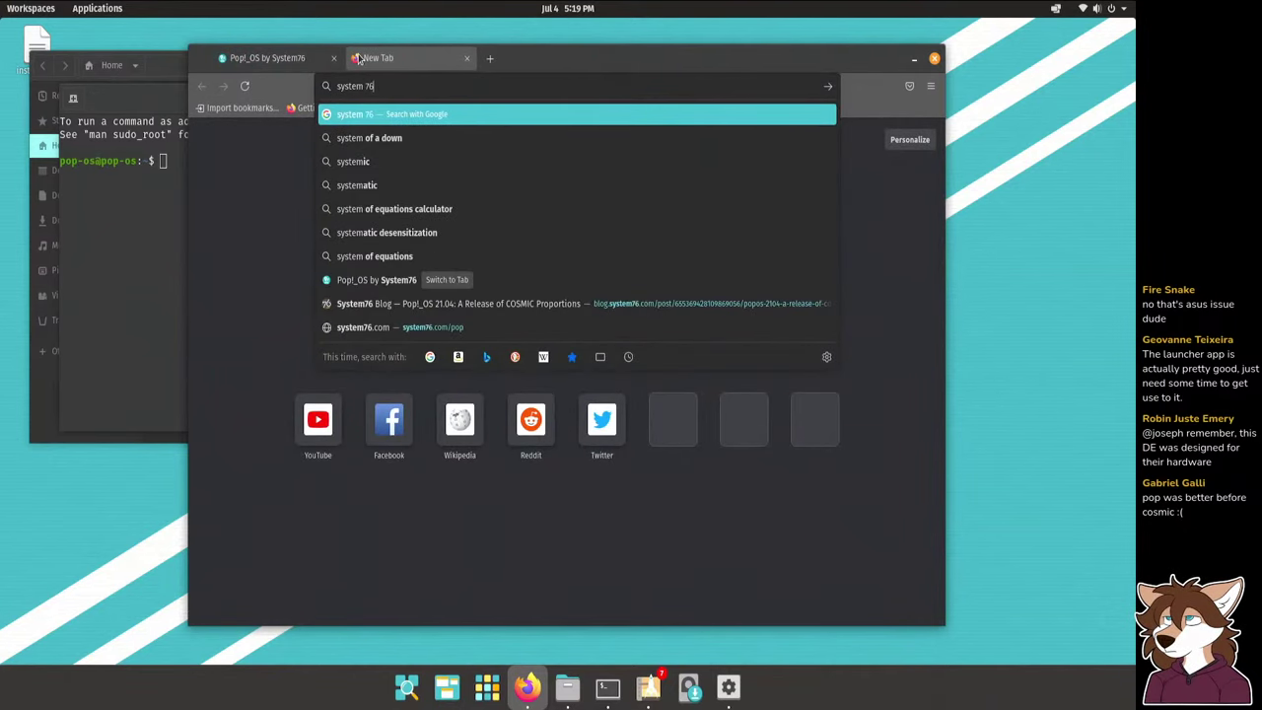
key("Return")
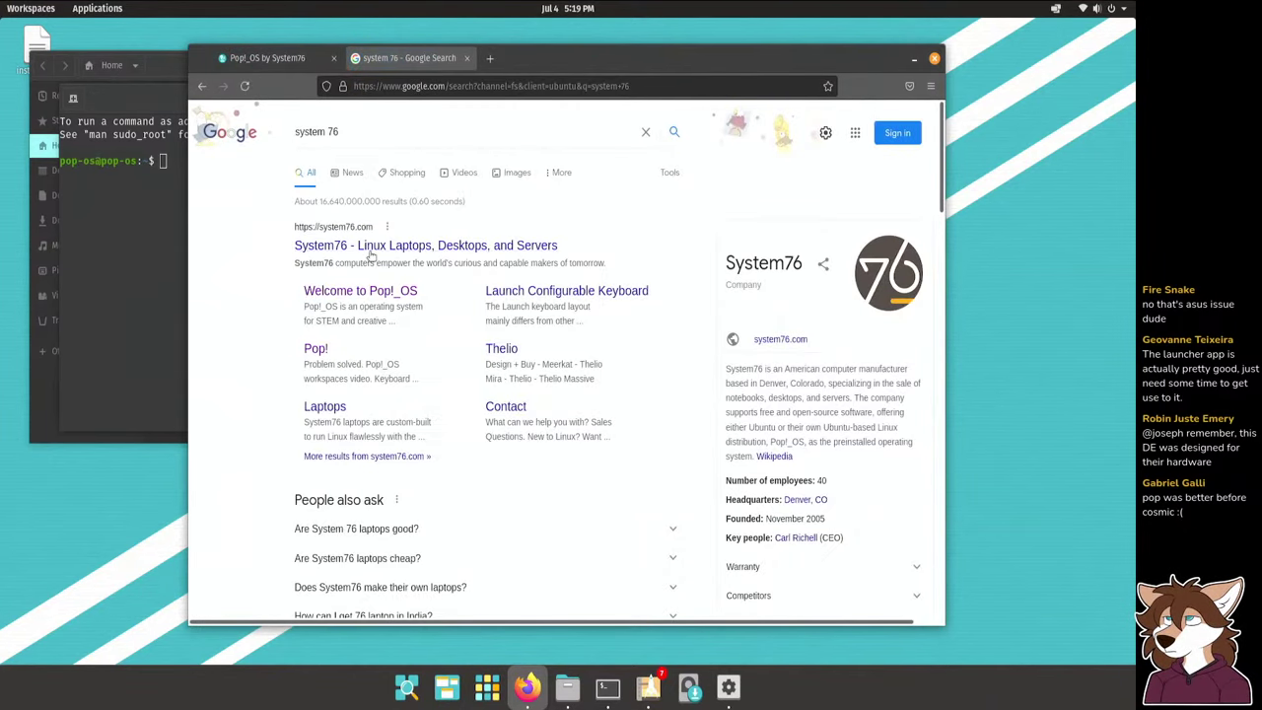
left_click(373, 248)
left_click_drag(419, 64, 296, 61)
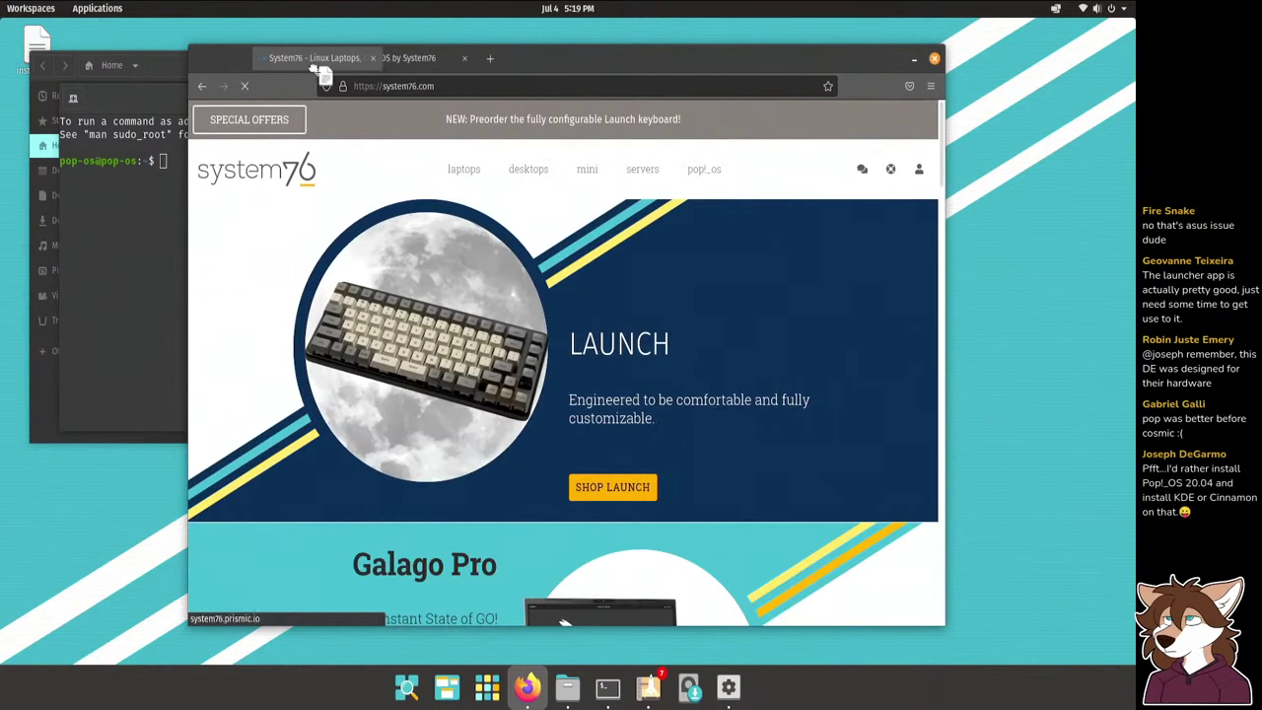
scroll(375, 171, "down", 8)
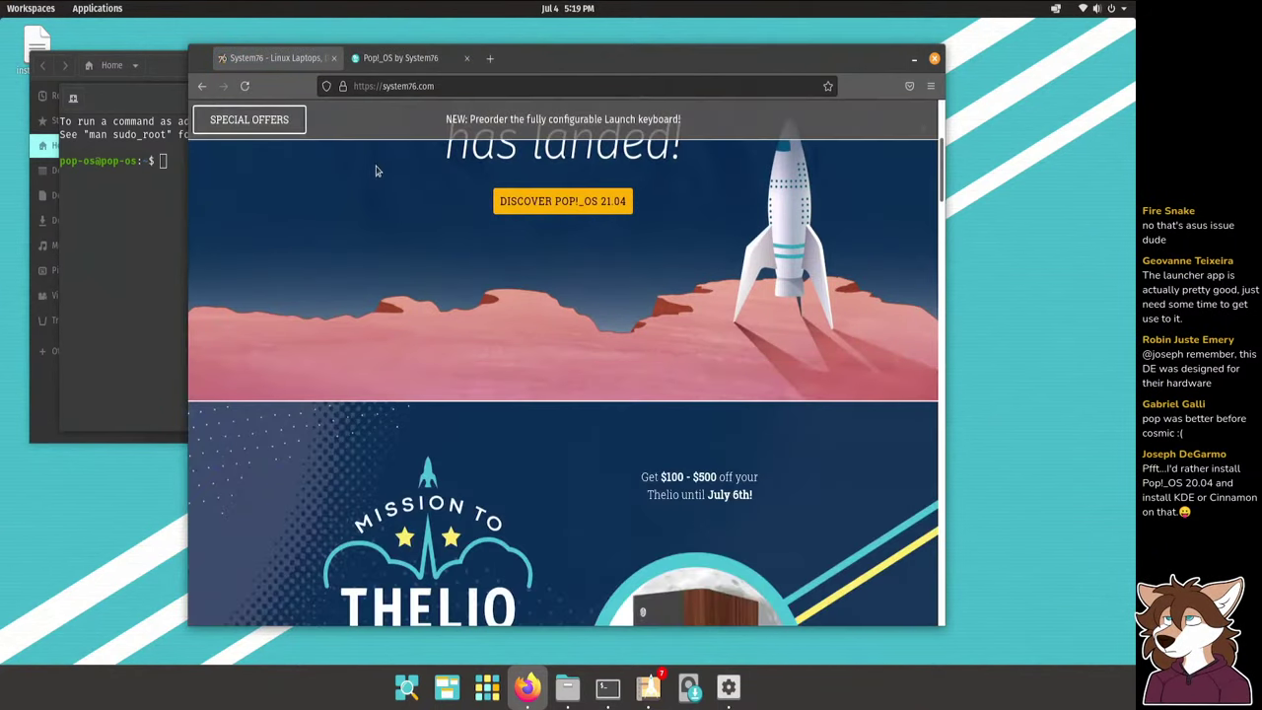
scroll(394, 389, "up", 4)
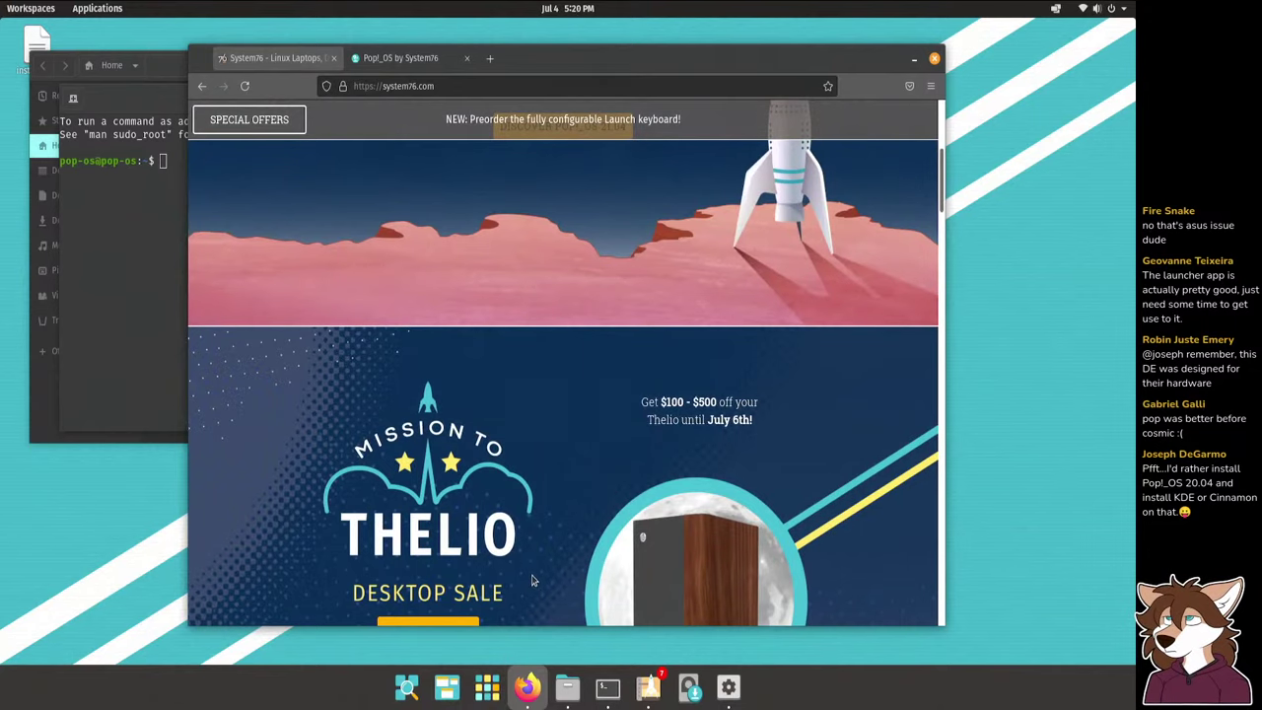
scroll(529, 578, "down", 8)
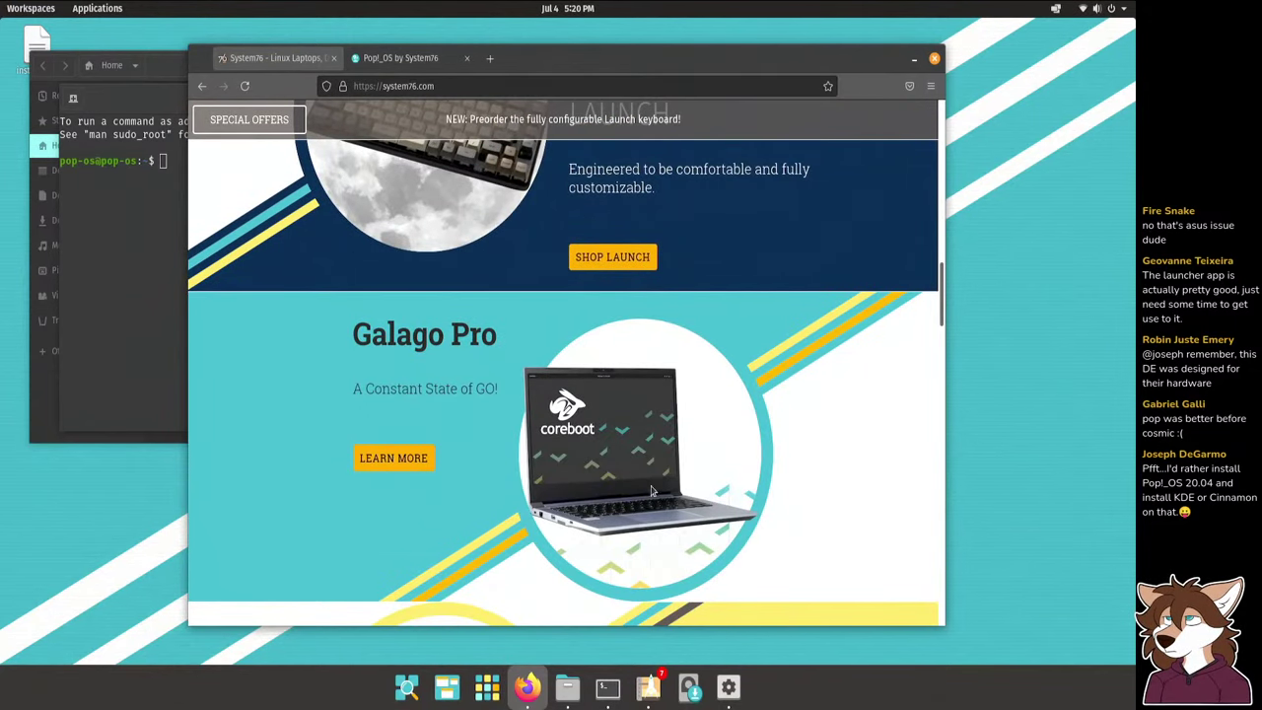
scroll(651, 491, "up", 3)
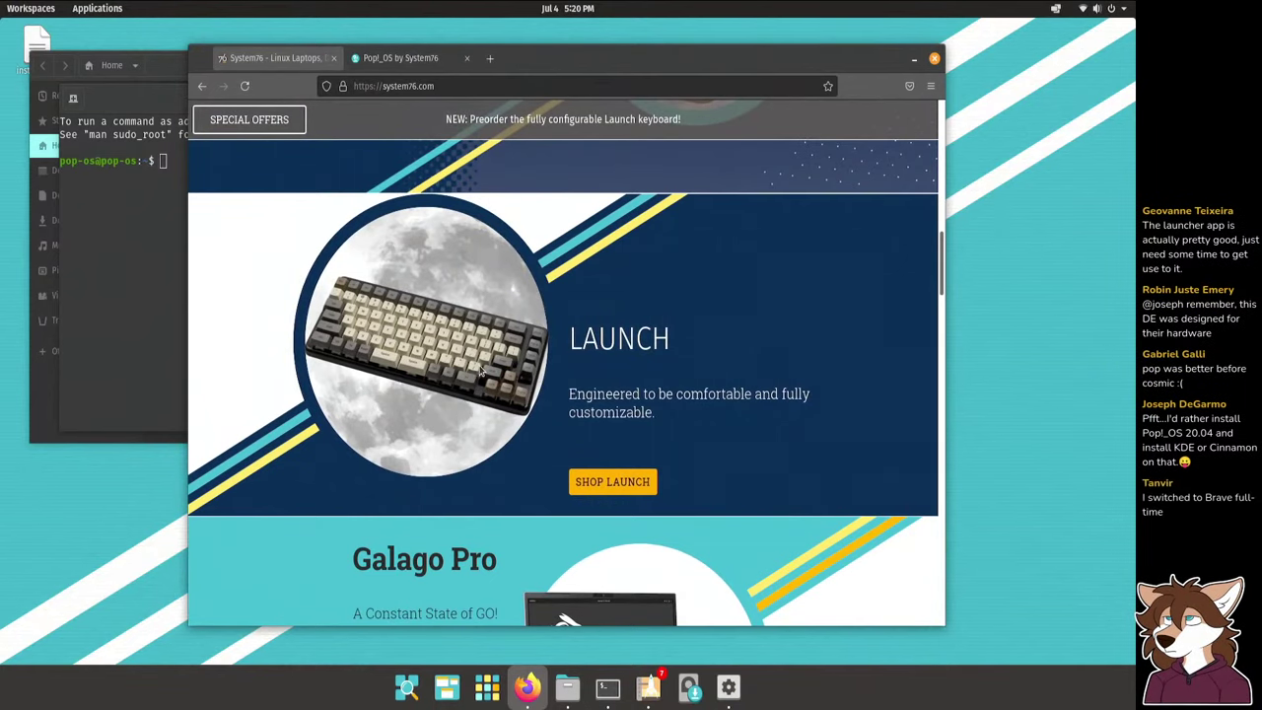
scroll(464, 384, "down", 2)
scroll(380, 450, "up", 2)
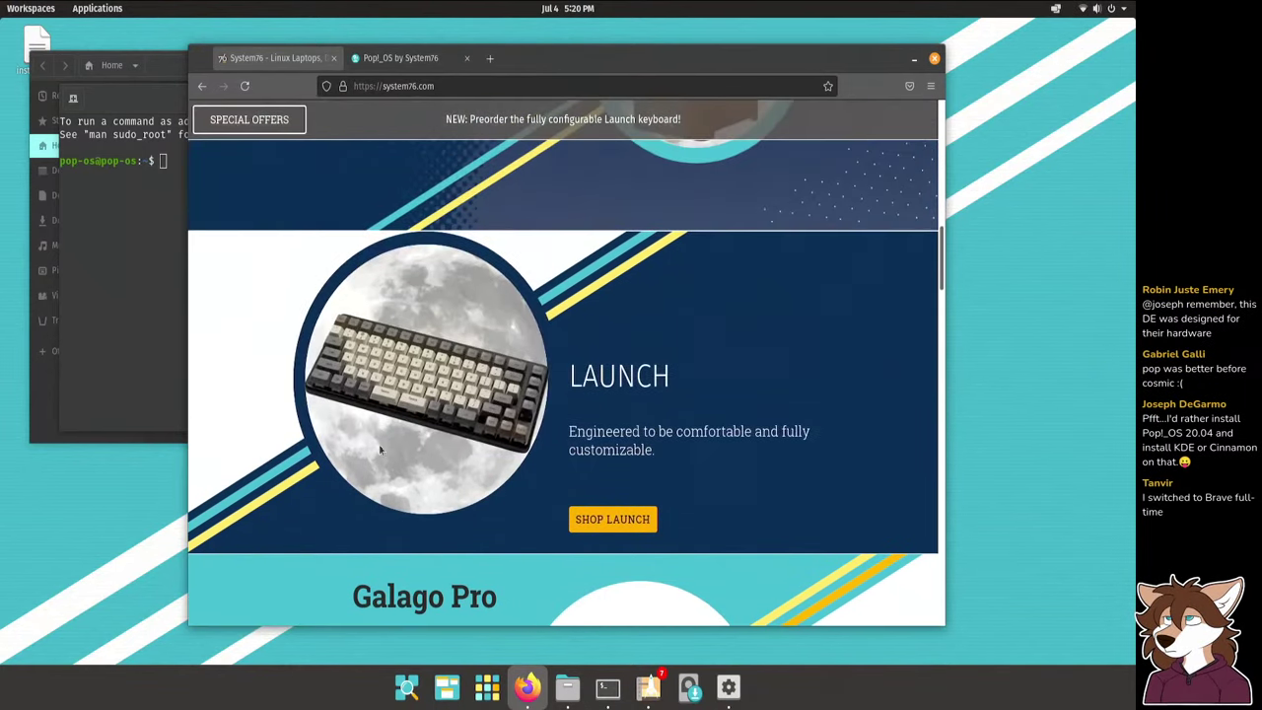
scroll(380, 449, "up", 3)
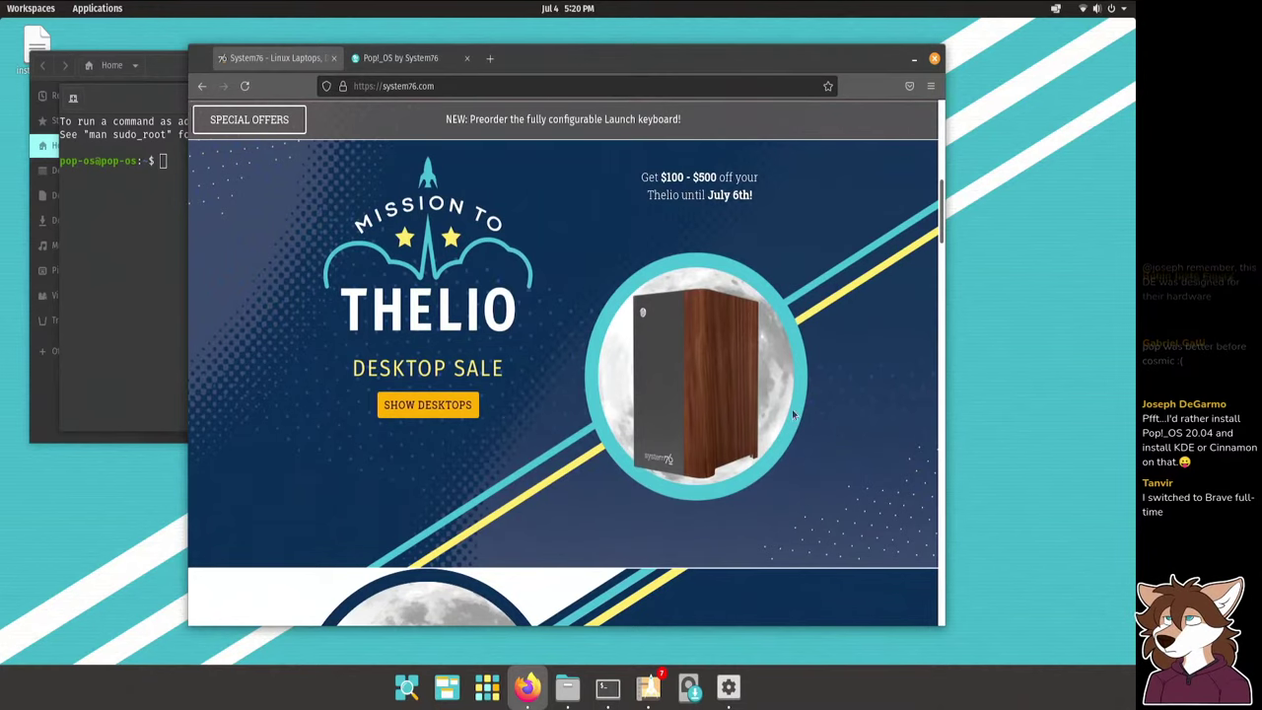
scroll(664, 423, "up", 3)
scroll(663, 422, "up", 4)
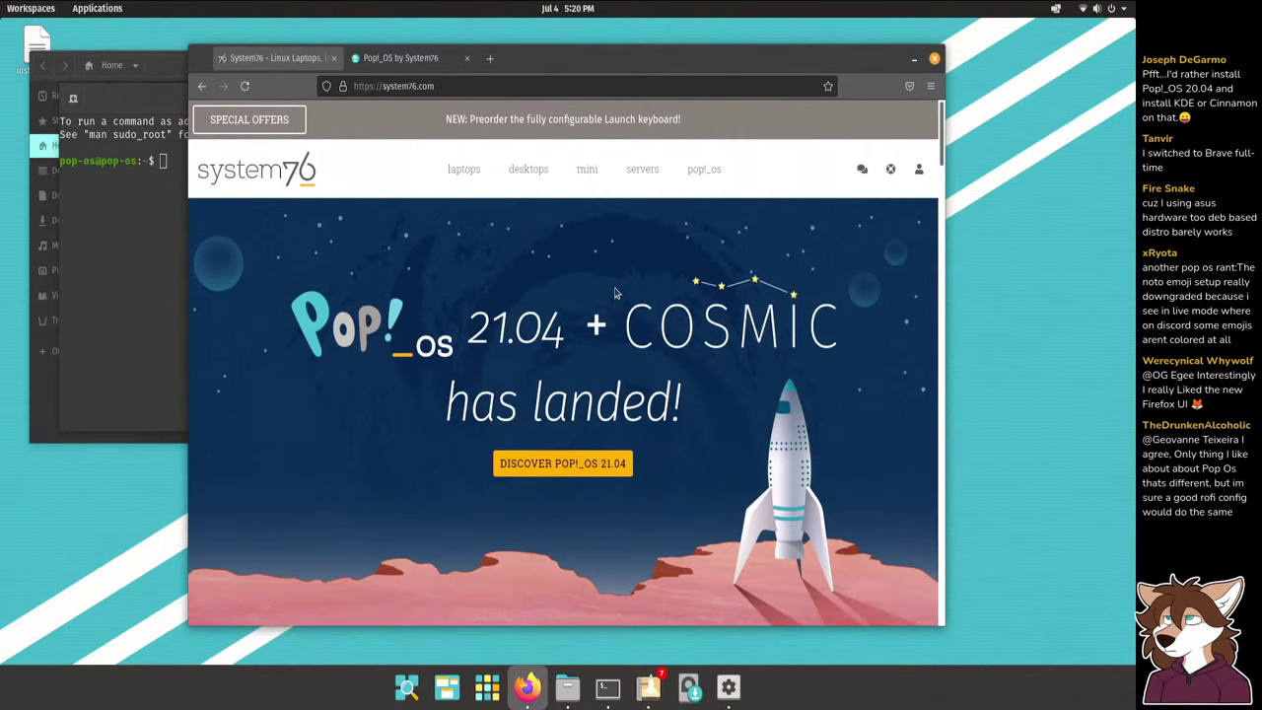
Compare the System76 and Pop!_OS pages, then open support.system76.com from the lifebuoy icon.
left_click(394, 58)
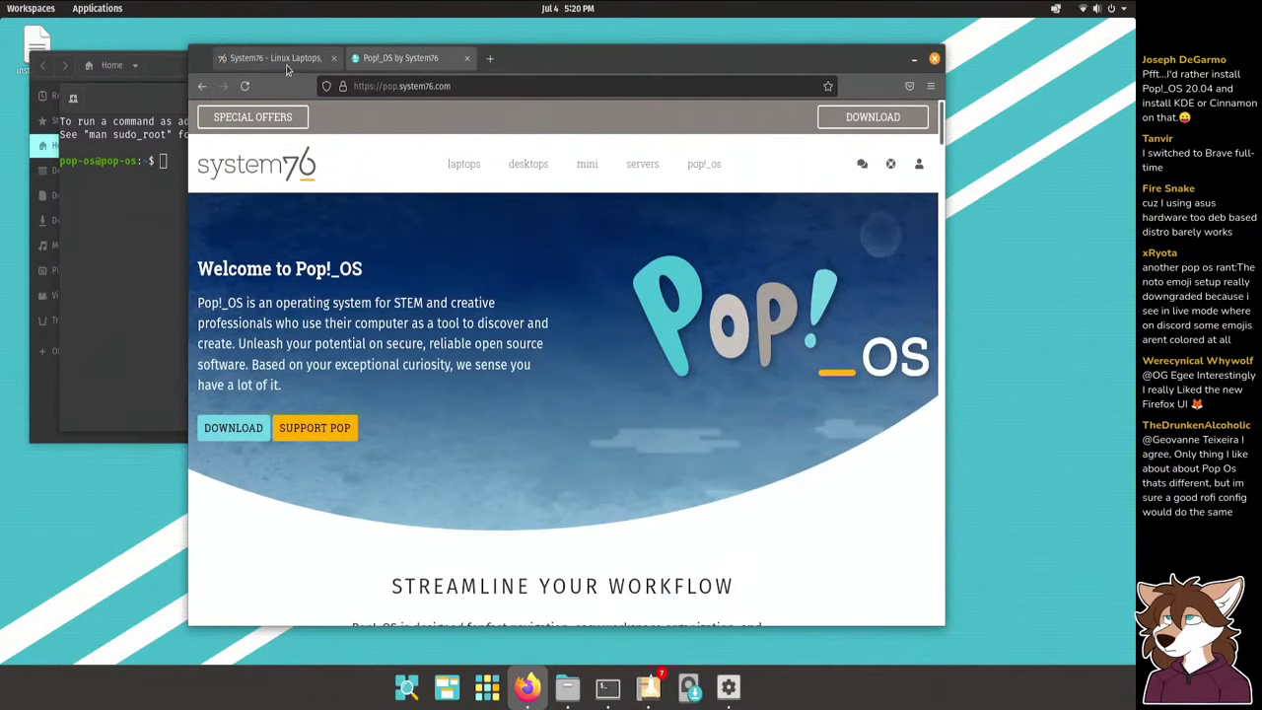
left_click(287, 65)
left_click(422, 62)
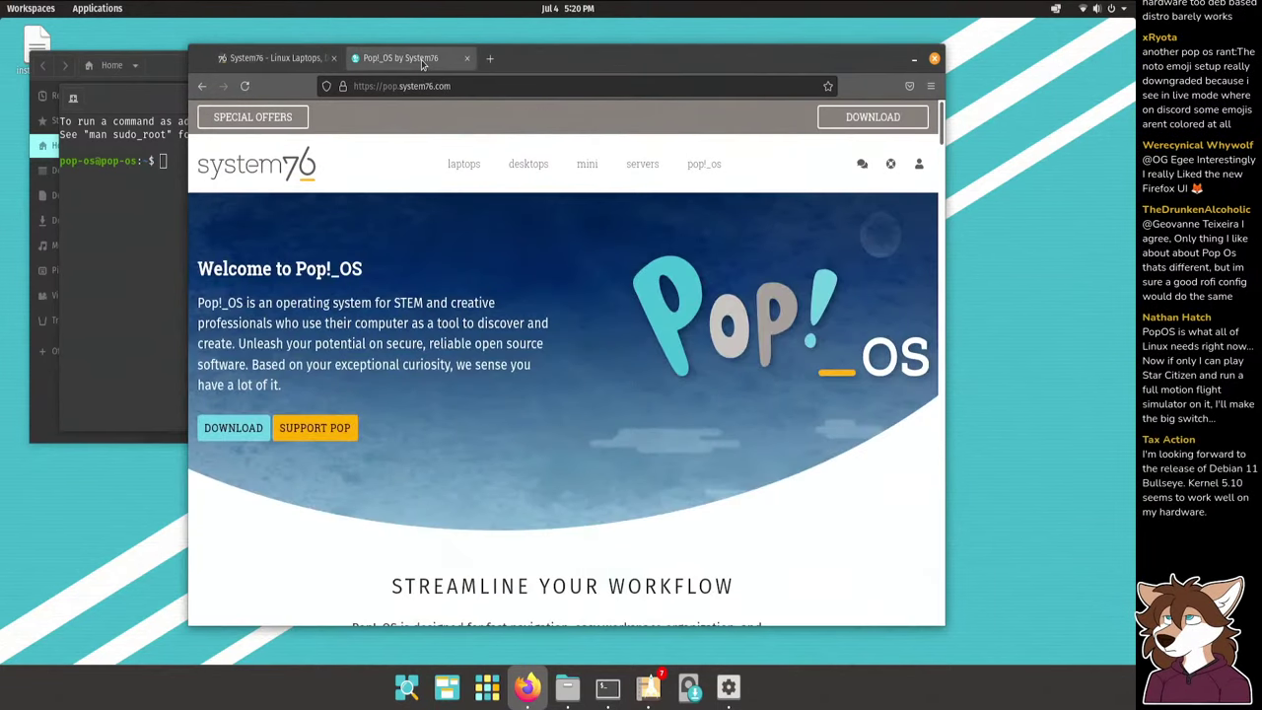
left_click(322, 65)
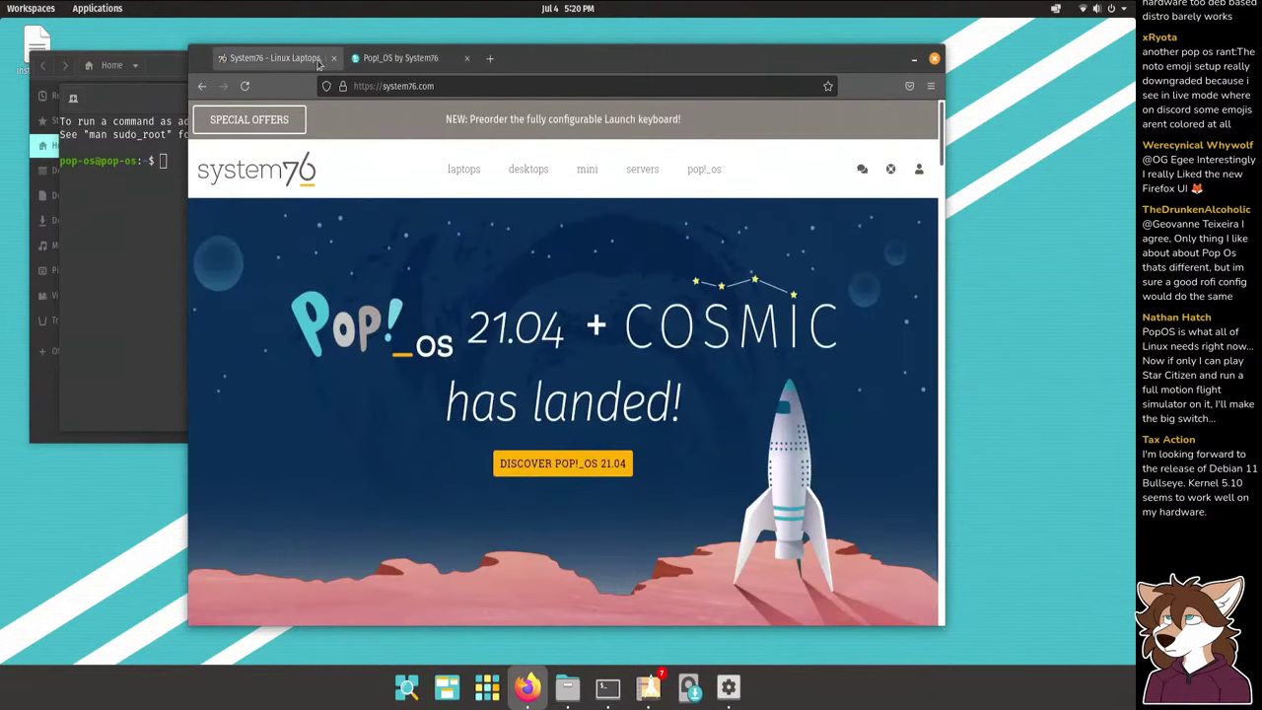
left_click(402, 64)
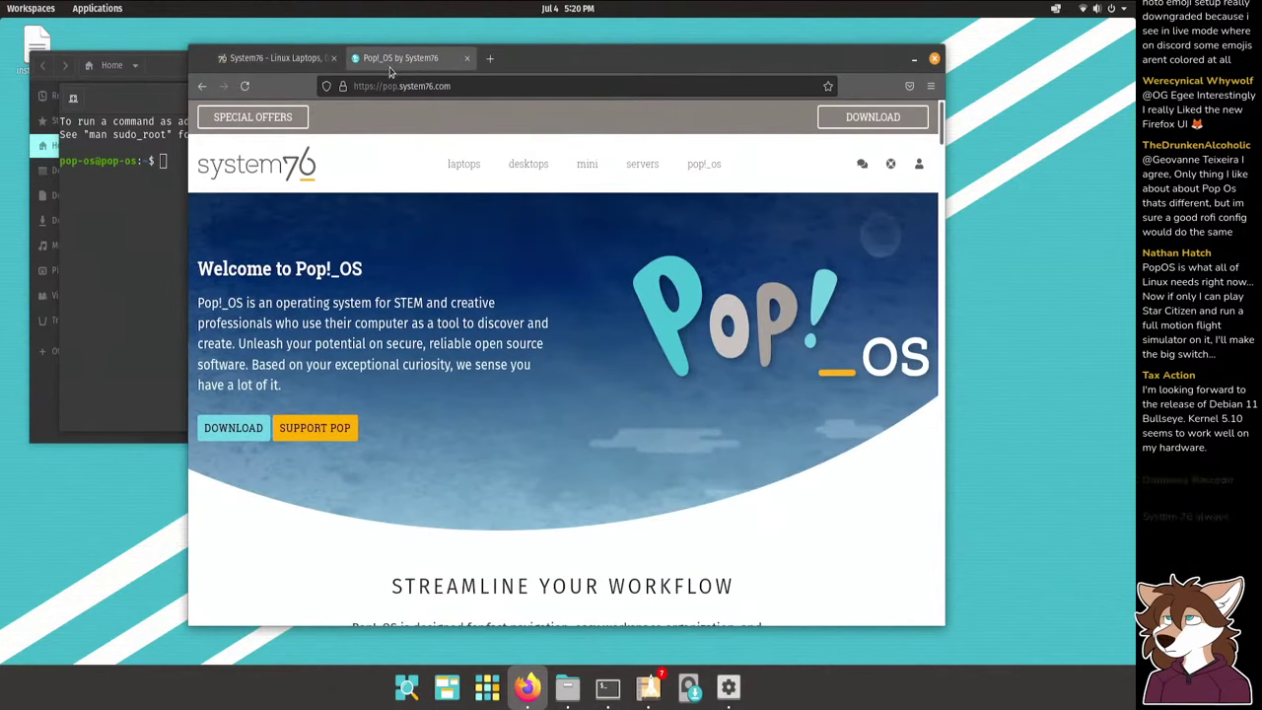
left_click(888, 164)
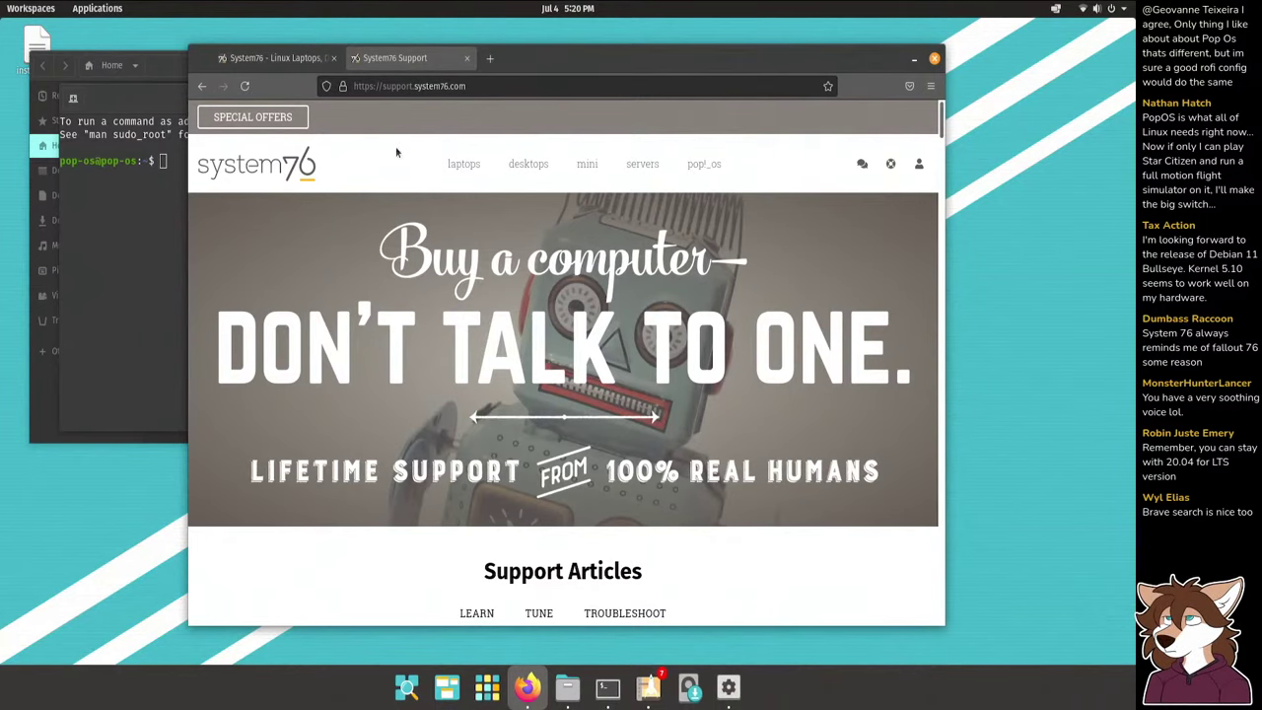
Search 'brave search' in a new tab and follow the links to search.brave.com's search box.
left_click(491, 59)
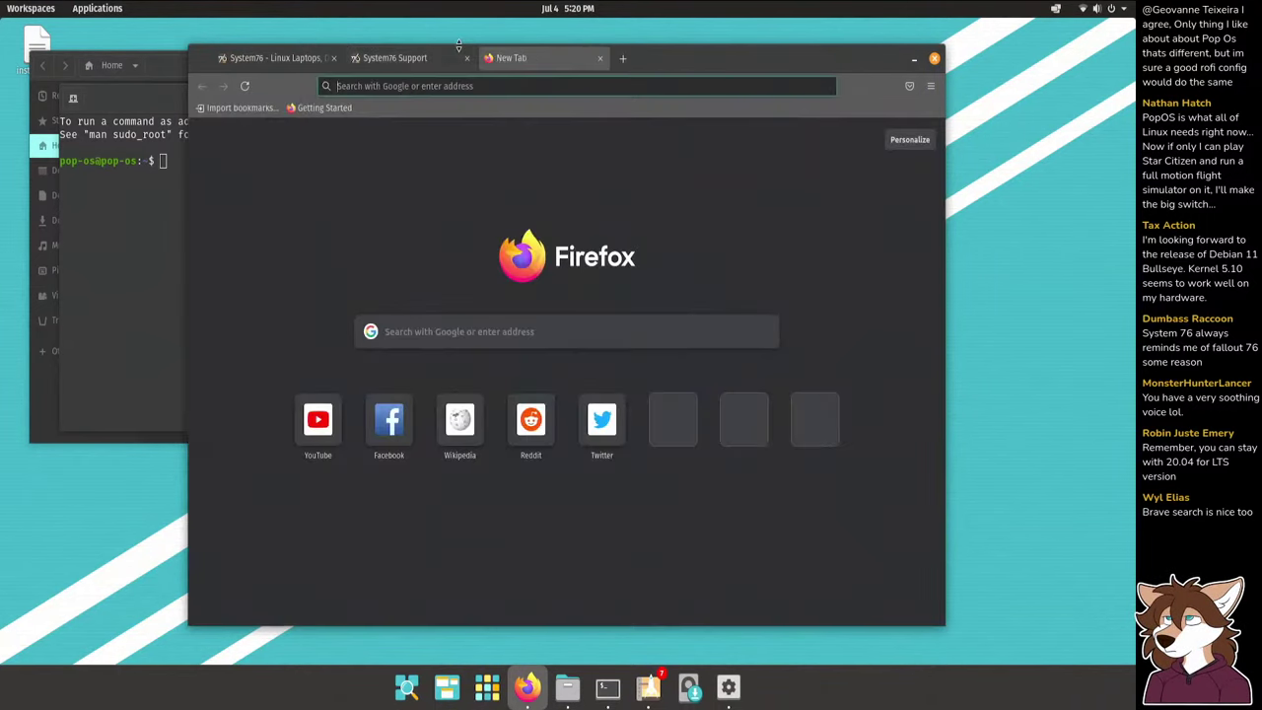
type("brave search")
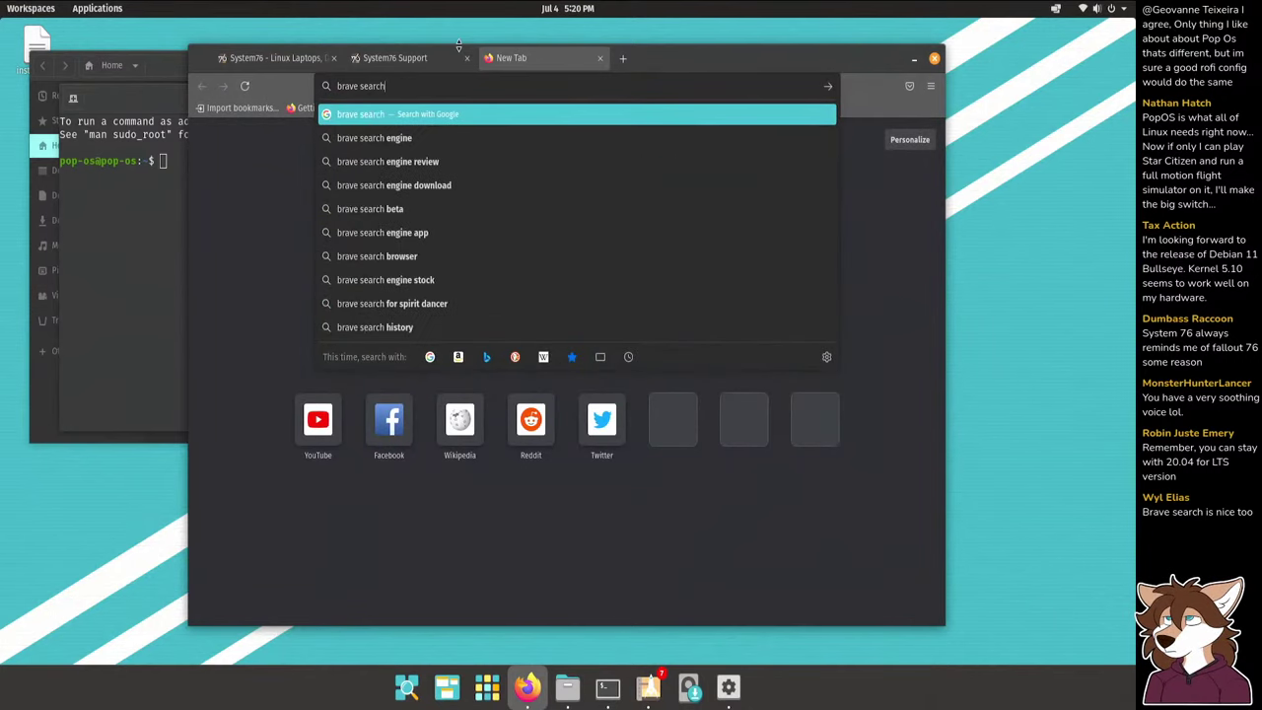
key("Return")
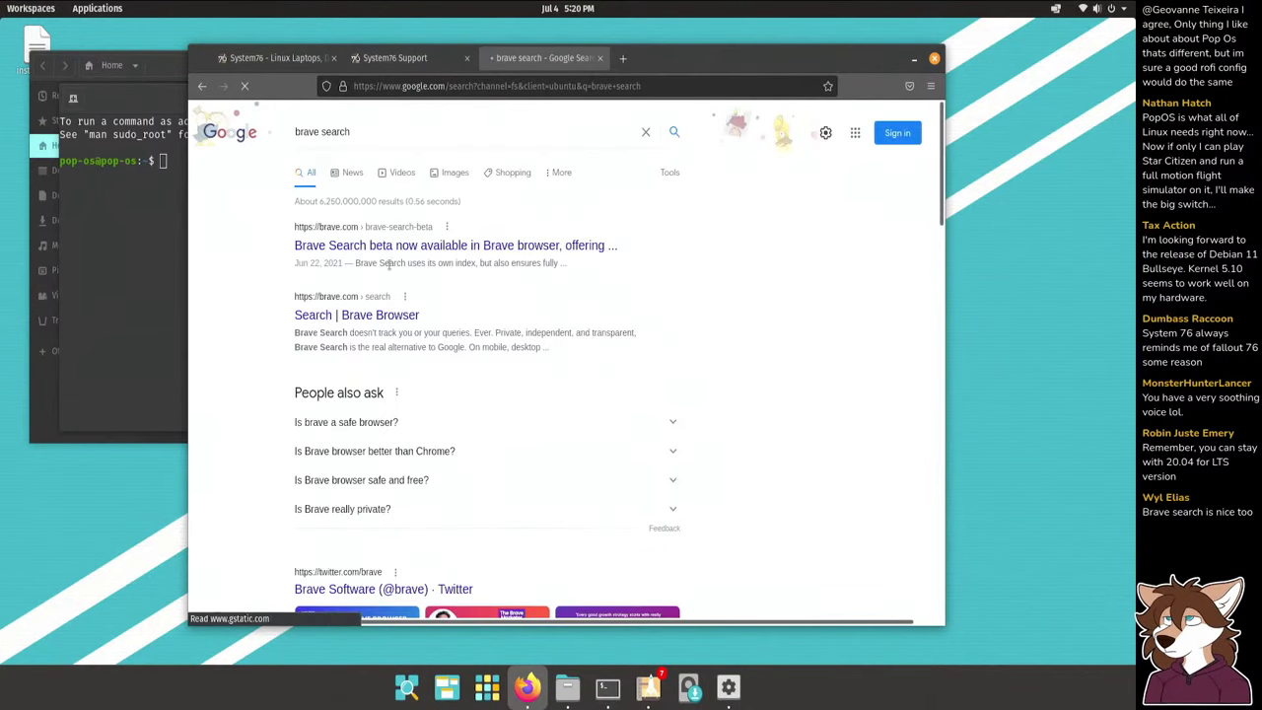
left_click(390, 249)
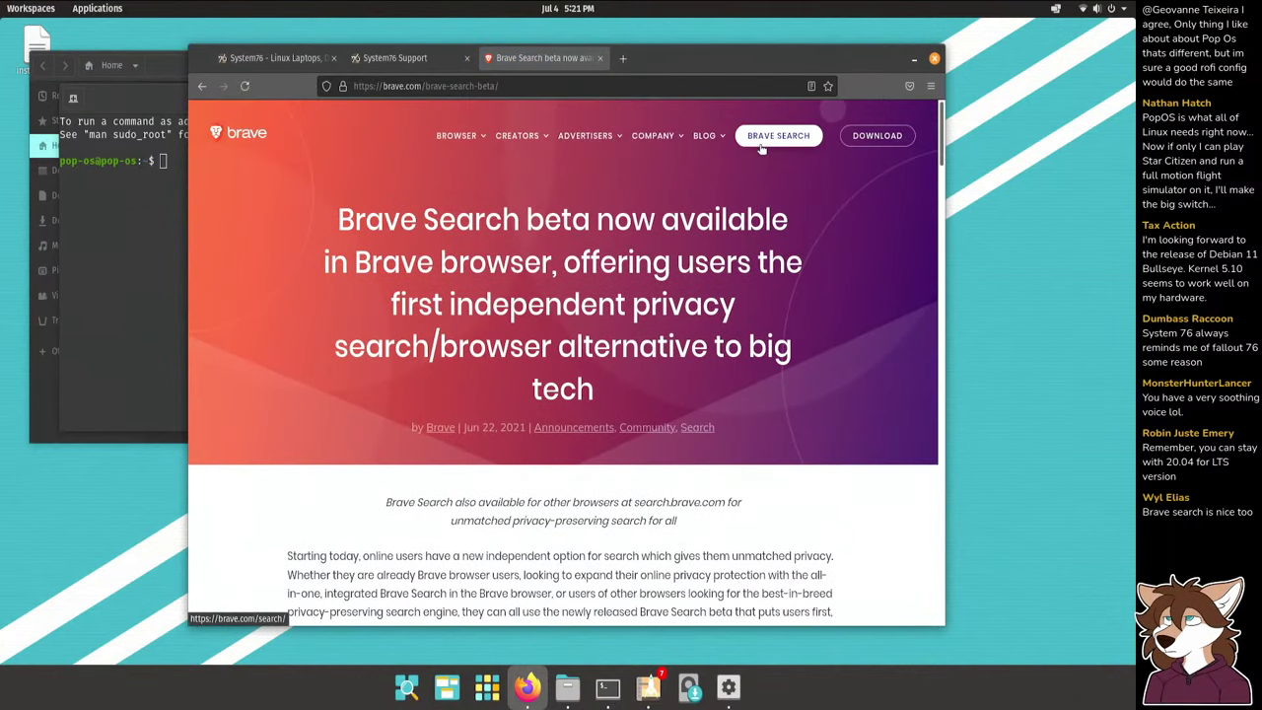
left_click(759, 144)
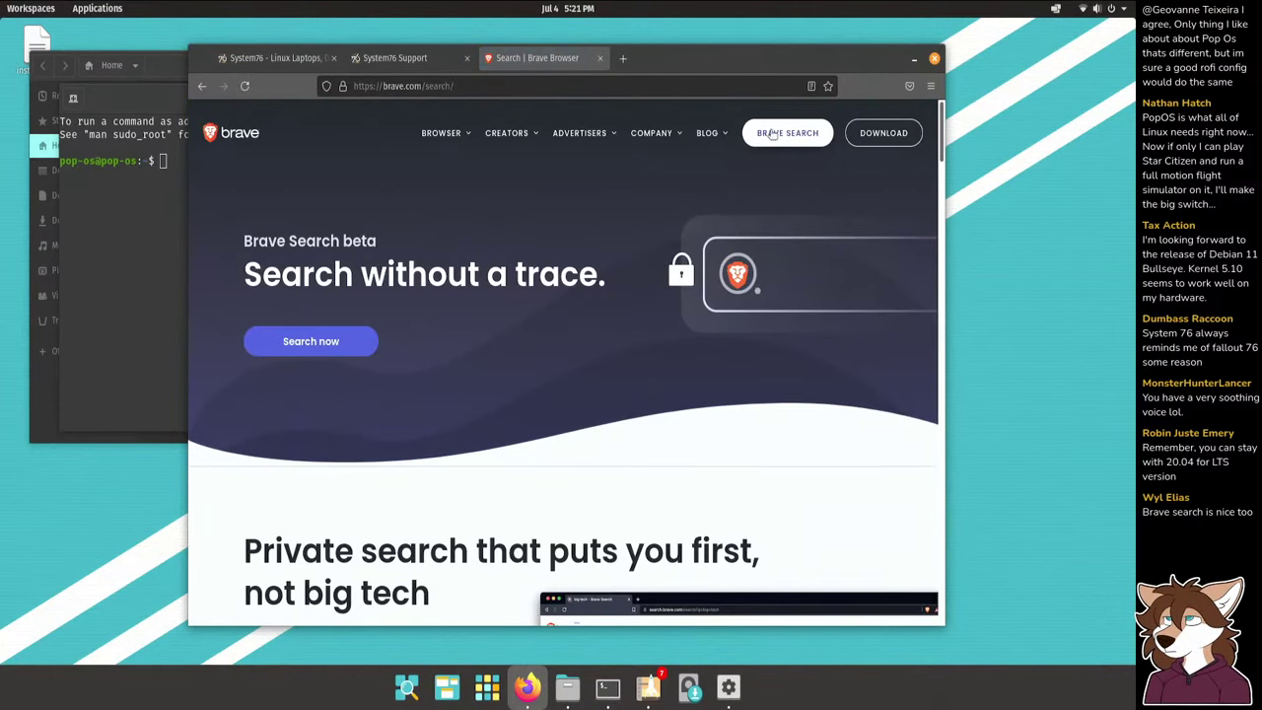
left_click(359, 359)
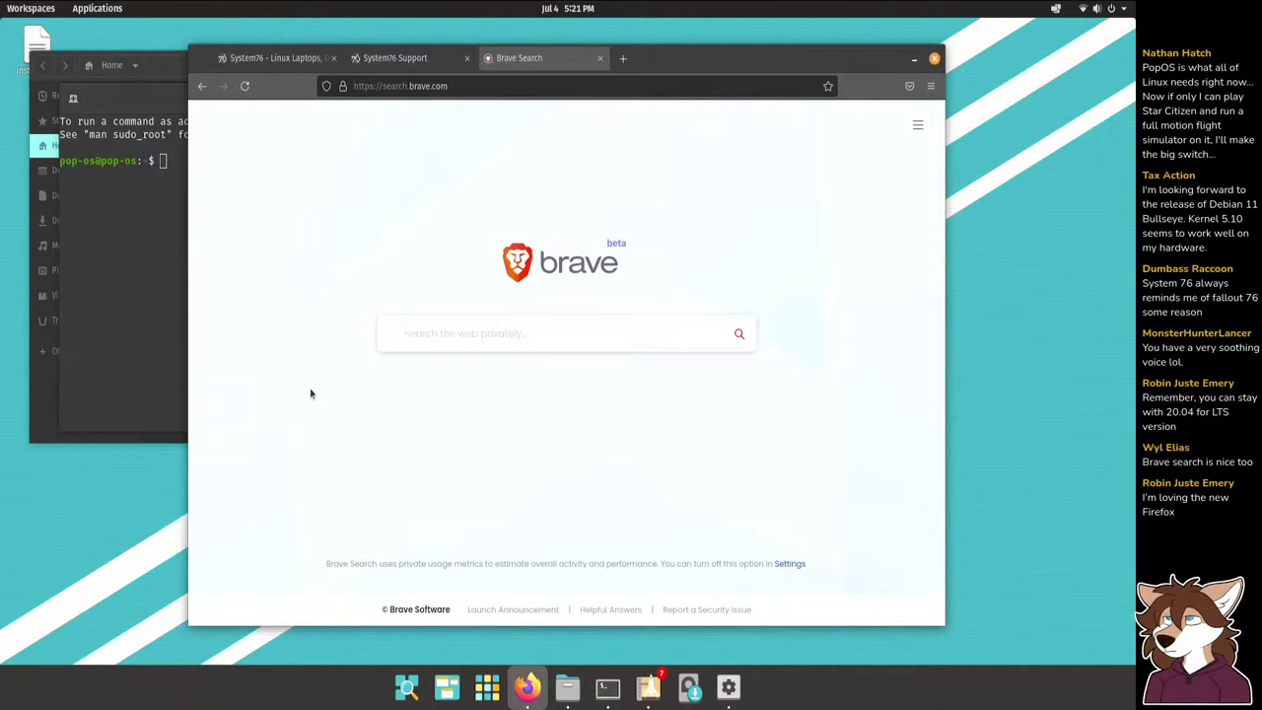
left_click(522, 339)
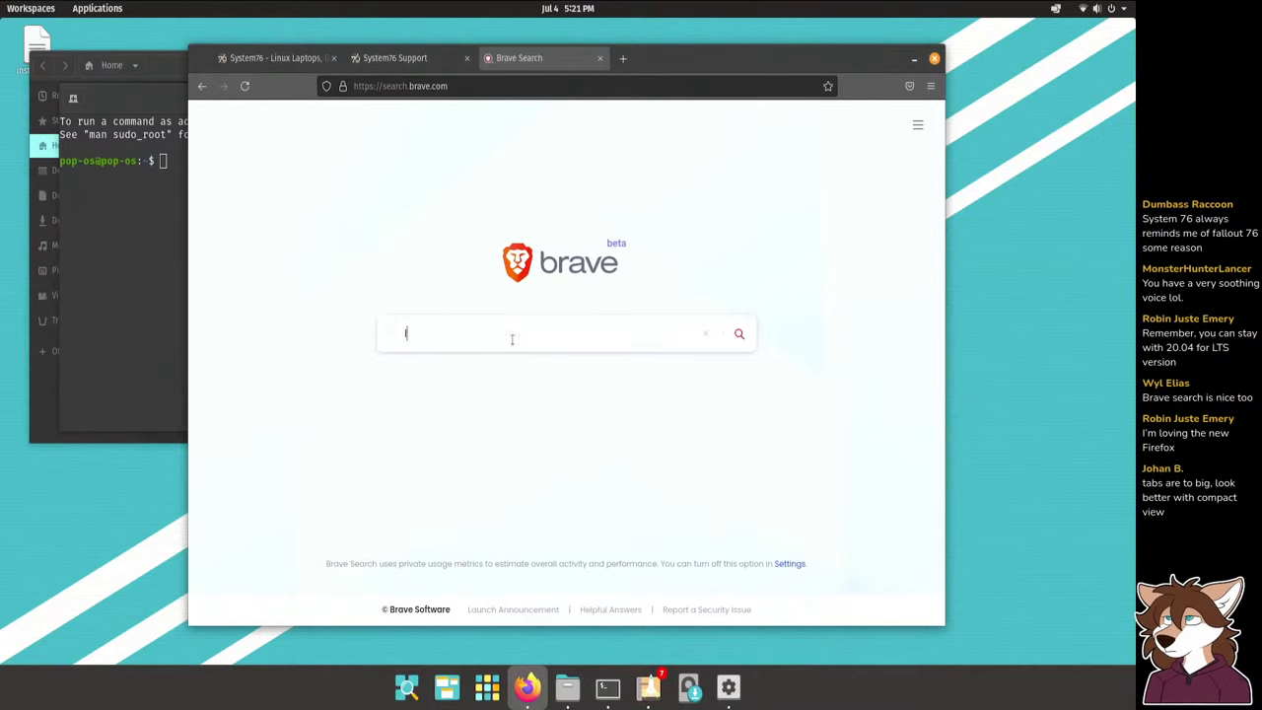
Search 'little miss cant be wrong lyrics' on Brave, then open google.com in a new tab.
type("little miss cant be wrong lyrics")
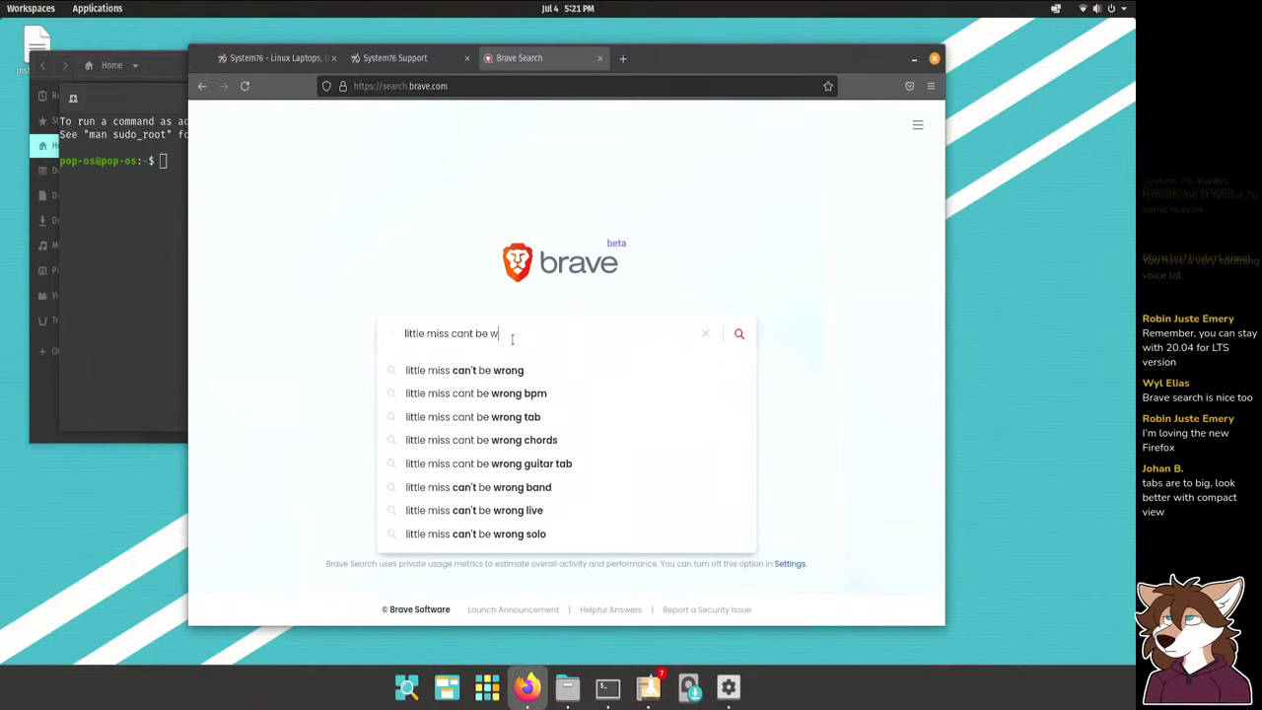
key("Return")
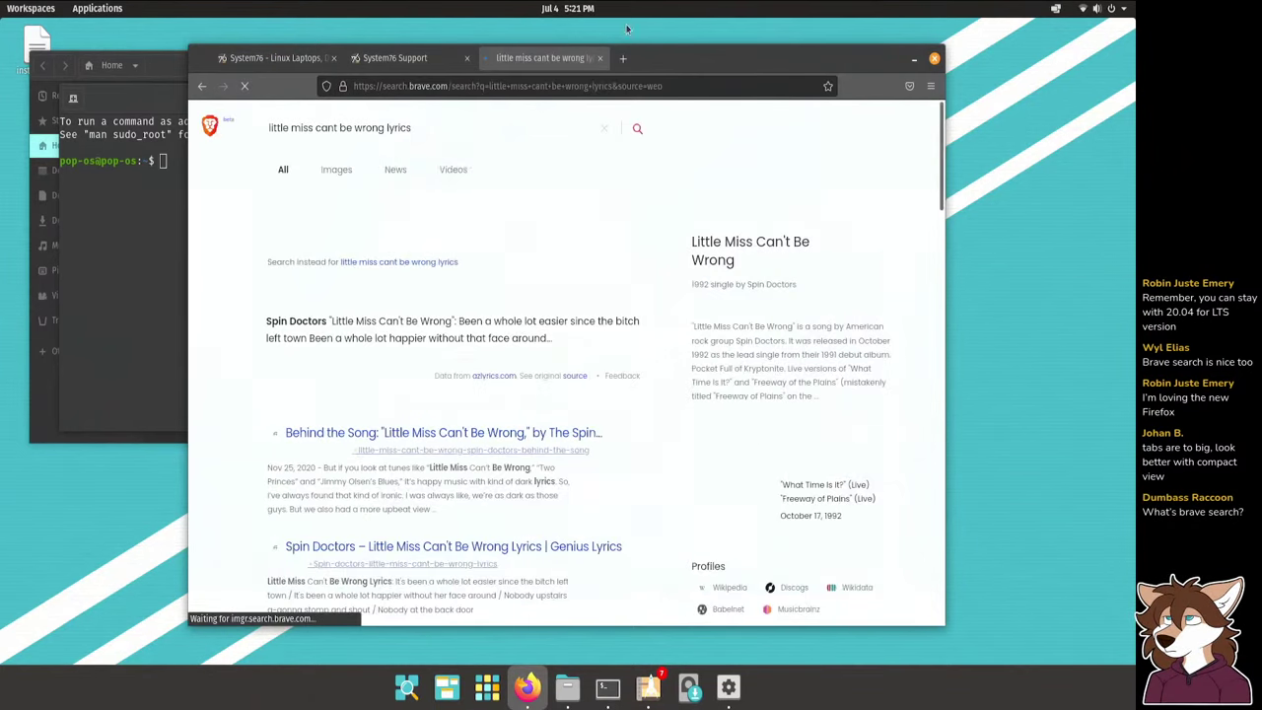
key("ctrl+t")
type("google.come")
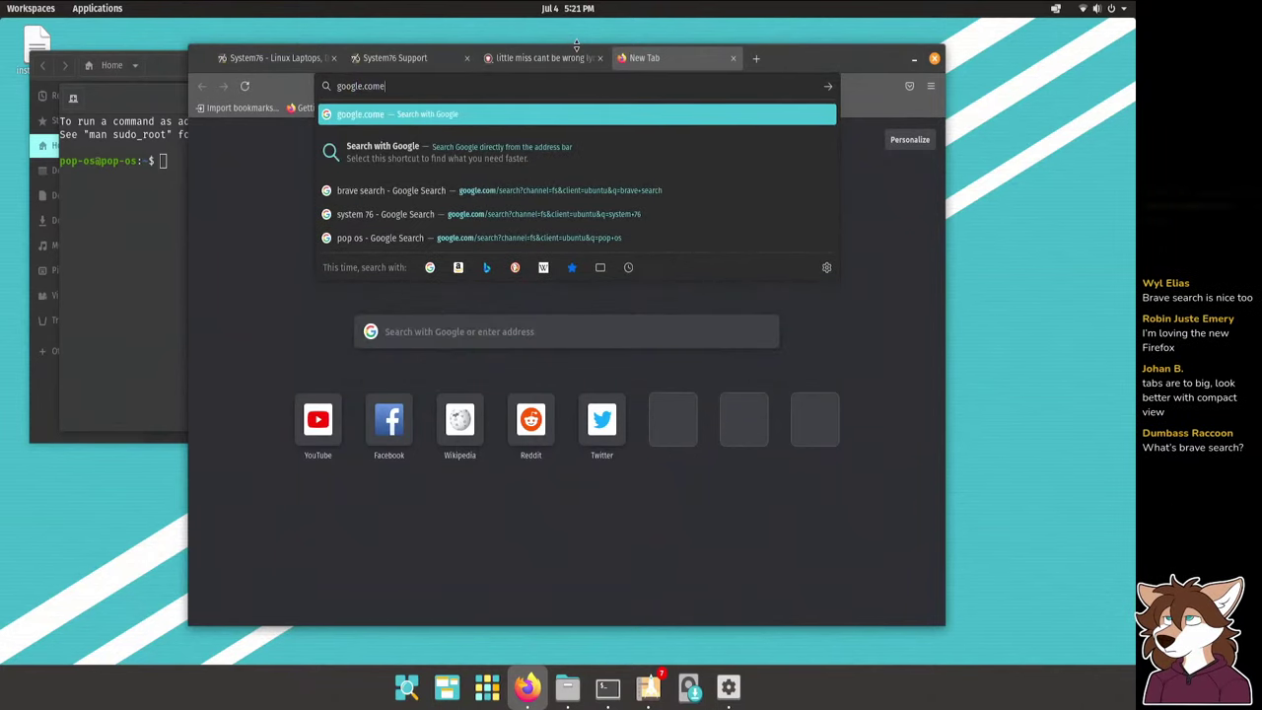
key("Return")
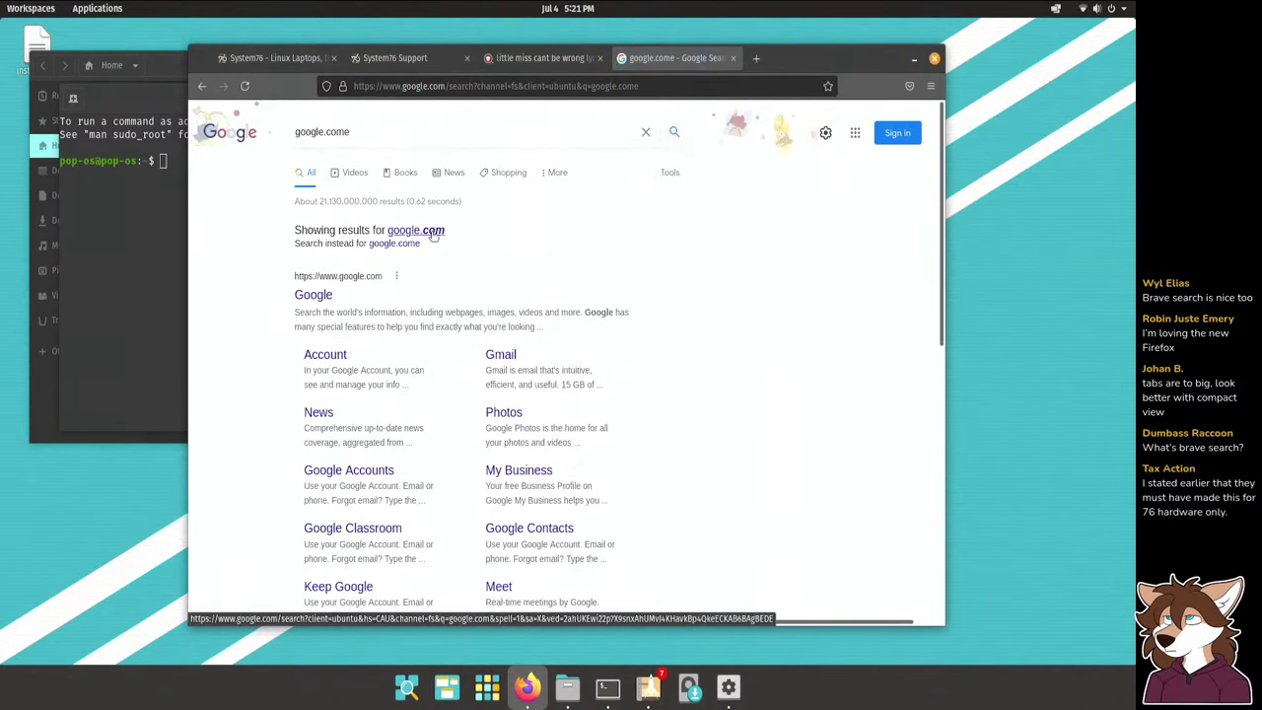
left_click(434, 234)
left_click(313, 246)
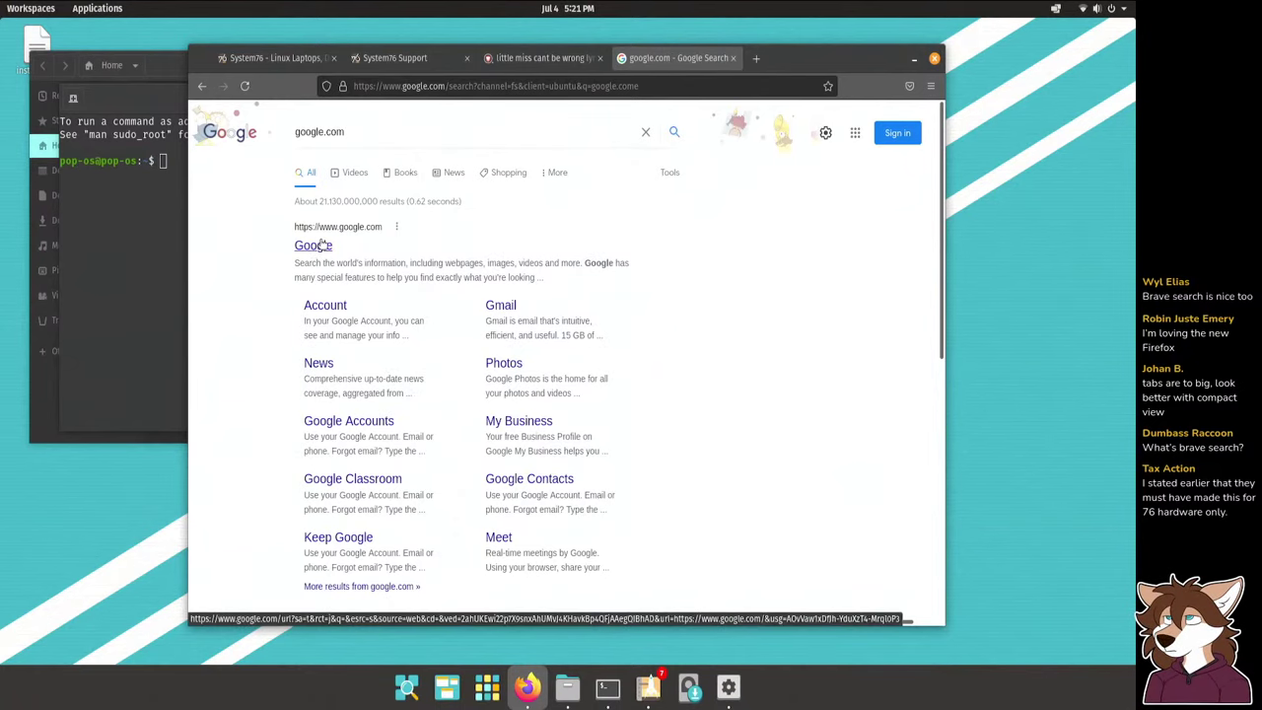
Copy the lyrics query from Brave and run the same search on Google.
left_click(533, 59)
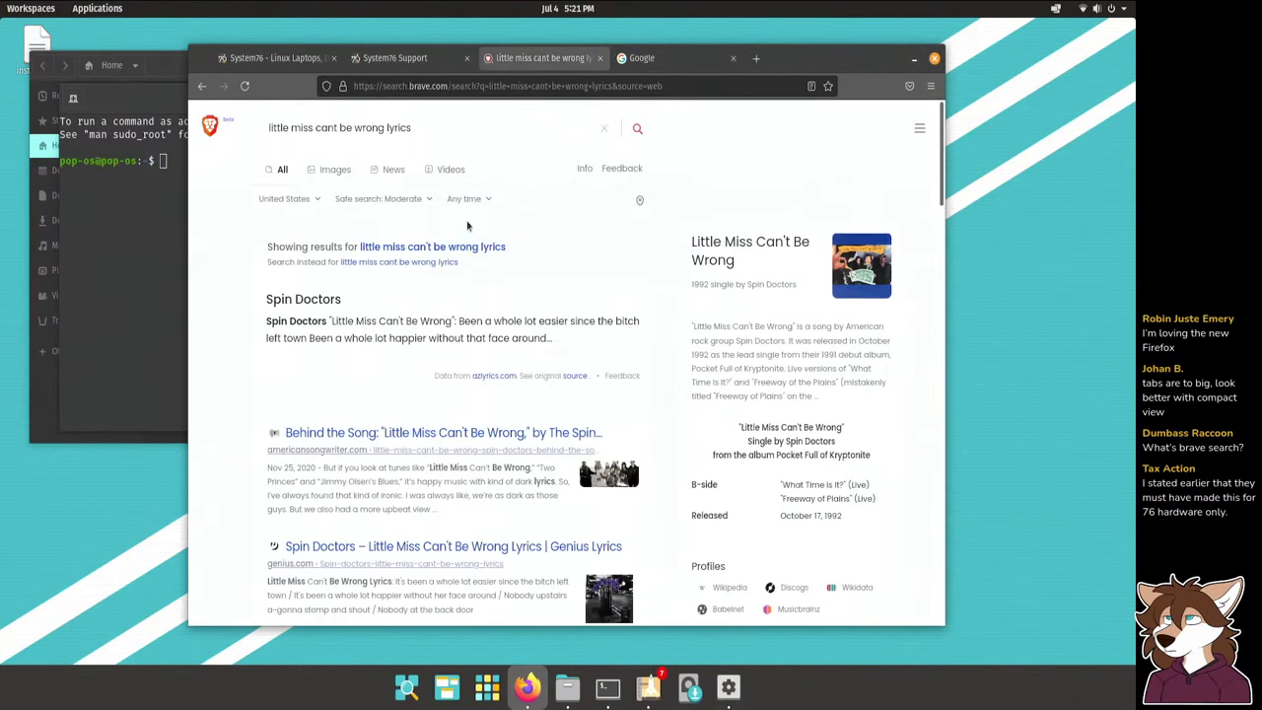
left_click(440, 124)
key("ctrl+c")
left_click(661, 57)
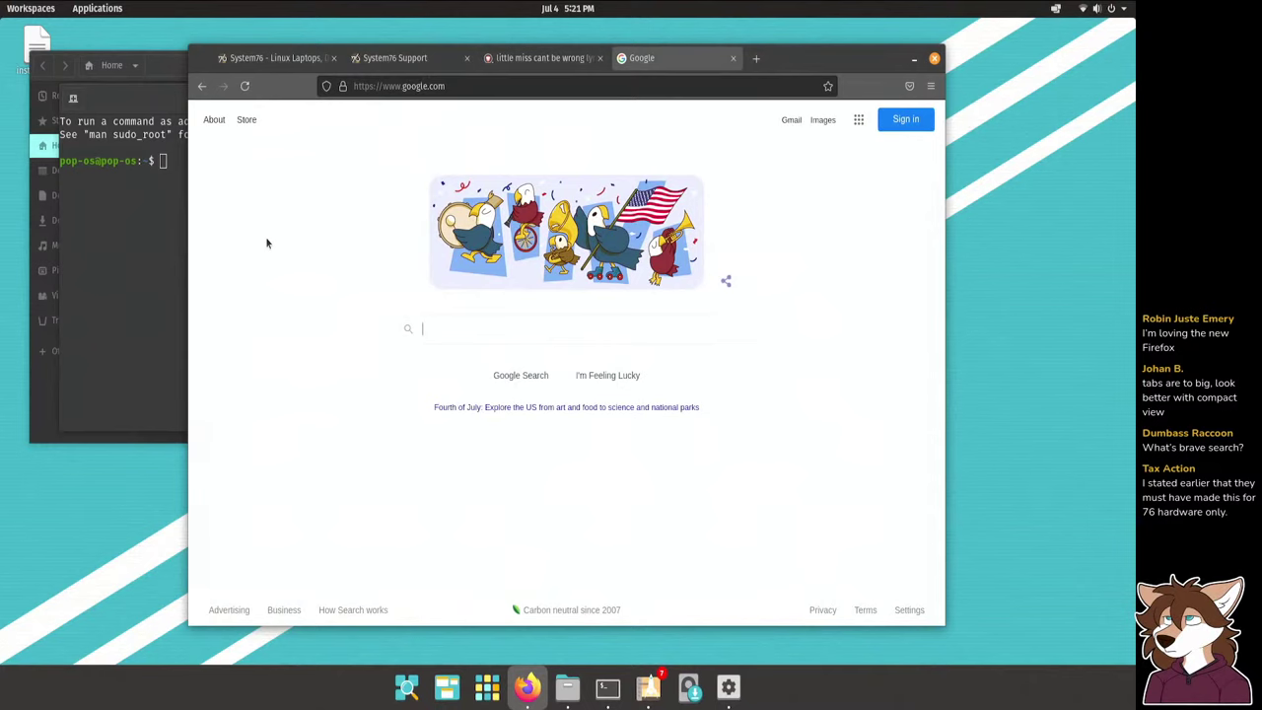
left_click(487, 332)
key("ctrl+v")
key("Return")
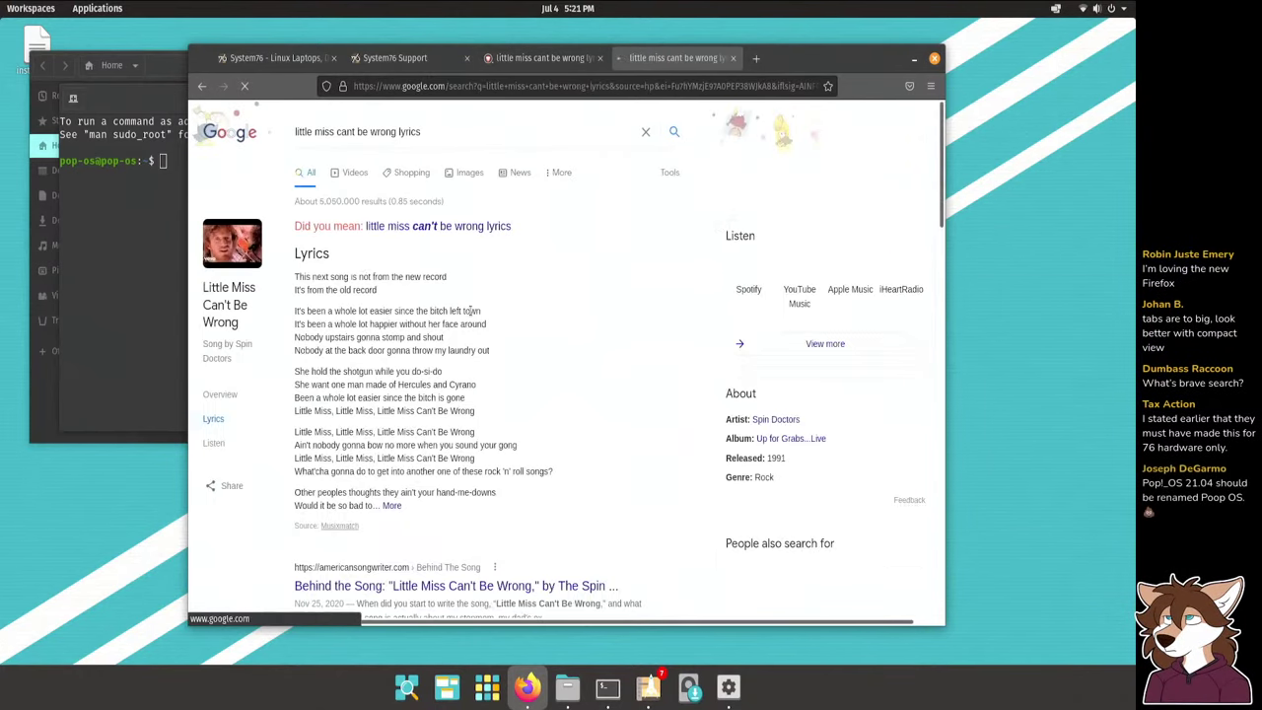
Expand Google's full lyrics, then rerun Brave's search with the corrected spelling 'can't'.
left_click(394, 505)
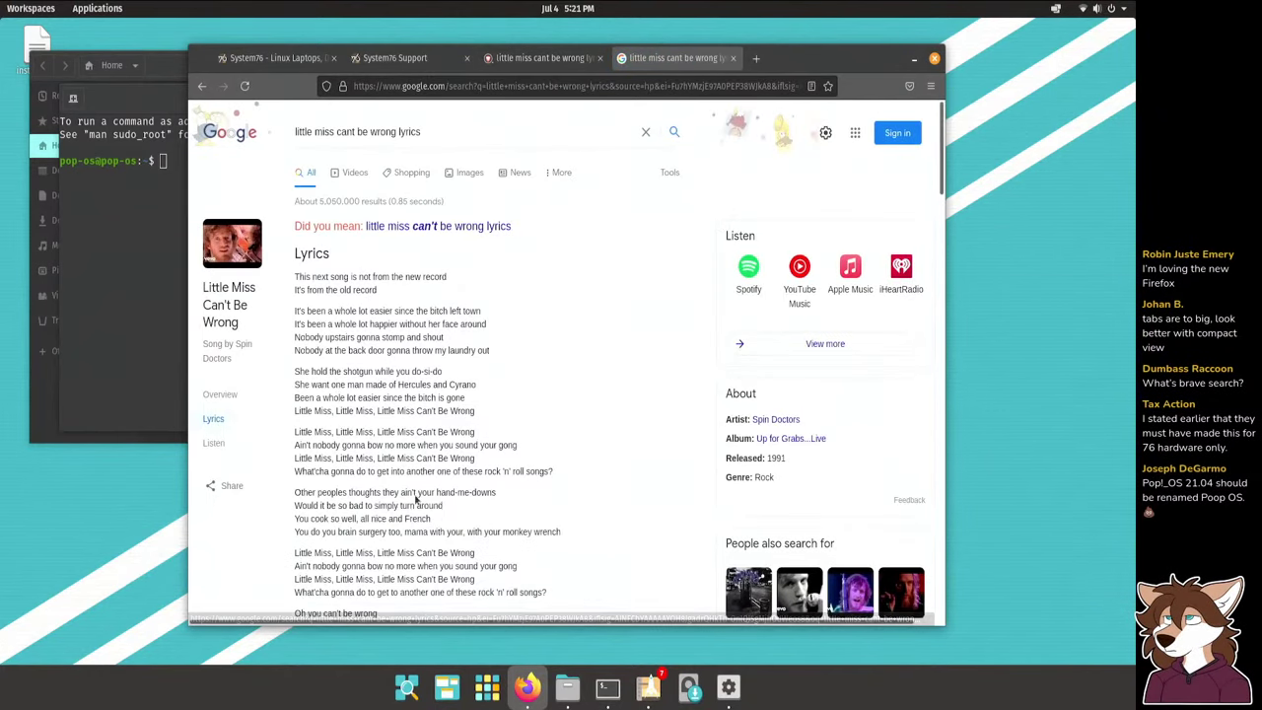
scroll(473, 461, "down", 2)
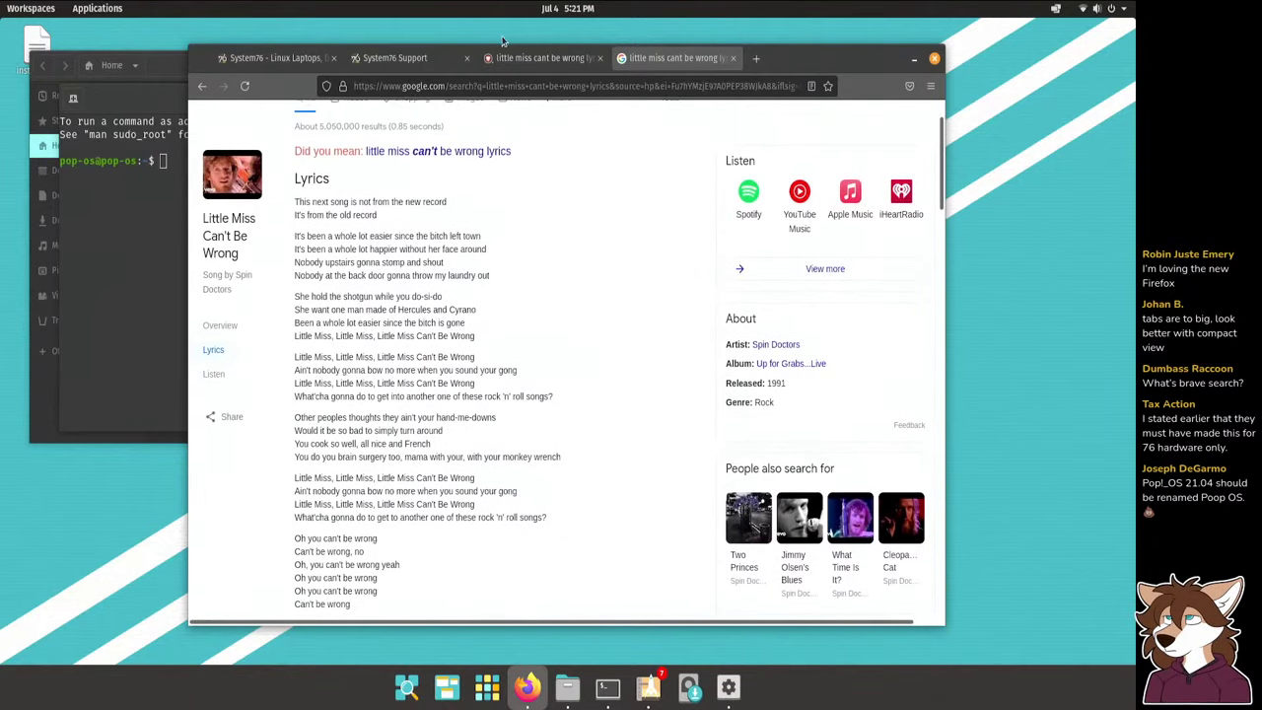
left_click(542, 58)
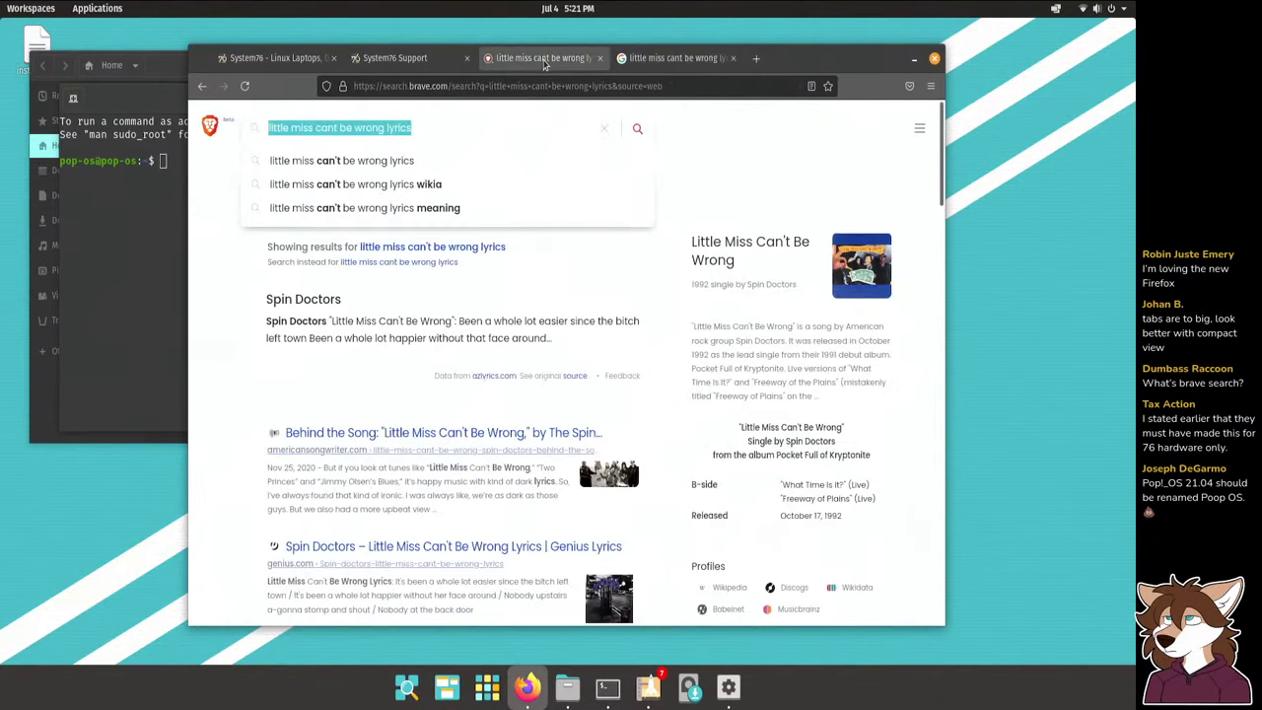
left_click(493, 249)
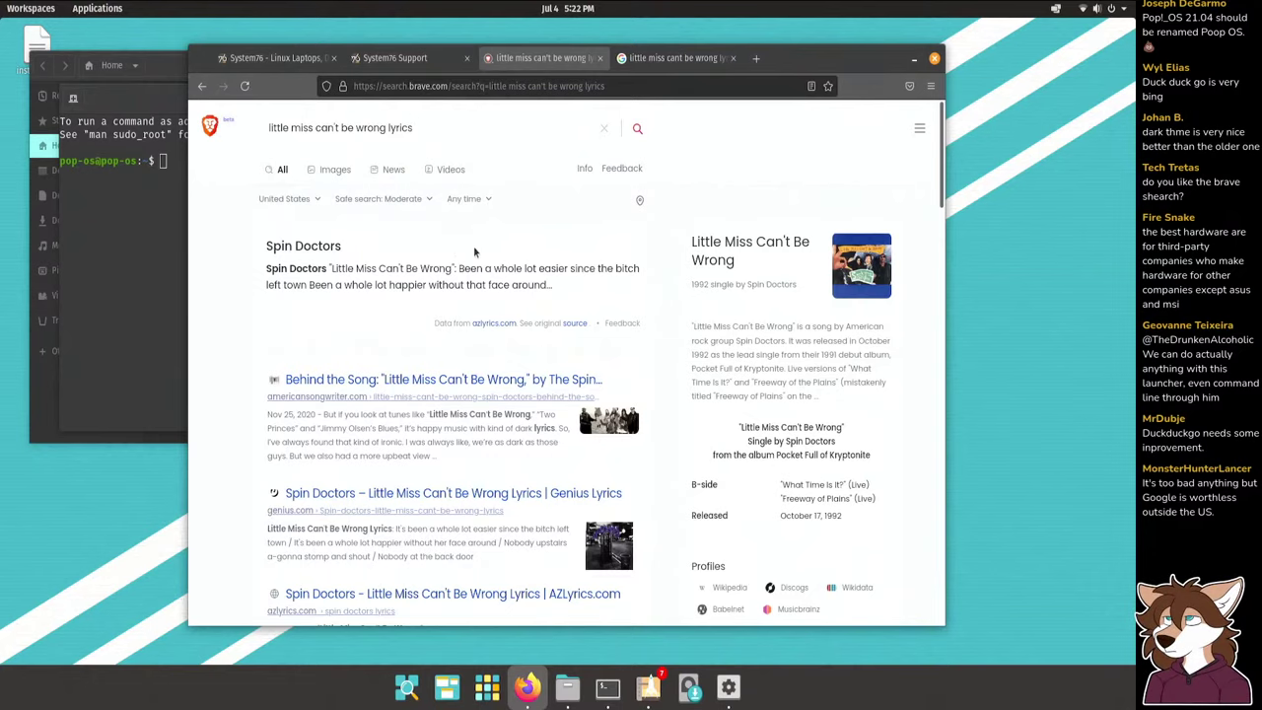
Open duckduckgo.com in a new tab via a web search for 'duckduckgo'.
left_click(755, 58)
type("duckduckgo")
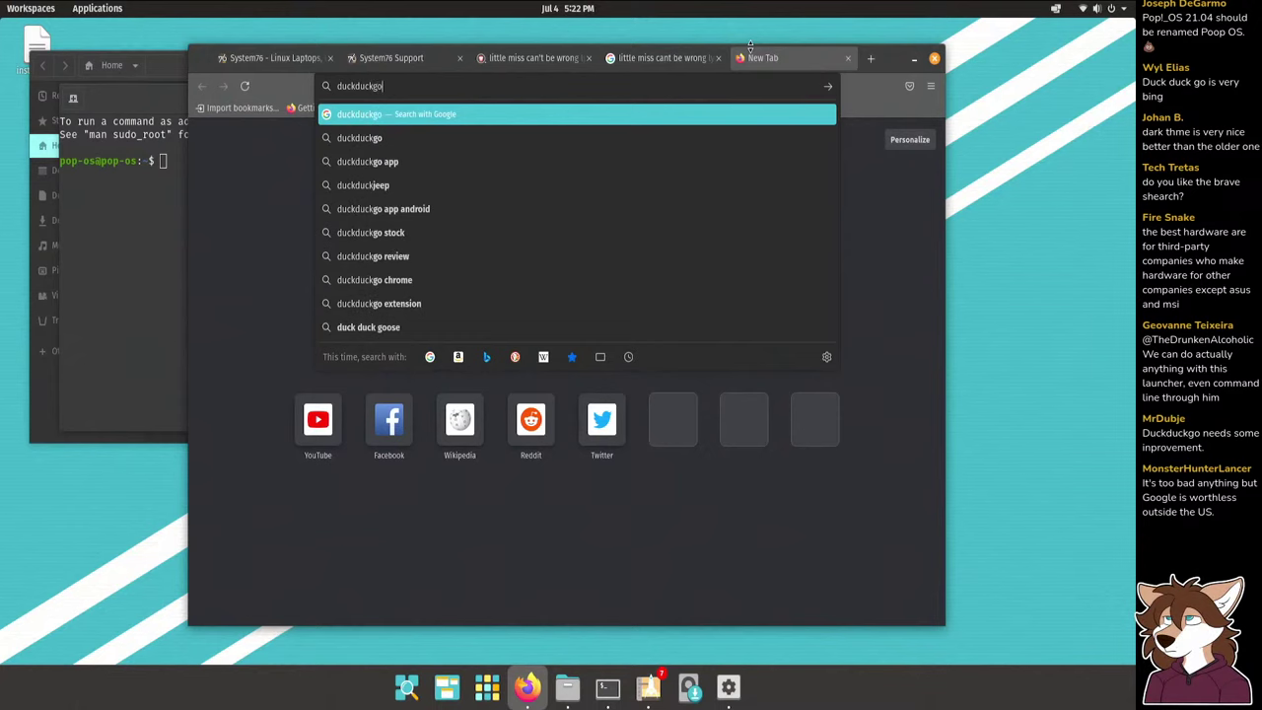
key("Return")
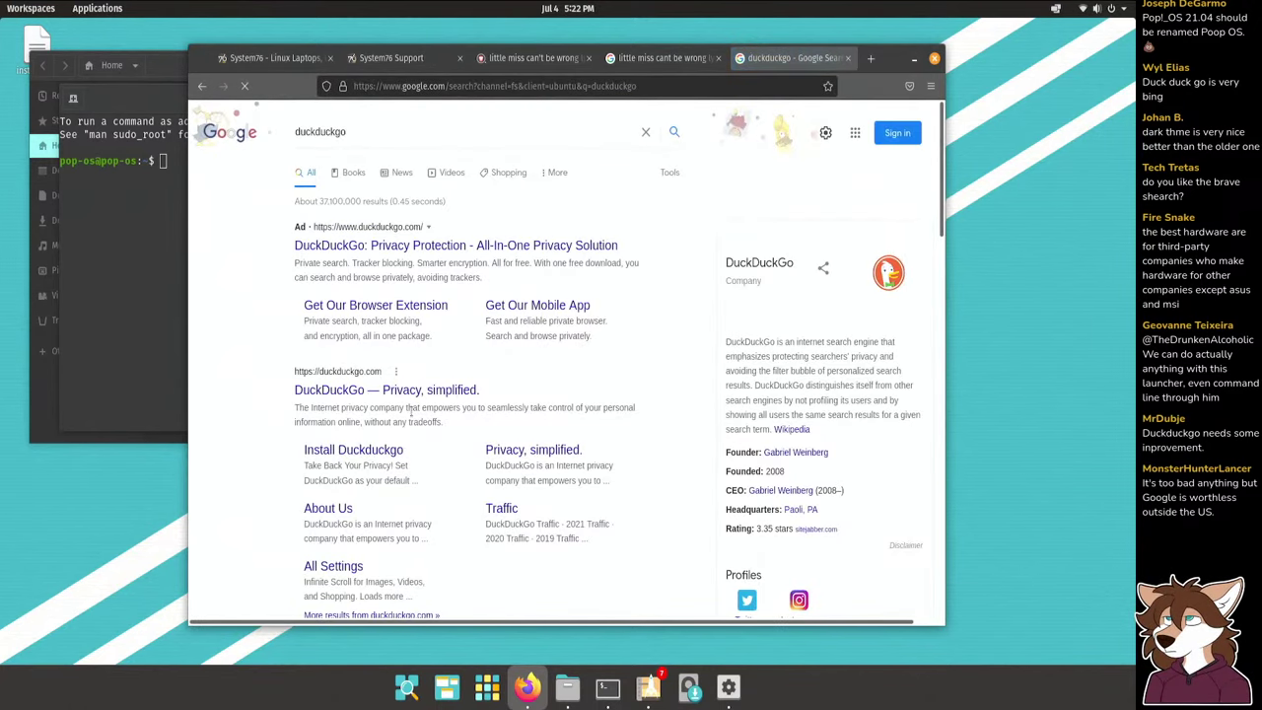
left_click(373, 394)
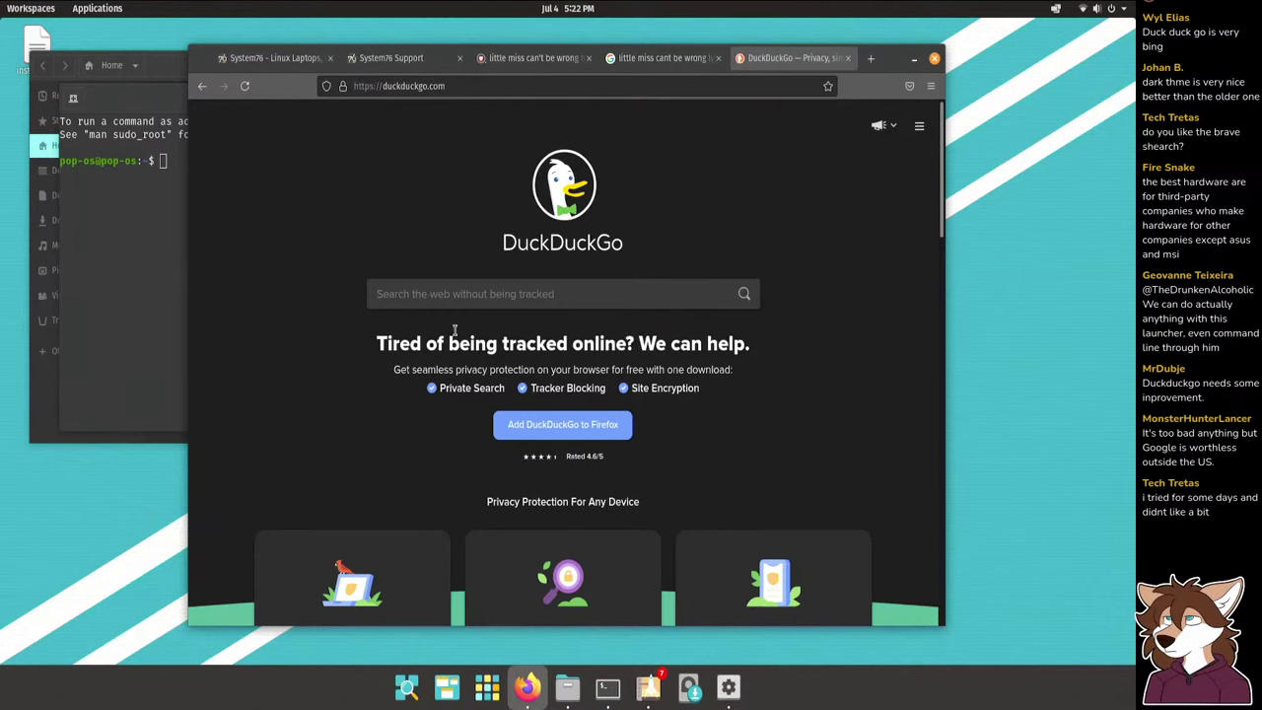
Copy the lyrics query from Google and run it in DuckDuckGo's search.
left_click(648, 61)
scroll(502, 264, "up", 3)
left_click(522, 131)
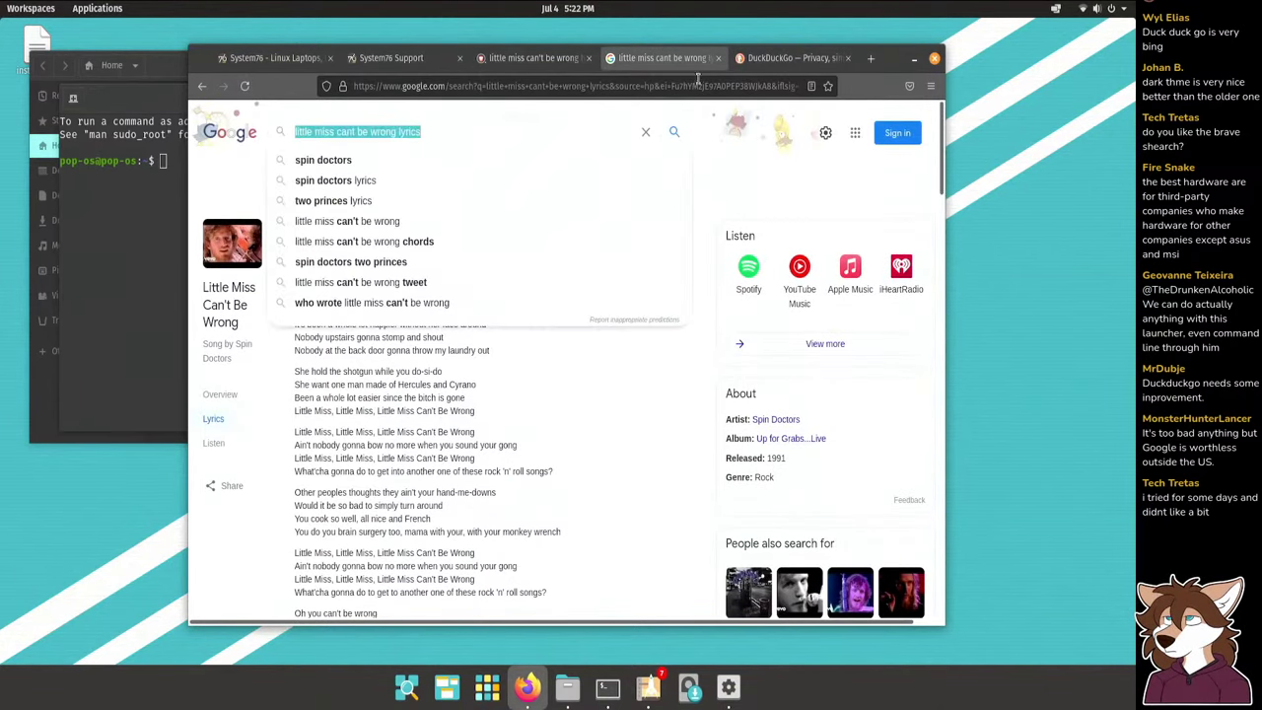
left_click(794, 58)
key("ctrl+v")
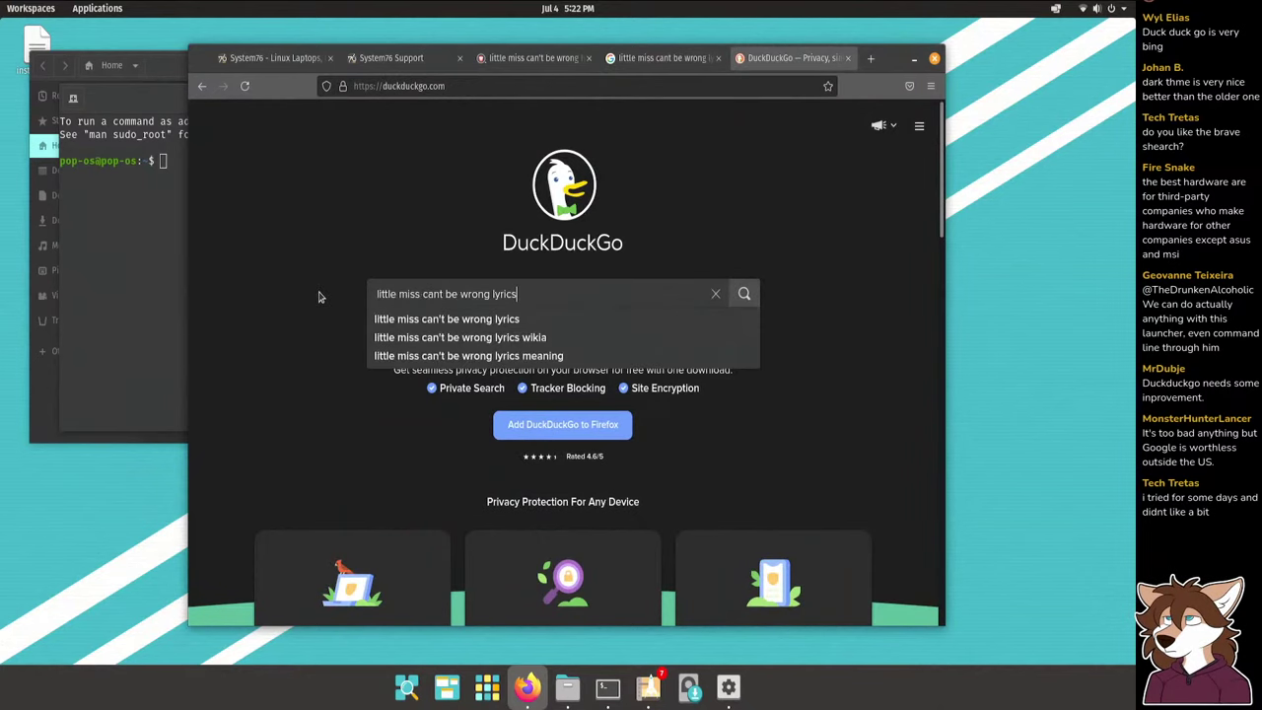
key("Return")
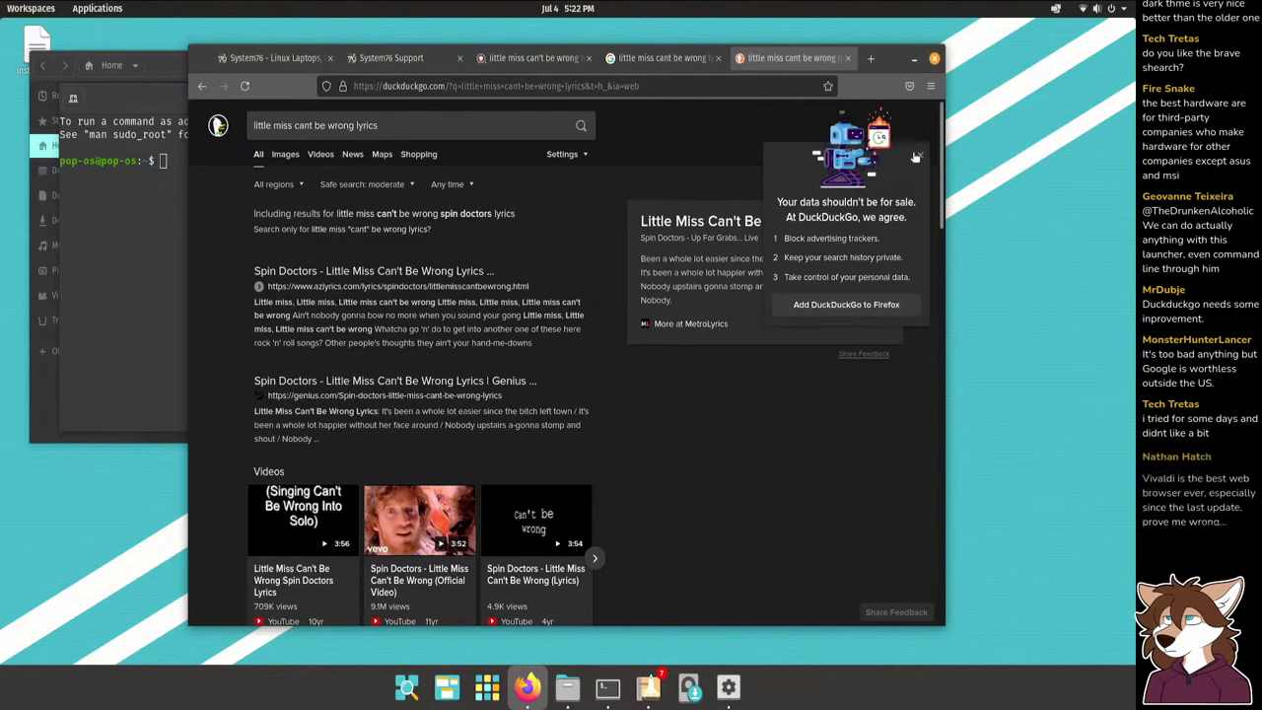
Compare the Brave Search results with DuckDuckGo's results and Spin Doctors lyrics panel.
key("ctrl+shift+Tab")
key("ctrl+shift+Tab")
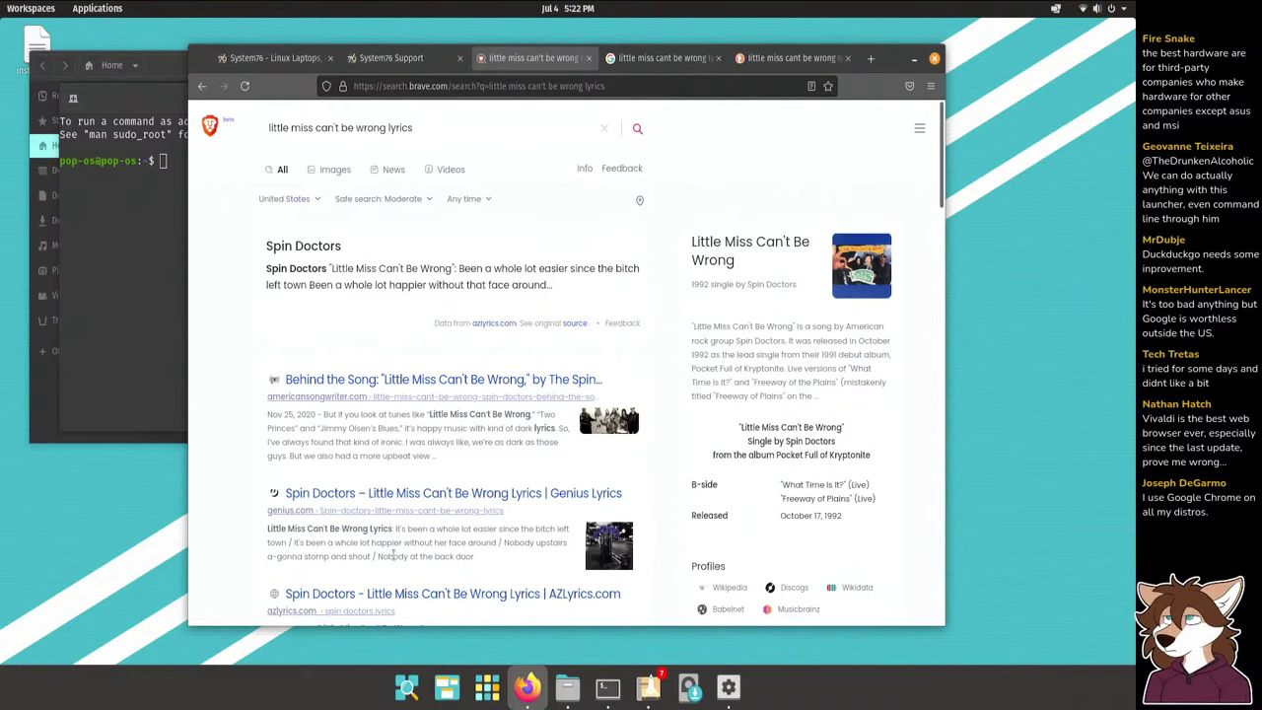
scroll(395, 558, "down", 4)
scroll(396, 560, "up", 2)
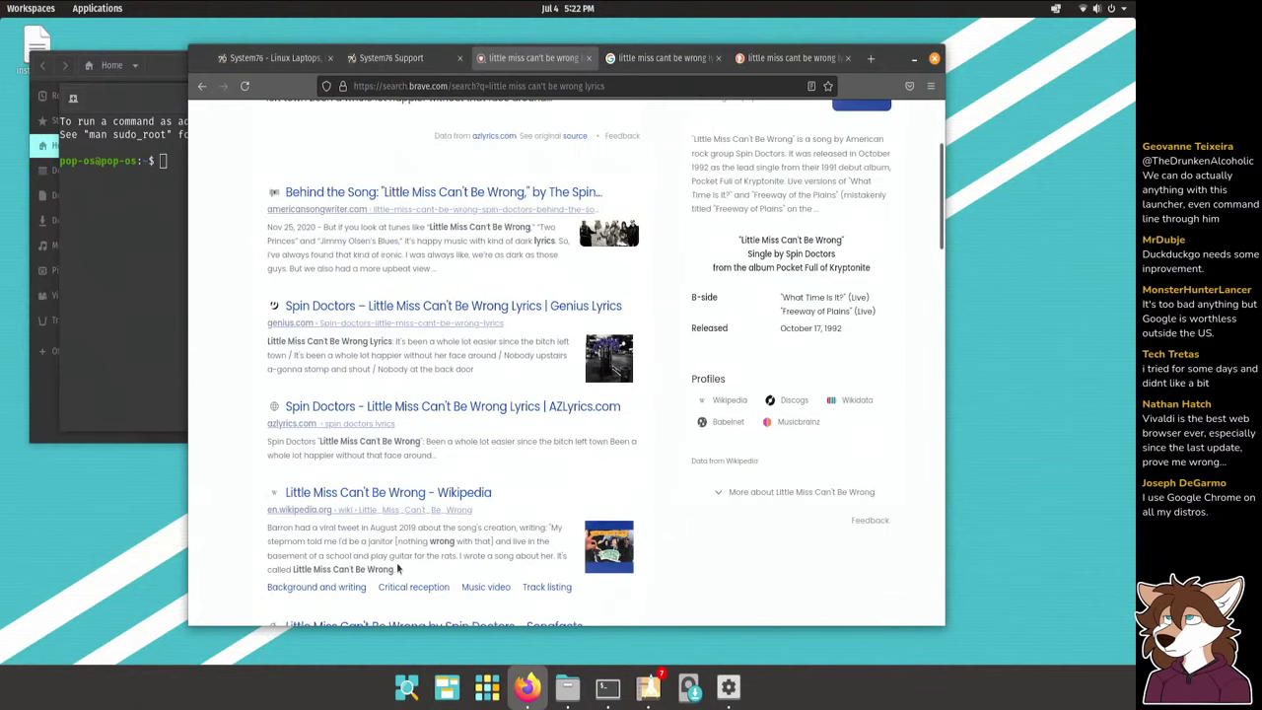
scroll(400, 563, "up", 3)
left_click(789, 58)
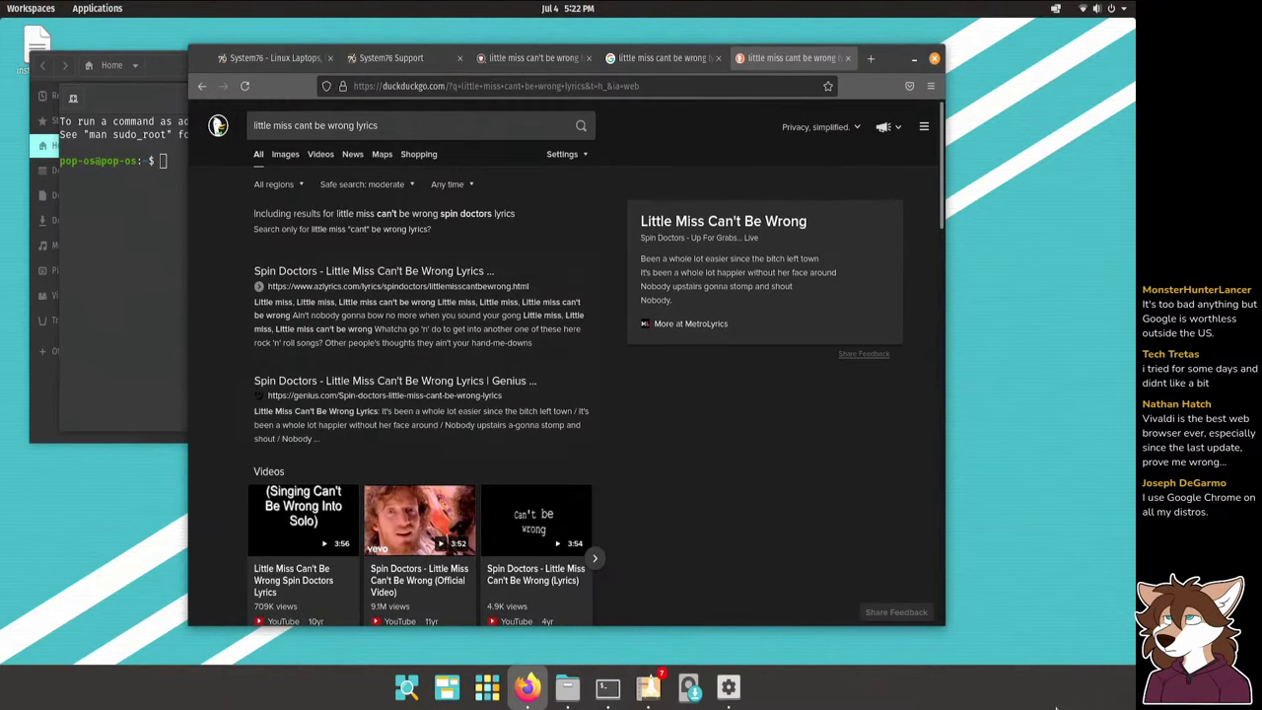
scroll(827, 562, "down", 5)
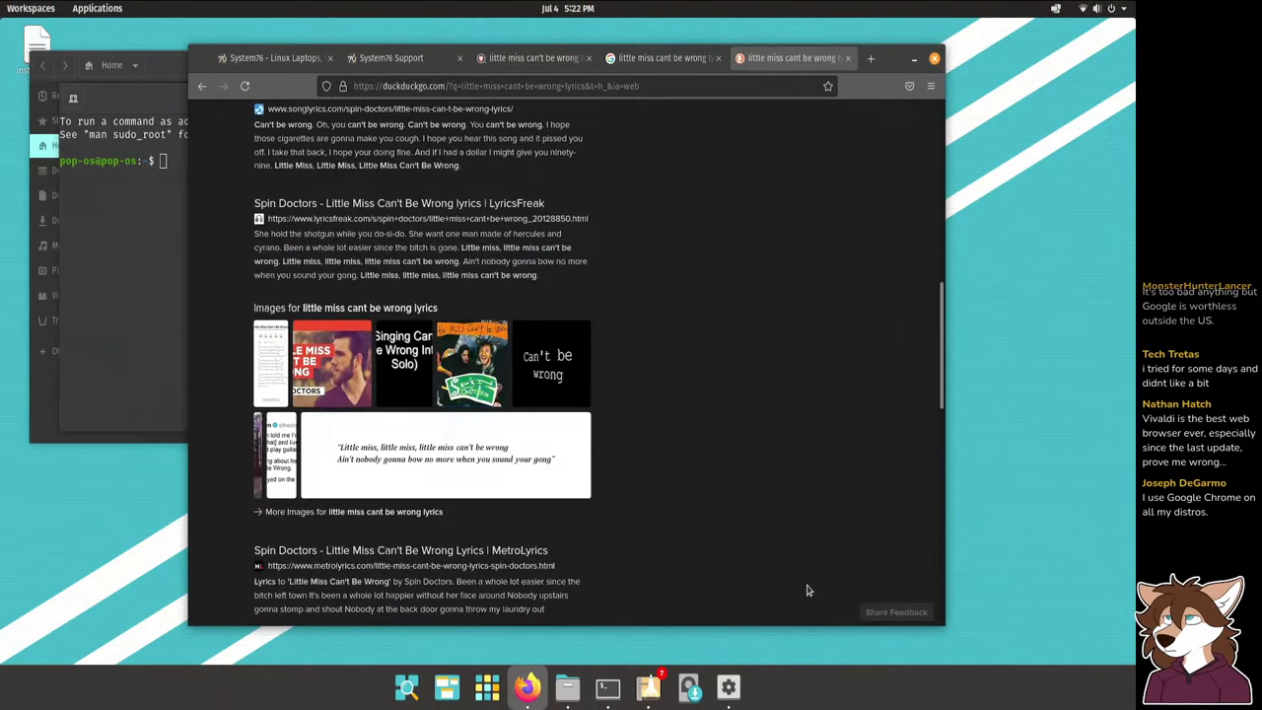
scroll(793, 586, "up", 5)
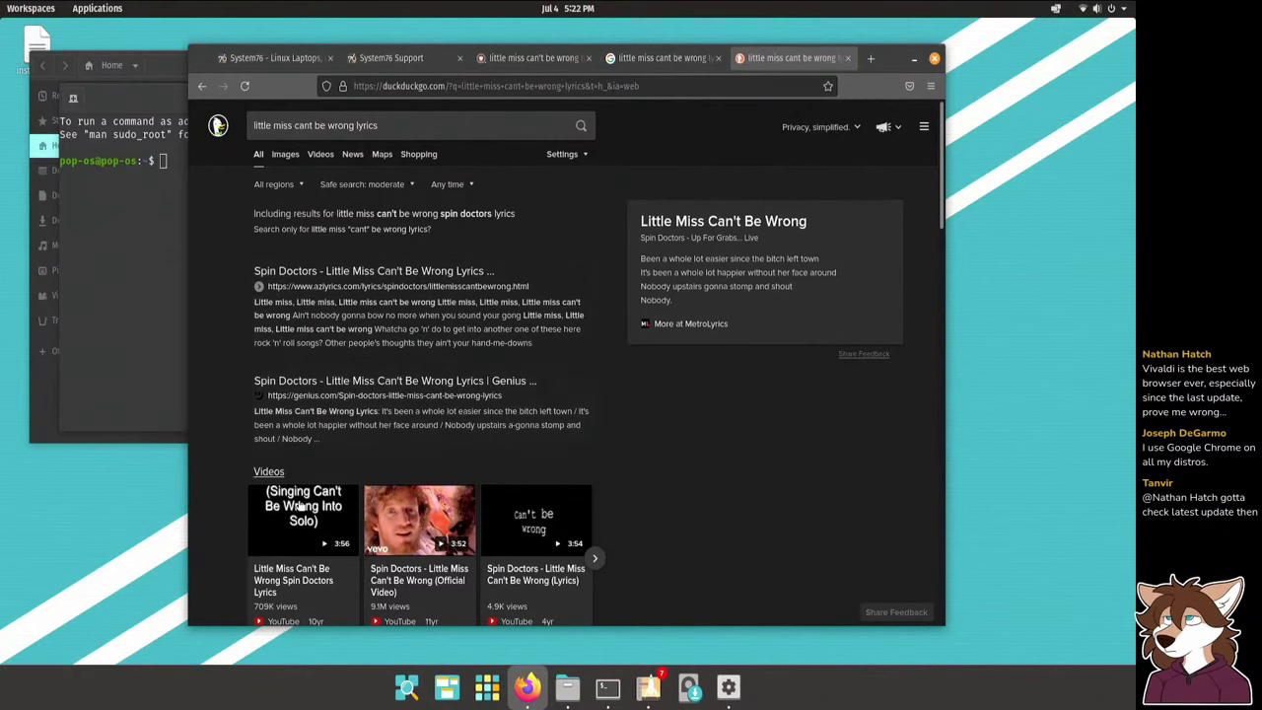
Drag the Brave Search lyrics tab to fourth place after Google's, and close the DuckDuckGo tab.
left_click(678, 61)
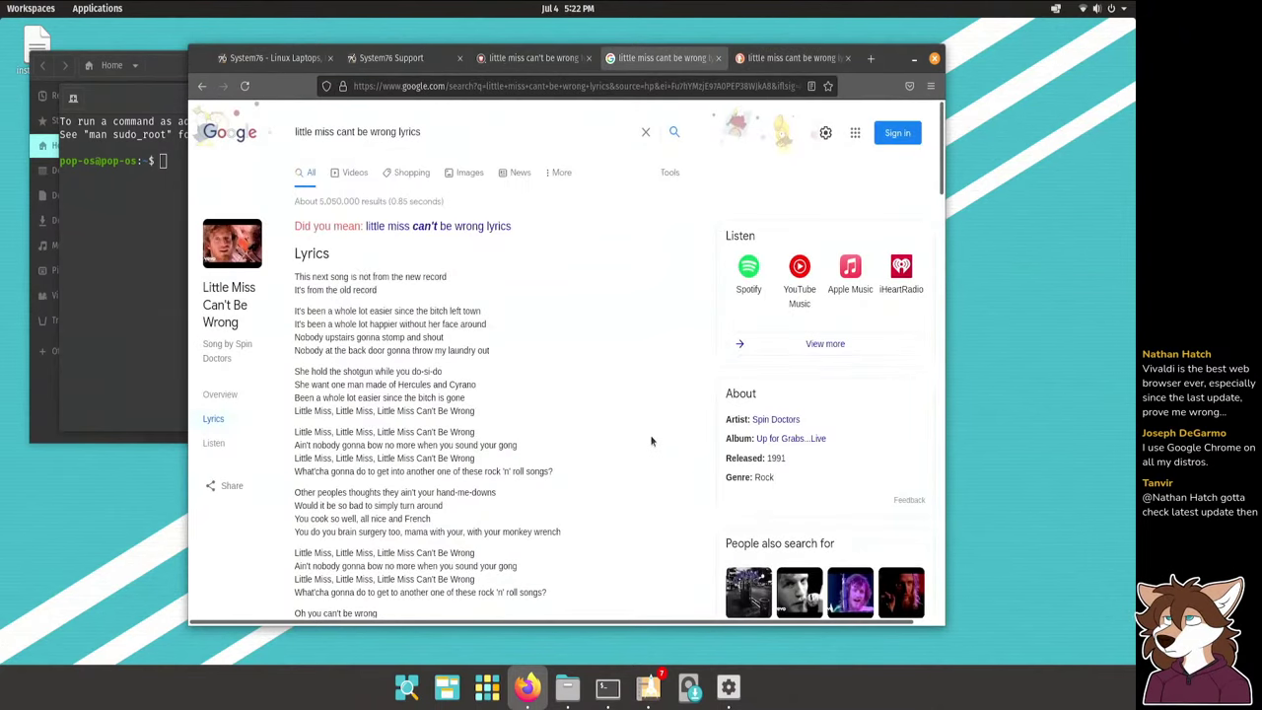
left_click_drag(533, 58, 661, 65)
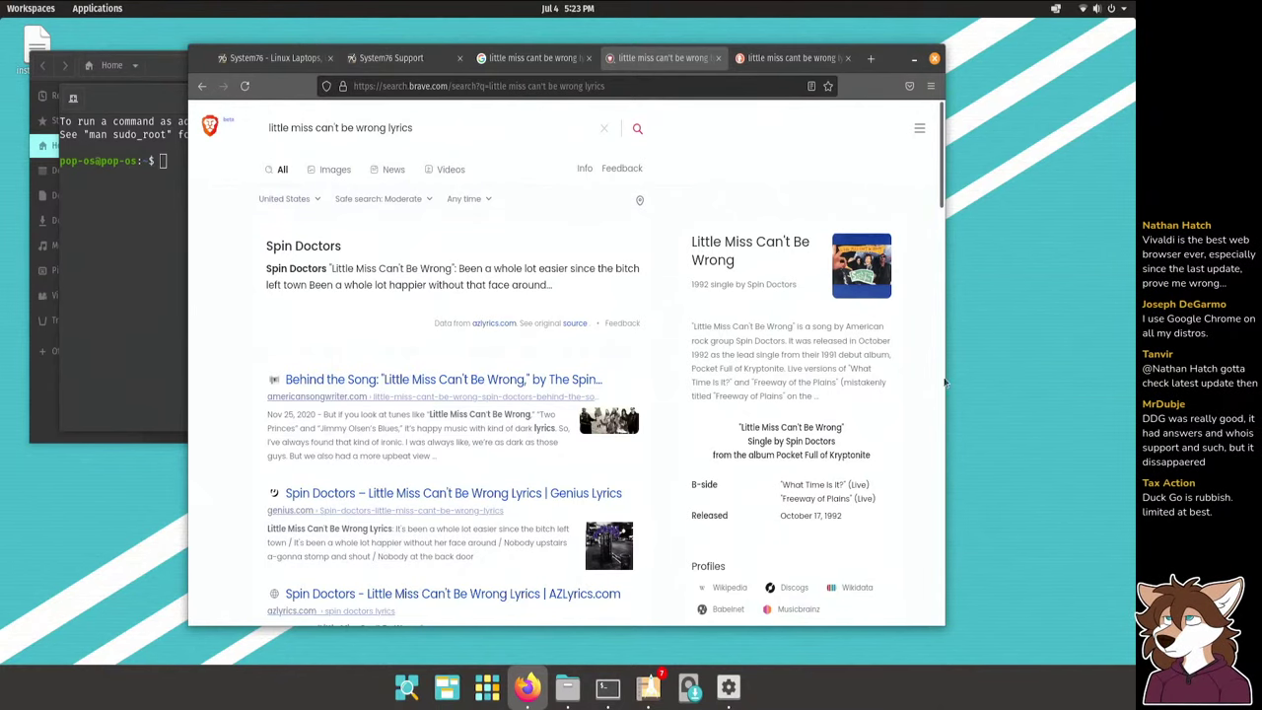
scroll(674, 248, "down", 1)
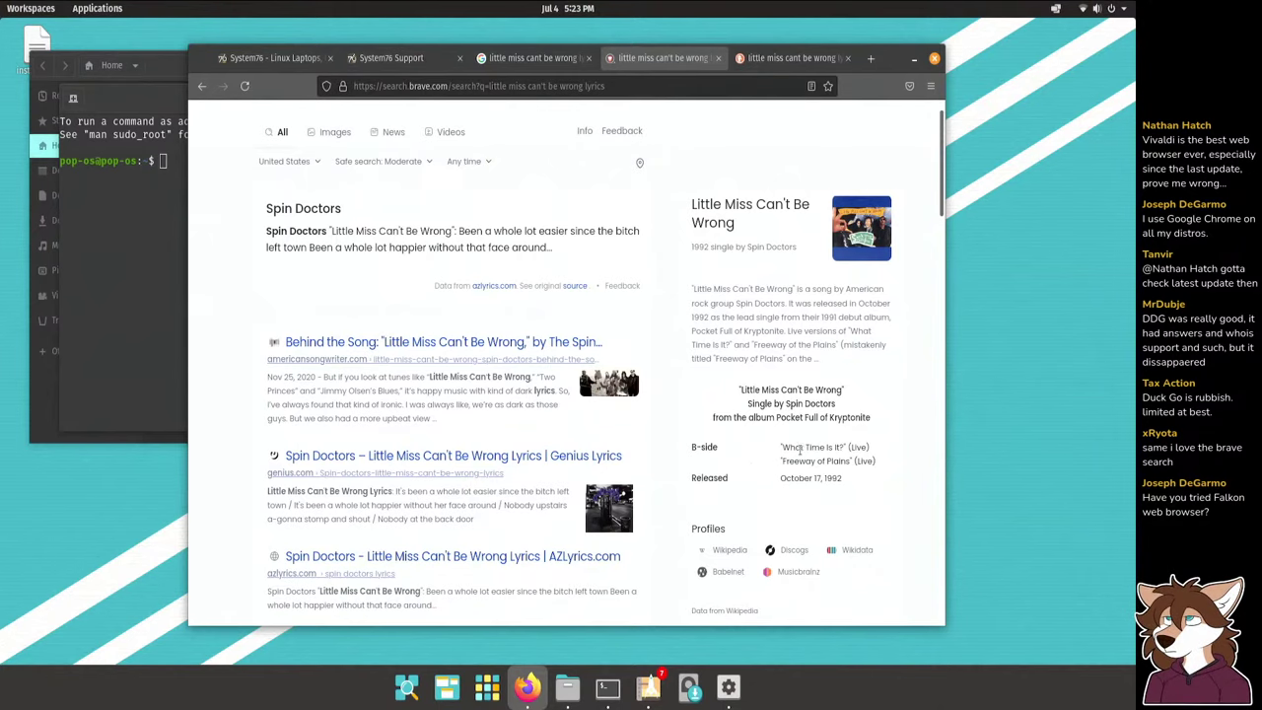
scroll(563, 301, "up", 1)
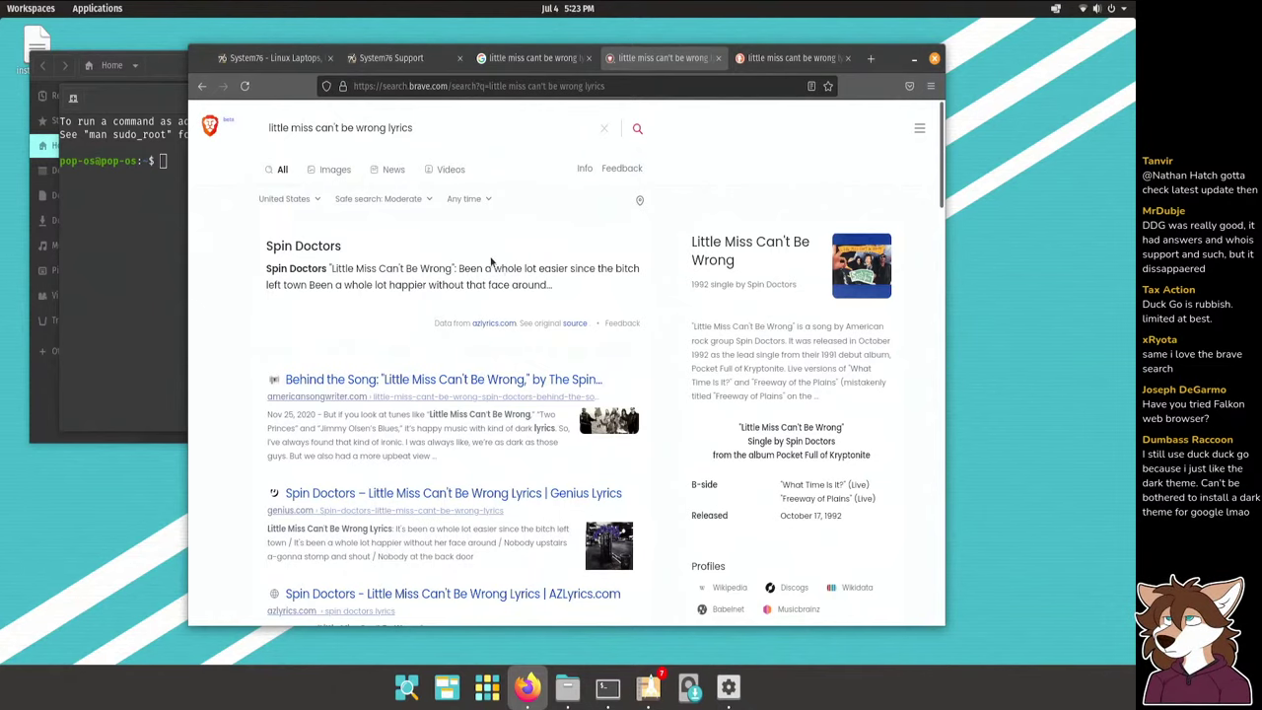
left_click(784, 57)
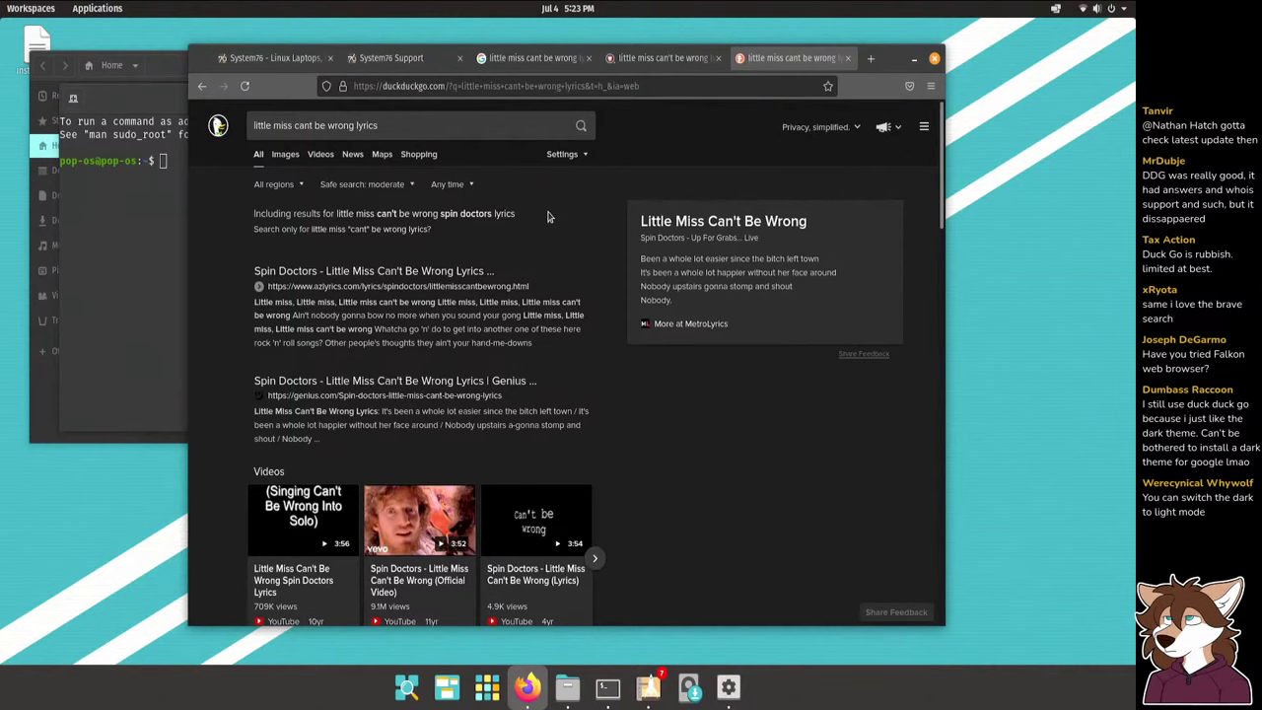
left_click(849, 59)
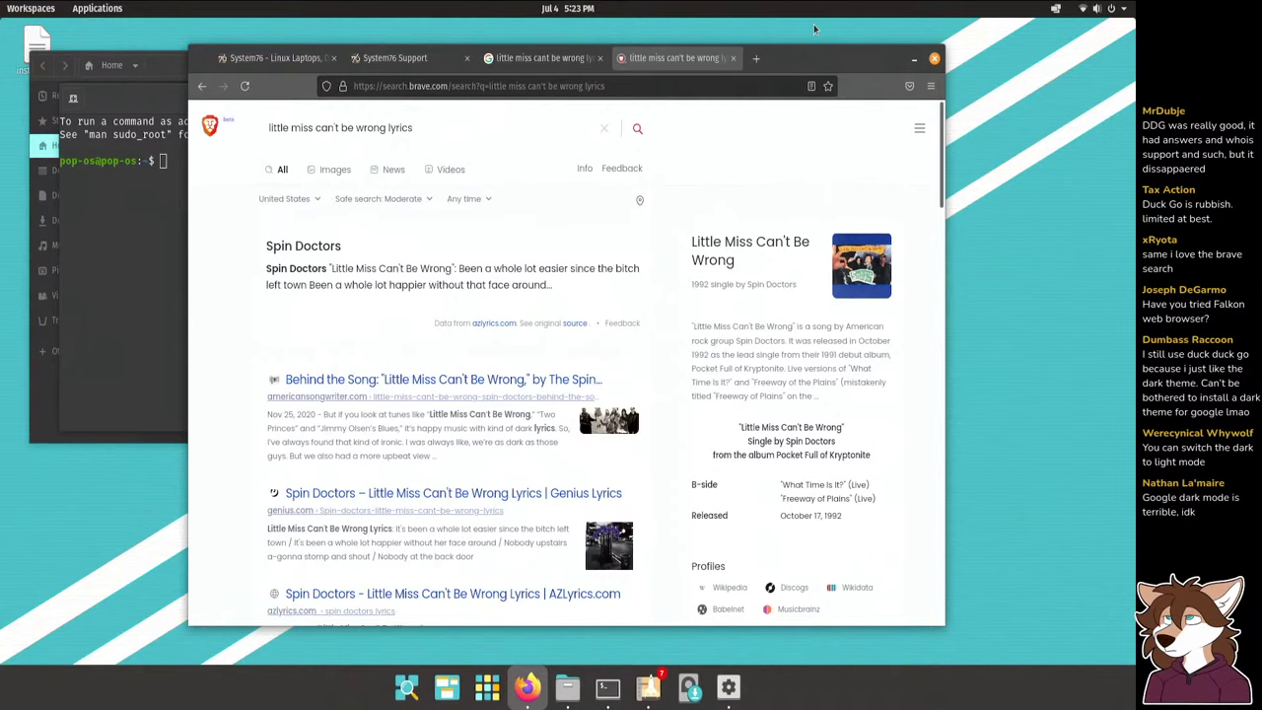
Bring up the workspaces overview with all five open windows side by side.
key("super")
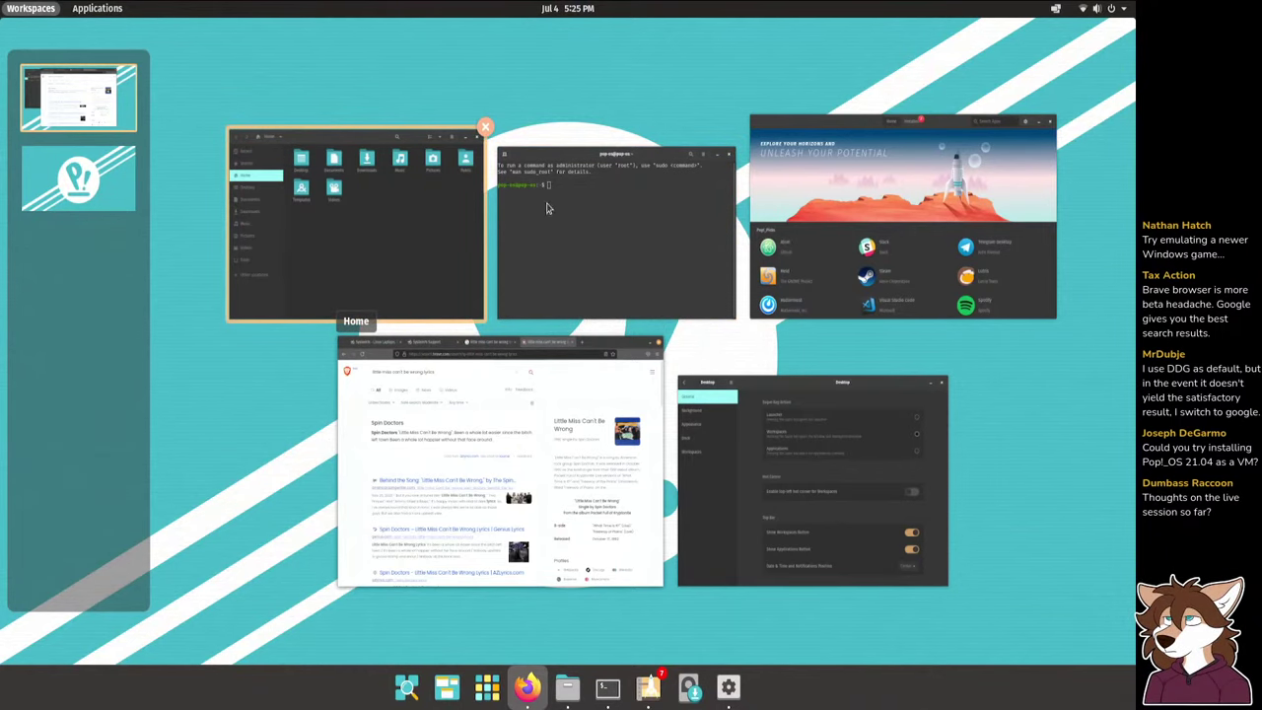
Run 'sudo apt install neofetch' in Terminal, confirm with y, and return to the overview.
left_click(651, 243)
type("sud")
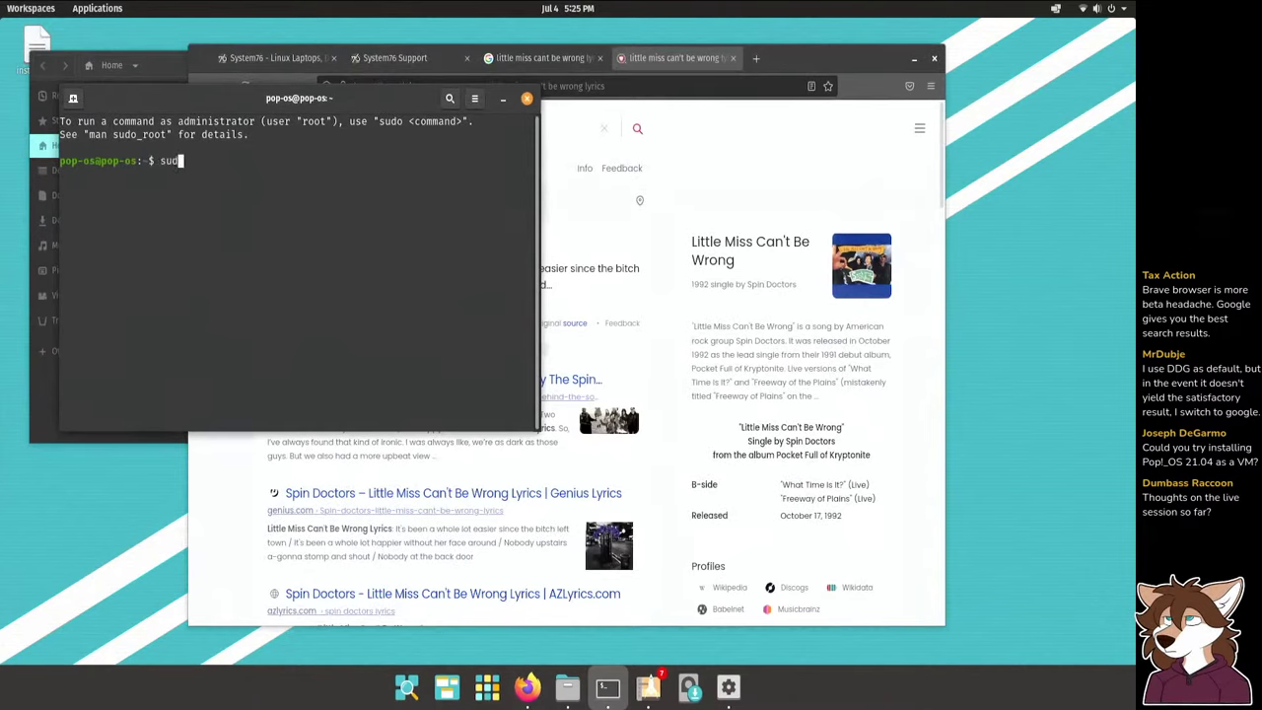
type("o apt install neofetch")
key("Return")
type("y")
key("Return")
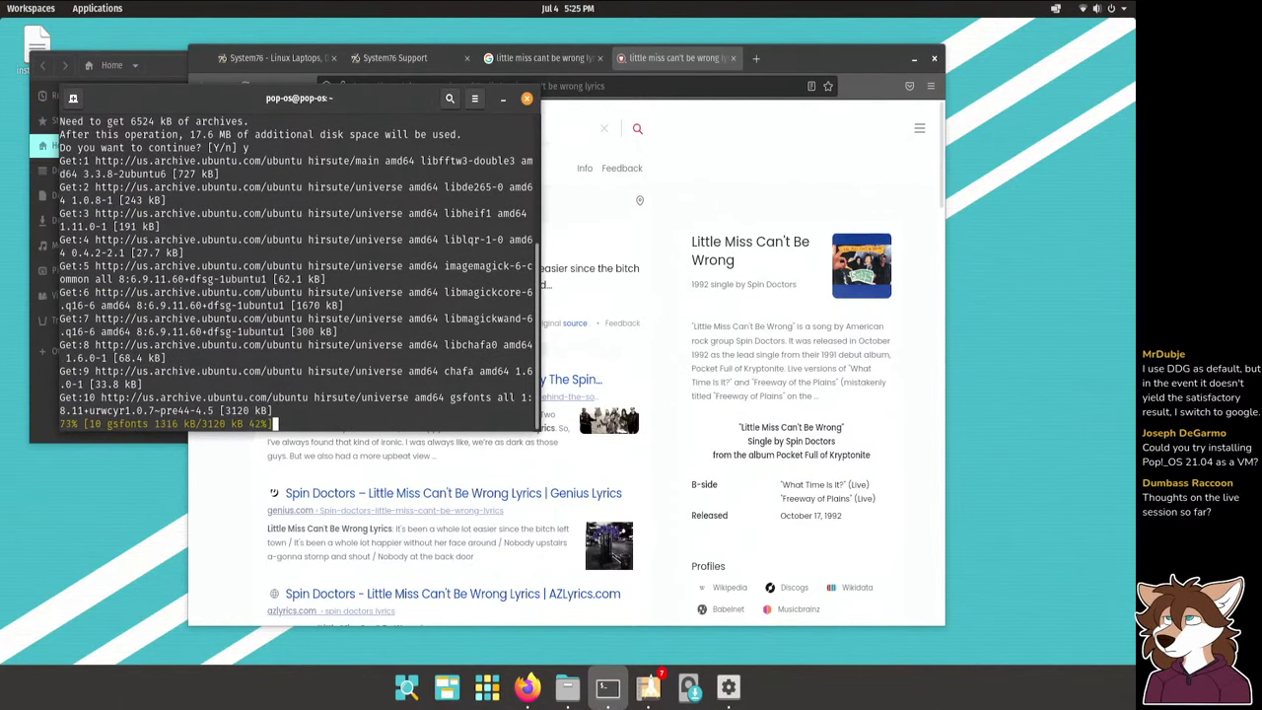
key("super")
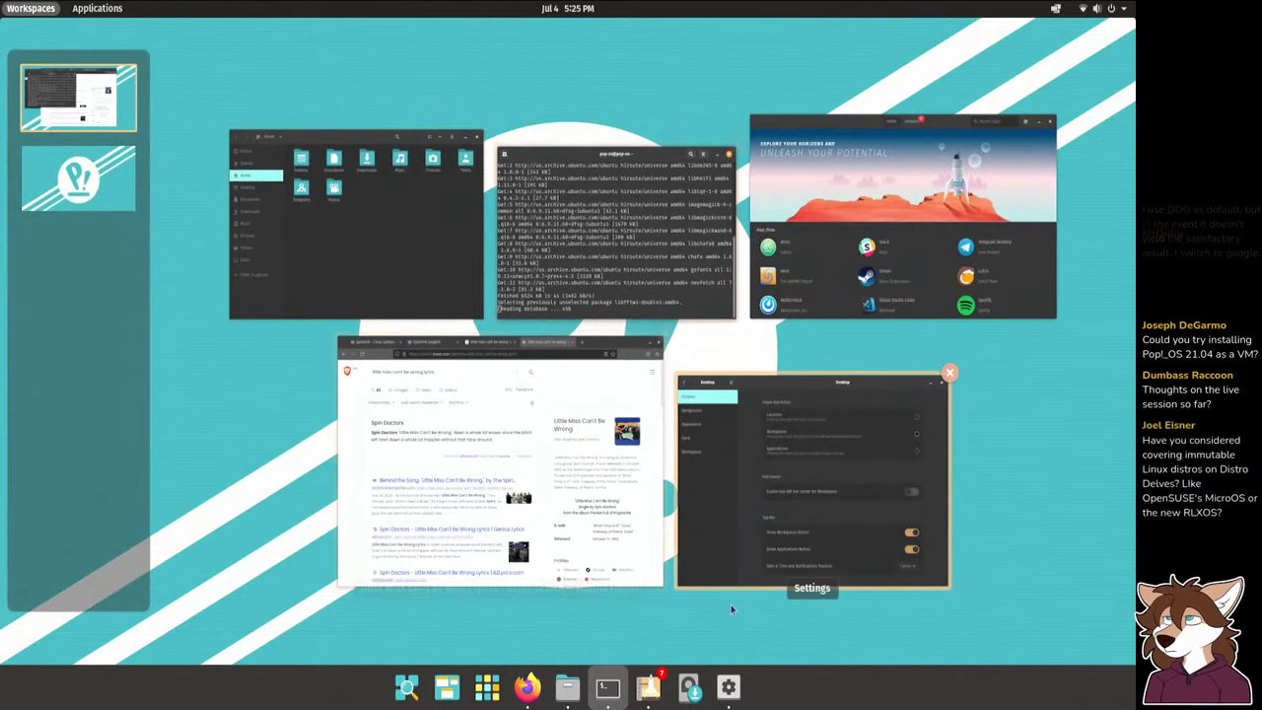
Drag the Settings window onto workspace 2 and show it there full size.
left_click(803, 501)
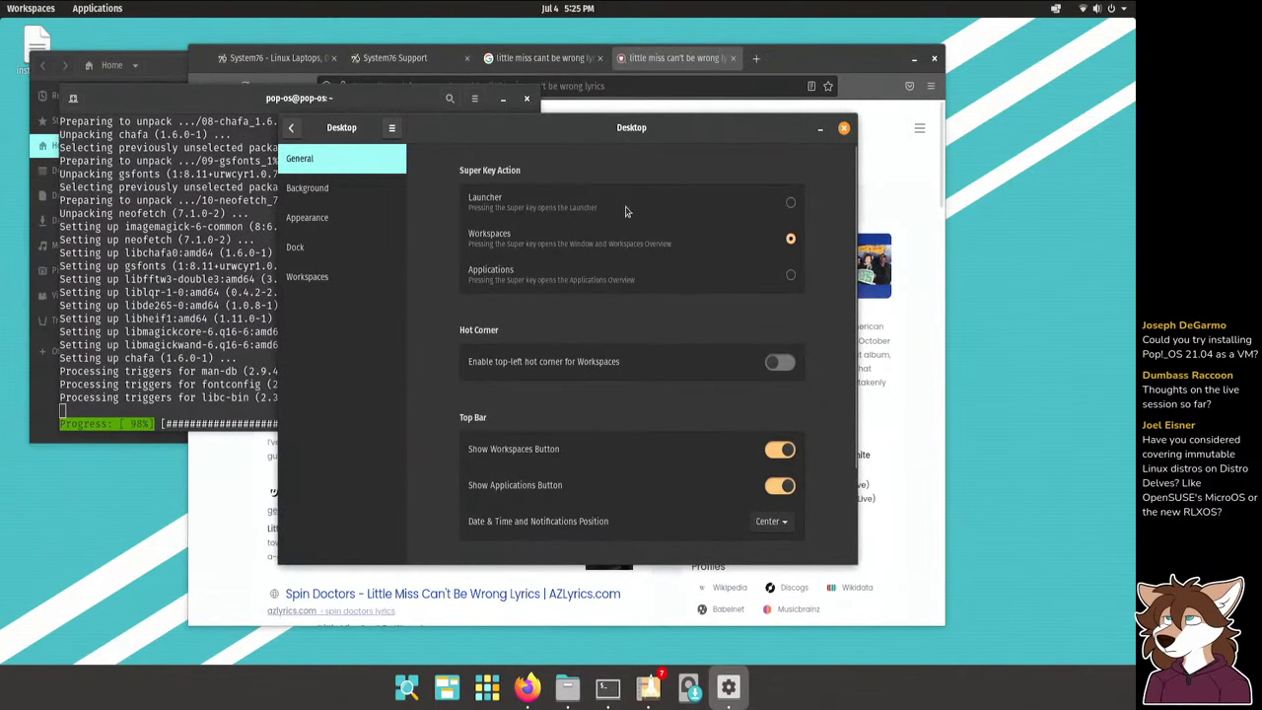
key("super")
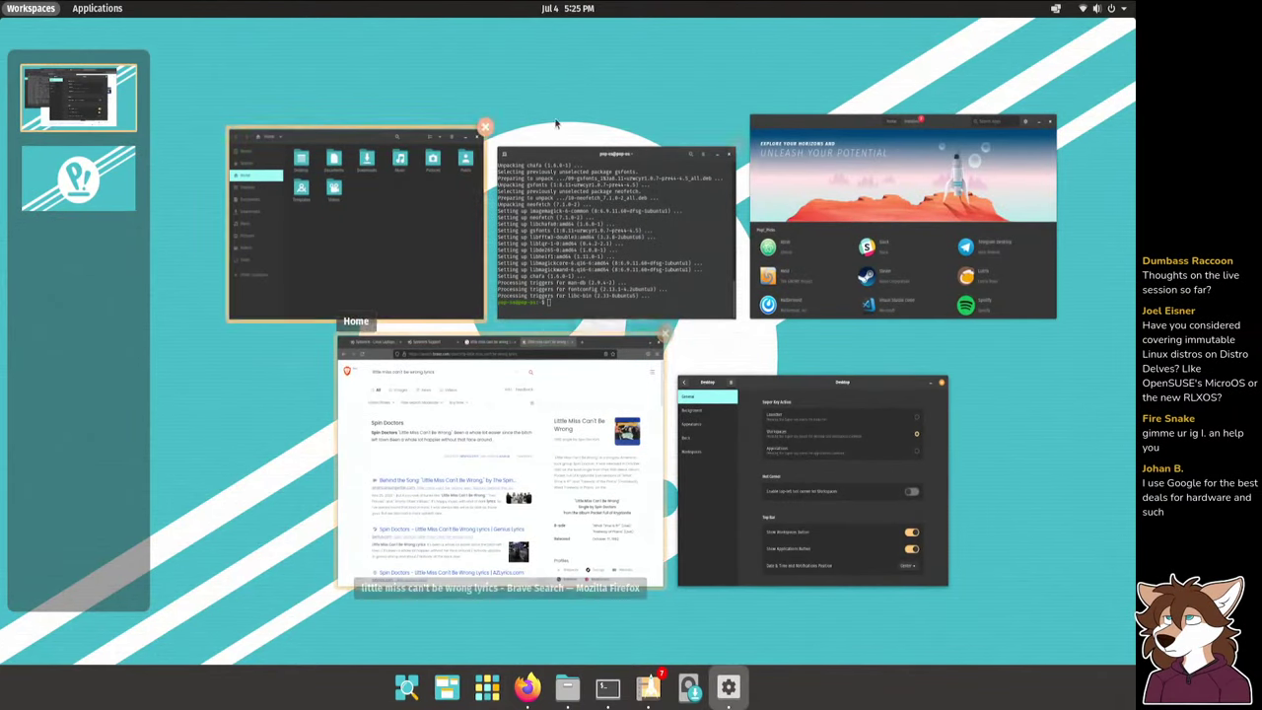
left_click(647, 199)
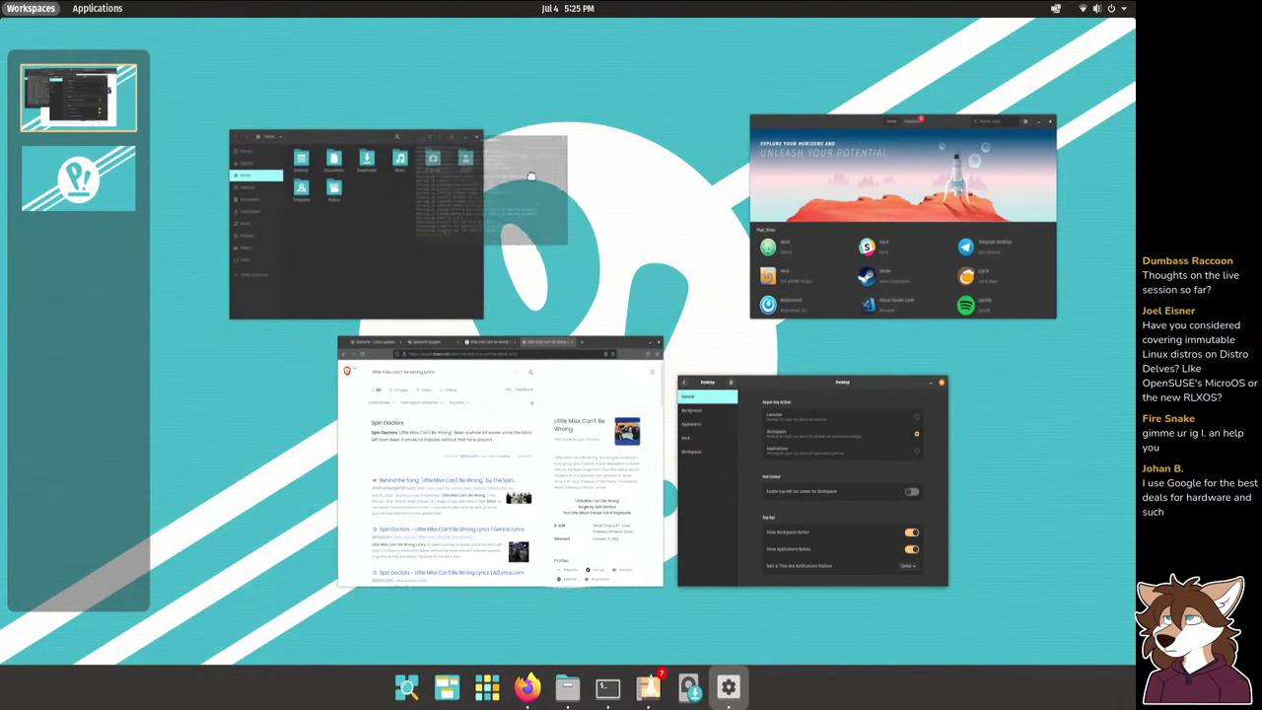
scroll(1031, 289, "down", 1)
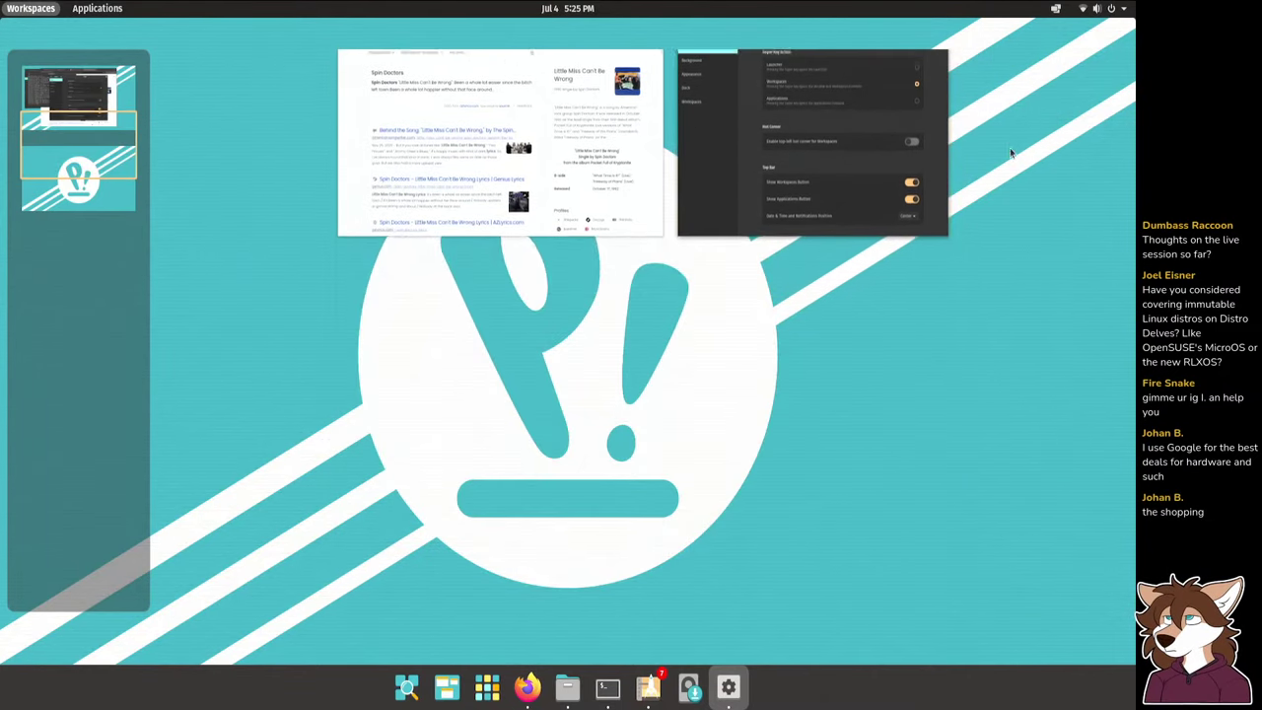
scroll(1012, 152, "up", 1)
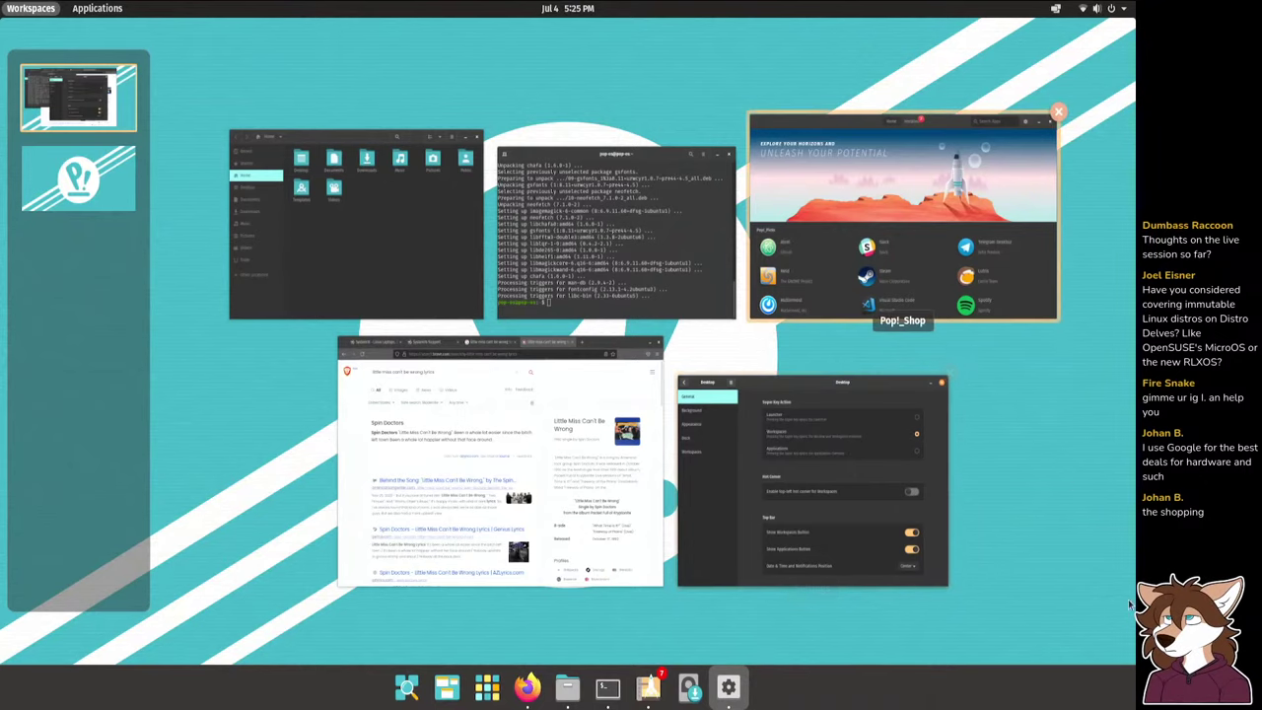
scroll(817, 118, "down", 1)
scroll(1000, 160, "up", 1)
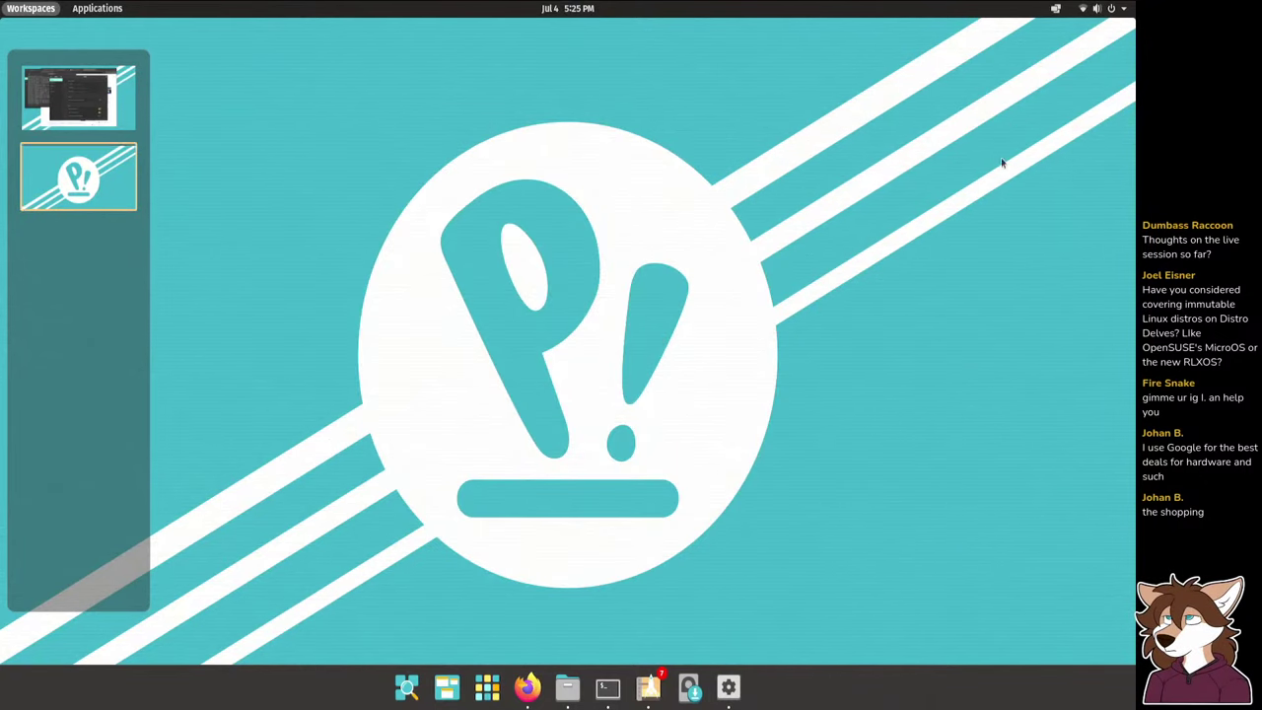
left_click_drag(848, 510, 127, 201)
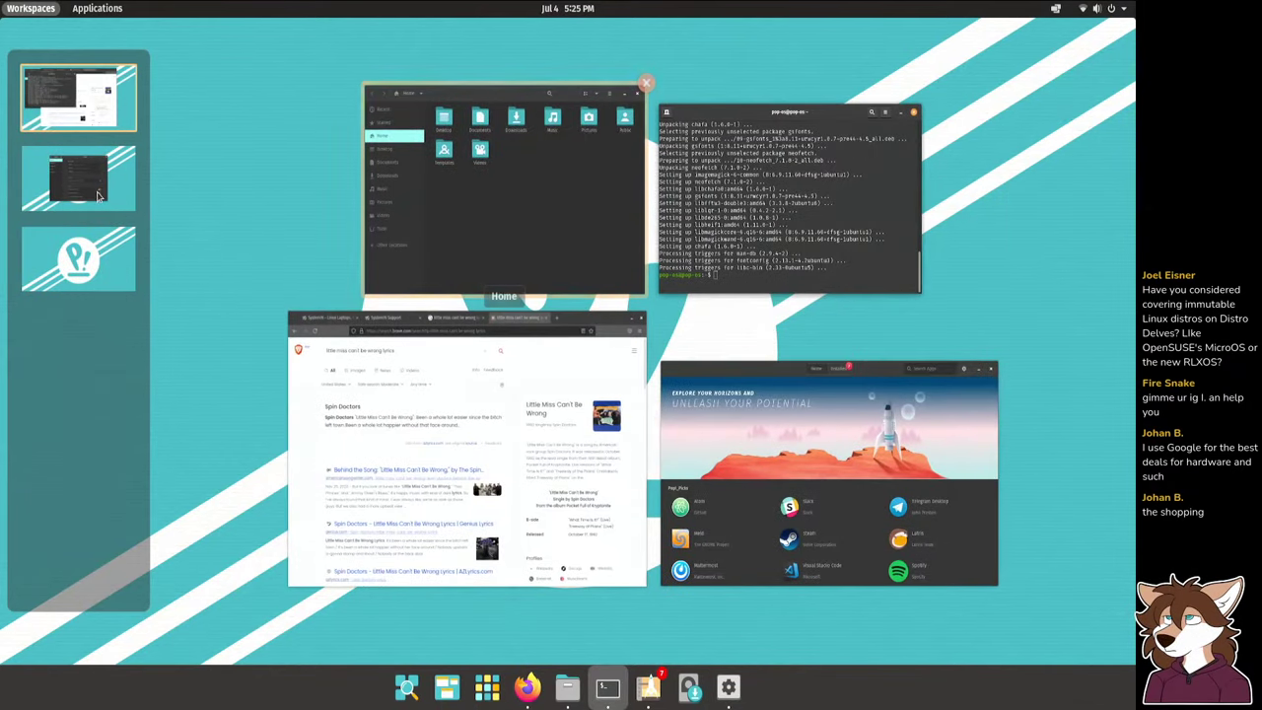
left_click(127, 201)
left_click(493, 296)
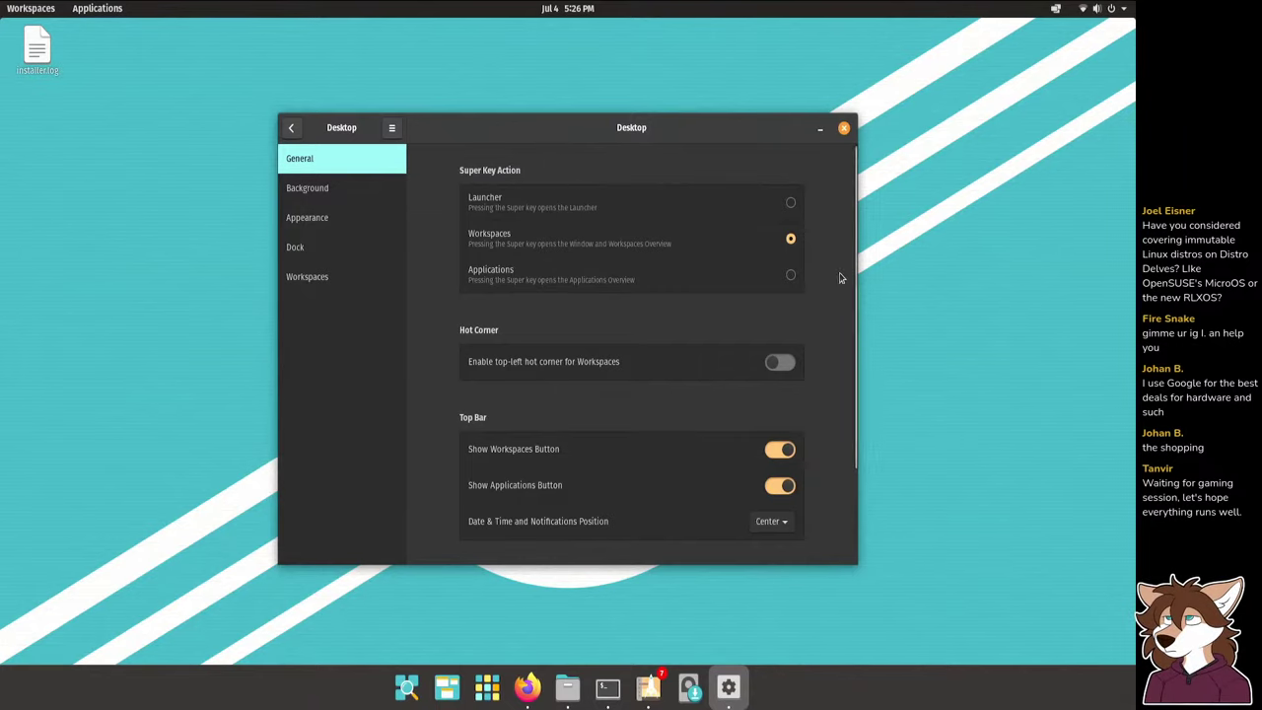
Set Super Key Action to Launcher after trying the Applications option.
left_click(792, 277)
key("super")
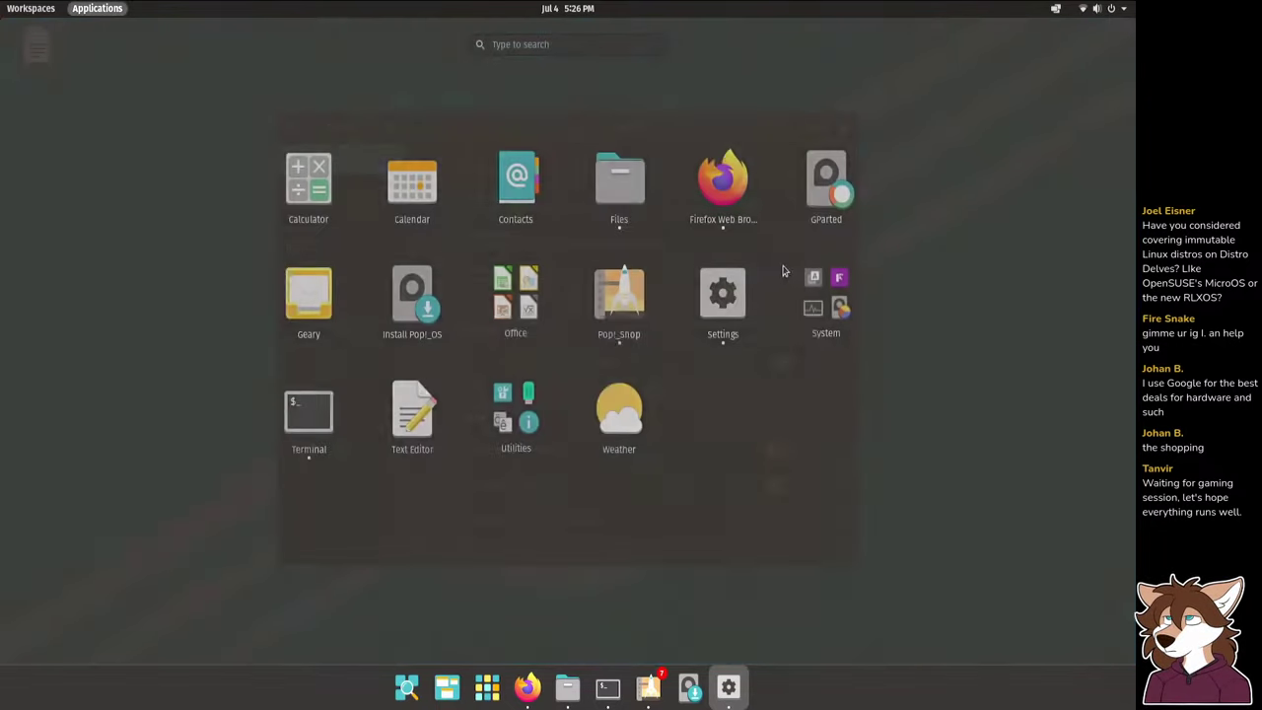
key("super")
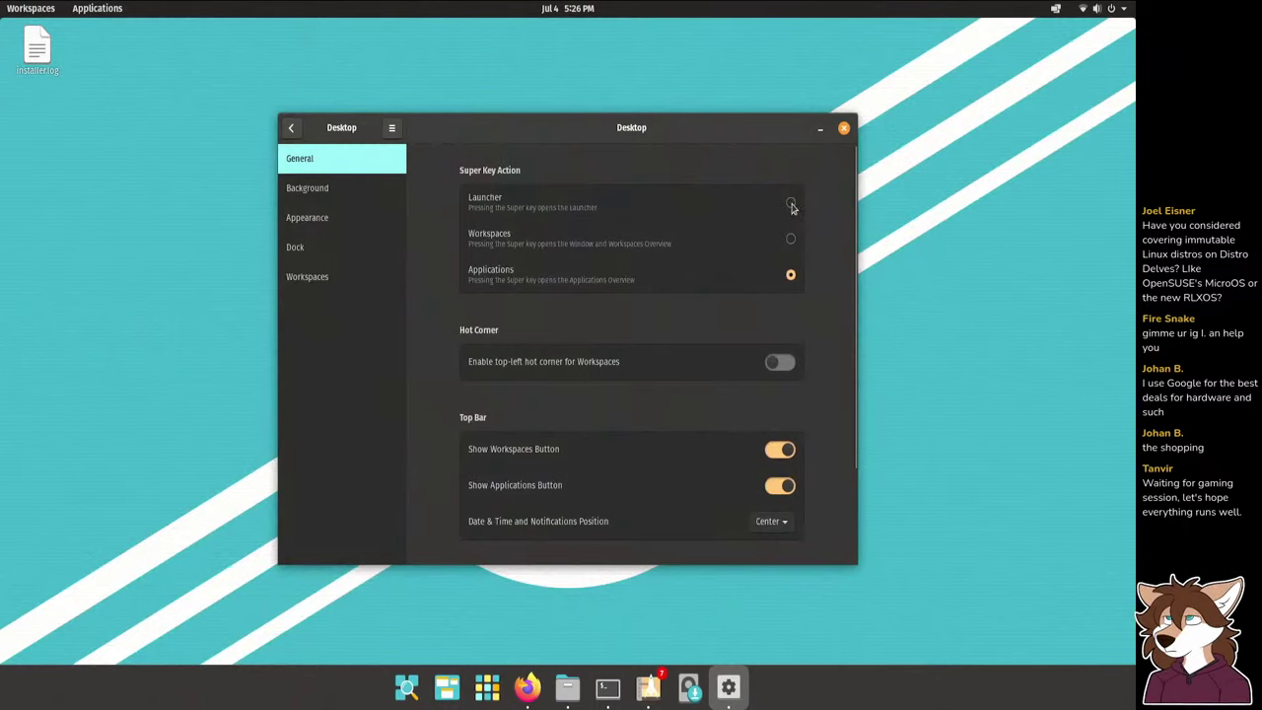
left_click(791, 204)
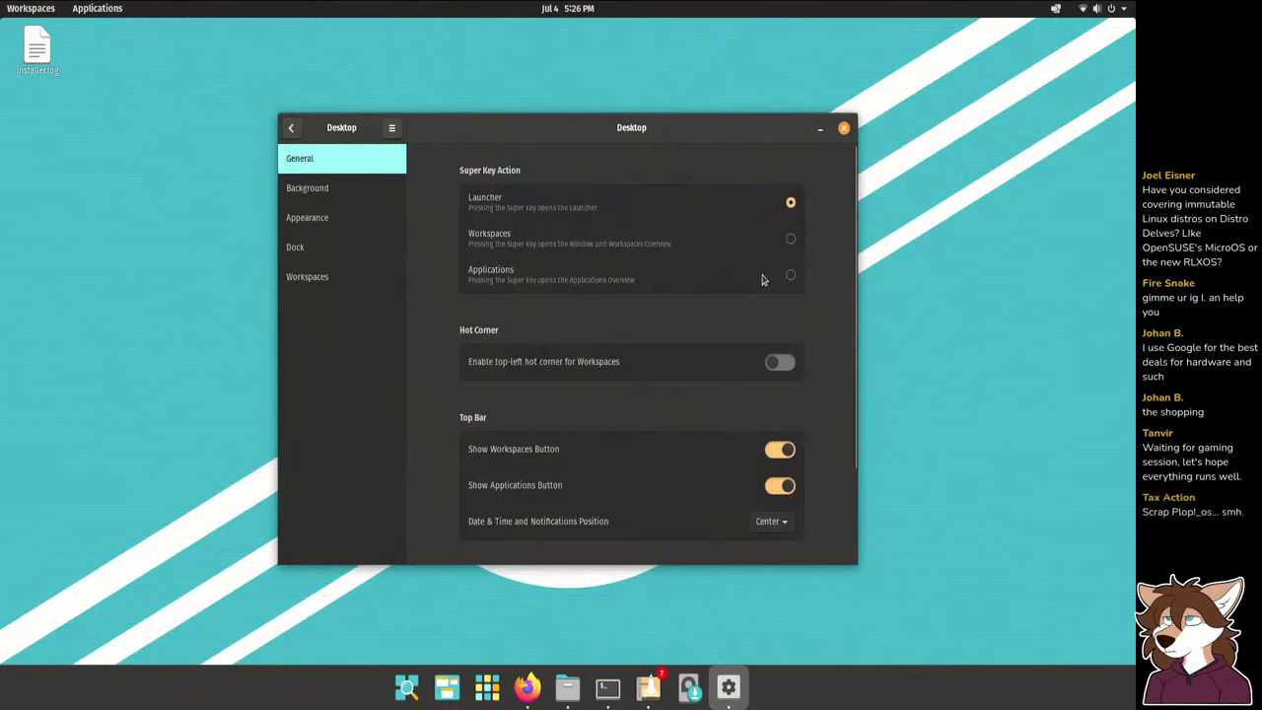
Enable the top-left hot corner for Workspaces and test it.
left_click(779, 364)
mouse_move(1, 1)
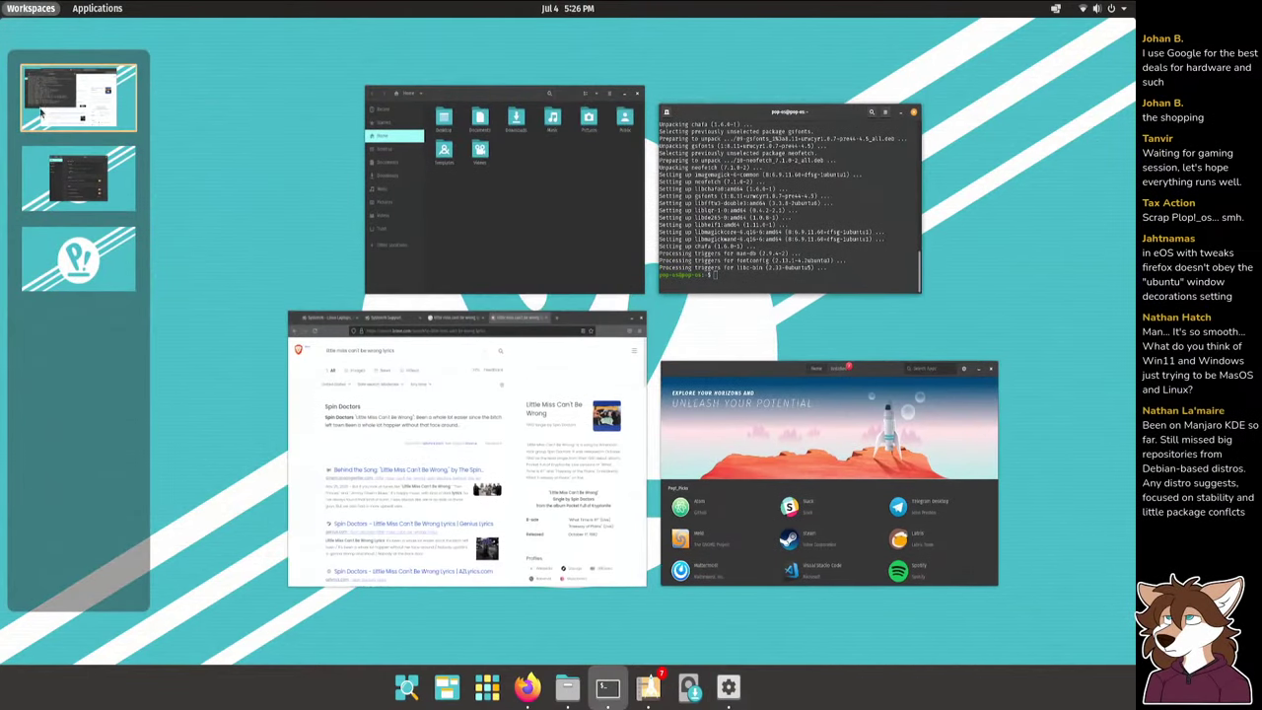
left_click(320, 225)
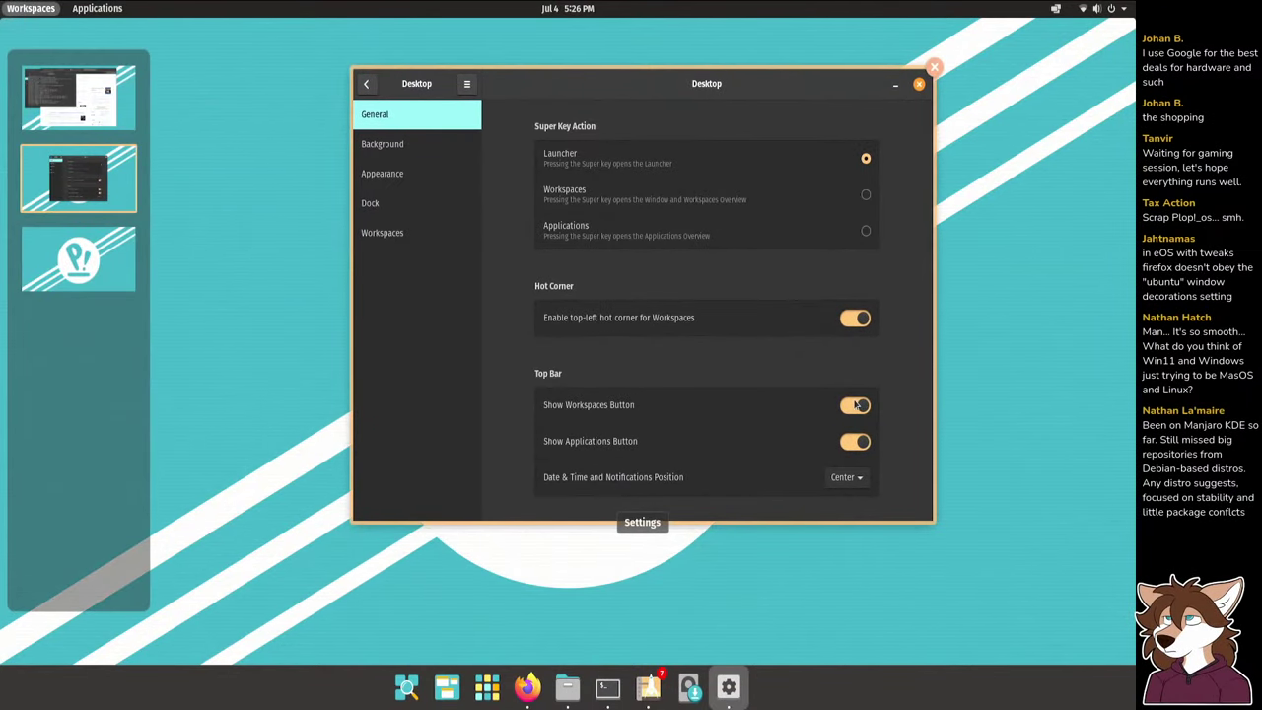
left_click(868, 400)
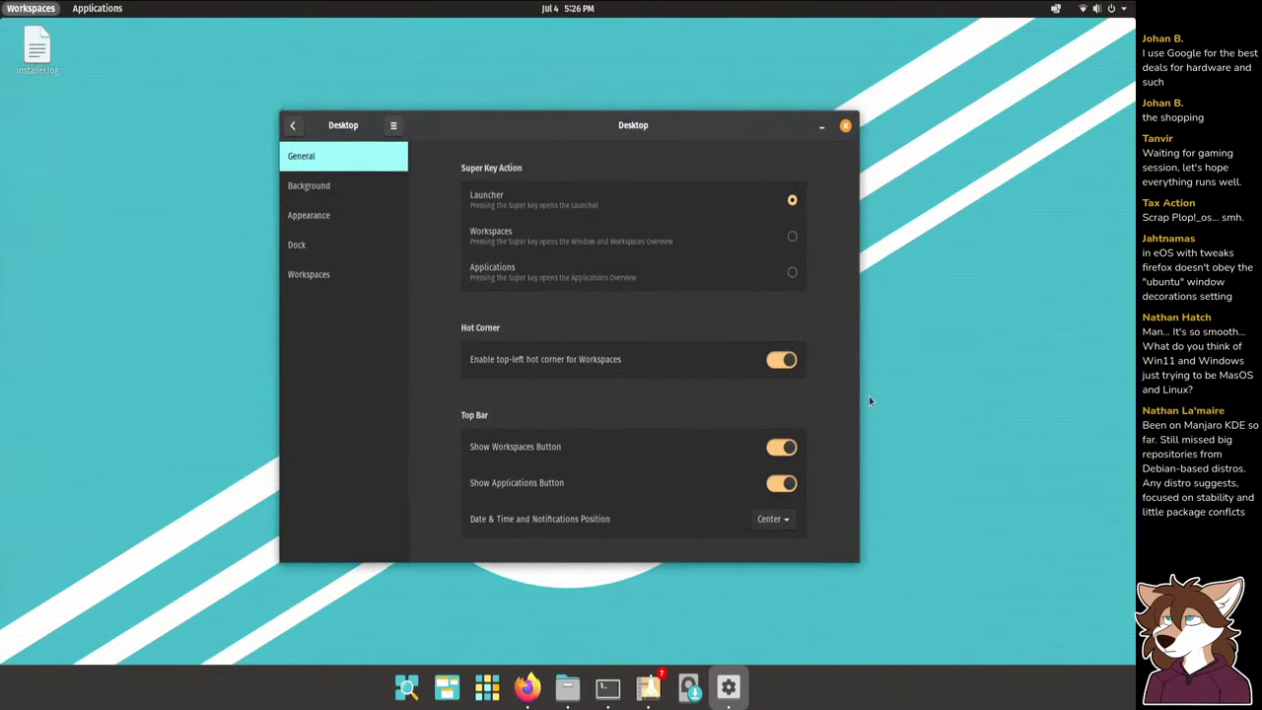
Turn off Show Workspaces Button so the top bar no longer shows it.
left_click(781, 456)
mouse_move(1, 1)
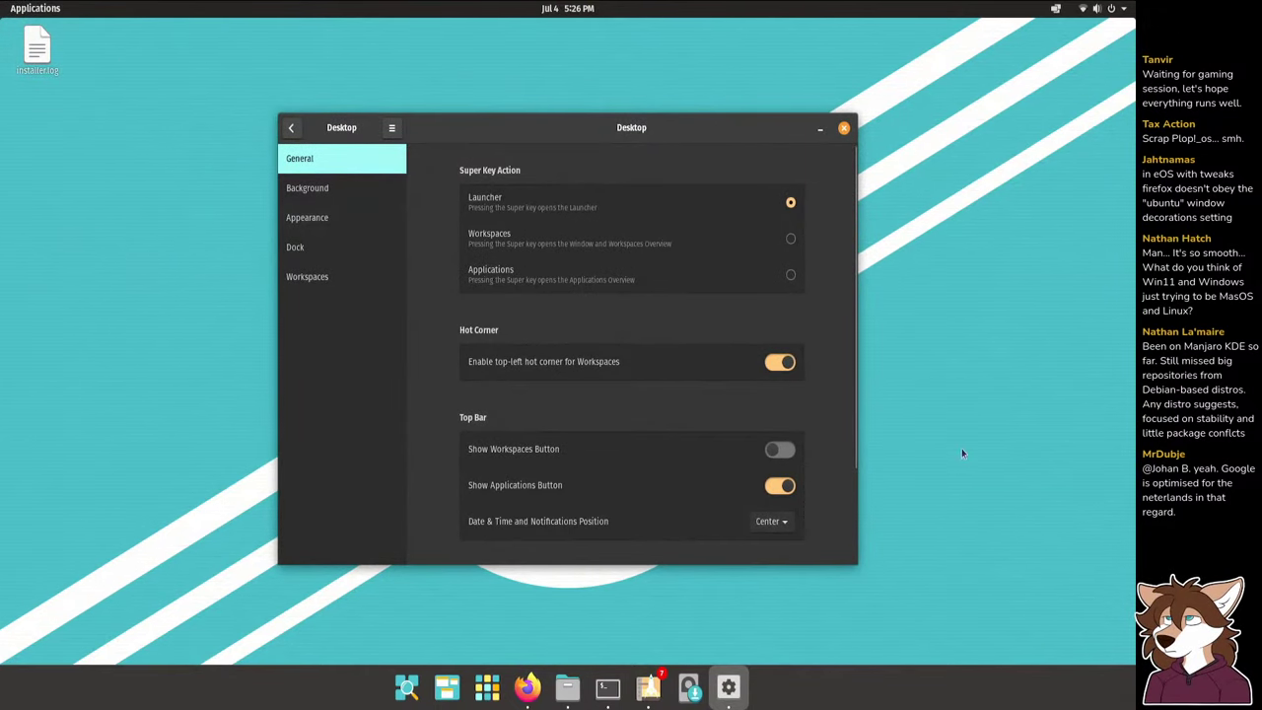
left_click(780, 451)
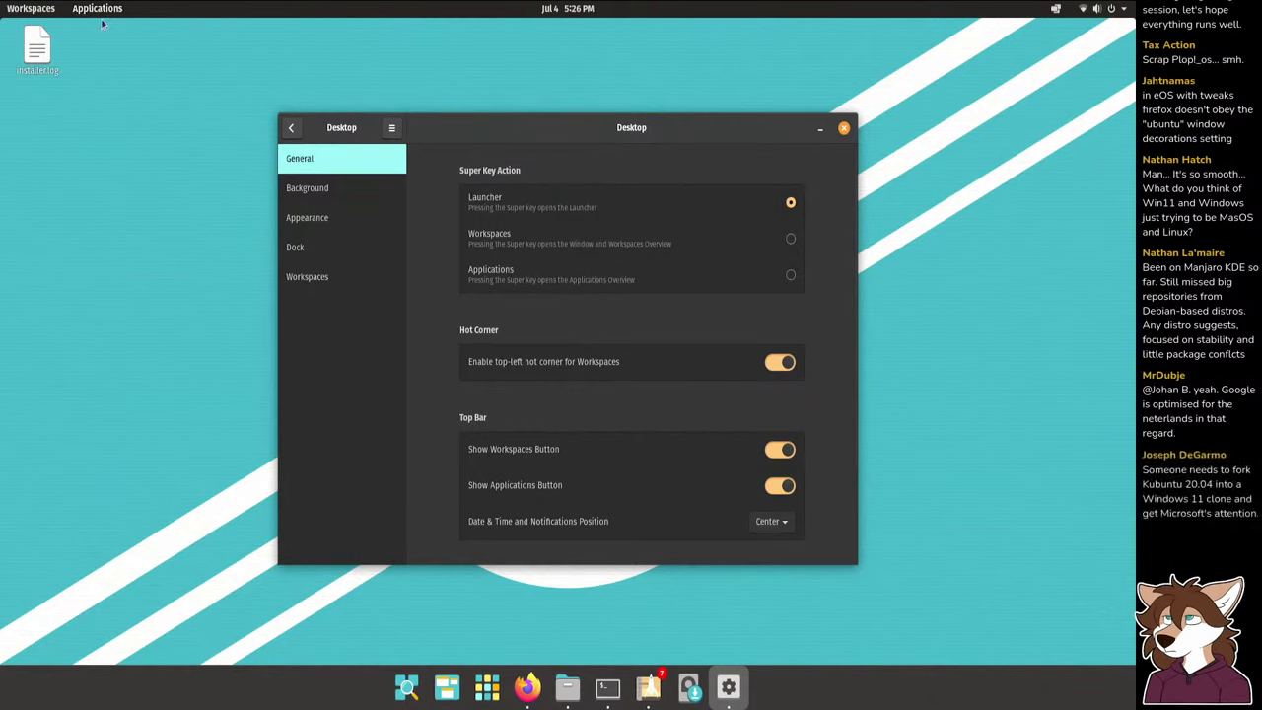
right_click(237, 318)
left_click(188, 261)
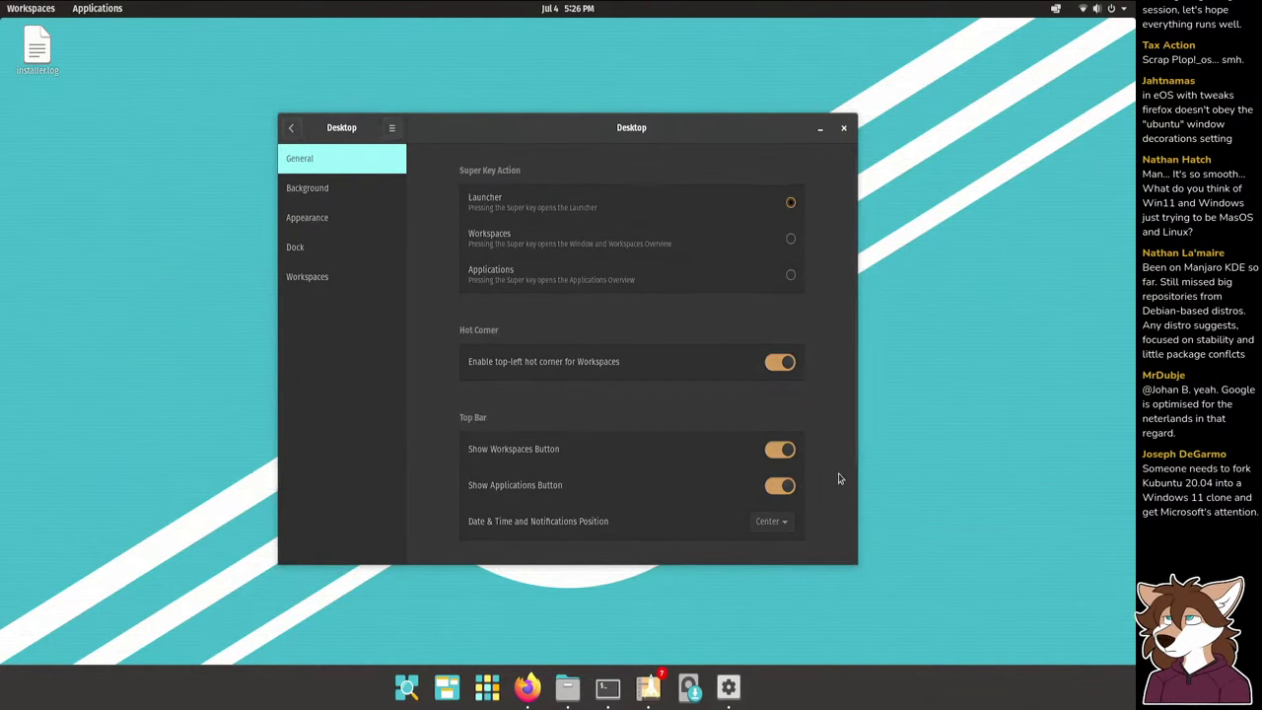
left_click(774, 451)
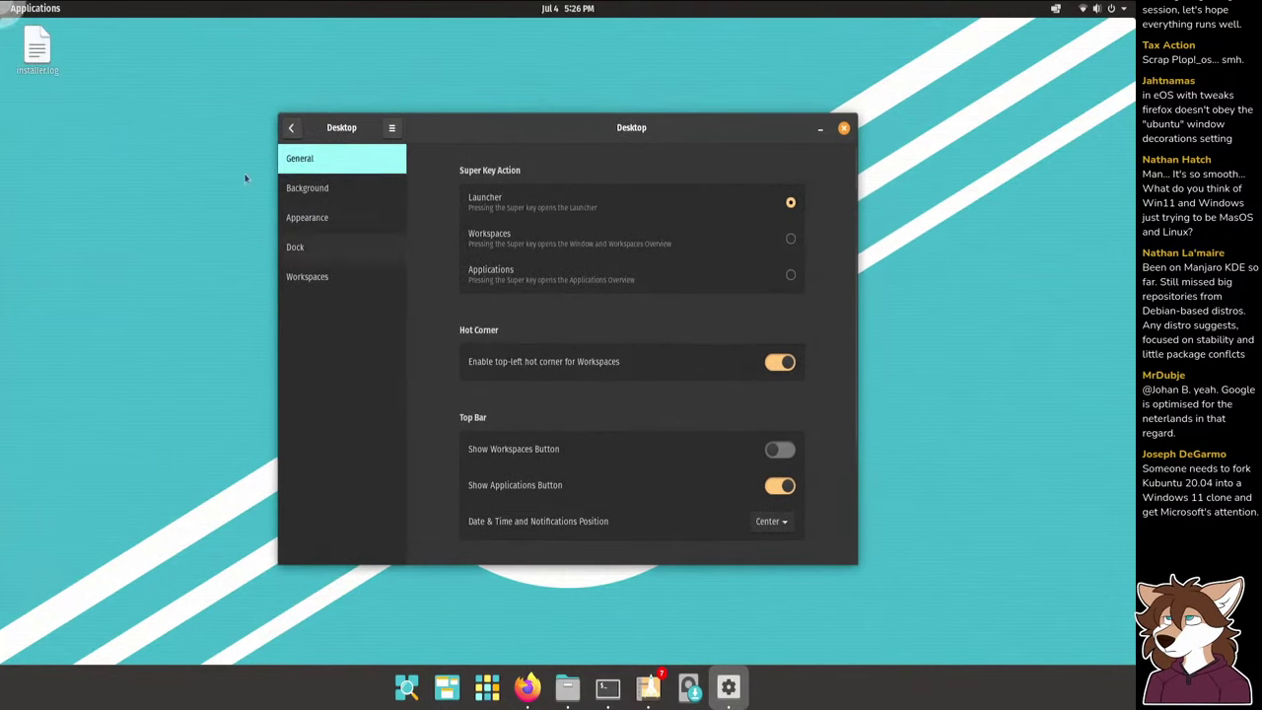
mouse_move(2, 2)
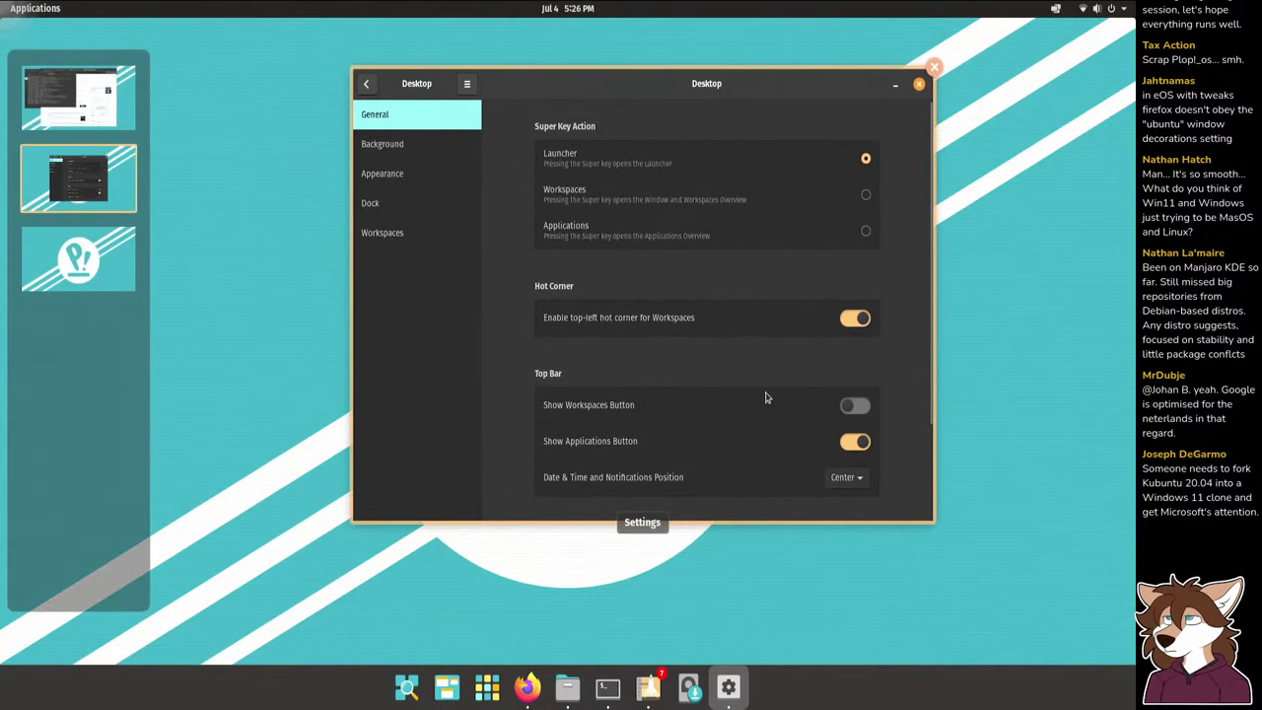
left_click(766, 397)
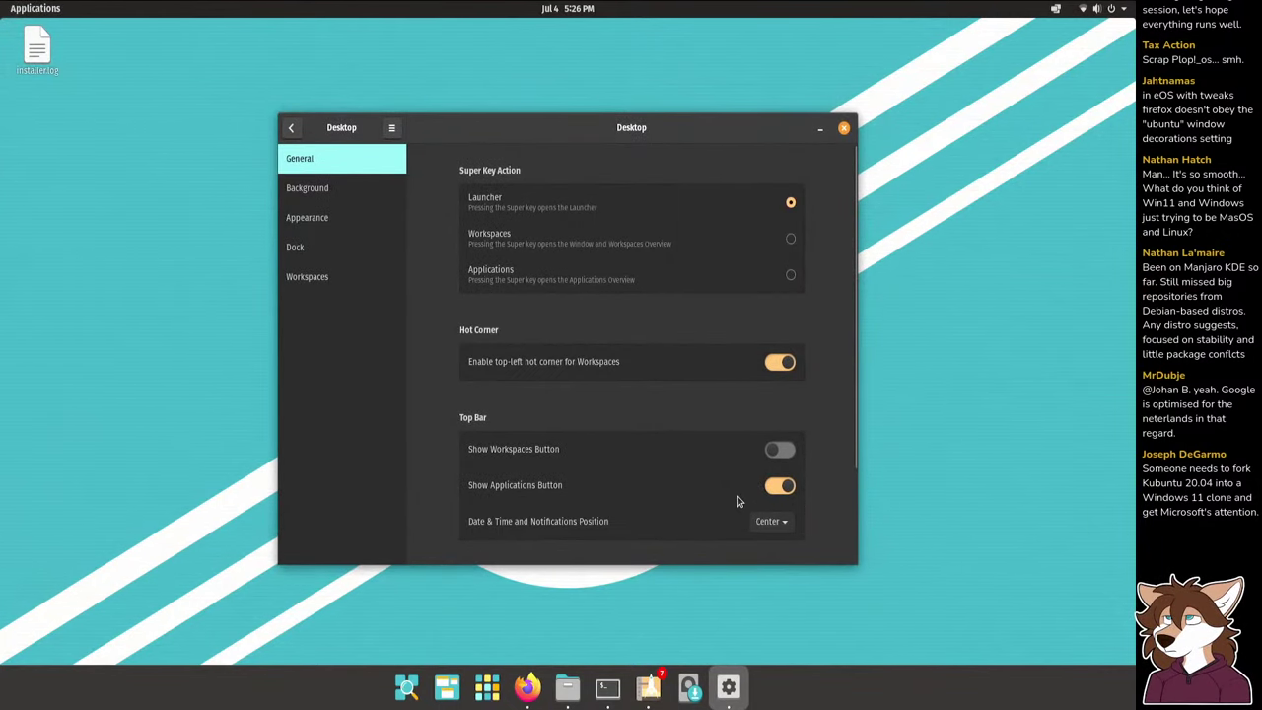
scroll(738, 501, "down", 2)
left_click(48, 13)
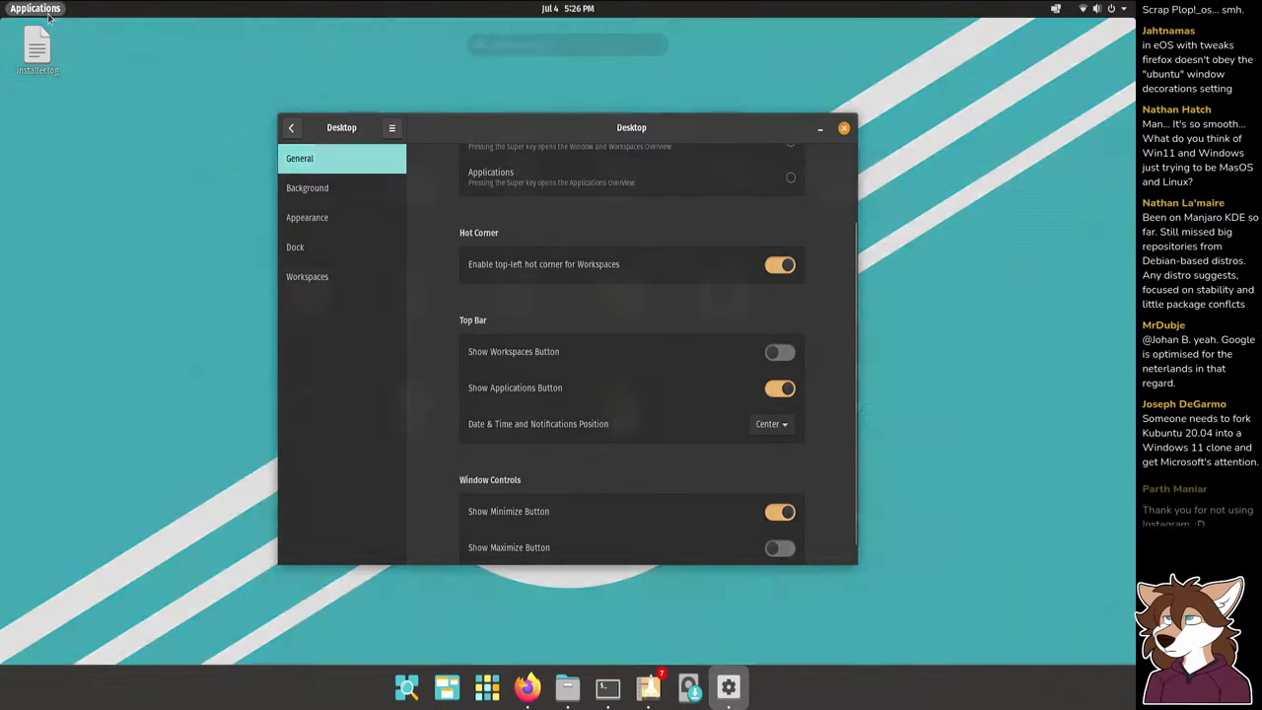
left_click(47, 17)
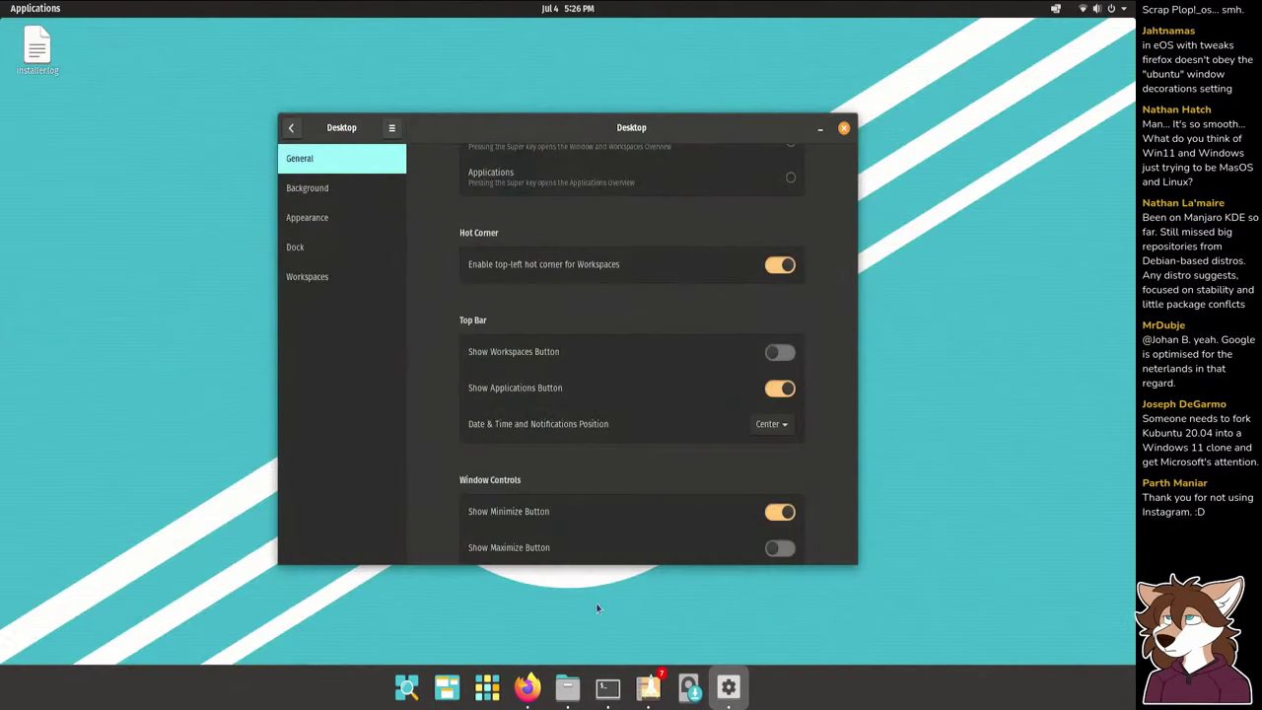
Keep the minimize window button on and switch the maximize button off.
scroll(659, 542, "down", 1)
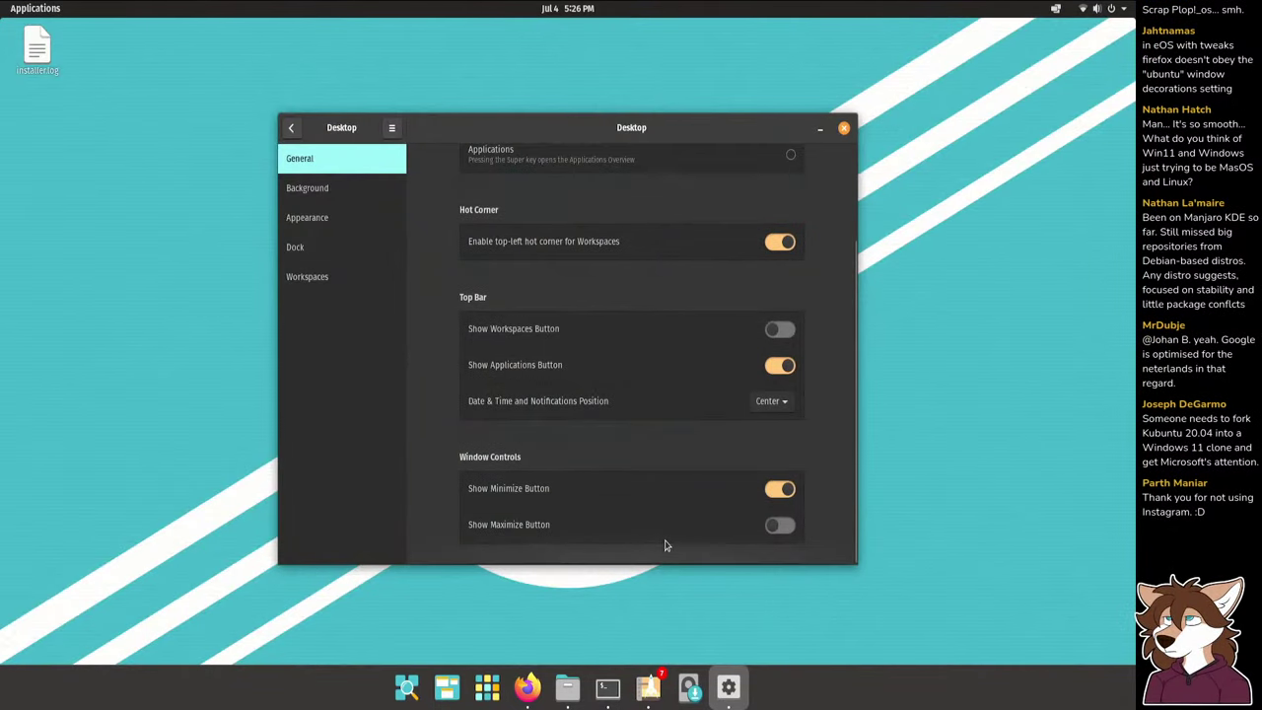
left_click(786, 490)
left_click(786, 490)
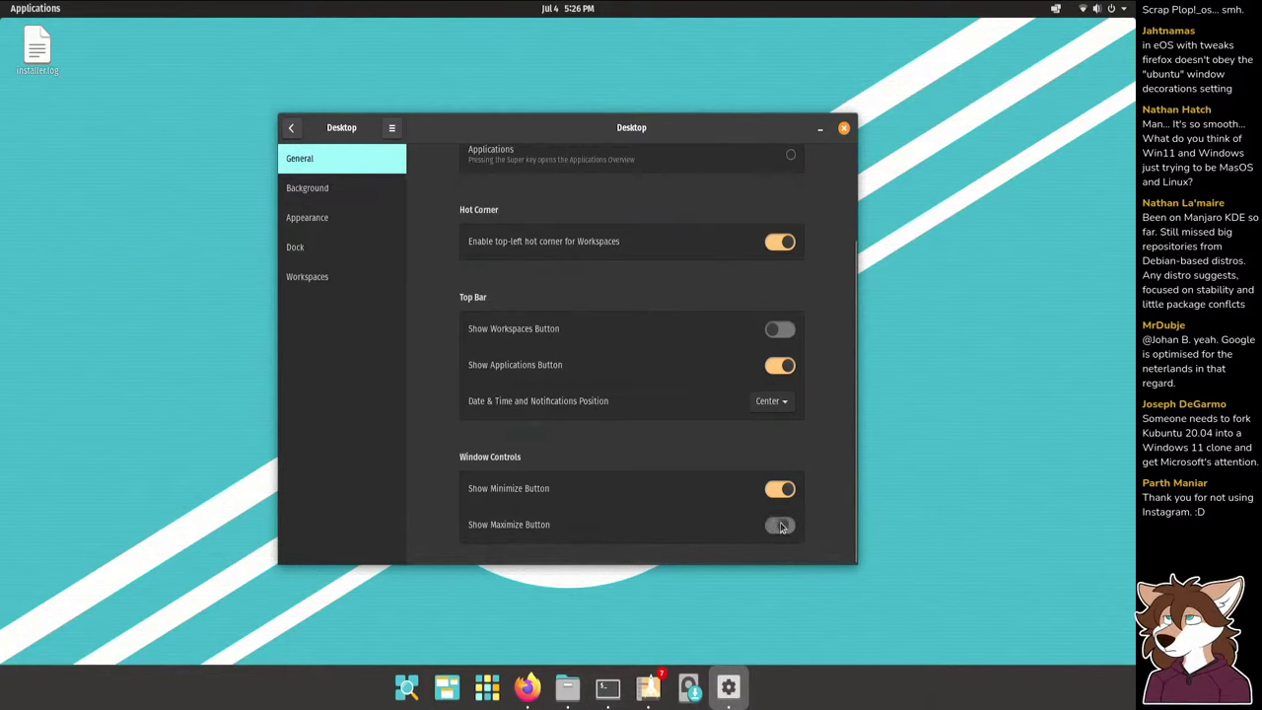
left_click(781, 526)
left_click(313, 191)
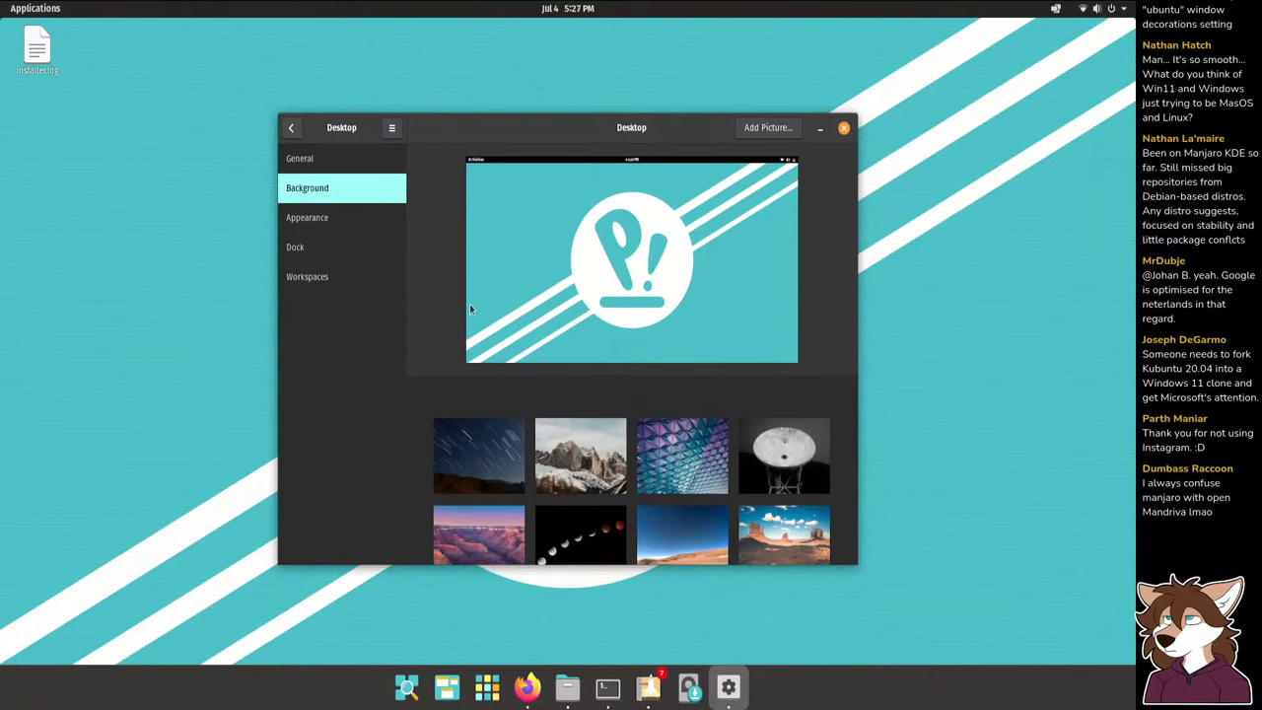
Set the star-trails photo as wallpaper and switch to the Light theme.
scroll(419, 434, "down", 2)
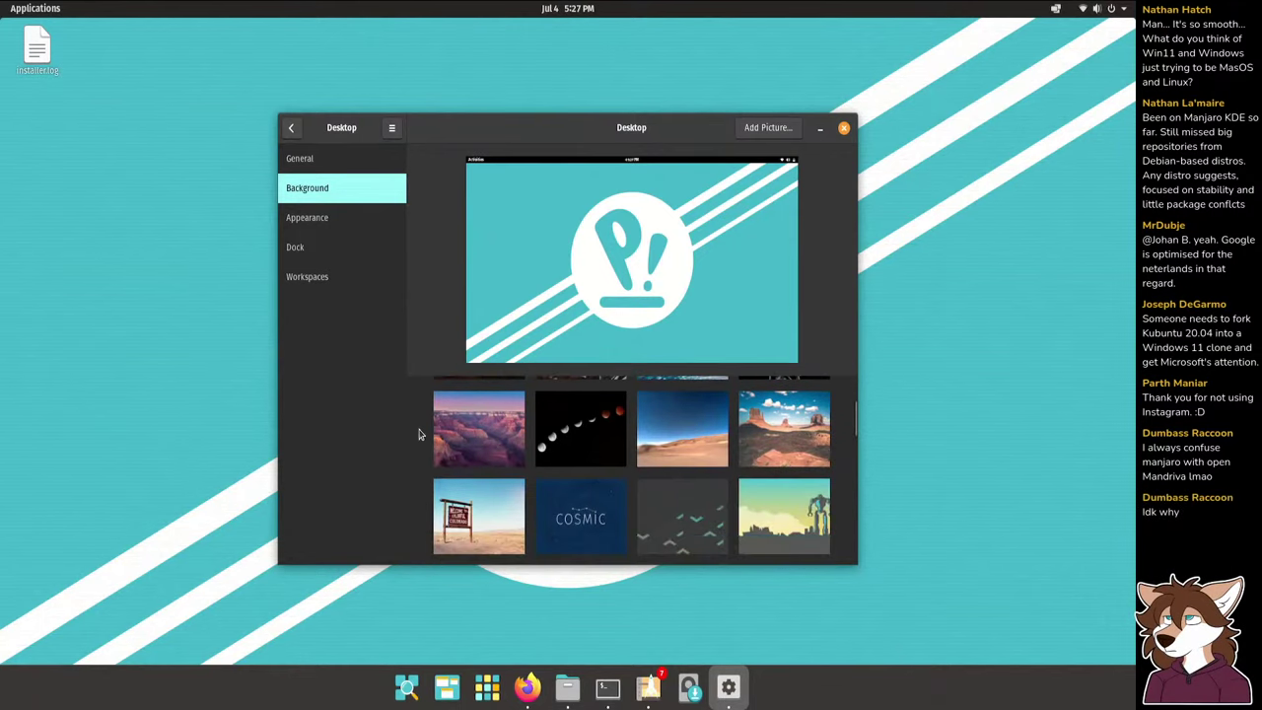
scroll(419, 434, "down", 10)
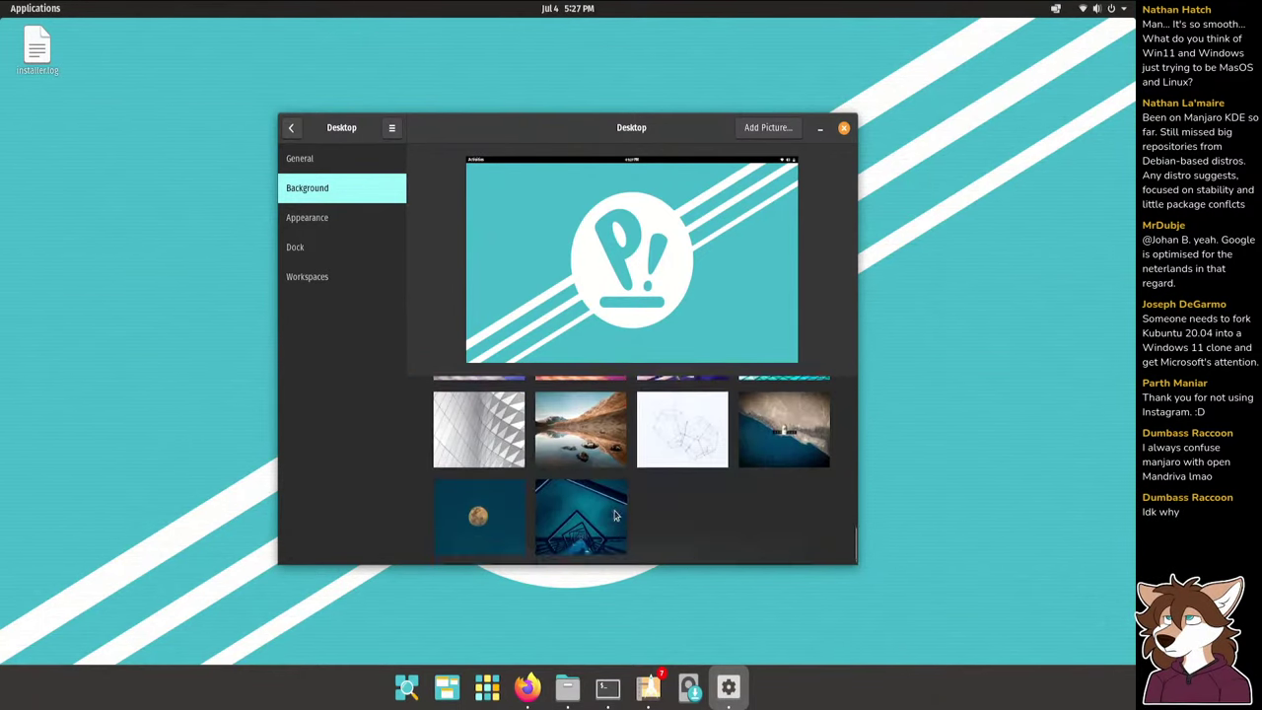
scroll(631, 512, "up", 10)
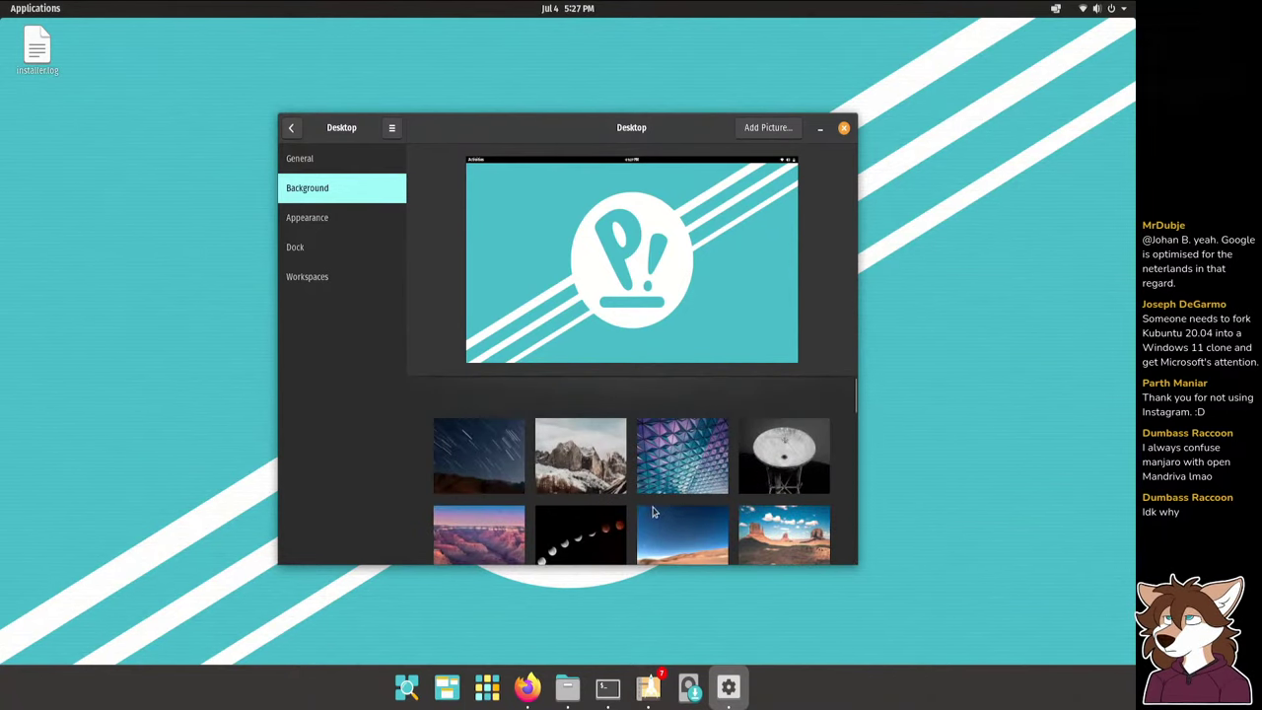
left_click(483, 480)
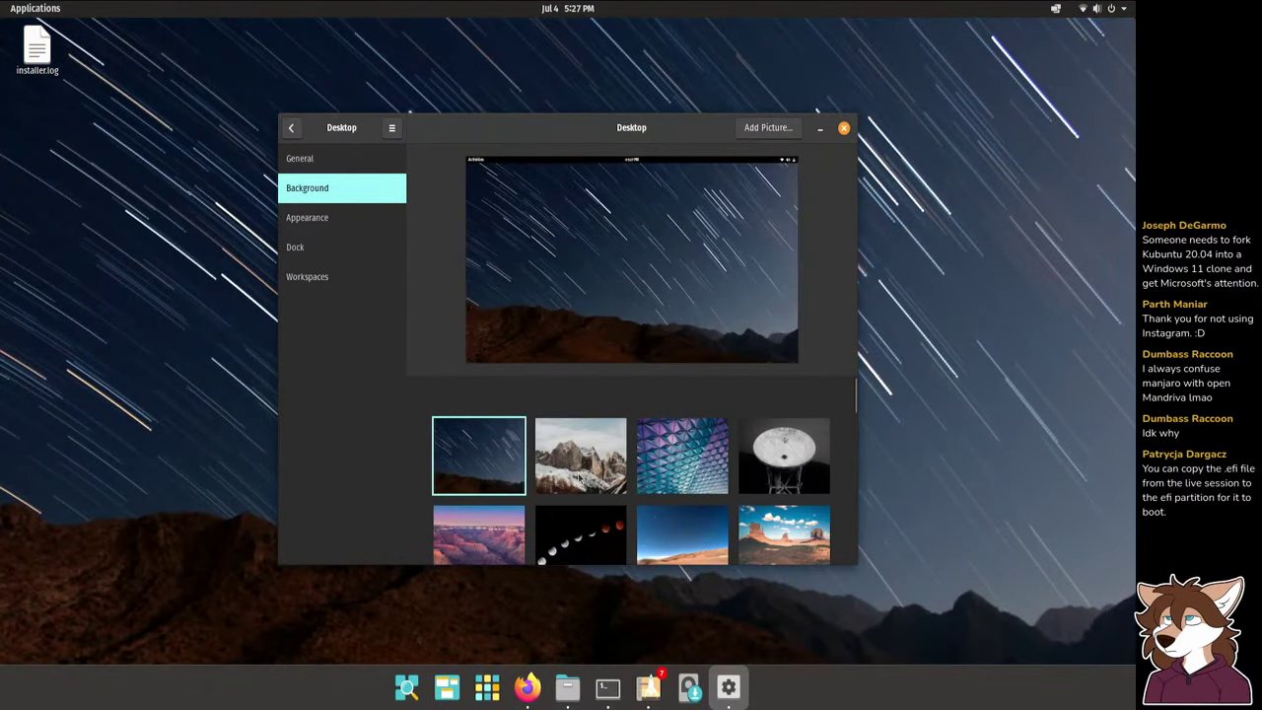
left_click(335, 218)
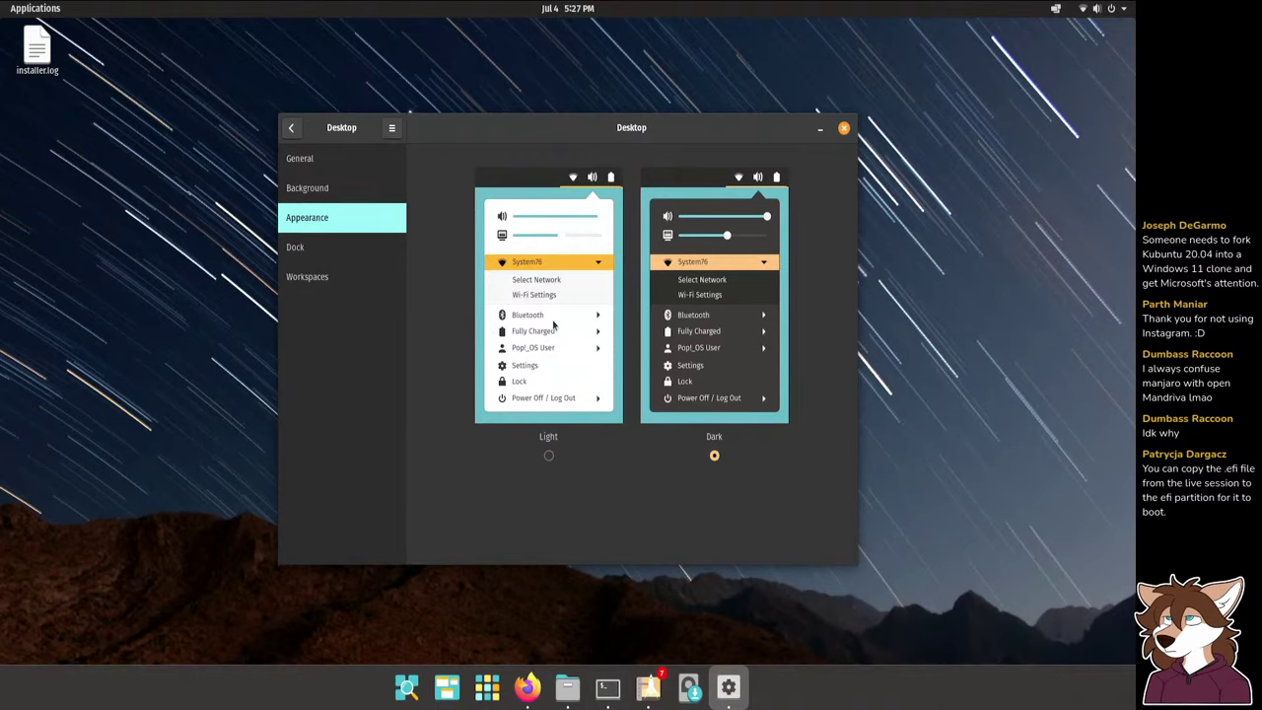
left_click(549, 456)
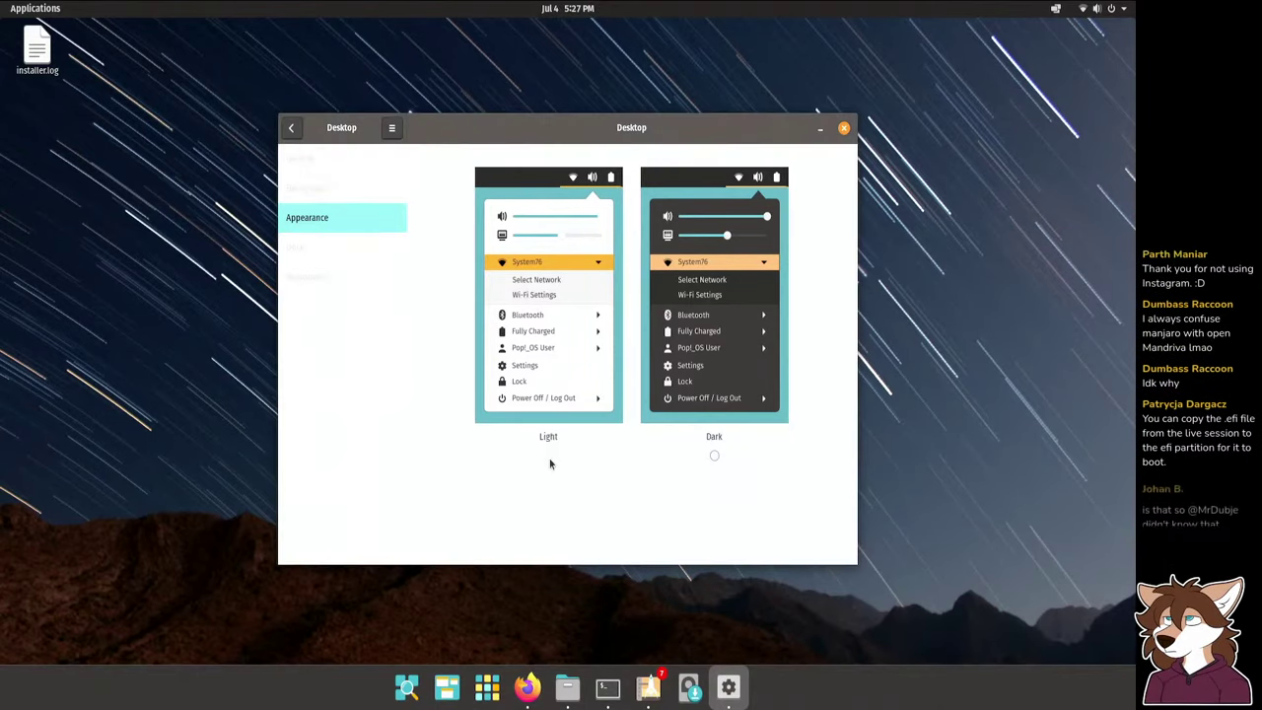
Open Files on the Home folder and move it to the Settings workspace.
left_click(568, 687)
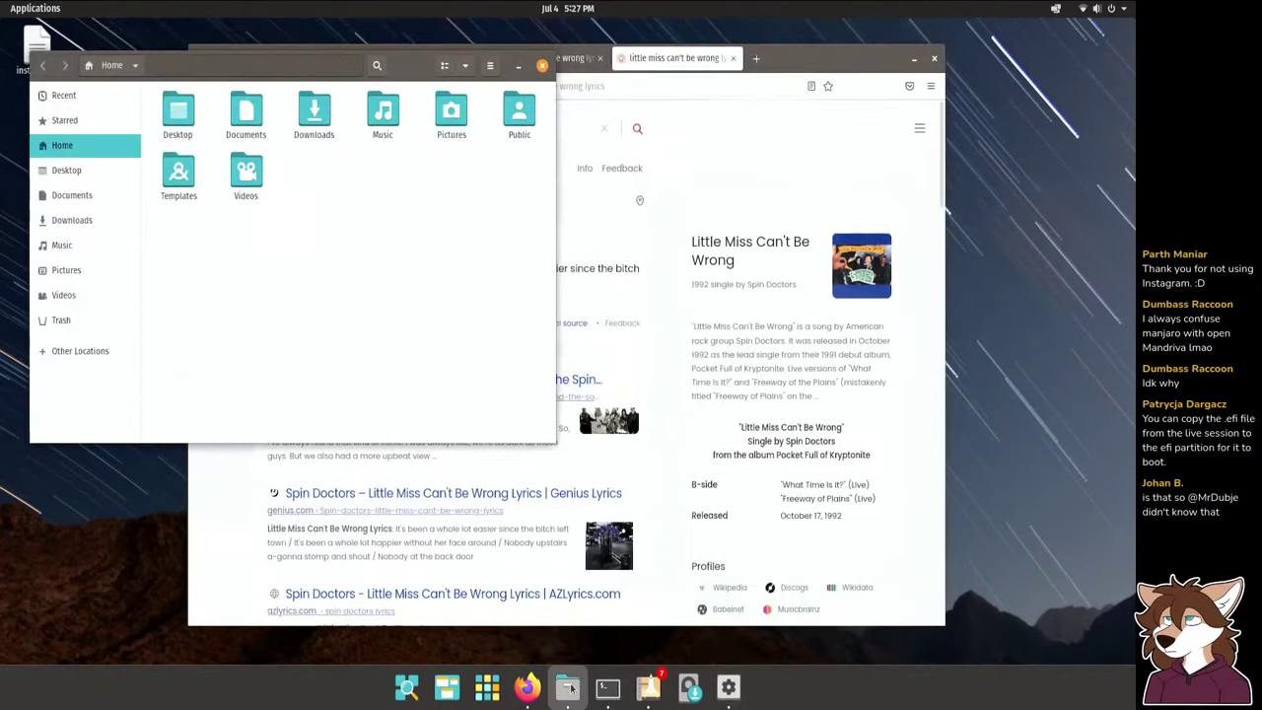
left_click_drag(174, 72, 394, 125)
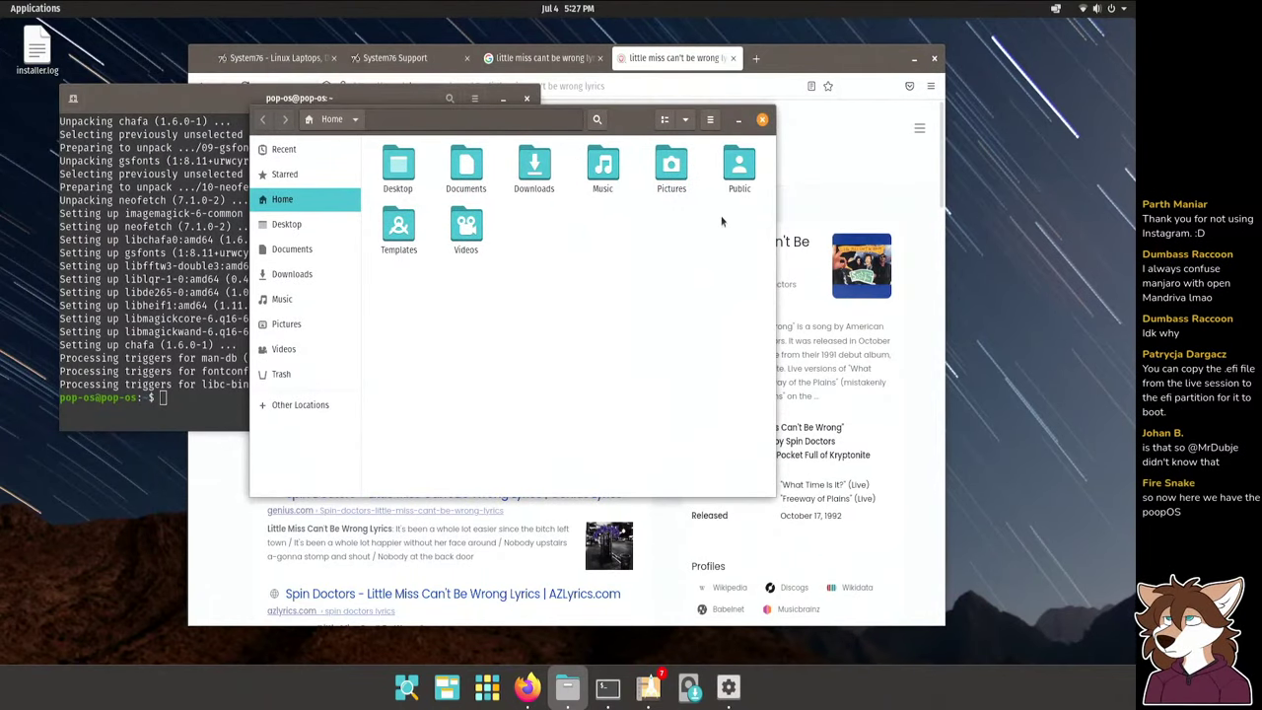
key("super")
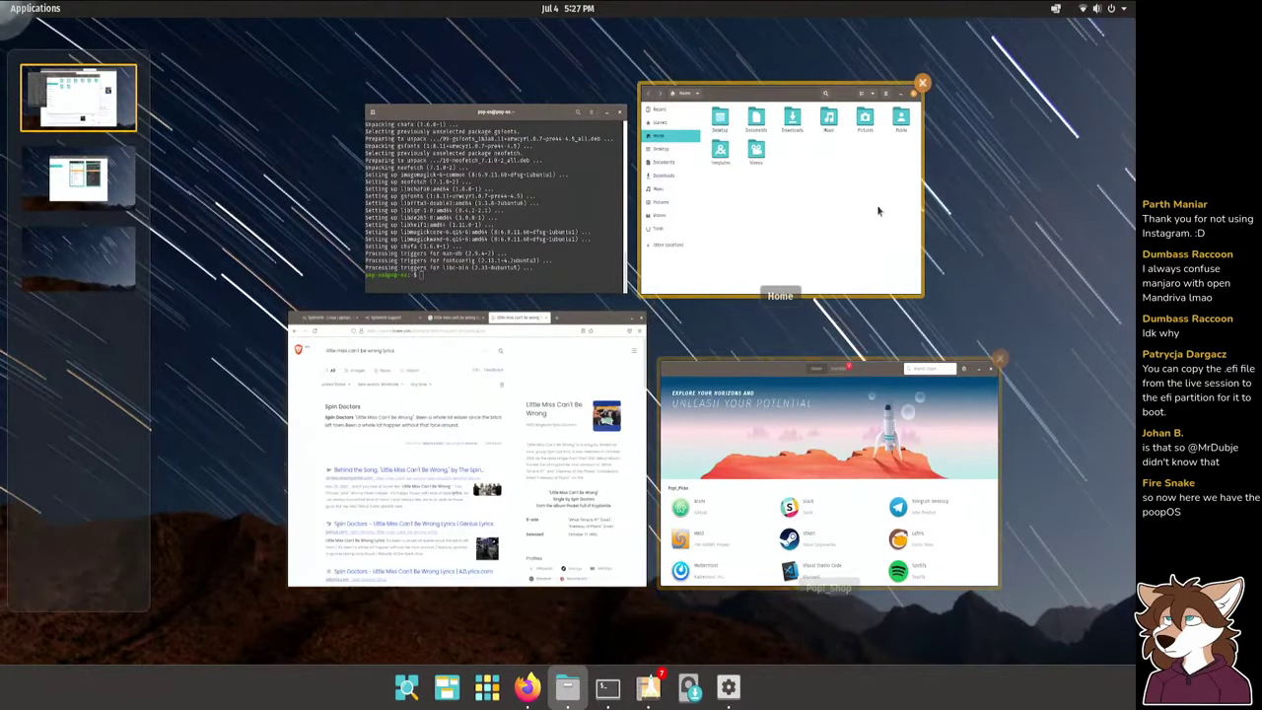
left_click_drag(877, 204, 112, 195)
left_click(111, 194)
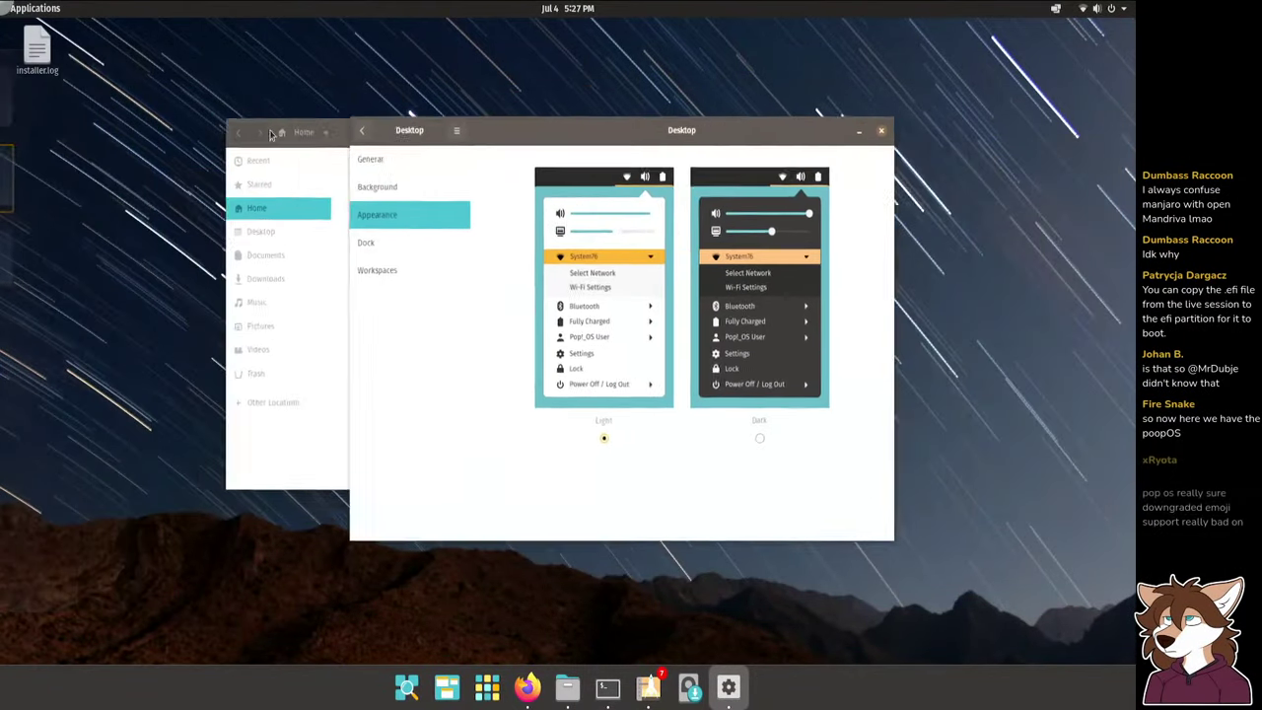
Arrange the Settings and Files windows side by side and reselect the Light theme.
left_click(714, 455)
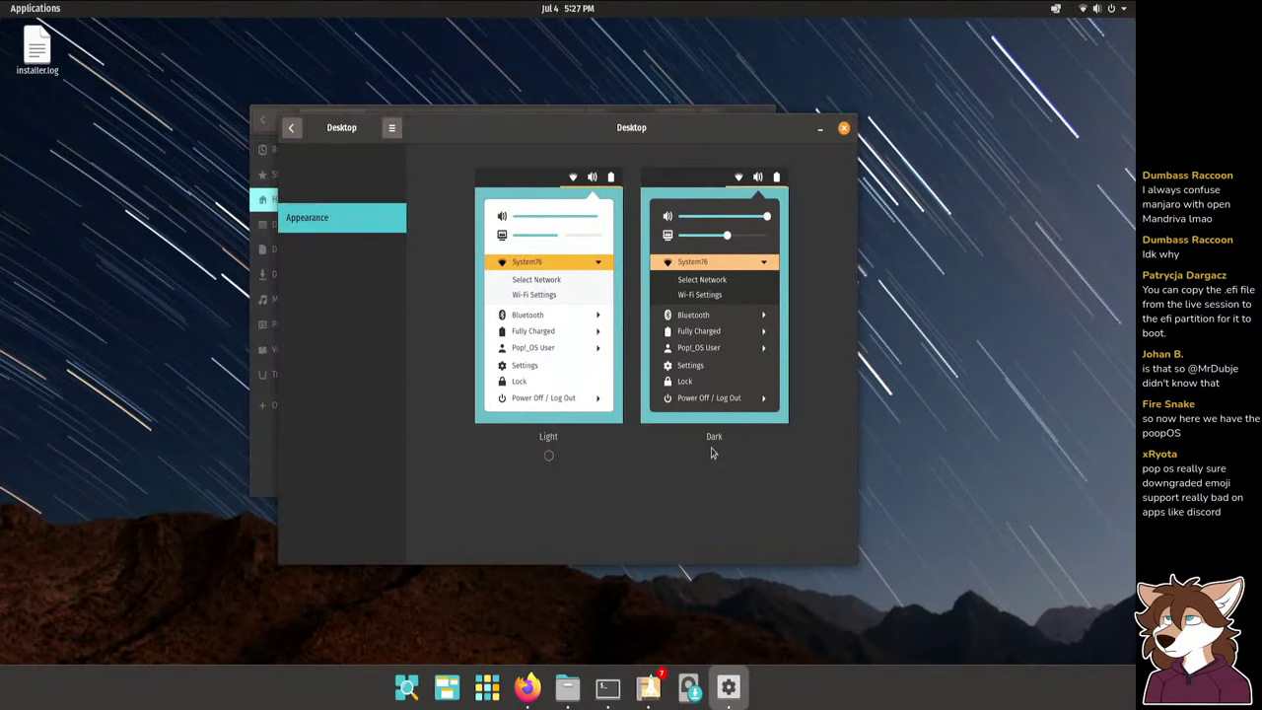
left_click_drag(537, 130, 746, 160)
left_click_drag(409, 120, 263, 78)
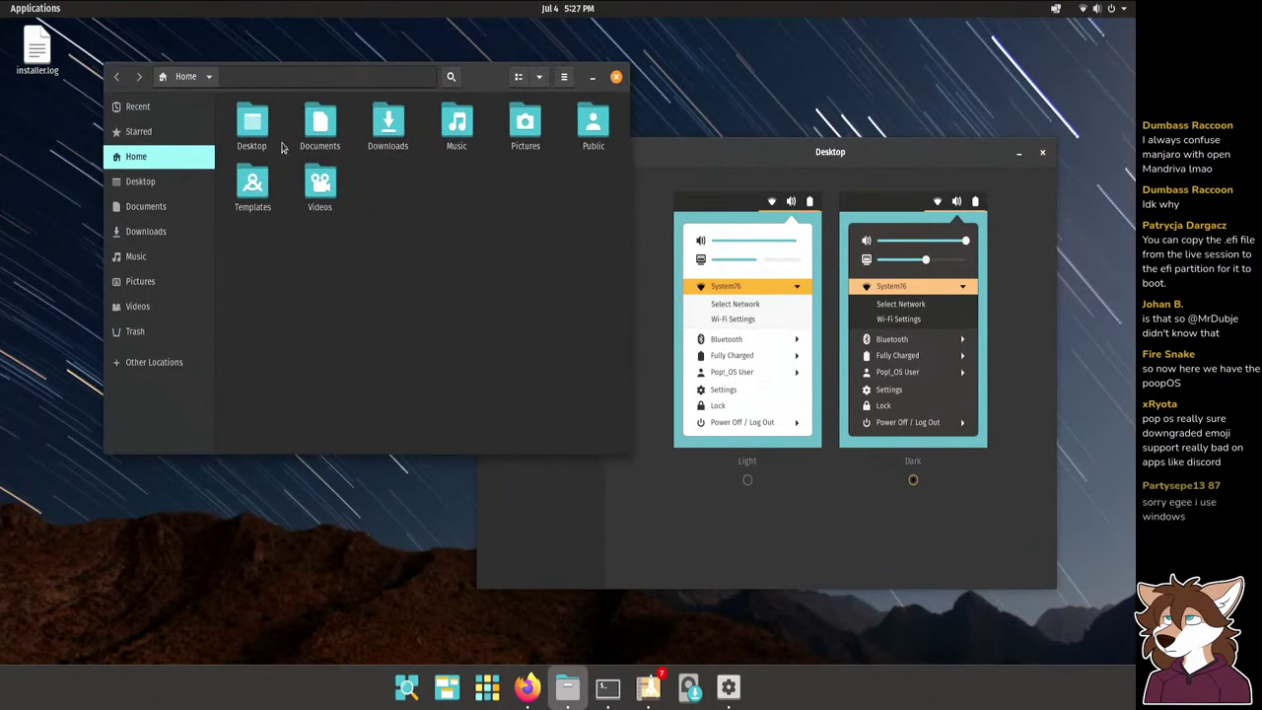
left_click(739, 390)
left_click(747, 482)
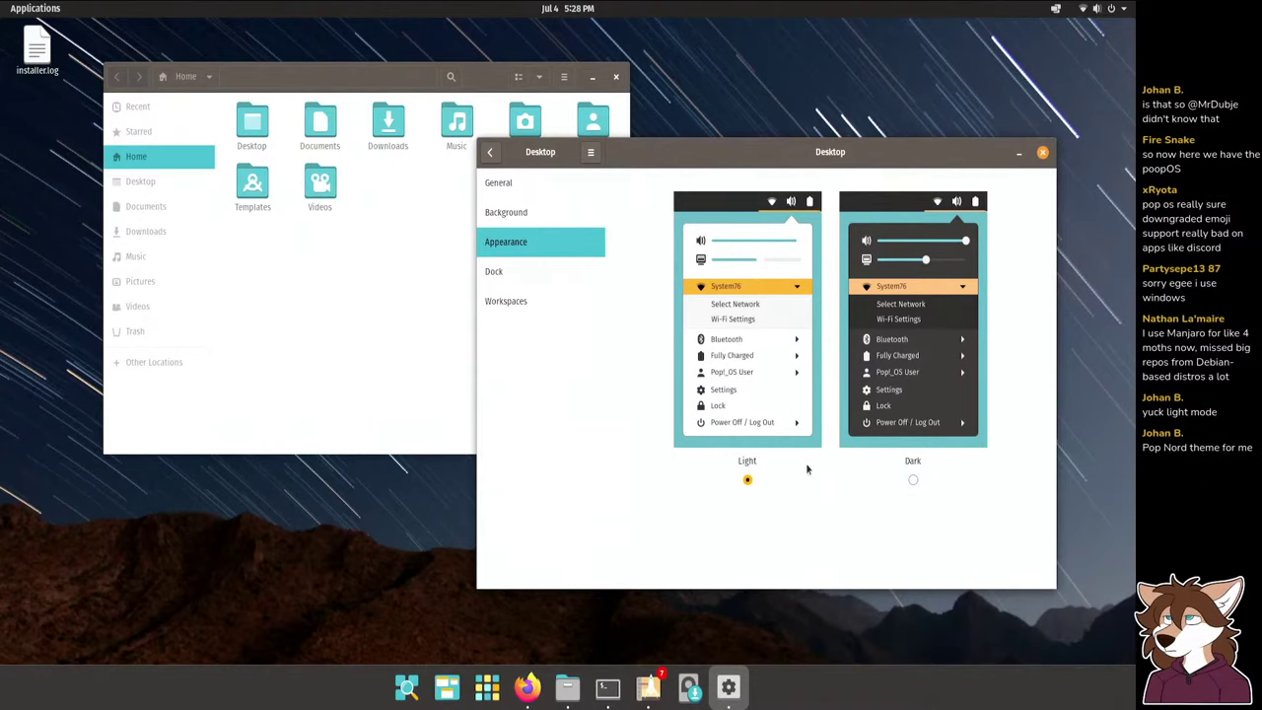
In Dock settings, turn Enable Dock off and back on.
left_click(542, 276)
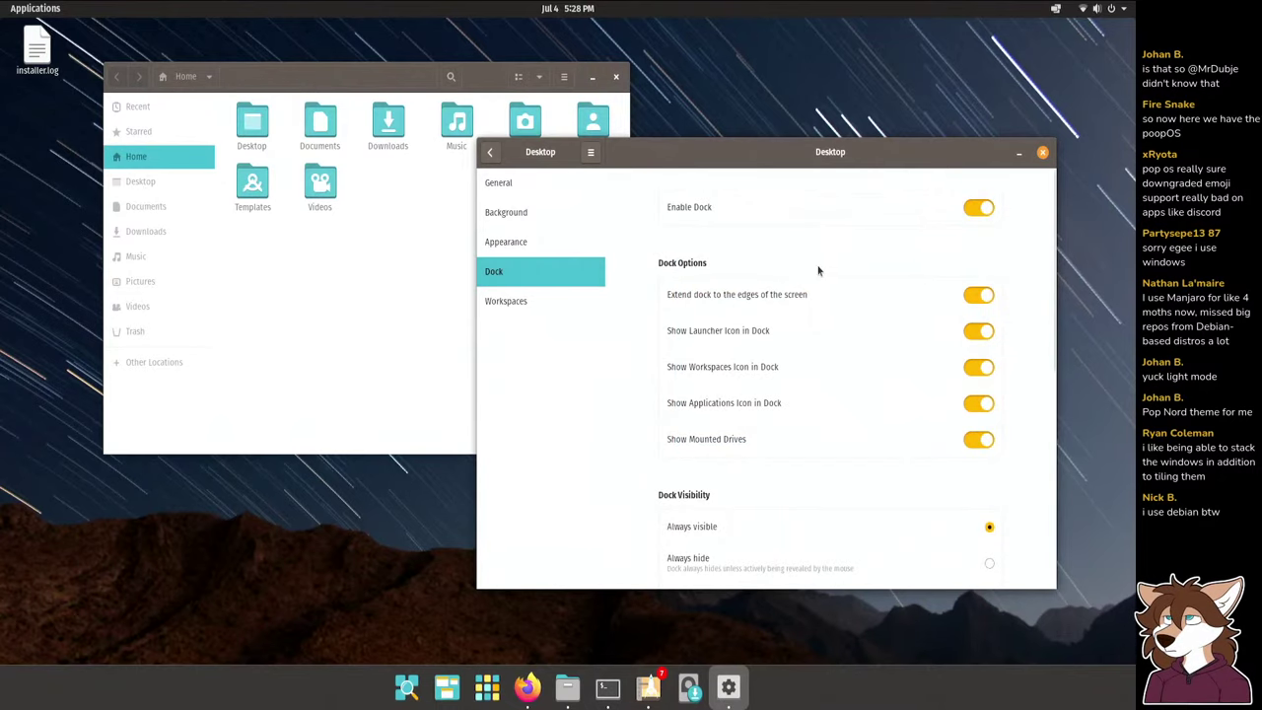
left_click(979, 206)
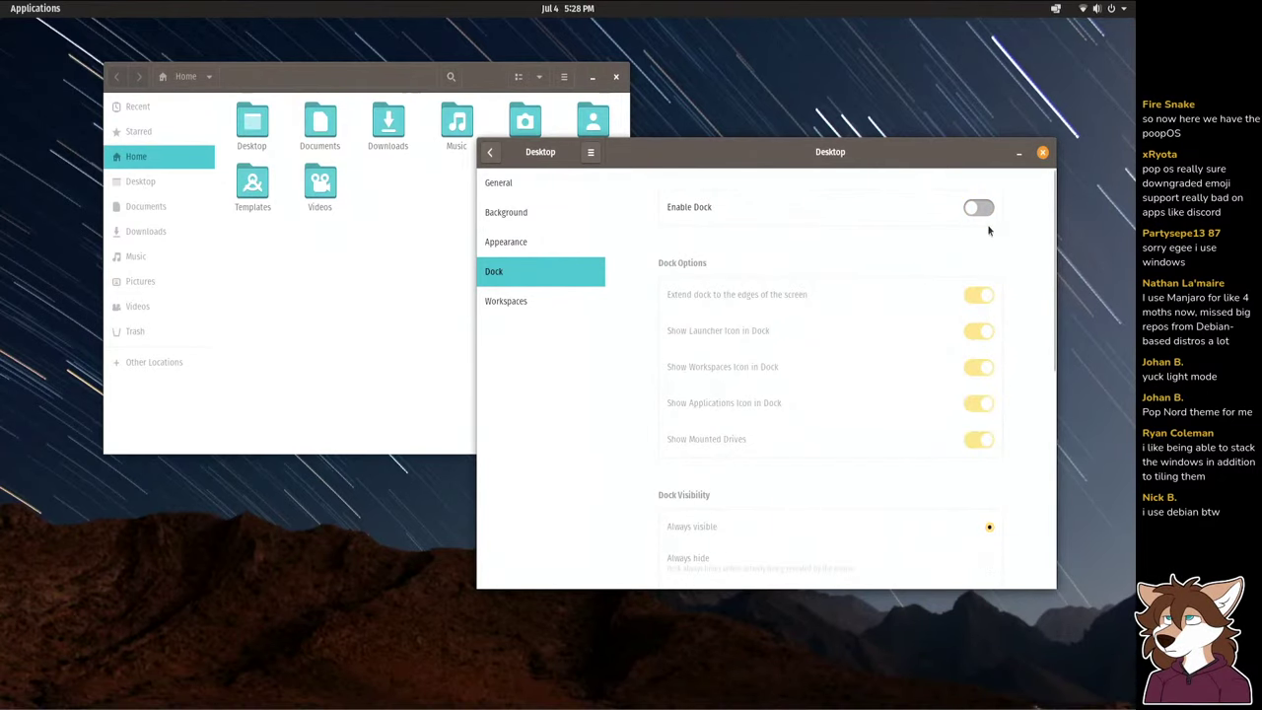
key("super")
left_click(768, 230)
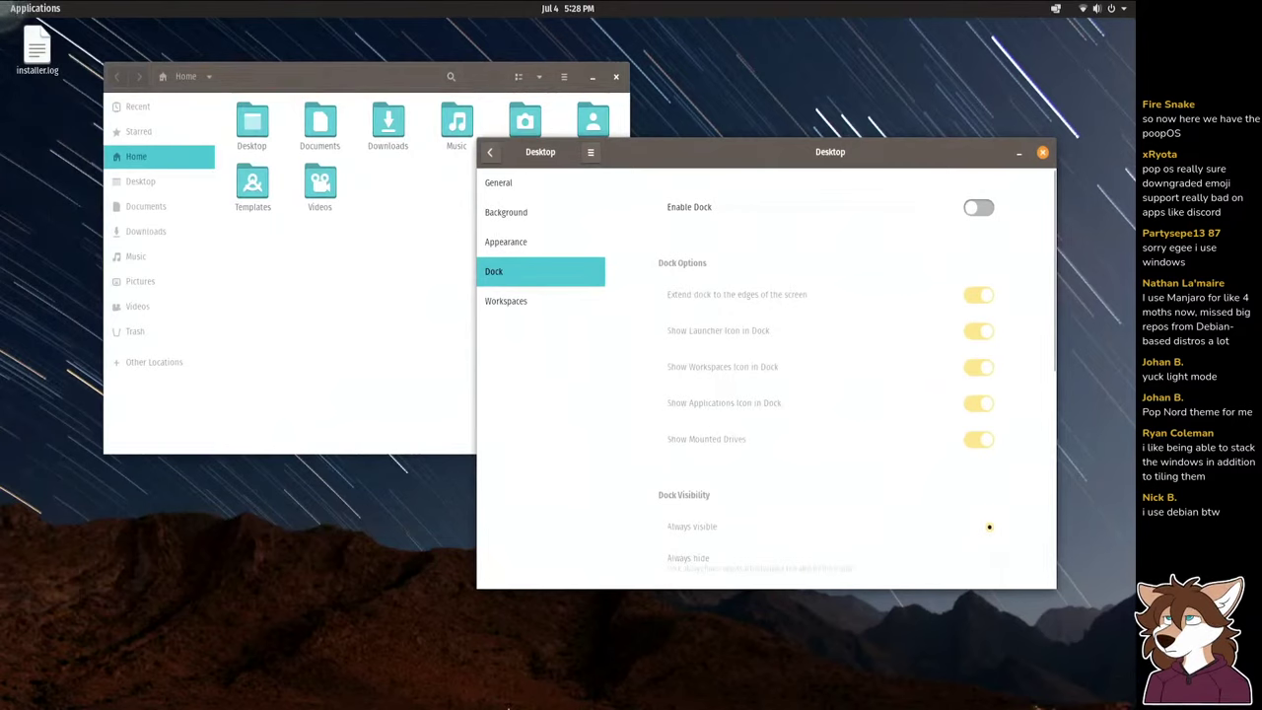
left_click(980, 207)
Turn off Extend dock to edges and the Show Applications icon.
left_click(979, 294)
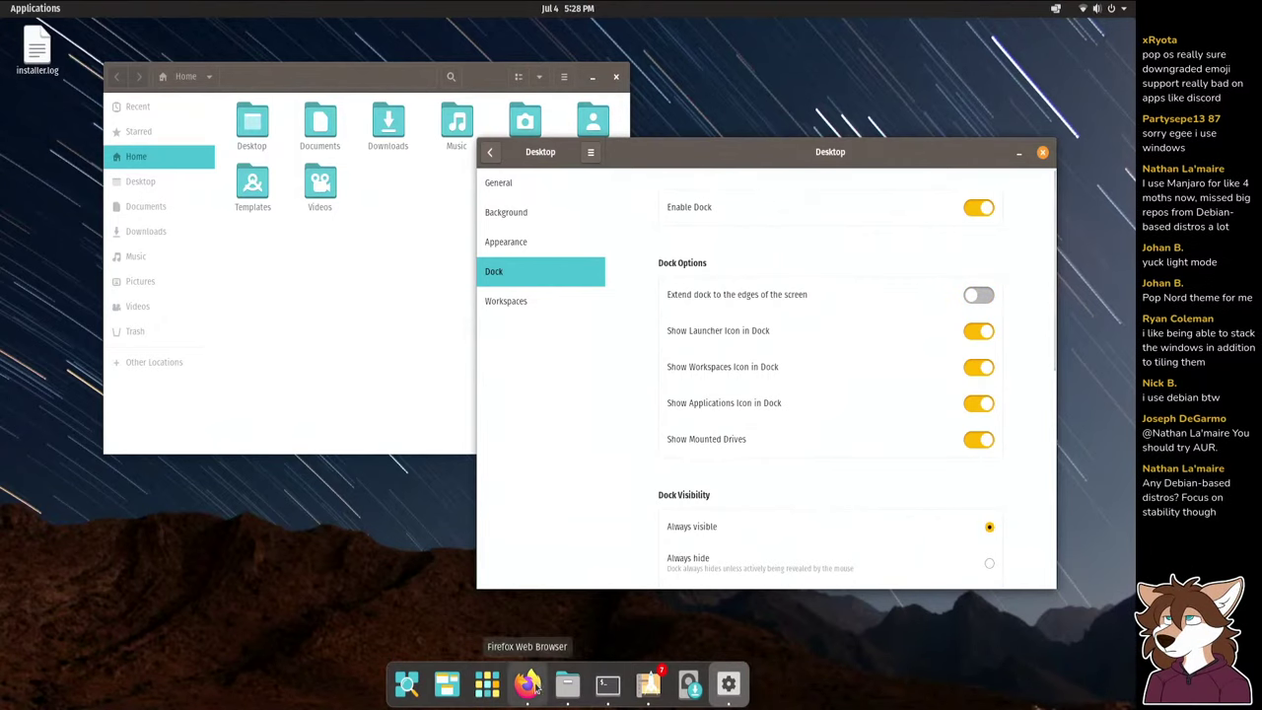
left_click(41, 49)
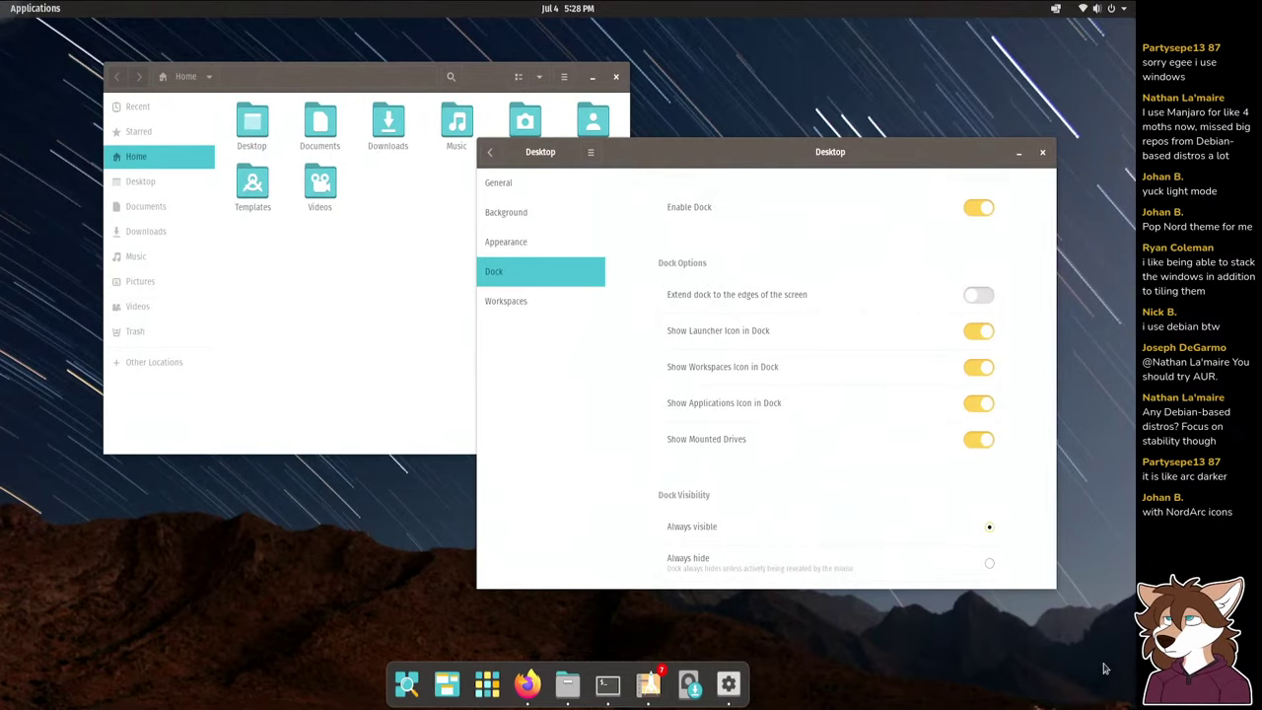
left_click(487, 686)
right_click(487, 689)
left_click(487, 693)
left_click(487, 694)
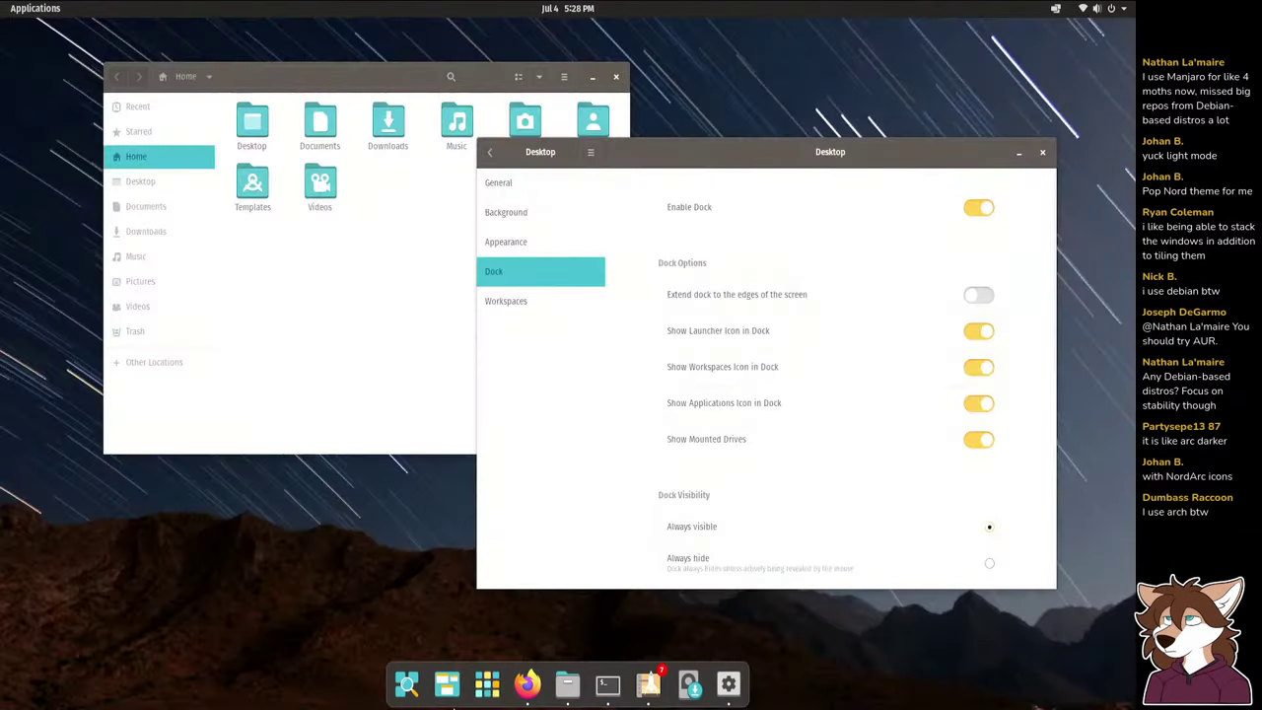
left_click(981, 406)
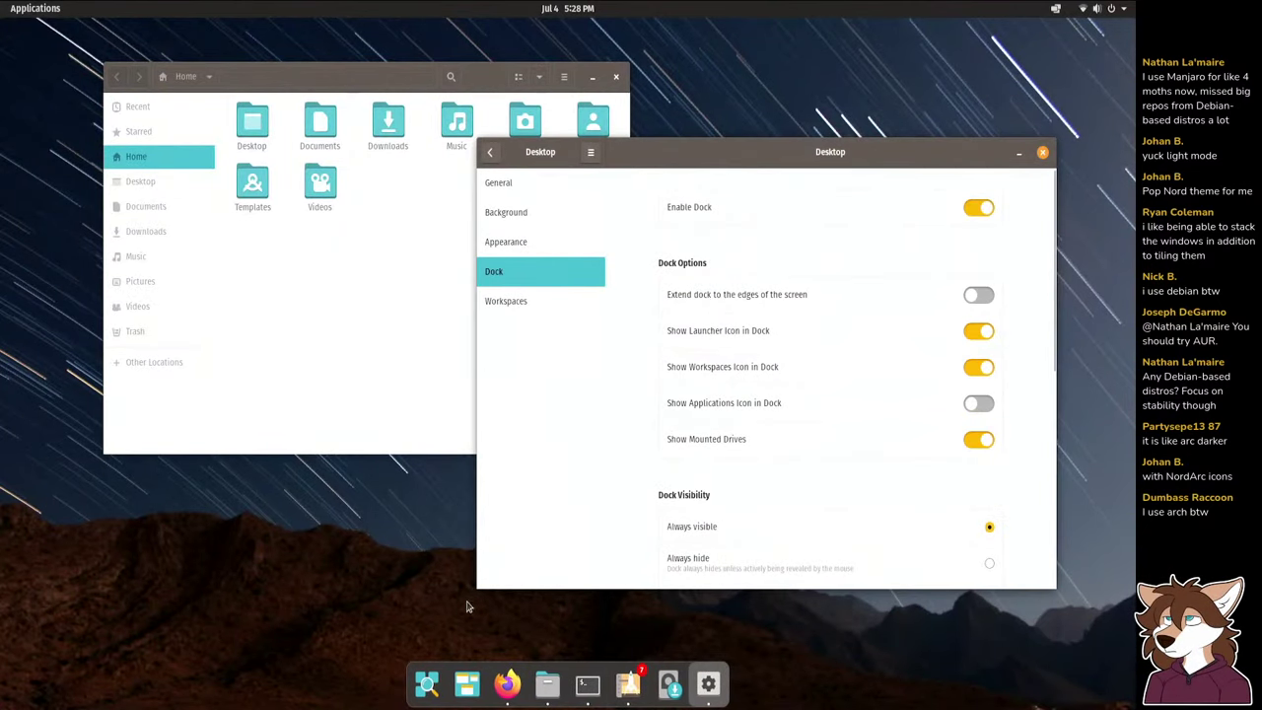
Remove the Workspaces and Launcher icons from the dock.
left_click(469, 688)
left_click(474, 691)
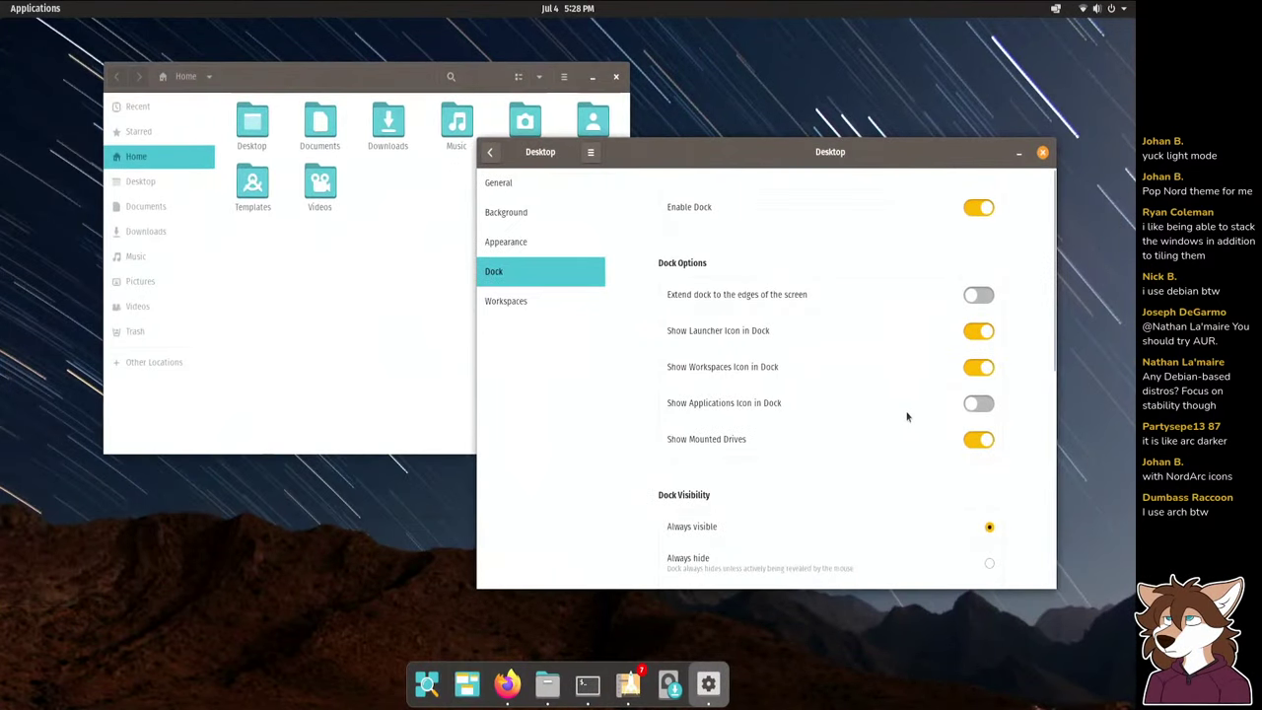
left_click(979, 367)
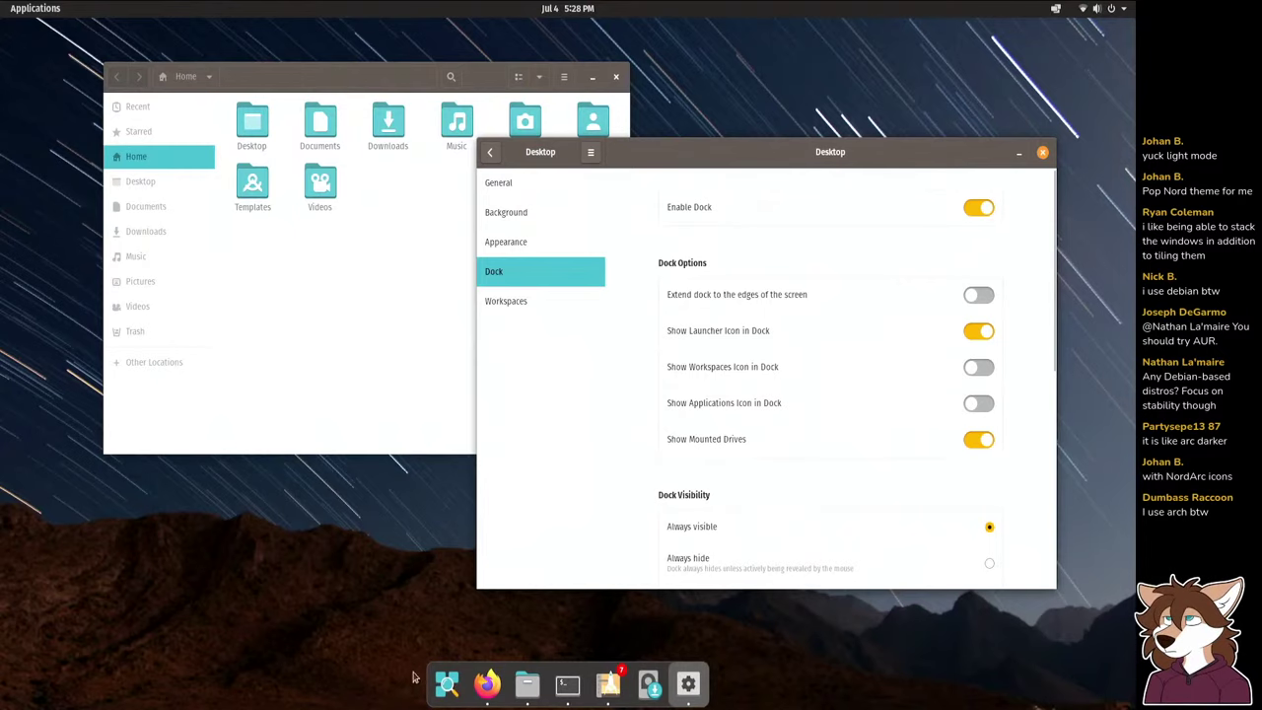
left_click(447, 684)
left_click(447, 683)
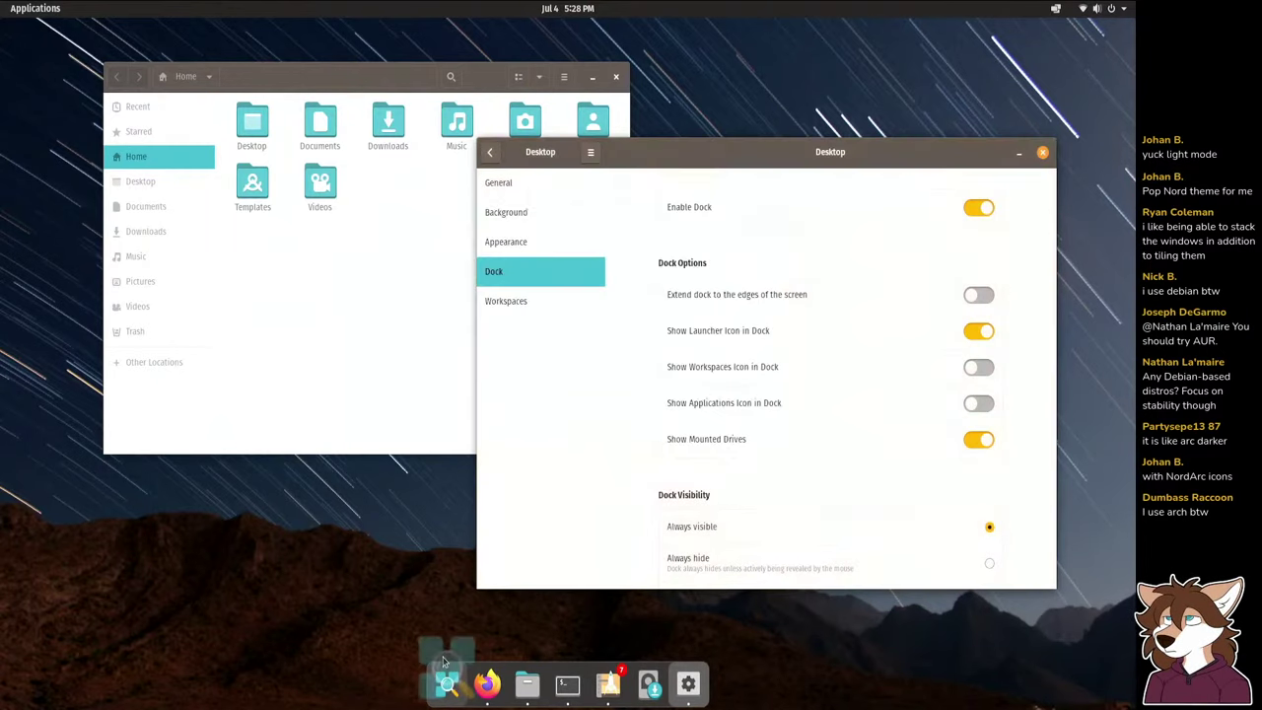
key("super")
left_click(418, 498)
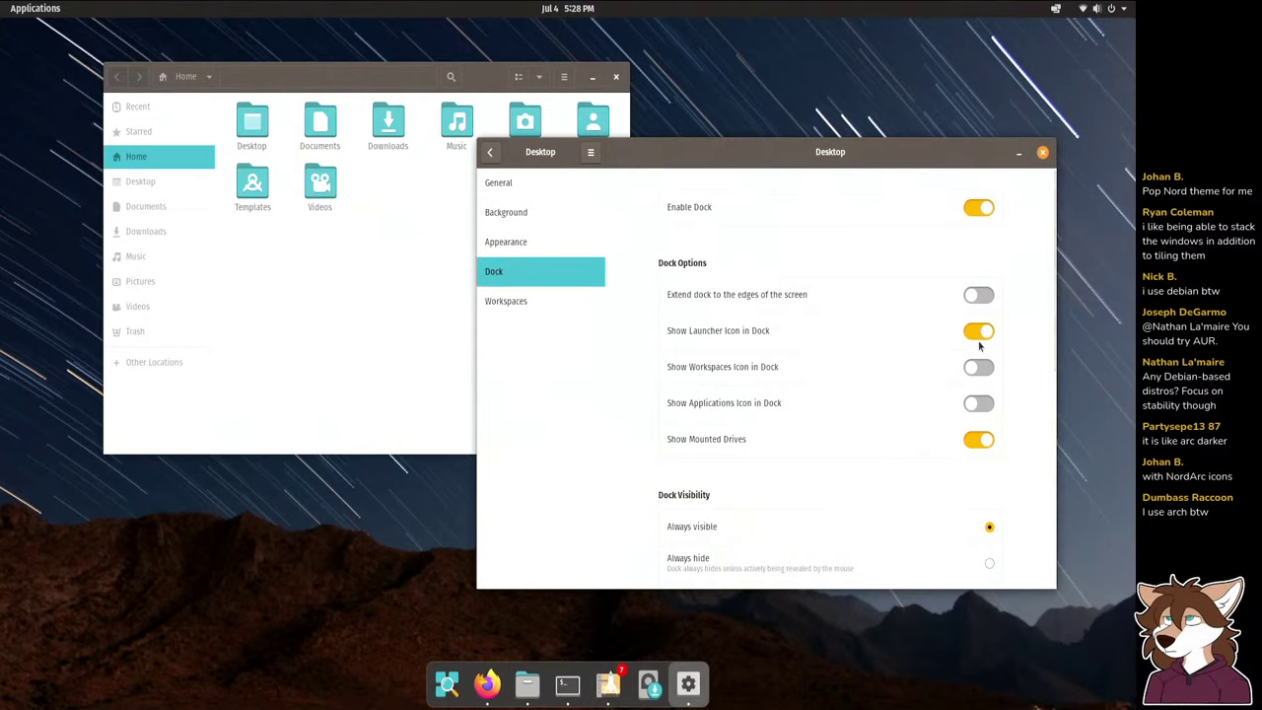
left_click(980, 332)
Set Dock Visibility to Intelligently hide.
scroll(762, 488, "down", 5)
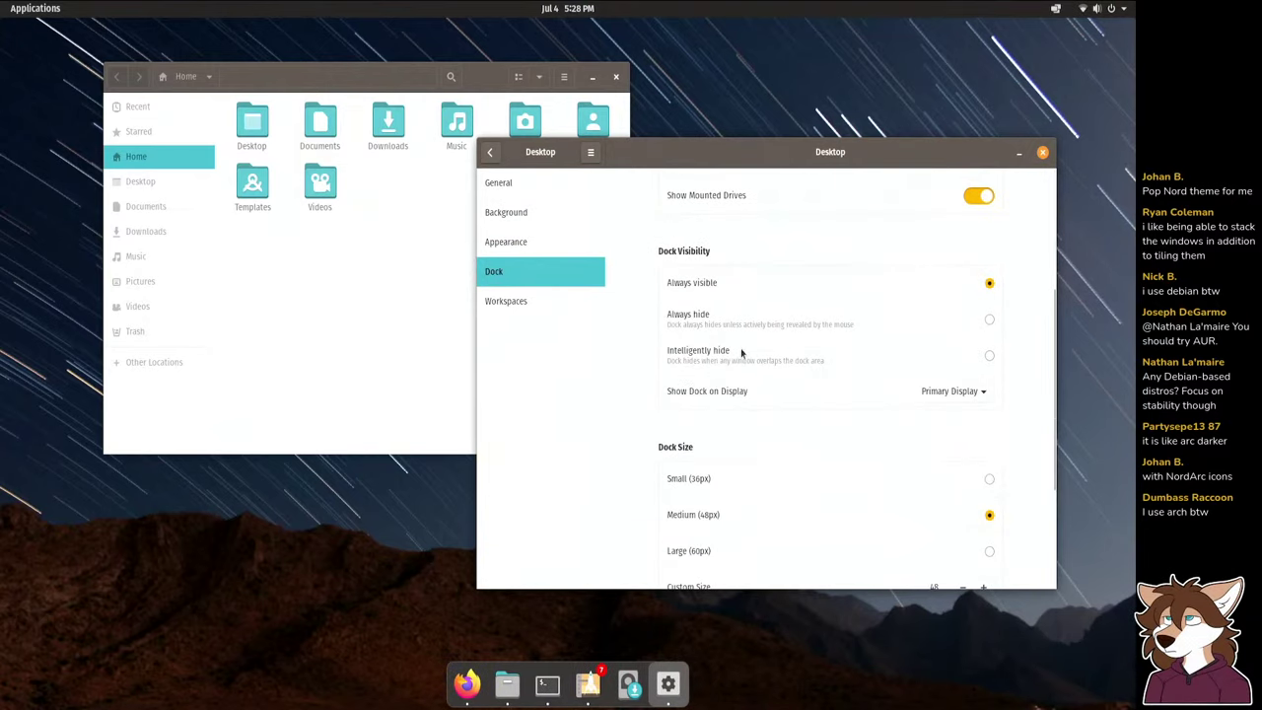
double_click(886, 156)
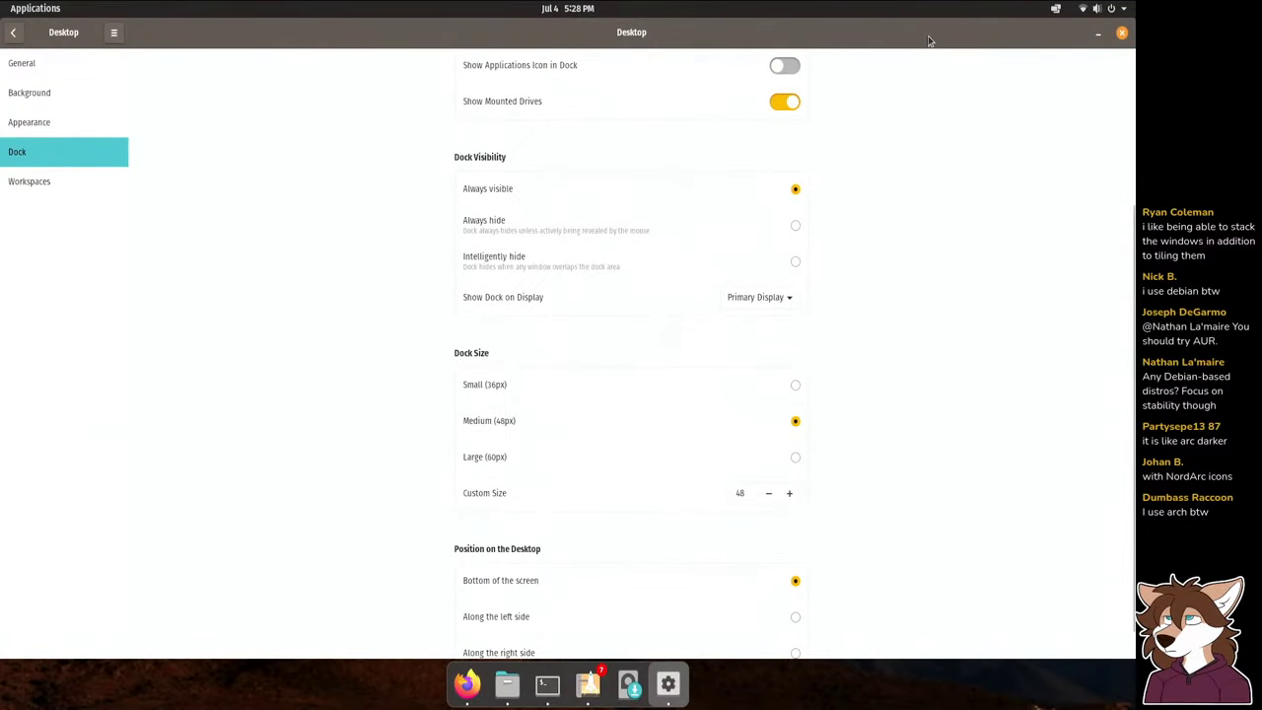
double_click(722, 36)
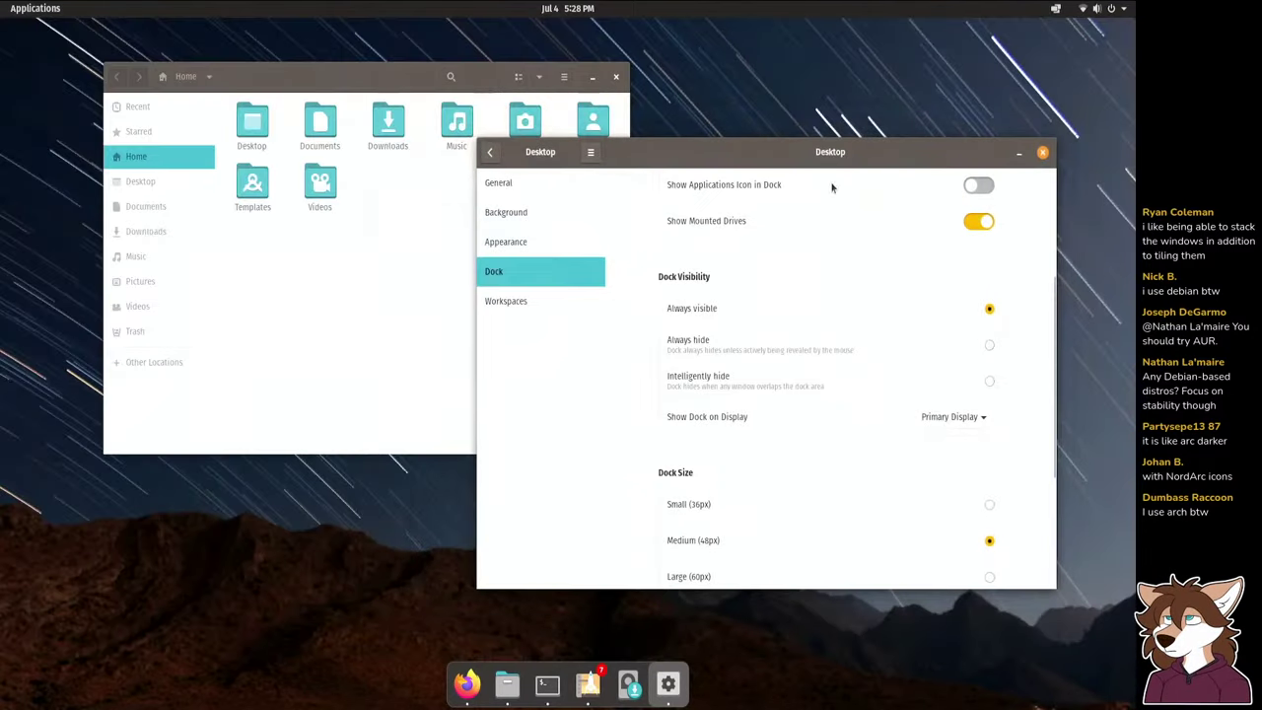
left_click(989, 381)
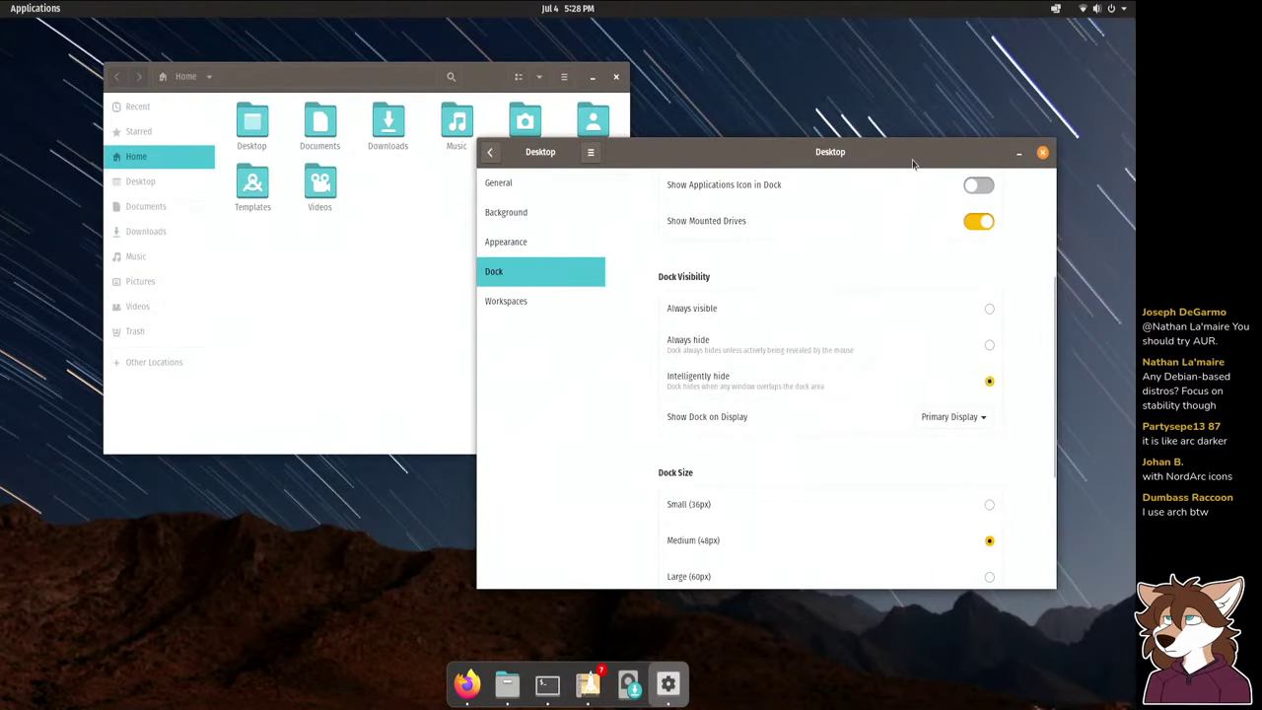
double_click(911, 160)
double_click(842, 36)
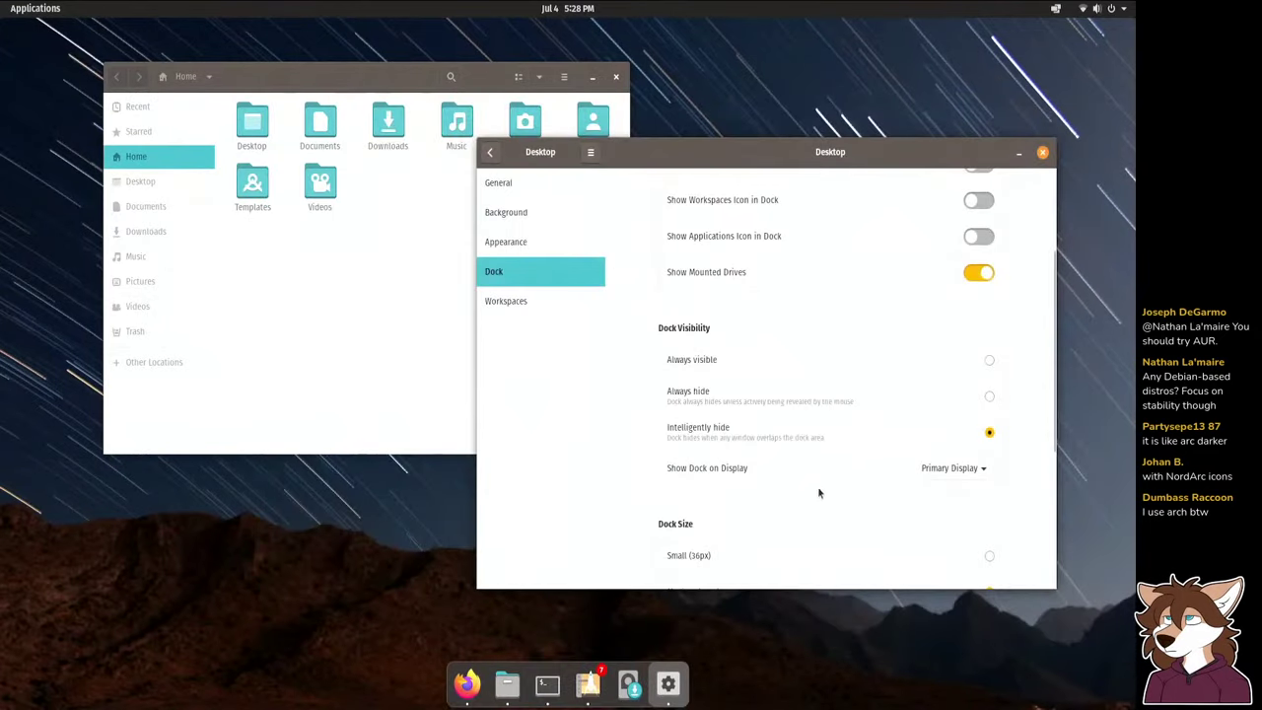
Try the Small 36px and Large 60px dock sizes, then return to Medium 48px.
scroll(666, 471, "down", 3)
scroll(633, 465, "down", 3)
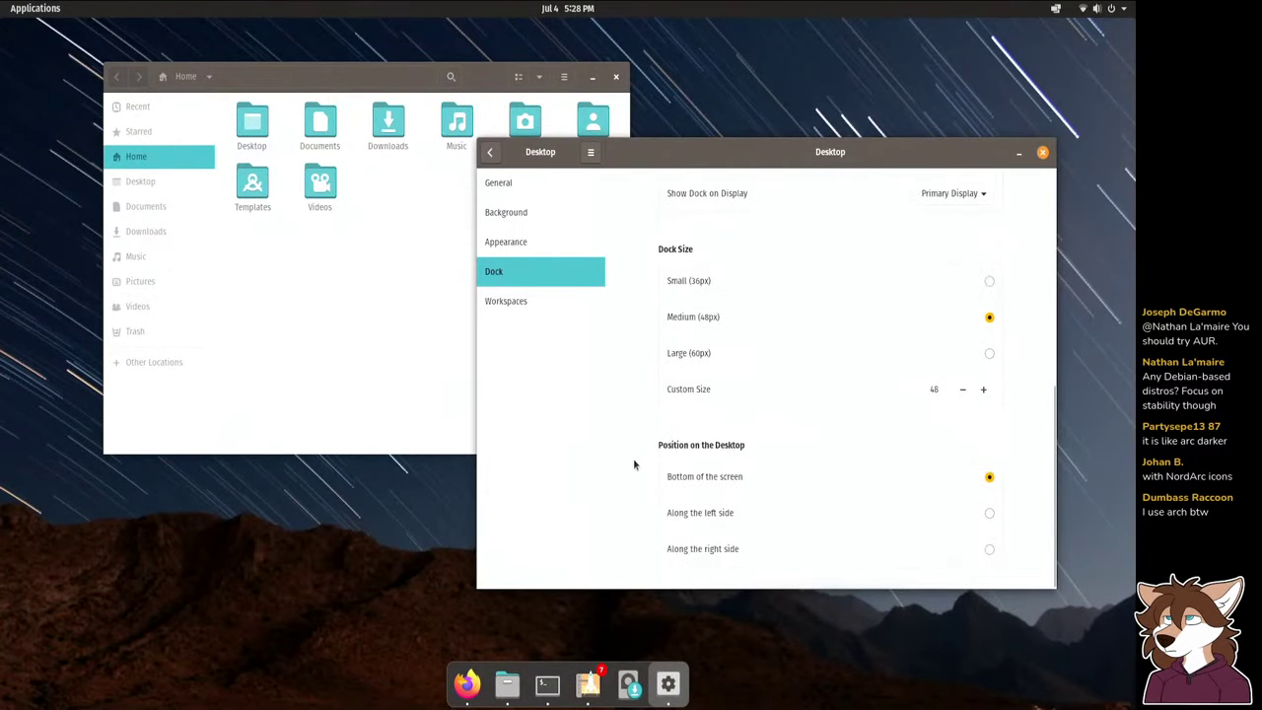
left_click(991, 286)
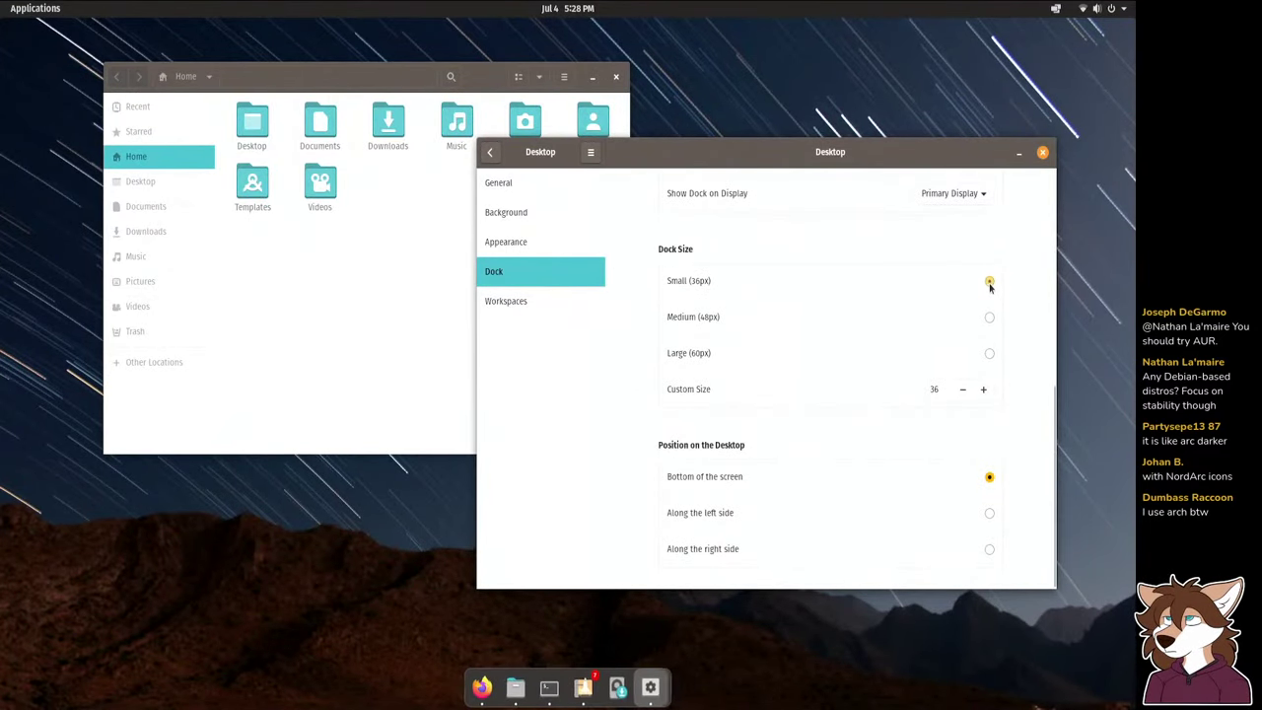
left_click(990, 353)
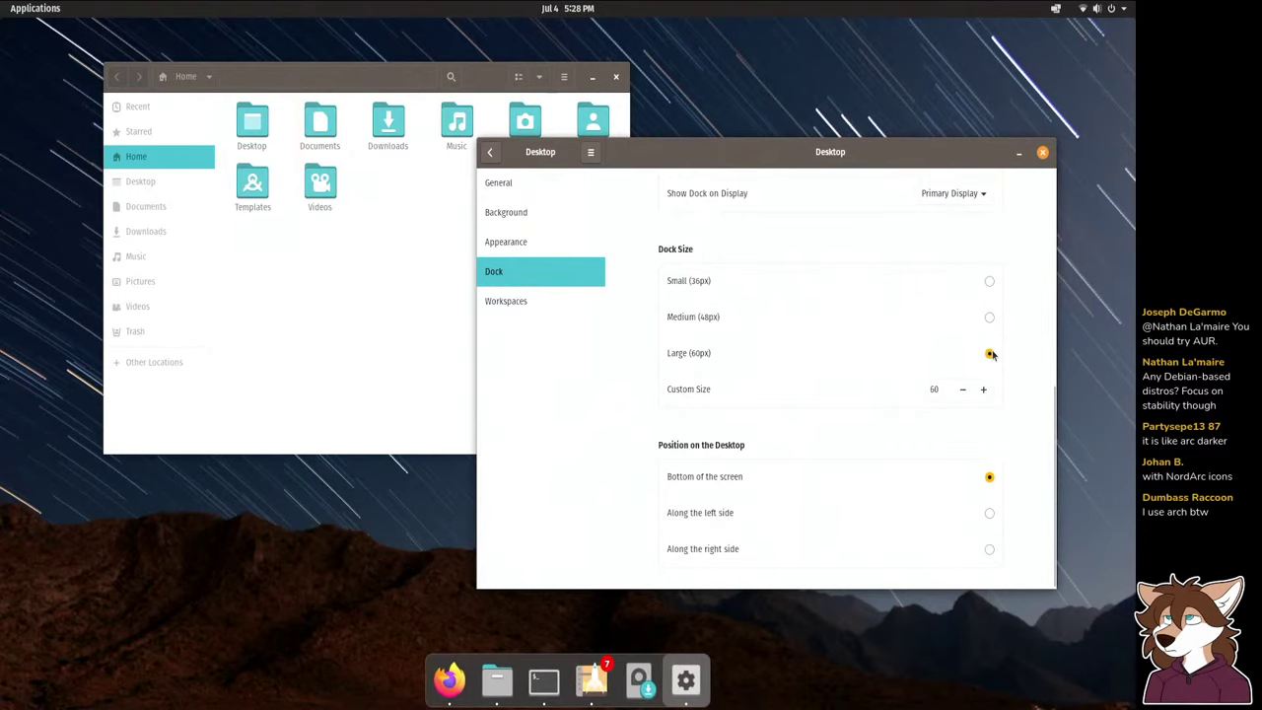
left_click(990, 317)
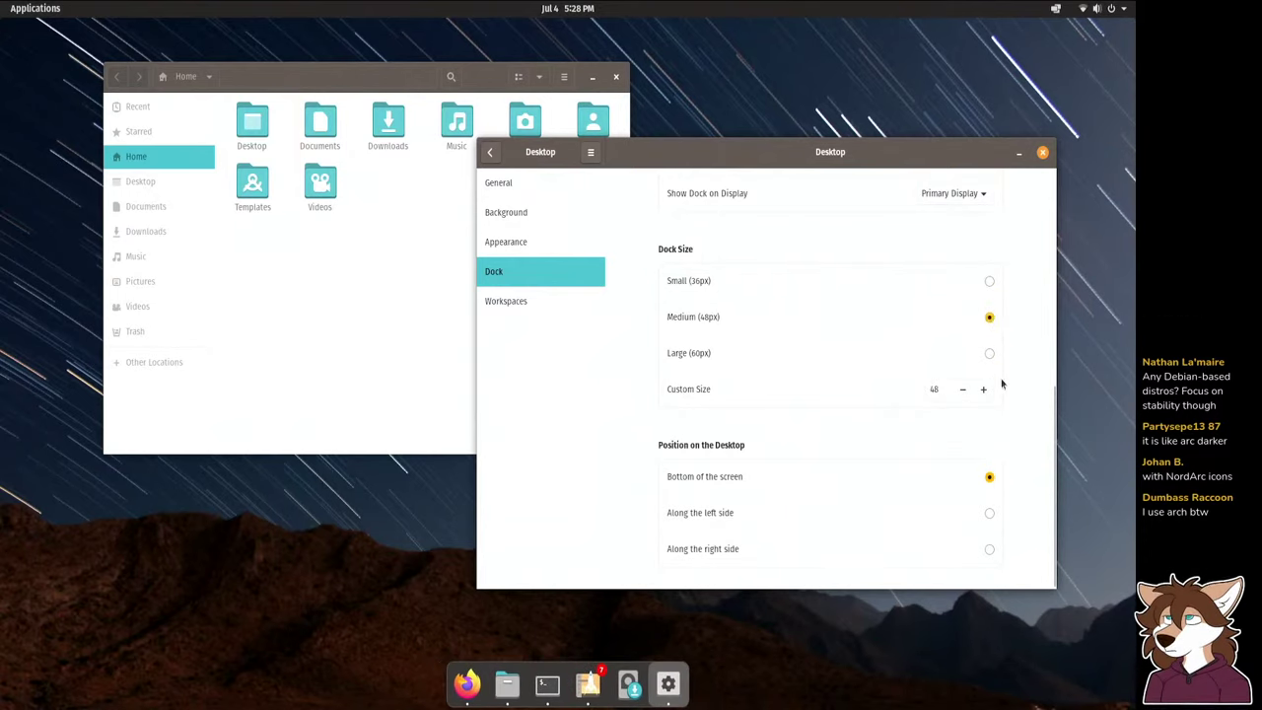
Place the dock along the right side after trying left and bottom.
left_click(990, 549)
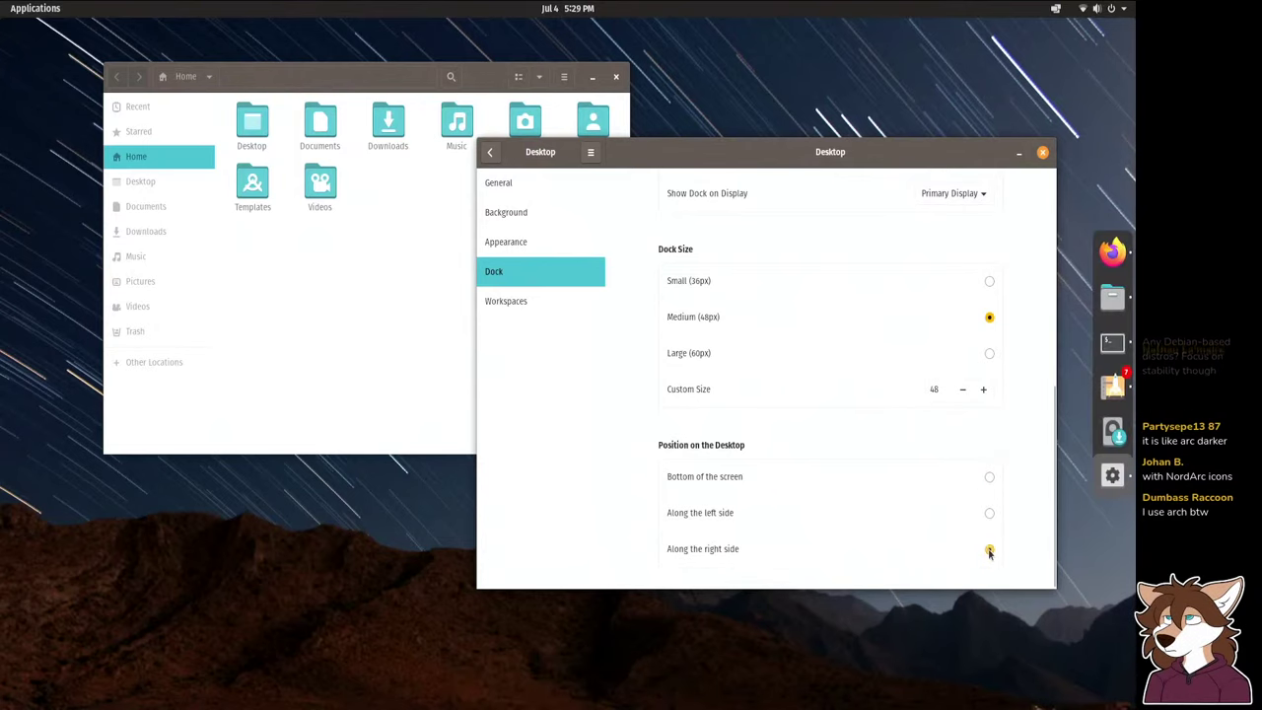
left_click(989, 513)
mouse_move(0, 0)
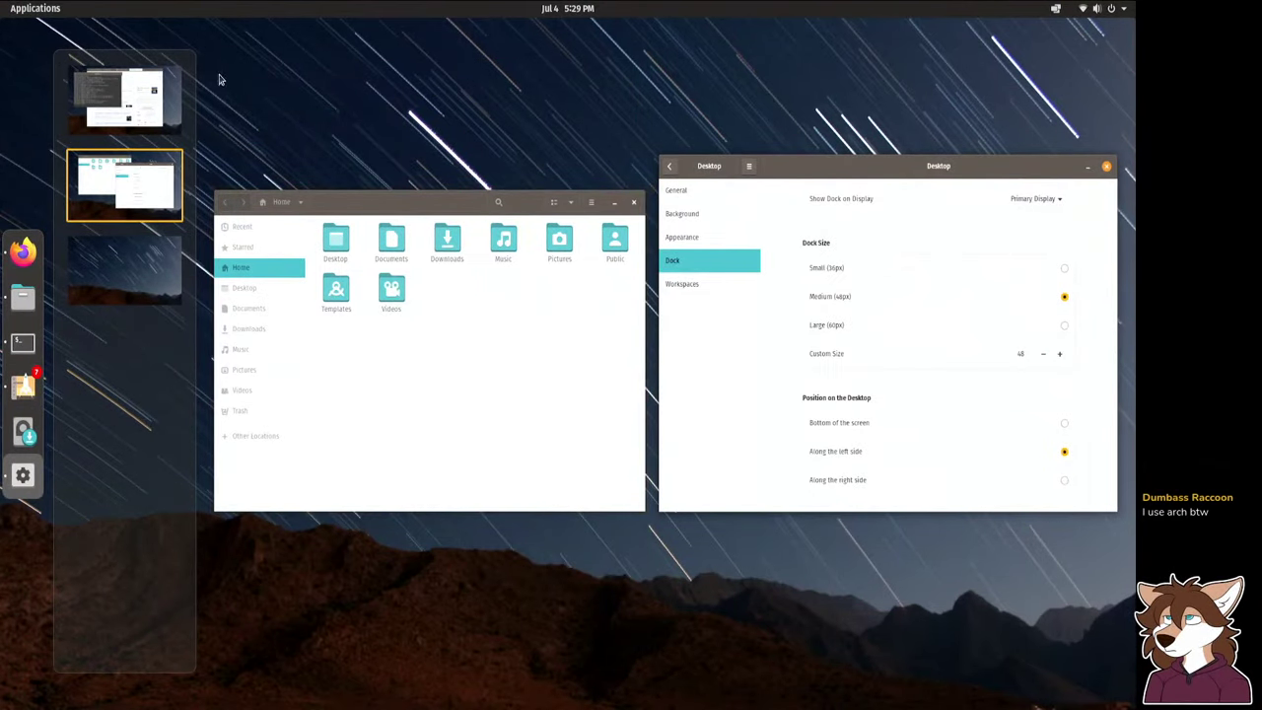
left_click(222, 552)
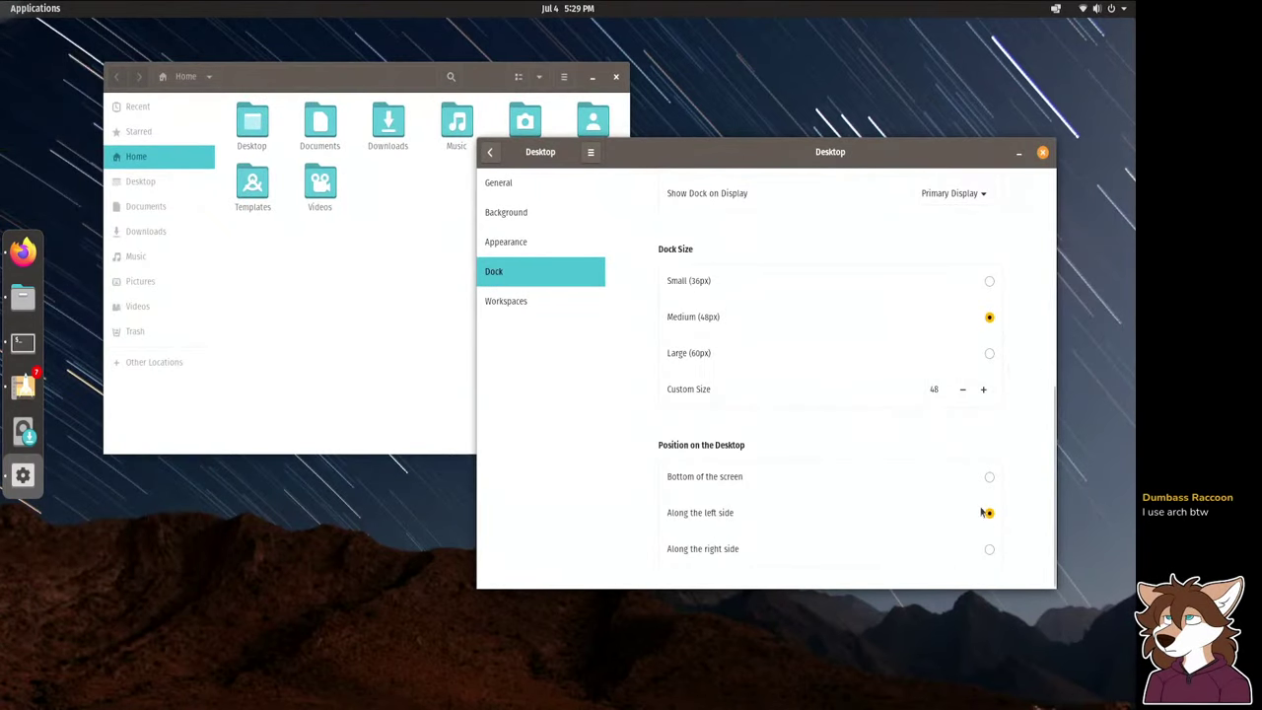
left_click(989, 476)
mouse_move(0, 0)
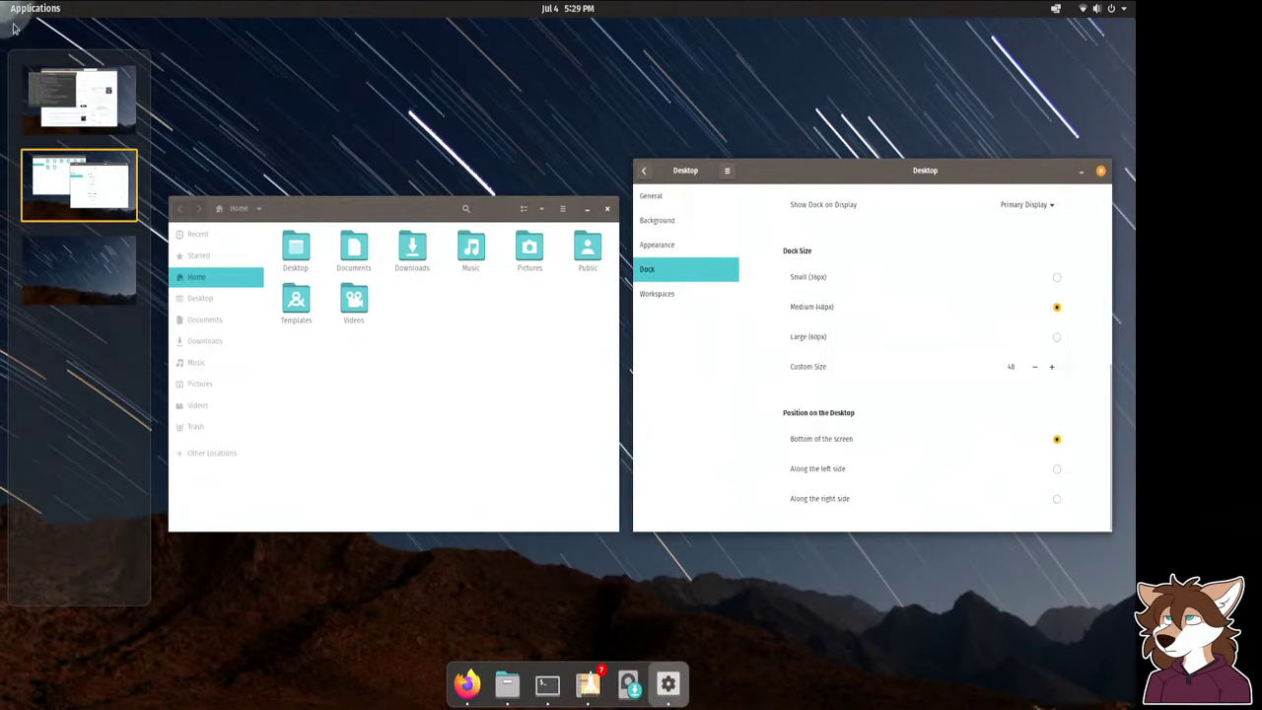
key("Escape")
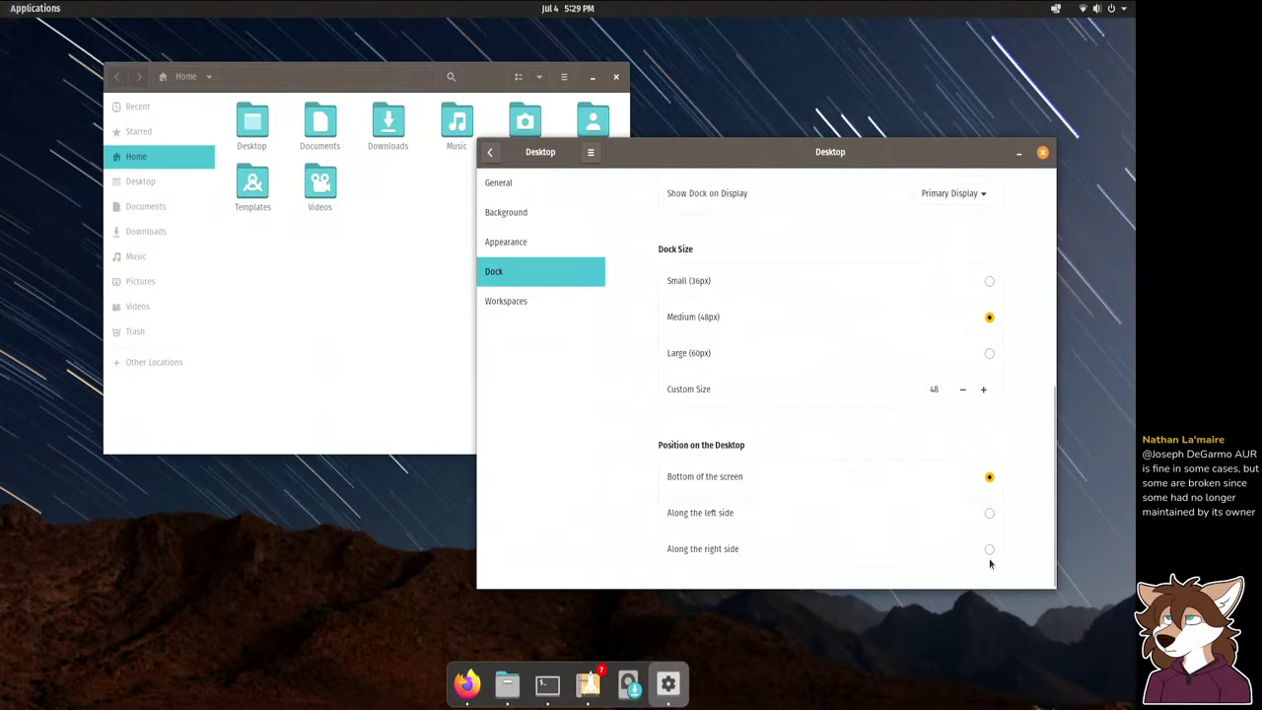
left_click(989, 550)
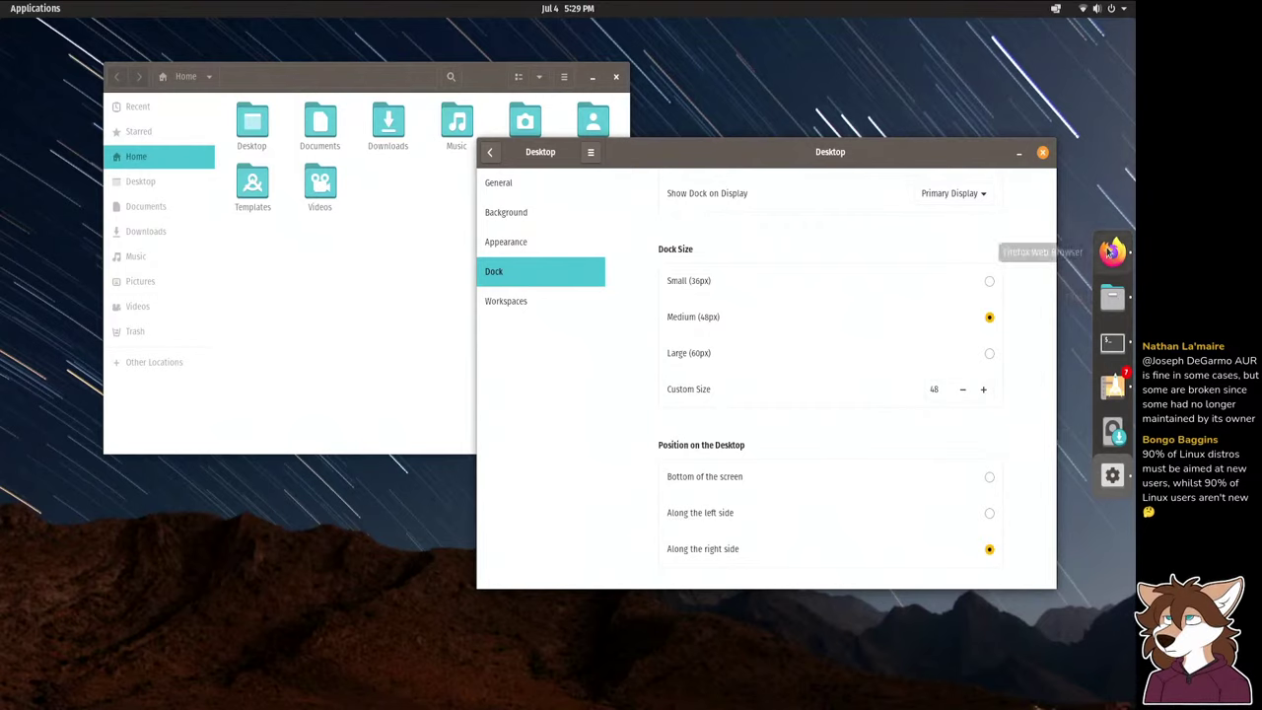
Try the dock on the left then bottom, and keep its size at Medium 48px.
left_click(990, 513)
left_click(990, 478)
scroll(996, 485, "up", 10)
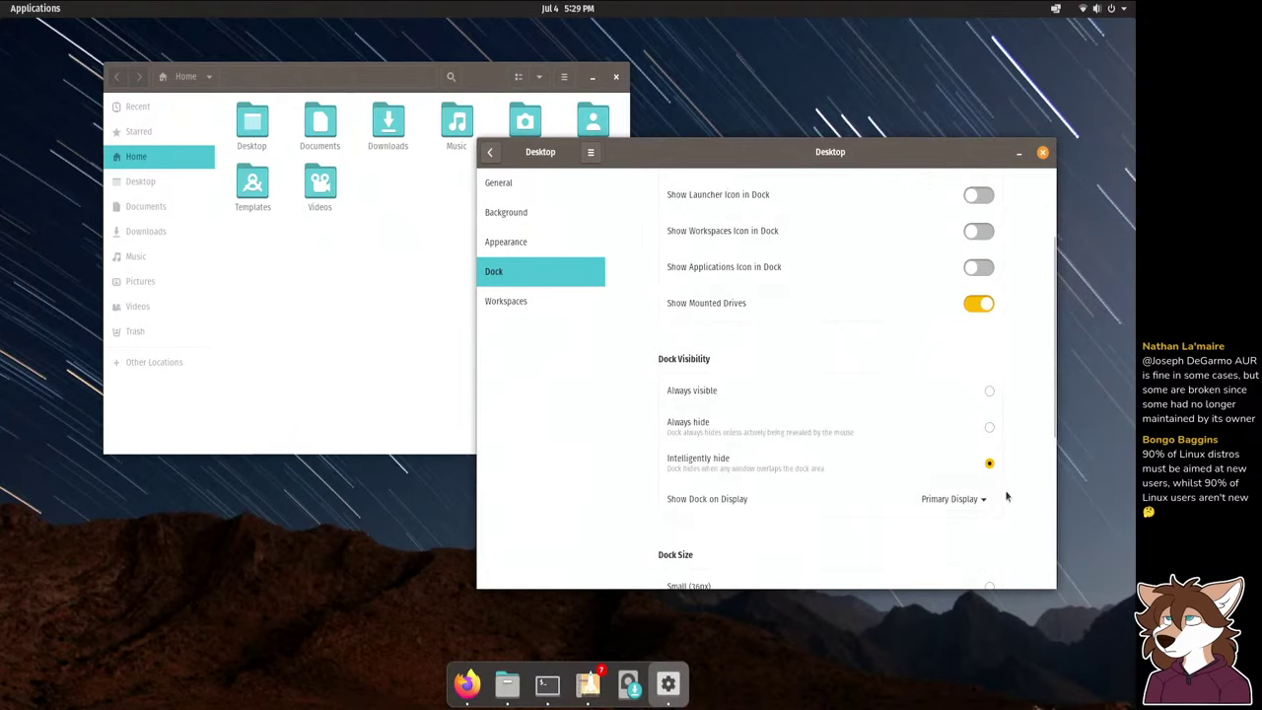
left_click(522, 305)
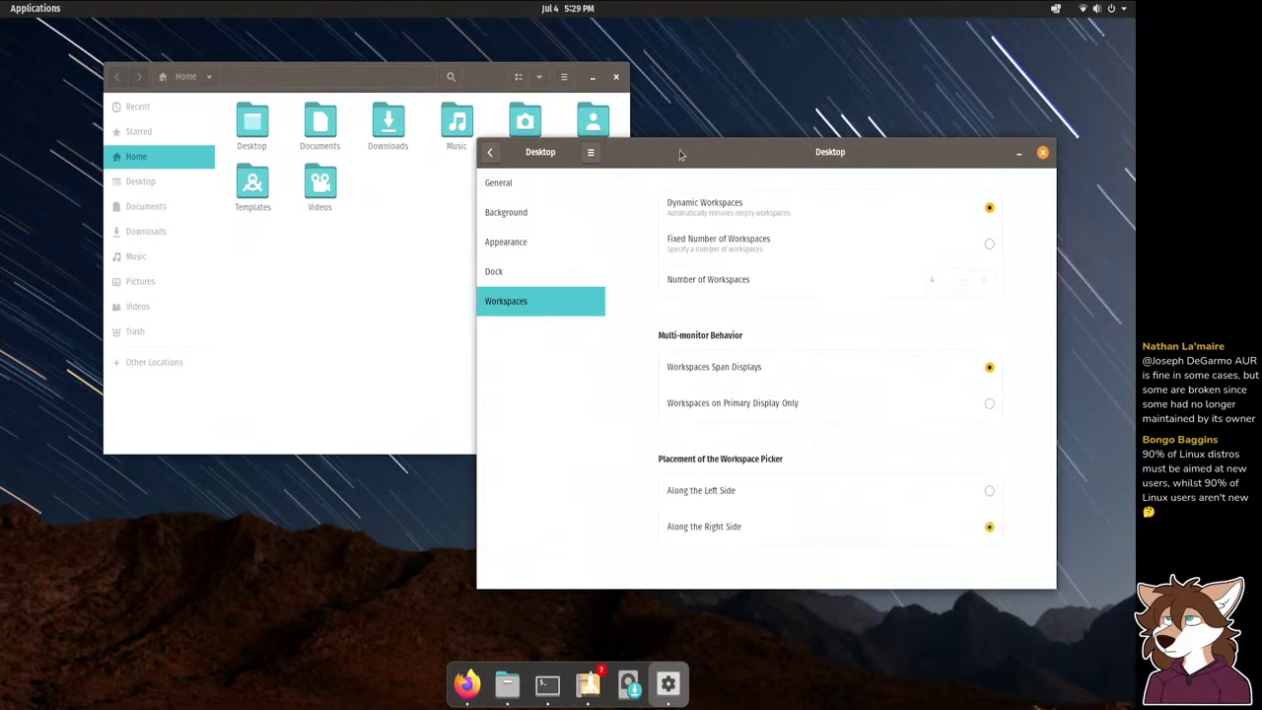
left_click(532, 278)
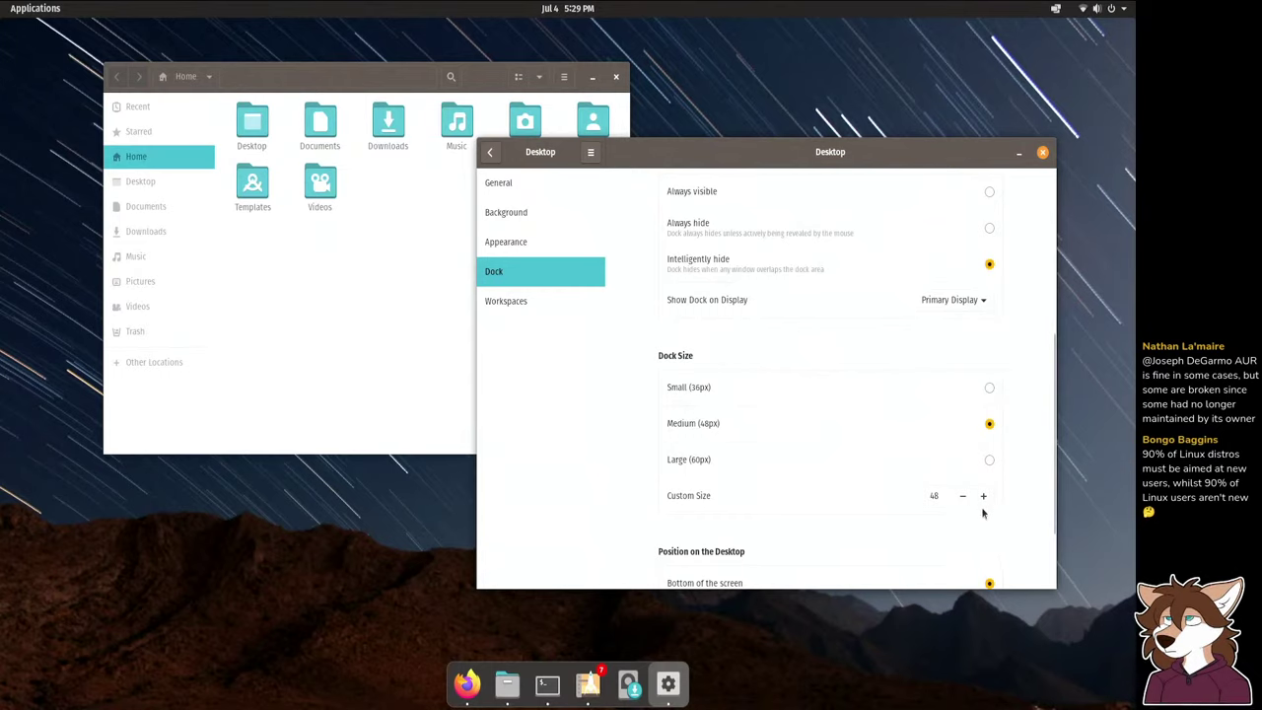
scroll(983, 498, "down", 8)
scroll(986, 493, "up", 12)
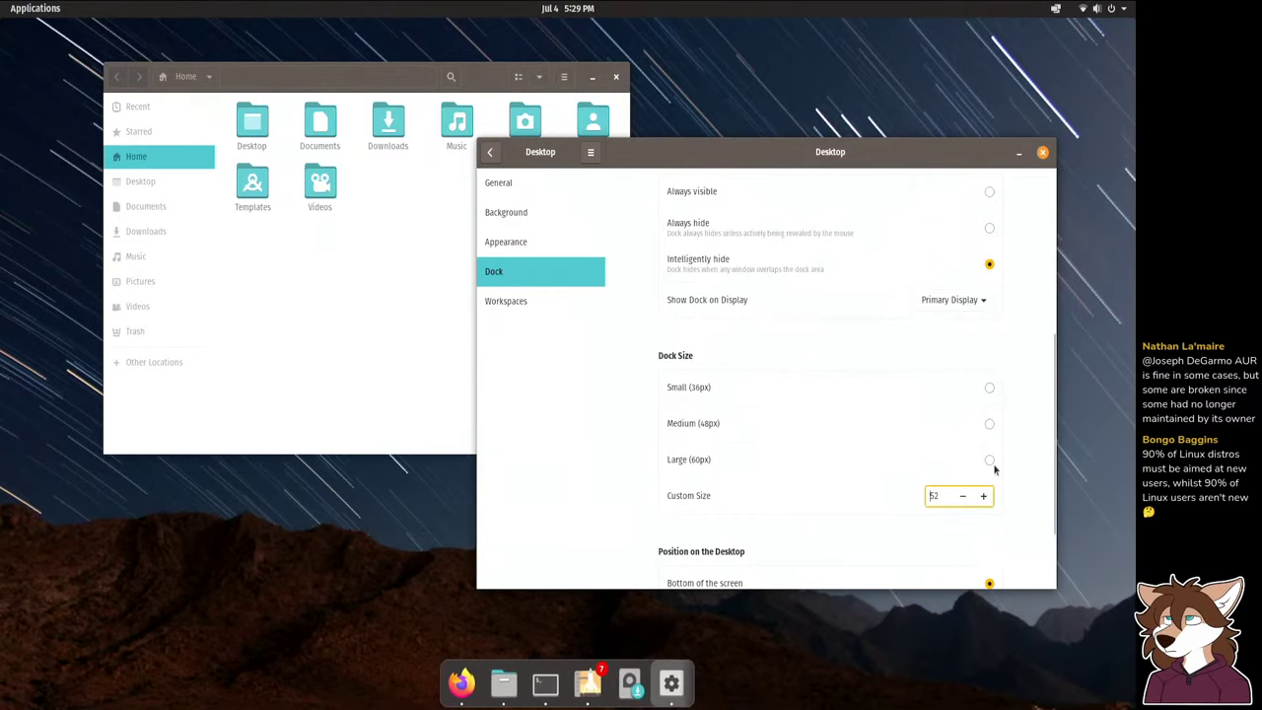
left_click(989, 424)
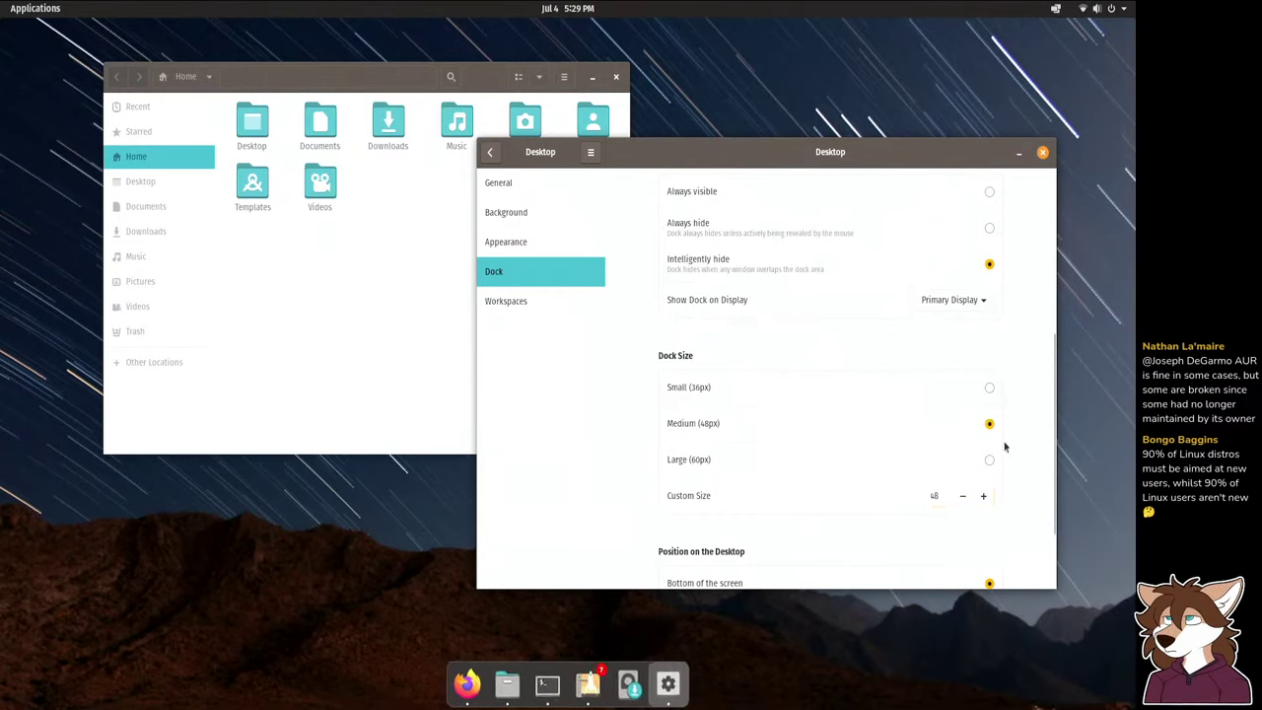
Preview the dock along the left side again, then settle it at the bottom.
scroll(1006, 453, "down", 2)
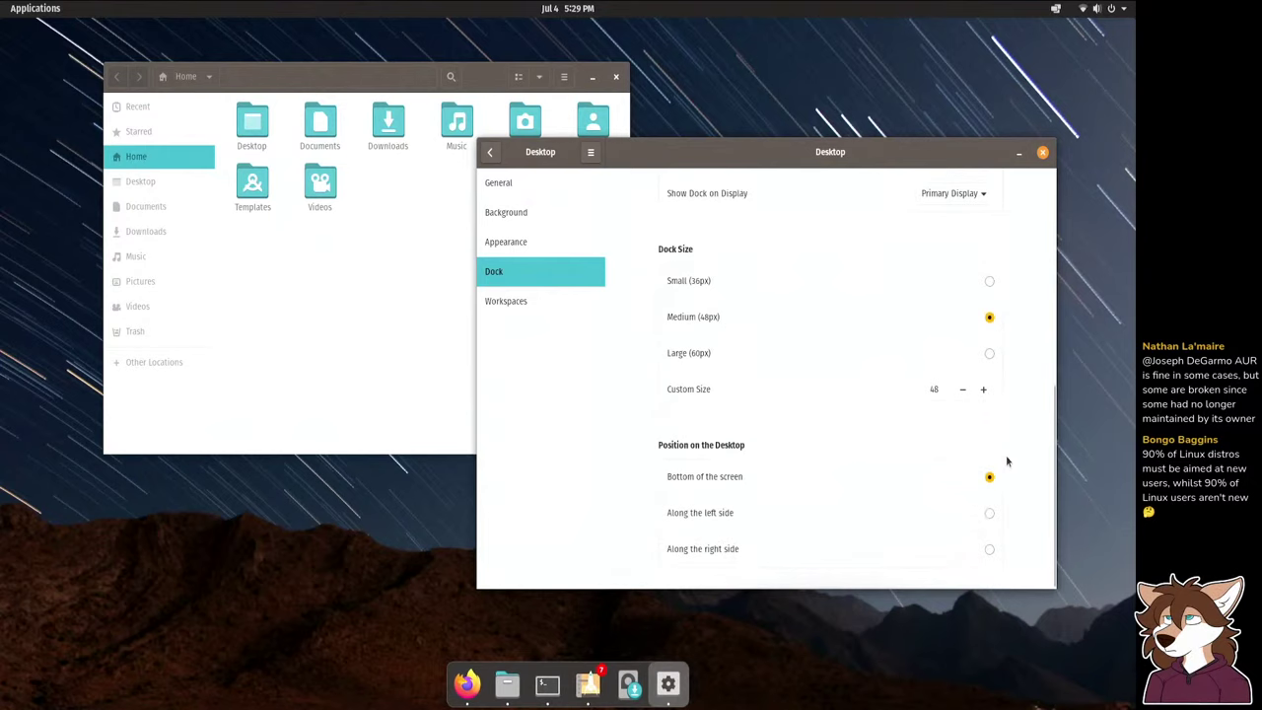
left_click(990, 513)
mouse_move(0, 0)
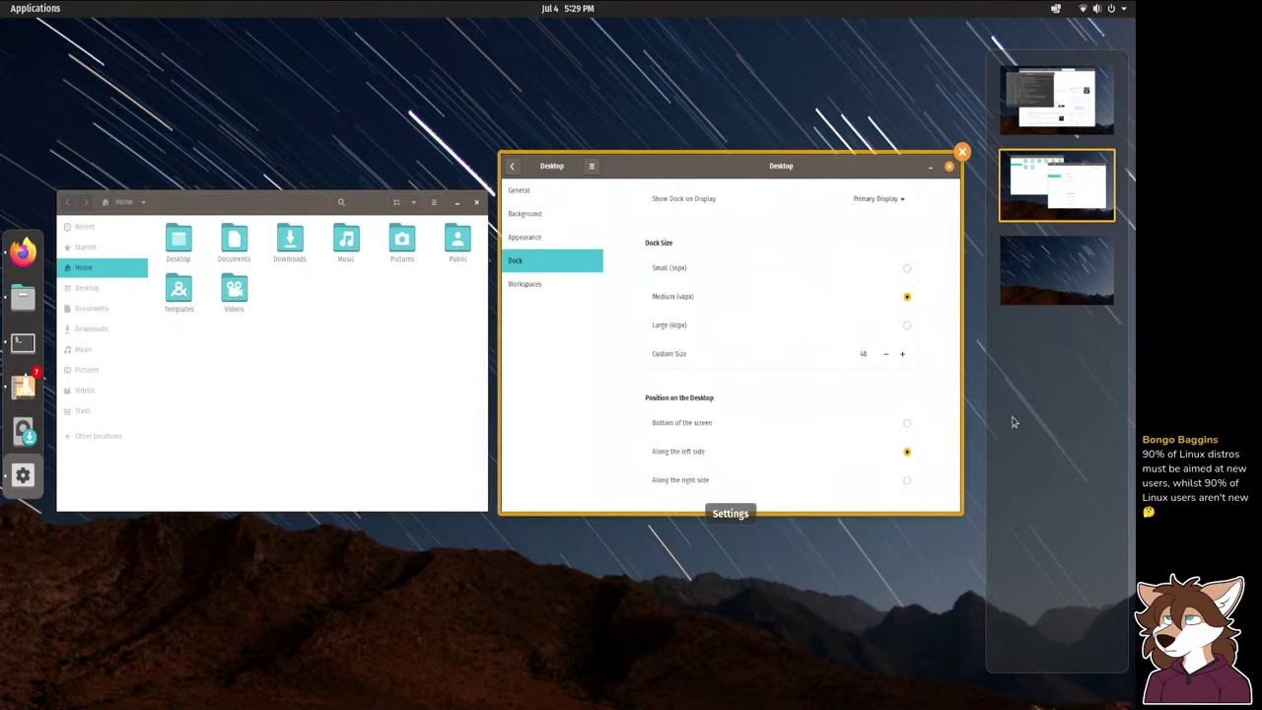
key("super")
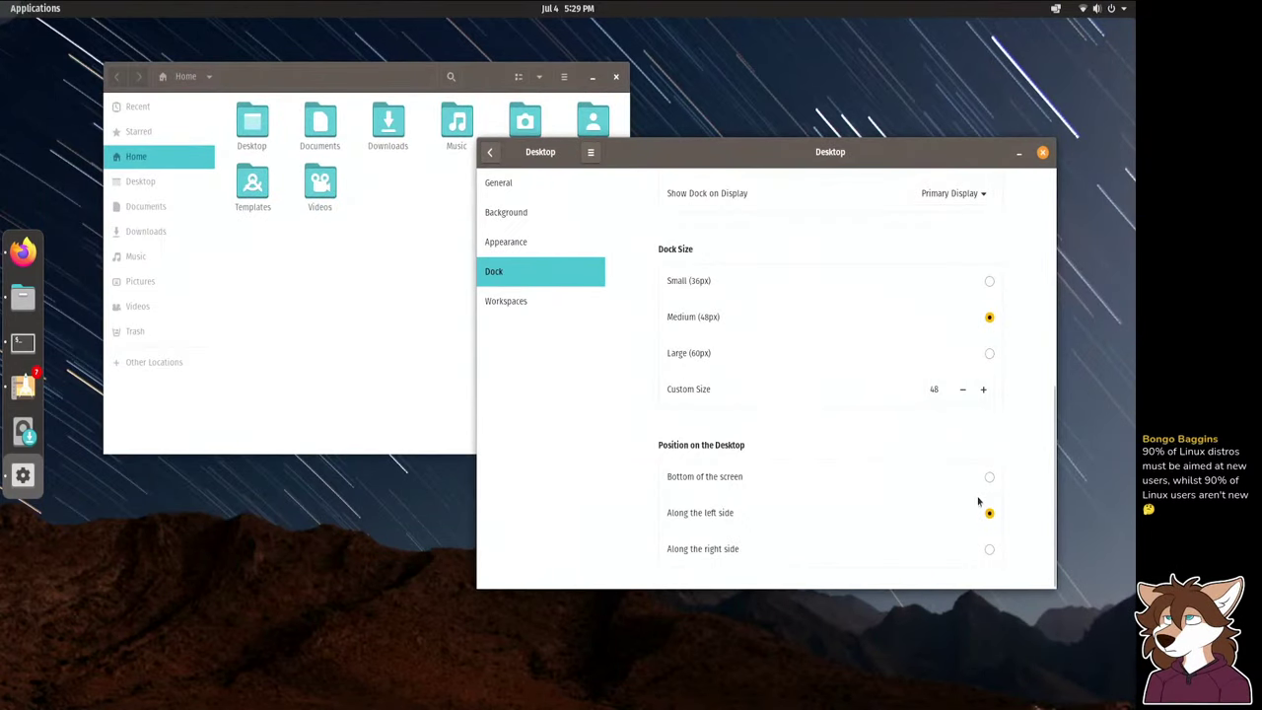
left_click(990, 477)
left_click(564, 300)
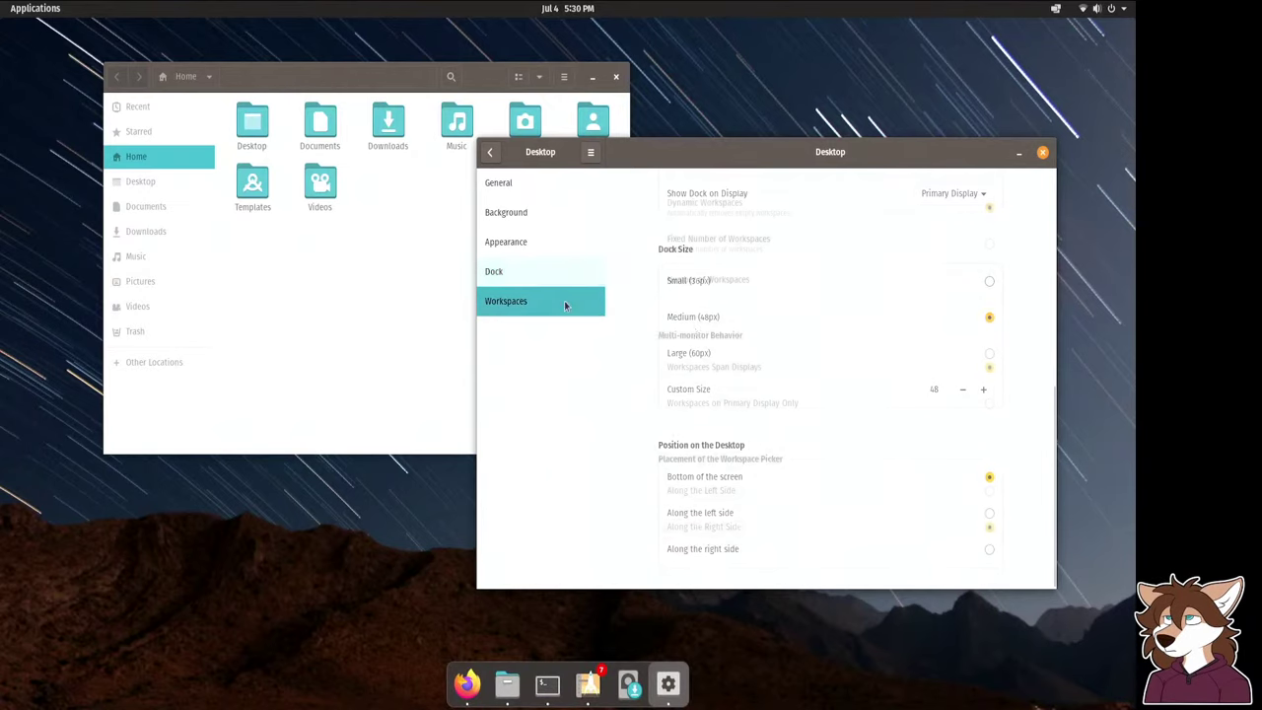
Set the workspace picker placement to Along the Left Side and preview it.
left_click(990, 491)
key("super")
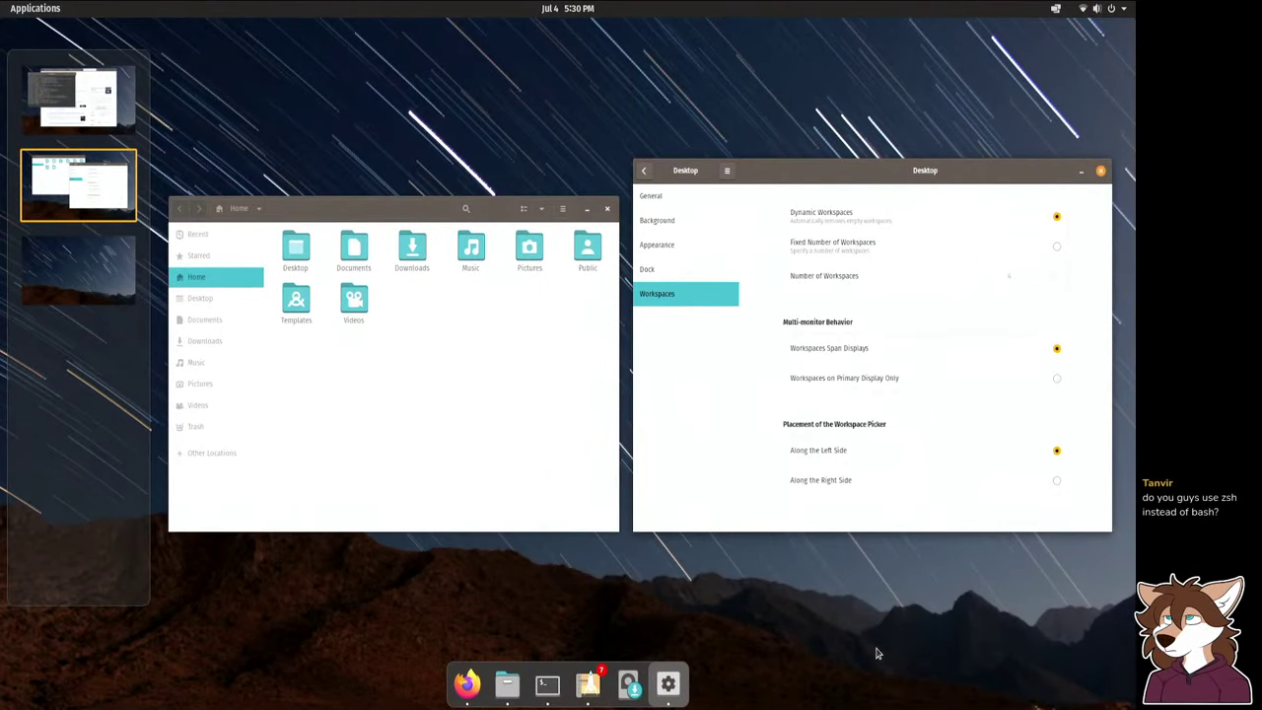
left_click(786, 464)
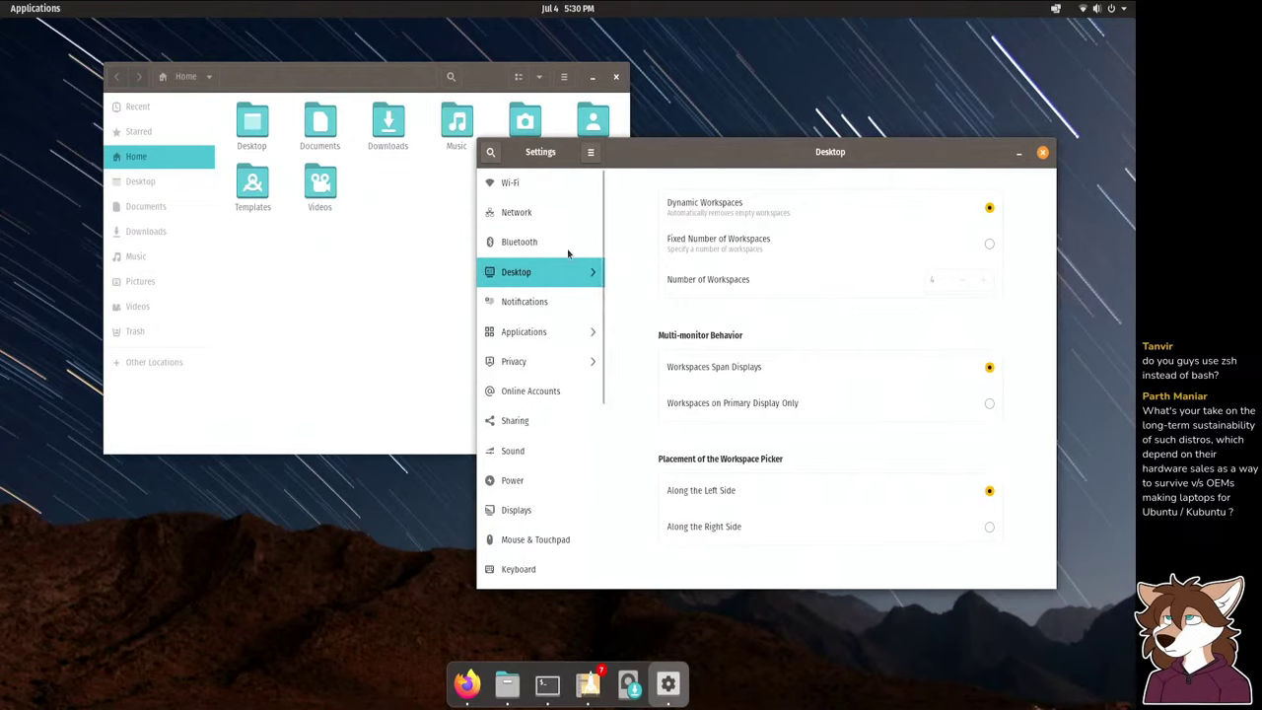
Switch the desktop style to Dark in Appearance, with the Files window alongside.
left_click(565, 282)
scroll(993, 365, "up", 3)
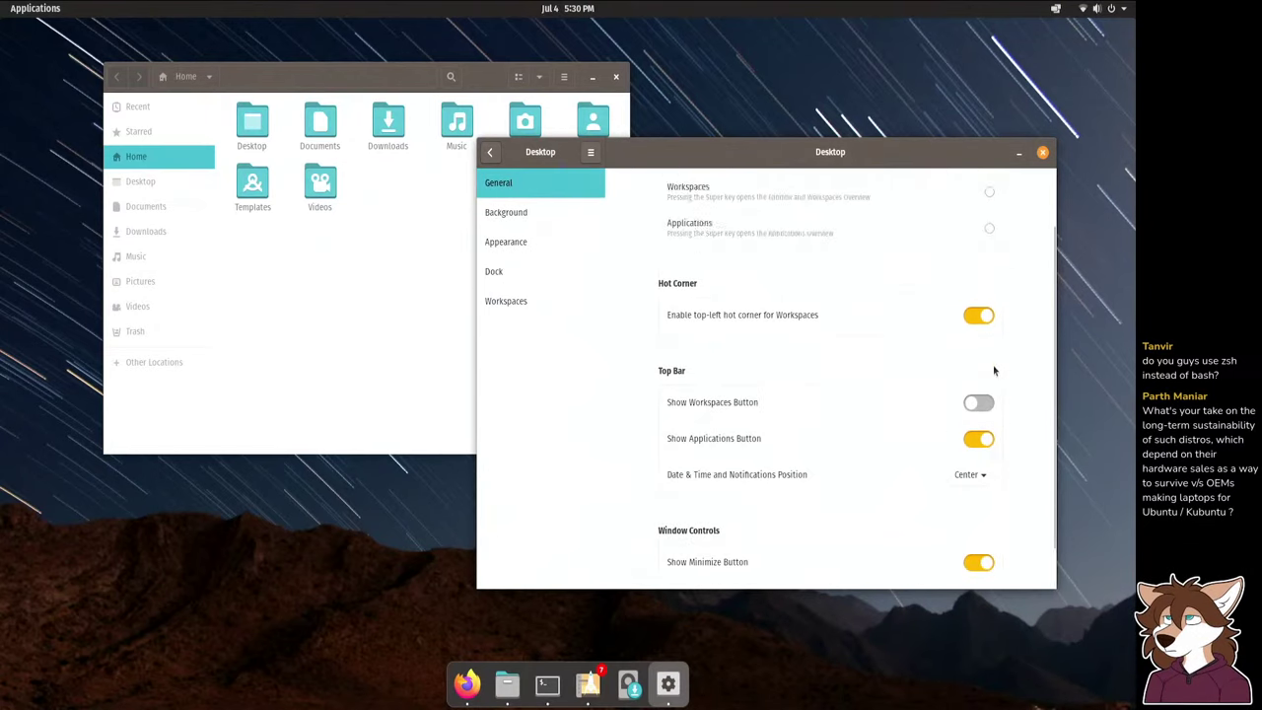
left_click(515, 242)
left_click(901, 363)
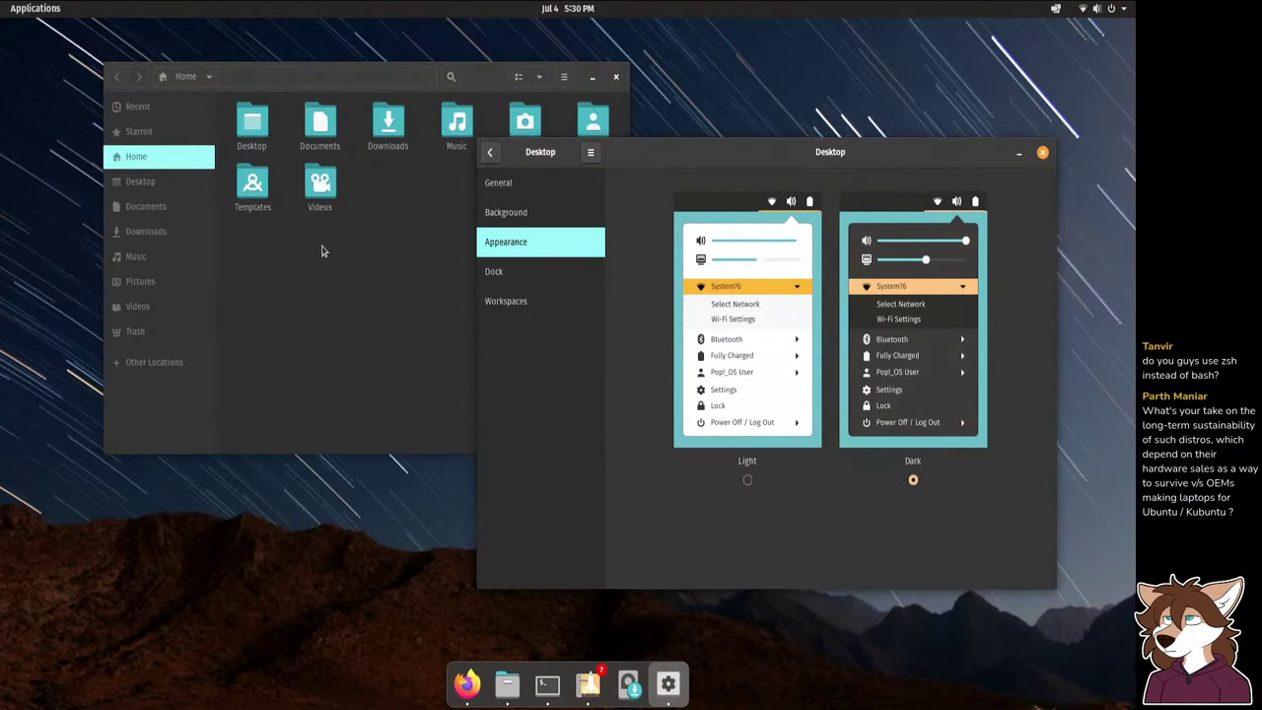
left_click(317, 317)
mouse_move(2, 6)
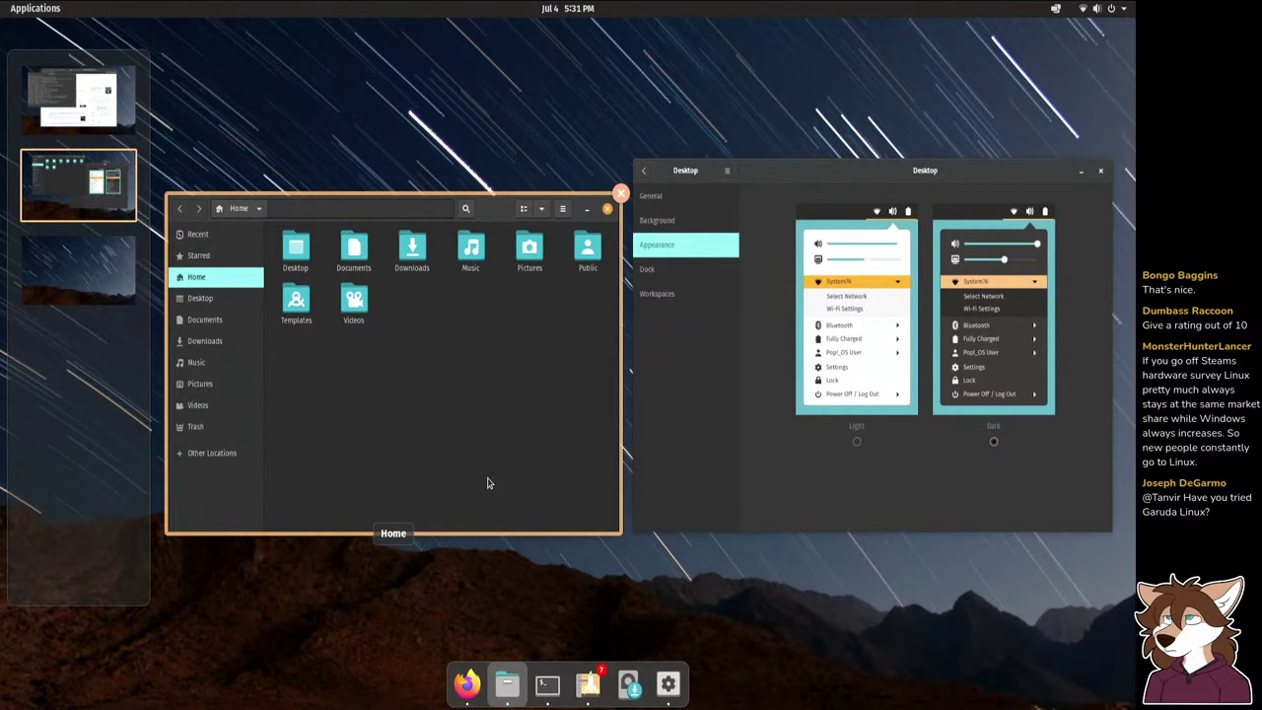
Toggle the workspaces overview closed and back open with the Super key.
key("super")
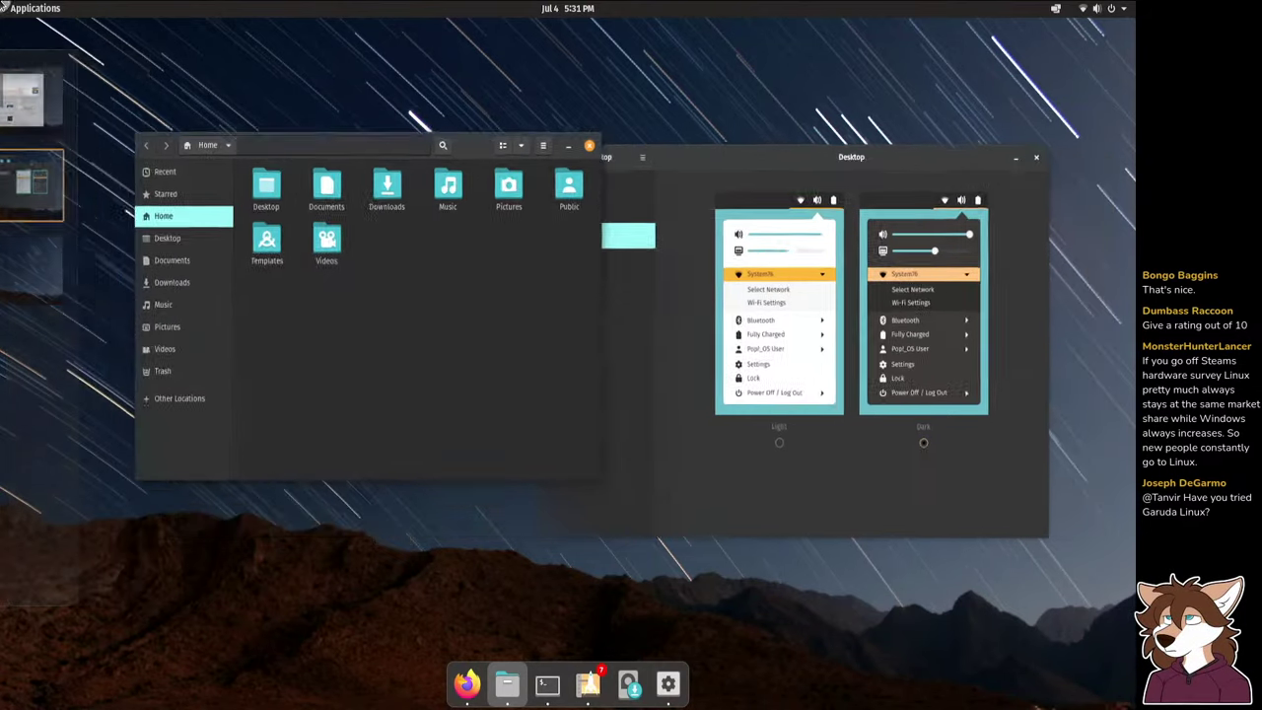
key("super")
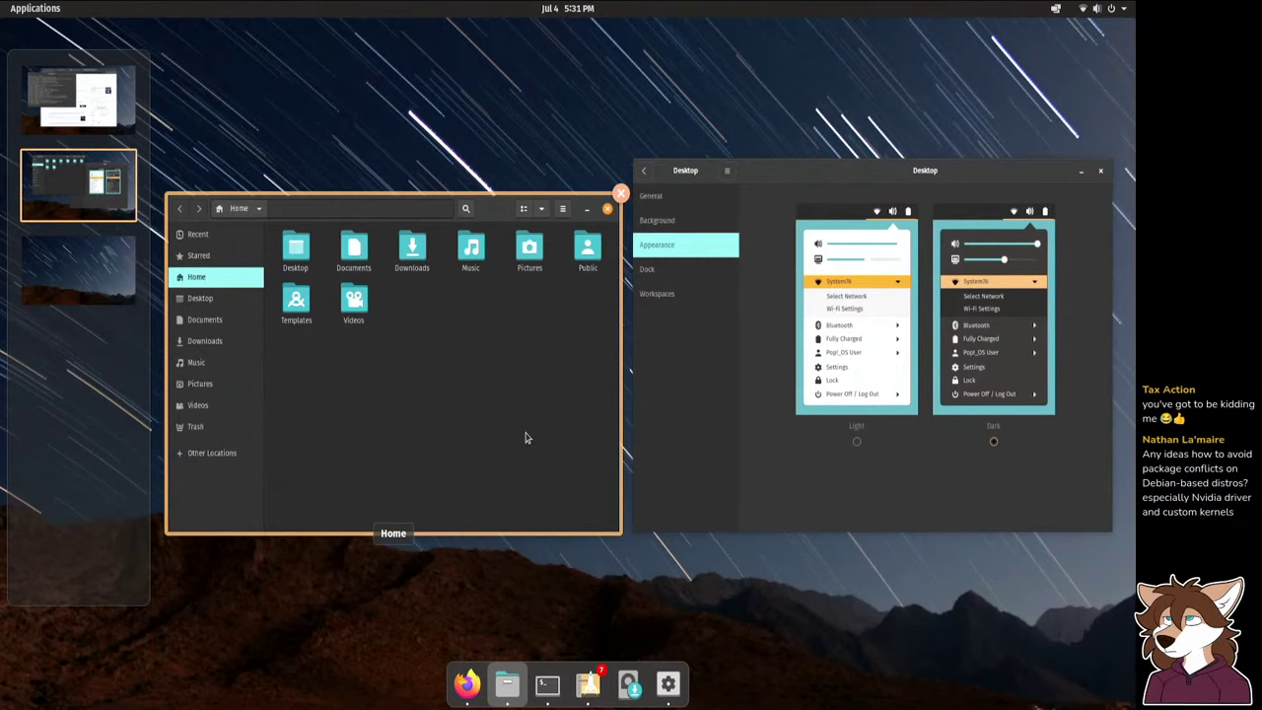
Leave the overview and launch the gedit Text Editor from the launcher.
left_click(700, 286)
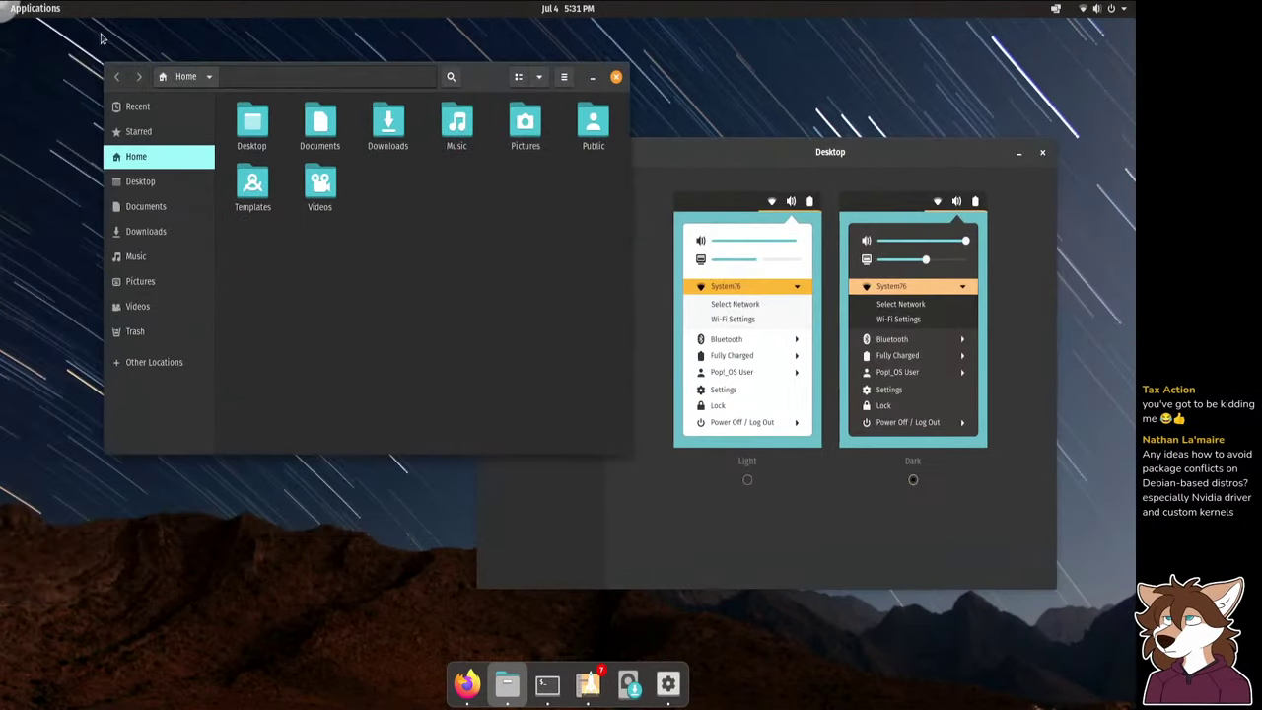
left_click(54, 11)
type("gedi")
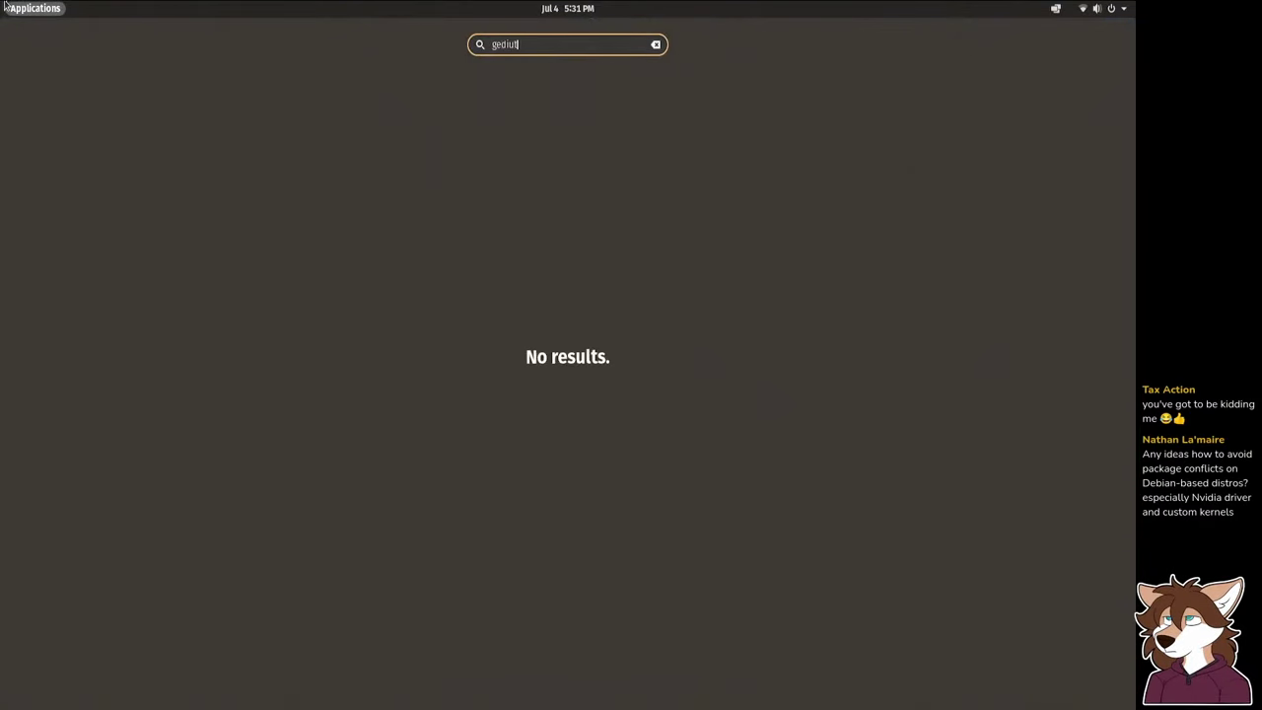
key("Return")
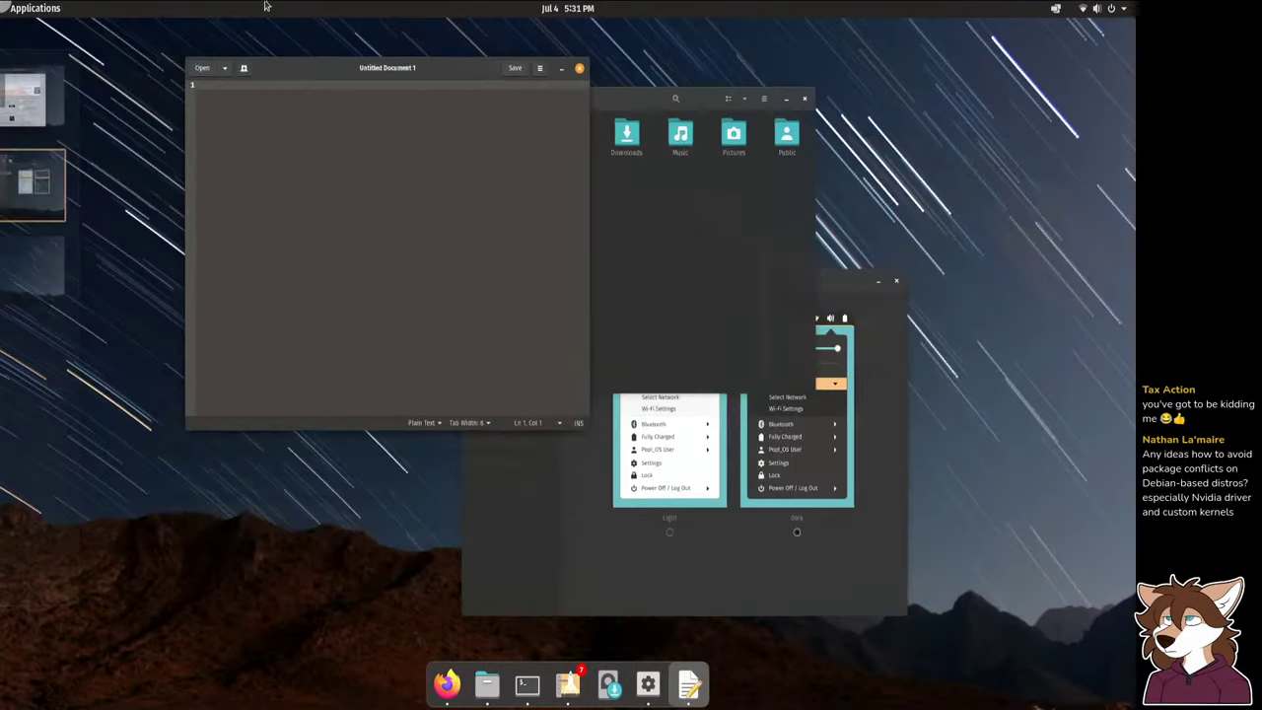
Type the heading 'Jank-o-Meter:', the range '1..10' and a '---' divider.
left_click(450, 164)
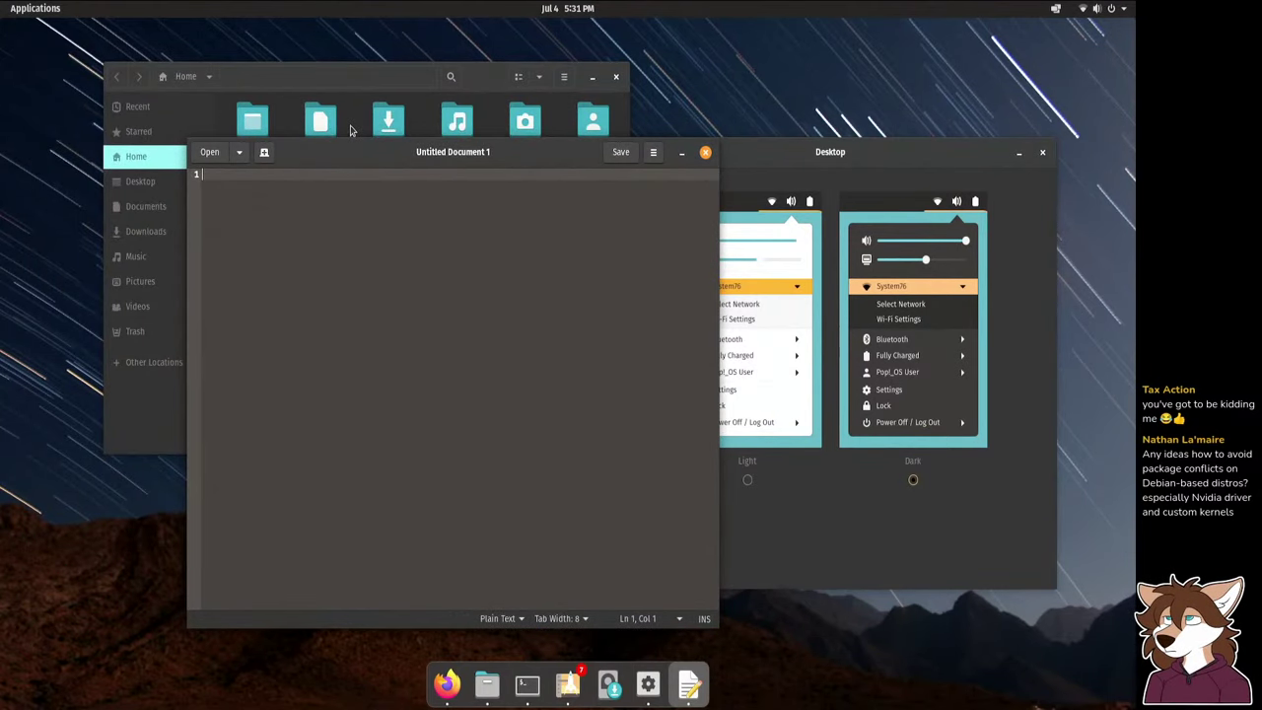
type("Jank-o-Meter")
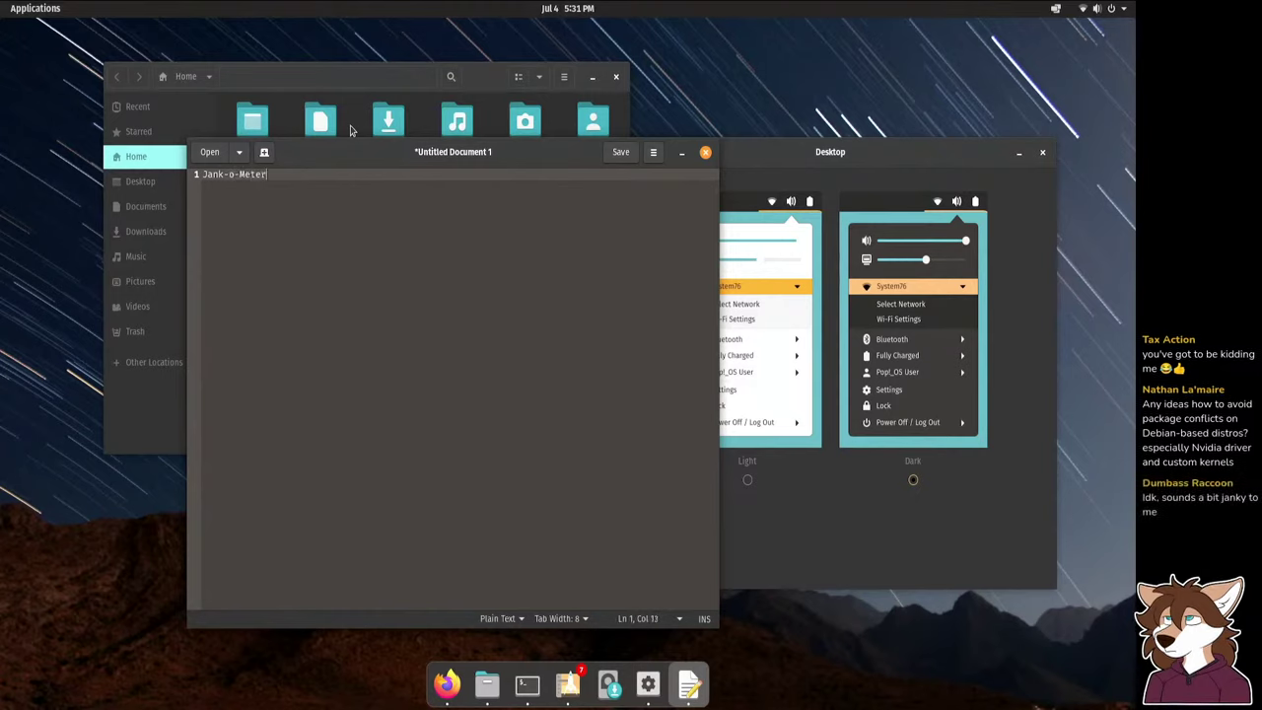
type(":")
key("Return")
key("Return")
type("1..10")
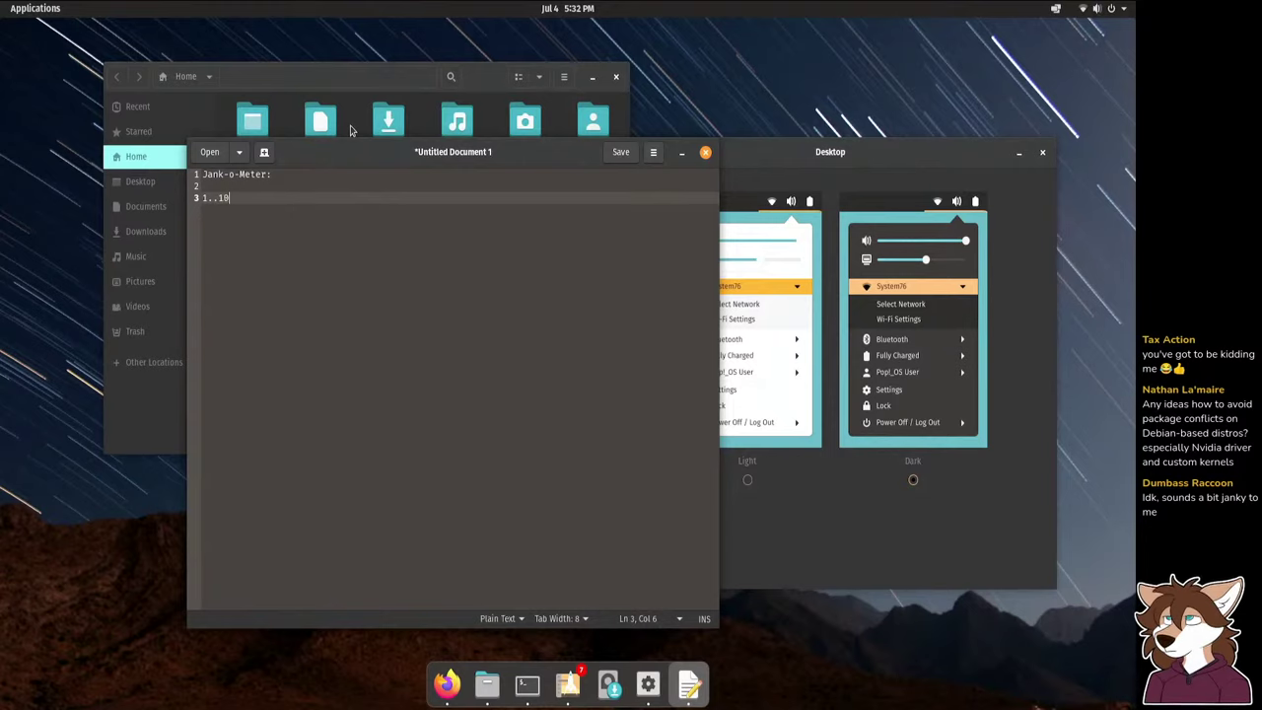
key("Return")
key("Return")
type("---")
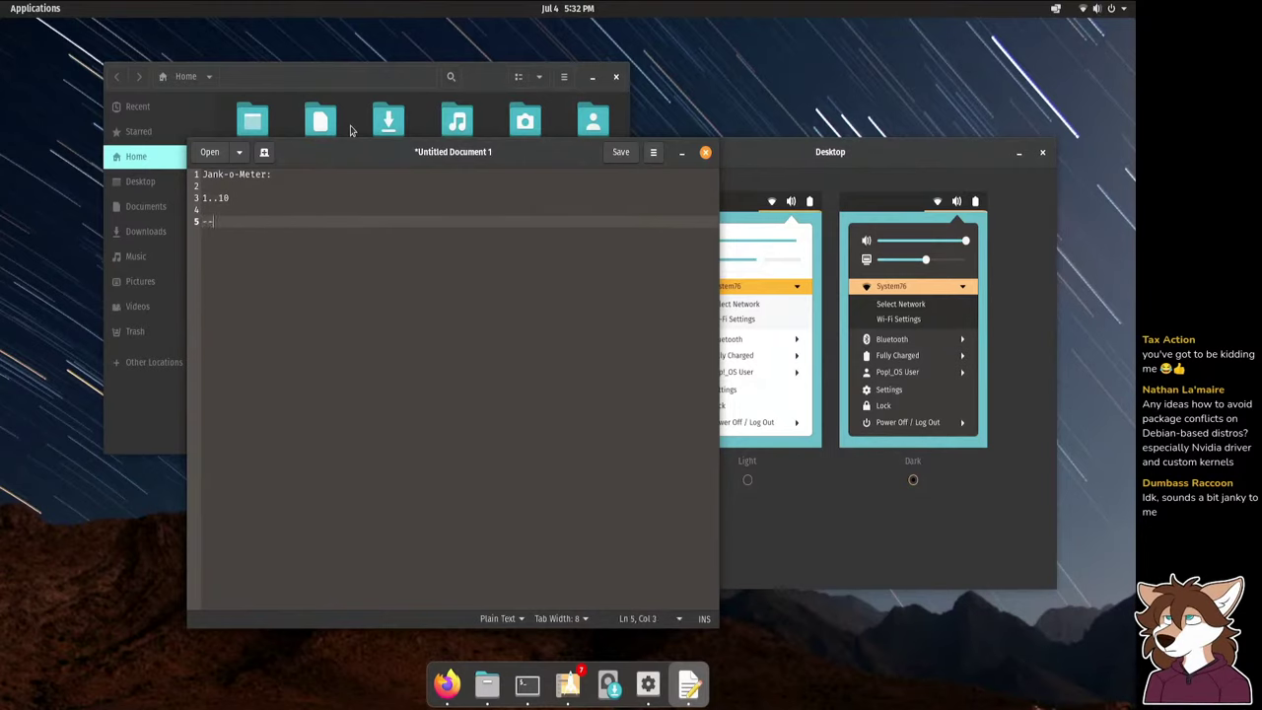
key("Return")
key("Return")
List the scale numbers 1 through 10 on separate lines below the divider.
key("Return")
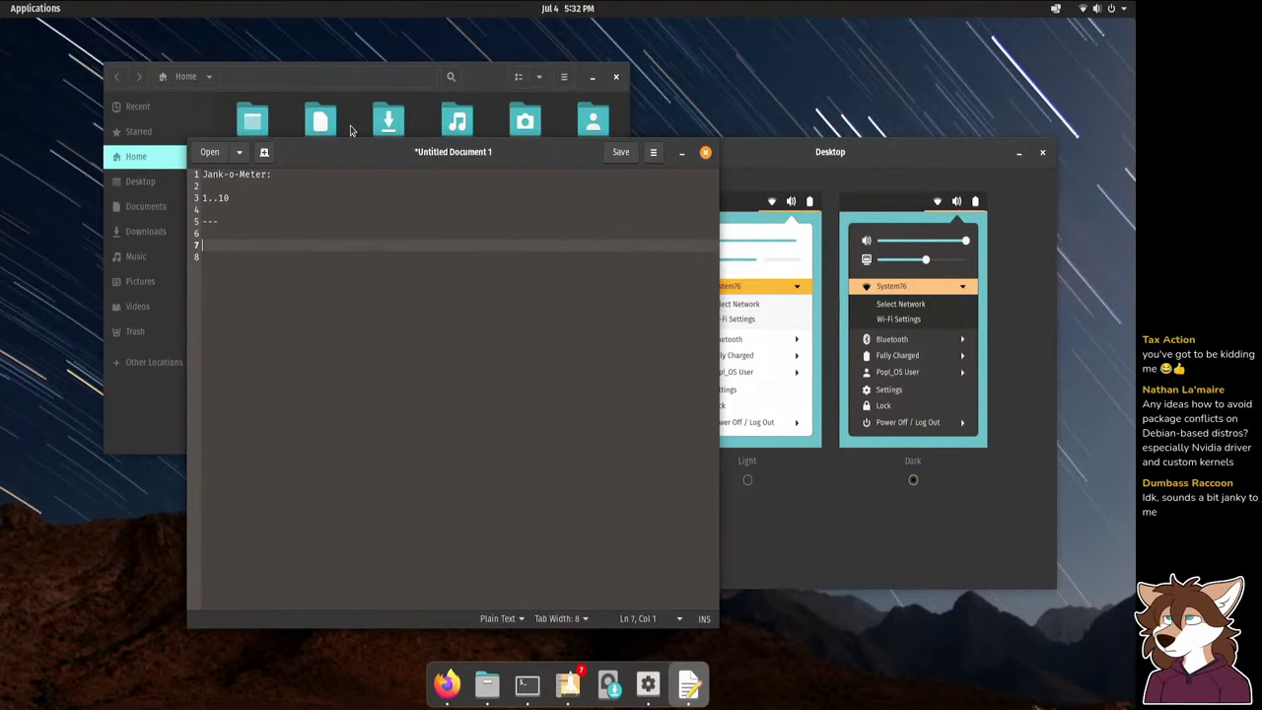
type("1")
key("Return")
key("Return")
type("2")
key("Return")
type("3")
key("Return")
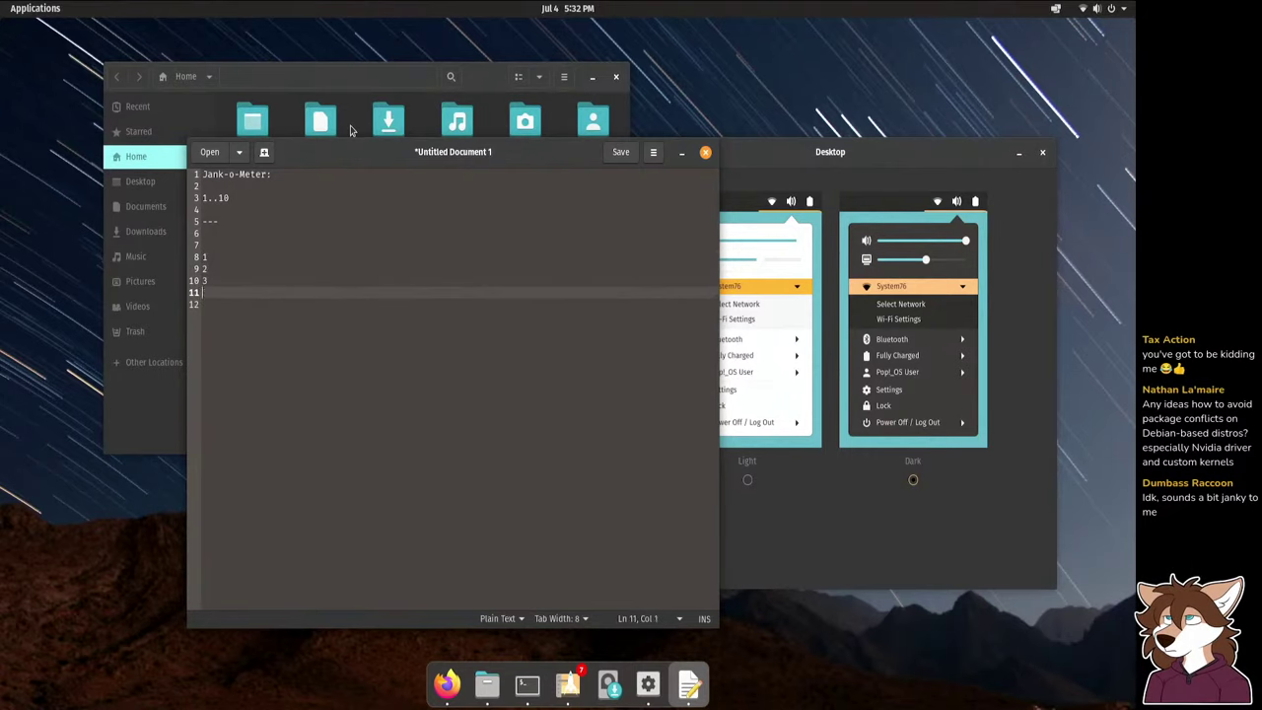
type("4")
key("Return")
type("5")
key("Return")
type("6")
key("Return")
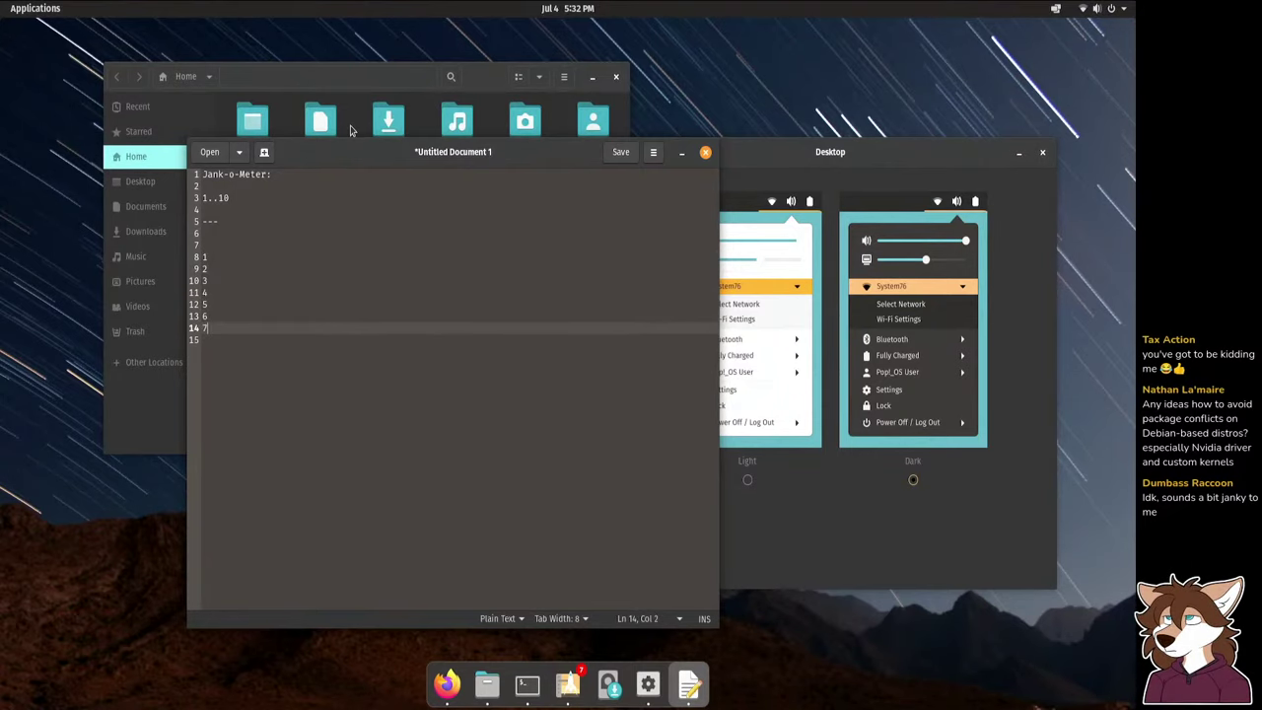
type("7")
key("Return")
type("8")
key("Return")
type("9 10")
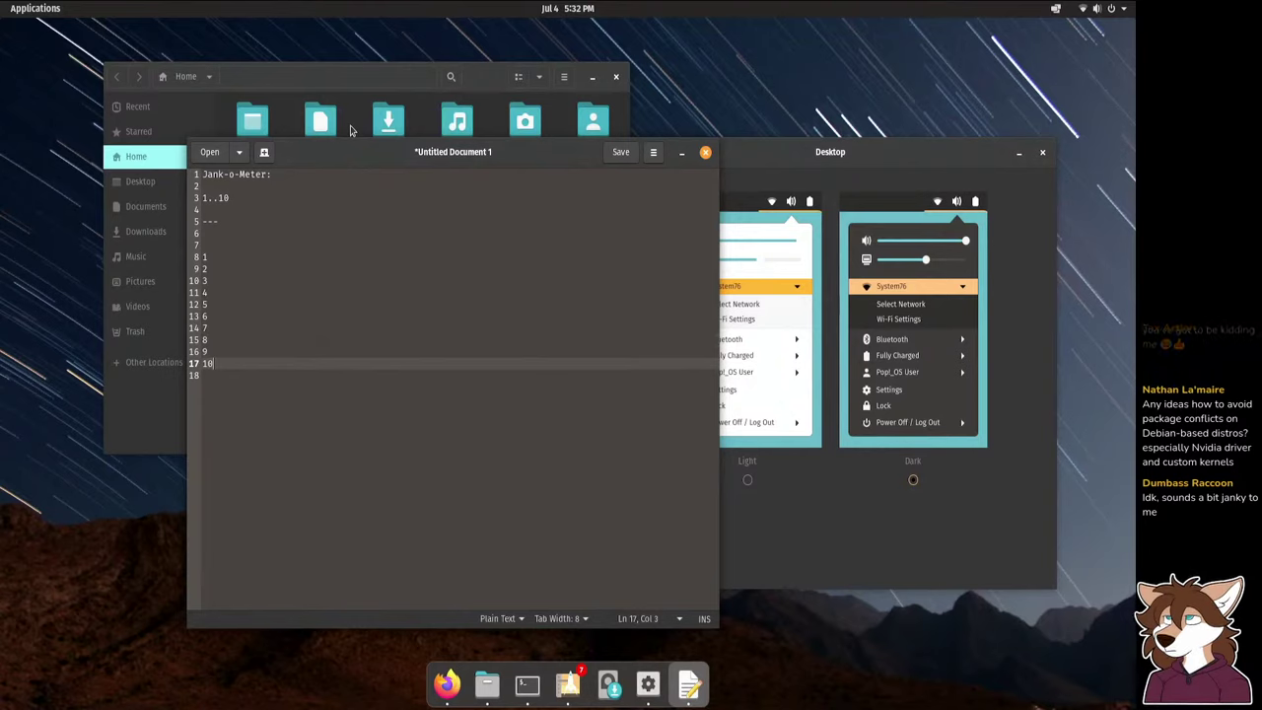
Add a 0 rating labelled 'No jank, seemingly perfect' and start the range at 0.
key("Up")
key("Up")
key("Up")
key("Up")
key("Up")
key("Up")
key("Up")
key("Up")
key("Up")
key("Up")
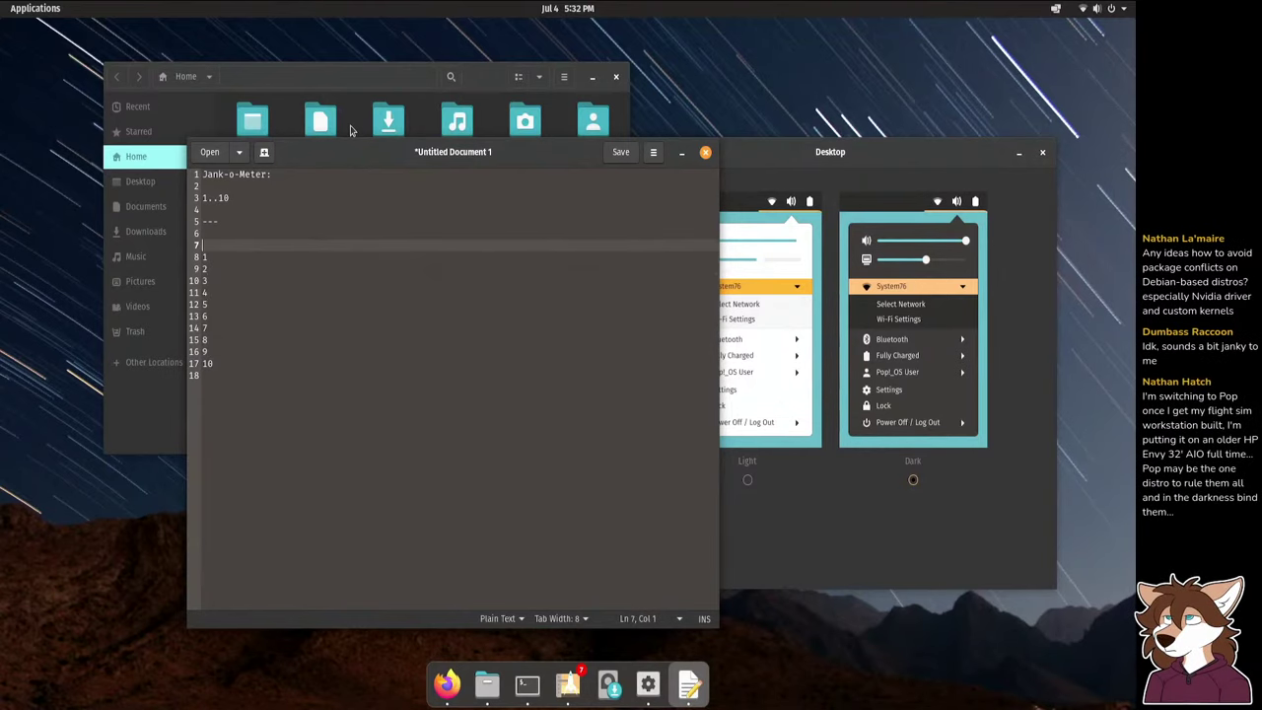
type("0")
key("Down")
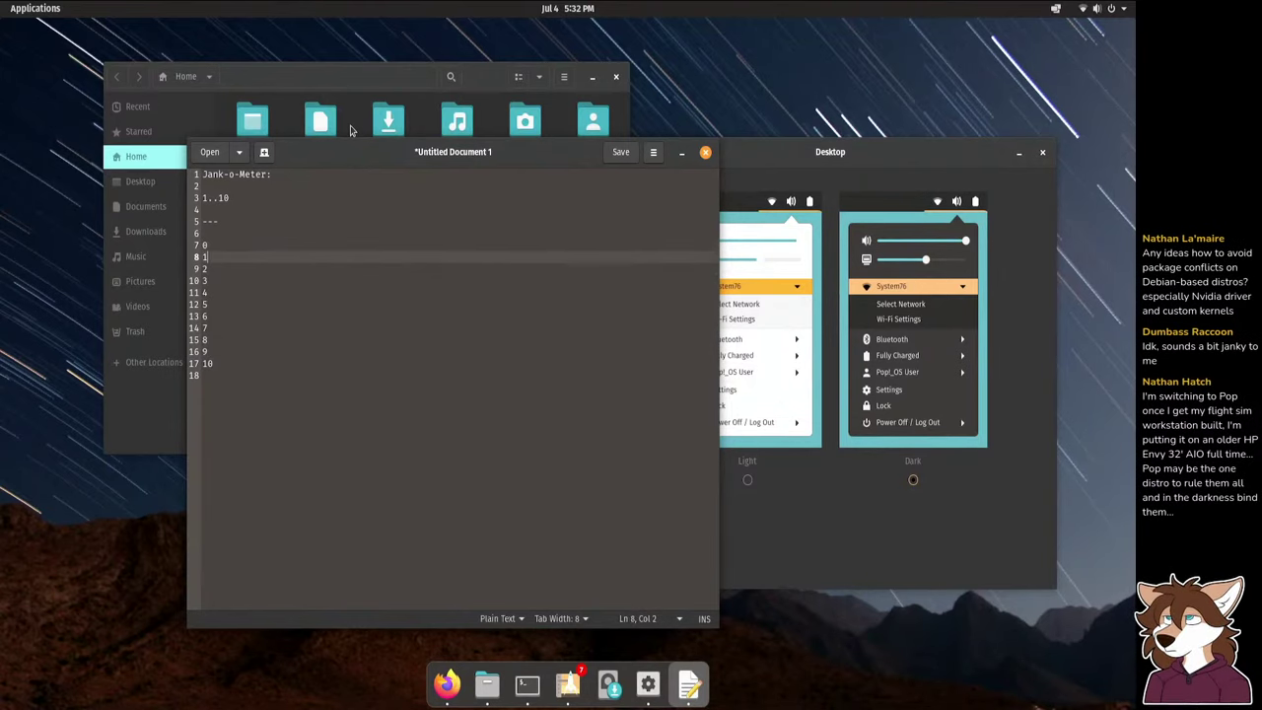
key("Up")
key("Up")
key("Up")
key("Up")
key("Up")
key("BackSpace")
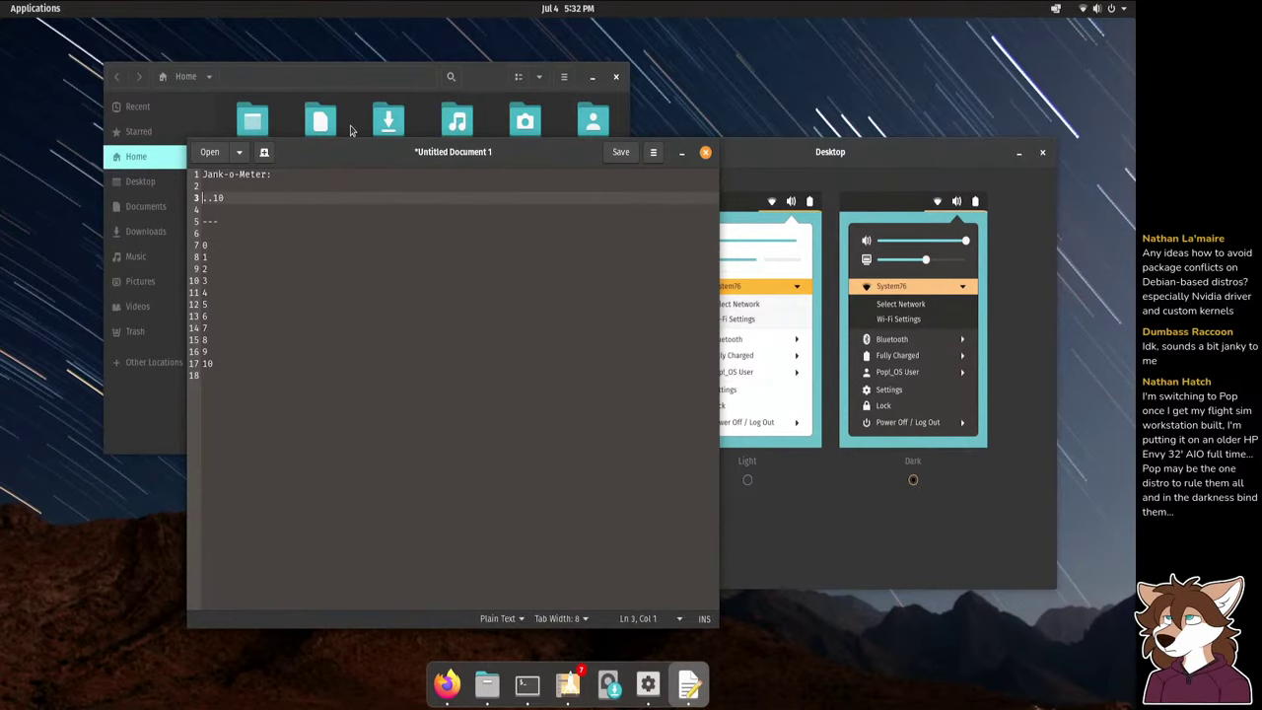
type("0")
key("Down")
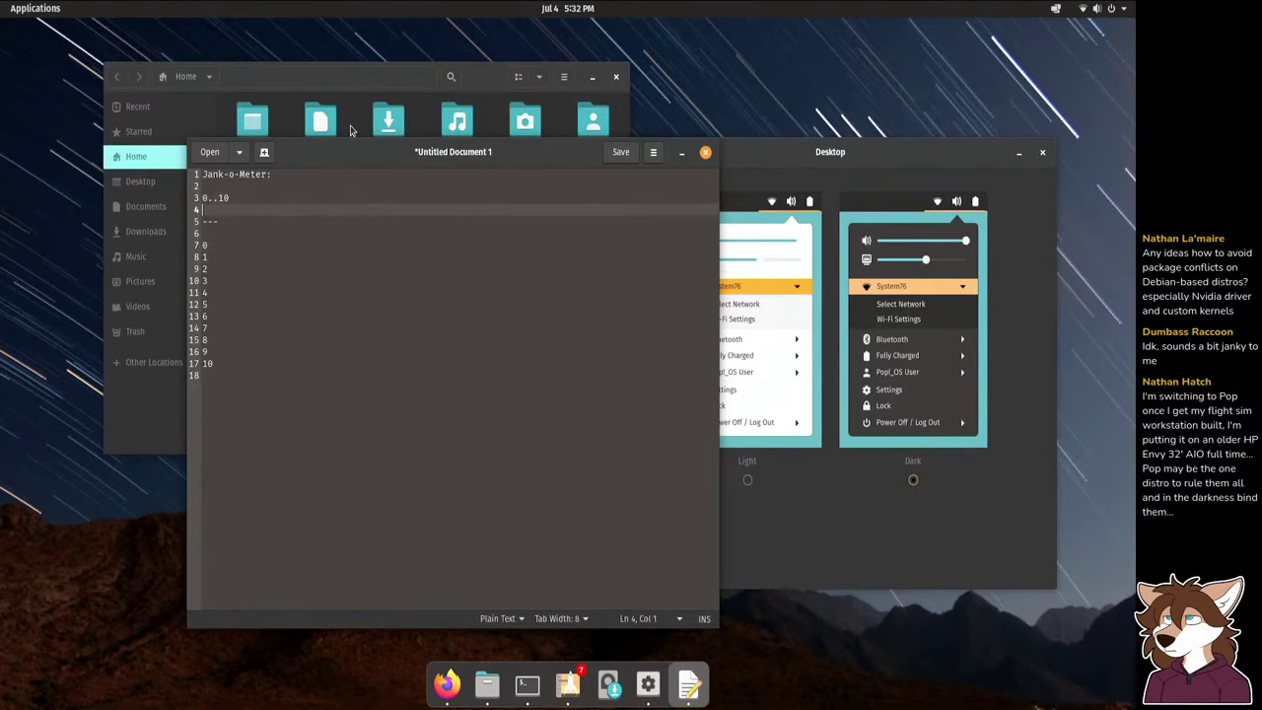
key("Down")
key("Down")
key("Down")
key("Down")
key("Down")
key("Down")
key("Down")
key("Up")
key("Up")
key("Up")
key("Up")
type("- ")
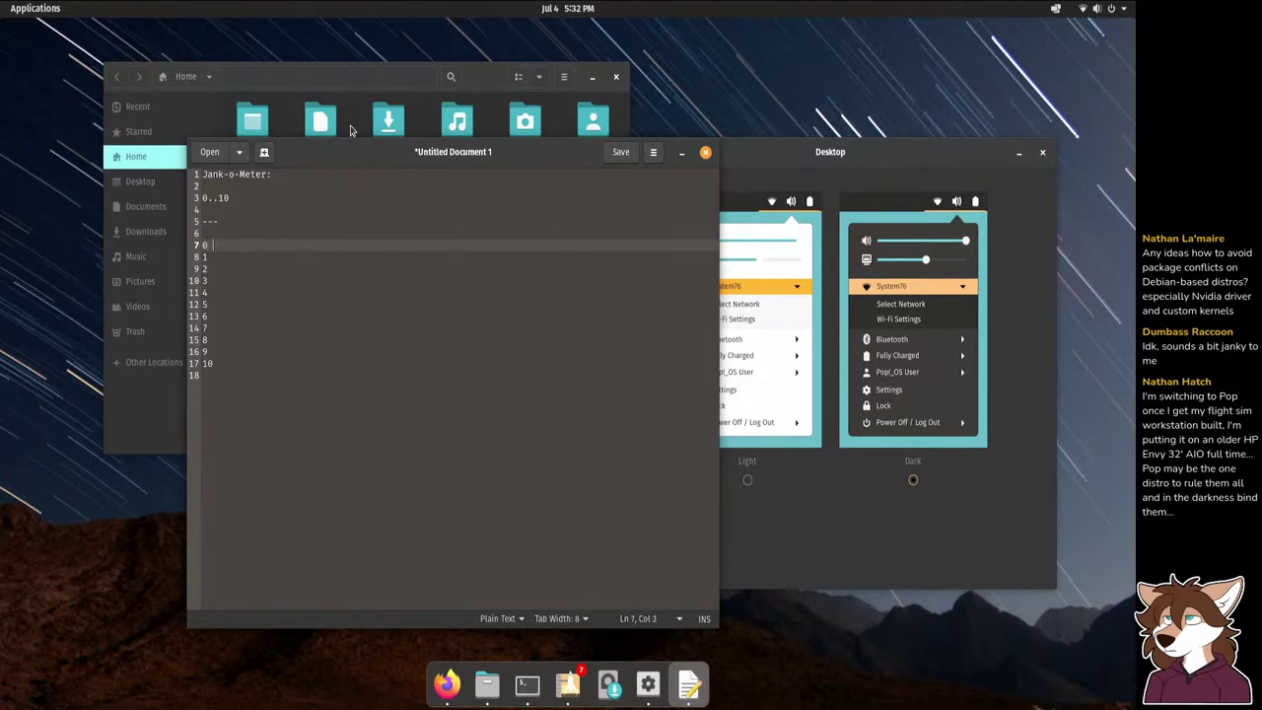
type("No jank")
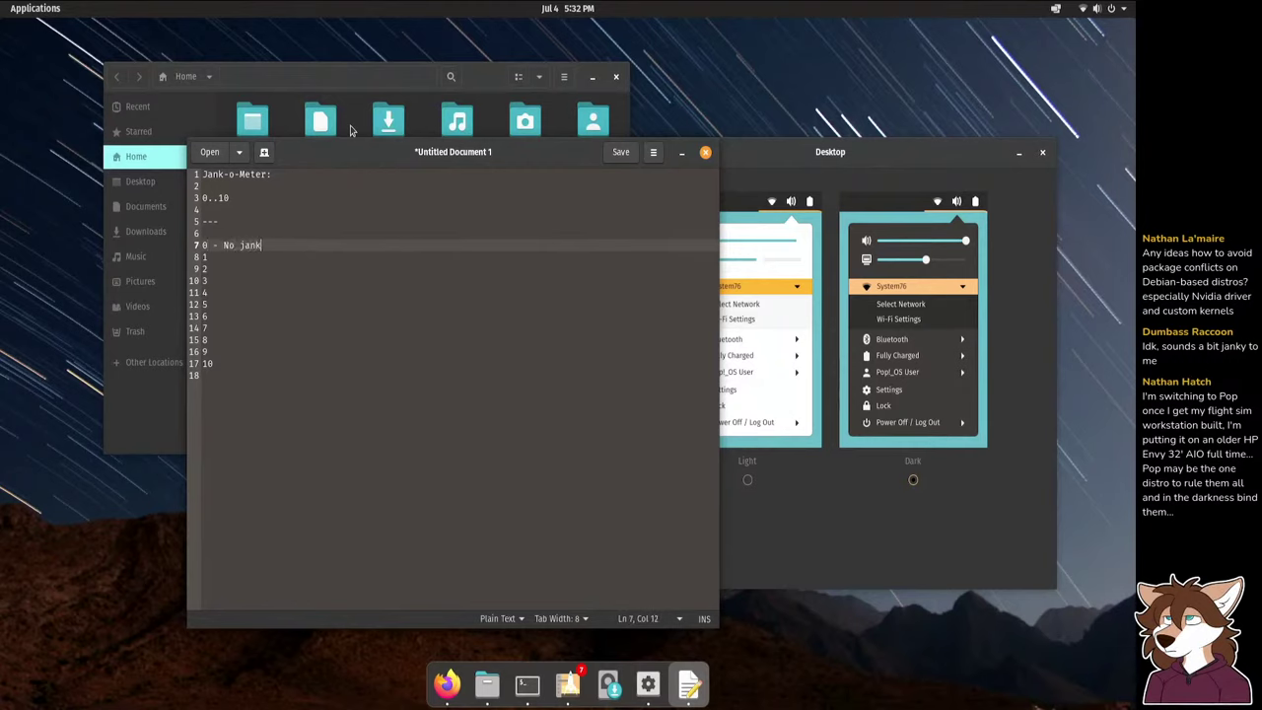
type(", seemingly perfect")
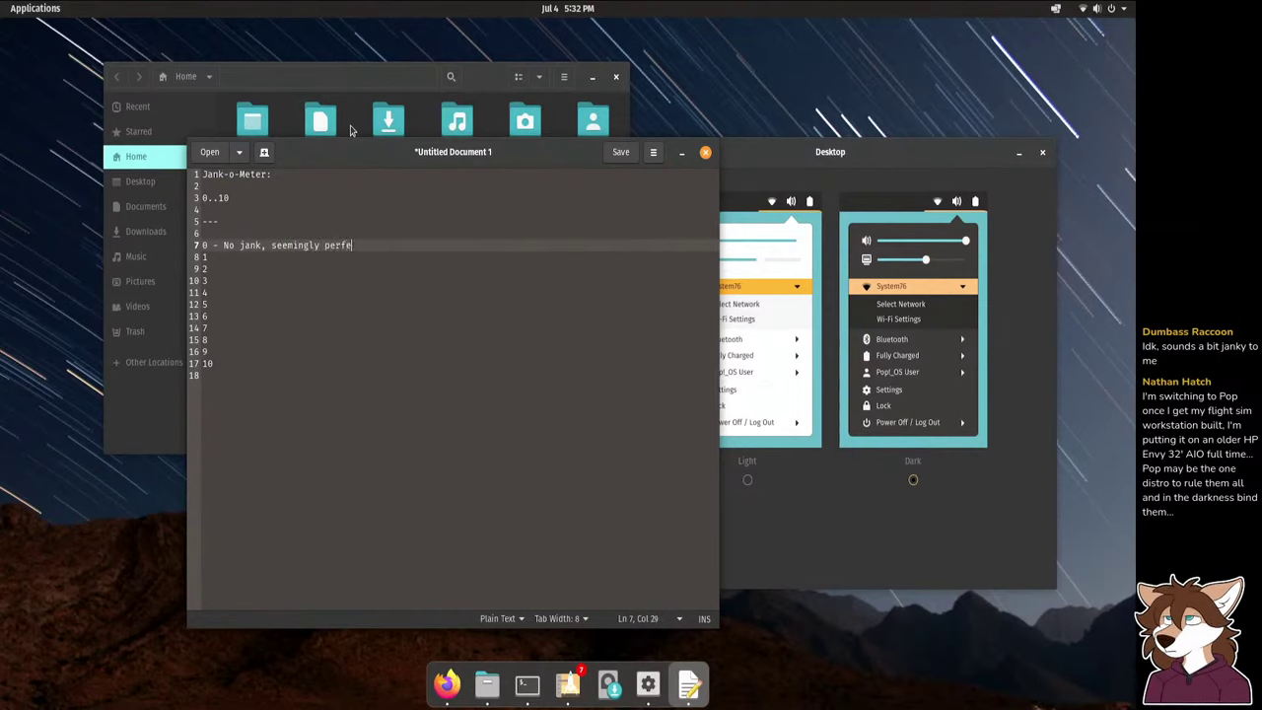
Label 5 '- Moderate jank' and 10 '- Maximum jank', fixing typos to lowercase.
key("Down")
key("Down")
key("Down")
key("Down")
key("Down")
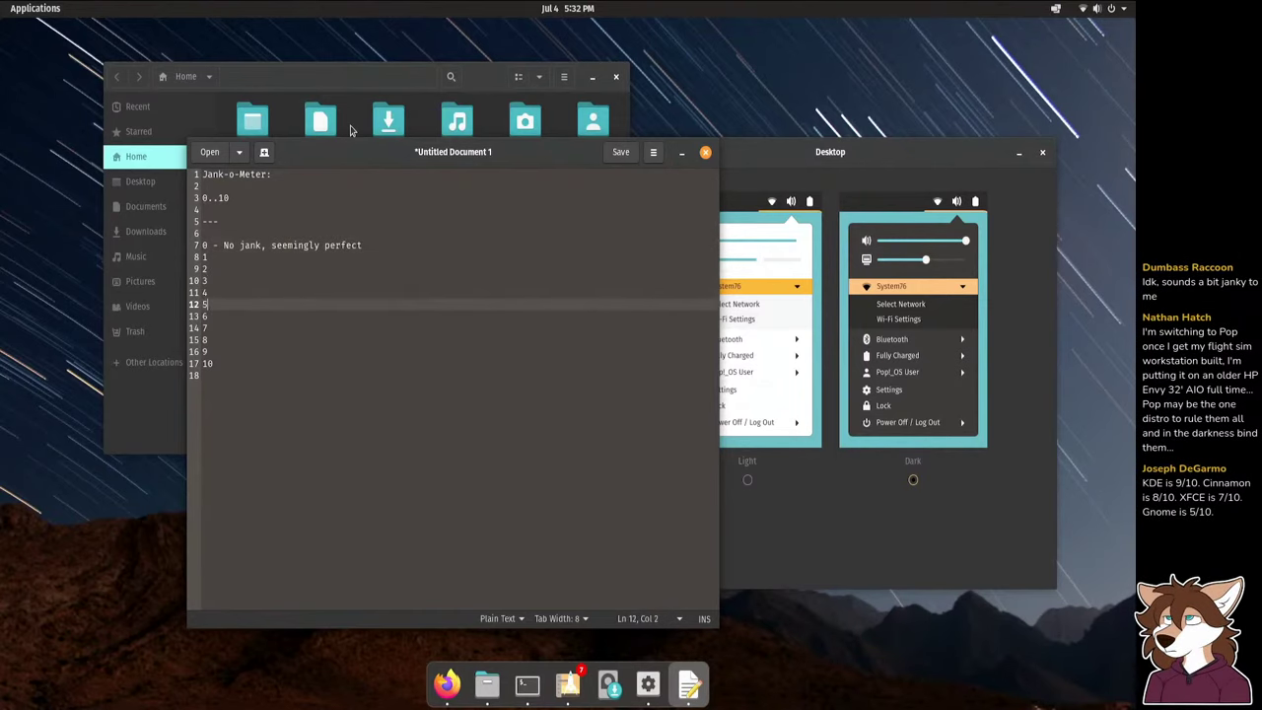
type("- Moderate jank")
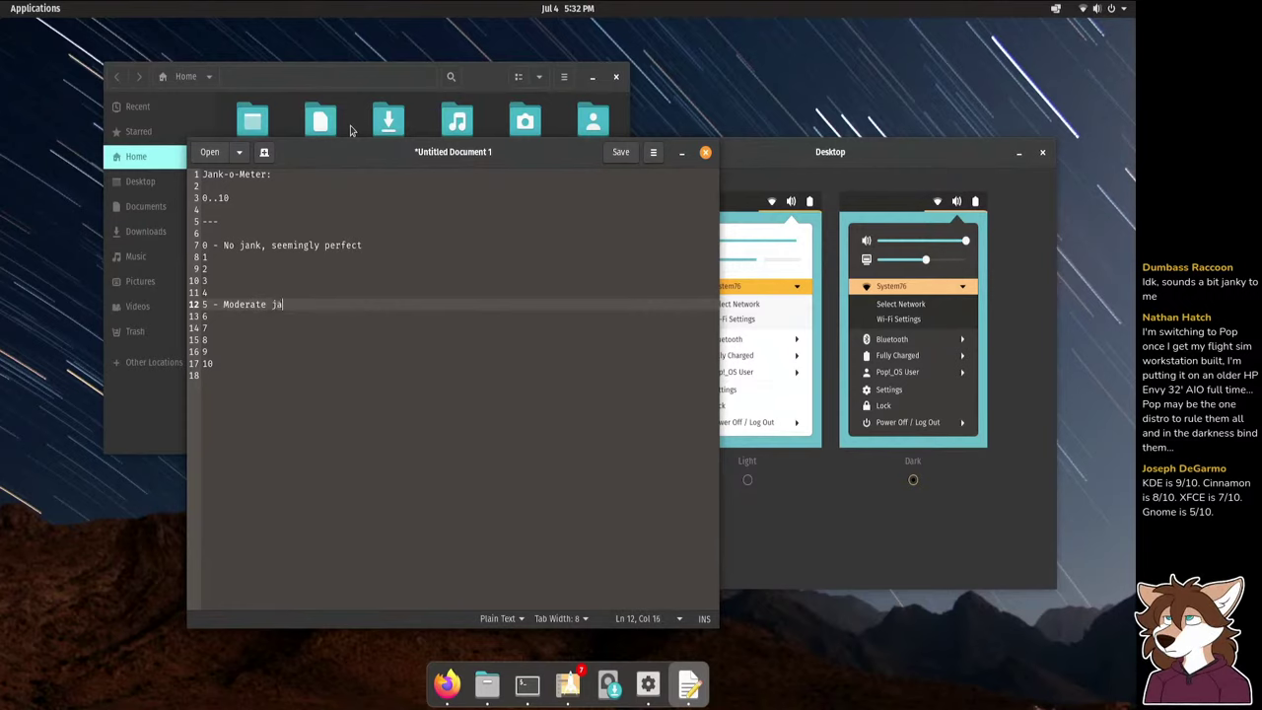
key("Down")
key("Down")
key("Down")
key("Down")
key("Down")
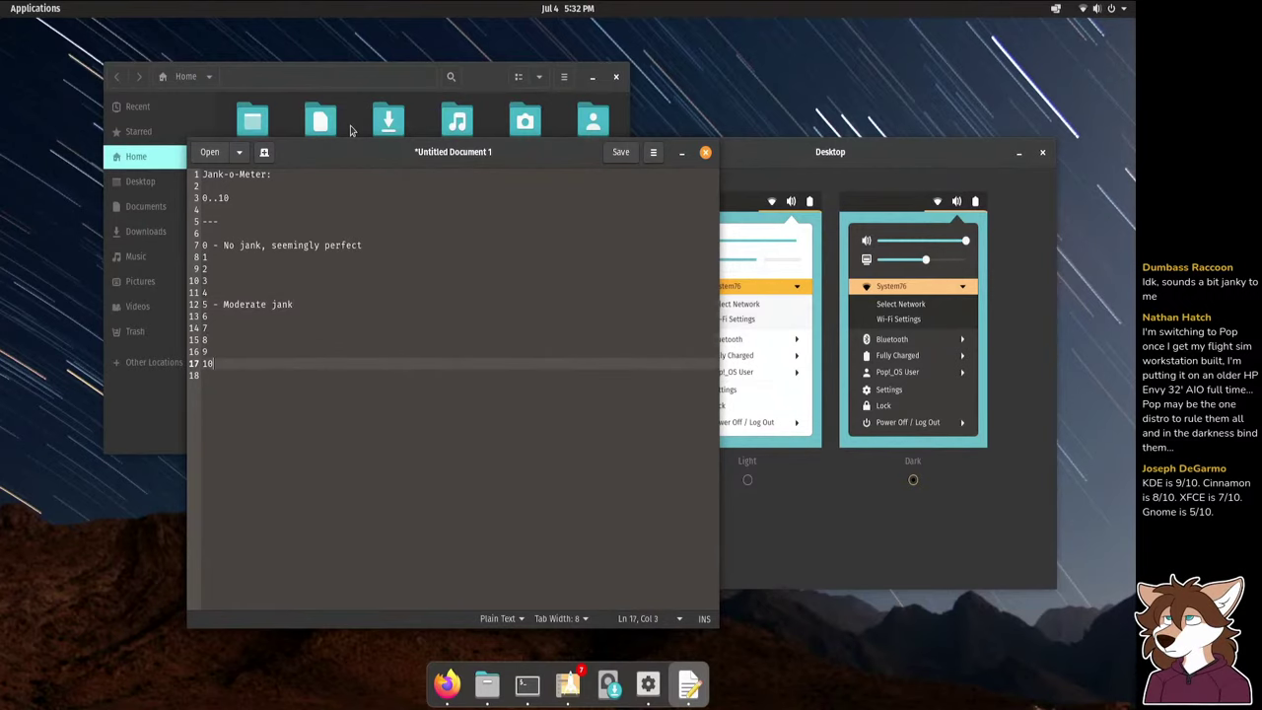
type("- Maximum Jank")
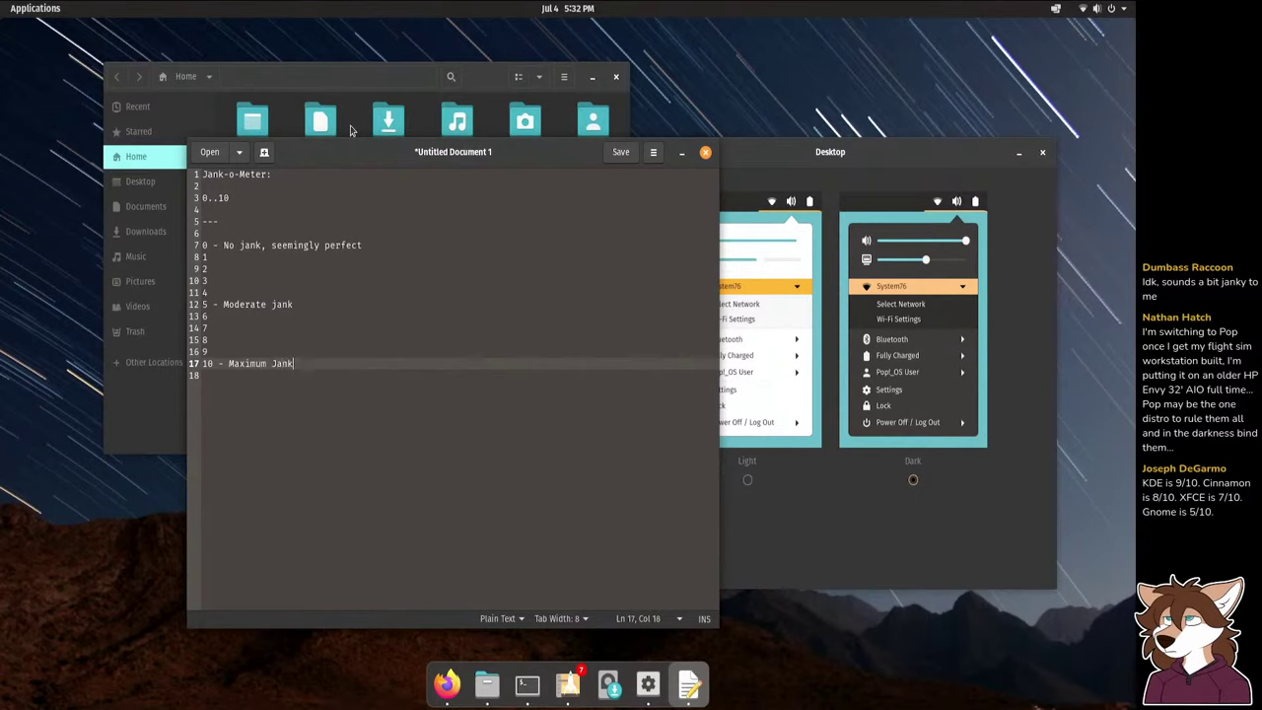
key("Up")
key("Down")
key("Left")
key("Left")
key("Left")
key("BackSpace")
type("j")
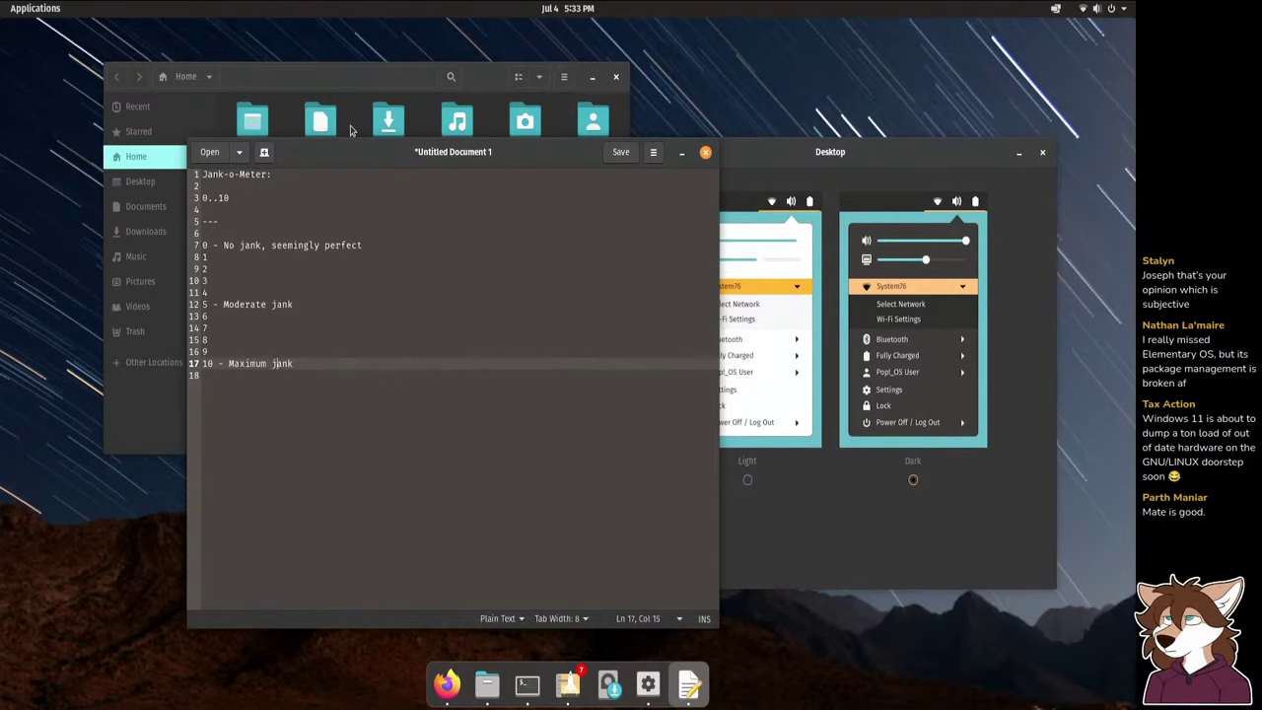
key("super")
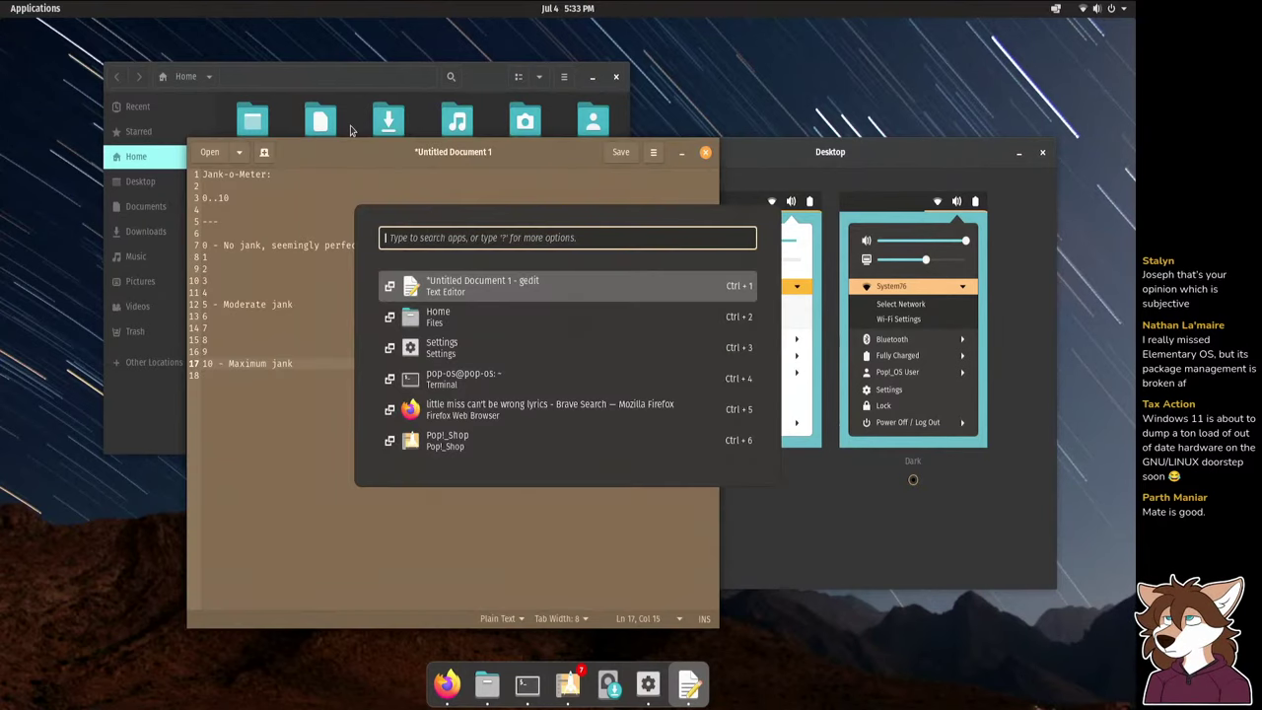
key("Escape")
key("super+d")
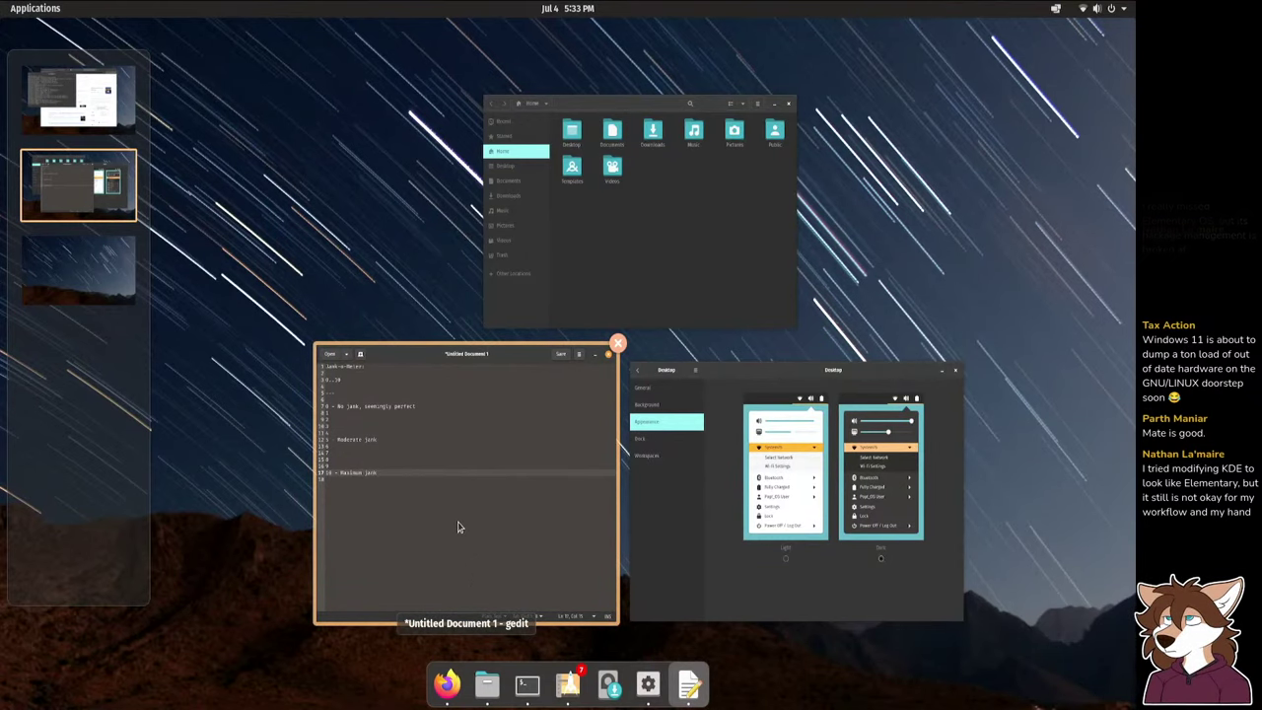
left_click(457, 525)
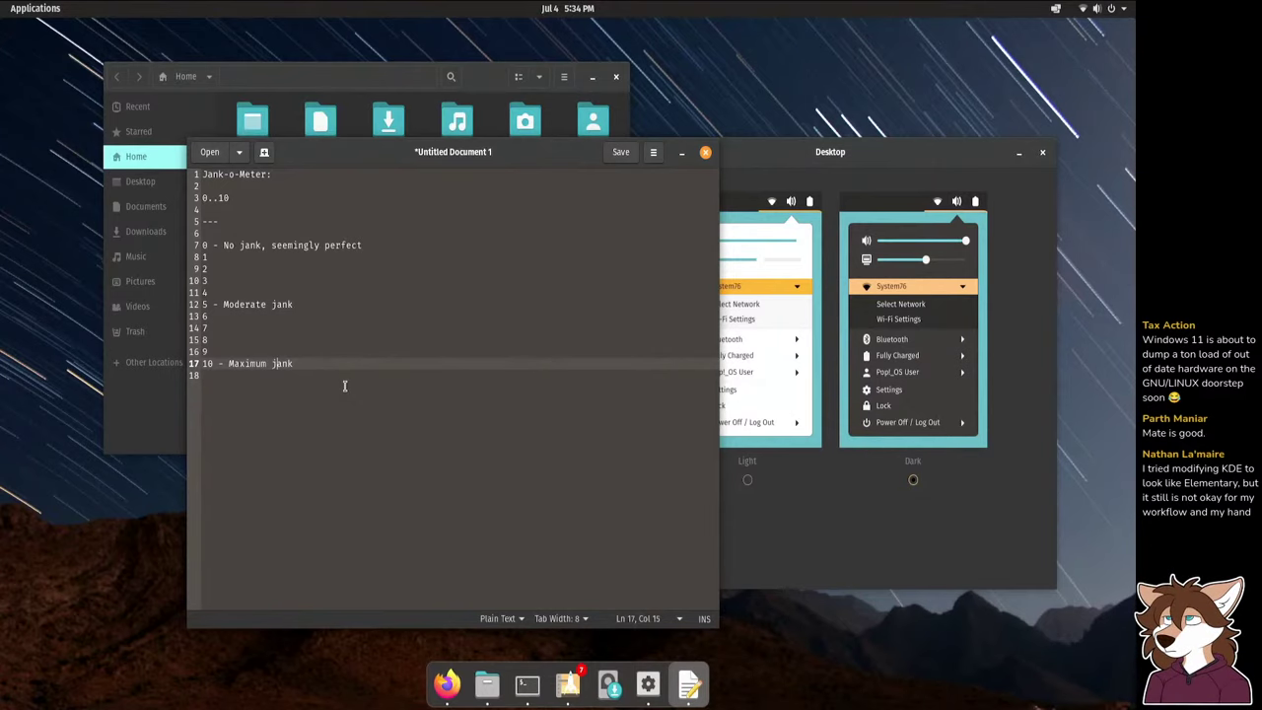
key("super")
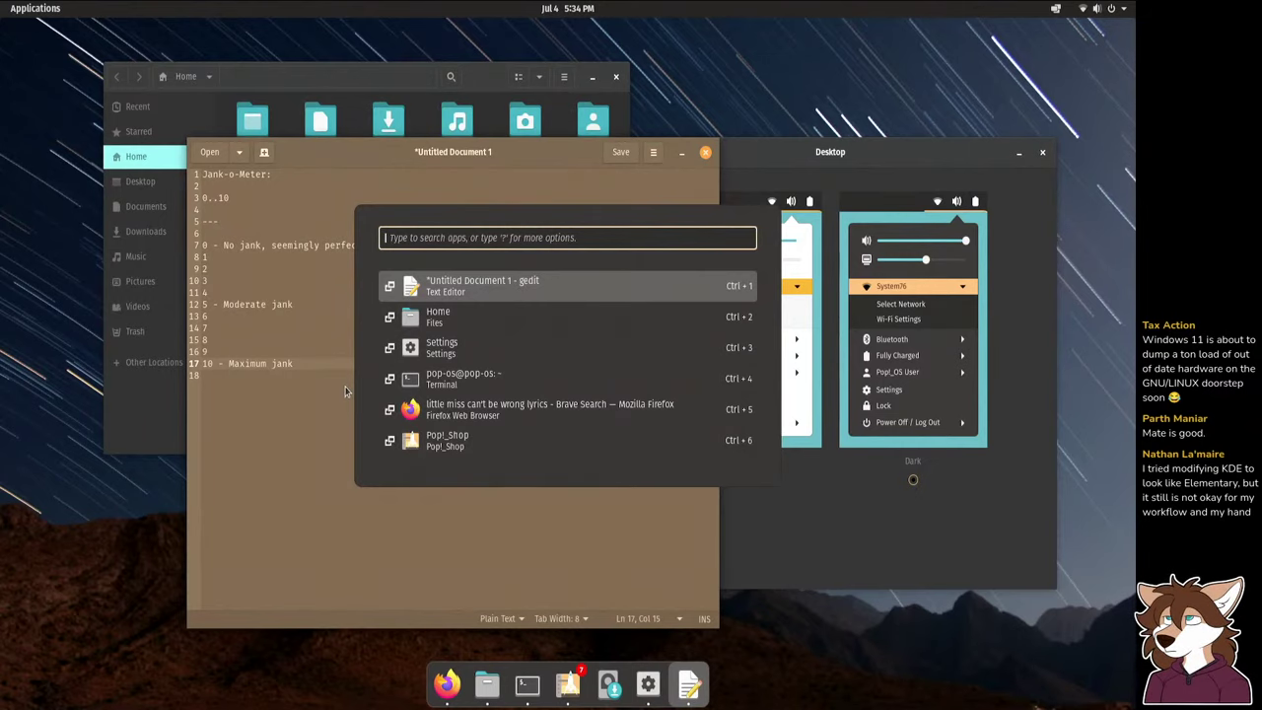
key("super")
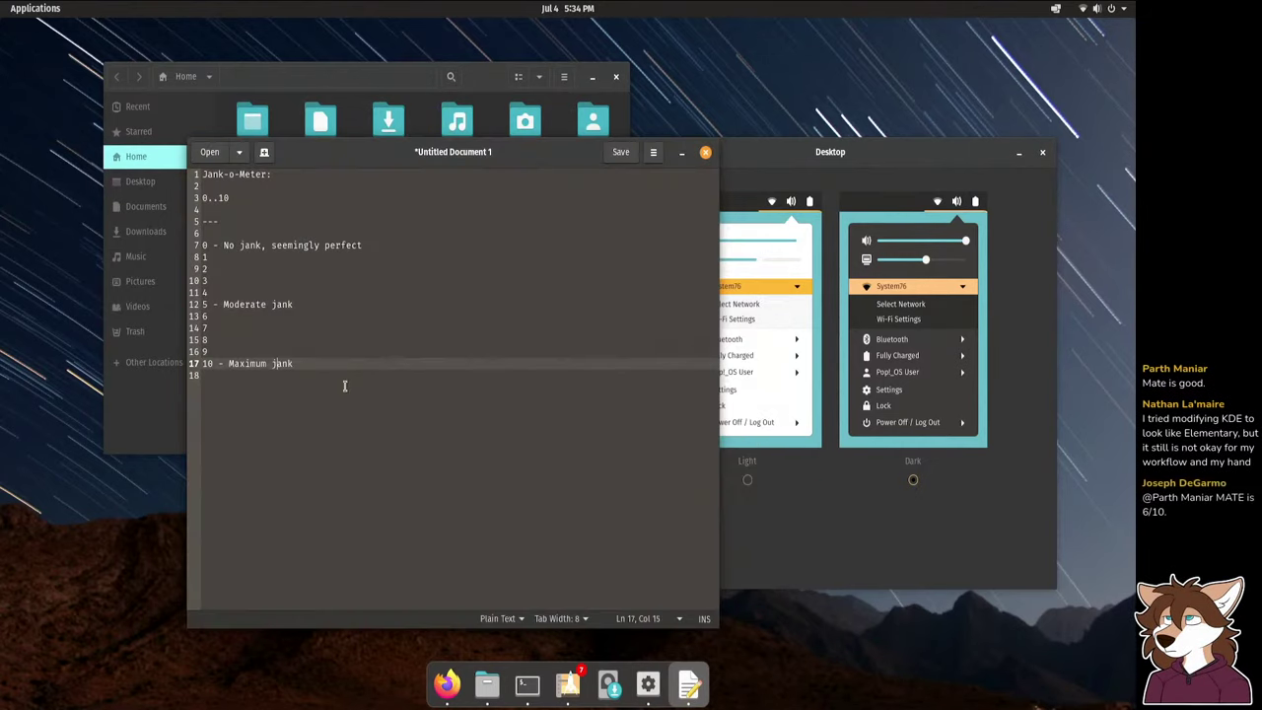
key("super")
key("super")
key("super")
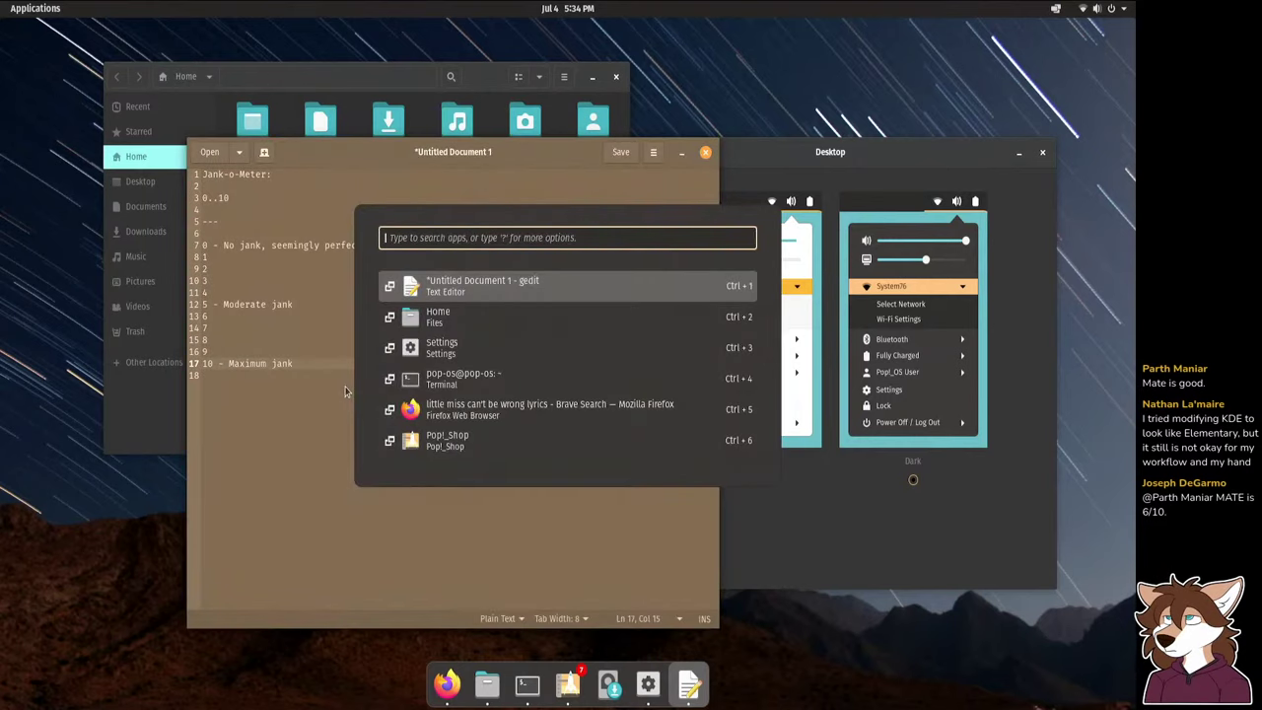
key("Down")
key("Down")
key("Down")
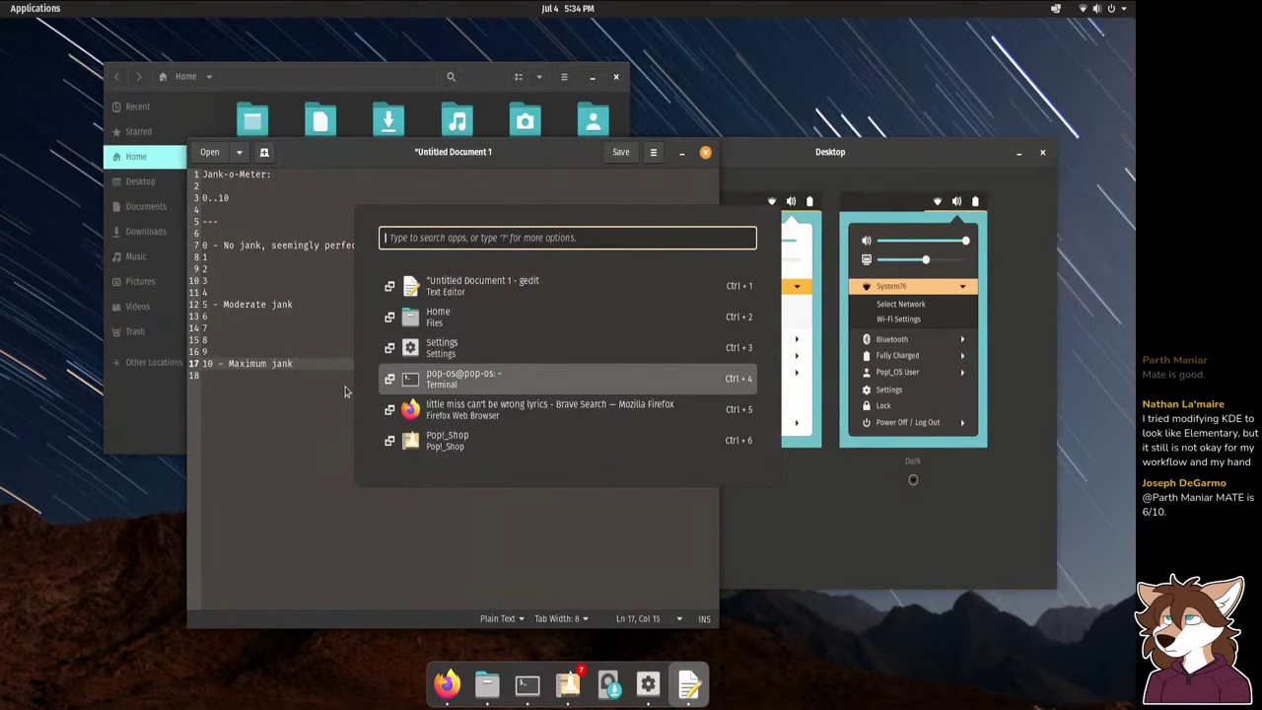
key("Up")
key("Up")
key("Down")
key("Down")
key("Down")
key("Down")
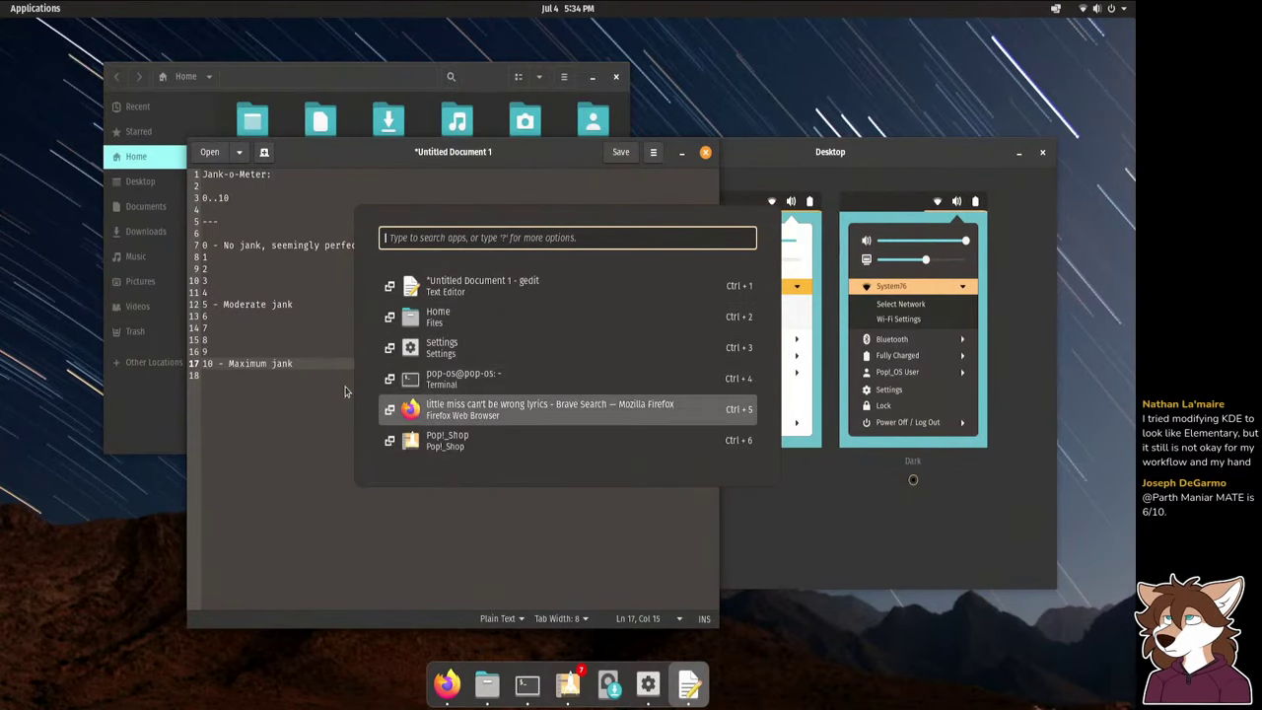
key("Up")
key("Up")
key("Up")
key("Up")
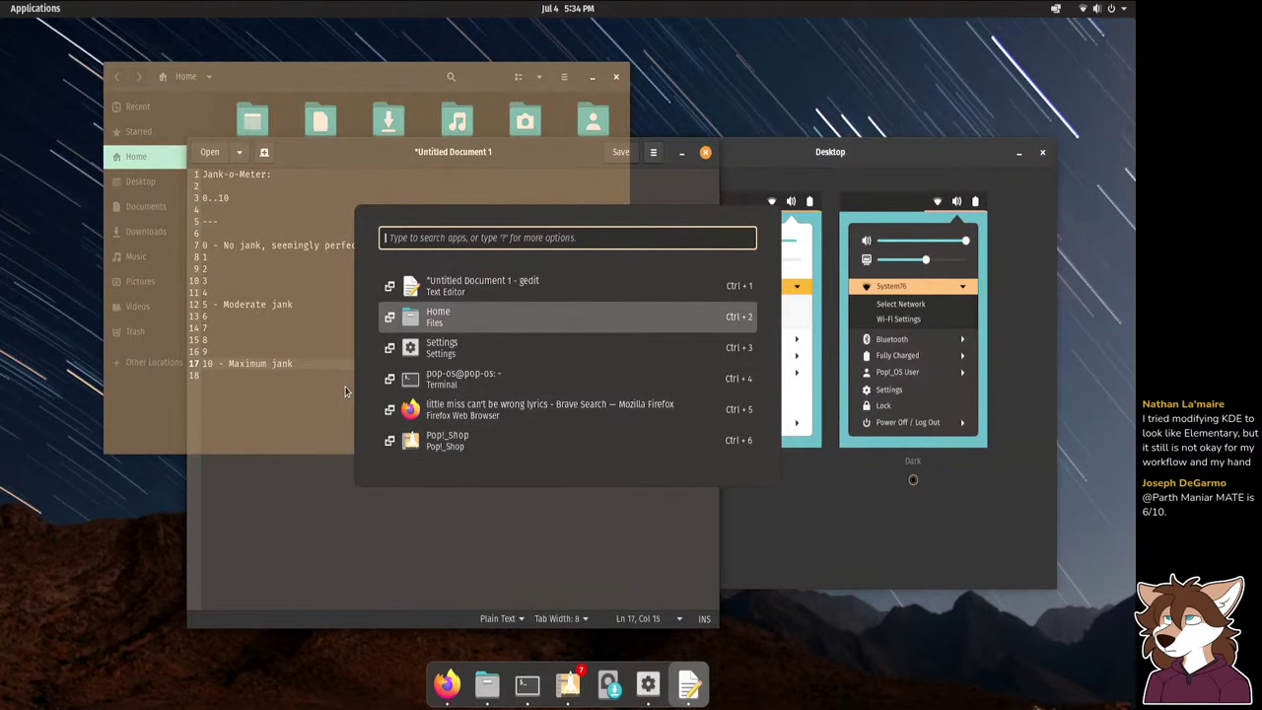
key("Escape")
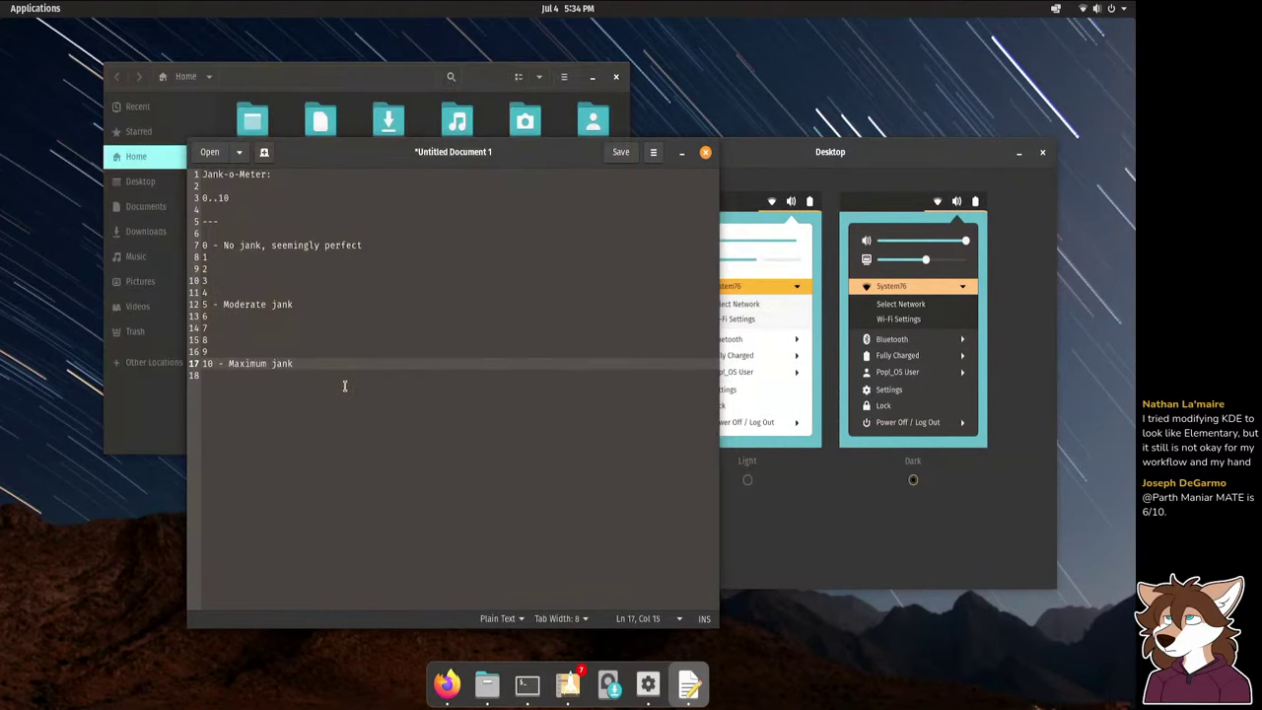
key("Up")
key("Up")
key("Up")
key("Up")
key("Up")
key("Up")
key("Up")
key("Up")
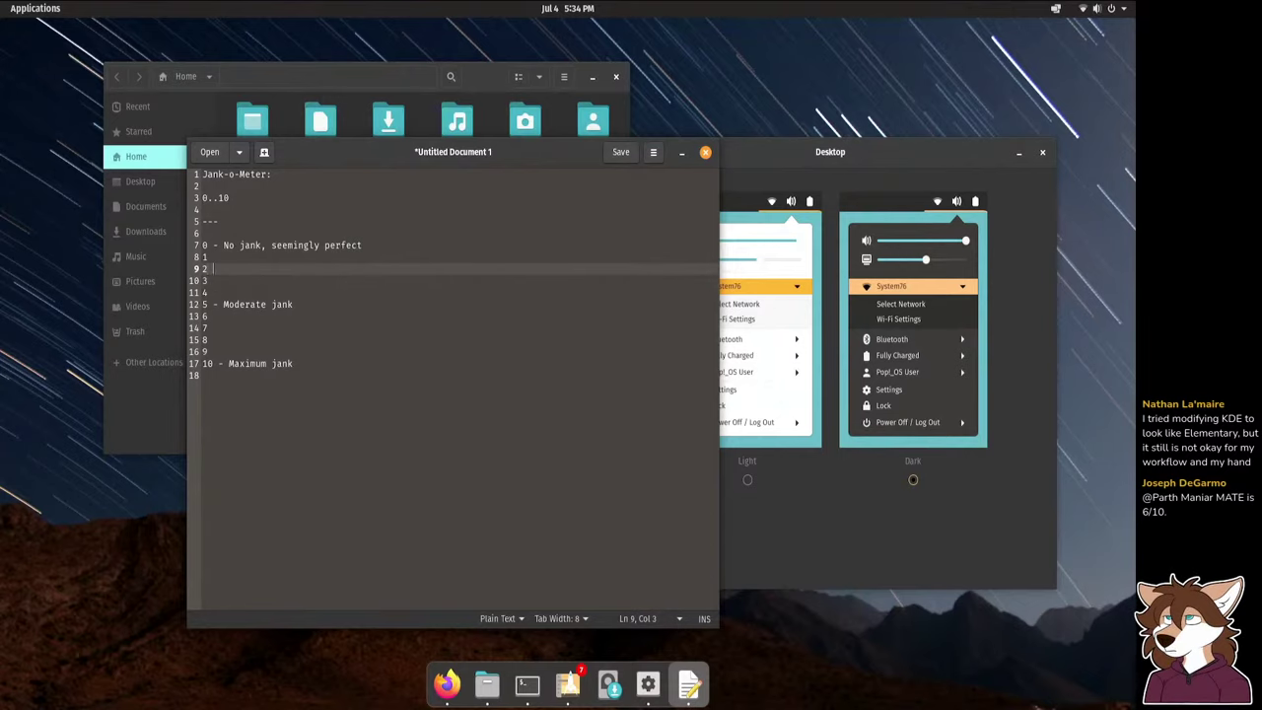
Label rating 2 on the Jank-o-Meter as '- Pop!_OS'.
type("- Pop!_OS")
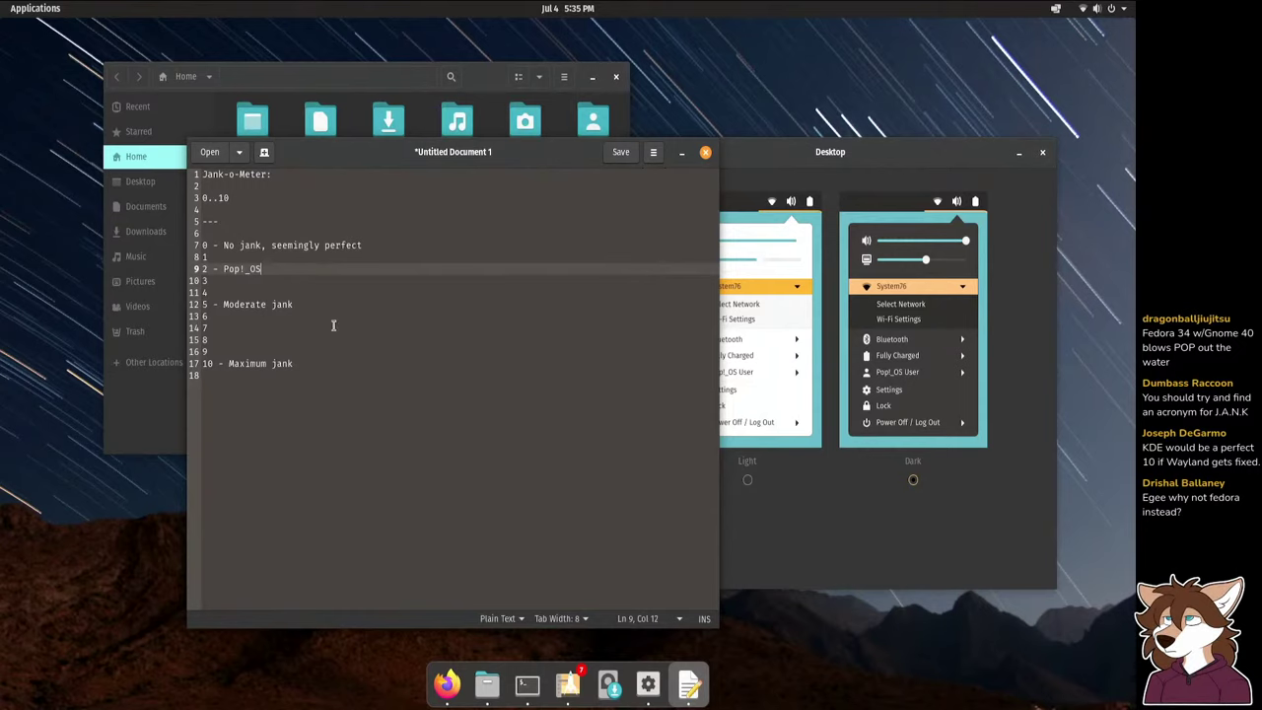
left_click(288, 340)
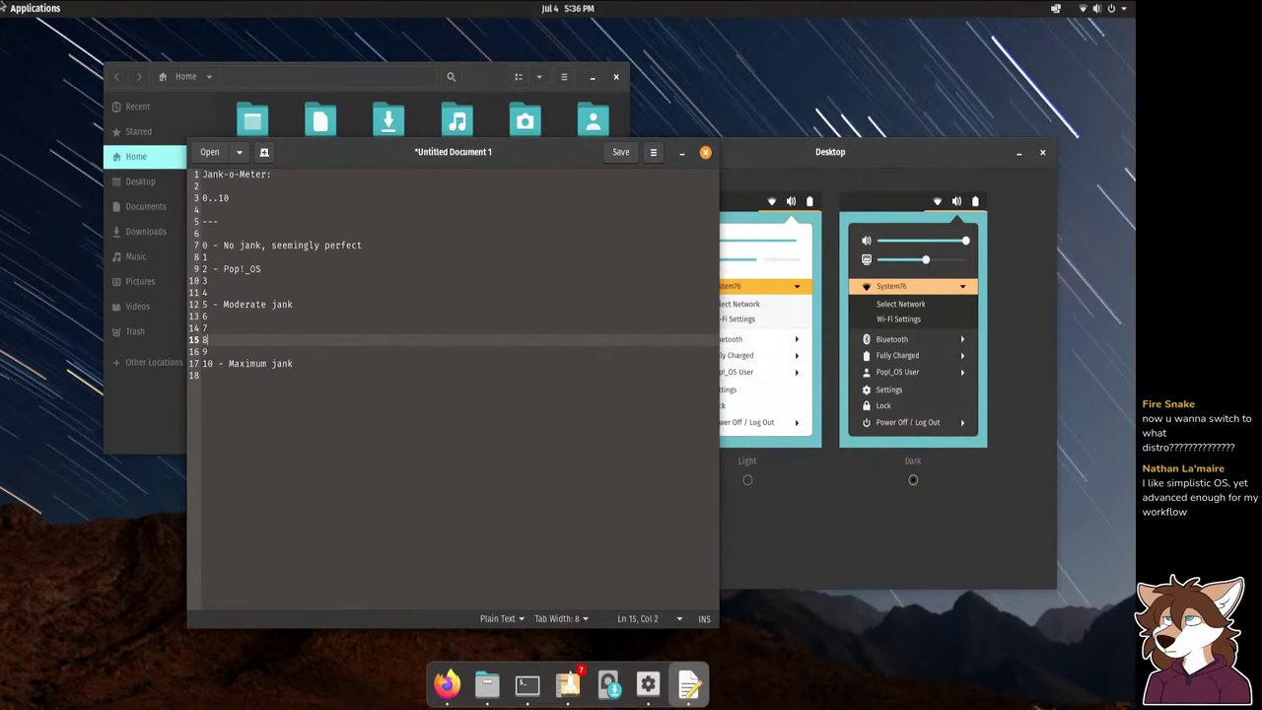
Switch to the Terminal, clear it, and run neofetch.
left_click(35, 8)
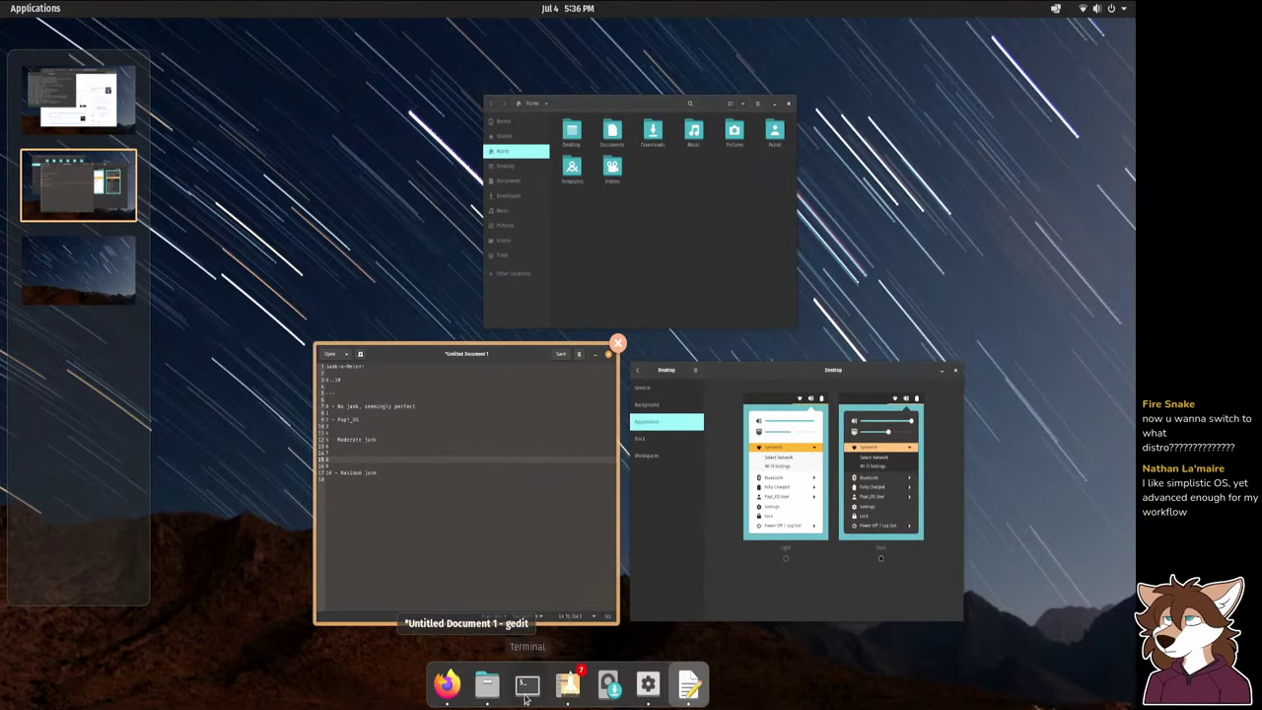
left_click(527, 683)
type("ne")
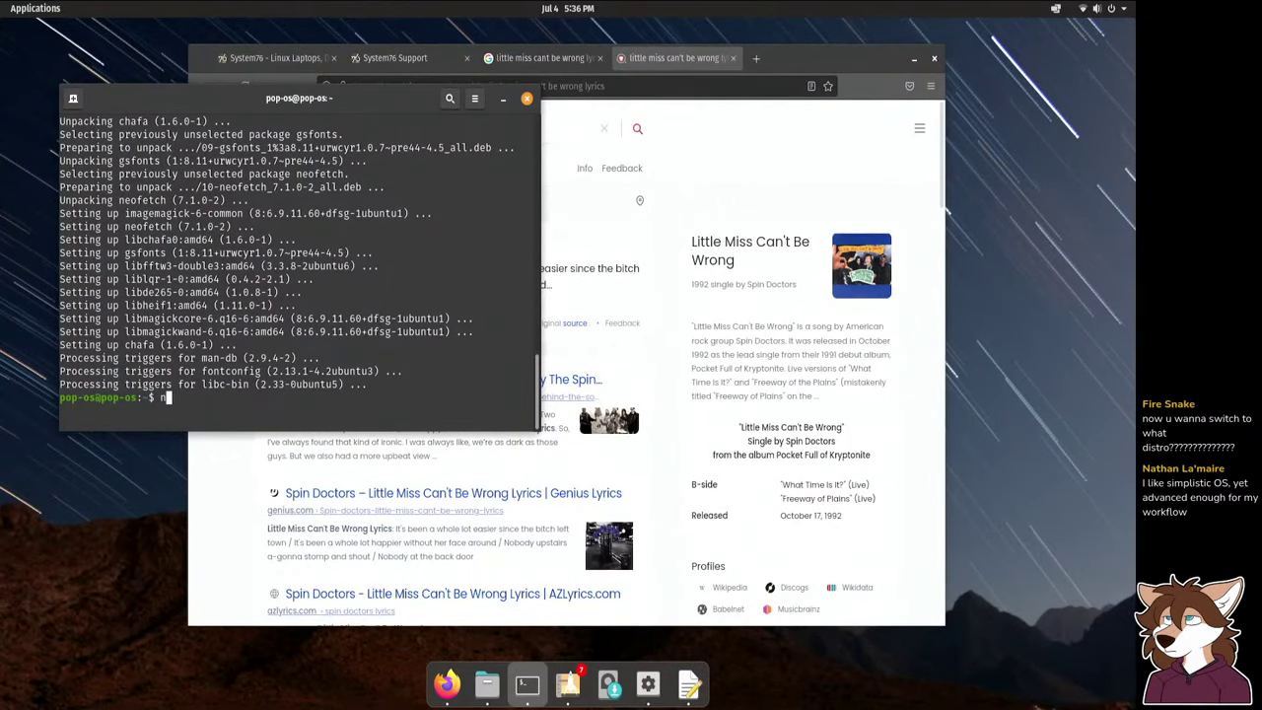
type("of")
key("ctrl+l")
type("etch")
key("Return")
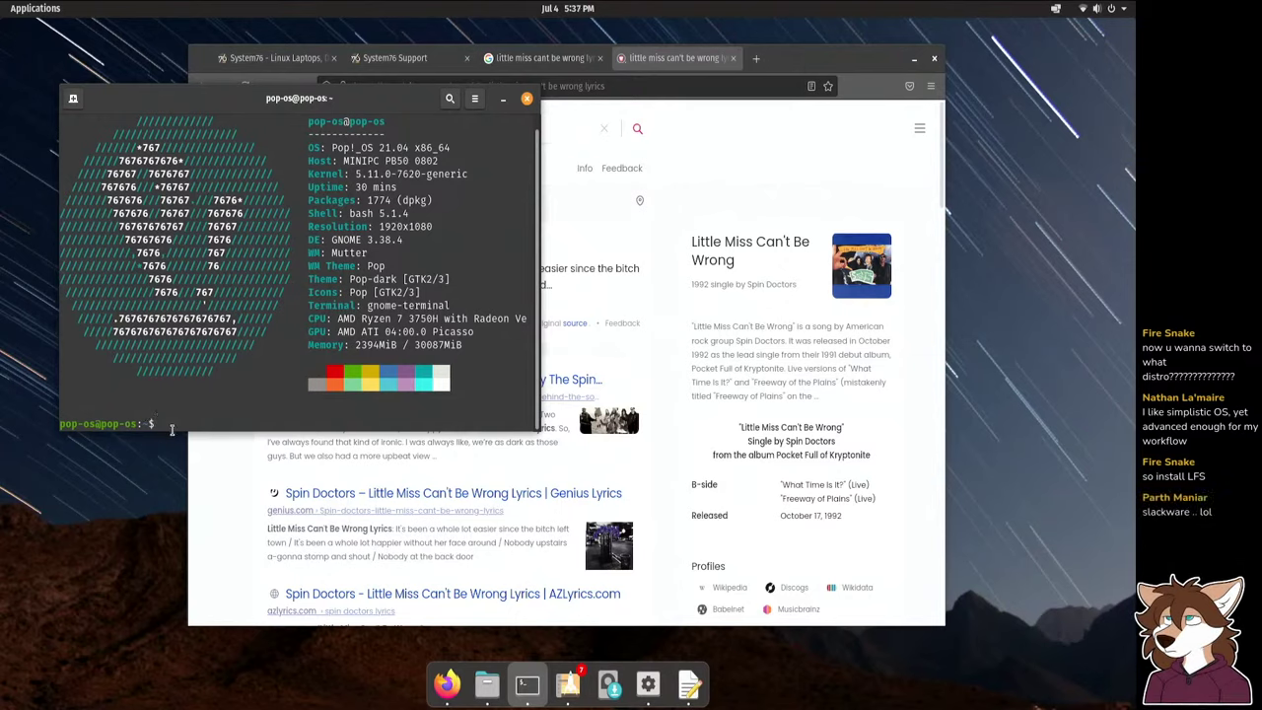
Enlarge and centre the terminal window, then minimize the Brave and Pop!_Shop windows.
left_click_drag(173, 431, 173, 445)
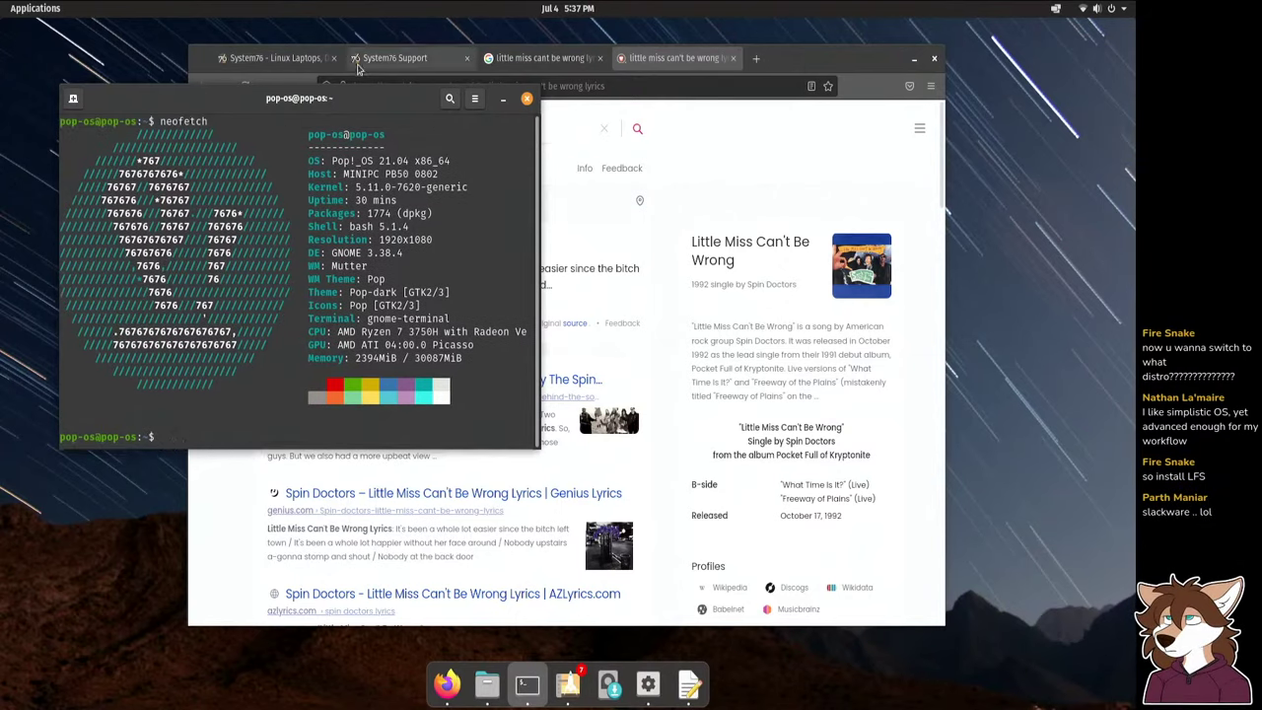
left_click_drag(358, 99, 614, 170)
left_click(915, 61)
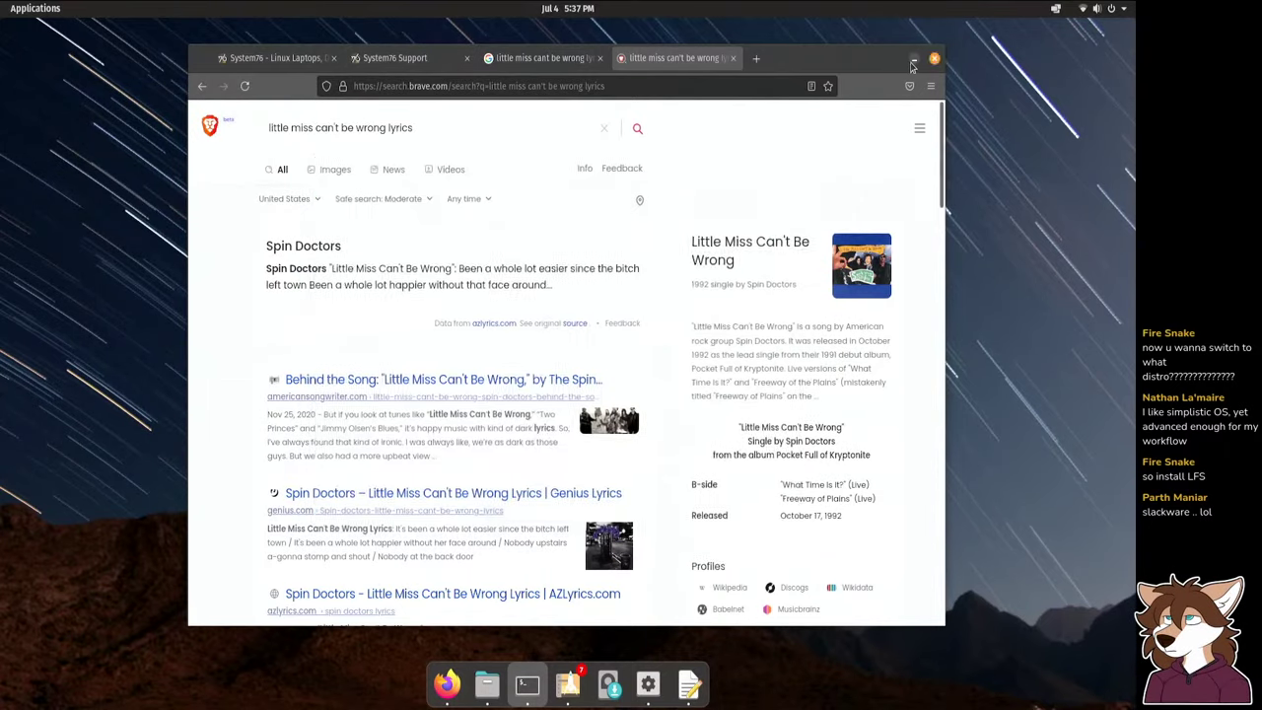
left_click(854, 105)
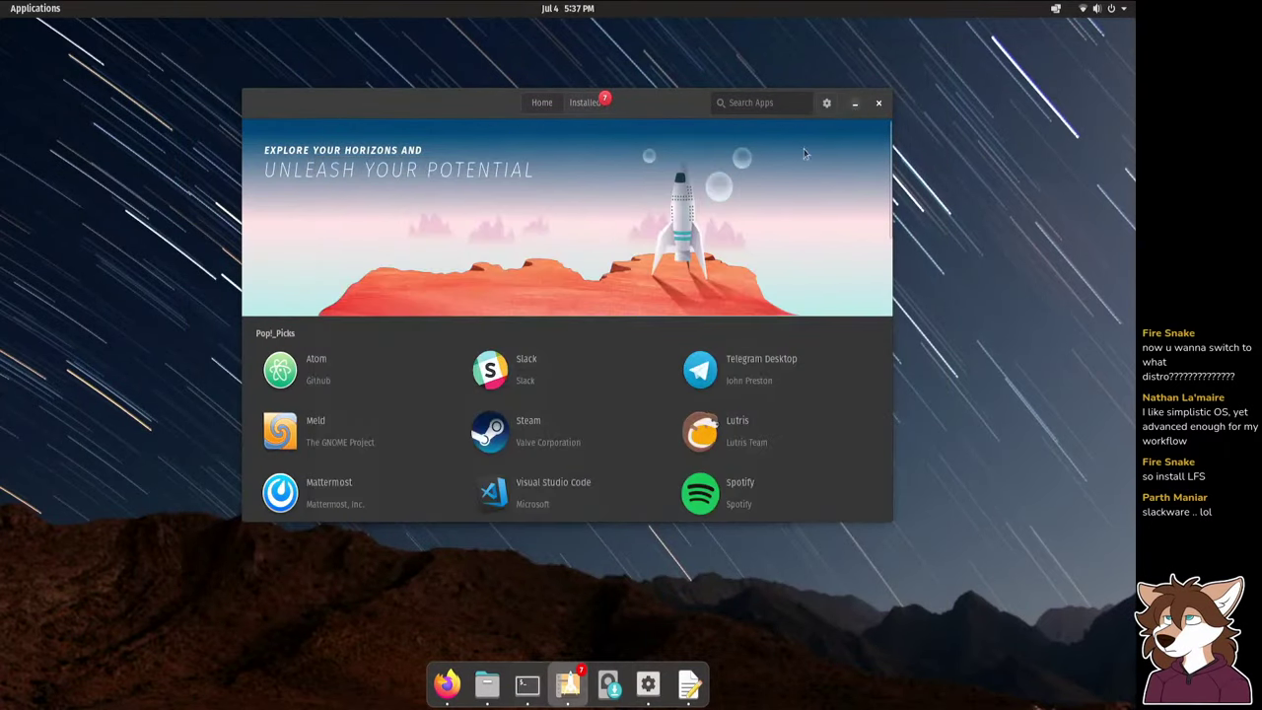
left_click(854, 105)
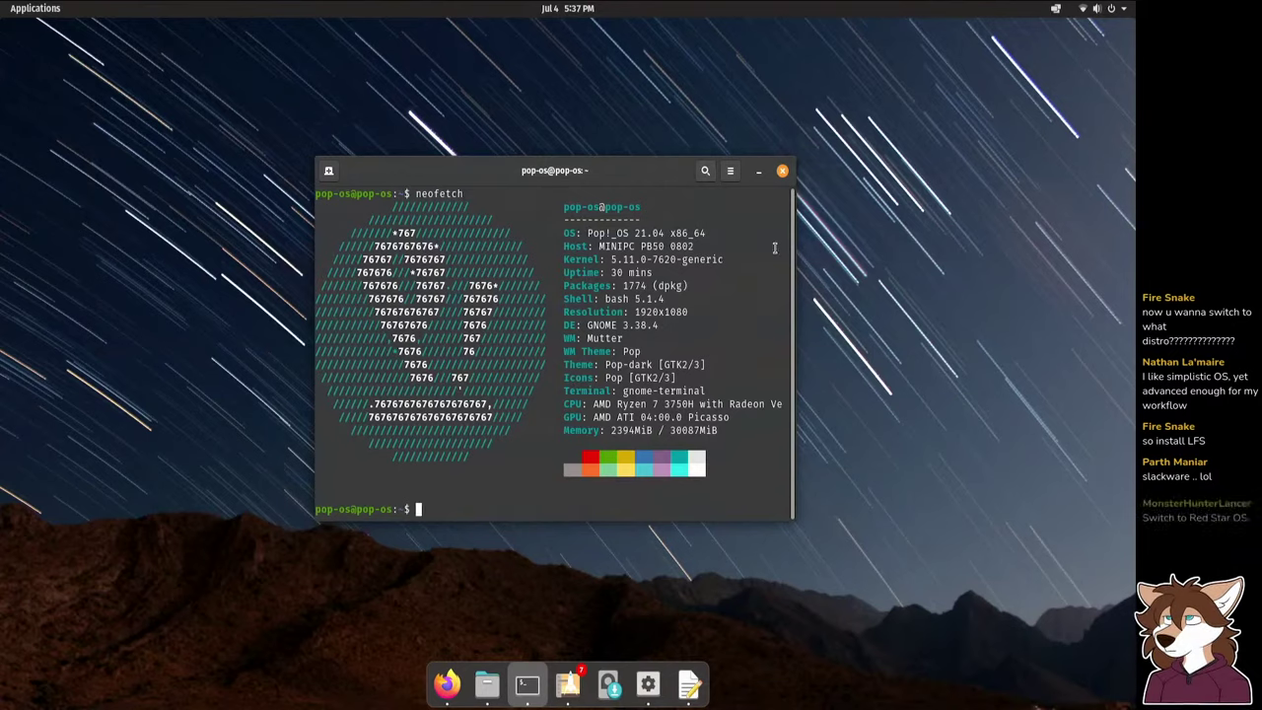
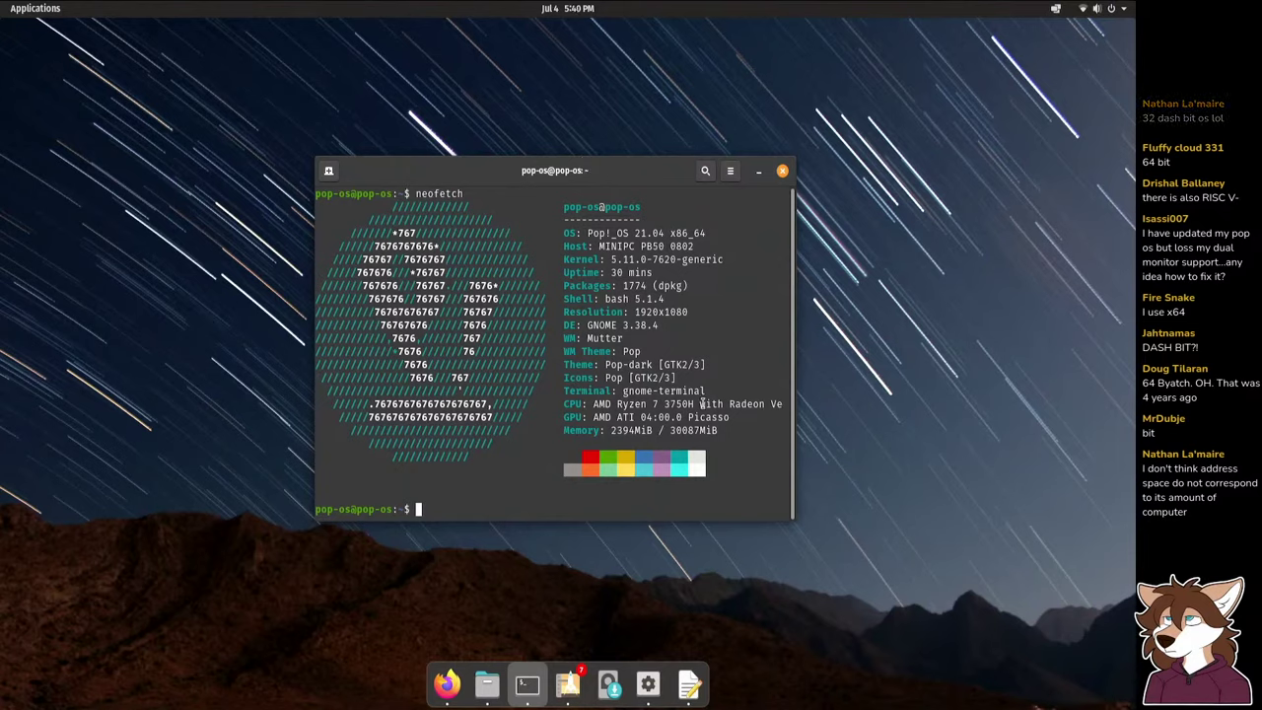
Select 'Picasso' in the neofetch output, then close the terminal window.
double_click(710, 418)
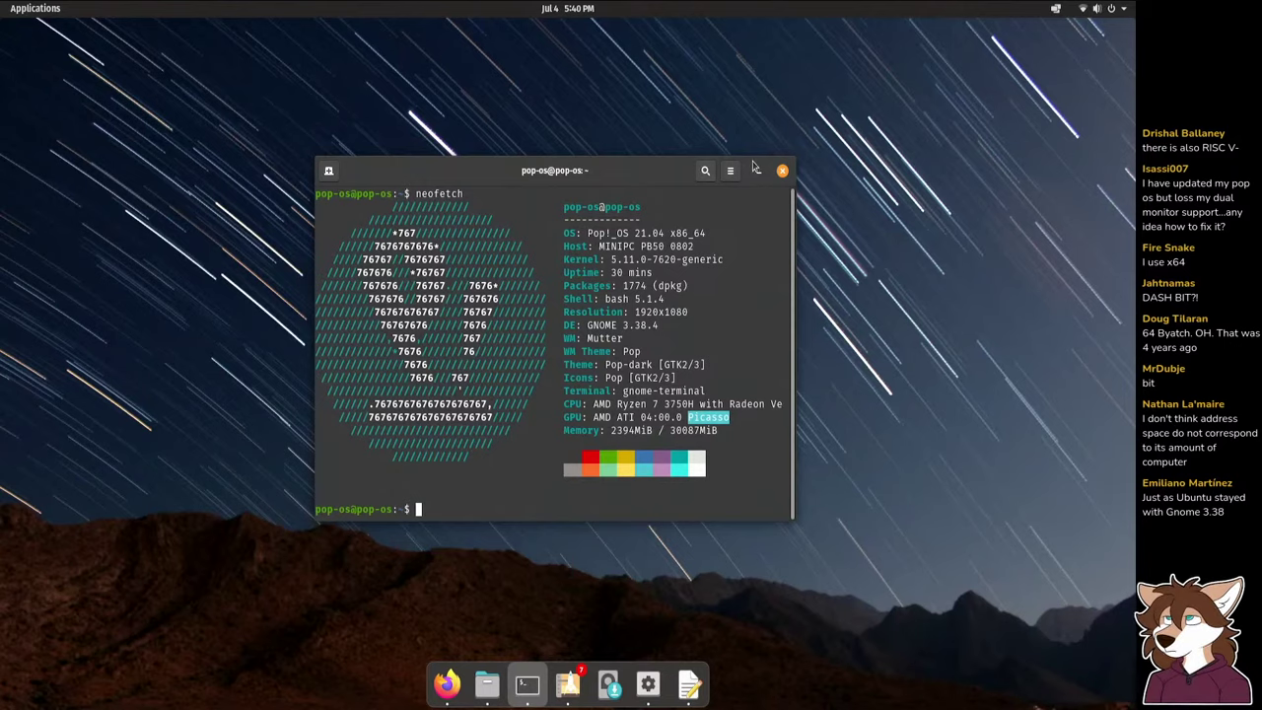
left_click(782, 171)
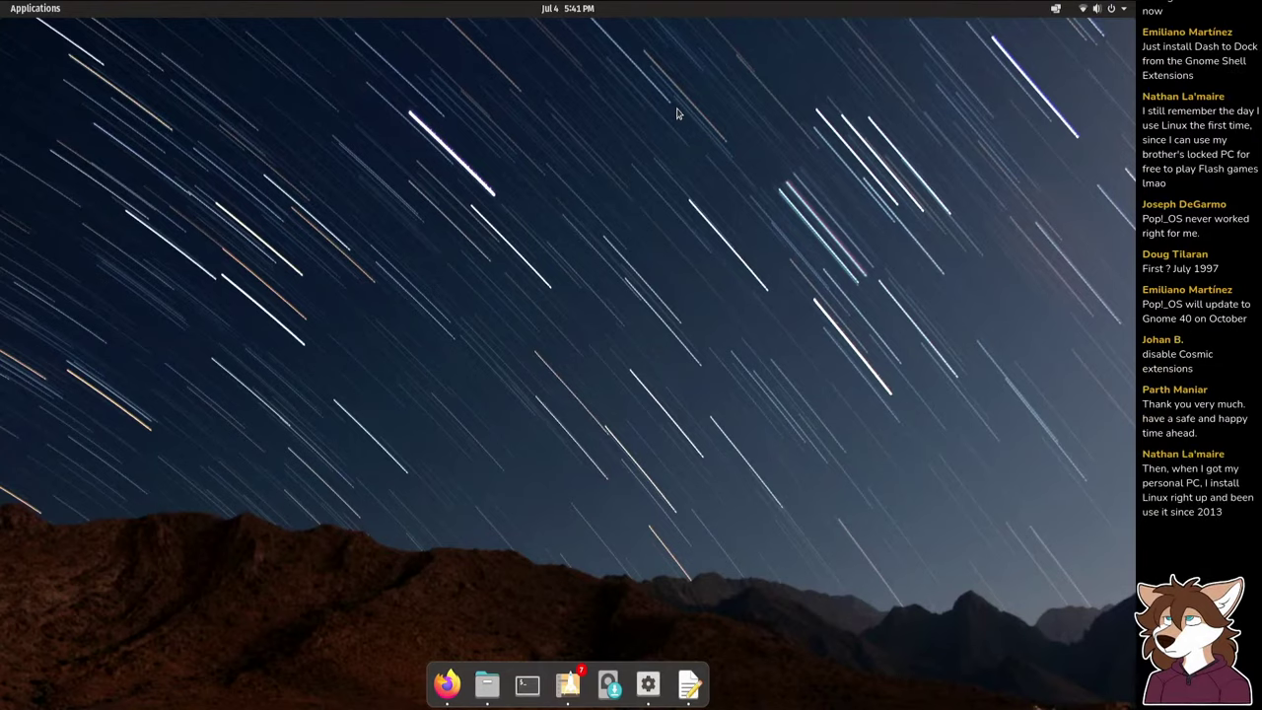
Dismiss the launcher, find 'tweak' in Pop!_Shop, install GNOME Tweaks, and show Applications.
key("super")
type("word")
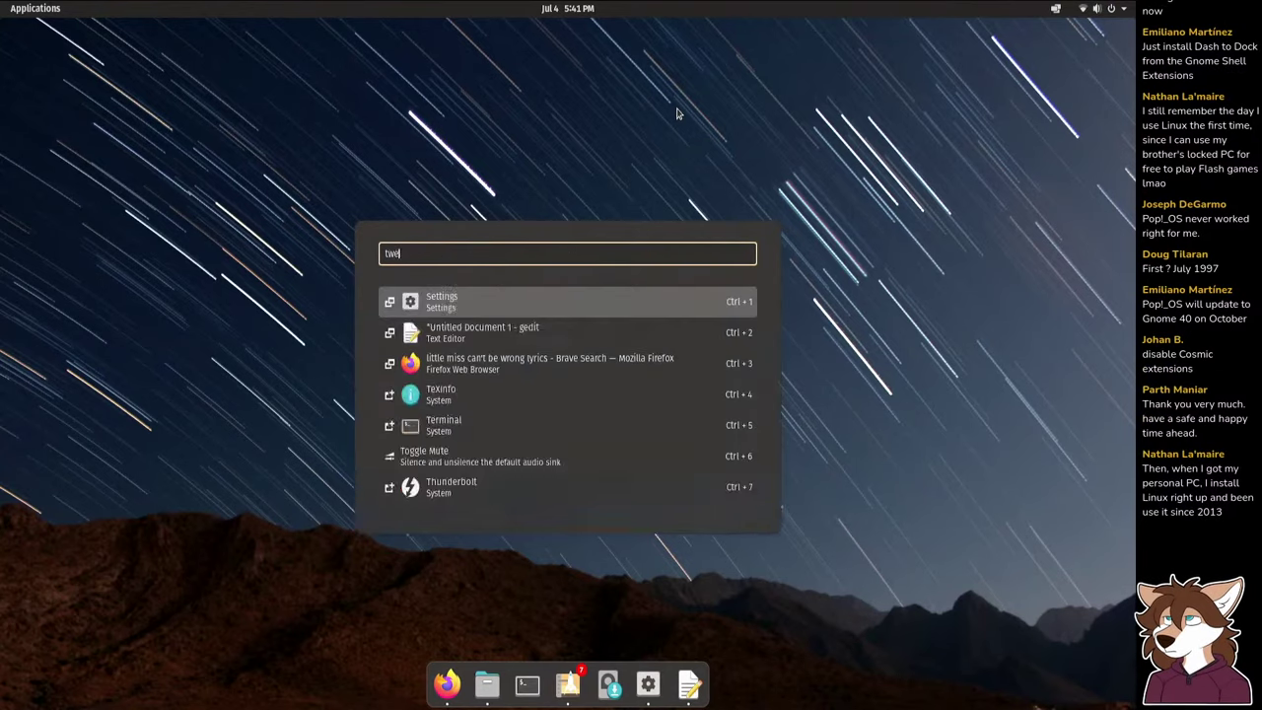
key("ctrl+a")
key("Escape")
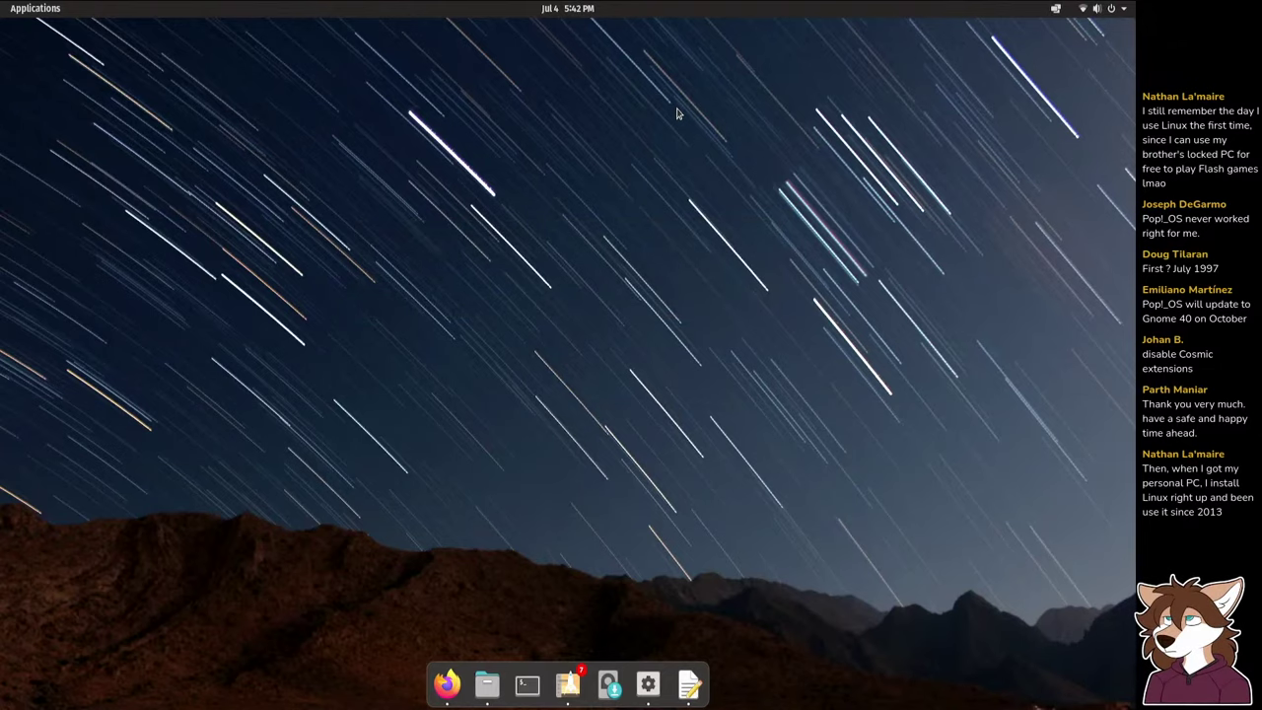
left_click(568, 684)
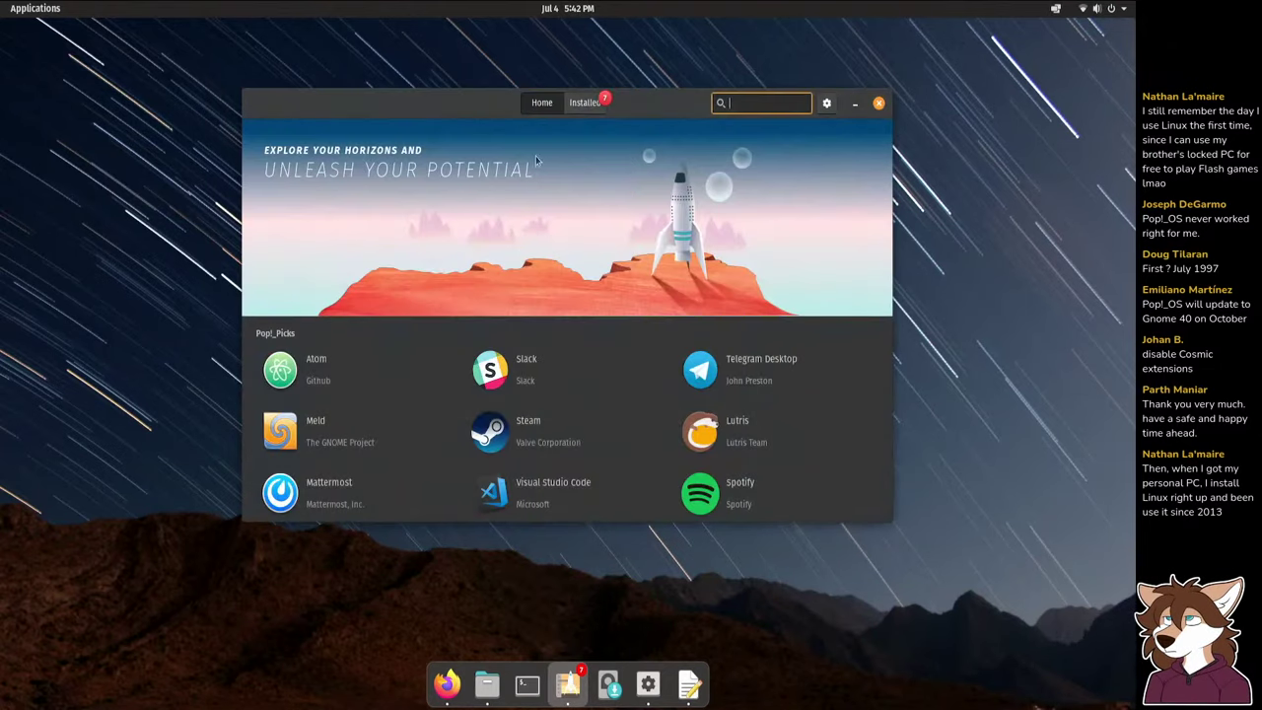
type("tweak")
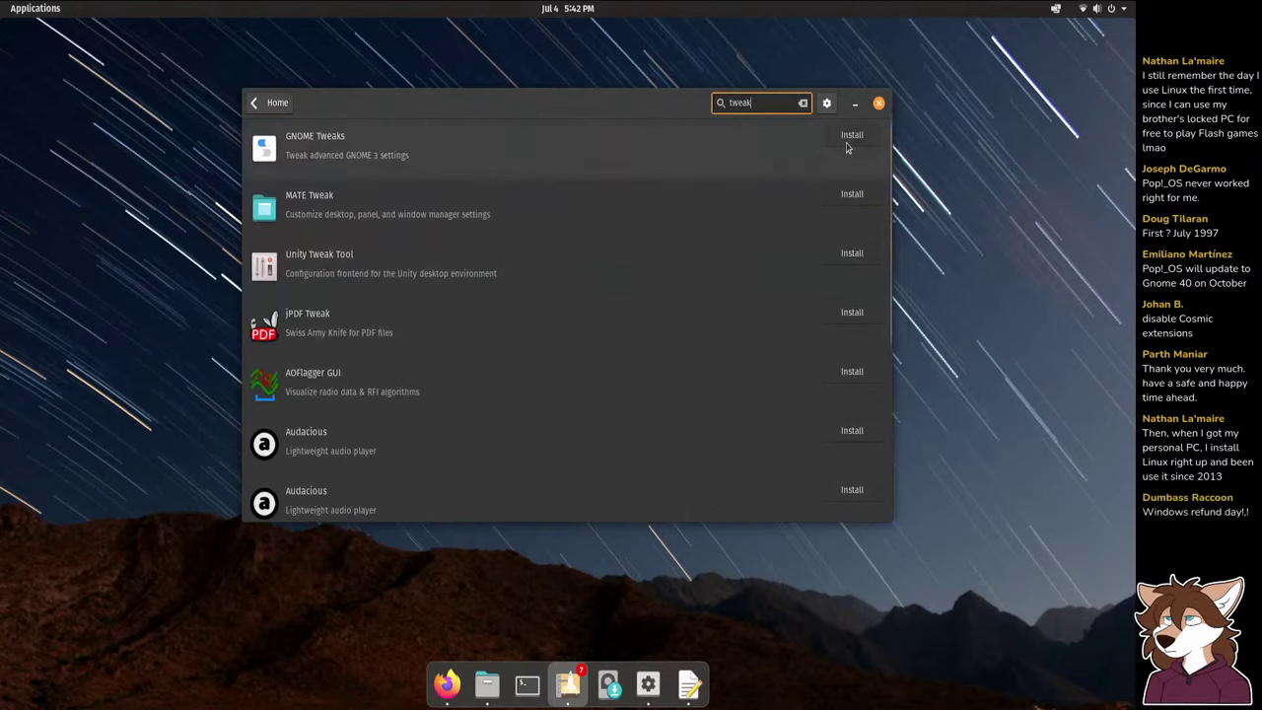
left_click(848, 139)
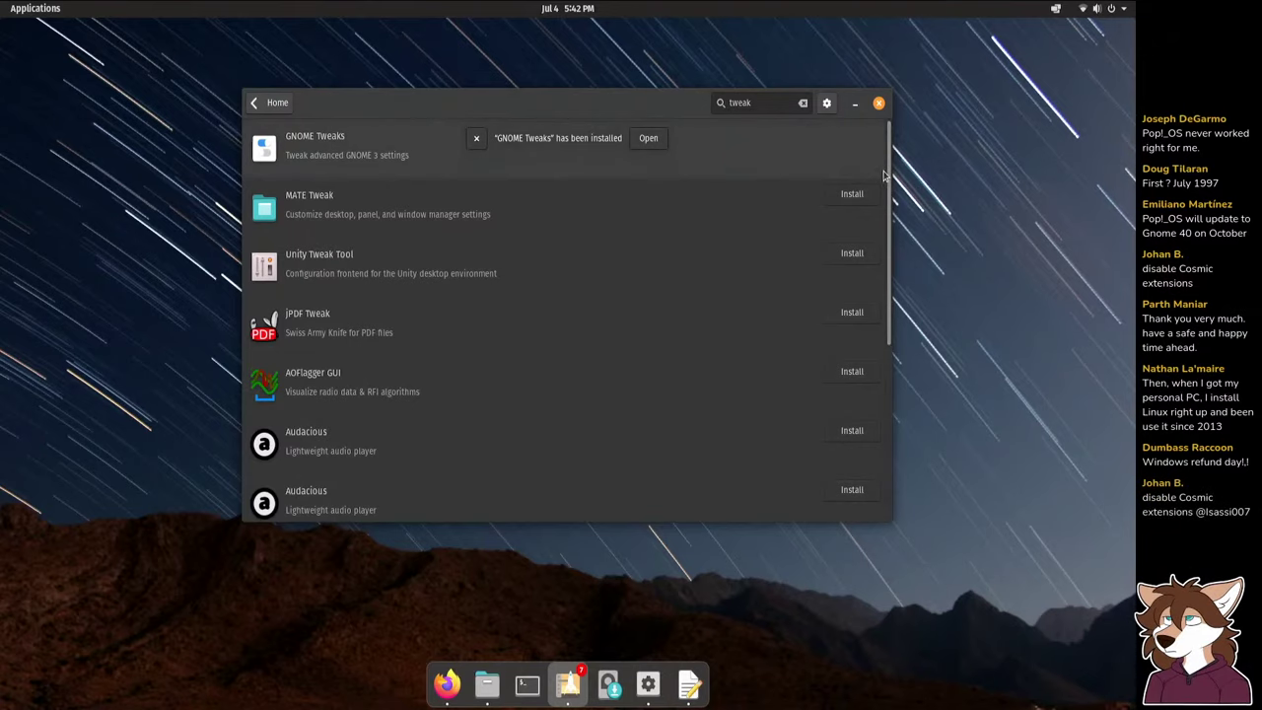
left_click(648, 138)
Launch Tweaks from an Applications search for 'tweak' and show its Extensions page.
left_click(33, 8)
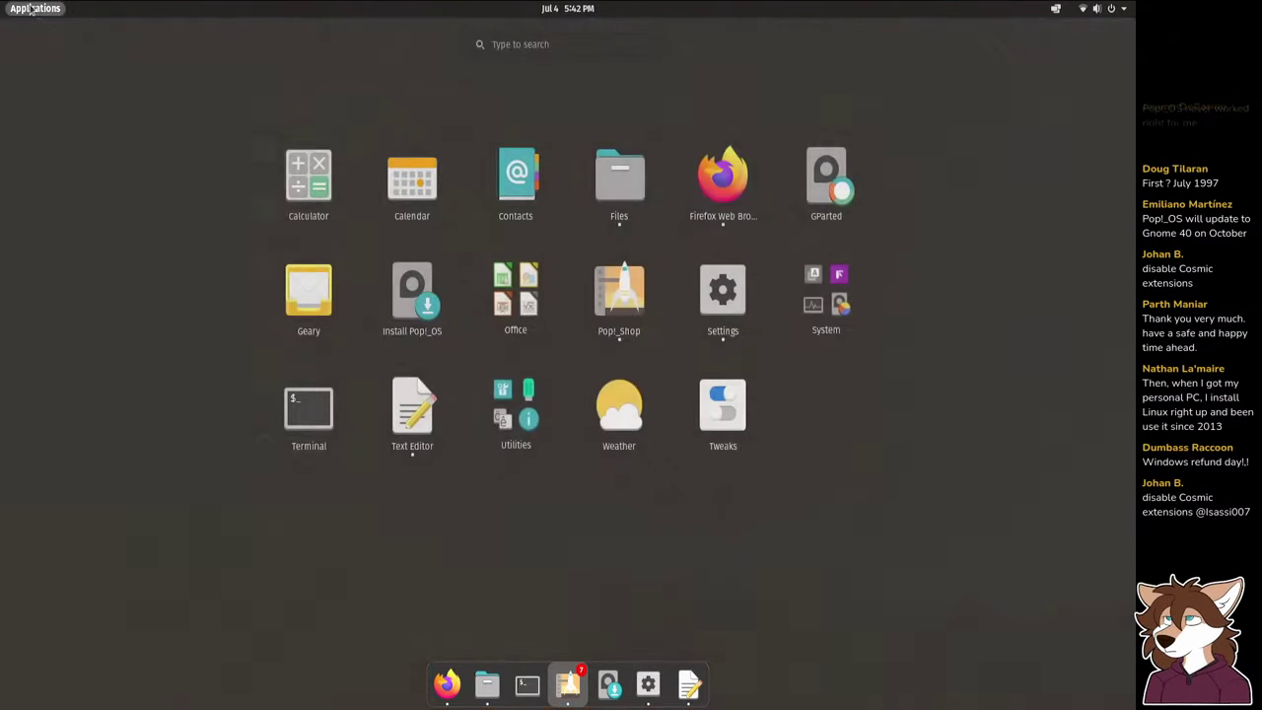
type("tweak")
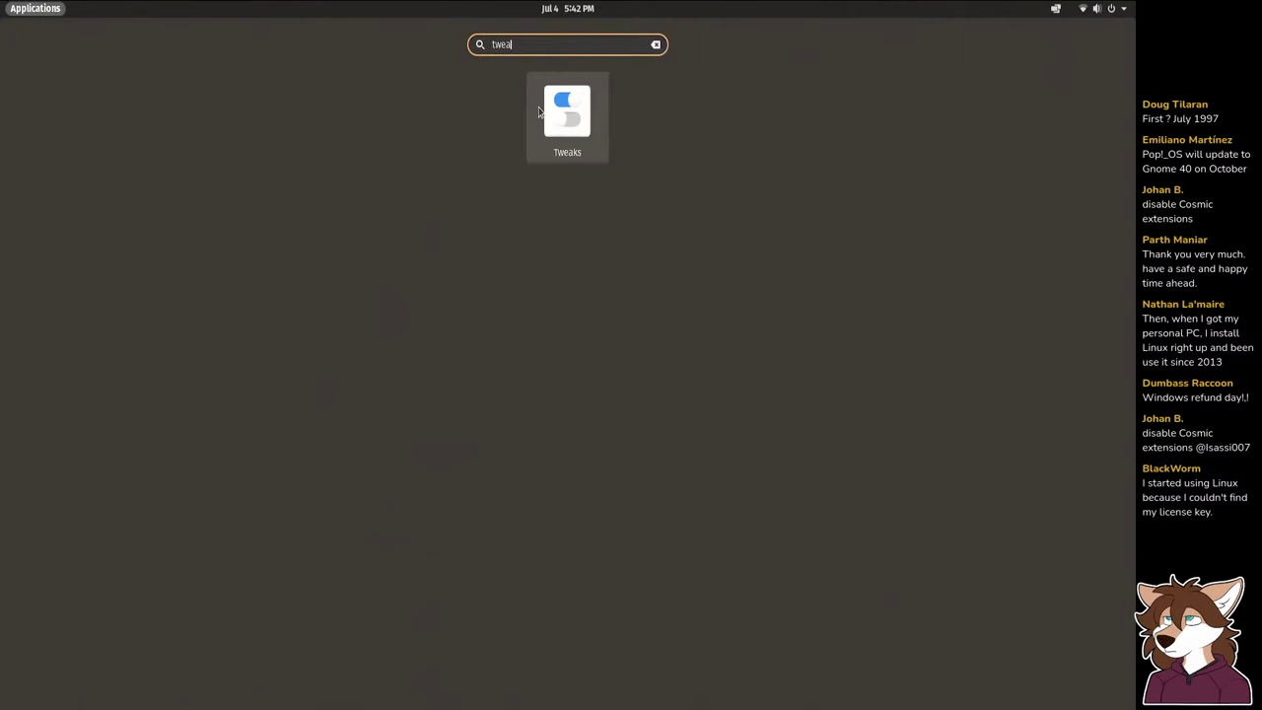
left_click(542, 112)
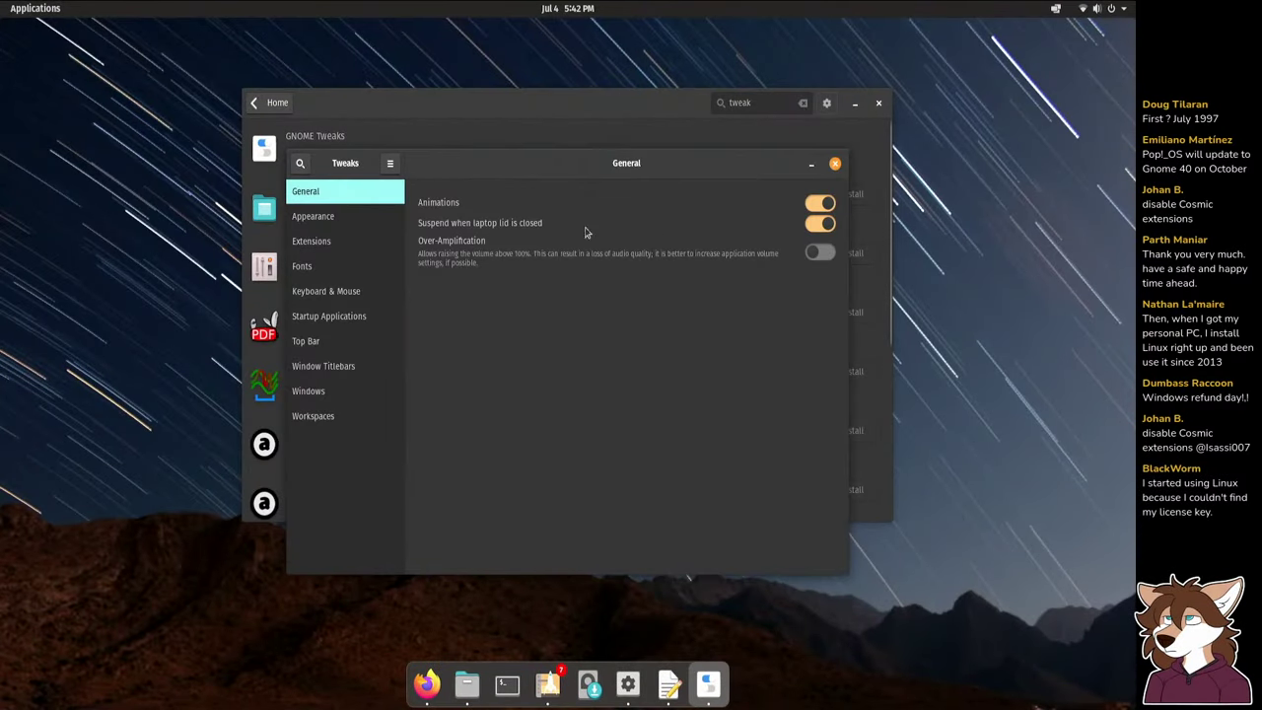
left_click(338, 216)
left_click(333, 241)
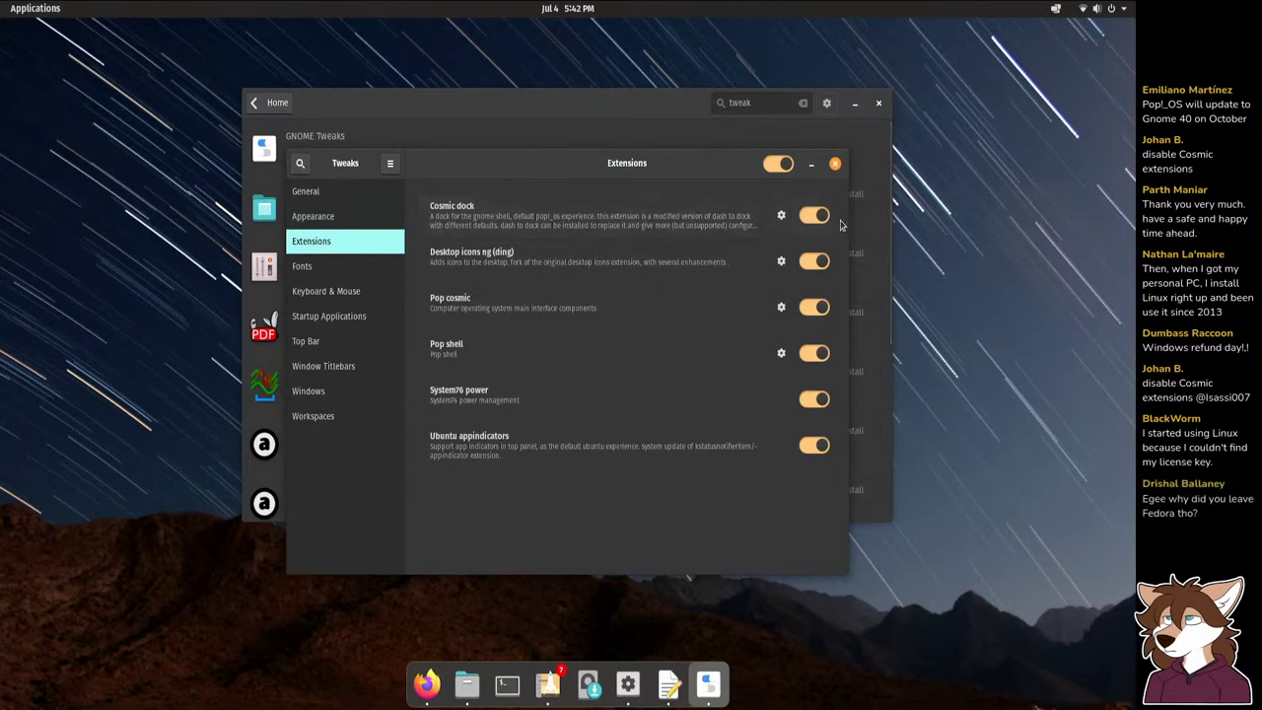
Turn the global Extensions switch off and back on, then return to Pop!_Shop's search.
left_click(779, 164)
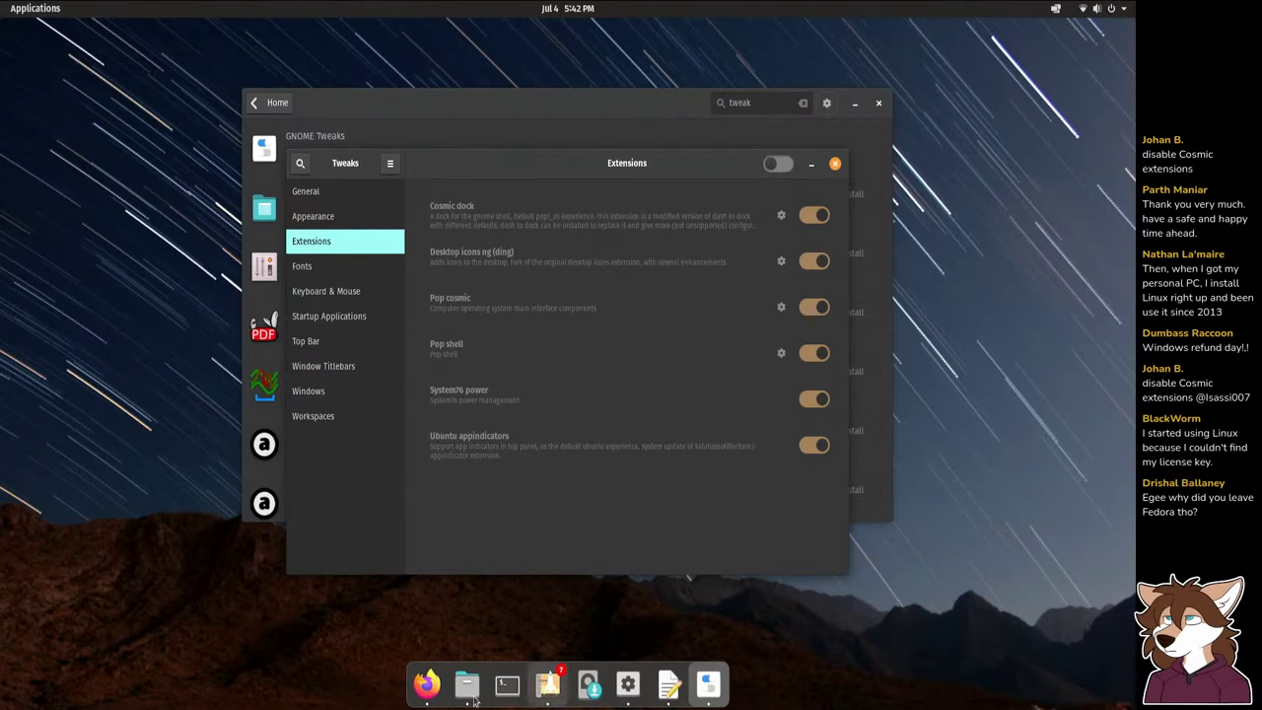
key("super")
key("Escape")
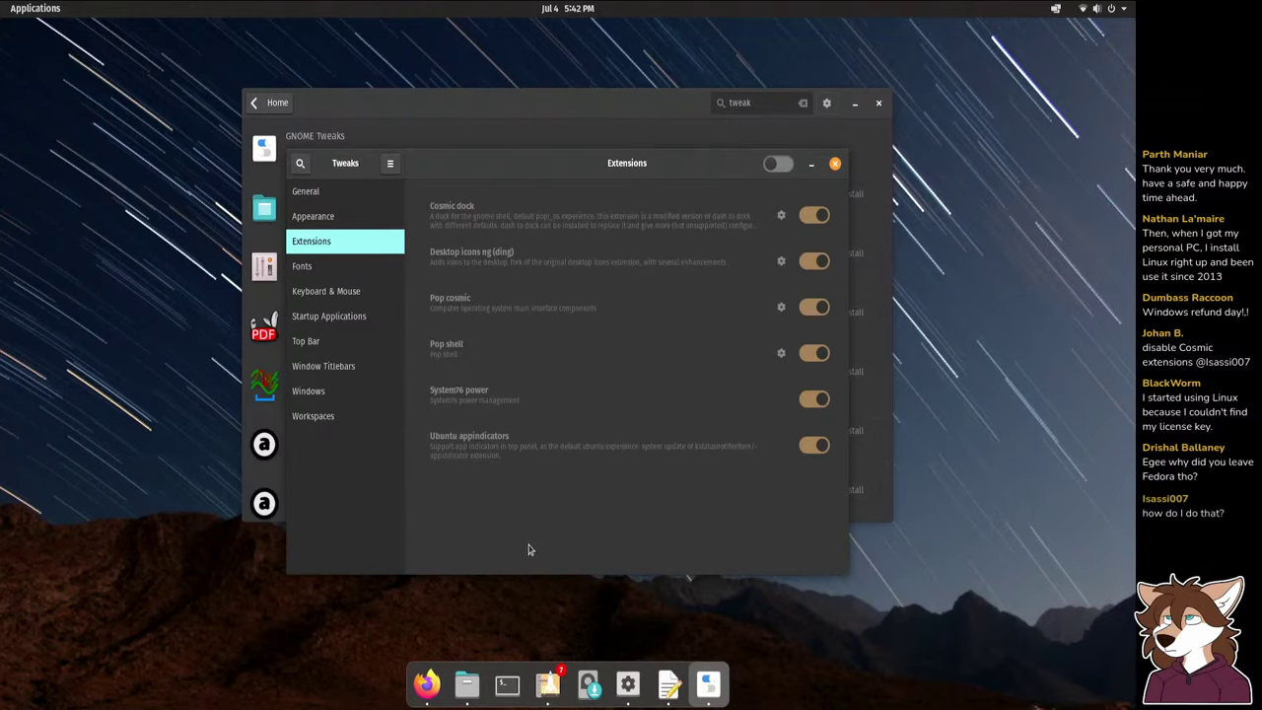
left_click(777, 164)
left_click(768, 104)
double_click(768, 104)
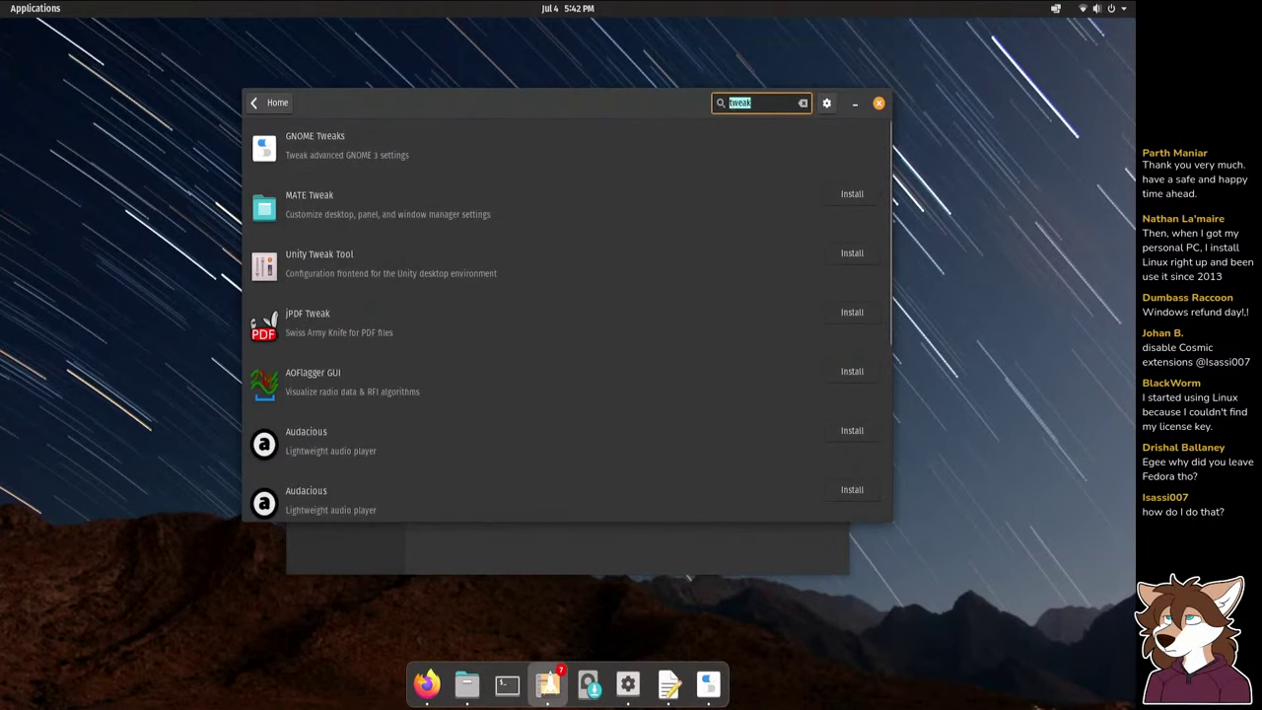
Launch the Extensions app from Pop!_Shop's 'extension' search and close the store.
type("exten")
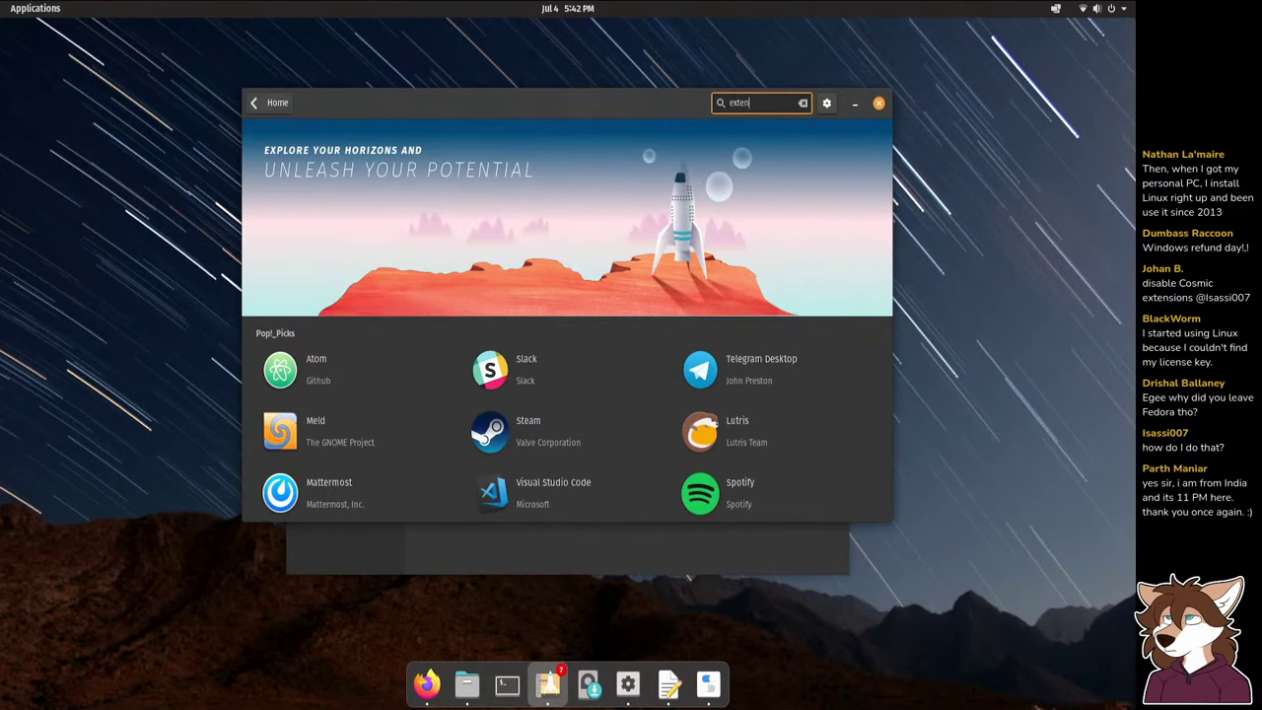
type("sion")
key("BackSpace")
key("BackSpace")
key("BackSpace")
key("BackSpace")
key("BackSpace")
key("BackSpace")
key("BackSpace")
key("BackSpace")
key("BackSpace")
type("exten")
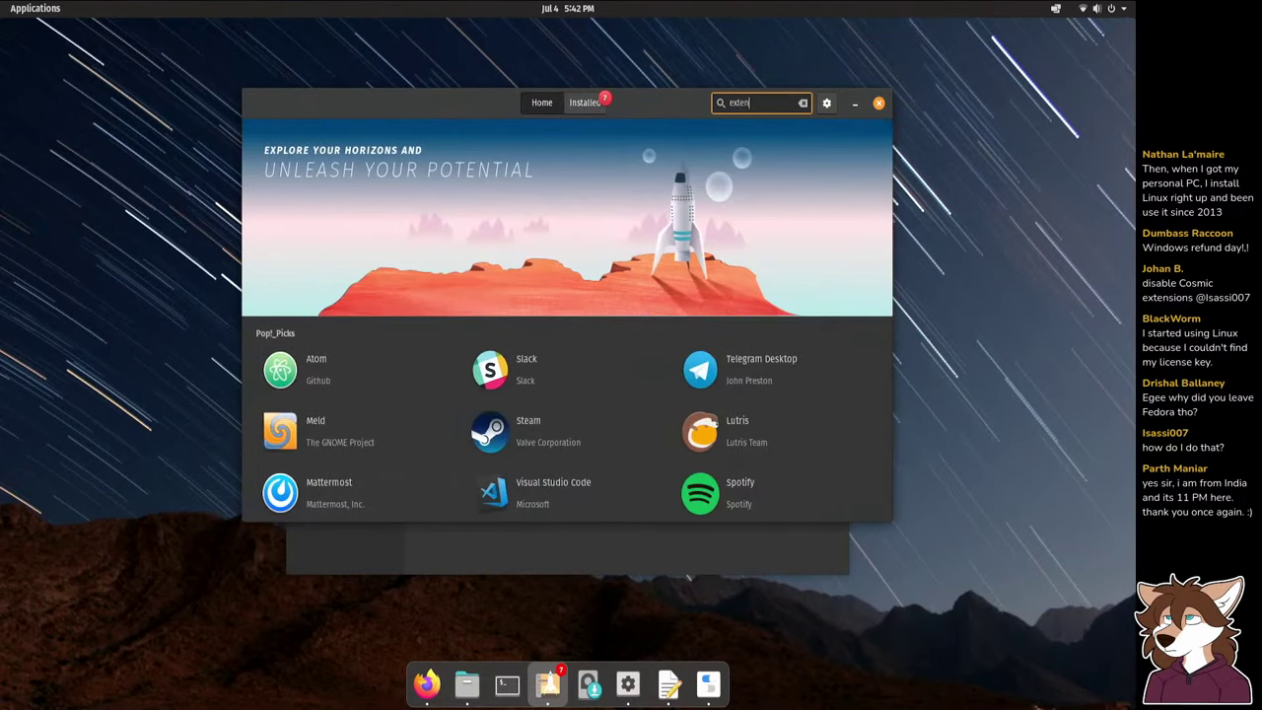
type("sion")
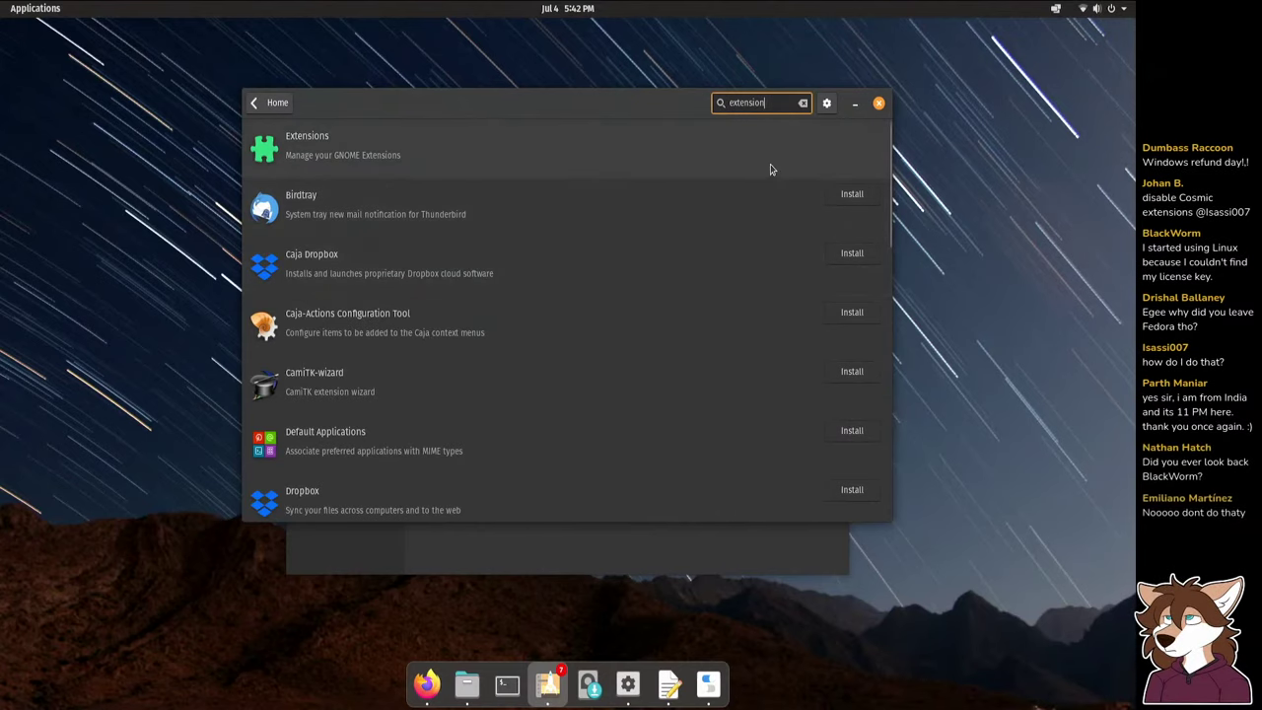
left_click(772, 160)
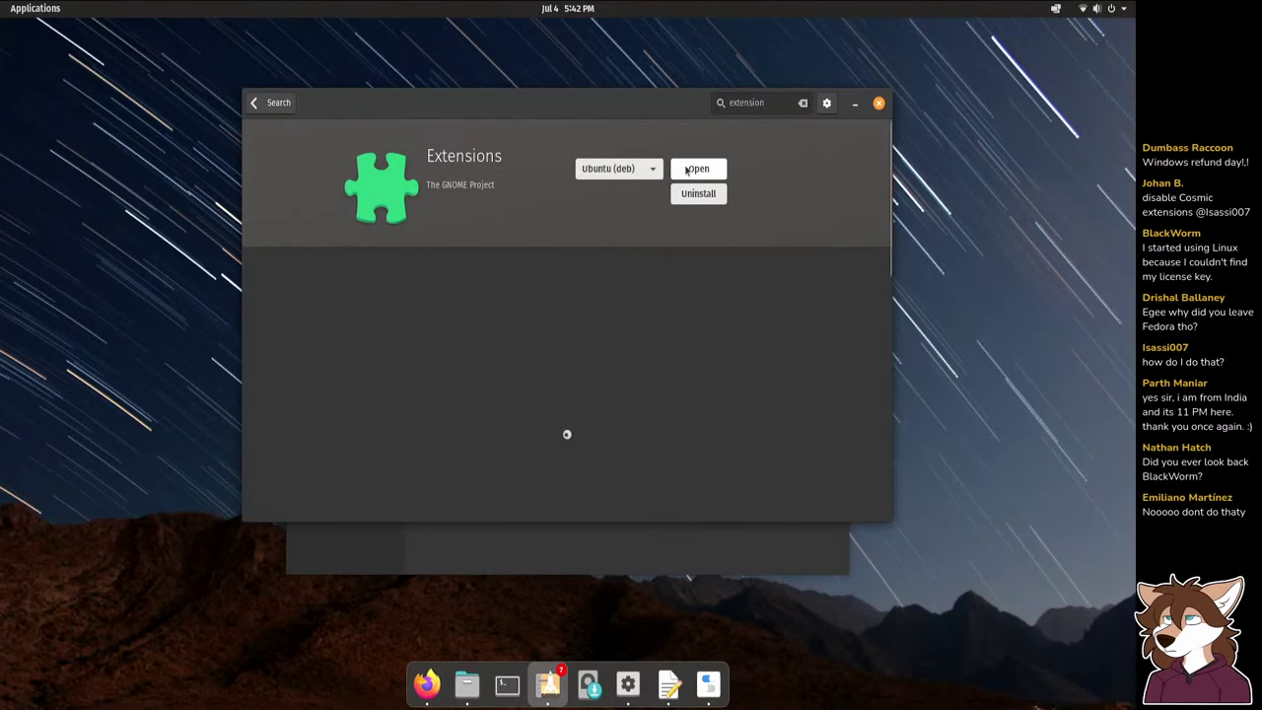
left_click(687, 169)
left_click_drag(340, 61, 564, 100)
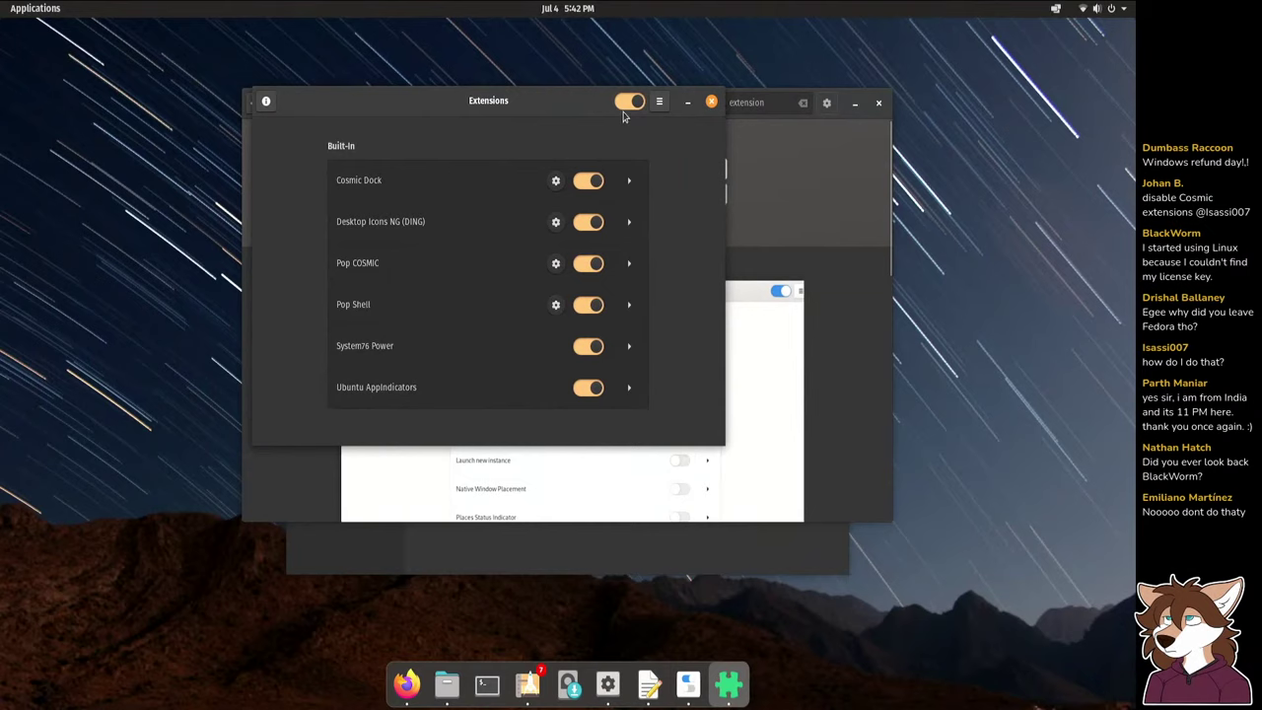
left_click(881, 106)
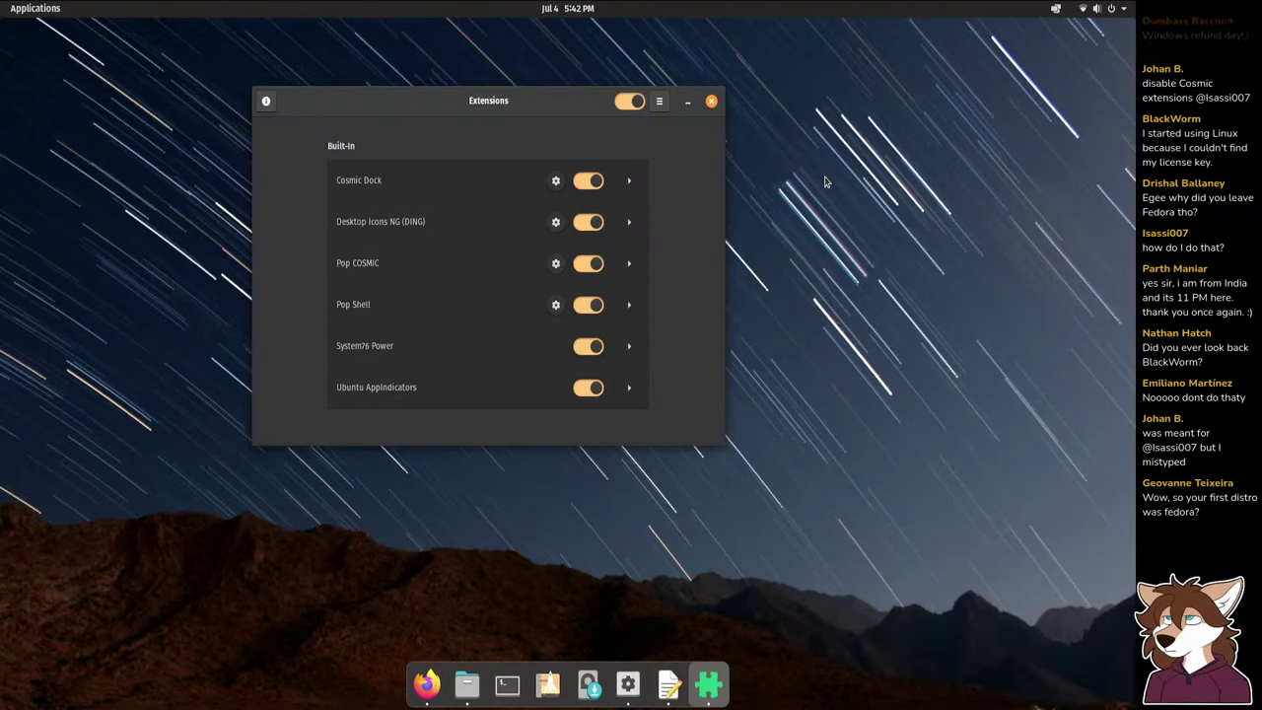
Toggle all extensions off and on twice, checking the window overview in between.
left_click(631, 104)
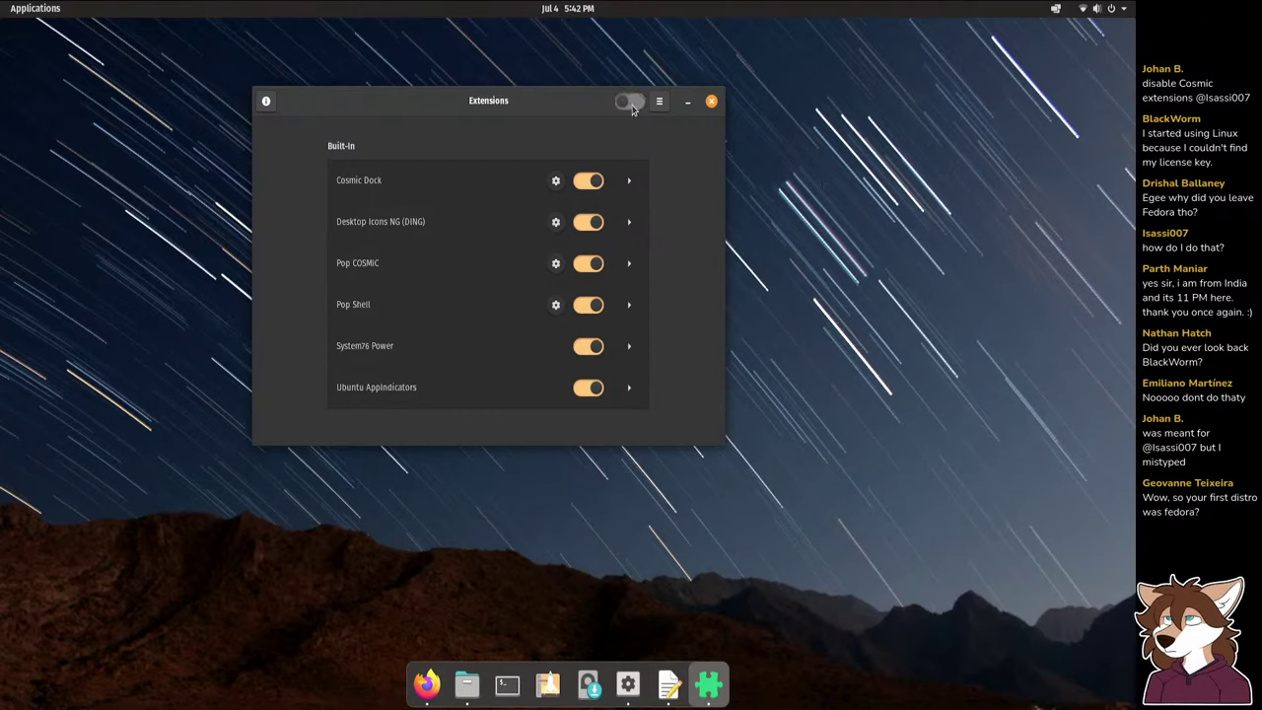
left_click(631, 104)
left_click(27, 7)
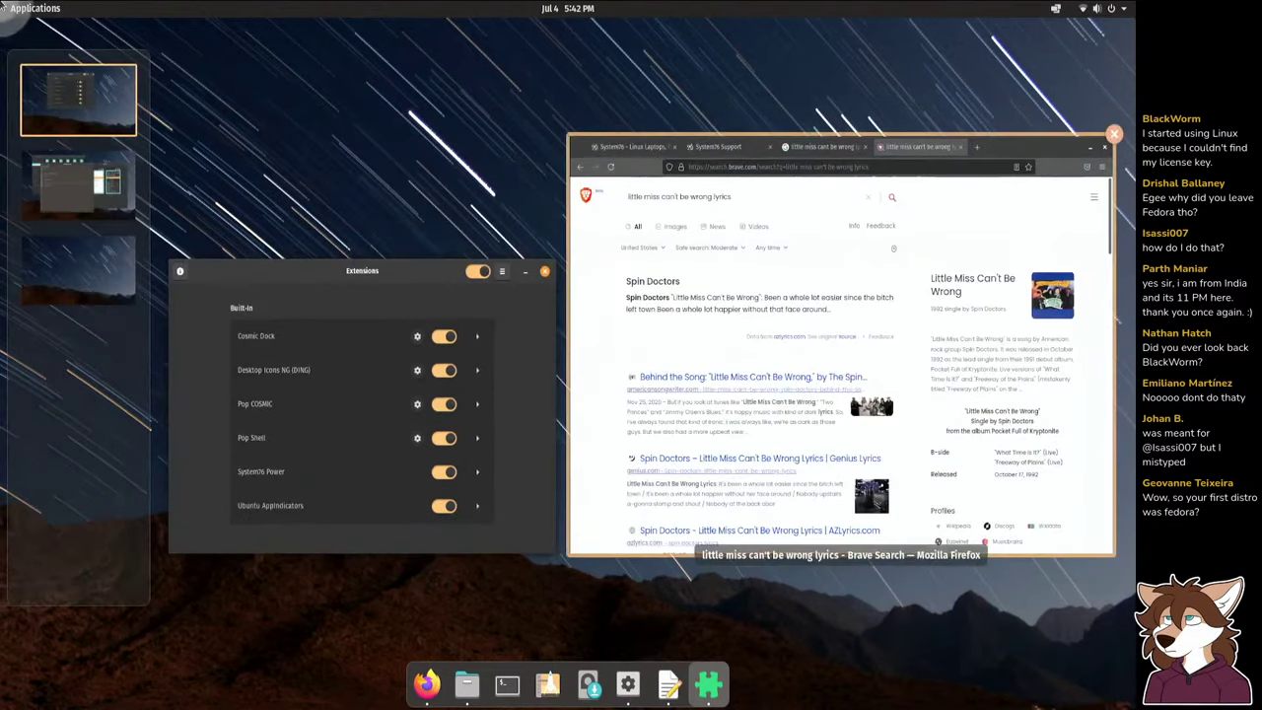
left_click(27, 8)
left_click(631, 102)
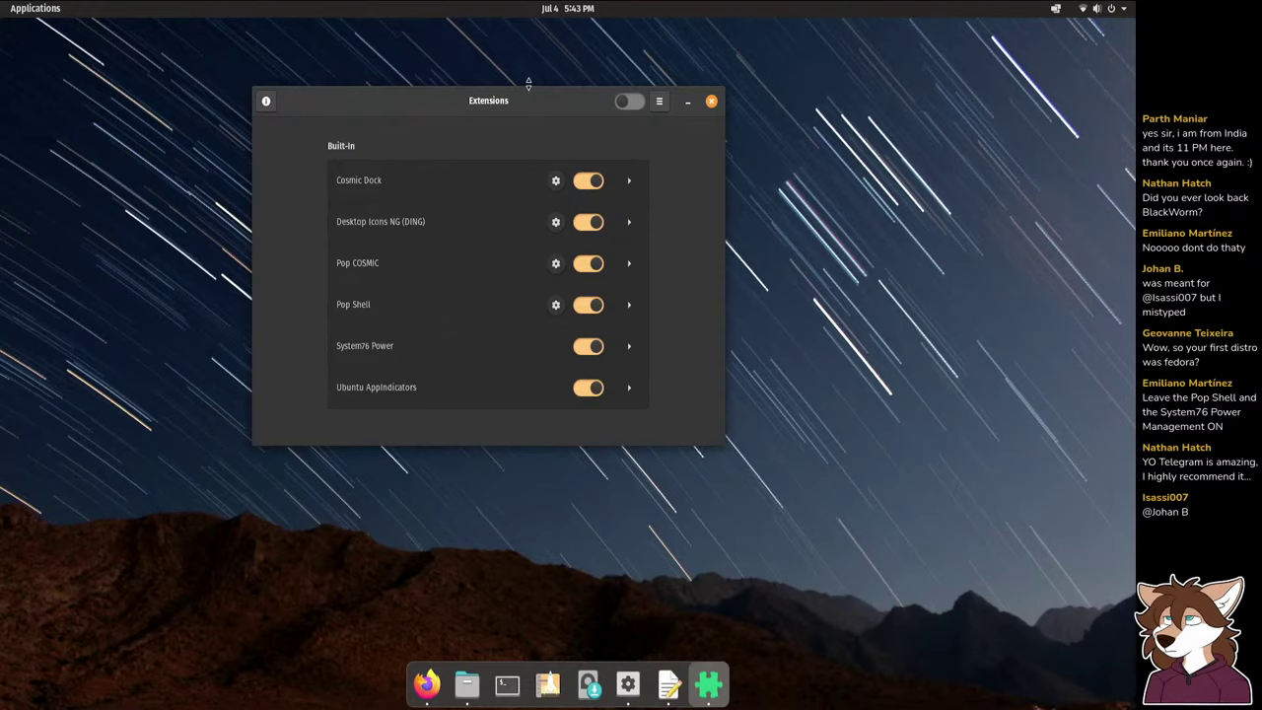
left_click(622, 102)
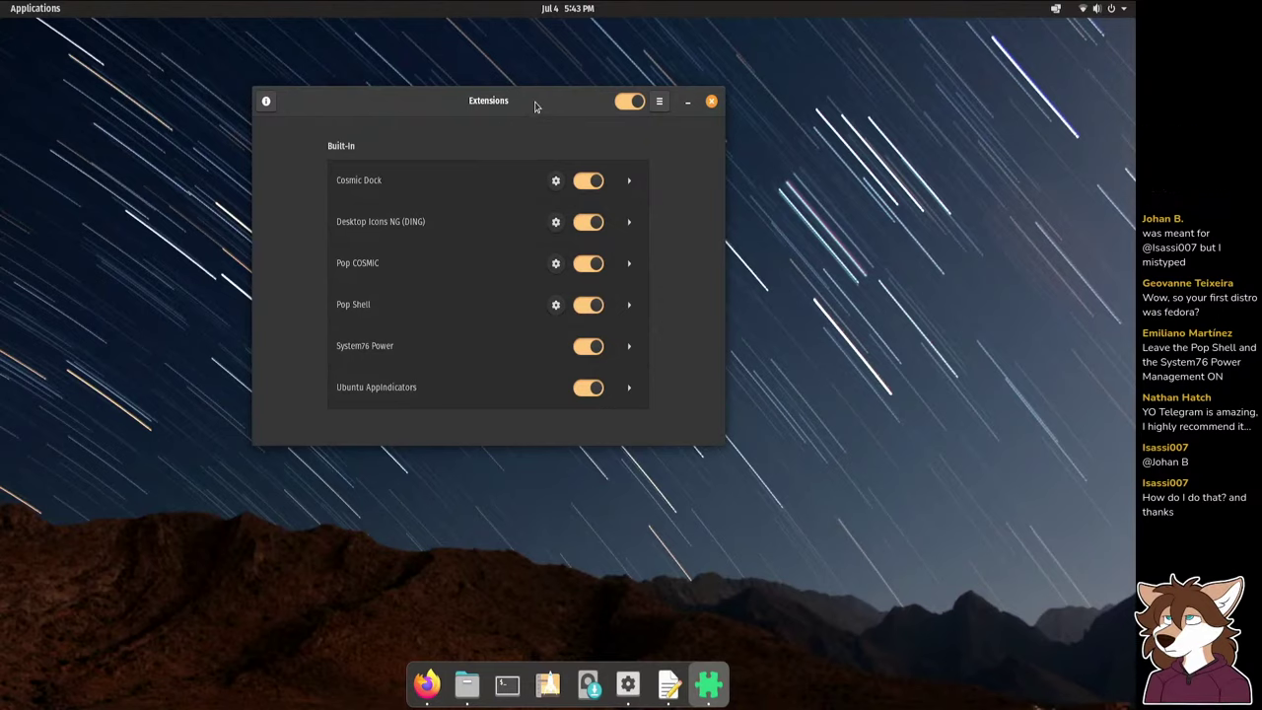
Reposition the Extensions window, toggle extensions off and on once more, then close it.
left_click_drag(580, 122, 607, 161)
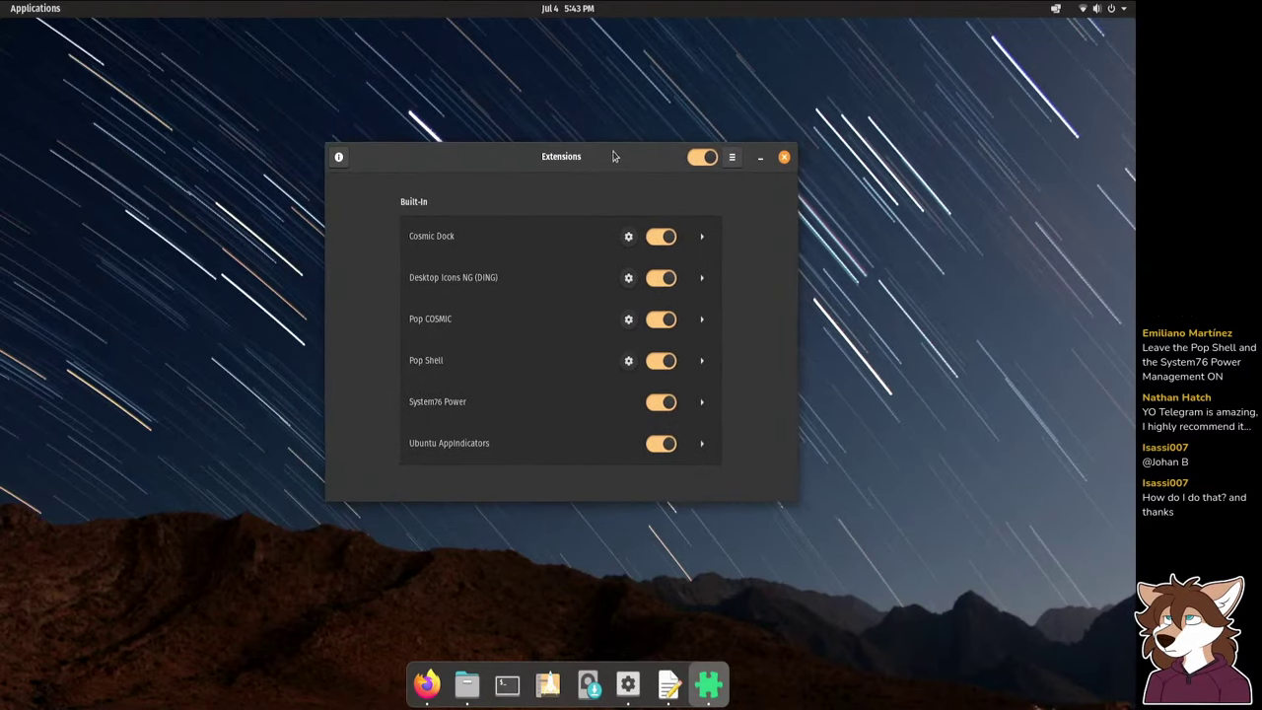
left_click_drag(613, 156, 565, 126)
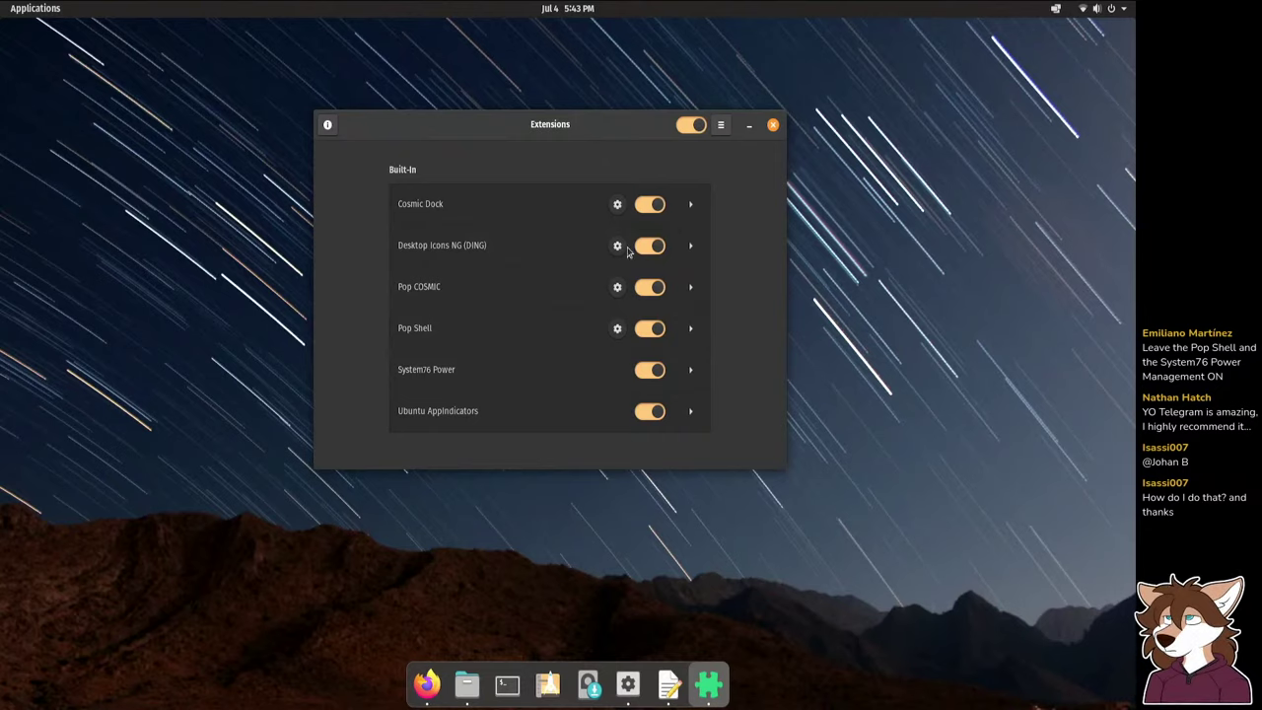
left_click(691, 125)
left_click_drag(693, 129, 690, 135)
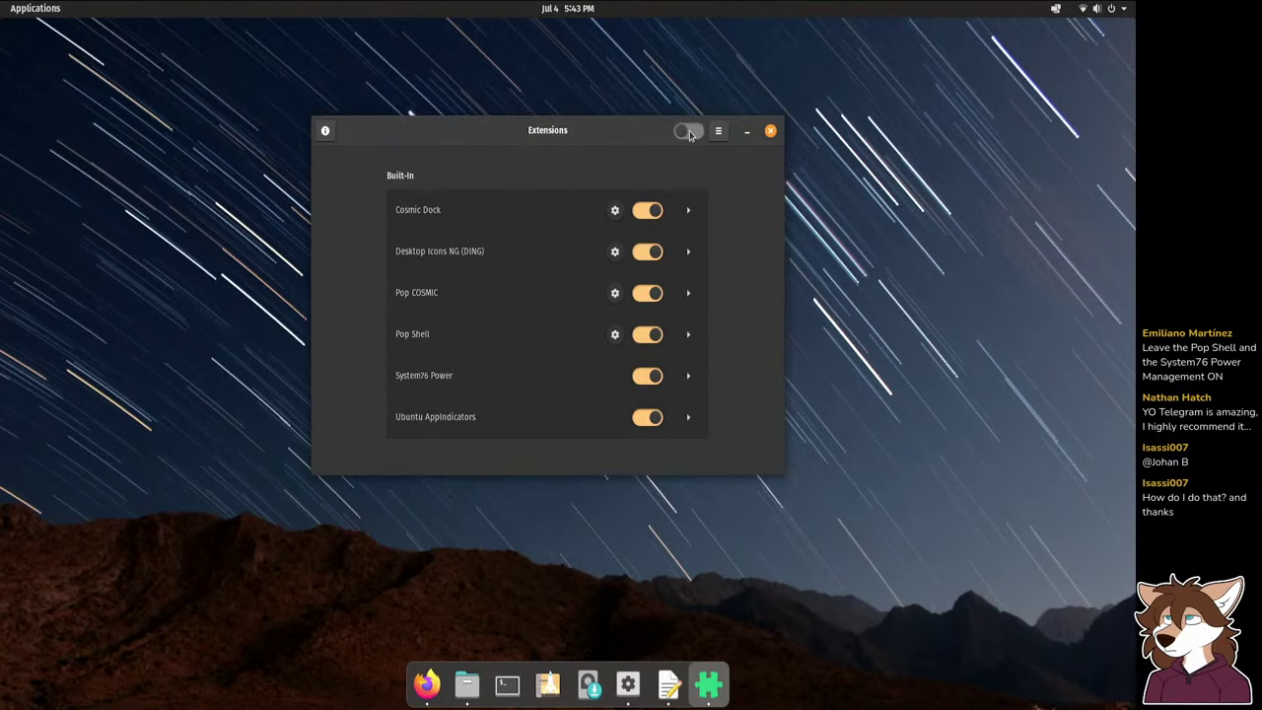
left_click(690, 132)
left_click(771, 132)
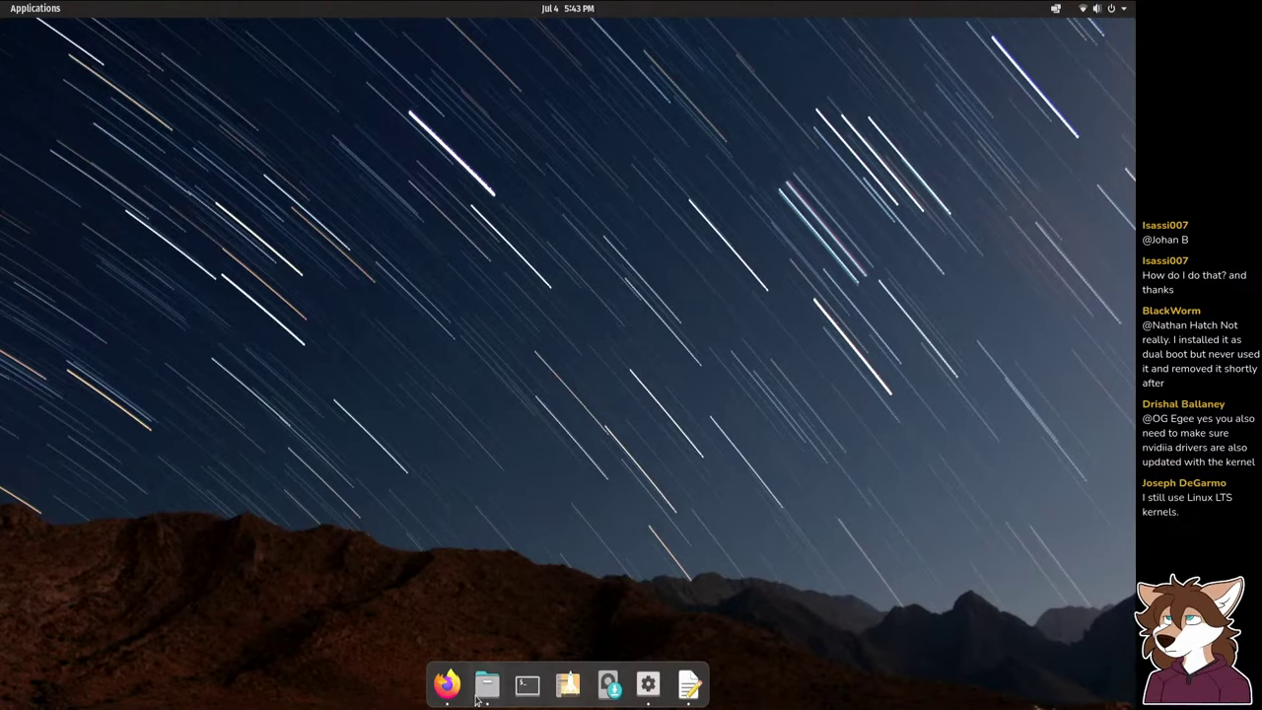
Open Files from the dock, briefly opening and dismissing the launcher.
left_click(488, 684)
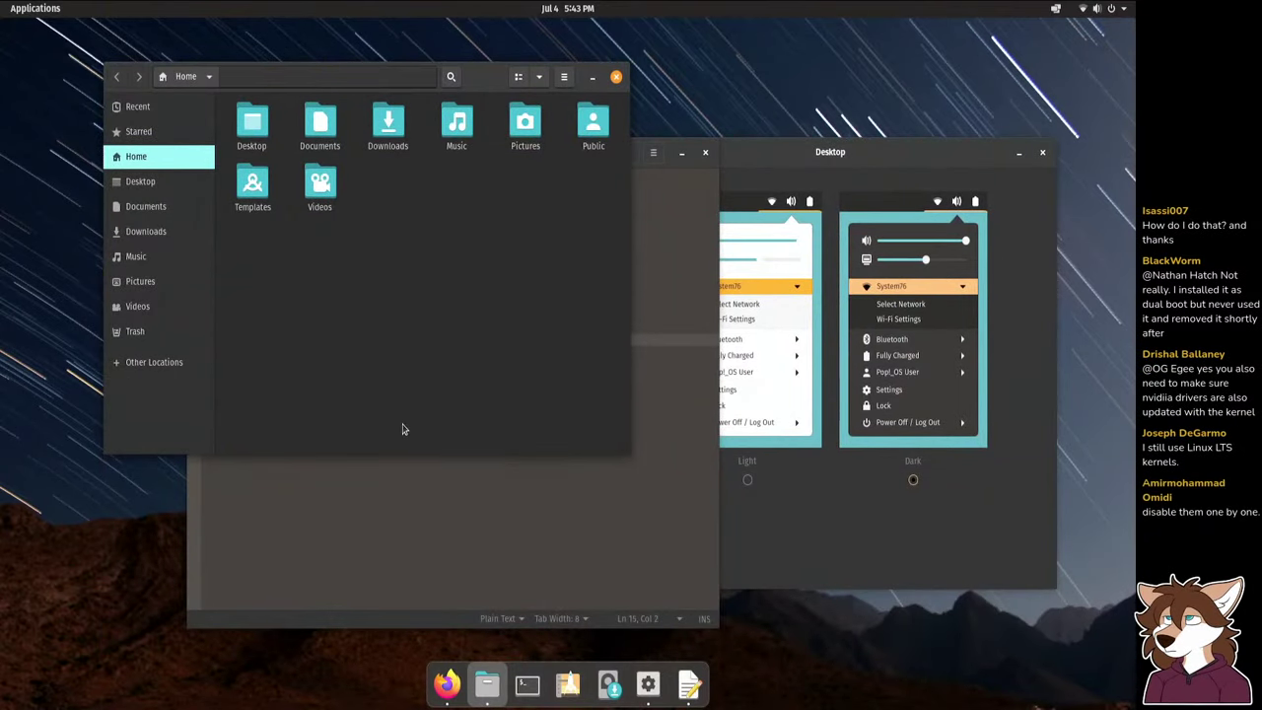
key("super")
key("Escape")
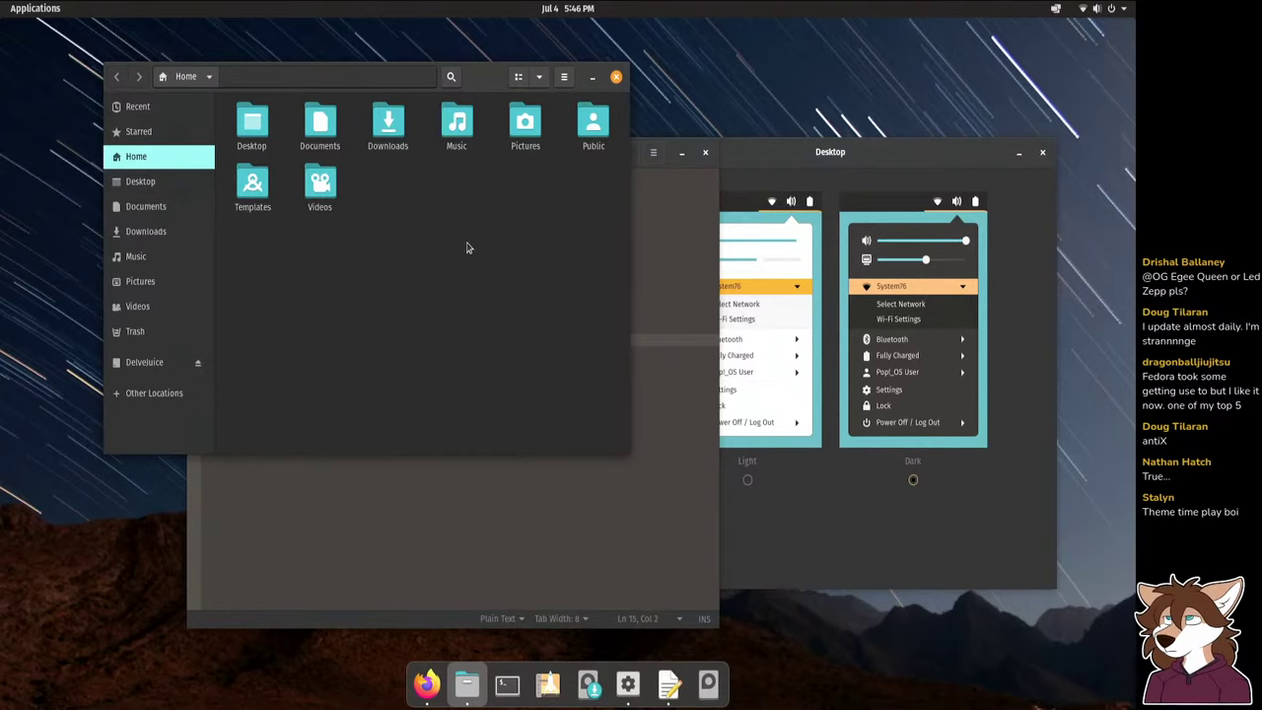
left_click(146, 362)
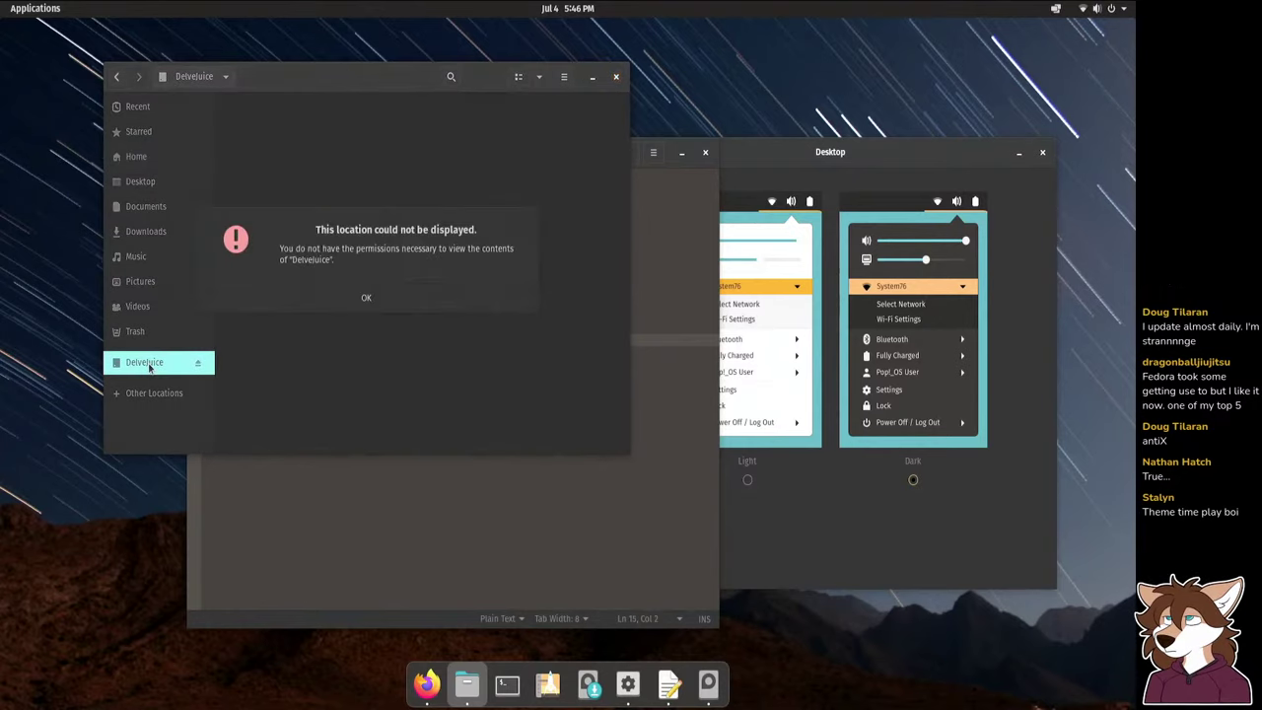
left_click(413, 302)
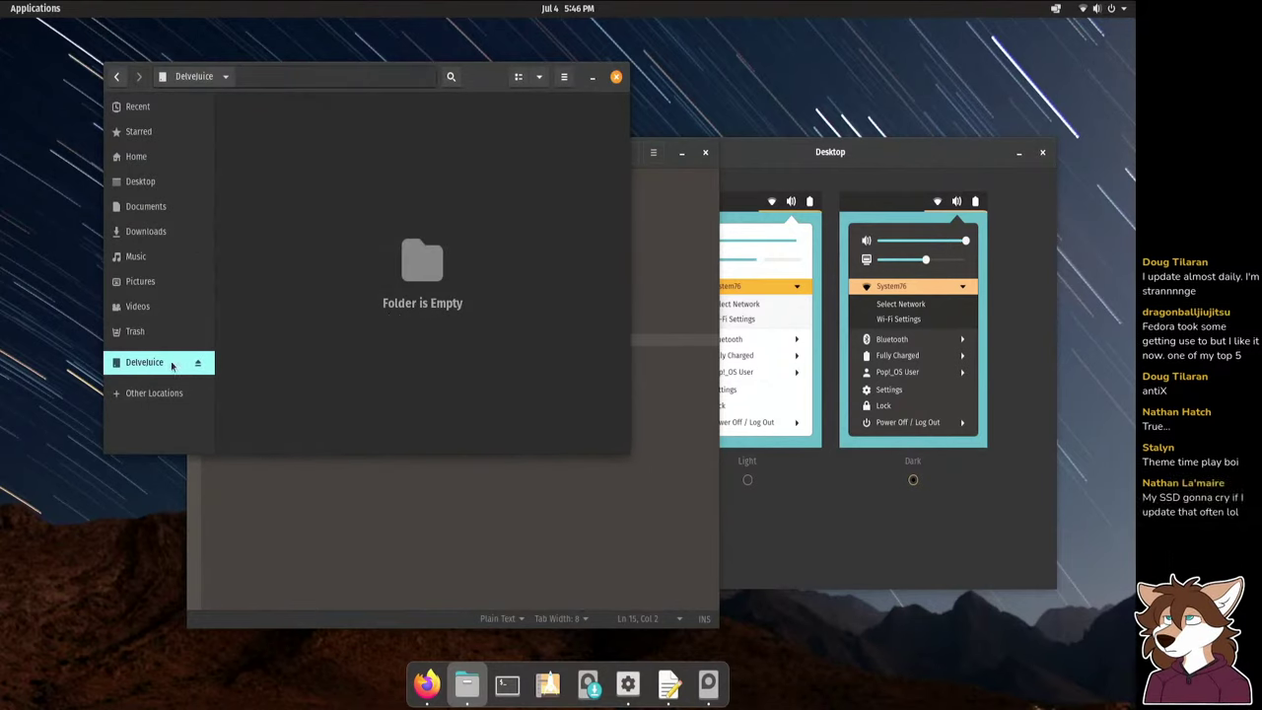
left_click(155, 166)
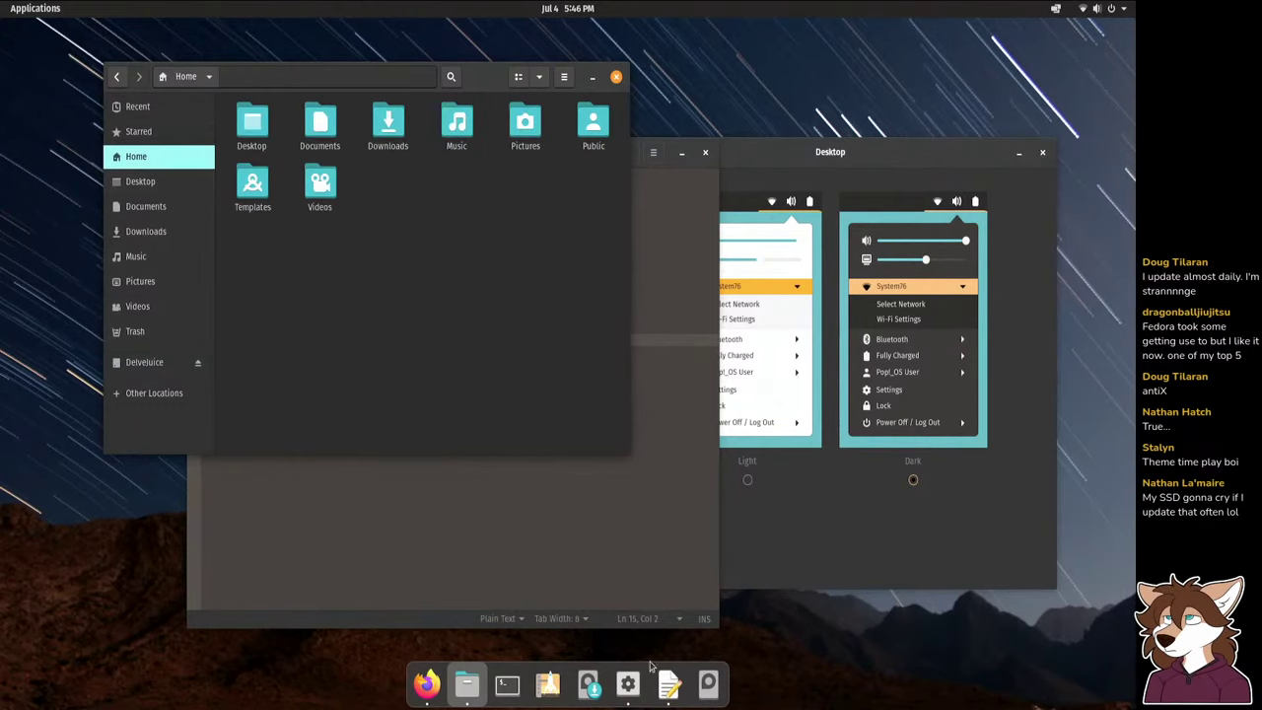
In a new terminal, run 'apt search exfat-fuse', then 'sudo apt install exfat-fuse exfat-utils'.
left_click(507, 684)
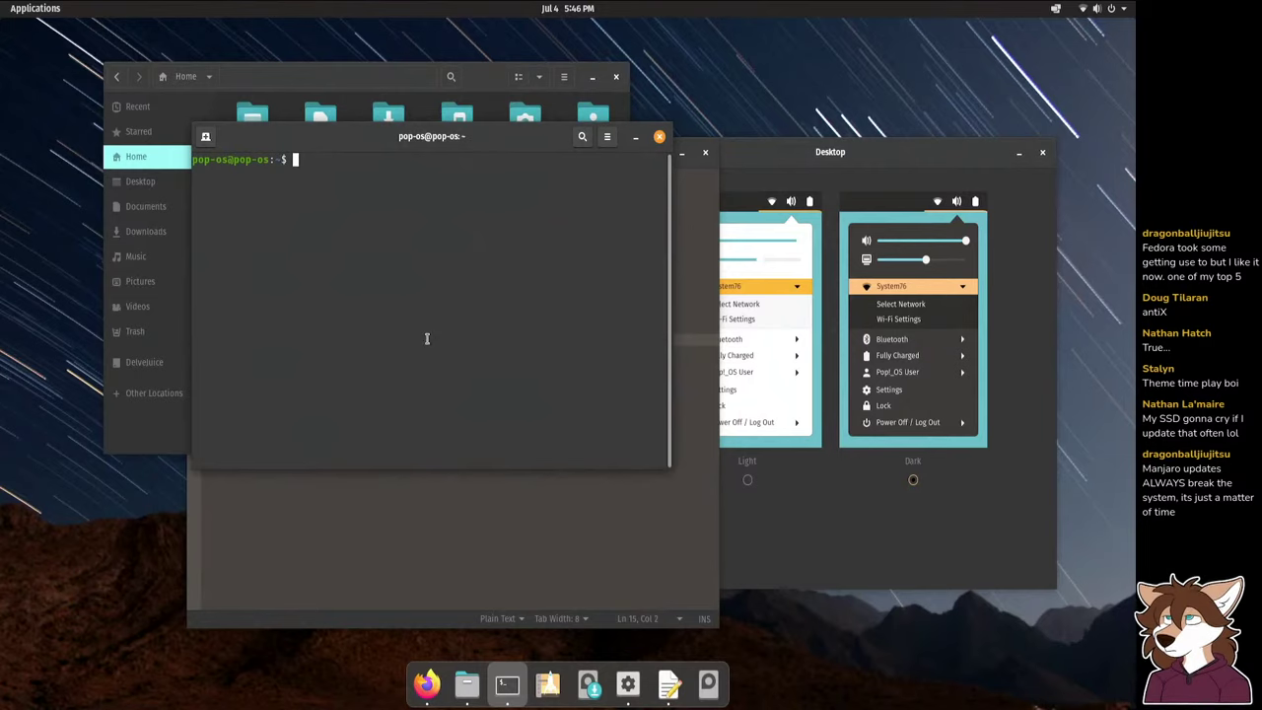
type("apt sear")
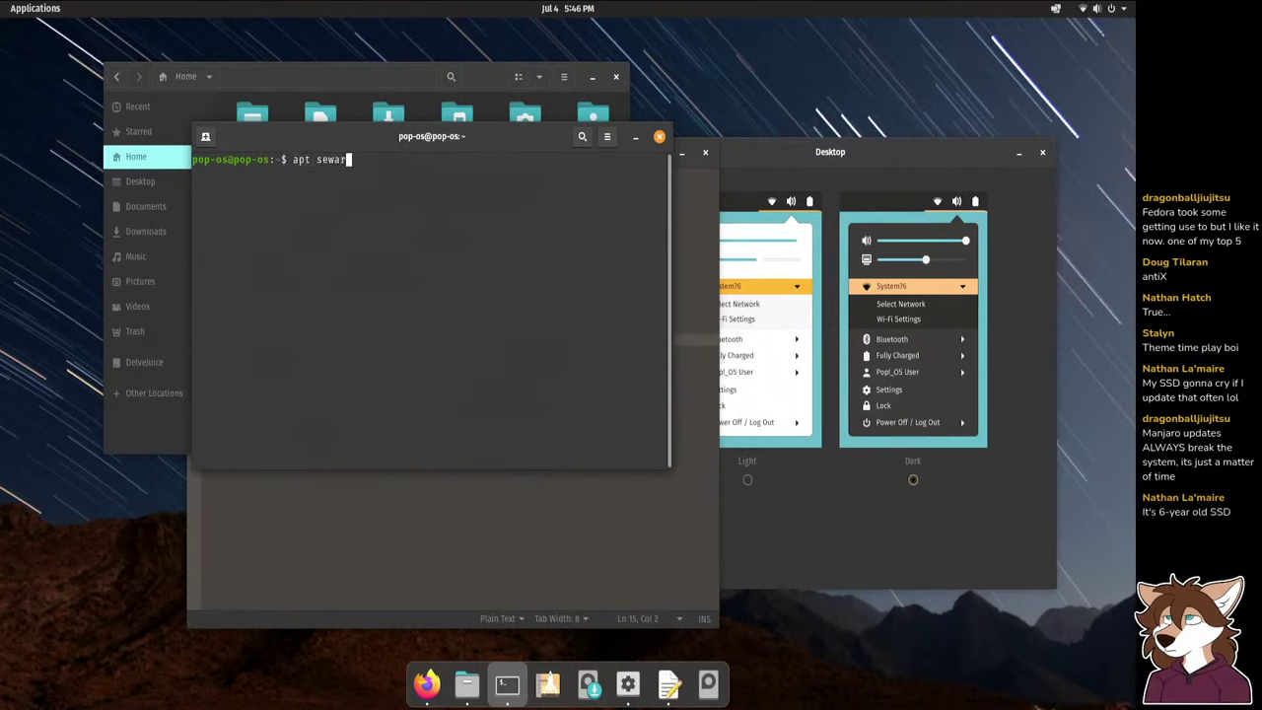
key("BackSpace")
key("BackSpace")
type("arch exfat-fuse")
key("Return")
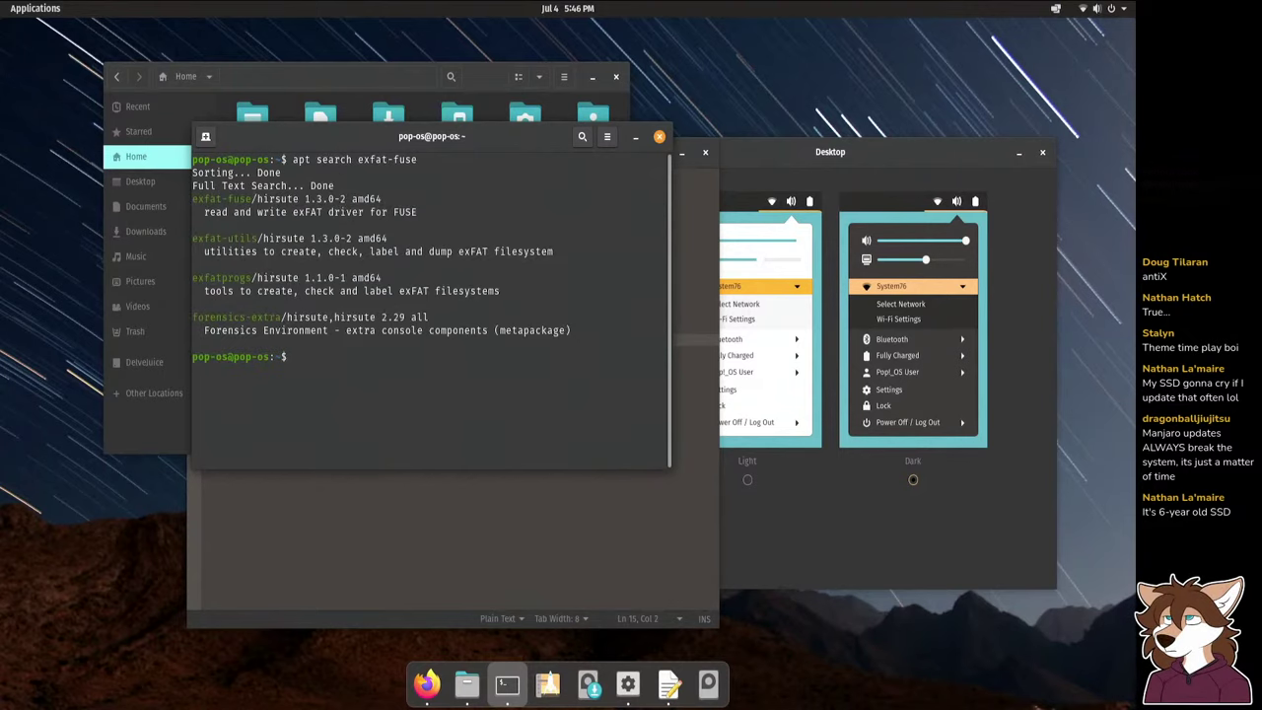
type("sudo apt install exfat-fuse exfat-utils")
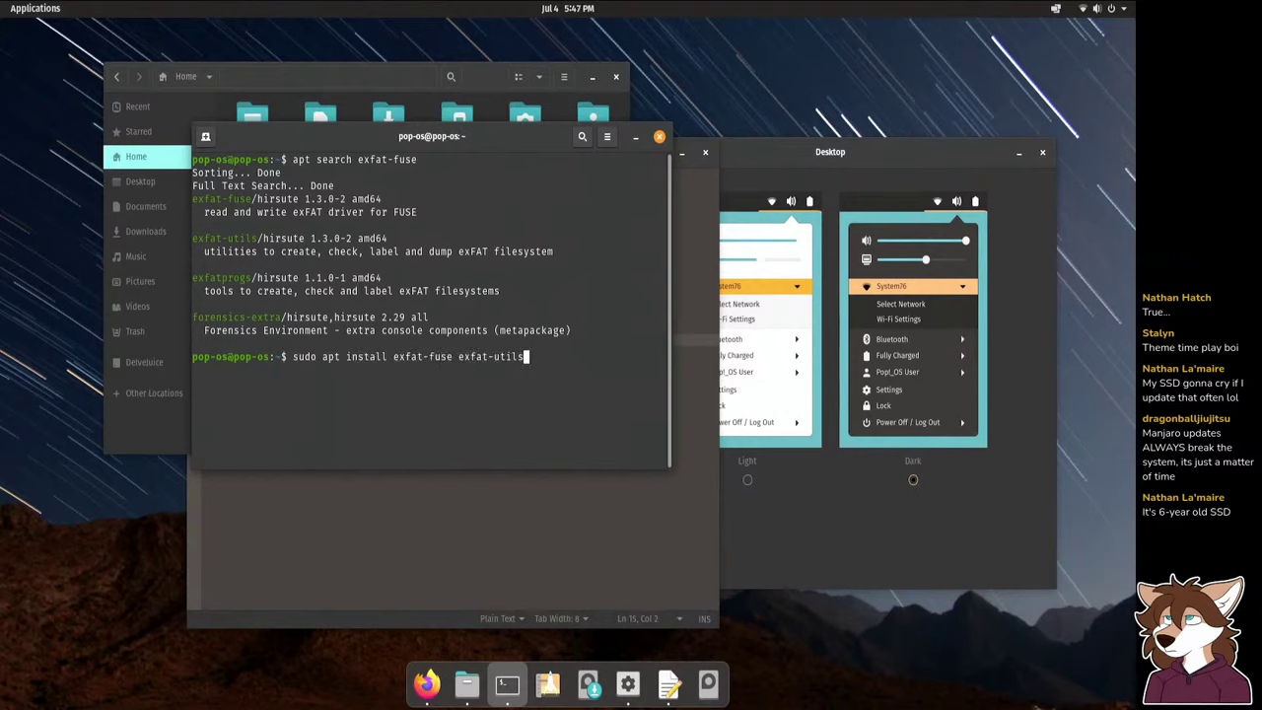
key("Return")
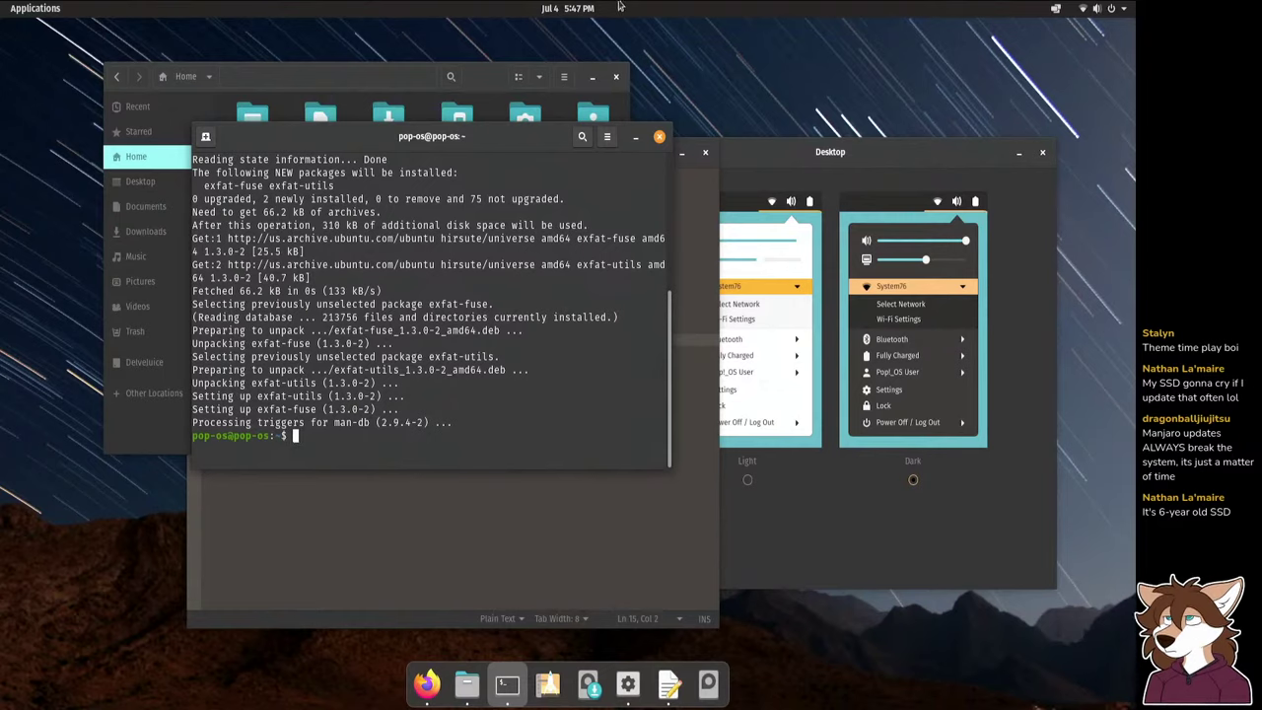
Open the DelveJuice drive twice, dismissing the permission error and unmounting it, then raise Terminal.
left_click(127, 369)
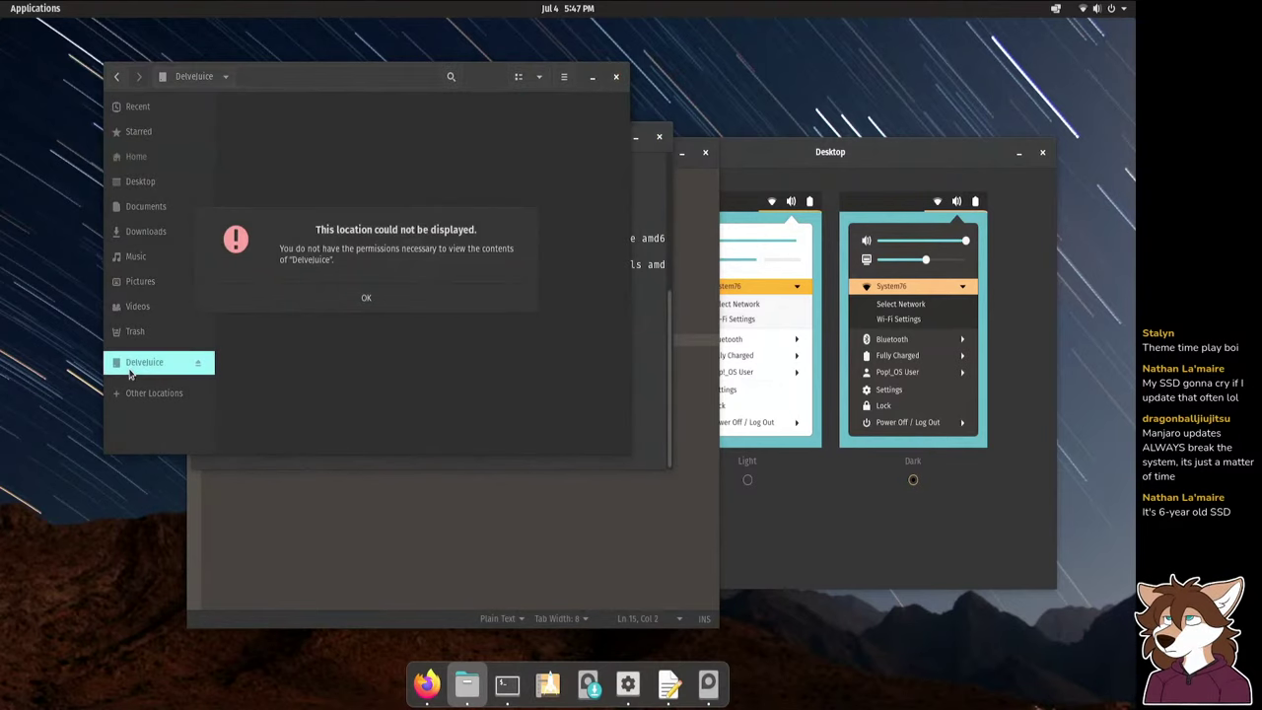
left_click(366, 296)
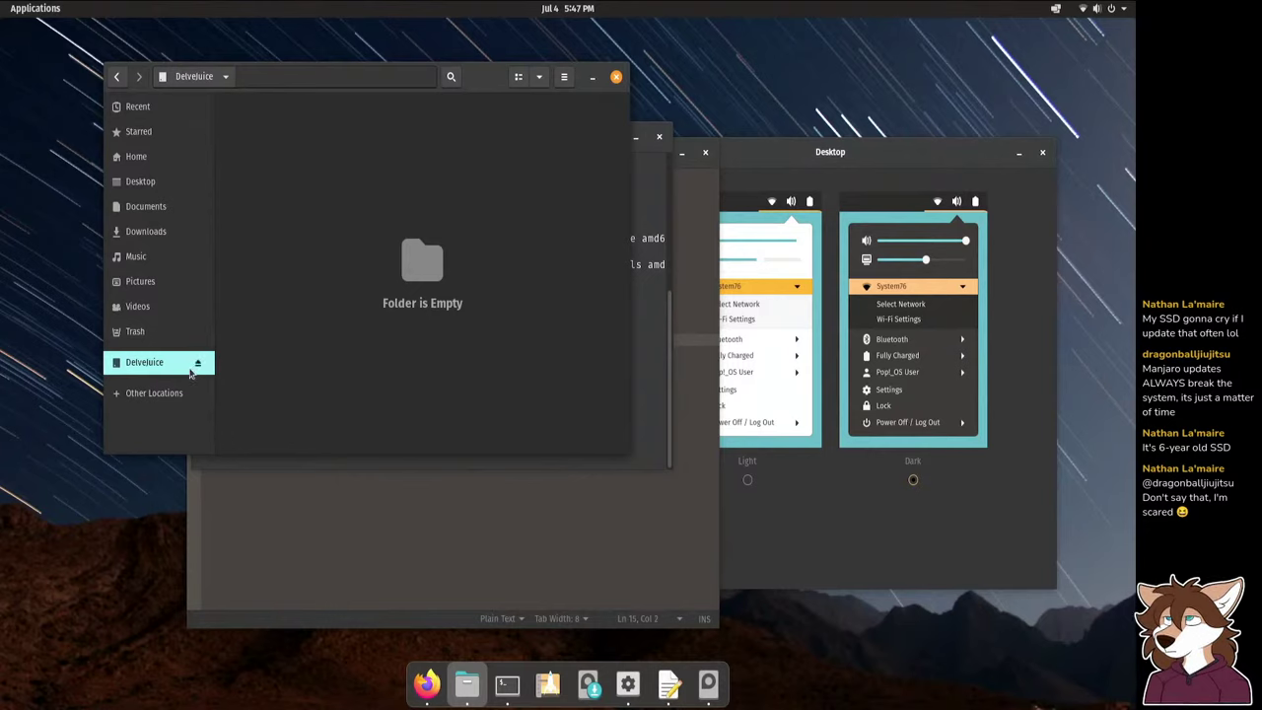
left_click(199, 364)
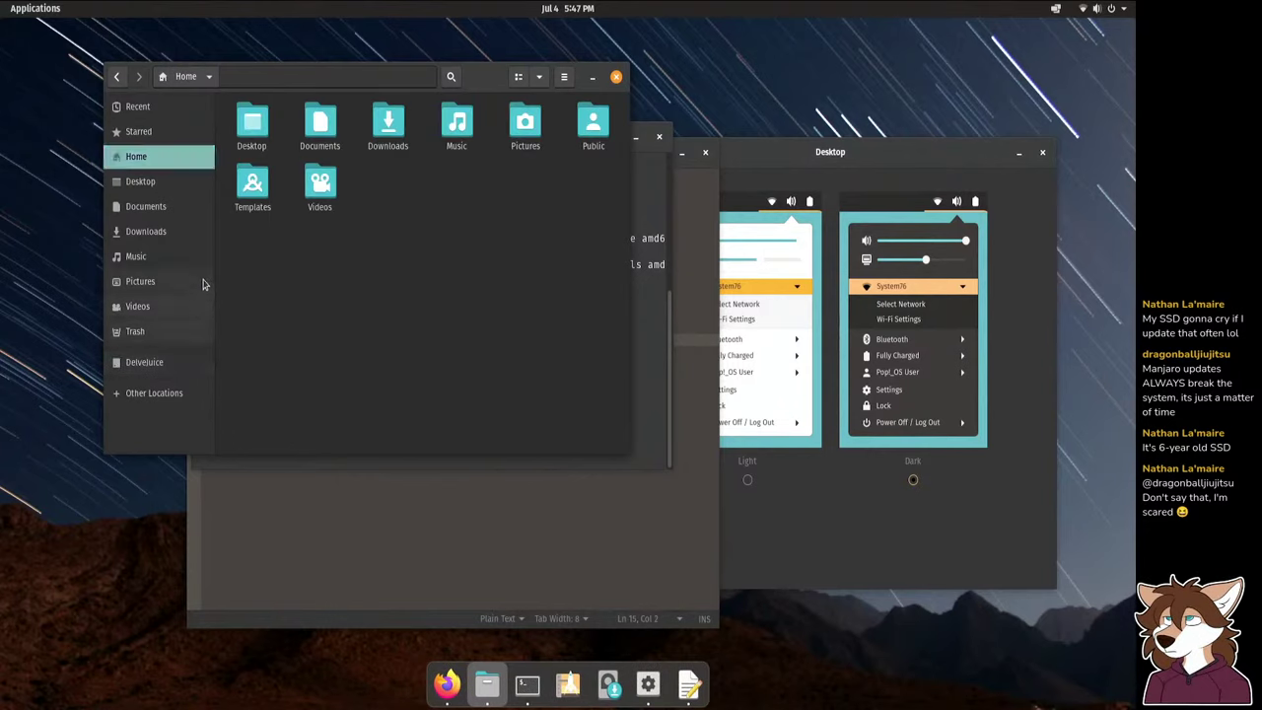
left_click(170, 367)
left_click(347, 295)
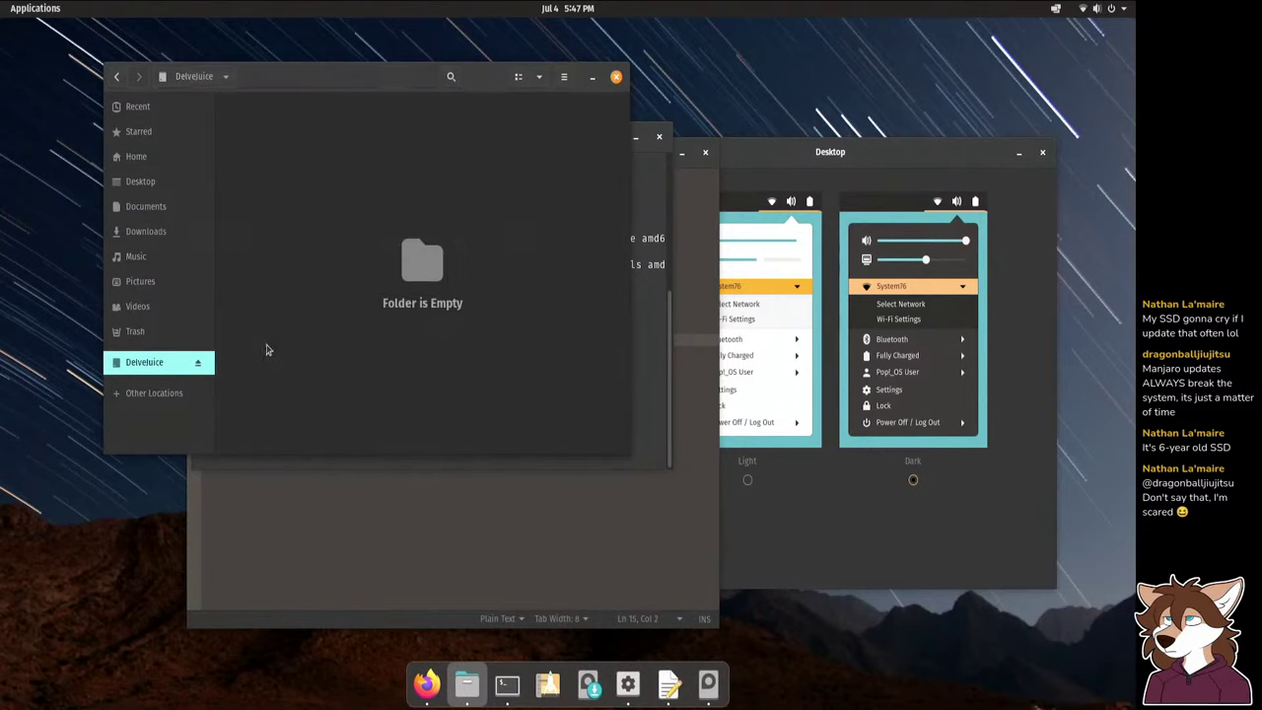
left_click(198, 362)
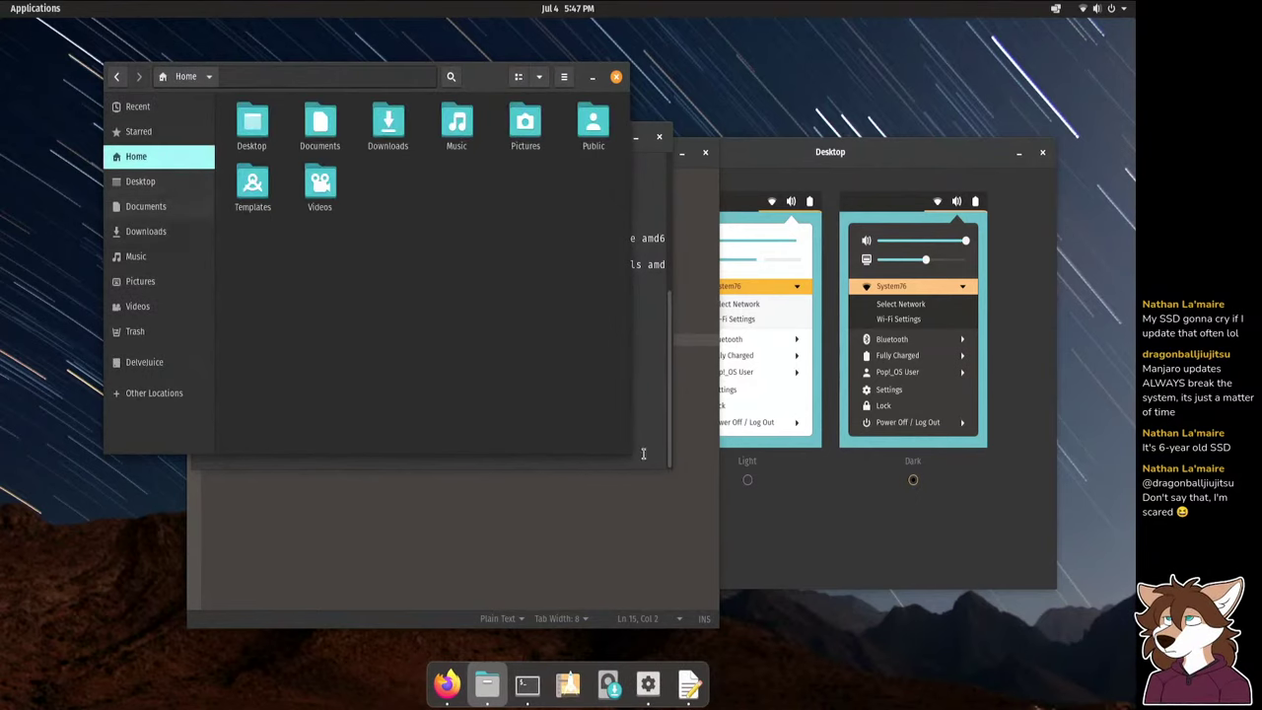
left_click(652, 421)
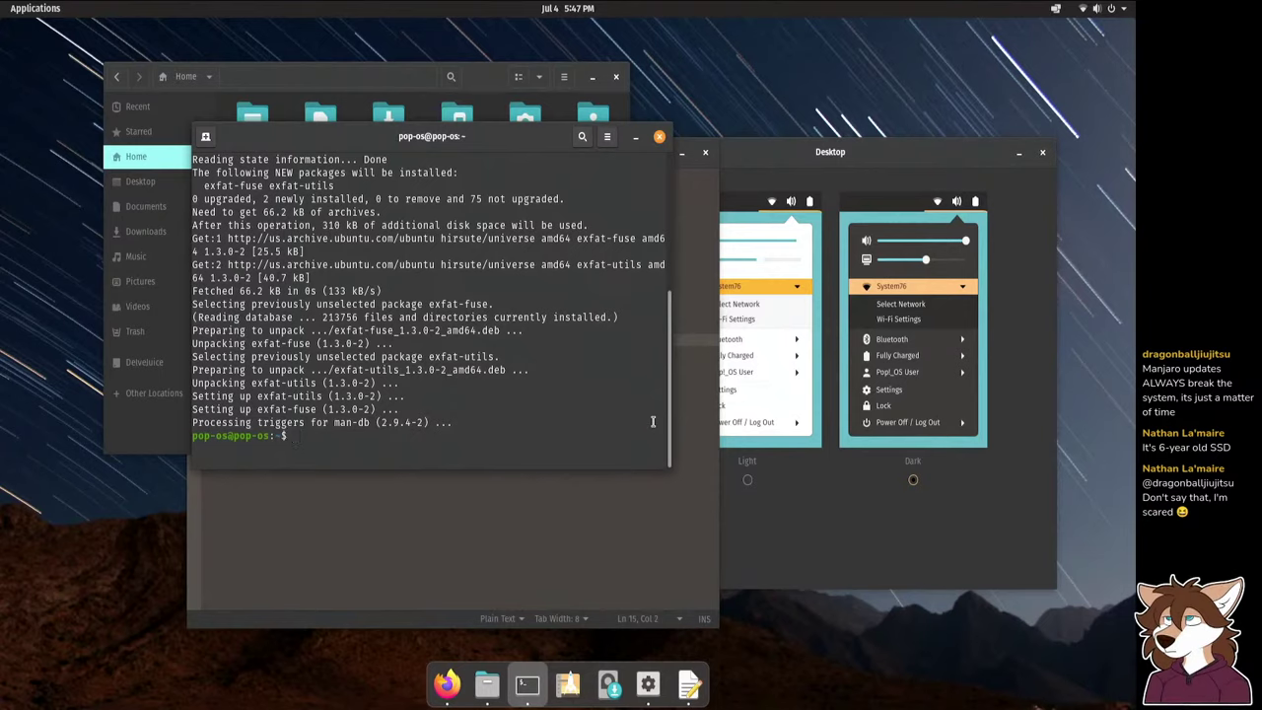
Run apt searches for exfat-fuse and exfatprogs.
type("apt search exfat-fuse")
key("Return")
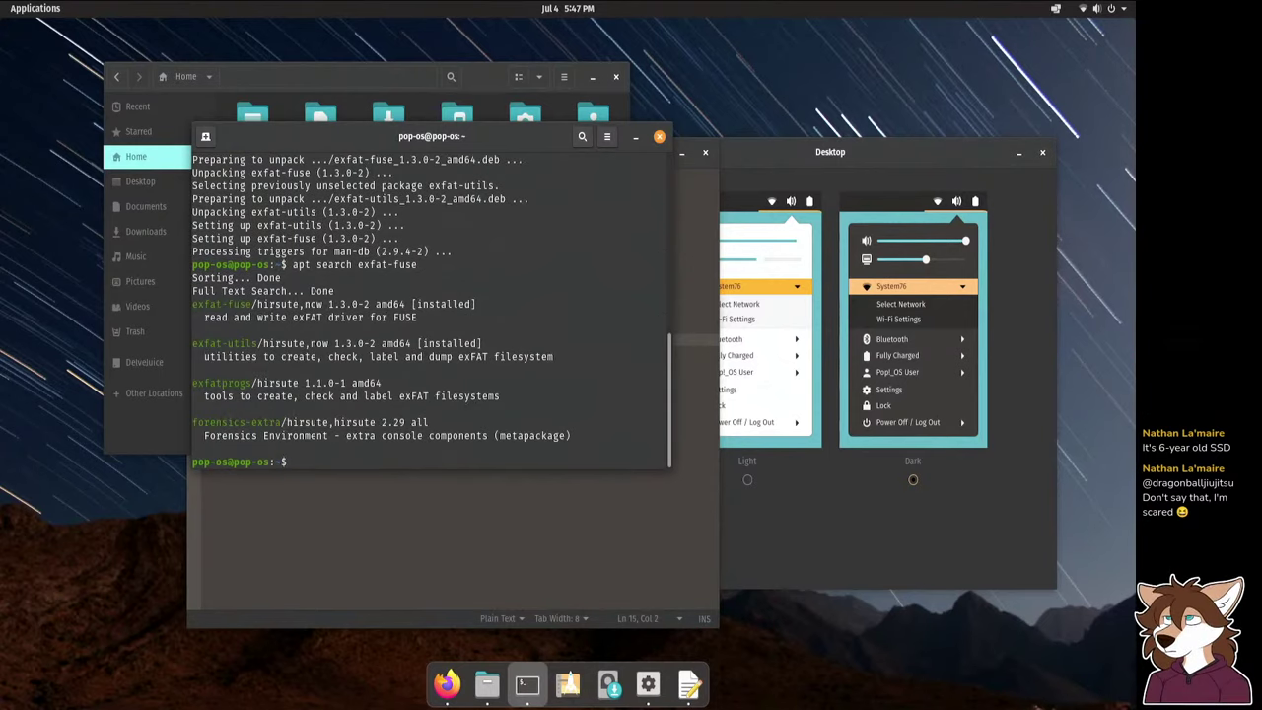
key("Up")
key("BackSpace")
key("BackSpace")
key("BackSpace")
key("BackSpace")
key("BackSpace")
key("BackSpace")
type("tprogs")
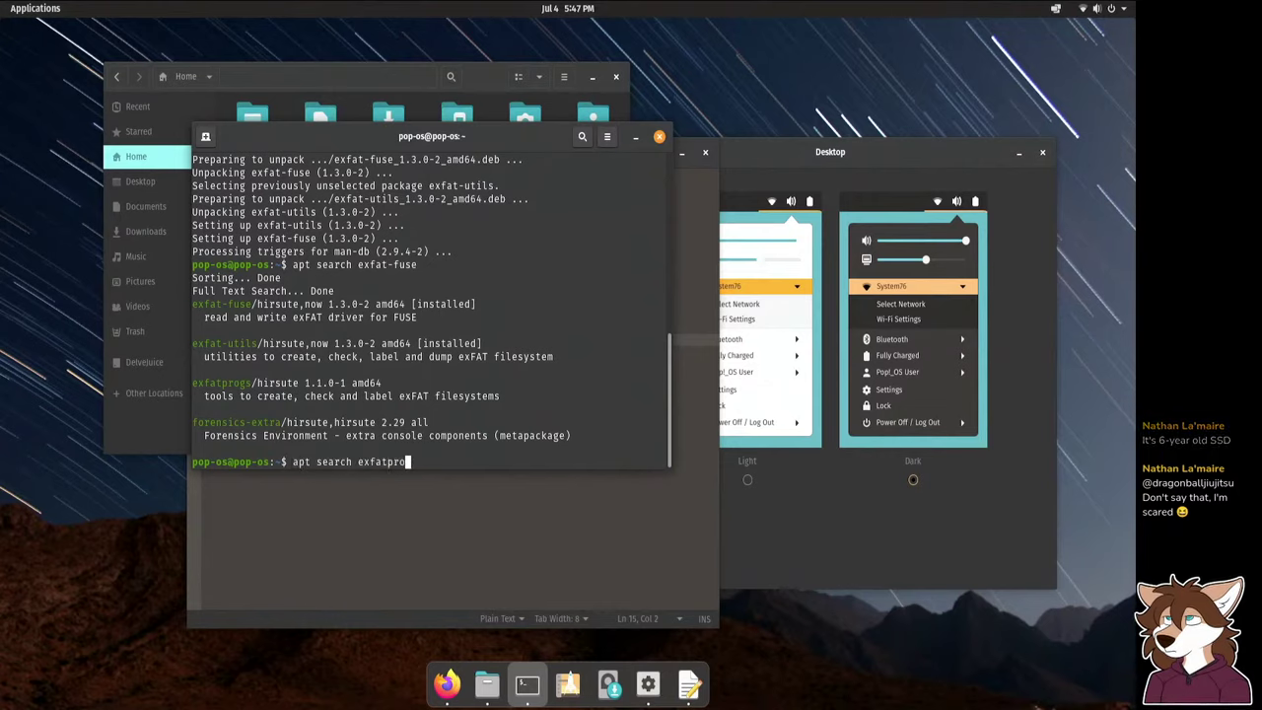
key("Return")
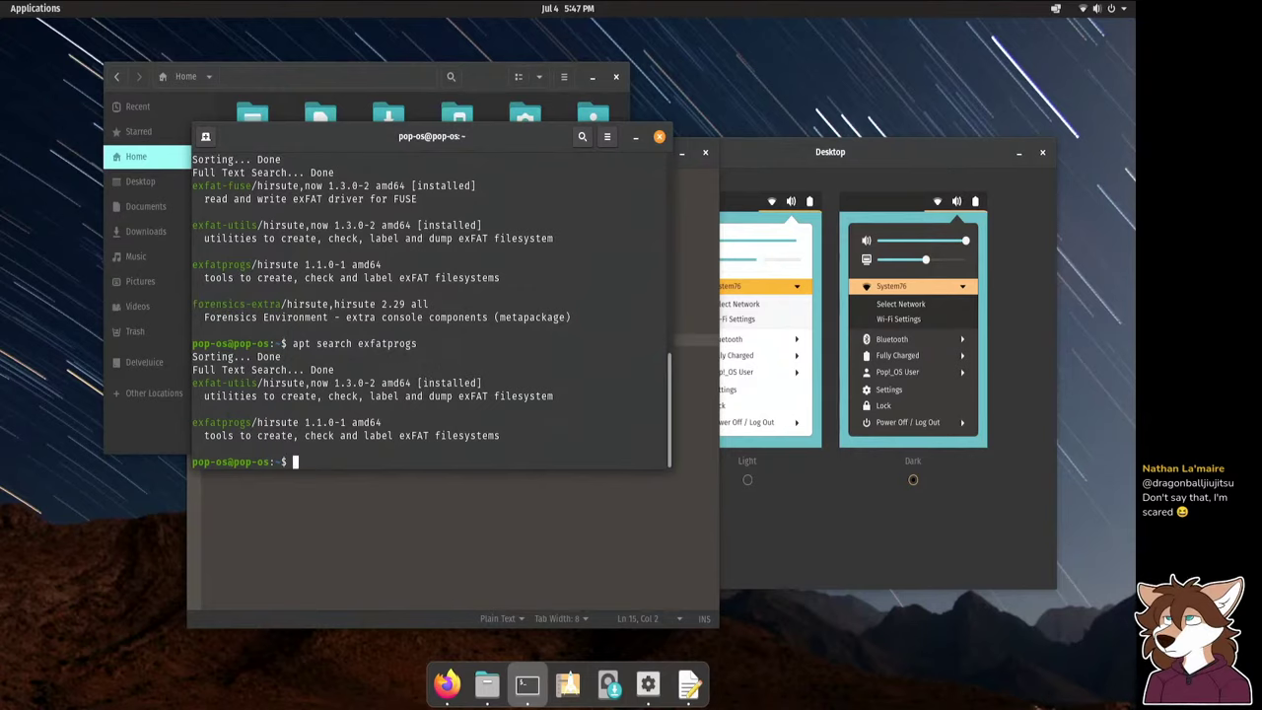
Install exfatprogs with 'sudo apt install exfatprogs', confirm with y, and clear the terminal.
key("Up")
key("Home")
key("Right")
key("Right")
key("Right")
key("Right")
key("Delete")
key("Delete")
key("Delete")
key("Delete")
key("Delete")
key("Delete")
key("Delete")
type("install")
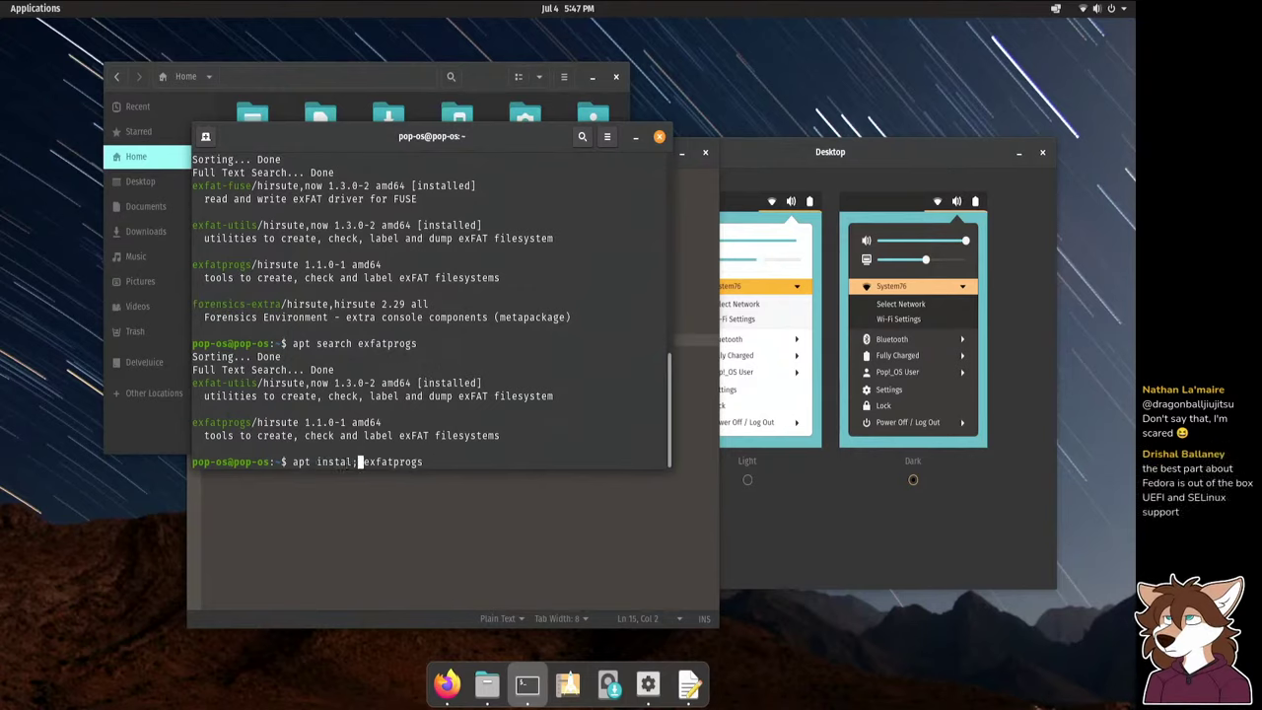
key("Home")
type("sudo")
key("Return")
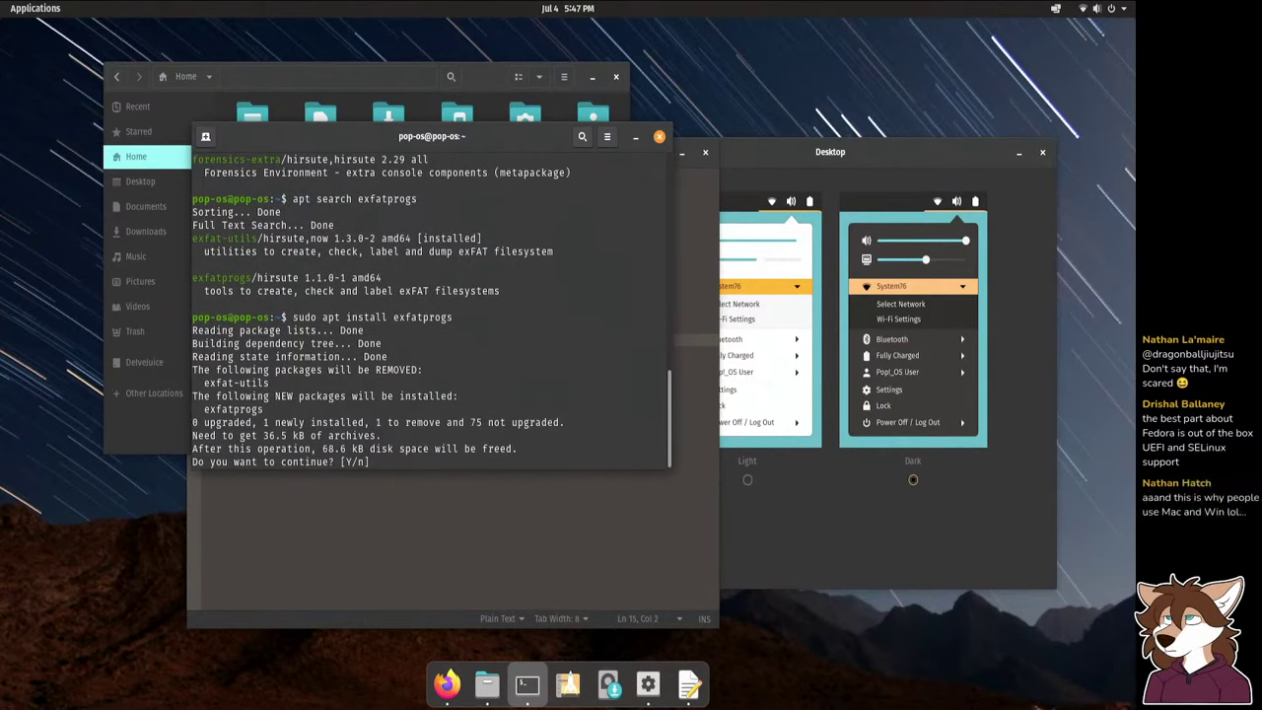
type("y")
key("Return")
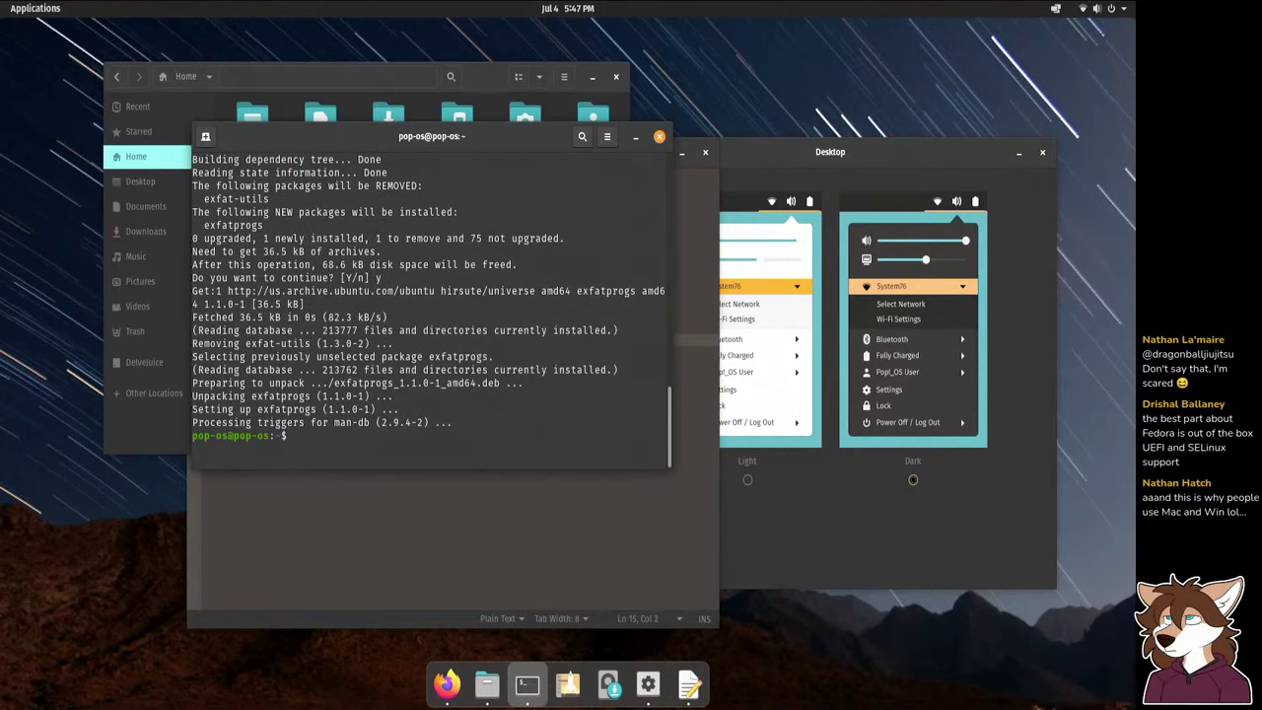
key("ctrl+l")
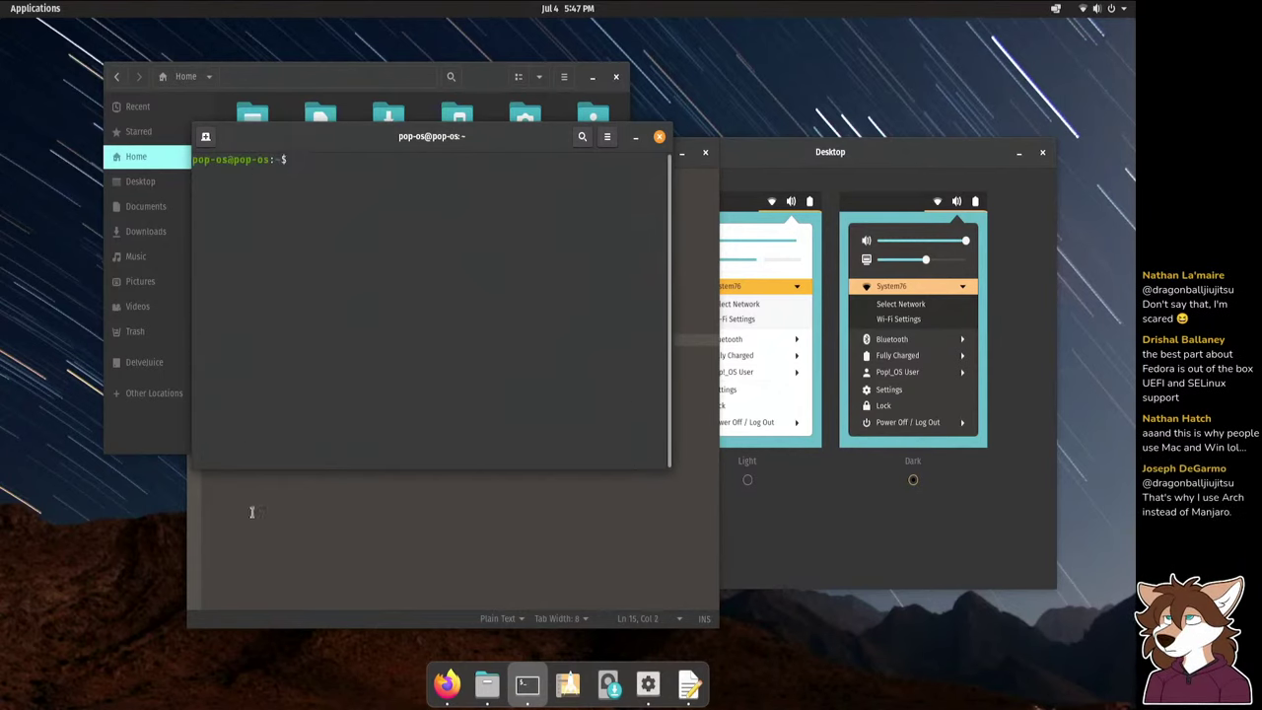
Open the DelveJuice drive's Properties in Files and select its parent folder path /media/pop-os.
left_click(155, 365)
key("Return")
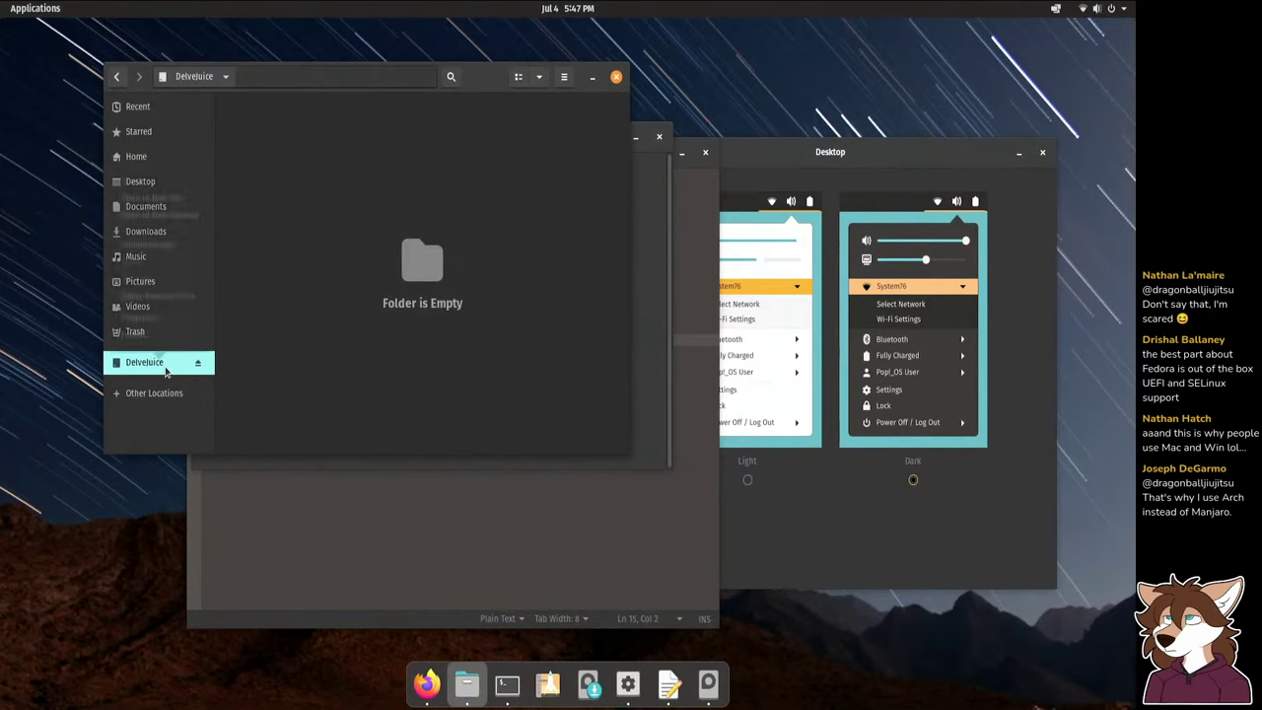
right_click(167, 365)
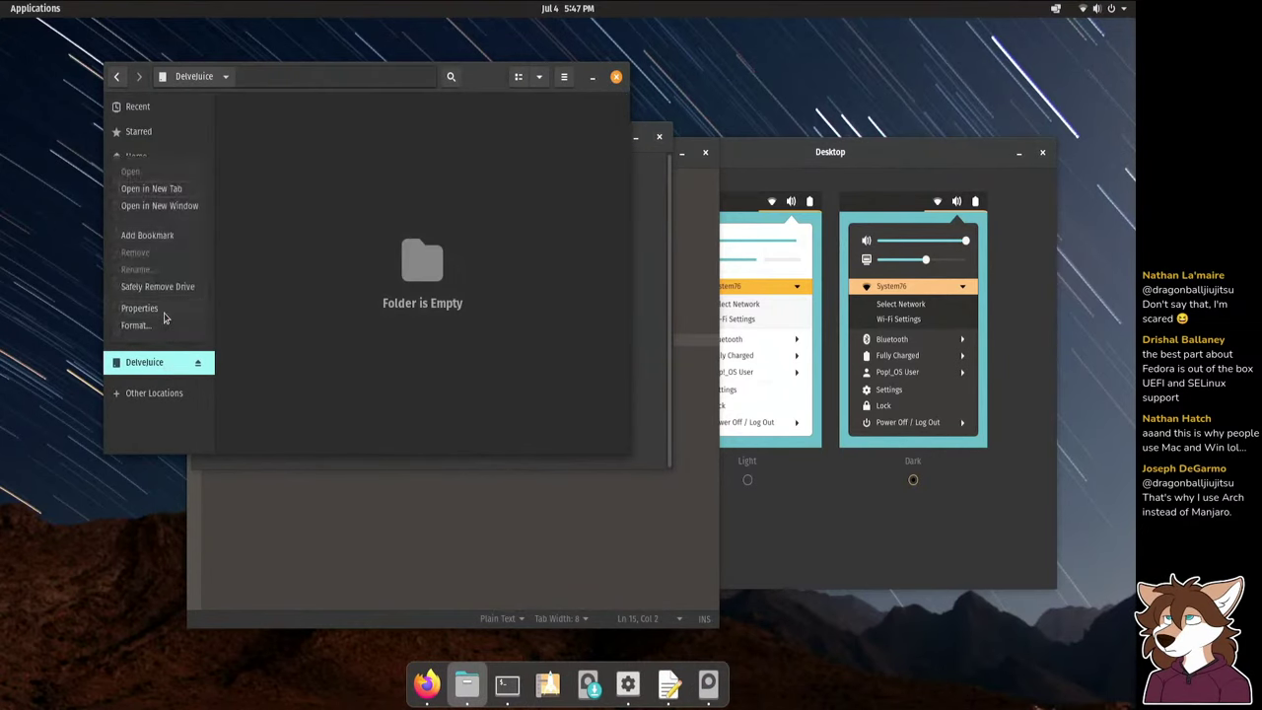
left_click(156, 308)
triple_click(343, 242)
key("ctrl+c")
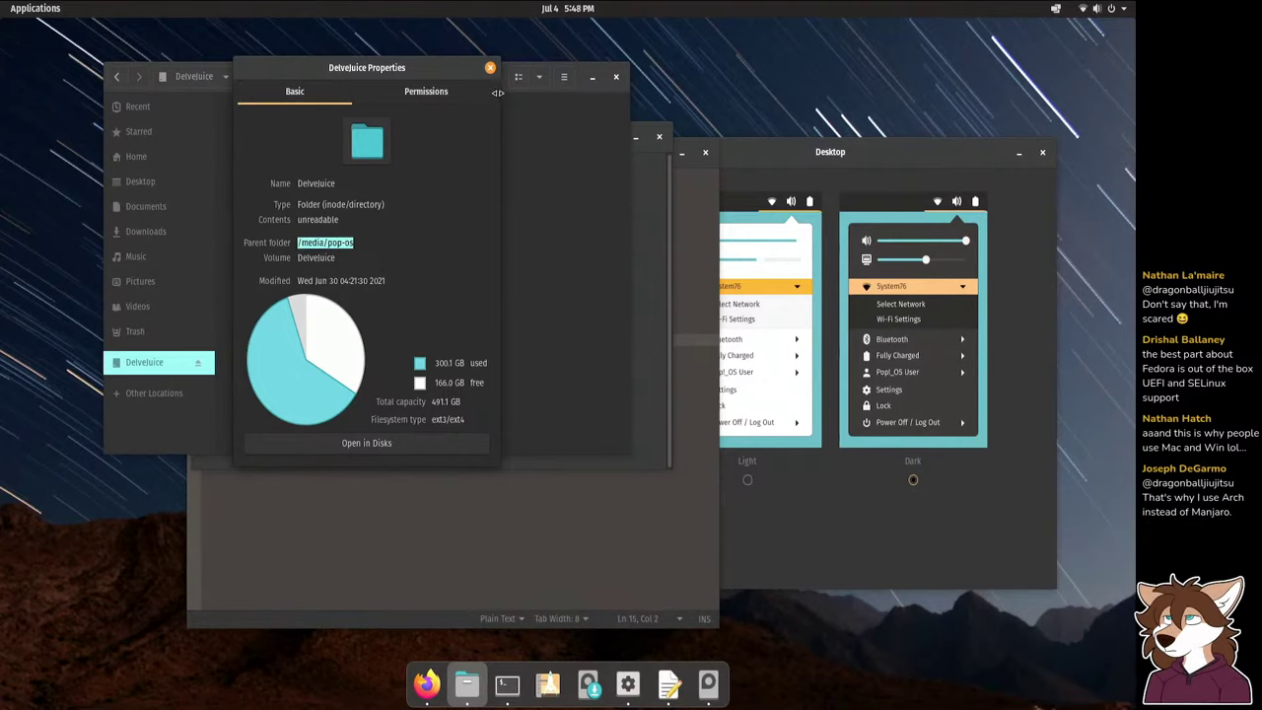
left_click(491, 67)
Change into /media/pop-os, list it, and try entering the DelveJuice folder.
left_click(594, 78)
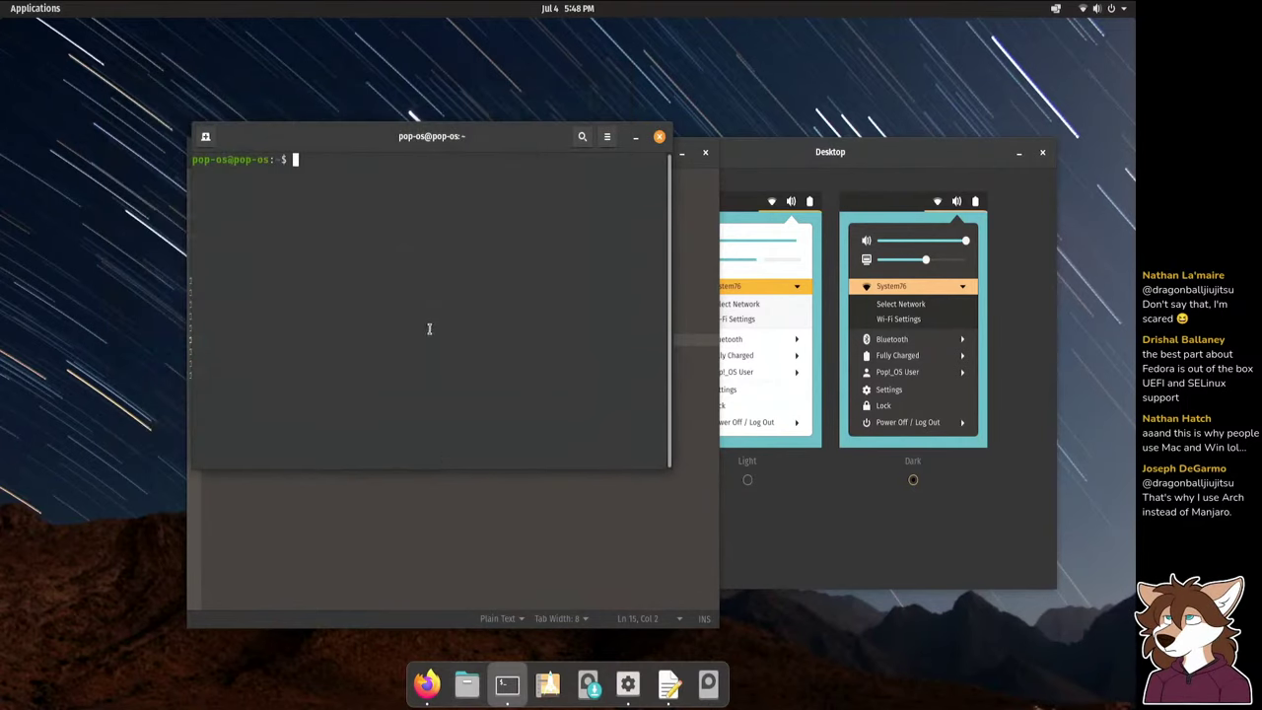
type("cd")
key("ctrl+shift+v")
key("Return")
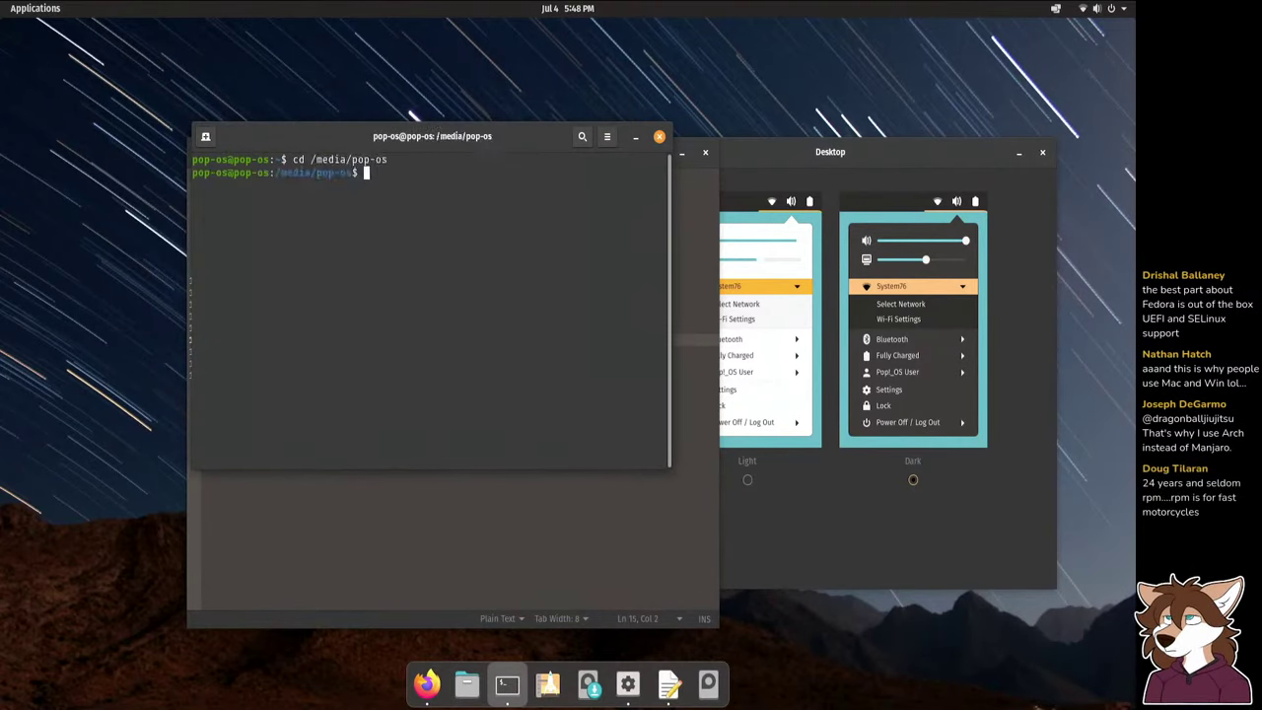
type("ls")
key("Return")
type("cd De")
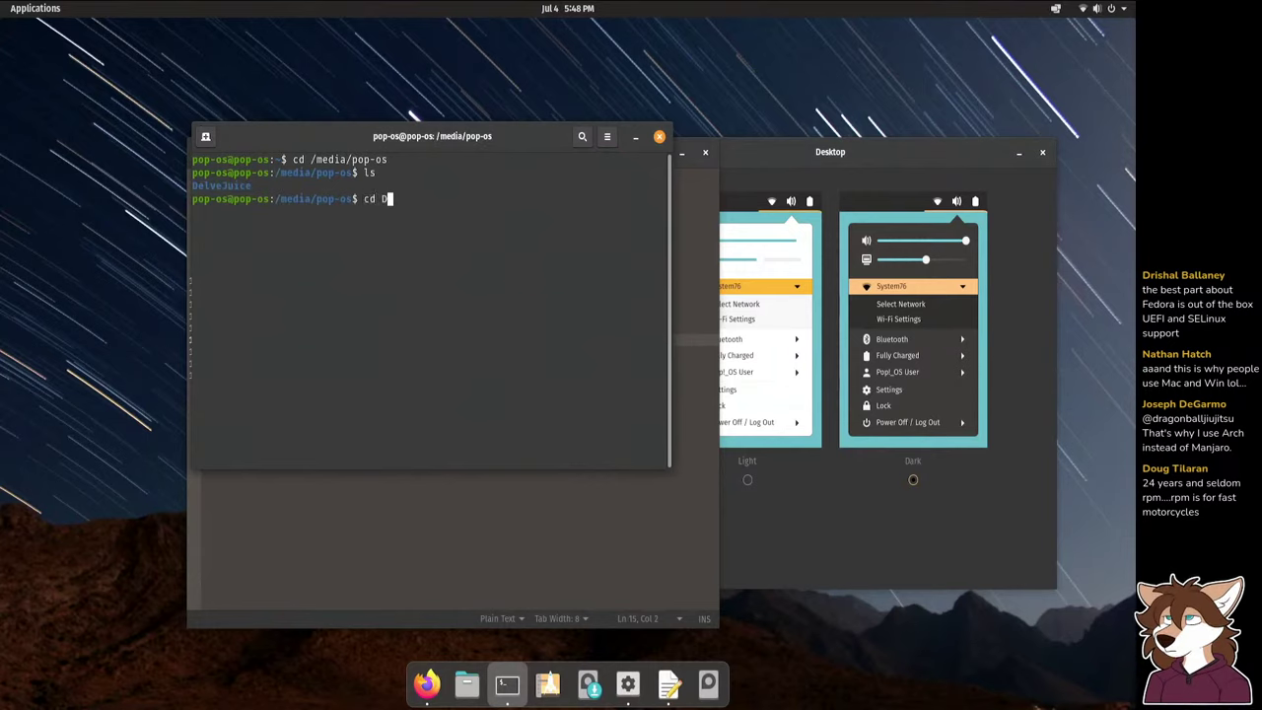
key("Tab")
key("Return")
Become root with sudo su and move into DelveJuice/Games, listing each folder.
type("sudo su")
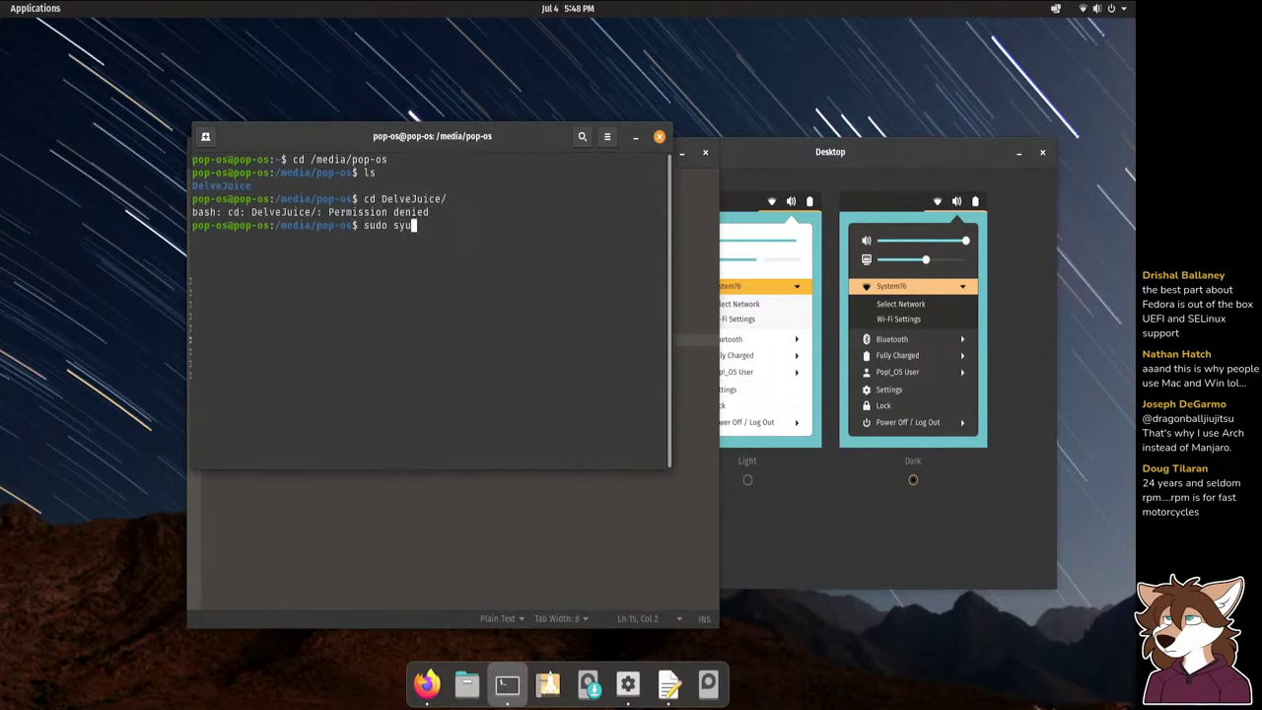
key("Return")
type("ls")
key("Return")
type("cd De")
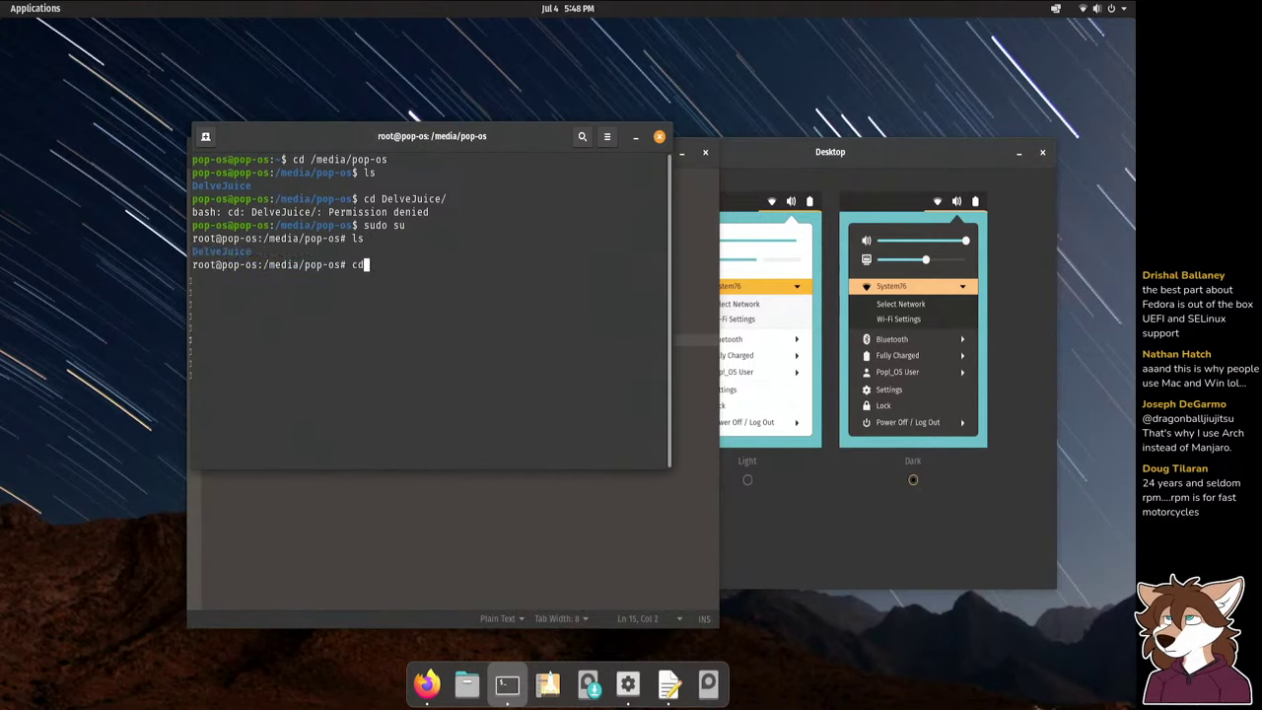
key("Tab")
key("Return")
type("ls")
key("Return")
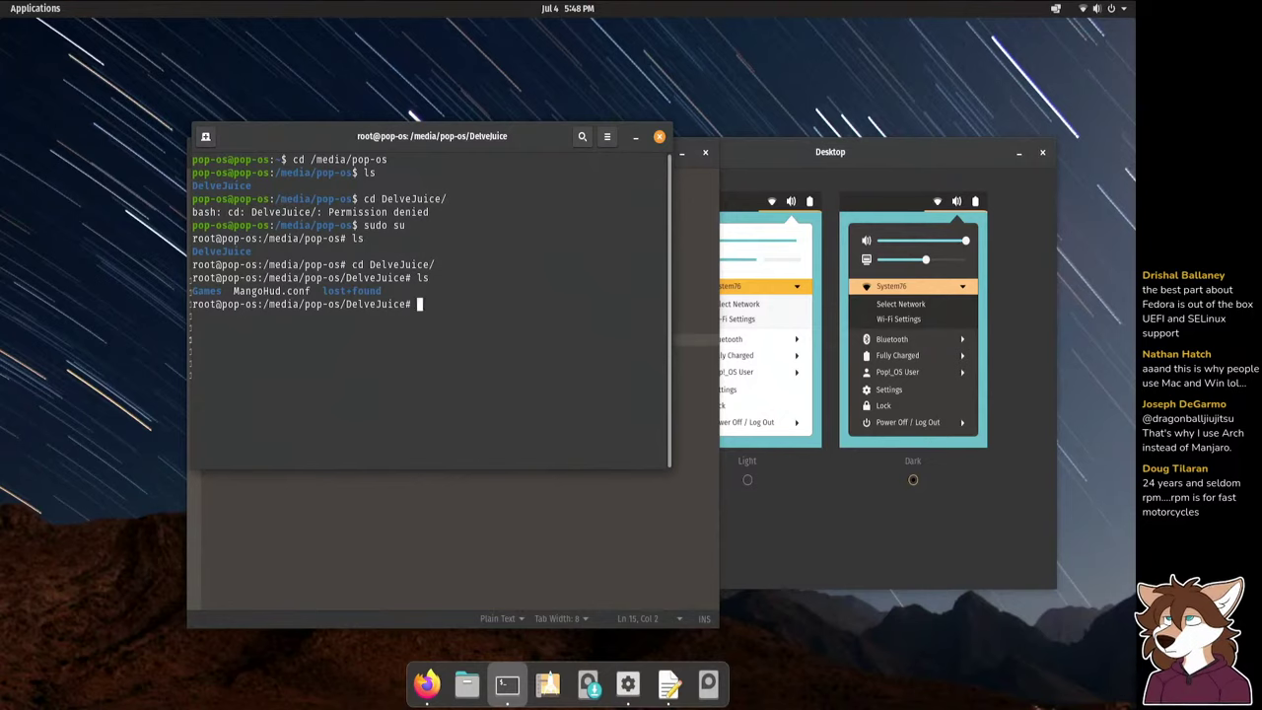
type("cd Games/")
key("Return")
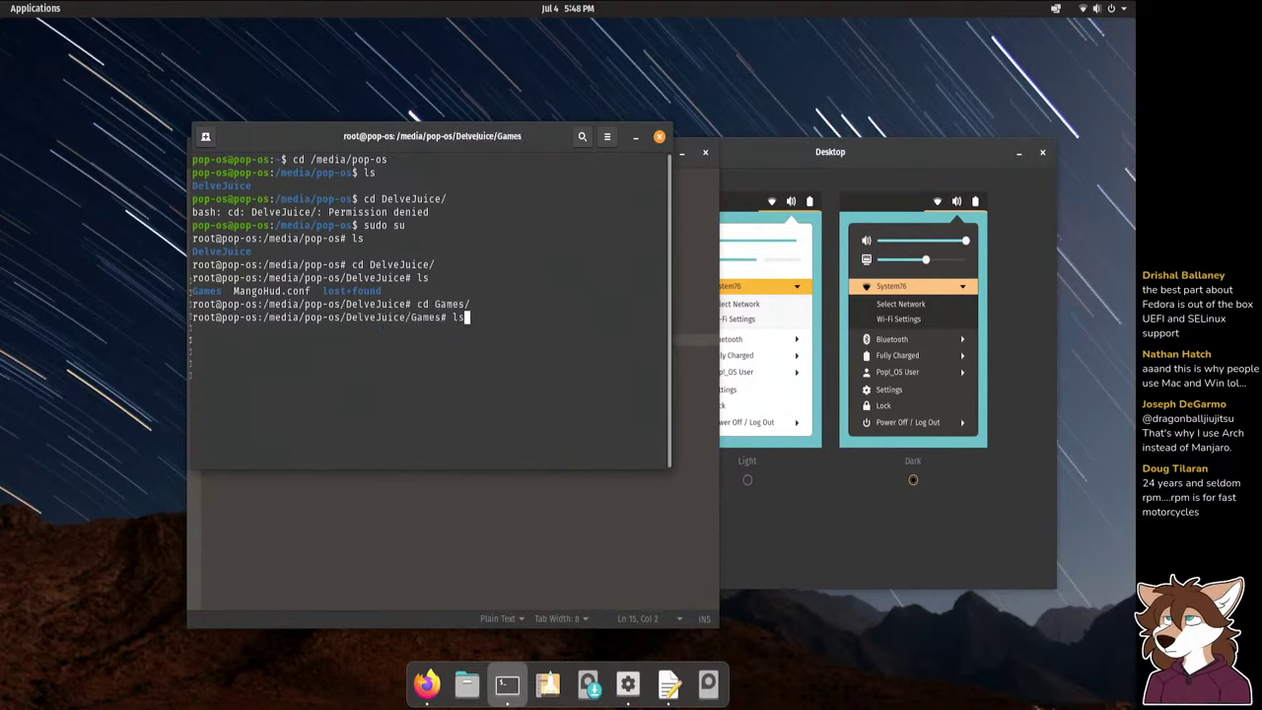
type("ls")
key("Return")
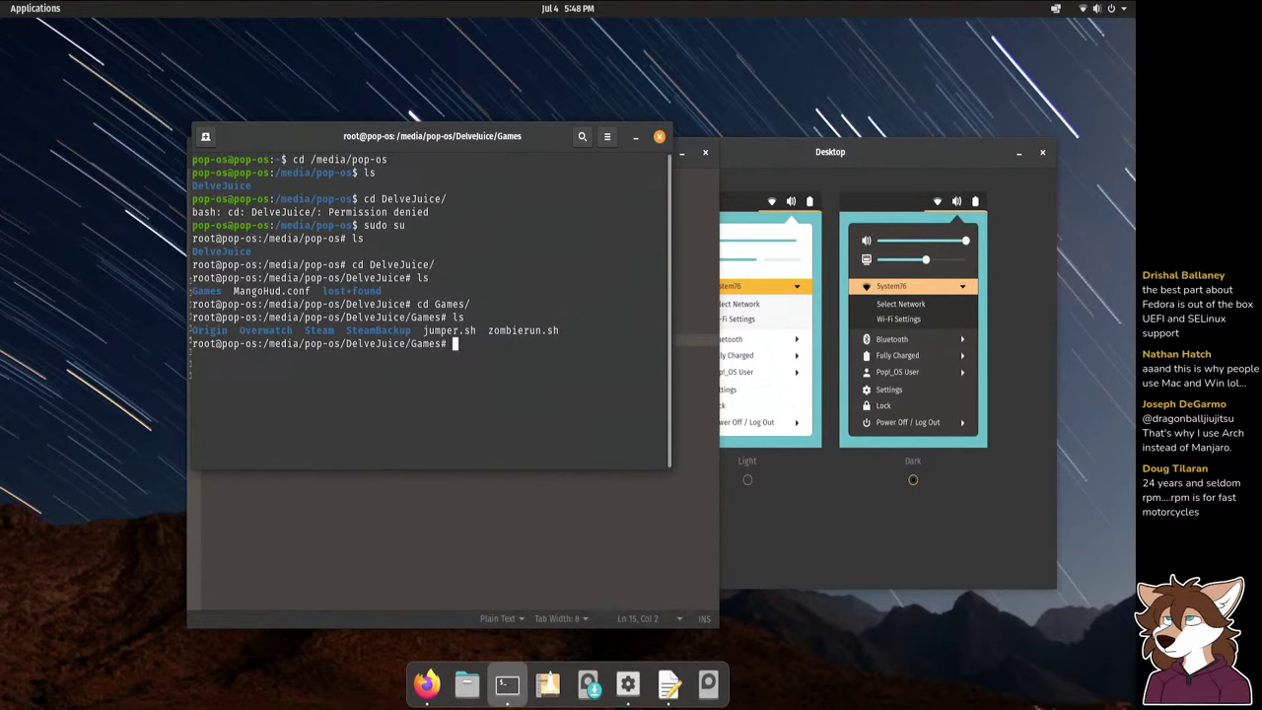
Run jumper.sh with bash and copy it to /home/pop-os/.
type("bash jumper.sh")
key("Return")
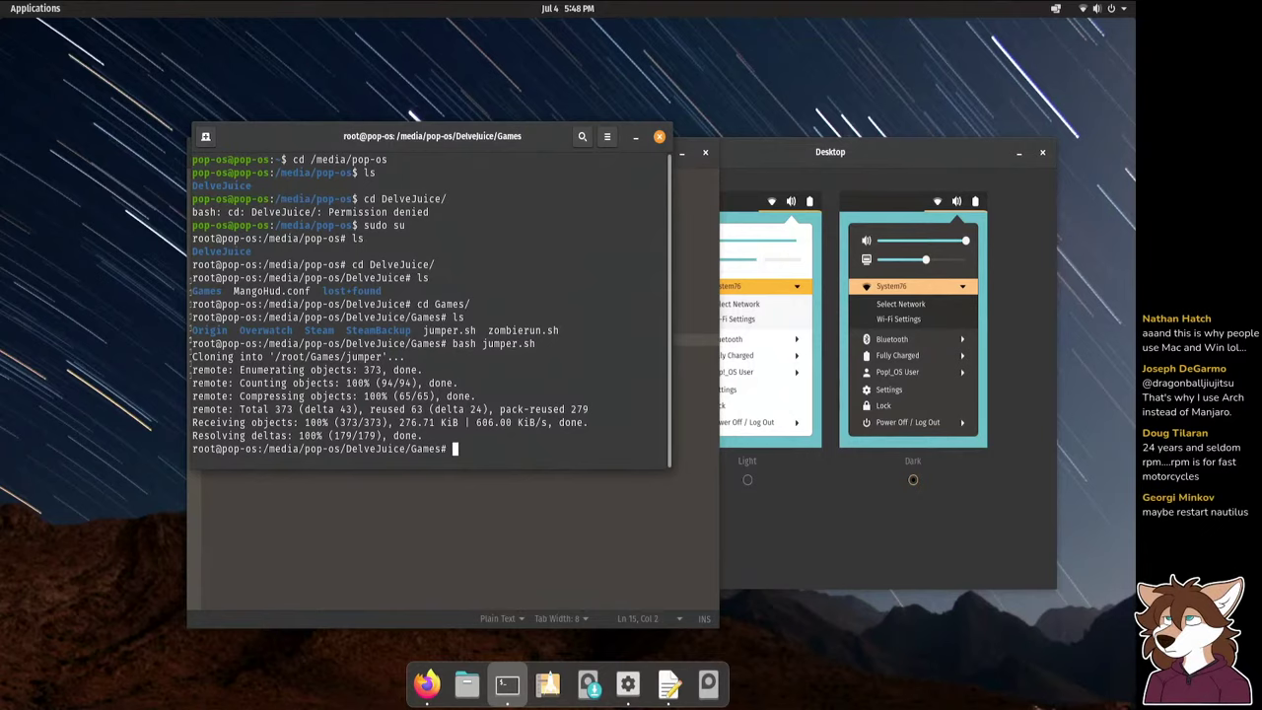
type("cp ")
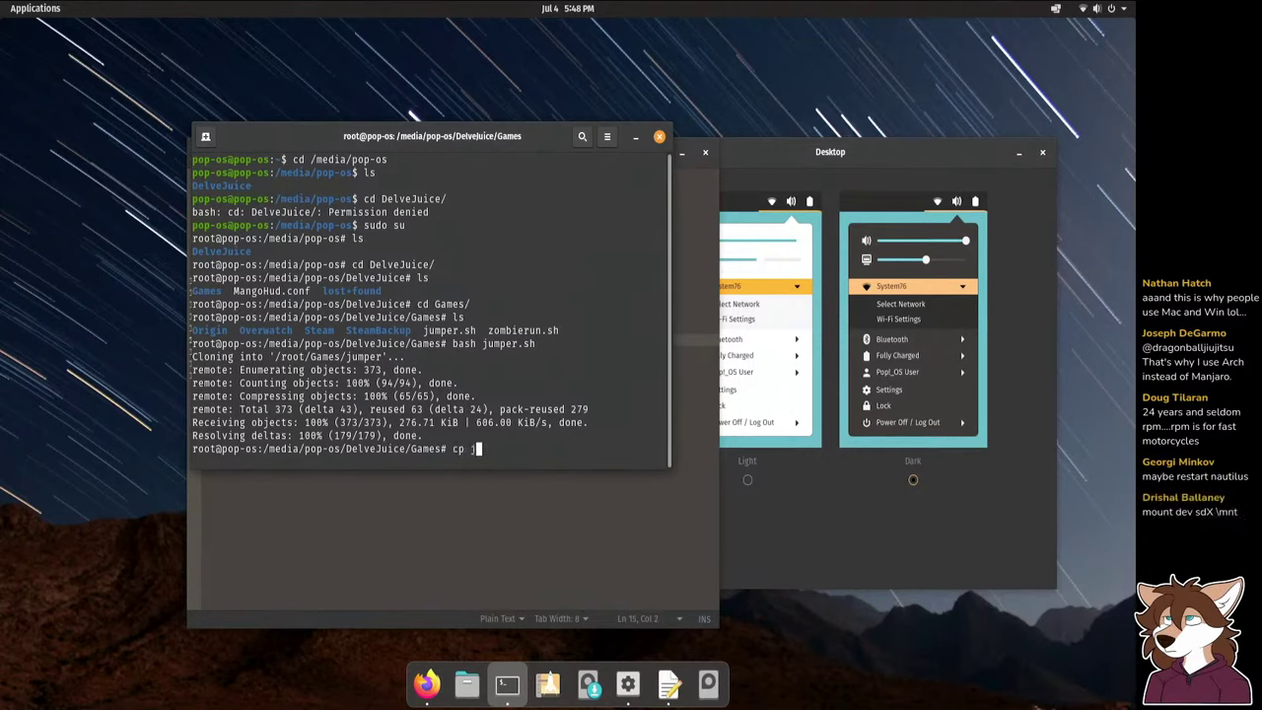
type("jumper.sh ")
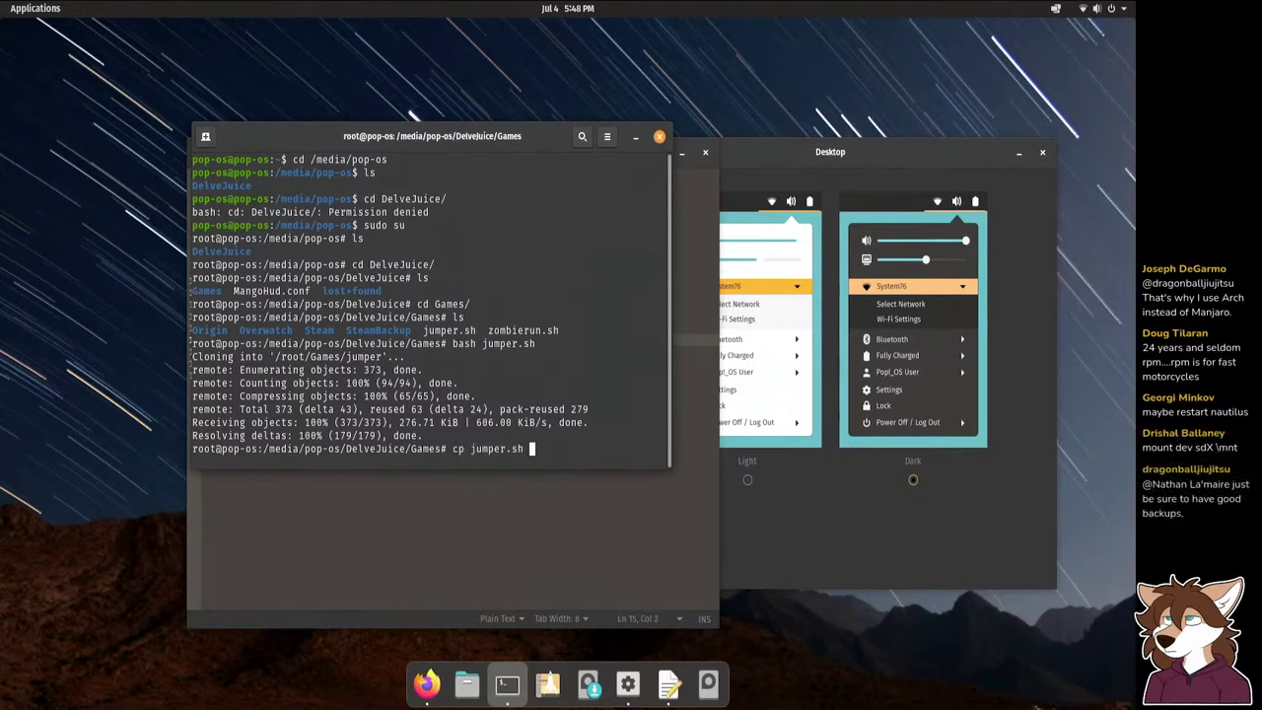
type("/home/pop-os/")
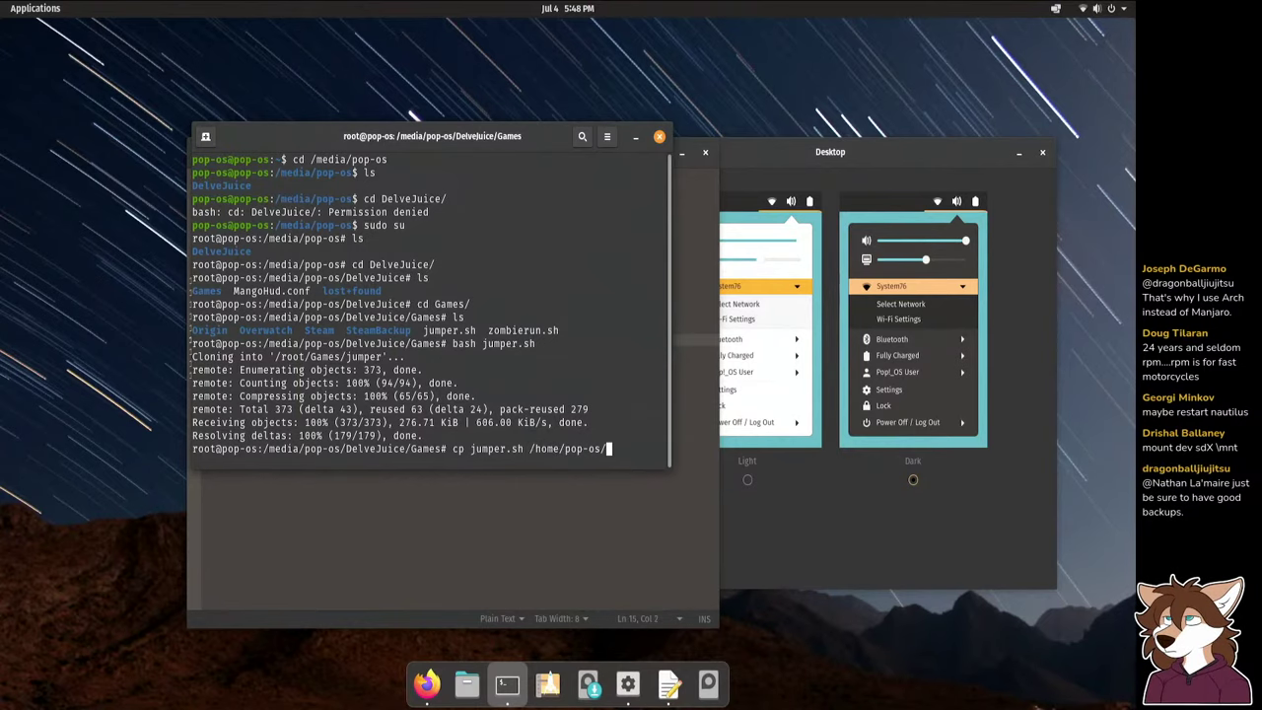
key("Return")
Recall the copy command and close the untitled gedit document without saving.
key("Up")
key("Left")
key("Left")
key("Left")
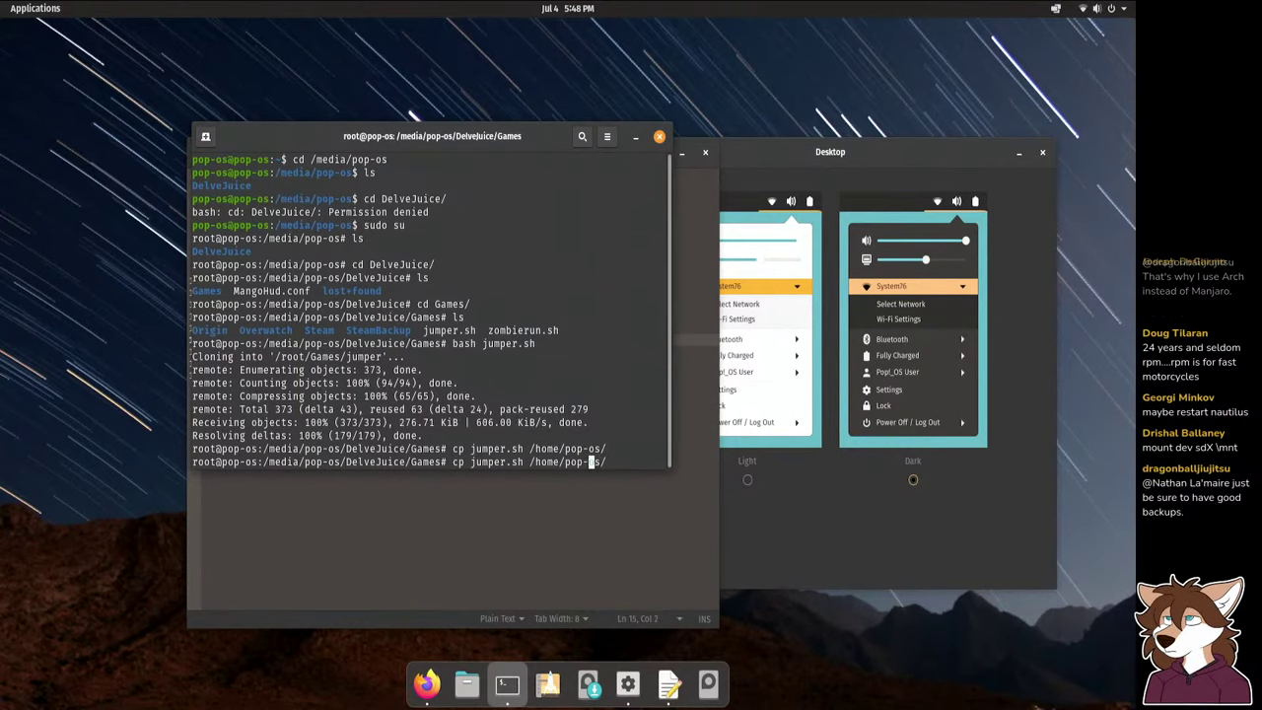
key("Left")
key("Left")
key("Left")
key("Left")
key("Left")
key("Left")
key("Left")
key("Left")
key("Left")
key("Left")
key("Left")
key("Left")
key("Left")
key("Left")
key("Left")
mouse_move(1, 1)
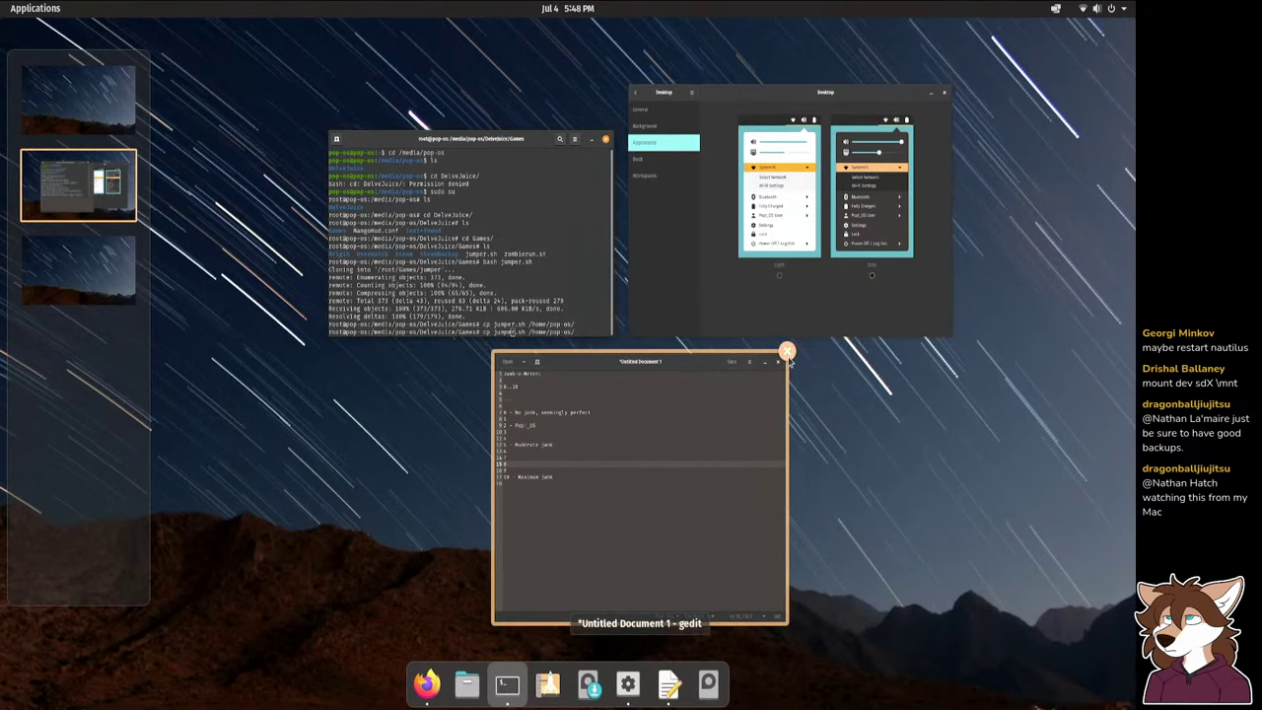
left_click(784, 365)
key("ctrl+w")
left_click(336, 430)
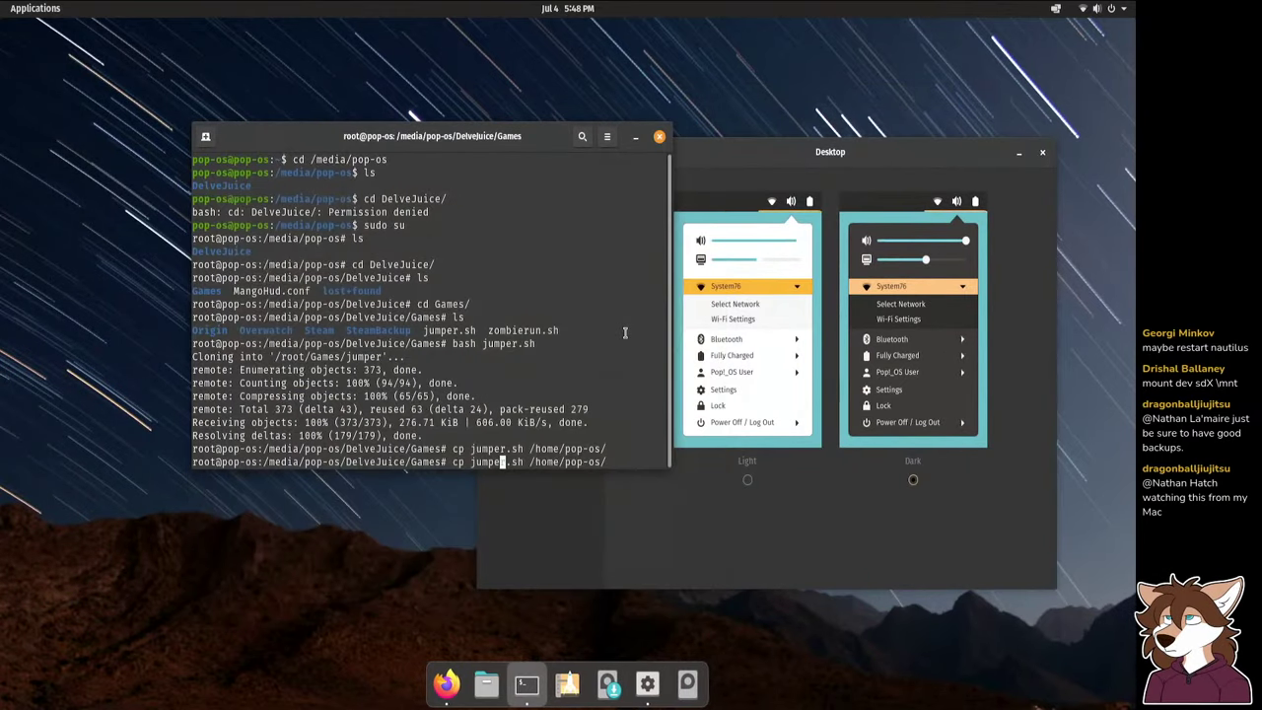
Copy zombierun.sh to /home/pop-os/ and clear the terminal.
key("Delete")
key("Delete")
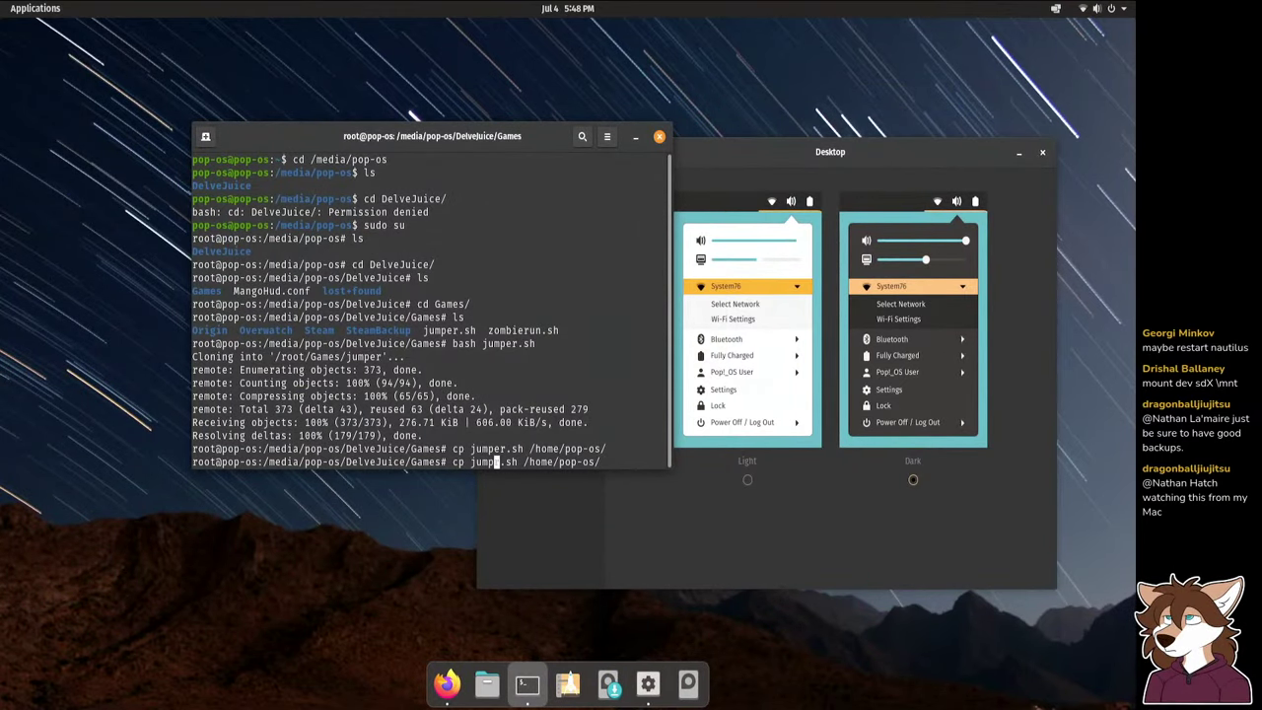
key("BackSpace")
key("BackSpace")
key("BackSpace")
key("BackSpace")
key("BackSpace")
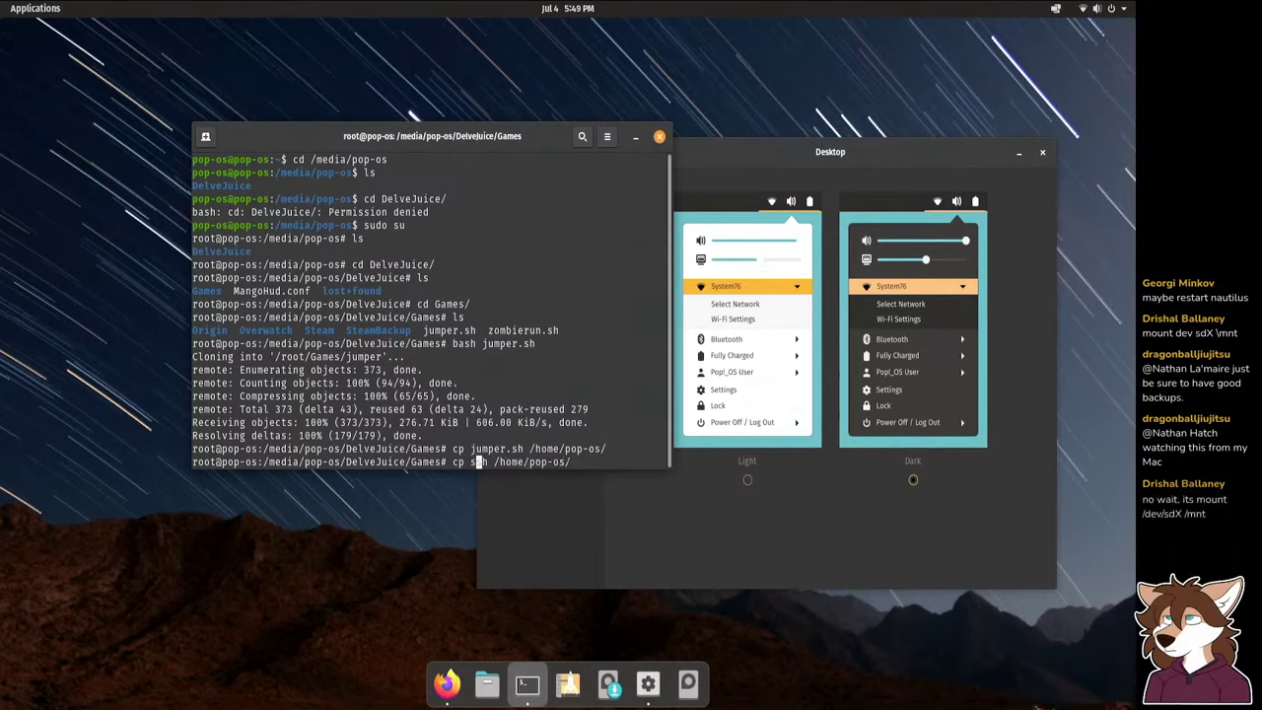
type("zombierun.")
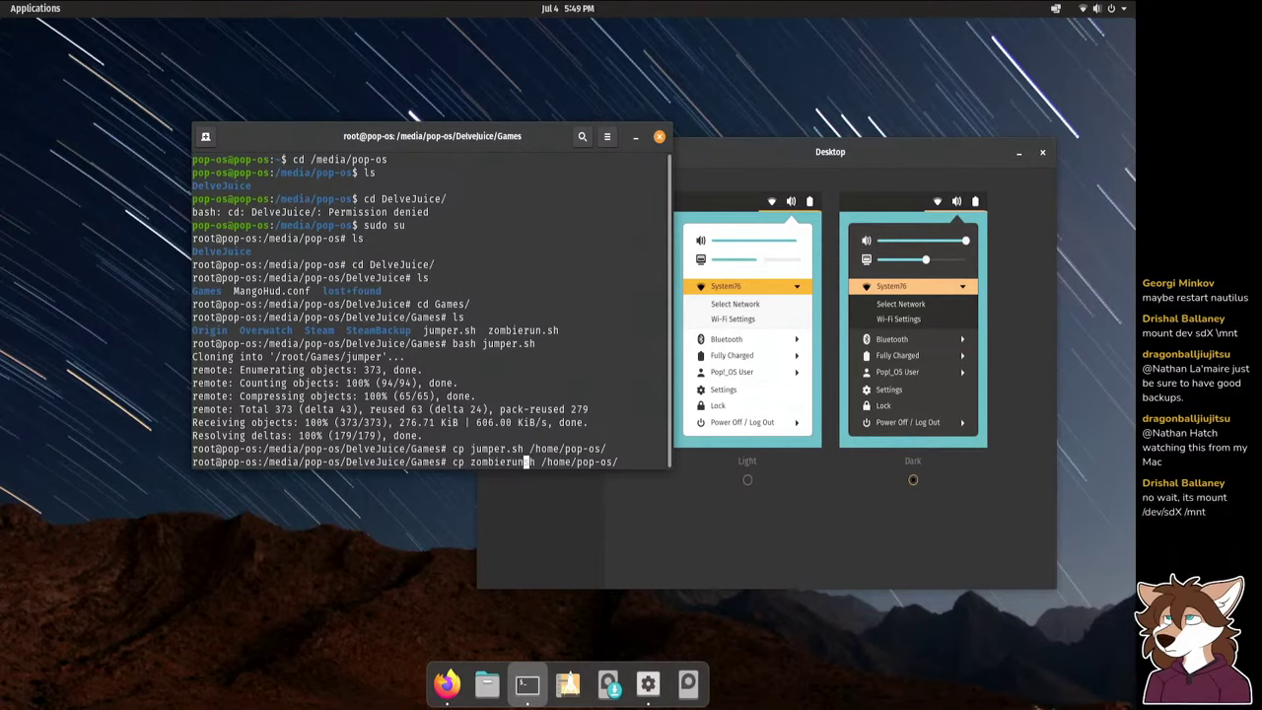
key("Return")
type("clear")
key("Return")
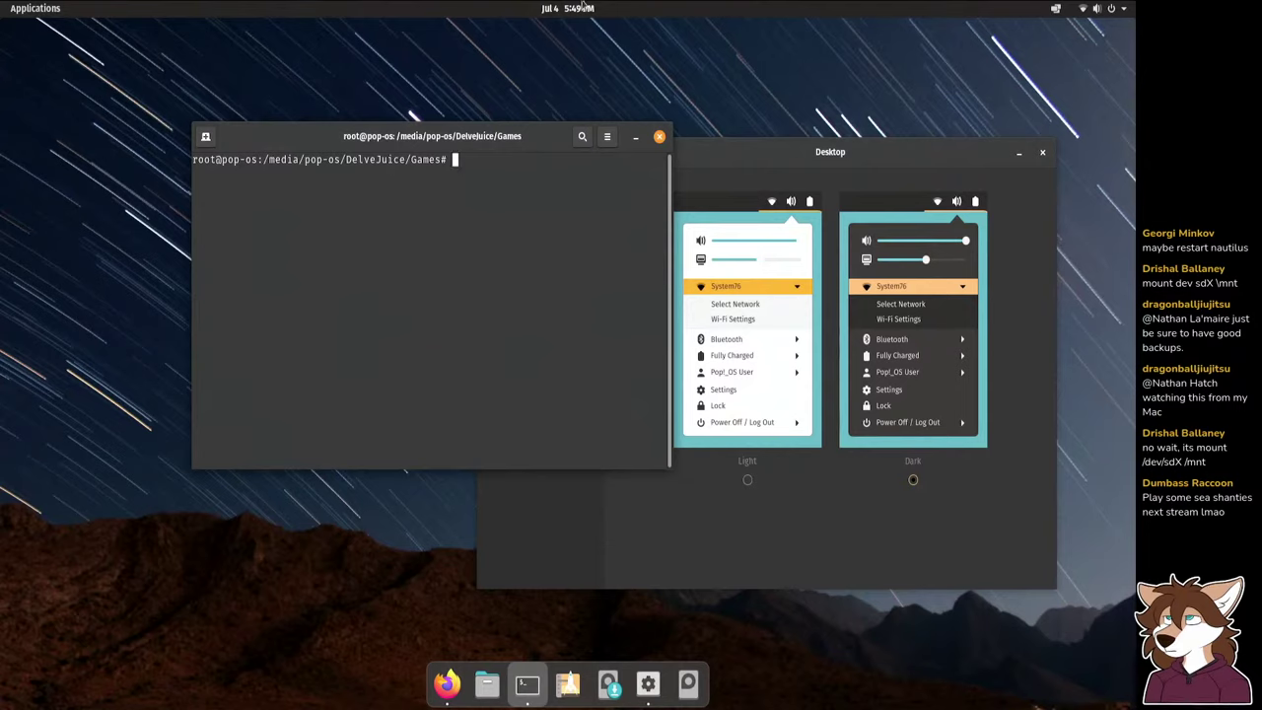
Close the root terminal, open Files at Home, and use the eject icon beside DelveJuice.
left_click(659, 137)
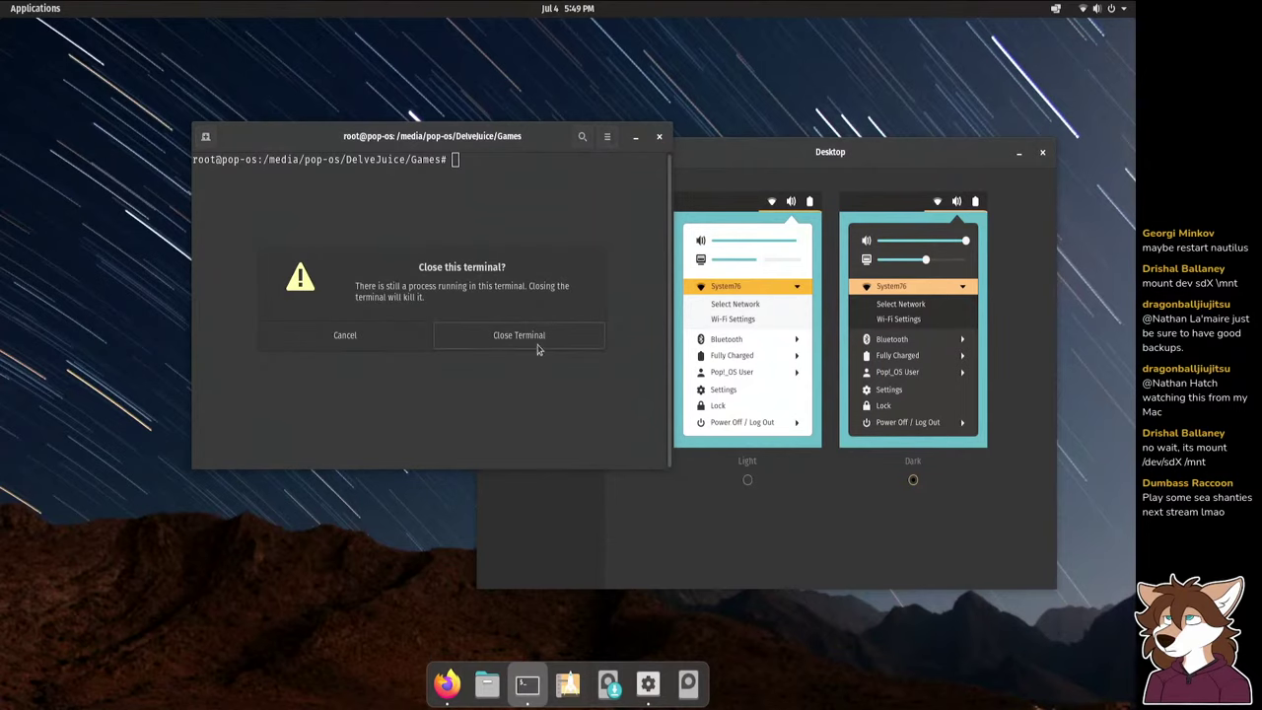
left_click(537, 340)
left_click(487, 685)
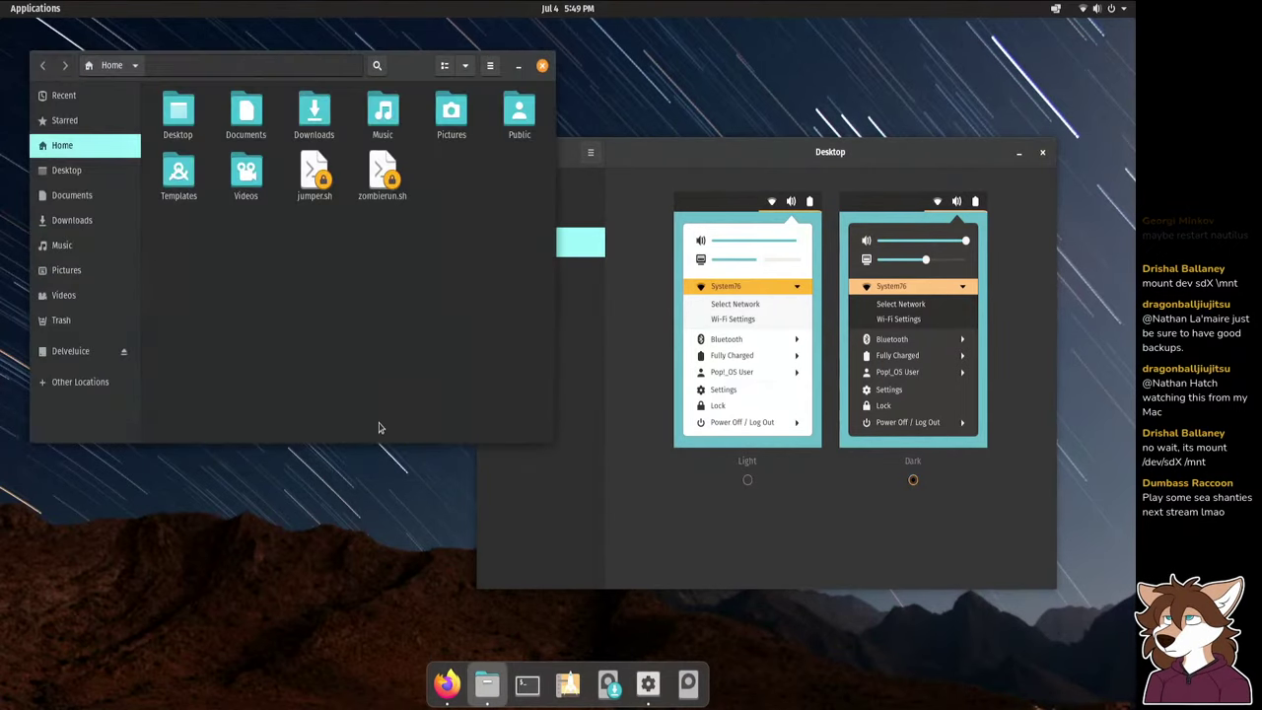
left_click(124, 357)
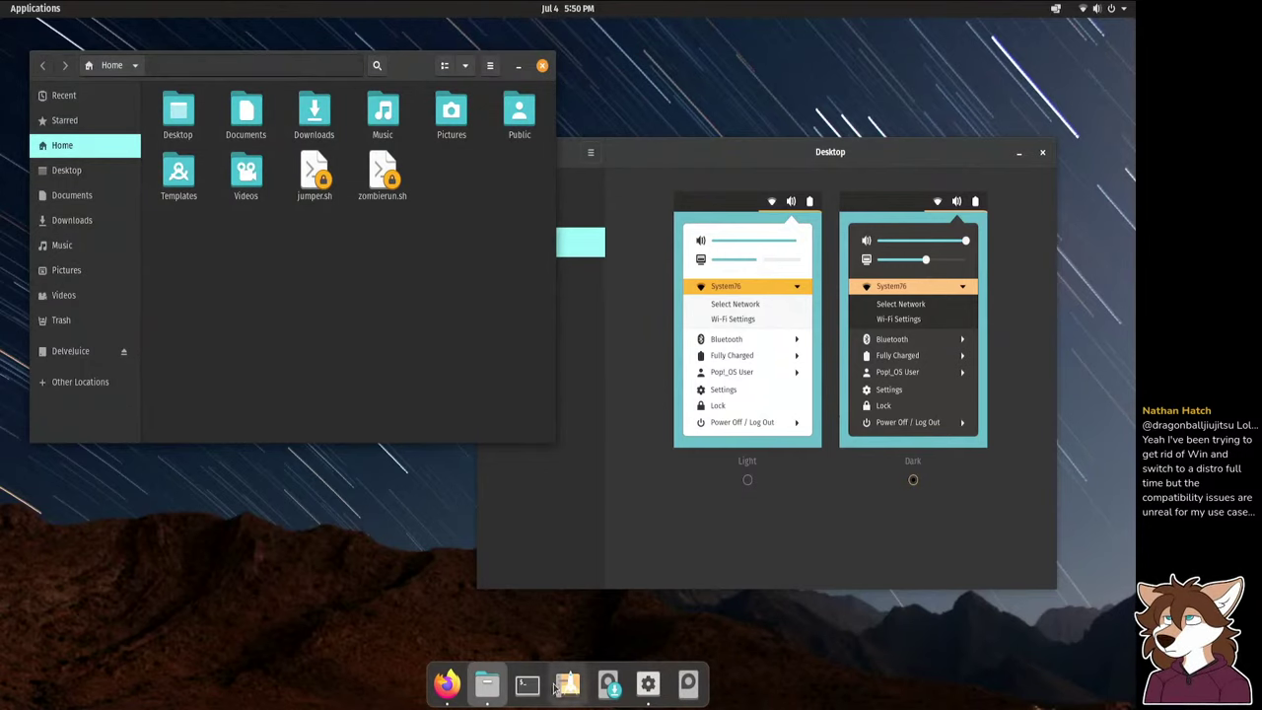
Check free disk space with df -h in a new terminal, noting 15G available on /cow.
left_click(527, 683)
type("df -h")
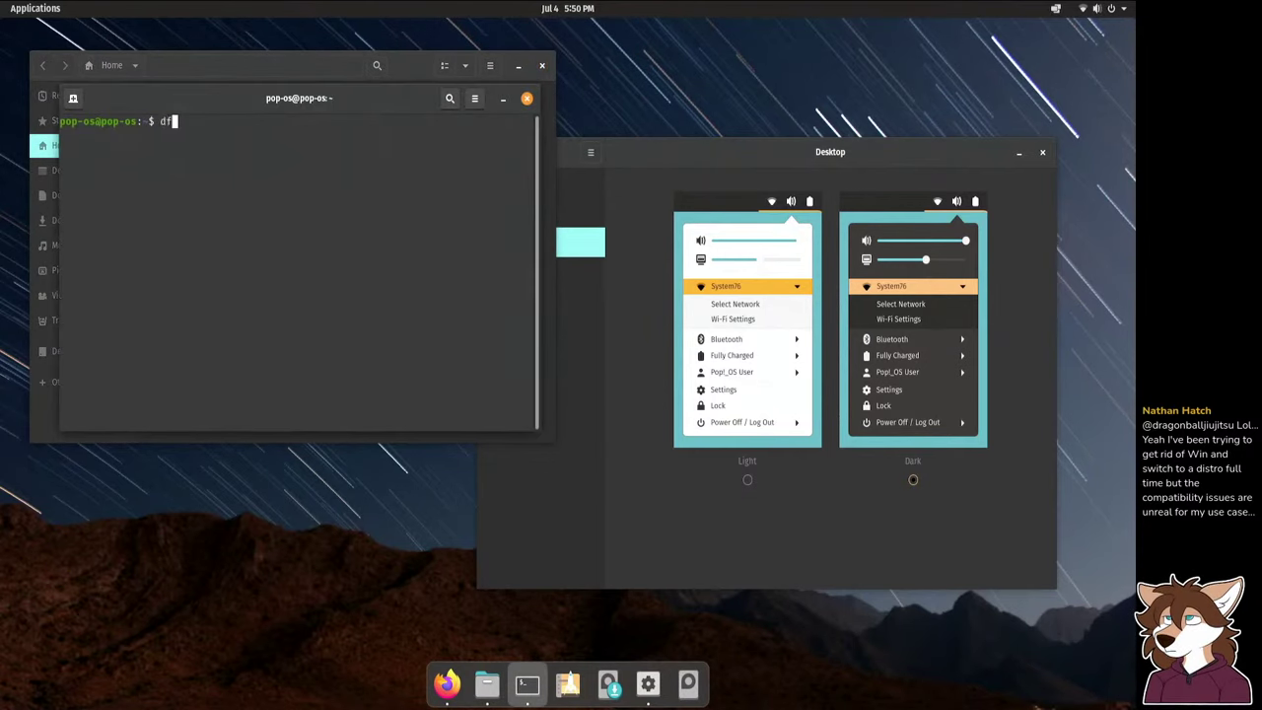
key("Return")
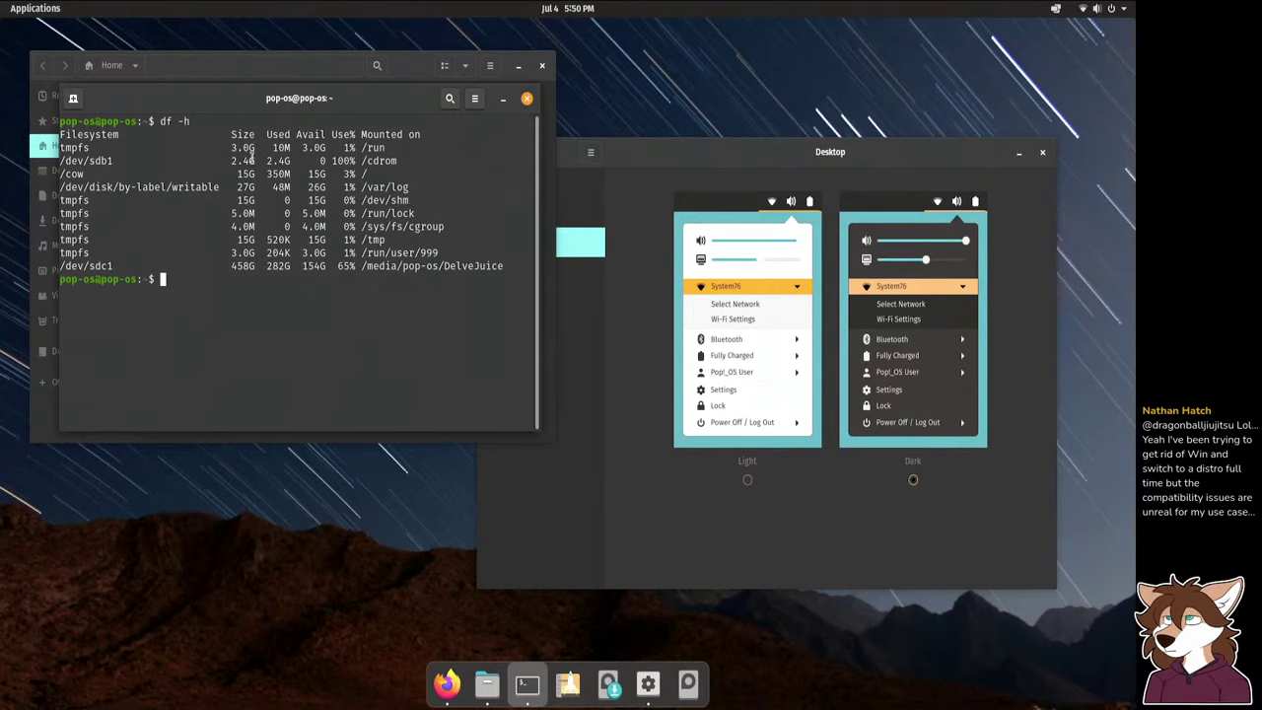
double_click(316, 174)
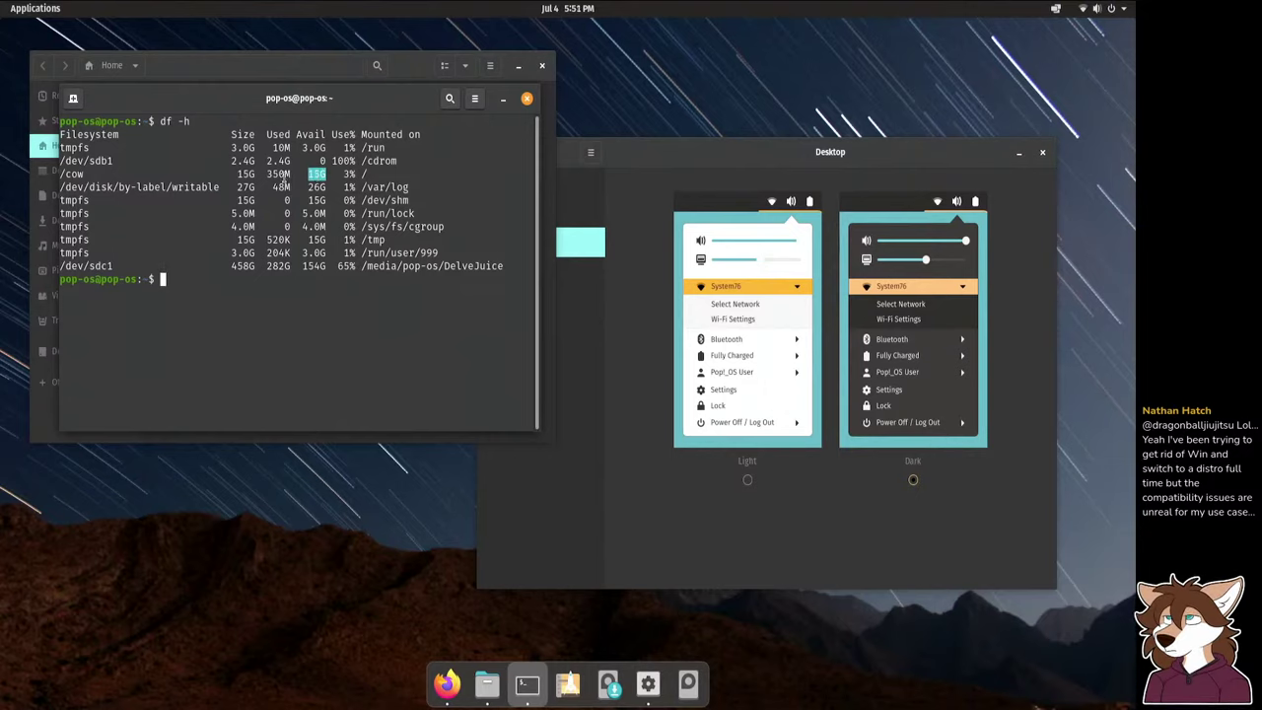
left_click(280, 402)
Install the steam package with sudo apt install steam, confirming with y.
type("sudo apt install")
key("BackSpace")
key("BackSpace")
key("BackSpace")
key("BackSpace")
key("BackSpace")
key("BackSpace")
key("BackSpace")
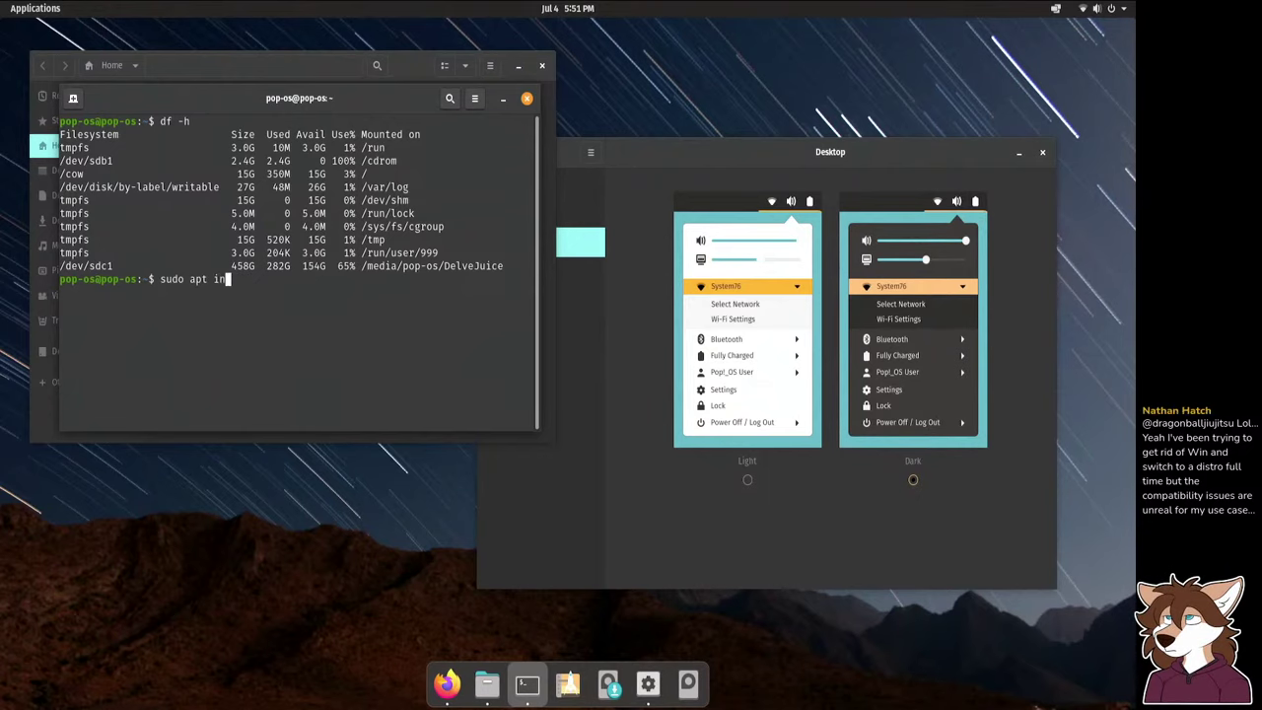
type("install steam")
key("Return")
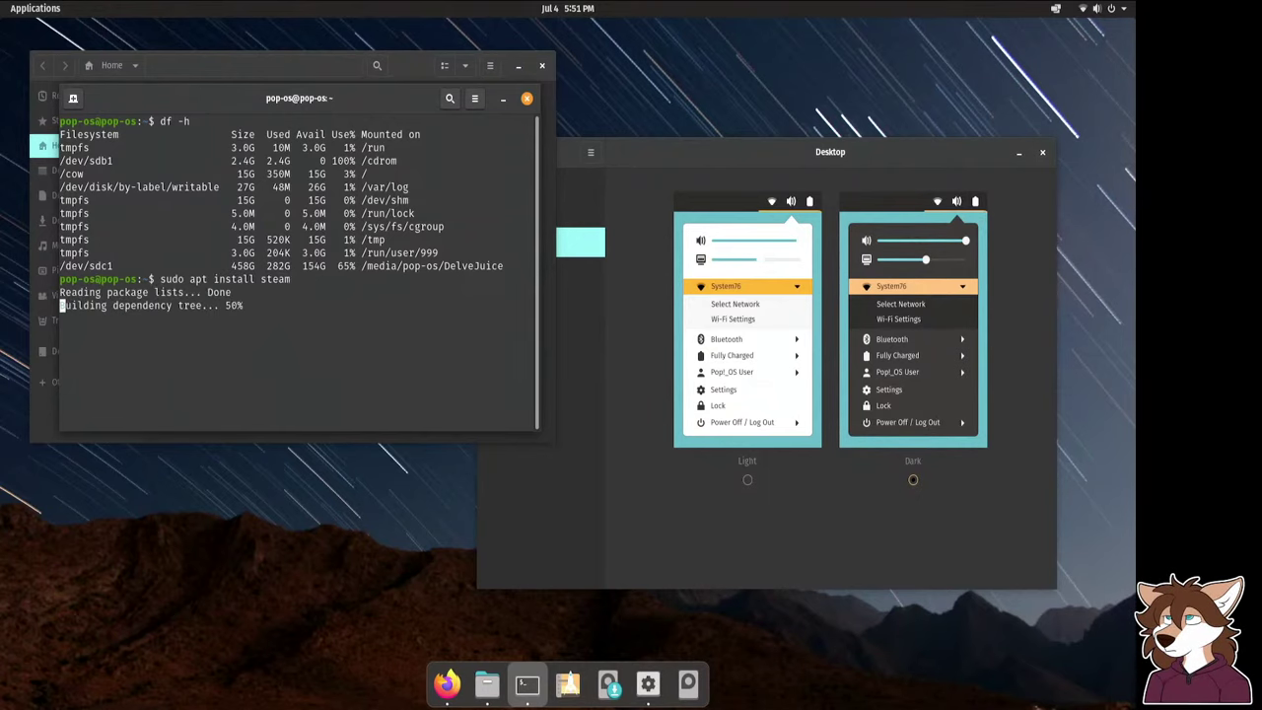
type("y")
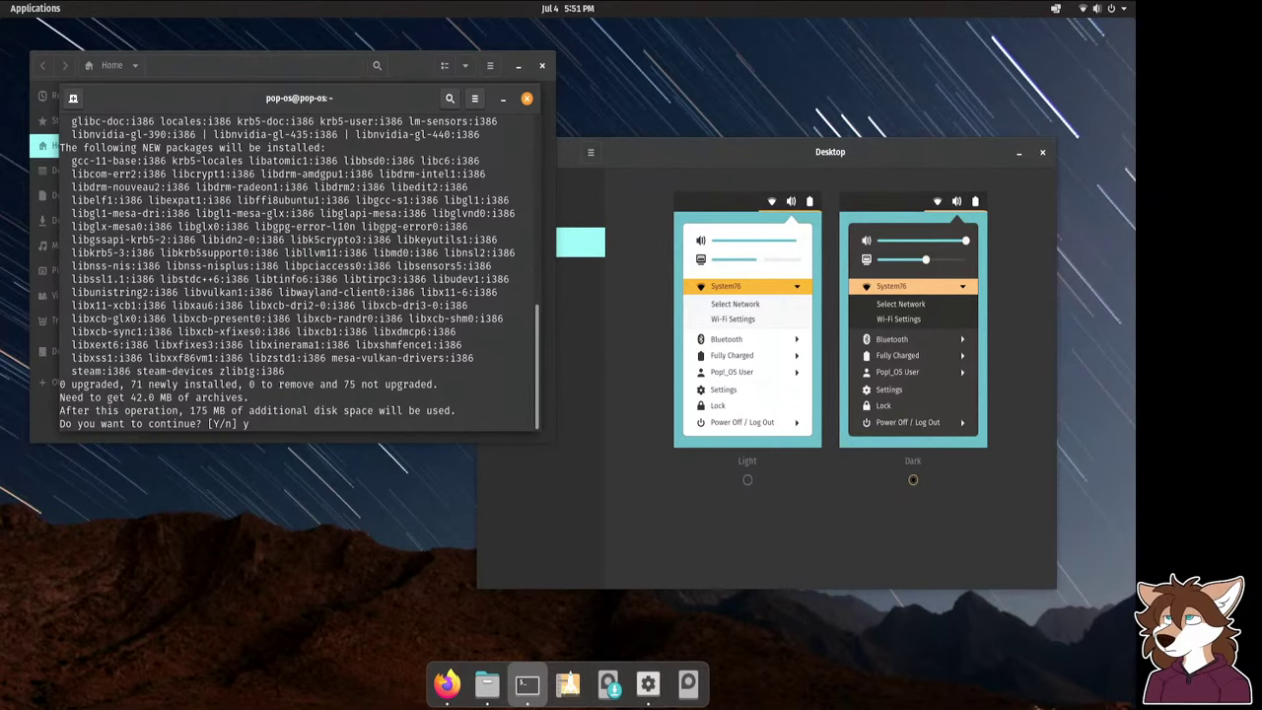
key("Return")
left_click_drag(298, 100, 555, 85)
In a second tab, become root and list the /media/pop-os/DelveJuice/ drive folder.
key("ctrl+shift+t")
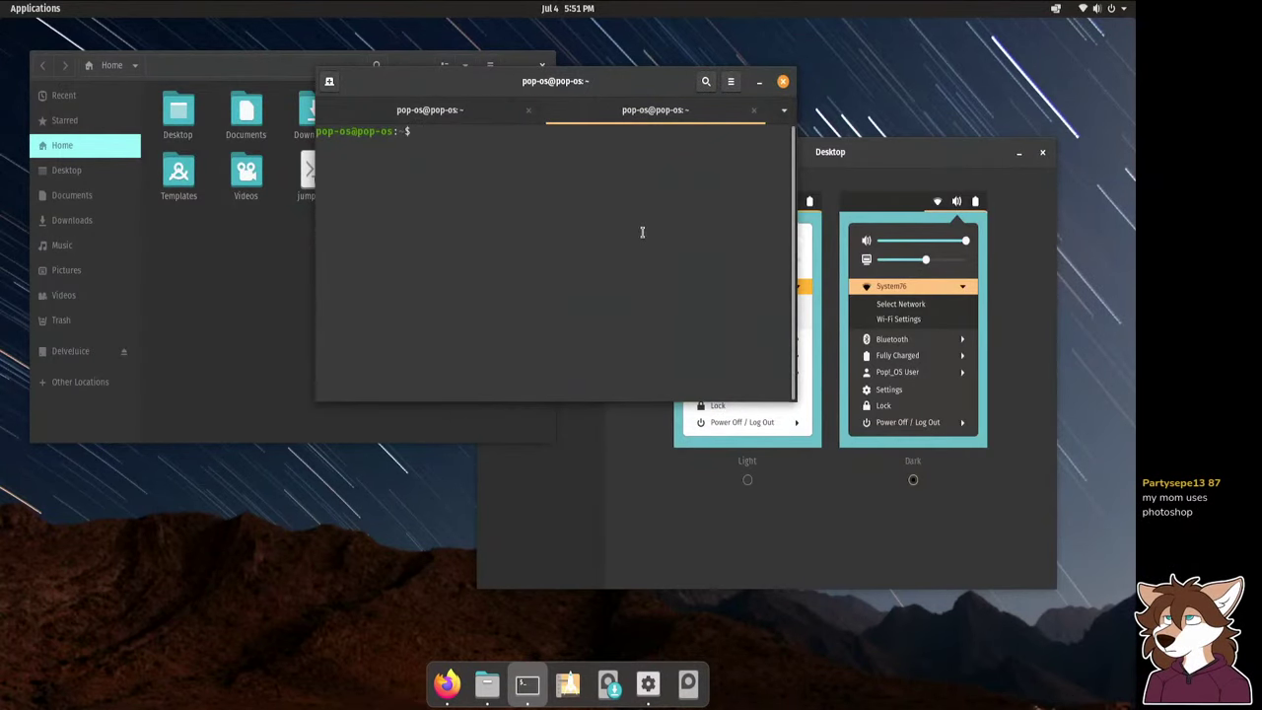
type("sudo su")
key("Return")
type("cd /")
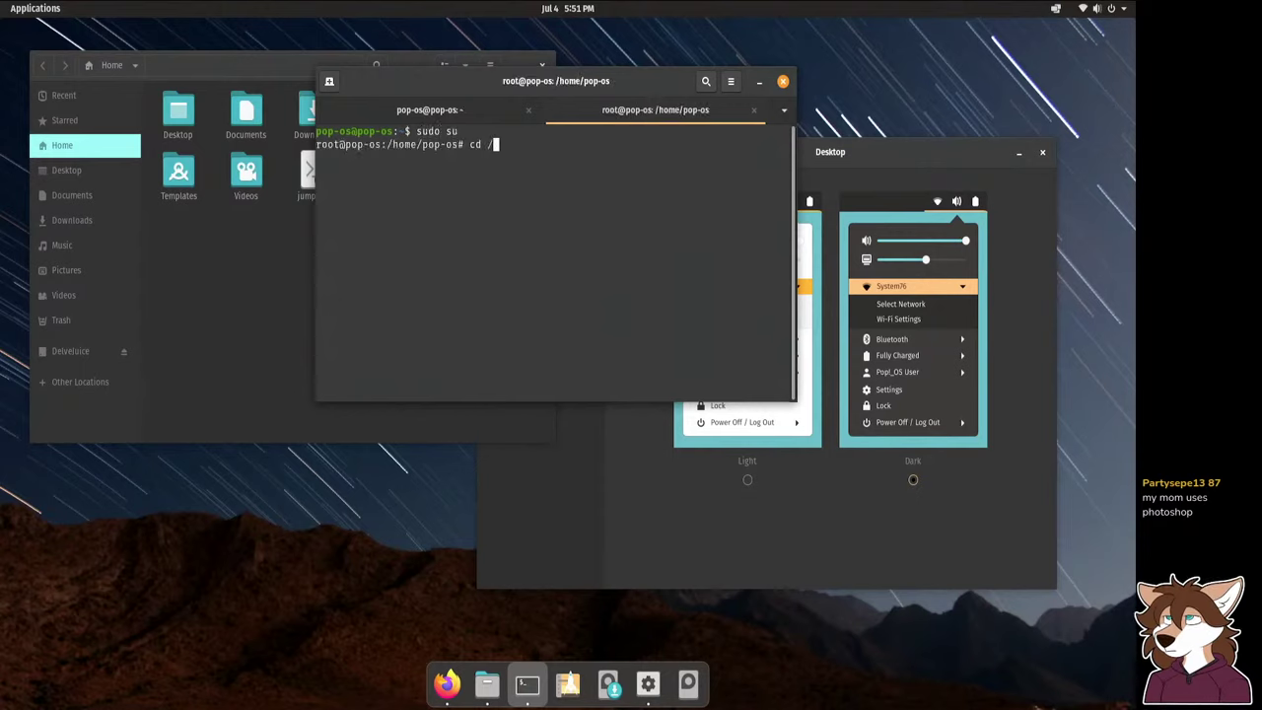
type("media/")
key("Tab")
key("Tab")
key("Tab")
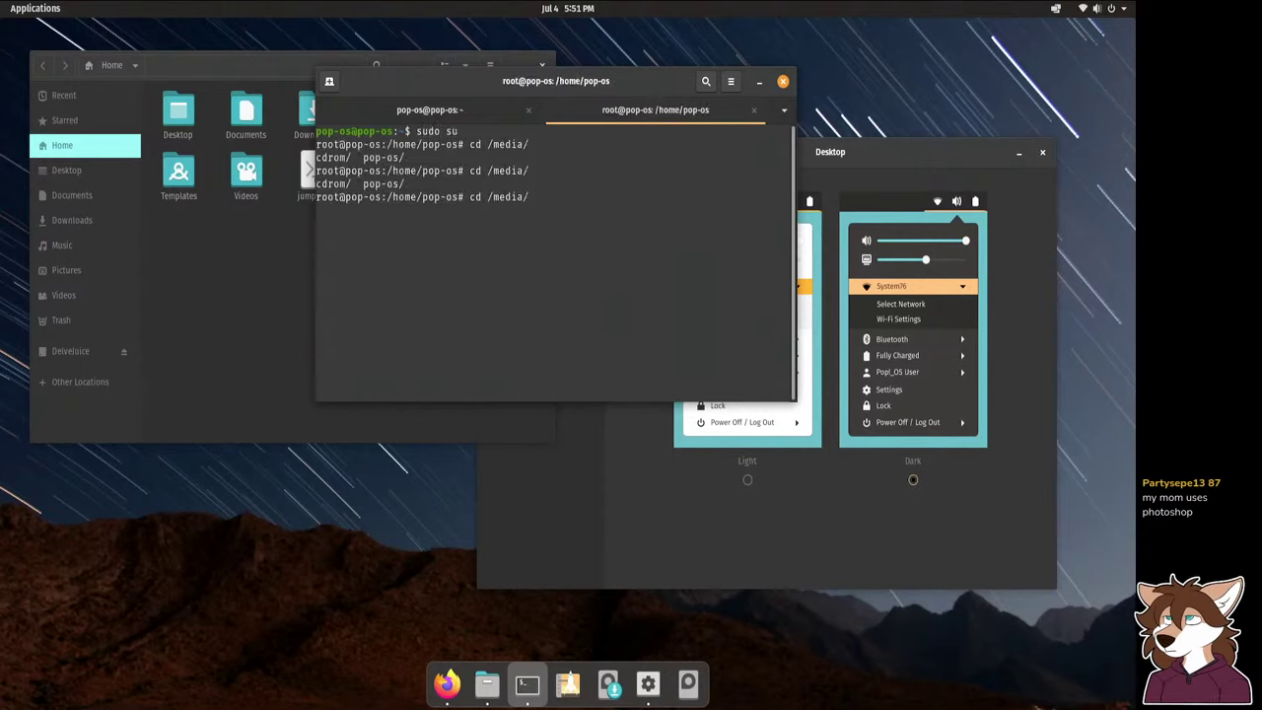
type("pop-os/DelveJuice/")
key("Return")
type("ls")
key("Return")
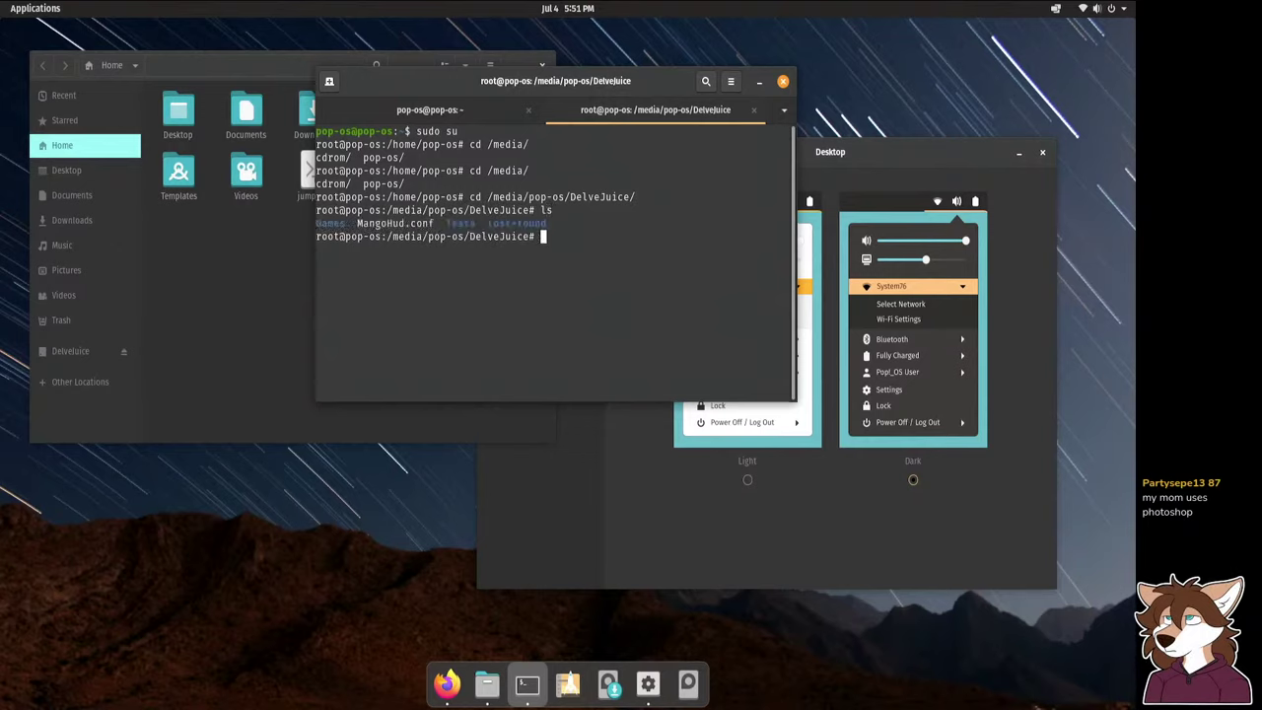
Copy the Tests folder recursively into /home/pop-os/ and list the home folder there.
type("cp -r T")
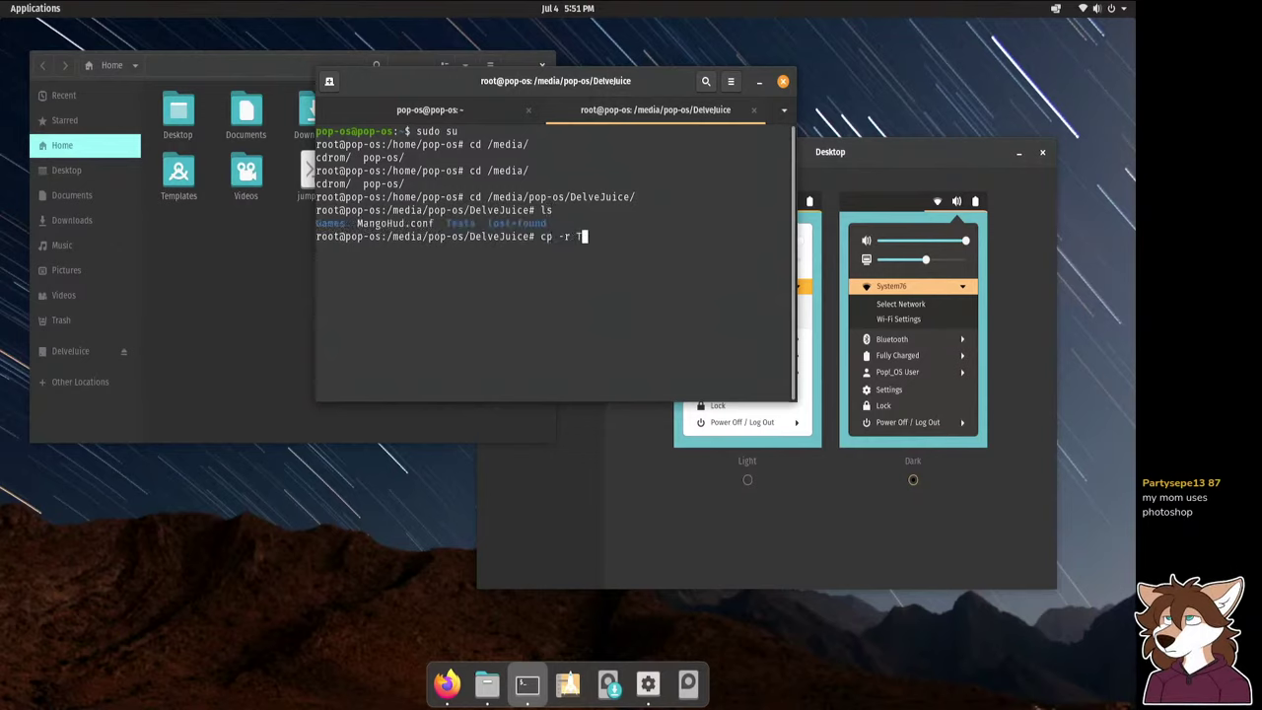
key("Tab")
type("/home/pop-os/")
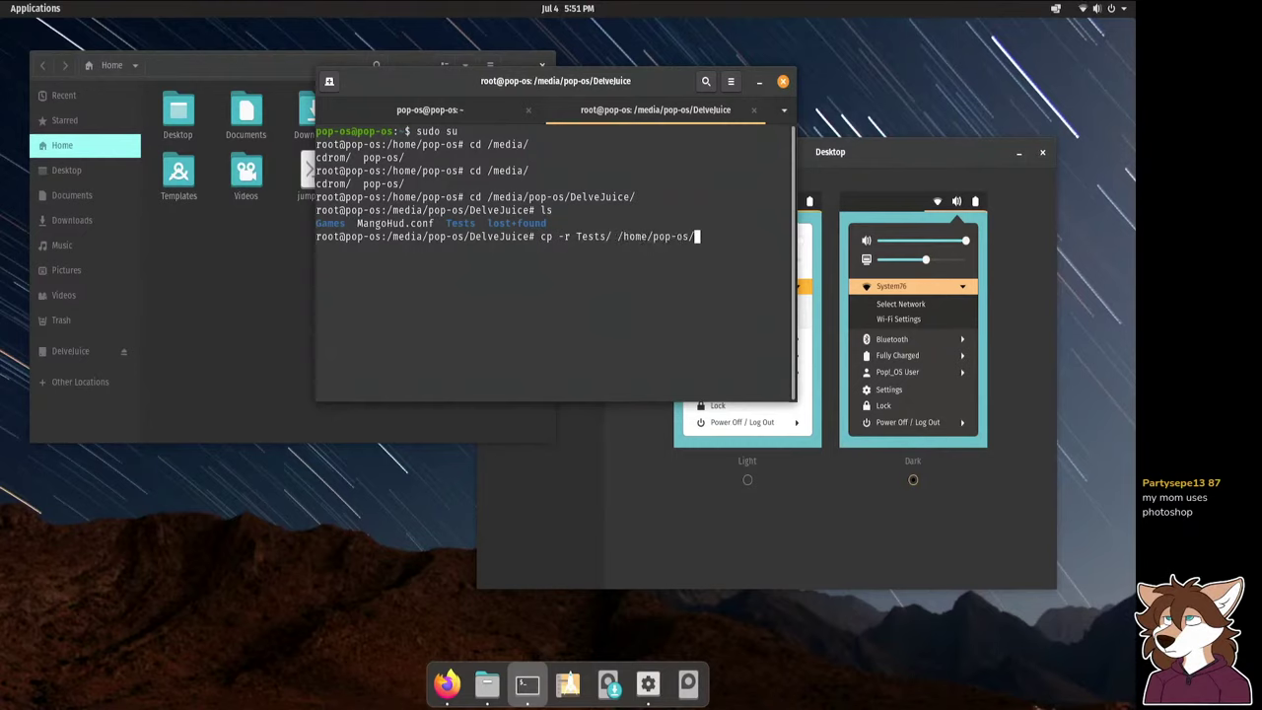
key("Return")
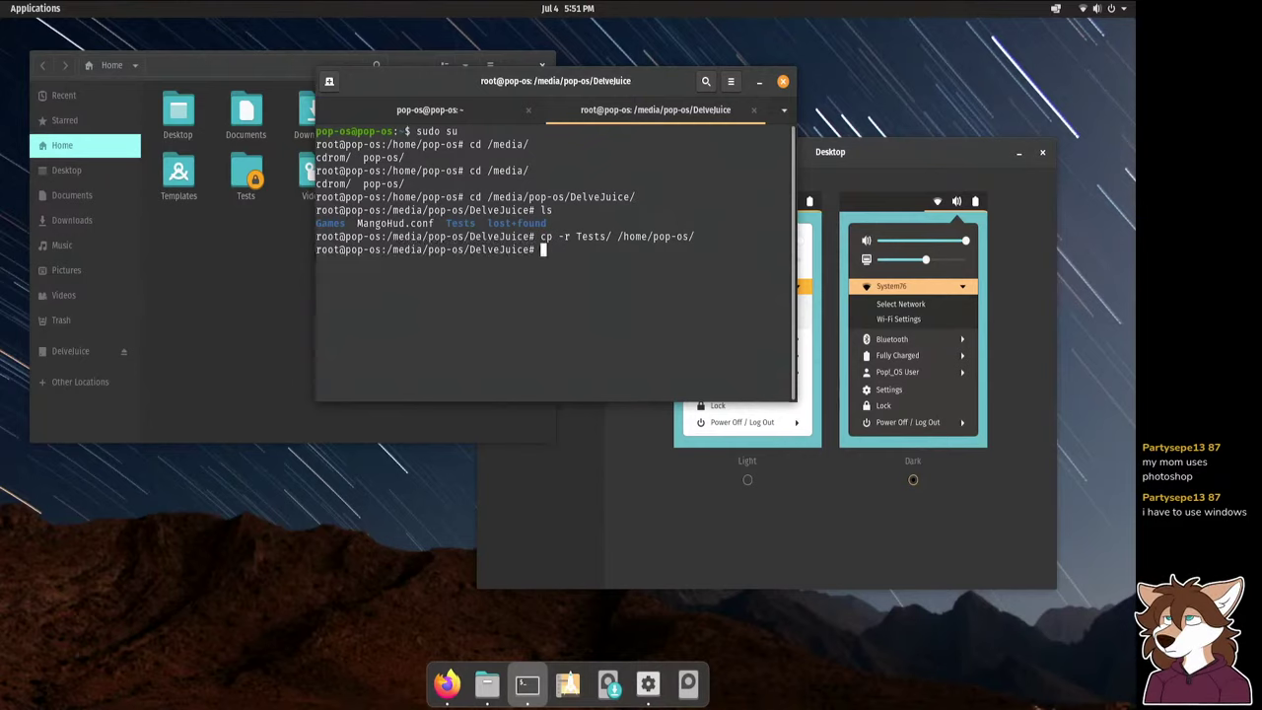
type("cd /home/pop-os/")
key("Return")
type("ls")
key("Return")
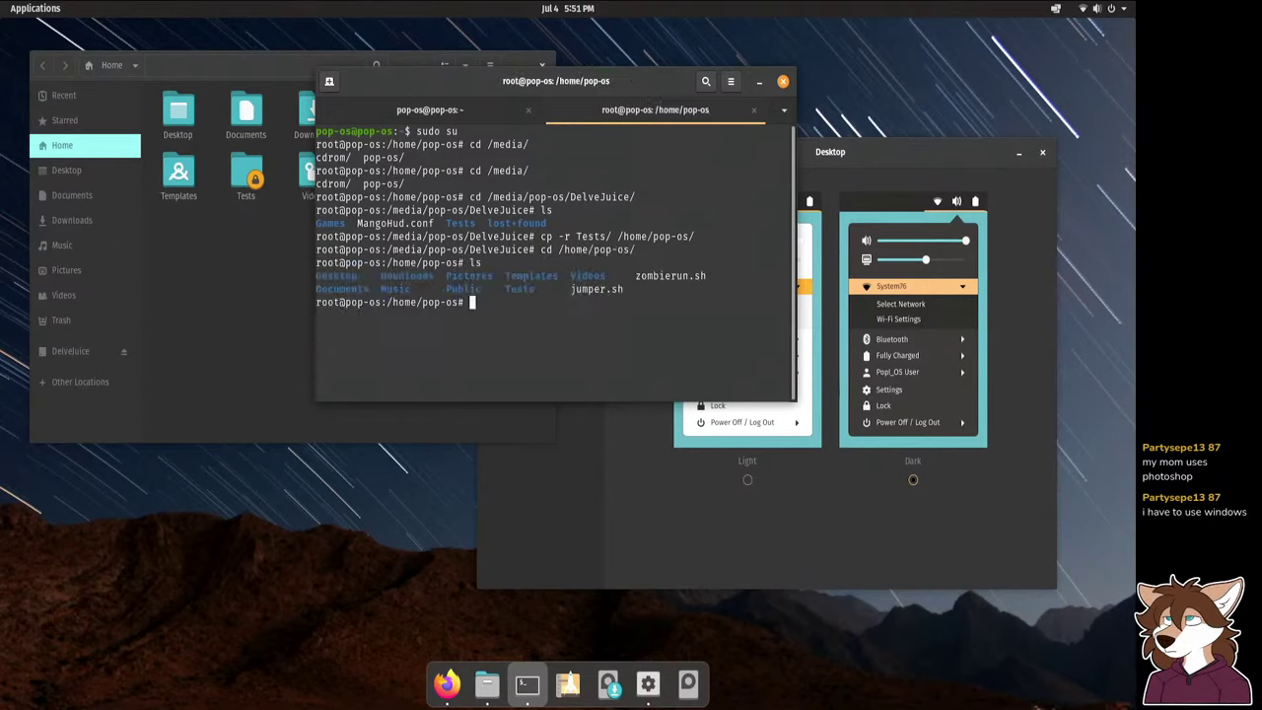
Copy the pop-os user name from the prompt for use in a chown -R command.
type("sudo chown")
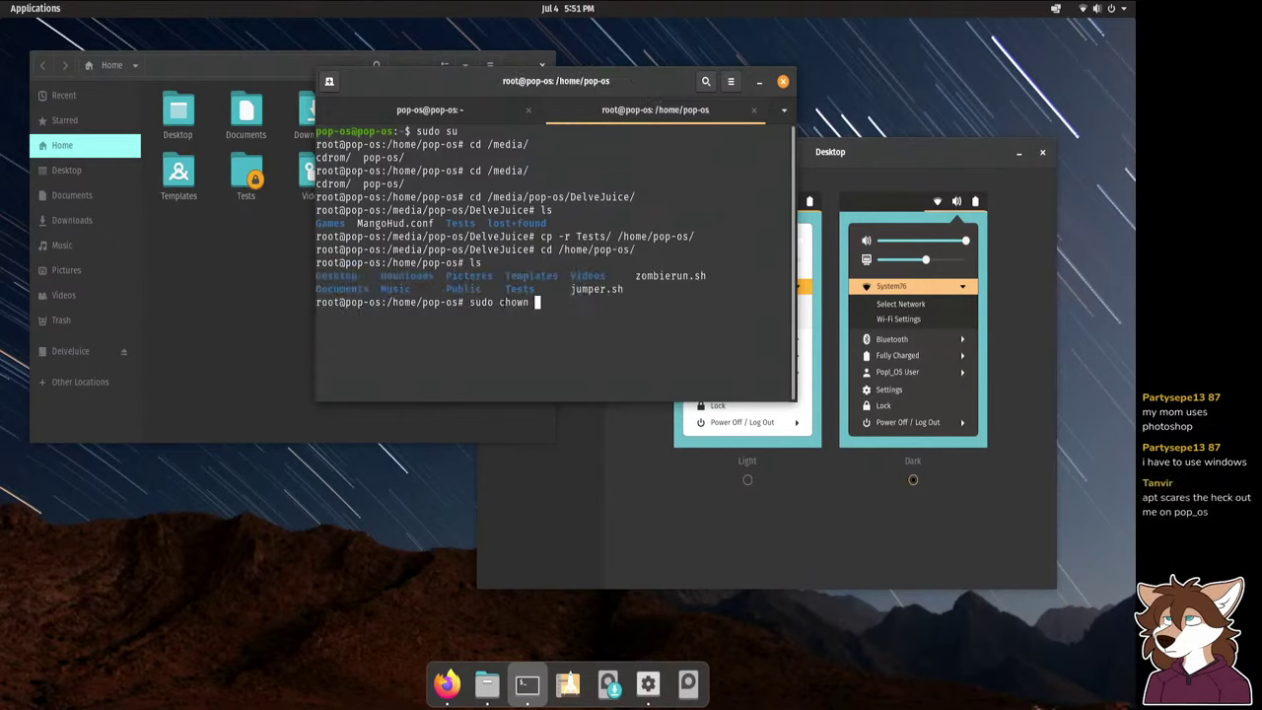
key("BackSpace")
key("BackSpace")
key("BackSpace")
key("BackSpace")
key("BackSpace")
key("BackSpace")
key("BackSpace")
key("BackSpace")
key("BackSpace")
key("BackSpace")
key("BackSpace")
left_click_drag(423, 302, 456, 308)
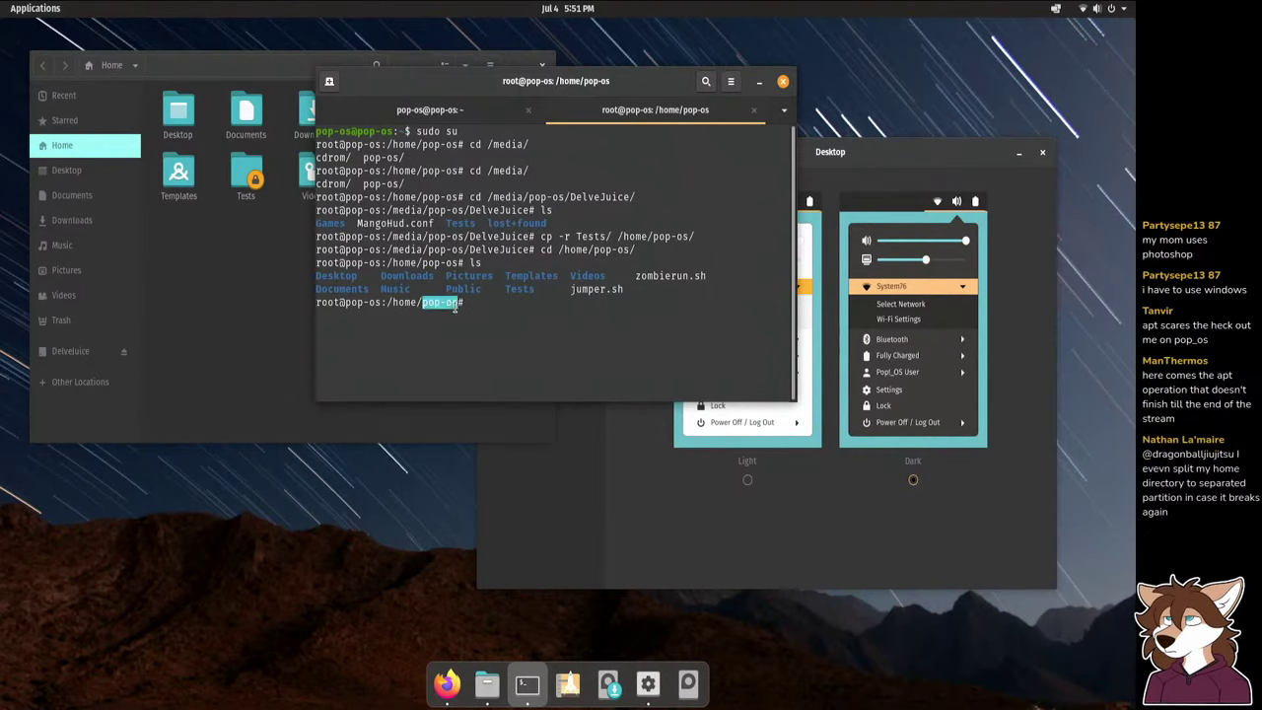
right_click(459, 314)
left_click(472, 318)
left_click(505, 241)
type("chown -R")
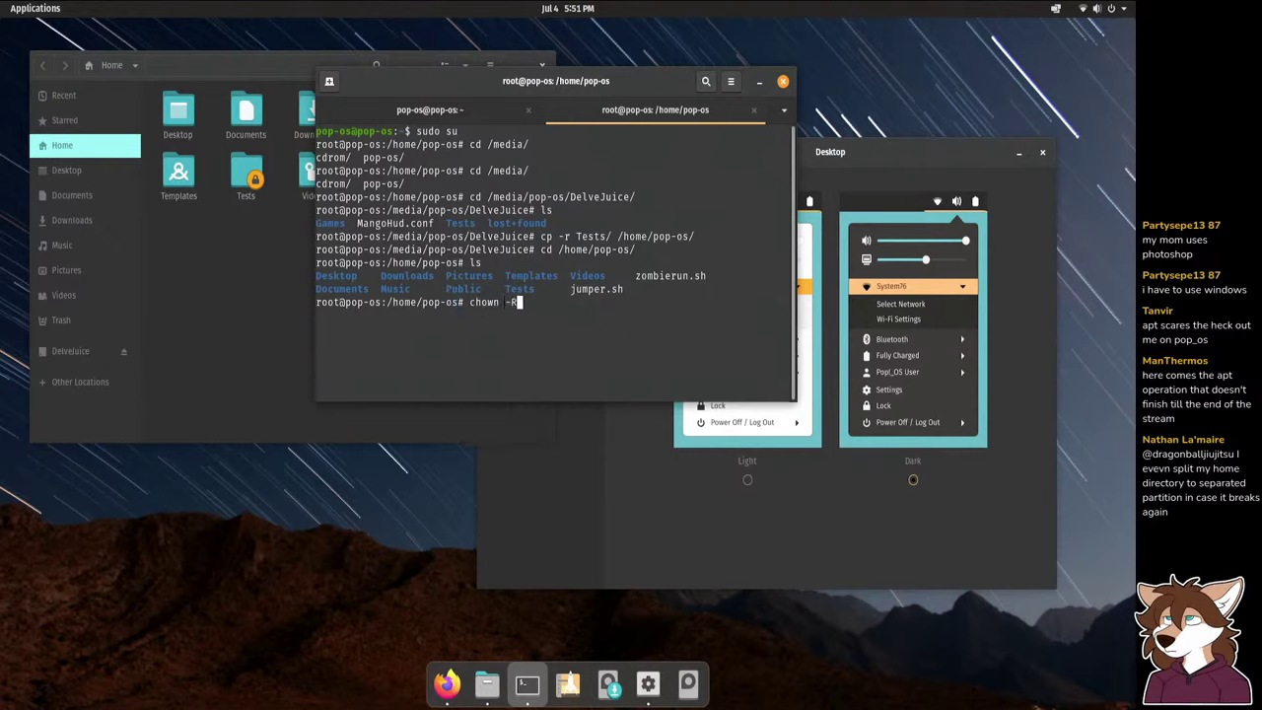
key("Return")
Make pop-os:pop-os the recursive owner of the Tests folder.
key("Up")
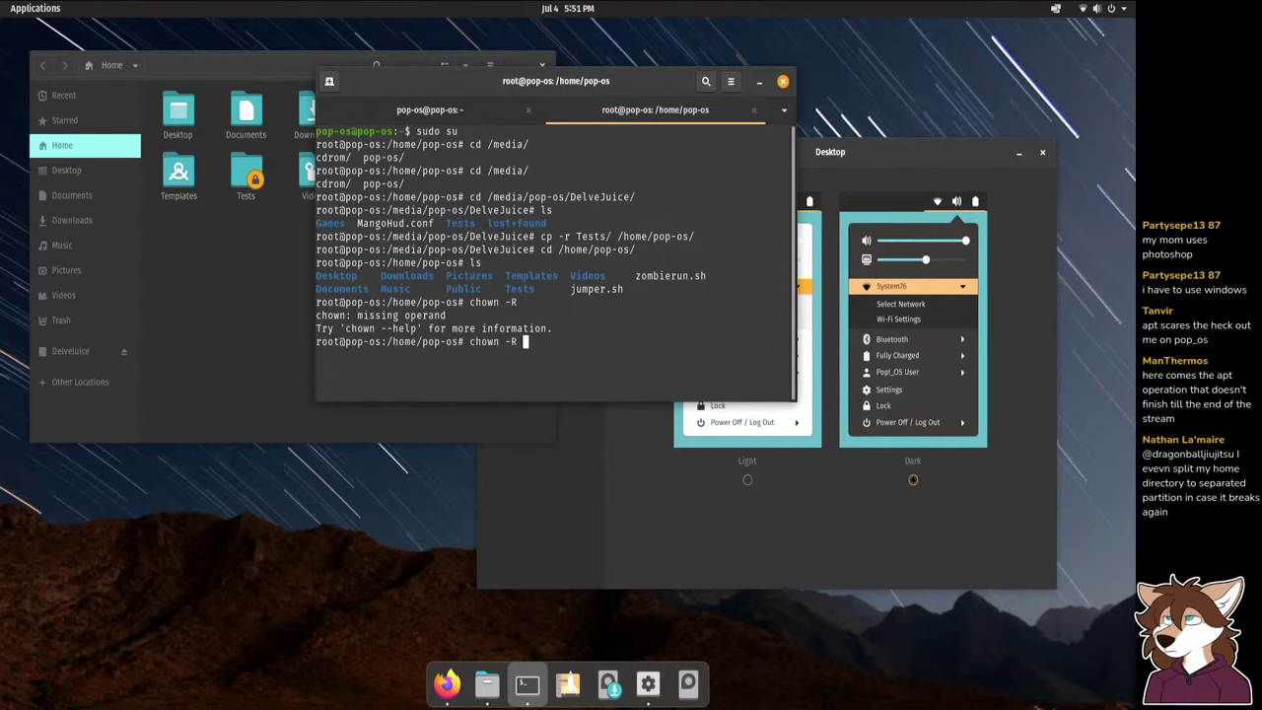
key("ctrl+shift+v")
type(":")
key("ctrl+shift+v")
type("Tes")
key("Tab")
key("Return")
Give pop-os:pop-os ownership of jumper.sh.
key("Up")
key("BackSpace")
key("BackSpace")
key("BackSpace")
key("BackSpace")
key("BackSpace")
key("BackSpace")
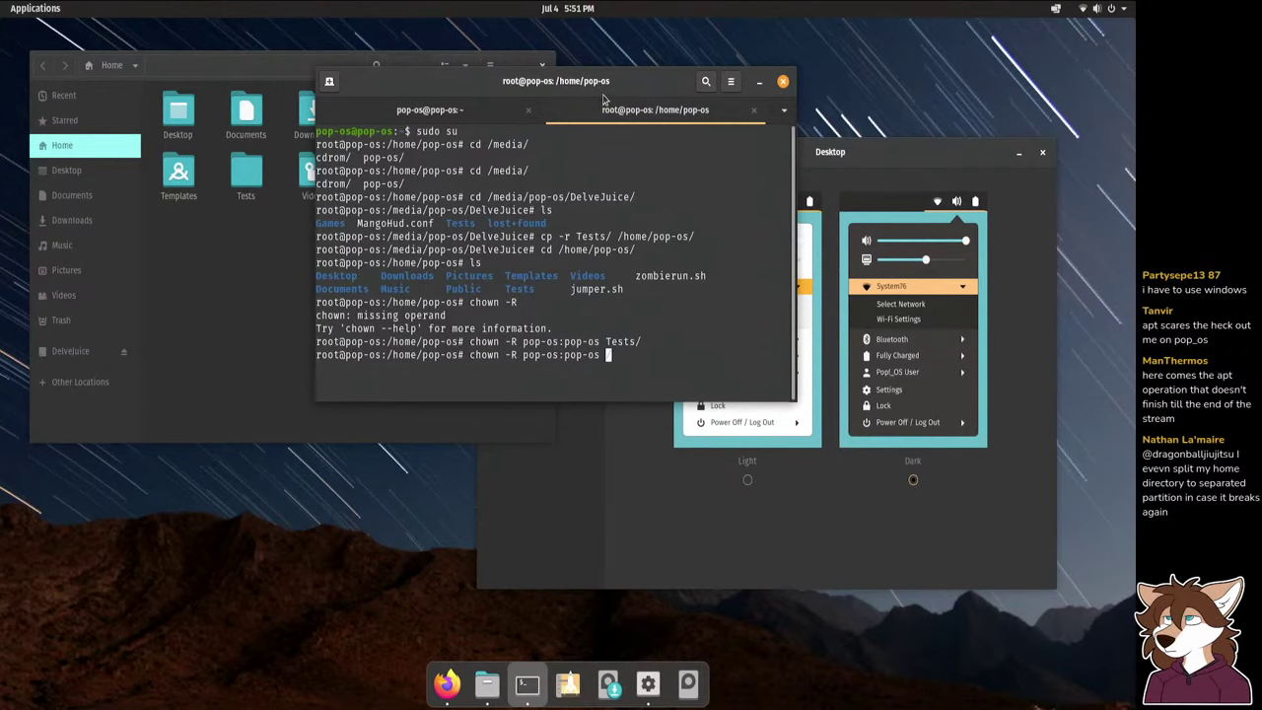
key("BackSpace")
mouse_move(605, 82)
left_mouse_down()
mouse_move(836, 124)
mouse_move(796, 87)
left_mouse_up()
type("/")
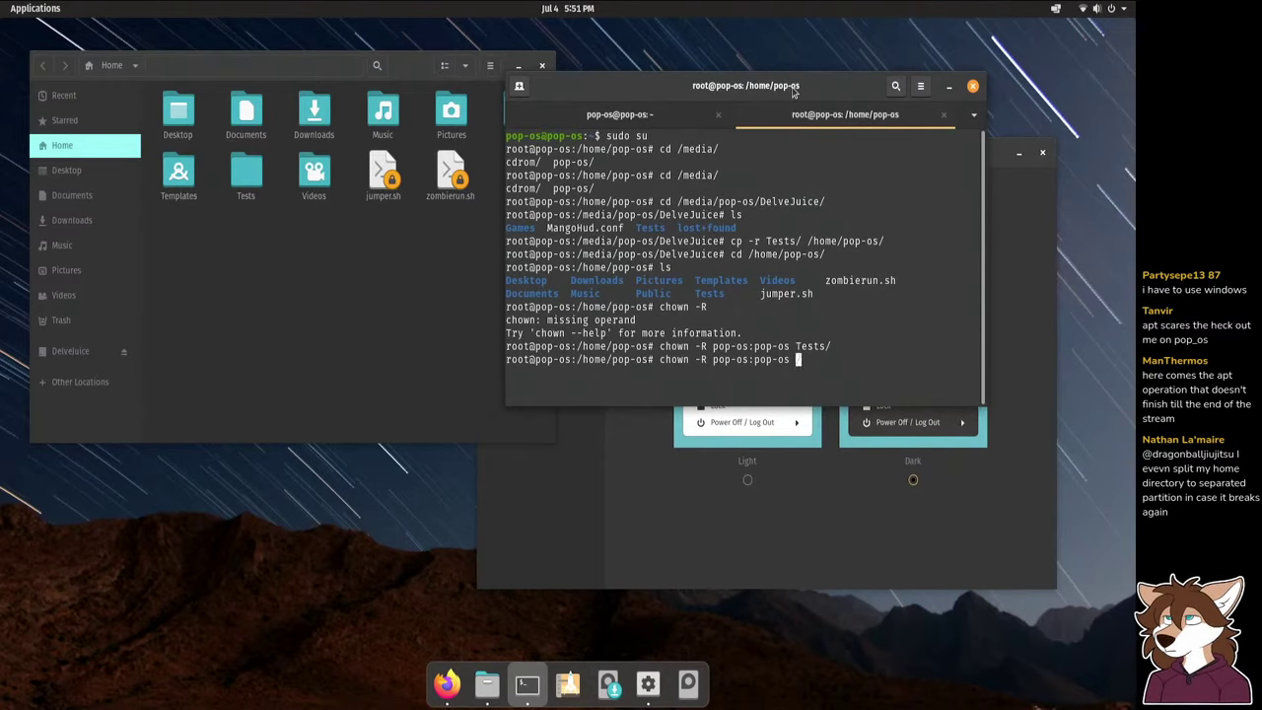
type("j")
key("Tab")
key("Return")
Give pop-os:pop-os ownership of zombierun.sh.
key("Up")
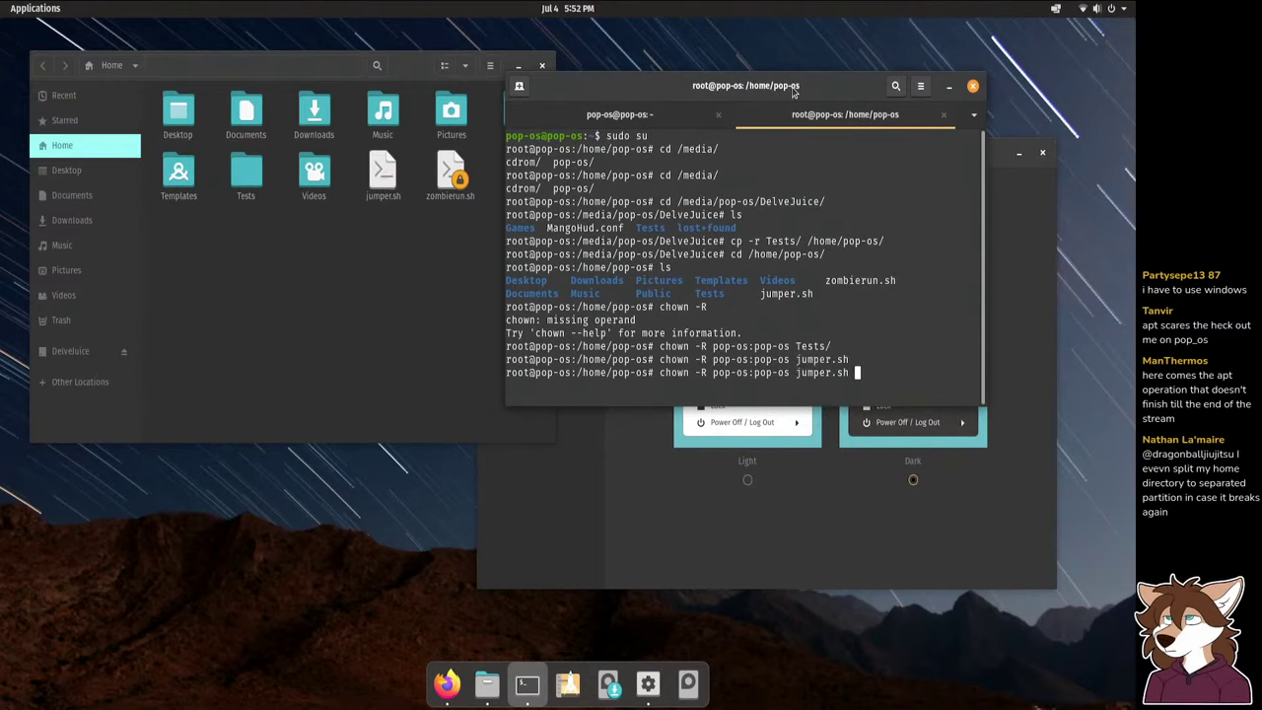
key("BackSpace")
key("BackSpace")
key("BackSpace")
key("BackSpace")
key("BackSpace")
key("BackSpace")
key("BackSpace")
key("BackSpace")
key("BackSpace")
key("BackSpace")
type("zoim")
key("BackSpace")
key("BackSpace")
type("m")
key("Tab")
key("Return")
Clear the terminal, exit the root shell and list the home folder.
type("clear")
key("Return")
type("exit")
key("Return")
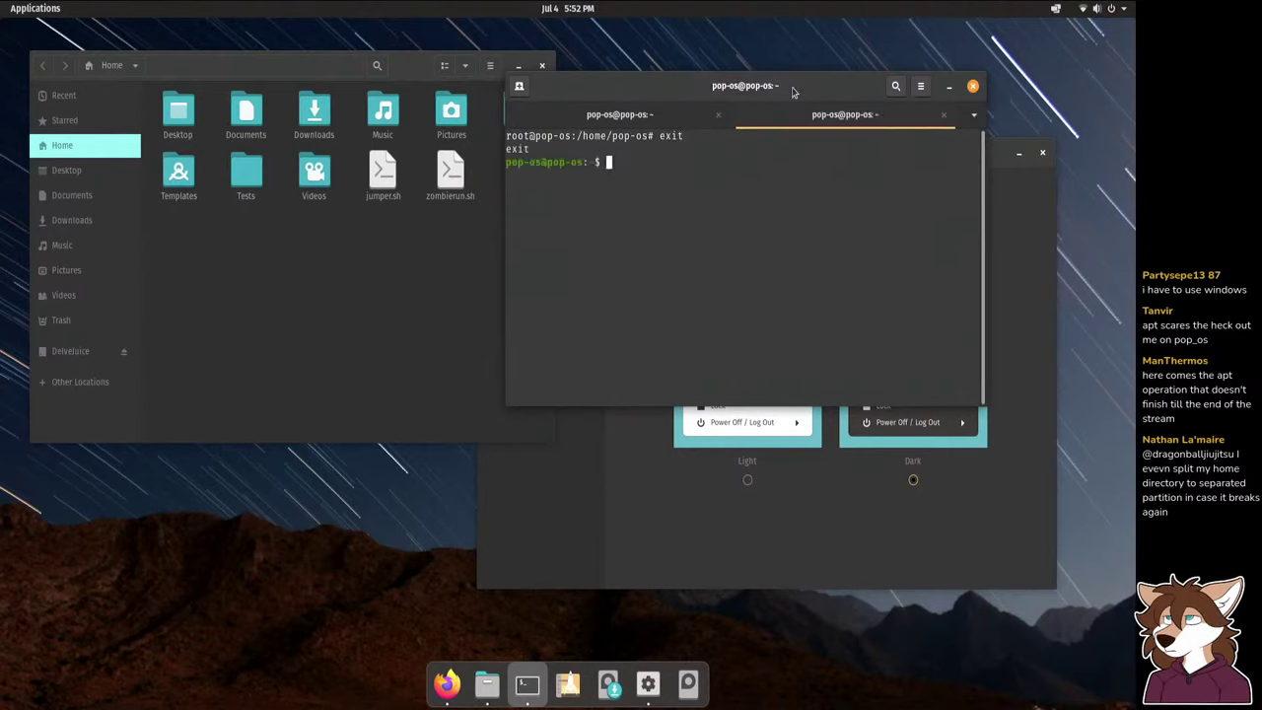
type("ls")
key("Return")
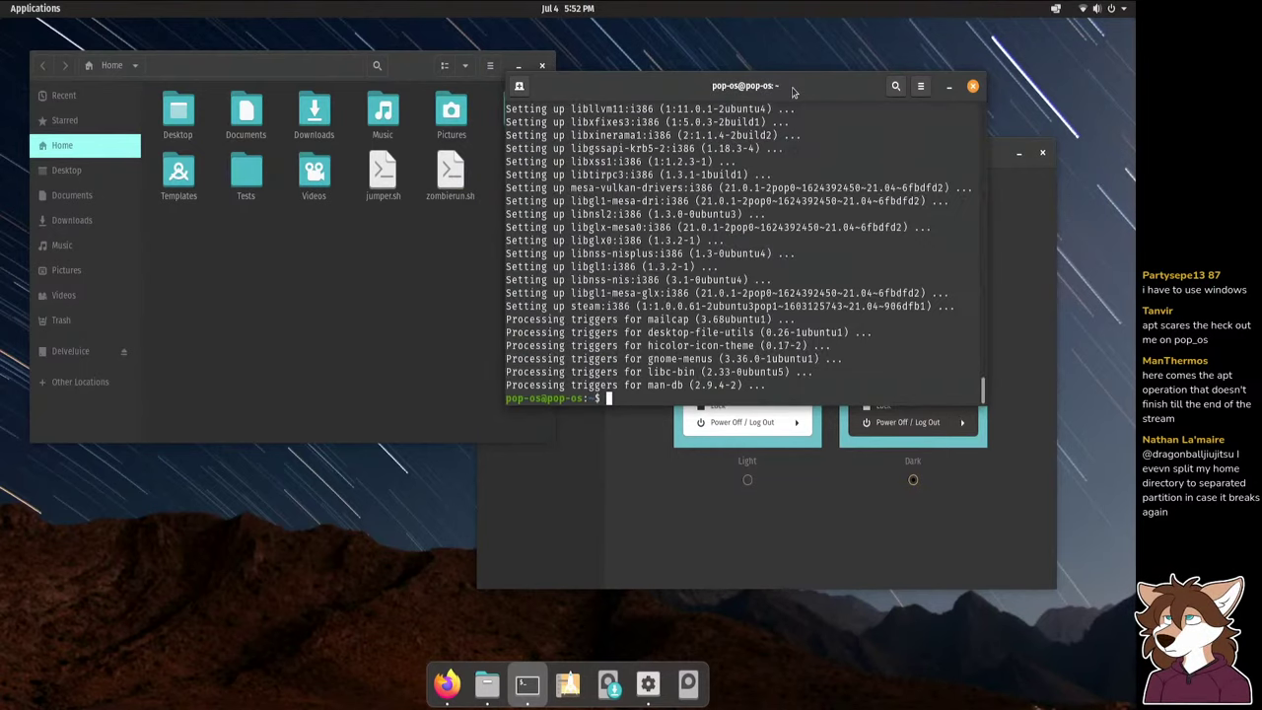
Run steam at the user prompt to start its first-launch update download.
type("steam")
key("Return")
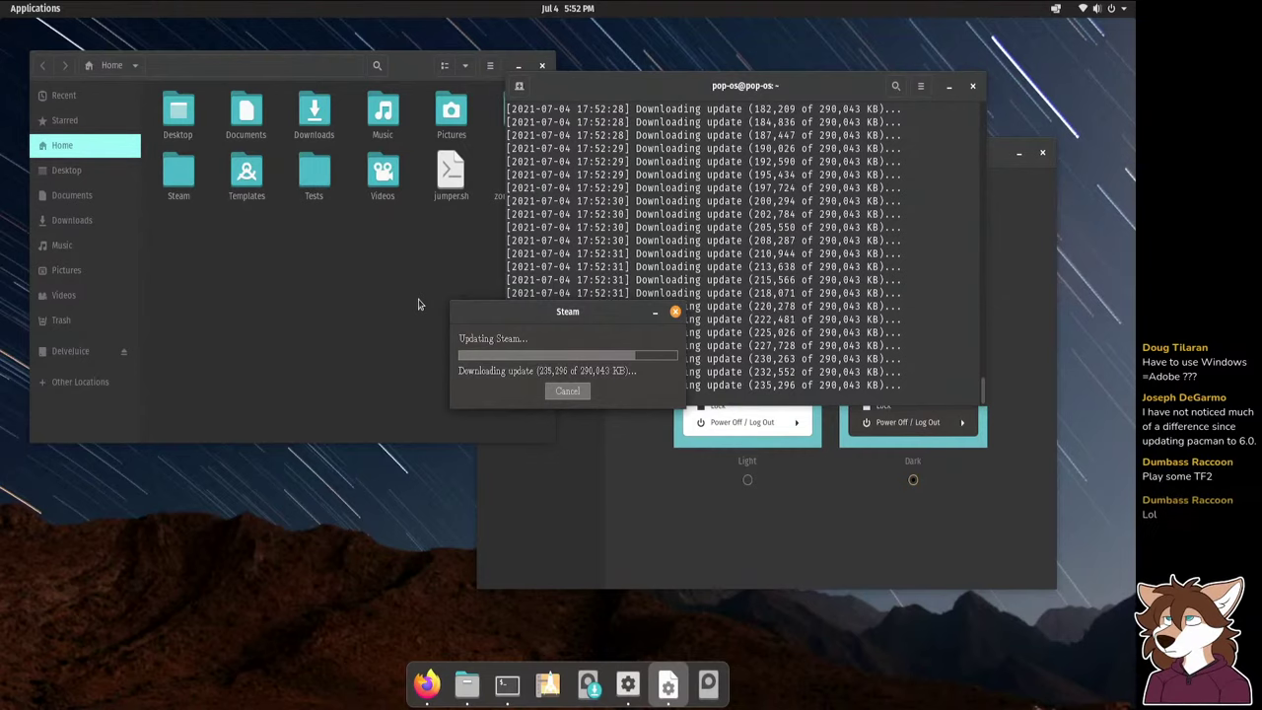
Go to Tests > Archives in Files and delete the extracted Test folder.
left_click(345, 298)
right_click(436, 247)
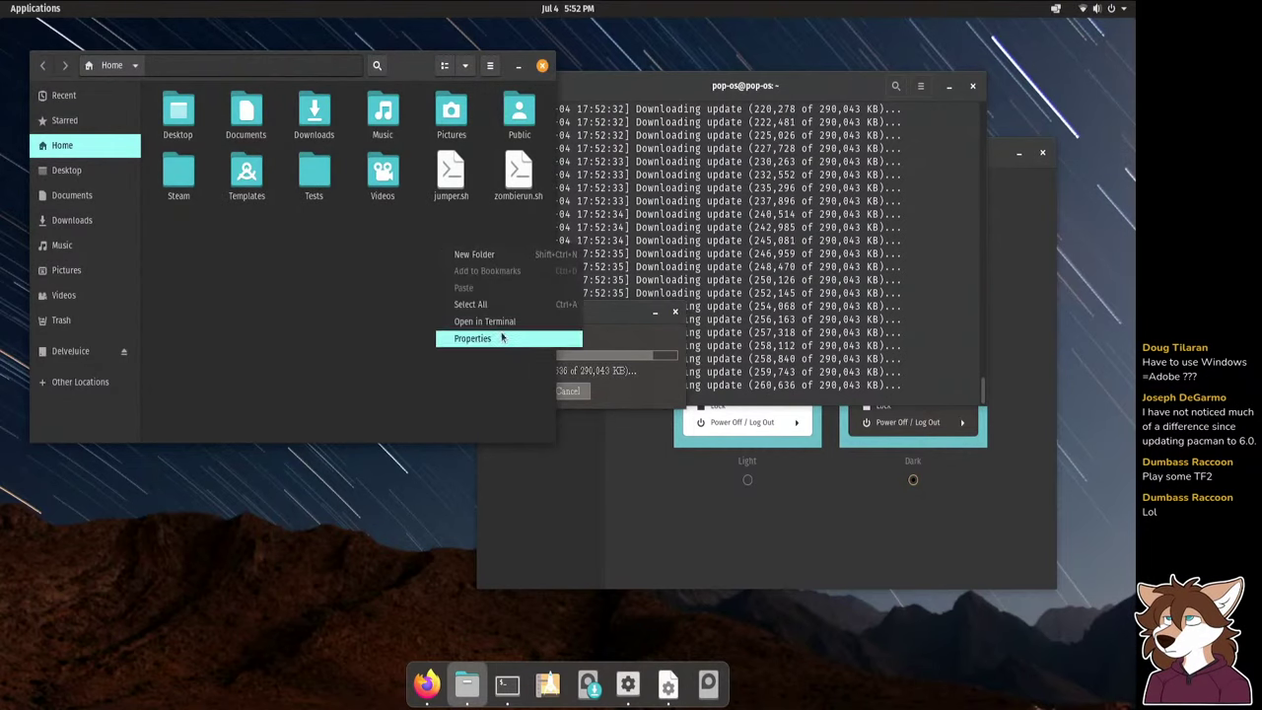
left_click(194, 225)
double_click(318, 170)
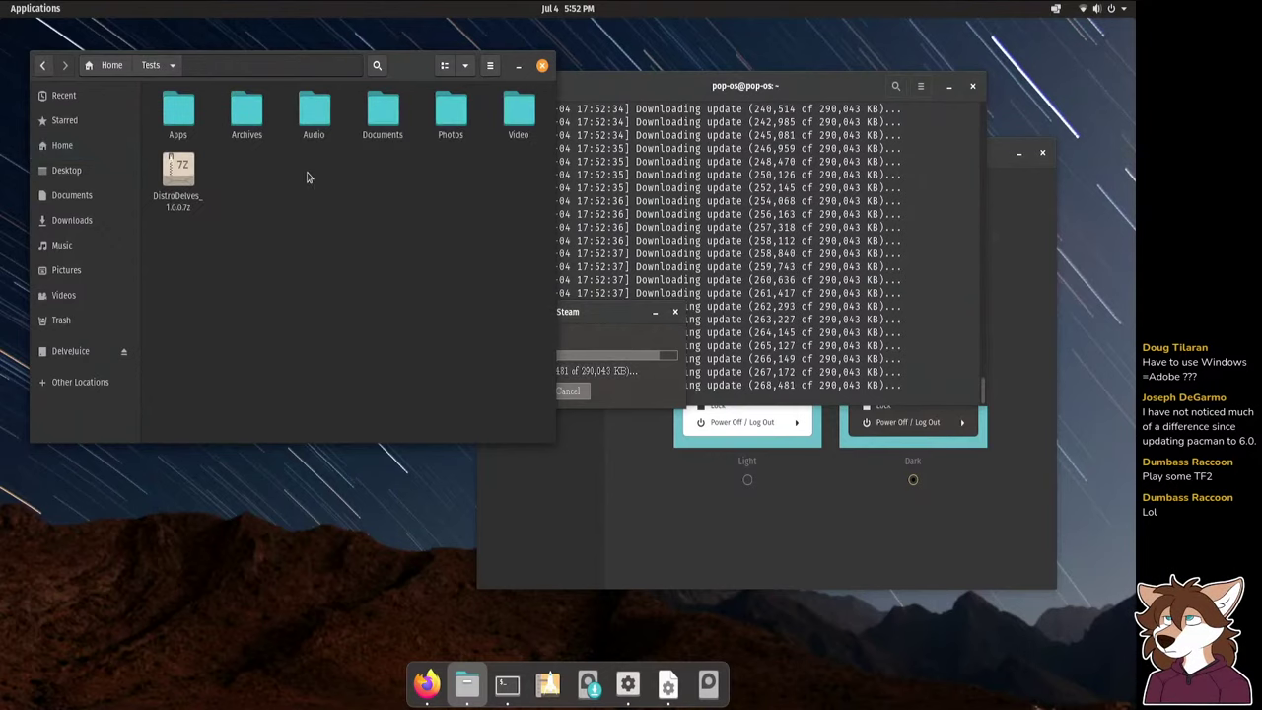
double_click(249, 116)
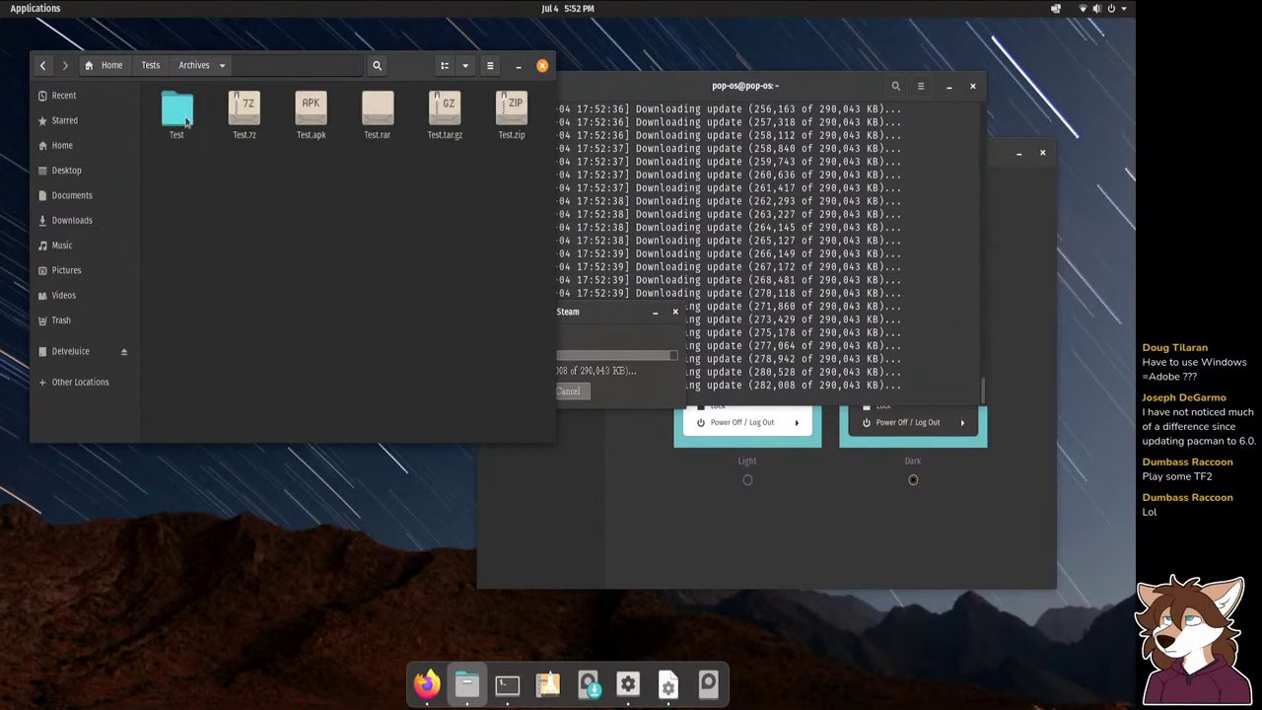
left_click(181, 115)
key("Delete")
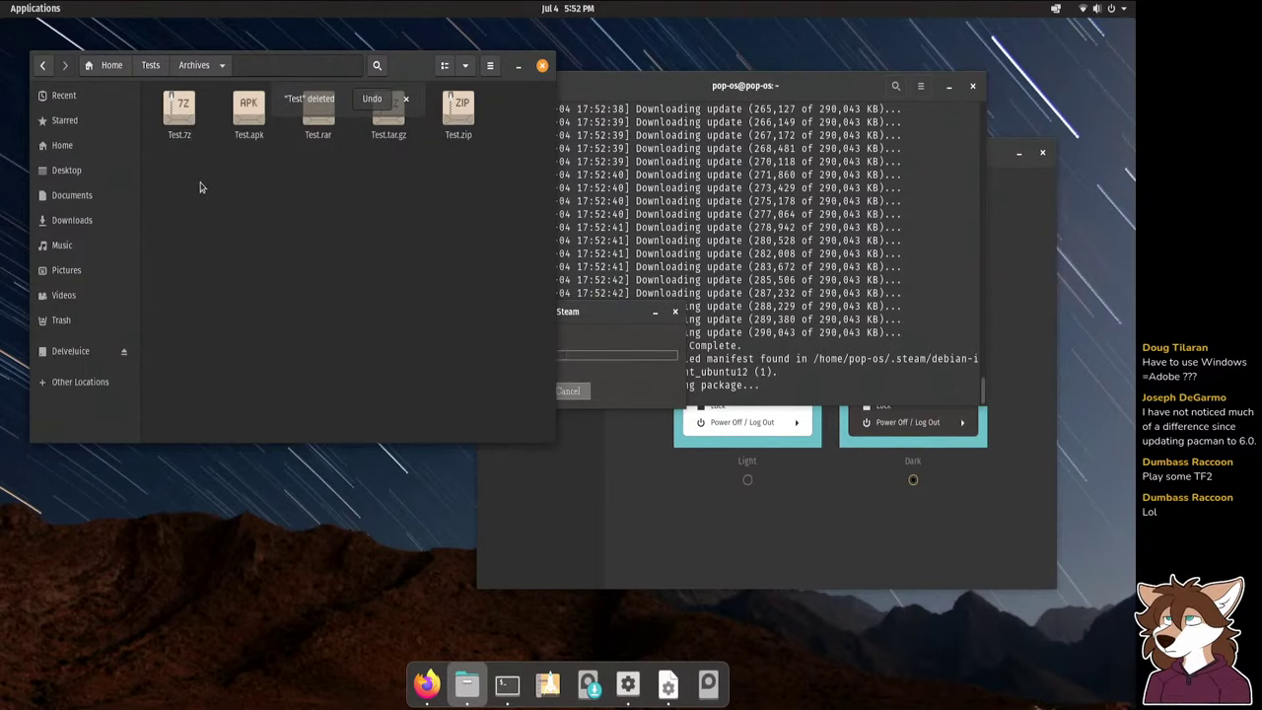
Open Test.7z, Test.apk, Test.rar, Test.tar.gz and Test.zip in the archive manager.
left_click(180, 120)
double_click(180, 120)
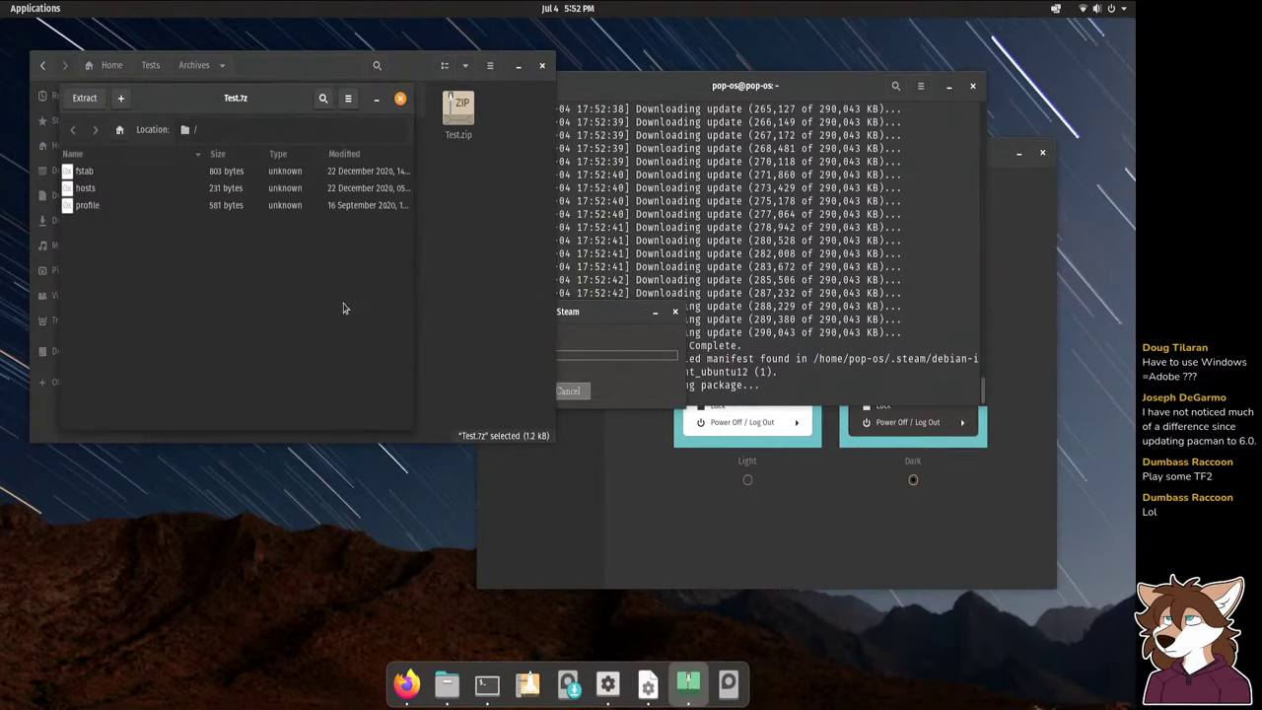
left_click(440, 242)
double_click(237, 111)
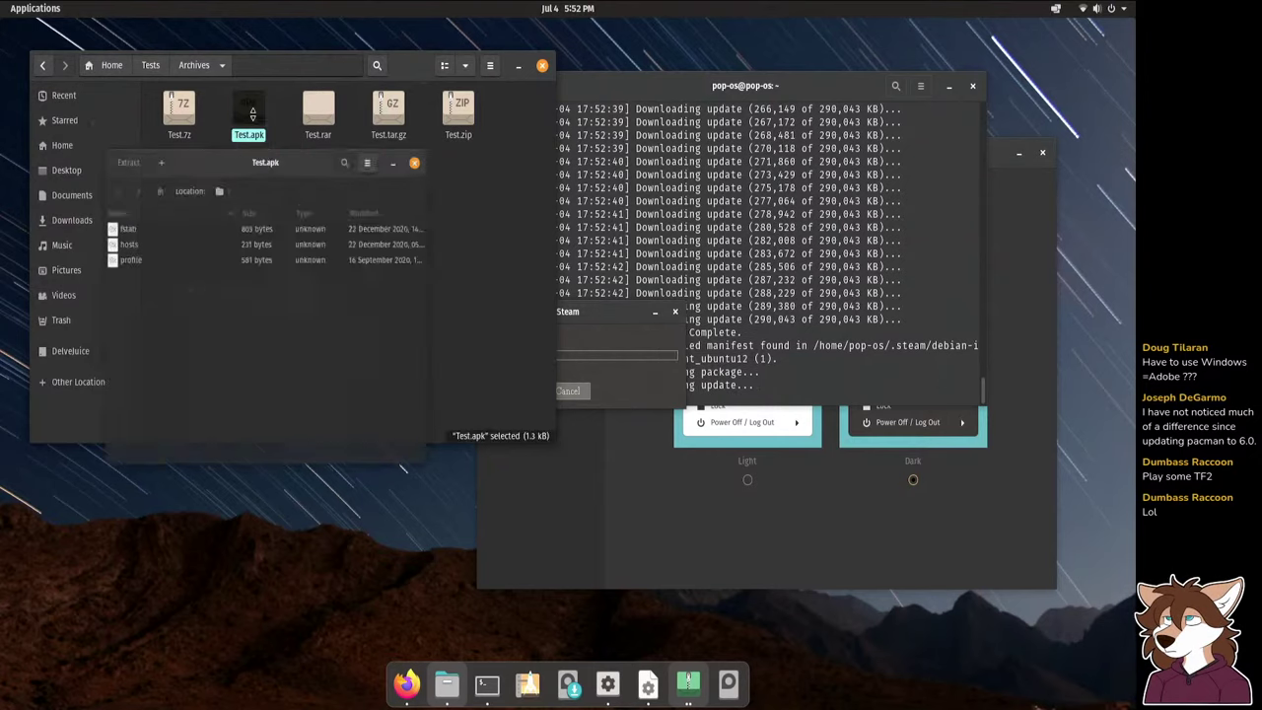
left_click(525, 280)
left_click(317, 111)
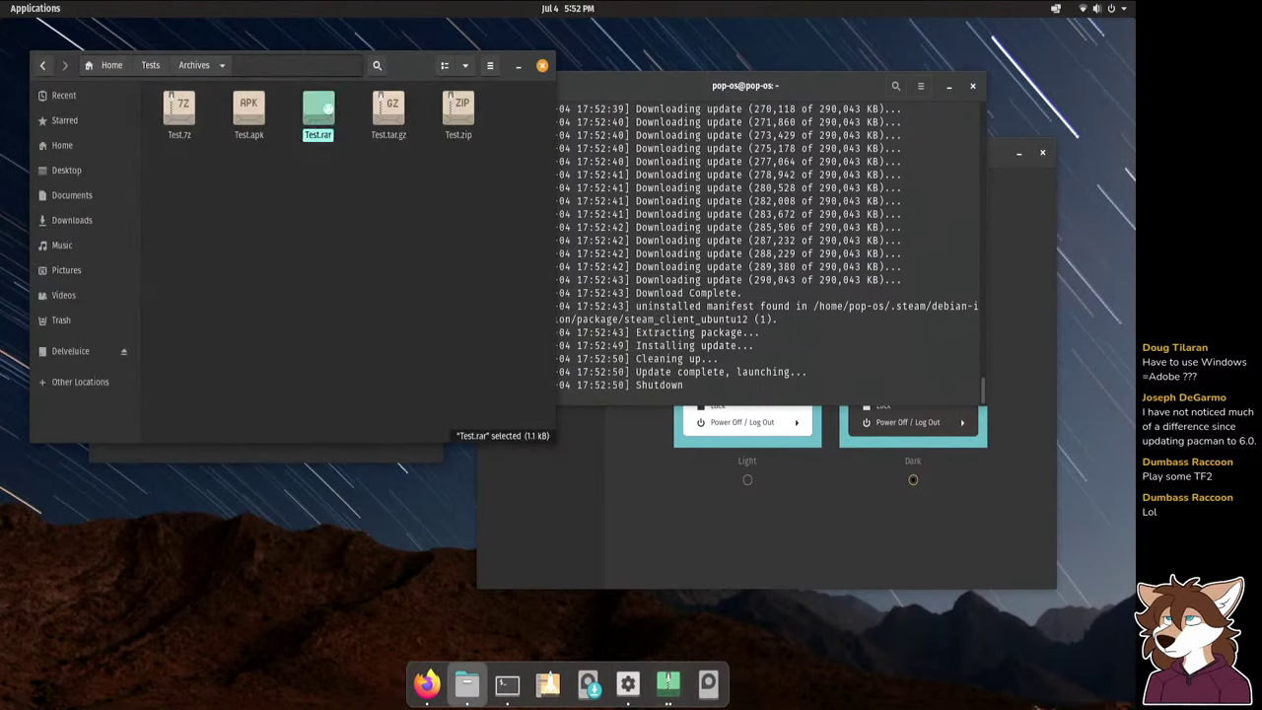
double_click(318, 111)
left_click(414, 157)
left_click(388, 111)
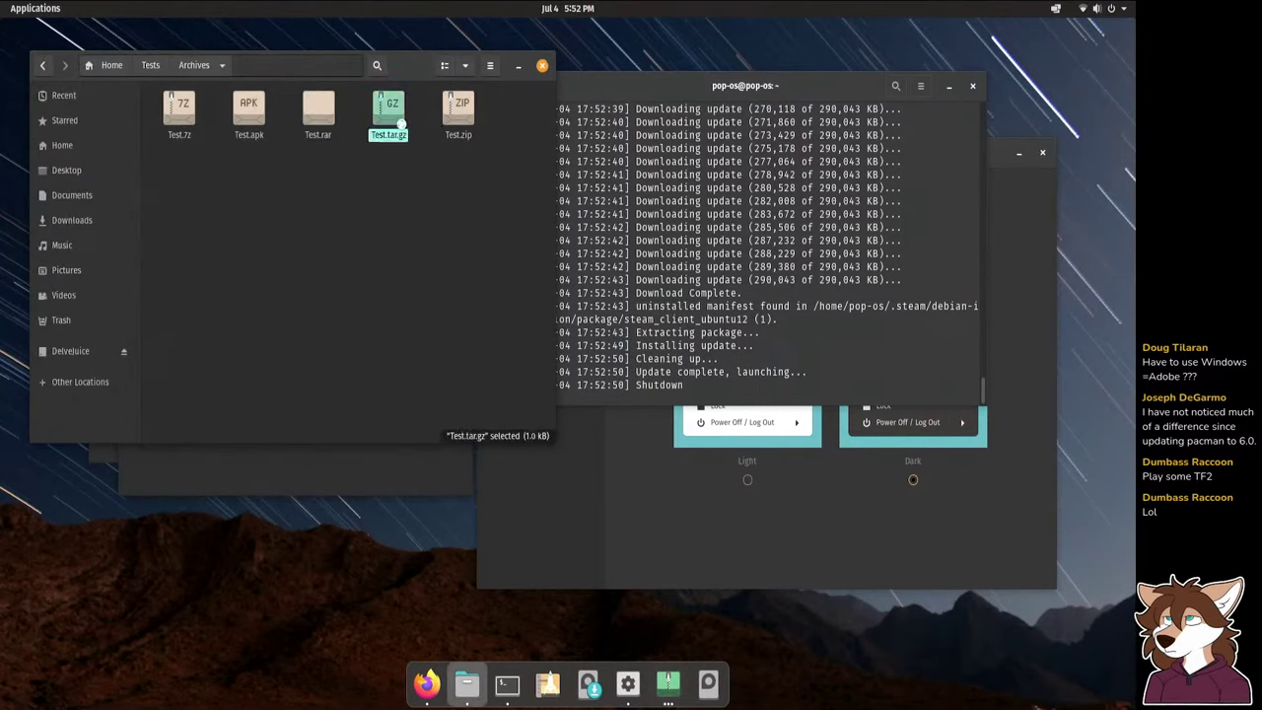
double_click(389, 110)
left_click(500, 197)
left_click(460, 114)
double_click(461, 118)
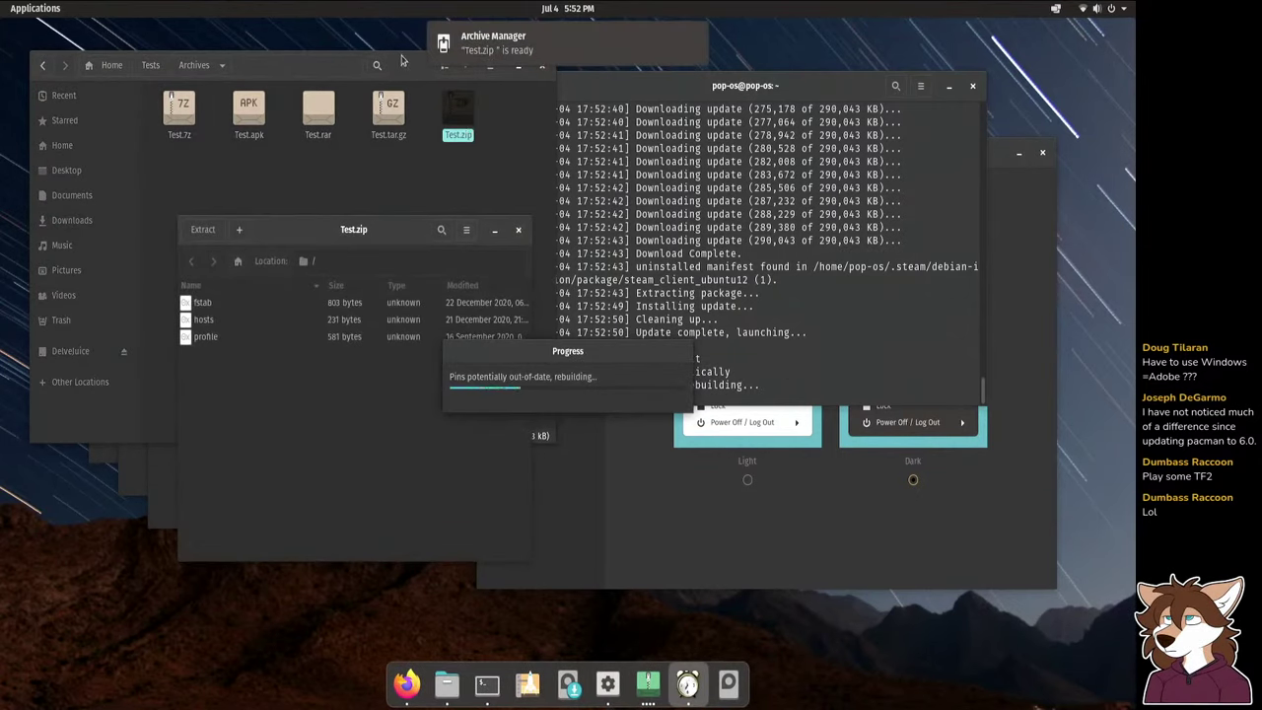
Dismiss the Test.zip ready notification and minimize the Files window.
left_click(390, 69)
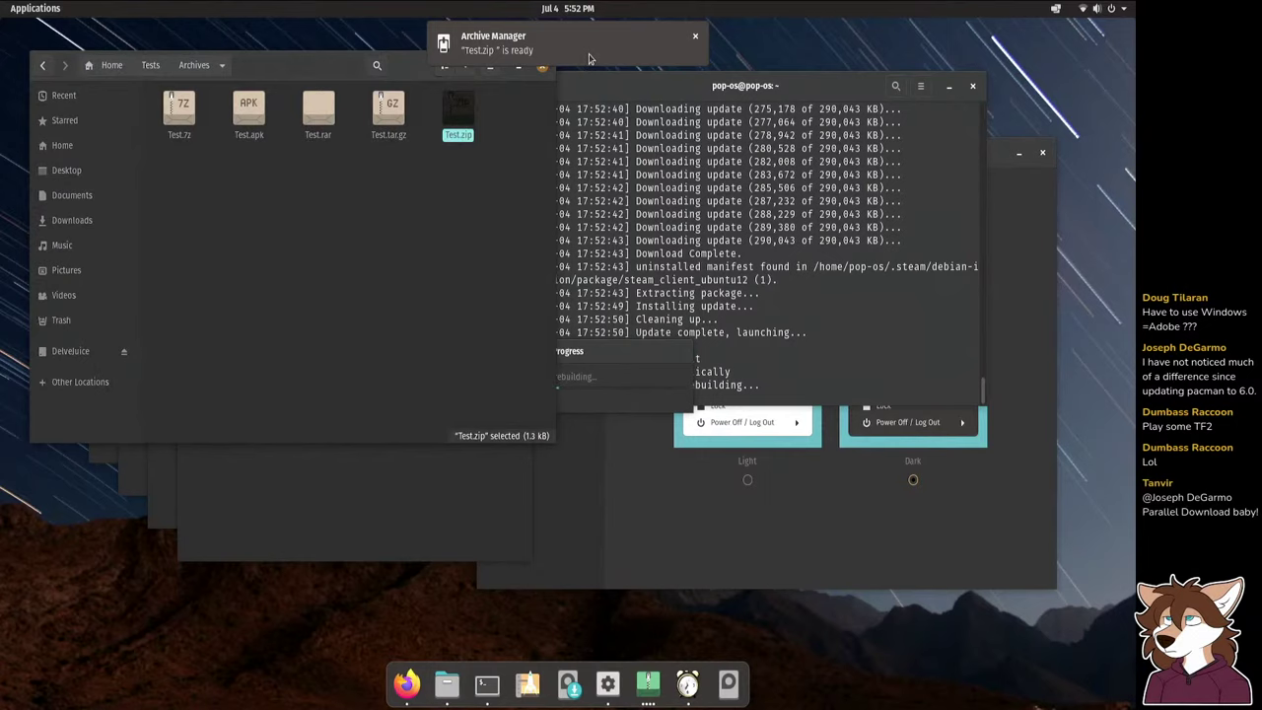
left_click(694, 40)
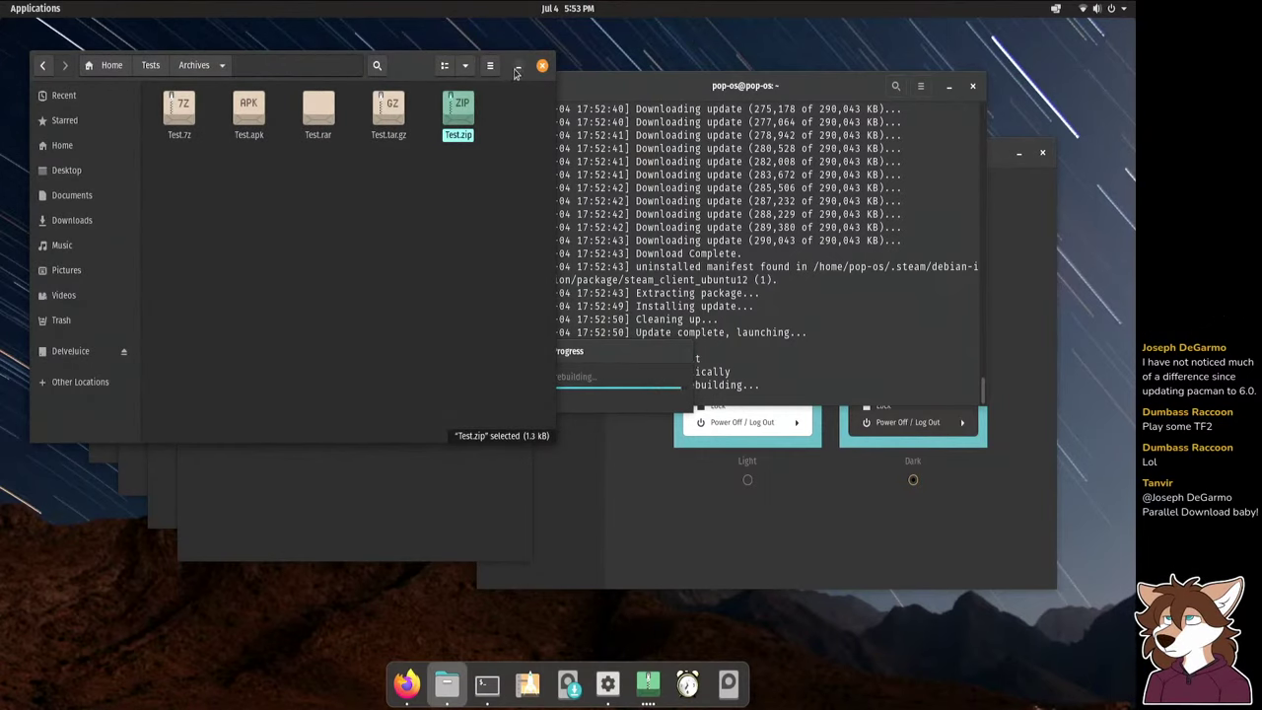
left_click(518, 65)
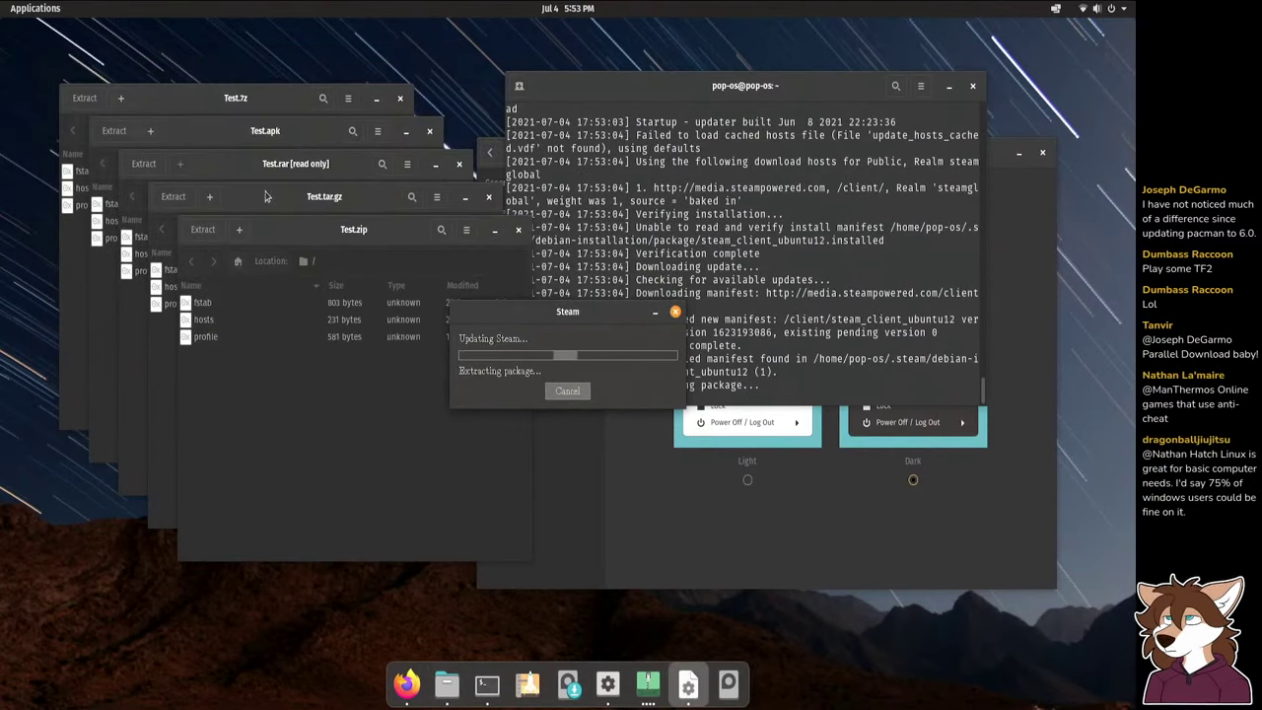
mouse_move(3, 7)
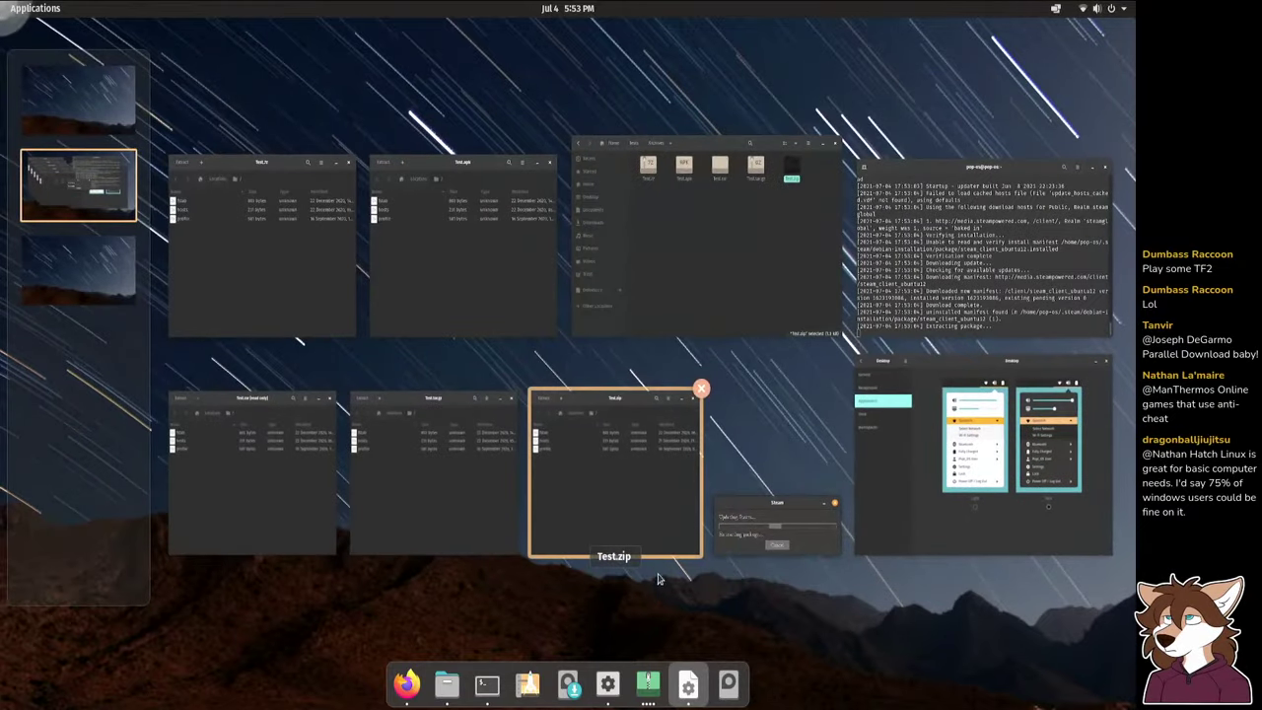
left_click(690, 315)
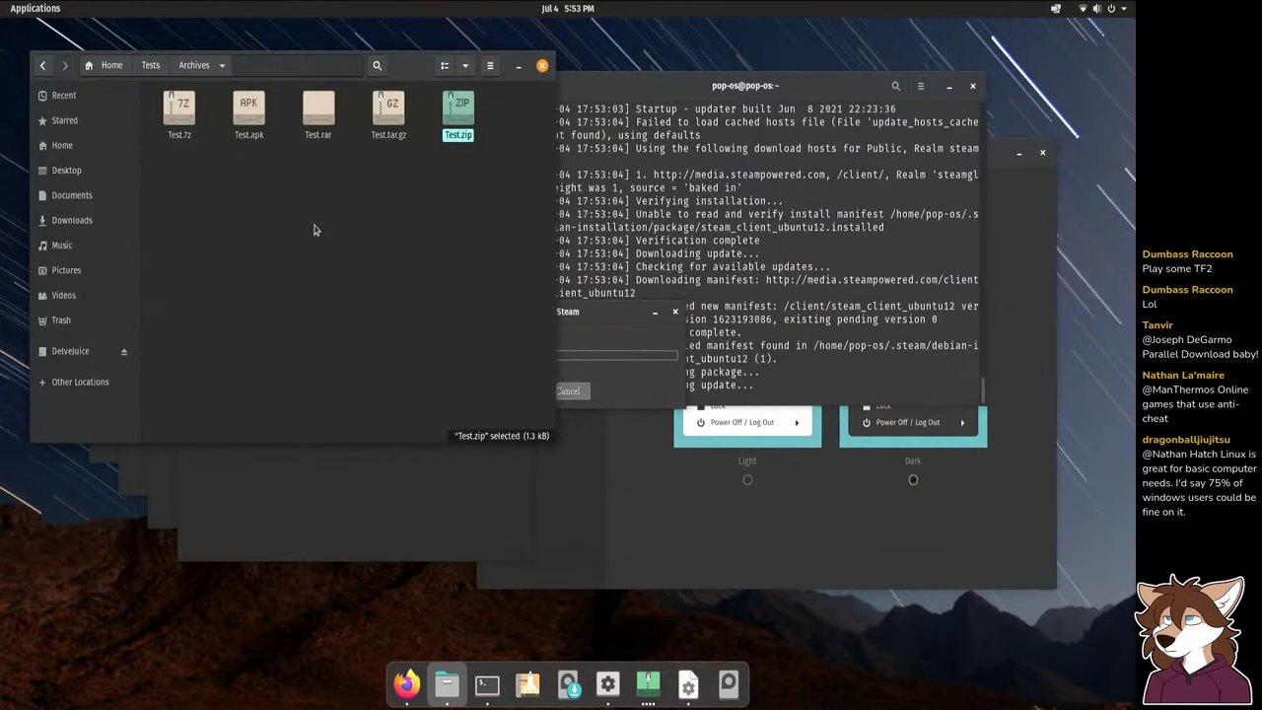
left_click(333, 530)
left_click(521, 74)
left_click(520, 71)
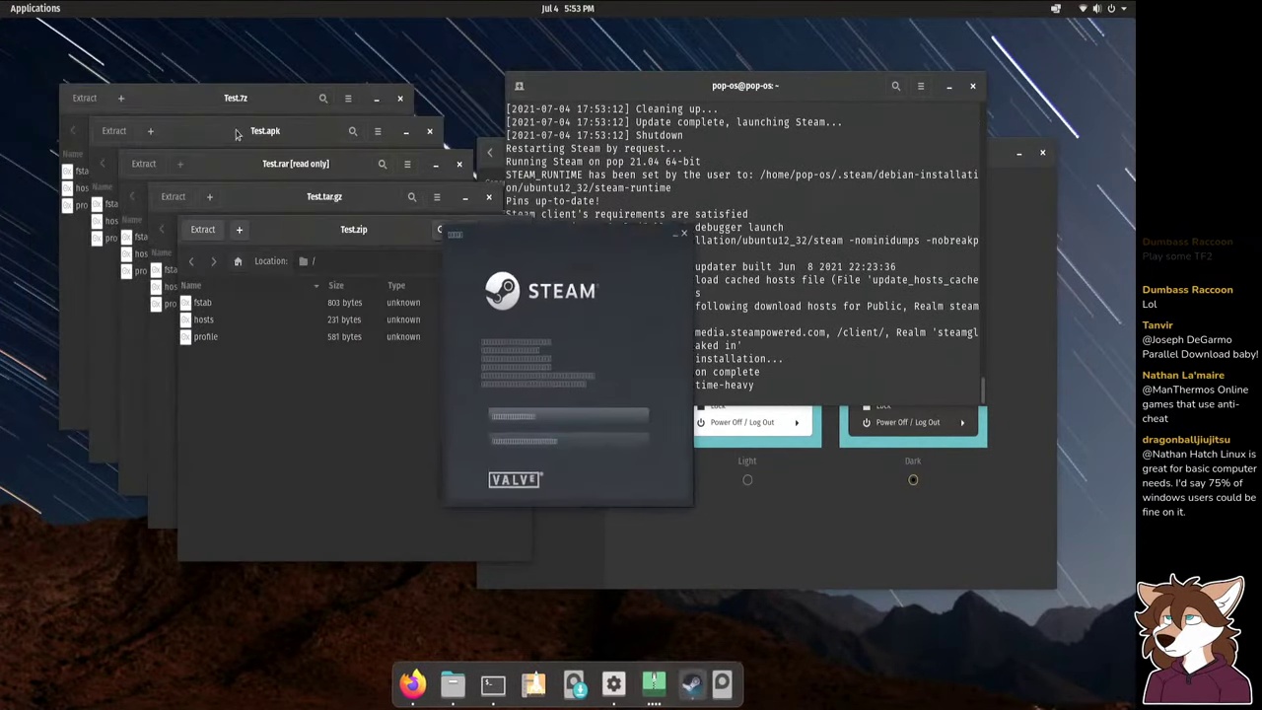
Close all five archive windows and bring Files back at the Archives folder.
left_click(360, 438)
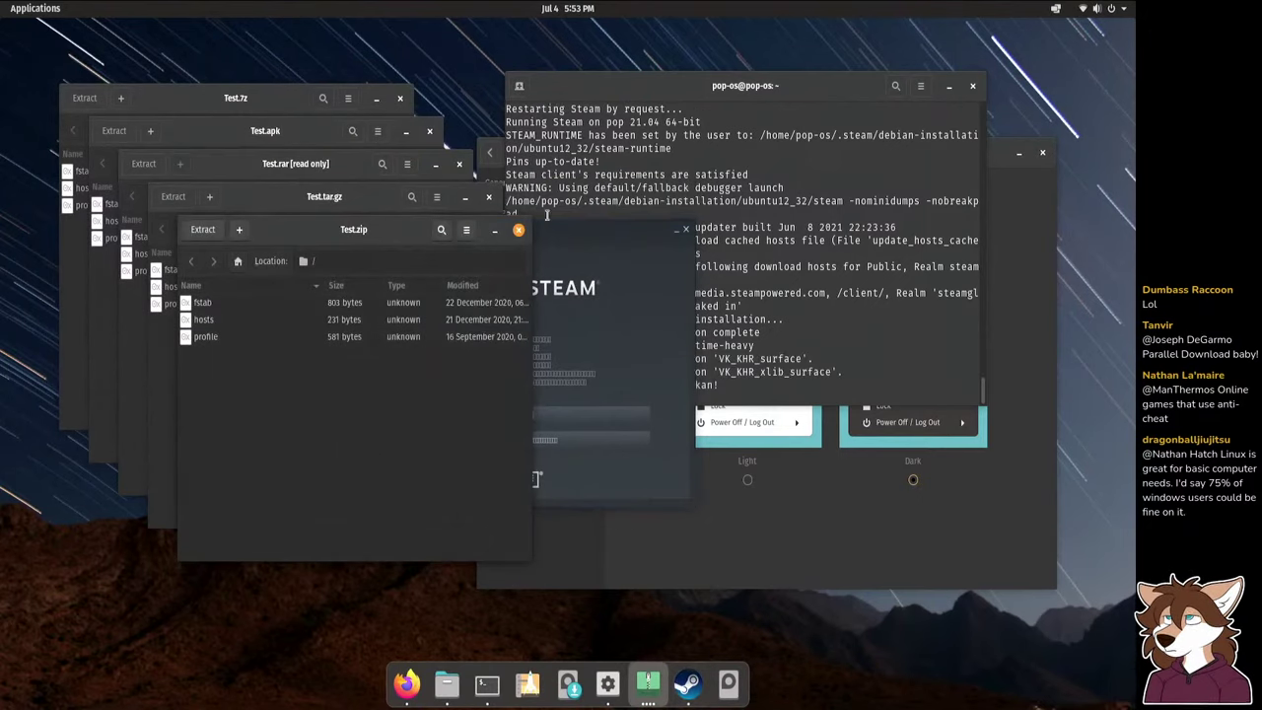
left_click(399, 98)
left_click(429, 131)
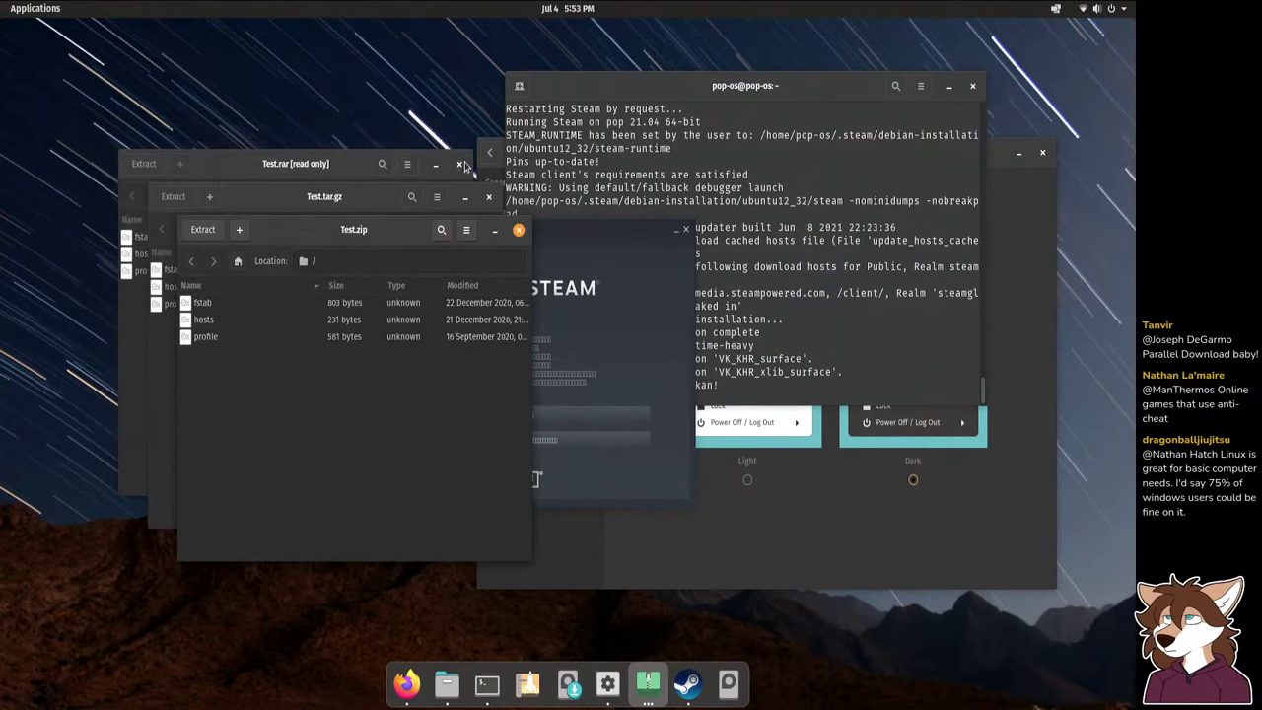
left_click(459, 163)
left_click(488, 196)
left_click(519, 231)
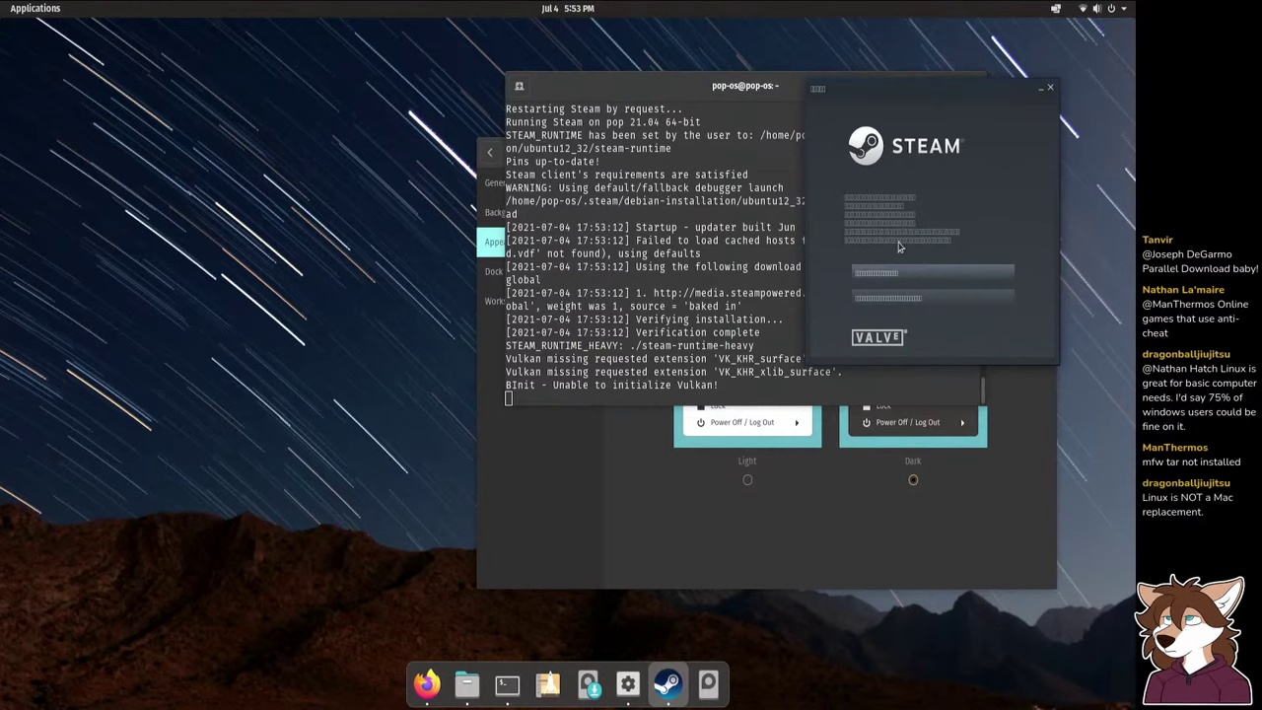
left_click(468, 684)
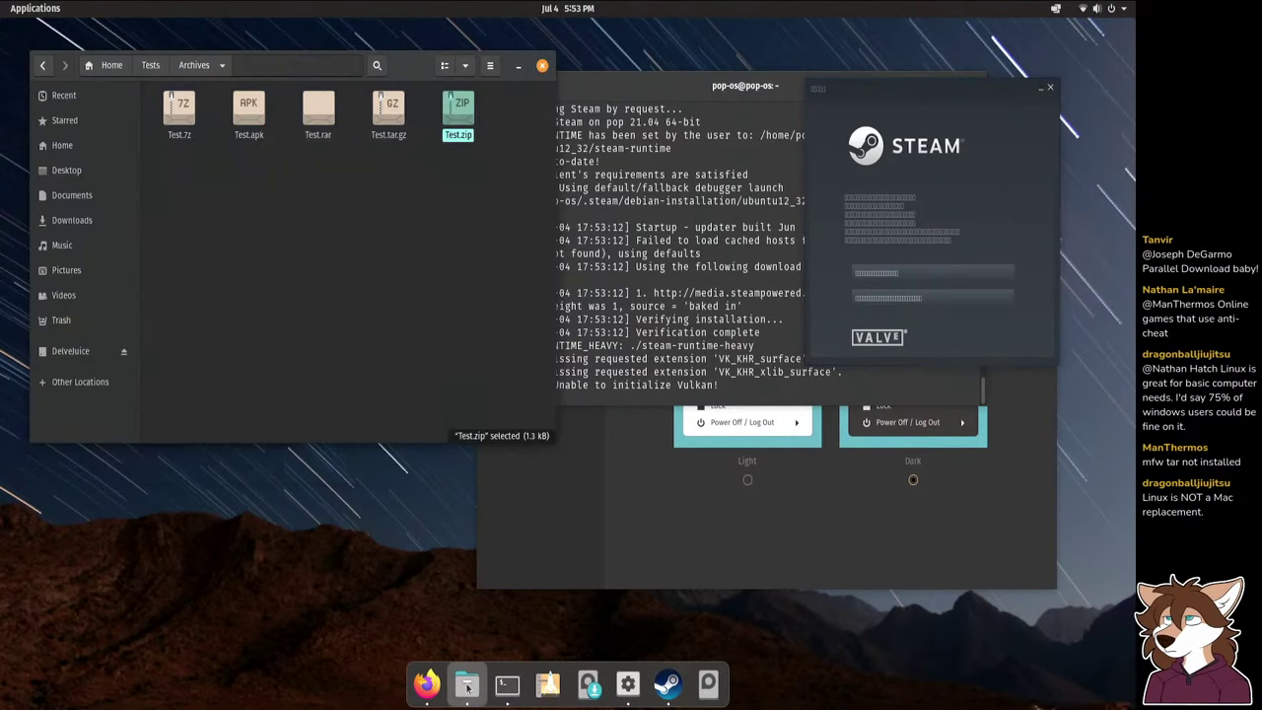
Open Tests > Audio > howmuchlonger.ac3 and install the plugins, including gstreamer1.0-libav.
left_click(368, 334)
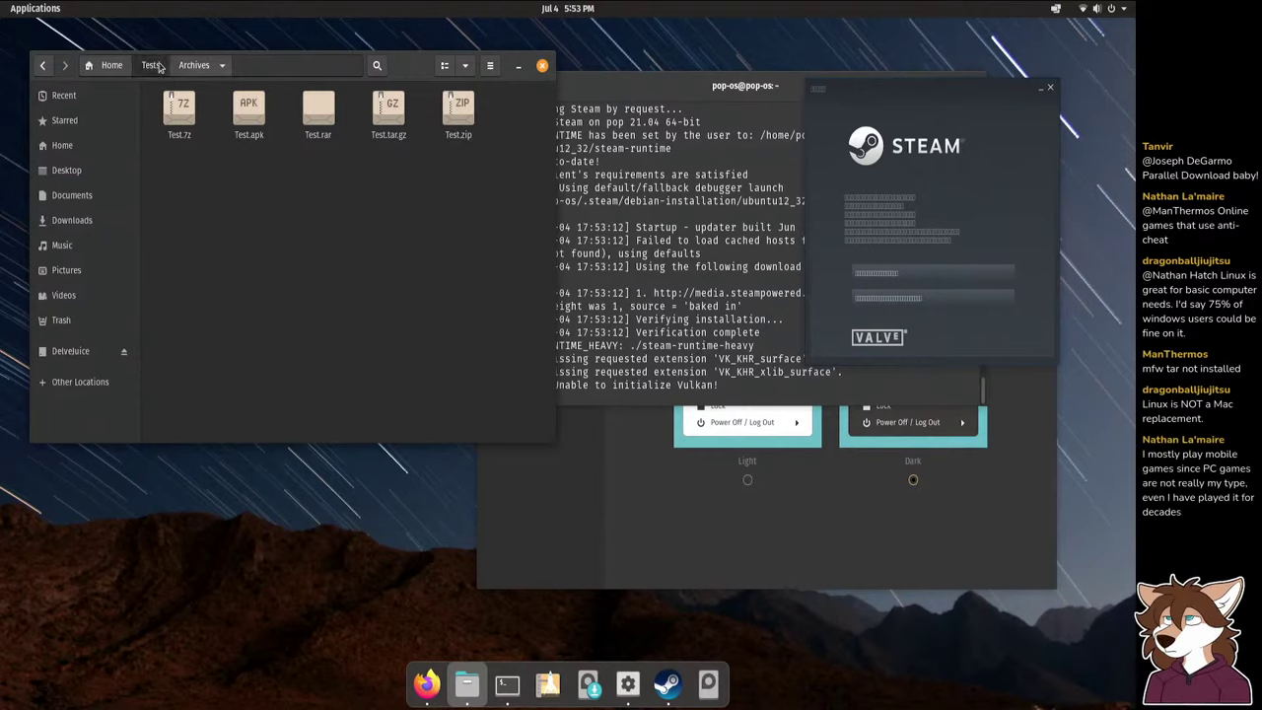
left_click(151, 65)
double_click(314, 111)
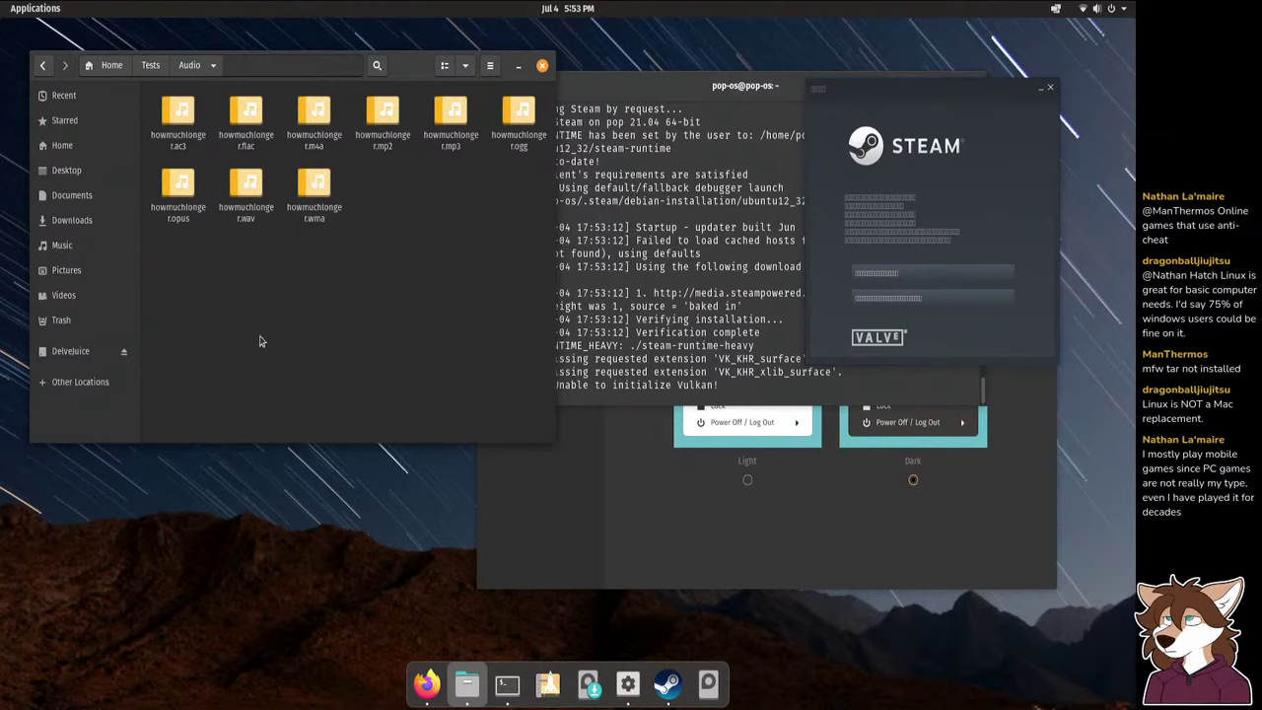
double_click(176, 113)
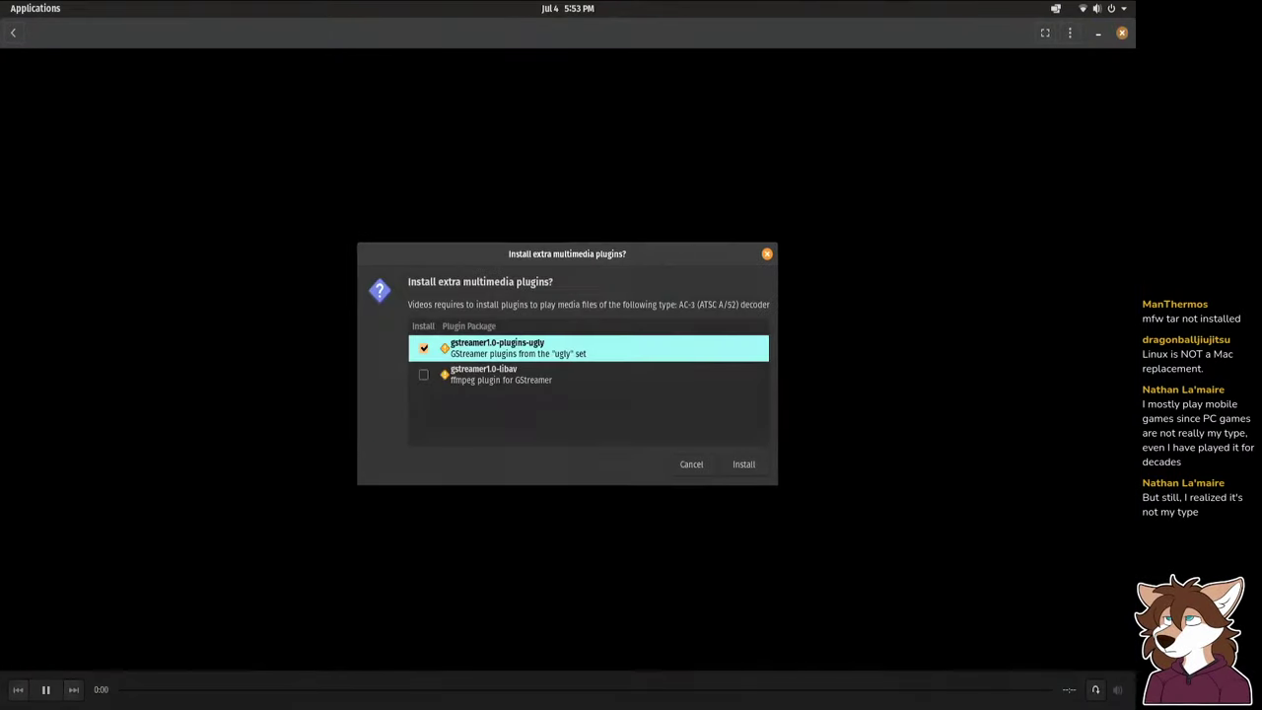
left_click(424, 373)
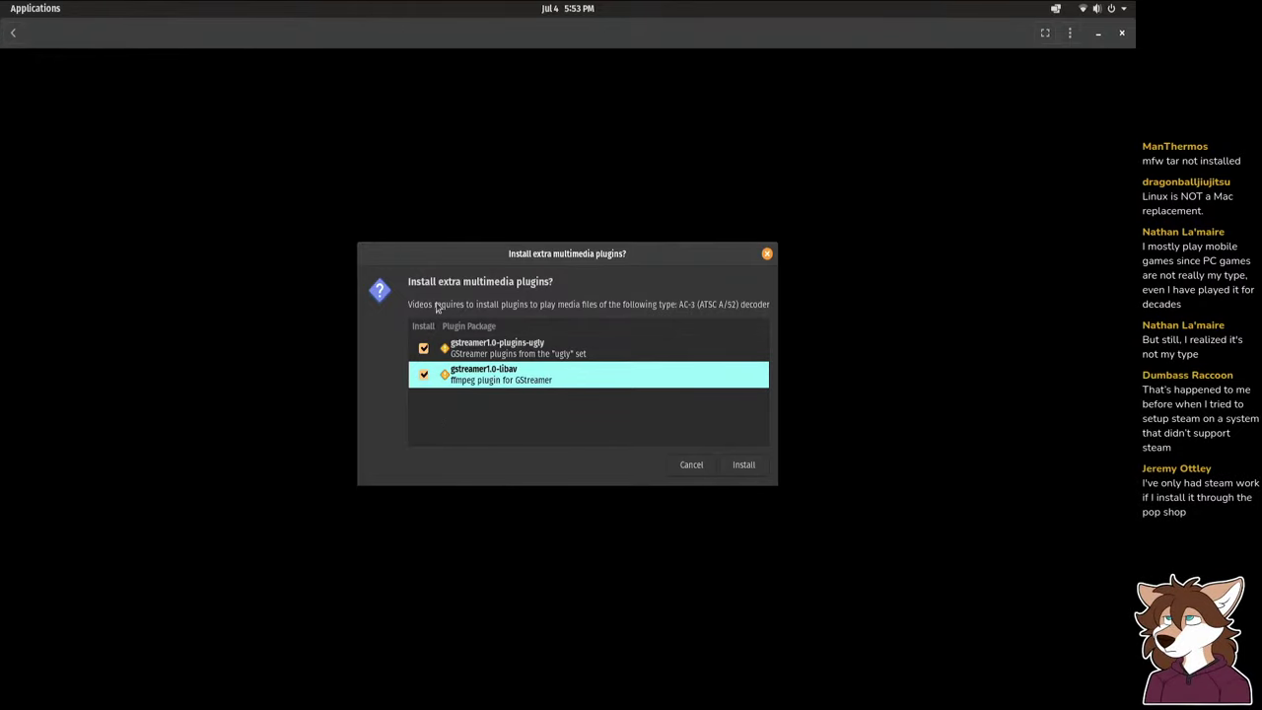
left_click(742, 468)
Close Firefox, confirming closure of all four tabs.
key("super")
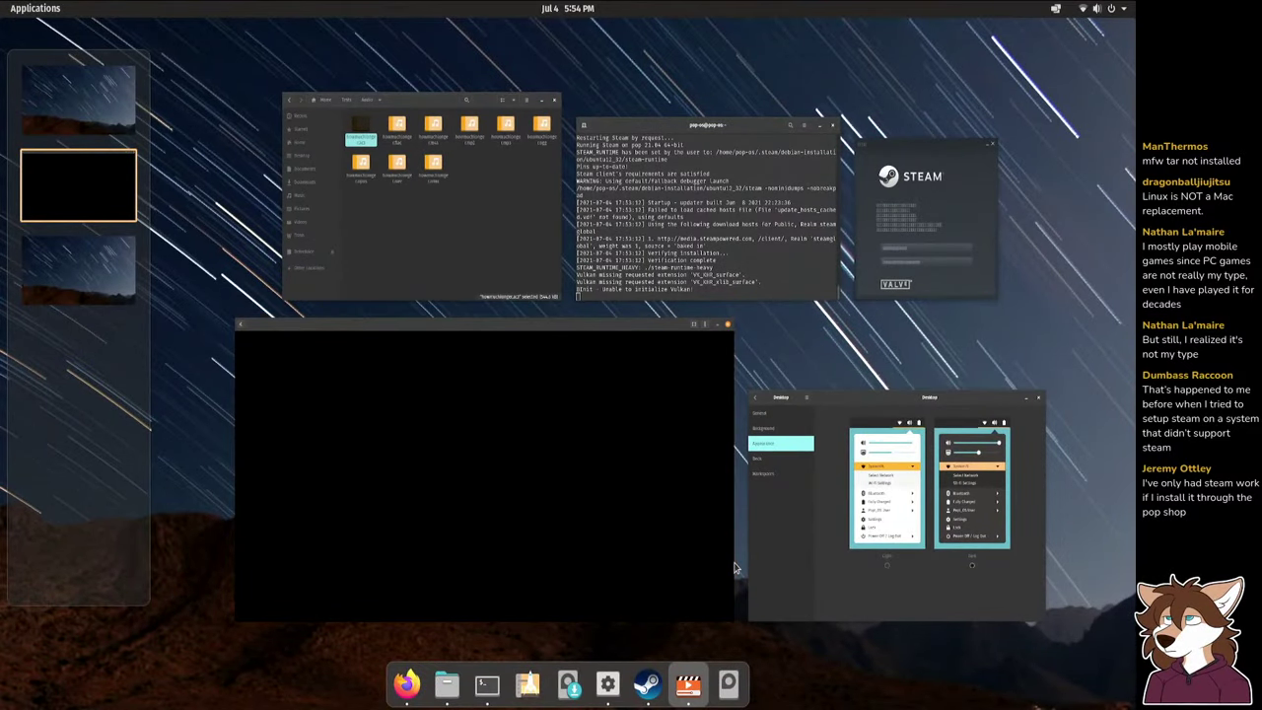
left_click(114, 108)
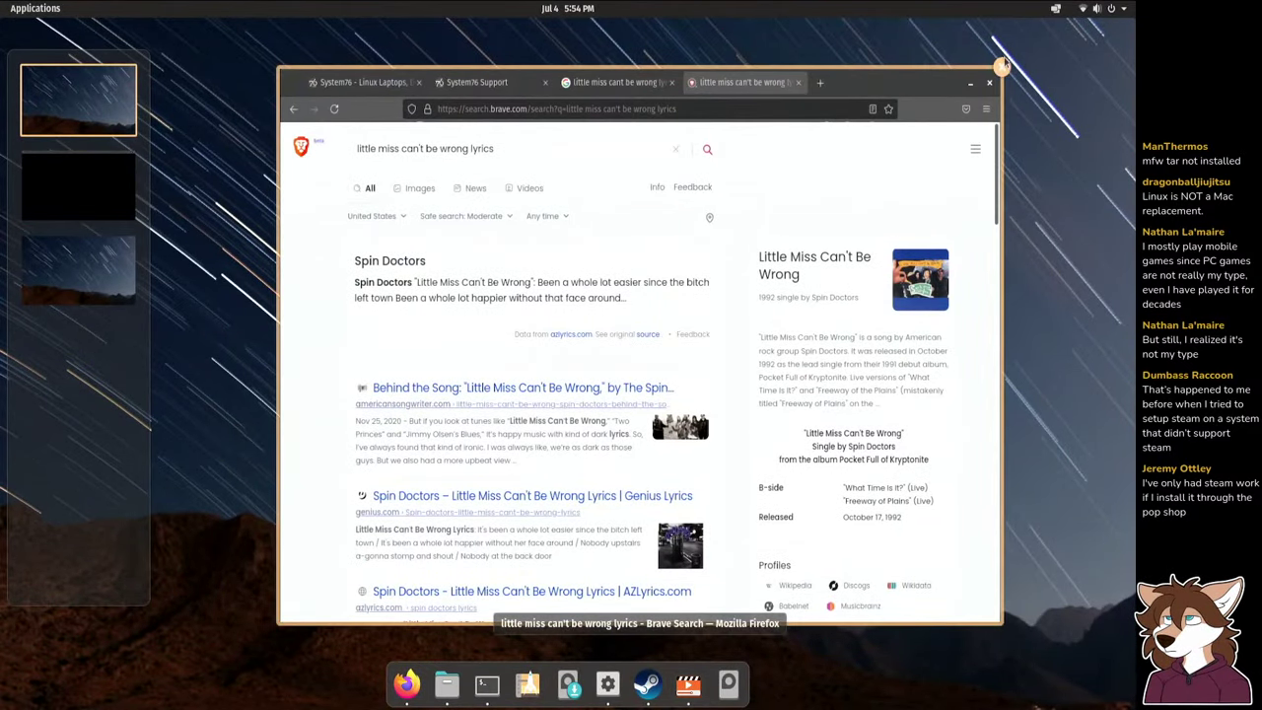
left_click(1002, 68)
left_click(752, 201)
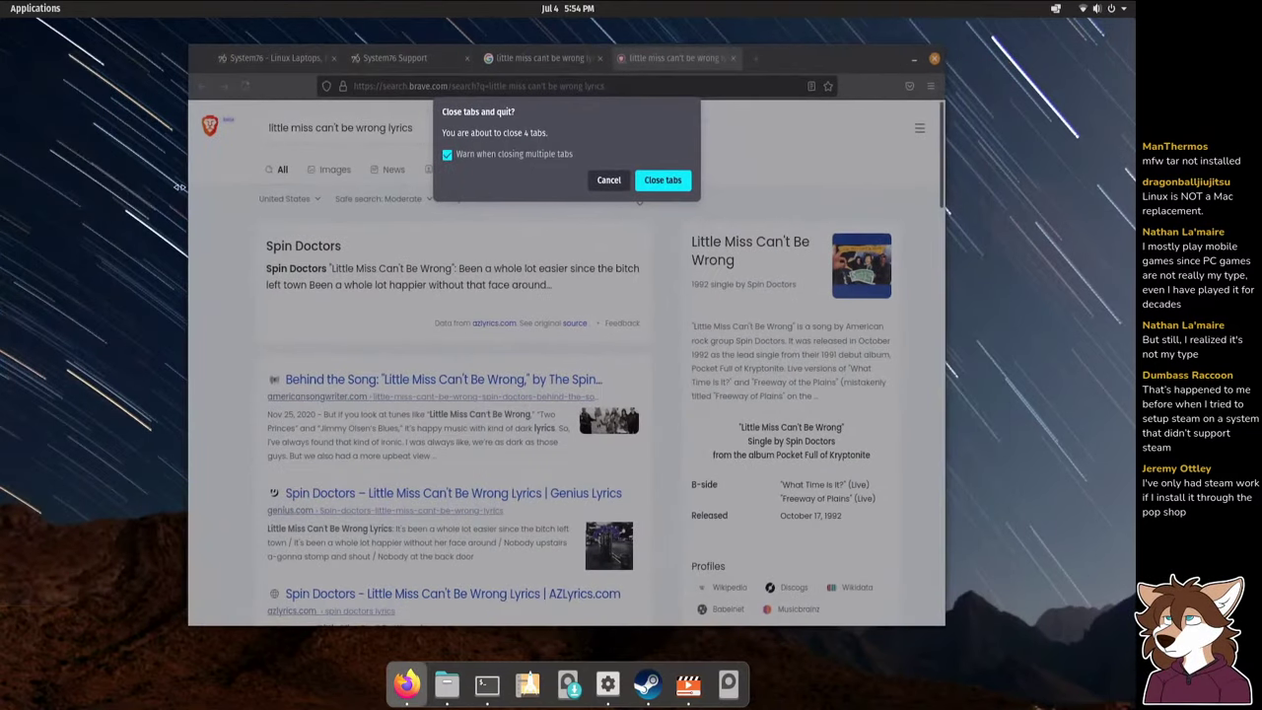
key("super")
left_click(602, 175)
left_click(663, 180)
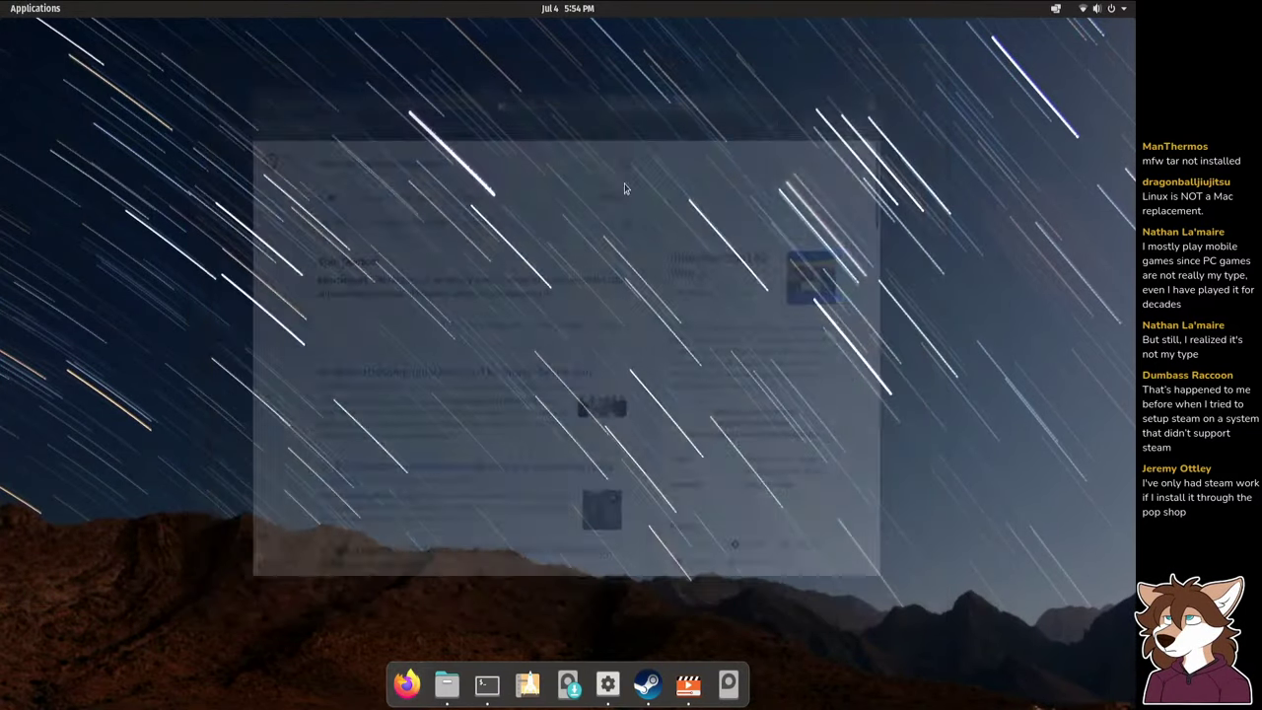
Continue the codec plugin installation in Videos and close the Steam login dialog.
key("super")
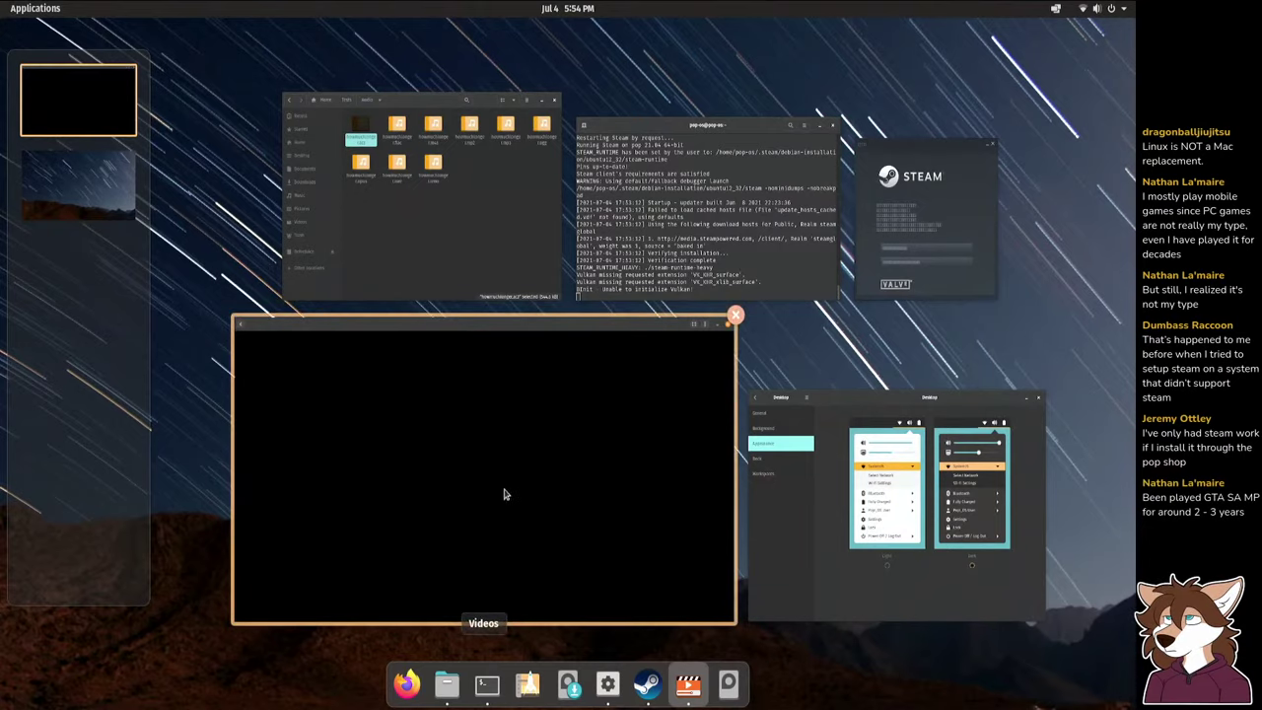
left_click(738, 535)
left_click(646, 440)
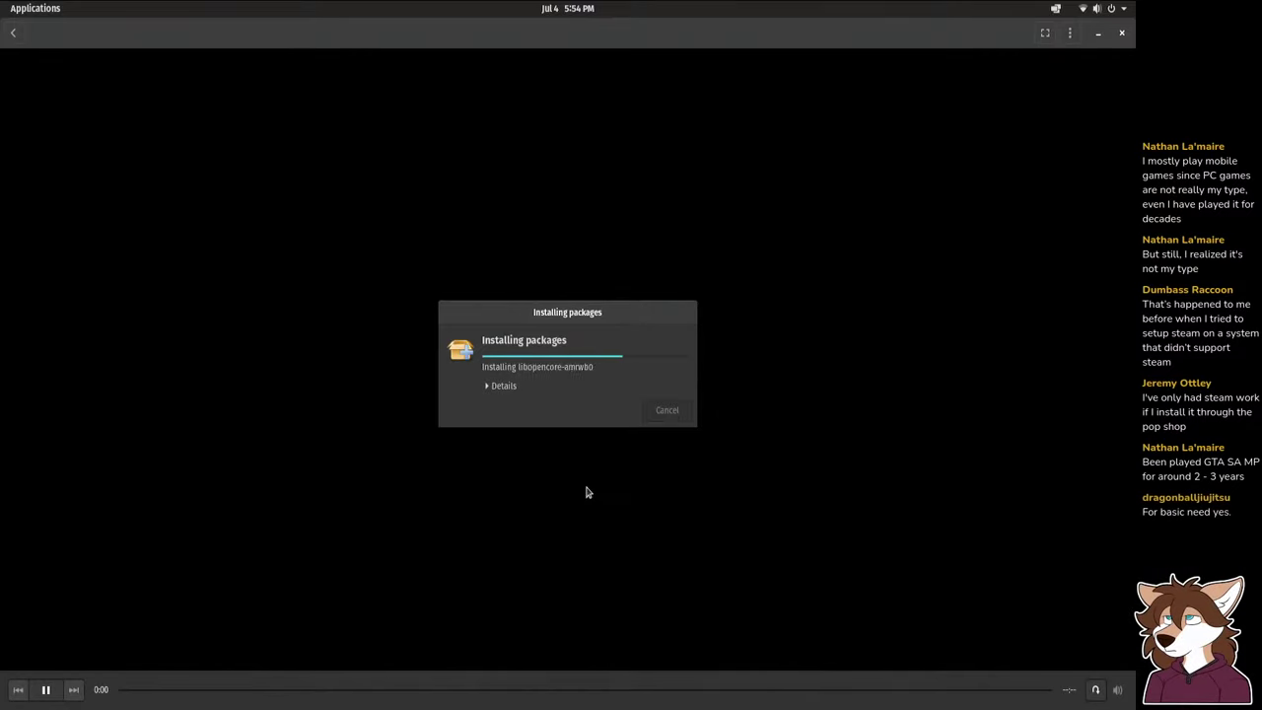
key("super")
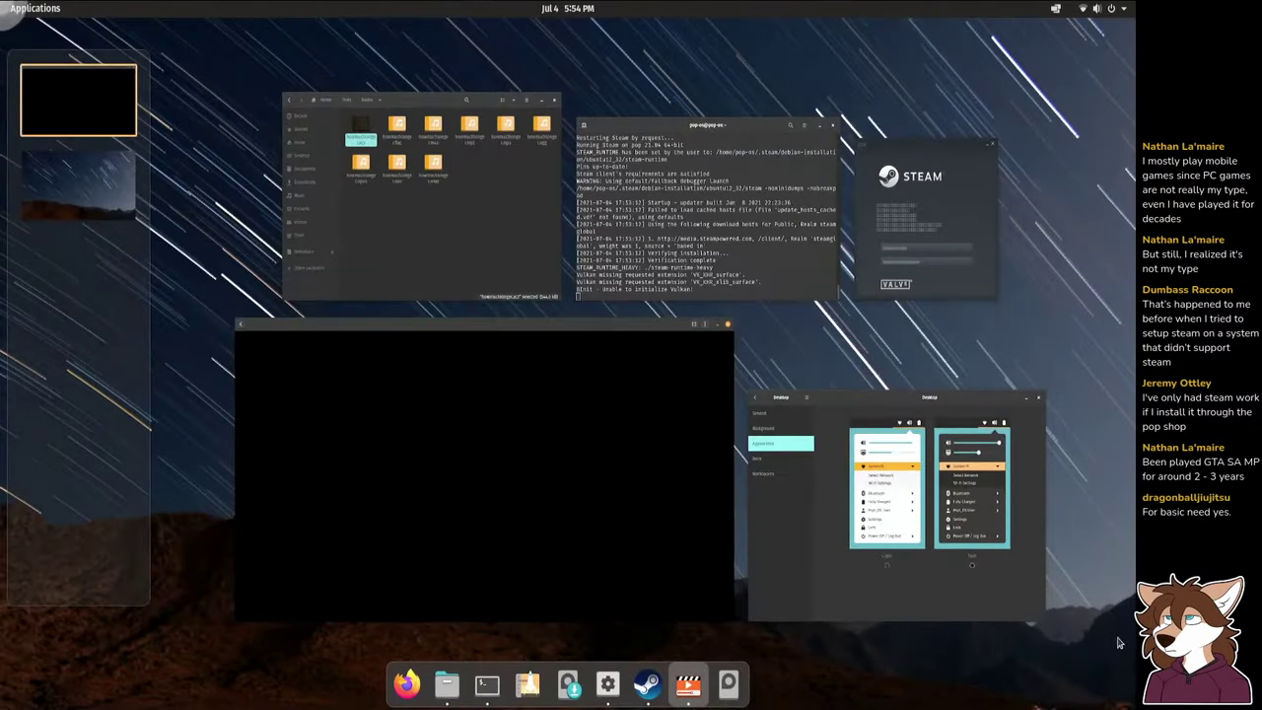
left_click(915, 286)
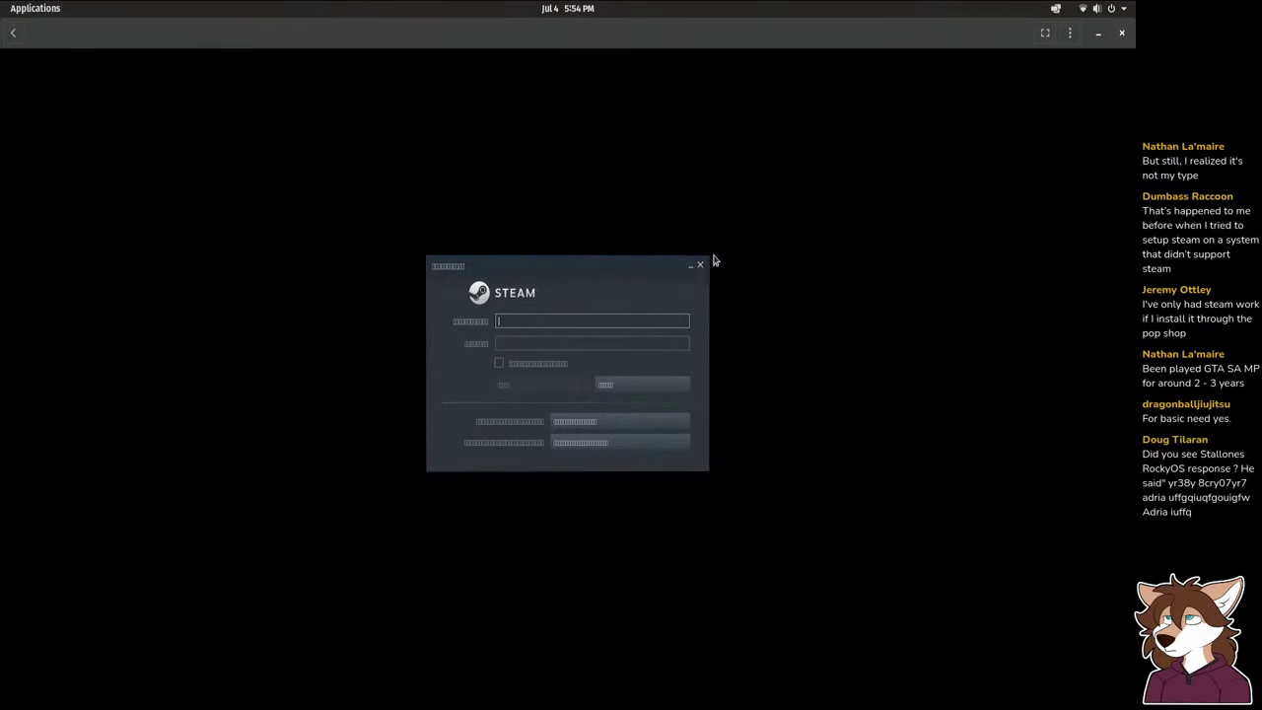
left_click(702, 265)
key("super")
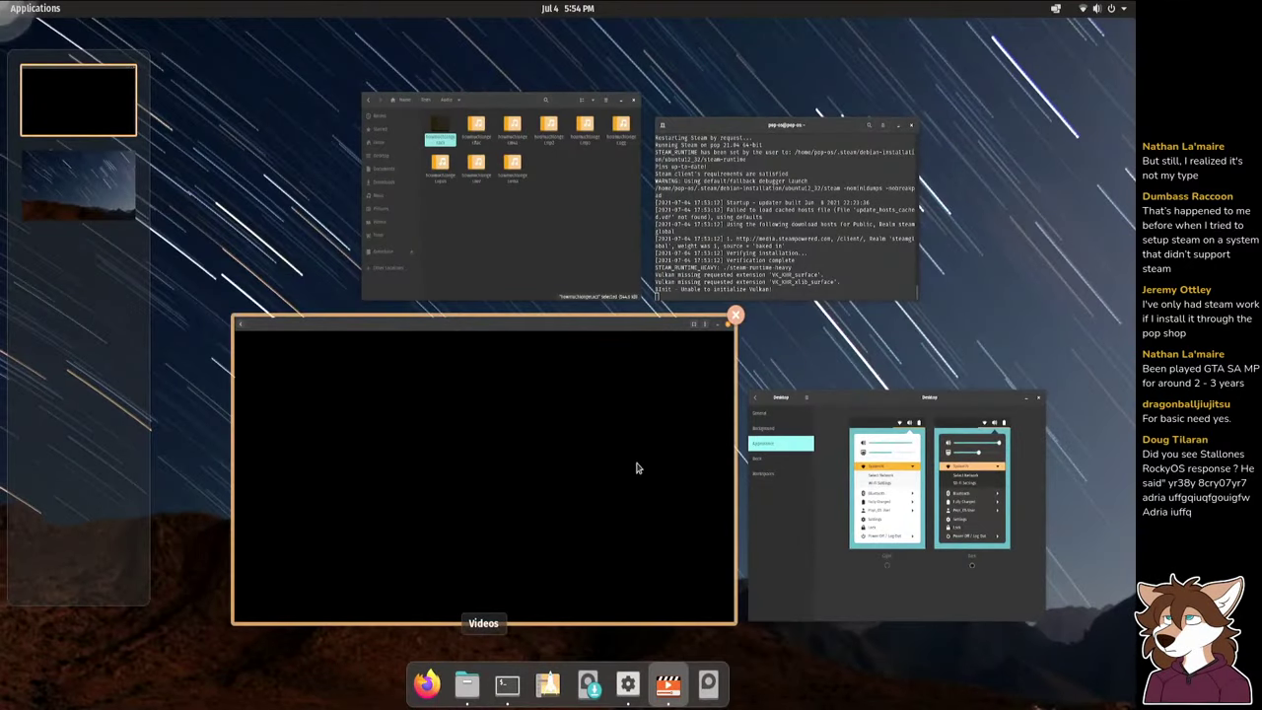
Search Pop!_Shop for steam, install the Steam installer and dismiss its launch error.
key("super")
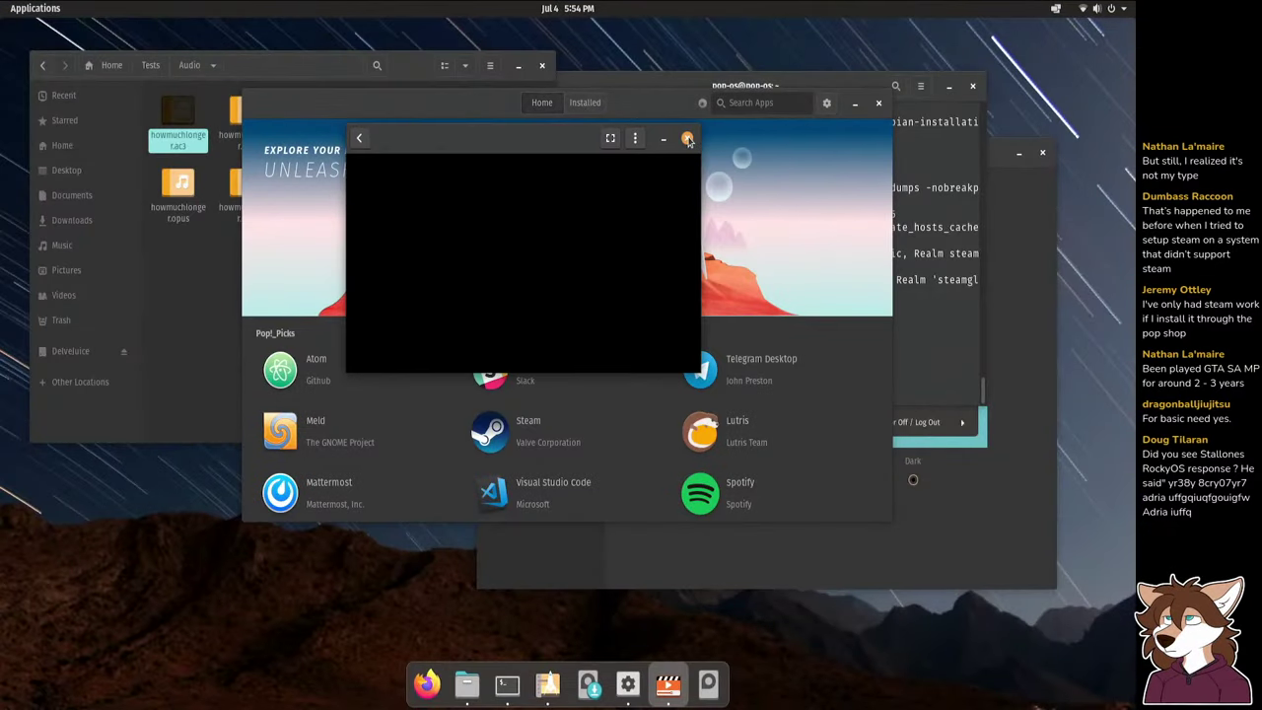
left_click(738, 101)
type("steam")
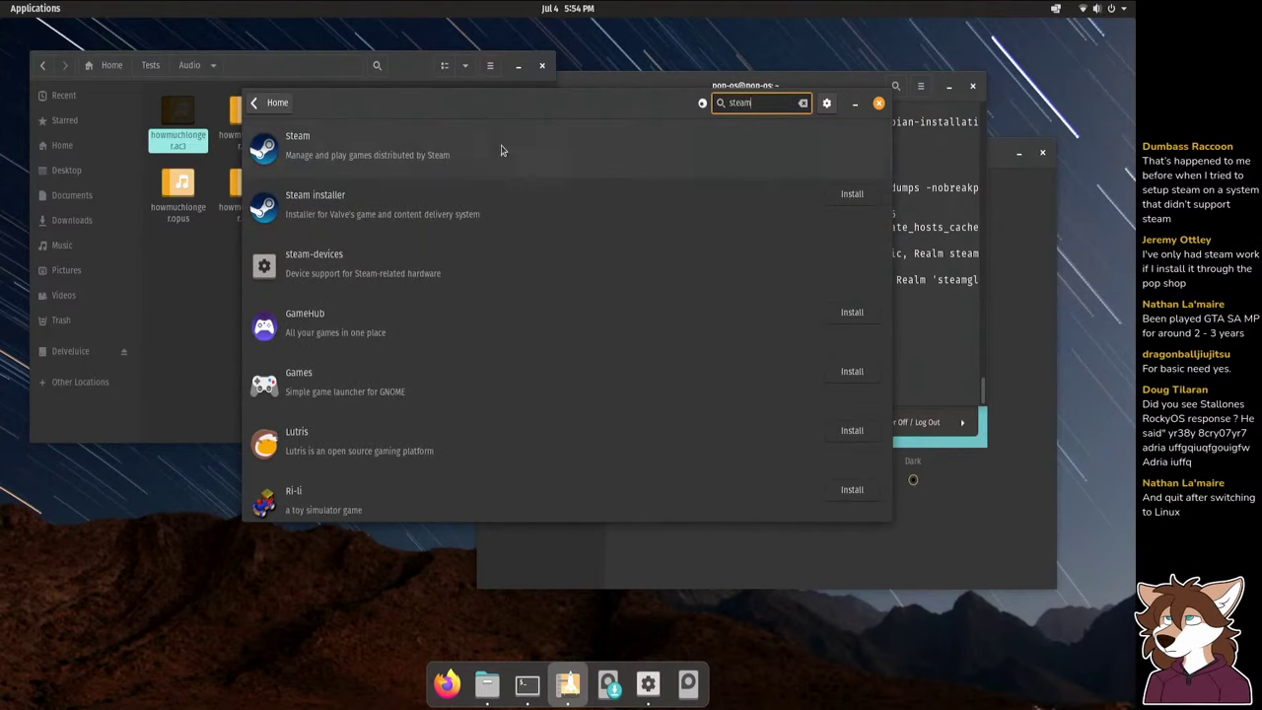
left_click(846, 195)
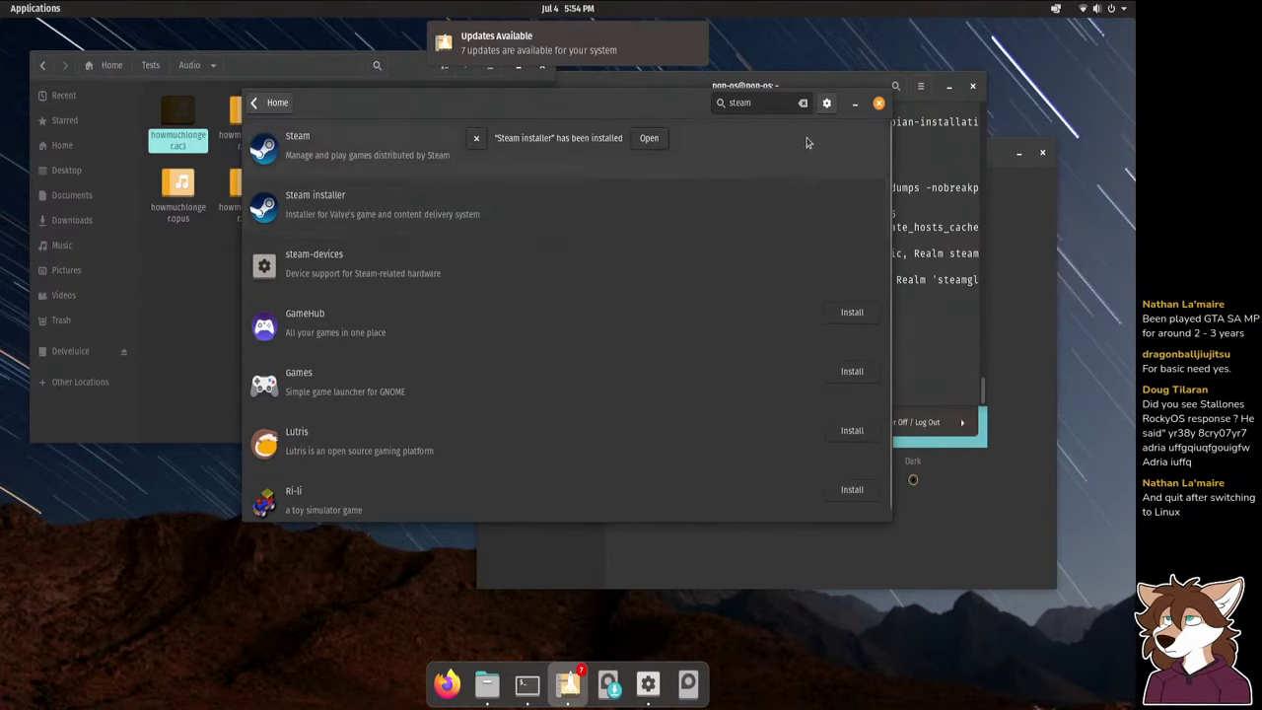
left_click(649, 138)
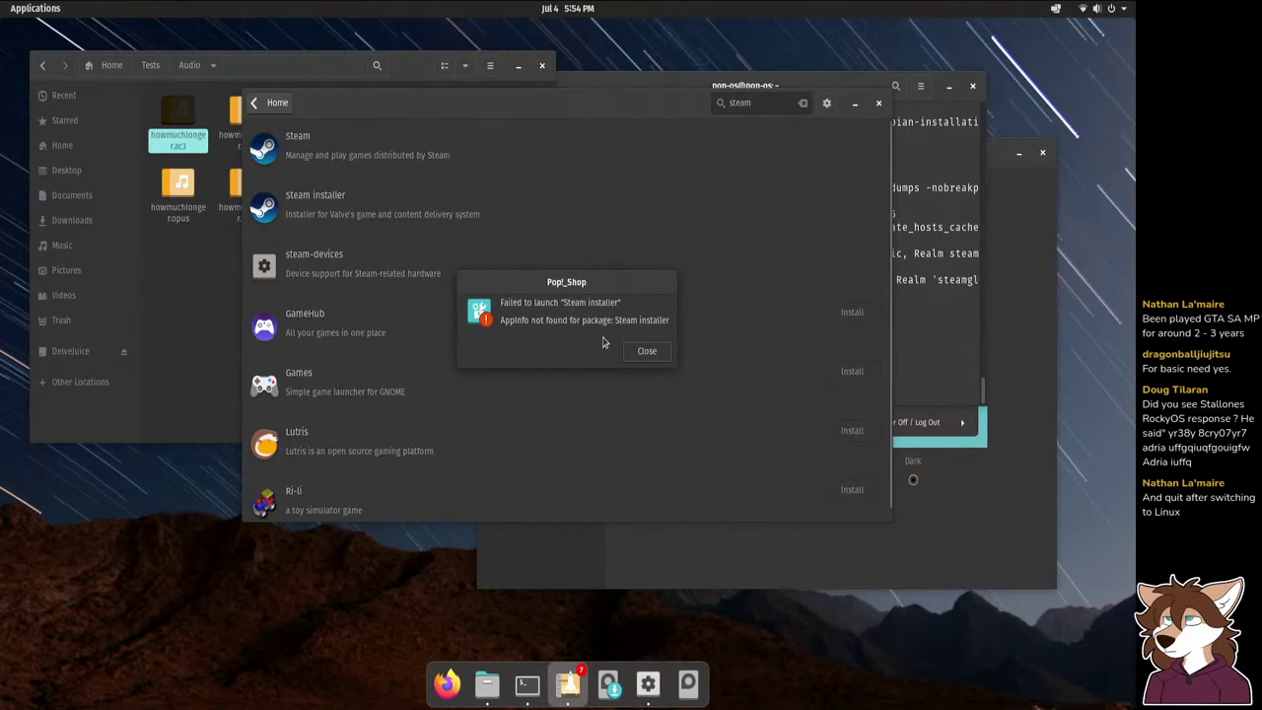
left_click(646, 351)
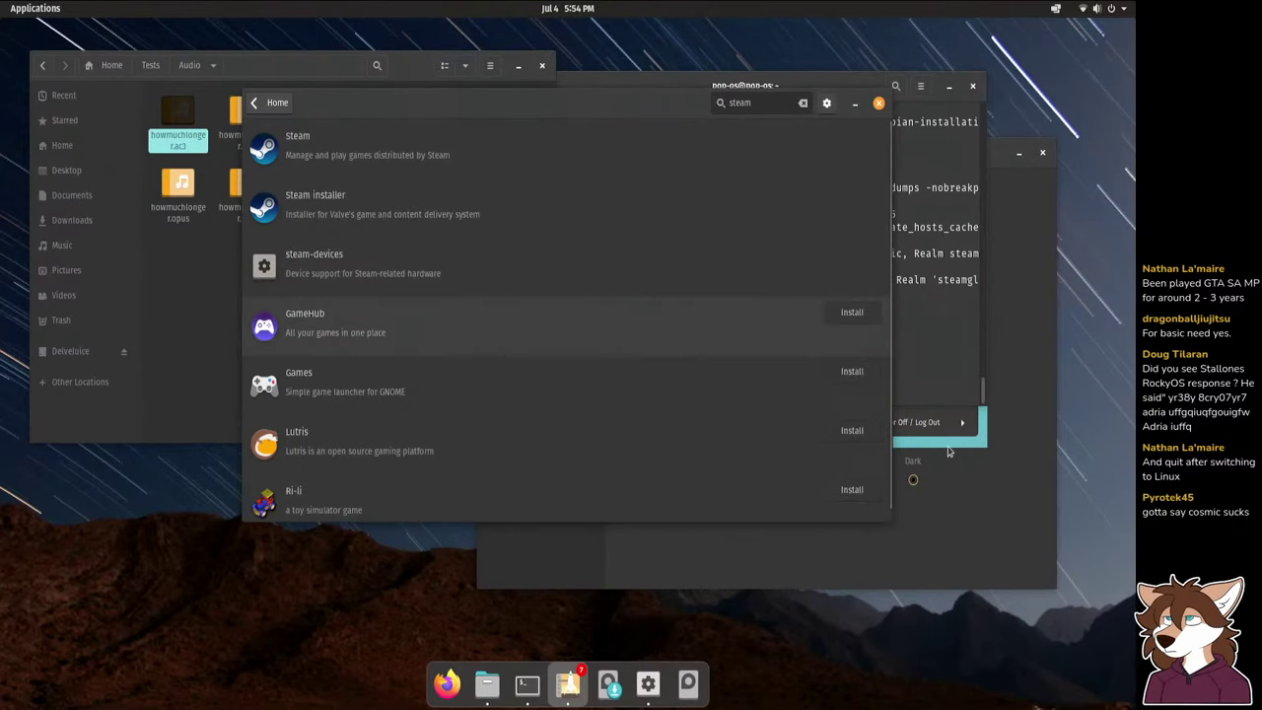
Close the Desktop settings window and open Steam's details page in Pop!_Shop.
left_click(979, 540)
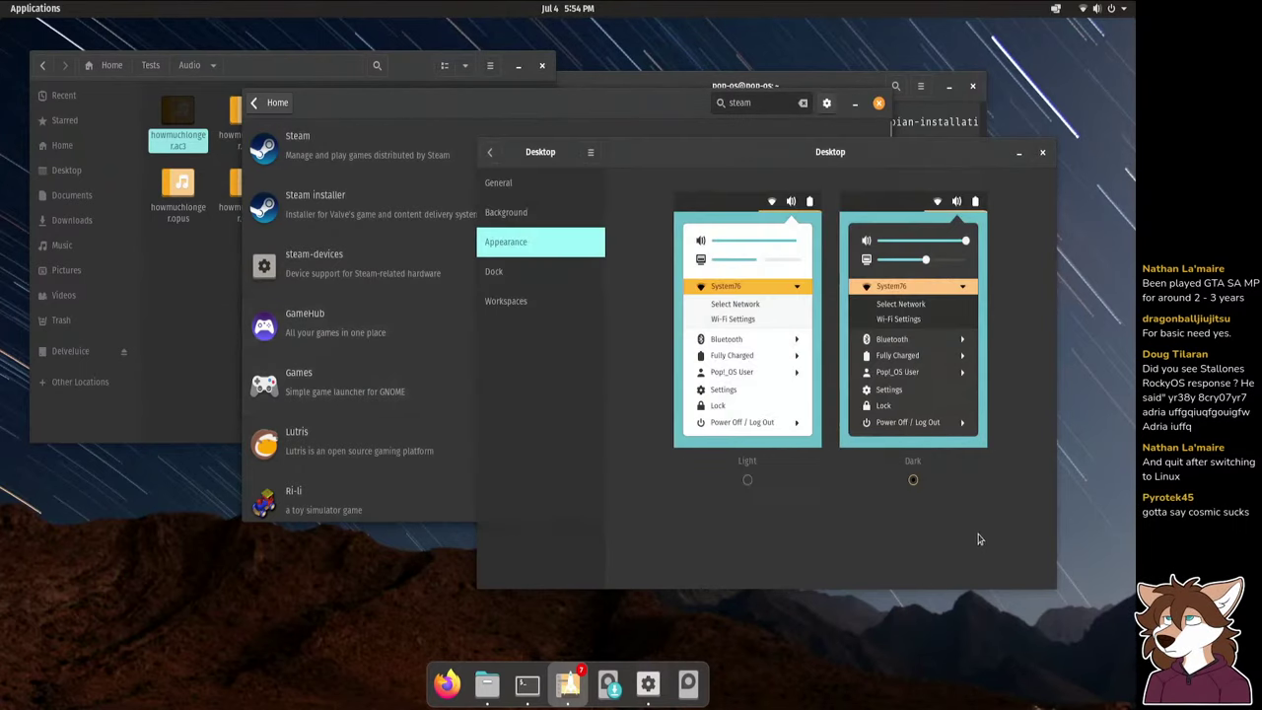
left_click(1042, 153)
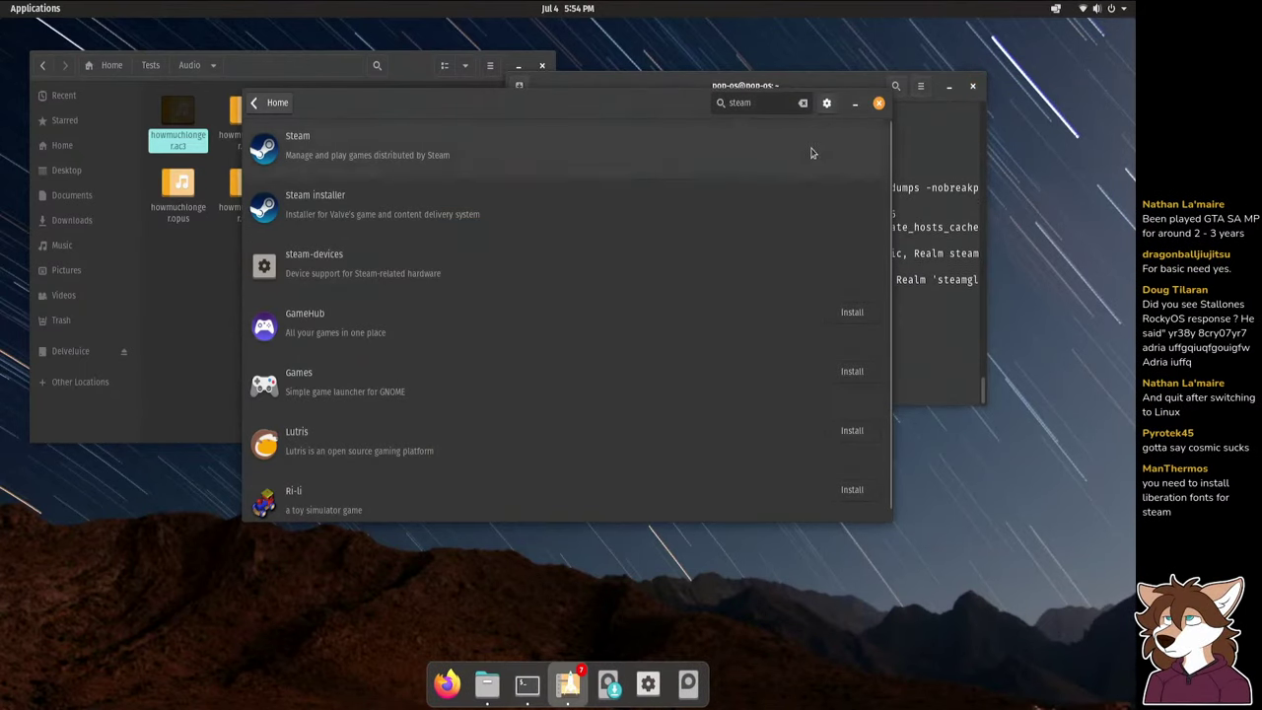
left_click(813, 152)
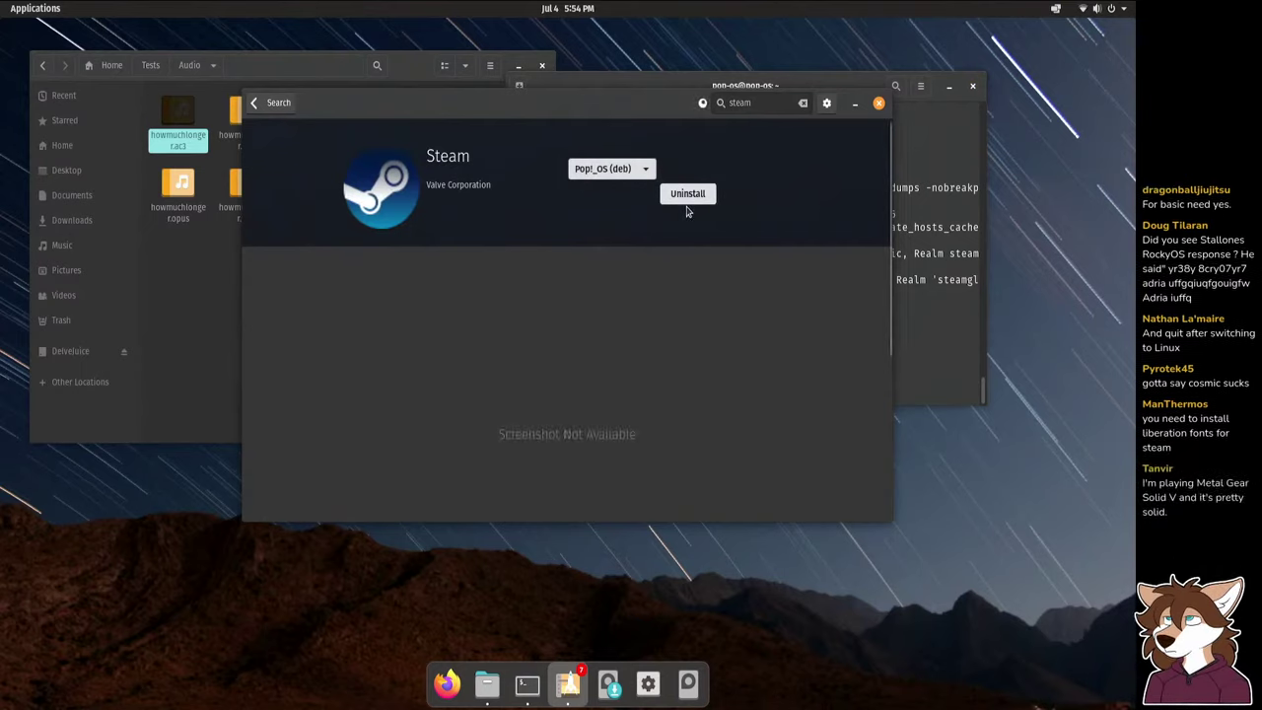
Open the Steam installer details and attempt an uninstall, dismissing the resulting error.
key("alt+Left")
left_click(801, 197)
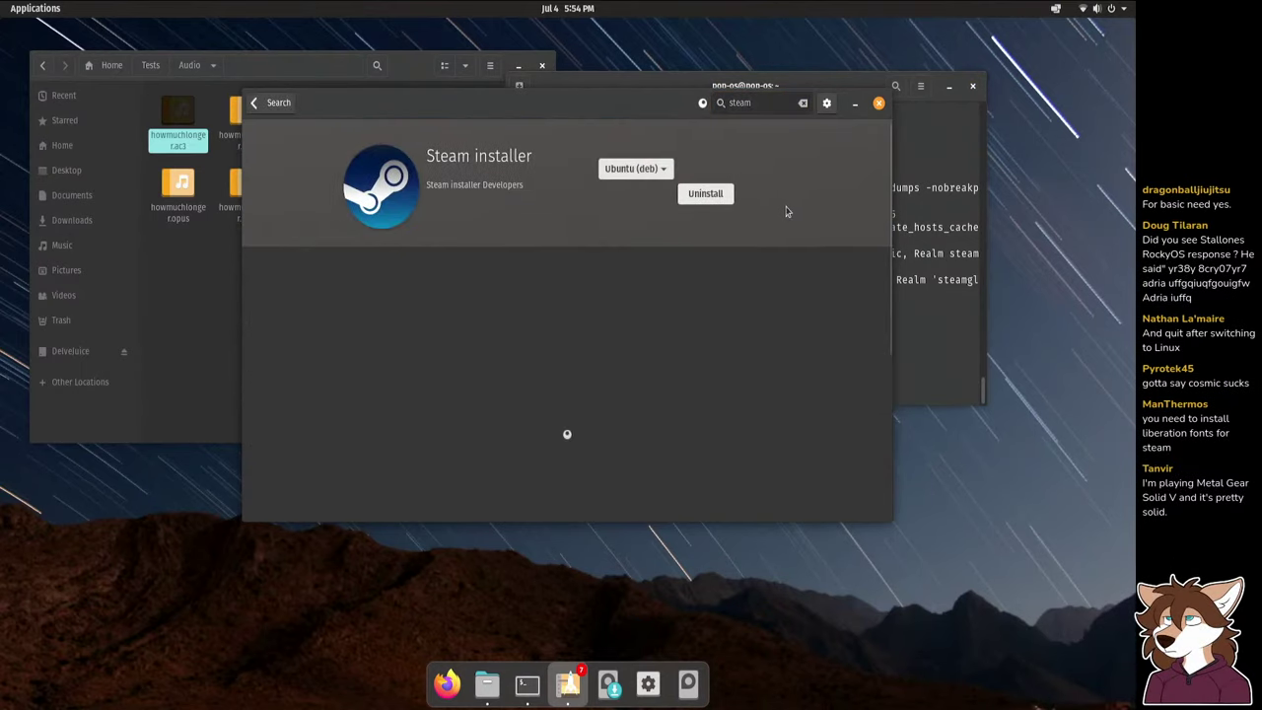
left_click(713, 195)
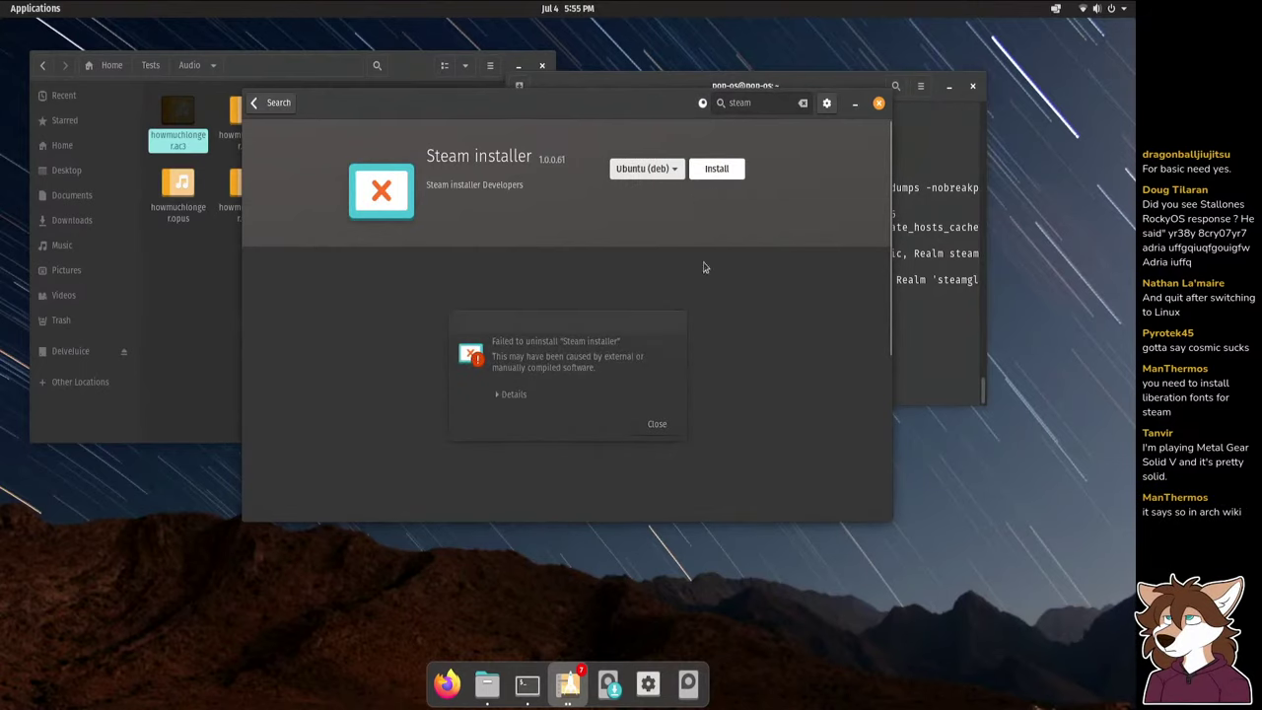
left_click(521, 397)
left_click(656, 479)
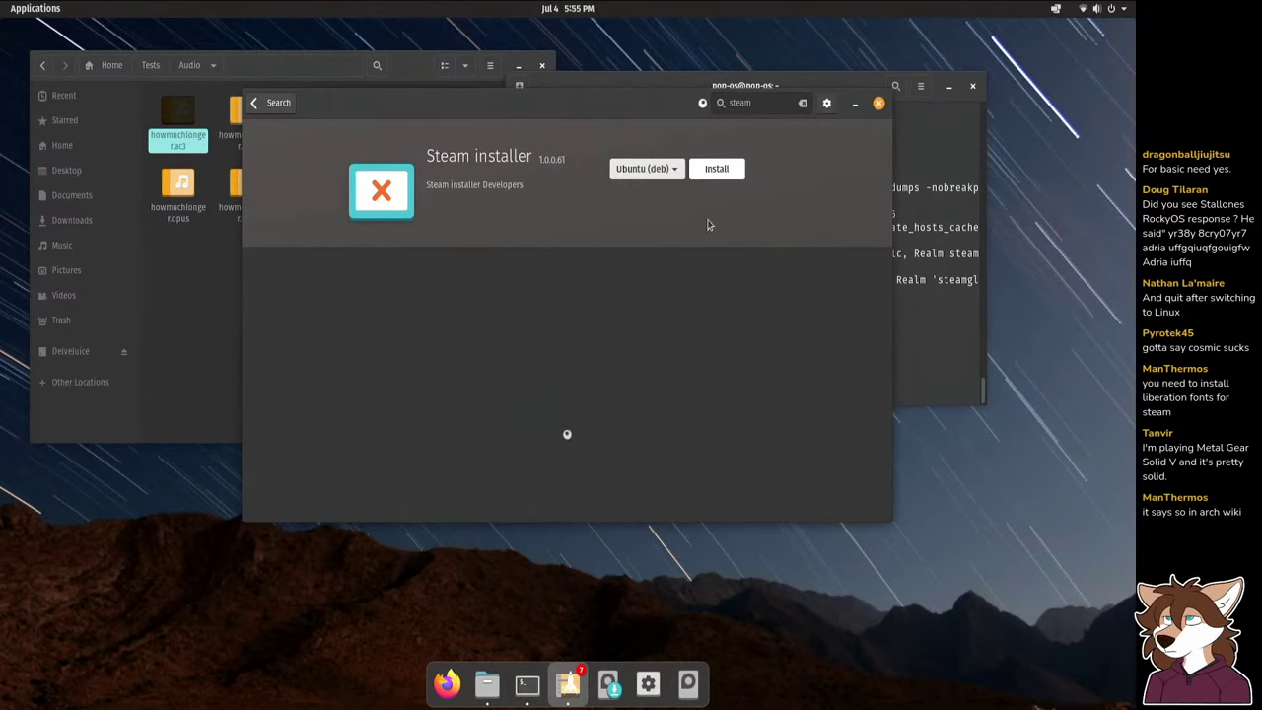
key("alt+Left")
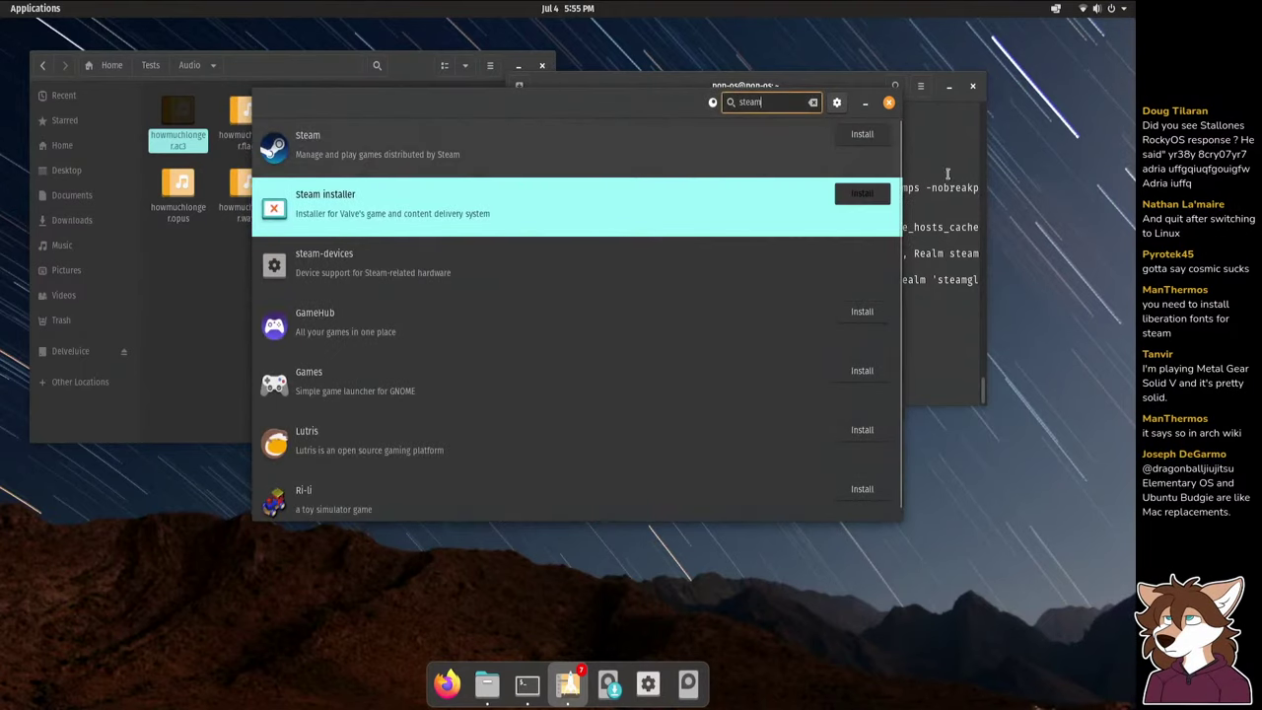
Install the Steam installer package from its details page in Pop!_Shop.
left_click(723, 158)
left_click(268, 102)
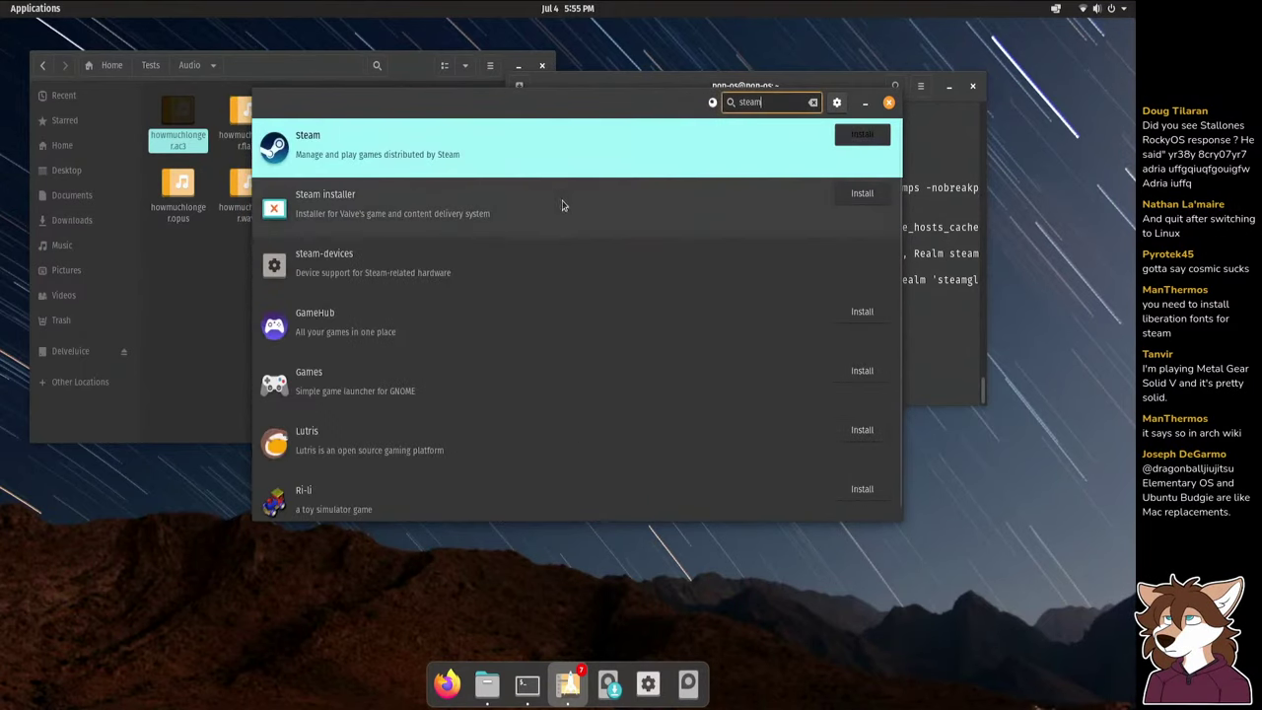
left_click(740, 185)
left_click(713, 168)
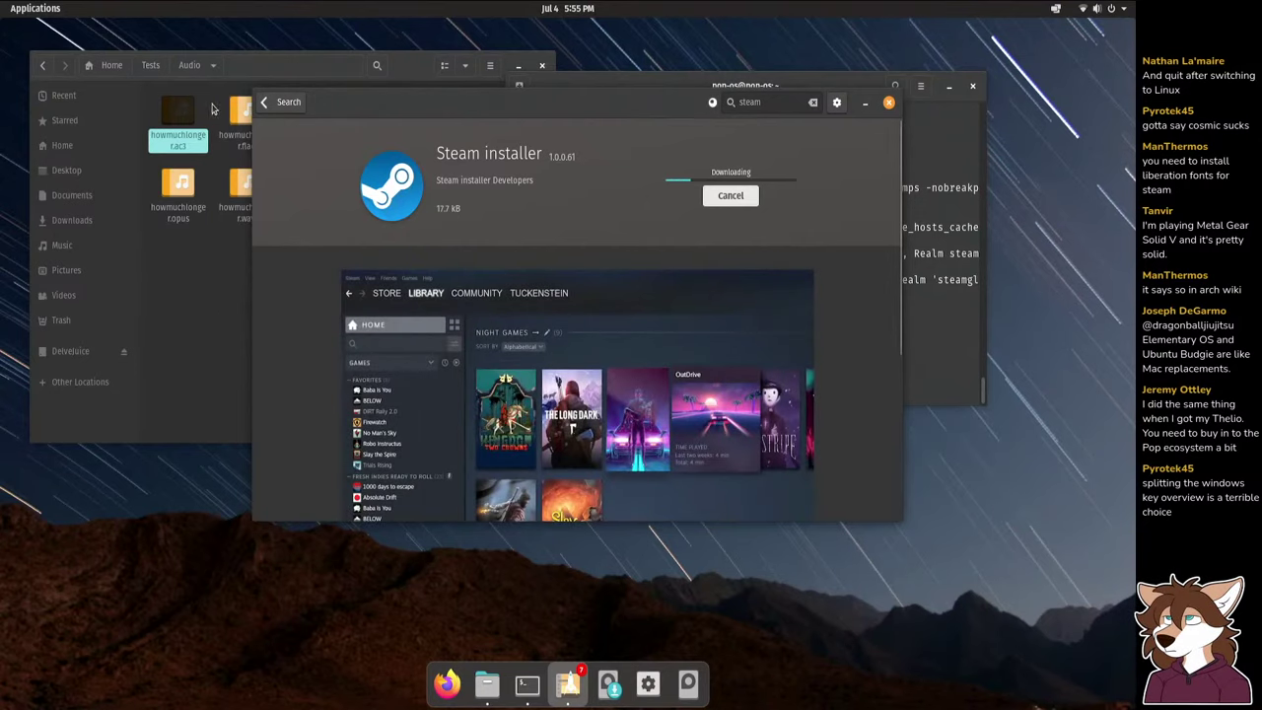
left_click(283, 103)
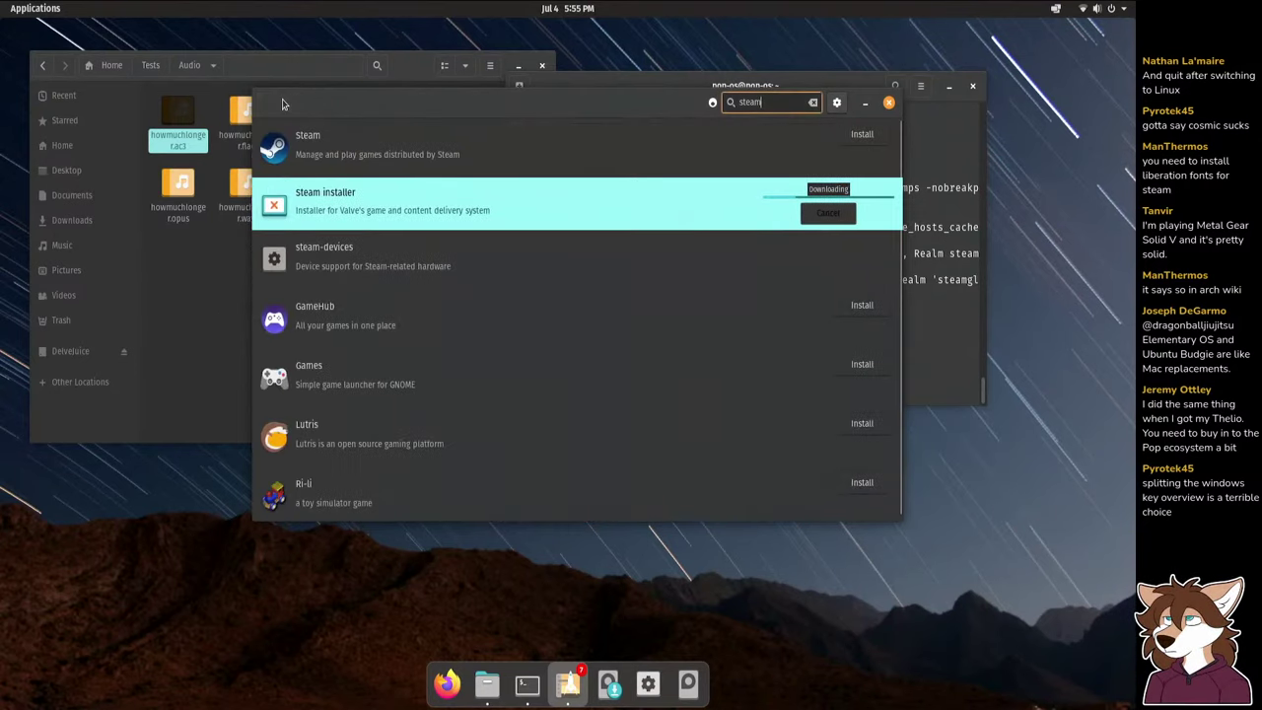
Replace the store search term with 'liberationsfont' to look for font apps.
double_click(765, 104)
key("BackSpace")
type("liberations")
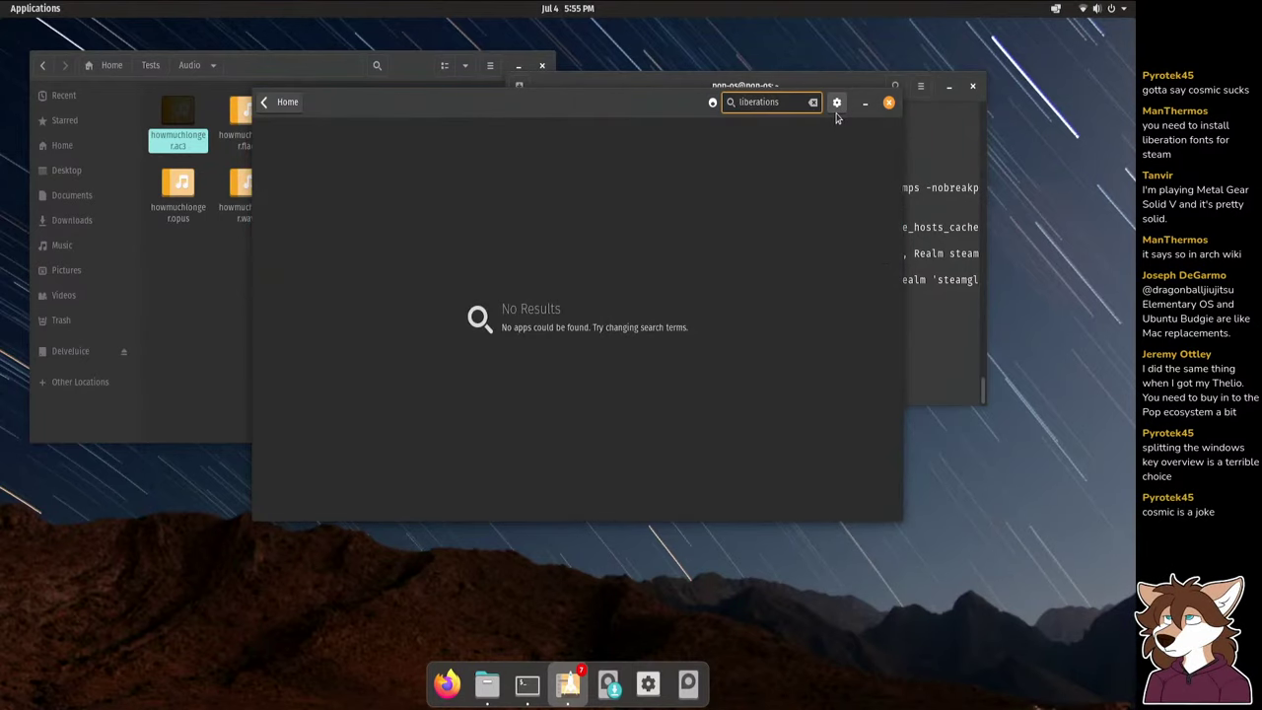
type("font")
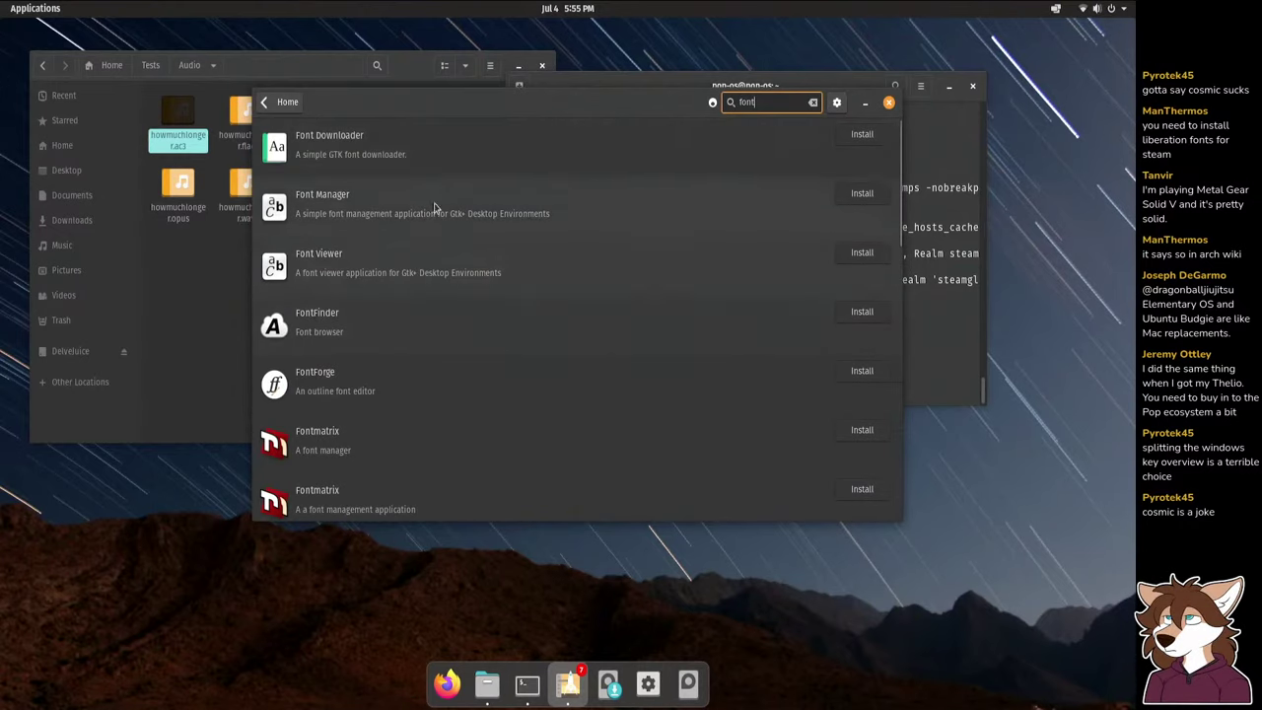
left_click(214, 333)
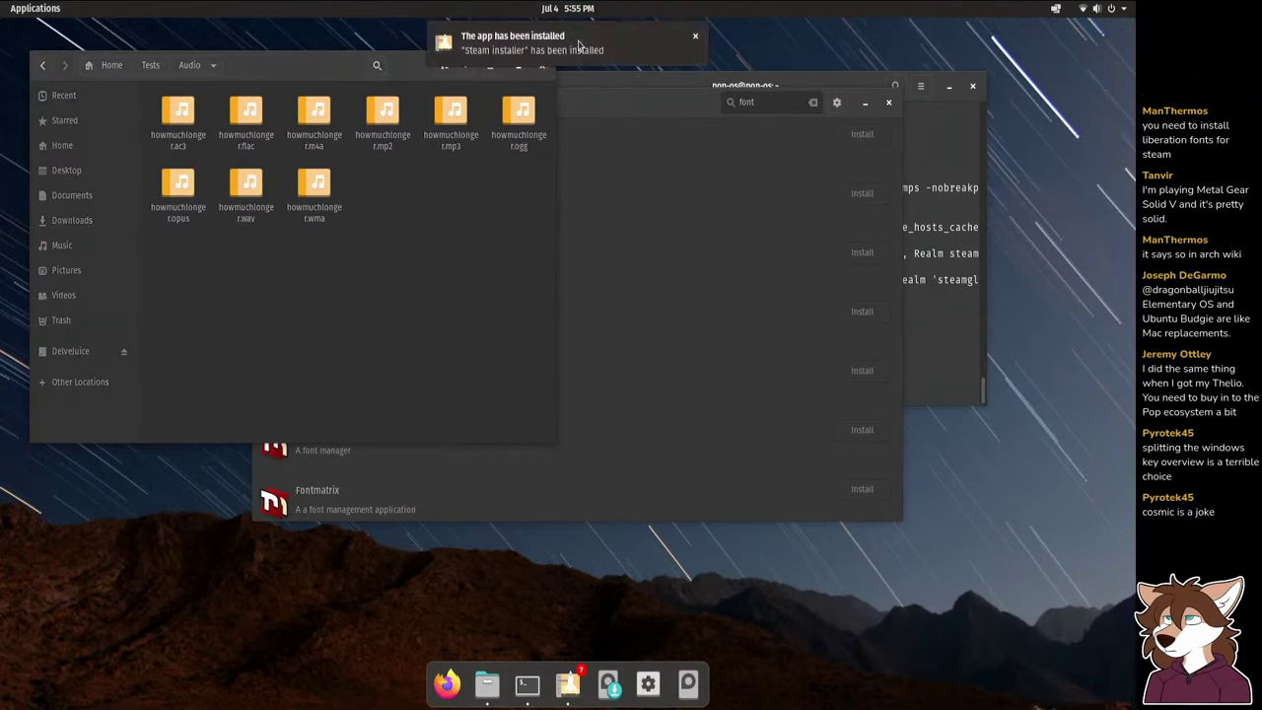
Run the 'steam' command in the terminal.
left_click(706, 82)
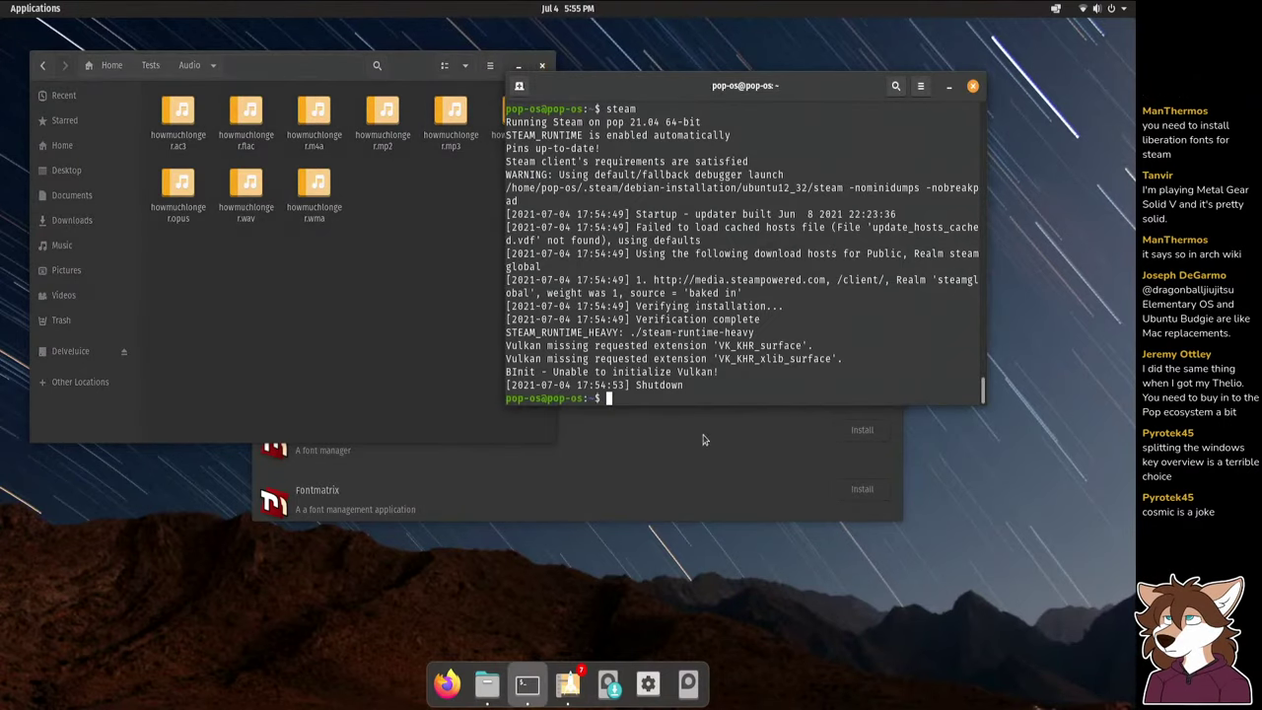
type("steam")
key("Return")
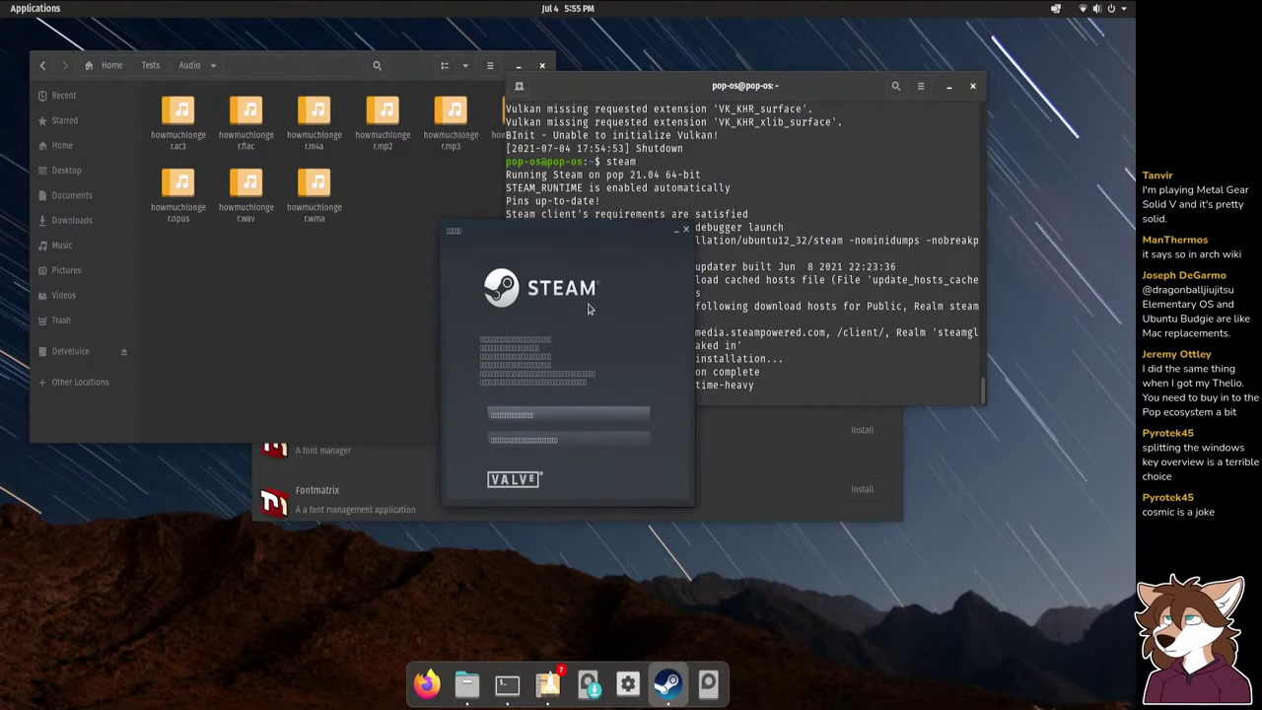
Play the howmuchlonger.ac3 test file from Files.
left_click(687, 231)
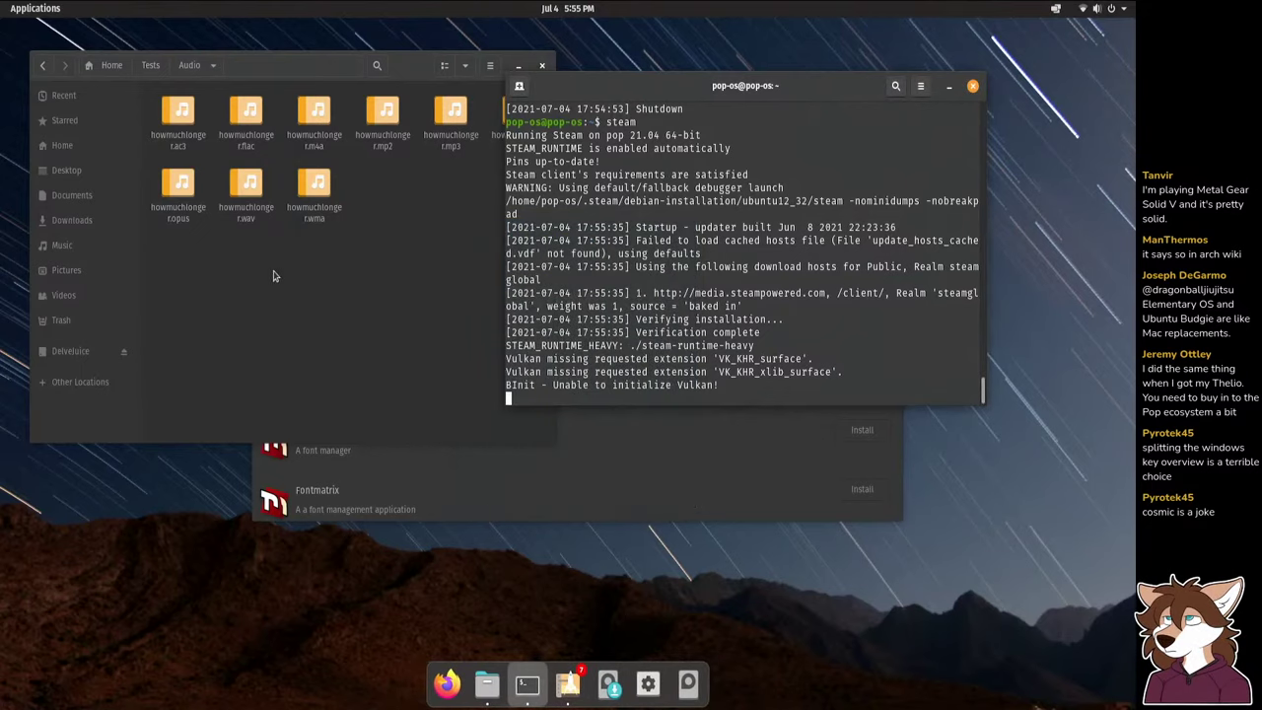
left_click(247, 186)
left_click(196, 115)
double_click(196, 115)
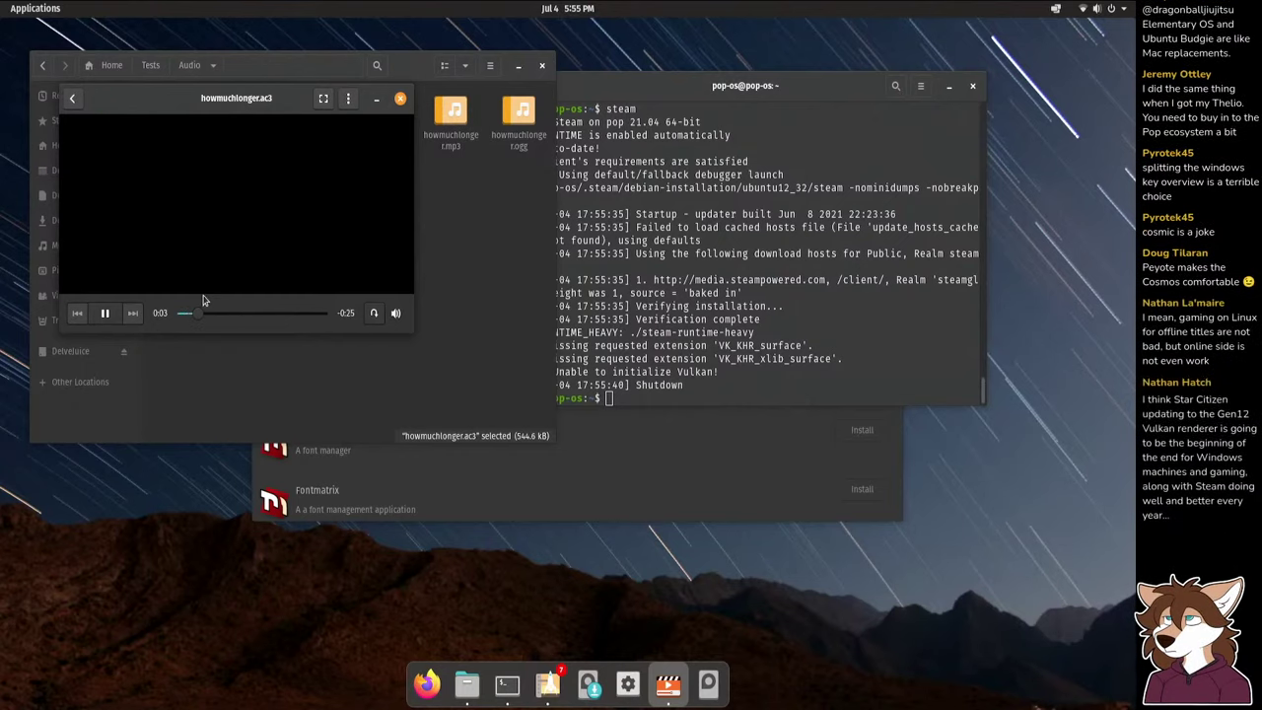
Try the flac, m4a and mp2 samples, dismissing the flac and mp2 errors.
left_click(400, 99)
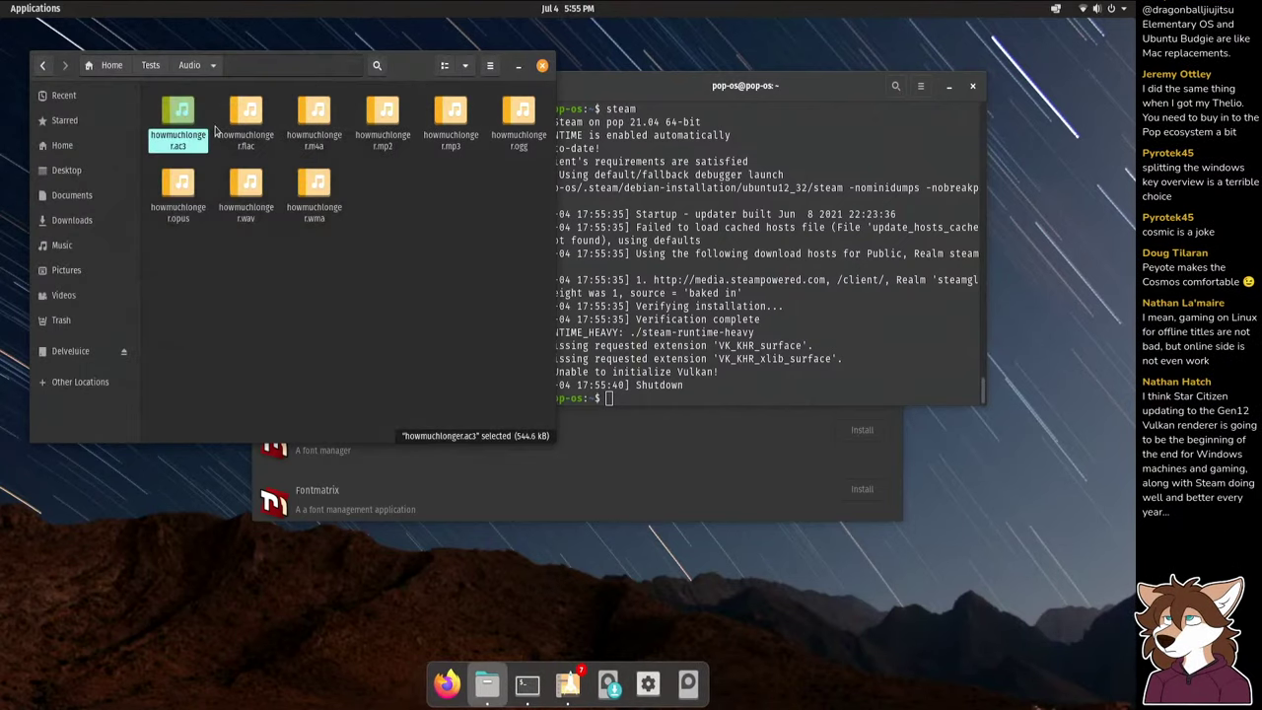
double_click(247, 116)
left_click(458, 287)
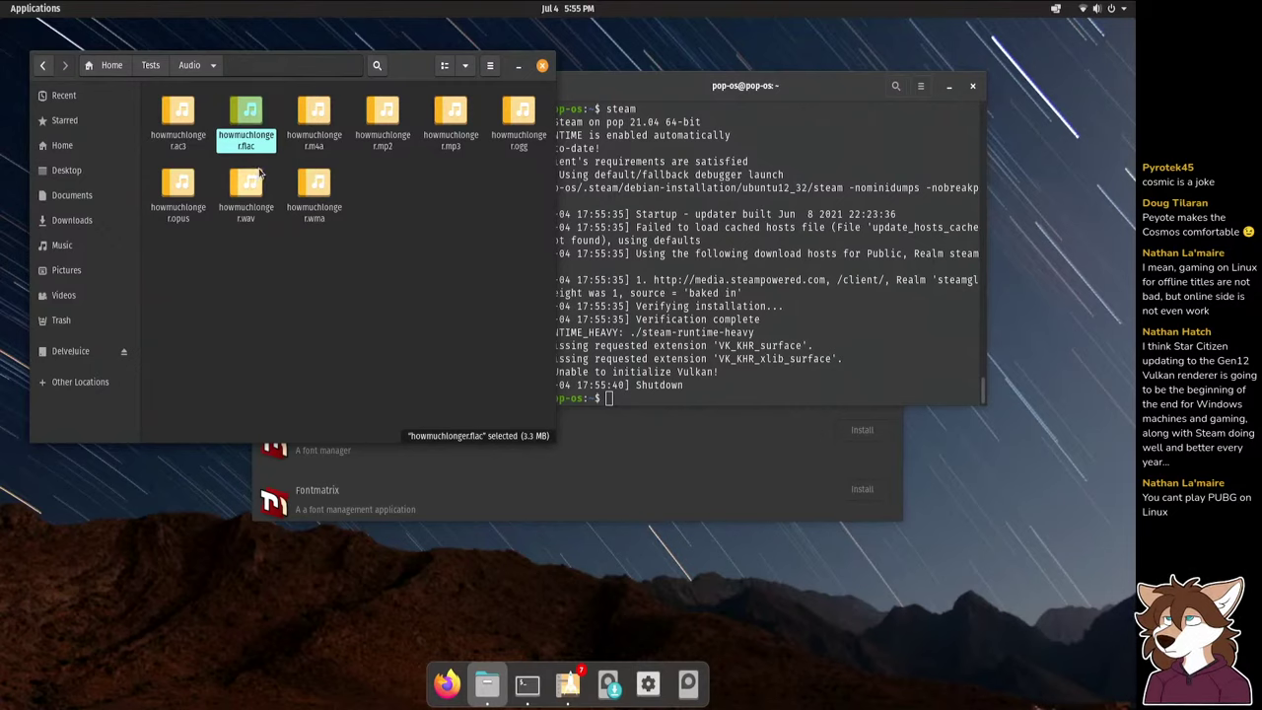
double_click(310, 123)
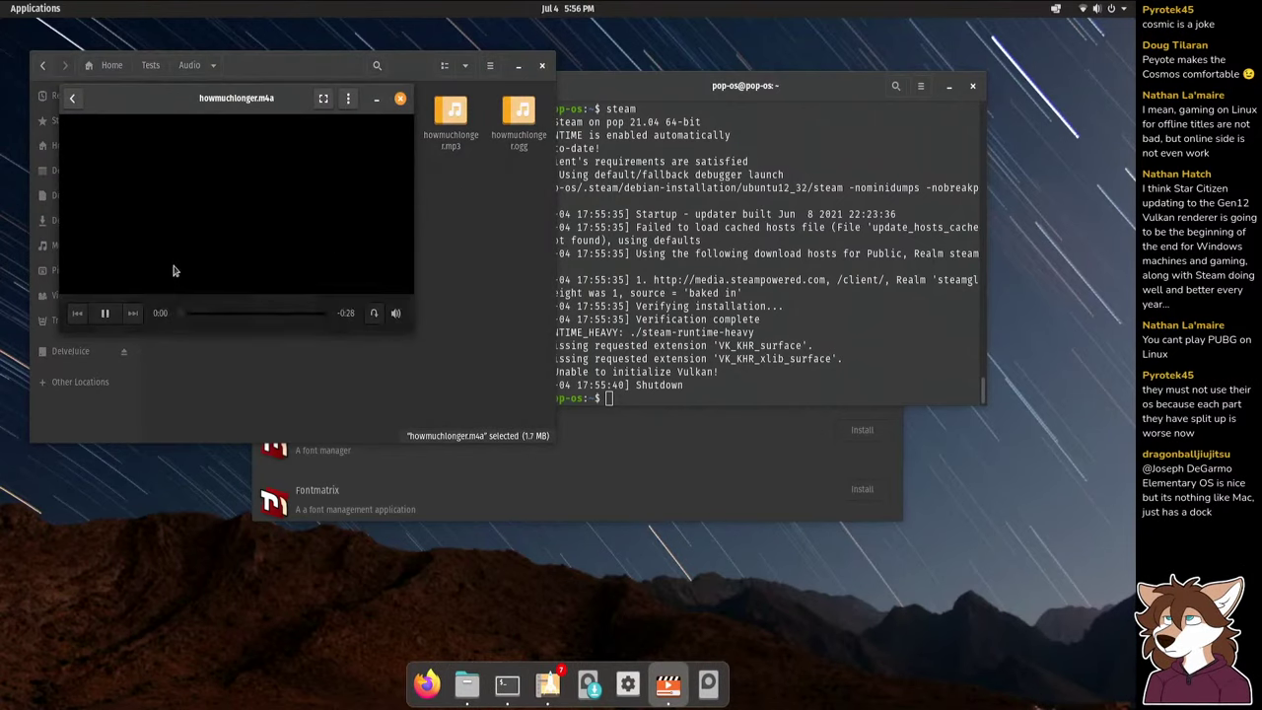
double_click(383, 117)
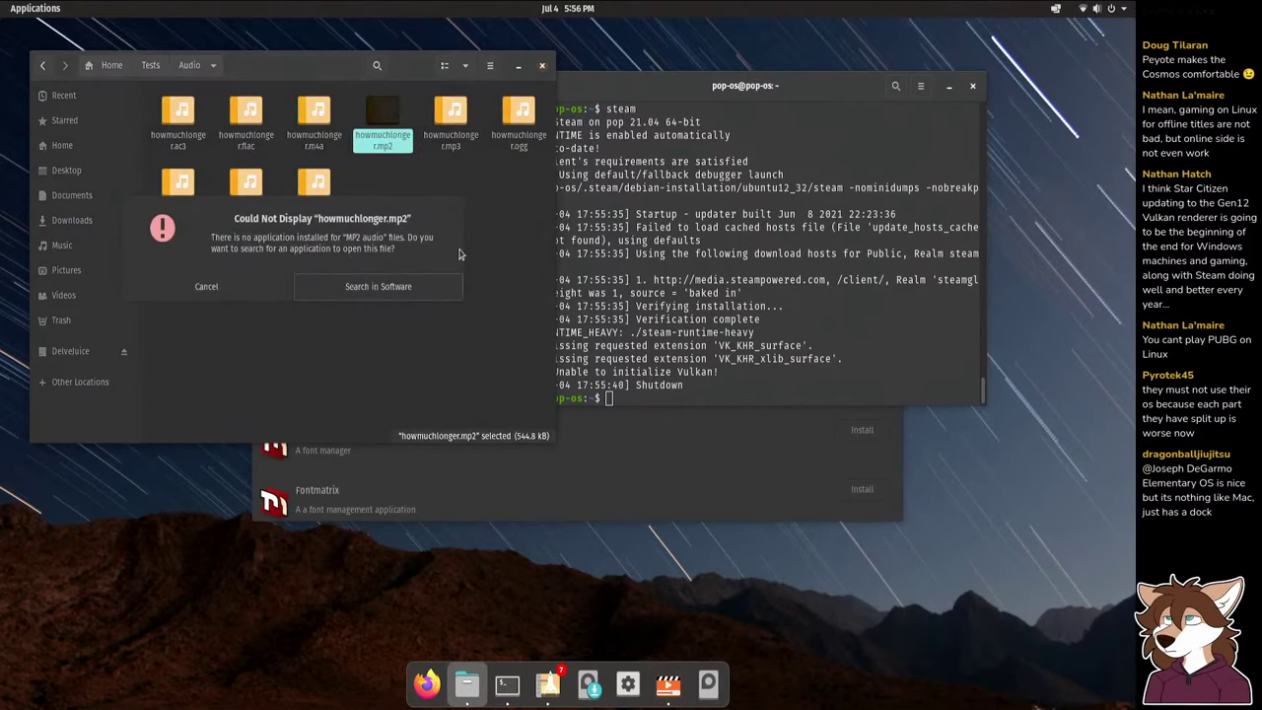
key("Escape")
Play the mp3, ogg, opus, wav and wma samples, then close the player.
double_click(450, 116)
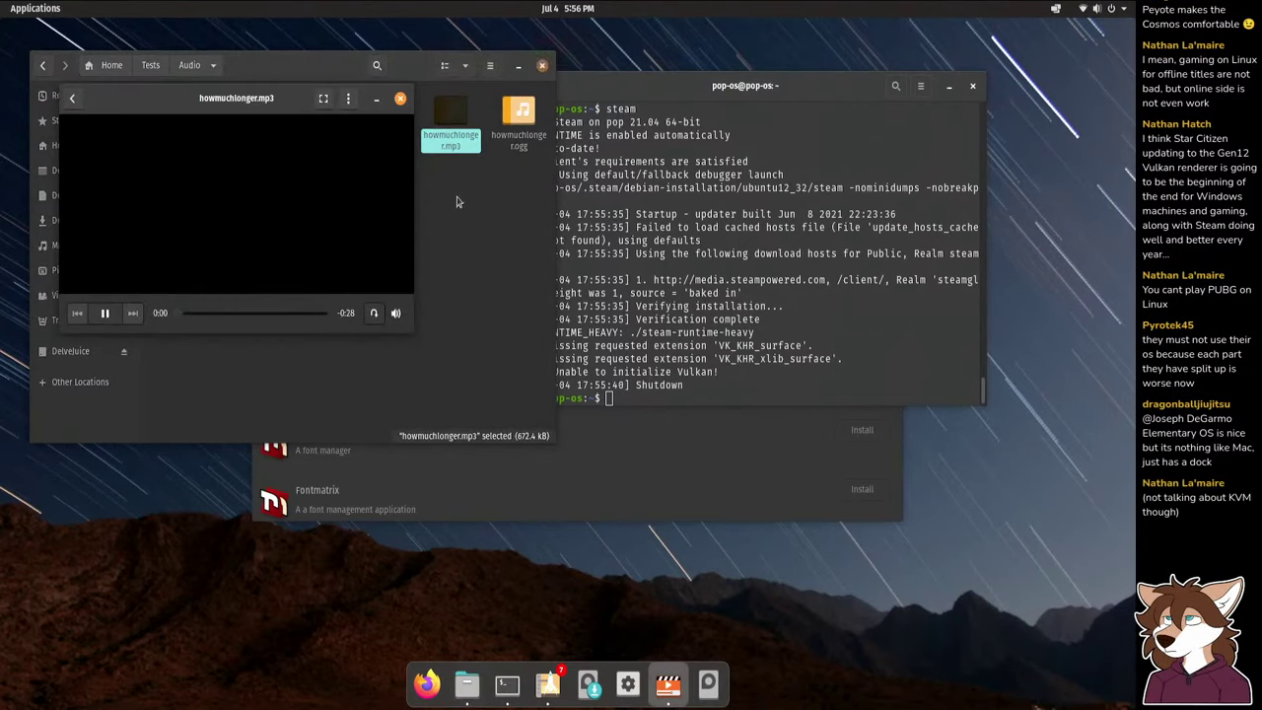
double_click(519, 116)
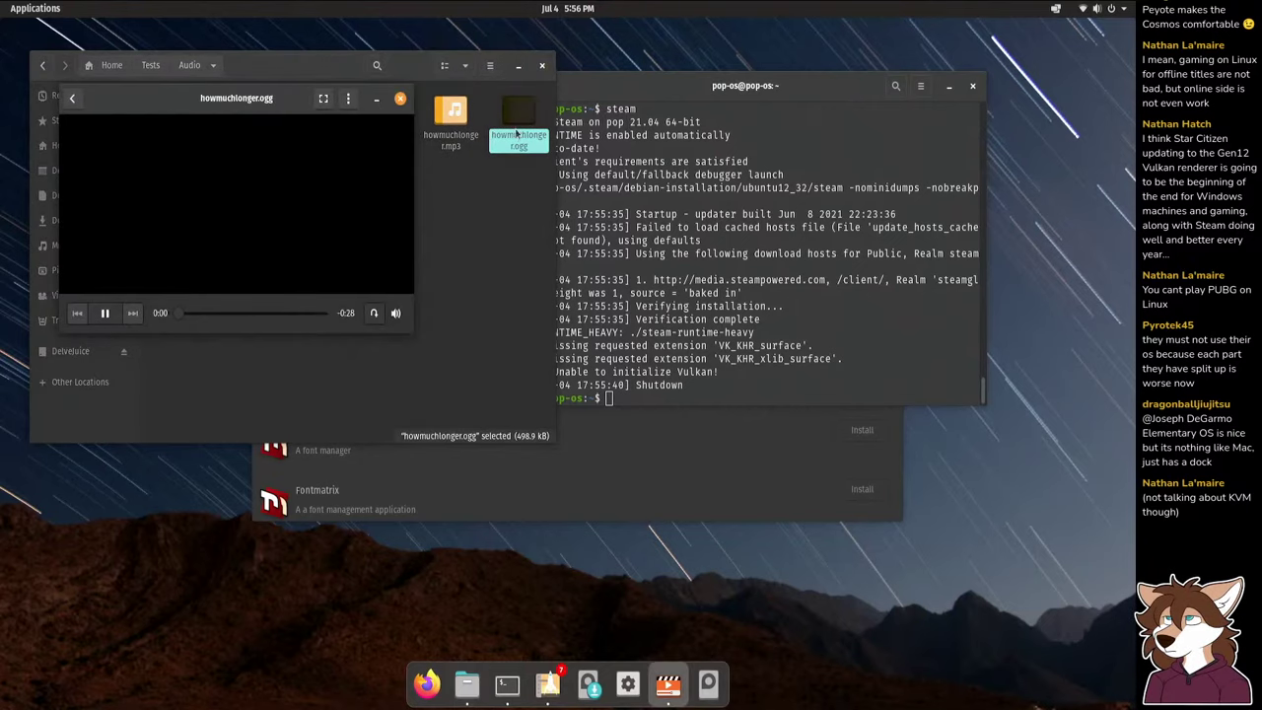
left_click(160, 201)
double_click(163, 197)
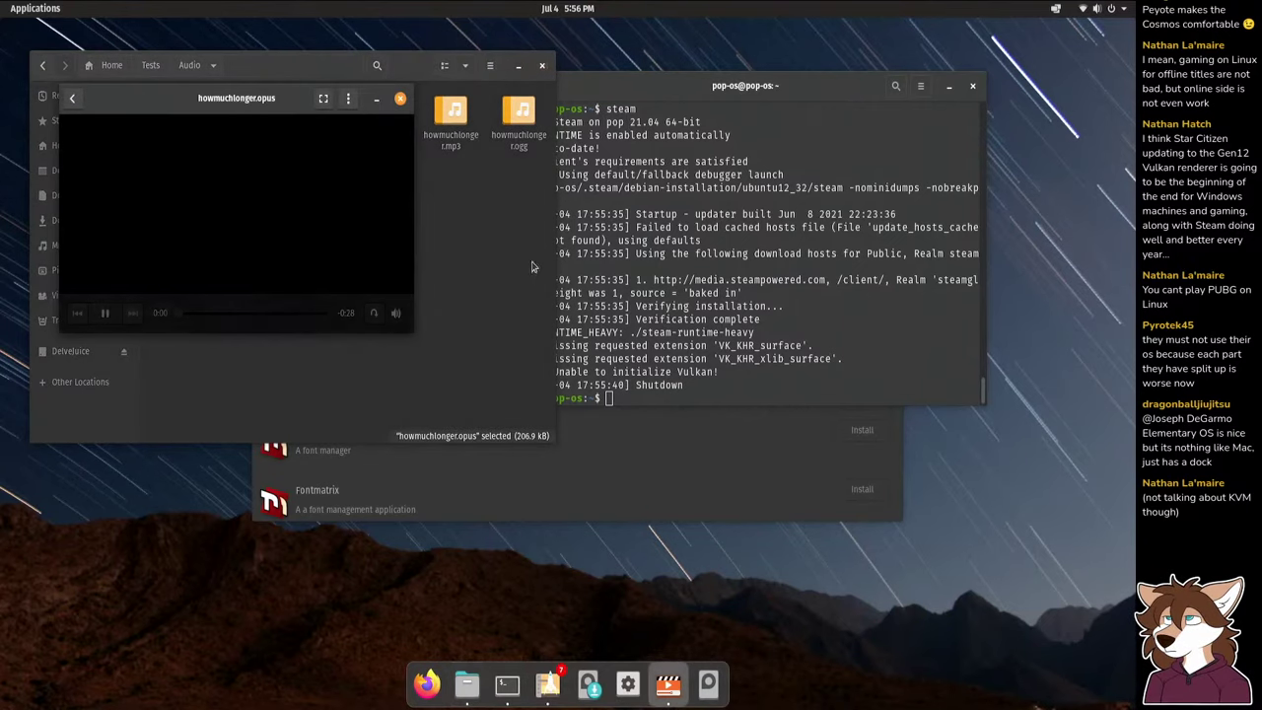
double_click(237, 204)
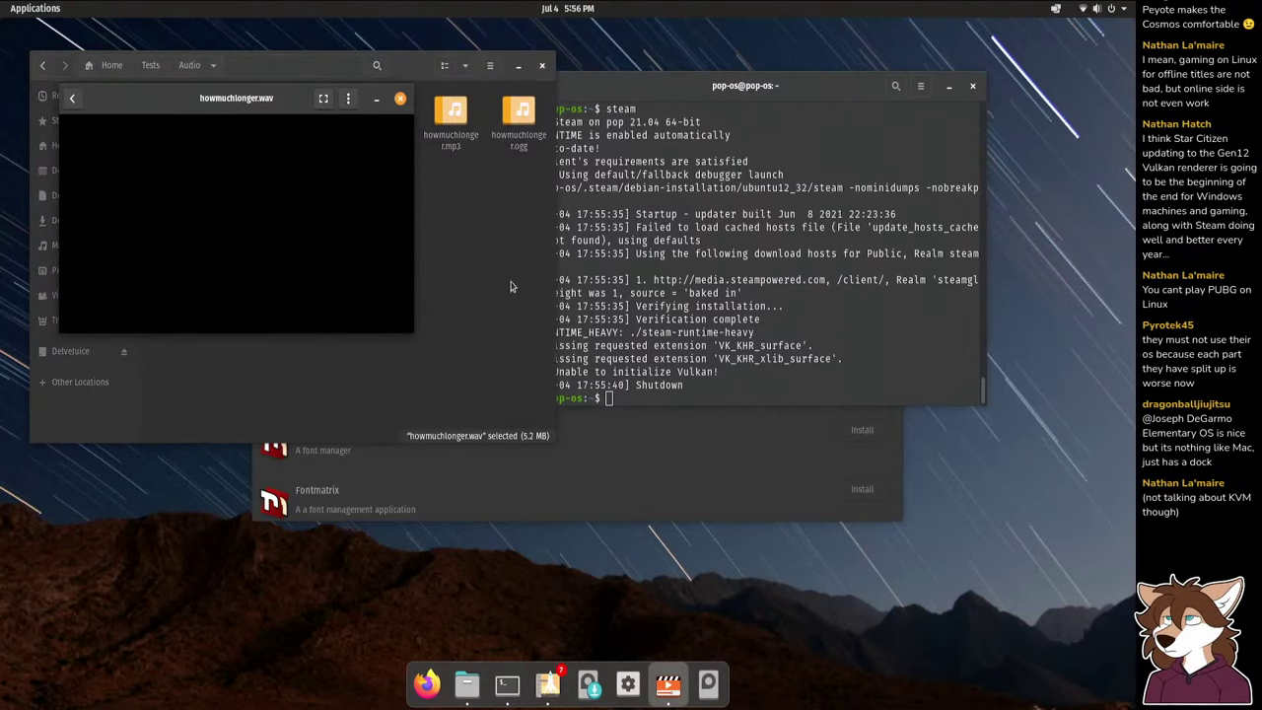
left_click(439, 251)
double_click(316, 211)
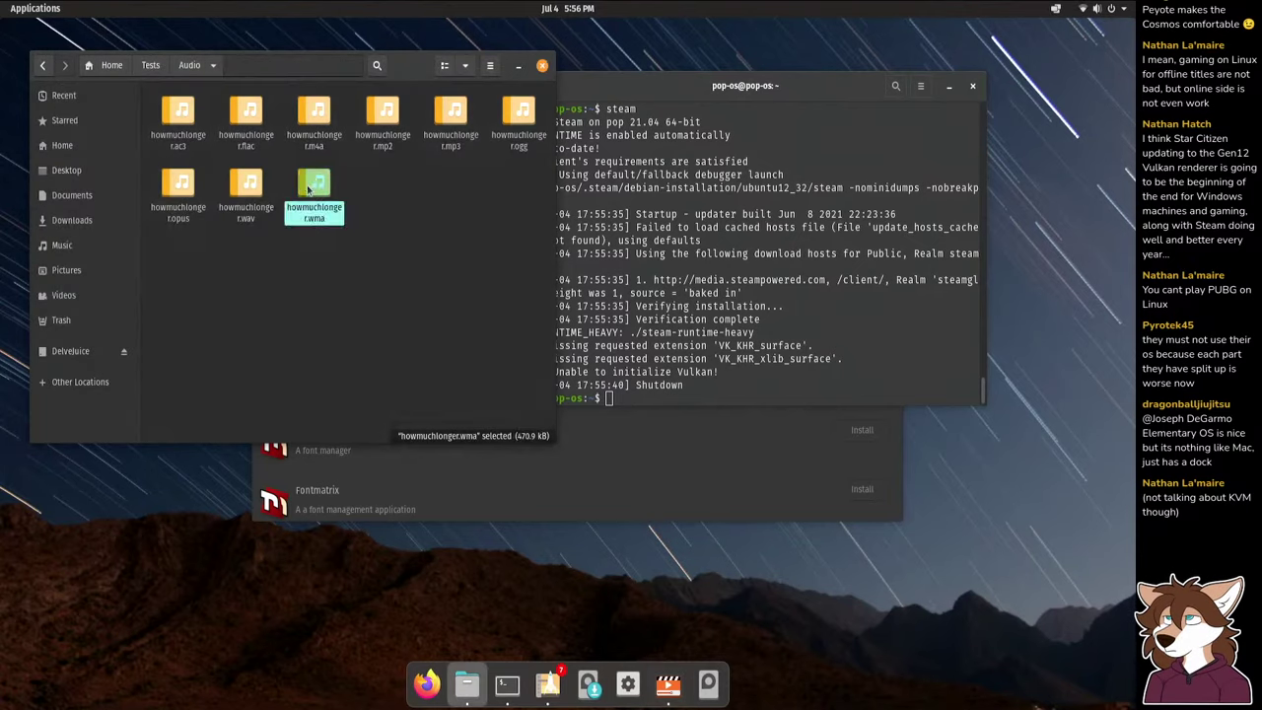
left_click(291, 91)
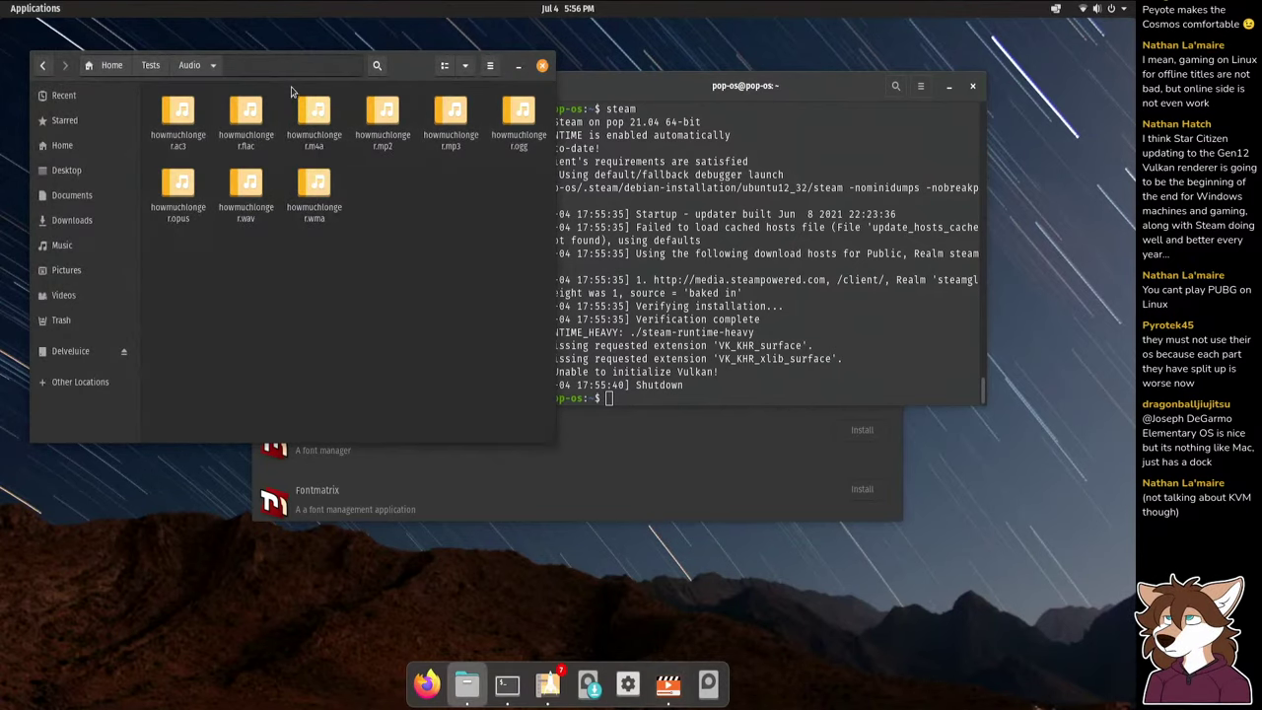
Open Snap-CICD.pdf from the Tests/Documents folder, then close it.
left_click(150, 65)
key("Right")
key("Right")
key("Right")
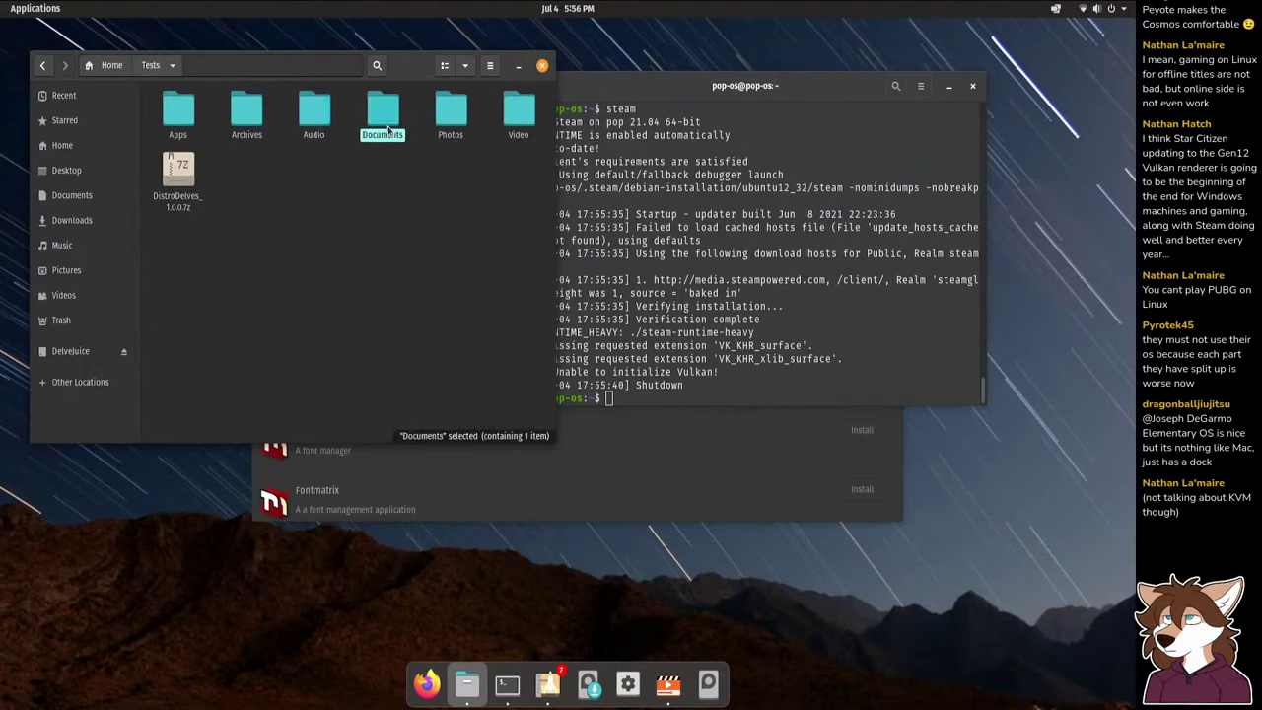
key("Return")
double_click(181, 118)
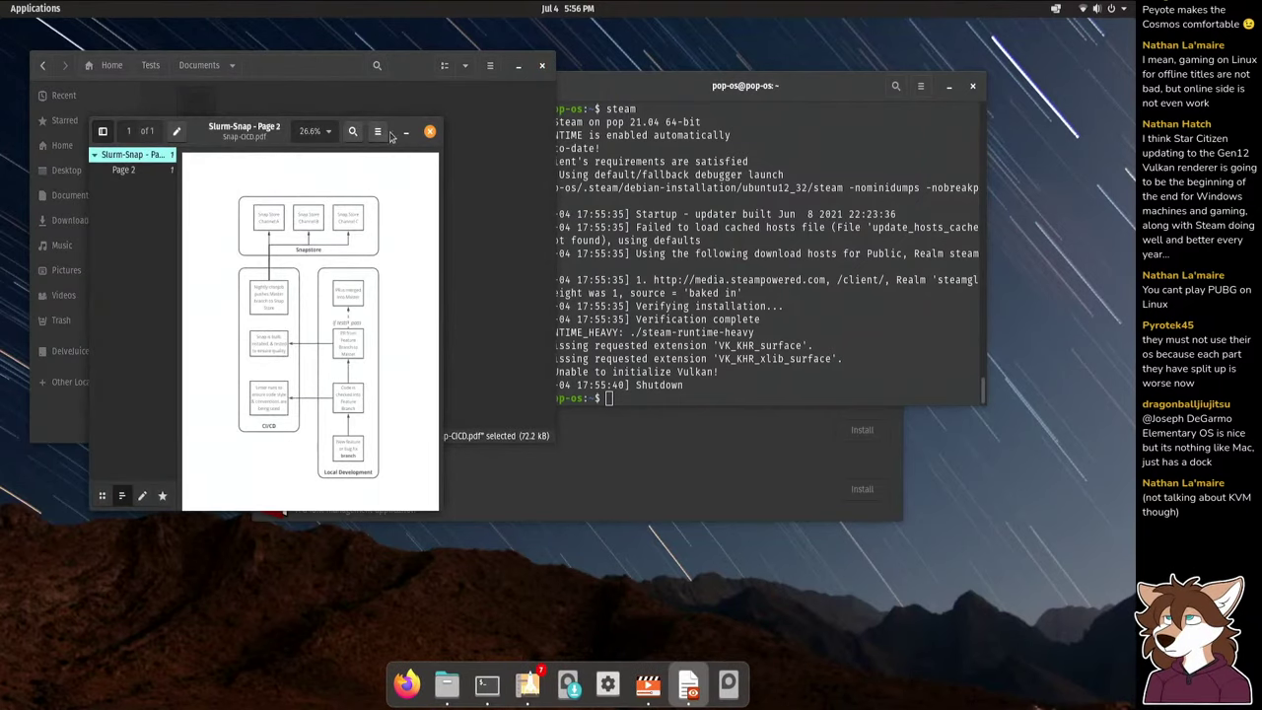
left_click(430, 131)
In Tests/Photos, try the avif image, dismissing its error, and open the bmp image.
left_click(150, 65)
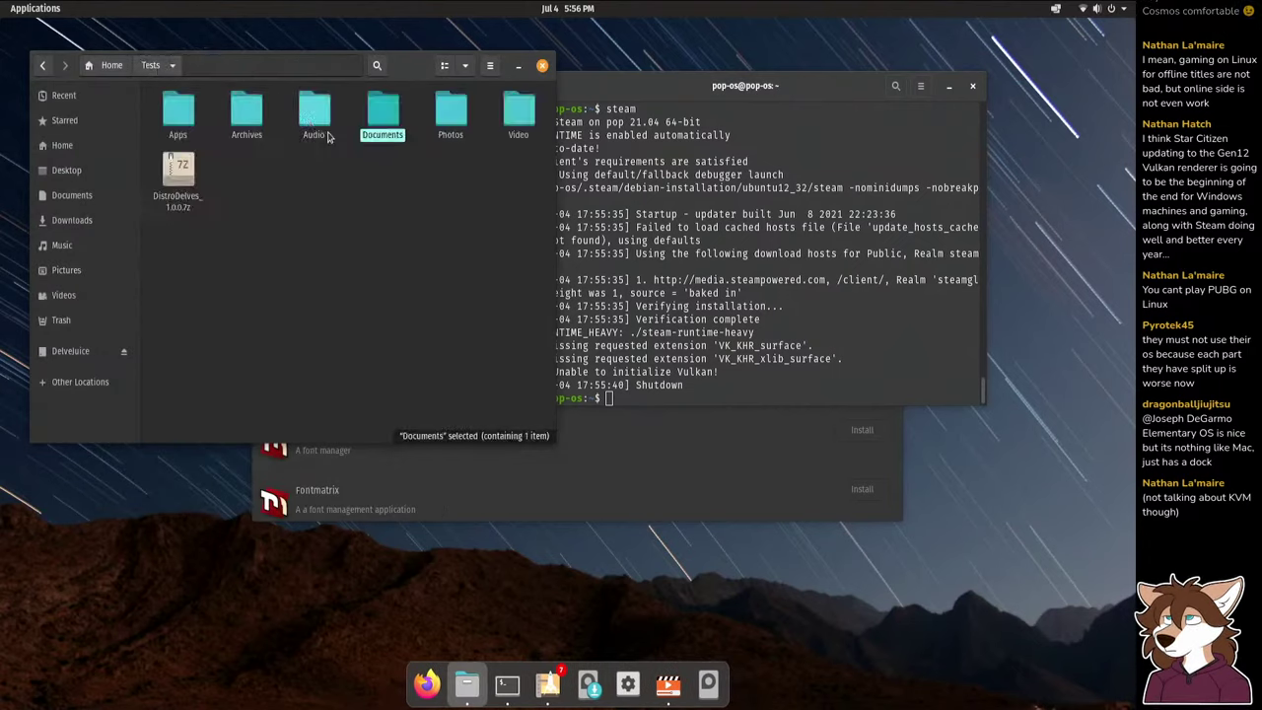
double_click(455, 113)
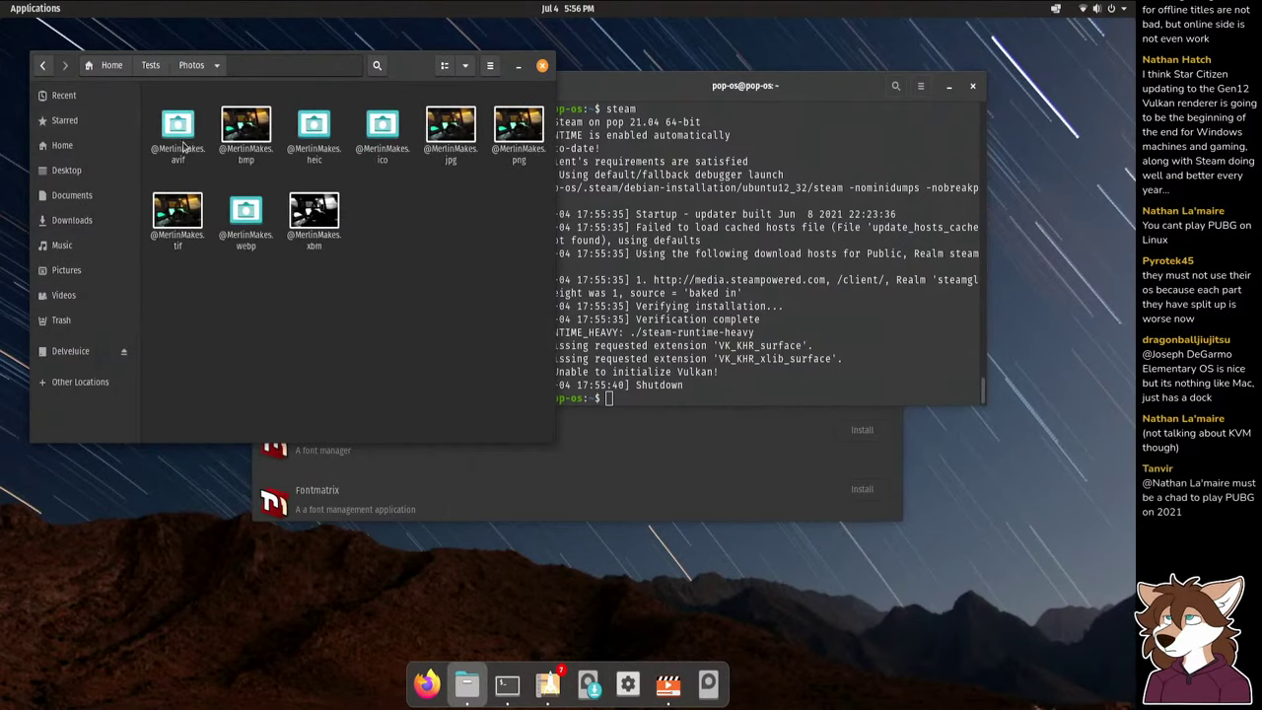
double_click(181, 145)
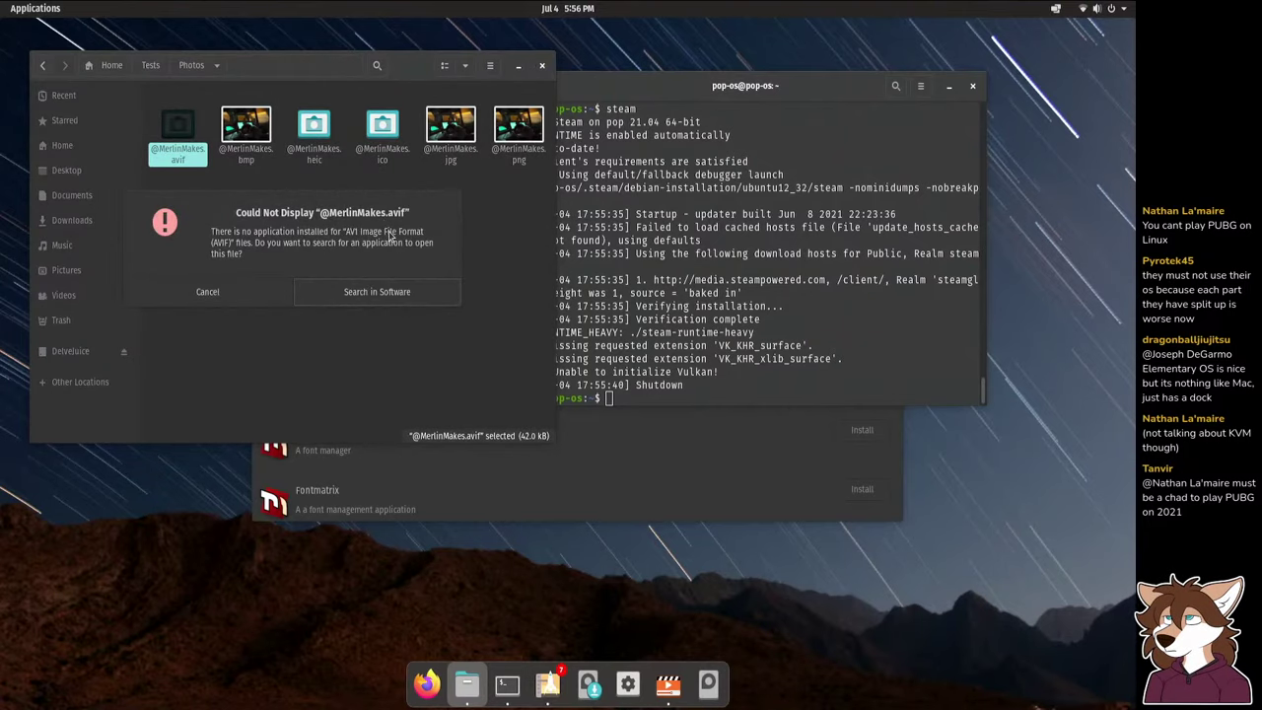
left_click(378, 293)
double_click(245, 126)
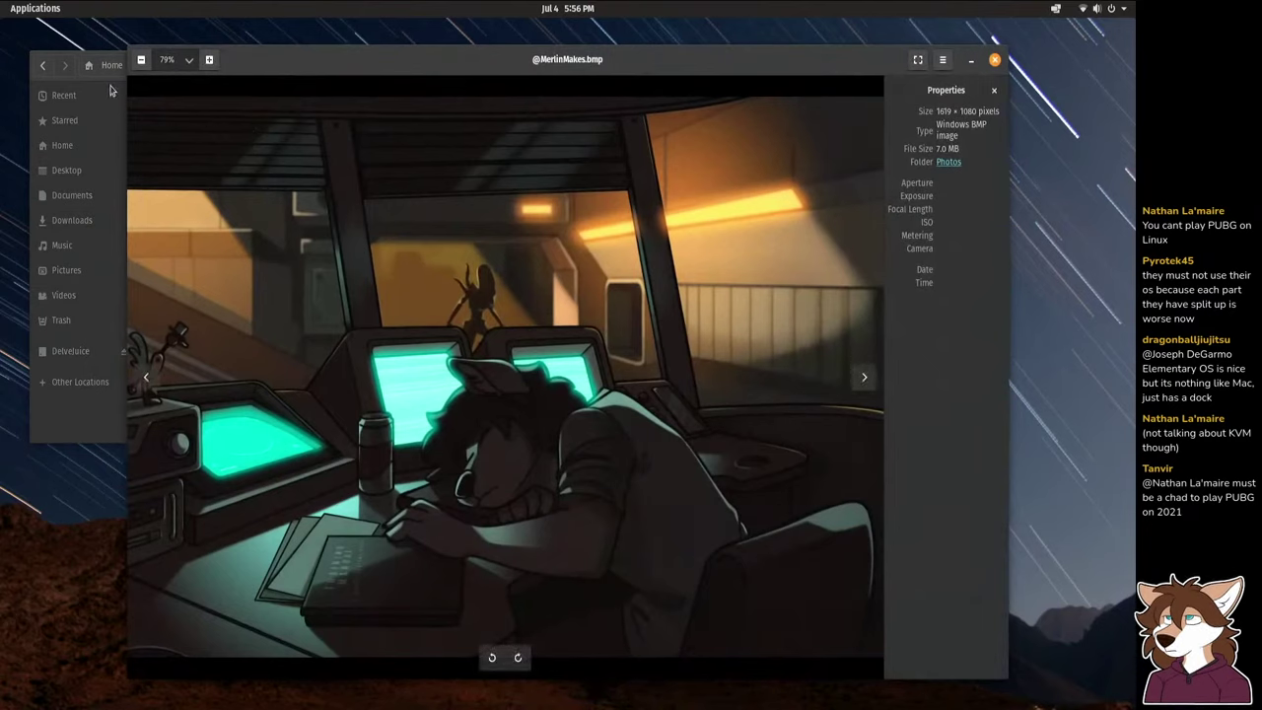
left_click(79, 84)
Try the heic and ico images, dismissing their errors.
double_click(315, 131)
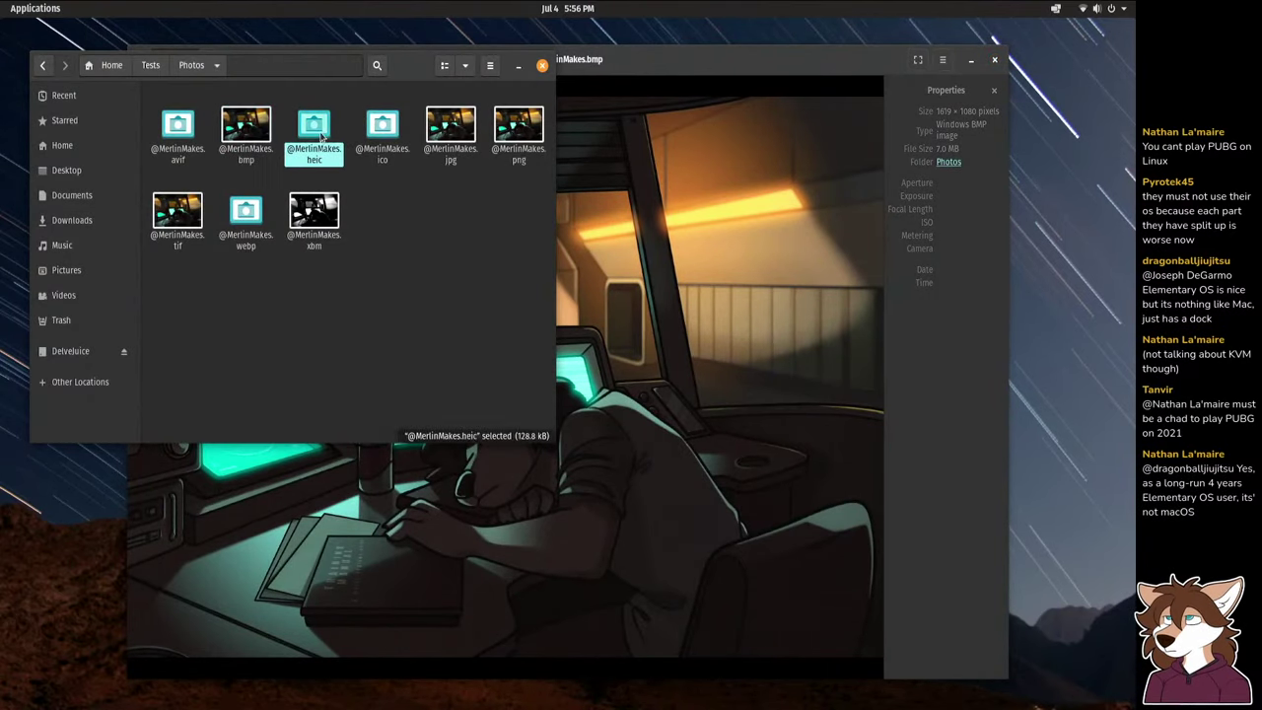
left_click(253, 285)
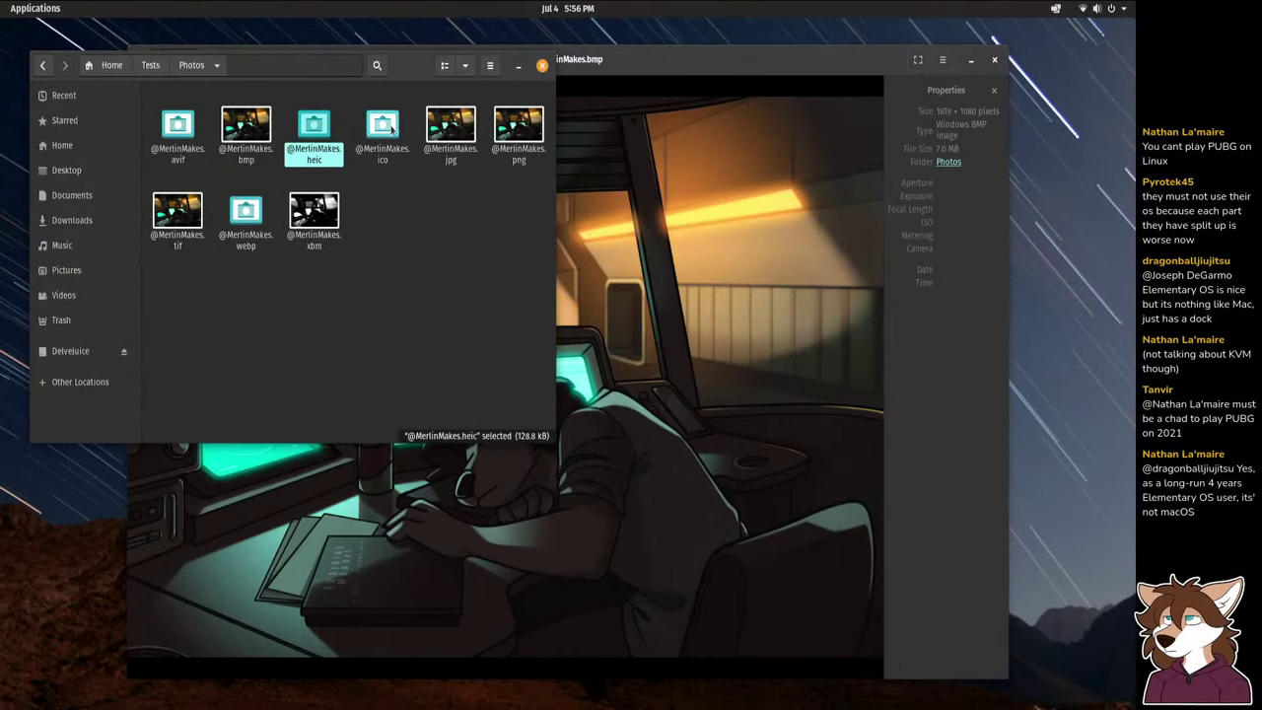
double_click(384, 126)
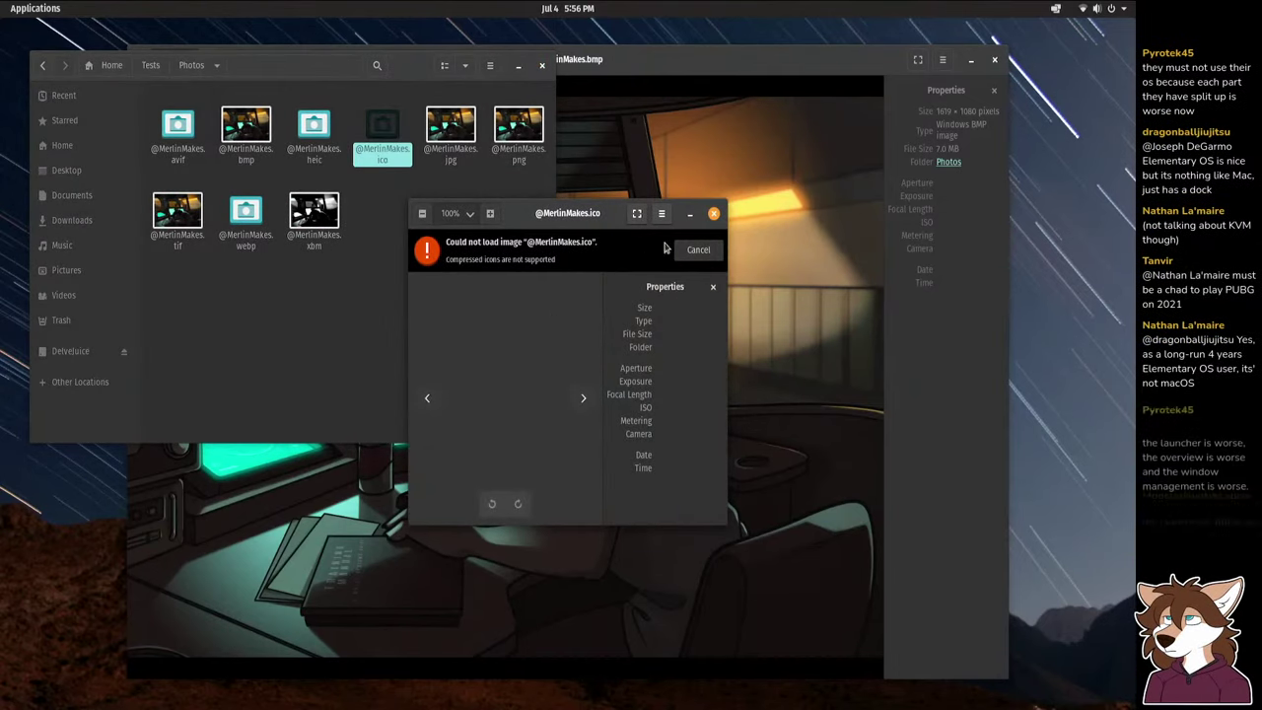
key("Escape")
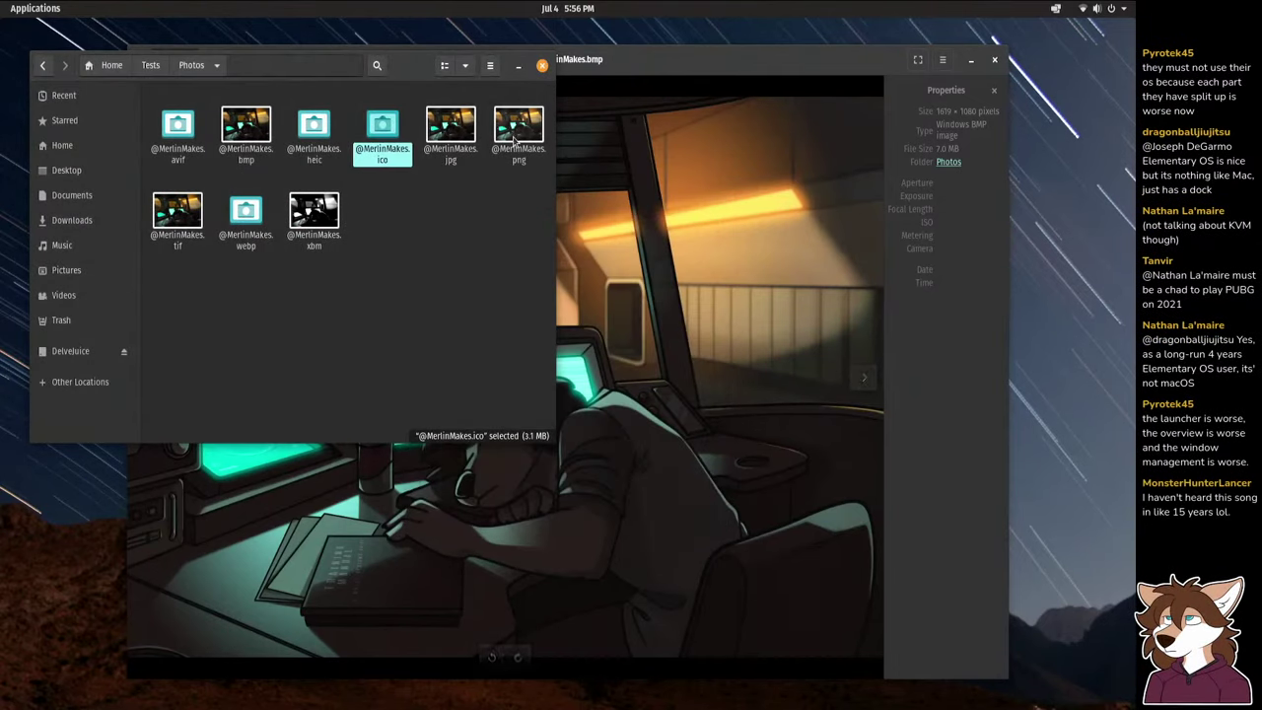
View the tif, webp and xbm images, cancelling the webp error, then close the viewer.
left_click(178, 217)
double_click(178, 217)
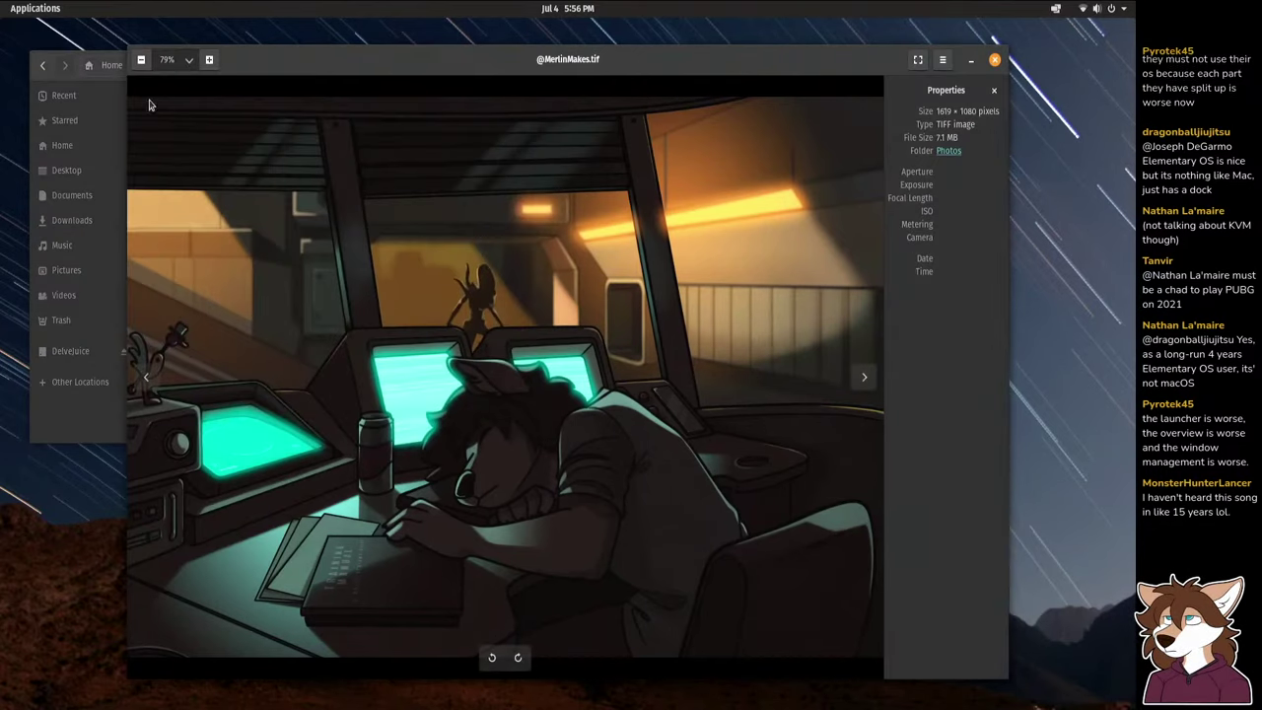
left_click(118, 95)
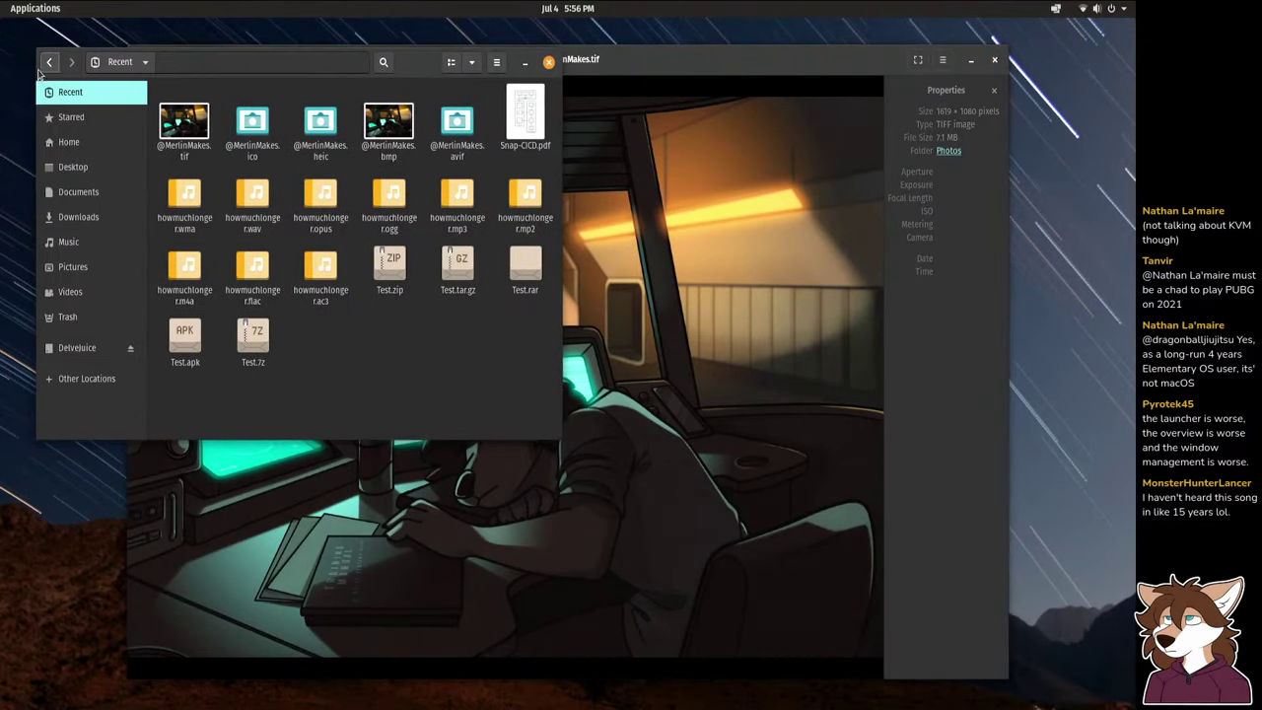
double_click(253, 219)
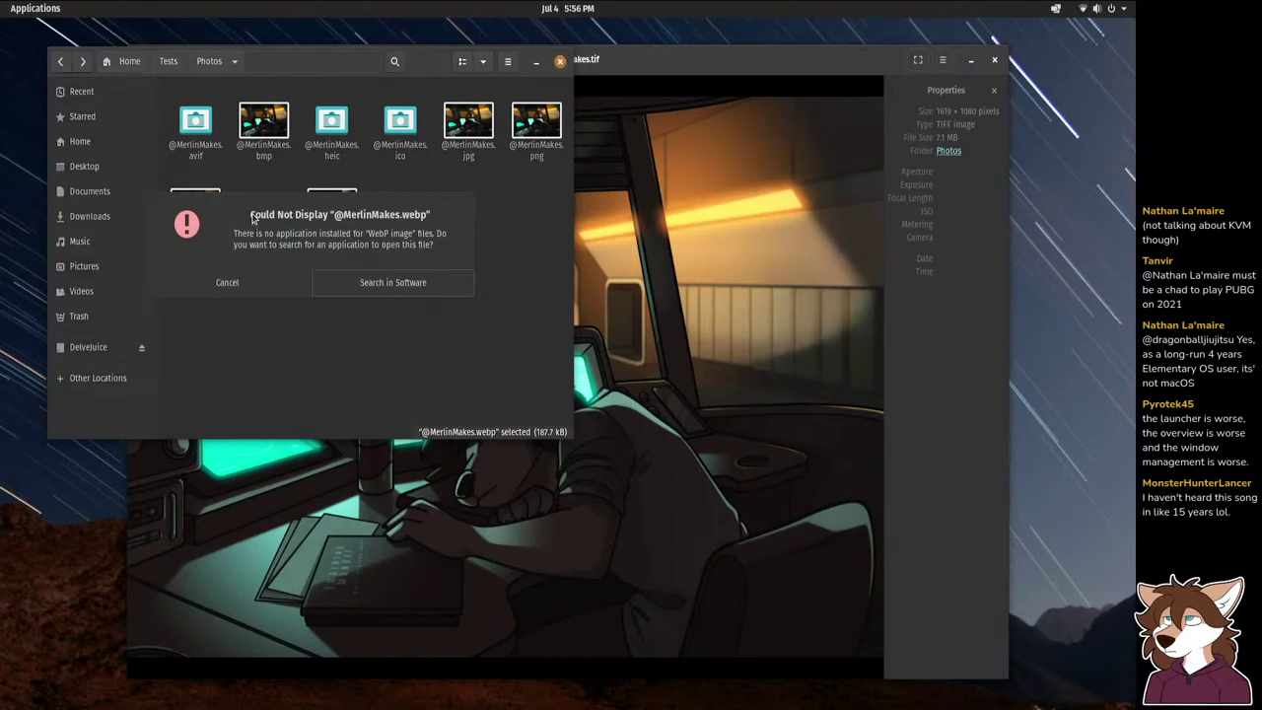
left_click(276, 286)
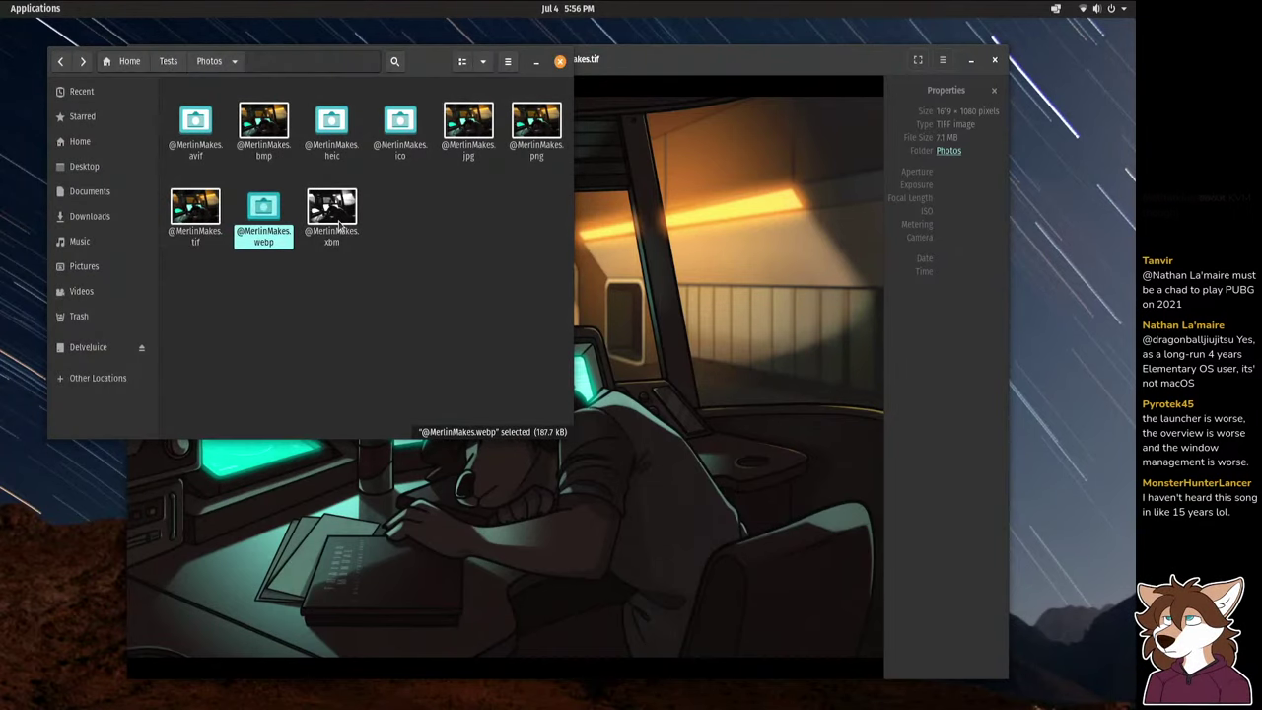
double_click(333, 219)
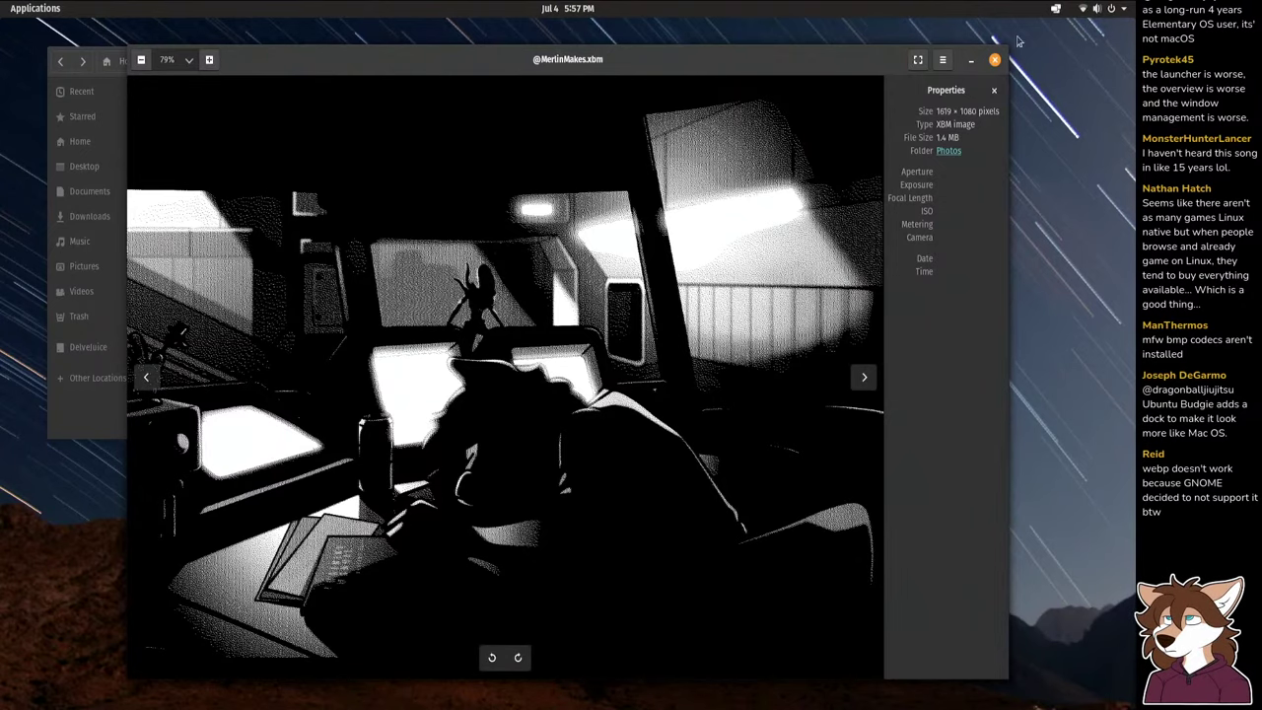
key("Right")
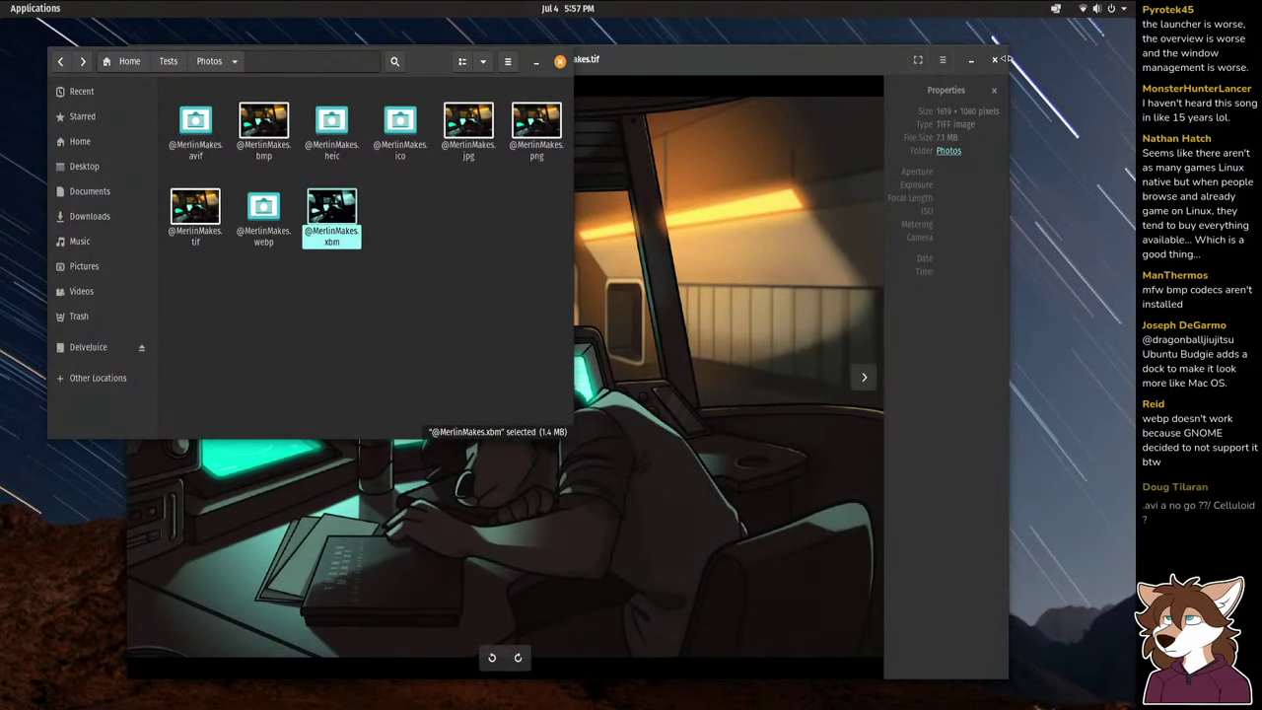
left_click(994, 60)
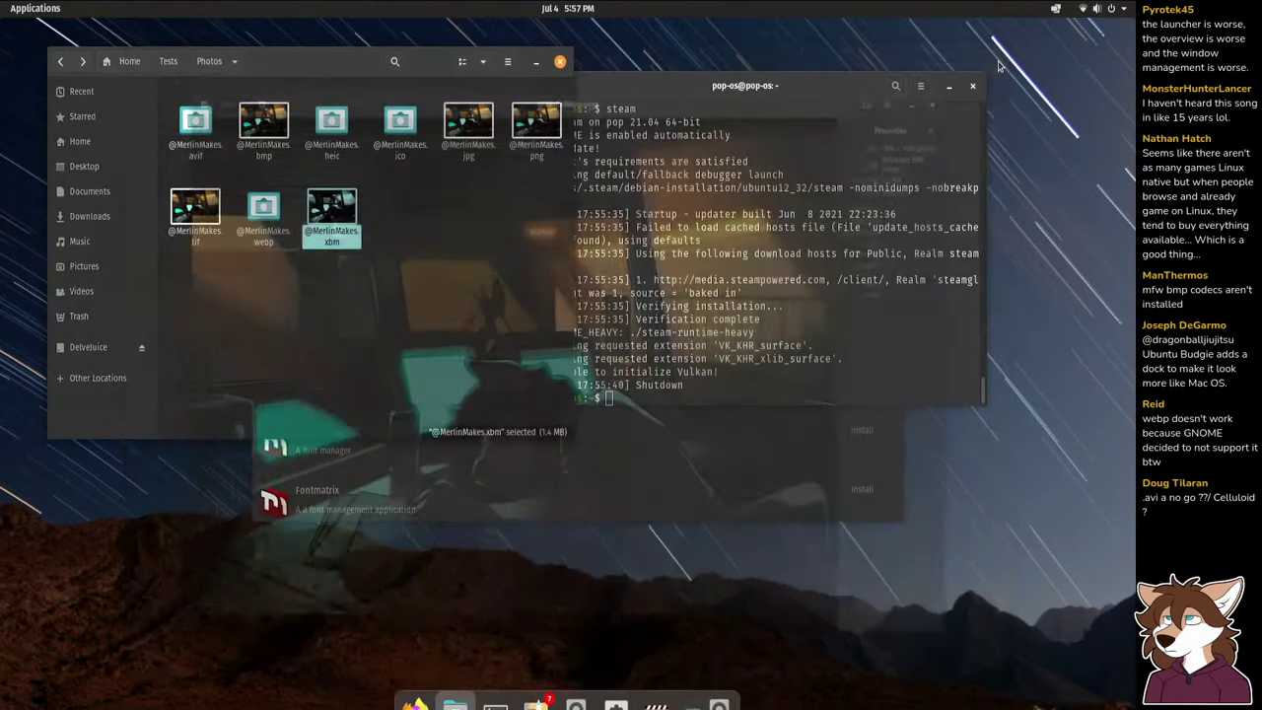
Open Tests/Video and play divx.avi, h264.mp4 and h265.mp4.
left_click(167, 61)
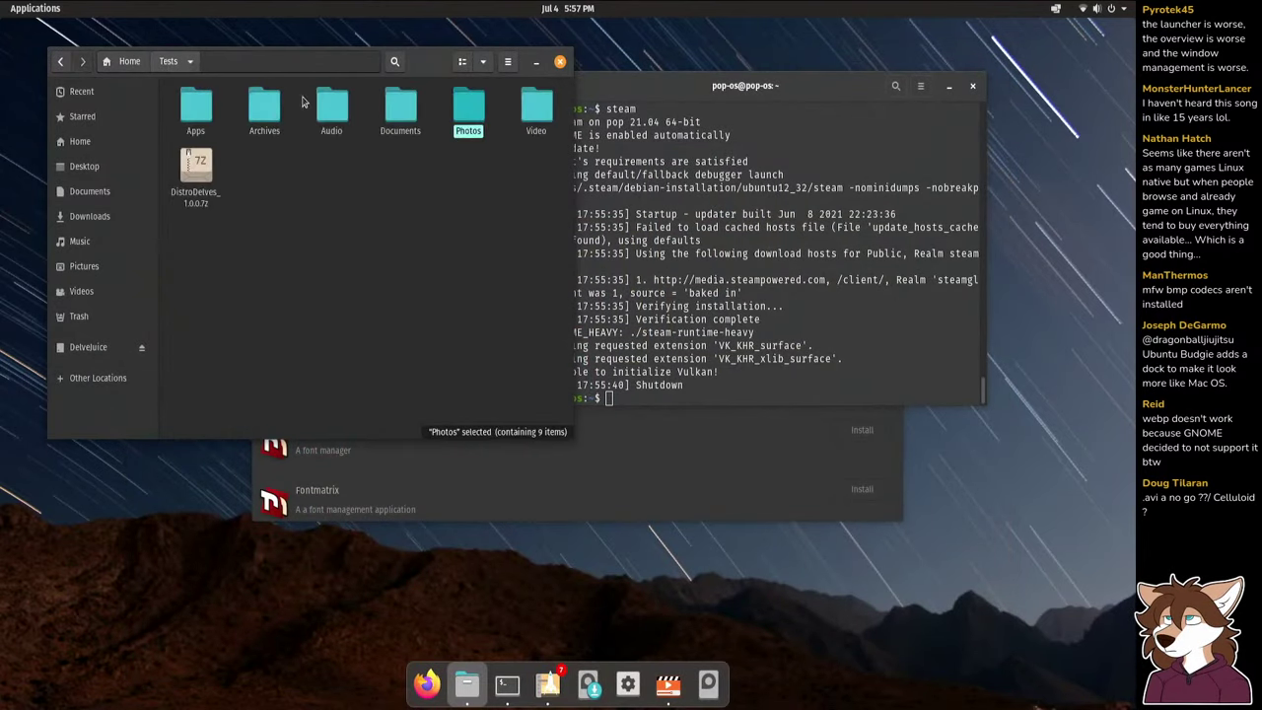
double_click(536, 112)
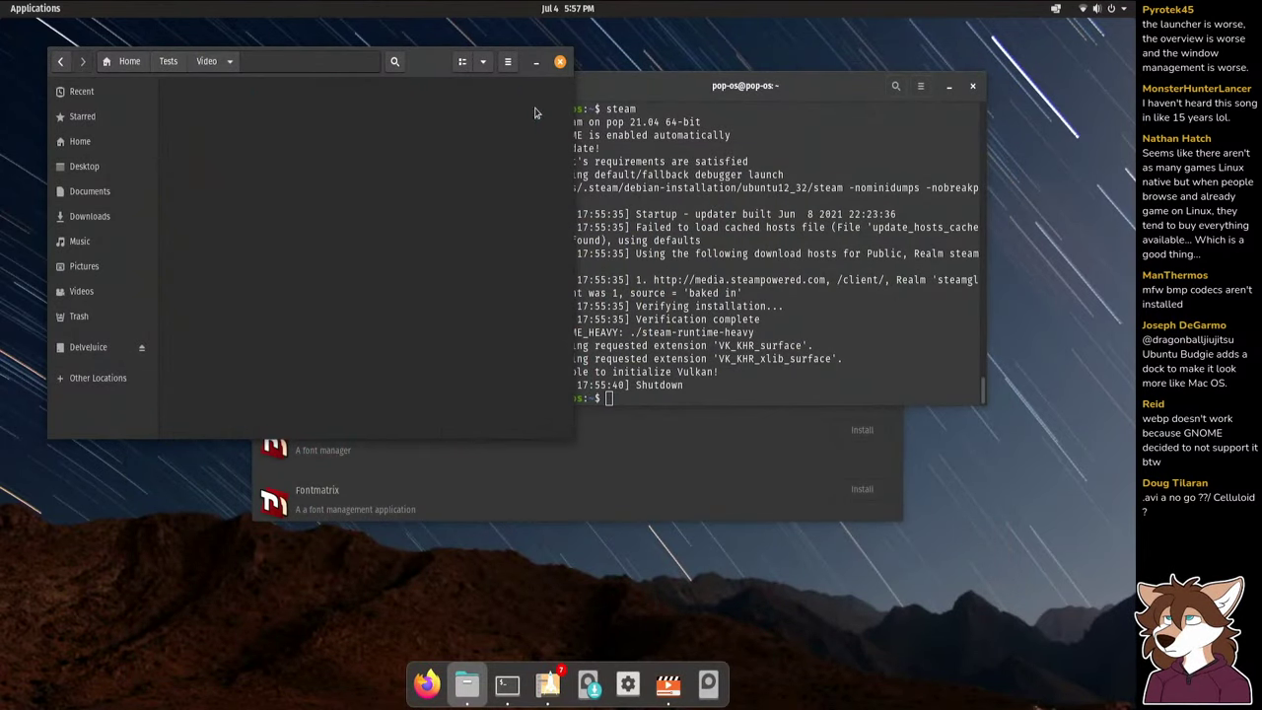
double_click(200, 122)
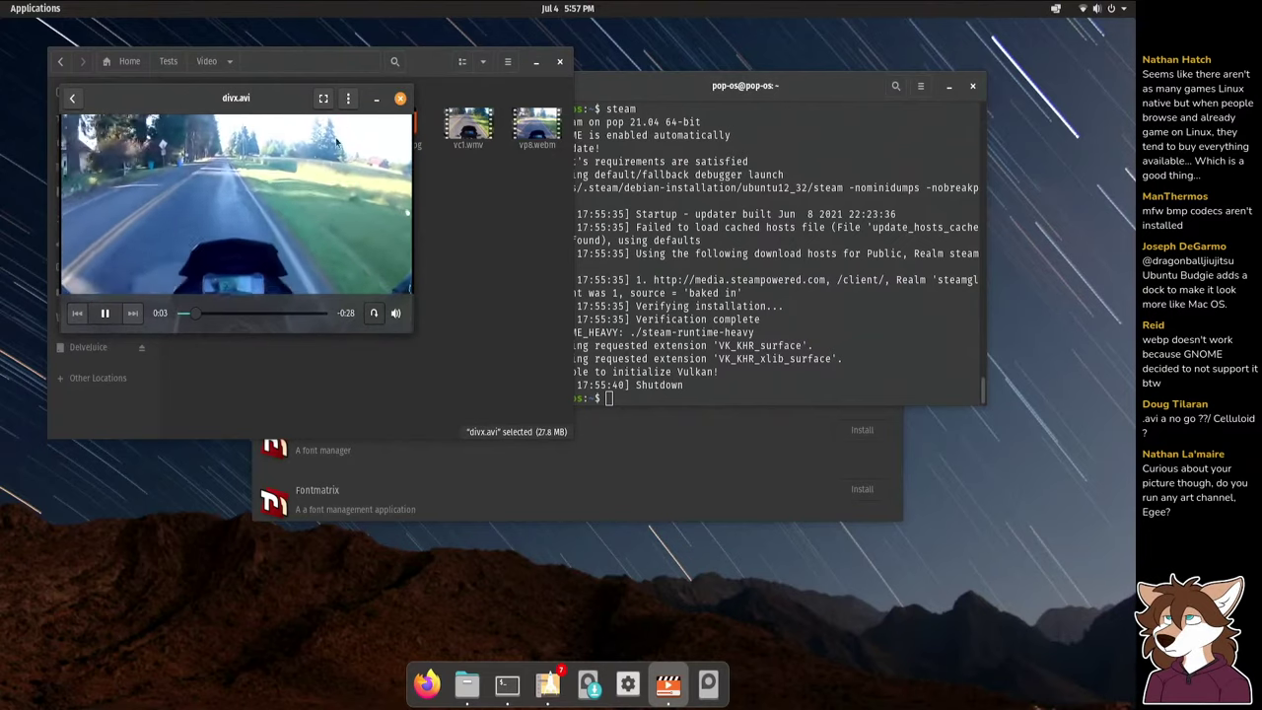
left_click_drag(241, 98, 877, 129)
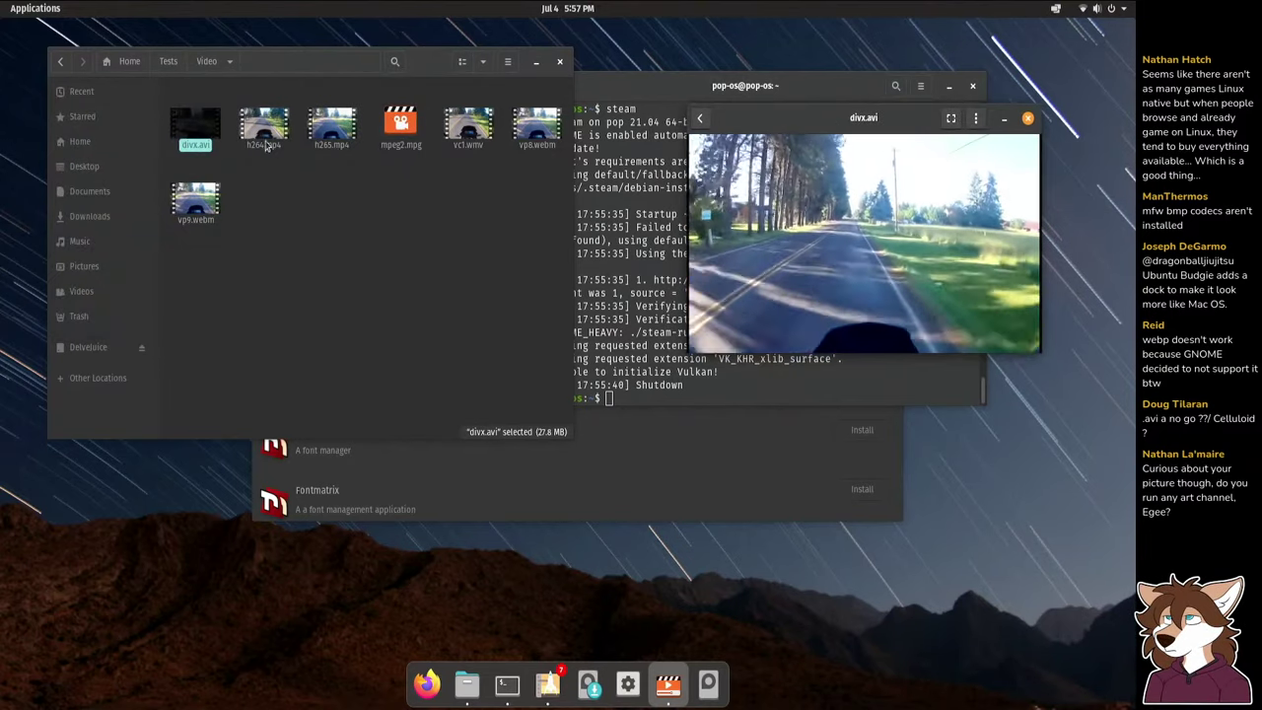
double_click(264, 124)
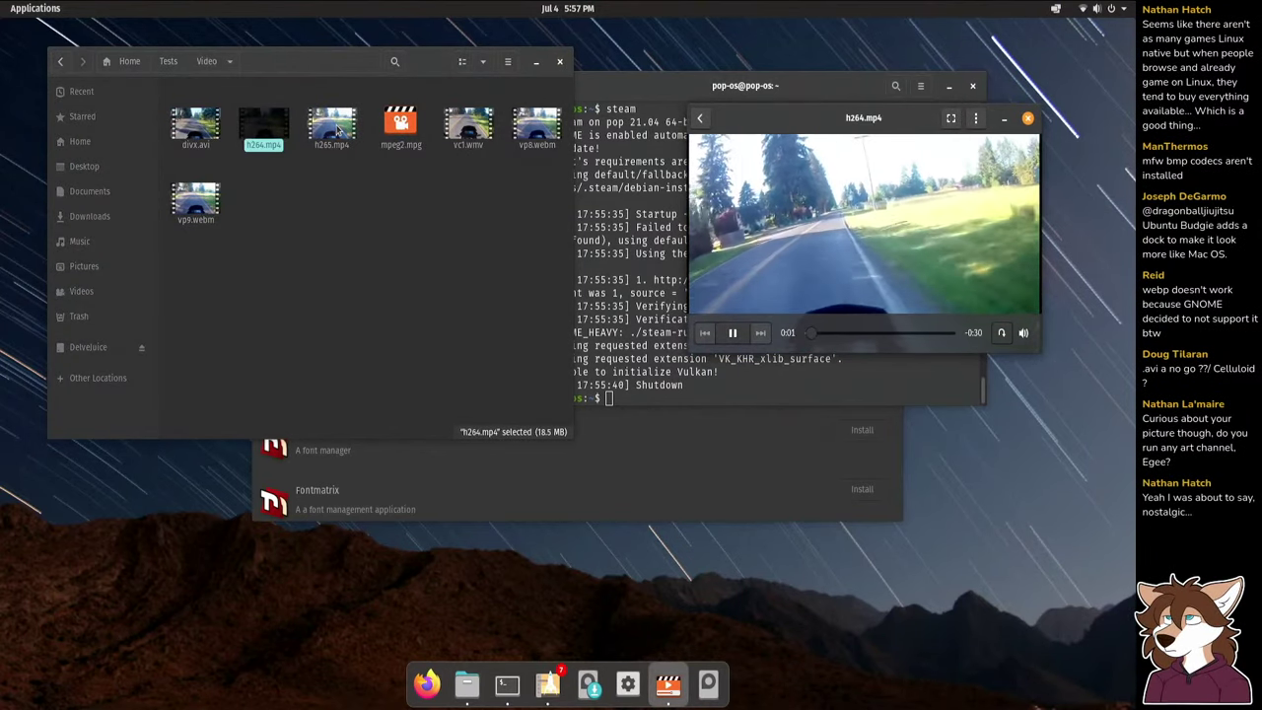
double_click(333, 125)
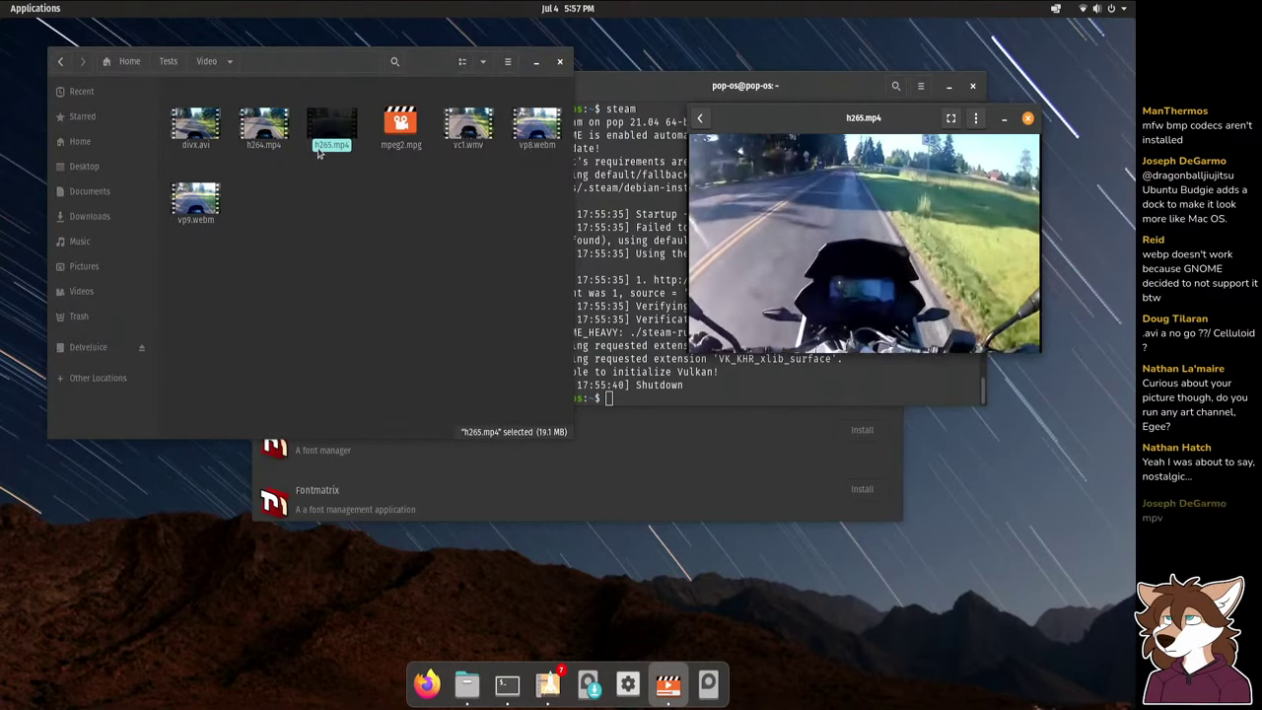
Play mpeg2.mpg and vc1.wmv, installing the missing multimedia plugins.
double_click(405, 126)
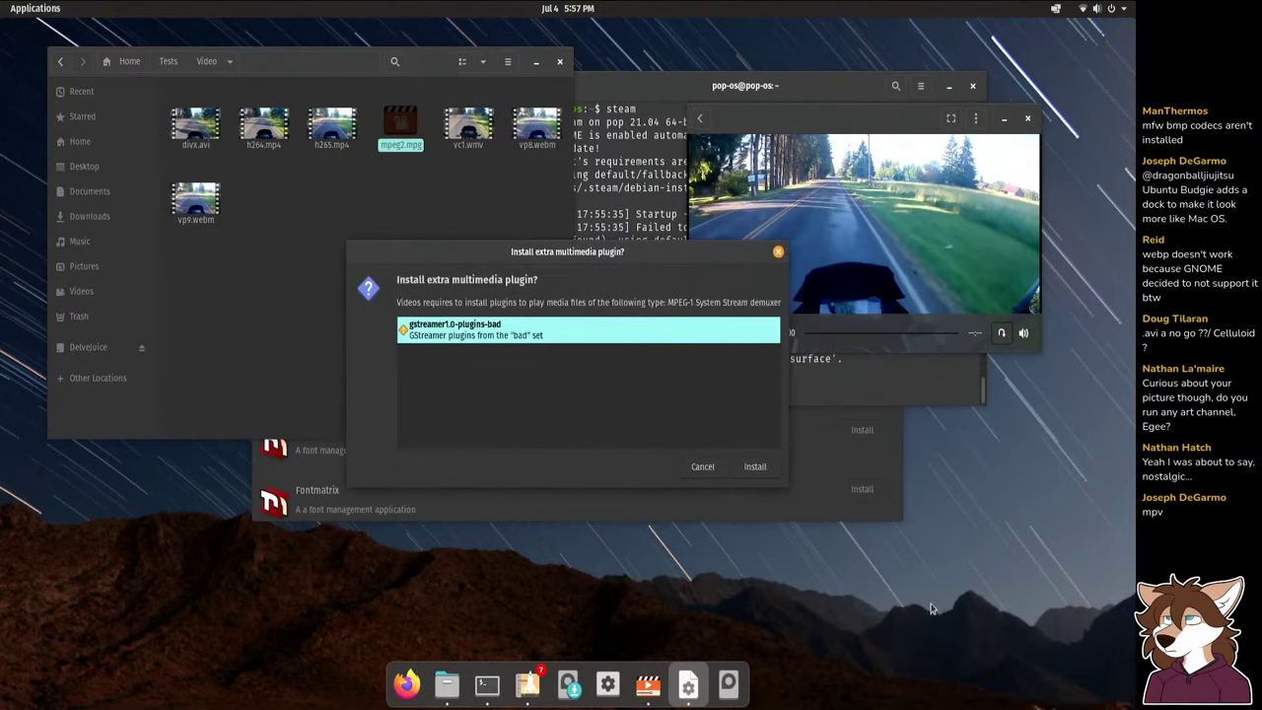
left_click(747, 461)
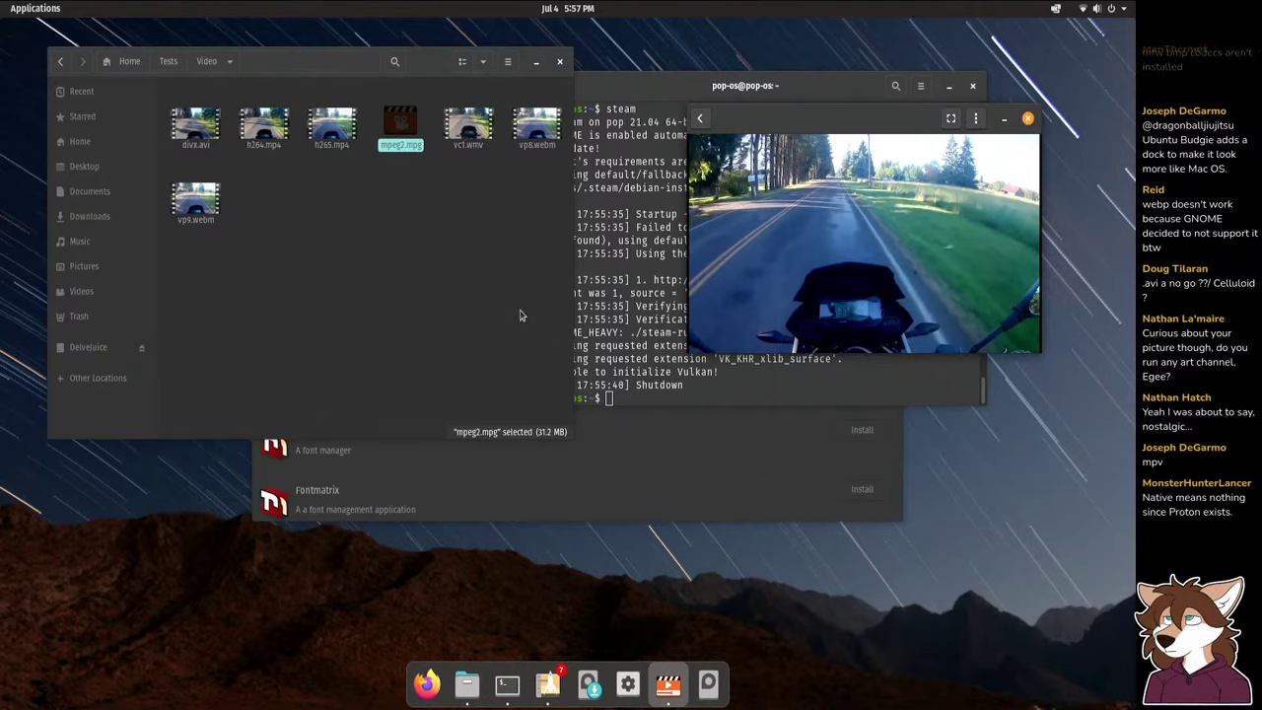
double_click(469, 126)
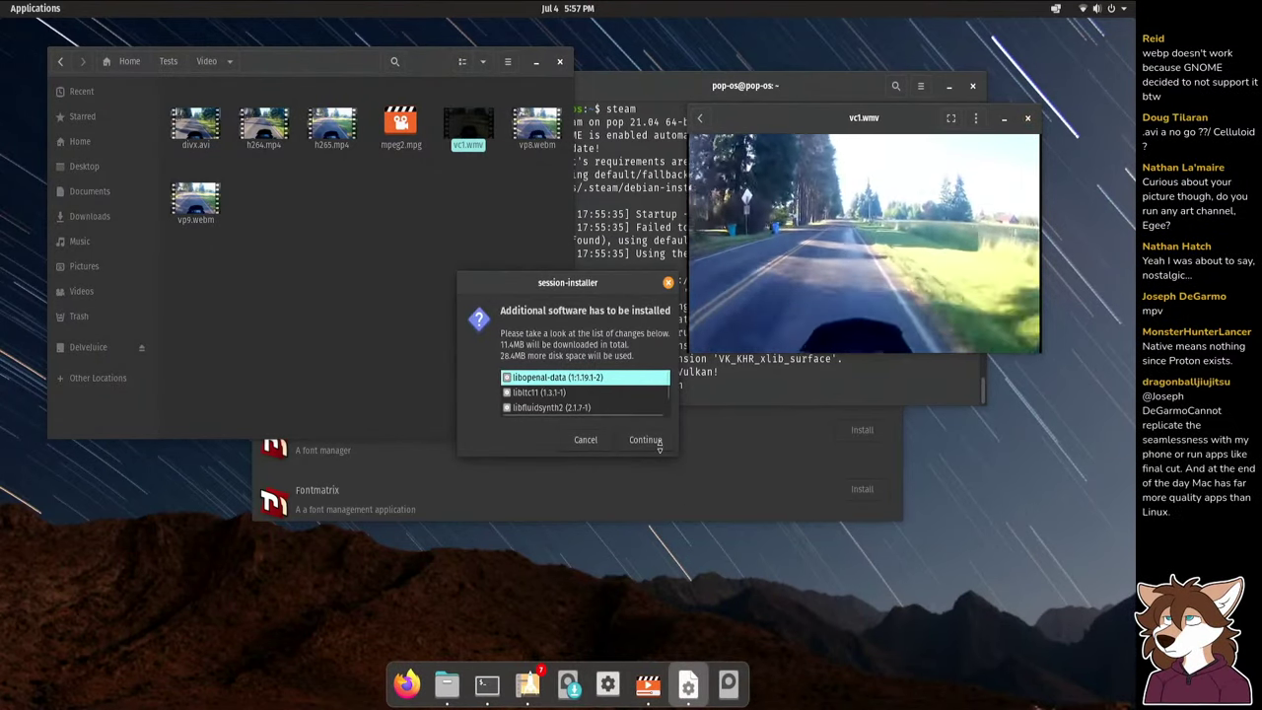
left_click(646, 440)
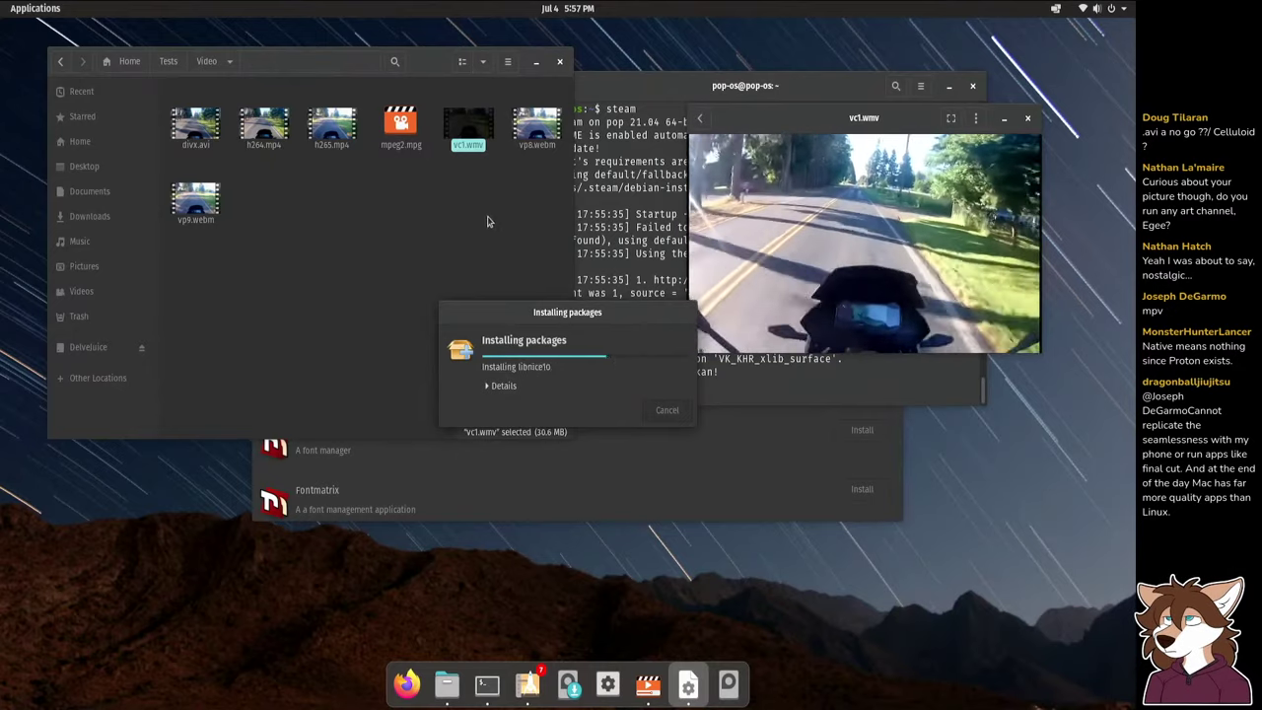
Play vp8.webm, vp9.webm, and mpeg2.mpg again with the plugin installed.
double_click(535, 128)
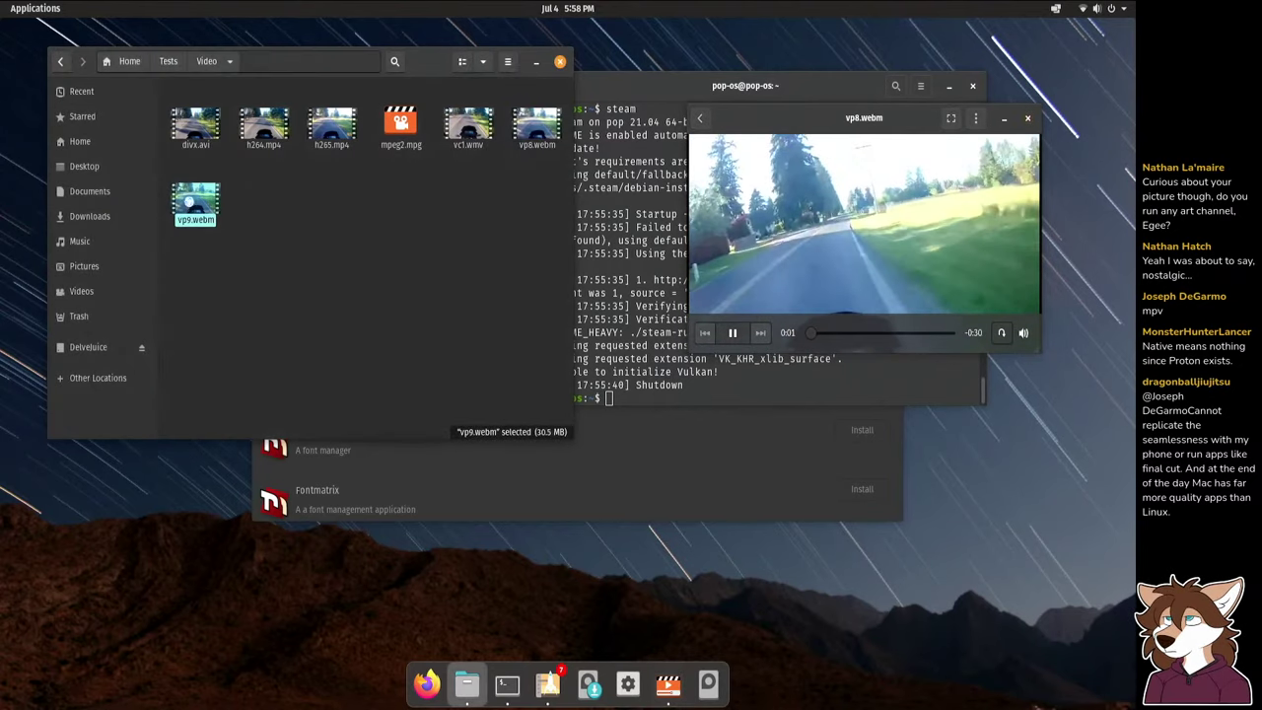
double_click(191, 205)
double_click(400, 120)
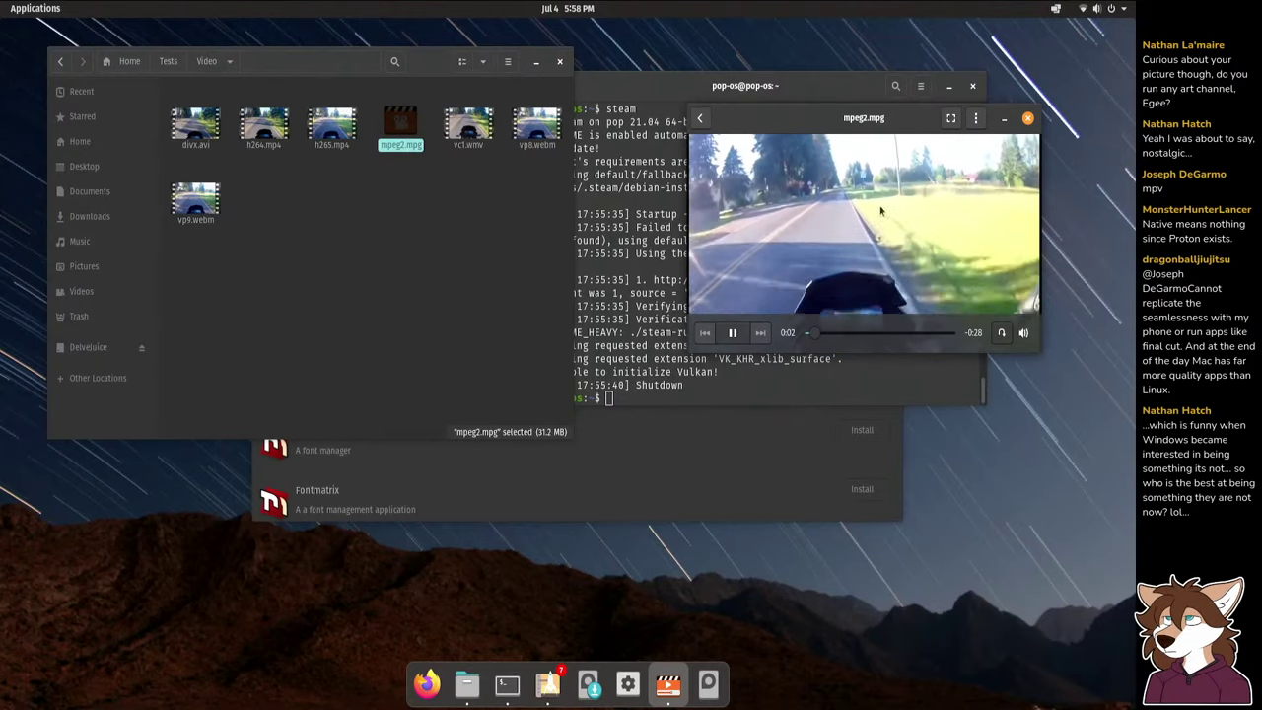
left_click_drag(849, 184, 750, 181)
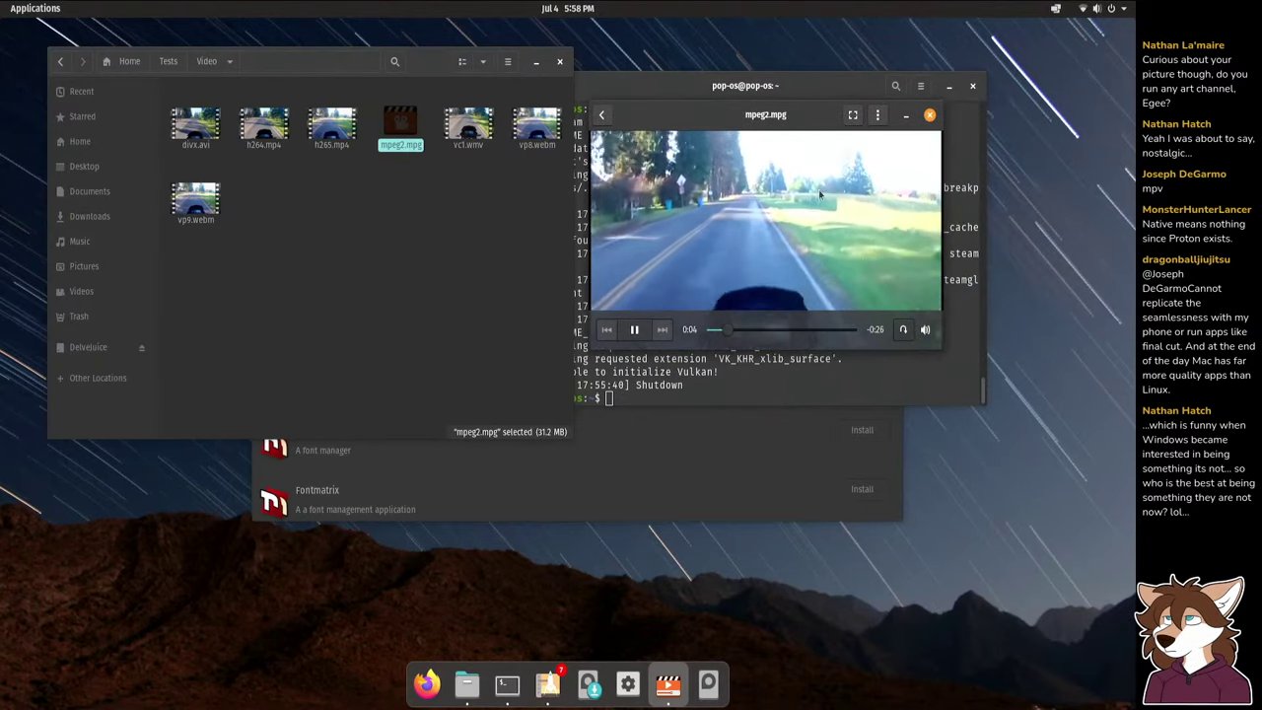
Open Tests/Audio and play the m4a and flac samples, dismissing the flac error.
left_click(169, 61)
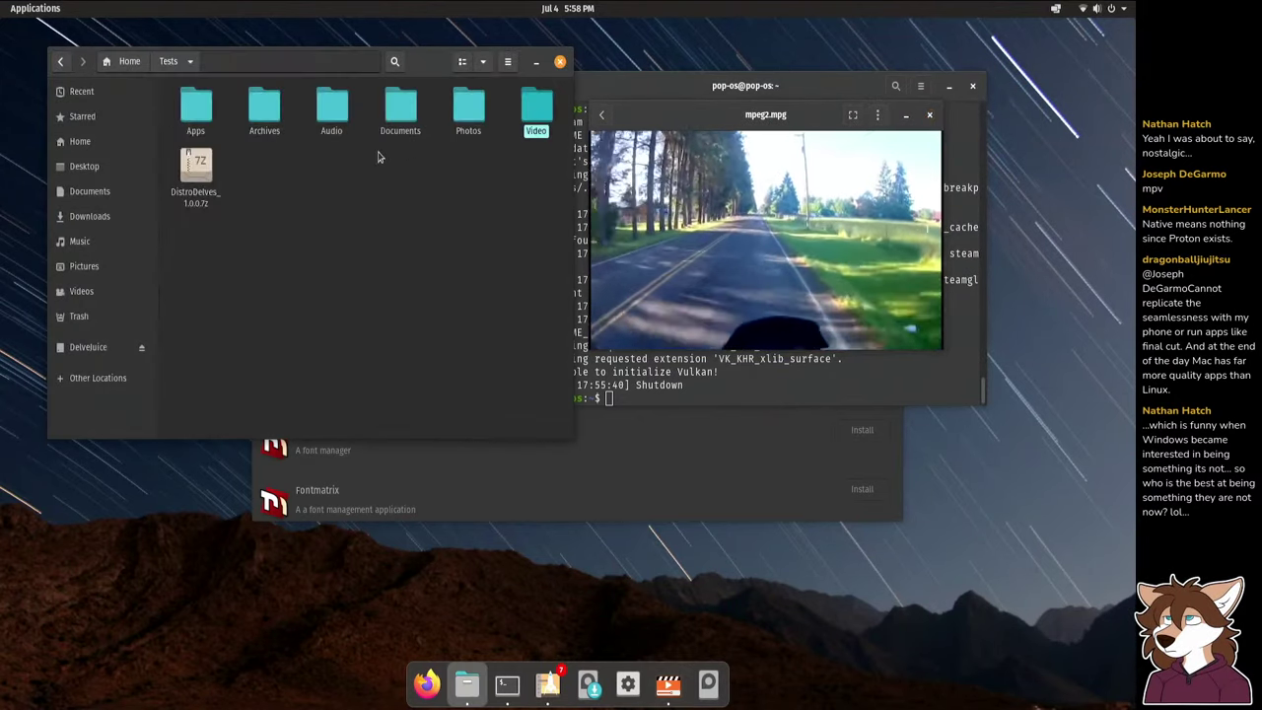
left_click(343, 115)
double_click(343, 114)
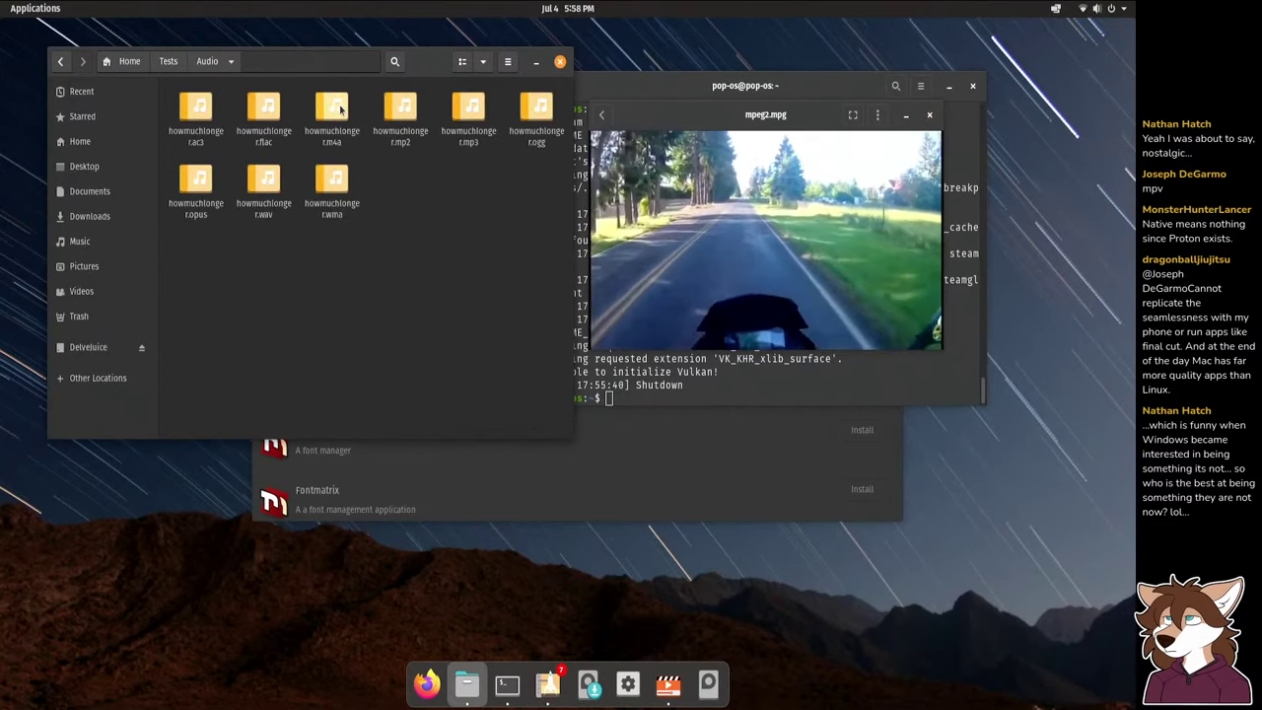
double_click(338, 110)
double_click(264, 109)
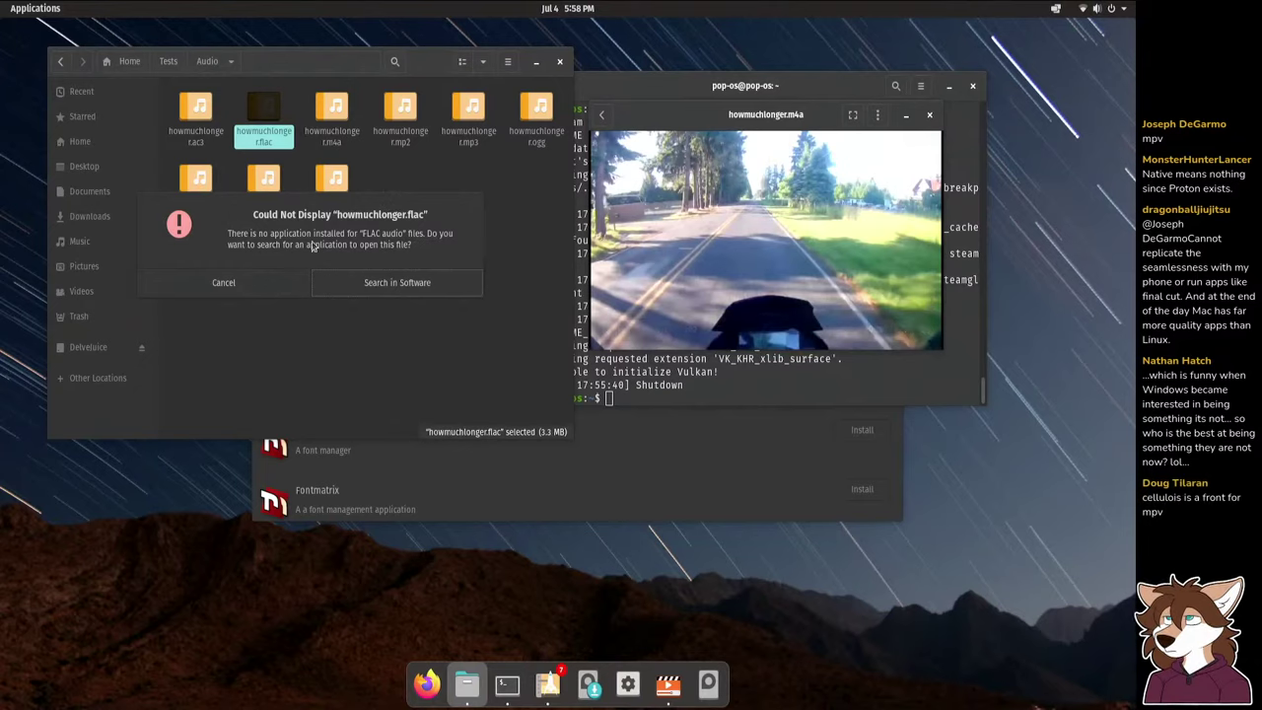
left_click(279, 286)
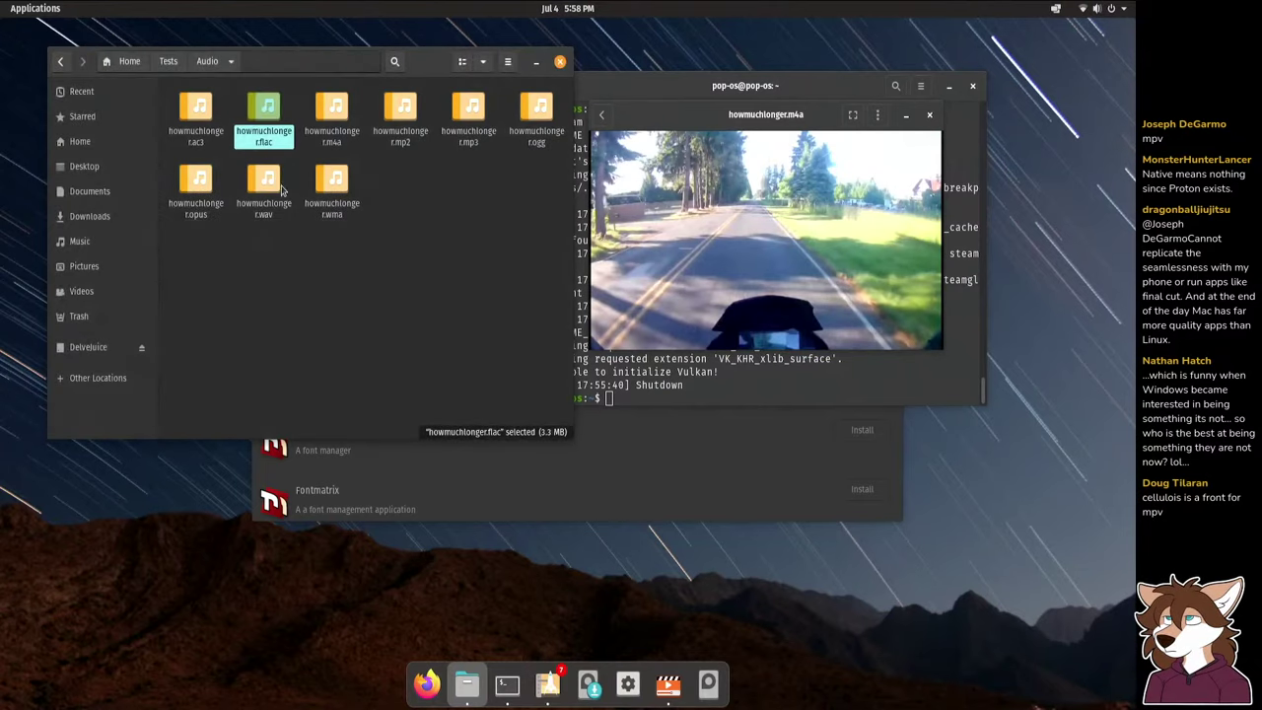
Close the media player and look inside the Apps folder, ending back in Tests.
key("alt+Left")
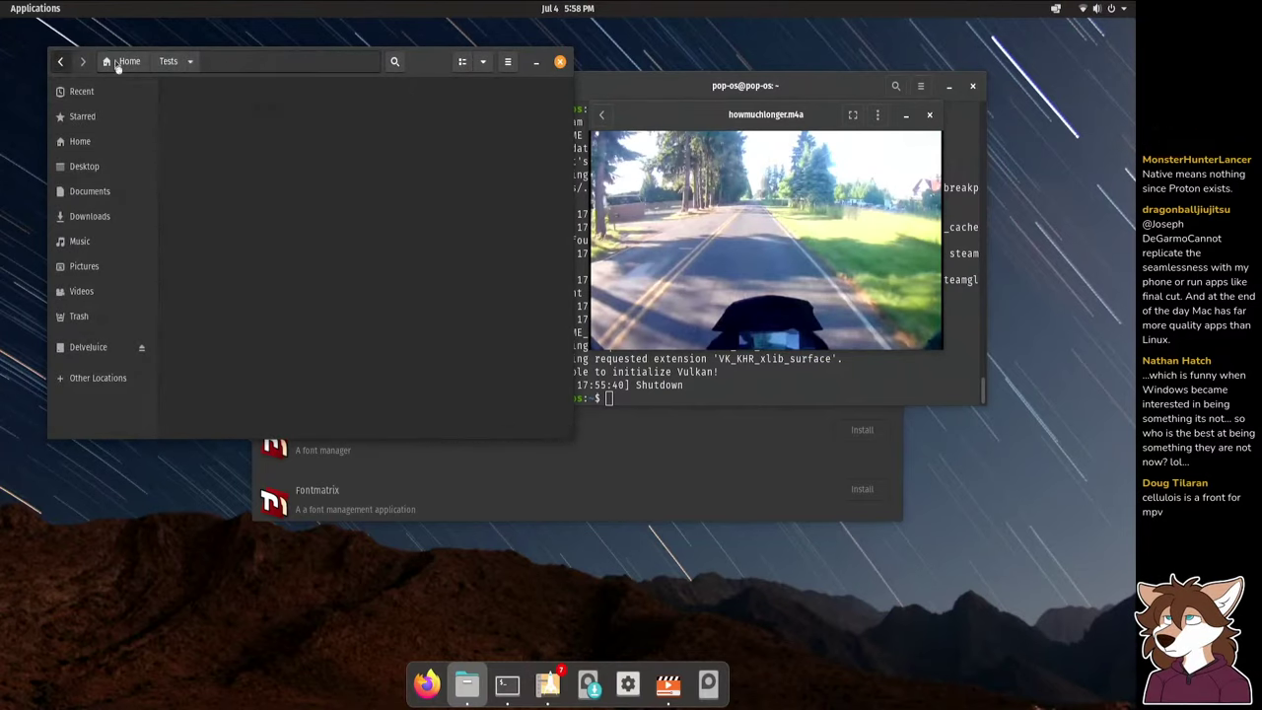
left_click(929, 115)
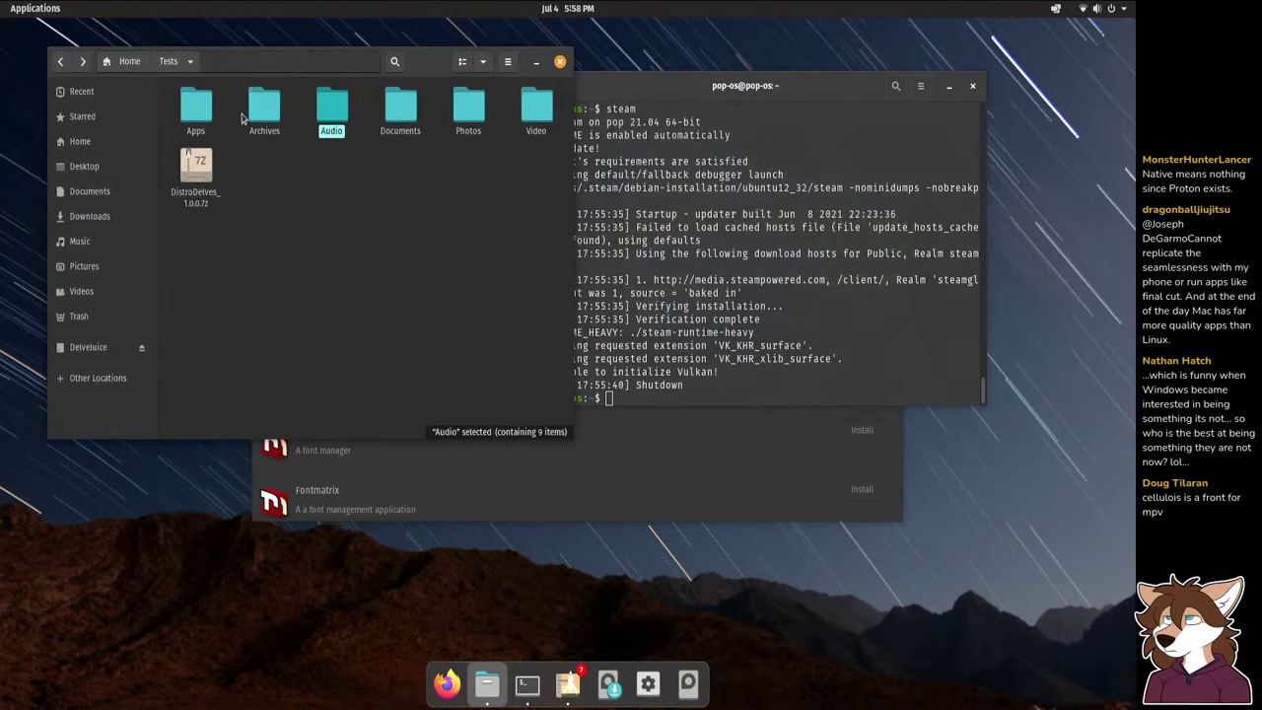
double_click(208, 116)
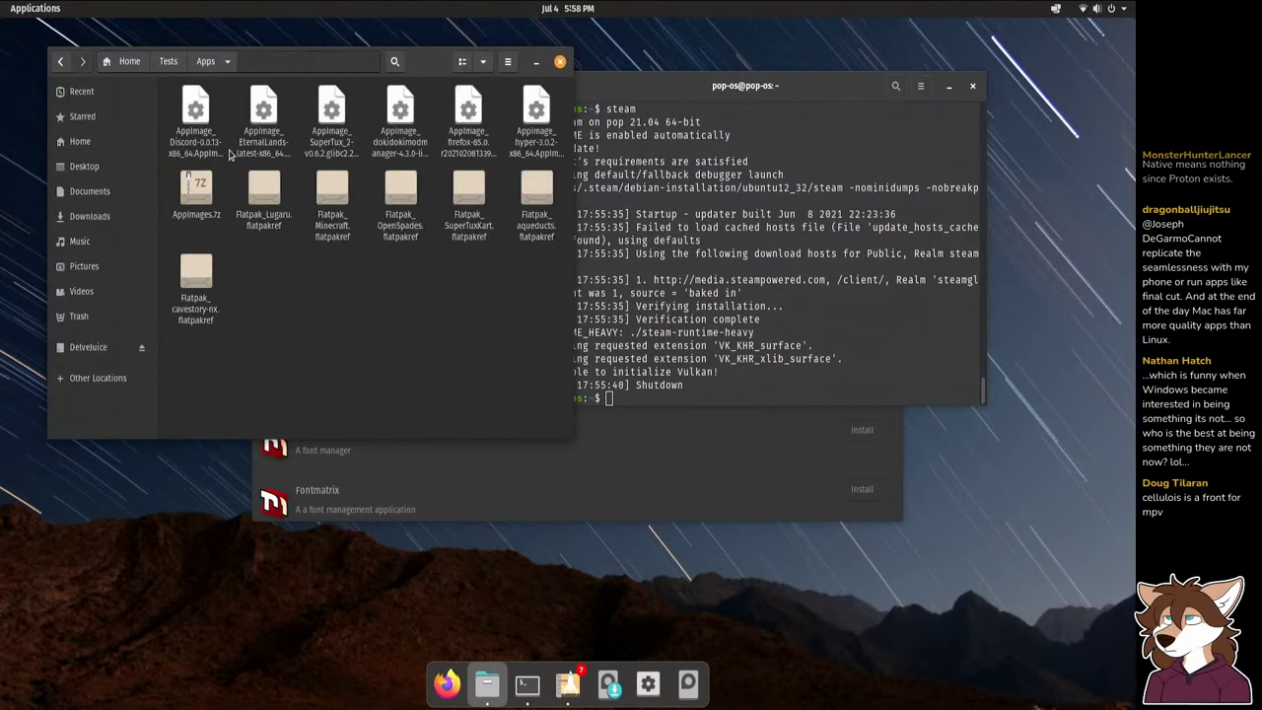
key("alt+Left")
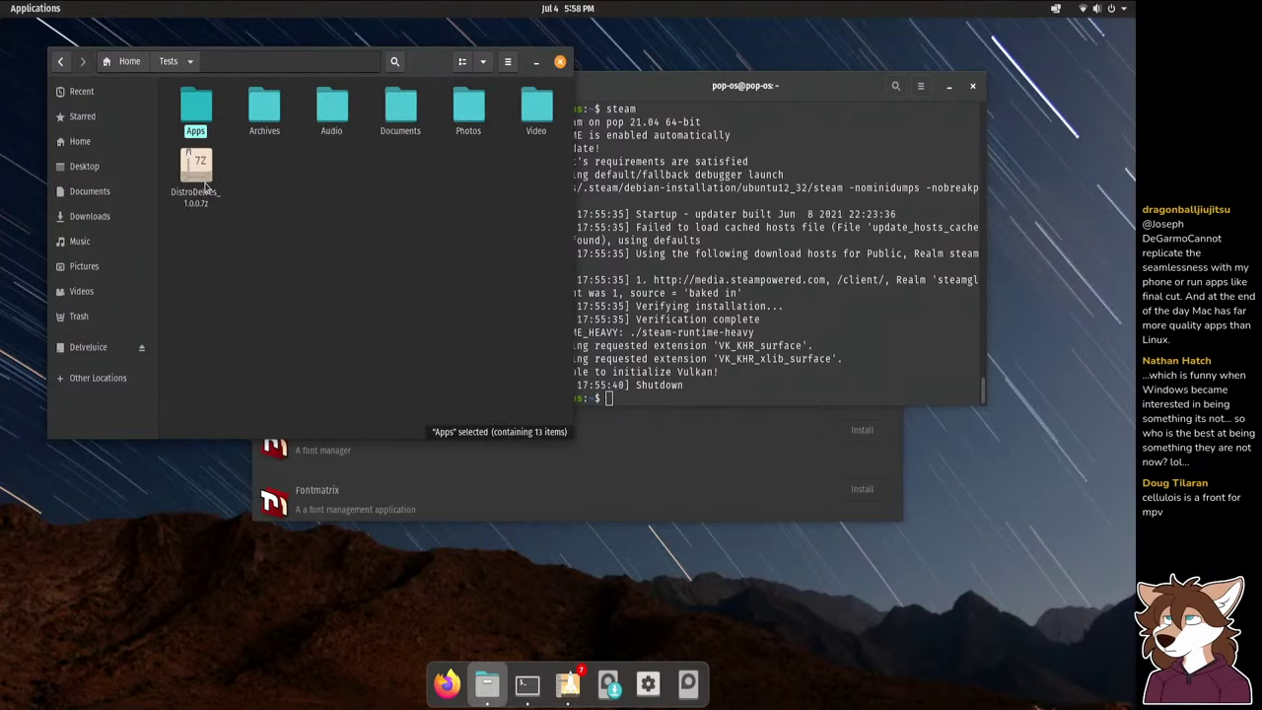
left_click_drag(195, 109, 493, 33)
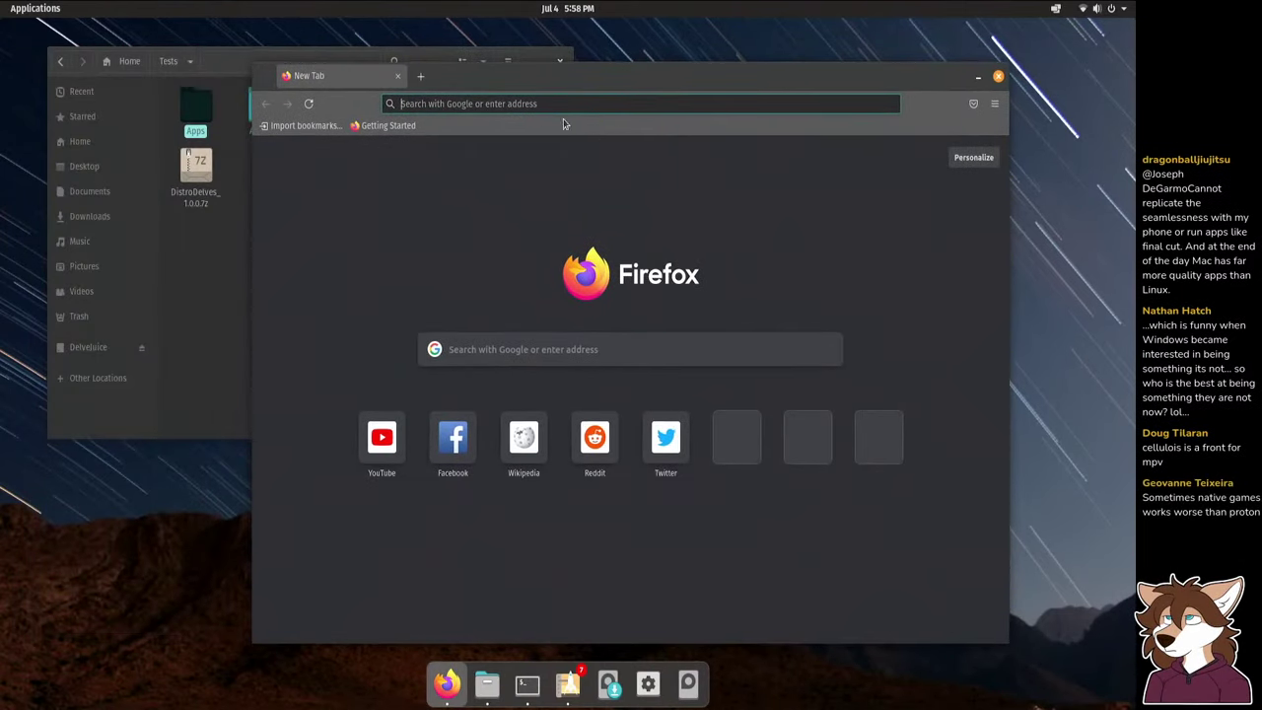
Search the web for 'github egeeirl' in Firefox.
left_click(206, 247)
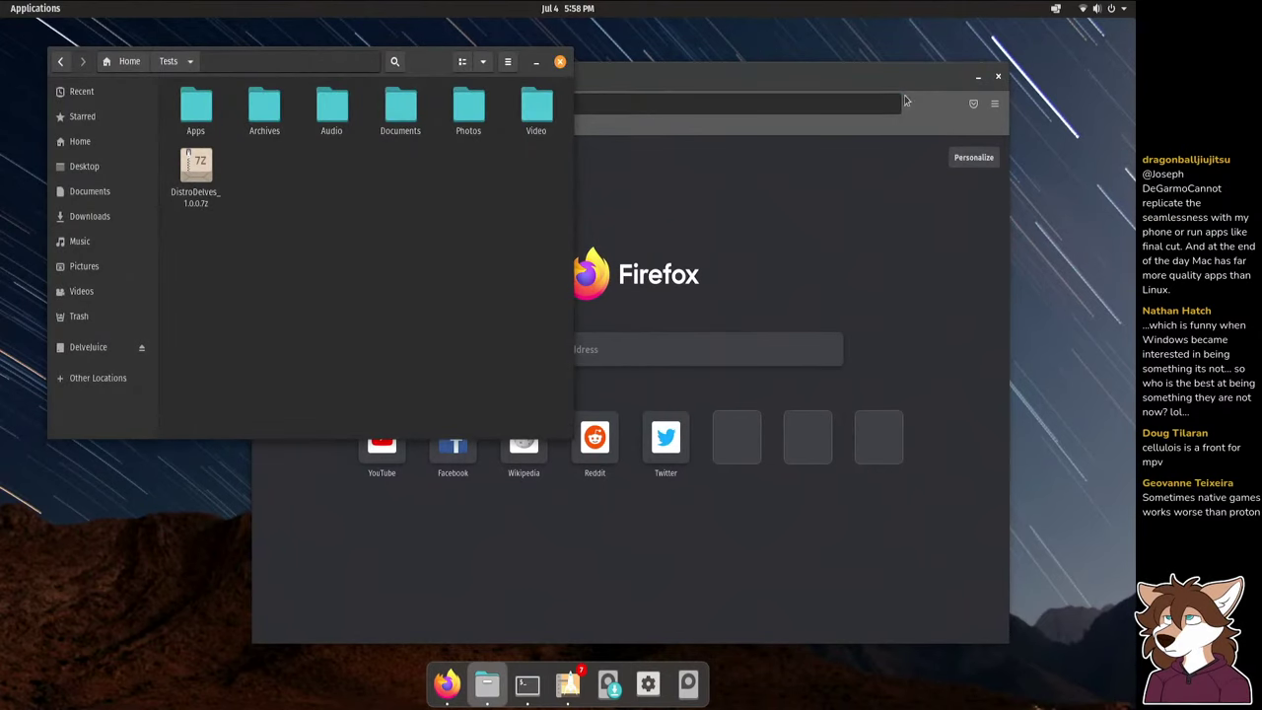
left_click(741, 126)
type("github eg")
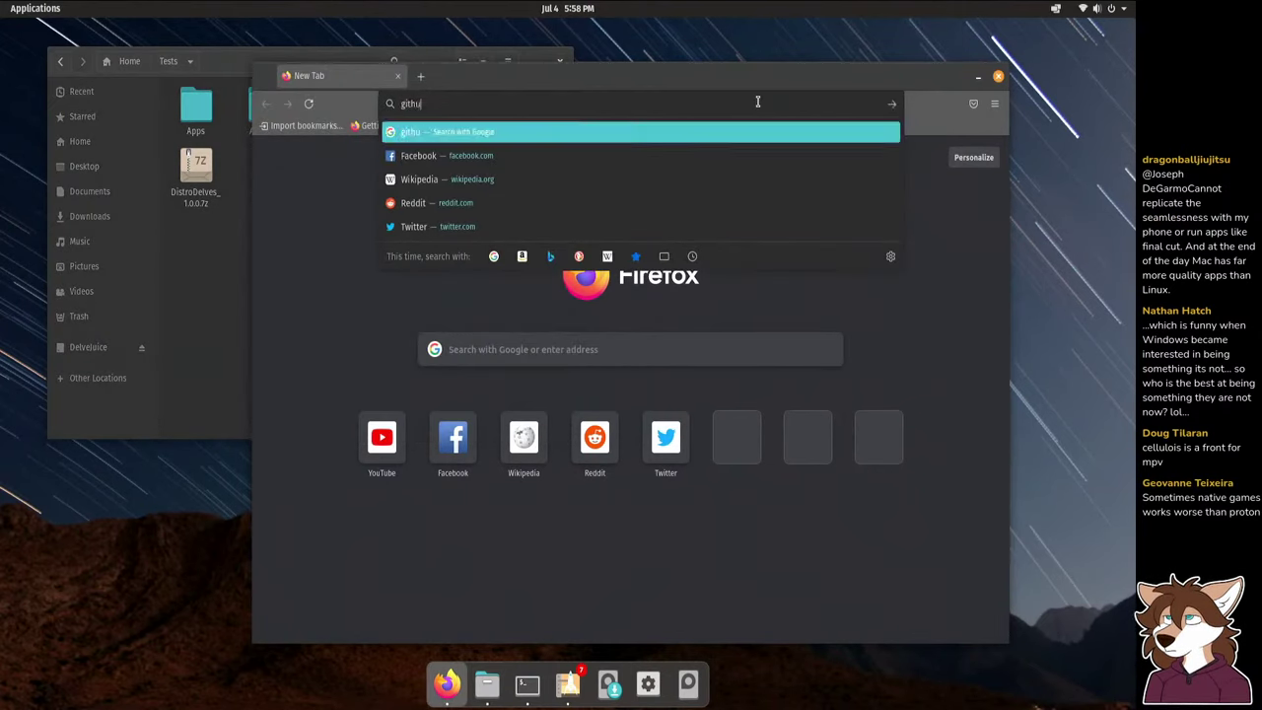
type("eeirl")
key("Return")
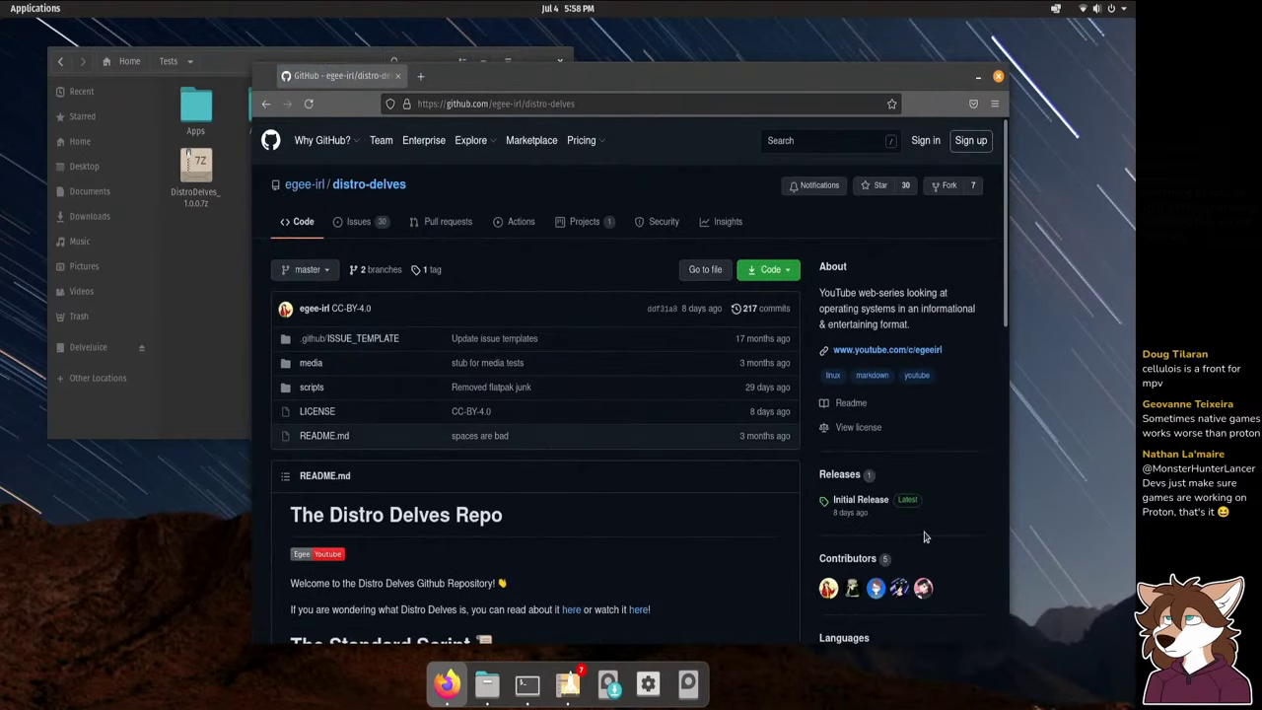
Scroll to the Initial Release page's assets, then open the Apps folder in Files.
left_click(860, 501)
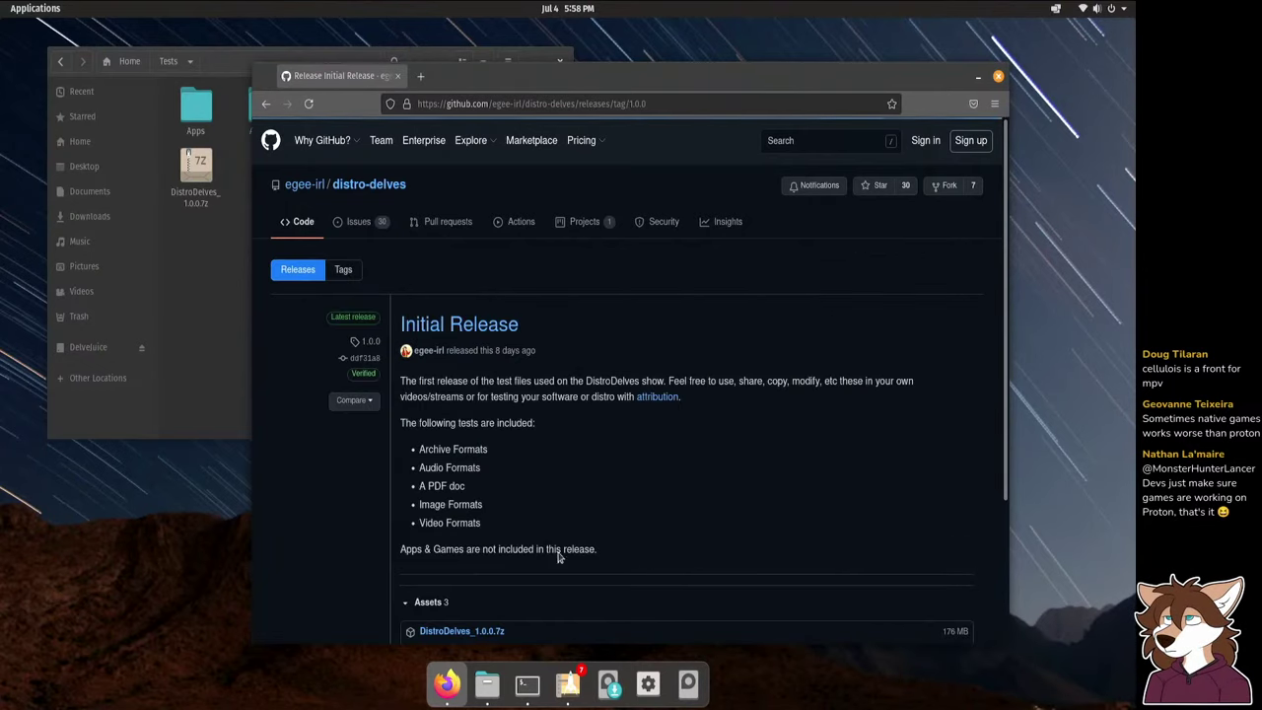
scroll(421, 447, "down", 2)
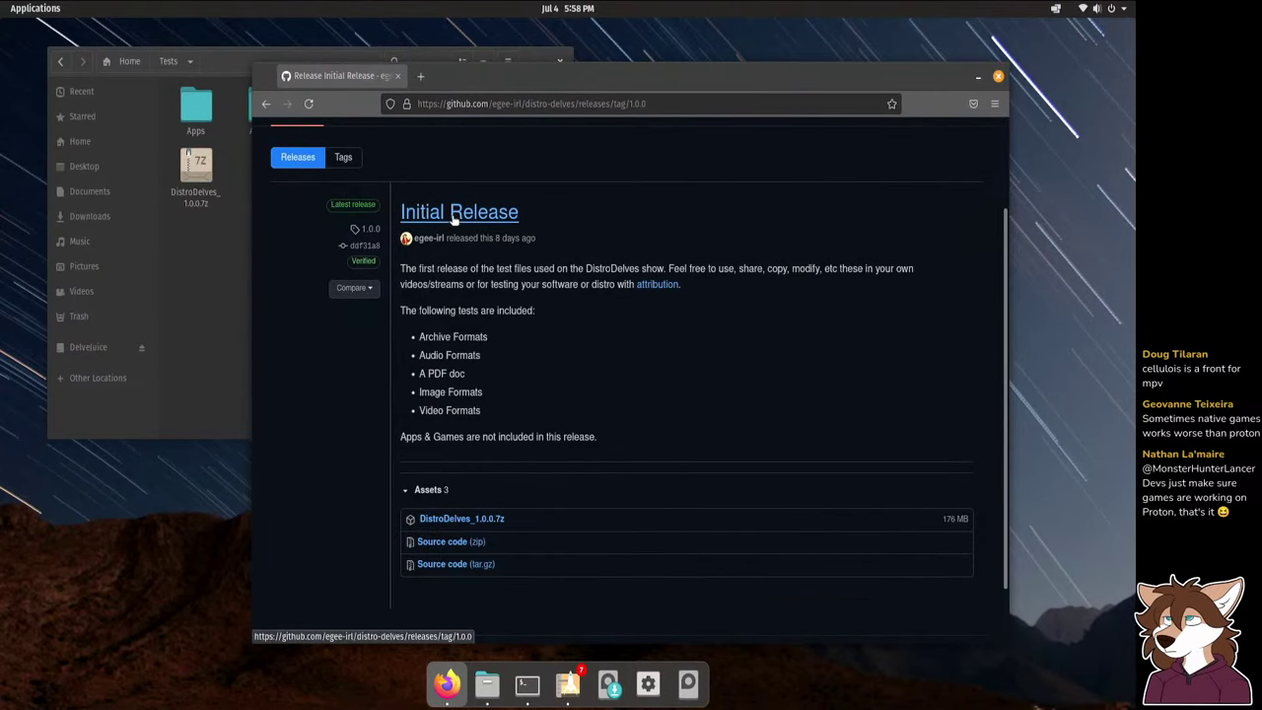
double_click(435, 339)
left_click(437, 359)
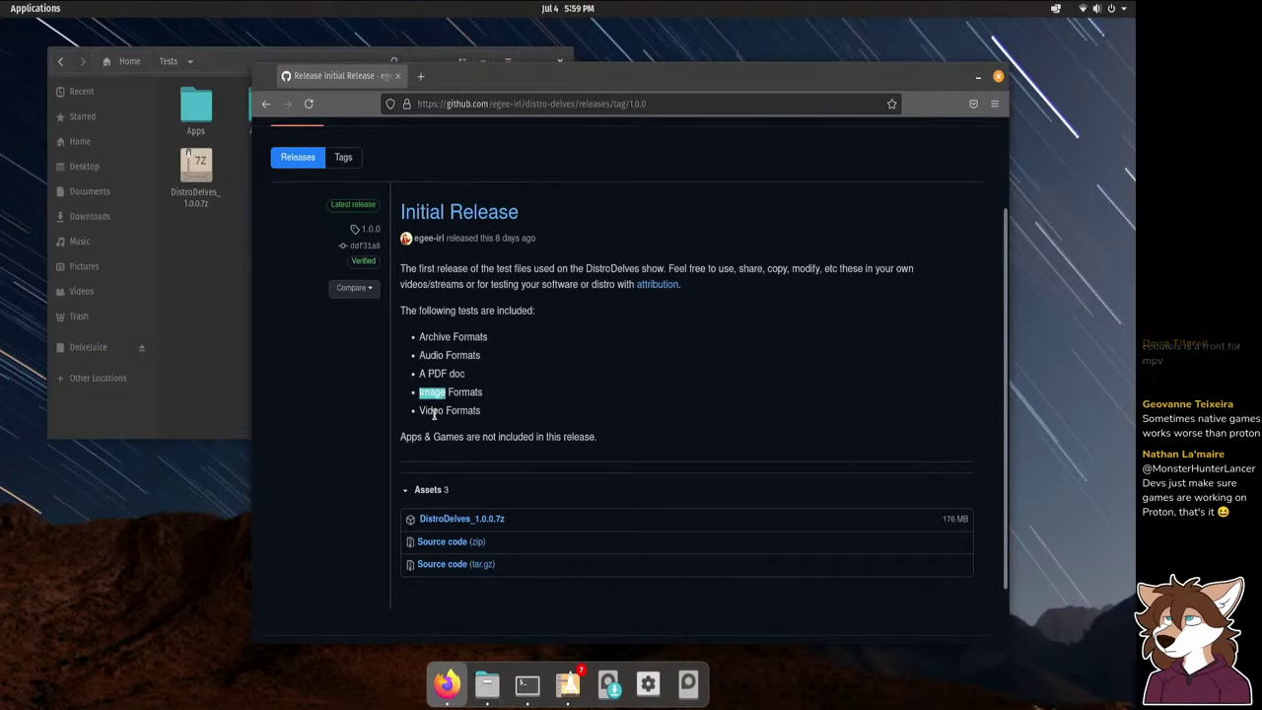
left_click(434, 414)
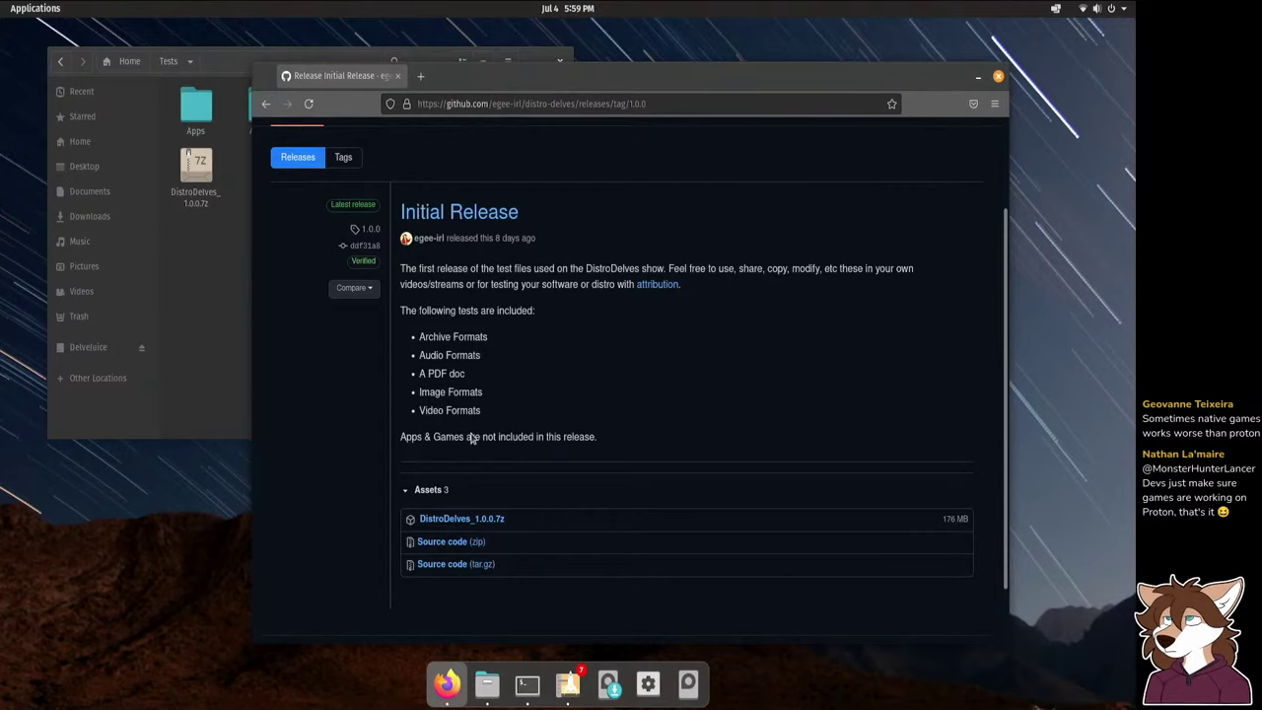
left_click(211, 262)
double_click(203, 114)
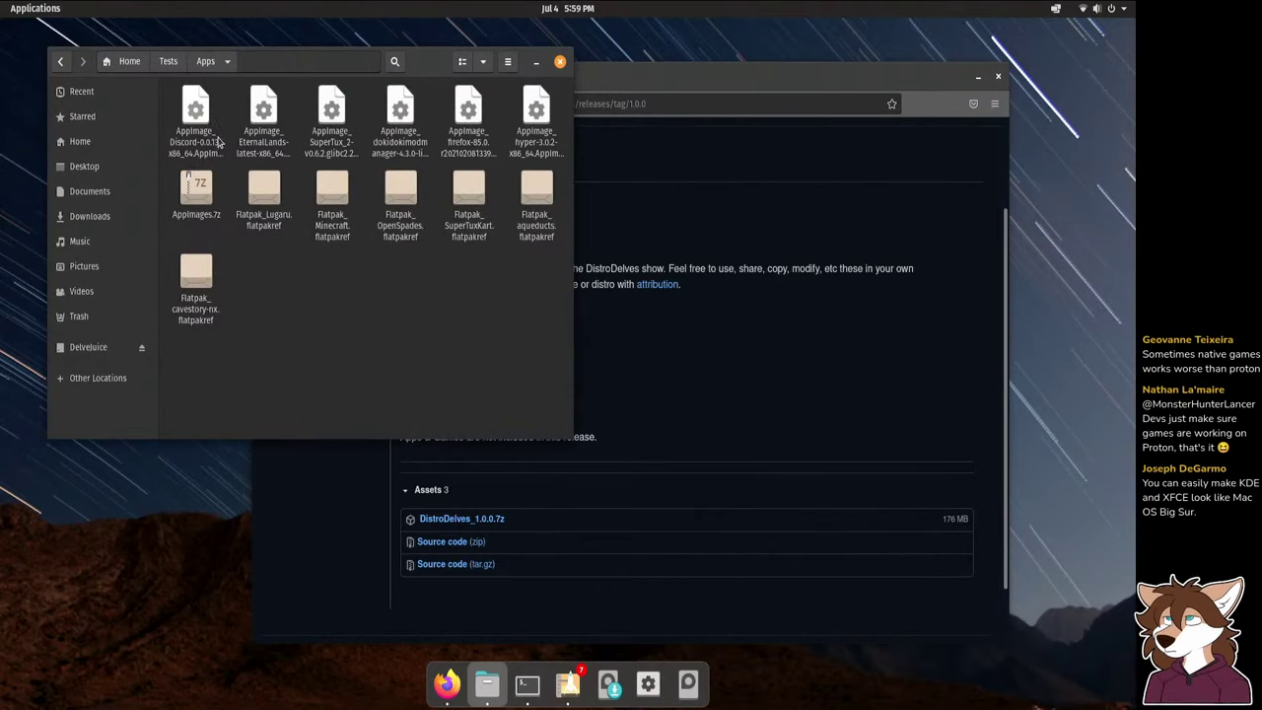
Minimize Firefox, reposition Files, and view the contents of AppImages.7z.
left_click(979, 78)
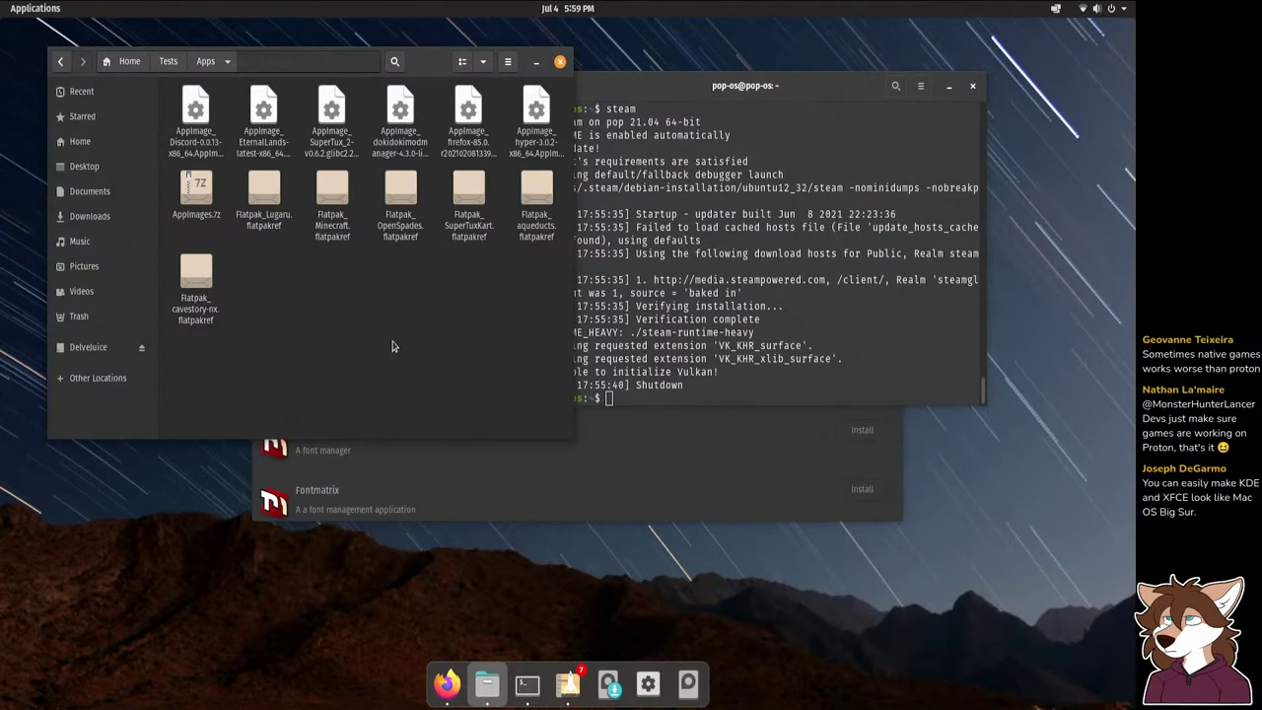
left_click_drag(429, 65, 634, 106)
right_click(541, 378)
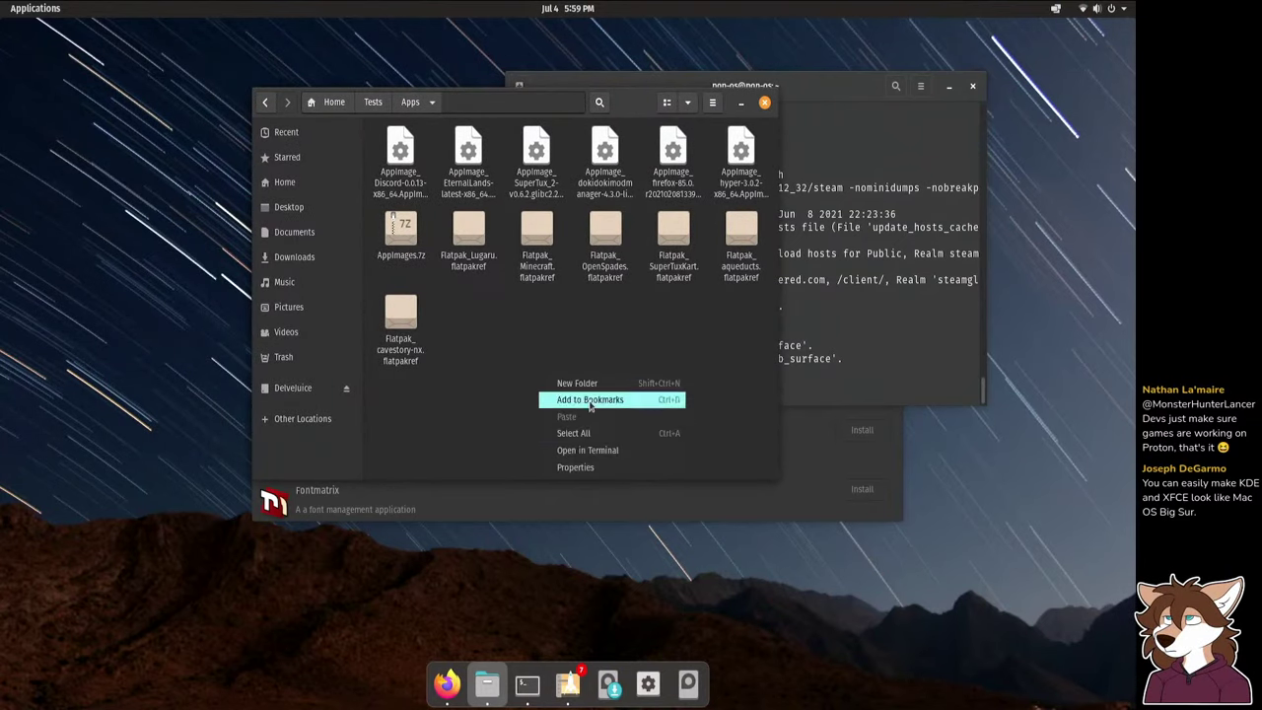
left_click(469, 357)
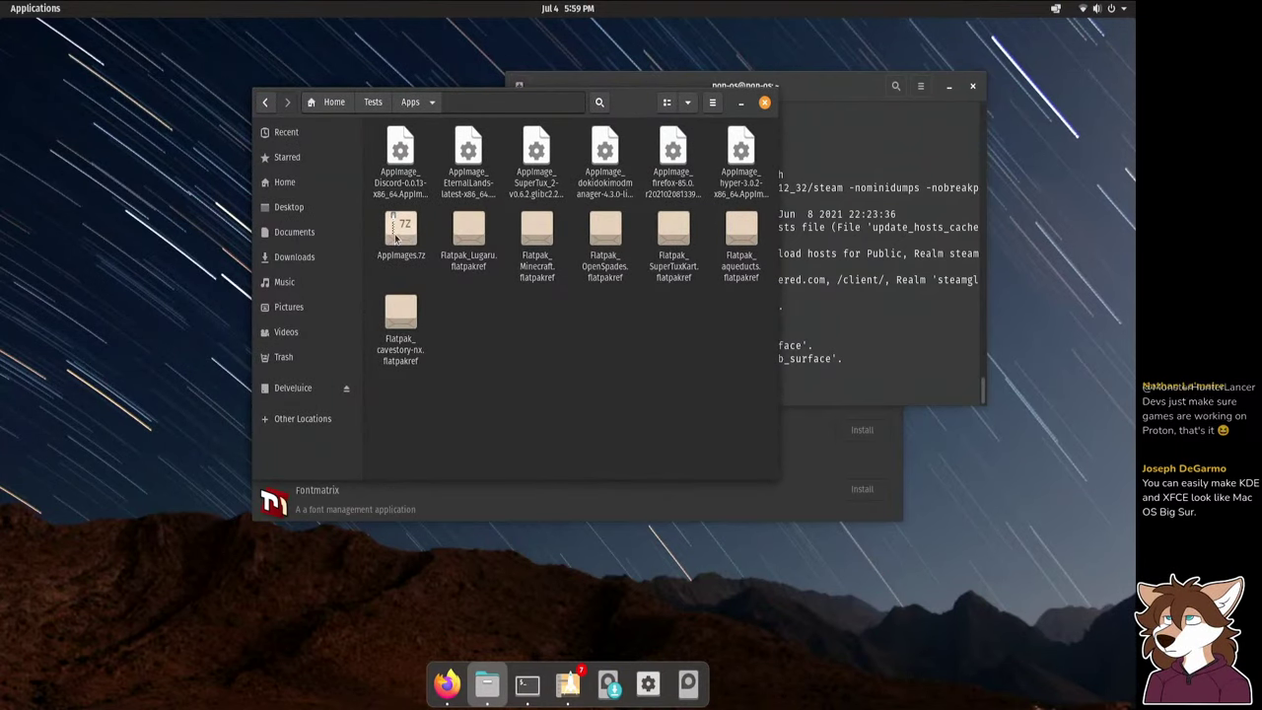
left_click(398, 234)
double_click(398, 234)
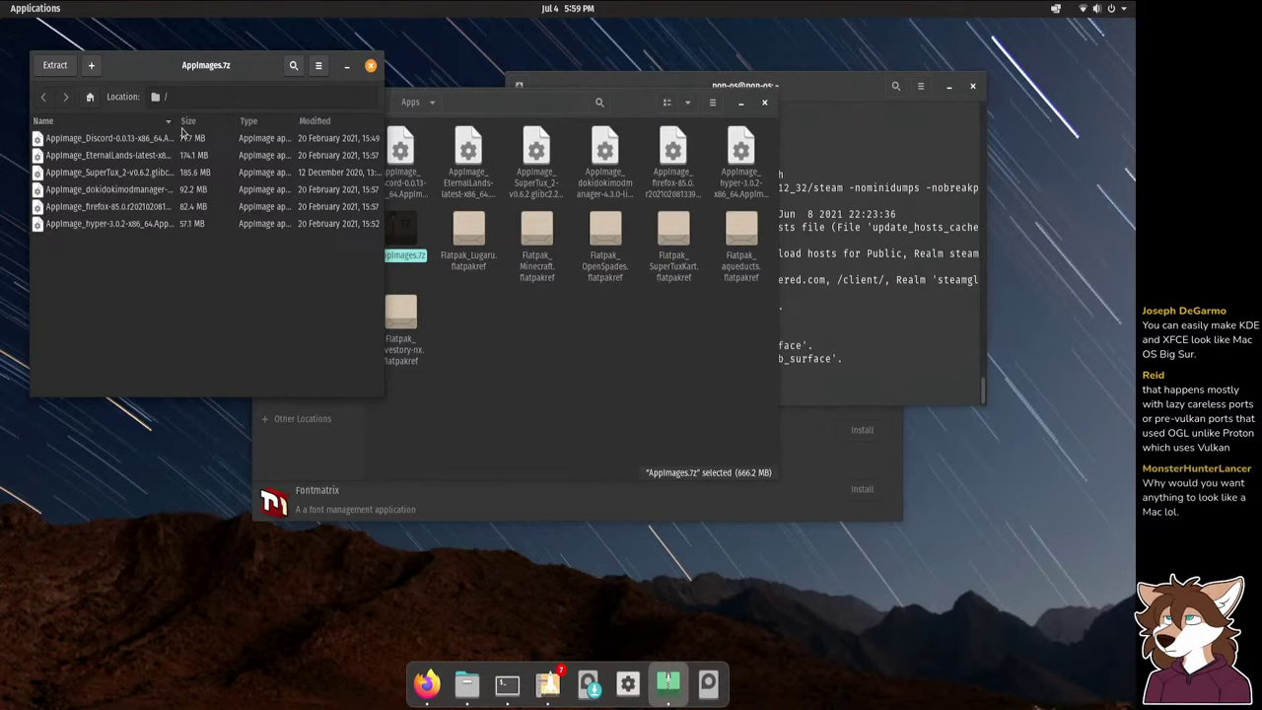
left_click(371, 66)
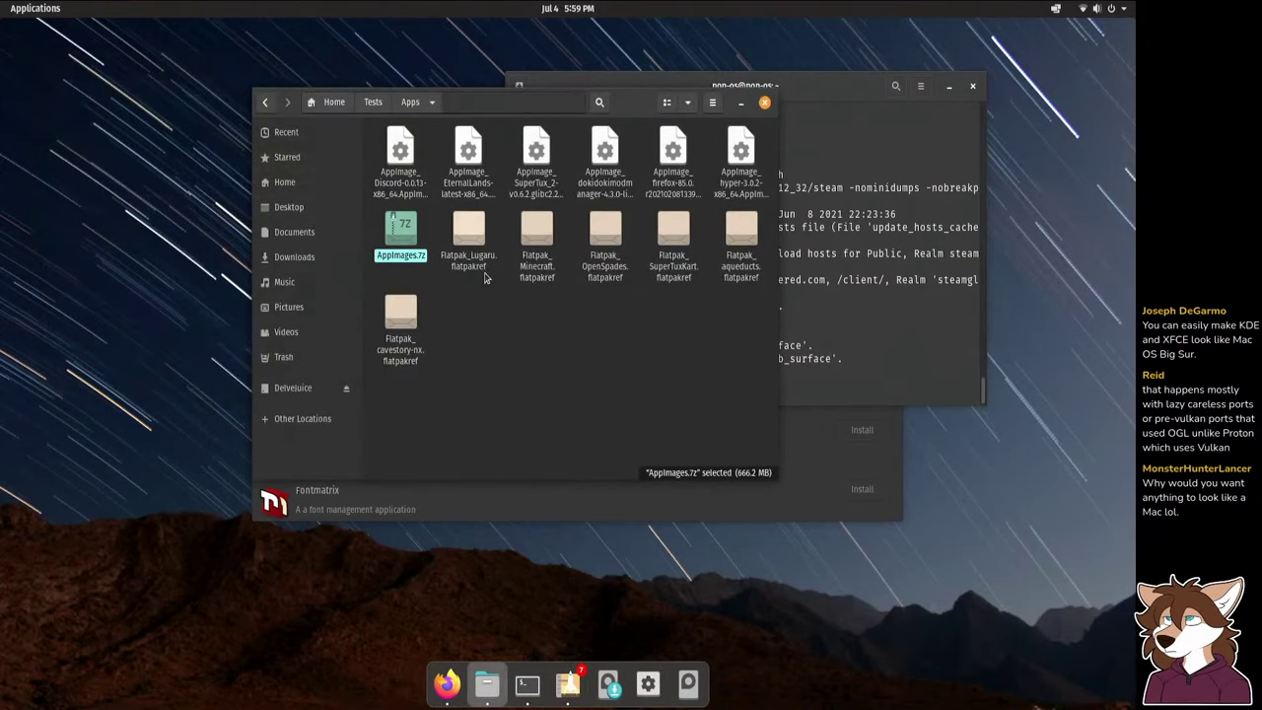
left_click(487, 361)
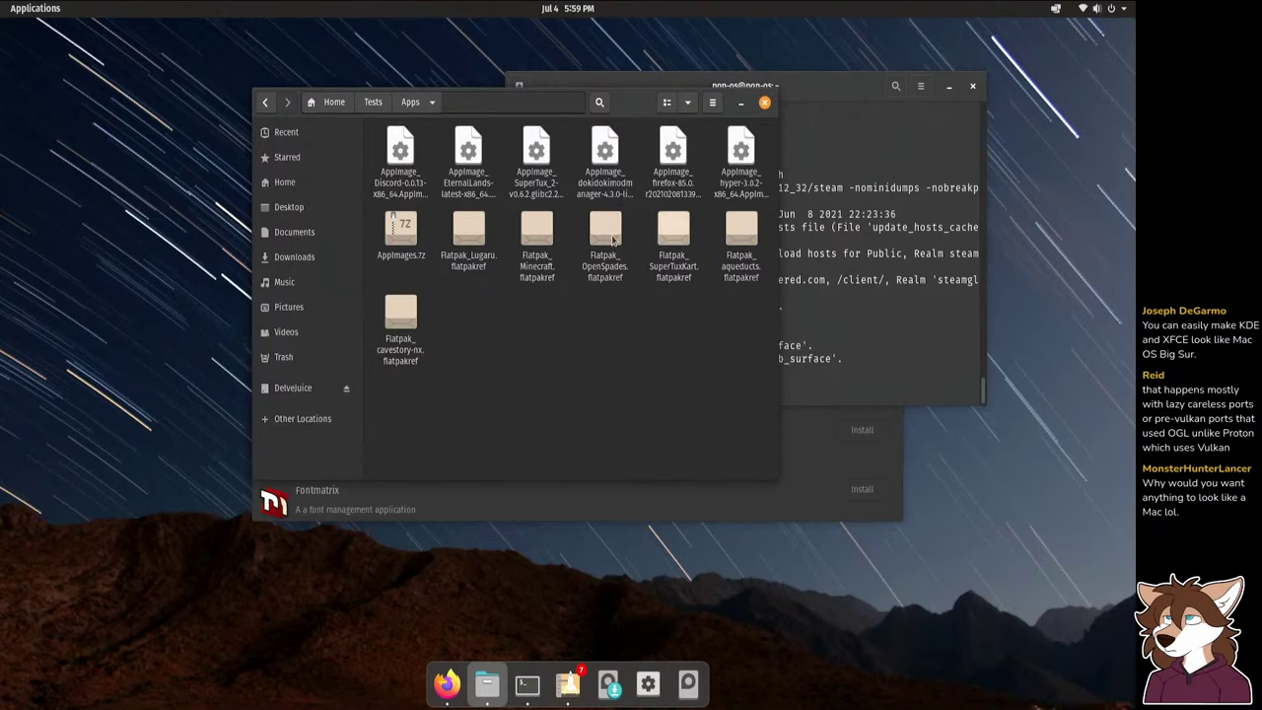
Open Flatpak_Minecraft.flatpakref in the text editor to read it, then close it.
left_click(536, 231)
double_click(535, 232)
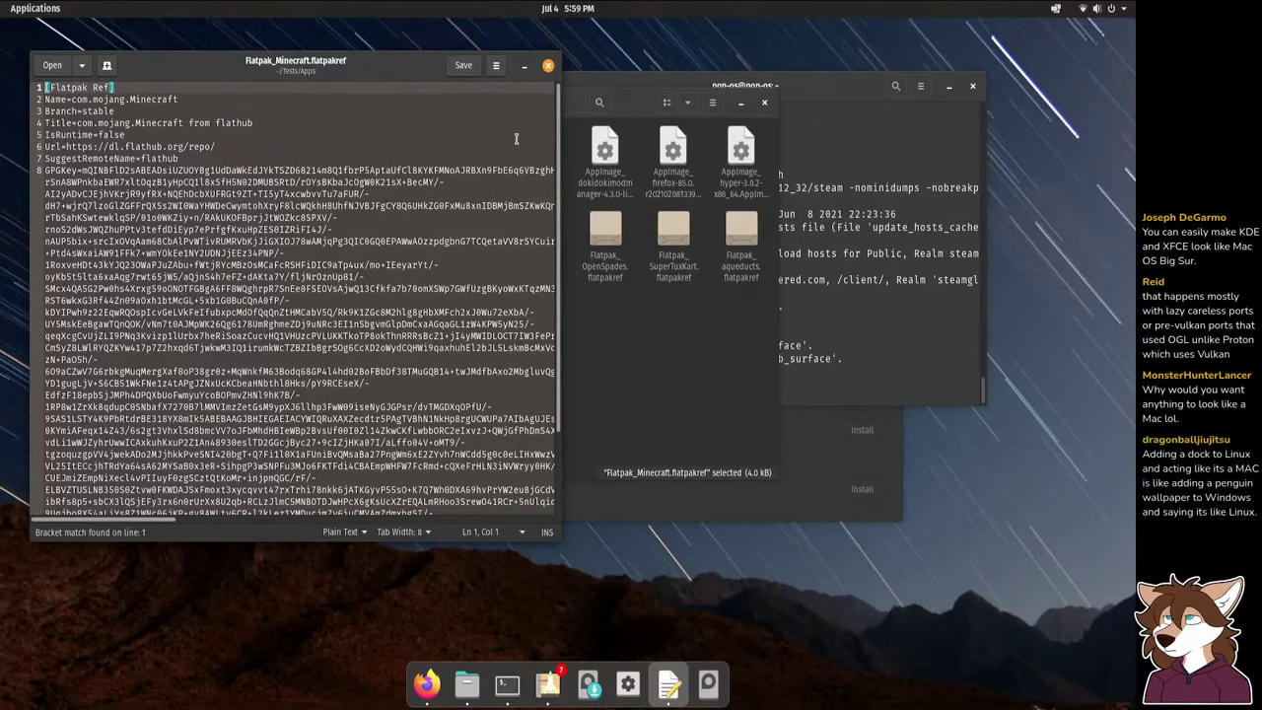
left_click(548, 66)
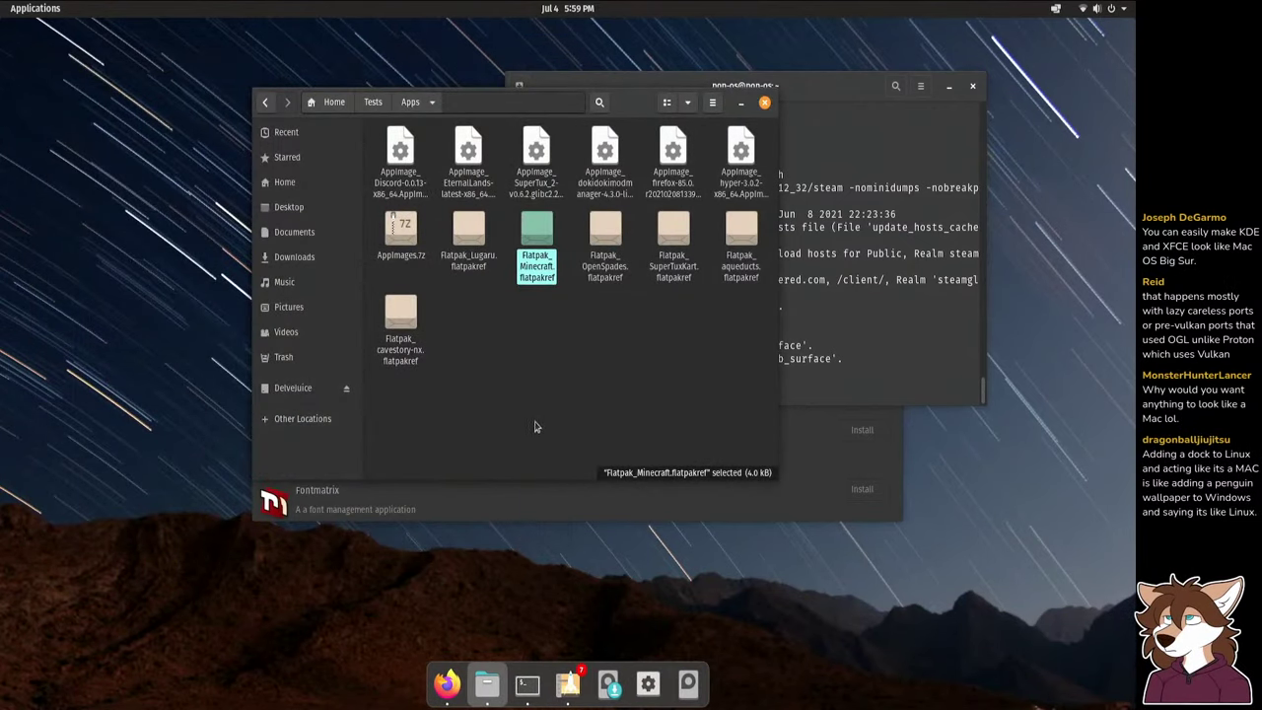
right_click(525, 370)
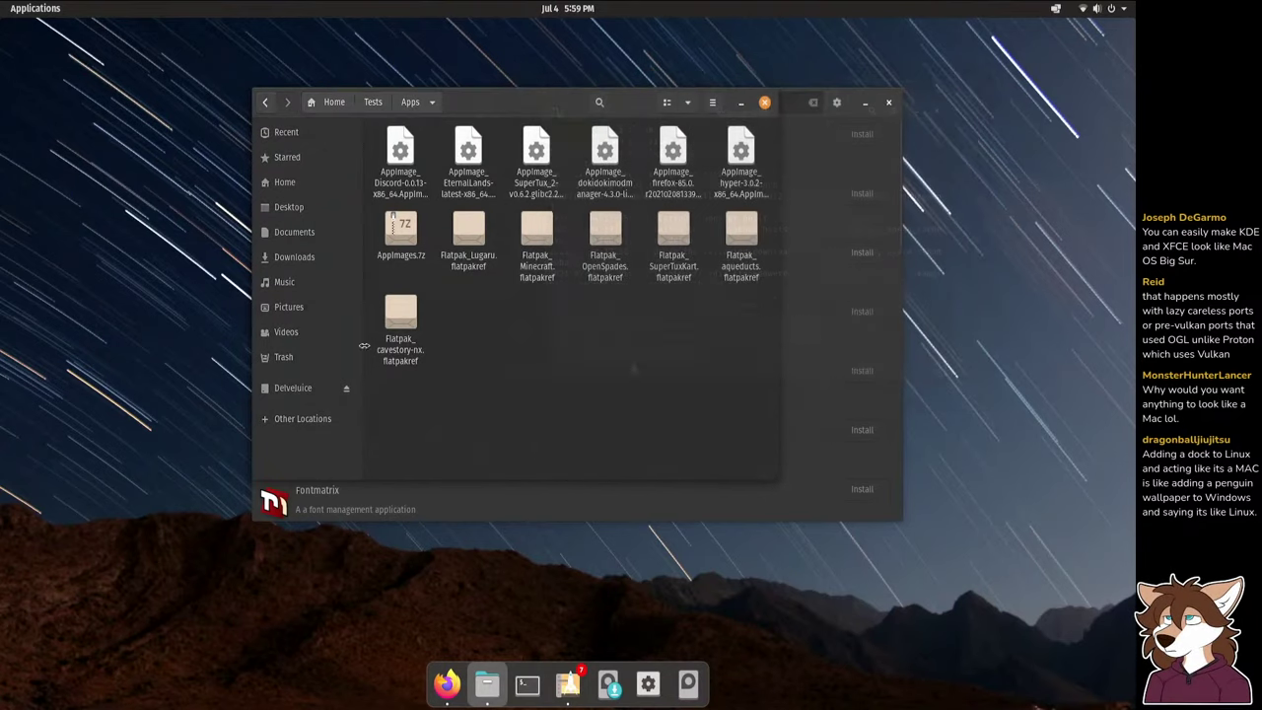
Open a terminal in the Tests/Apps folder.
right_click(503, 326)
left_click(537, 397)
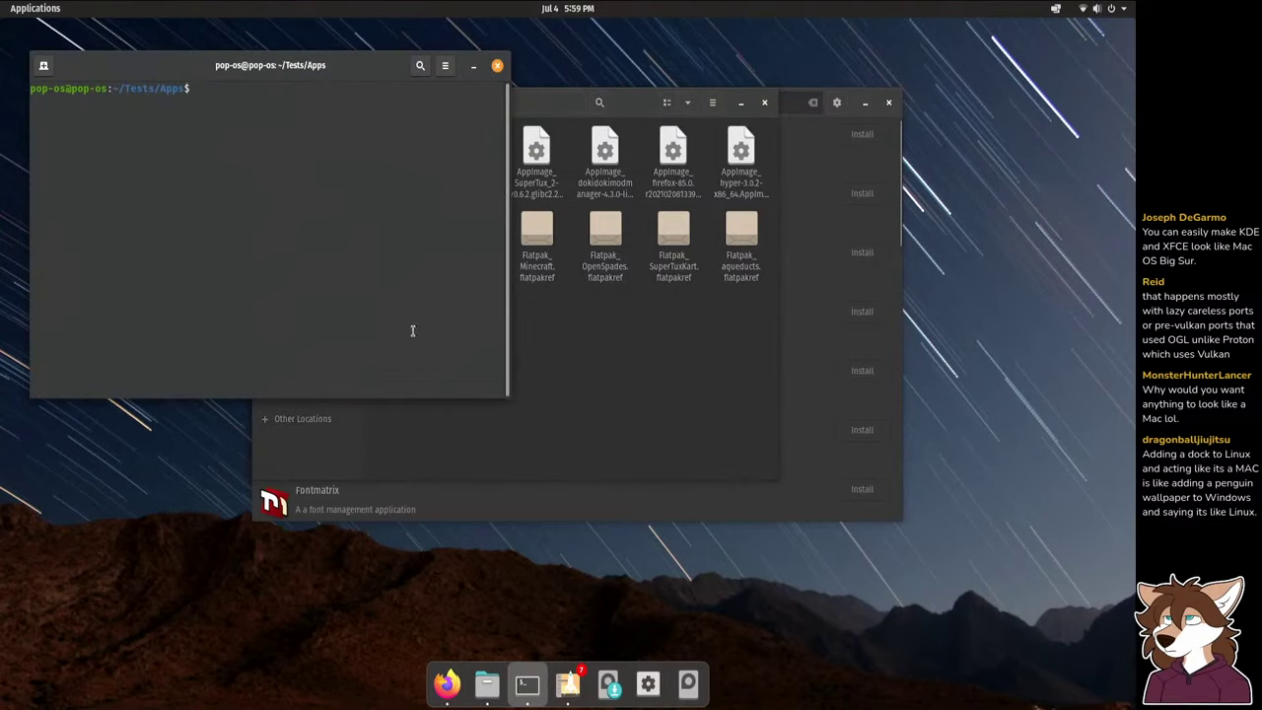
left_click_drag(287, 65, 597, 293)
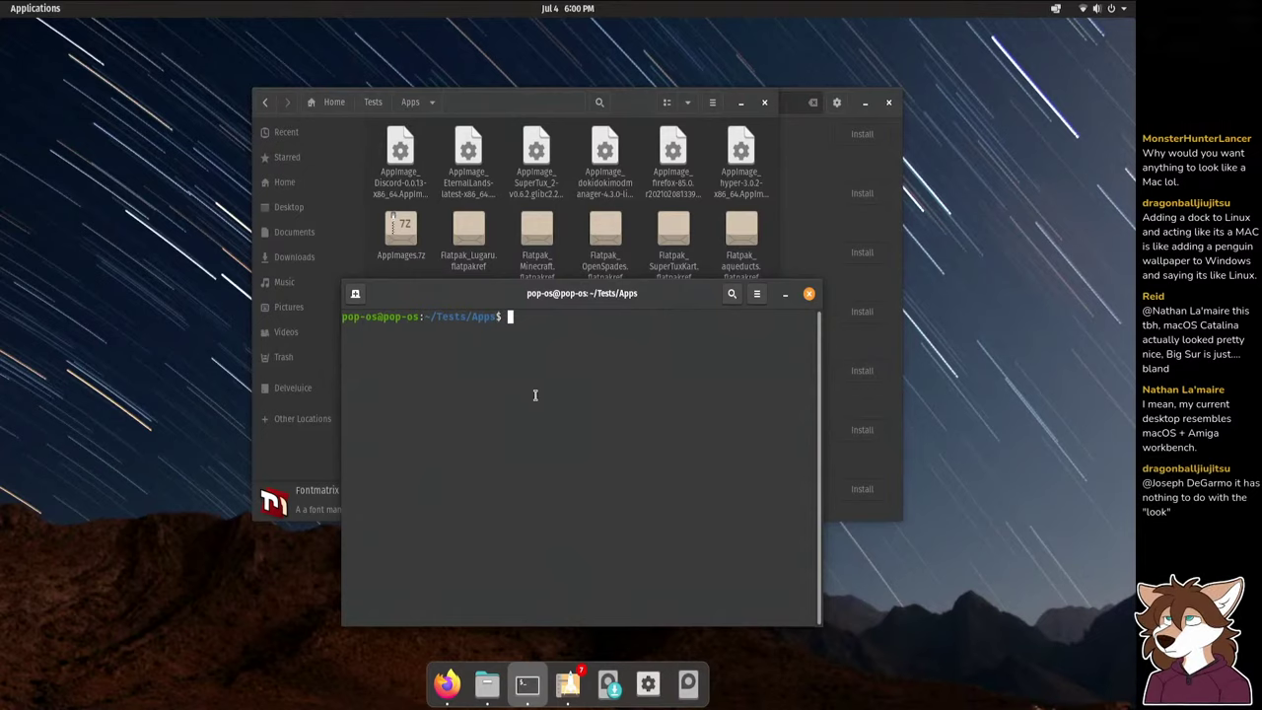
Run 'flatpak install Flatpak_Minecraft.flatpakref', answering y to each prompt.
type("flatpak install Flatpak_Min")
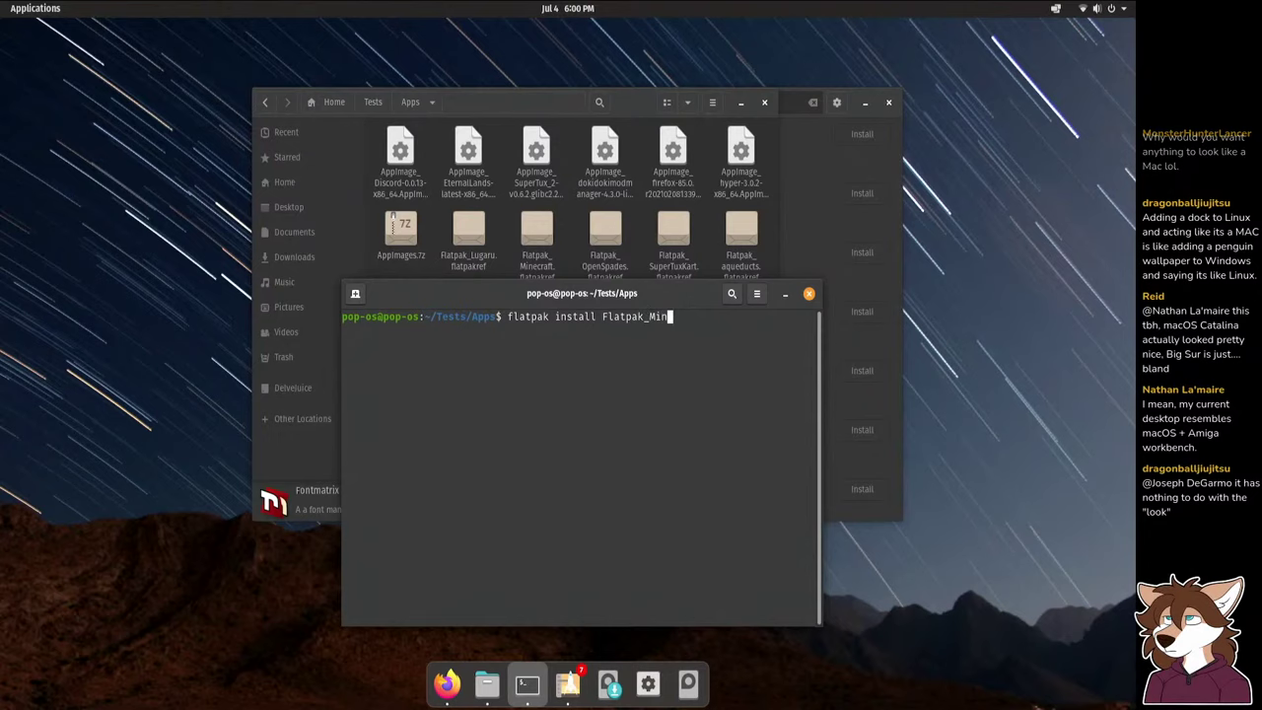
key("Tab")
key("Return")
type("y")
key("Return")
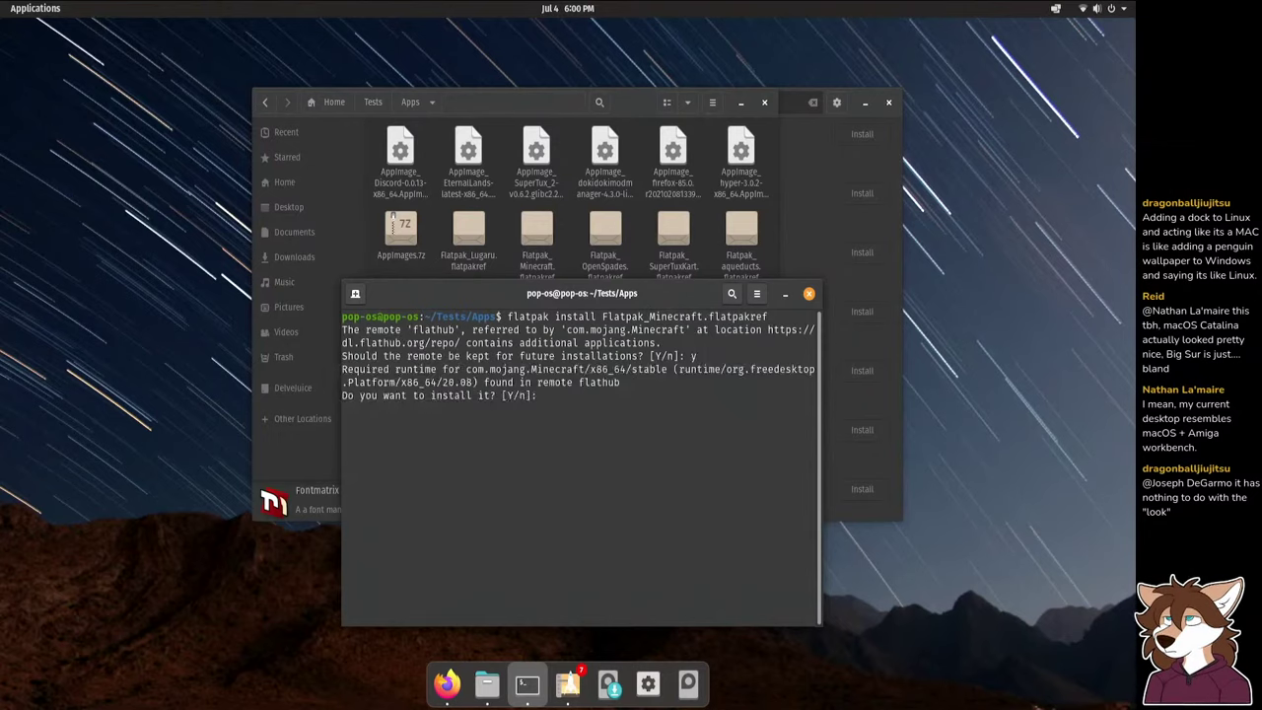
type("y")
key("Return")
type("y")
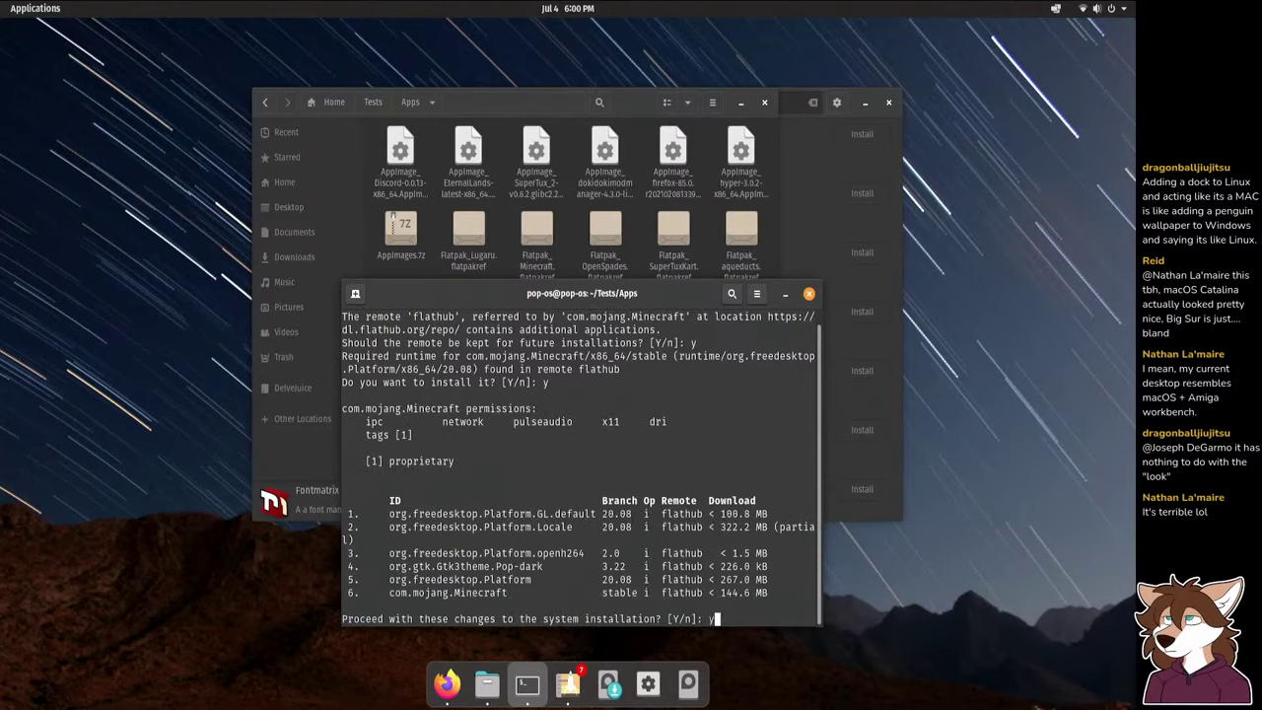
key("Return")
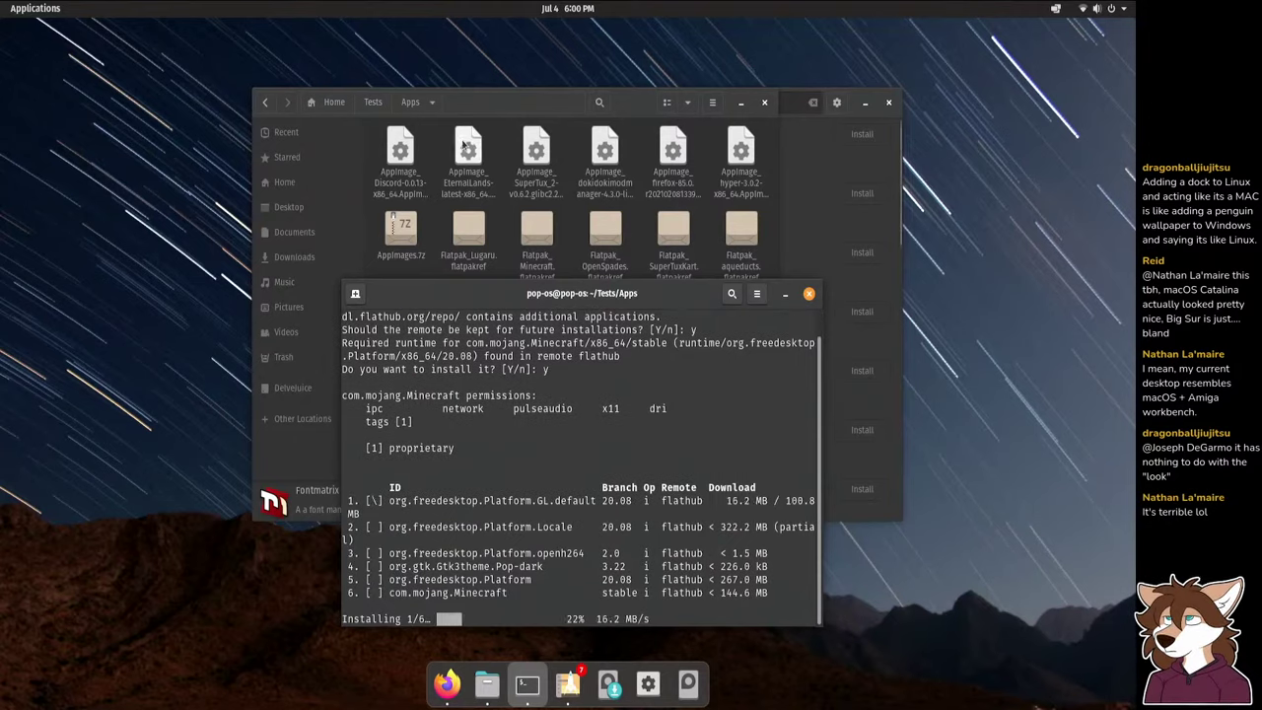
Try launching the Discord AppImage, dismiss the error, and open a new terminal tab.
double_click(401, 151)
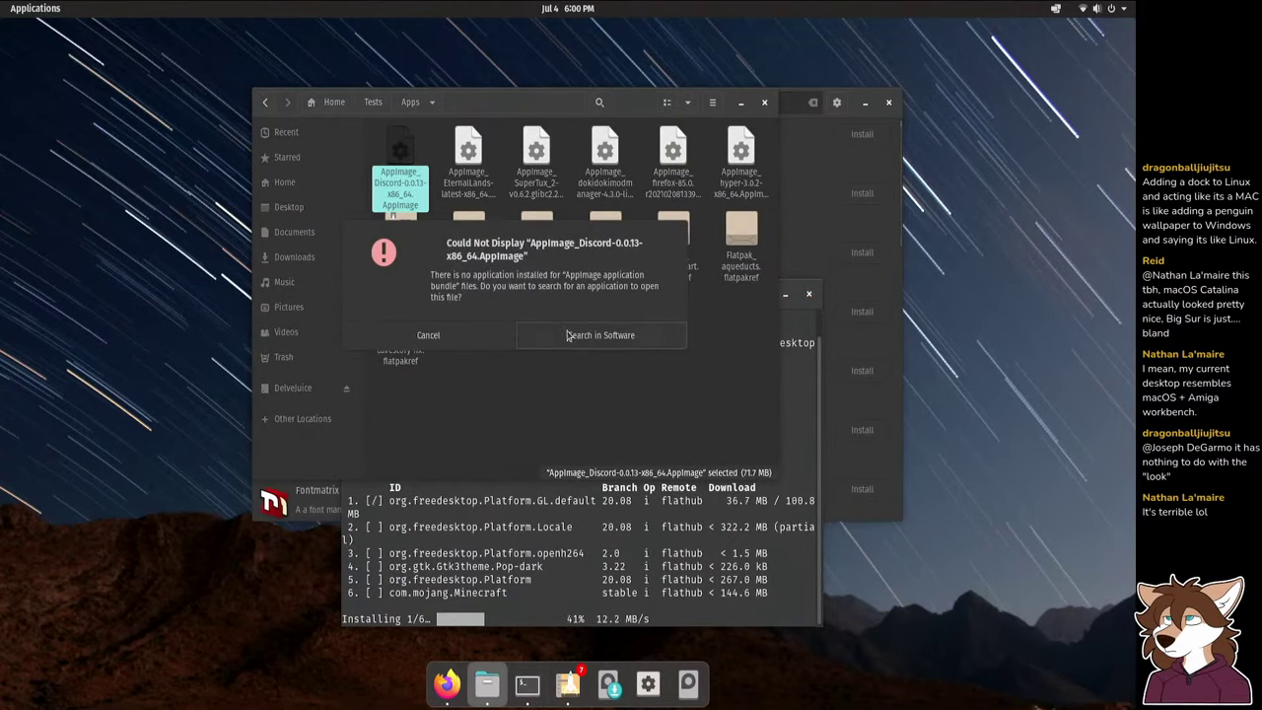
left_click(572, 336)
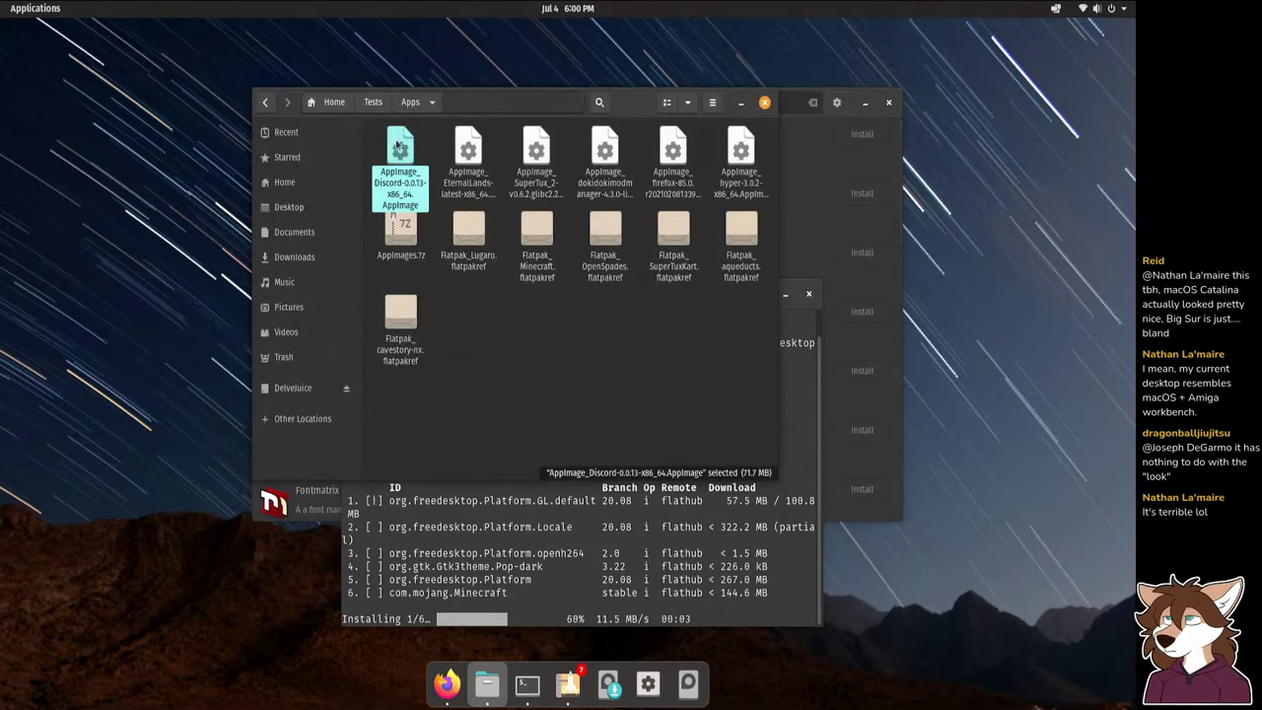
right_click(417, 170)
left_click(677, 582)
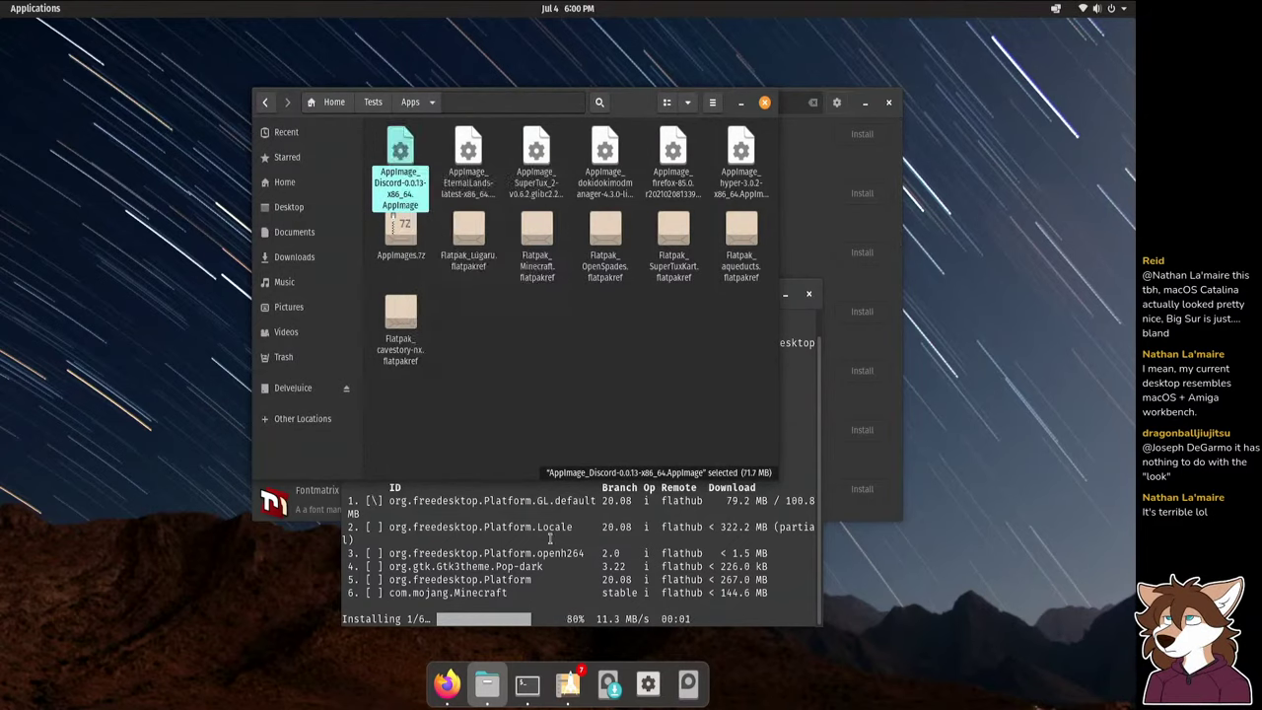
left_click(551, 540)
left_click(355, 292)
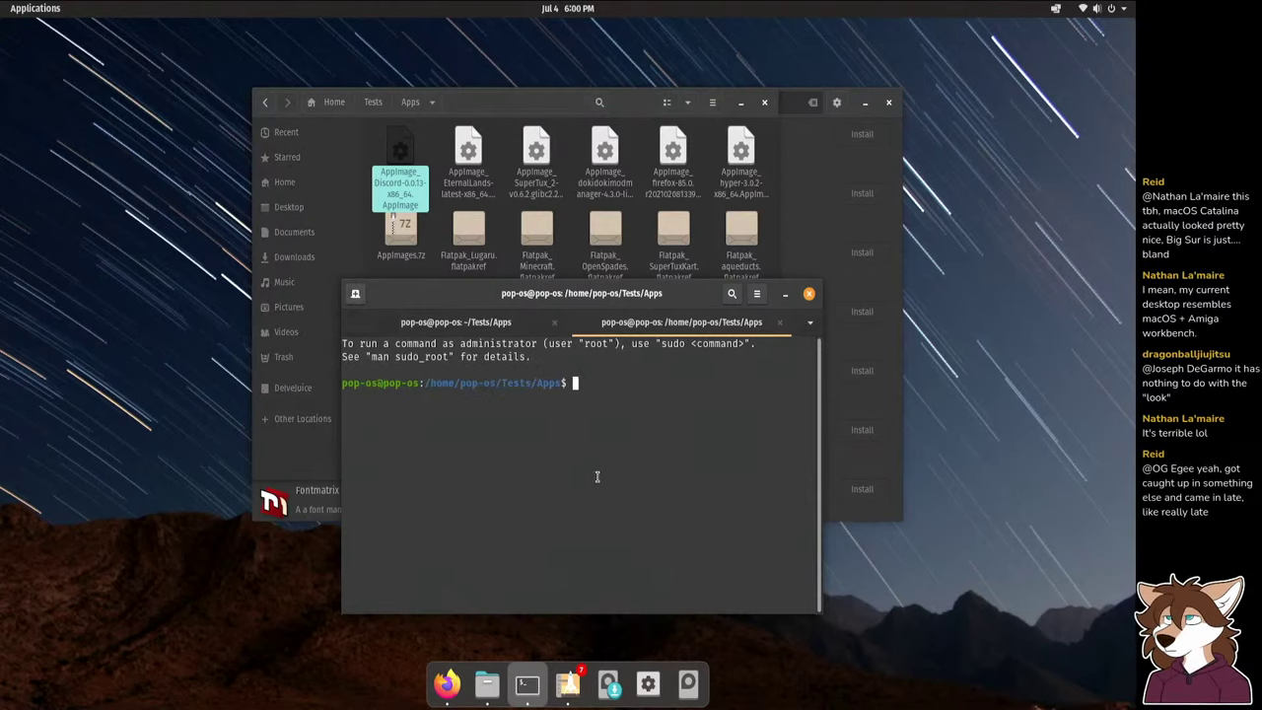
Make the dokidokimodmanager and Discord AppImages executable with chmod +x.
type("./")
key("BackSpace")
key("BackSpace")
type("chmod +x ")
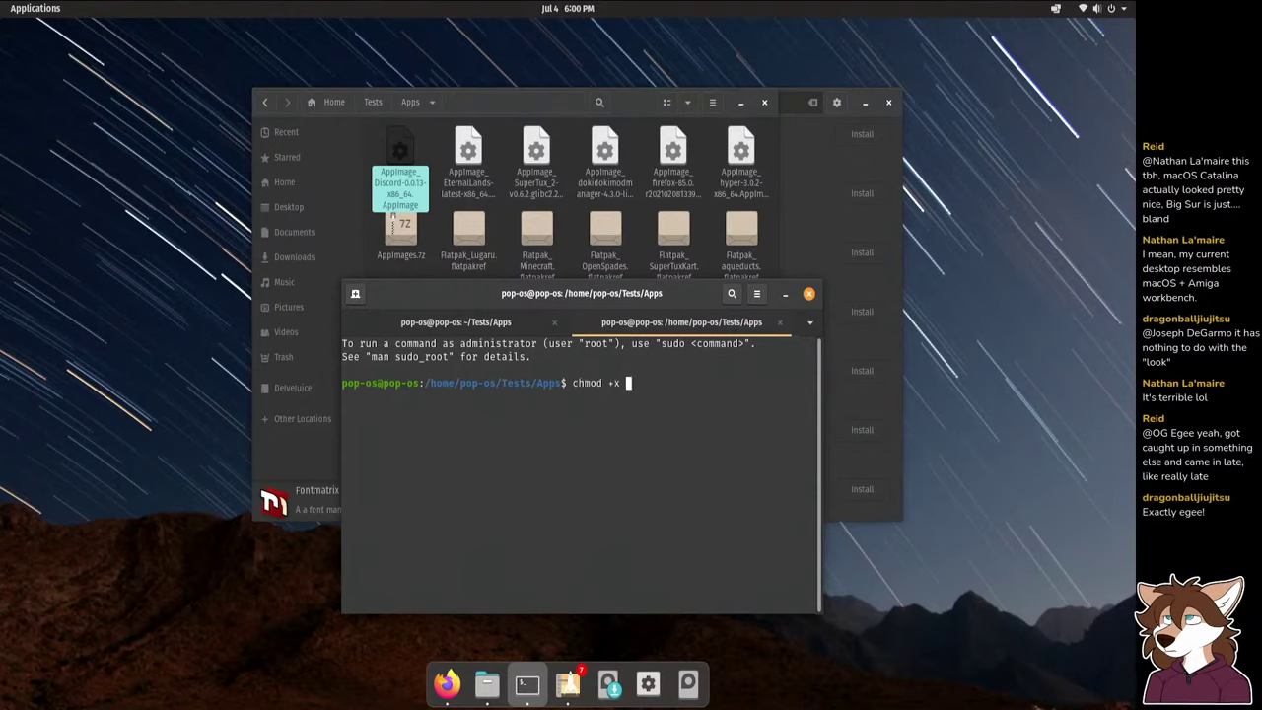
type("AppImage_d")
key("Tab")
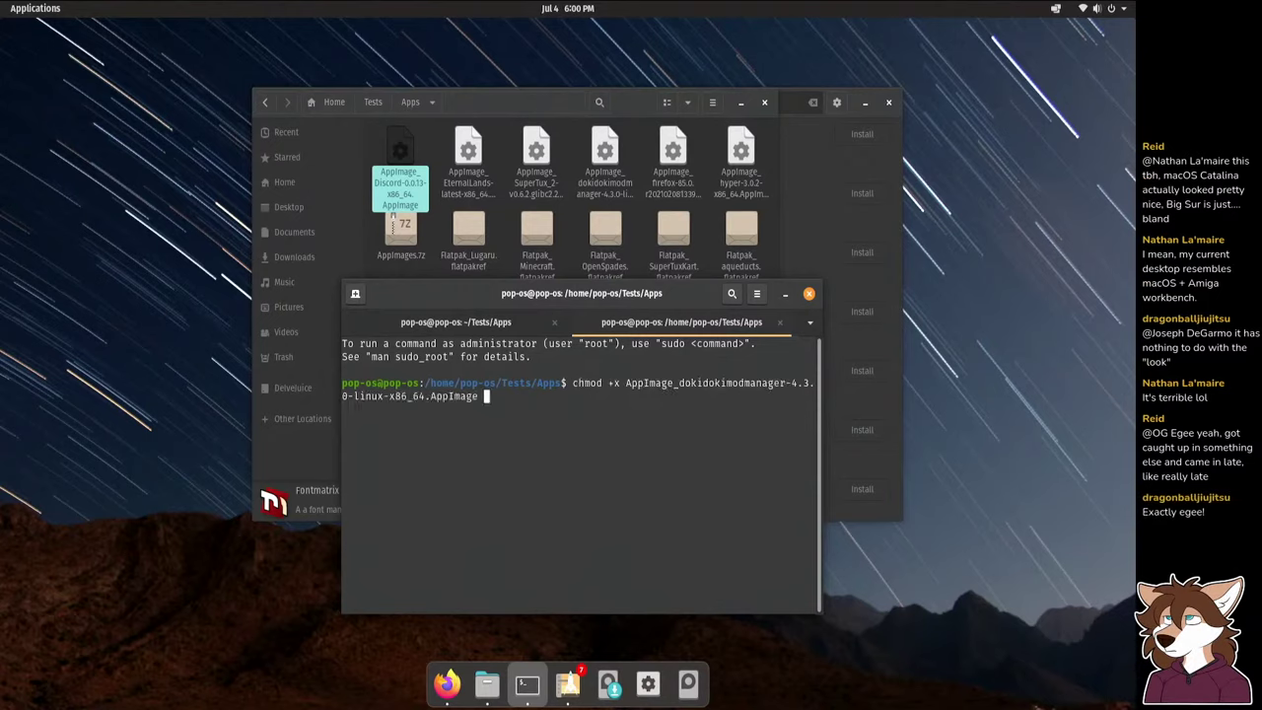
key("Return")
key("Up")
key("BackSpace")
key("BackSpace")
key("BackSpace")
key("BackSpace")
key("BackSpace")
key("BackSpace")
key("BackSpace")
key("BackSpace")
key("BackSpace")
key("BackSpace")
key("BackSpace")
key("BackSpace")
key("BackSpace")
key("BackSpace")
key("BackSpace")
key("BackSpace")
key("BackSpace")
key("BackSpace")
key("BackSpace")
key("BackSpace")
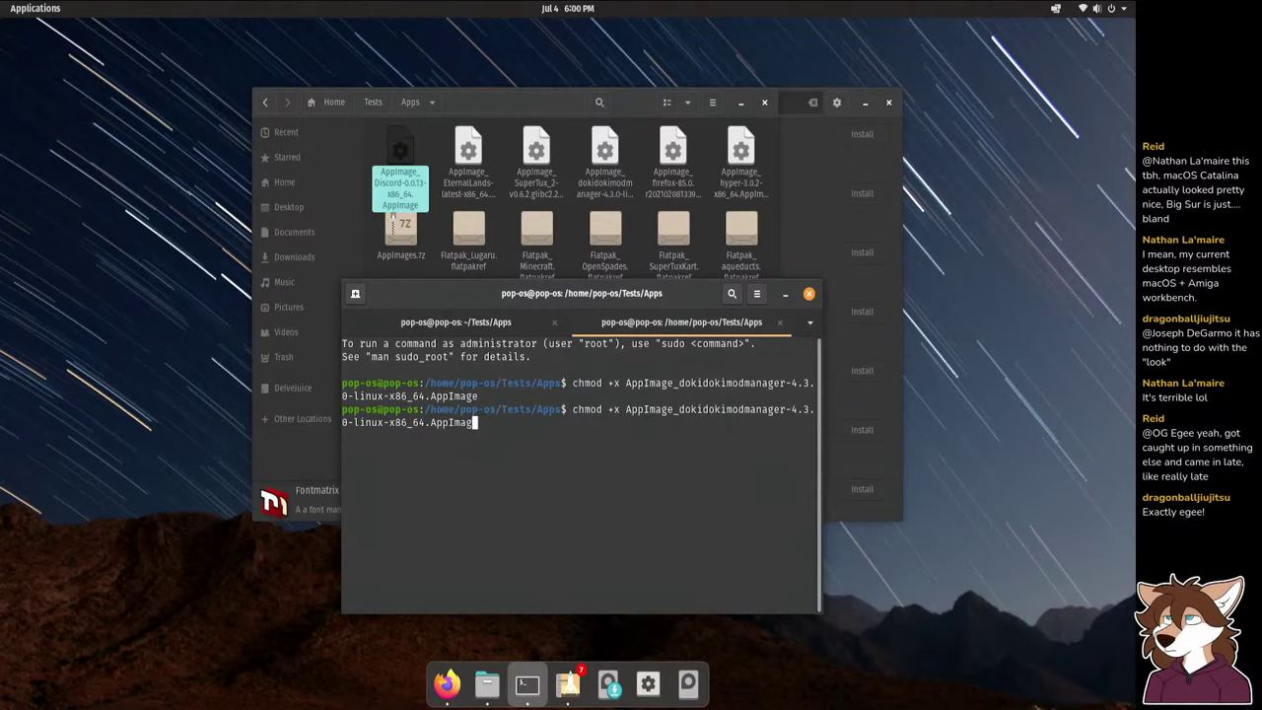
key("BackSpace")
key("BackSpace")
key("BackSpace")
key("BackSpace")
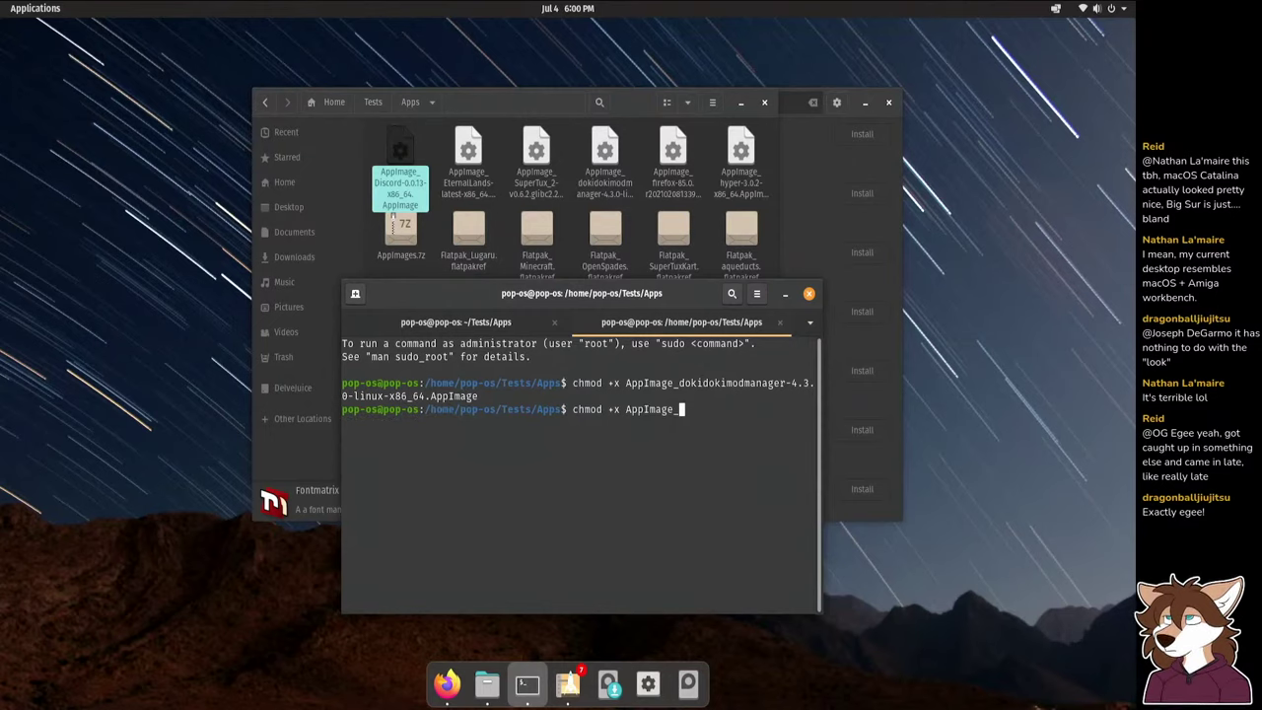
type("D")
key("Tab")
key("Return")
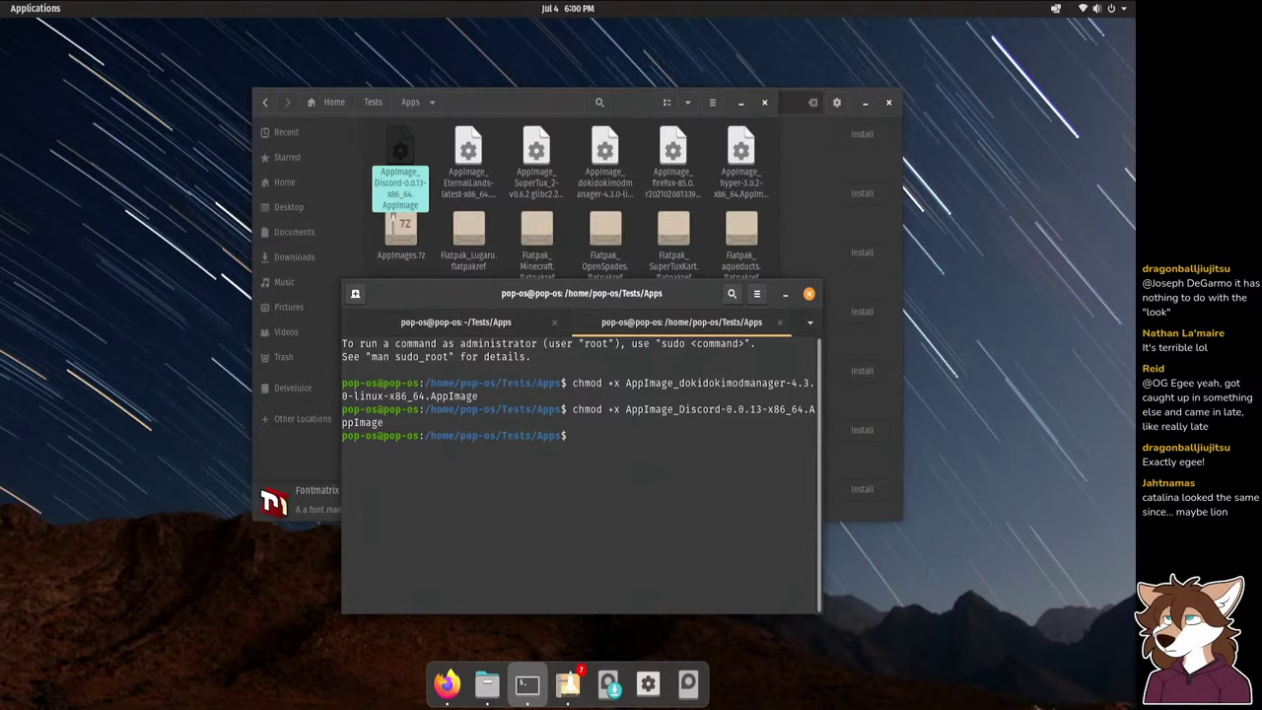
Run the Discord AppImage, maximize the terminal, then run the dokidokimodmanager AppImage.
type("./AppImage_")
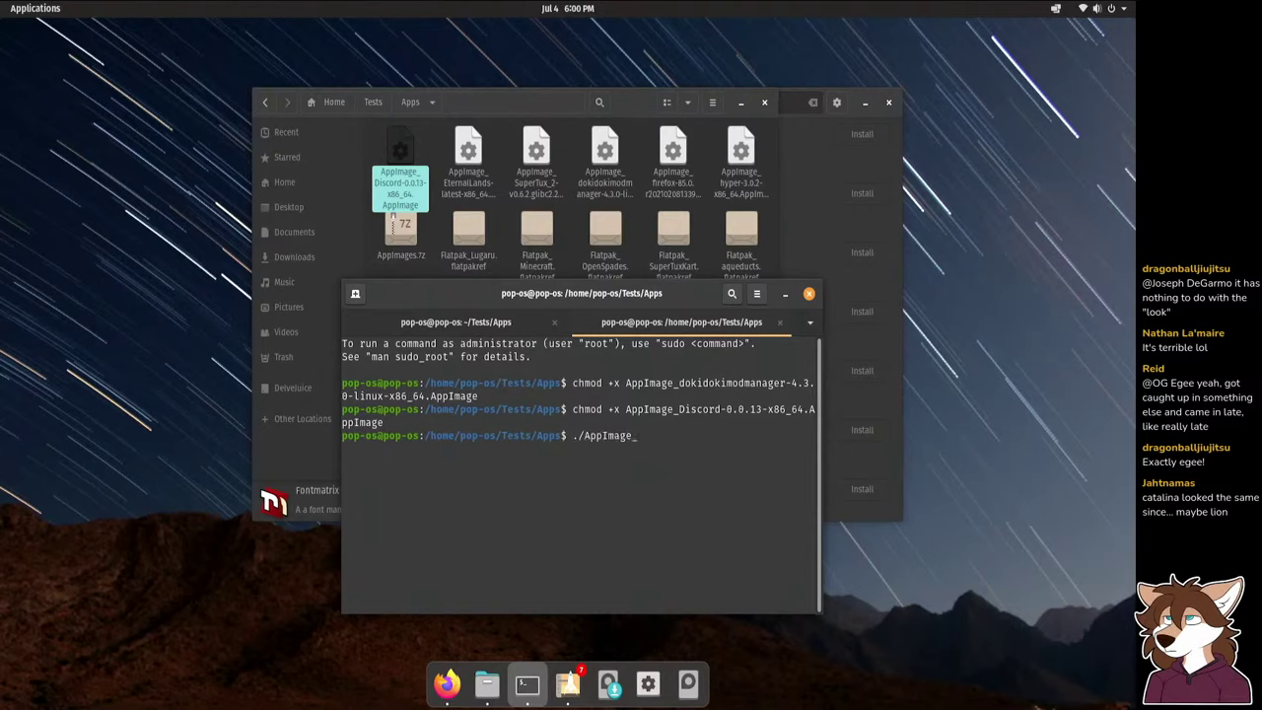
type("D")
key("Tab")
key("Return")
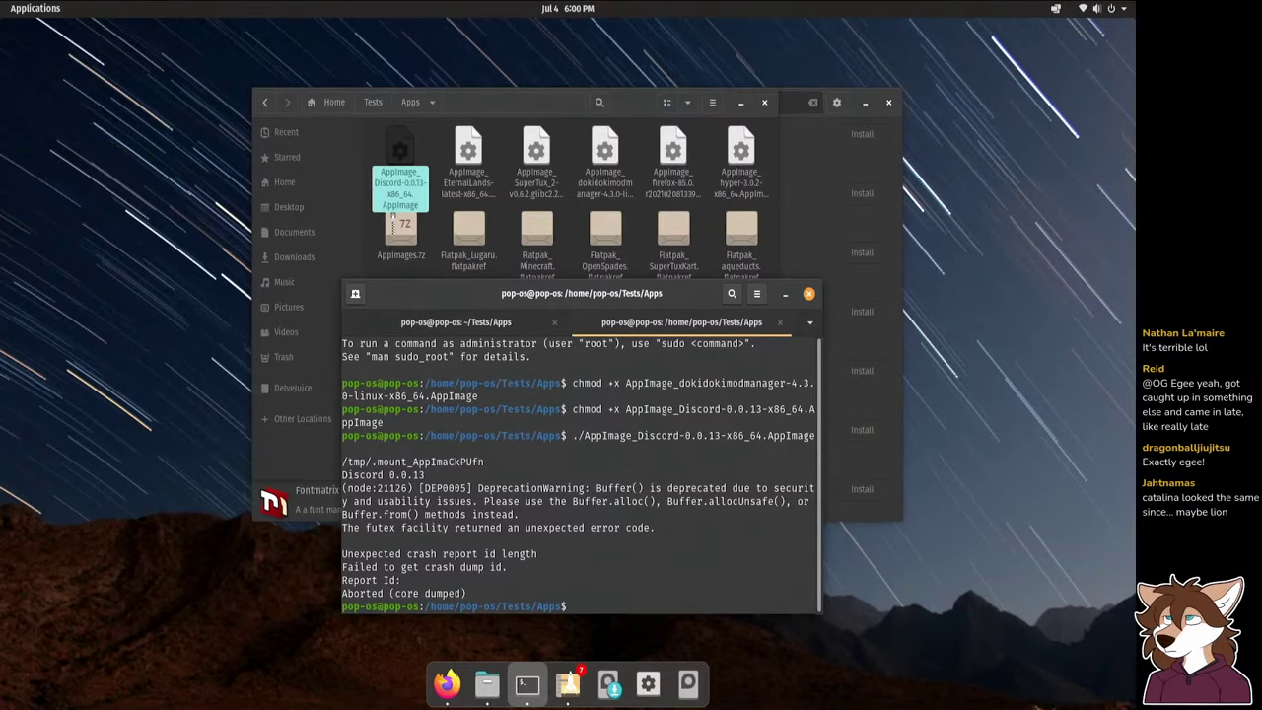
double_click(549, 296)
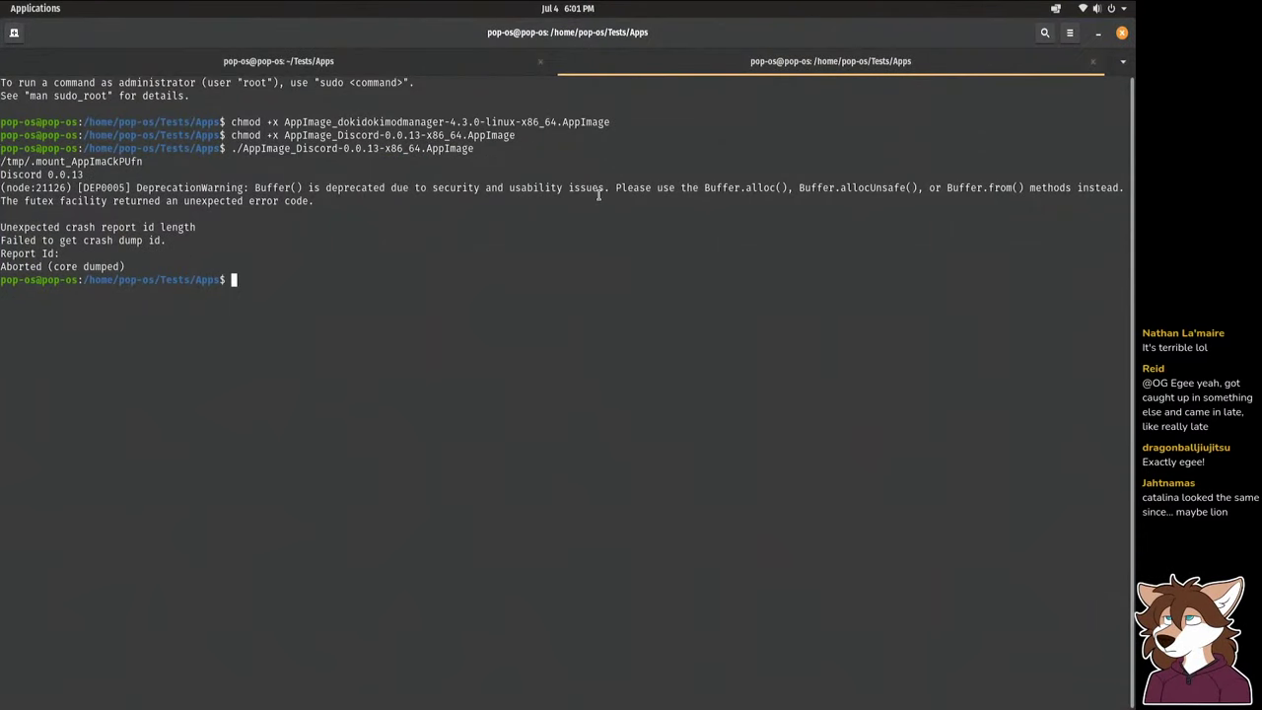
key("Up")
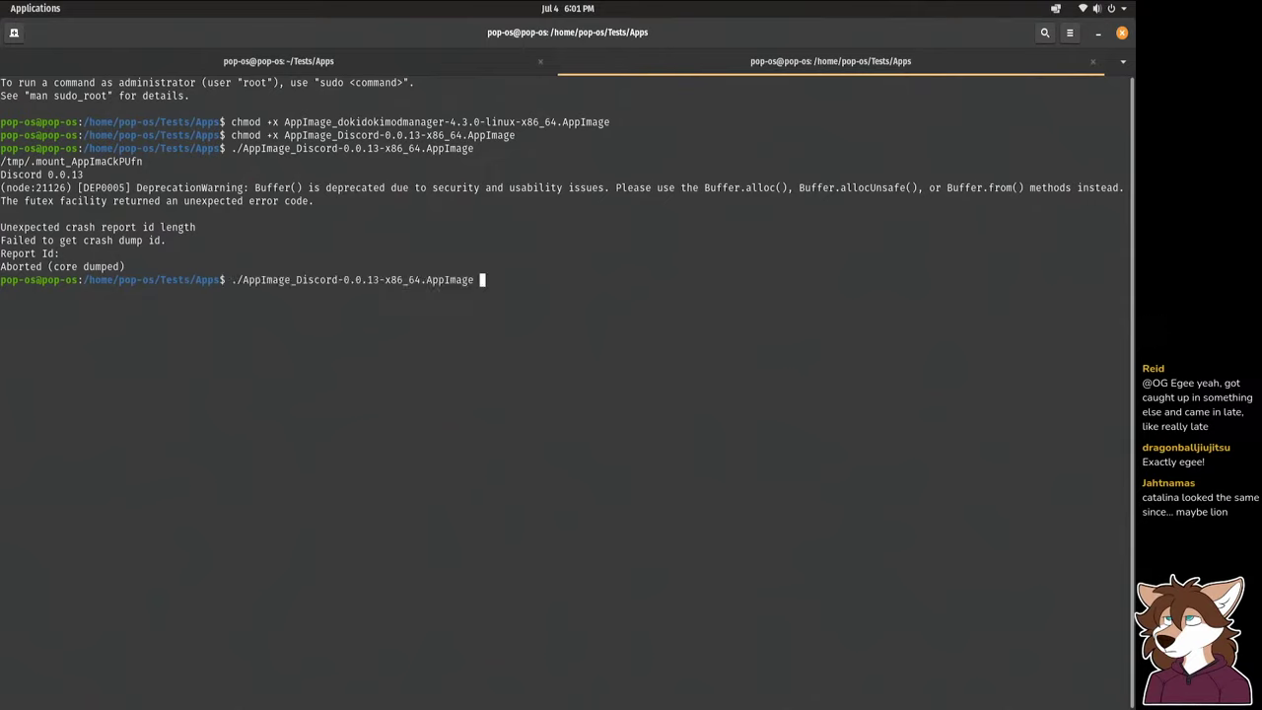
key("BackSpace")
key("BackSpace")
key("BackSpace")
key("BackSpace")
key("BackSpace")
key("BackSpace")
key("BackSpace")
key("BackSpace")
key("BackSpace")
key("BackSpace")
key("BackSpace")
key("BackSpace")
key("BackSpace")
key("BackSpace")
key("BackSpace")
key("BackSpace")
key("BackSpace")
key("BackSpace")
key("BackSpace")
key("BackSpace")
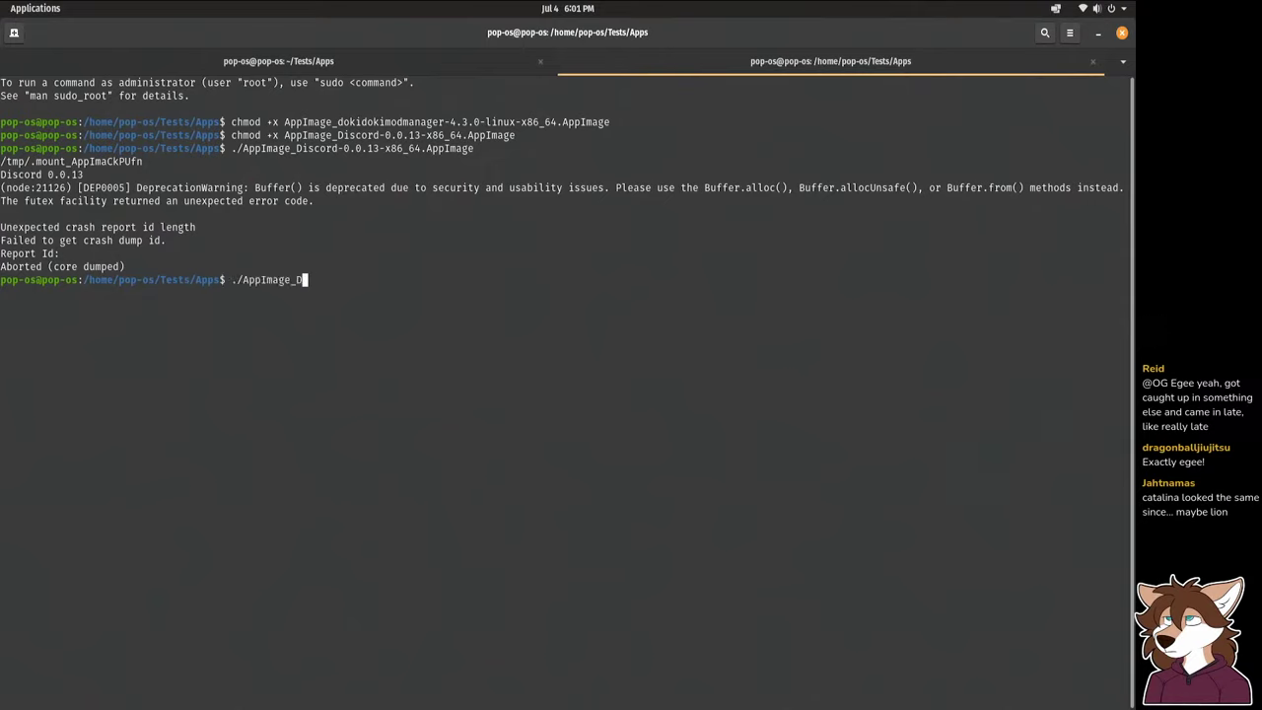
type("d")
key("Tab")
key("Return")
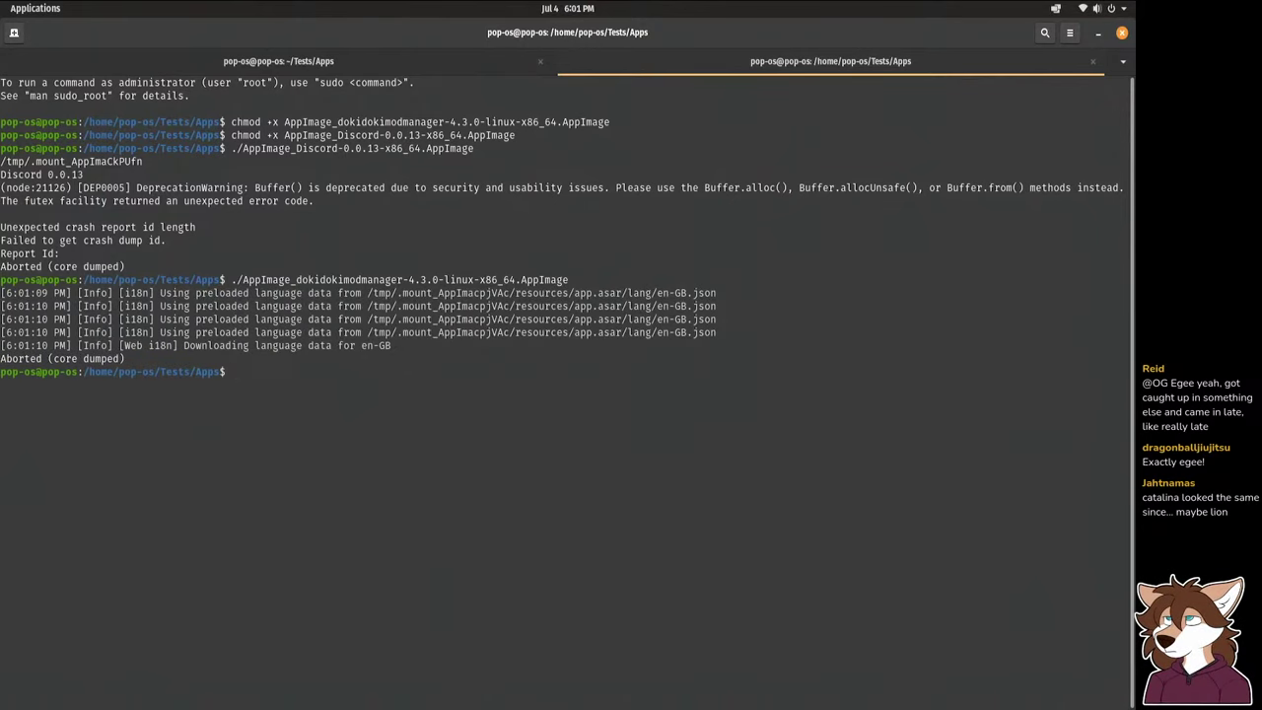
List the Apps folder with ls and show disk usage with df -h.
type("ls")
key("Return")
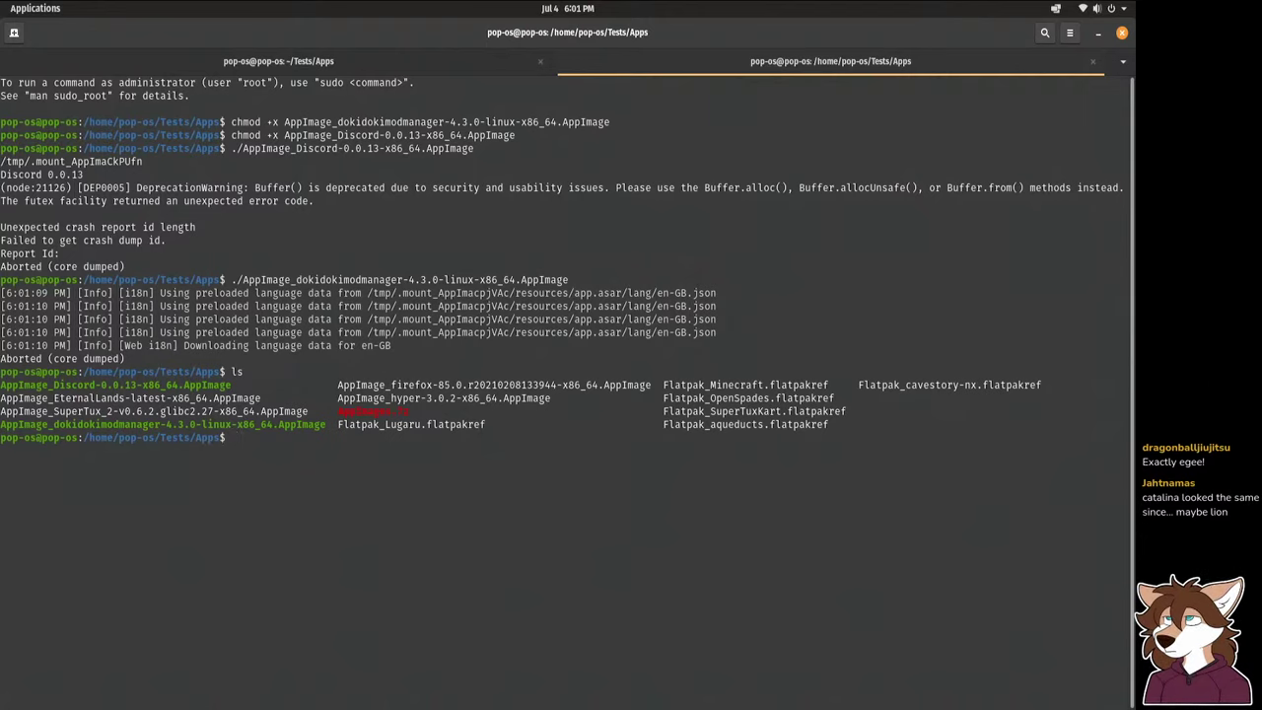
type("df -h")
key("Return")
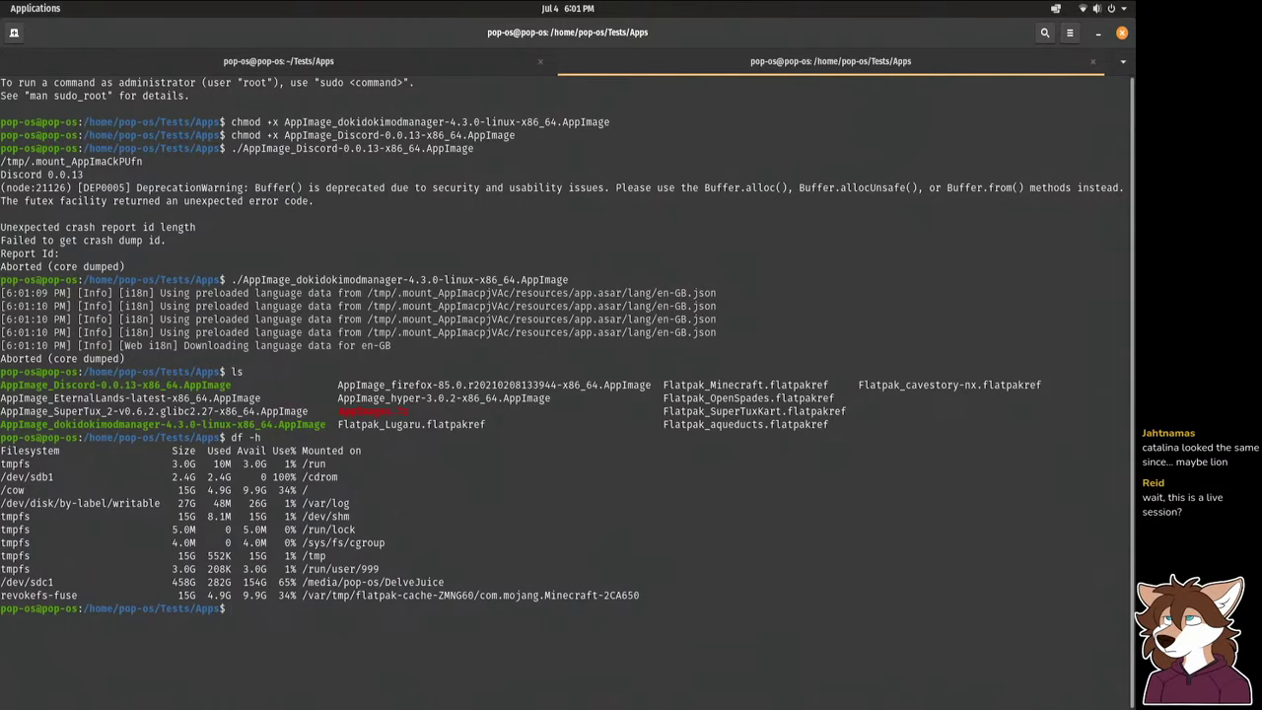
Clear the screen, list the files, and make the OpenSpades flatpakref executable.
type("clear")
key("Return")
type("ls")
key("Return")
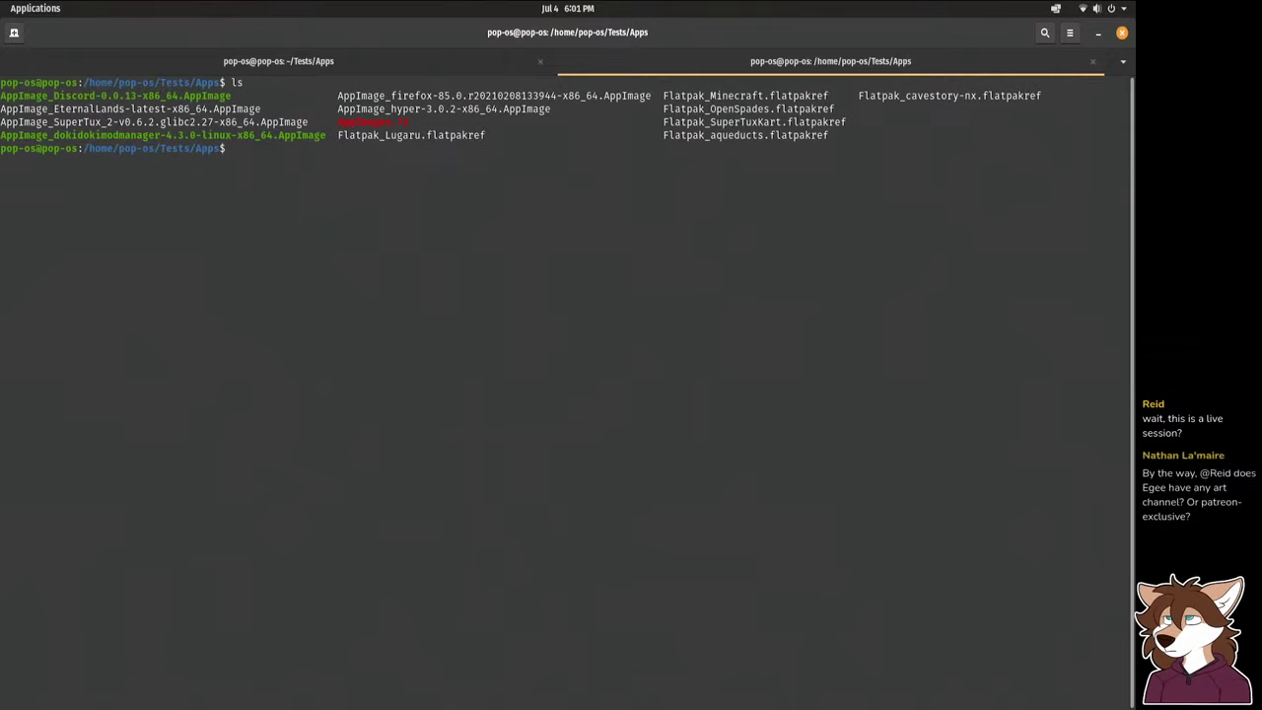
type("chmod +x")
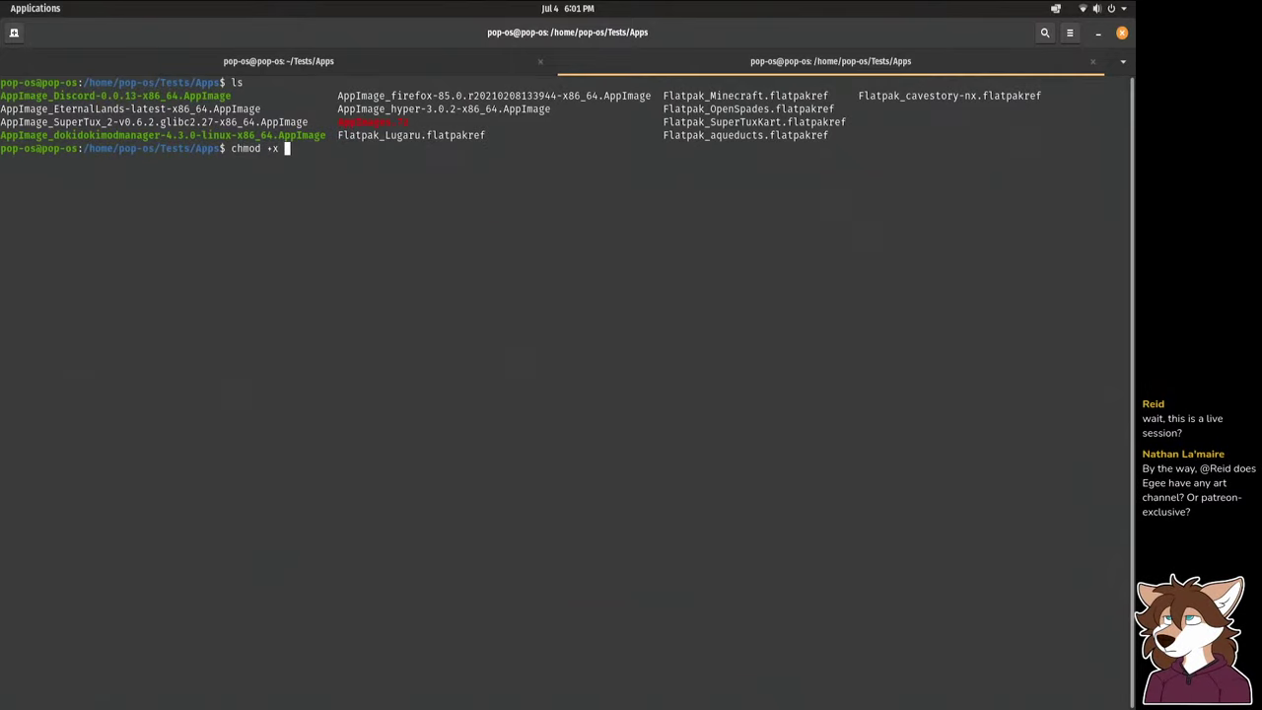
double_click(750, 108)
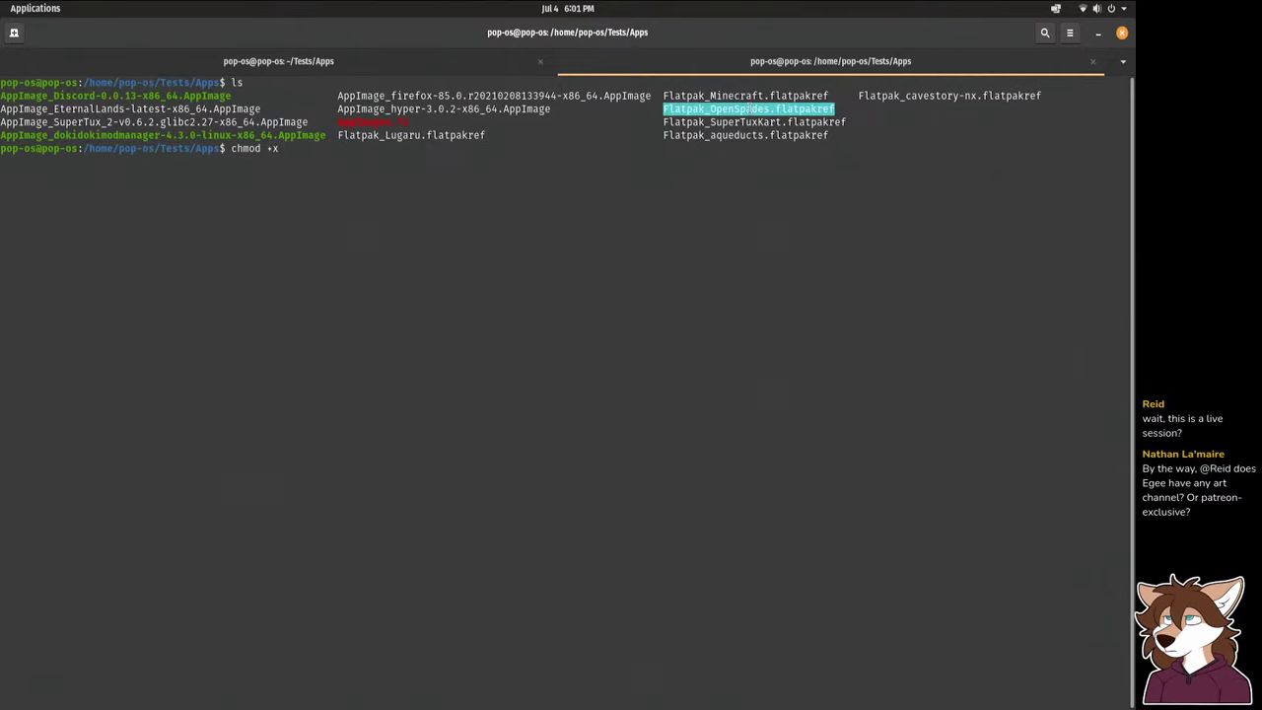
double_click(750, 109)
middle_click(750, 111)
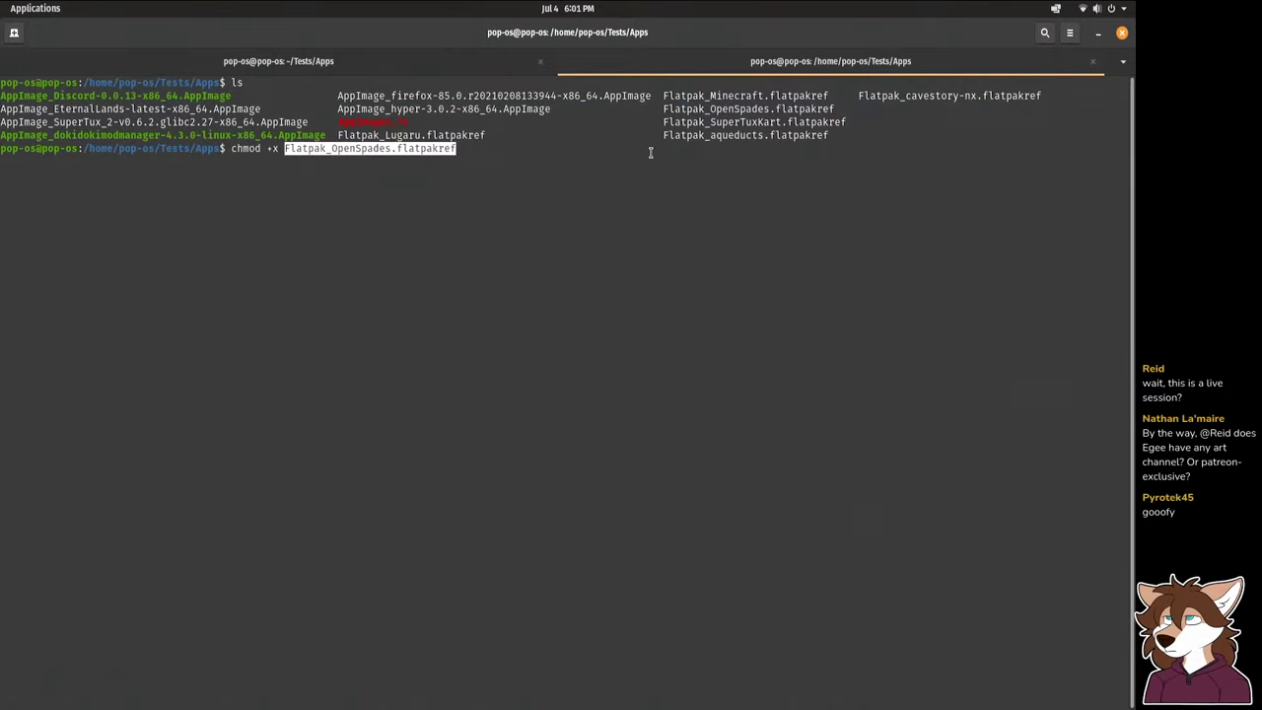
key("Return")
Make the aqueducts flatpakref and the hyper AppImage executable with chmod +x.
type("chmod +x")
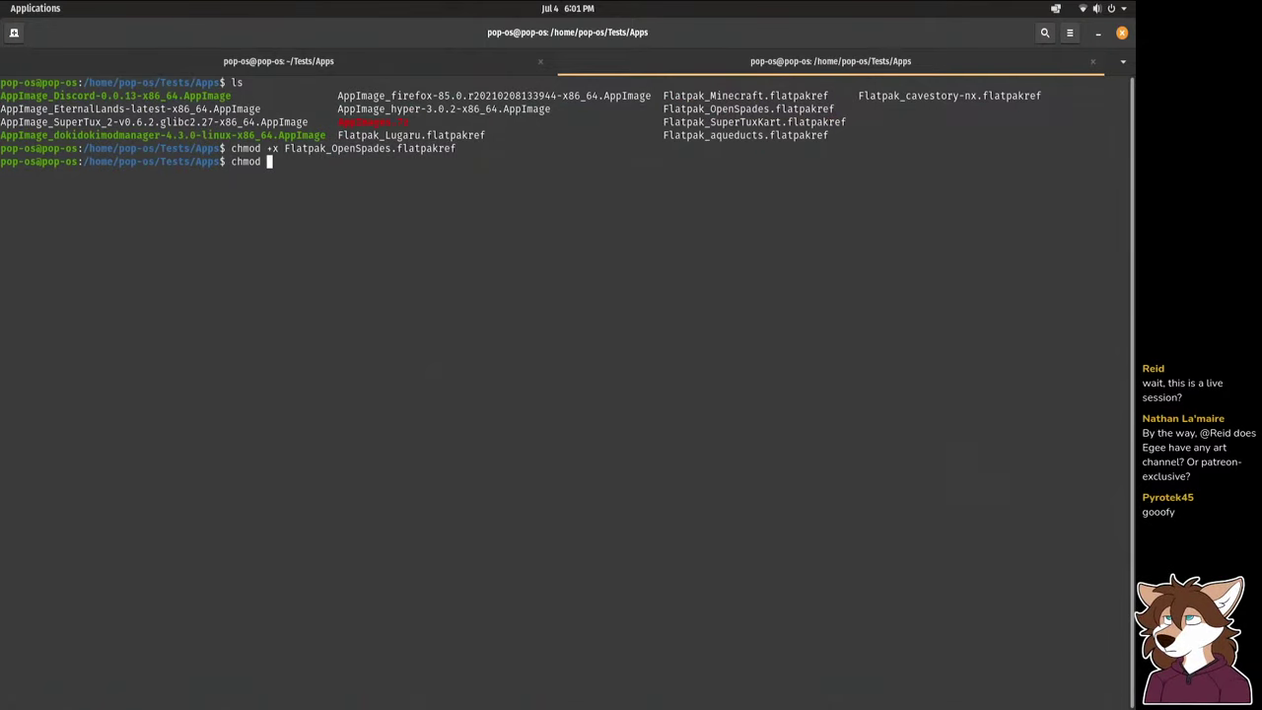
double_click(749, 135)
middle_click(748, 135)
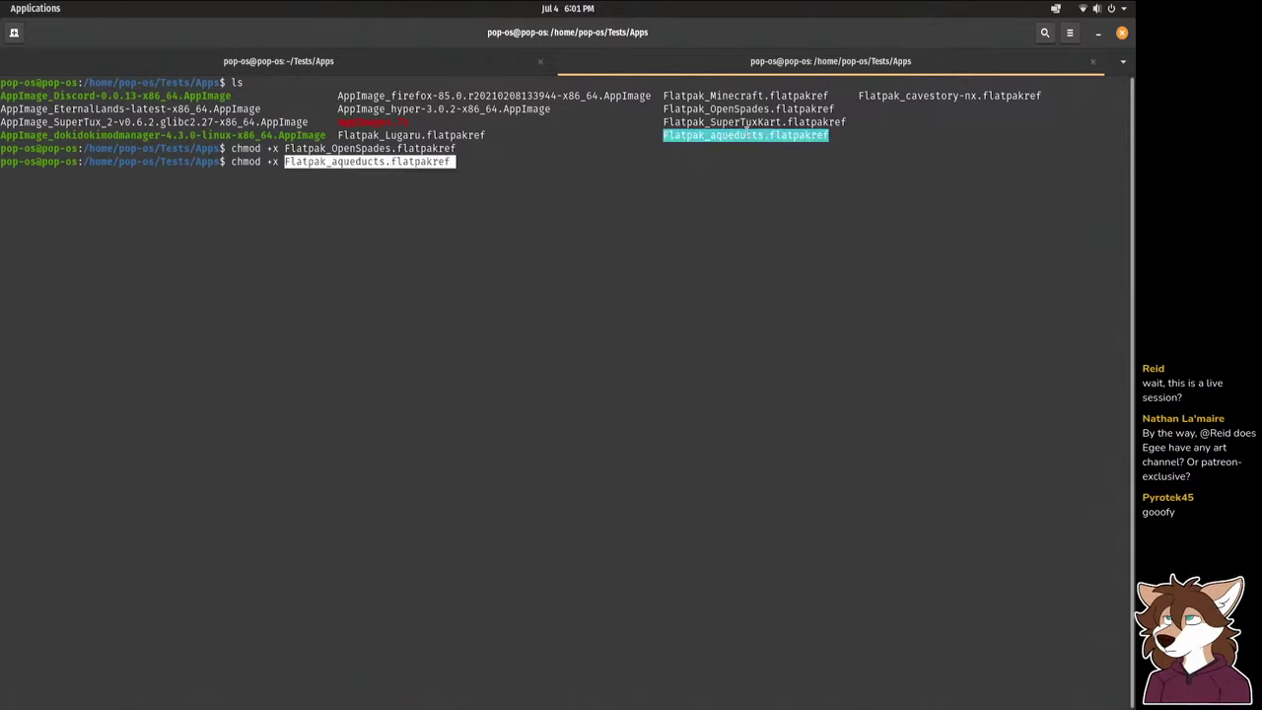
key("Return")
type("cg")
key("BackSpace")
type("hmod +x")
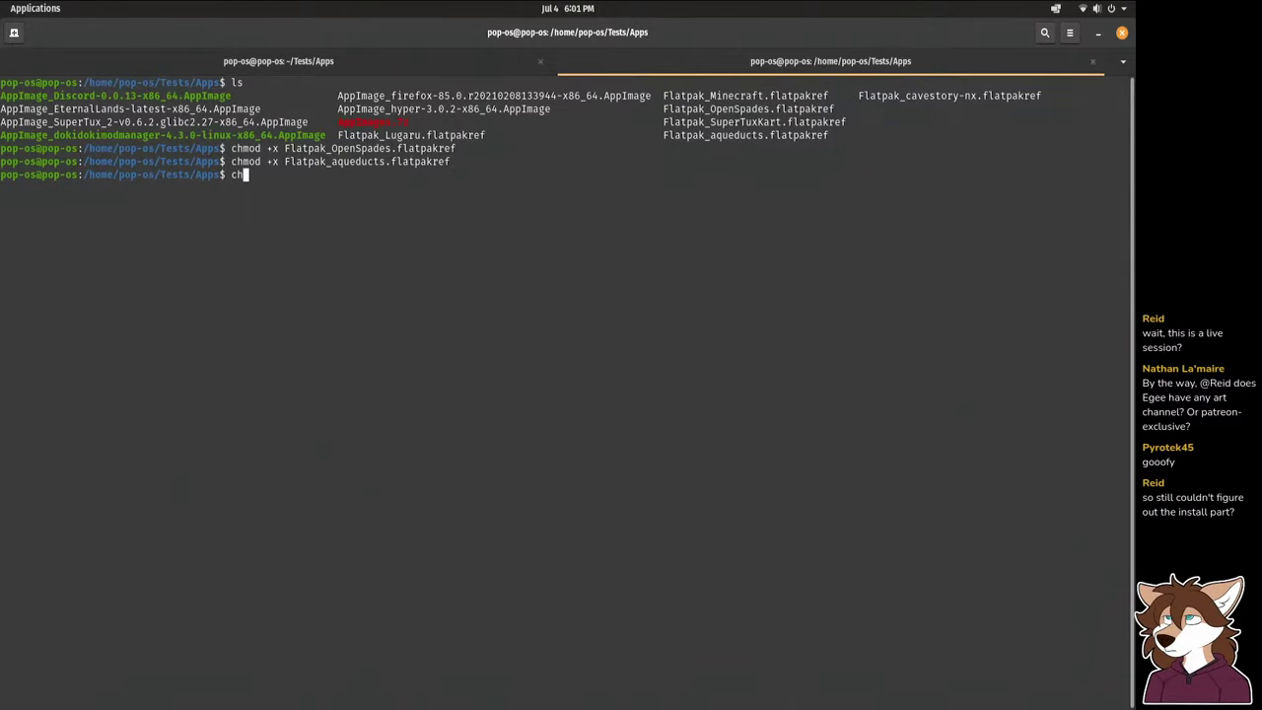
double_click(542, 109)
middle_click(582, 184)
key("Return")
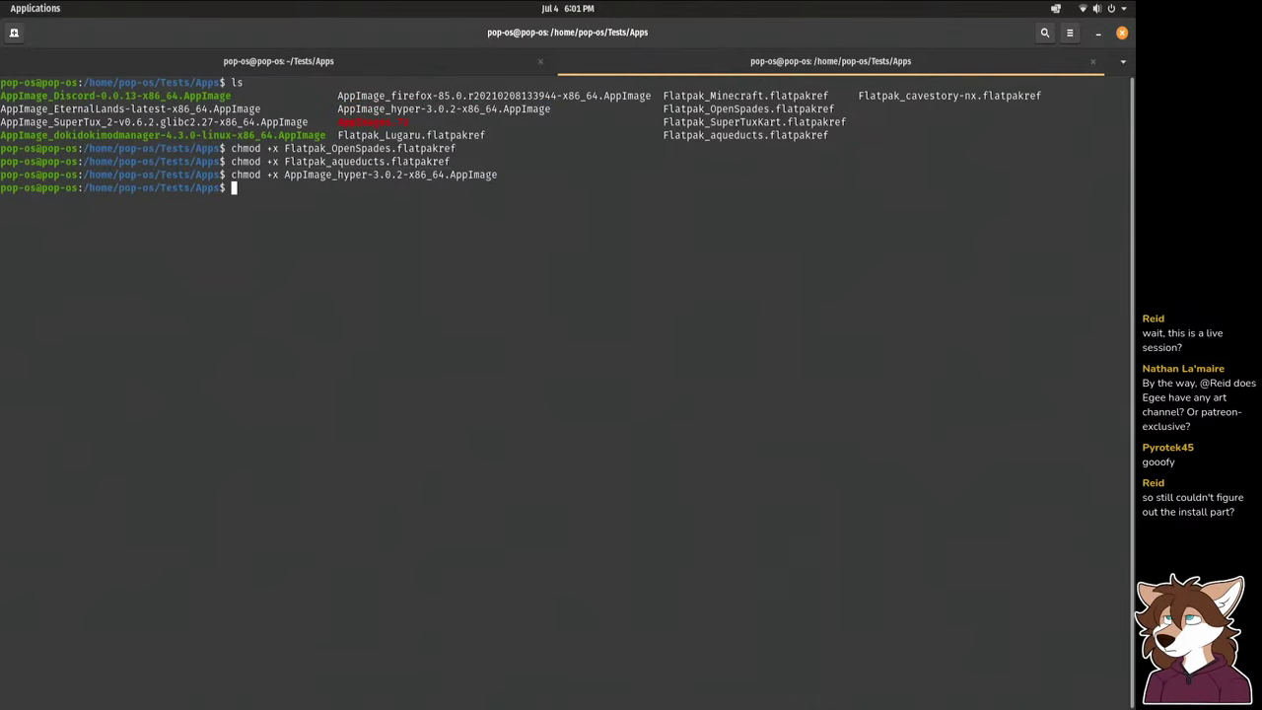
Try running the OpenSpades flatpakref, then install it with flatpak install and cancel.
type("./F")
key("Tab")
type("O")
key("Tab")
key("Return")
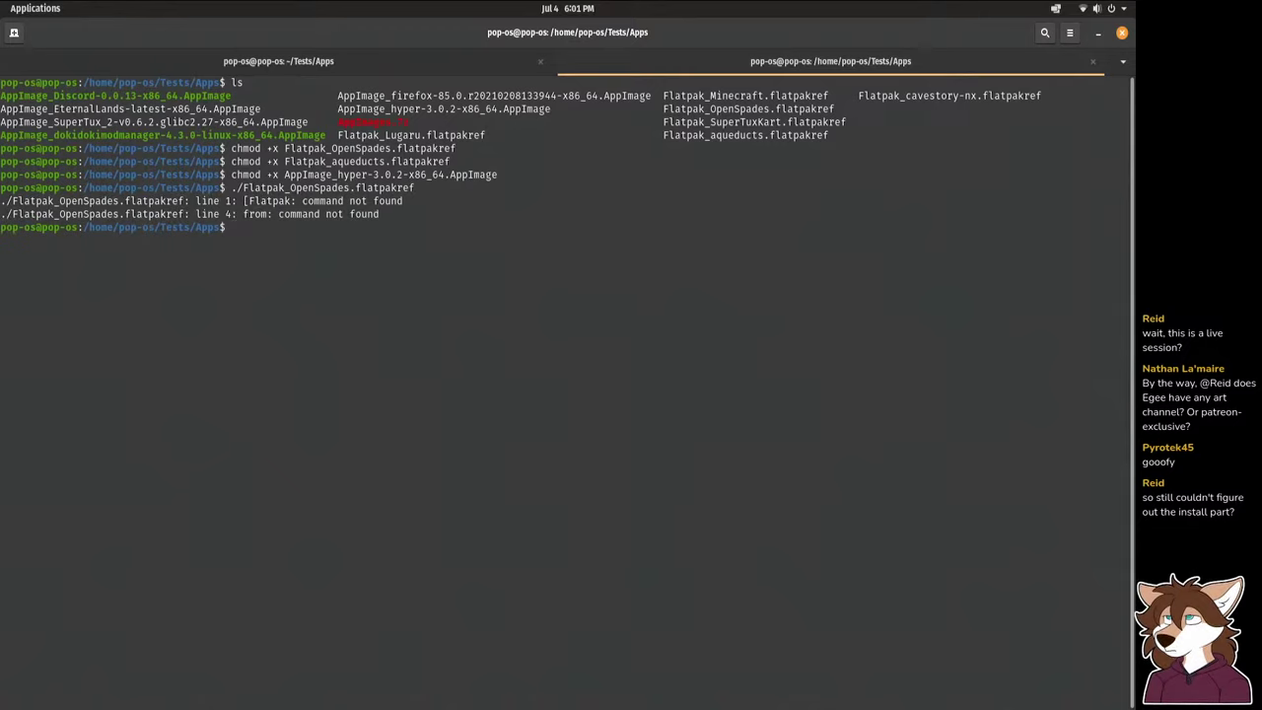
key("Up")
key("Home")
key("Delete")
key("Delete")
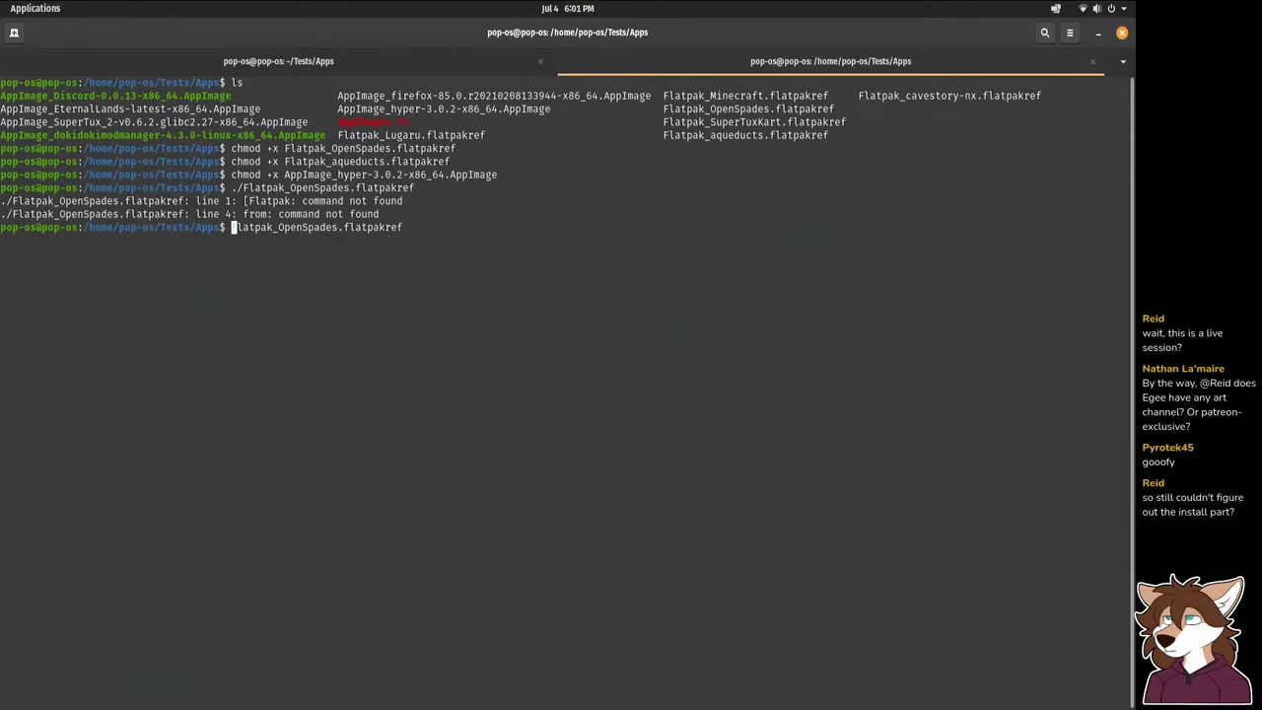
type("flatpak install")
key("Return")
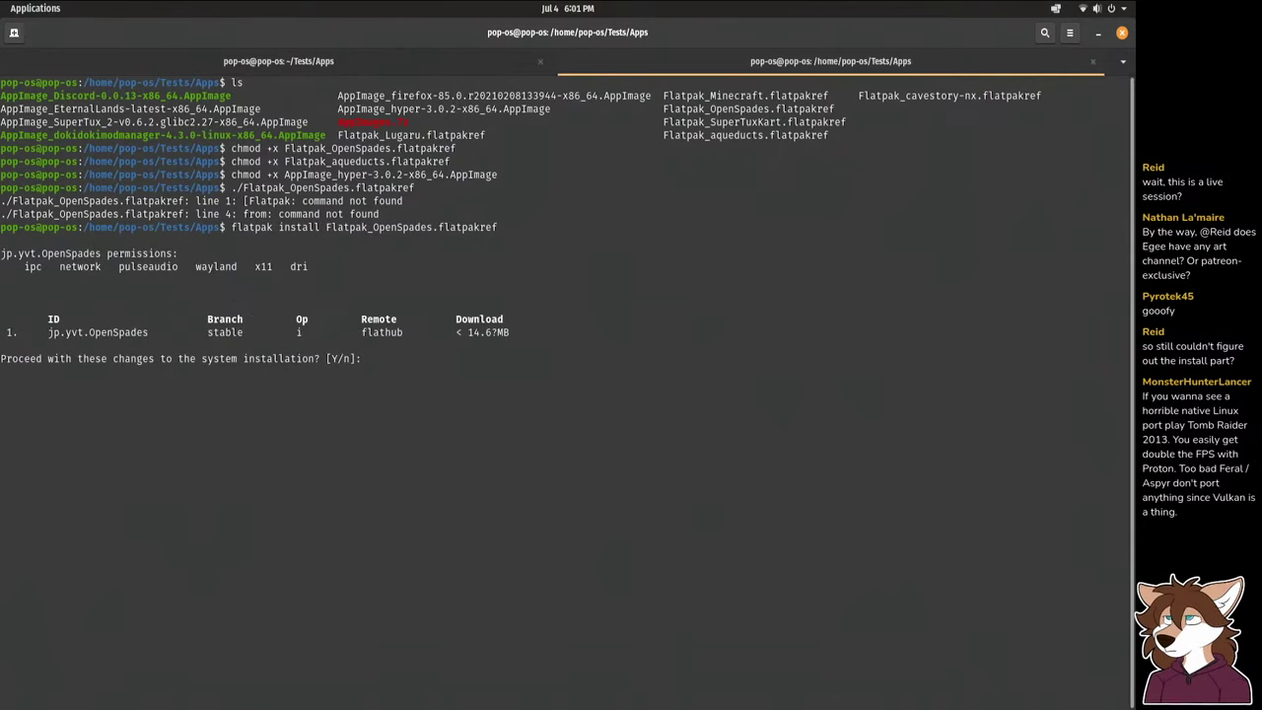
key("ctrl+c")
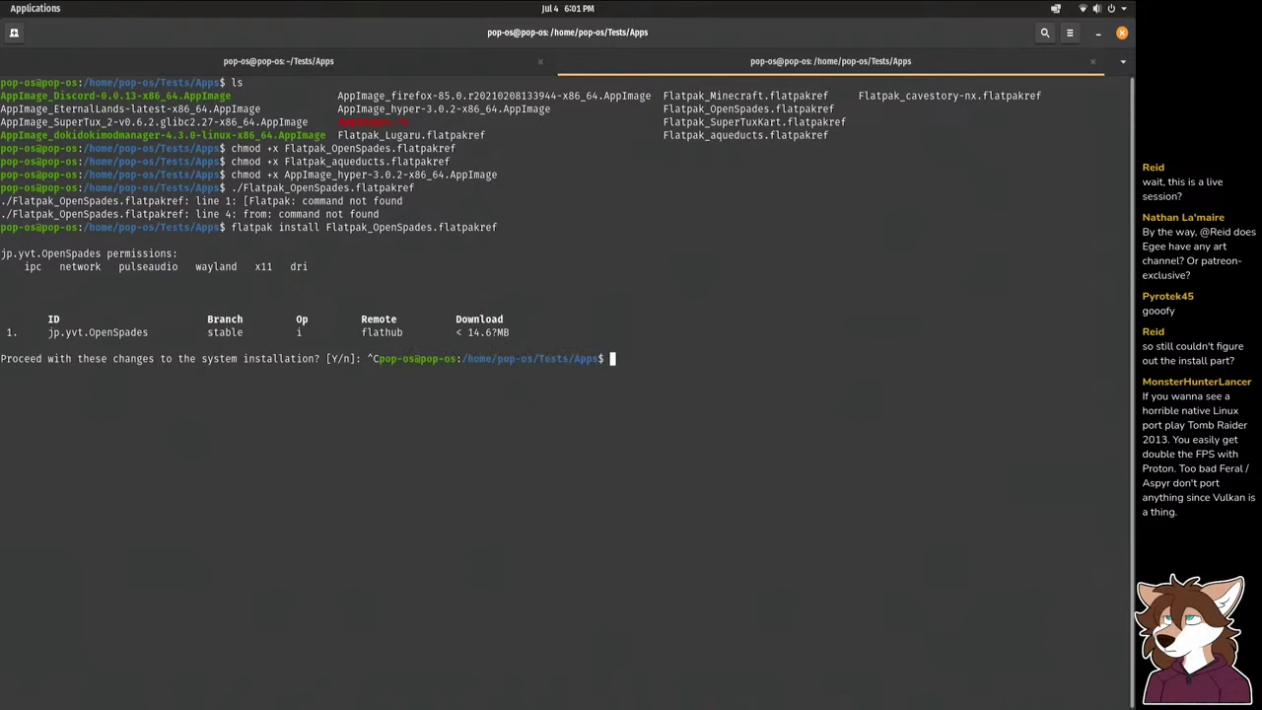
Clear and list the folder, switch to the Minecraft tab, and launch Minecraft.
key("ctrl+l")
type("ls")
key("Return")
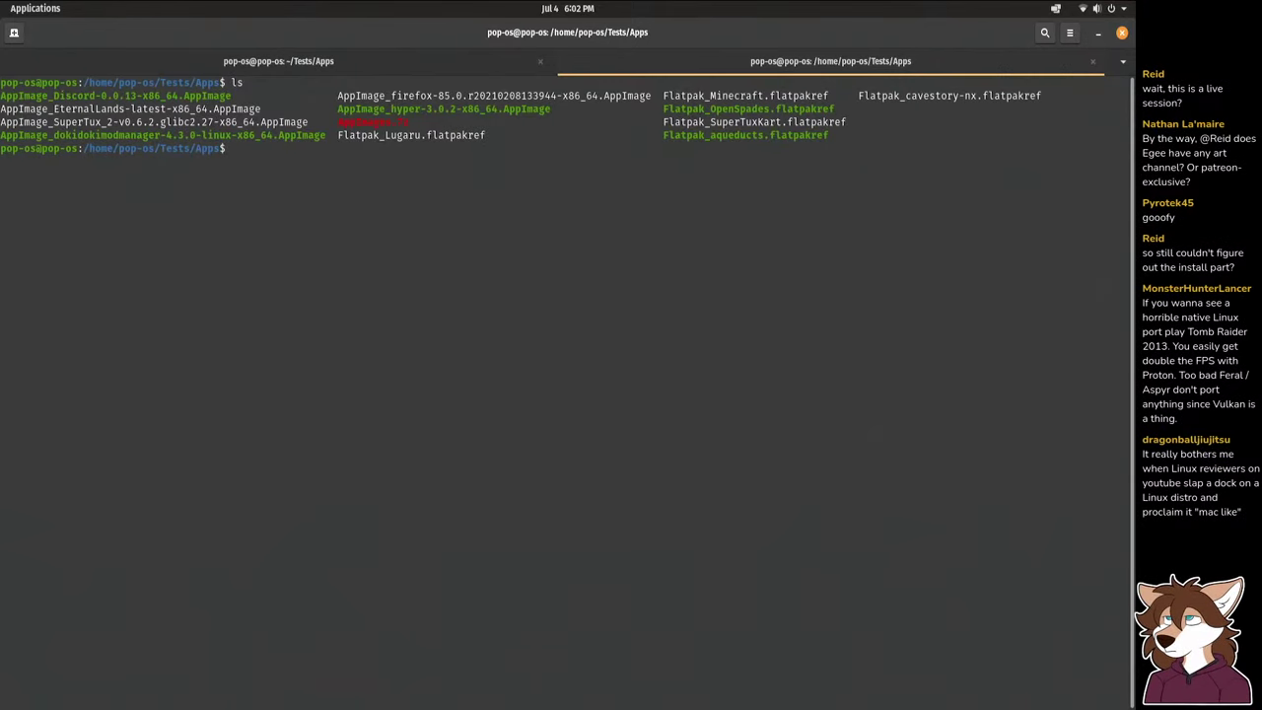
key("ctrl+Page_Up")
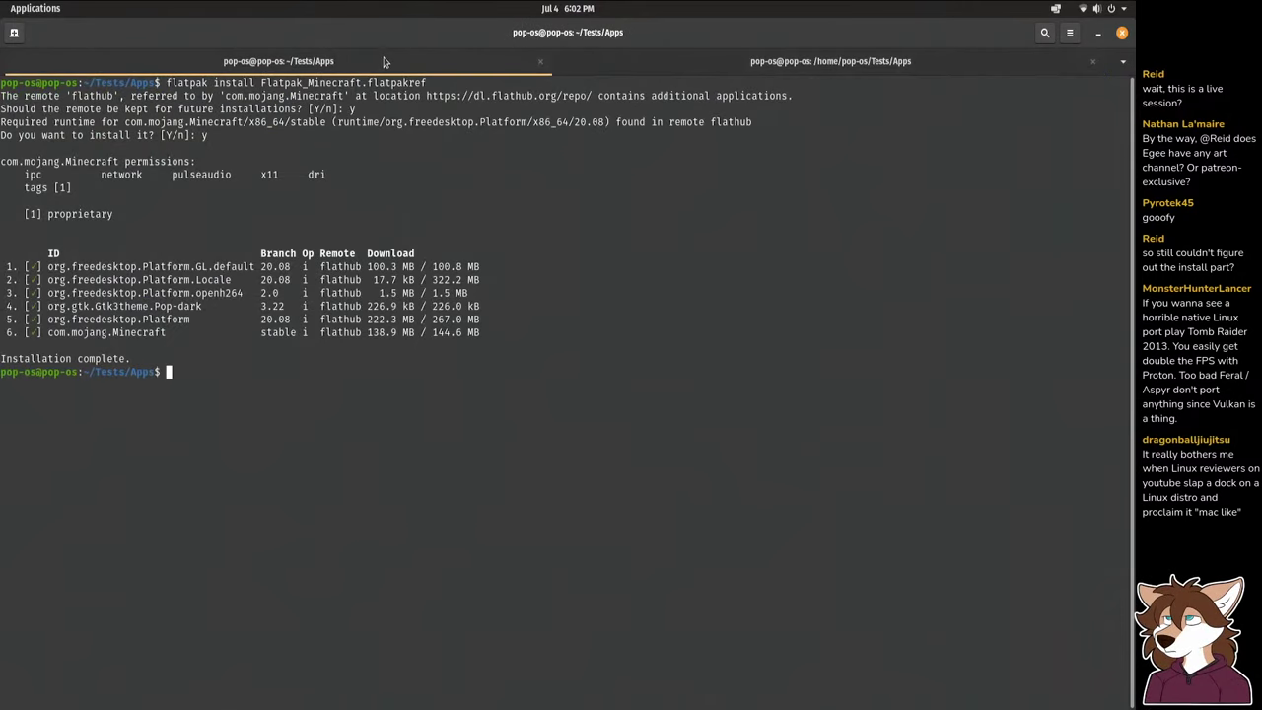
key("super")
type("ine")
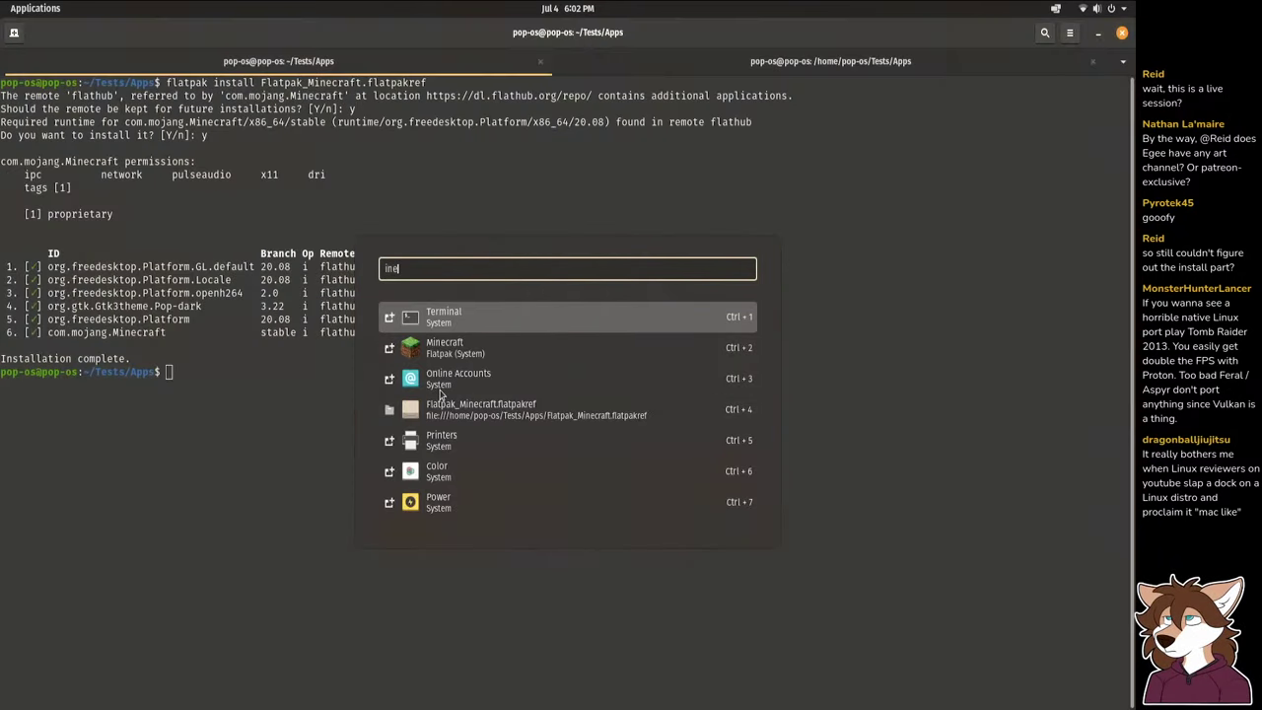
type("c")
key("Return")
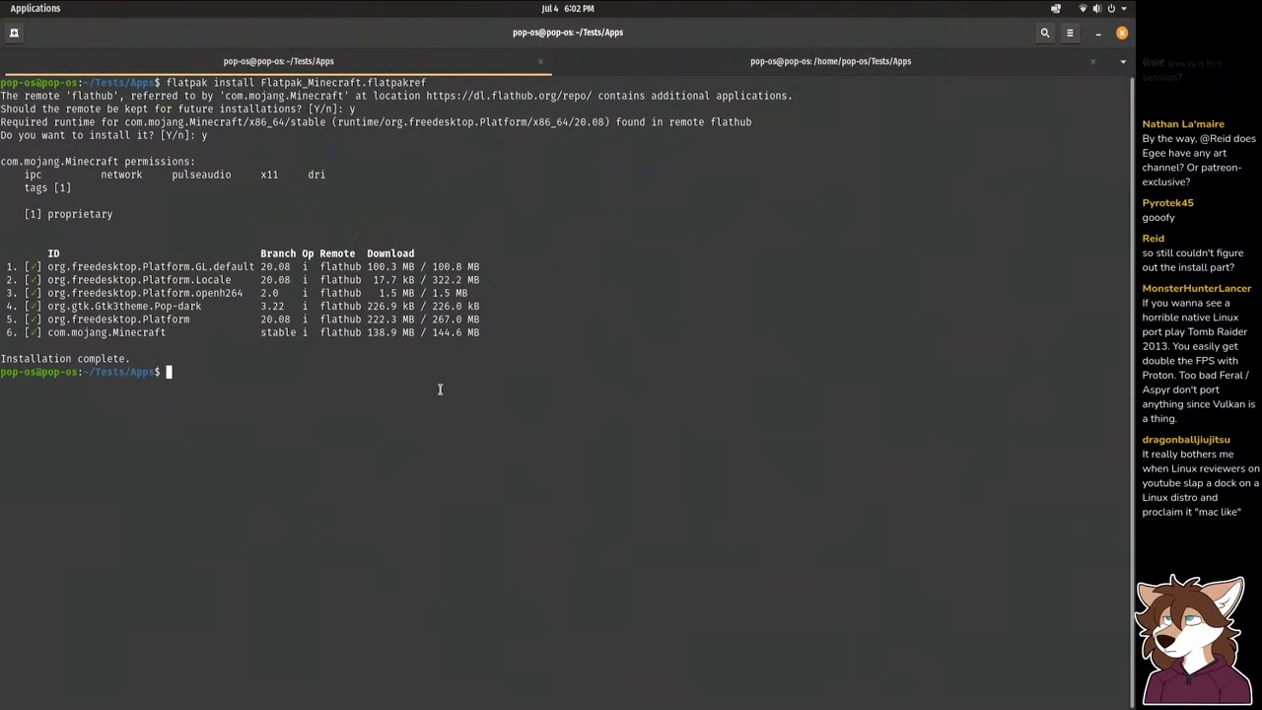
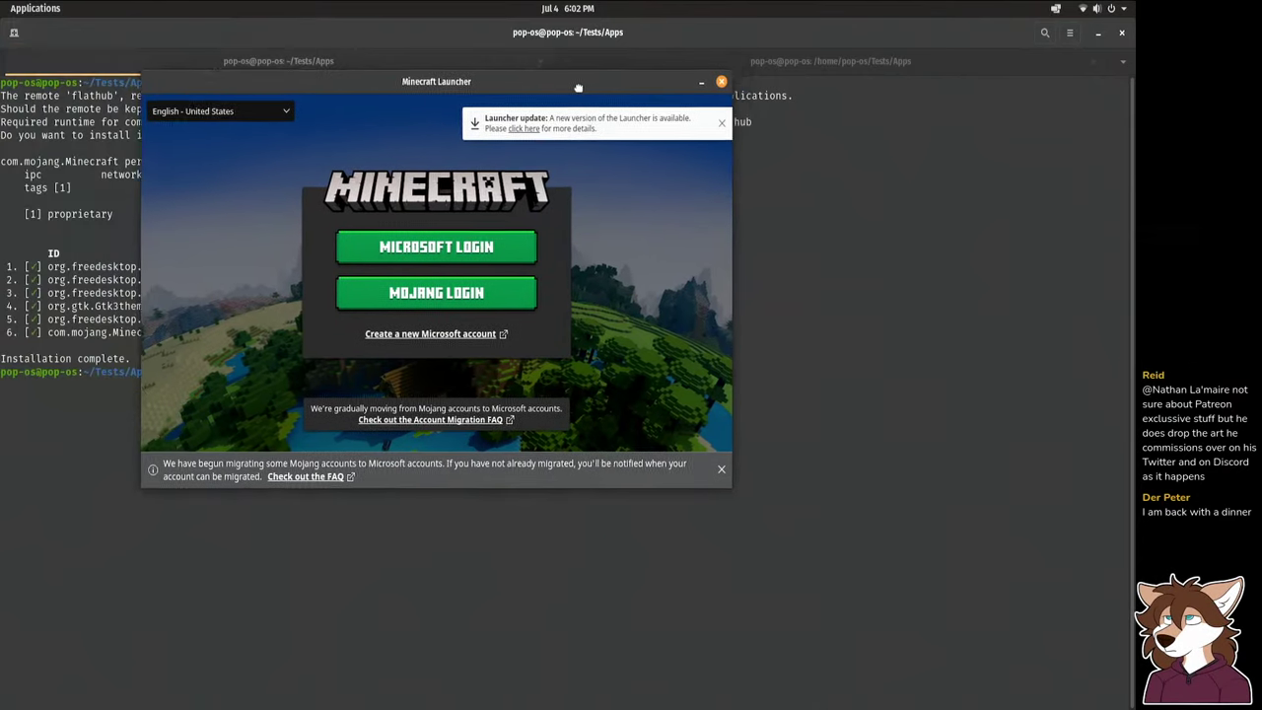
Bring up the Minecraft Launcher, close the Microsoft sign-in window and choose Mojang Login.
left_click(1099, 33)
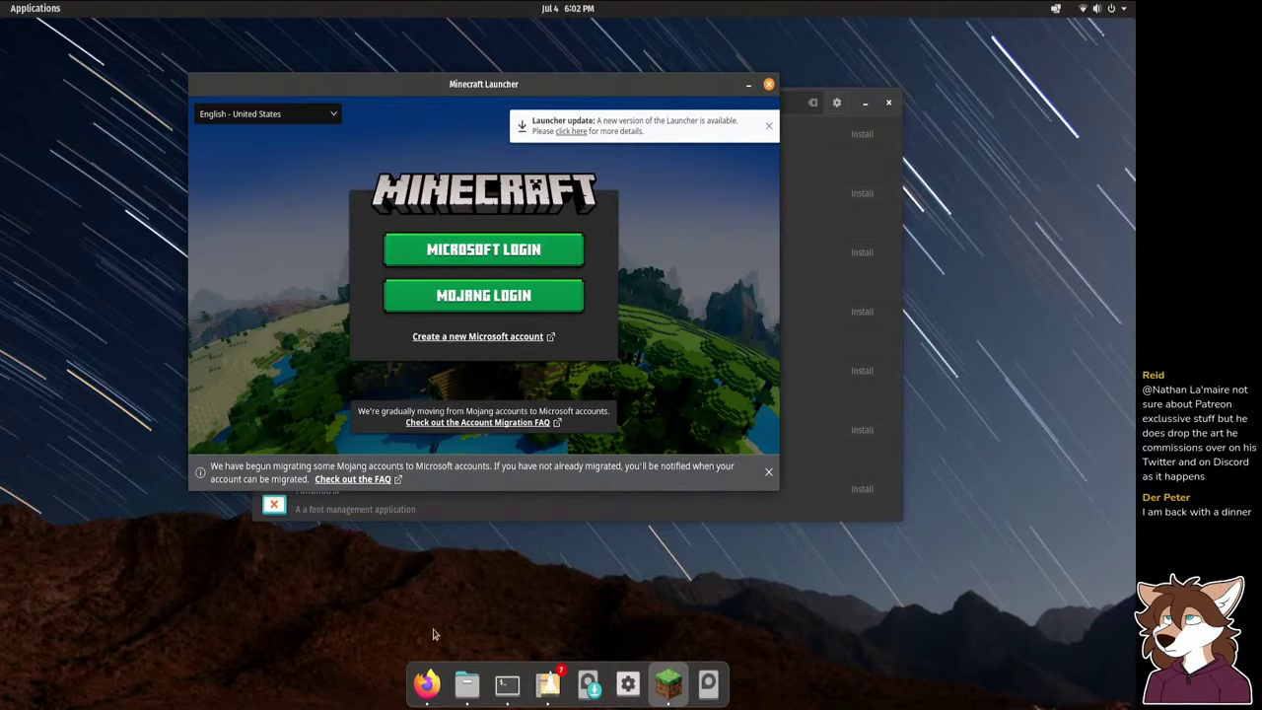
key("super")
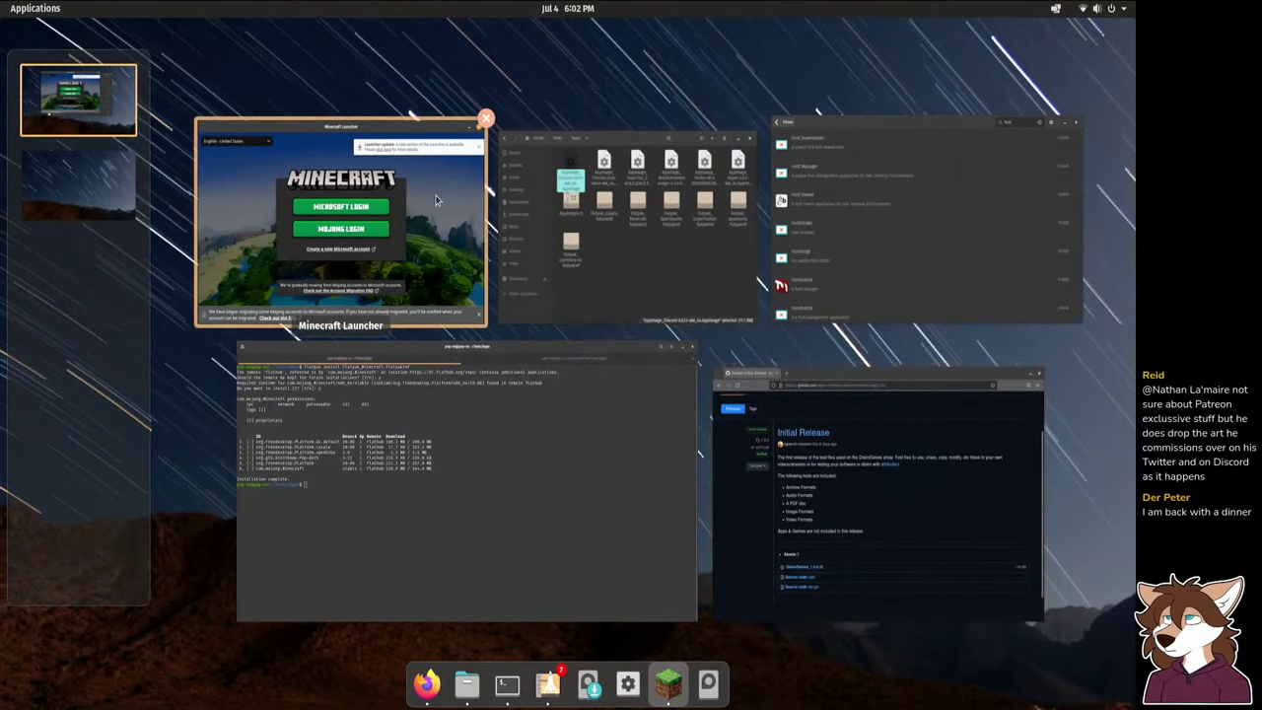
left_click(340, 222)
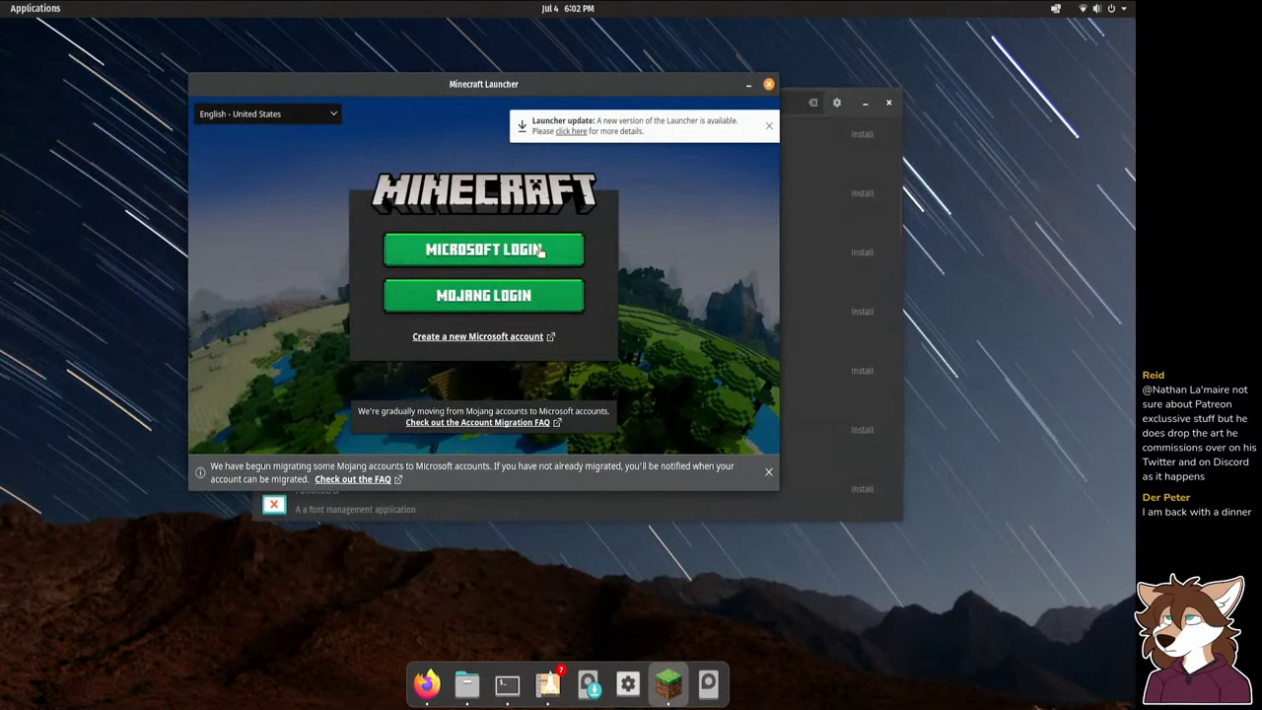
left_click(540, 252)
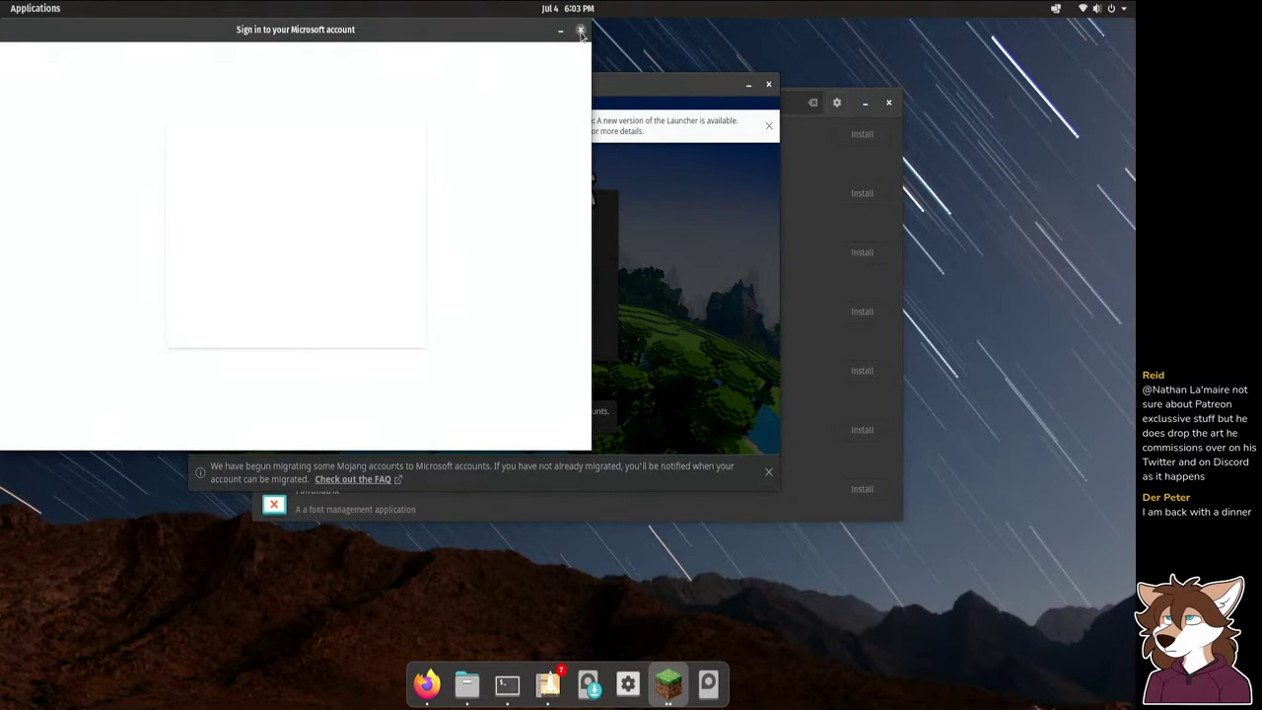
left_click(581, 31)
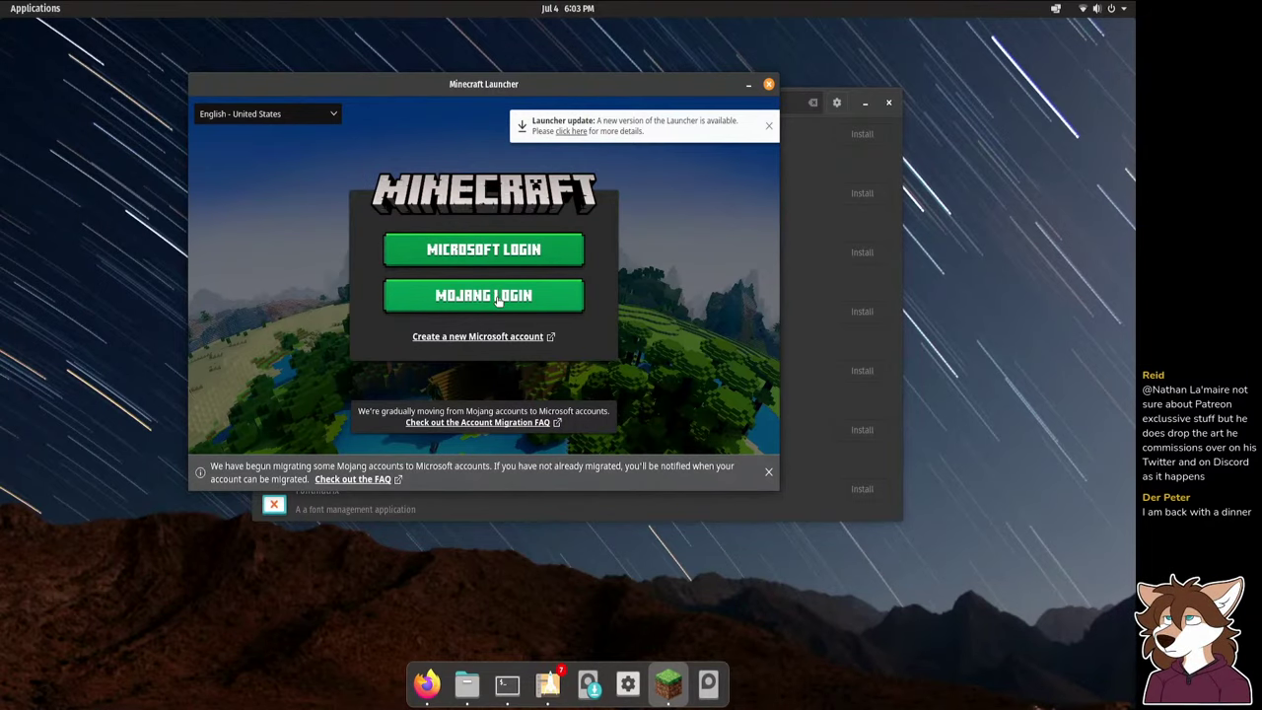
left_click(498, 301)
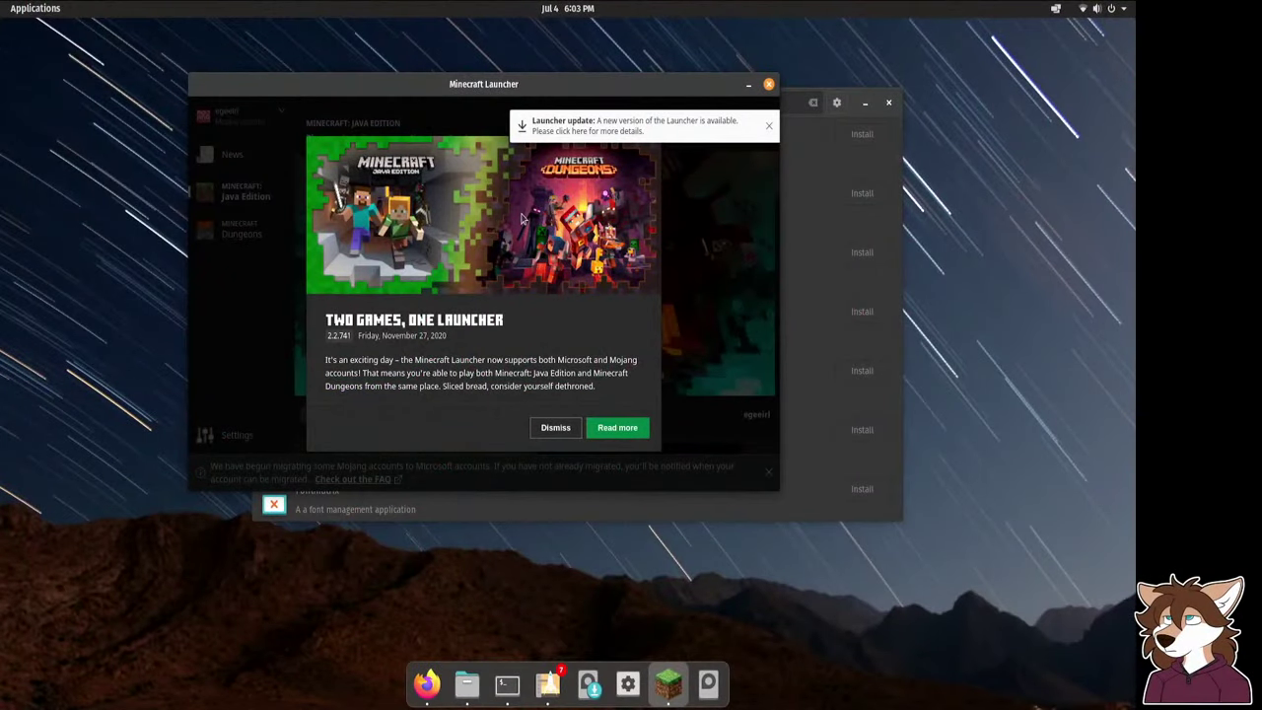
Read and close the launcher announcement, press PLAY for Java Edition 1.17, and dismiss the migration notice.
left_click(624, 431)
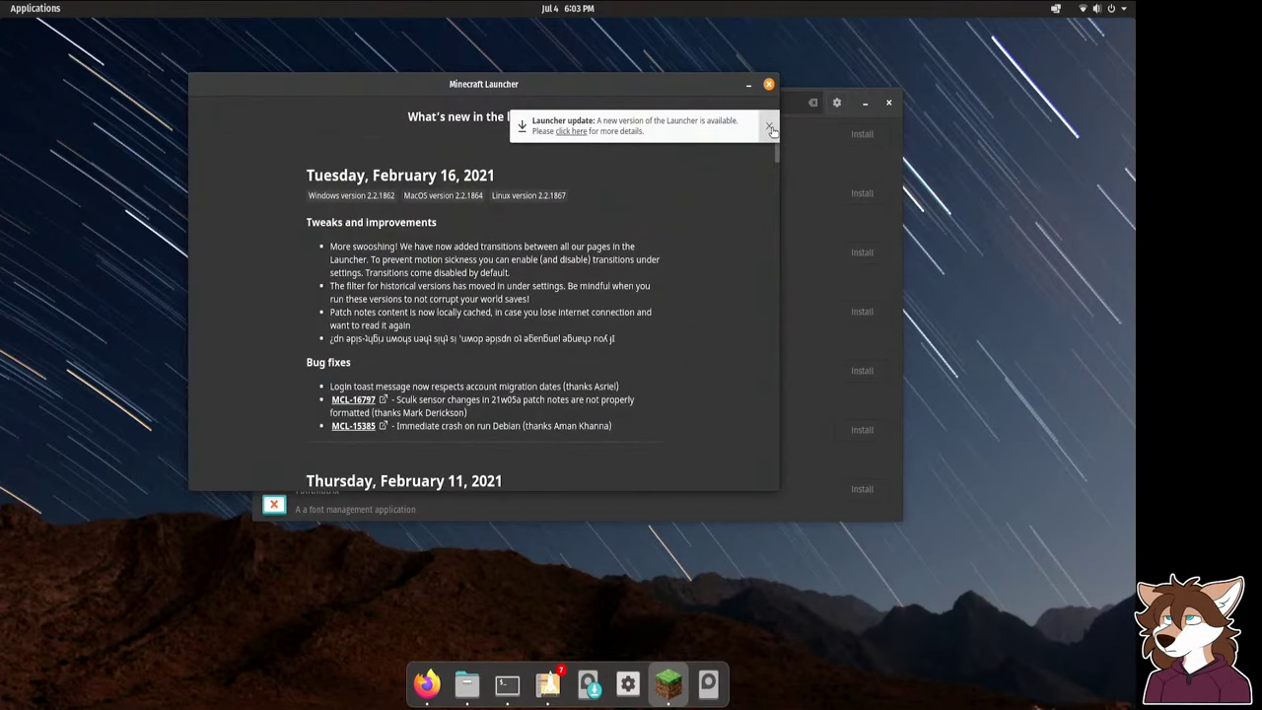
left_click(762, 117)
left_click(564, 410)
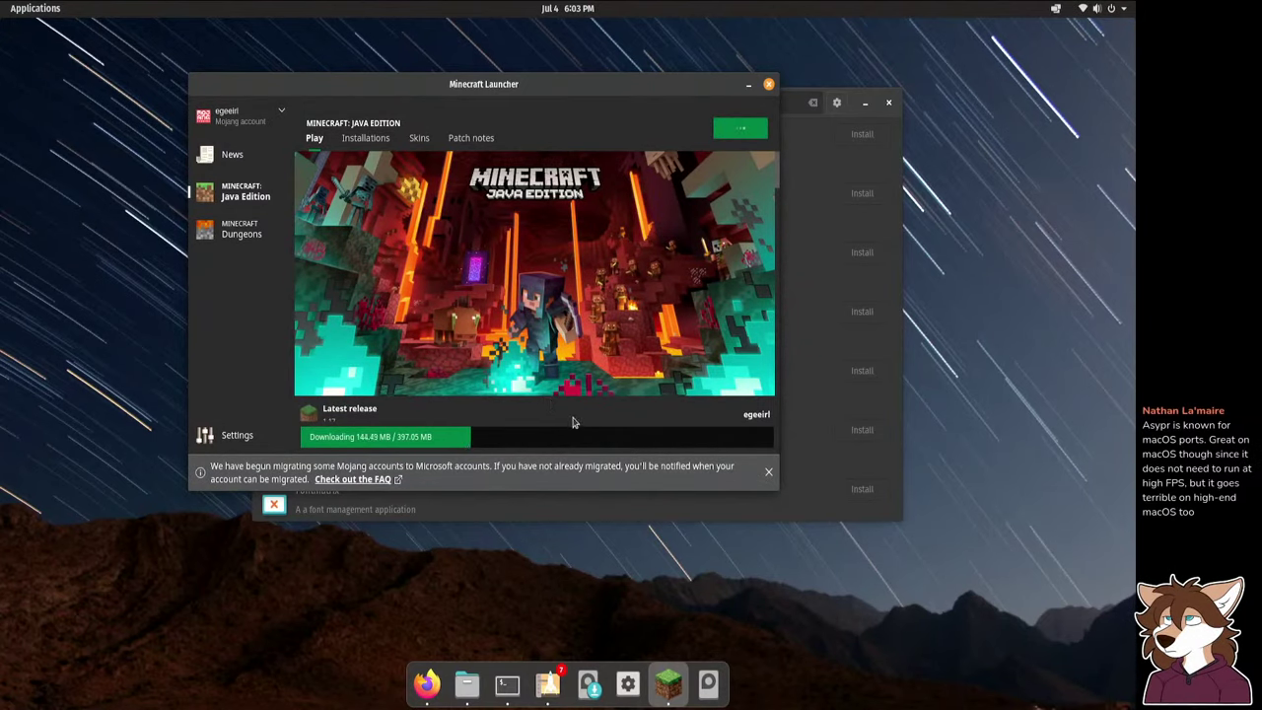
left_click(768, 472)
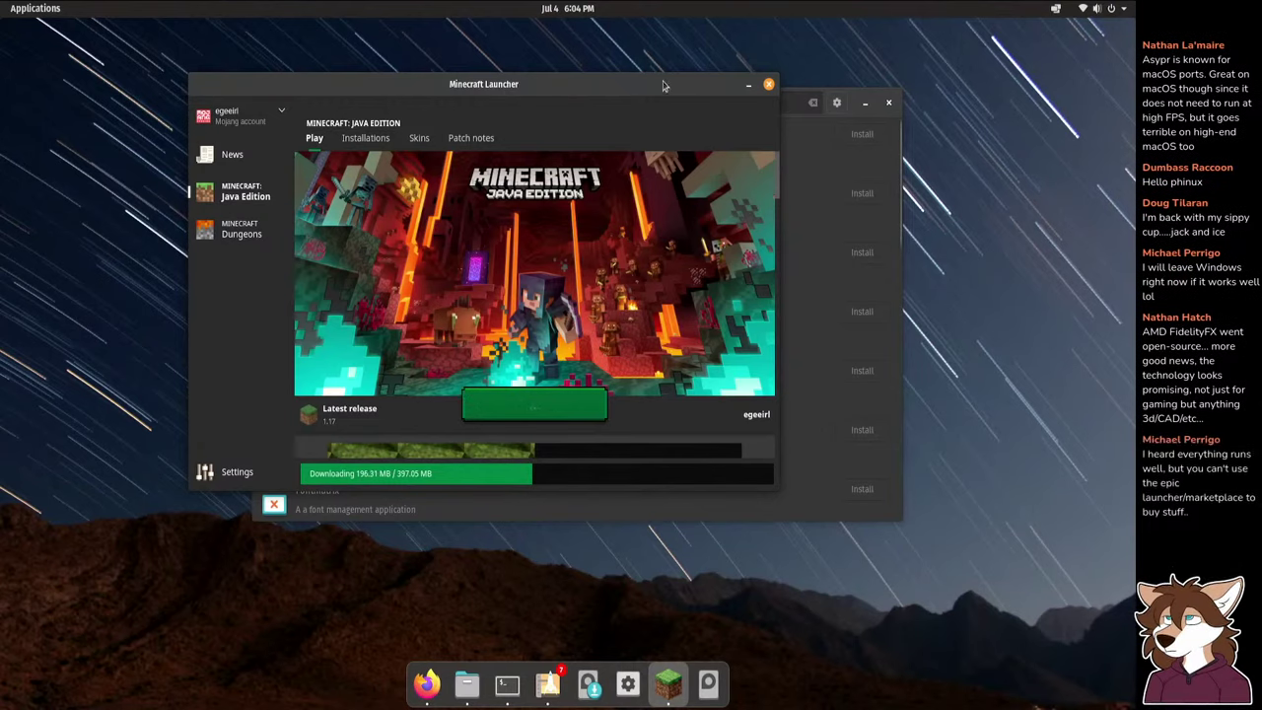
Minimize the launcher and show the Home folder in Files.
left_click(747, 86)
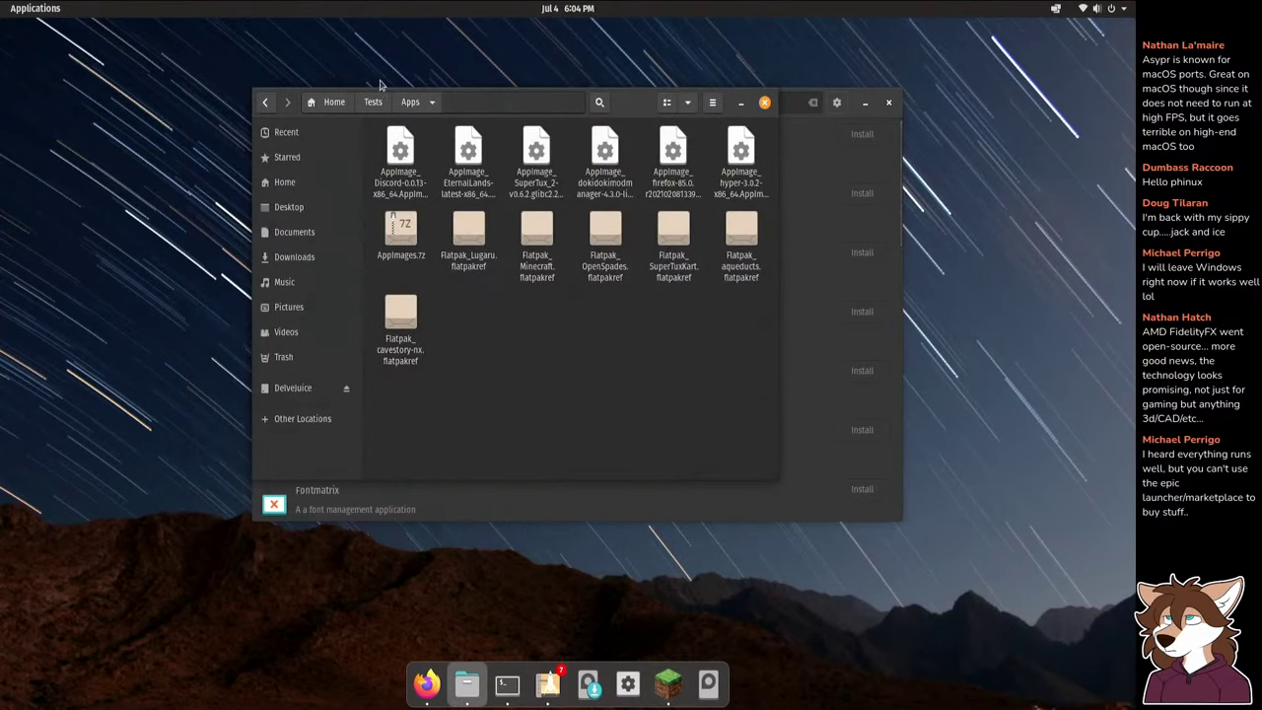
left_click(379, 106)
left_click(284, 181)
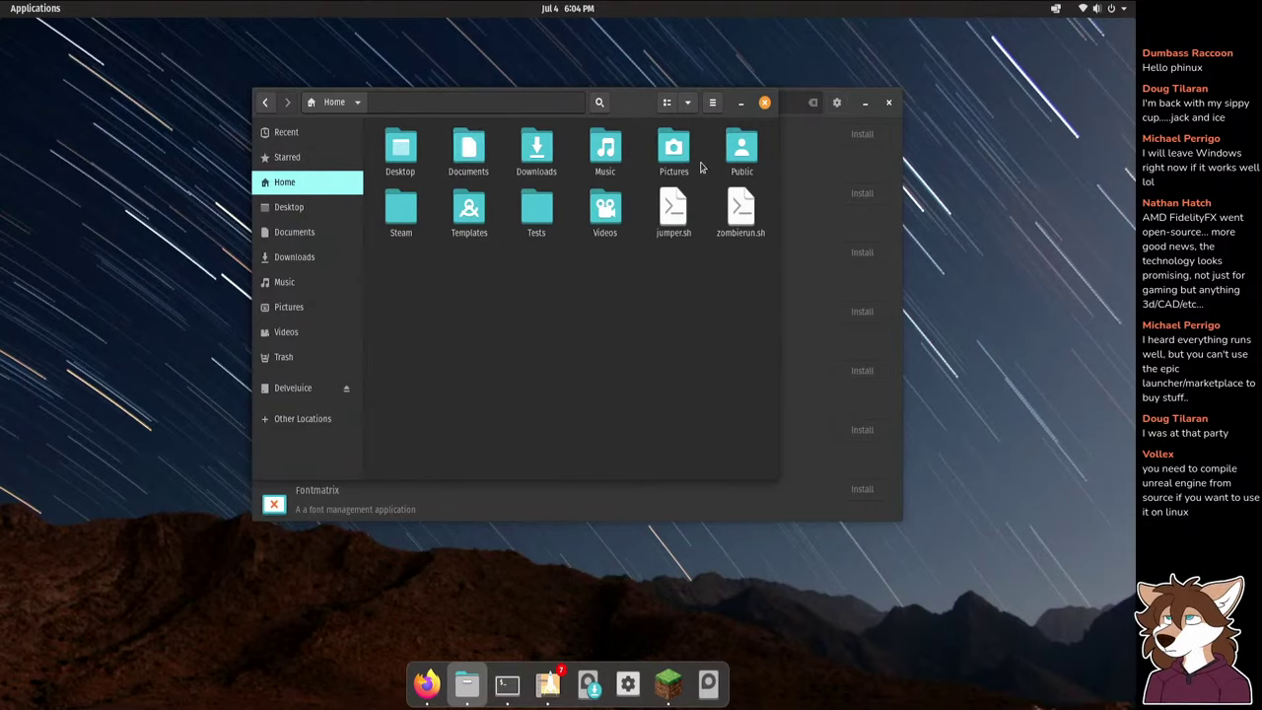
Open a terminal in the Home folder from its right-click menu.
right_click(680, 227)
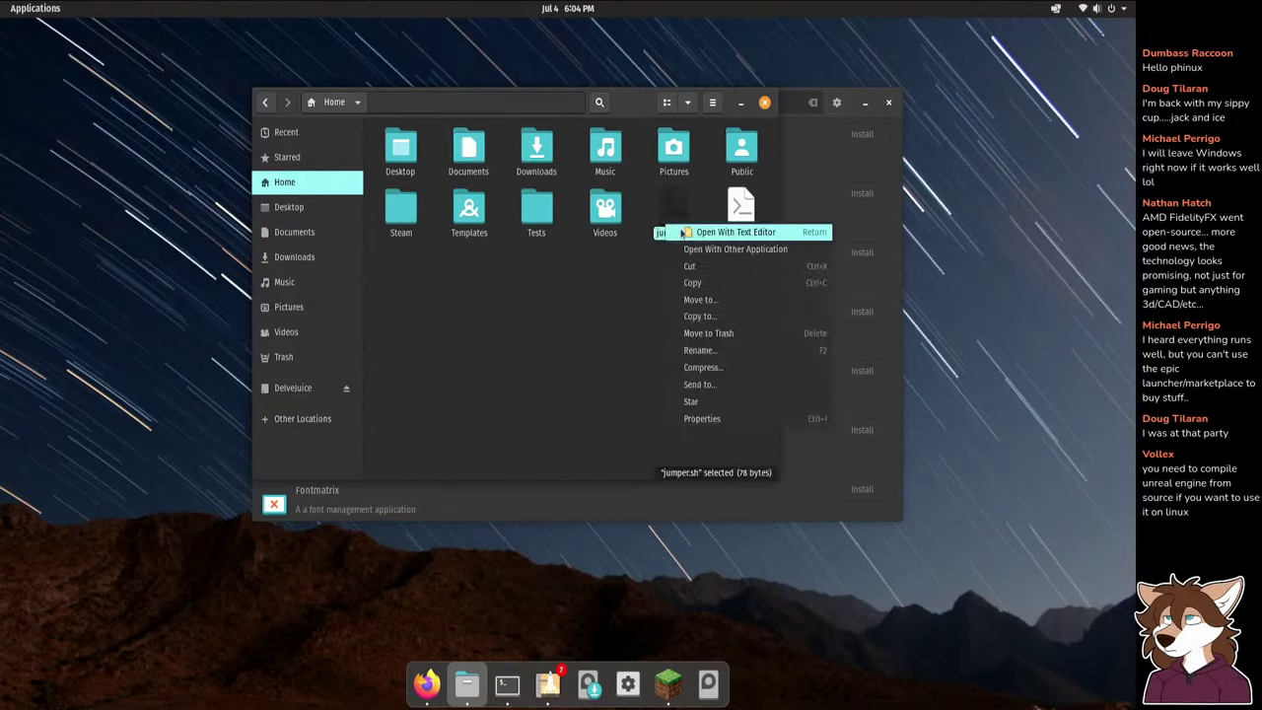
left_click(526, 332)
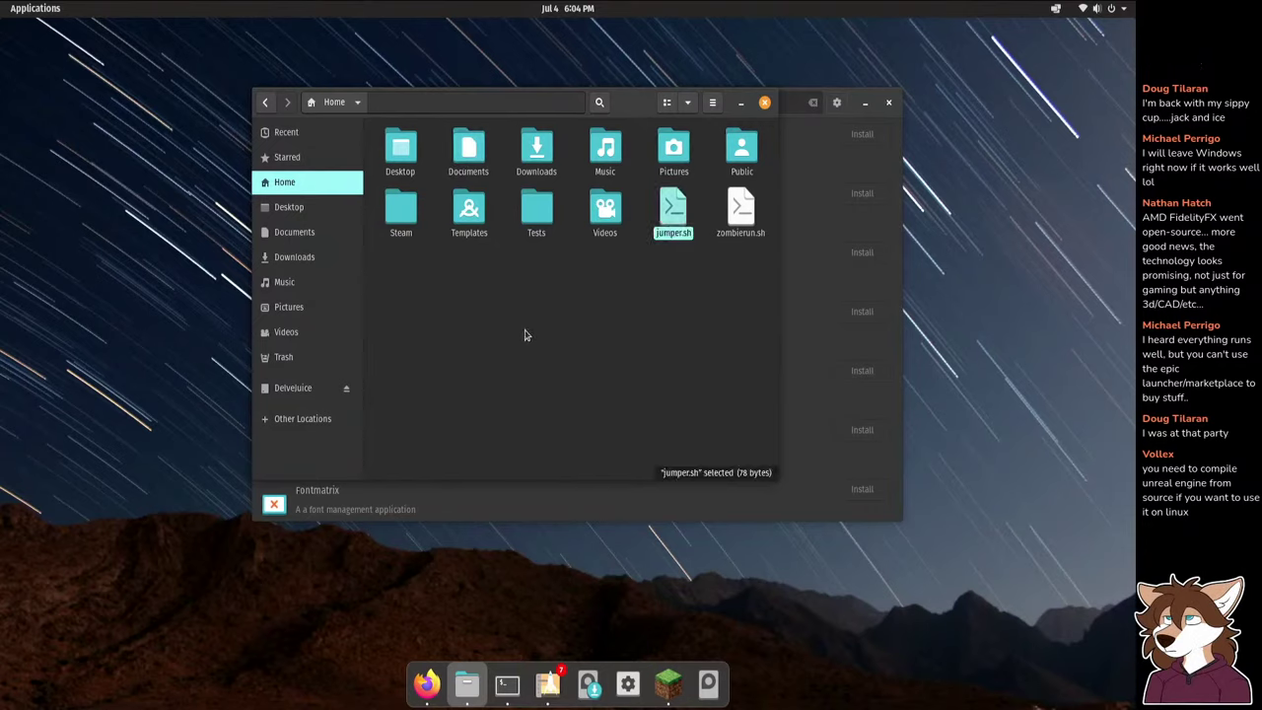
right_click(542, 280)
left_click(603, 349)
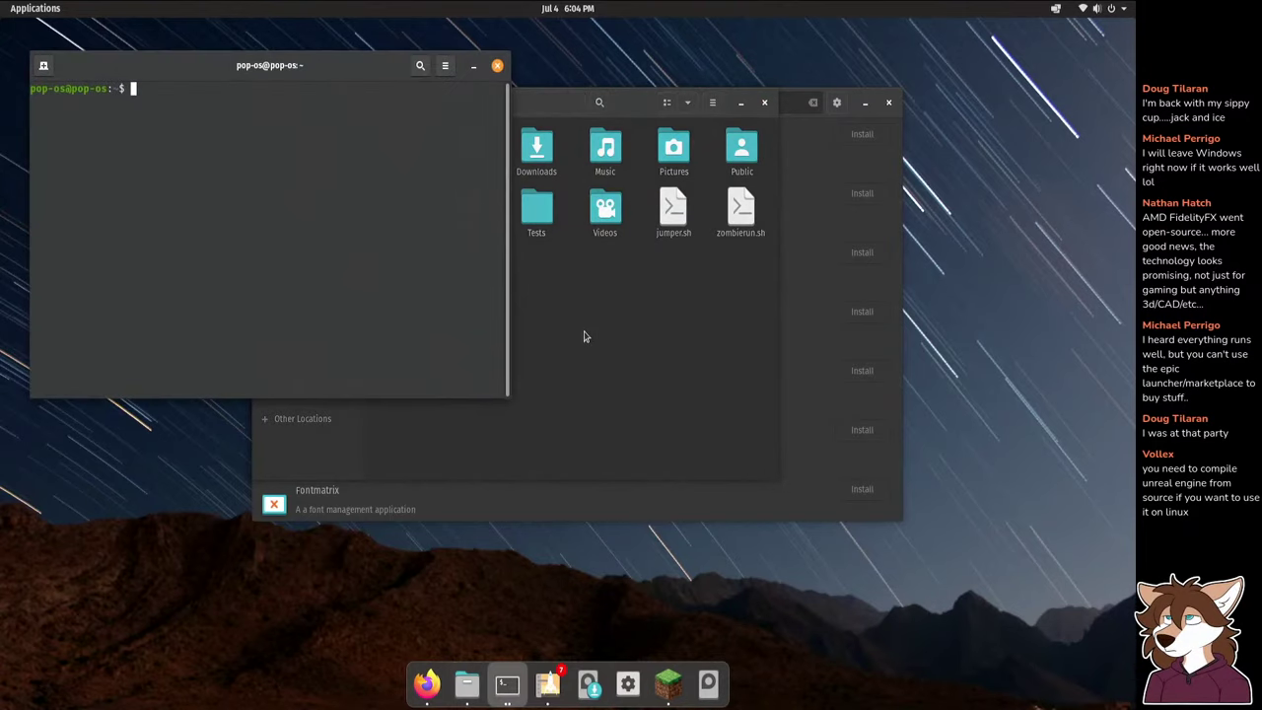
Run the jumper.sh setup script with bash.
type("./j")
key("BackSpace")
key("BackSpace")
key("BackSpace")
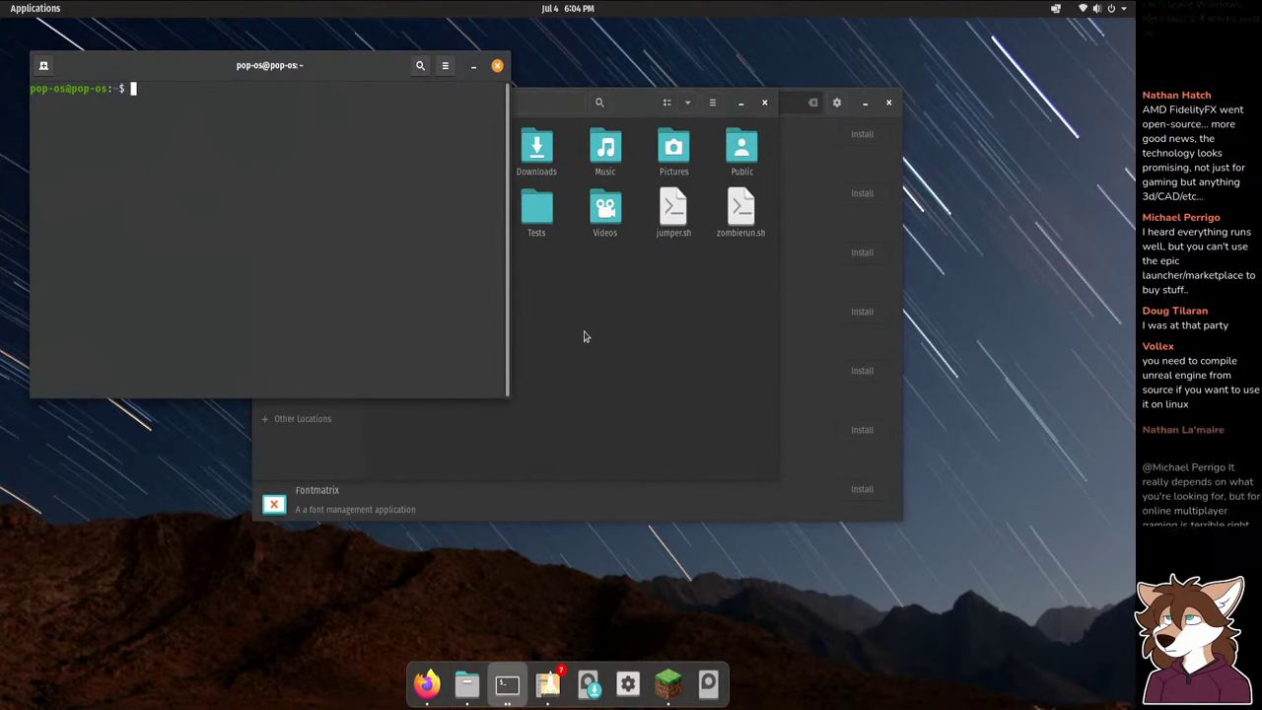
type("bash jumper.sh")
key("Return")
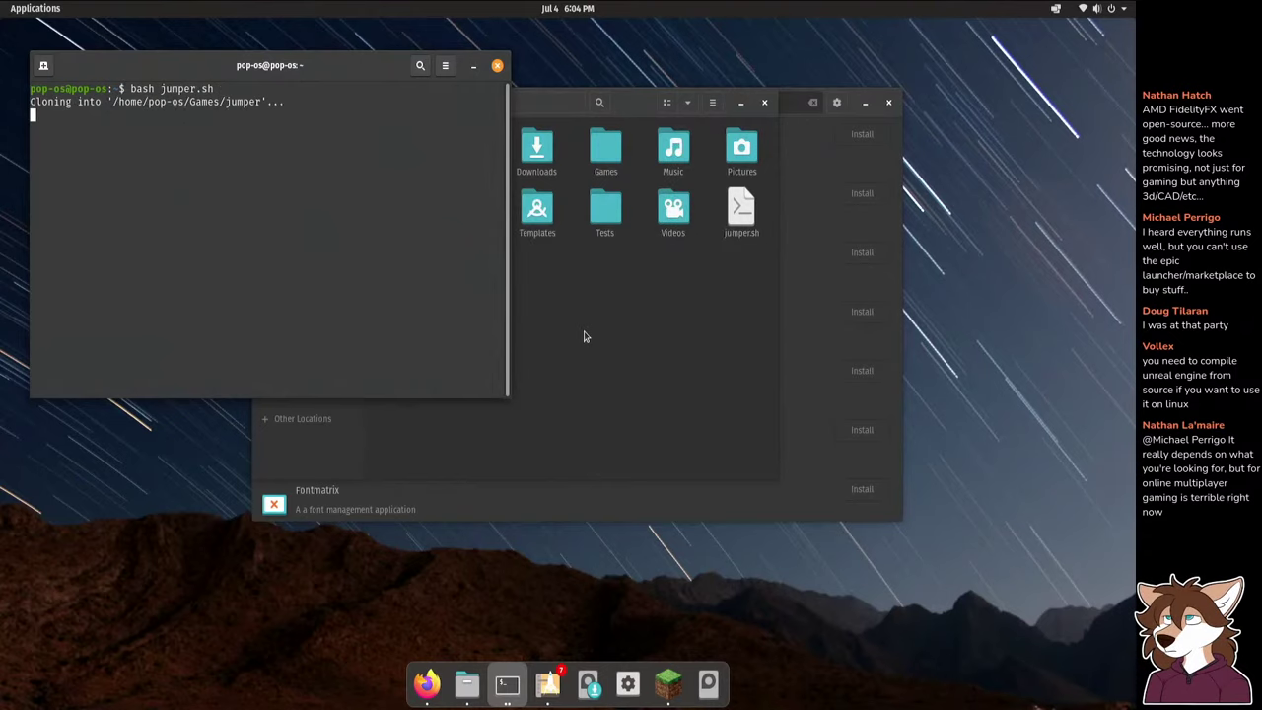
Run the zombierun.sh setup script with bash.
type("bash")
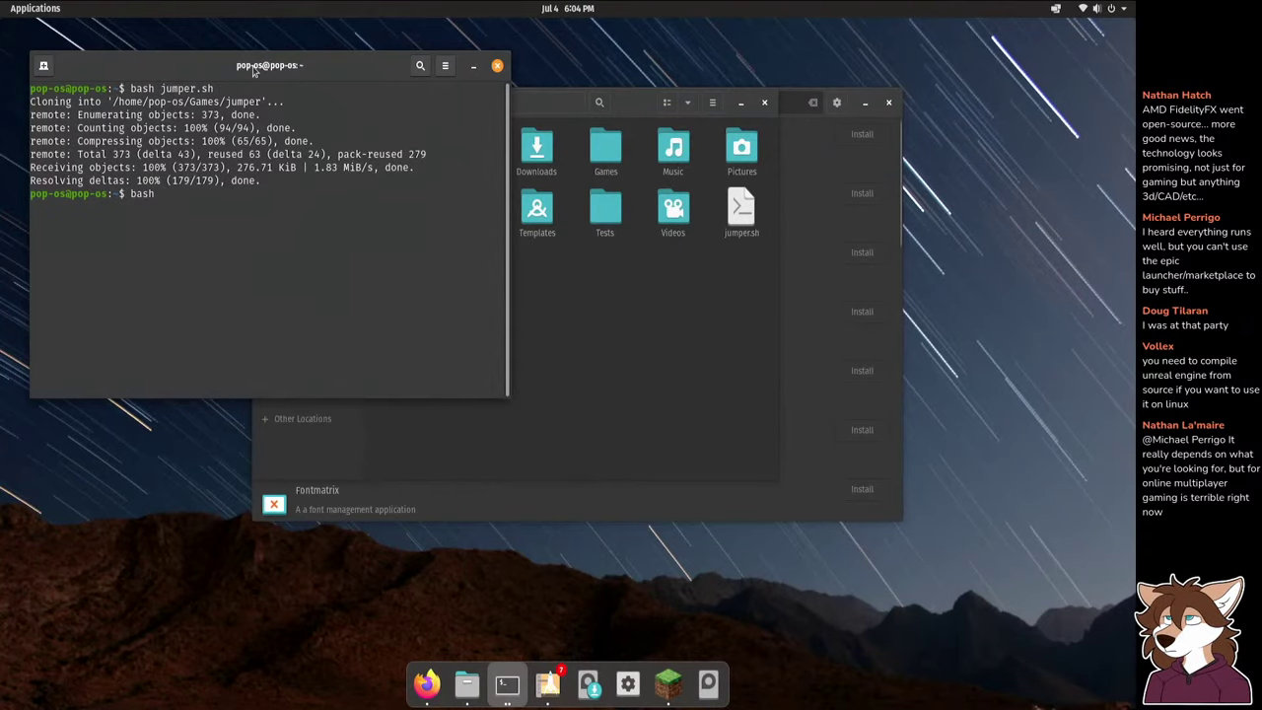
left_click_drag(239, 75, 695, 109)
type("zombierun.sh")
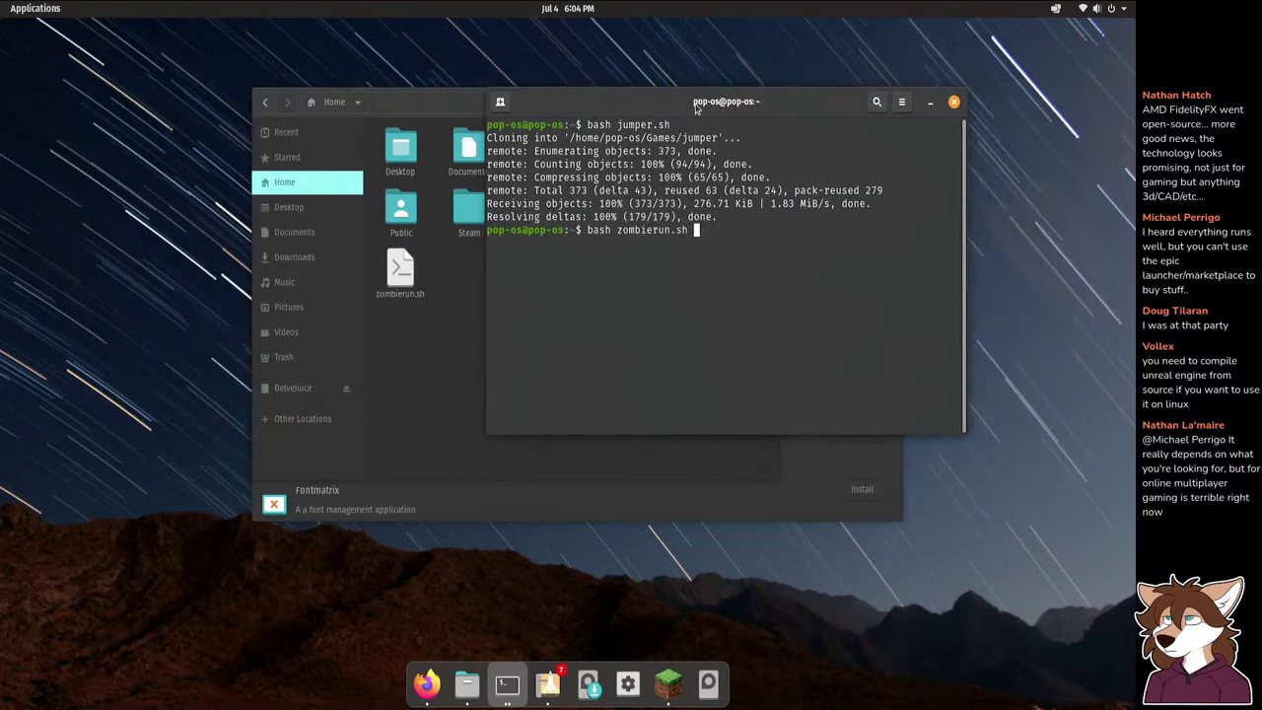
key("Return")
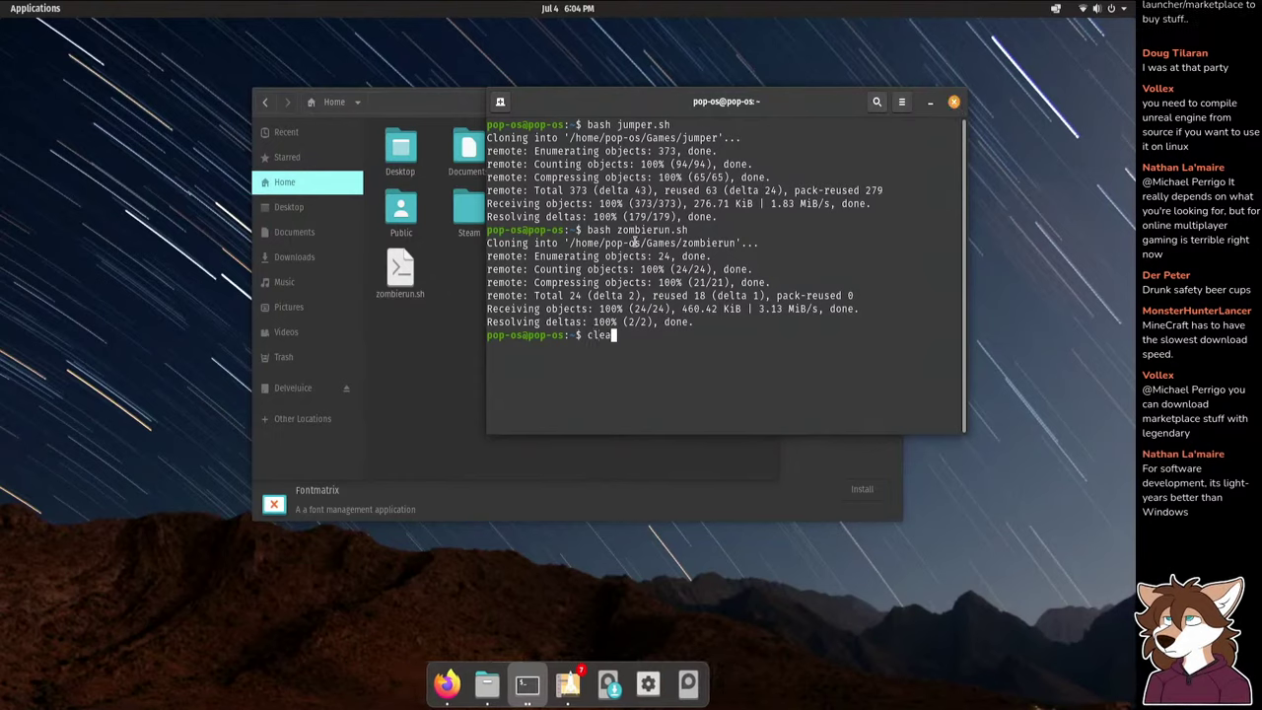
Clear the terminal and list the home folder contents.
key("ctrl+l")
type("ls")
key("Return")
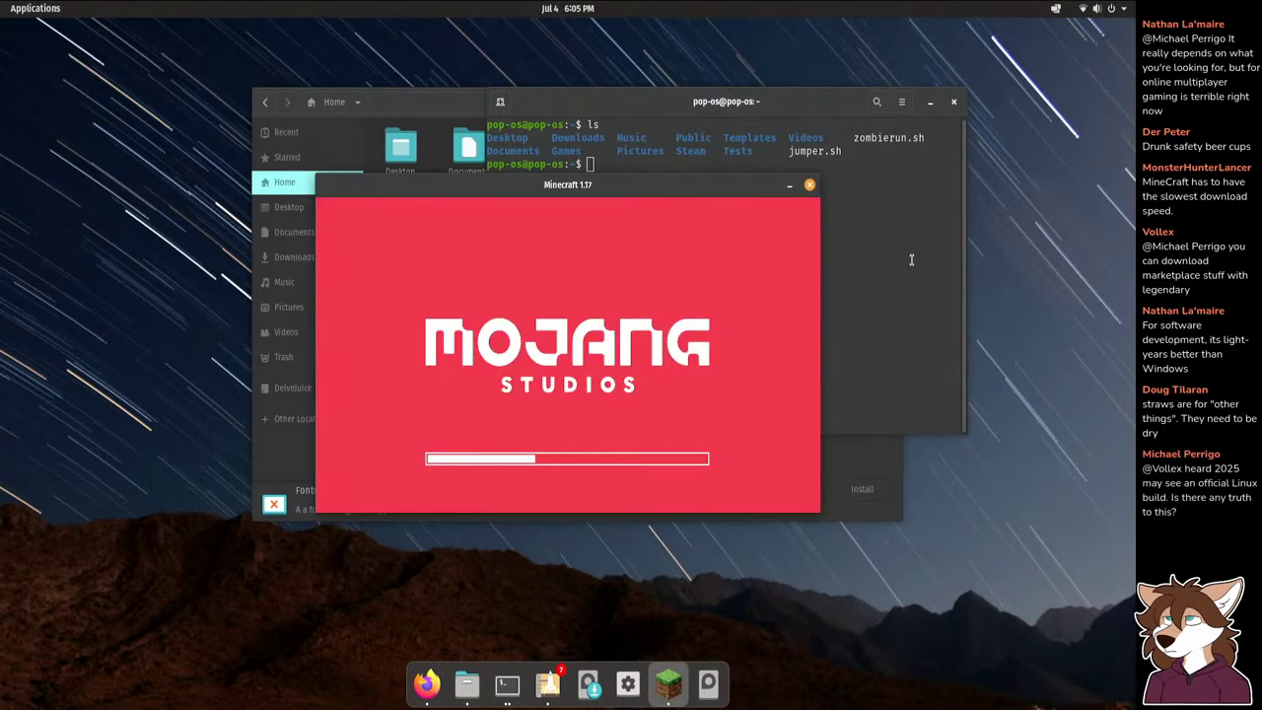
Change into the Games folder and list its contents.
left_click(506, 684)
type("cd Gam")
key("Tab")
key("Return")
type("ls")
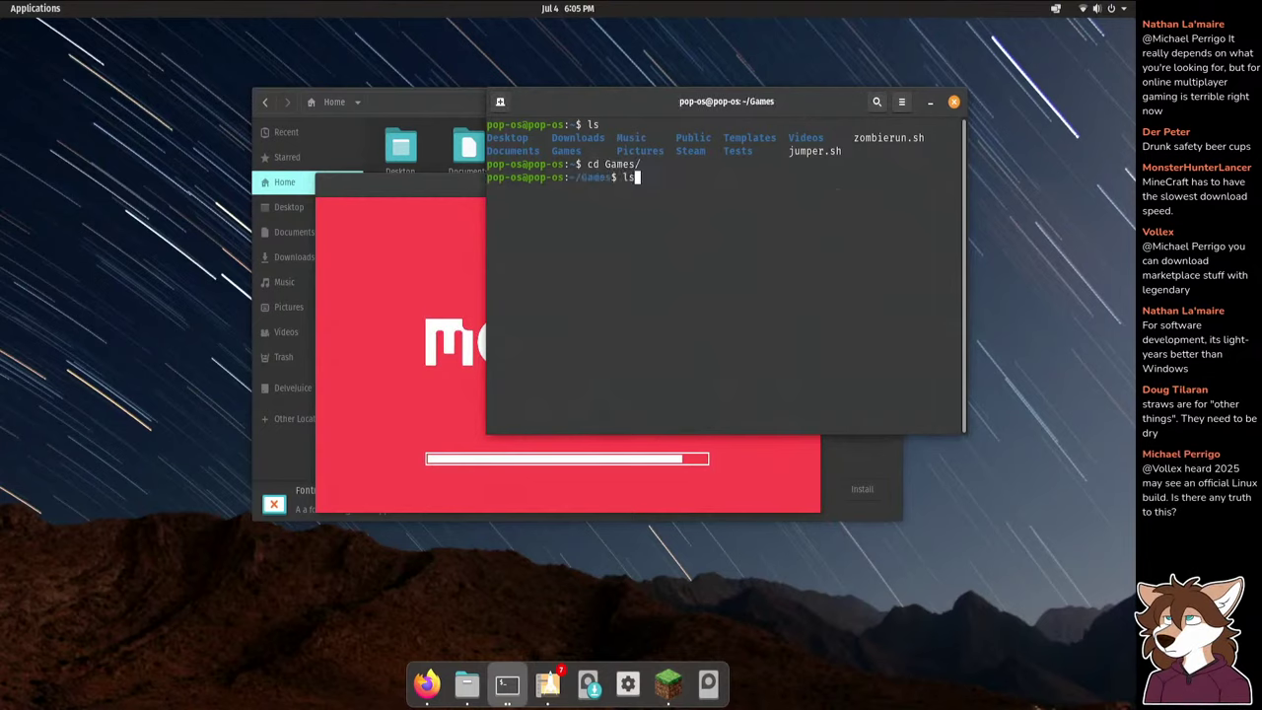
key("Return")
Enter the jumper project folder, list its files and try running node.
type("cd j")
key("Tab")
key("Return")
type("ls")
key("Return")
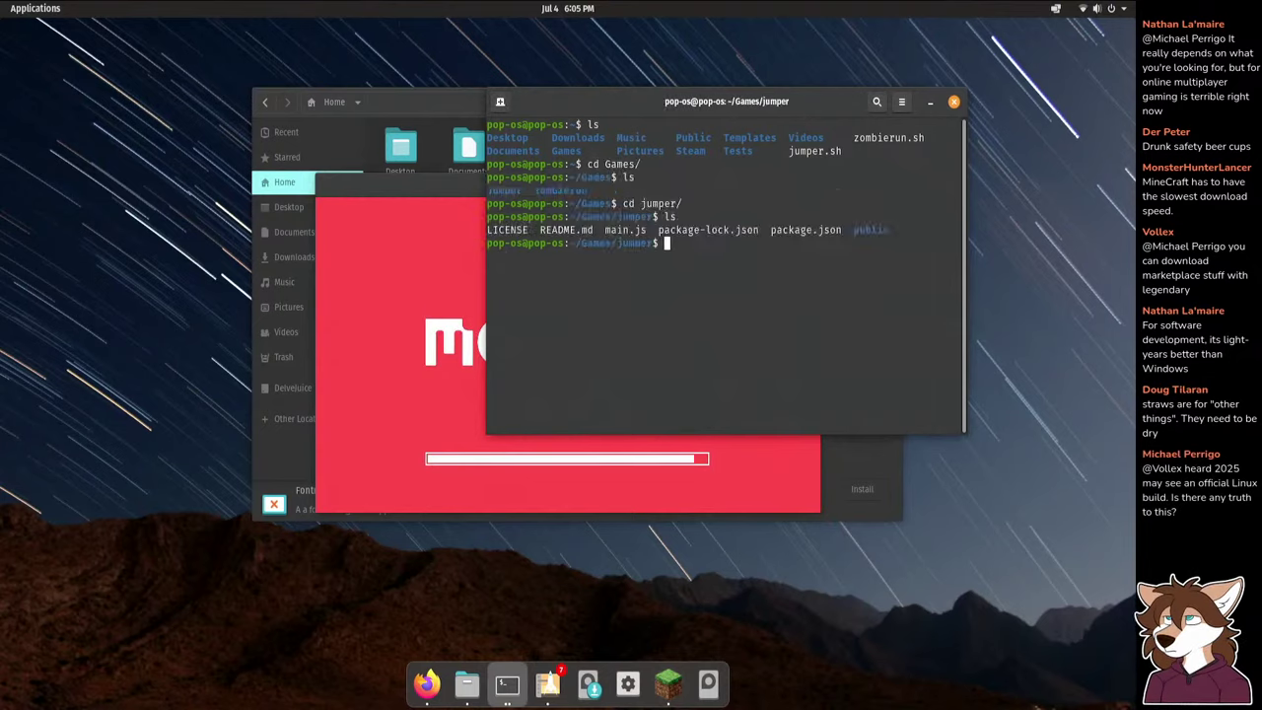
type("node")
key("Return")
Install nodejs with sudo apt install, confirming with y.
type("sudo ")
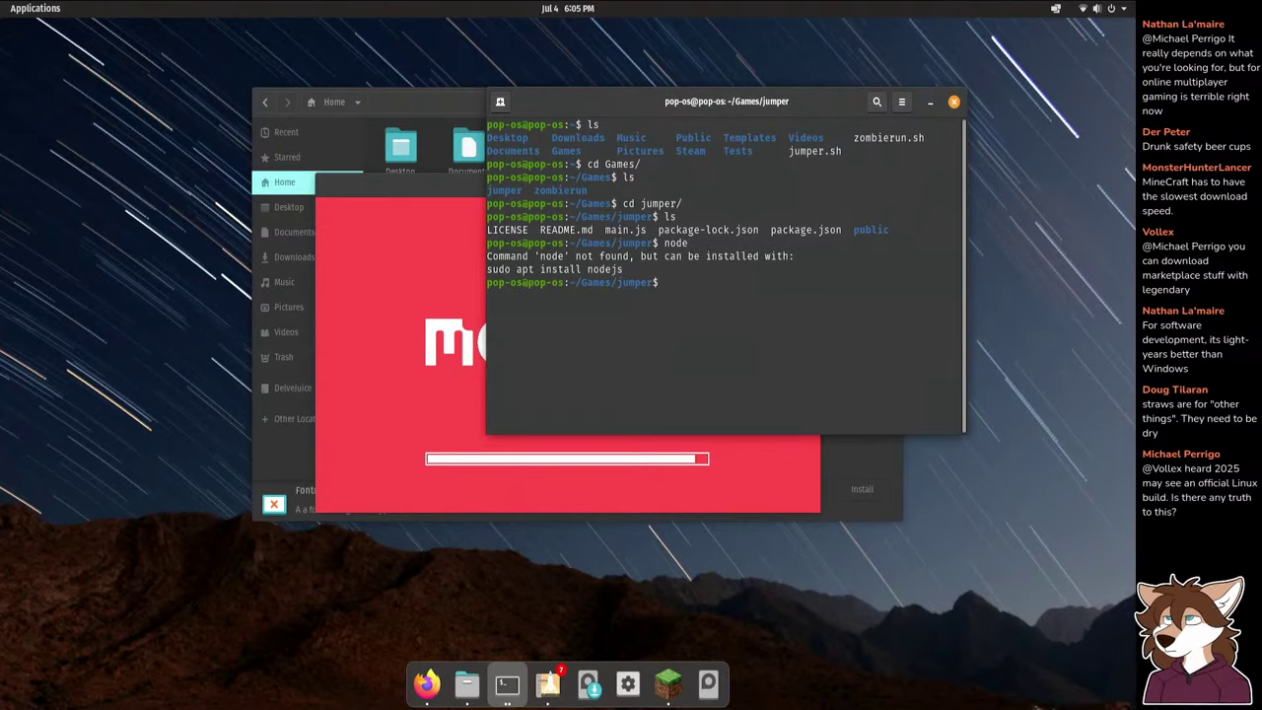
type("apt install")
key("BackSpace")
key("BackSpace")
key("BackSpace")
key("BackSpace")
key("BackSpace")
key("BackSpace")
key("BackSpace")
type("ins")
key("BackSpace")
key("BackSpace")
key("BackSpace")
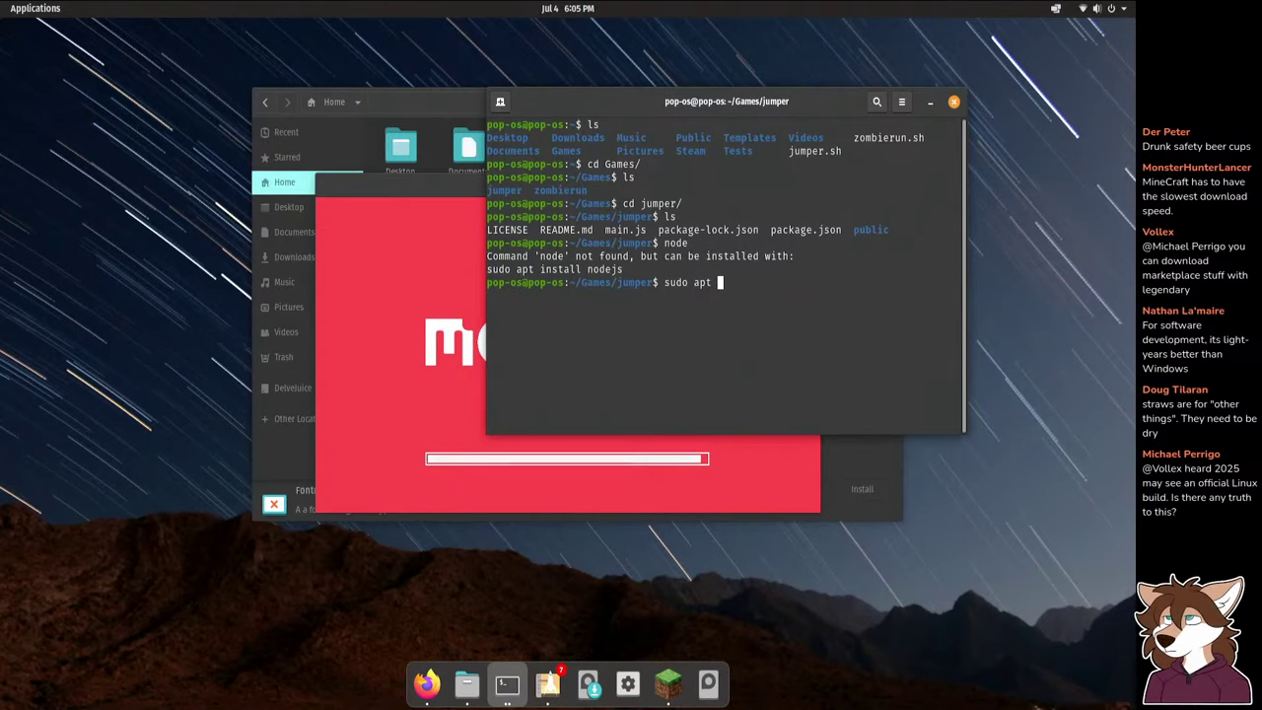
type("instaall nodejs")
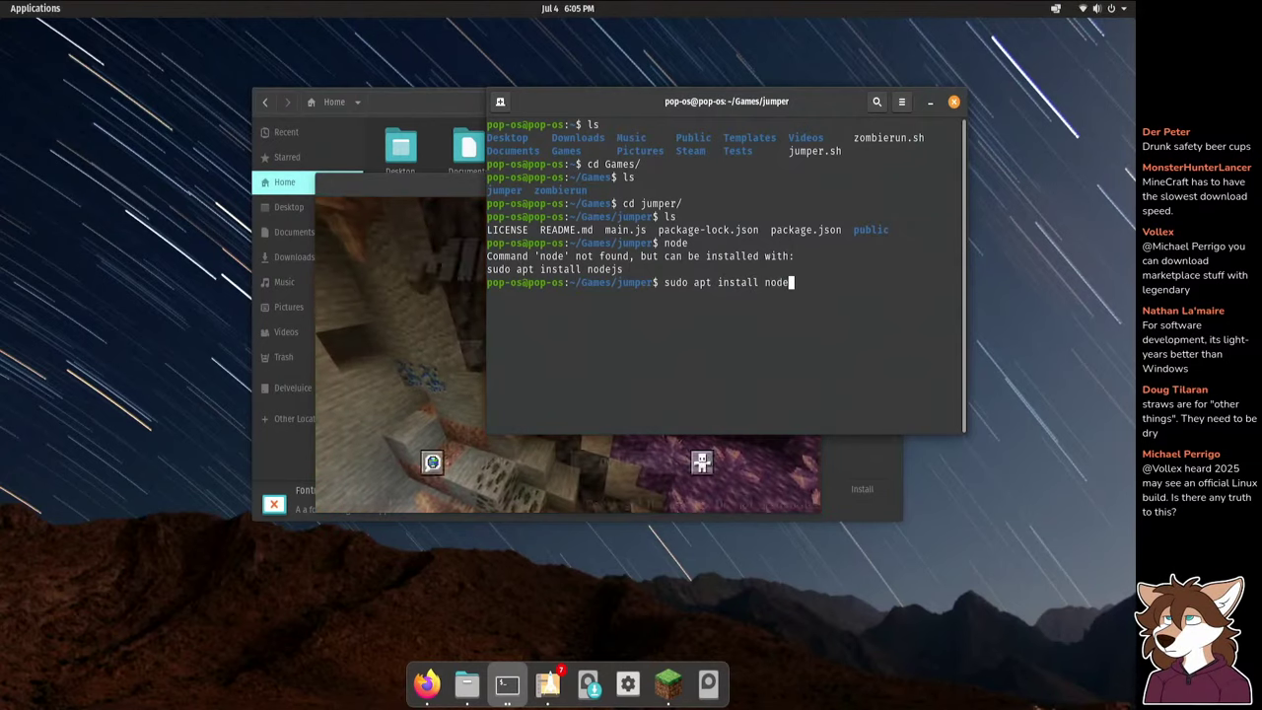
key("Return")
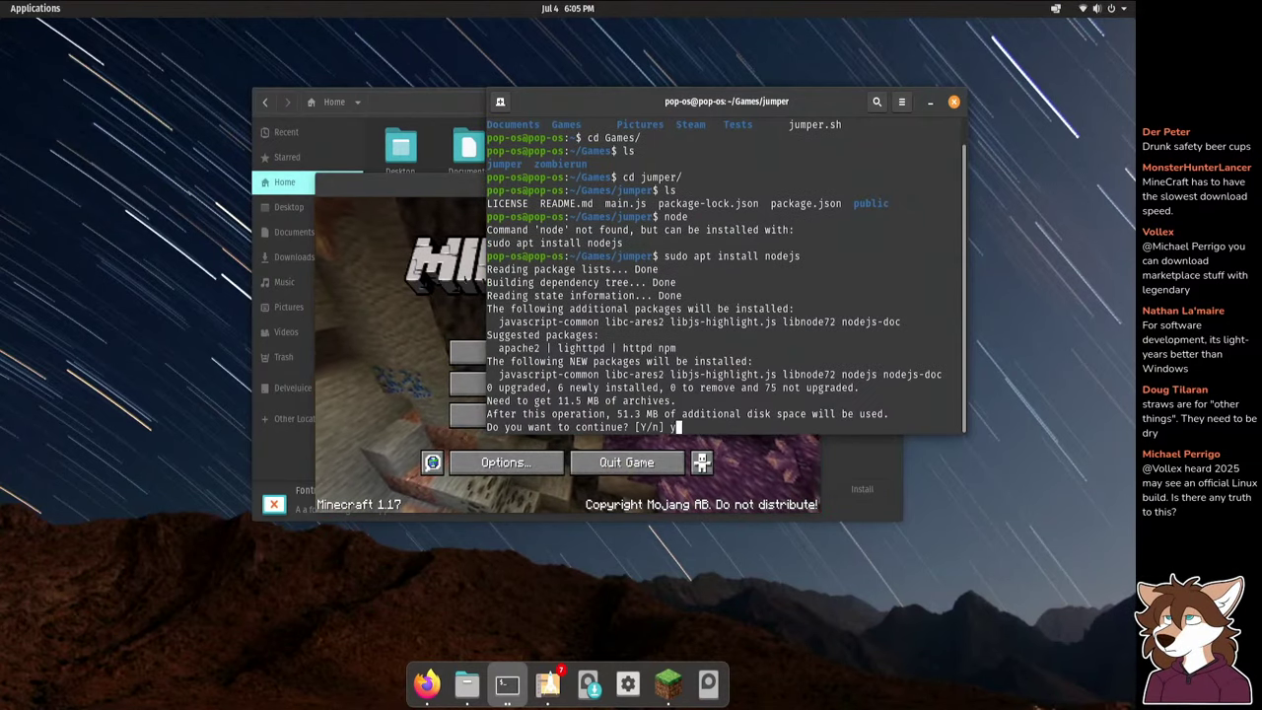
type("y")
key("Return")
key("alt+Tab")
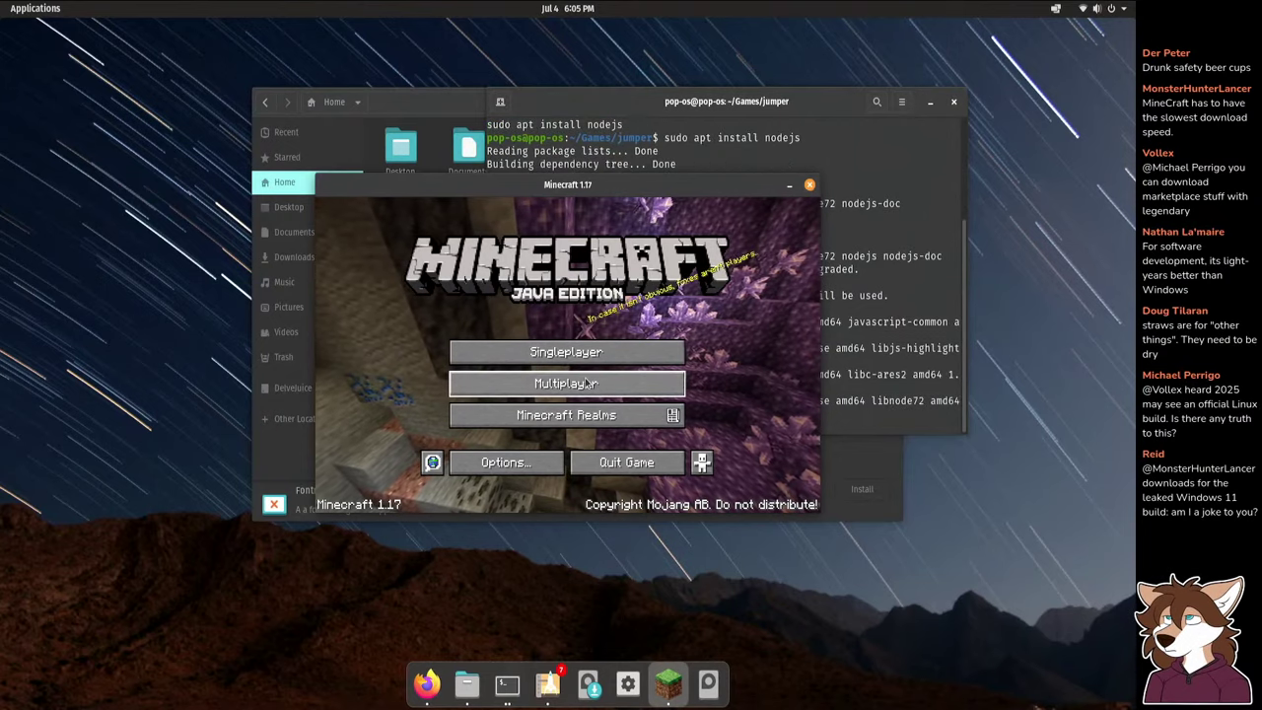
Direct-connect to the multiplayer server 'minecraftvegas'.
left_click(580, 388)
left_click(490, 429)
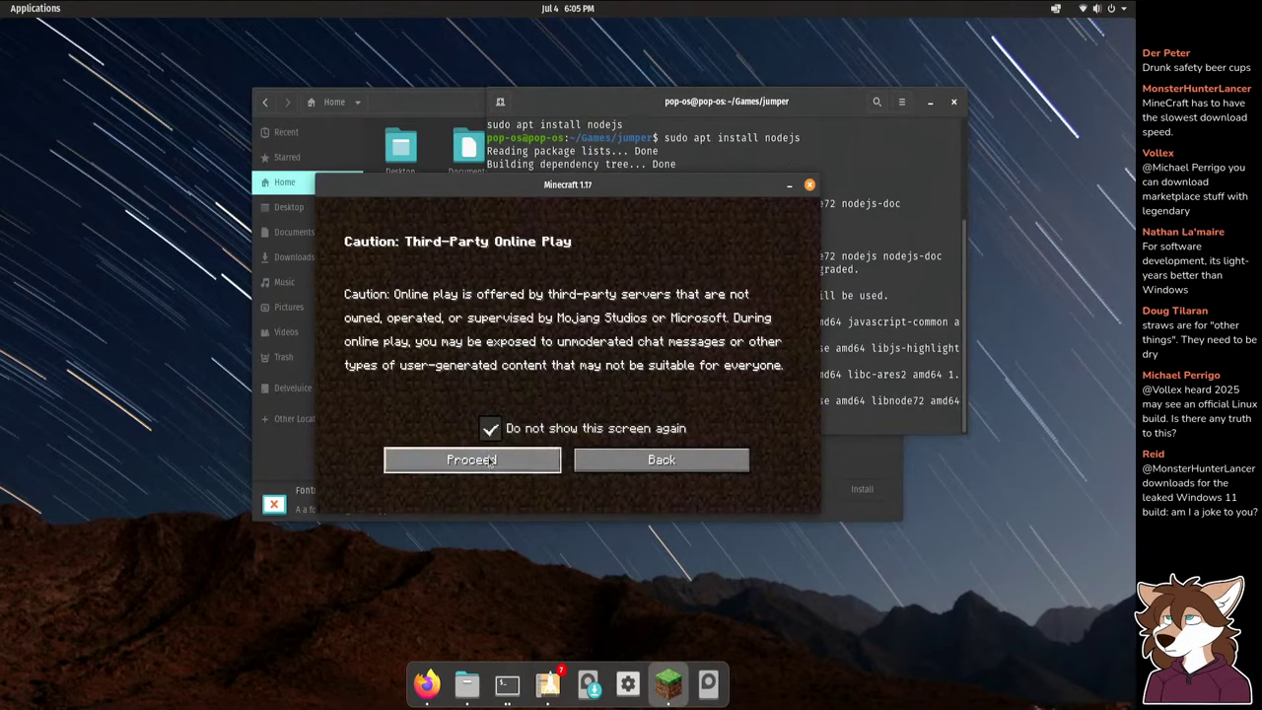
left_click(493, 461)
left_click(567, 459)
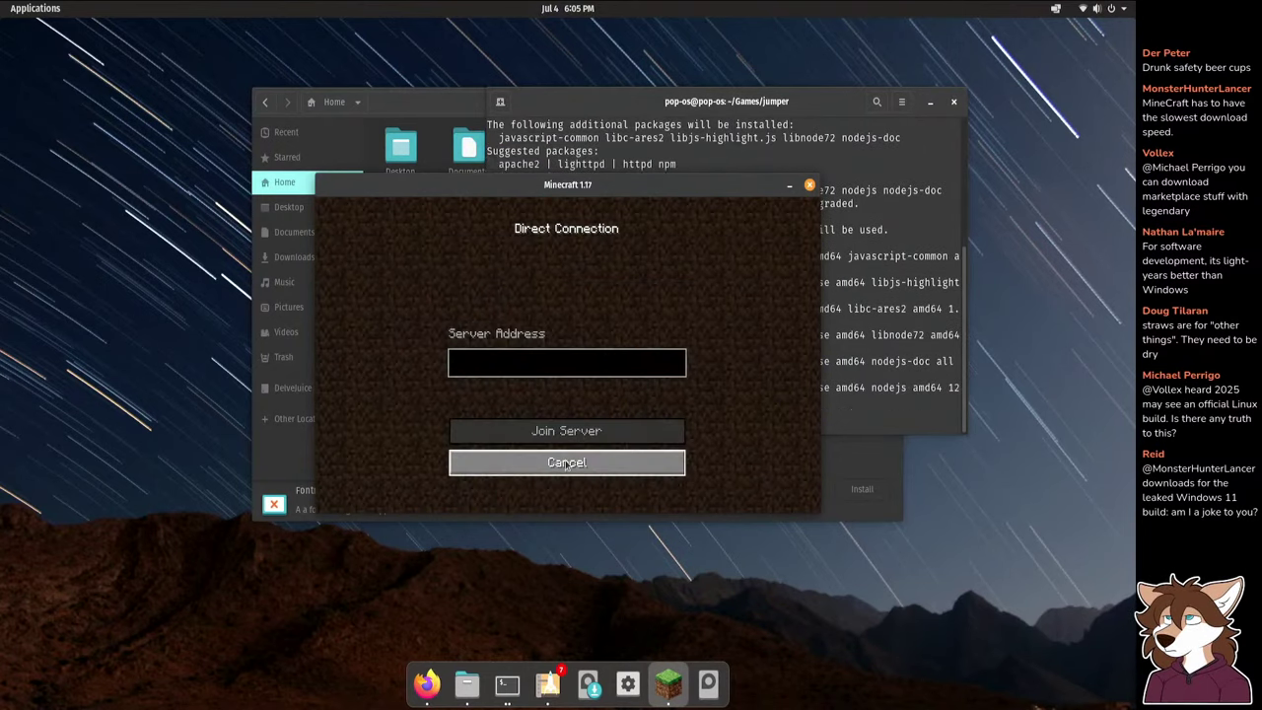
left_click(563, 366)
type("mi")
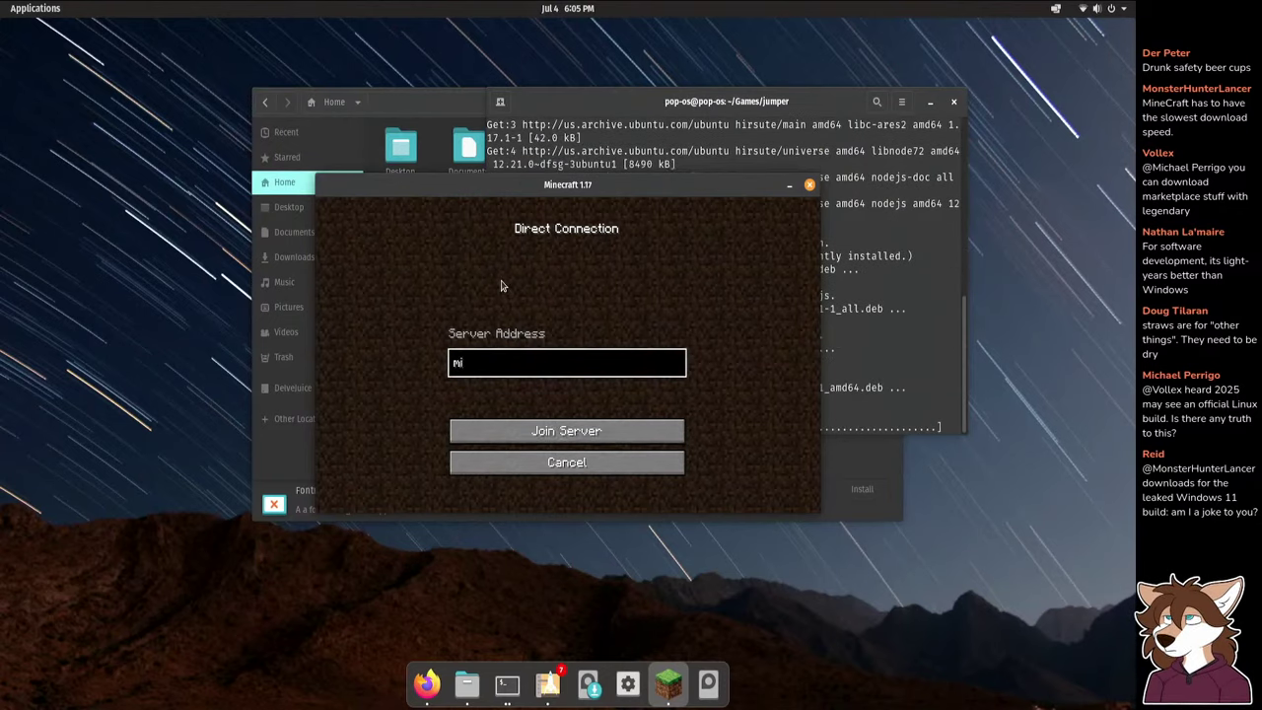
type("necraftvegas")
key("Return")
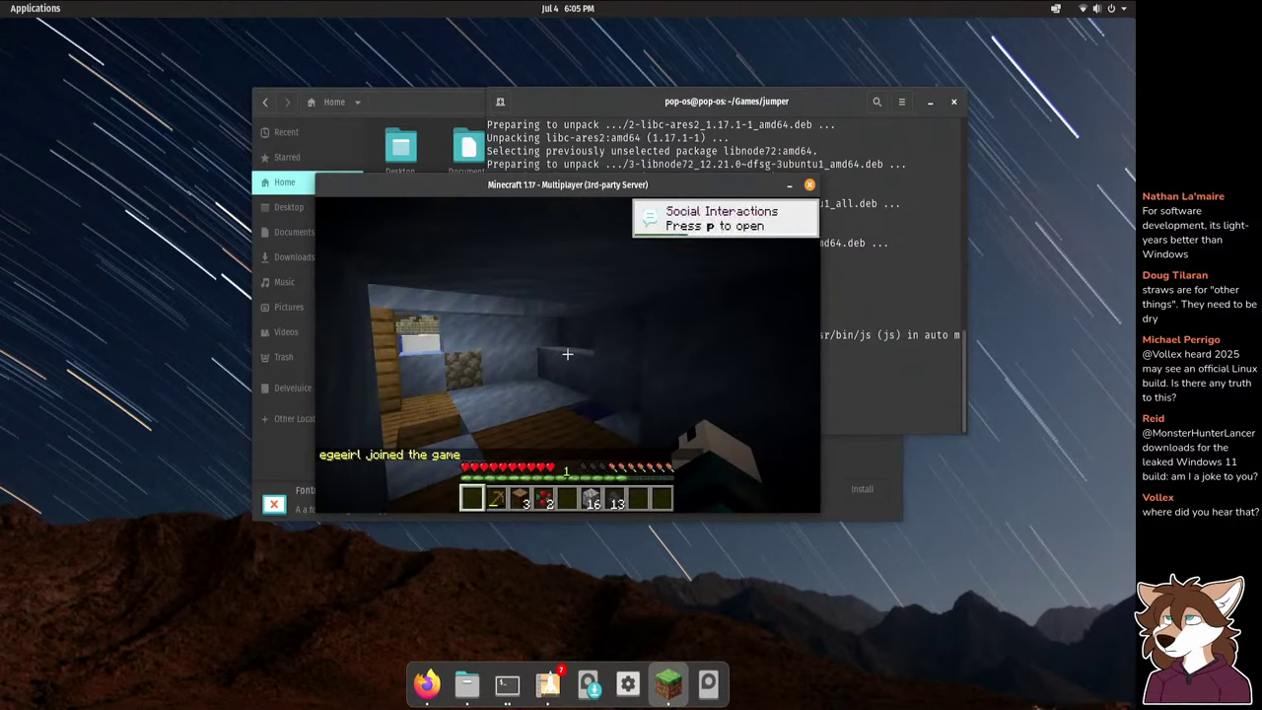
Walk out of the house toward the polar bears by the water.
key("w")
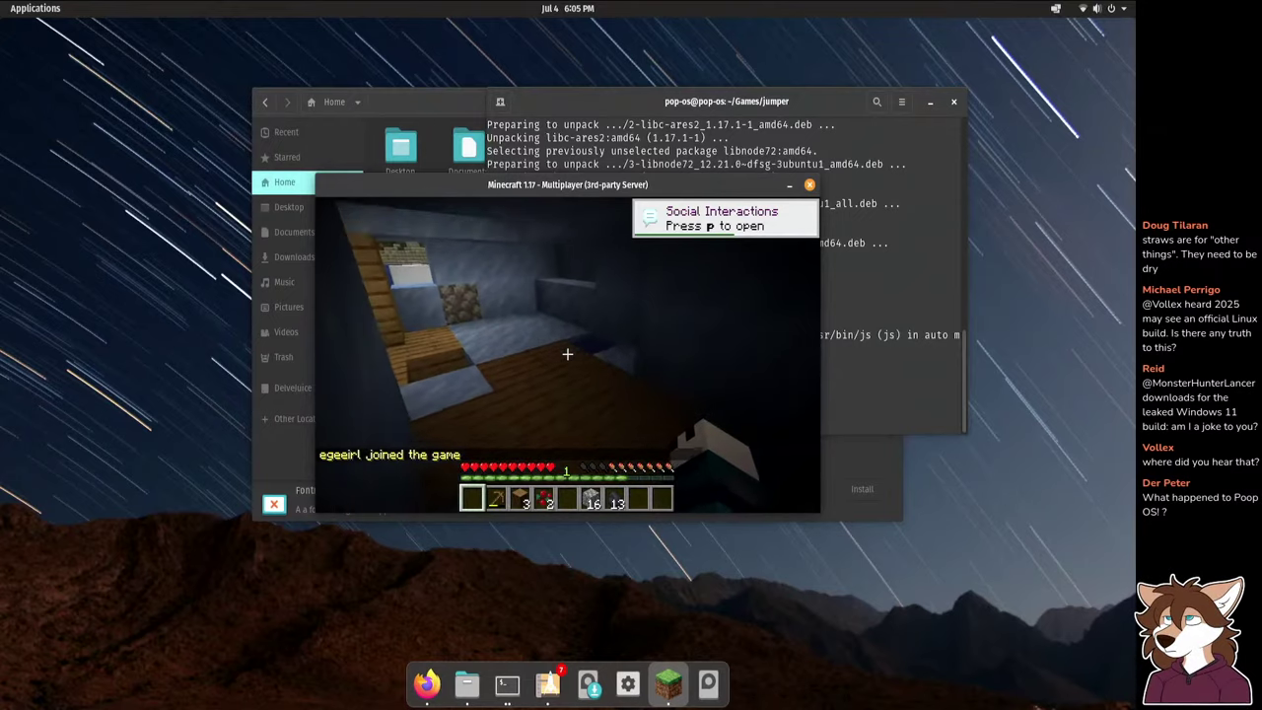
key("w")
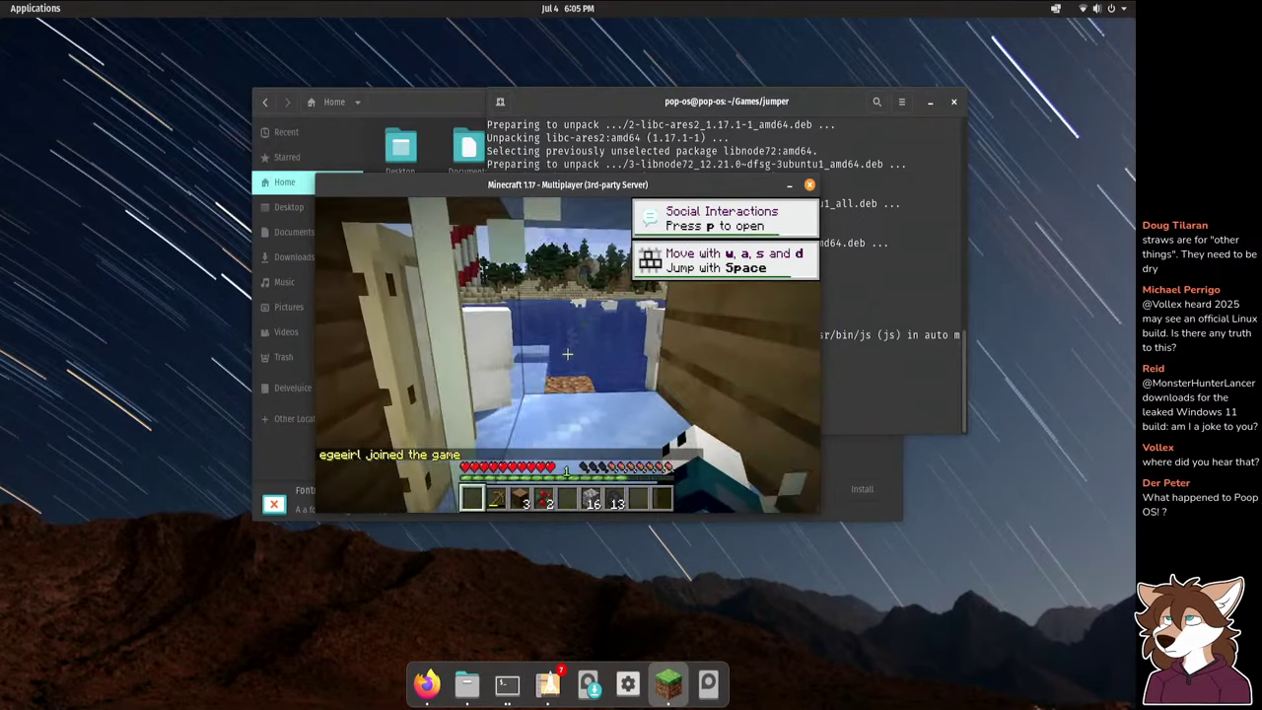
key("w")
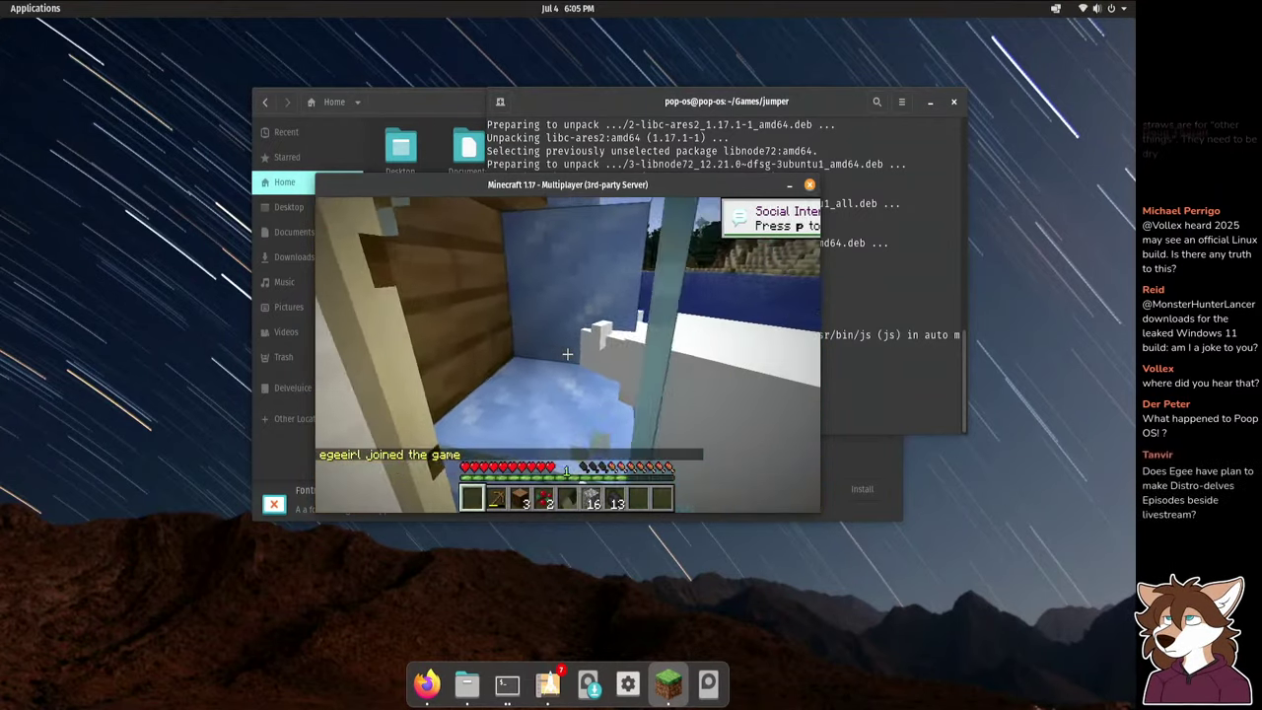
key("w")
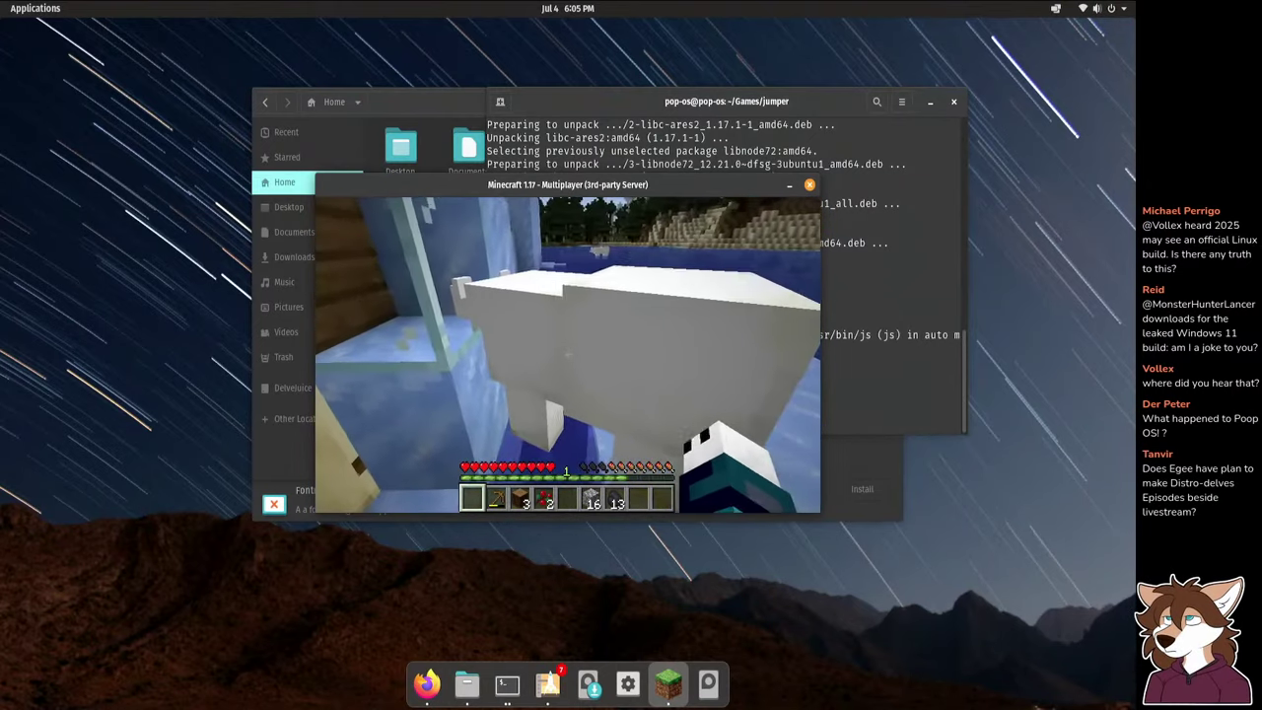
Turn on Fullscreen in the Video Settings and return to the game.
key("Escape")
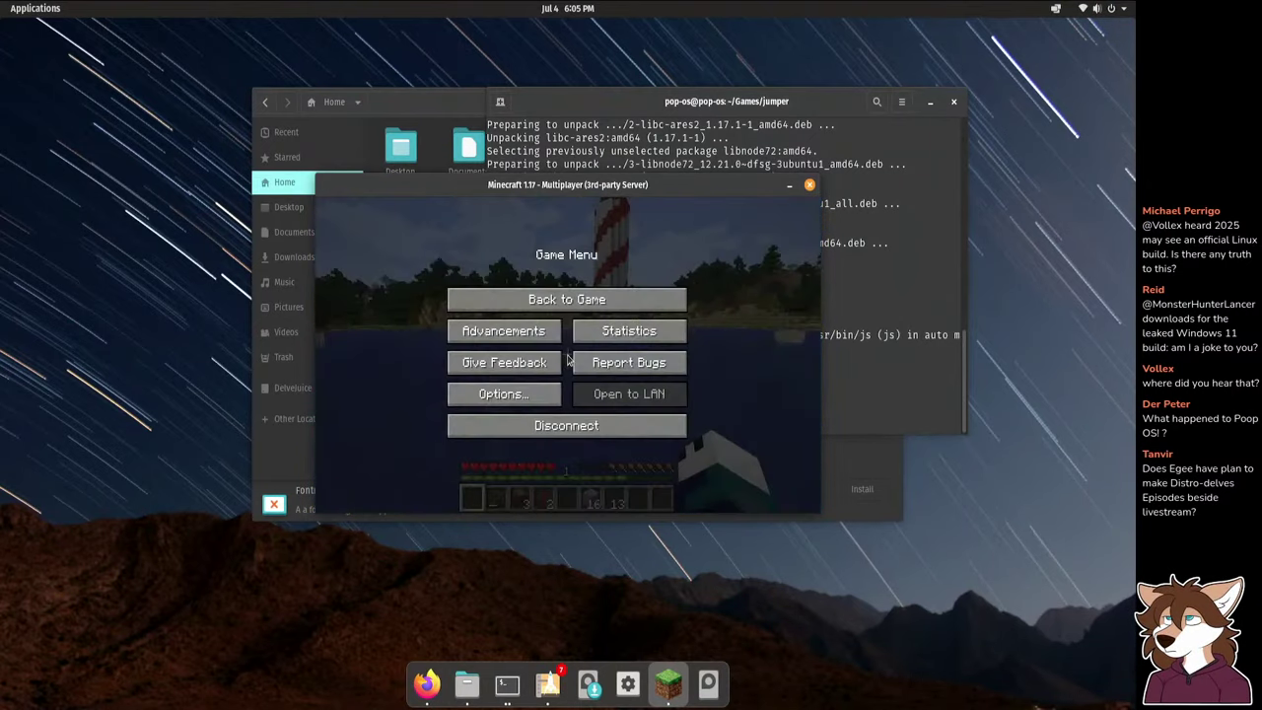
left_click(519, 397)
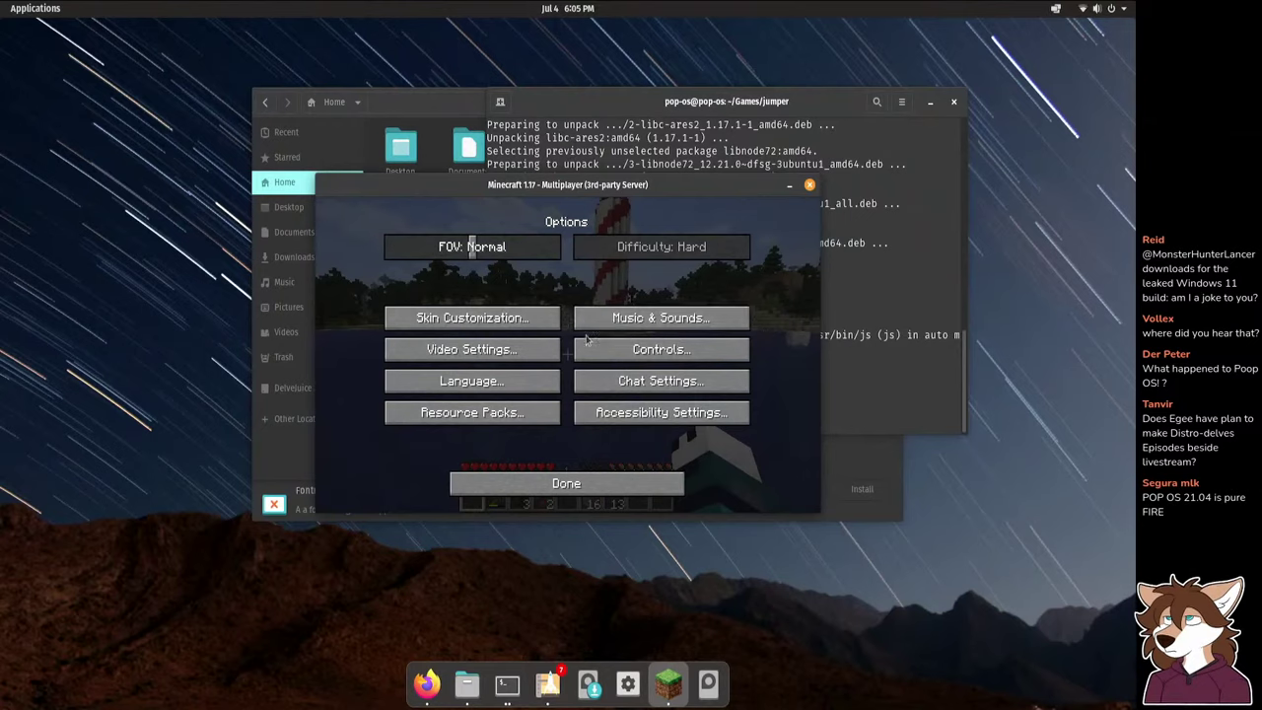
left_click(528, 320)
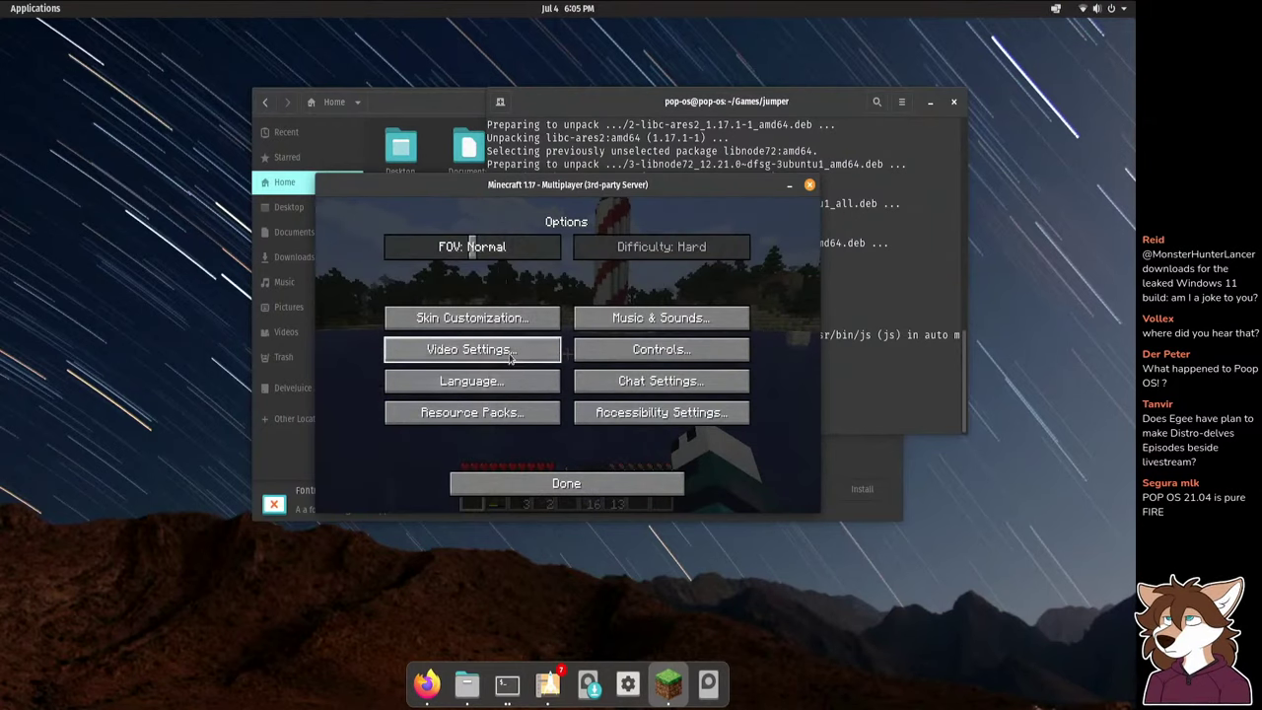
left_click(510, 357)
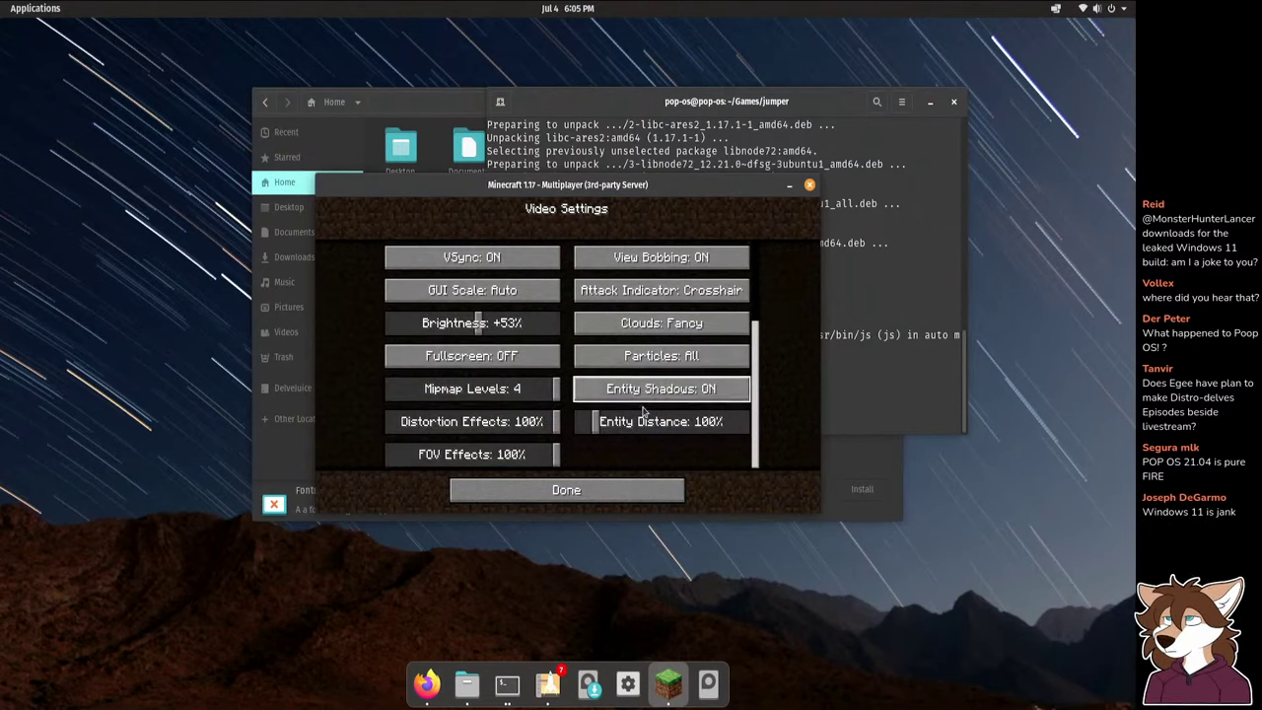
left_click(522, 359)
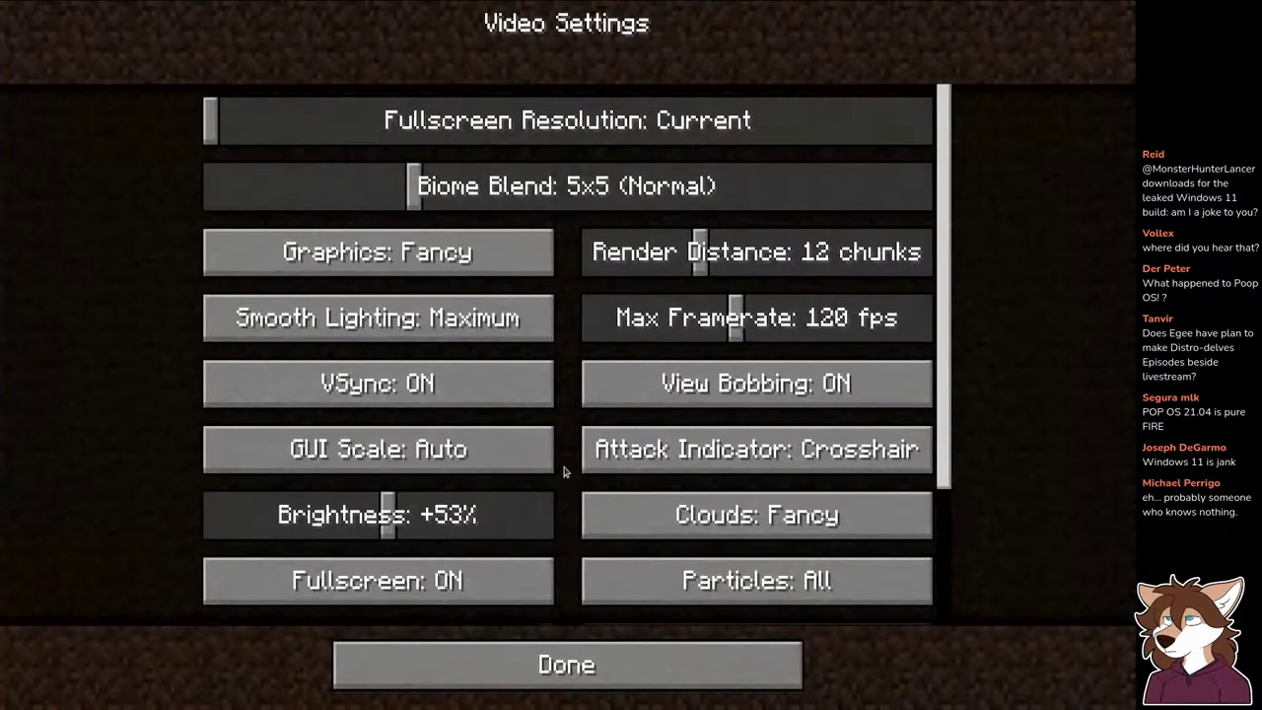
left_click(579, 676)
key("Escape")
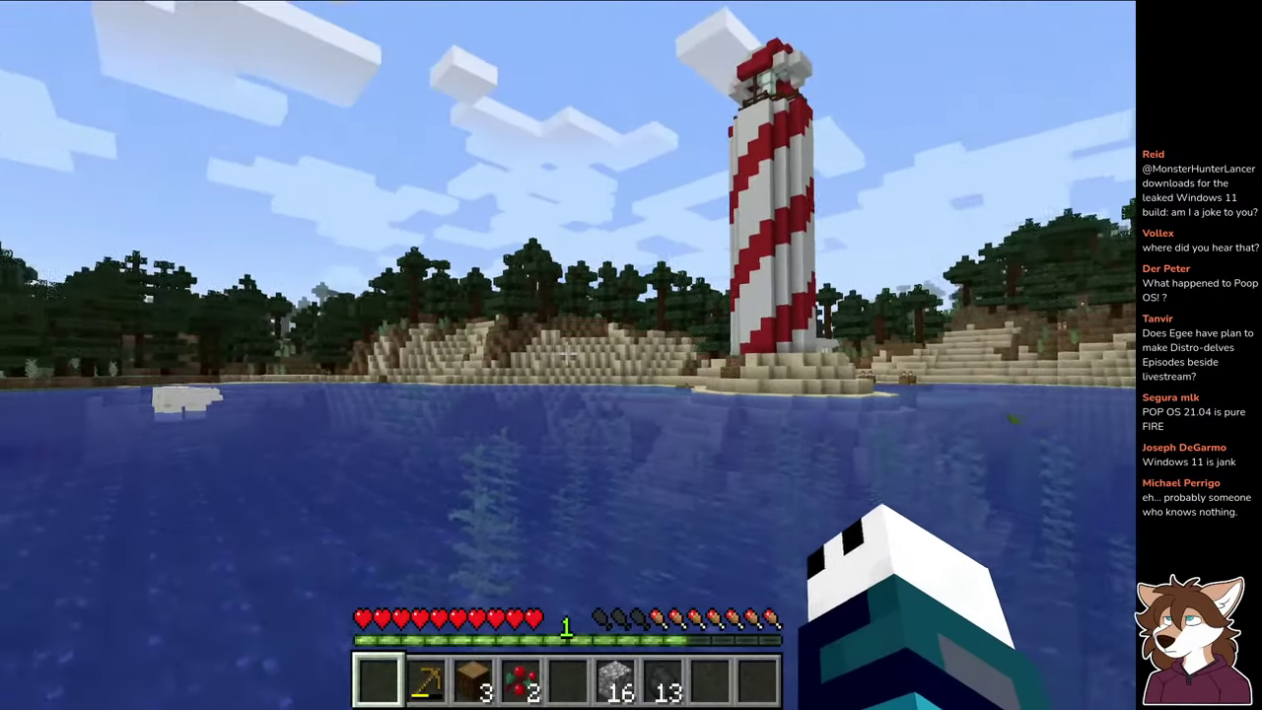
Climb the ice ledge, swim across, and cross the beach to the cave's copper ore.
key("w")
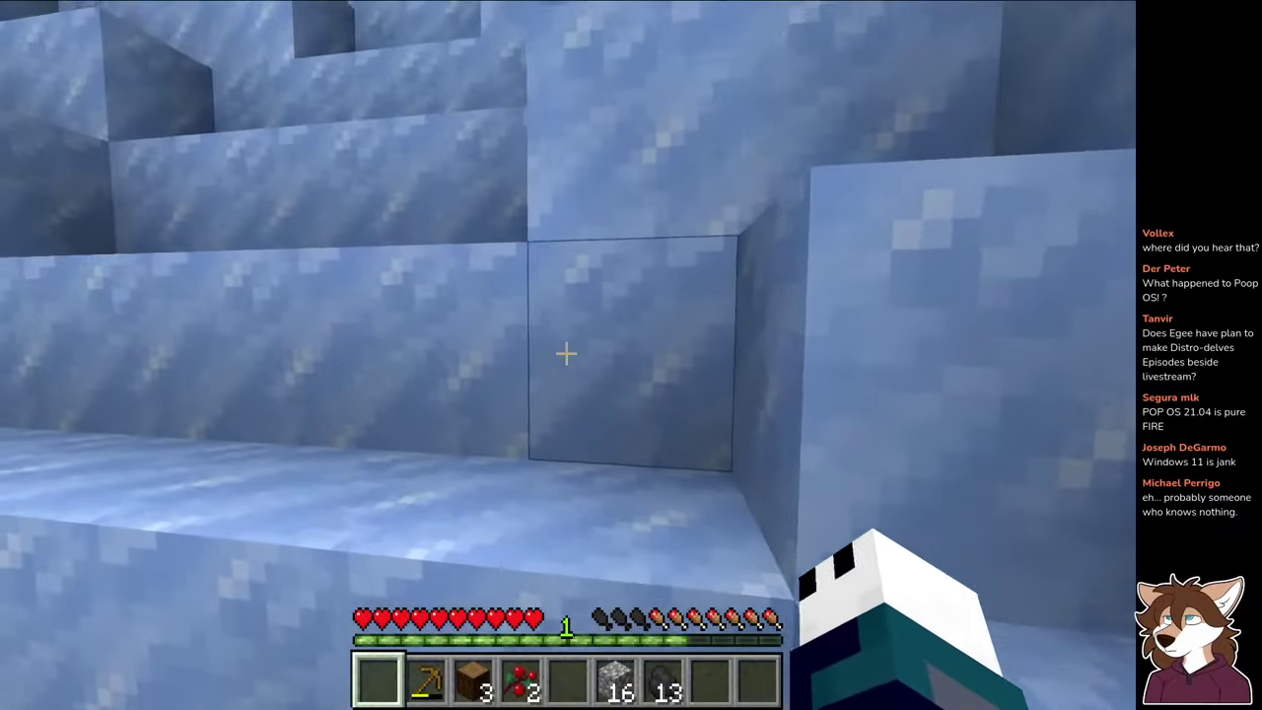
key("w")
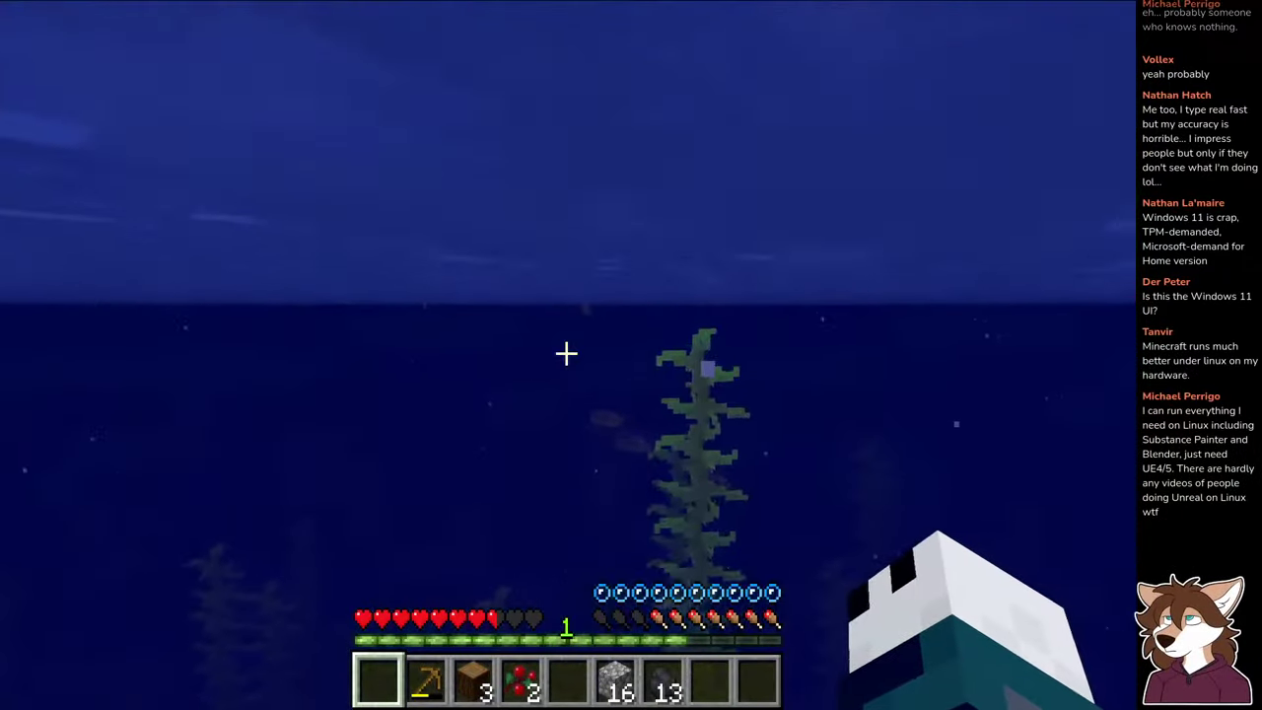
key("space")
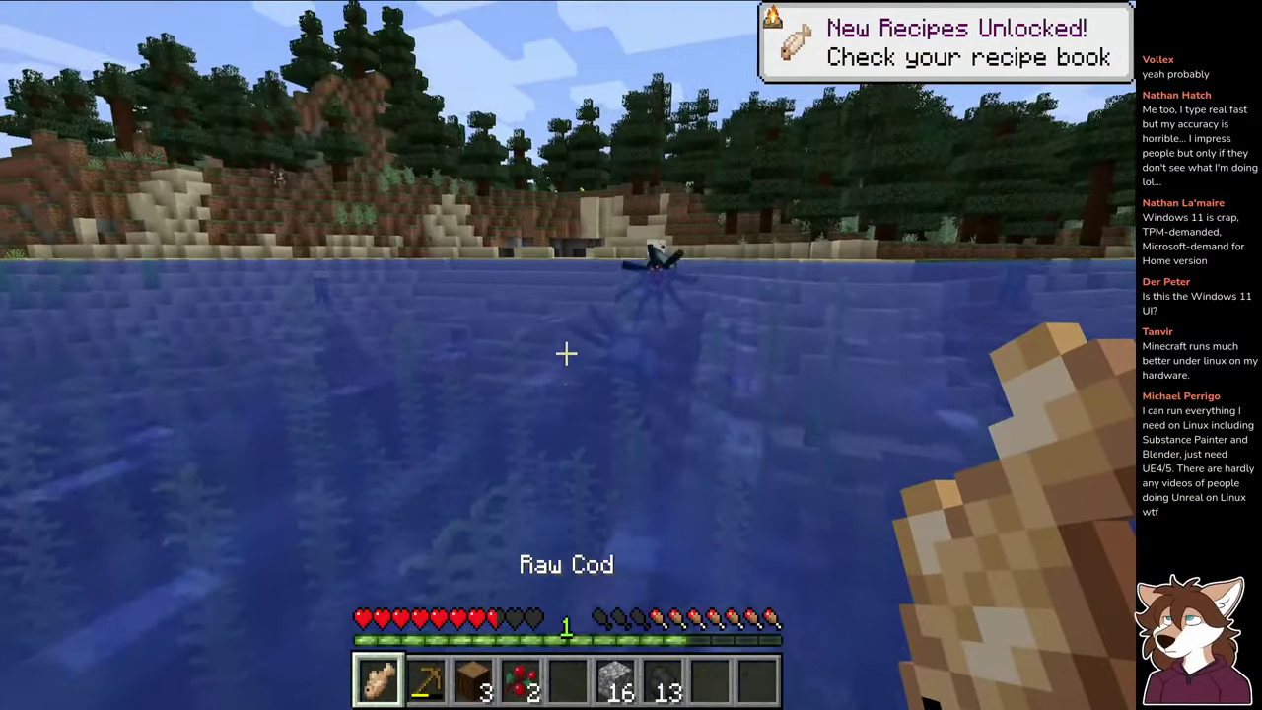
scroll(566, 353, "down", 1)
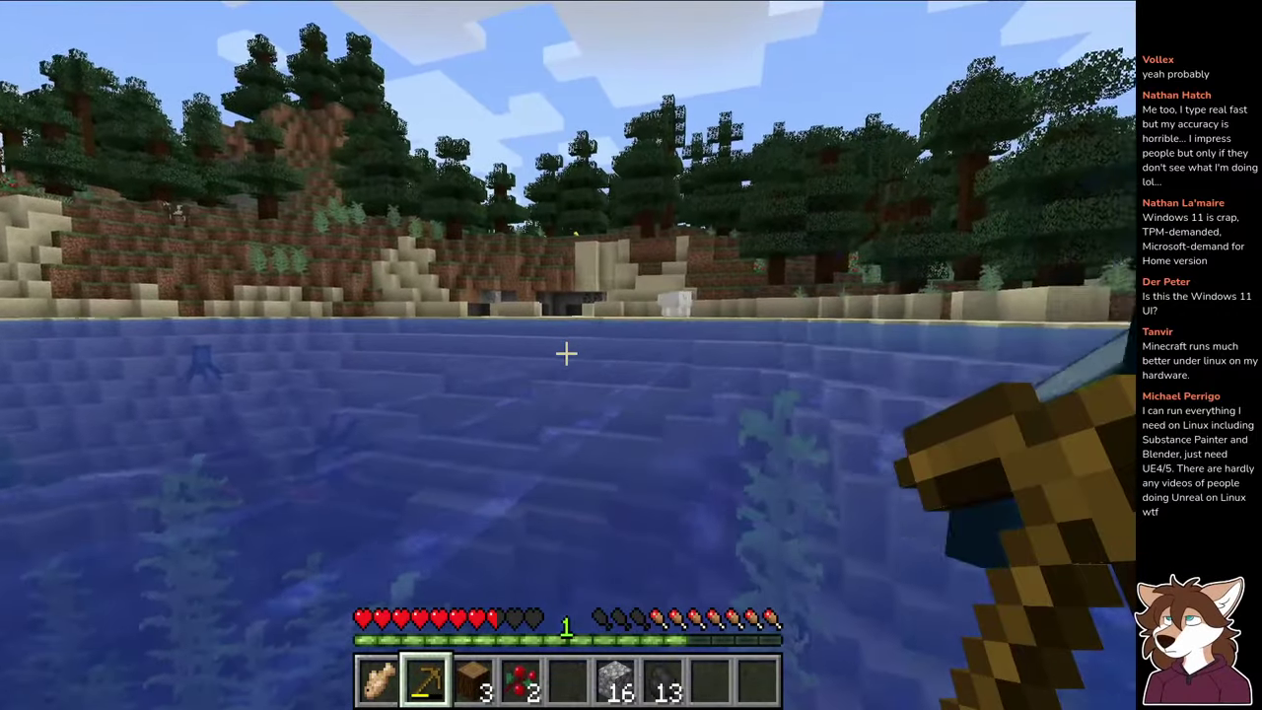
key("w")
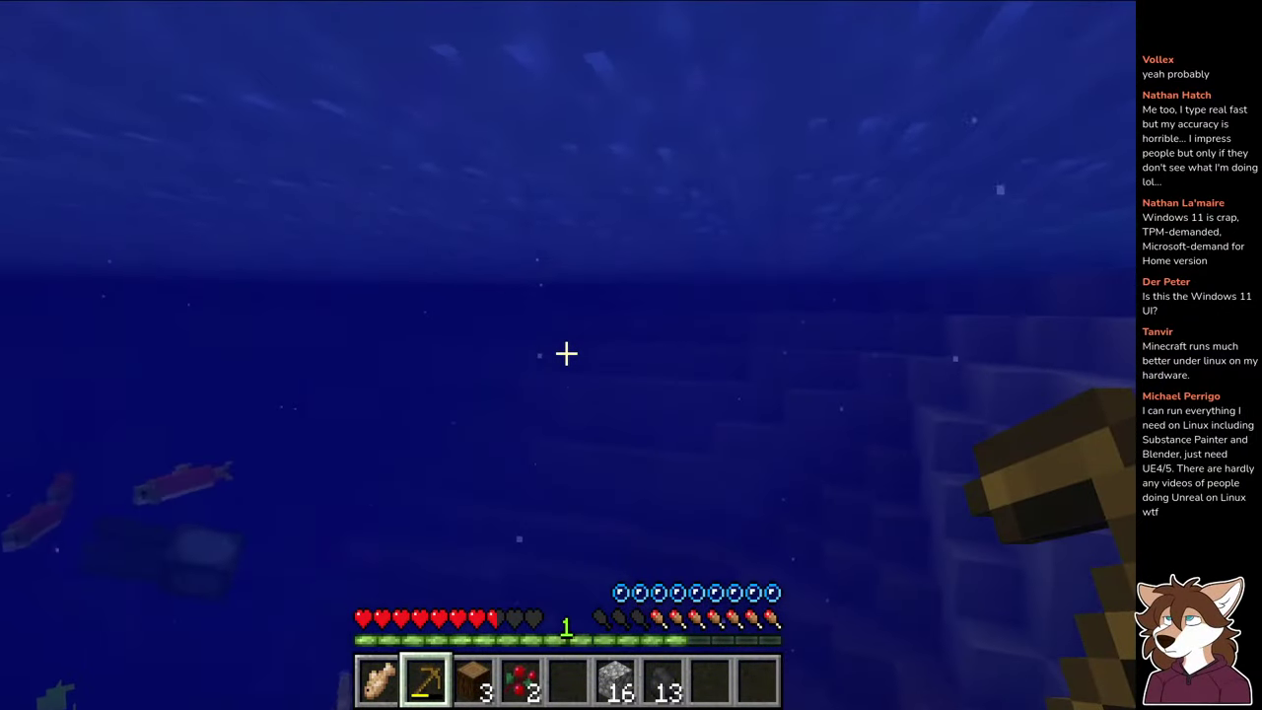
key("w")
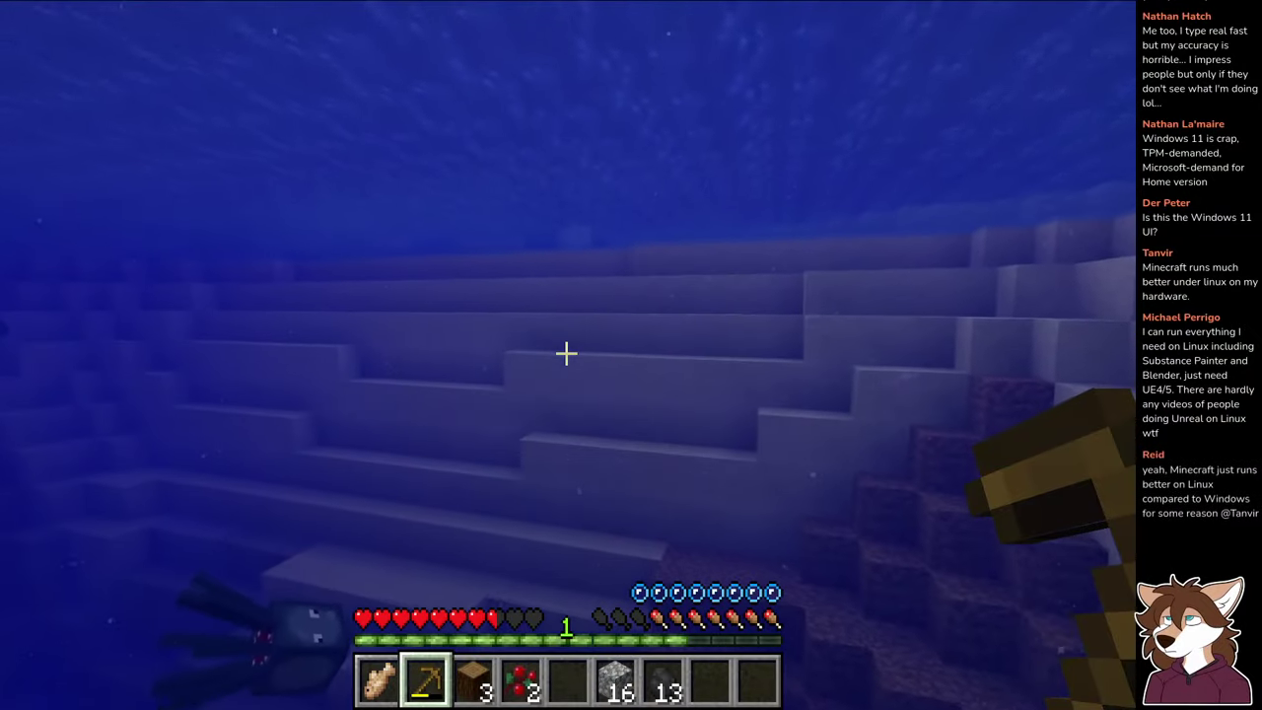
key("space")
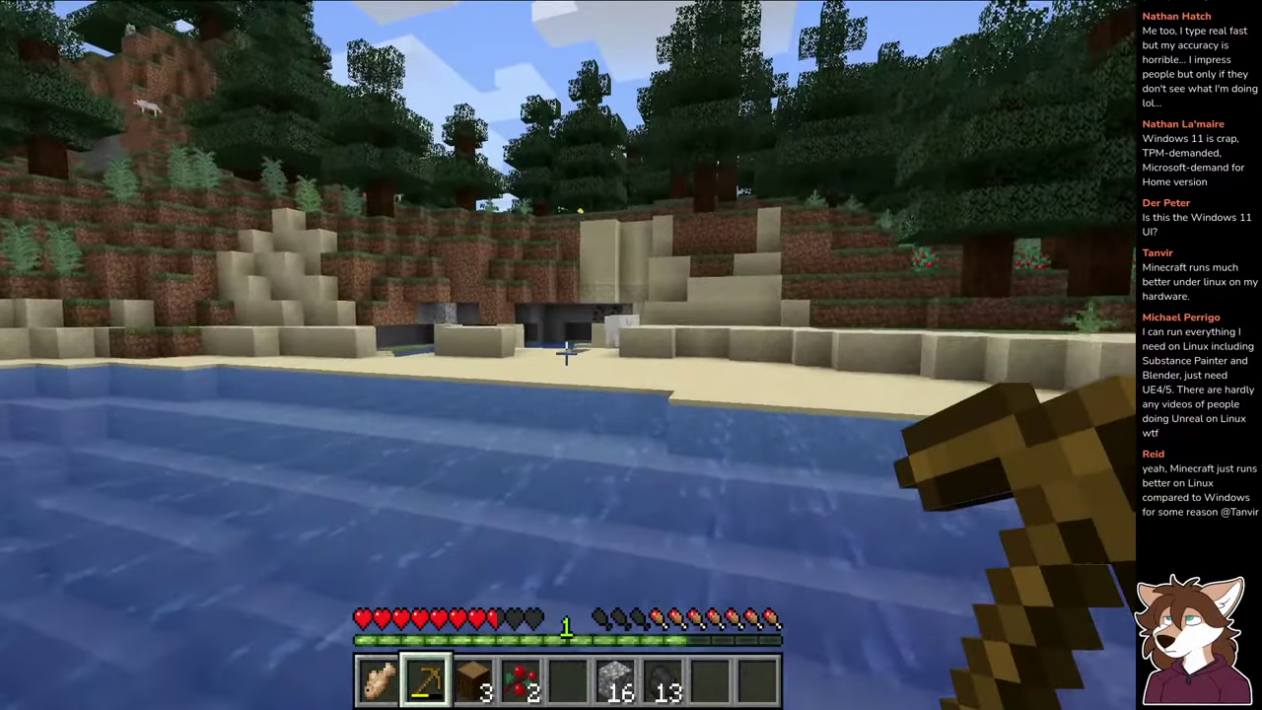
key("w")
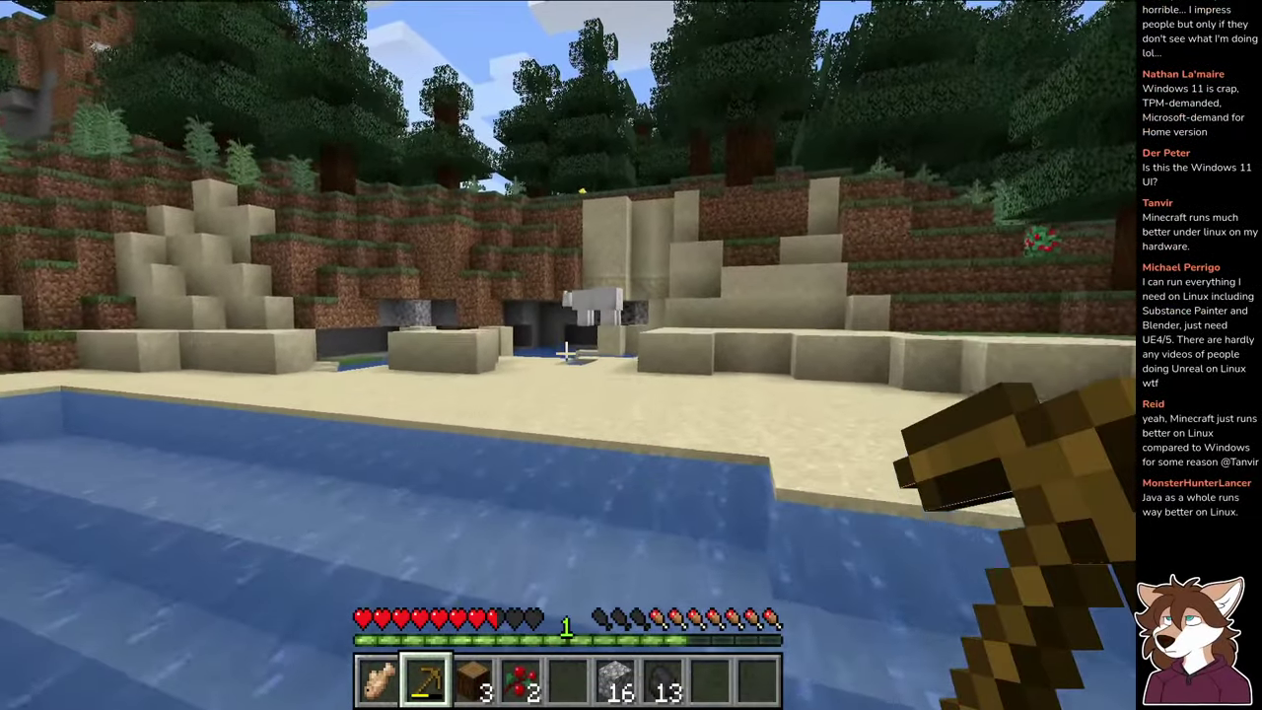
key("w")
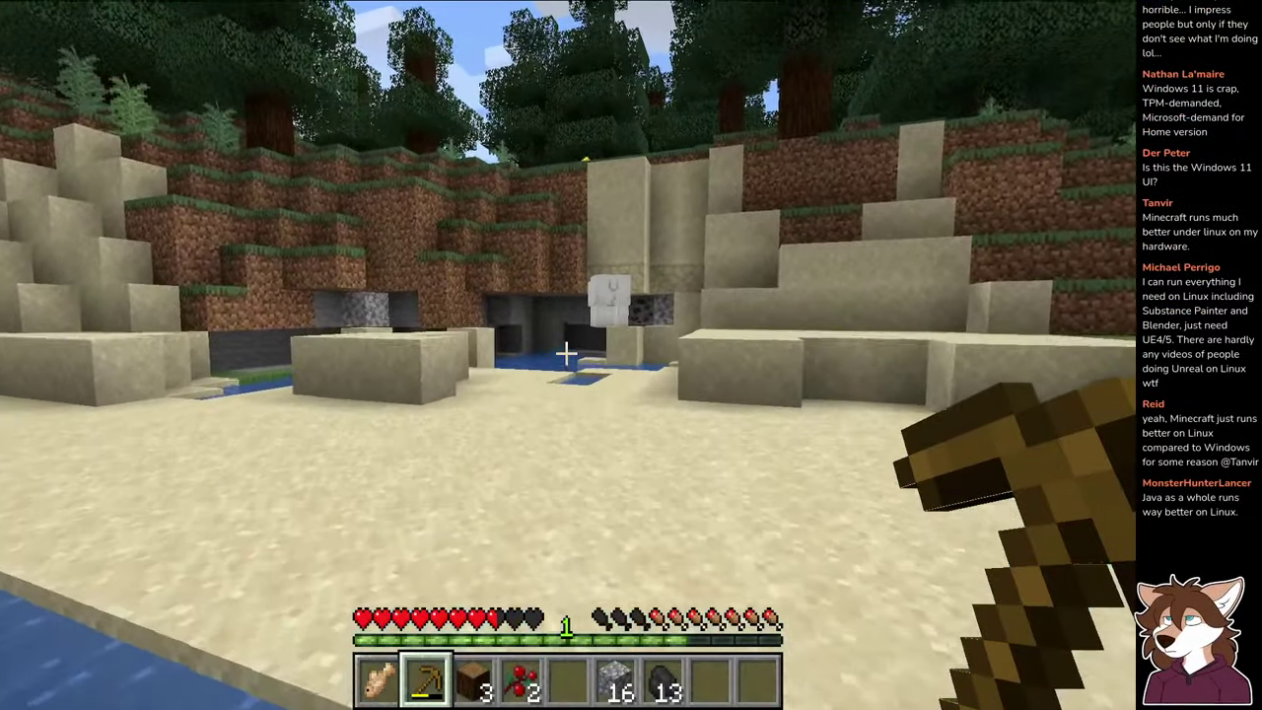
key("w")
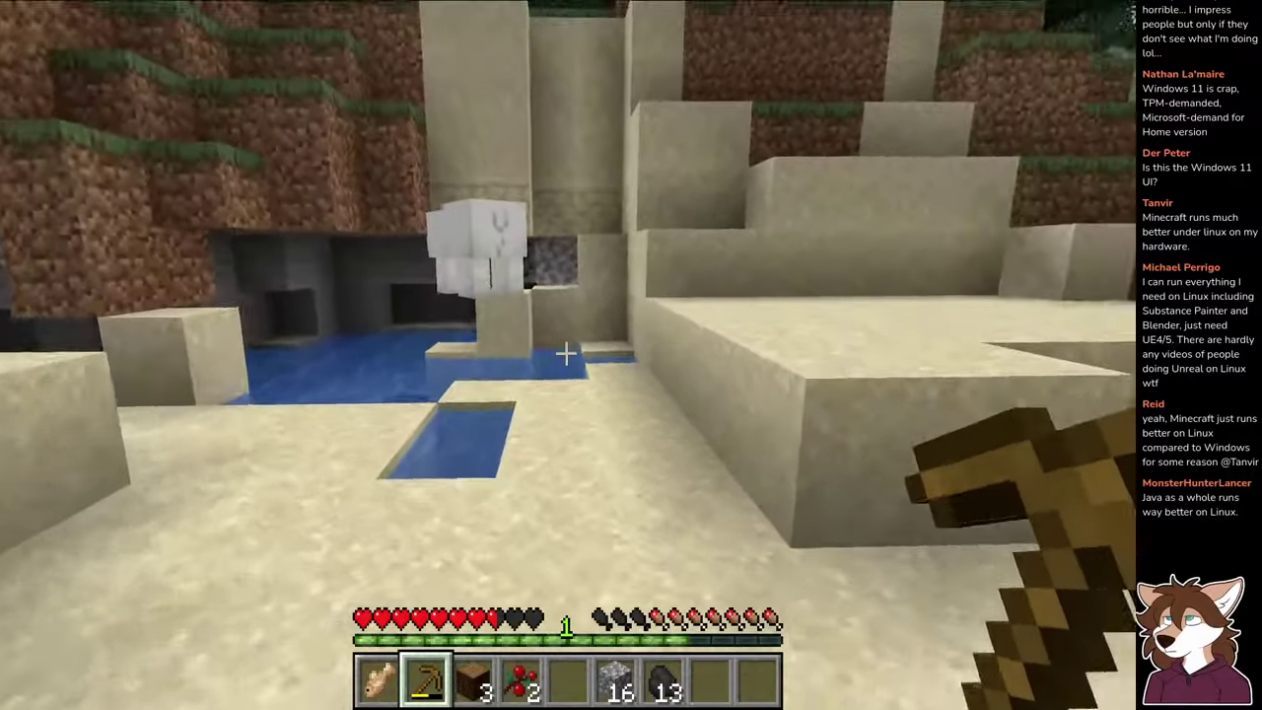
key("w")
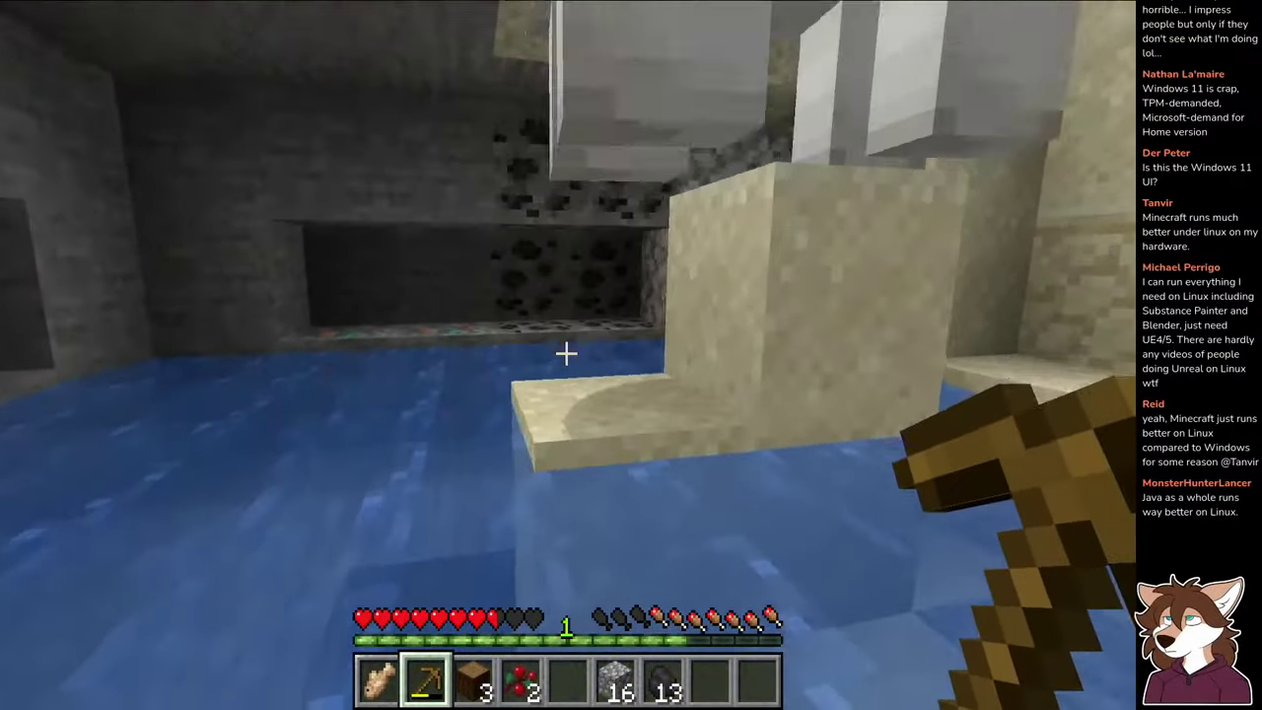
key("w")
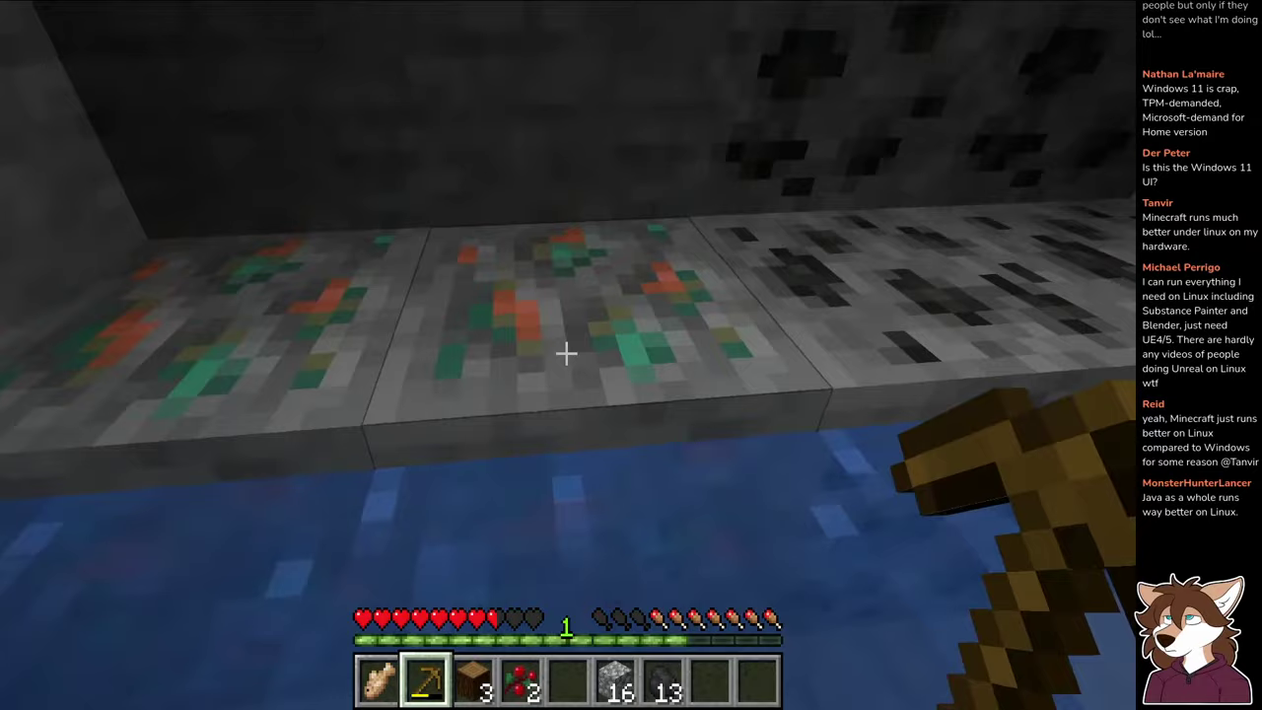
Mine the copper ore and coal block, then pause the game.
left_click(566, 354)
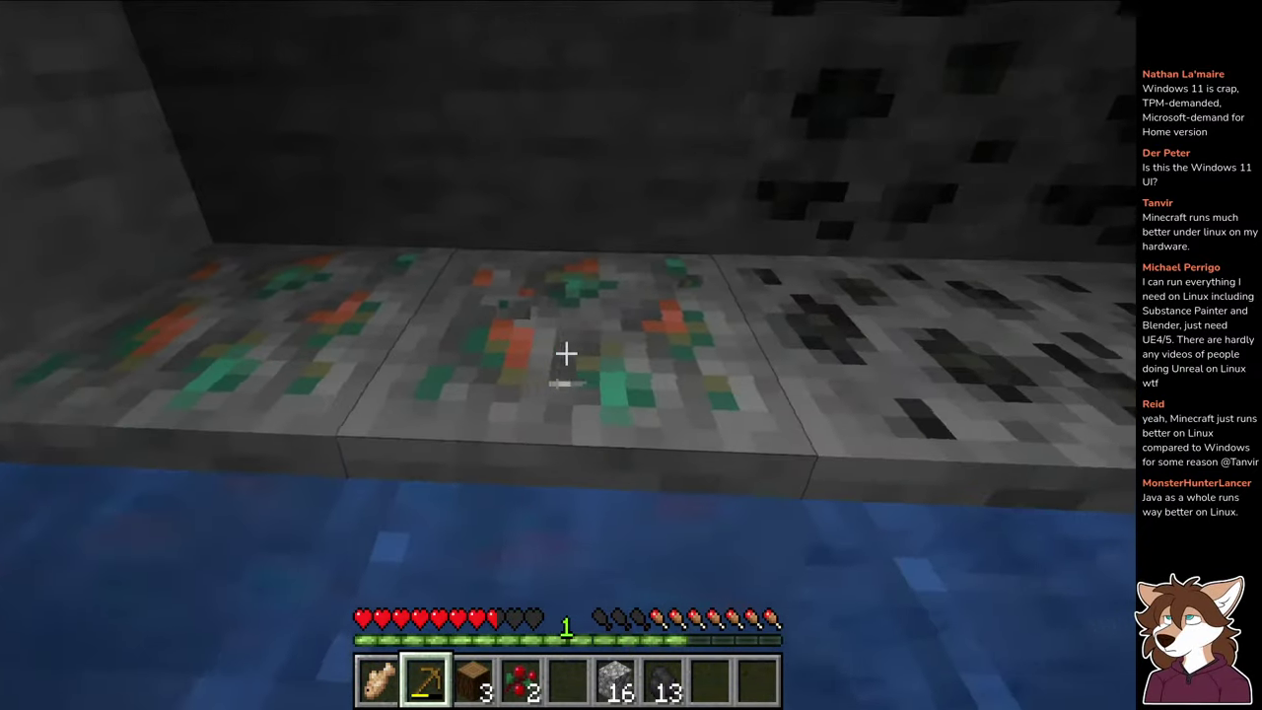
left_click(566, 353)
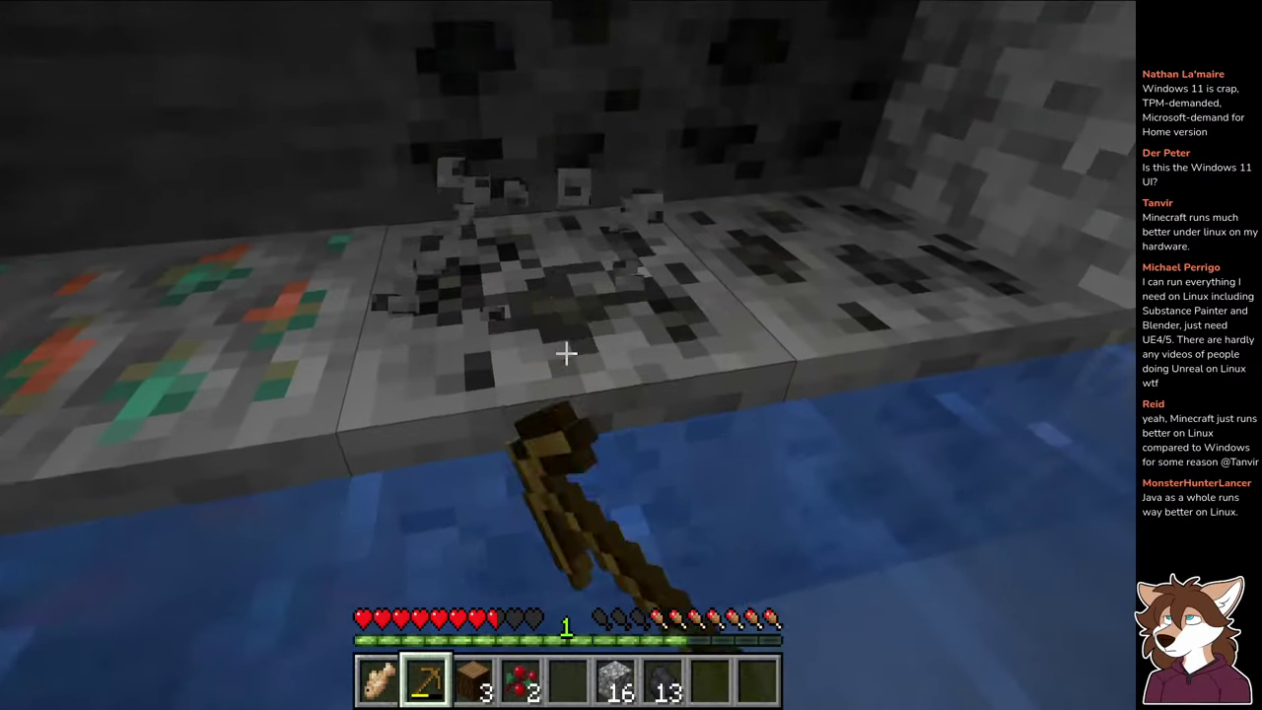
left_click(566, 353)
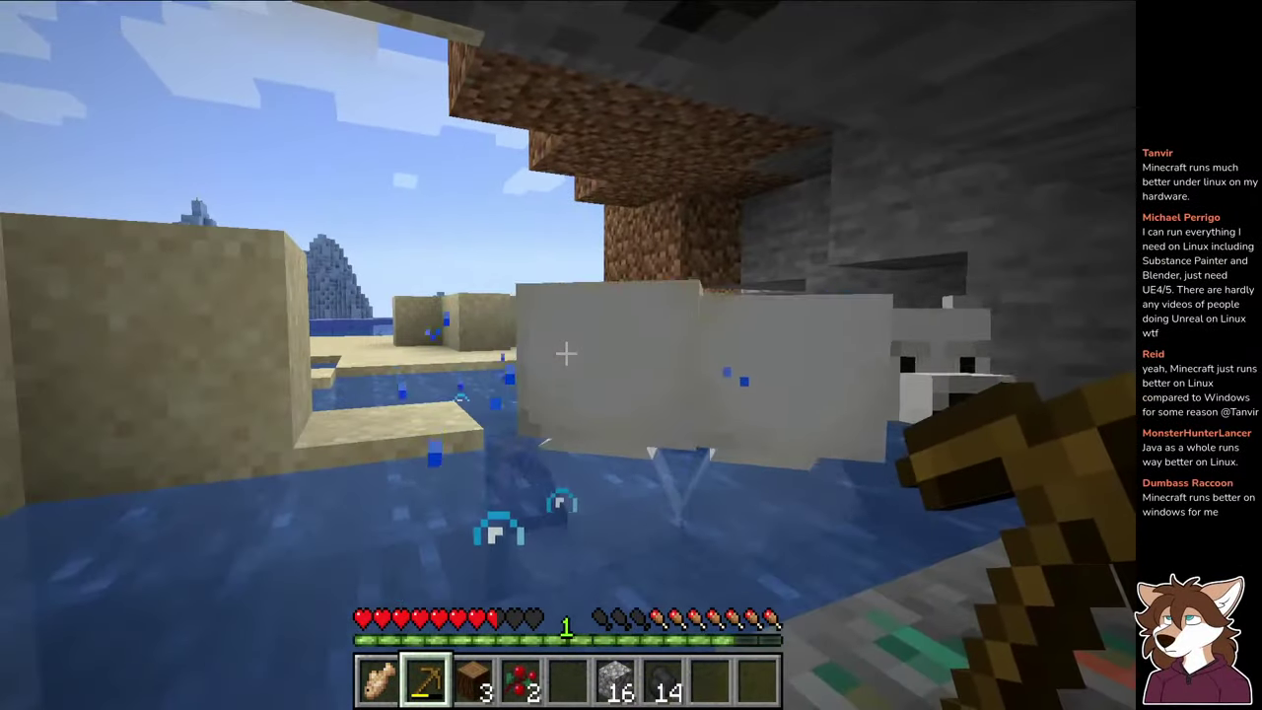
key("Escape")
left_click(567, 474)
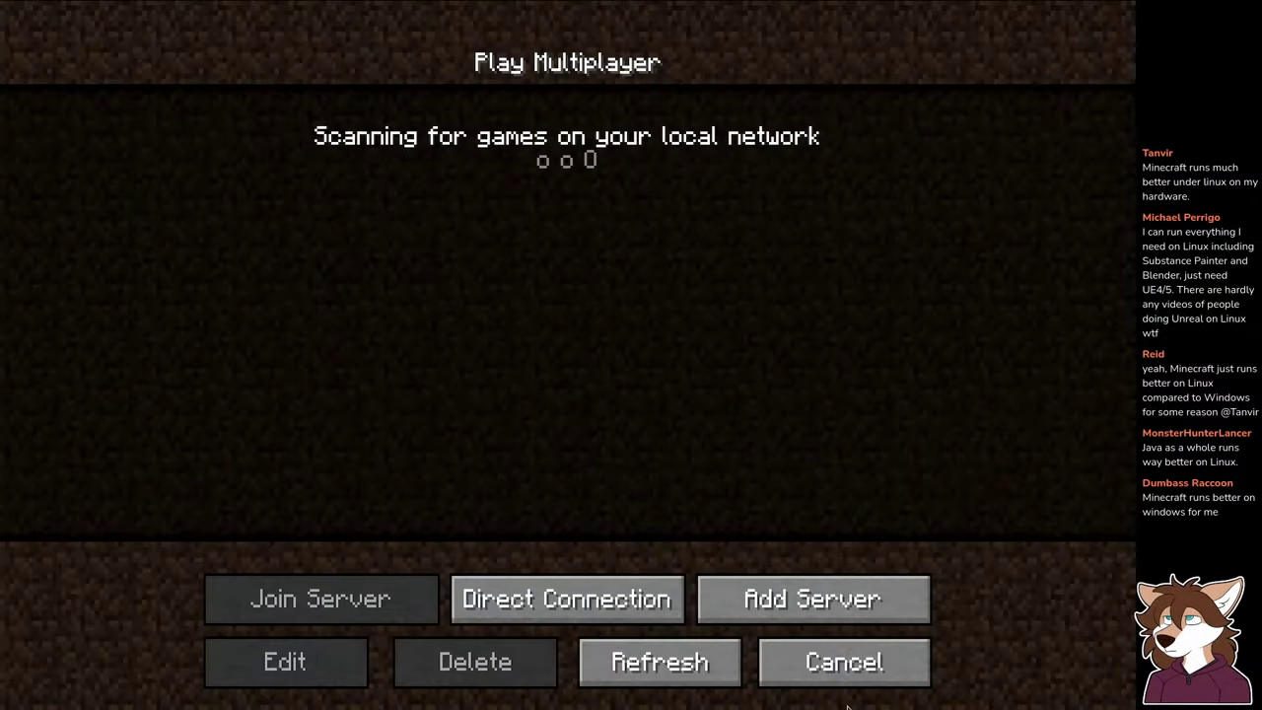
left_click(849, 660)
left_click(687, 549)
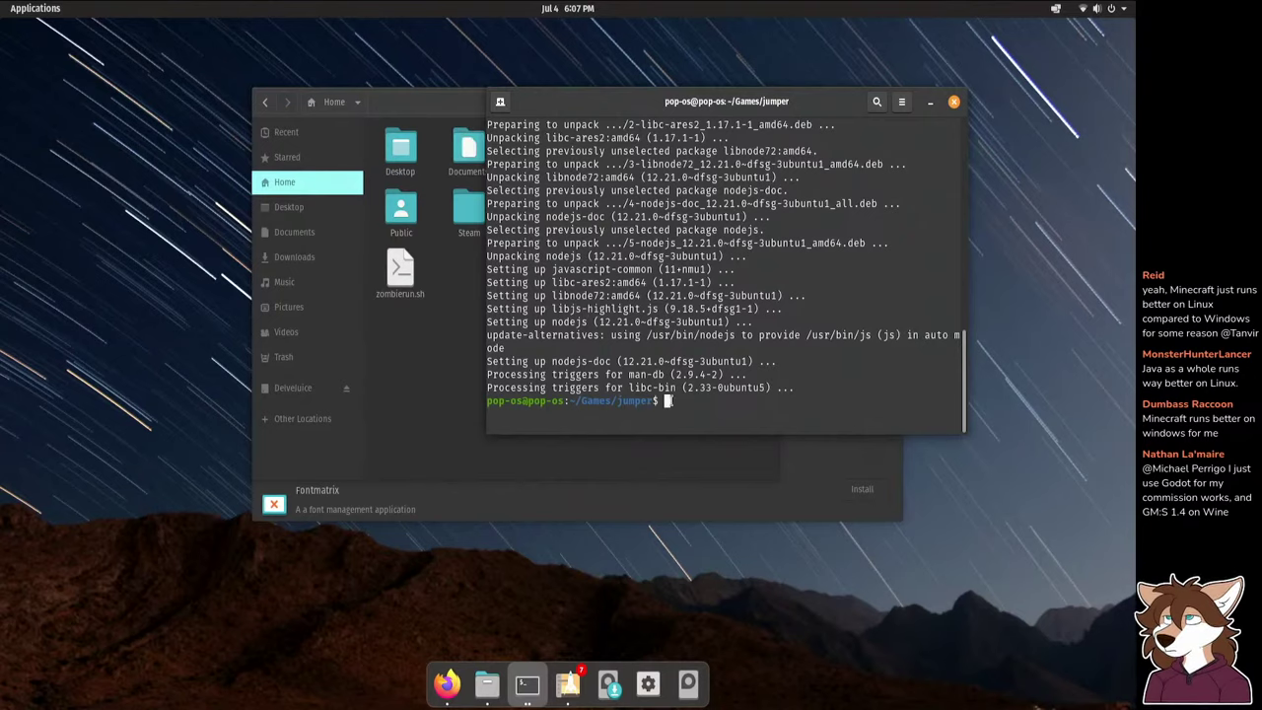
type("s")
key("Return")
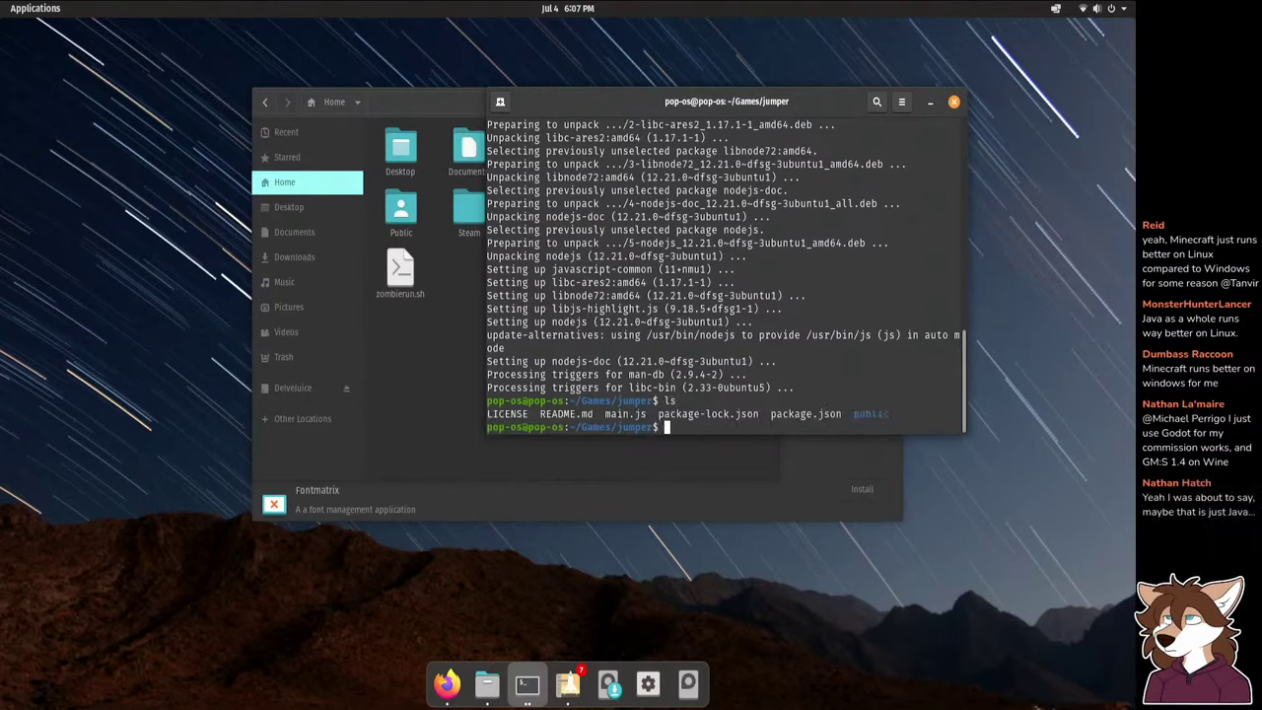
type("npm install")
key("Return")
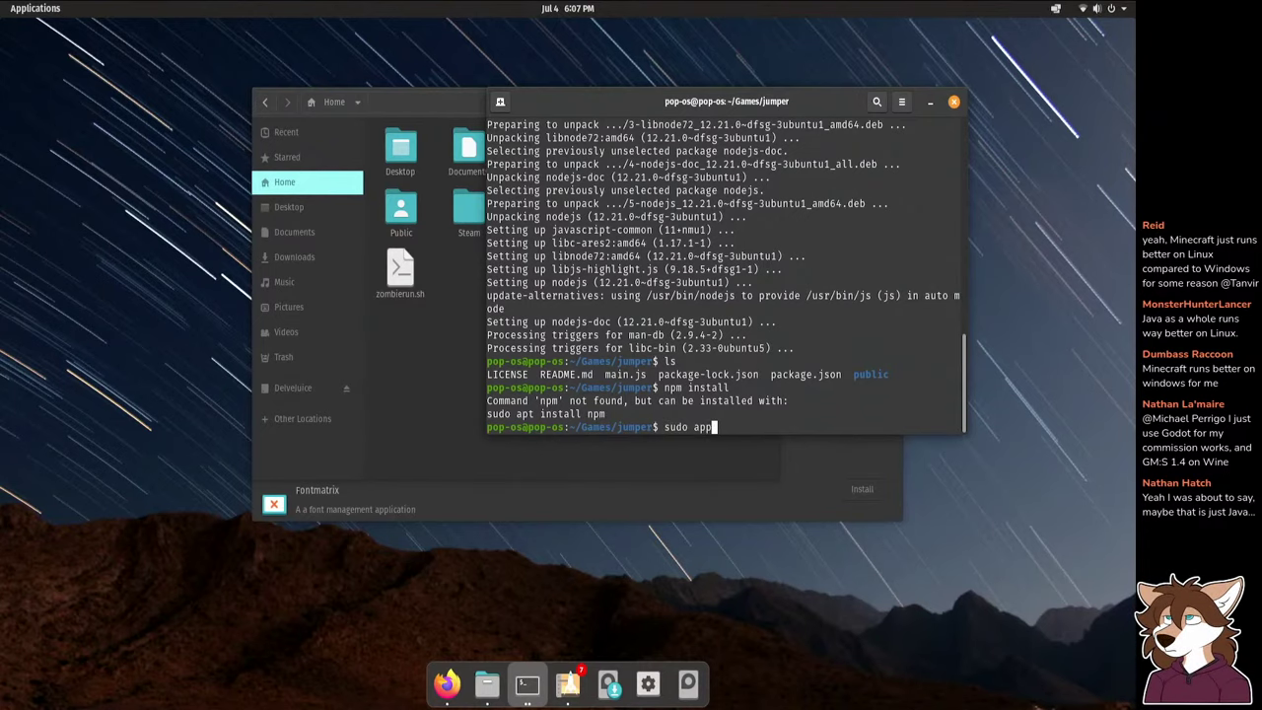
type("sudo apt install npm")
key("Return")
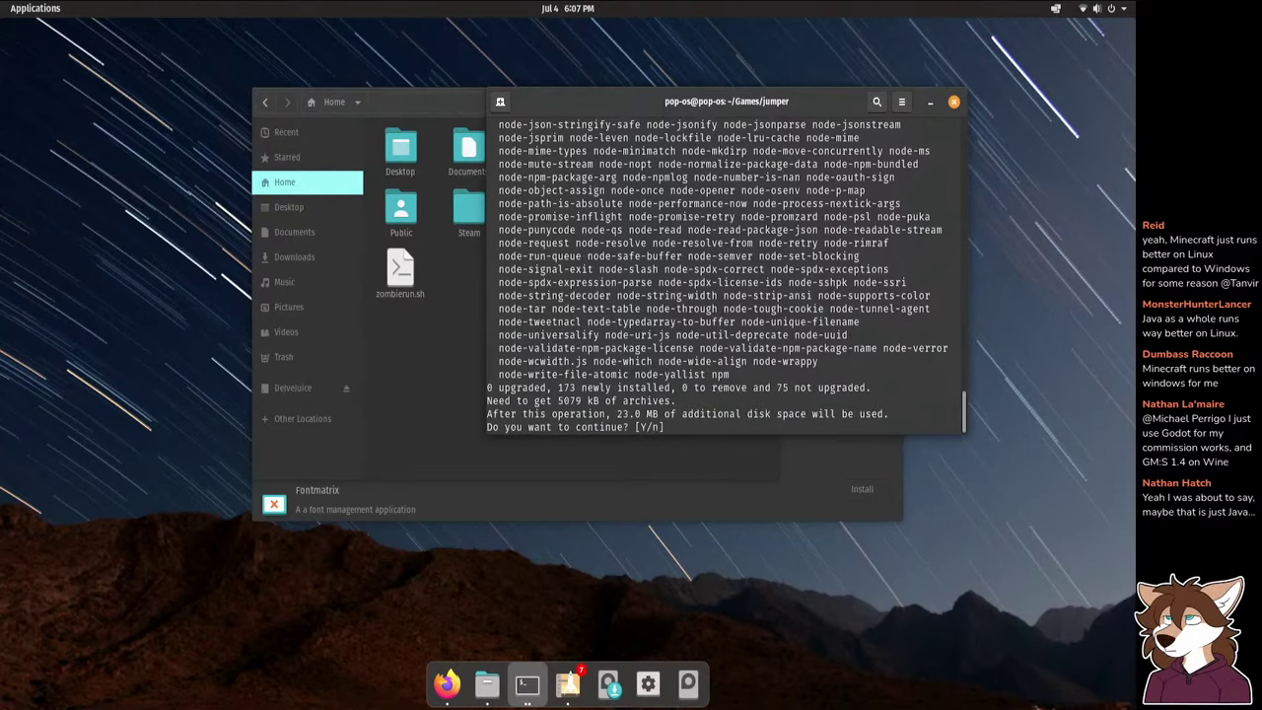
scroll(727, 282, "up", 8)
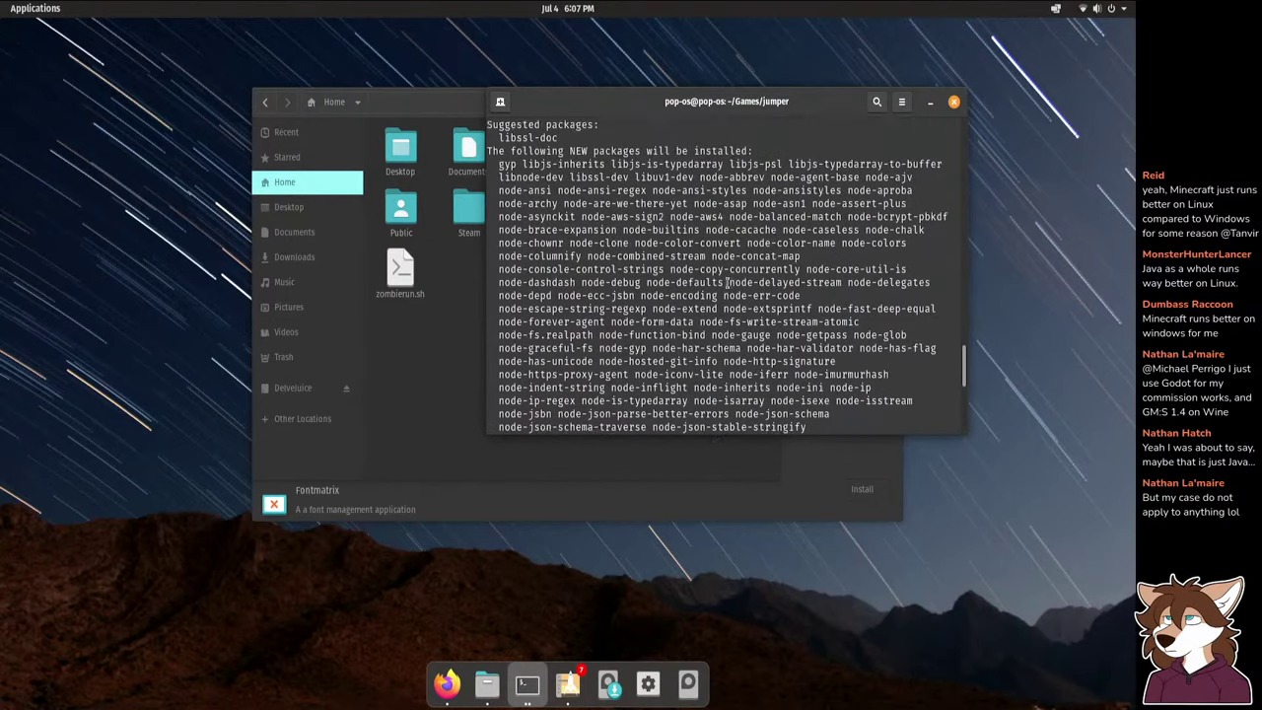
scroll(727, 282, "up", 2)
scroll(720, 283, "up", 15)
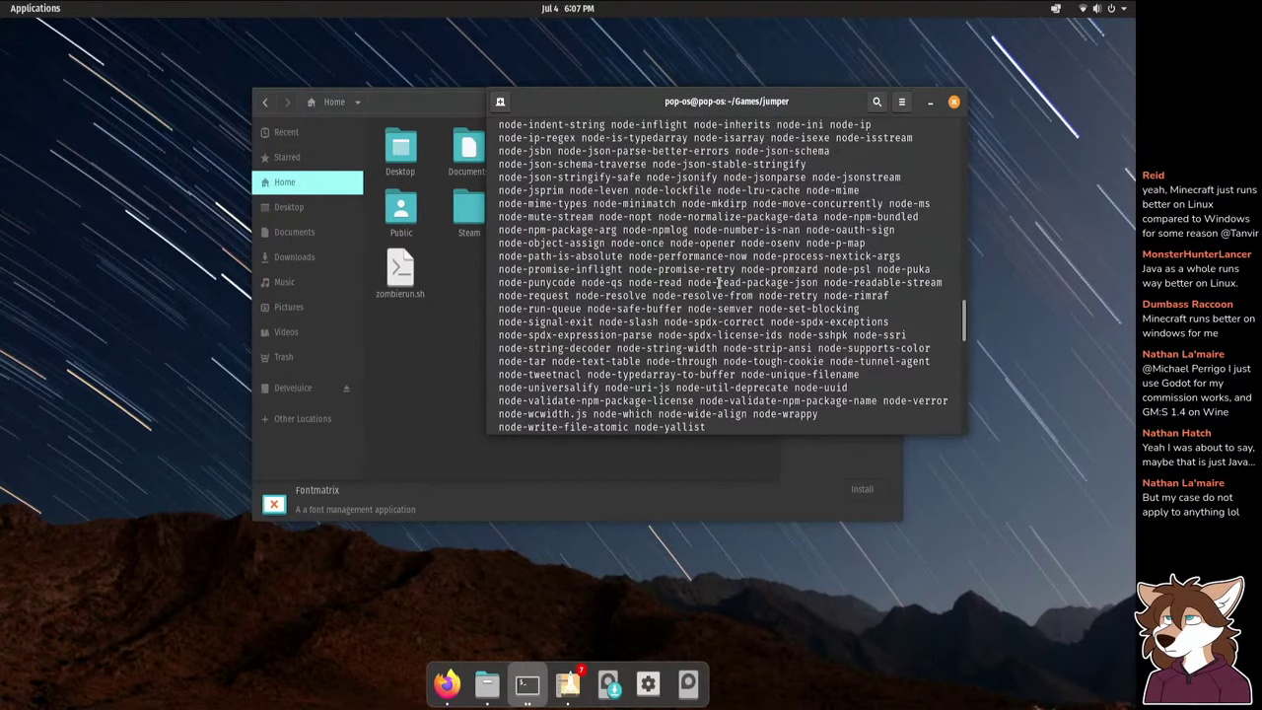
scroll(727, 282, "down", 20)
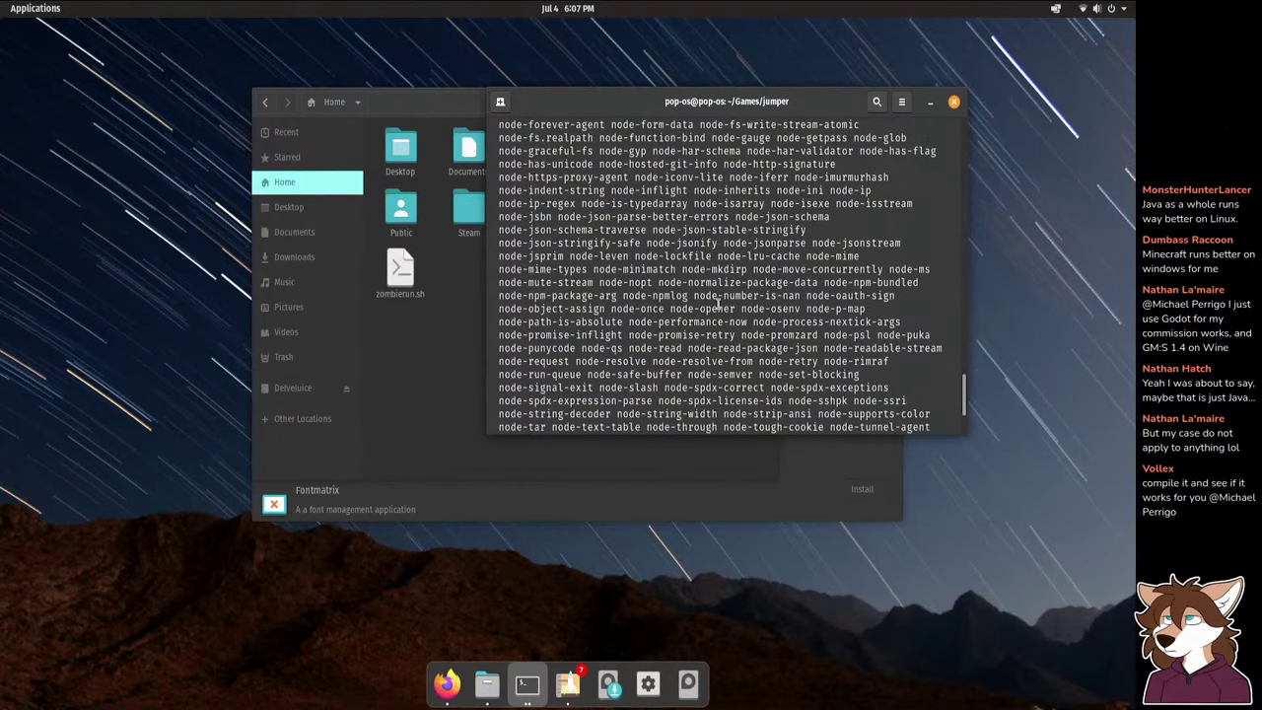
Confirm the apt package installation and list the jumper folder.
type("y")
key("Return")
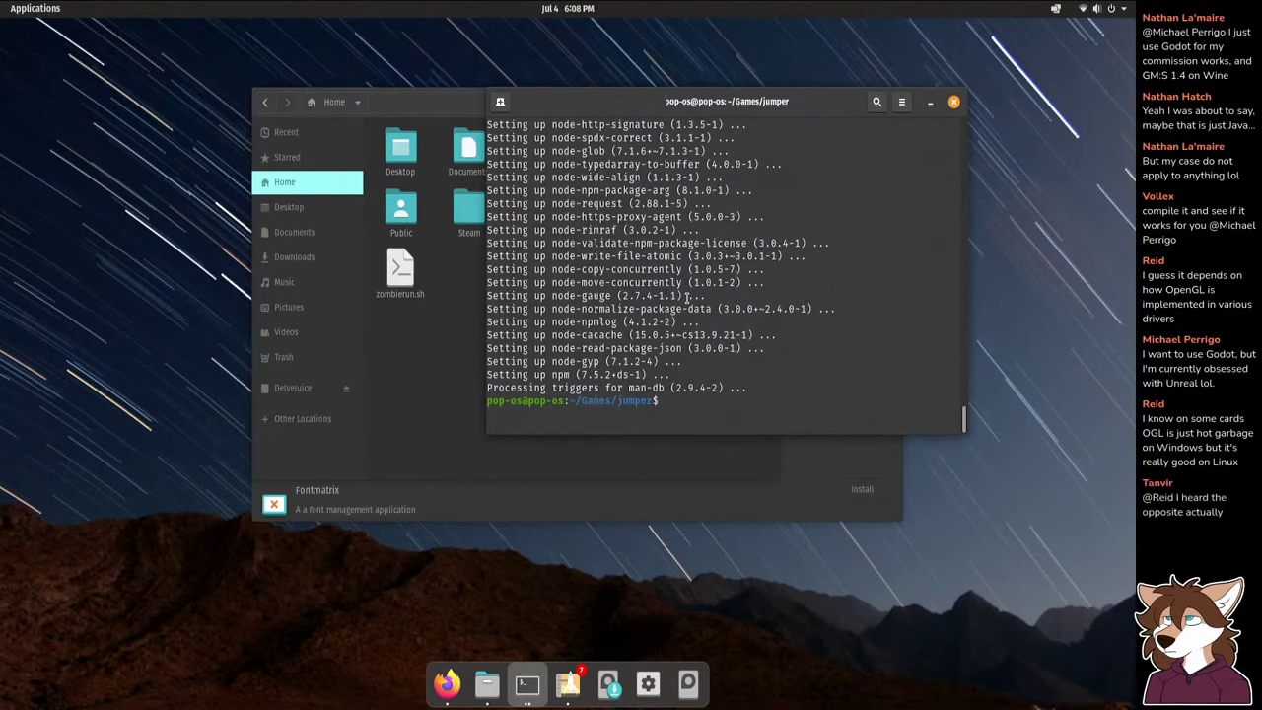
key("Return")
Install the project's 113 dependencies with npm install, then list its npm run scripts.
type("npm install")
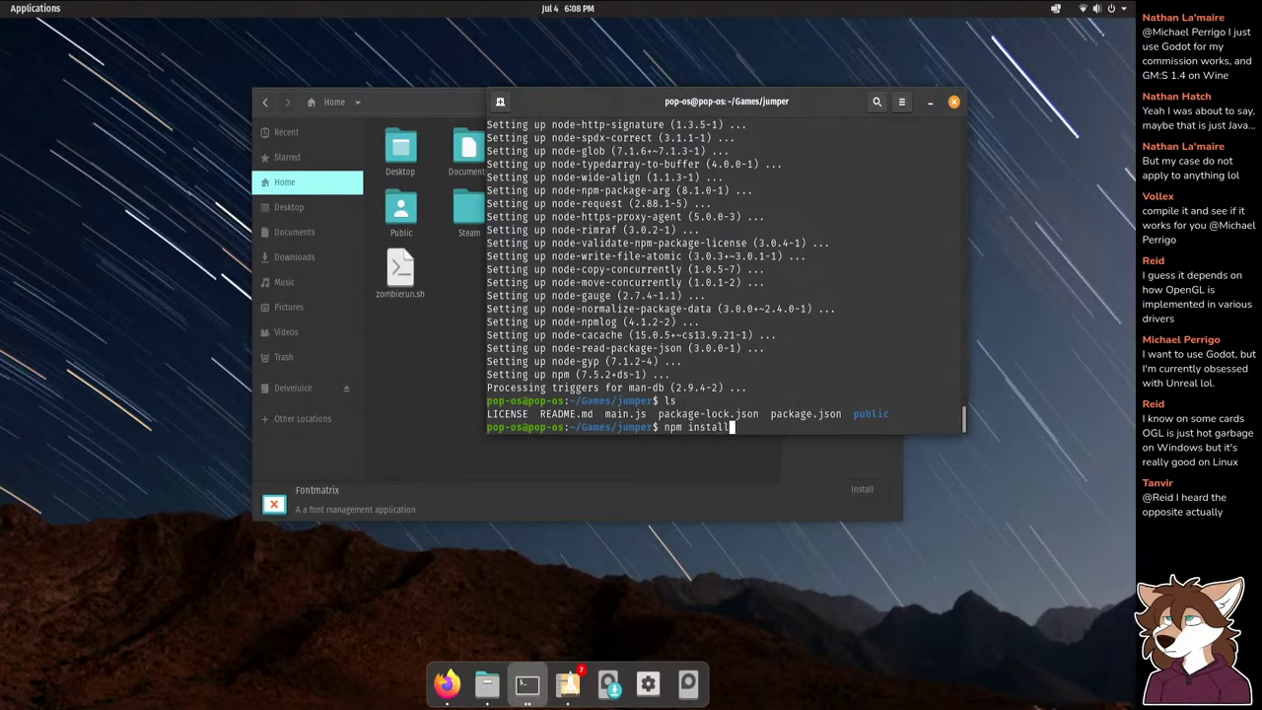
key("Return")
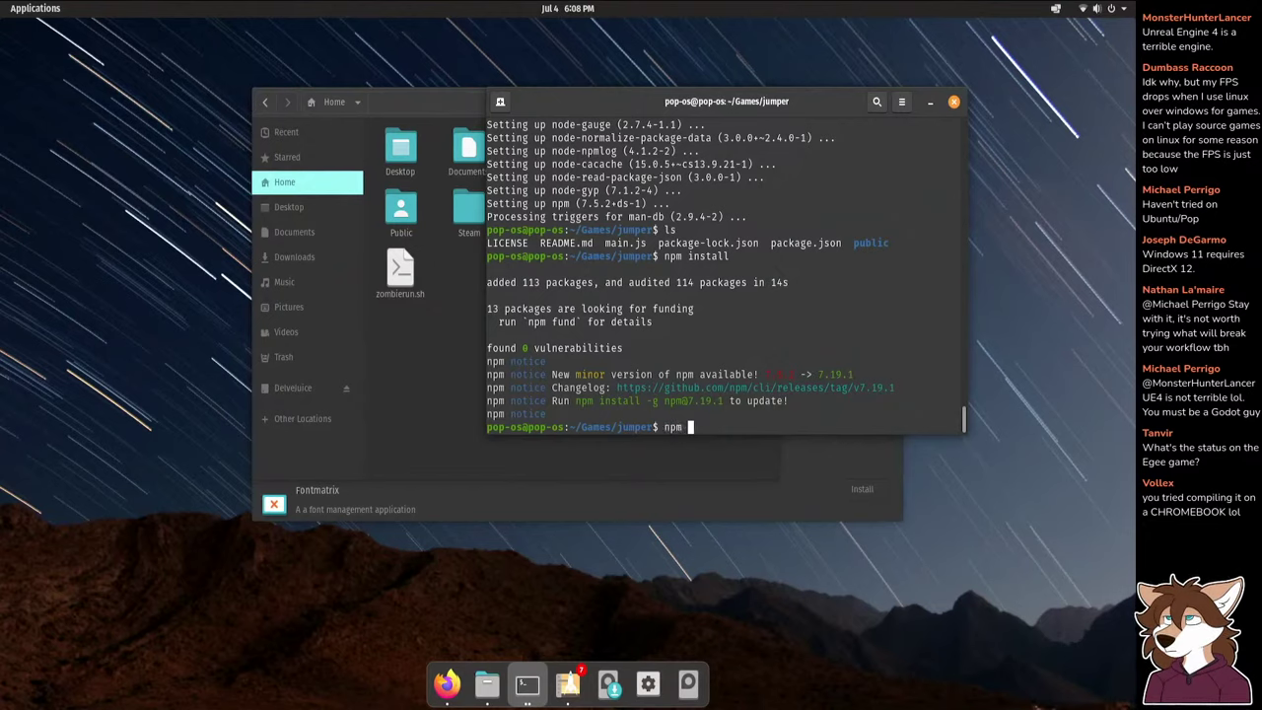
type("run")
key("Return")
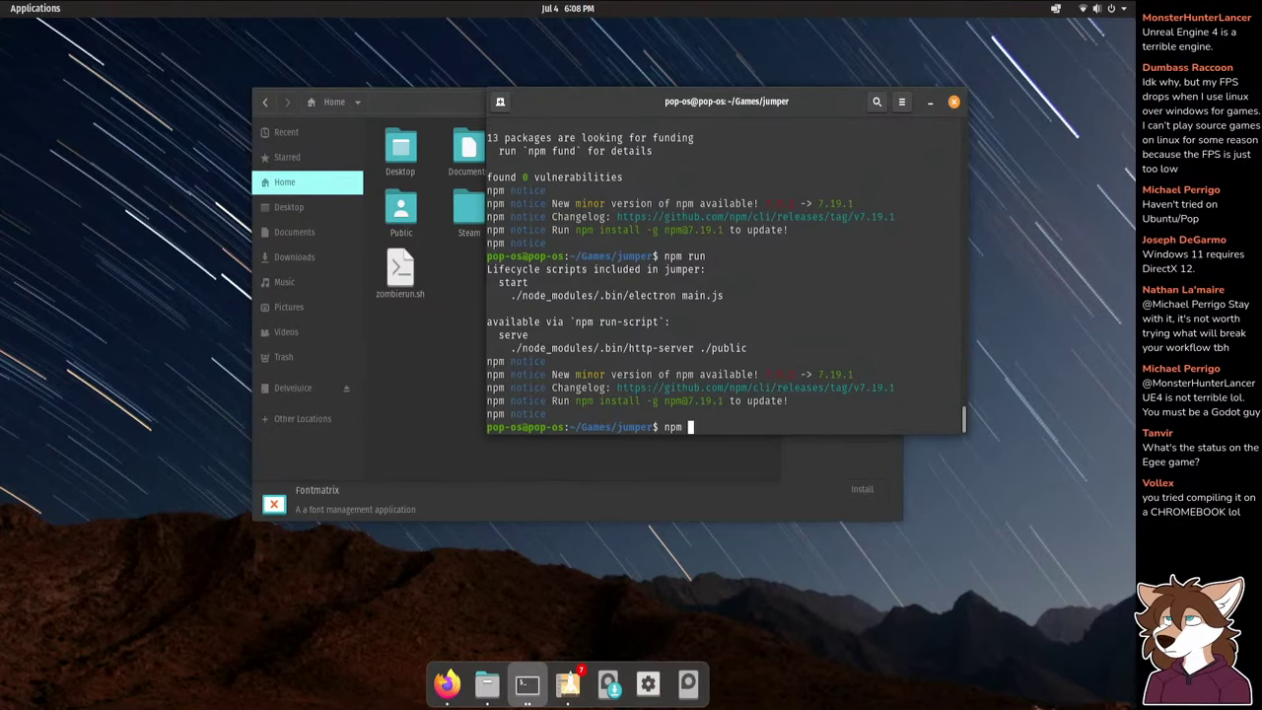
Launch Jumper with npm start, then close the blank game window.
type("npm start")
key("Return")
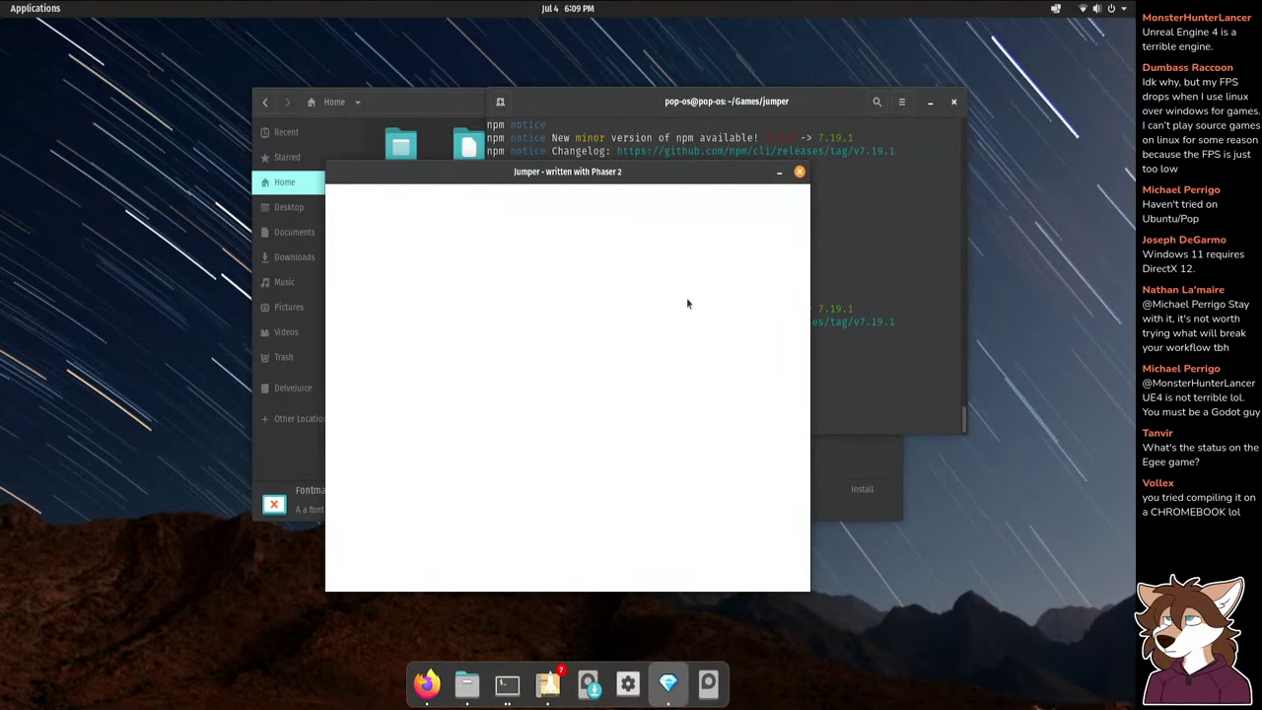
left_click_drag(671, 183, 652, 158)
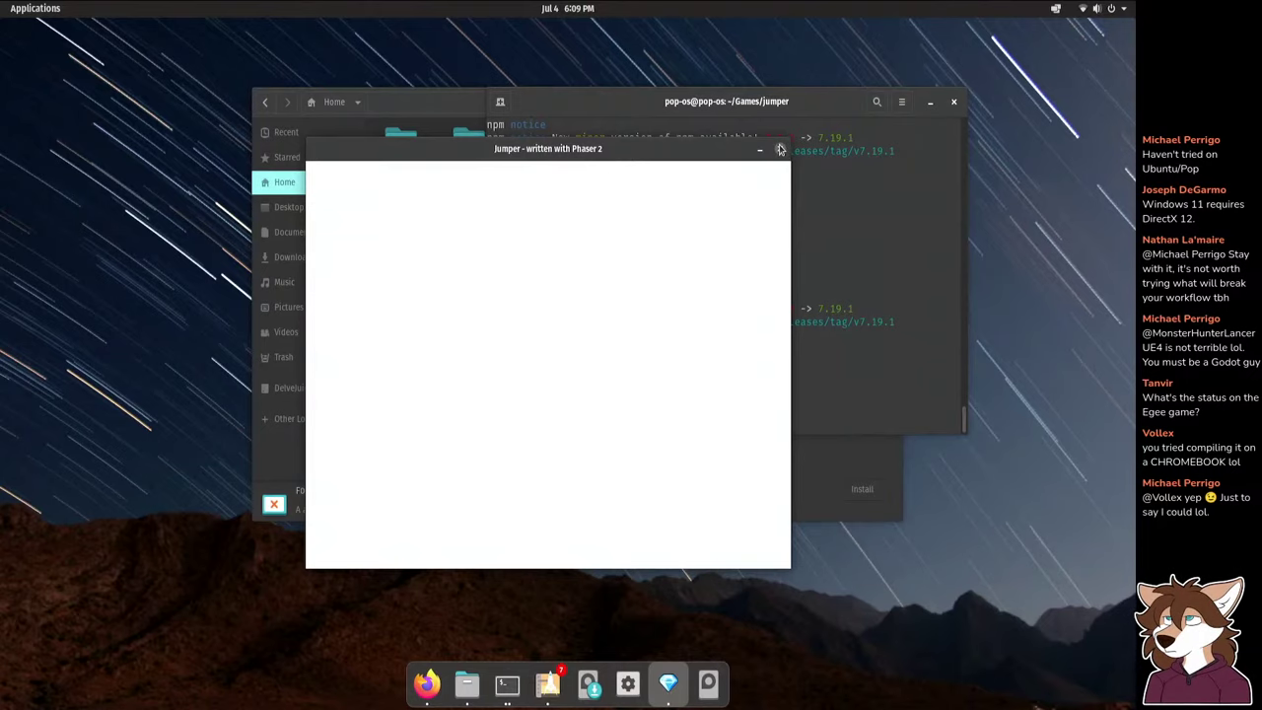
left_click_drag(688, 160, 635, 194)
left_click(726, 189)
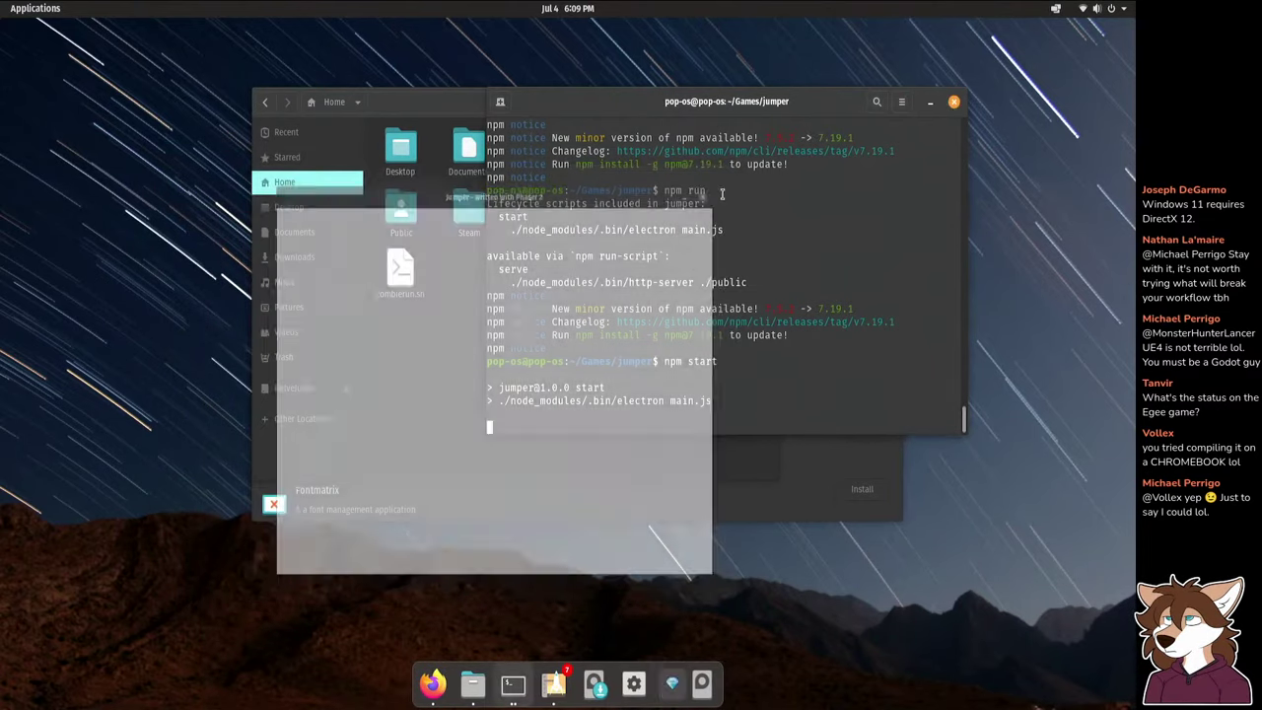
Start http-server on port 8080 with npm run serve.
key("Up")
type("ru")
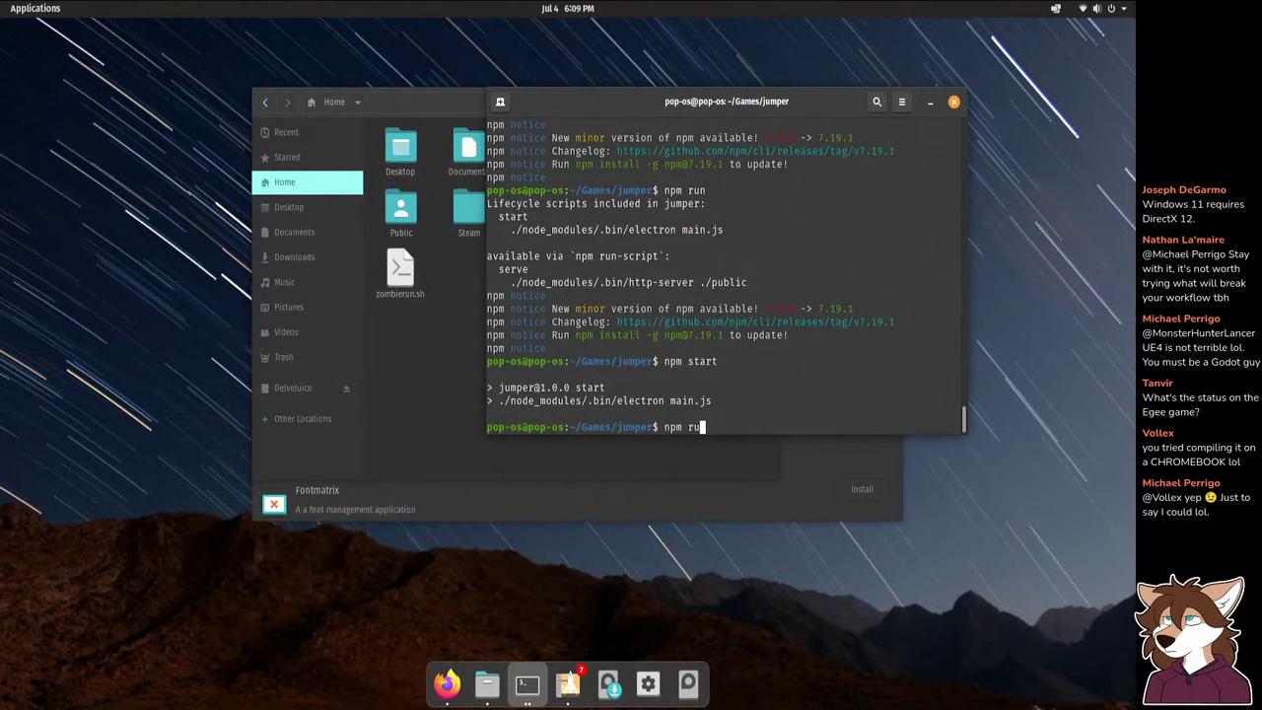
type("n serve")
key("Return")
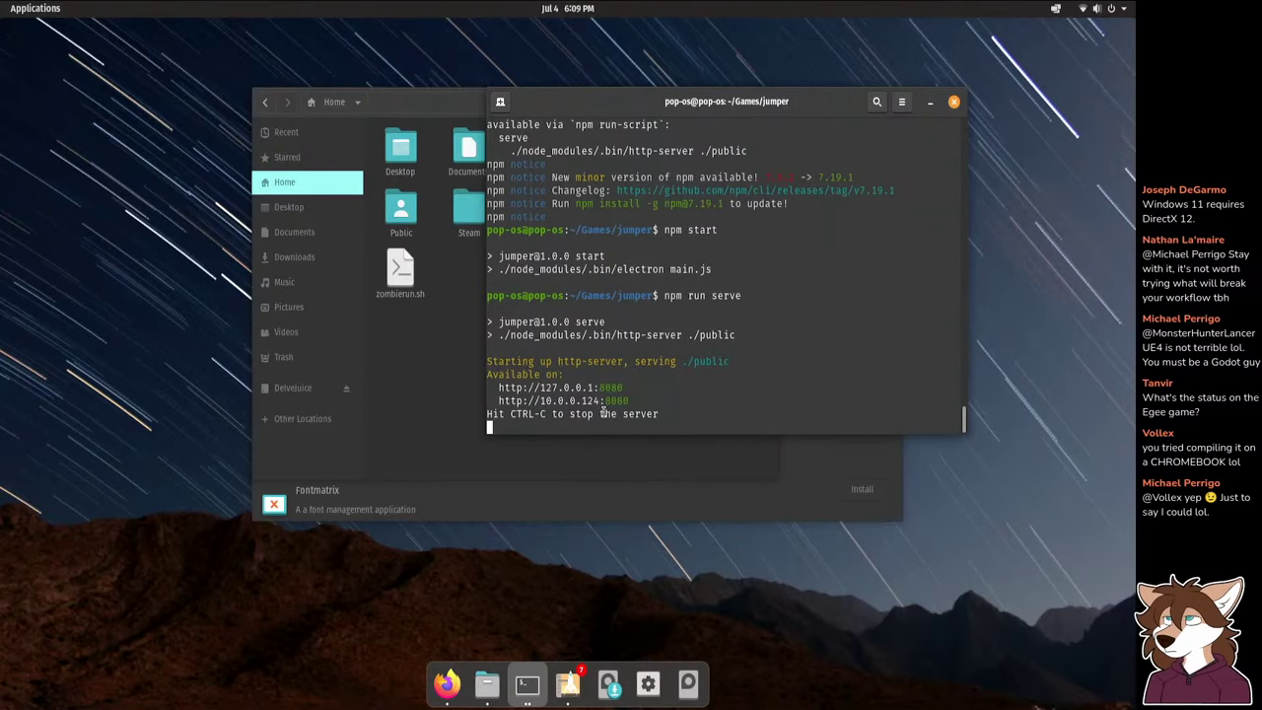
Open the game at 127.0.0.1:8080 and collect the gems on the right platform.
left_click(560, 388, "ctrl")
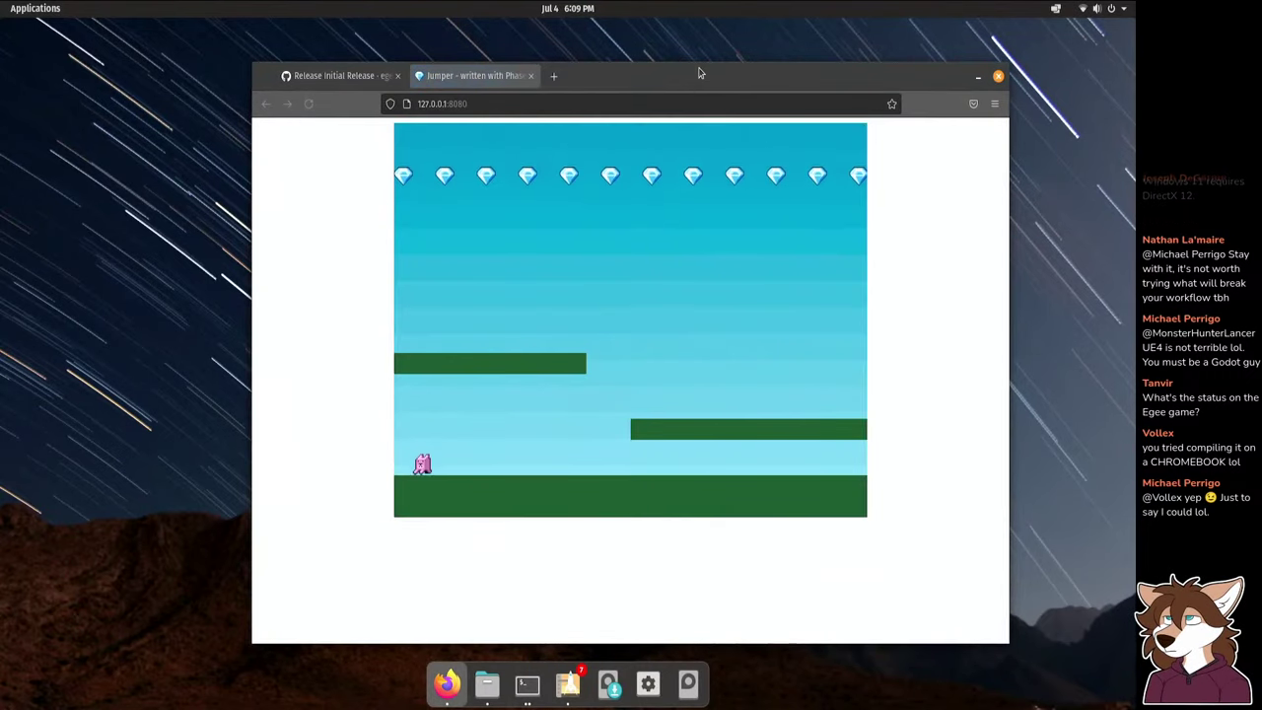
left_click_drag(699, 73, 633, 67)
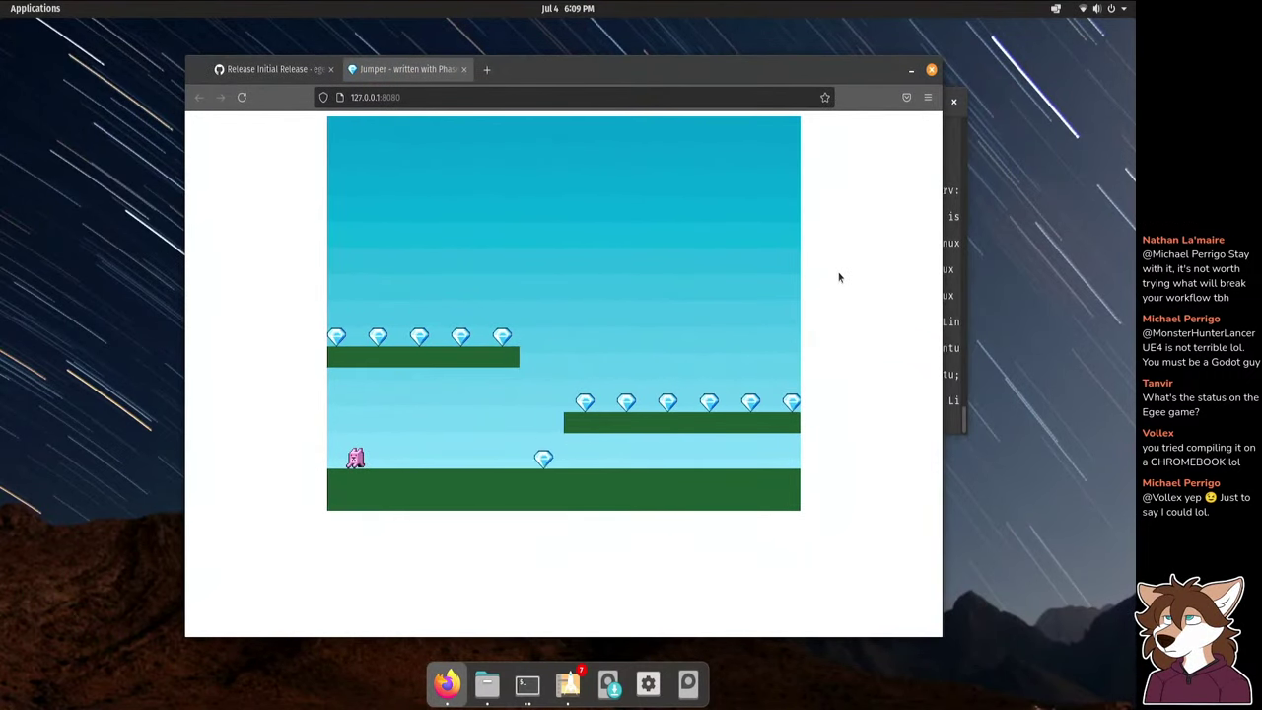
key("Up")
key("Right")
key("Up")
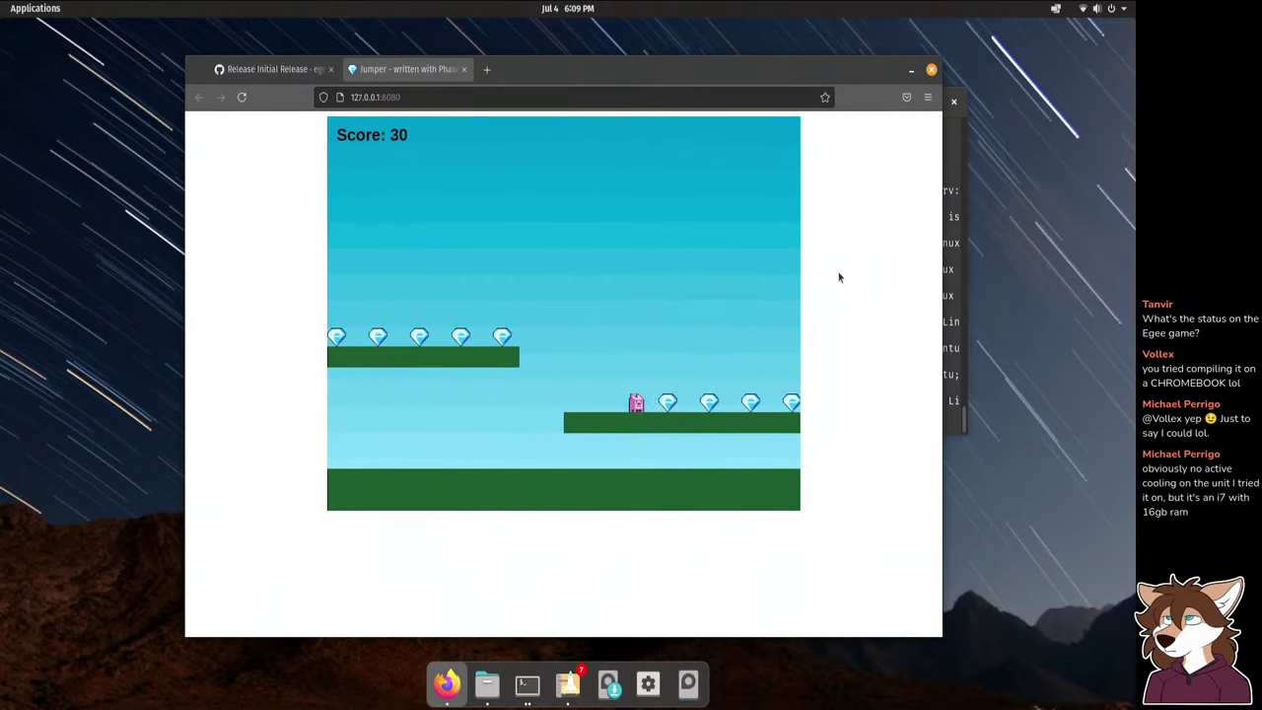
key("Right")
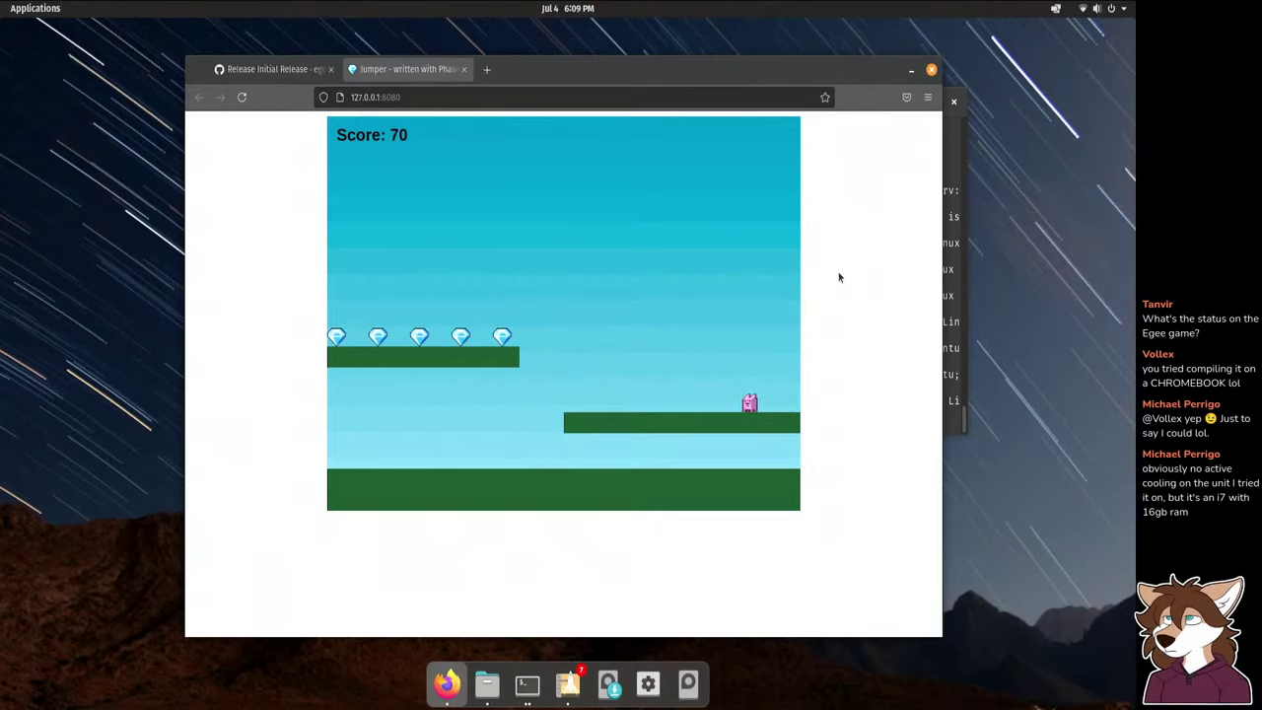
Collect the upper-left platform's gems to win with 120 points, dismissing the alert.
key("Left")
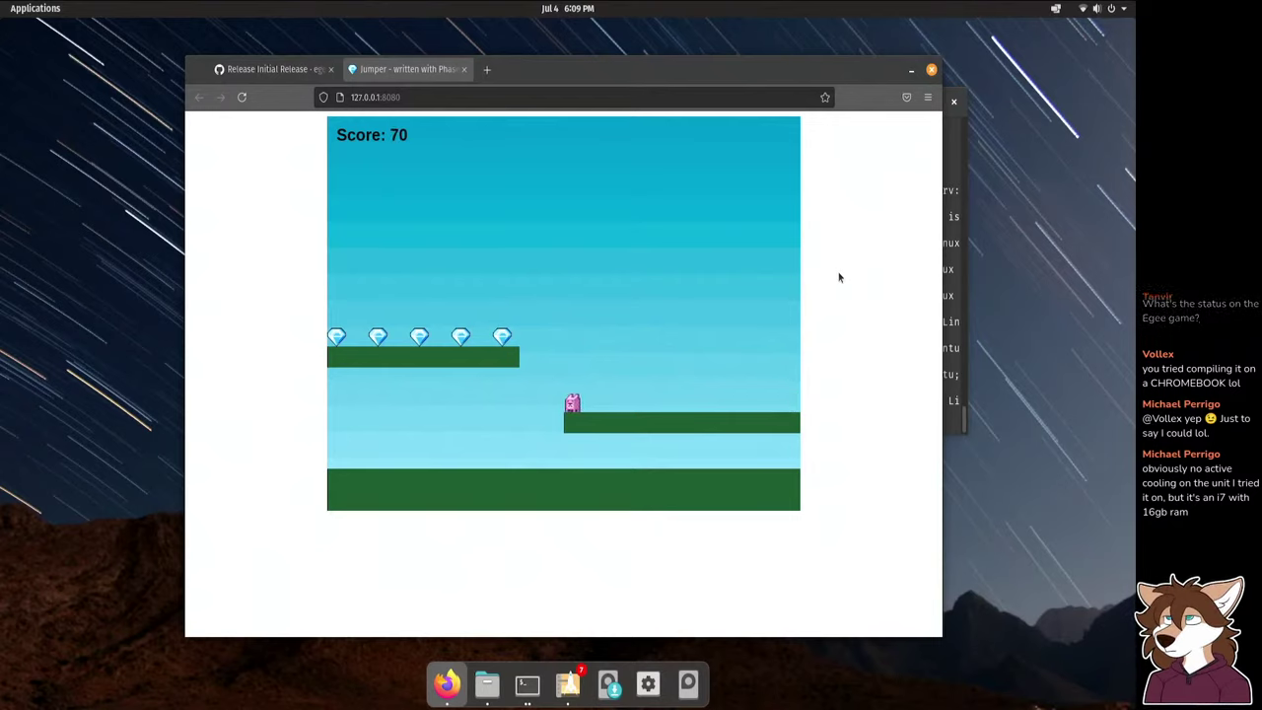
key("Up")
key("Left")
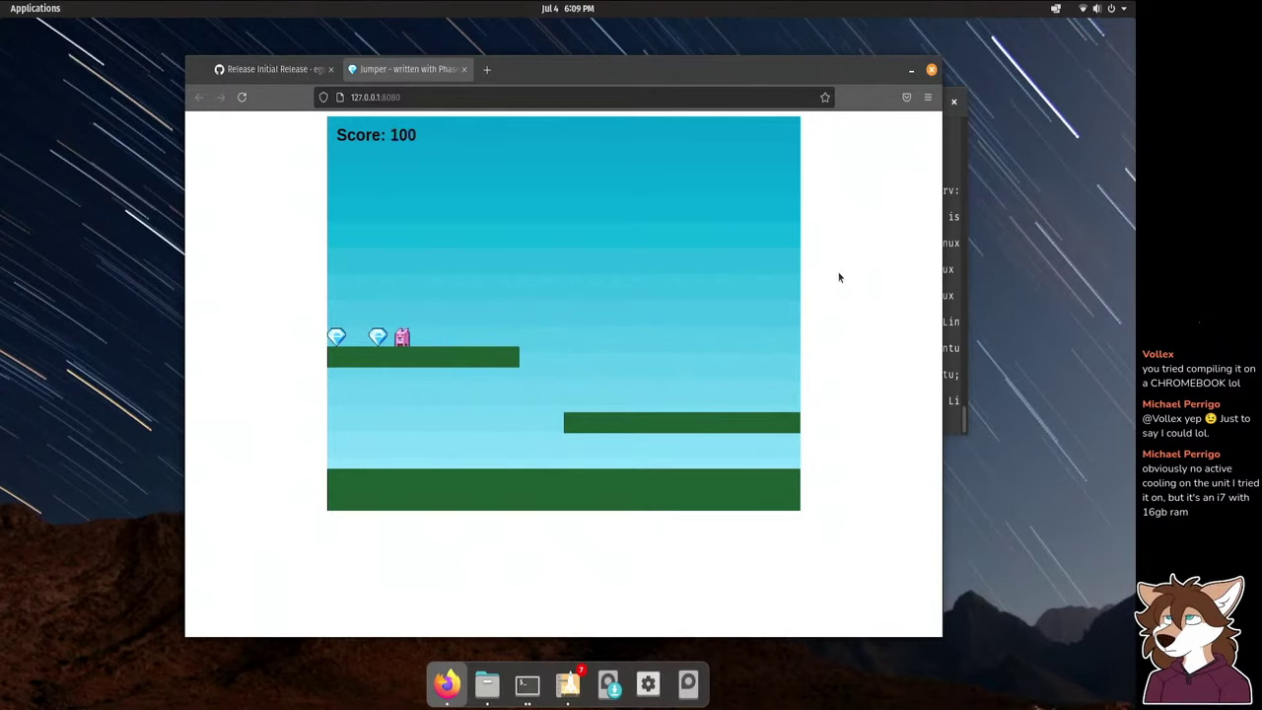
key("Left")
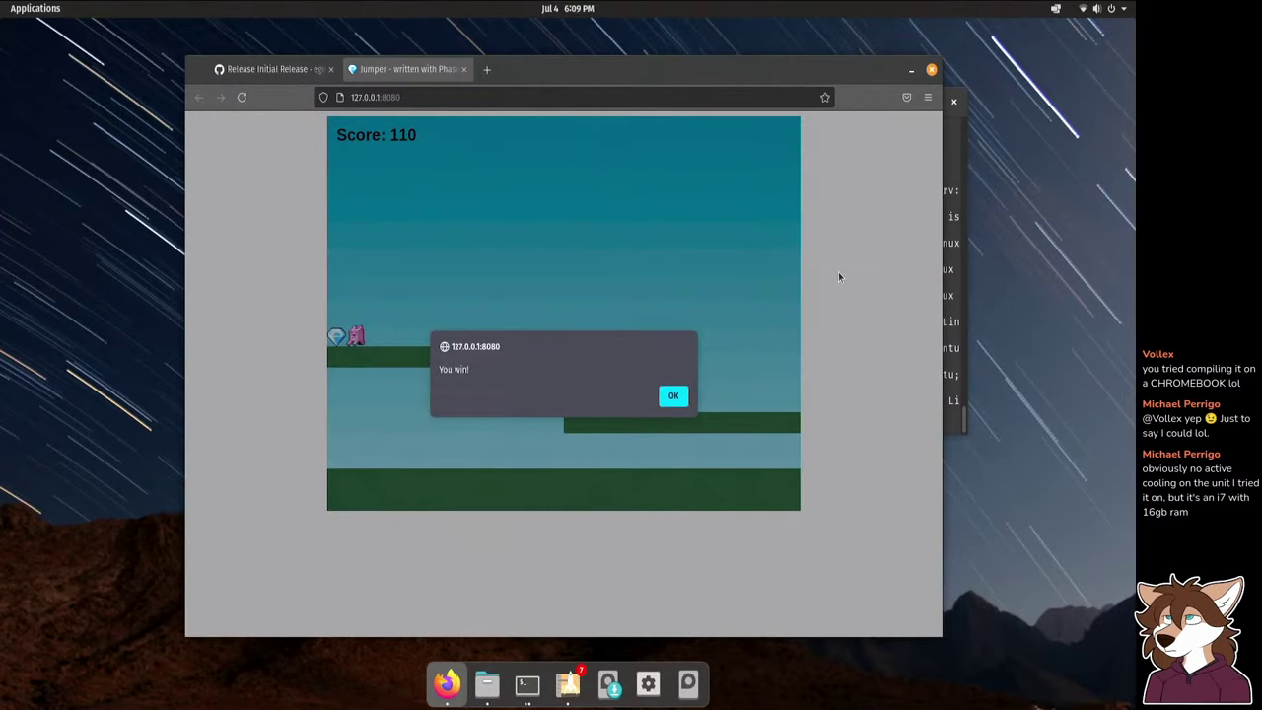
key("Return")
Keep jumping the character across to the right platform after winning.
key("Right")
key("Up")
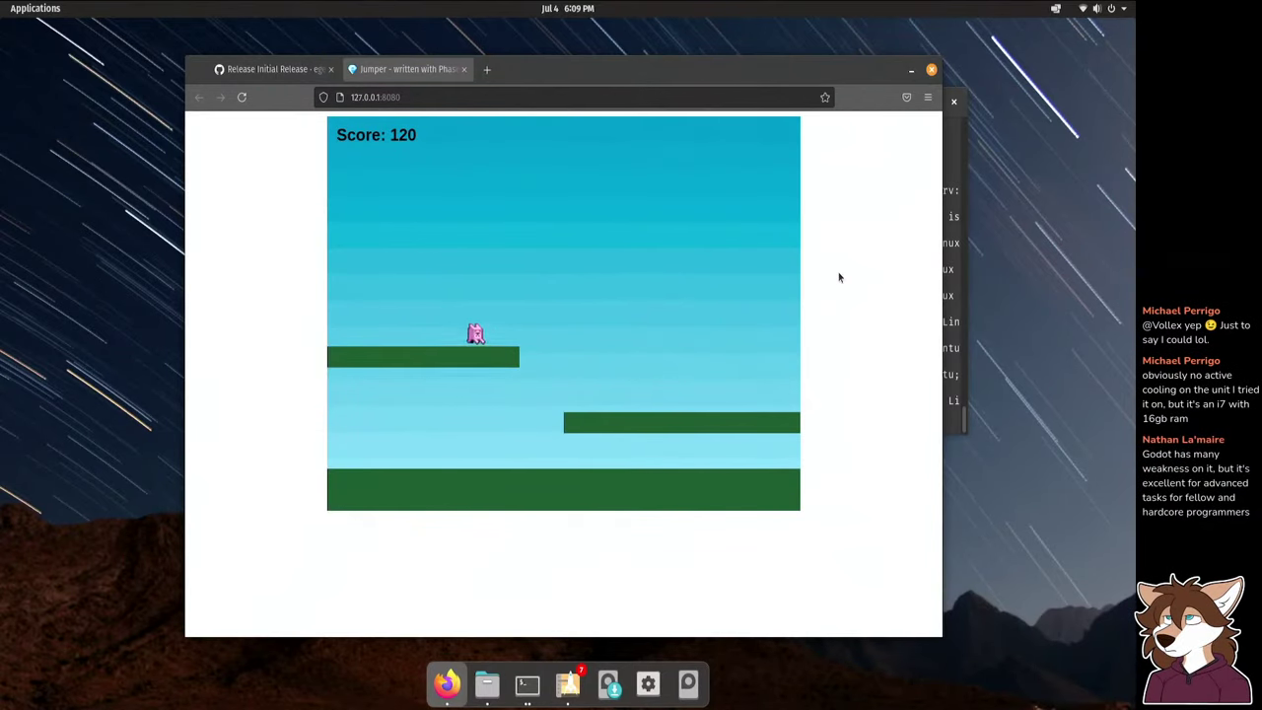
key("Up")
key("Up")
key("Left")
Search Google for 'egee phaser' and open the 'How To Make A PhaserJS Game!' YouTube video.
left_click(486, 69)
type("egee")
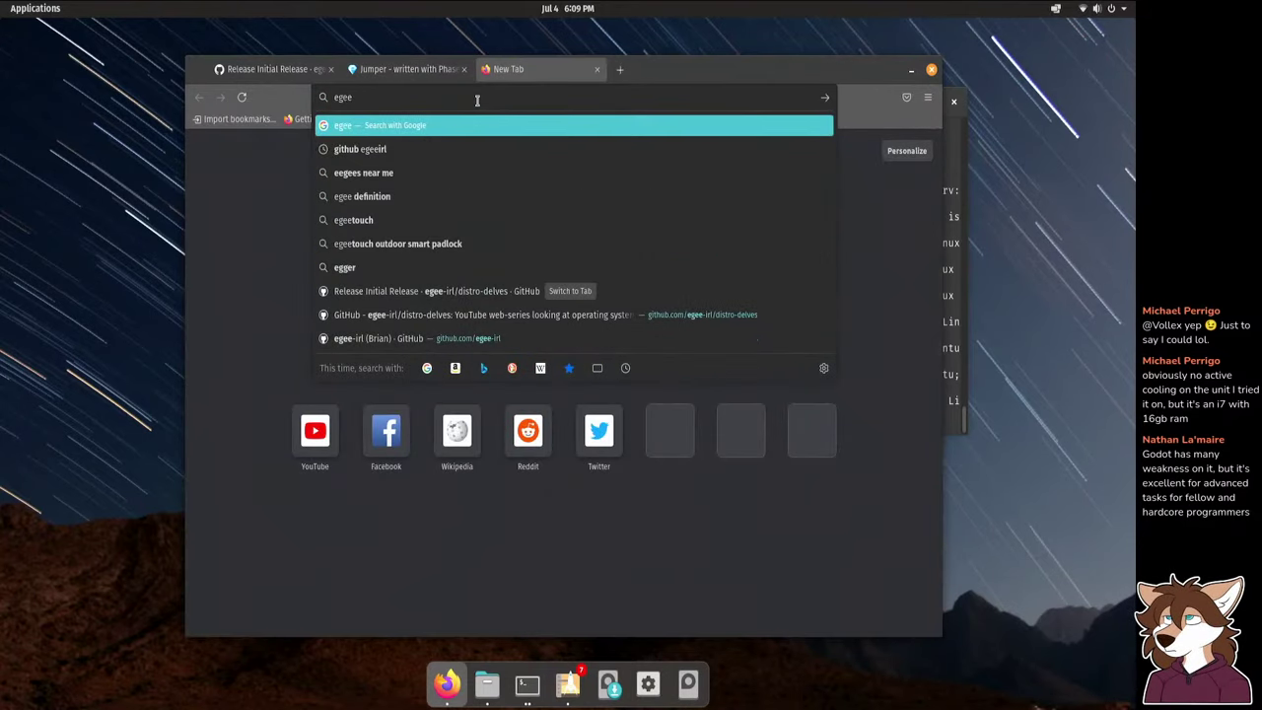
type(" phaser")
key("Return")
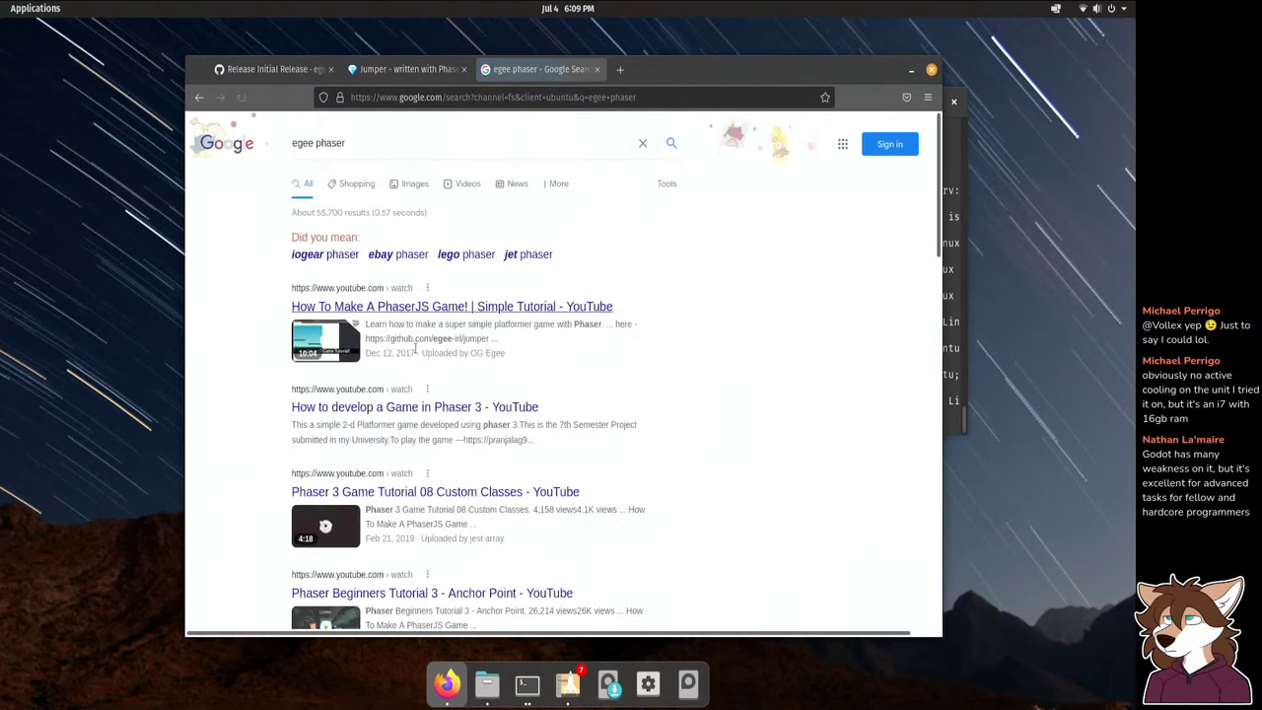
left_click(442, 310)
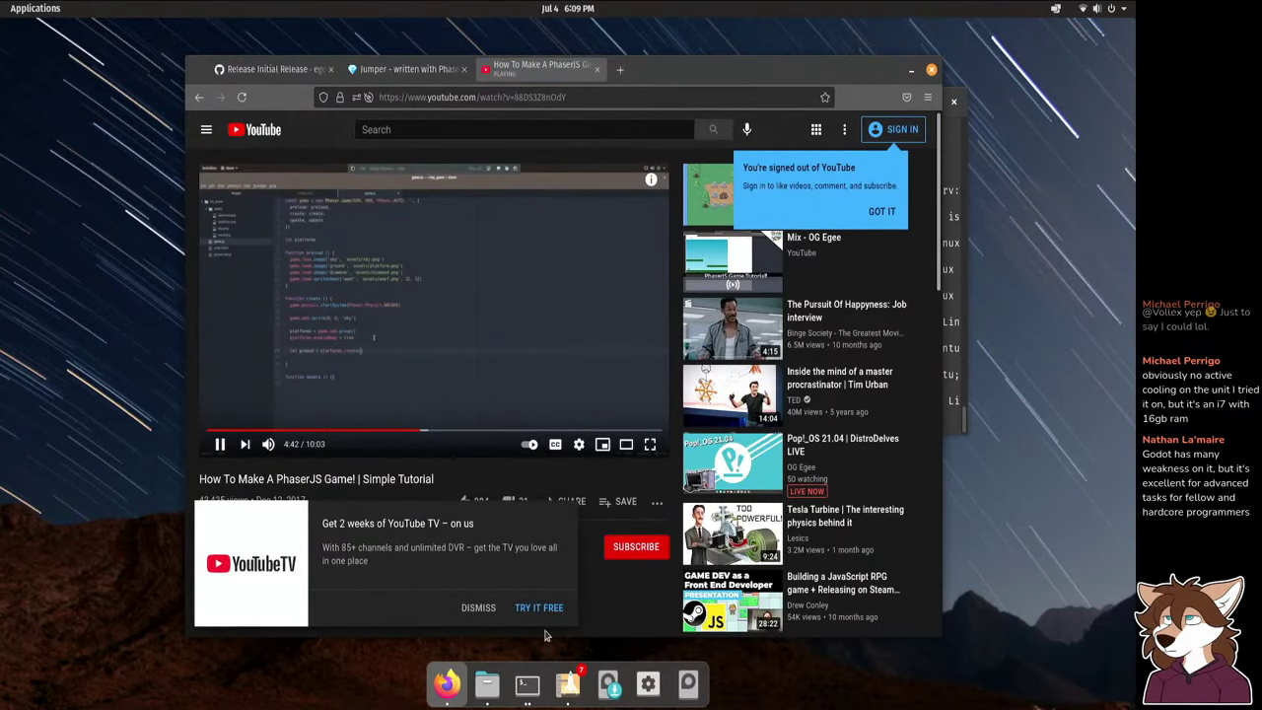
Dismiss the YouTube TV promotion, pause the tutorial video, skim the comments, and minimize Firefox.
left_click(478, 607)
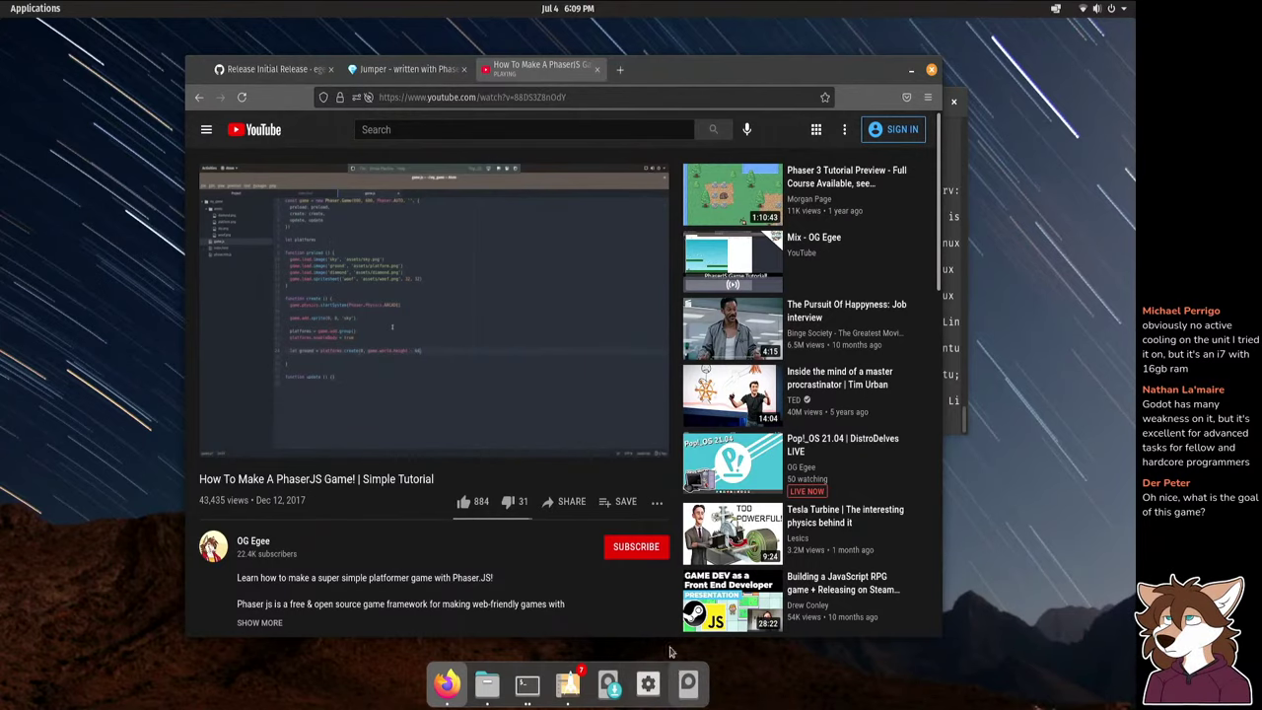
left_click(415, 71)
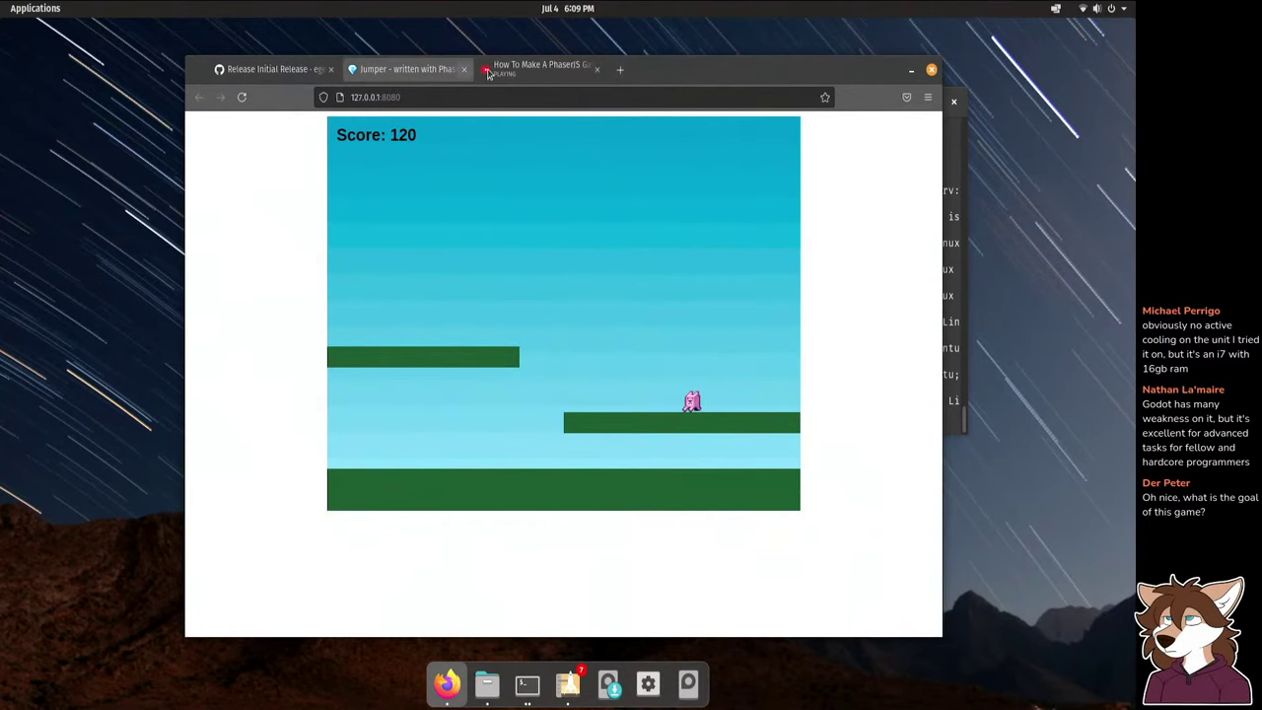
left_click(537, 68)
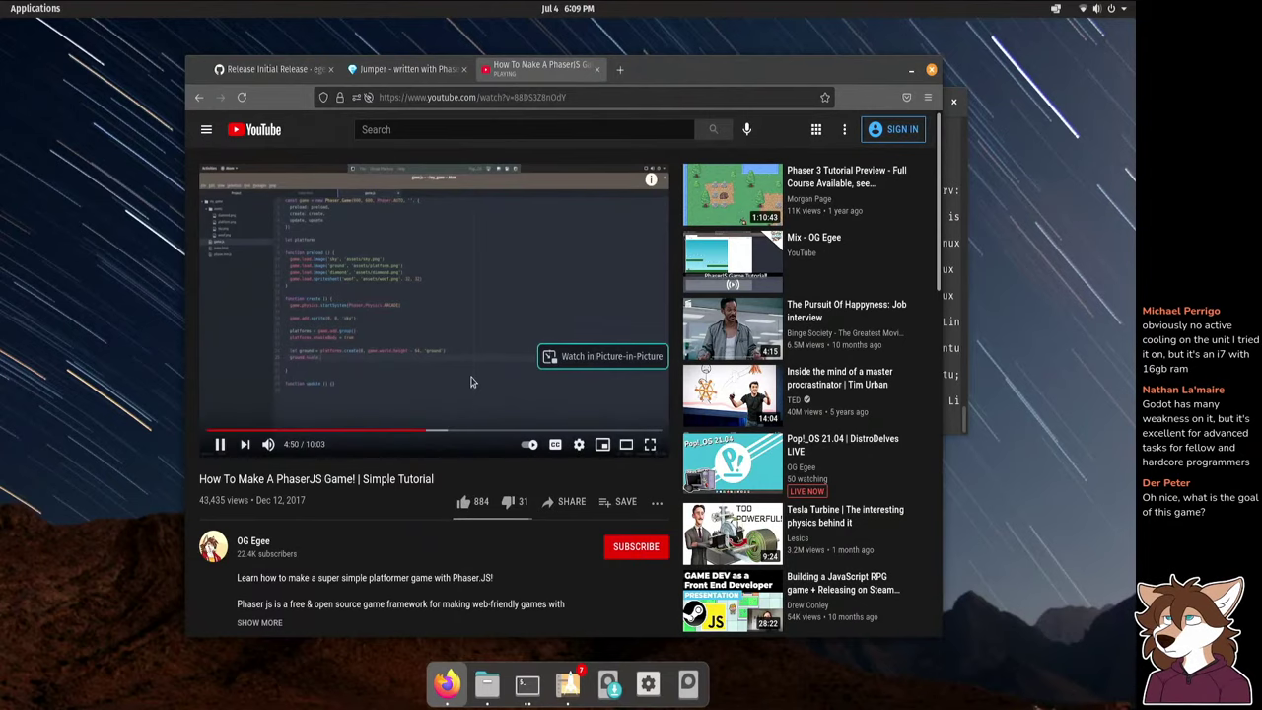
left_click(468, 414)
scroll(471, 395, "down", 3)
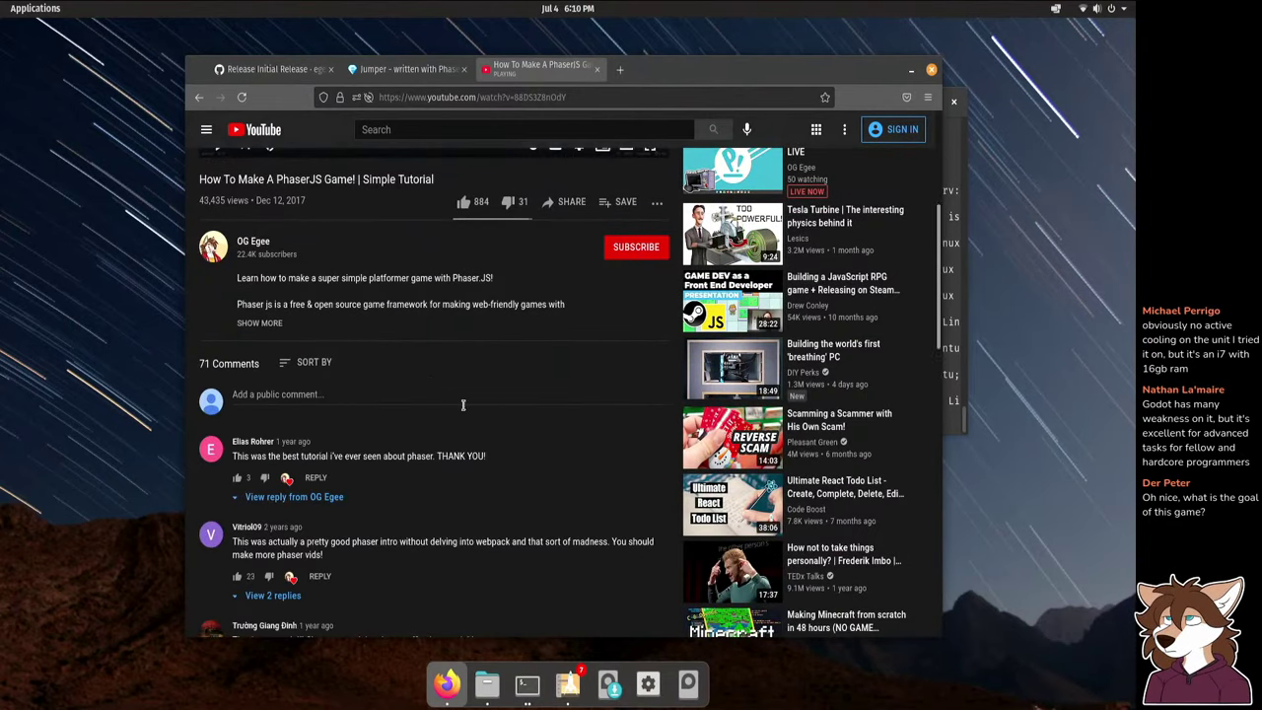
scroll(446, 481, "down", 2)
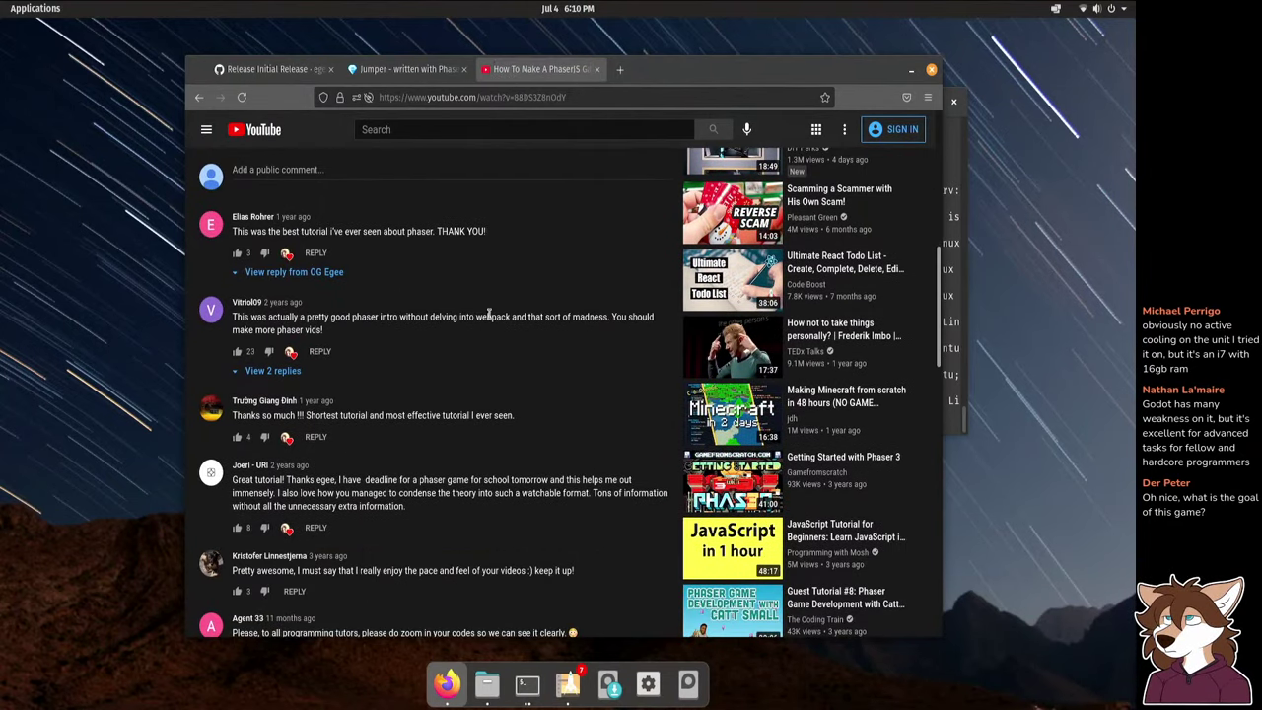
scroll(489, 316, "down", 2)
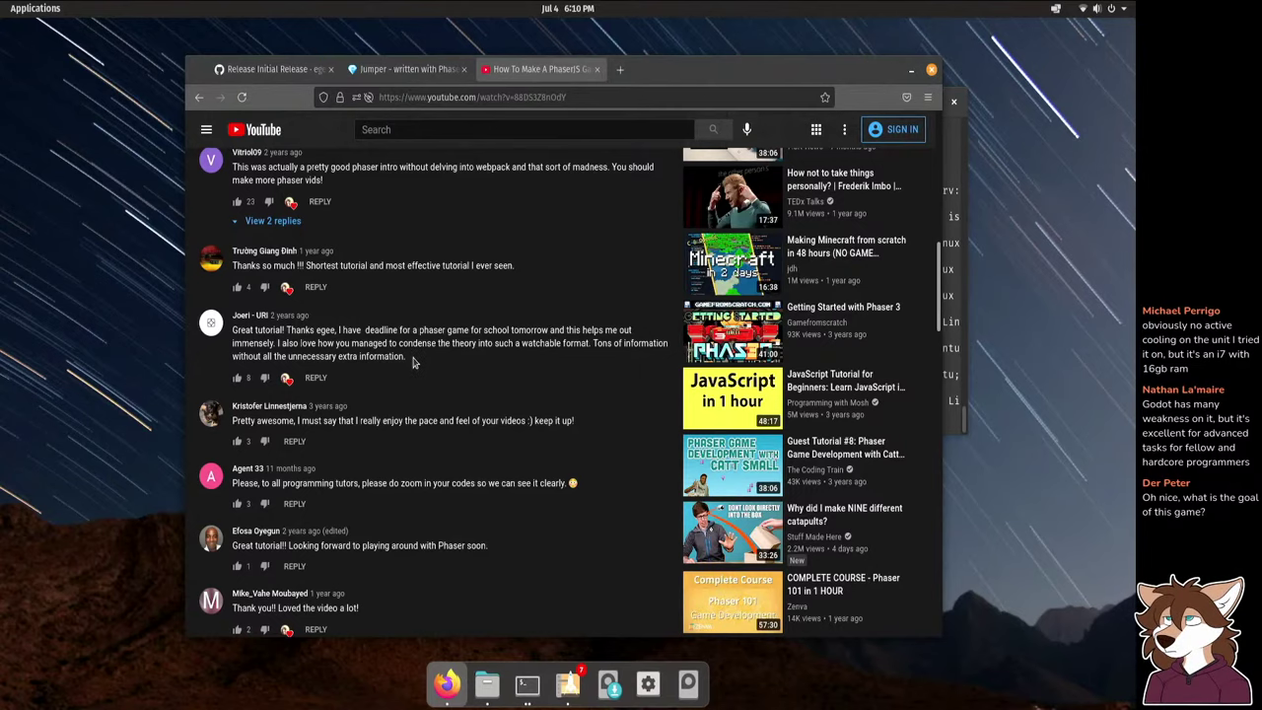
scroll(405, 357, "up", 10)
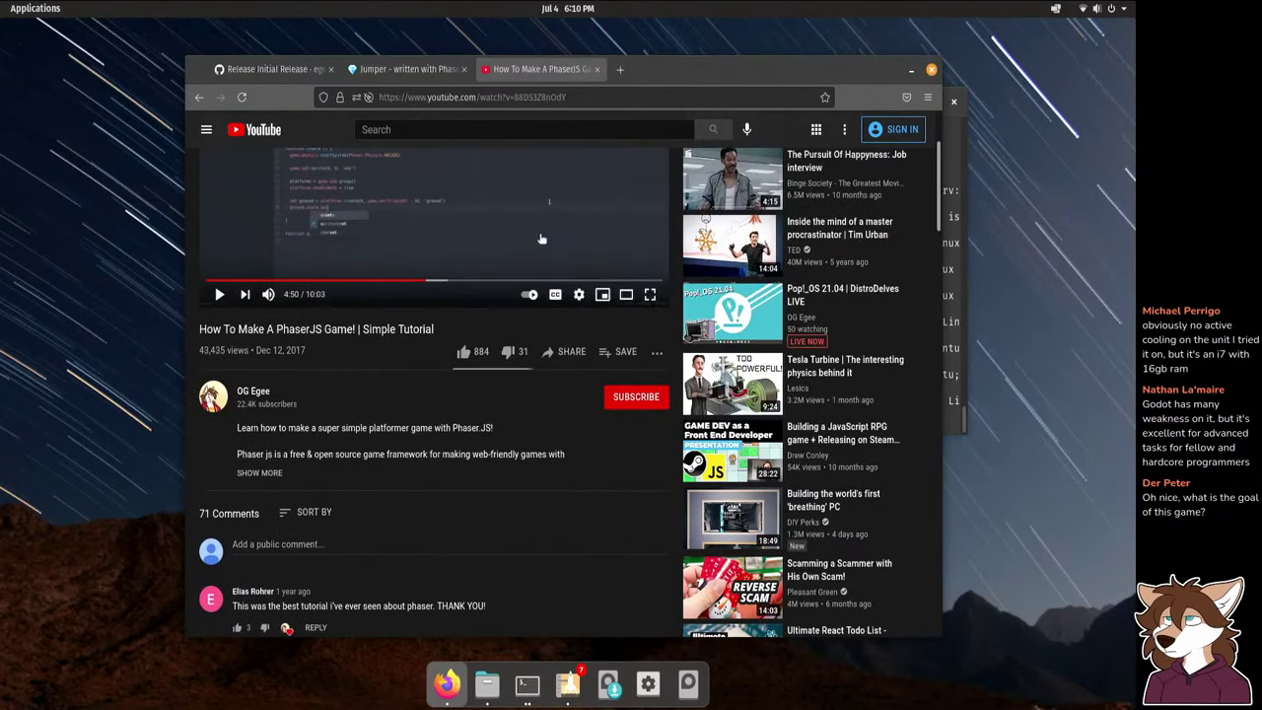
left_click(910, 76)
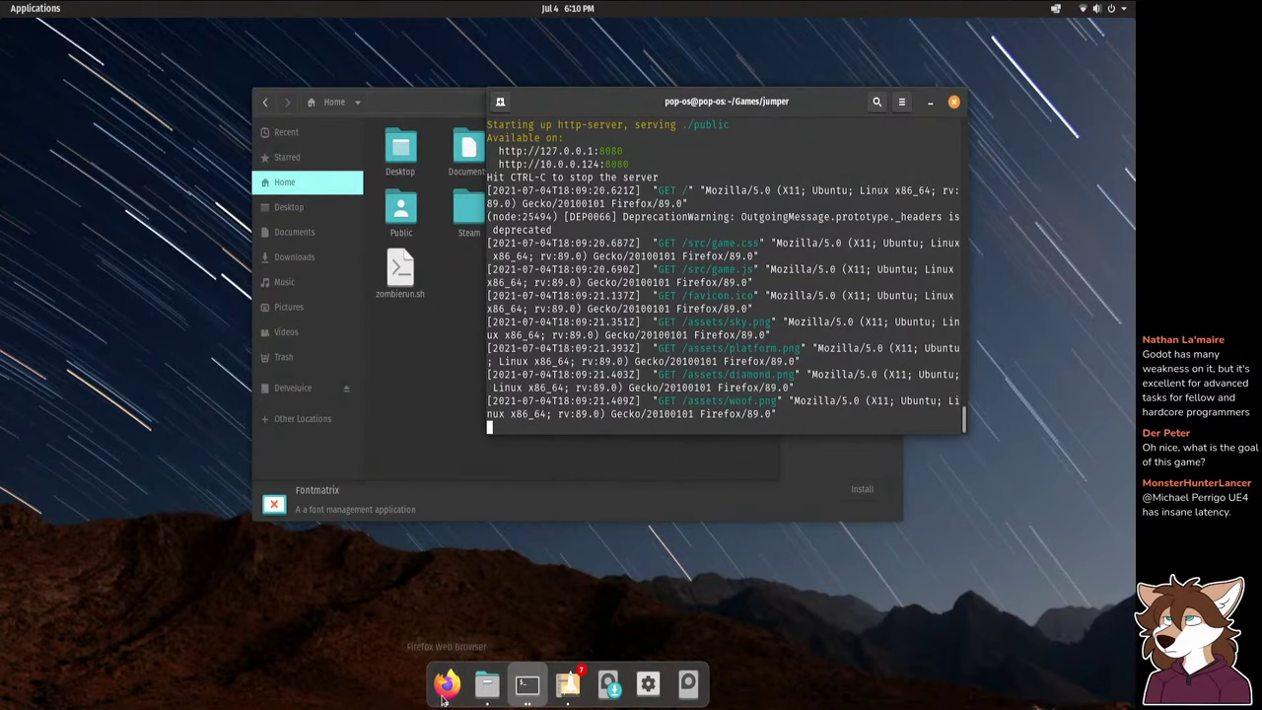
Restore Firefox and play a round of Jumper, moving and jumping between platforms with arrow keys.
left_click(447, 682)
left_click(422, 68)
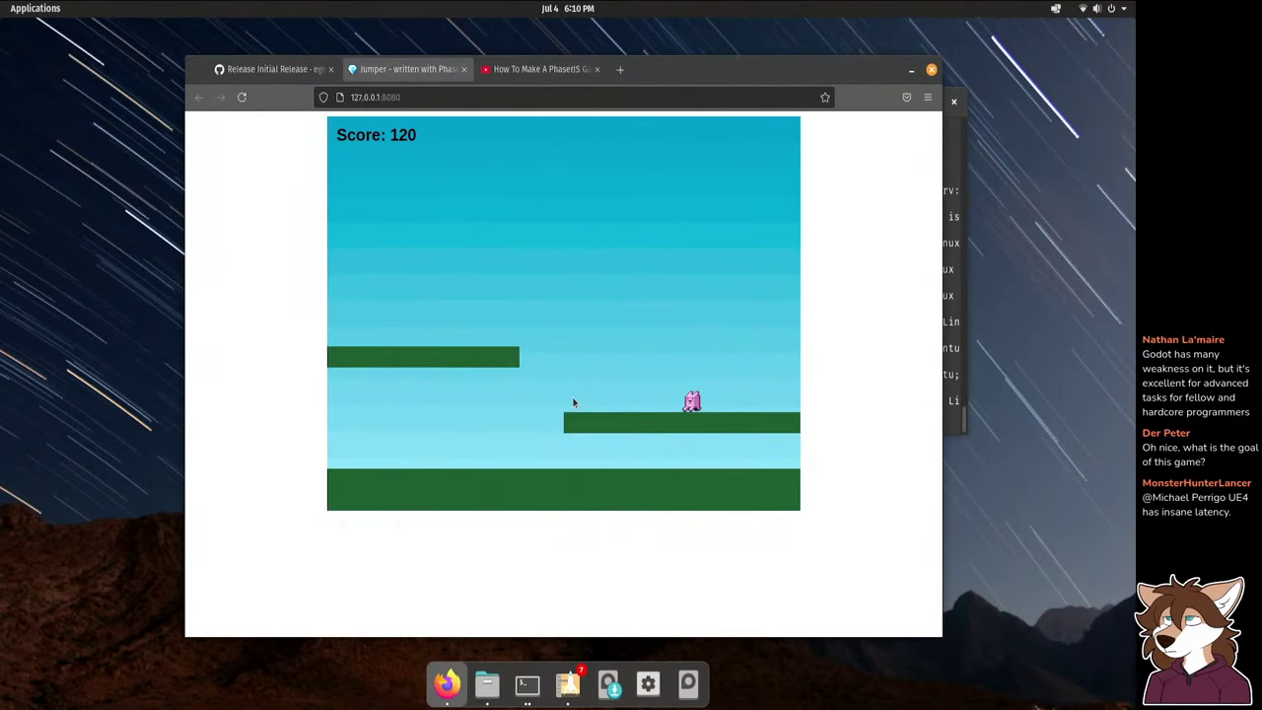
key("Left")
key("Up")
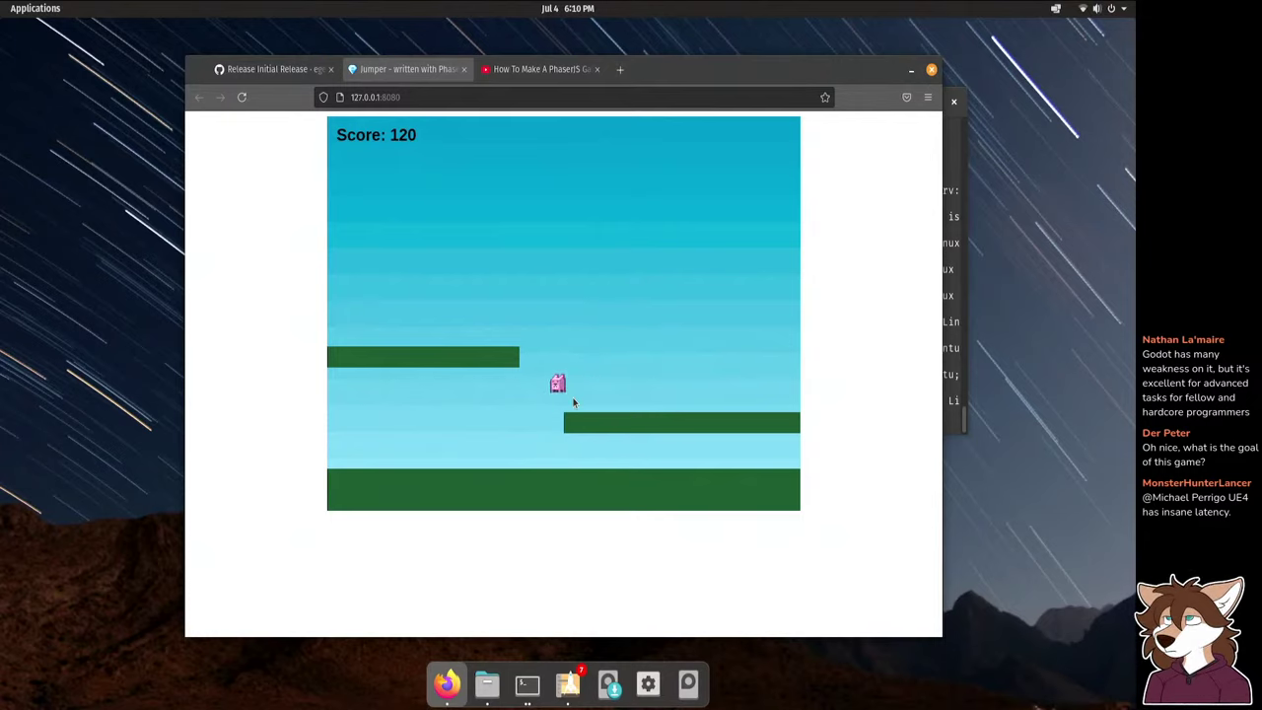
key("Right")
key("Up")
key("Up")
key("Up")
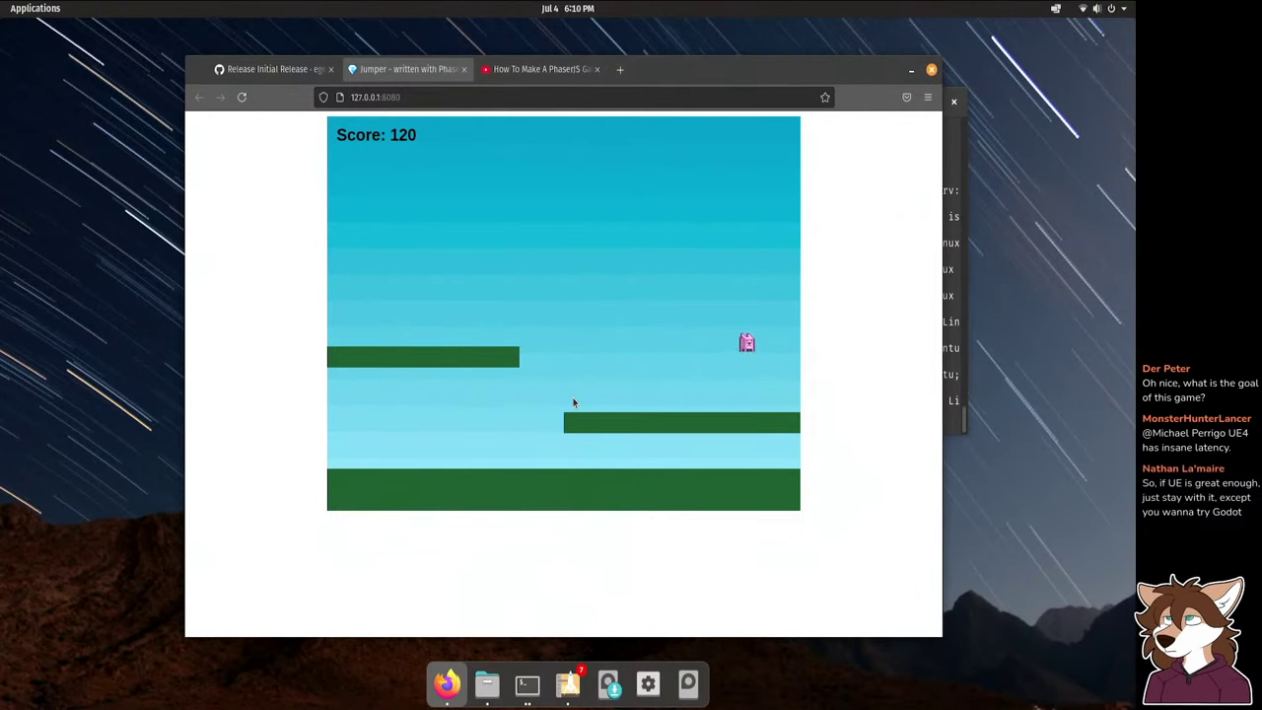
key("Left")
key("Up")
key("Up")
key("Right")
key("Up")
key("Up")
key("Right")
key("Left")
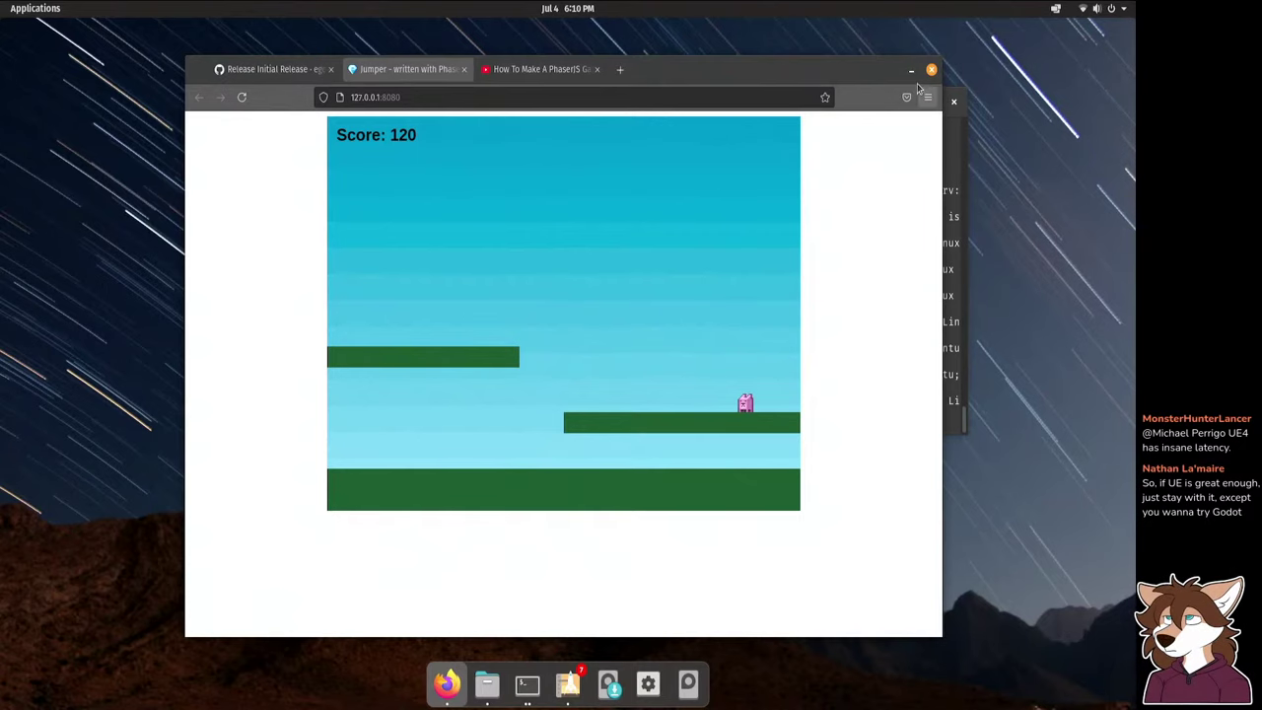
Close the Jumper tab and quit Firefox, then stop the http-server and clear the terminal.
key("ctrl+w")
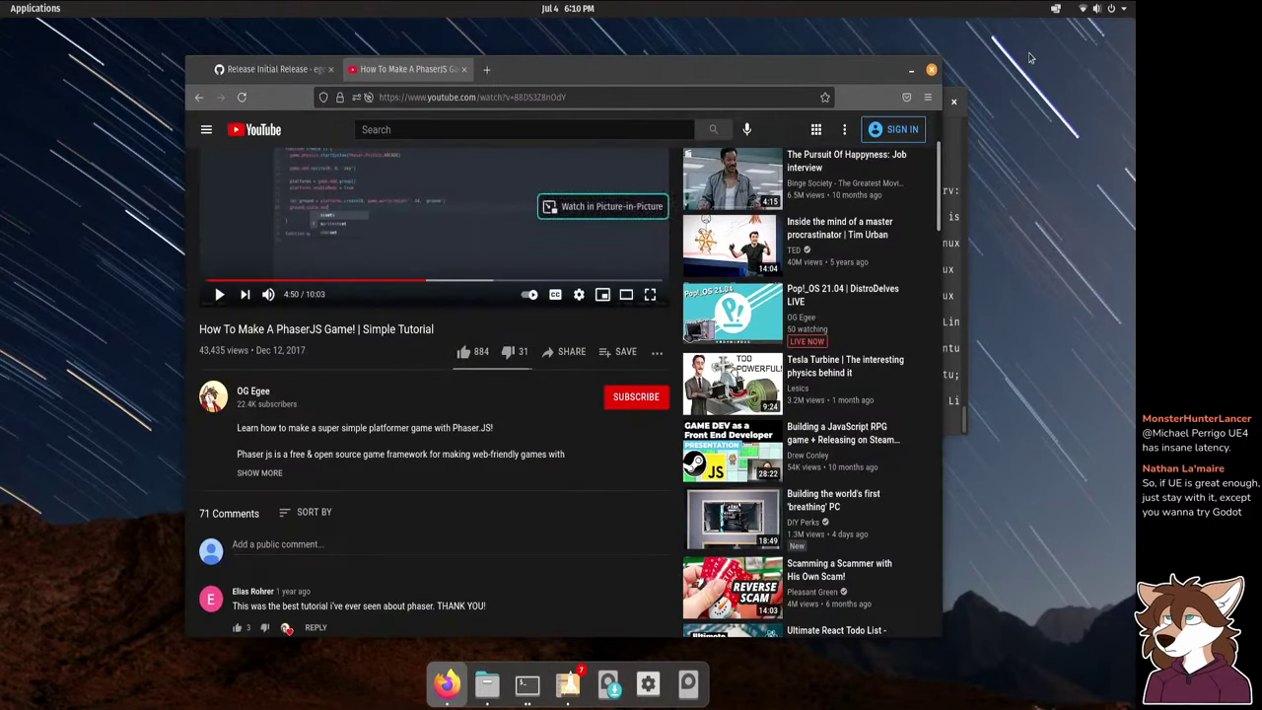
left_click(931, 70)
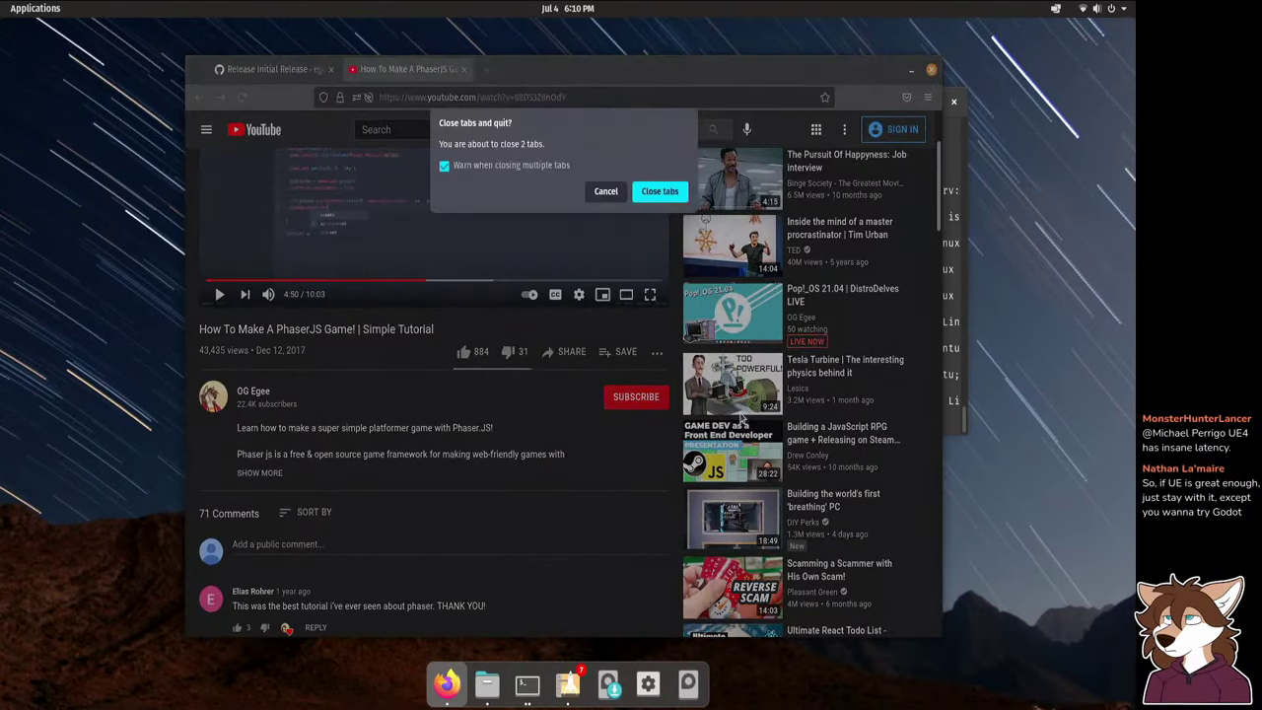
left_click(661, 192)
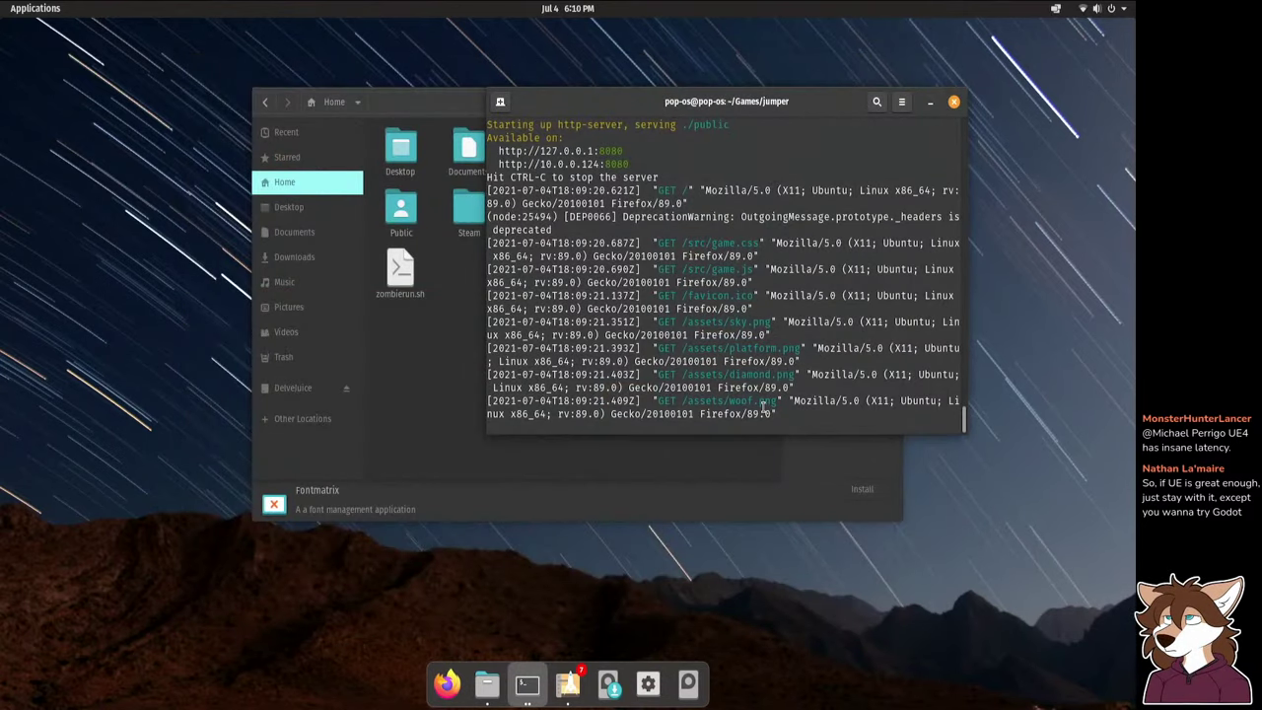
key("ctrl+c")
key("ctrl+l")
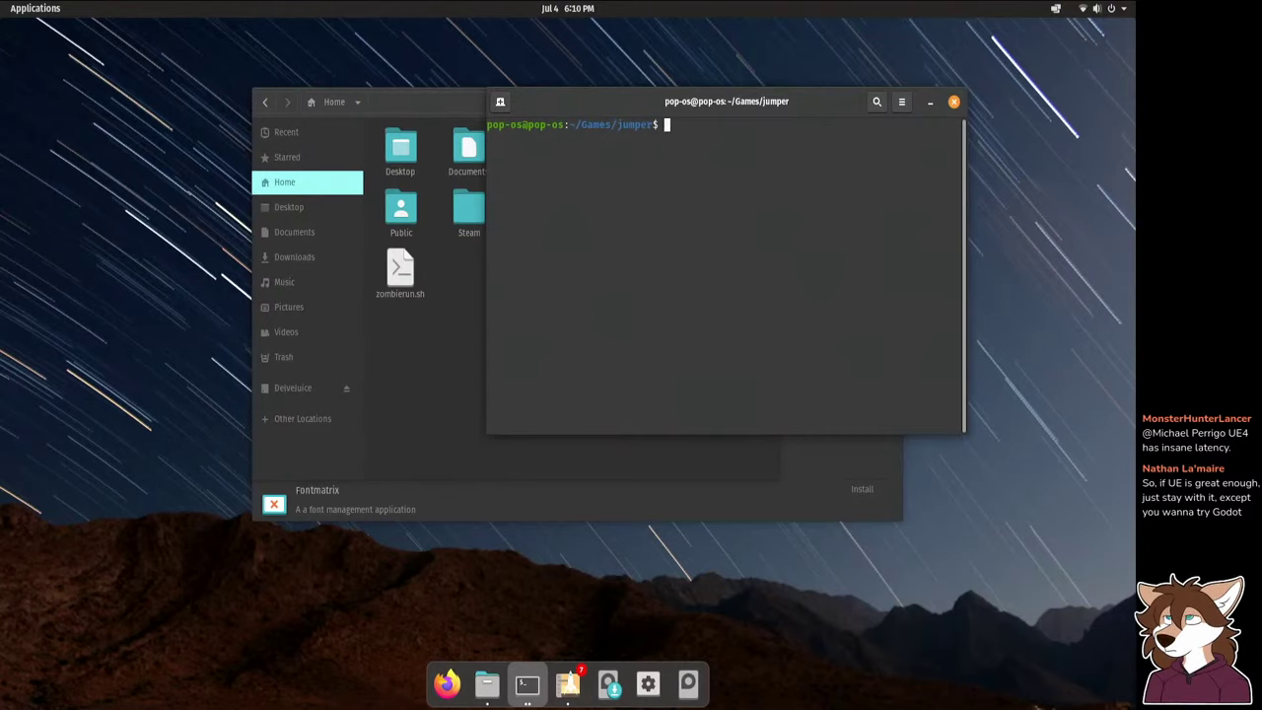
Go up to the Games folder, list its contents, and enter the jumper folder.
type("cd ..")
key("Return")
type("ls")
key("Return")
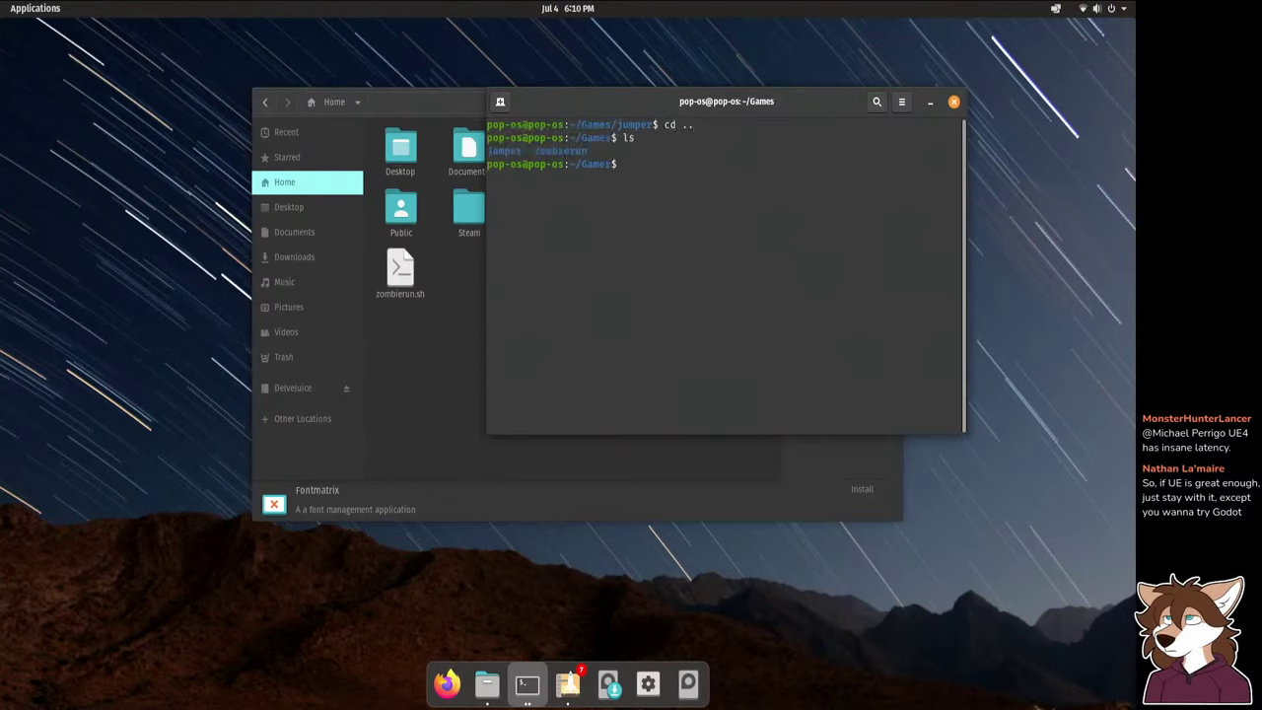
type("cd jumper/")
key("Return")
type("cd ..")
Move into zombierun/lib, listing the zombierun and lib folder contents along the way.
key("Return")
type("cd z")
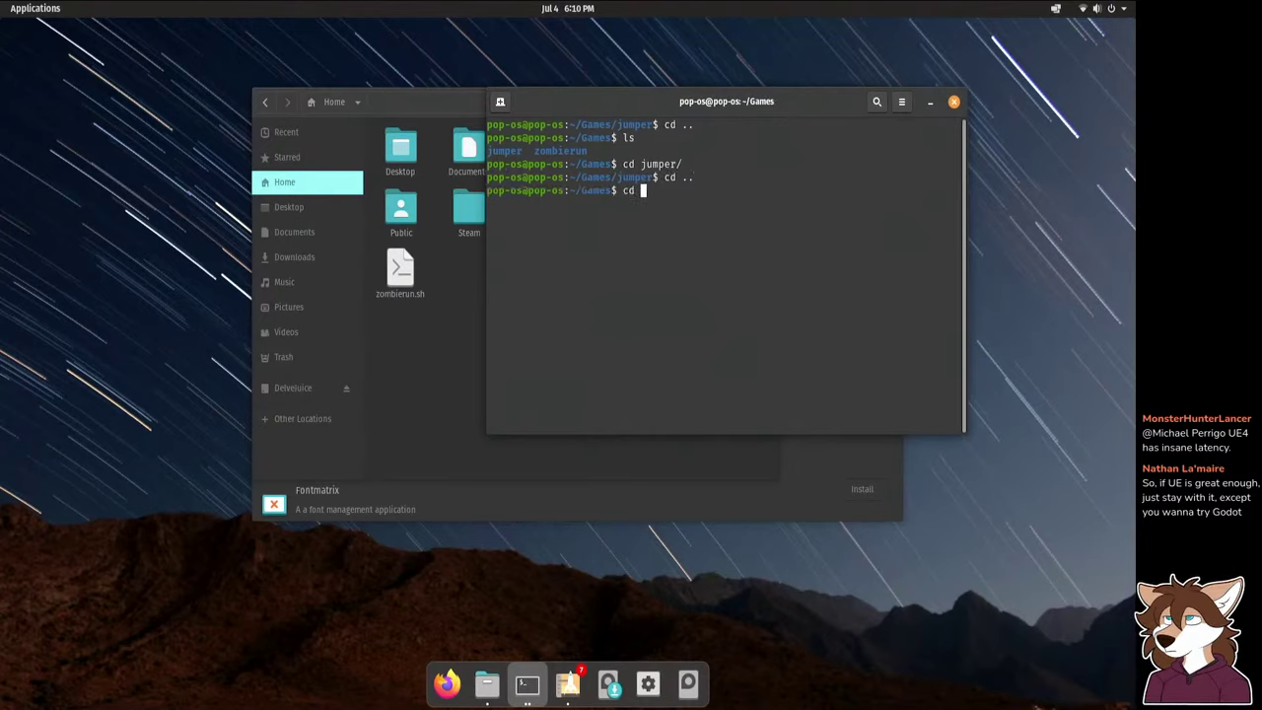
key("Tab")
key("Return")
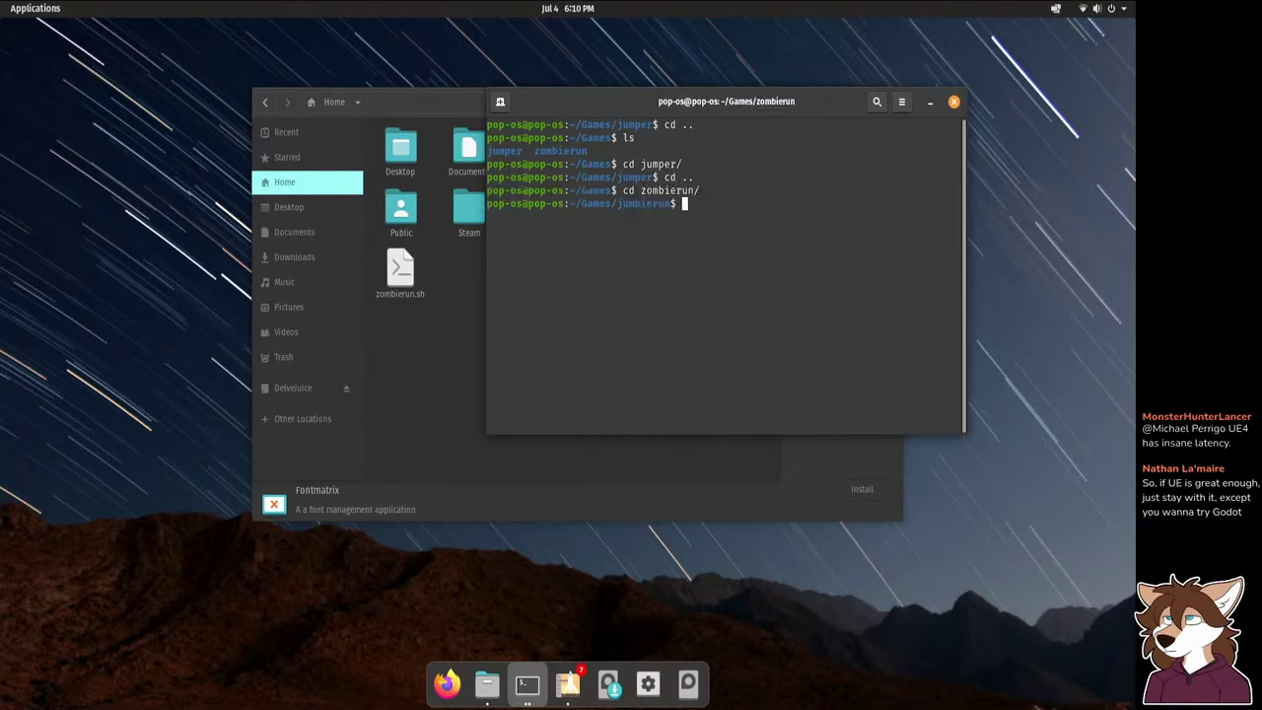
type("ls")
key("Return")
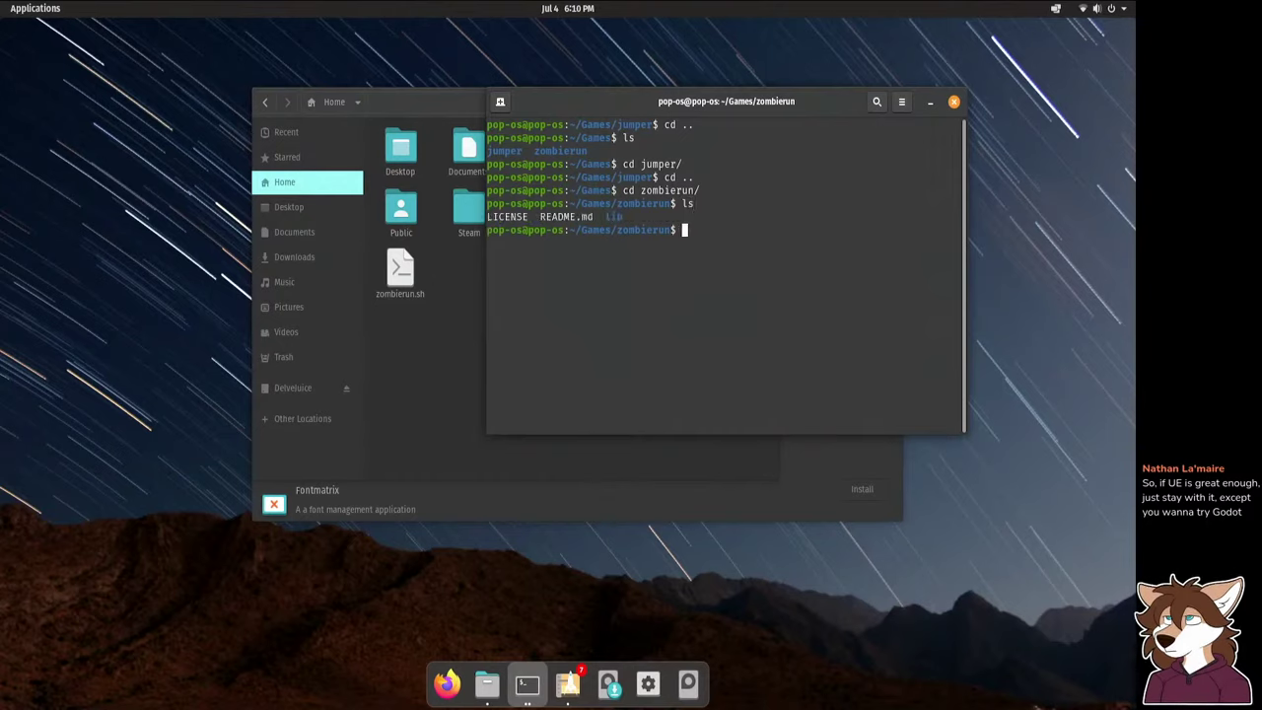
type("cd l")
key("Tab")
key("Return")
type("ls")
key("Return")
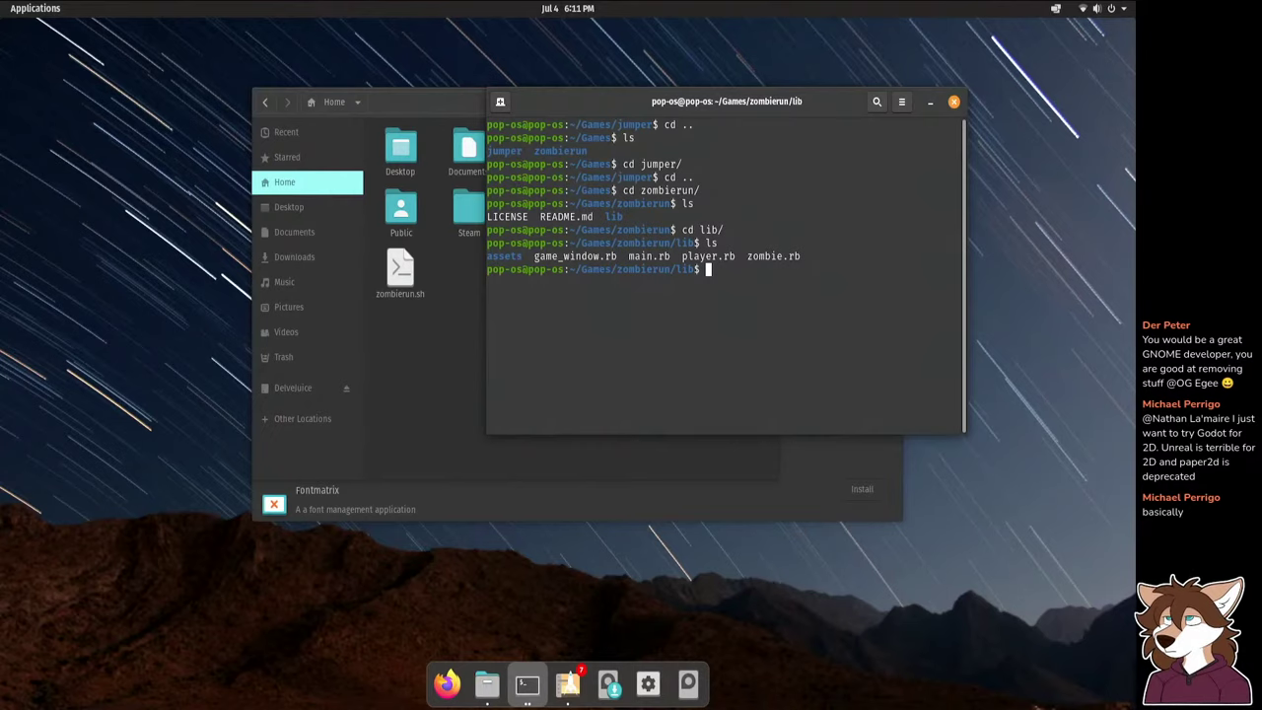
Run 'ruby main.rb', which reports that Ruby is not installed.
type("ruby mai")
key("BackSpace")
key("BackSpace")
type("main.rb")
key("Return")
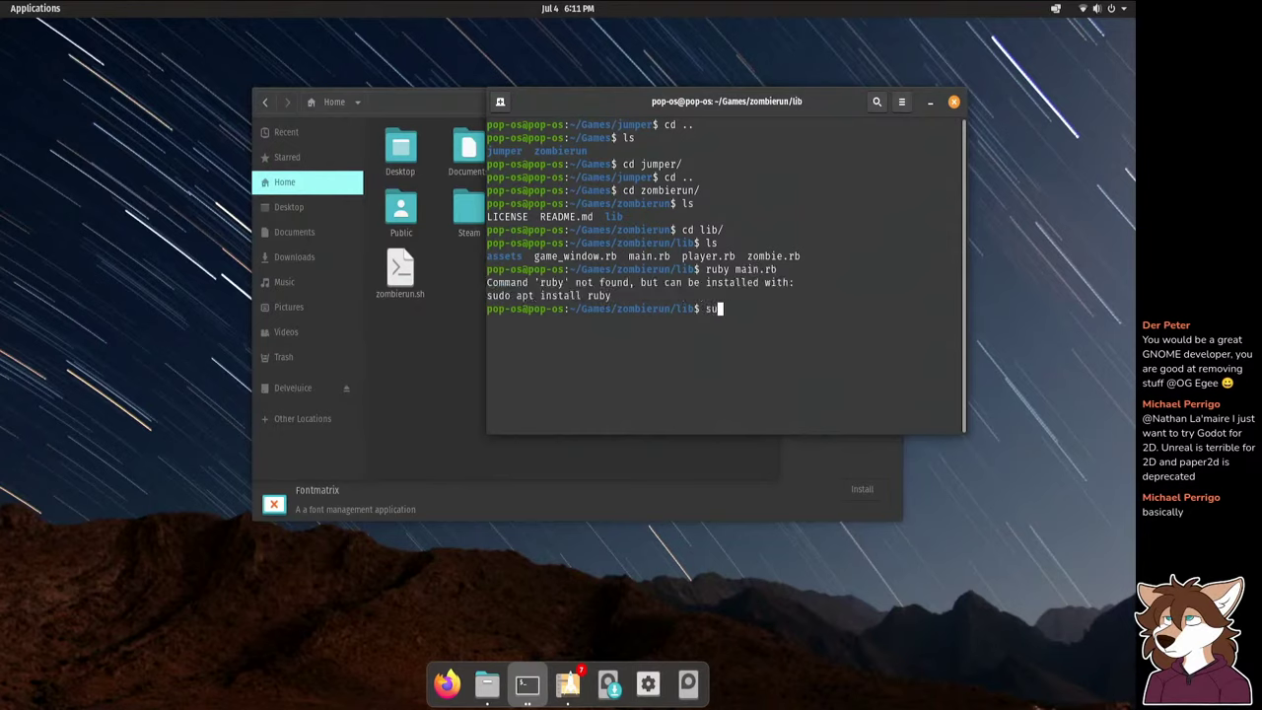
Install the ruby-dev package with 'sudo apt install ruby-dev', confirming with y.
type("sudo apt install ruby-dev")
key("Return")
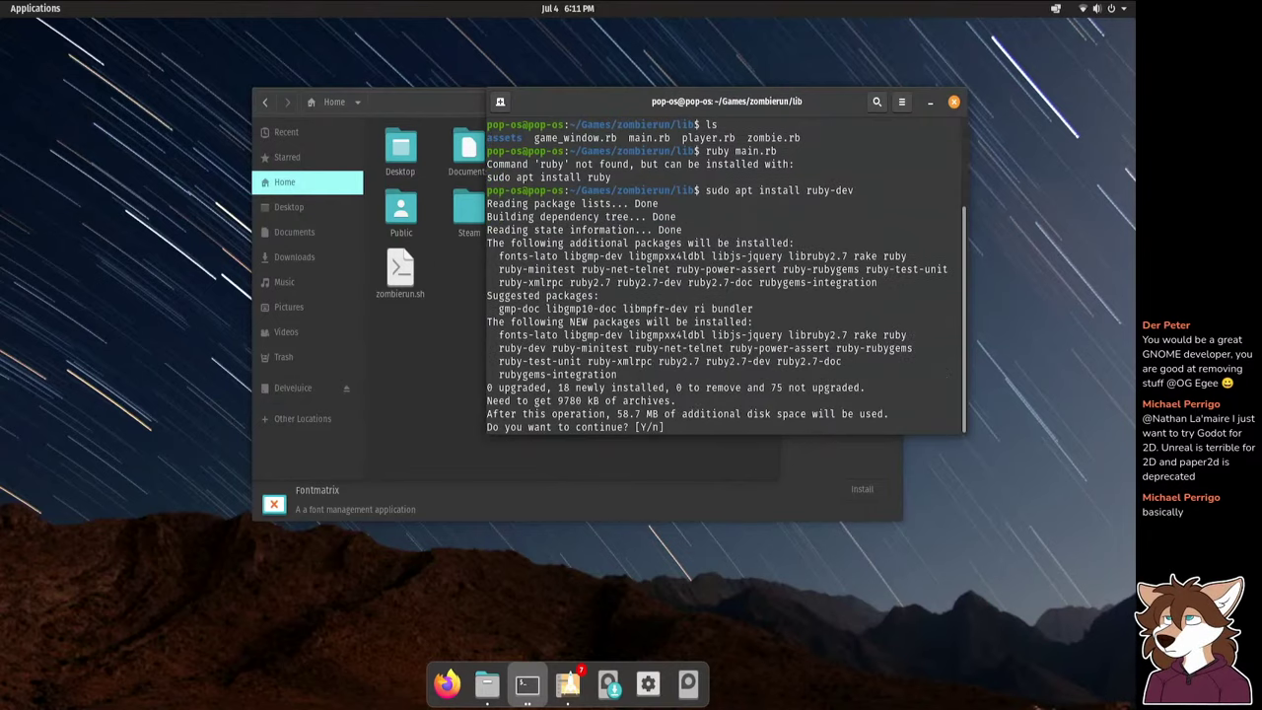
type("y")
key("Return")
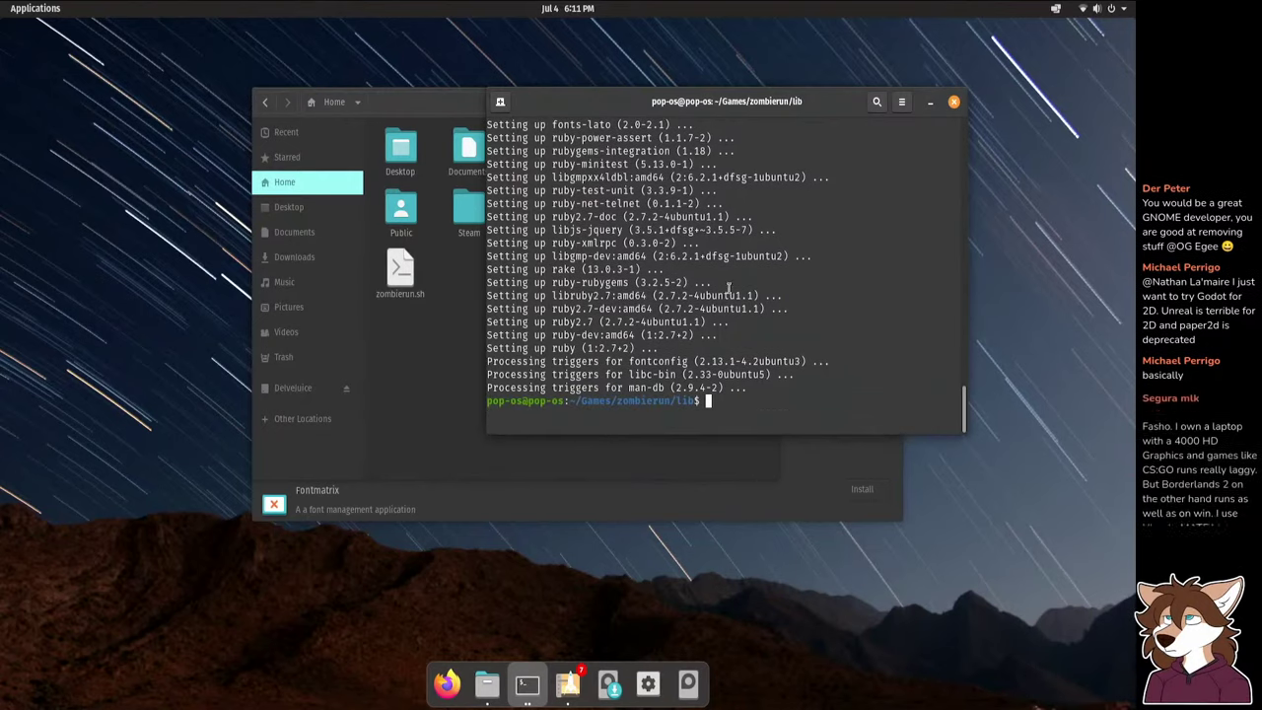
View gem's usage help, then run 'sudo gem install gosu', which fails on missing AL/al.h.
type("sudo ruby")
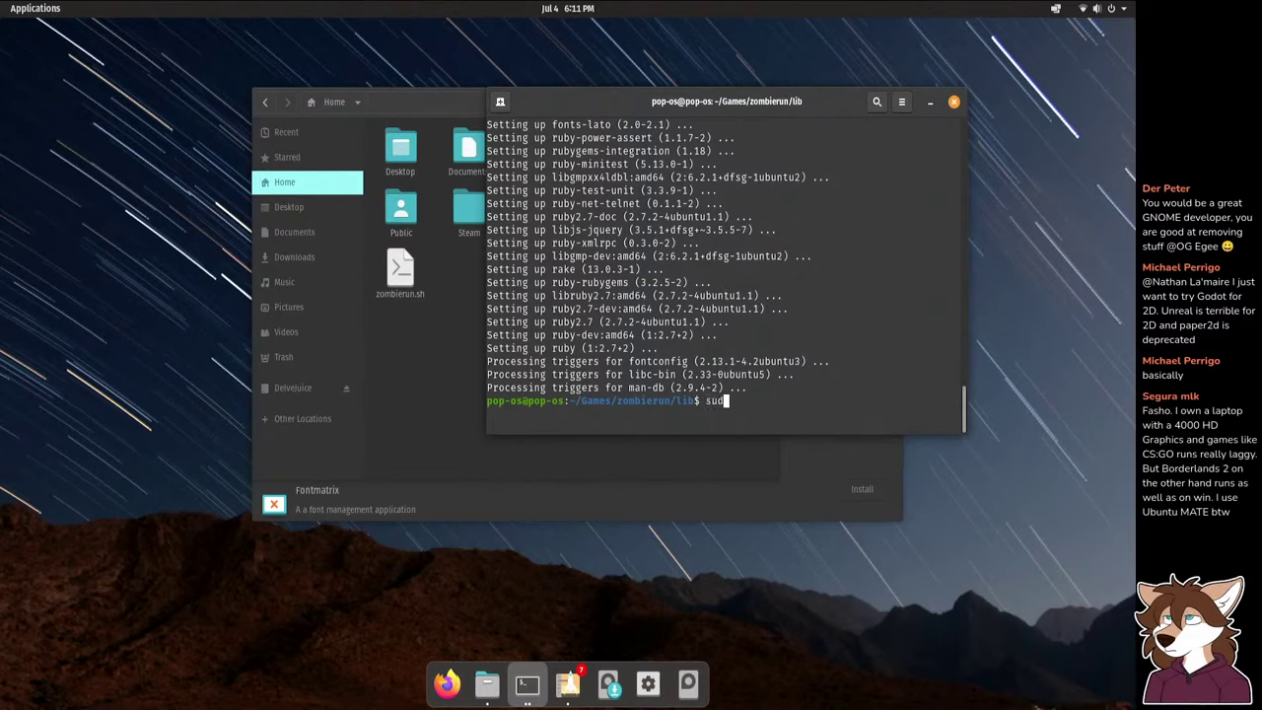
key("BackSpace")
key("BackSpace")
key("BackSpace")
key("BackSpace")
key("BackSpace")
key("BackSpace")
key("BackSpace")
key("BackSpace")
key("BackSpace")
type("gem")
key("Return")
type("s")
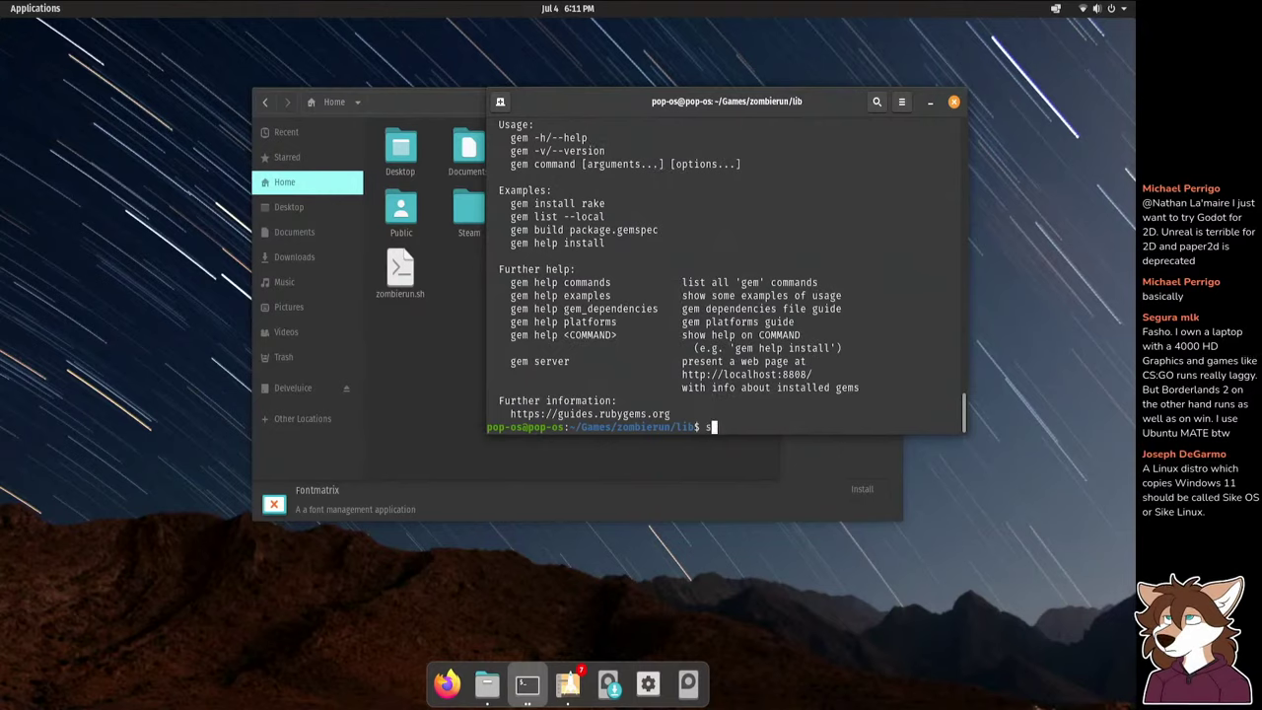
type("udo ruby")
key("BackSpace")
key("BackSpace")
key("BackSpace")
key("BackSpace")
type("gem instal")
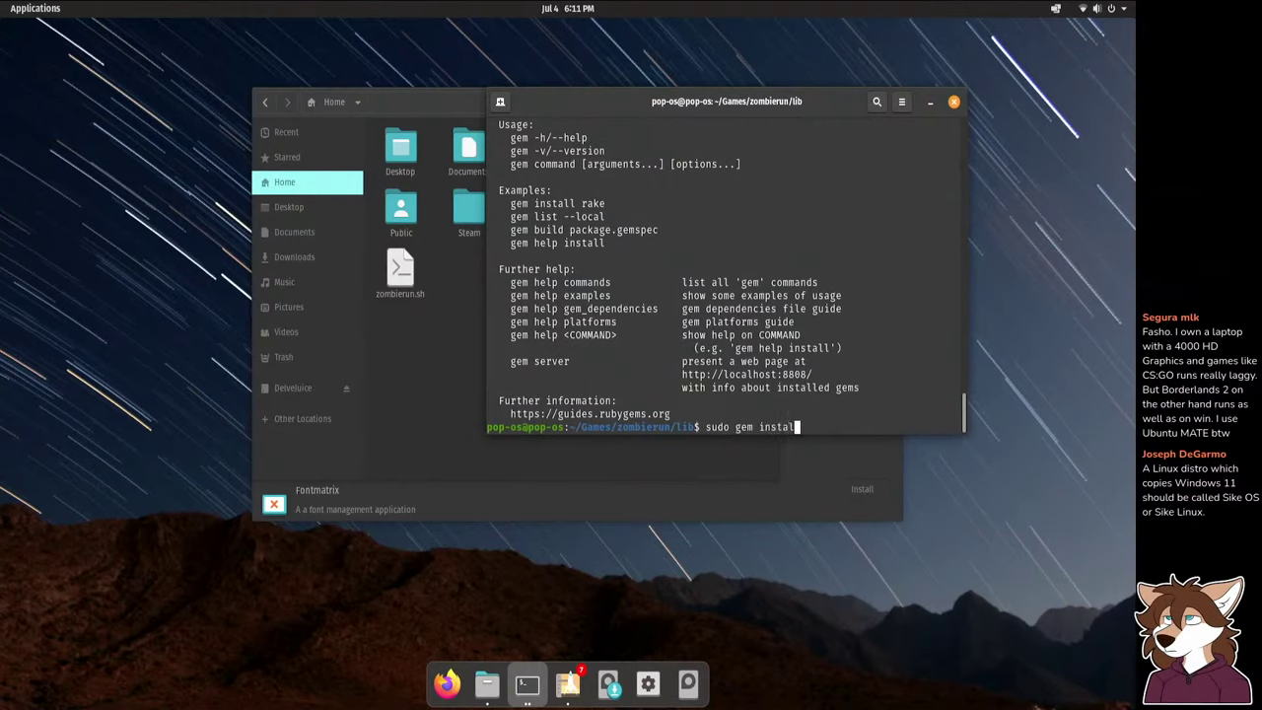
type("l gosu")
key("Return")
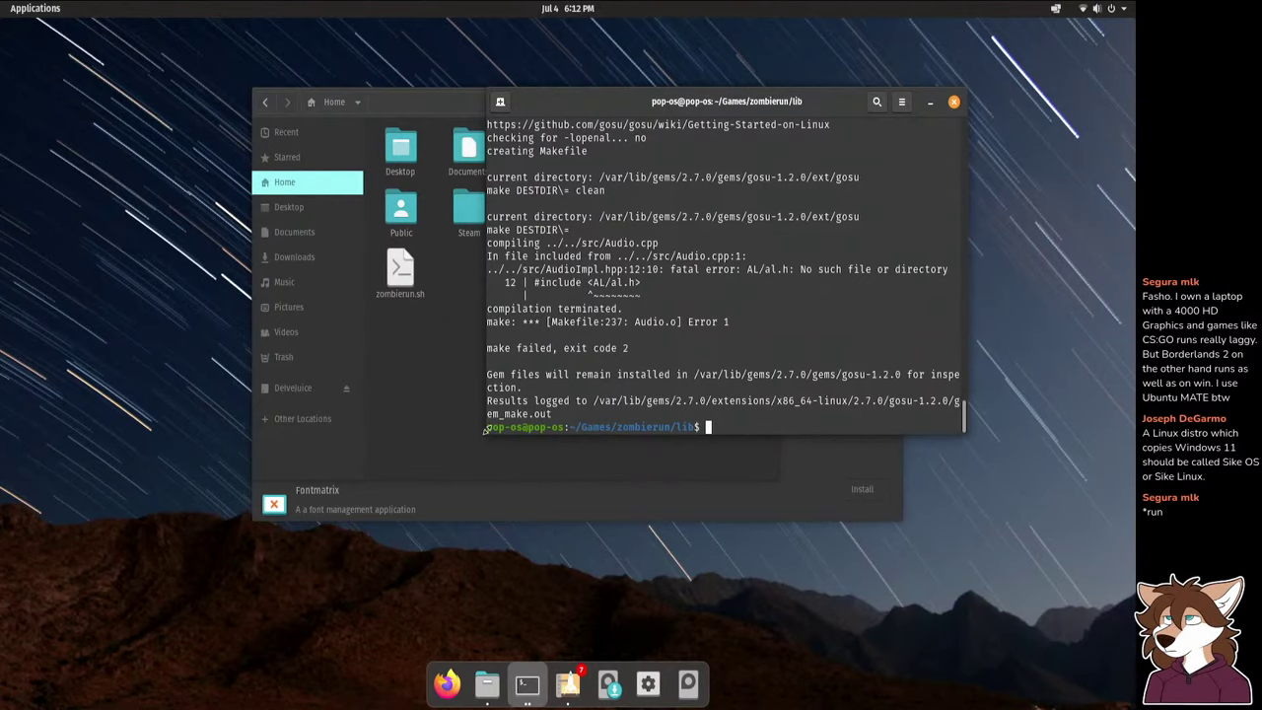
Enlarge the terminal window, clear it, and run 'apt search sdl'.
left_click_drag(489, 431, 252, 540)
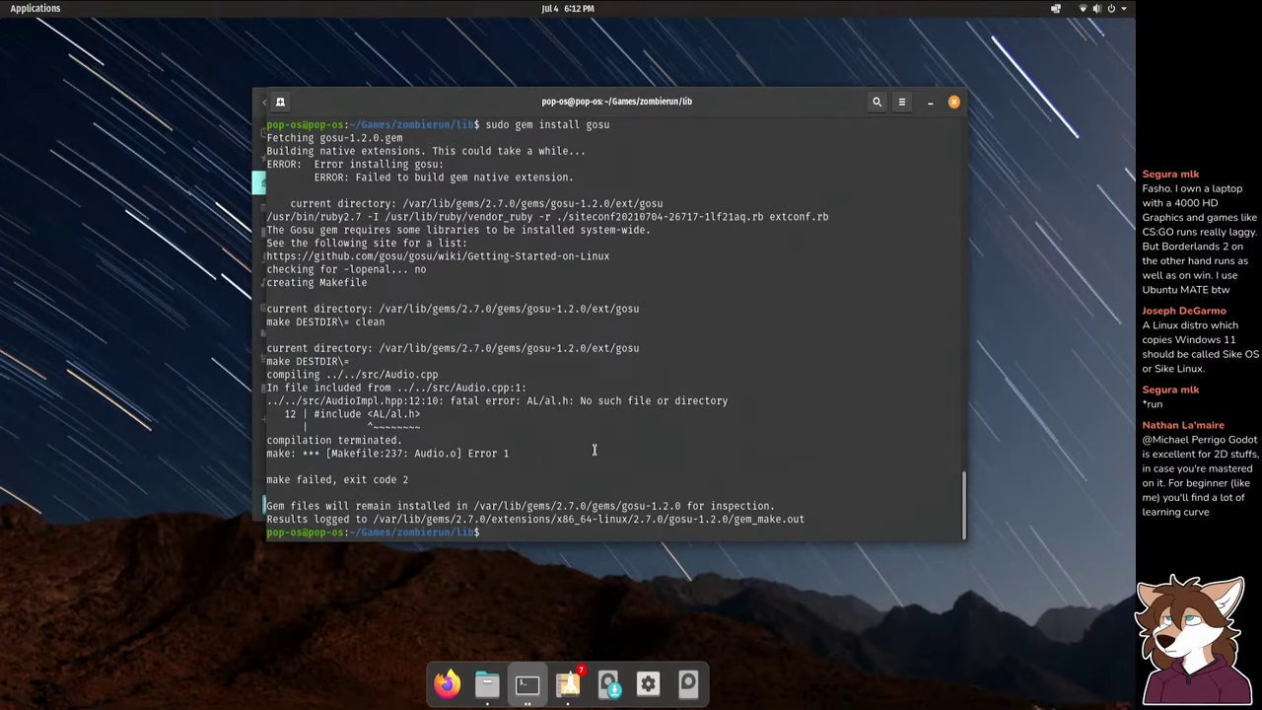
type("clear")
key("Return")
type("apt")
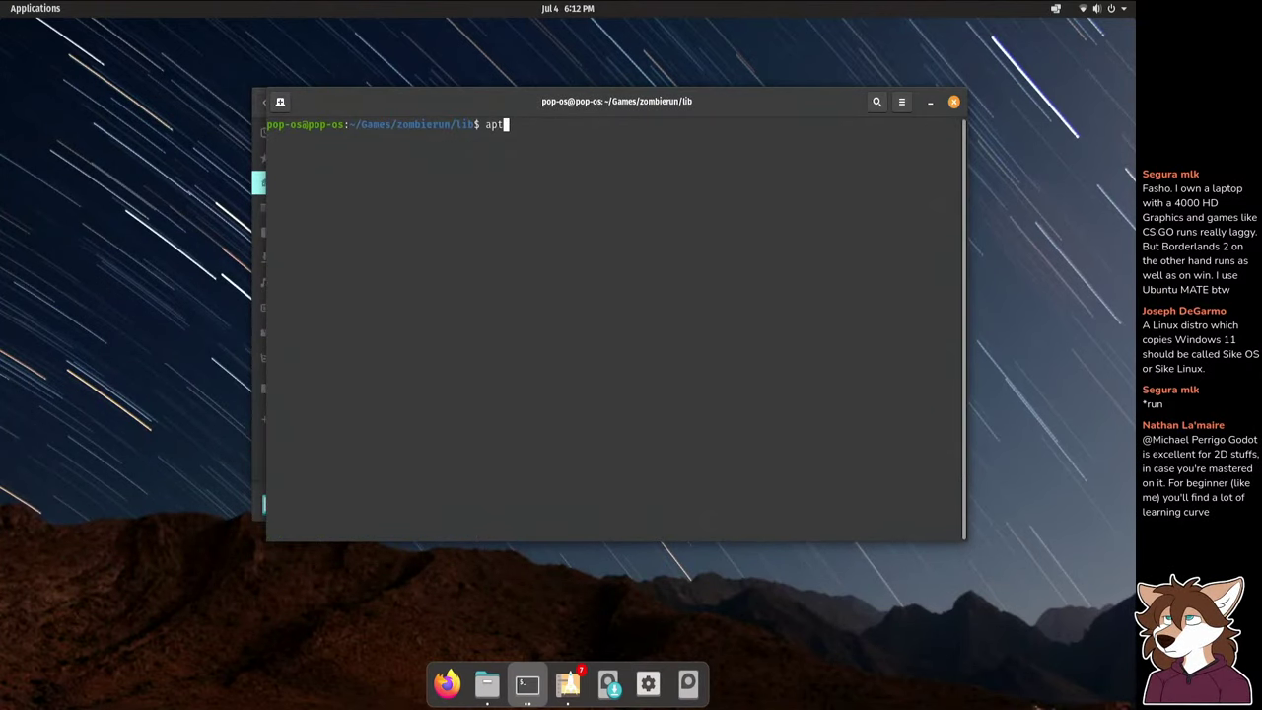
type(" search sdl")
key("Return")
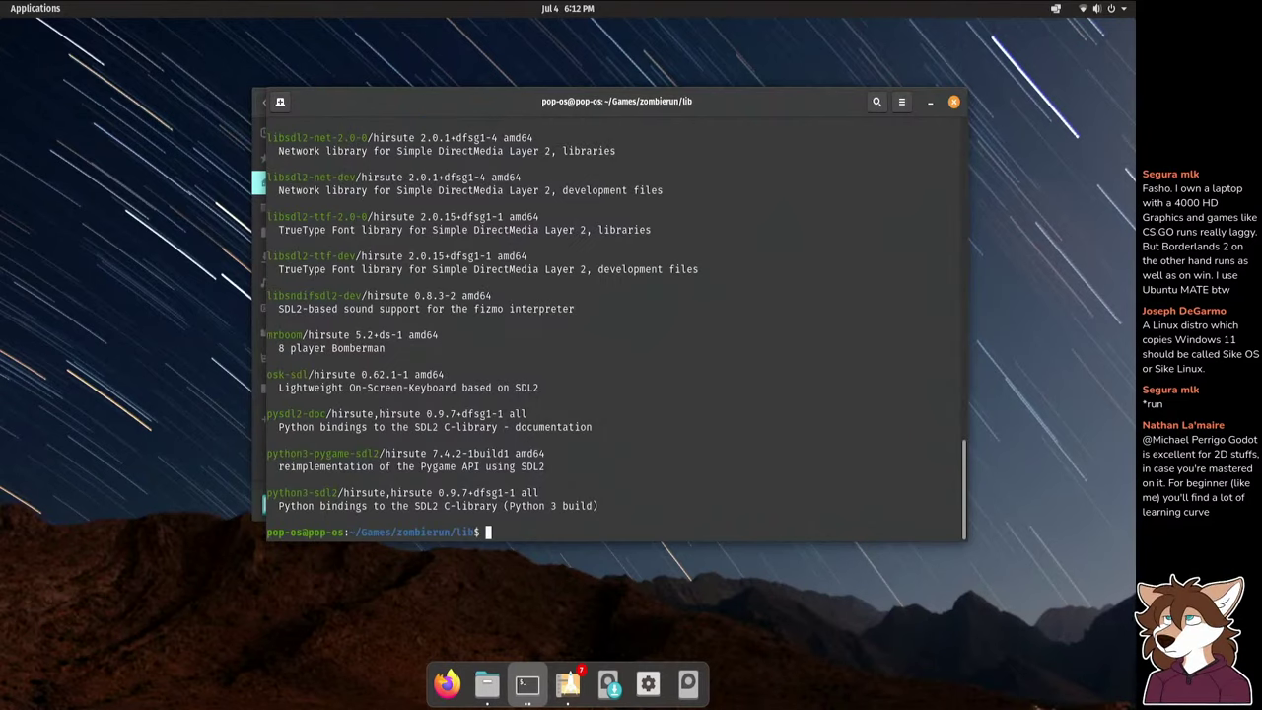
Install libsdl2-dev and its development dependencies, confirming with y.
type("sudo apt install lib")
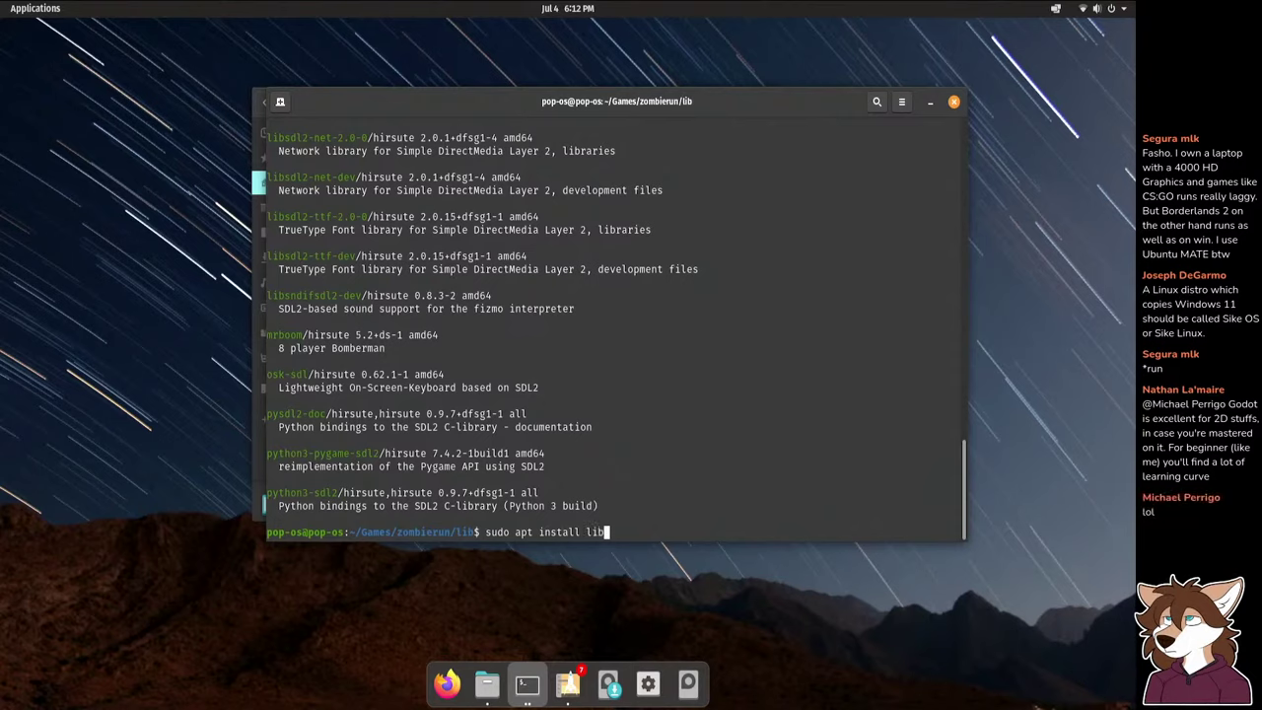
type("sdl2-")
scroll(446, 353, "up", 9)
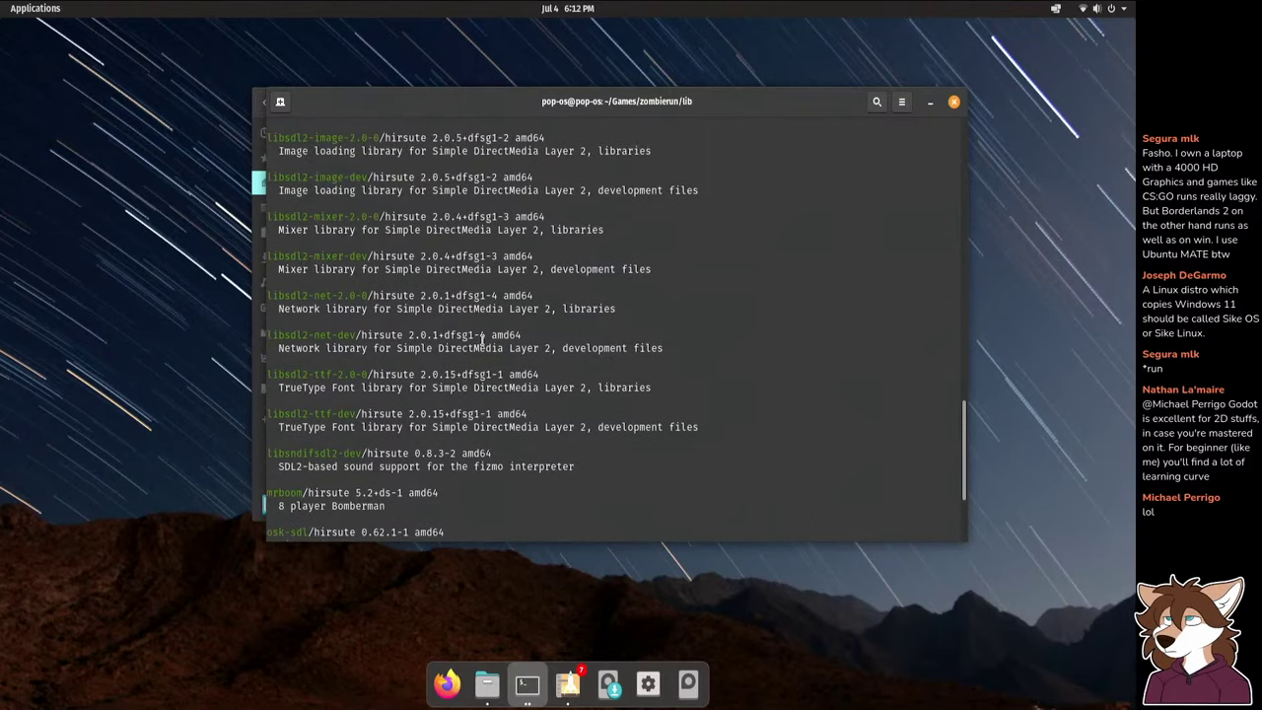
scroll(482, 340, "up", 4)
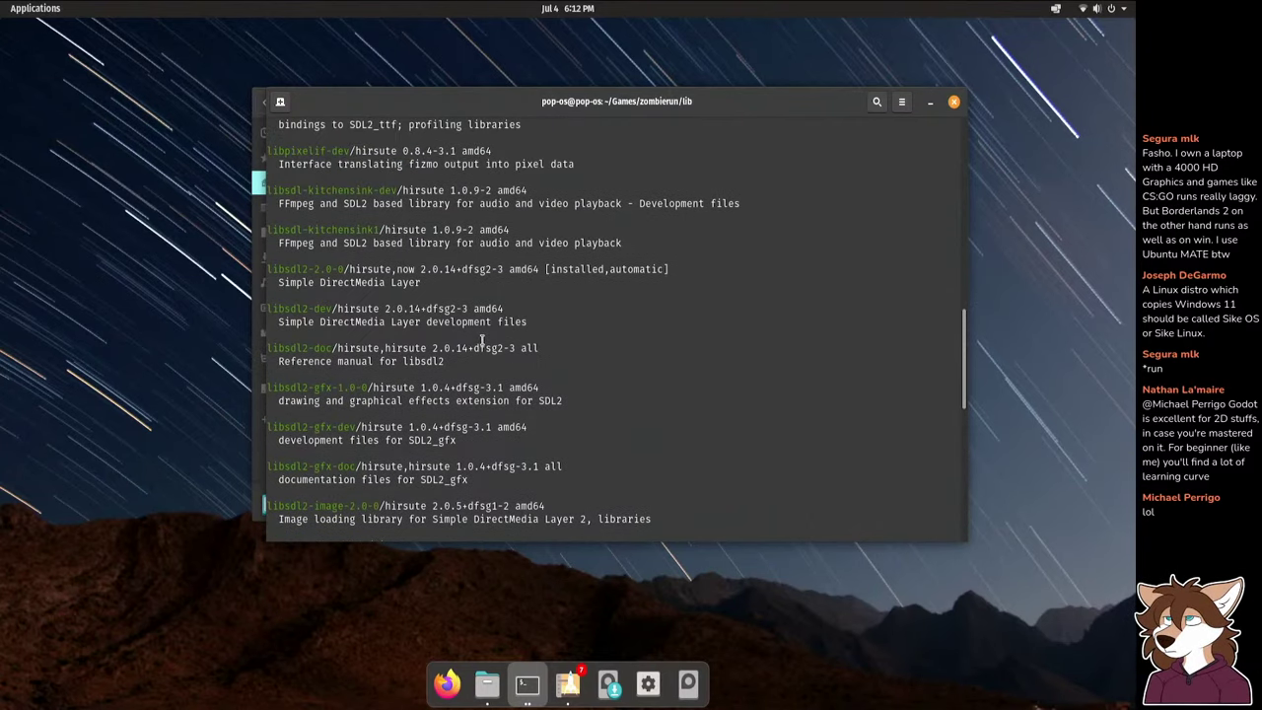
type("dev")
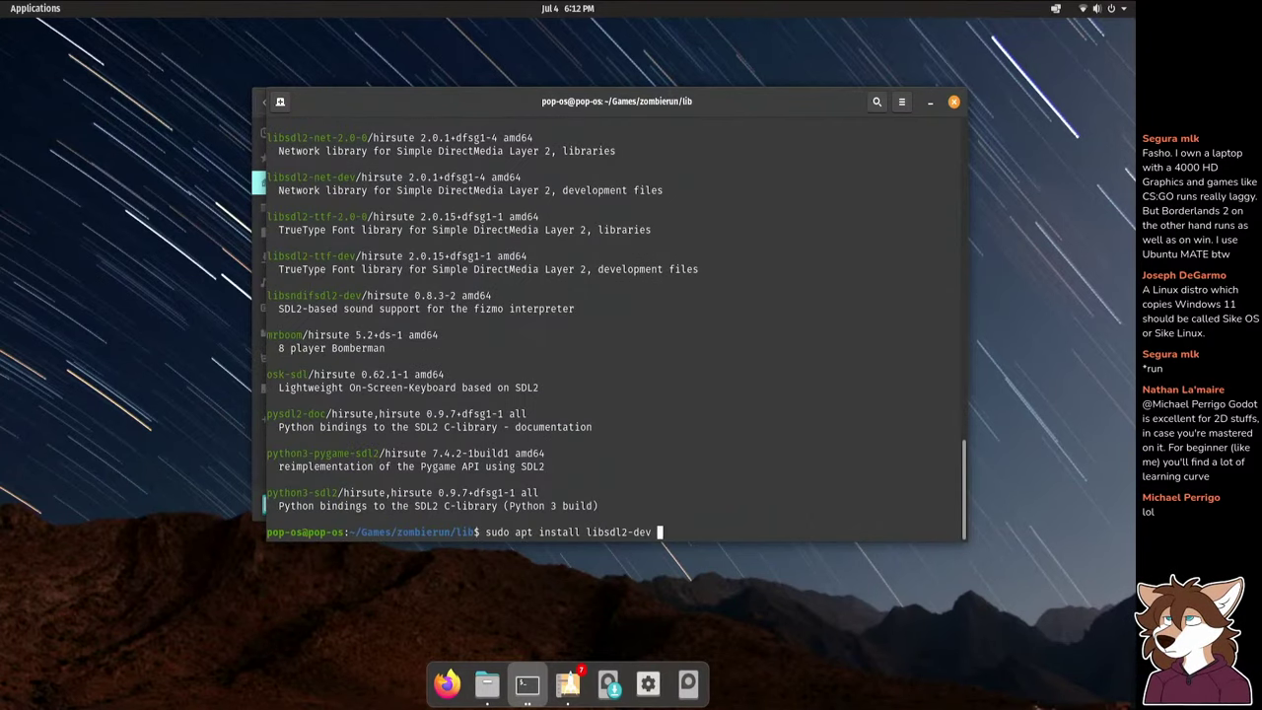
key("Return")
type("y")
key("Return")
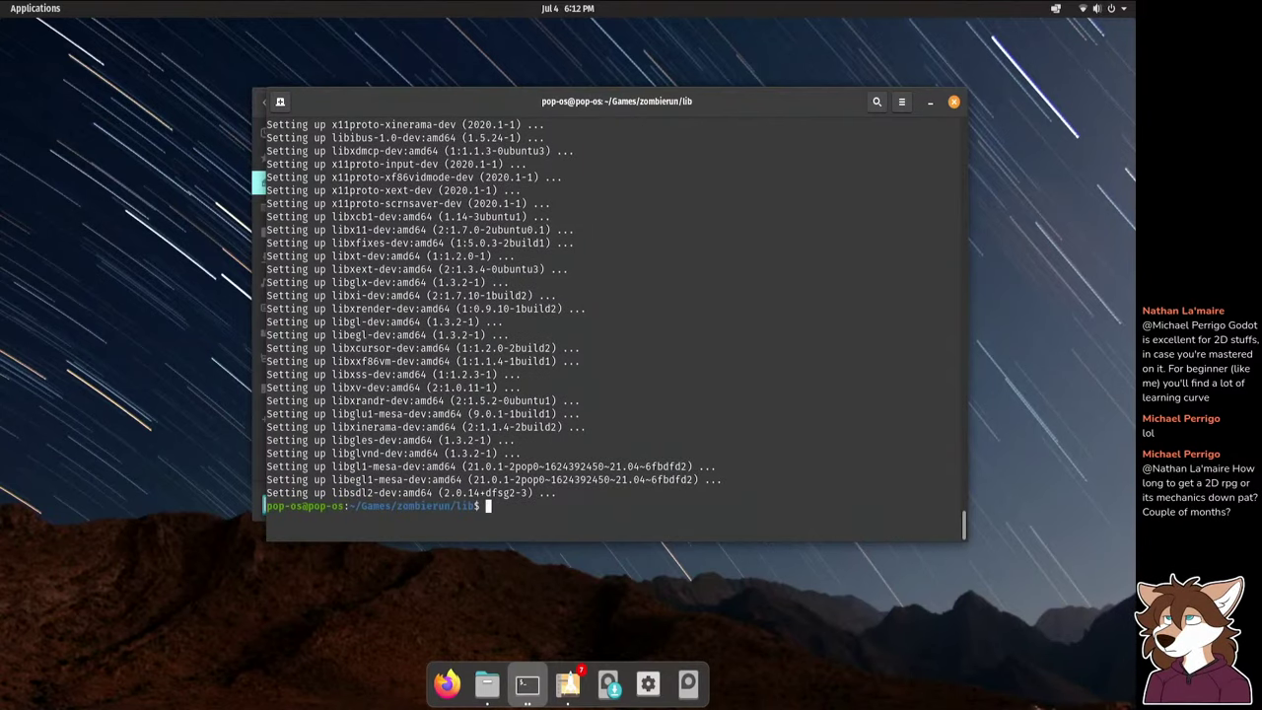
Clear the terminal and rerun 'sudo gem install gosu' from command history.
type("clear")
key("Return")
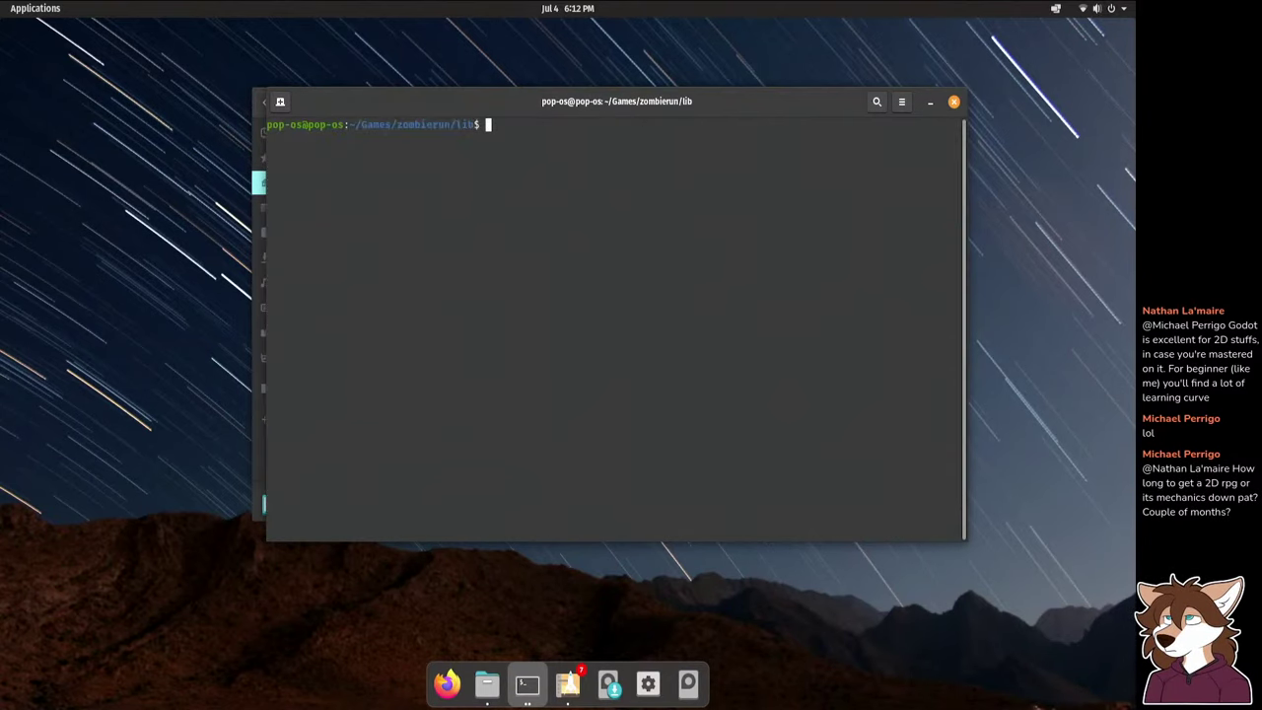
key("Up")
key("Up")
key("Down")
key("Up")
key("Up")
key("Return")
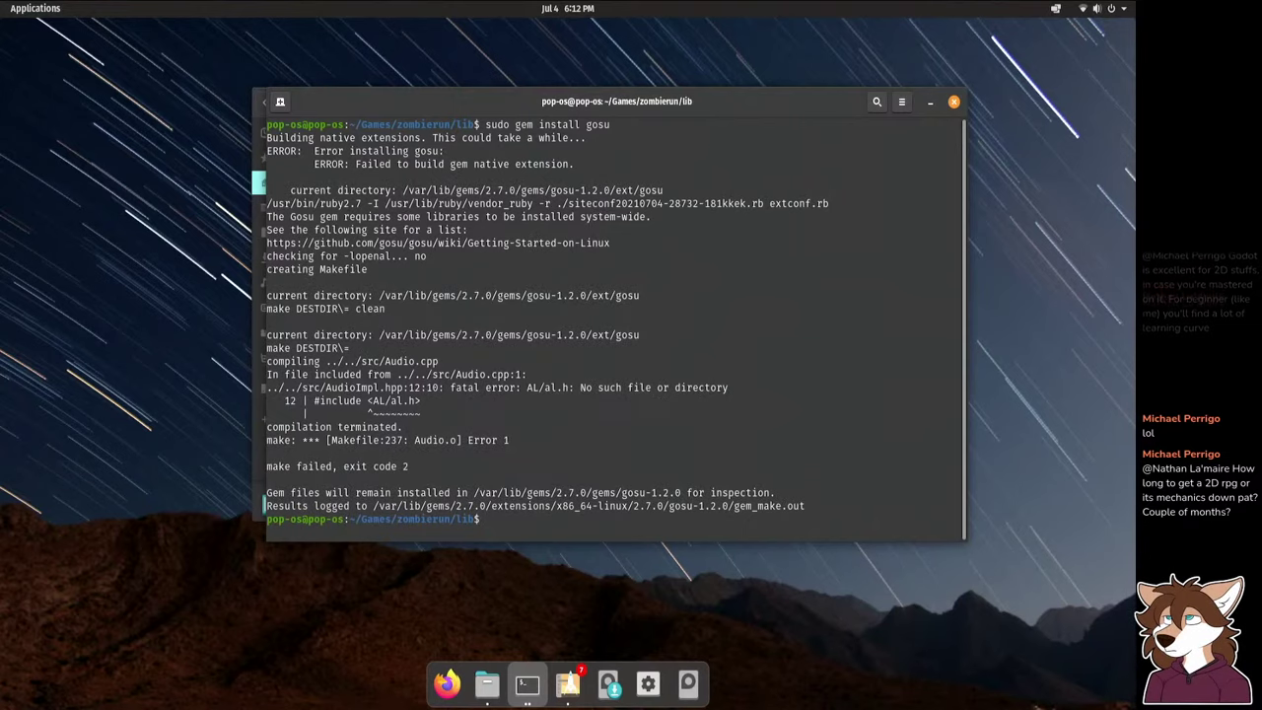
Search for openal packages, install libopenal-dev, and rerun 'sudo gem install gosu'.
type("apt search openal")
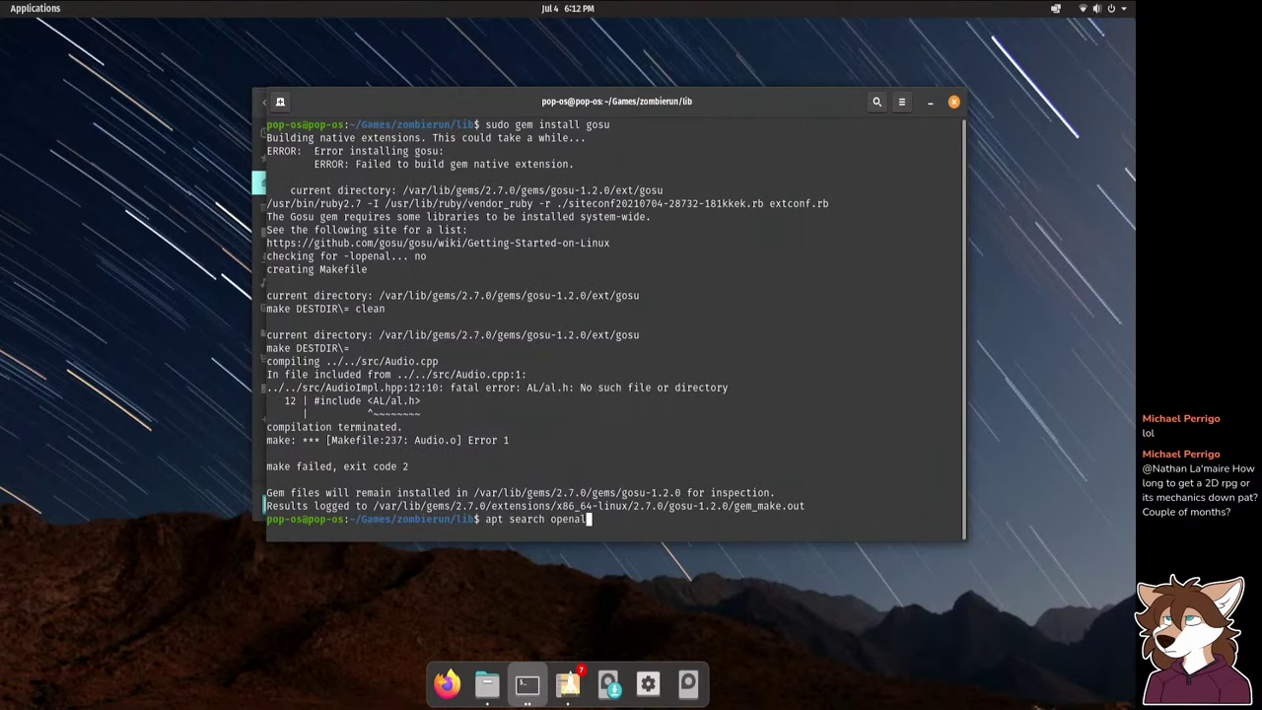
key("Return")
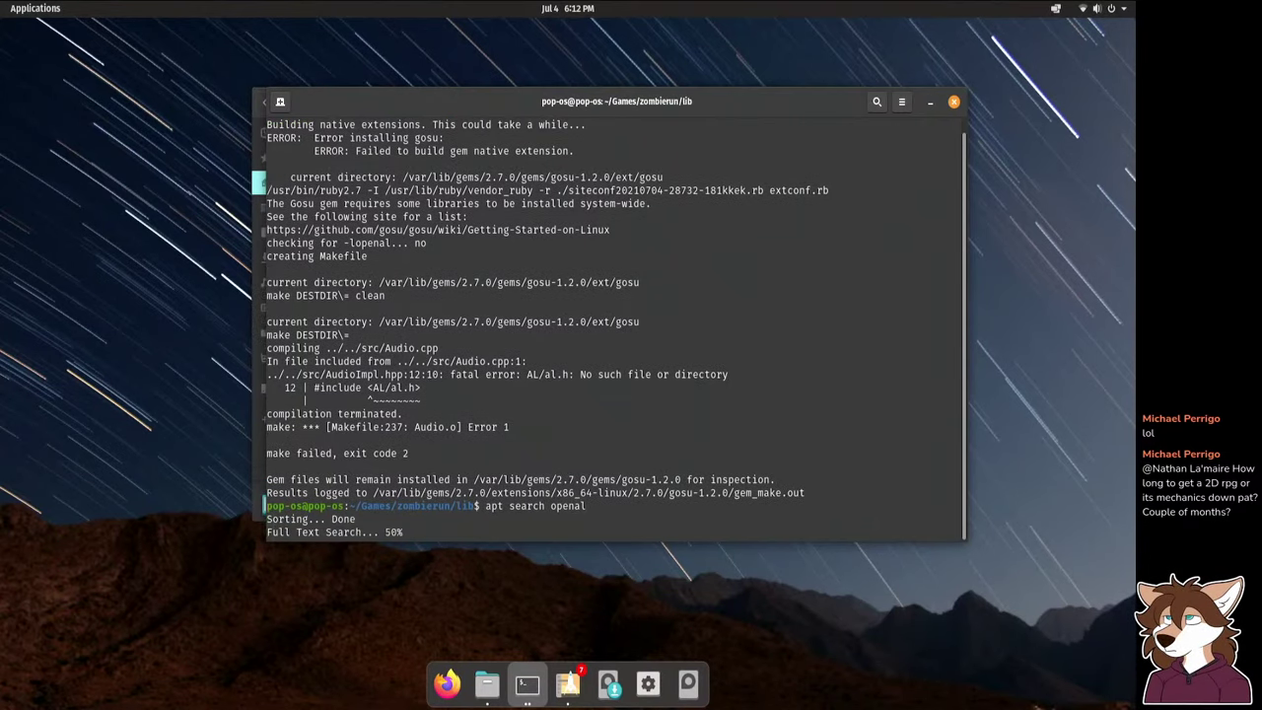
type("sudo apt inst")
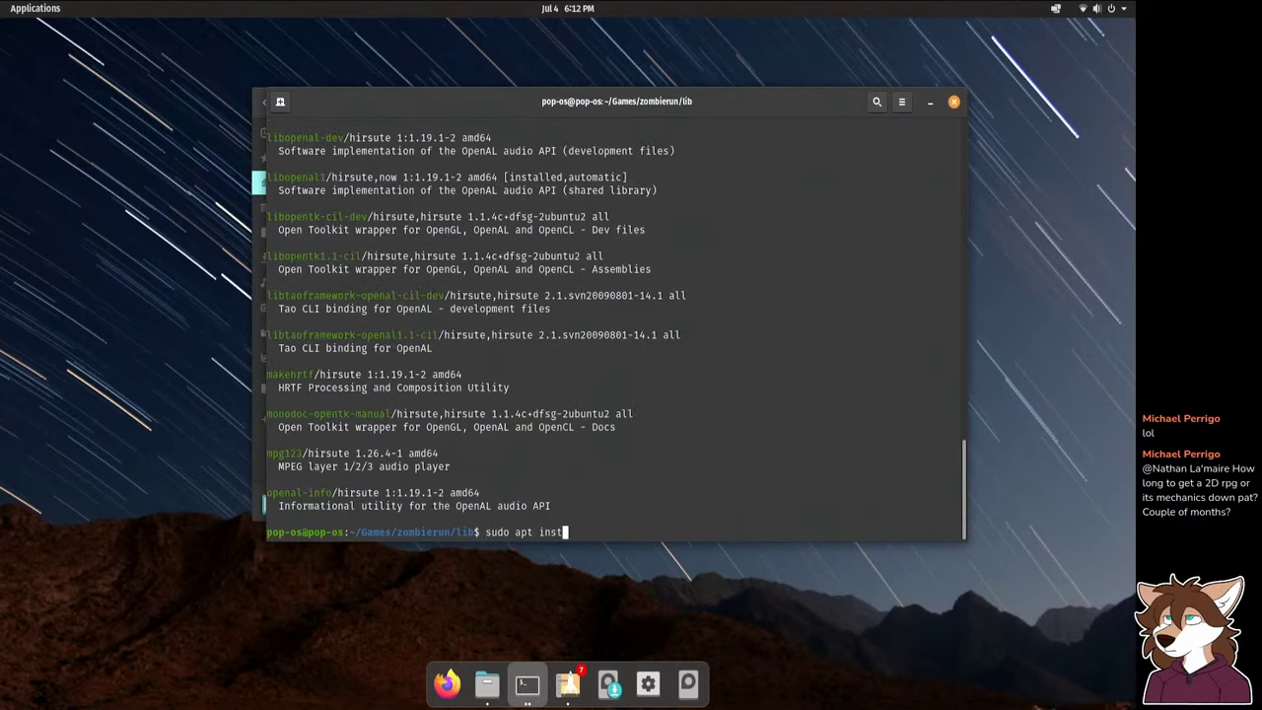
type("all libopenal-dev")
key("Return")
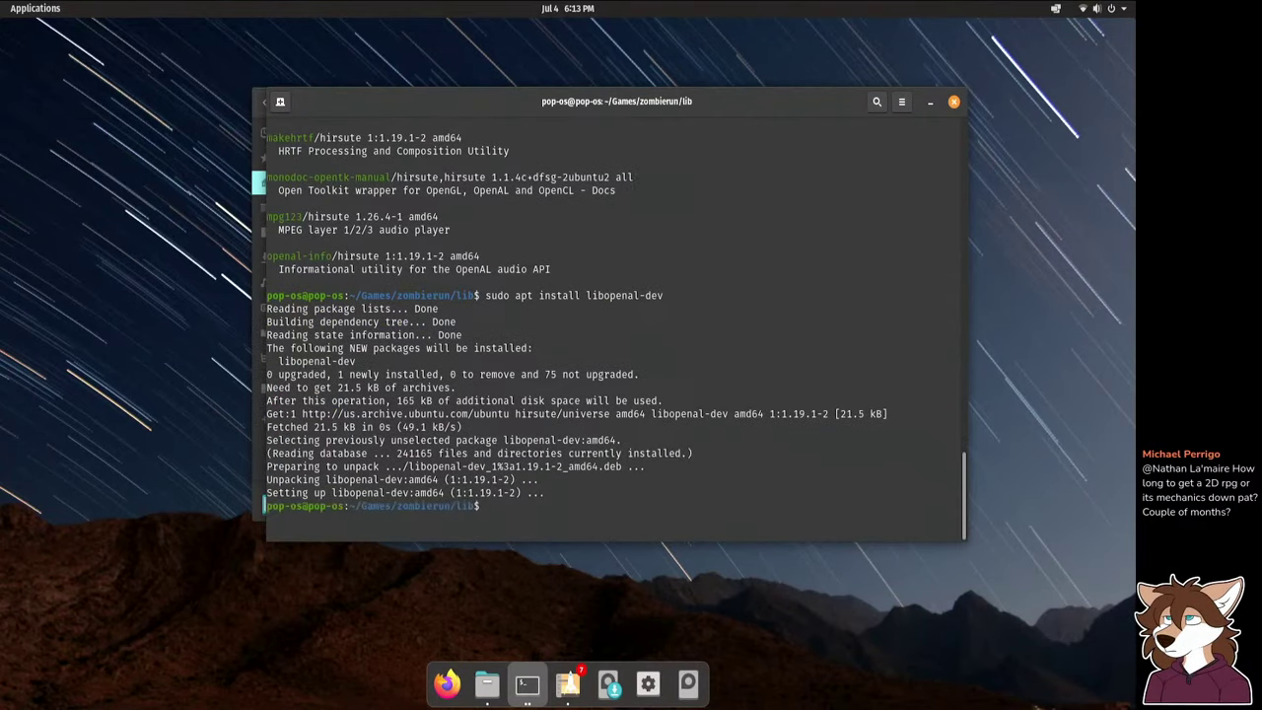
key("Up")
key("Up")
key("Up")
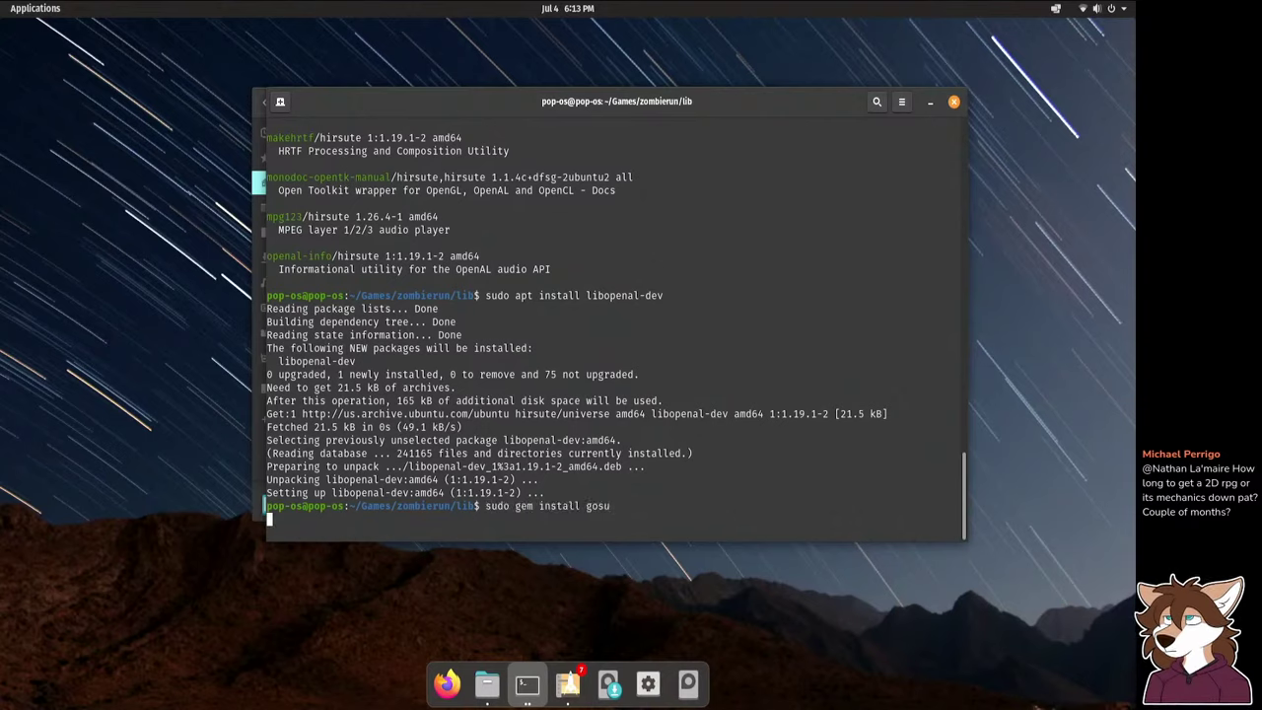
key("Return")
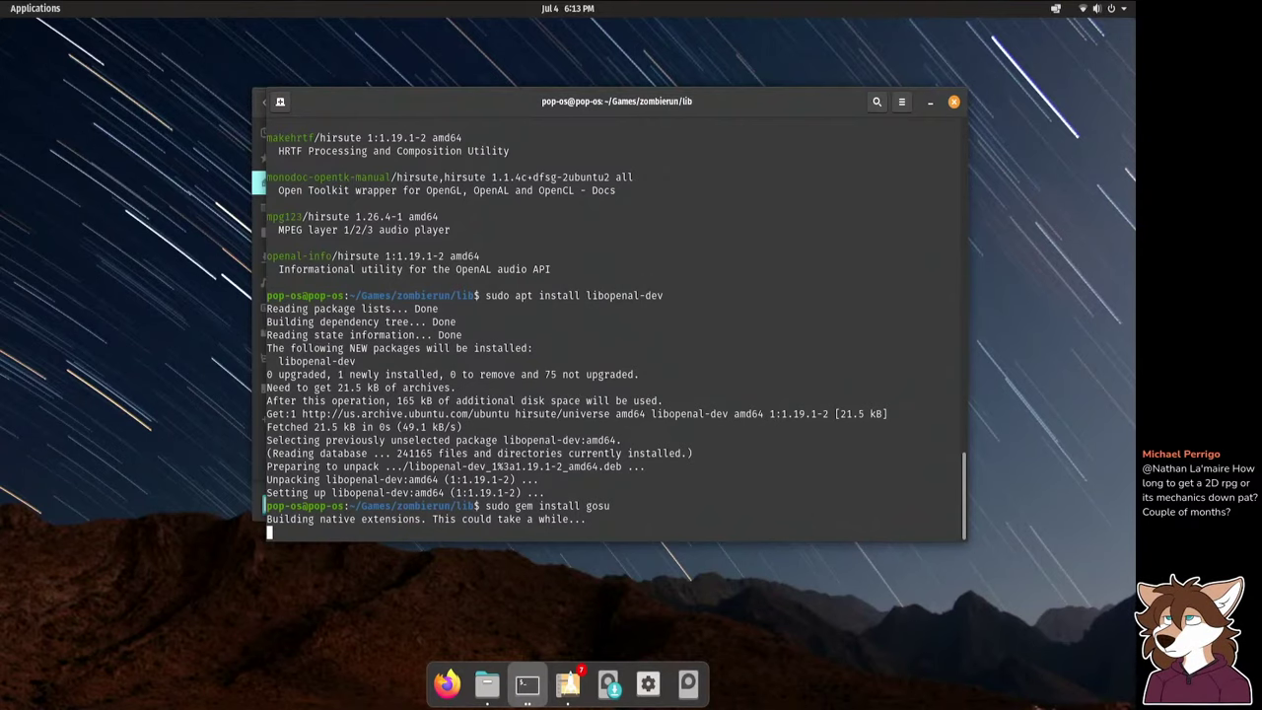
key("super")
Launch Firefox and search for 'gosu ruby', briefly opening the Ruby • Gosu result.
left_click(447, 682)
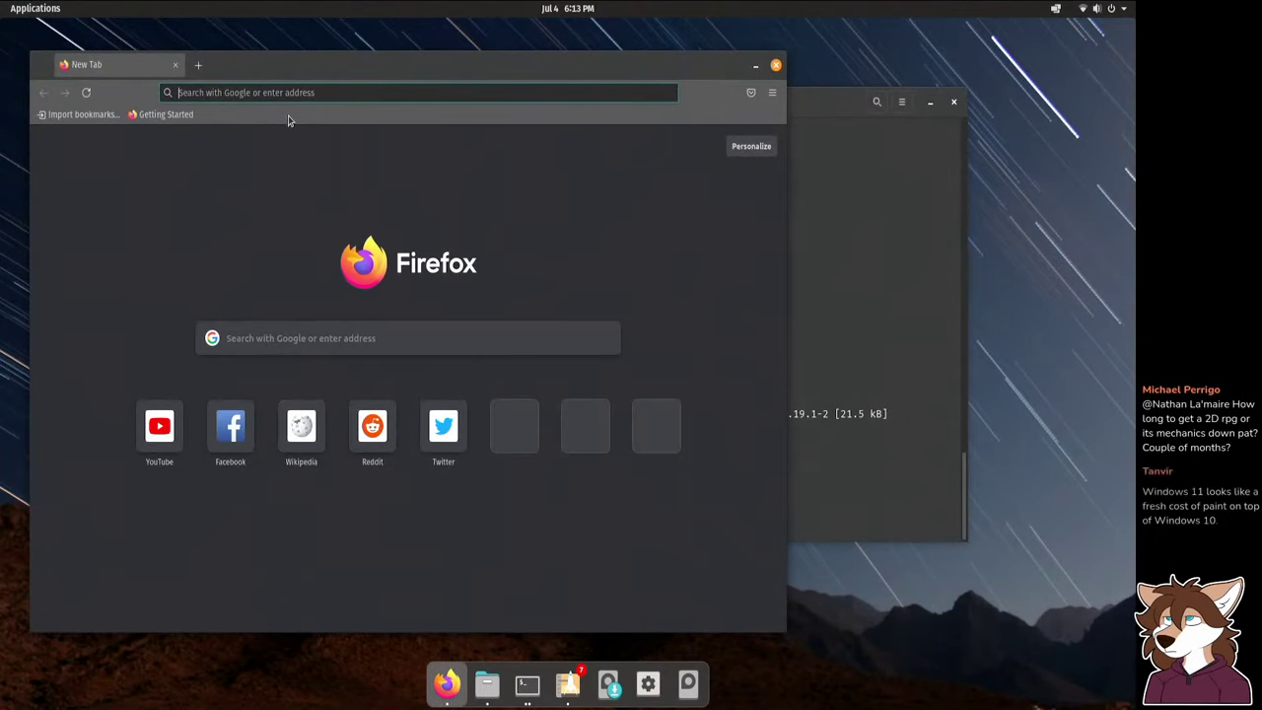
left_click(287, 91)
type("gosu ruby")
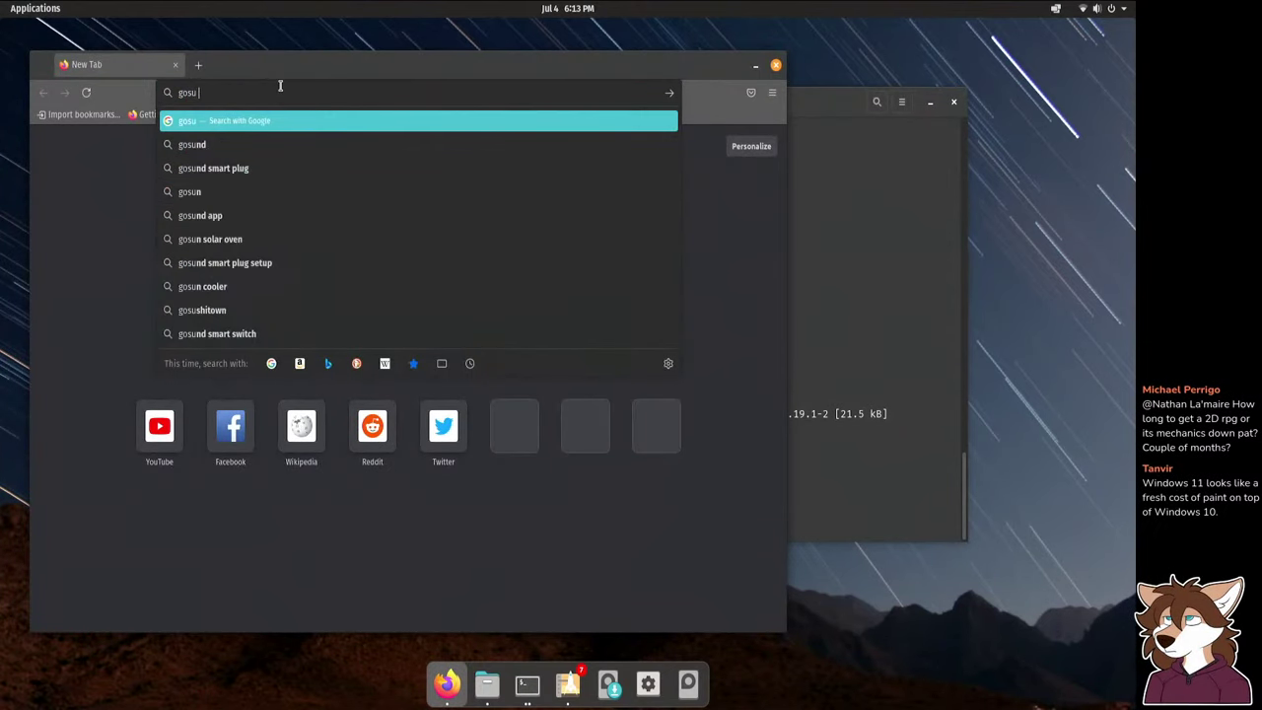
key("Return")
key("super")
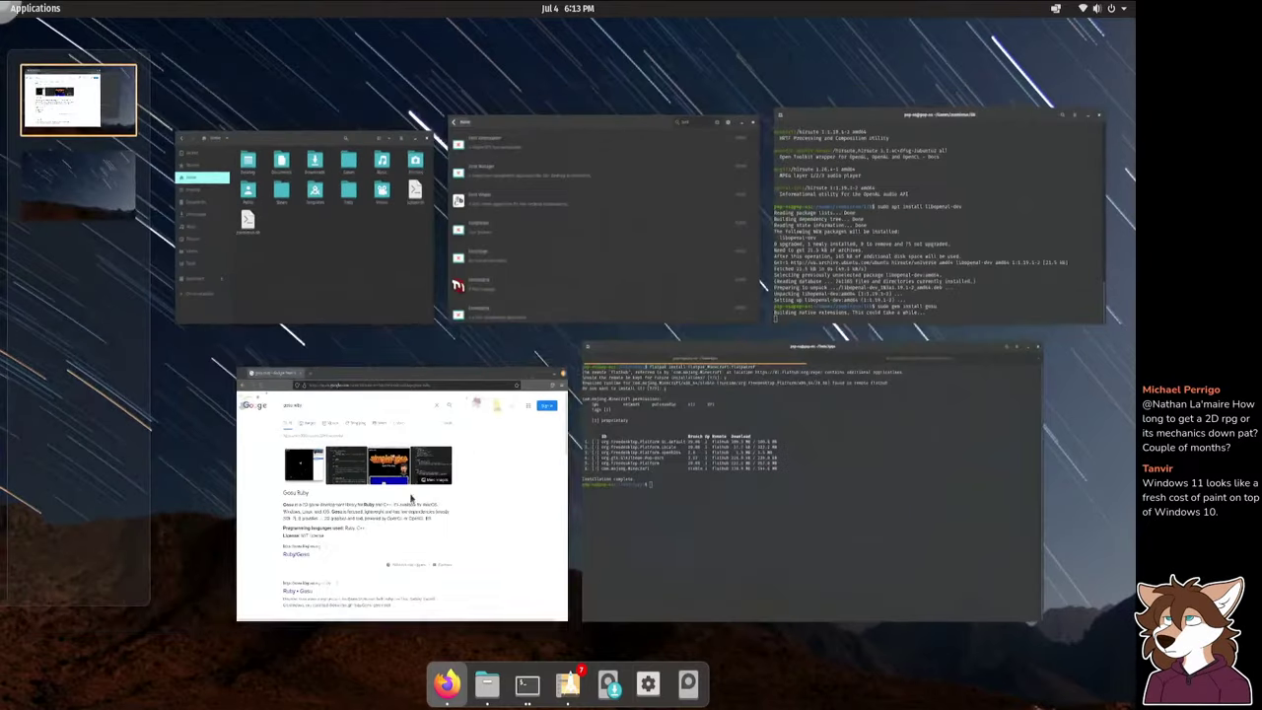
left_click(259, 472)
scroll(259, 473, "down", 4)
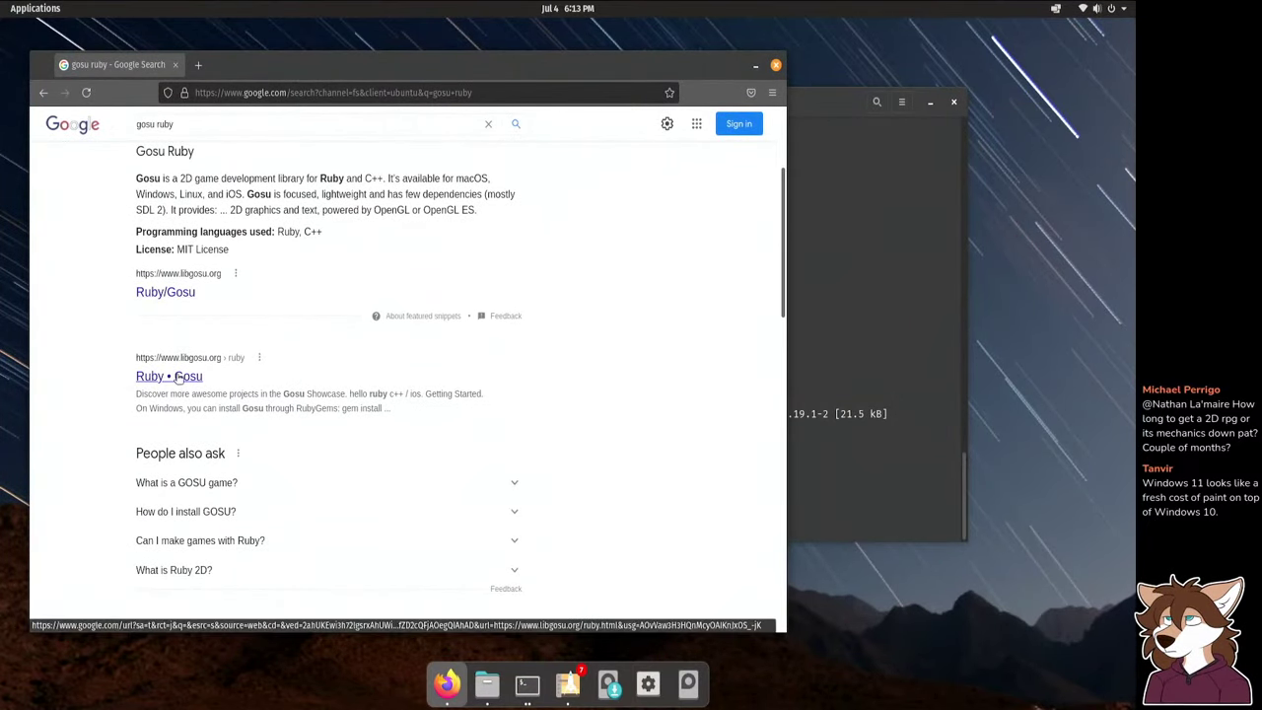
left_click(179, 377)
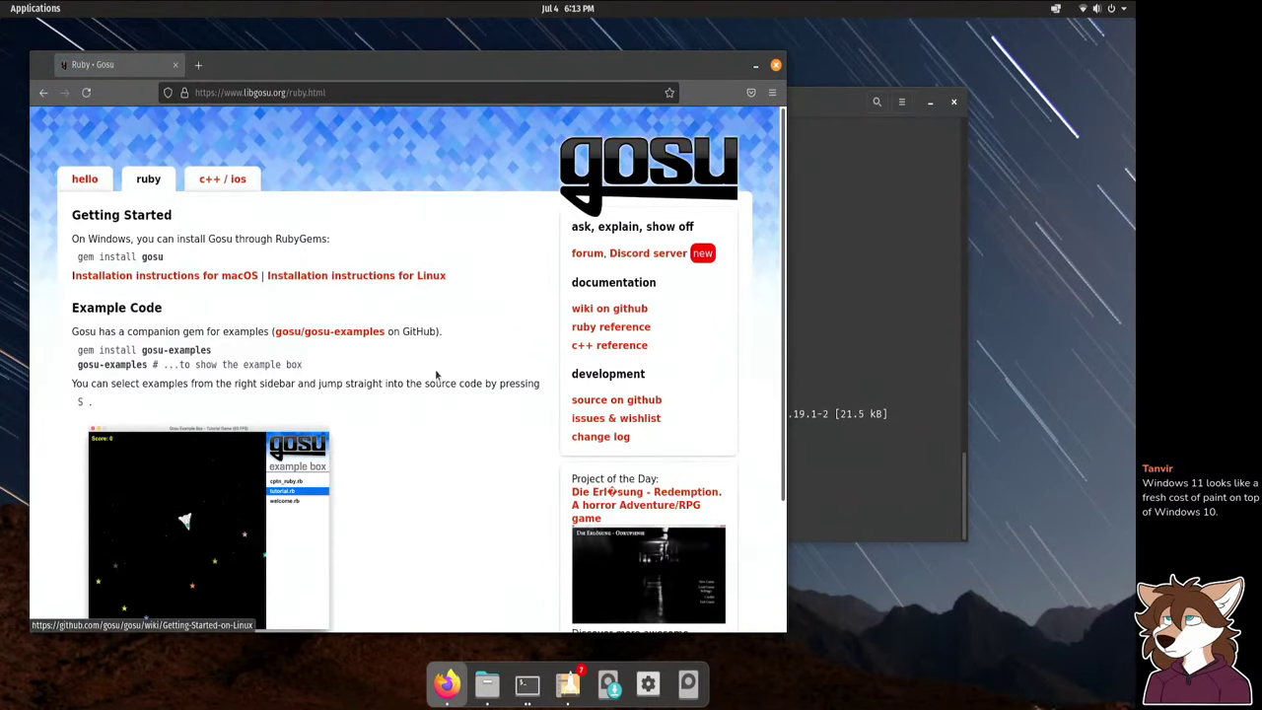
scroll(422, 375, "down", 3)
left_click(455, 342)
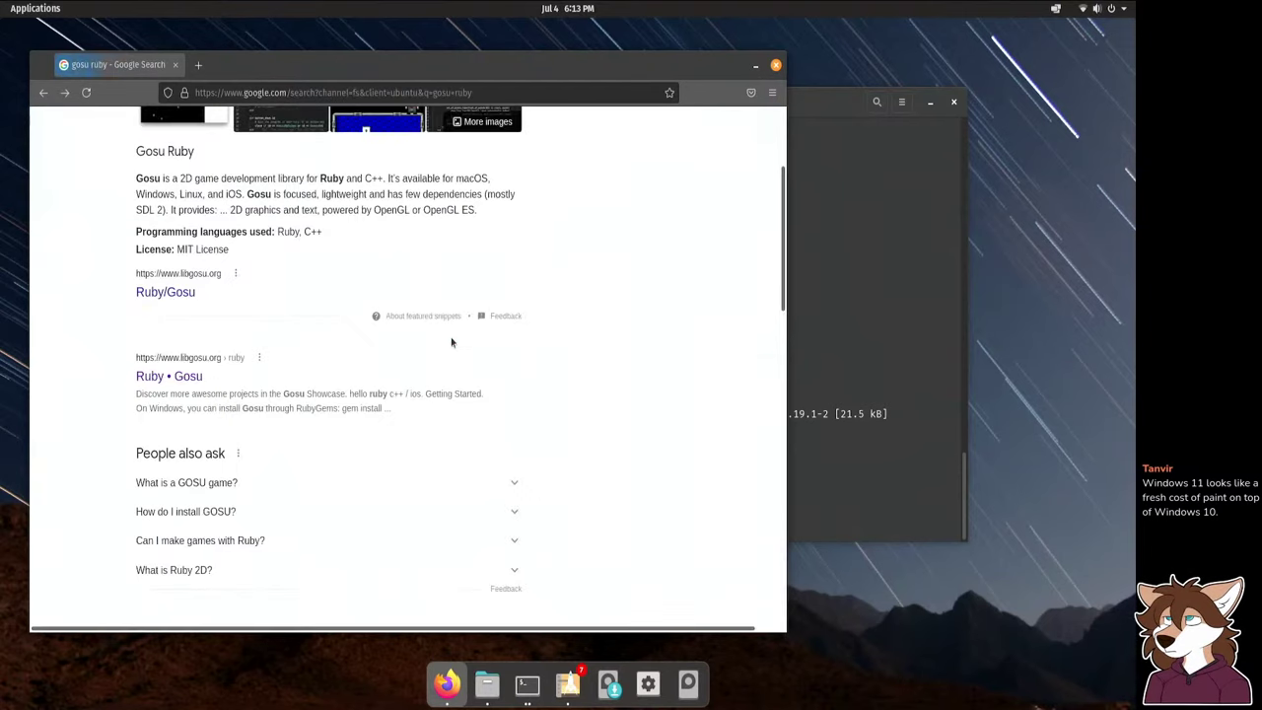
key("alt+Tab")
left_click(102, 338)
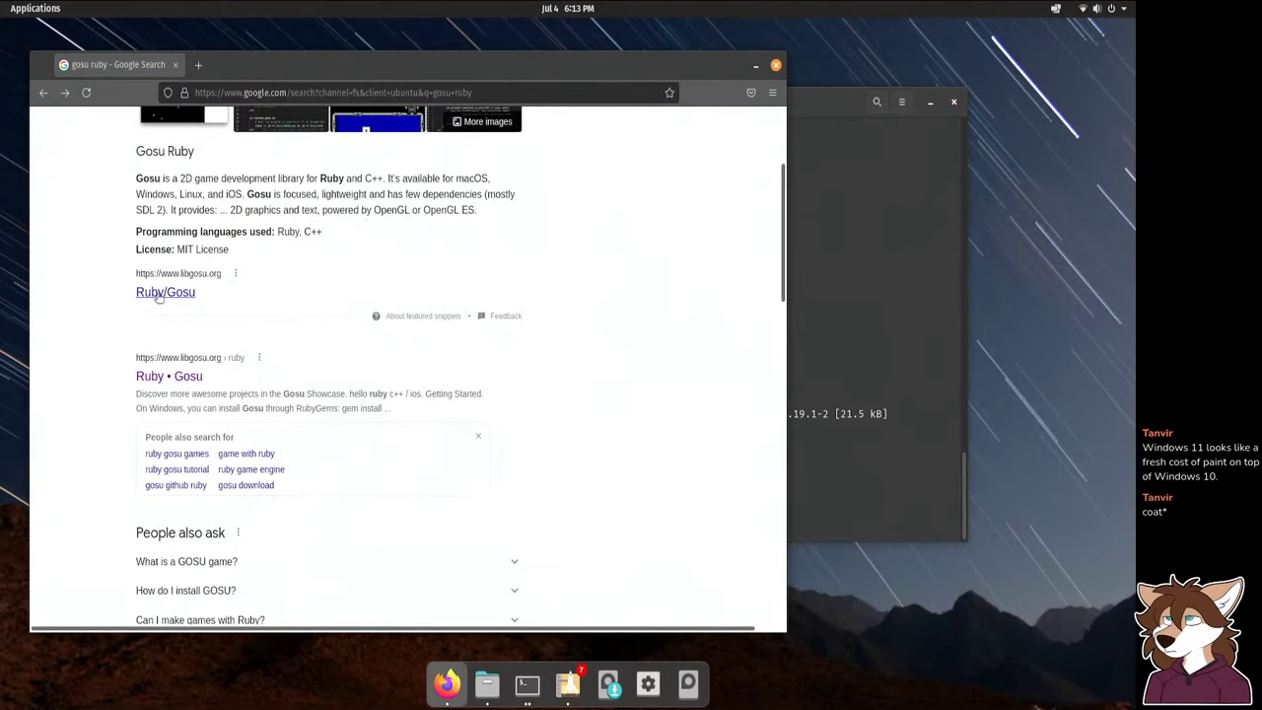
Open the Ruby/Gosu result on libgosu.org and switch to its ruby section.
left_click(165, 292)
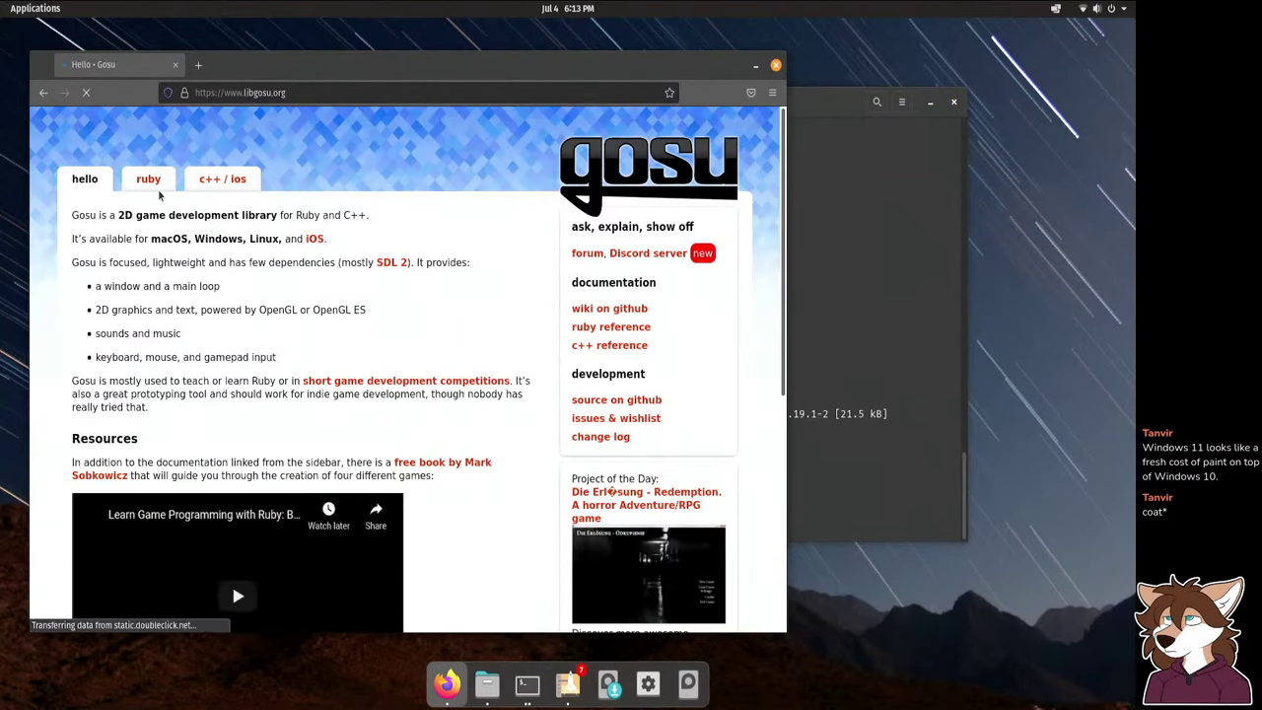
scroll(232, 320, "down", 5)
scroll(503, 452, "up", 4)
scroll(503, 453, "up", 1)
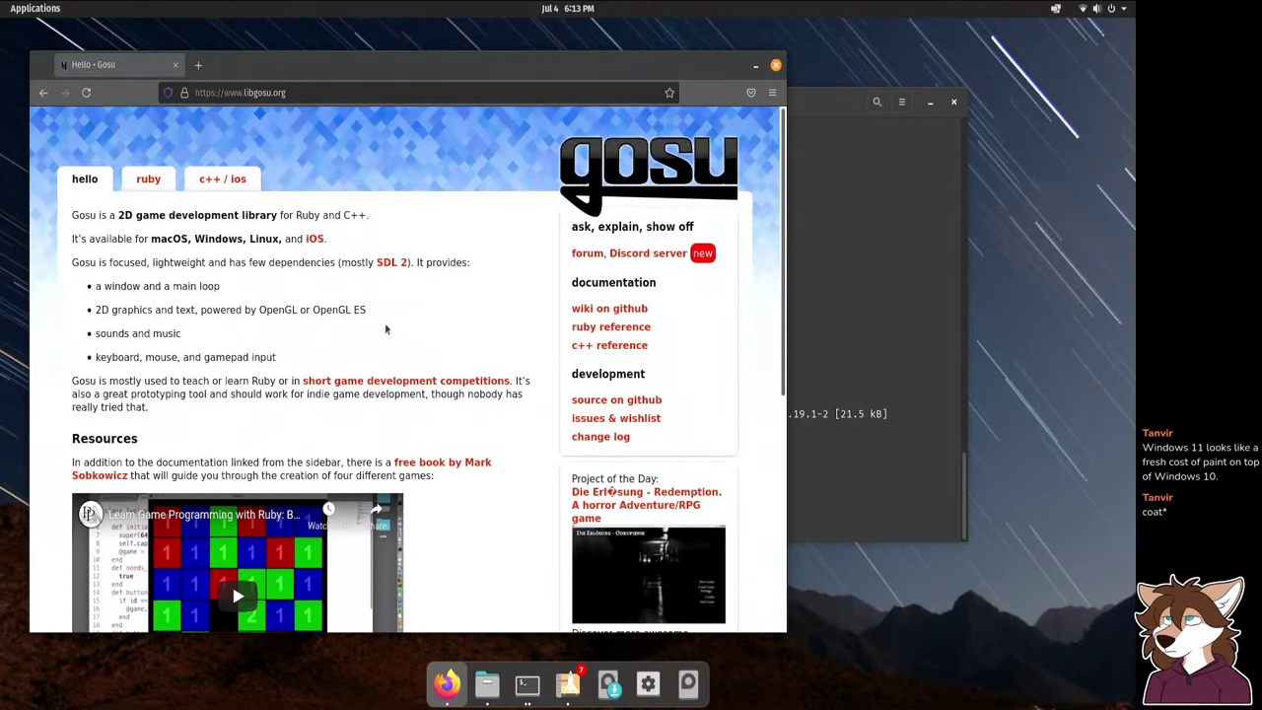
left_click(158, 179)
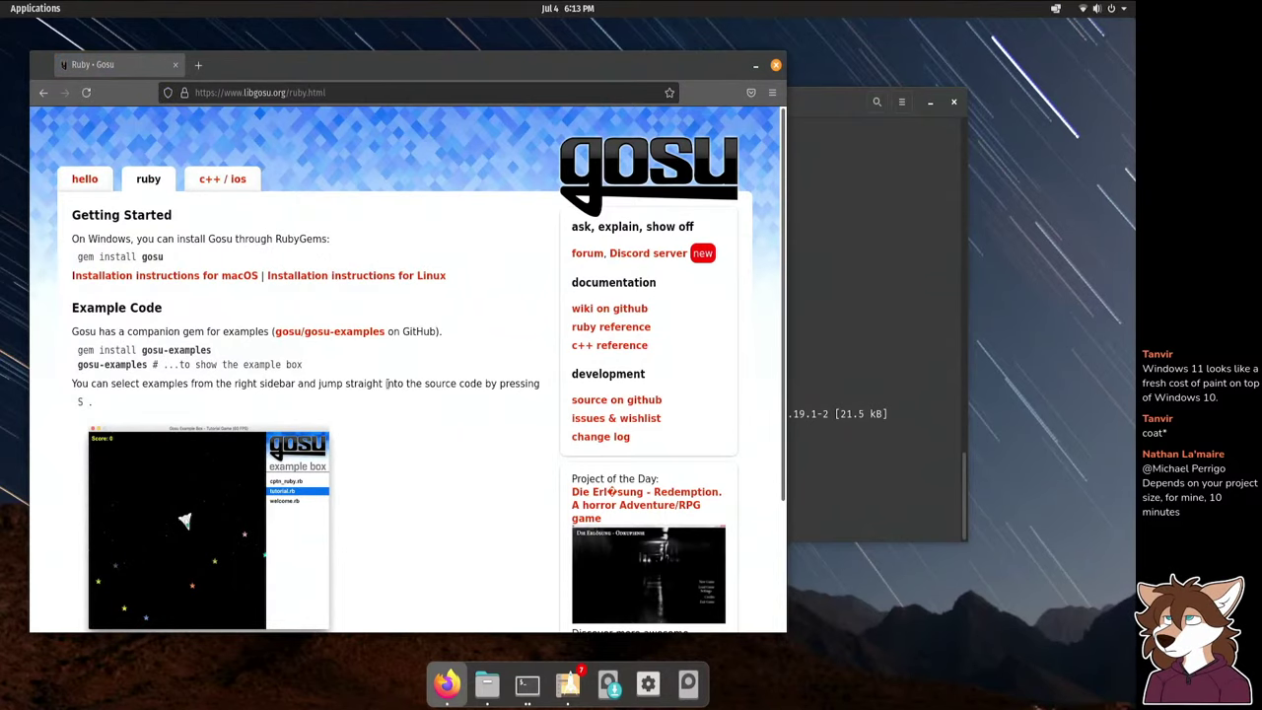
scroll(438, 360, "down", 3)
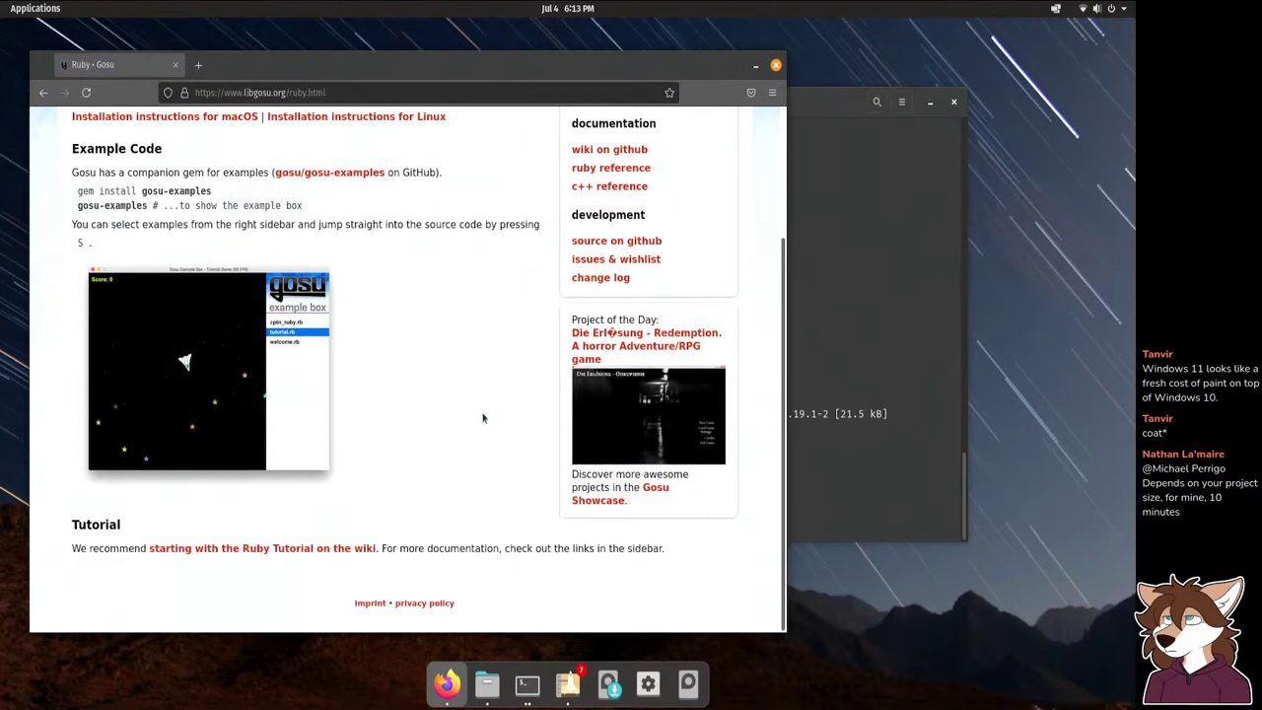
scroll(472, 434, "up", 3)
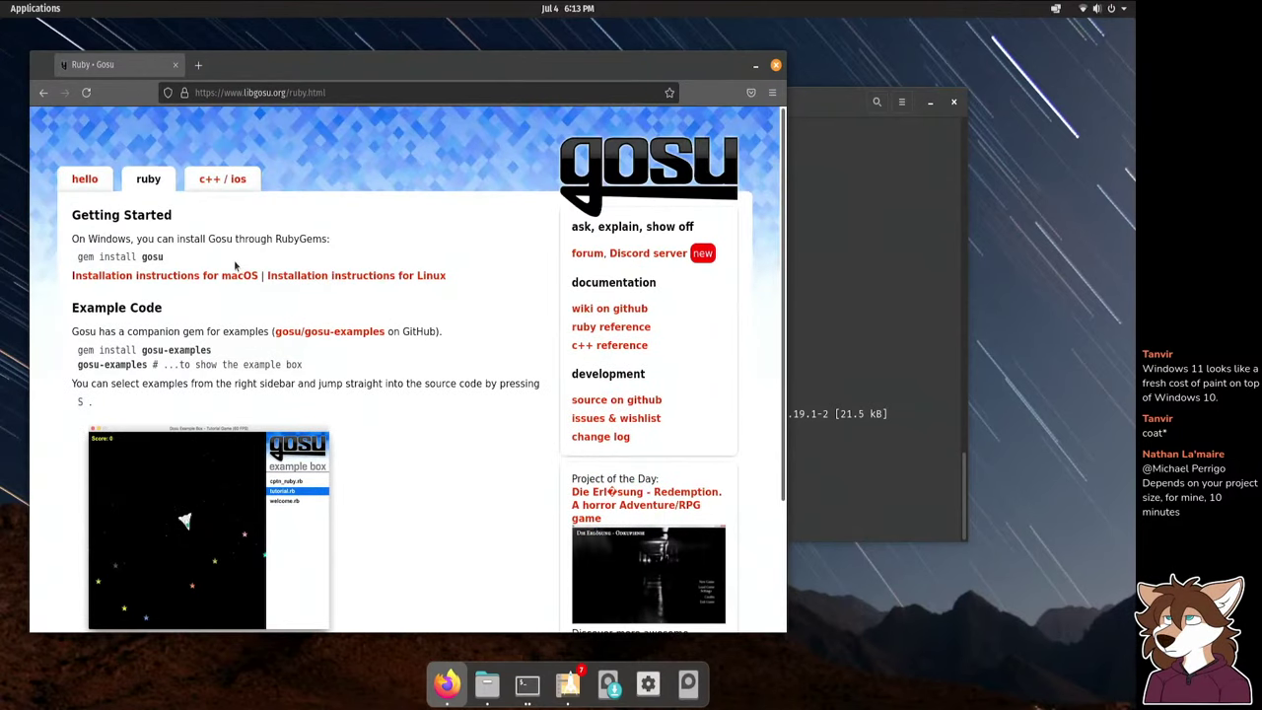
Open Gosu's Linux installation wiki, select the Ubuntu apt-get dependency command, and return to the terminal.
left_click(375, 276)
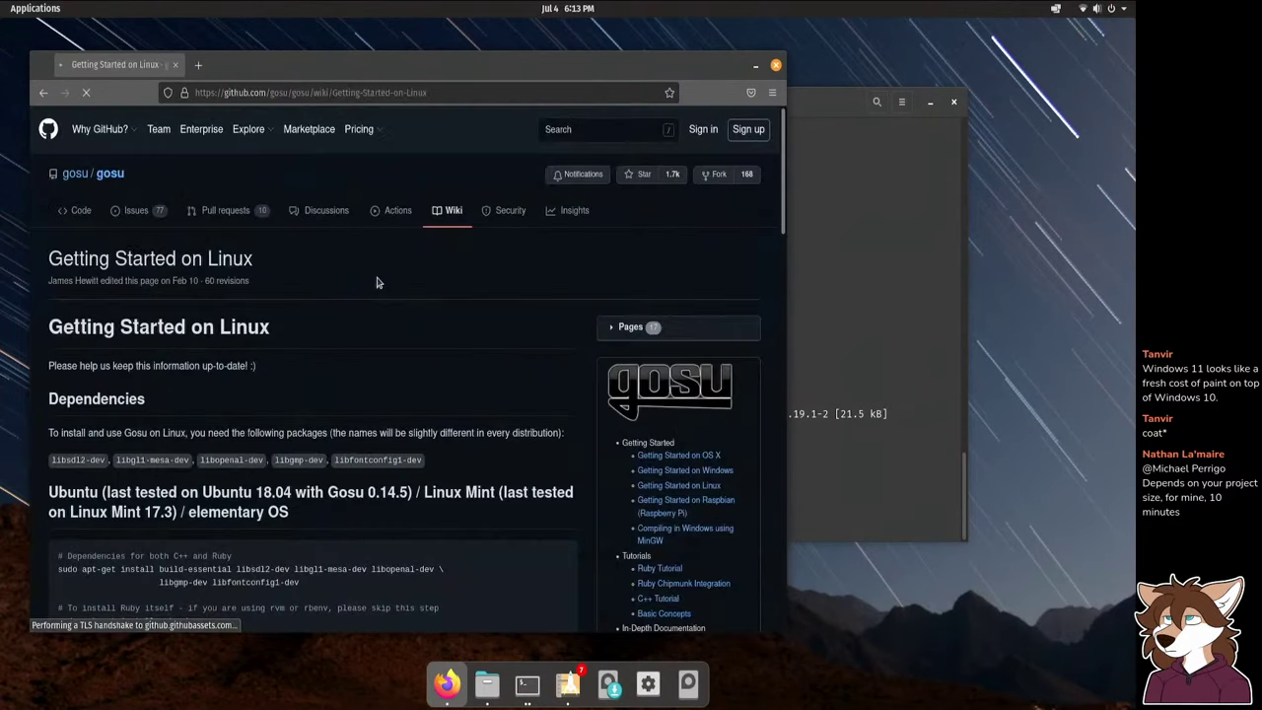
scroll(336, 473, "down", 5)
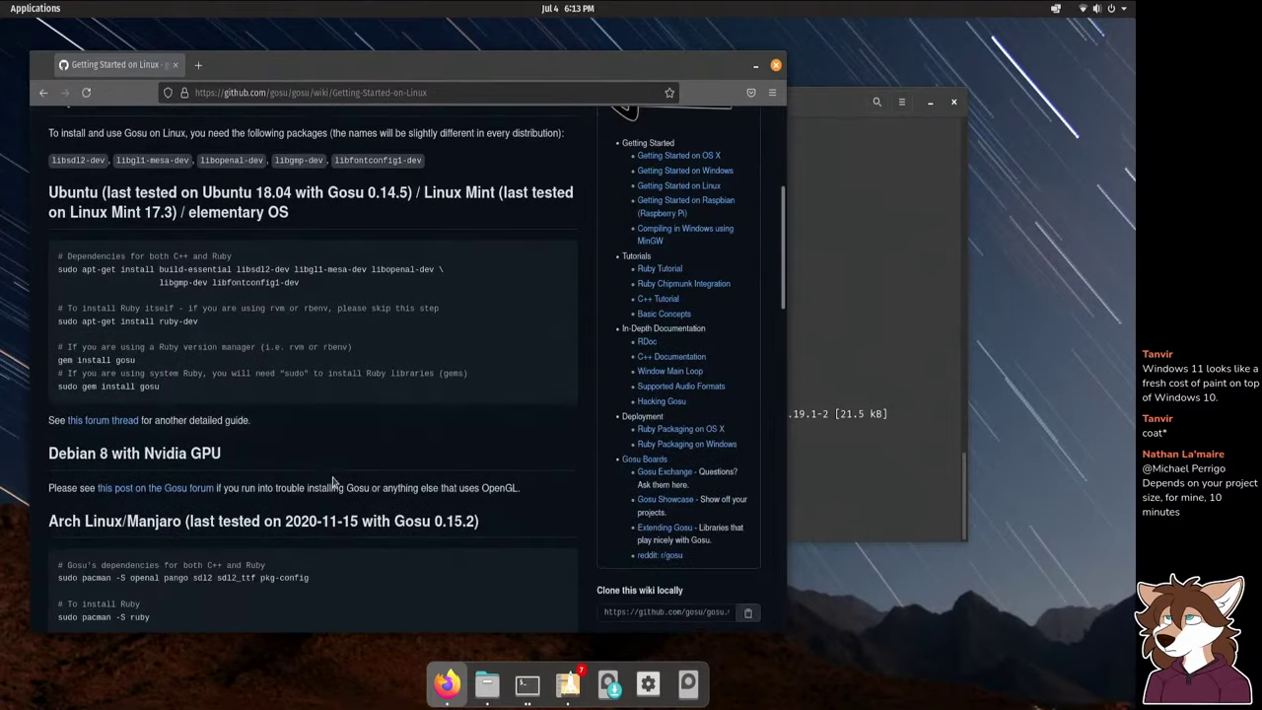
left_click_drag(313, 284, 52, 274)
key("ctrl+c")
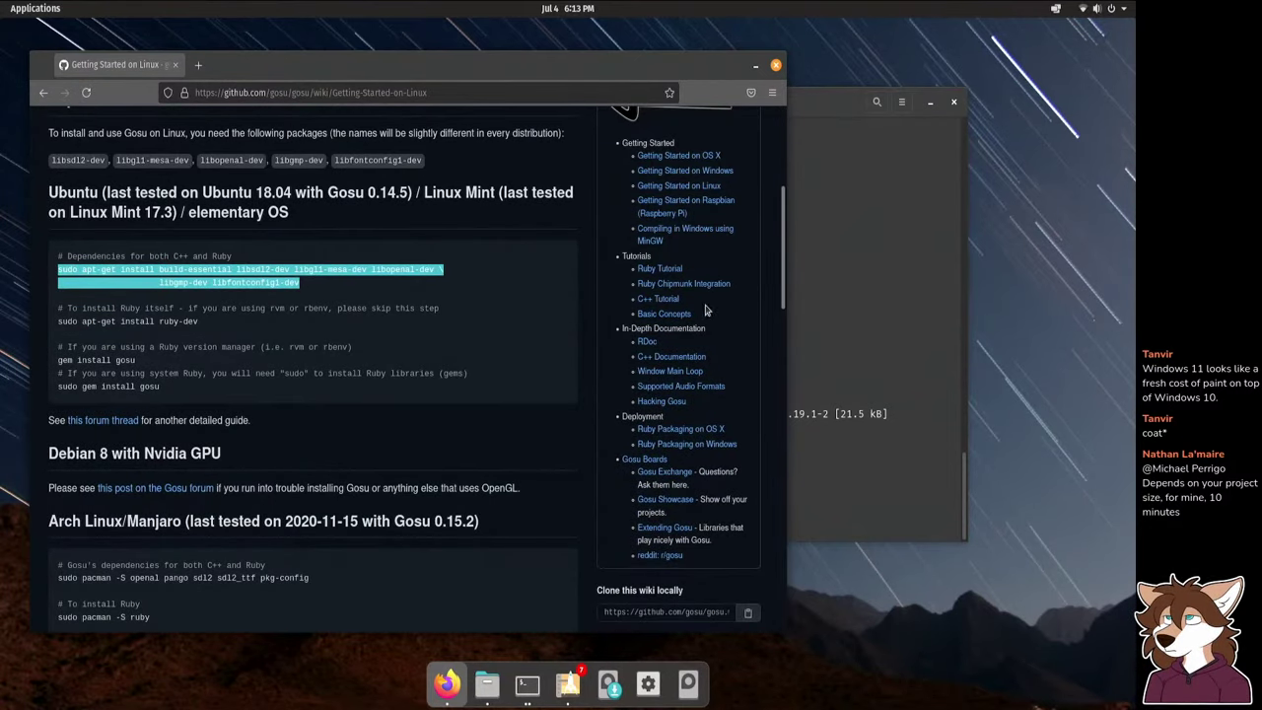
left_click(816, 311)
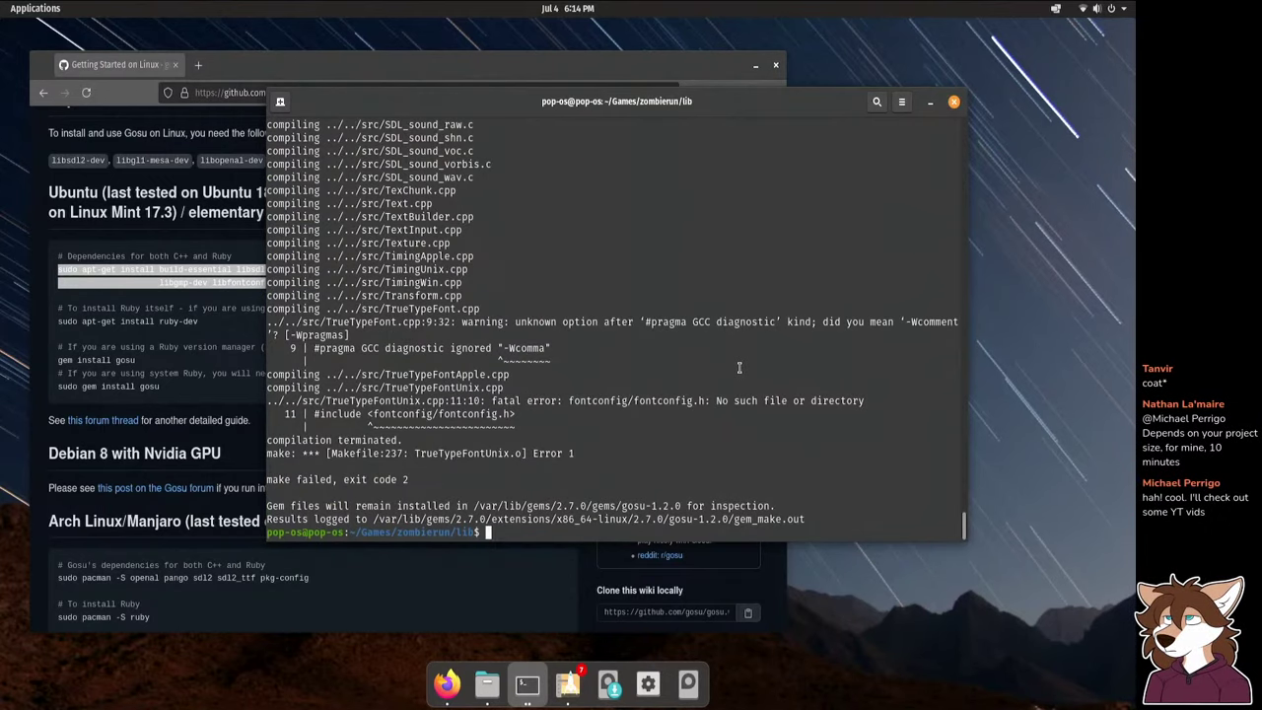
Paste and run the wiki's Ubuntu dependency install command, confirming with y.
key("ctrl+shift+v")
key("Return")
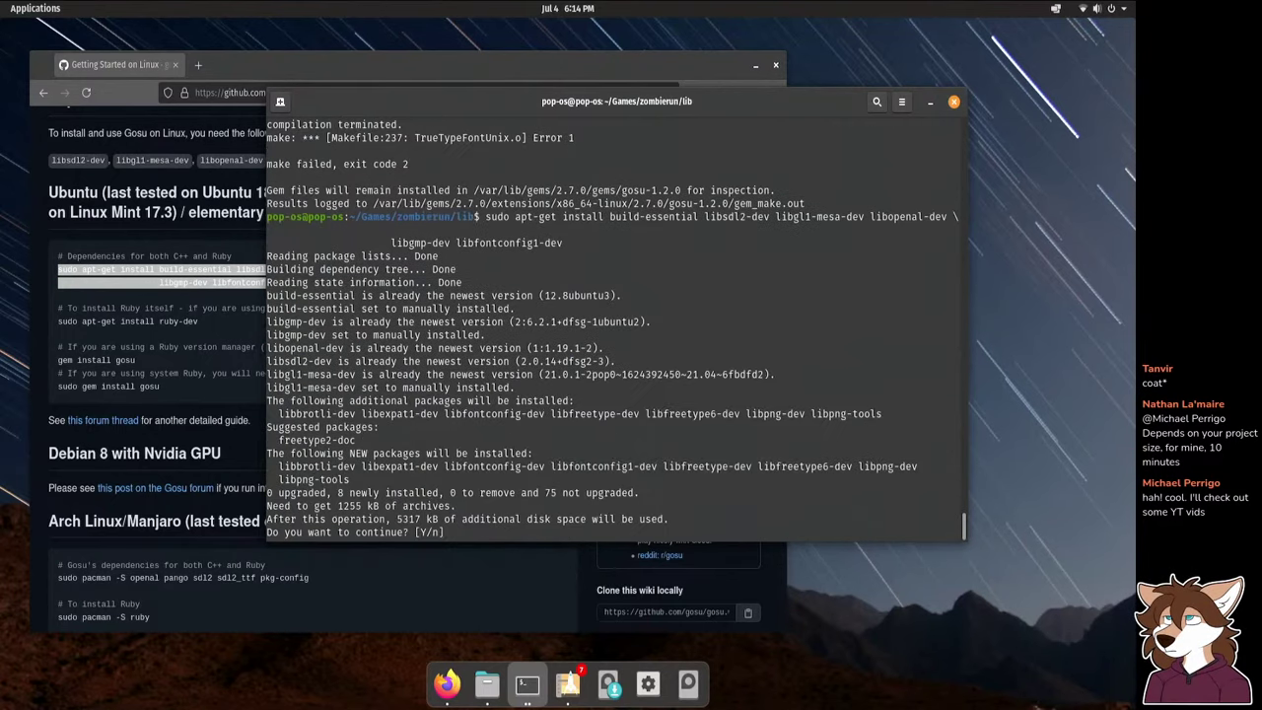
type("y")
key("Return")
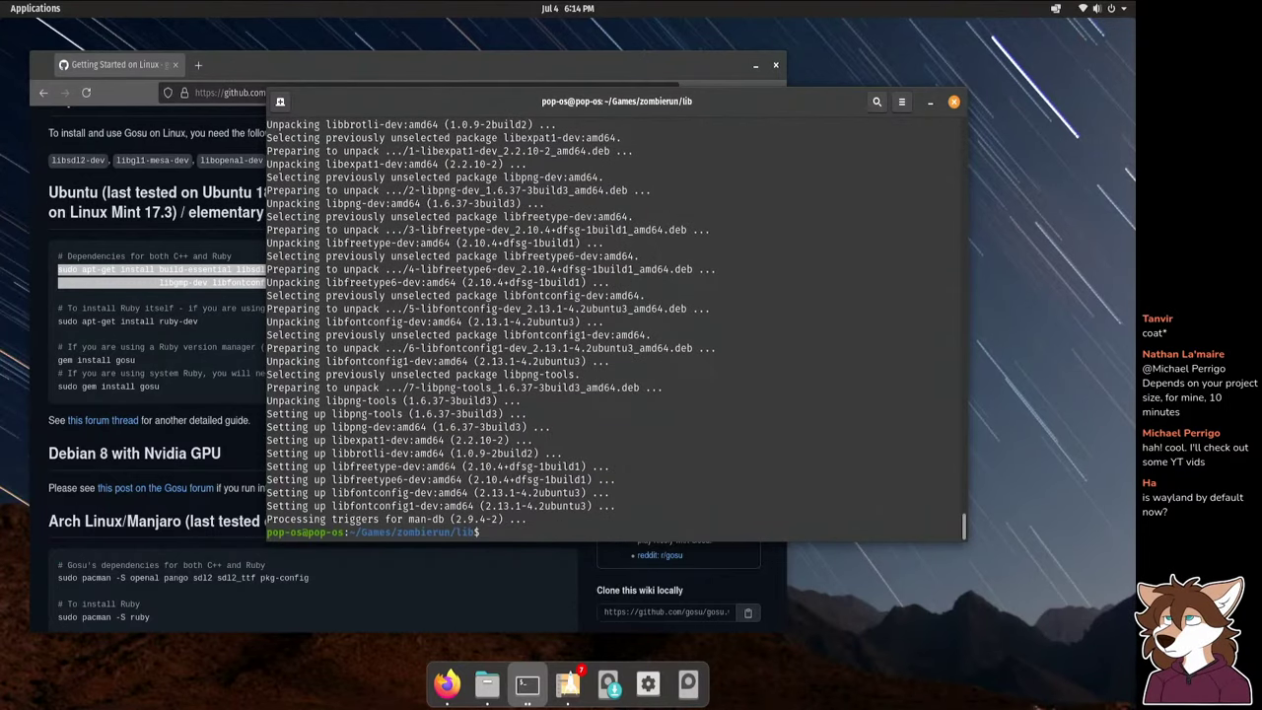
Clear the terminal and recall 'sudo gem install gosu' from history.
type("clear")
key("Return")
key("Up")
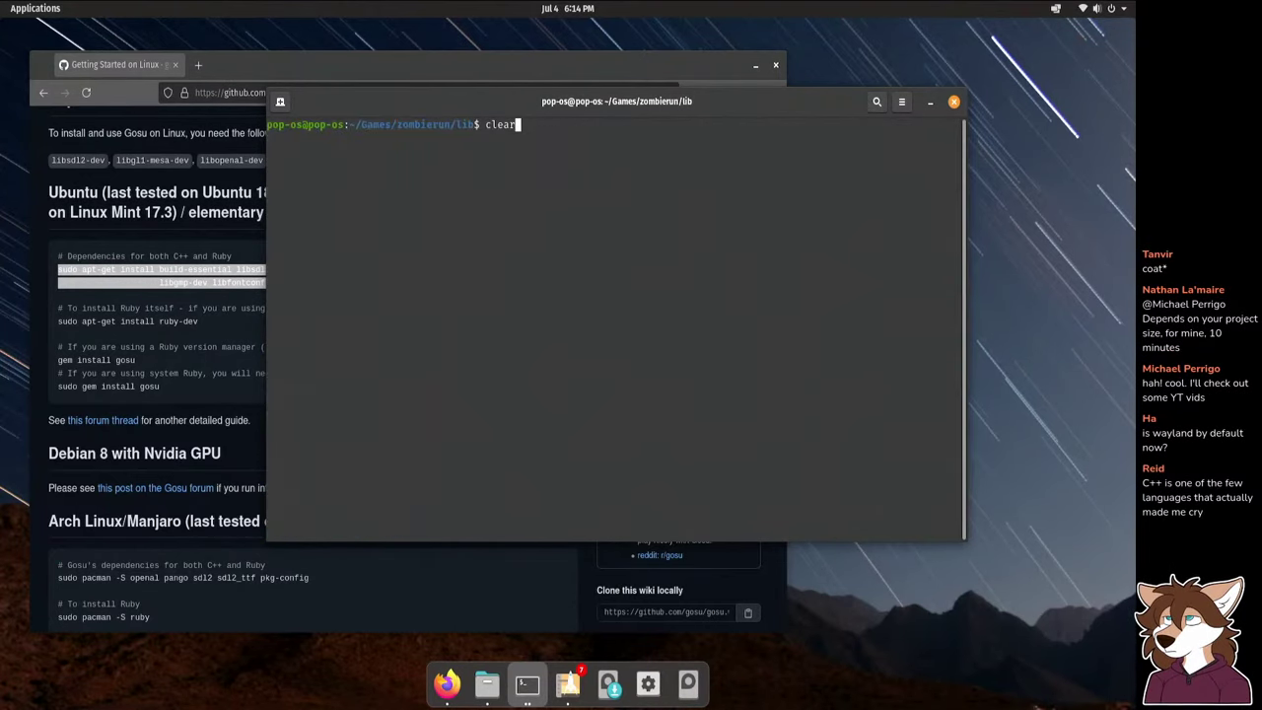
key("Up")
key("Up")
key("Down")
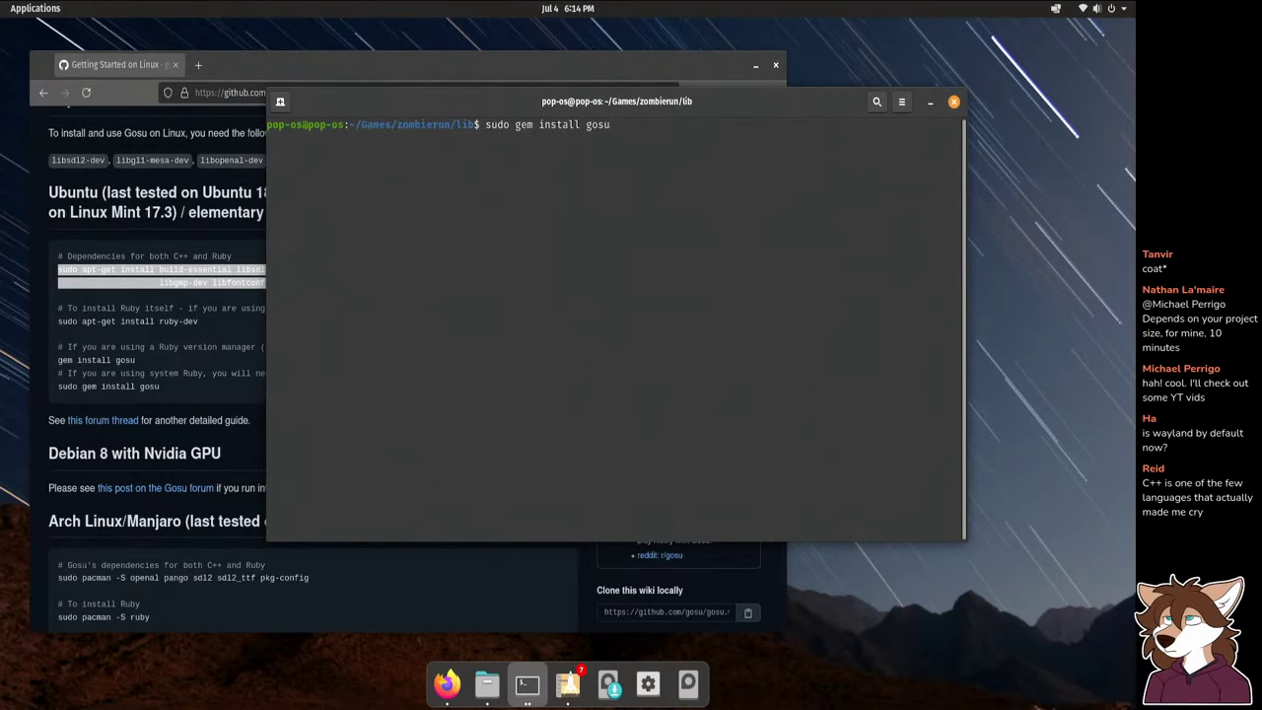
Run 'sudo gem install gosu' to install gosu-1.2.0, then list the lib folder's files.
key("Return")
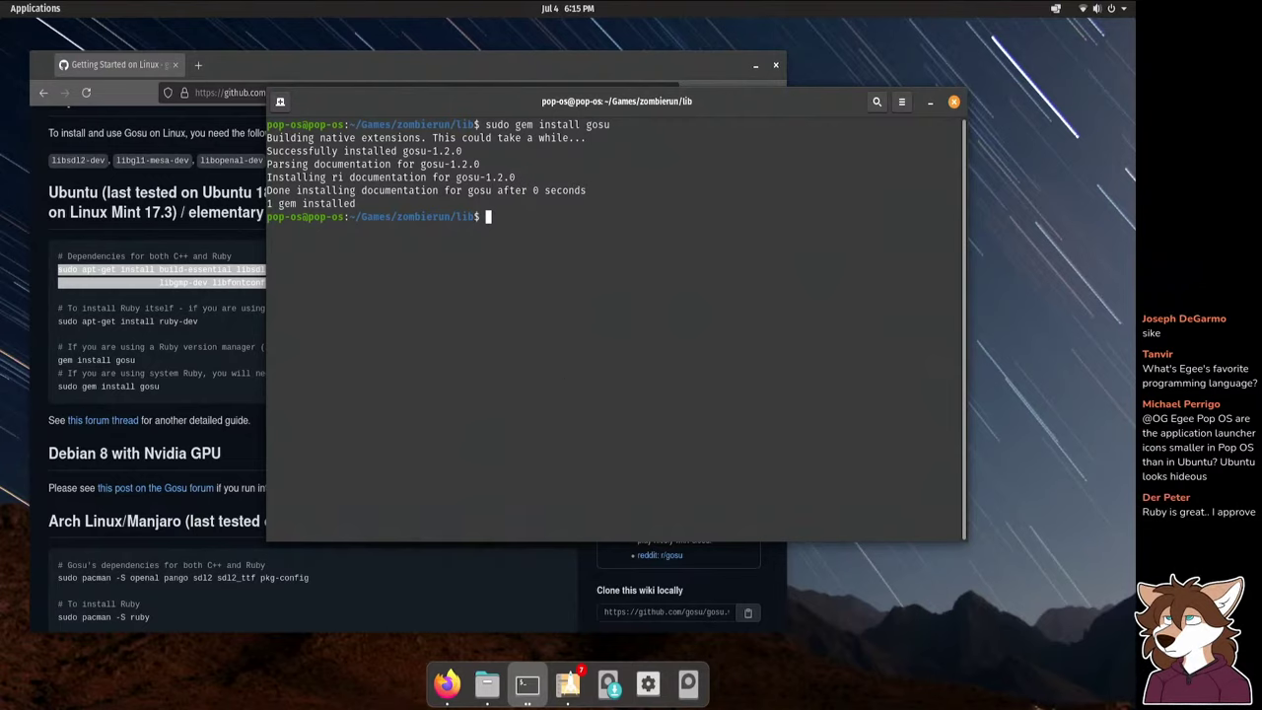
type("ls")
key("Return")
Launch the game with ruby main.rb and steer the player around, wrapping off the left edge.
type("ruby main.rb")
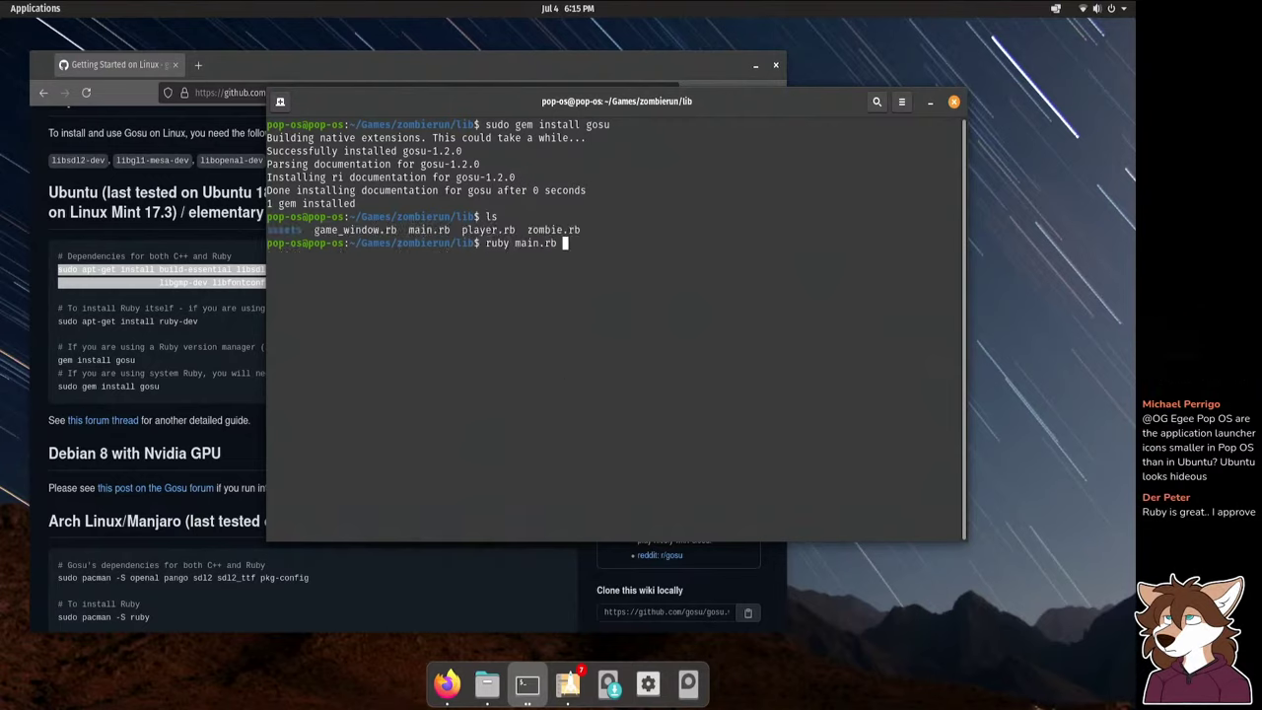
key("Return")
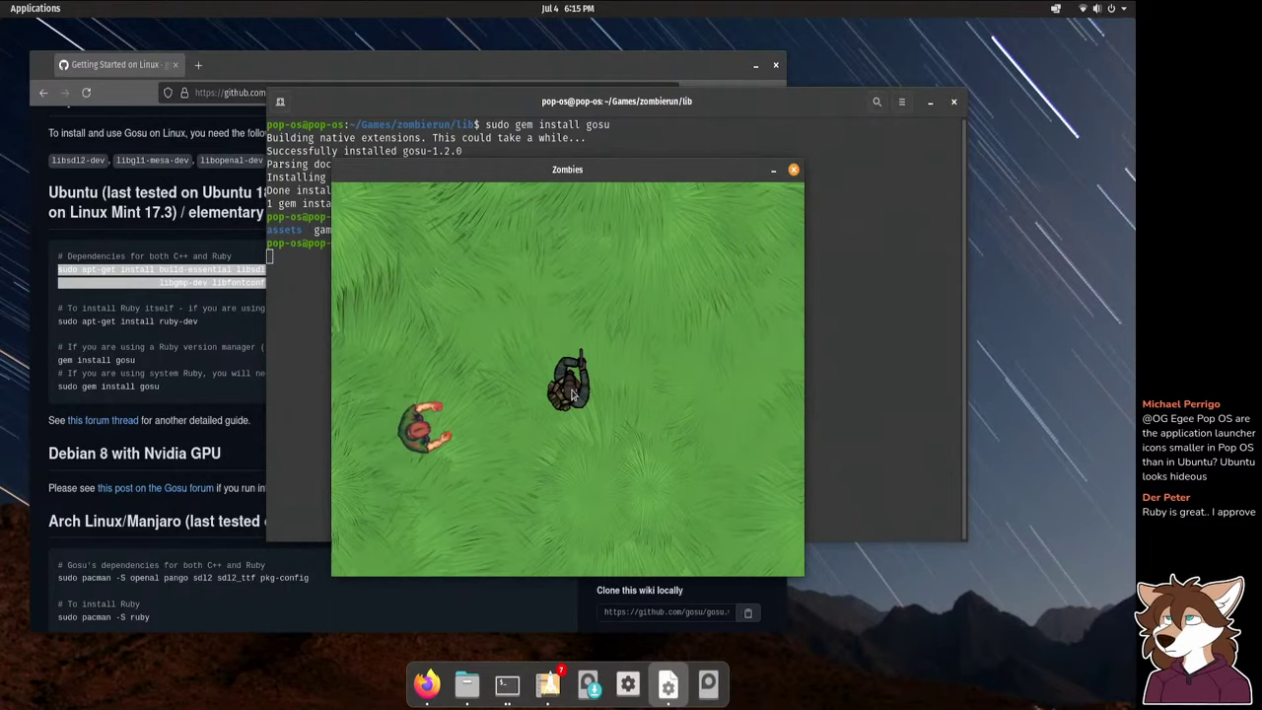
key("Right")
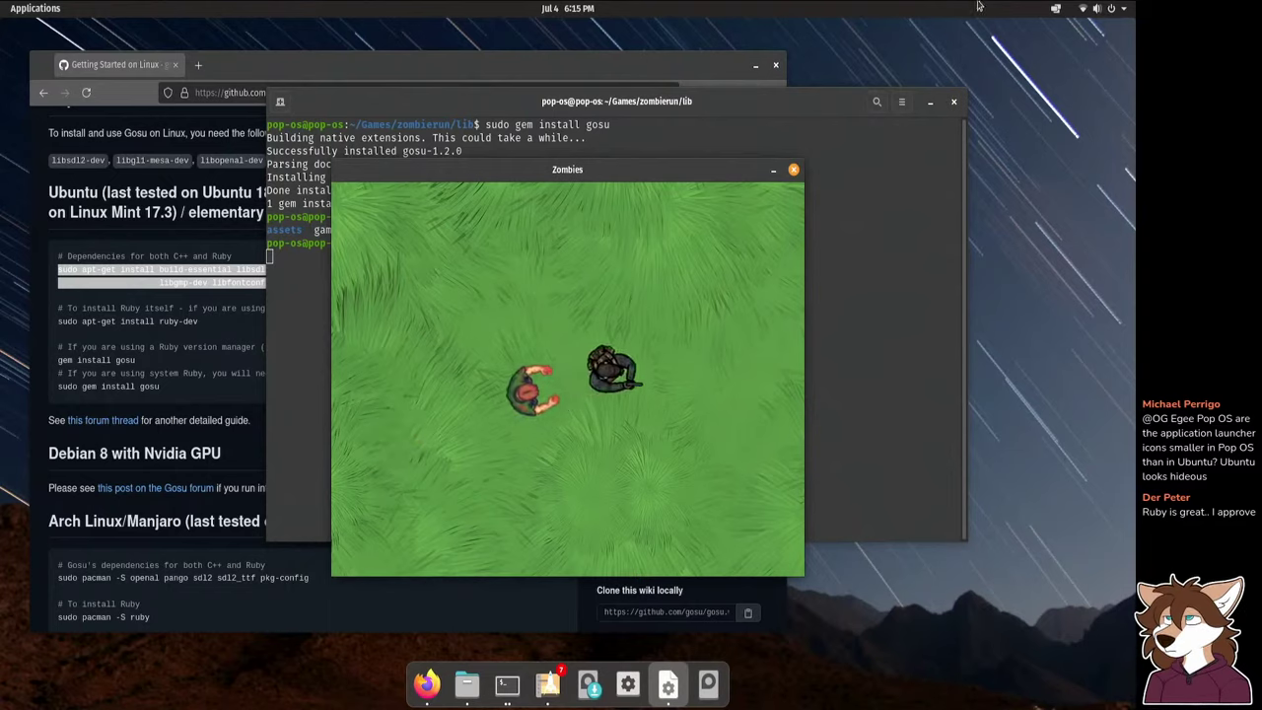
key("Up")
key("Left")
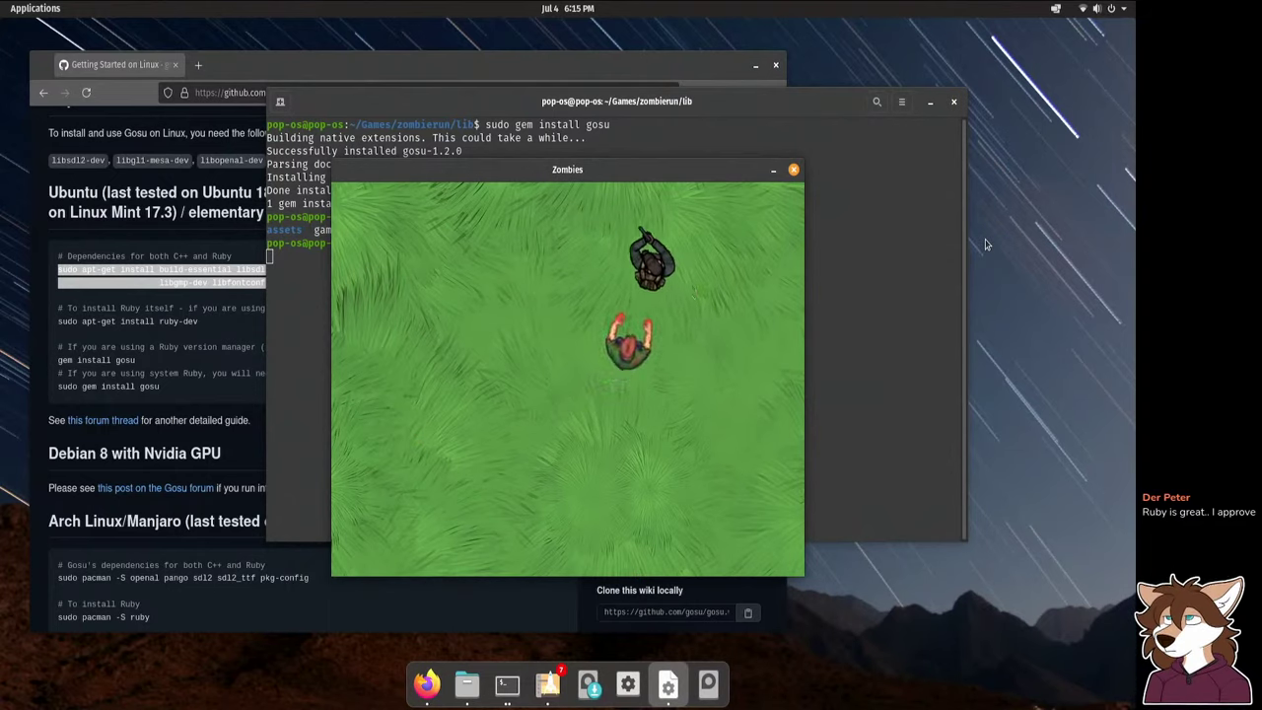
key("Left")
key("Down")
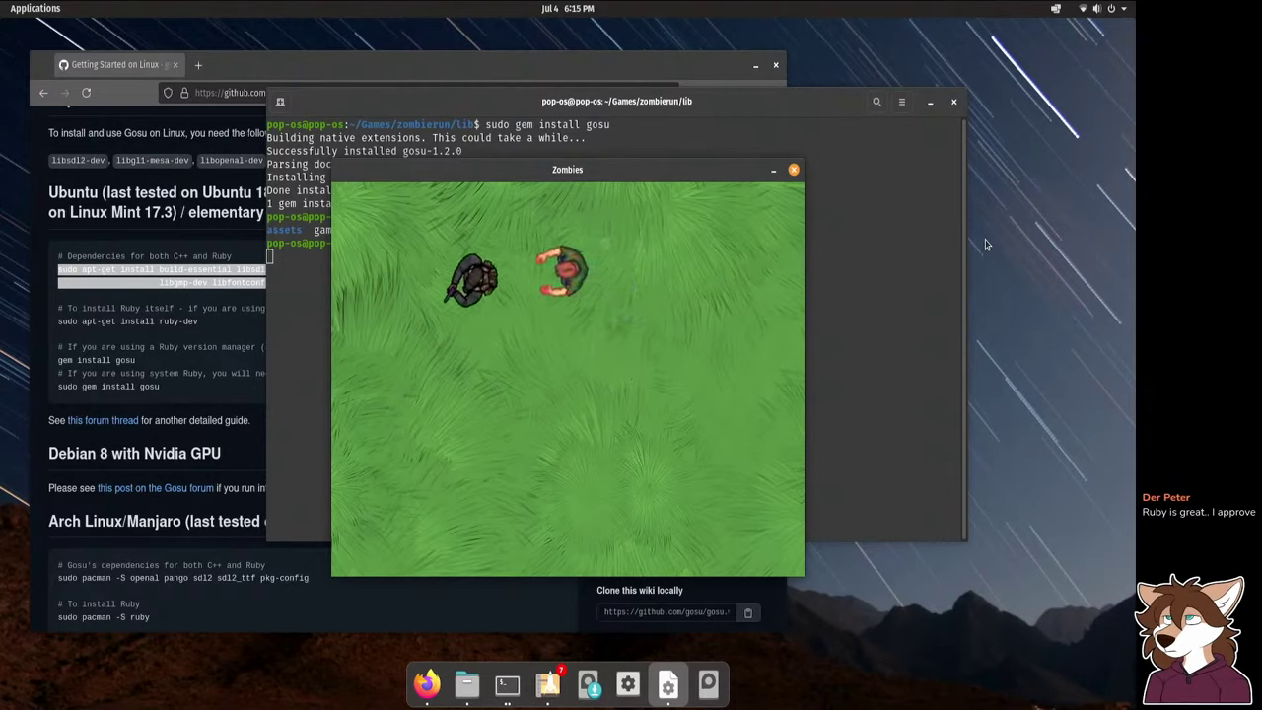
key("Down")
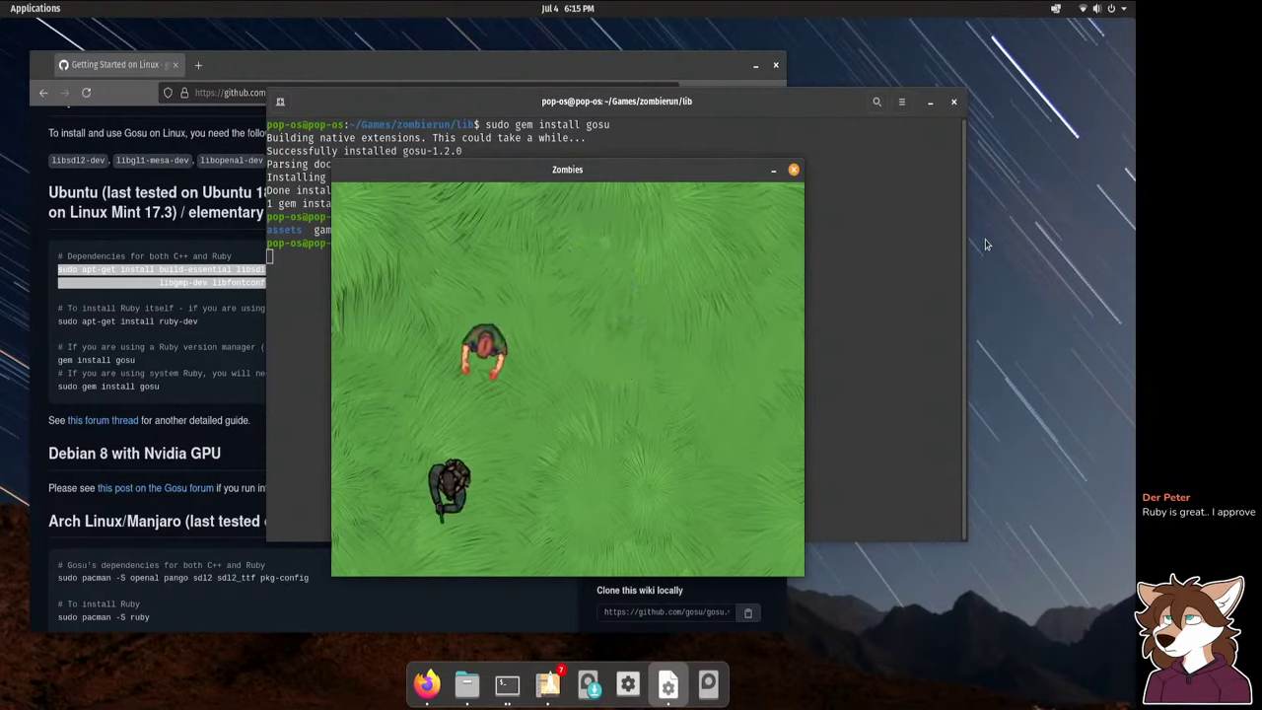
key("Right")
key("Right")
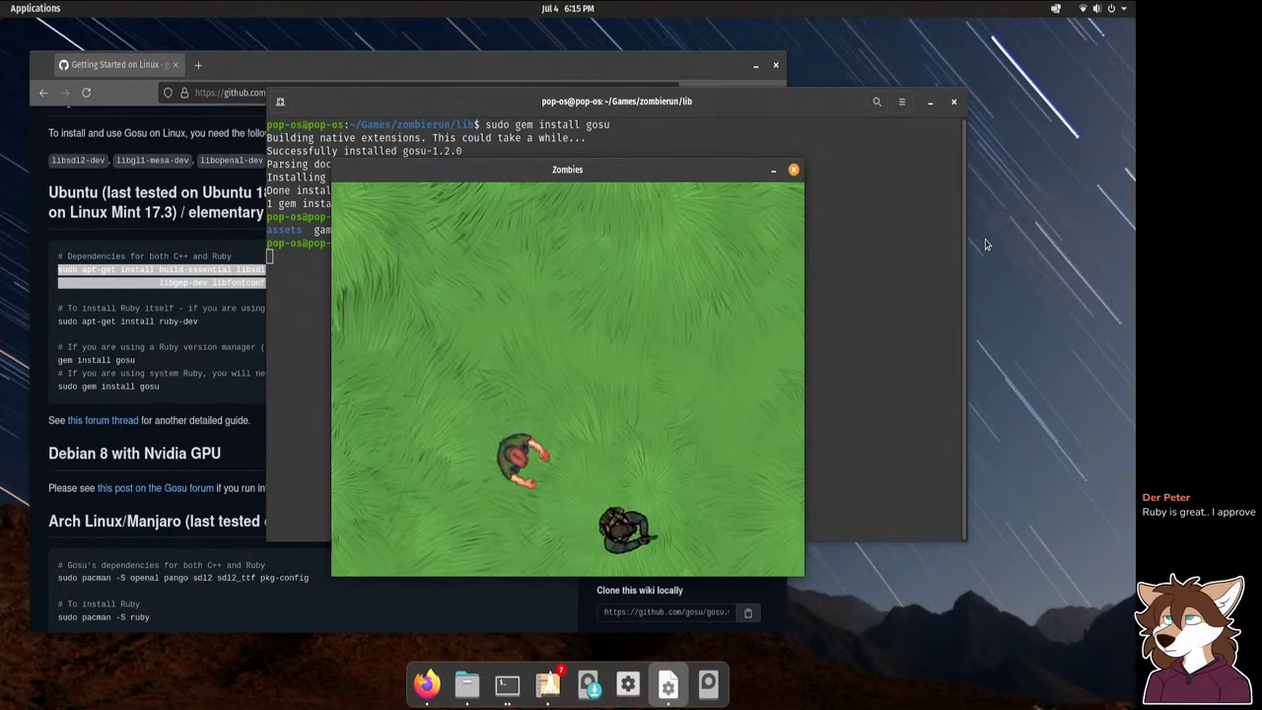
key("Up")
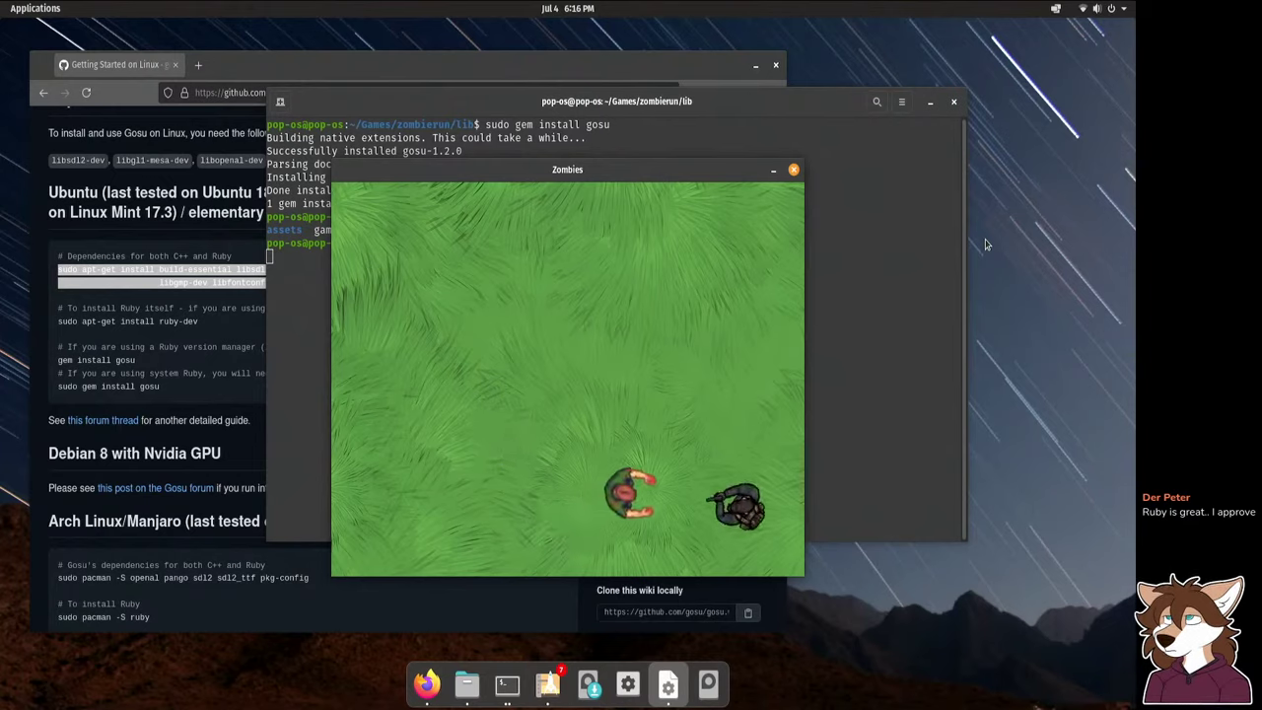
key("Left")
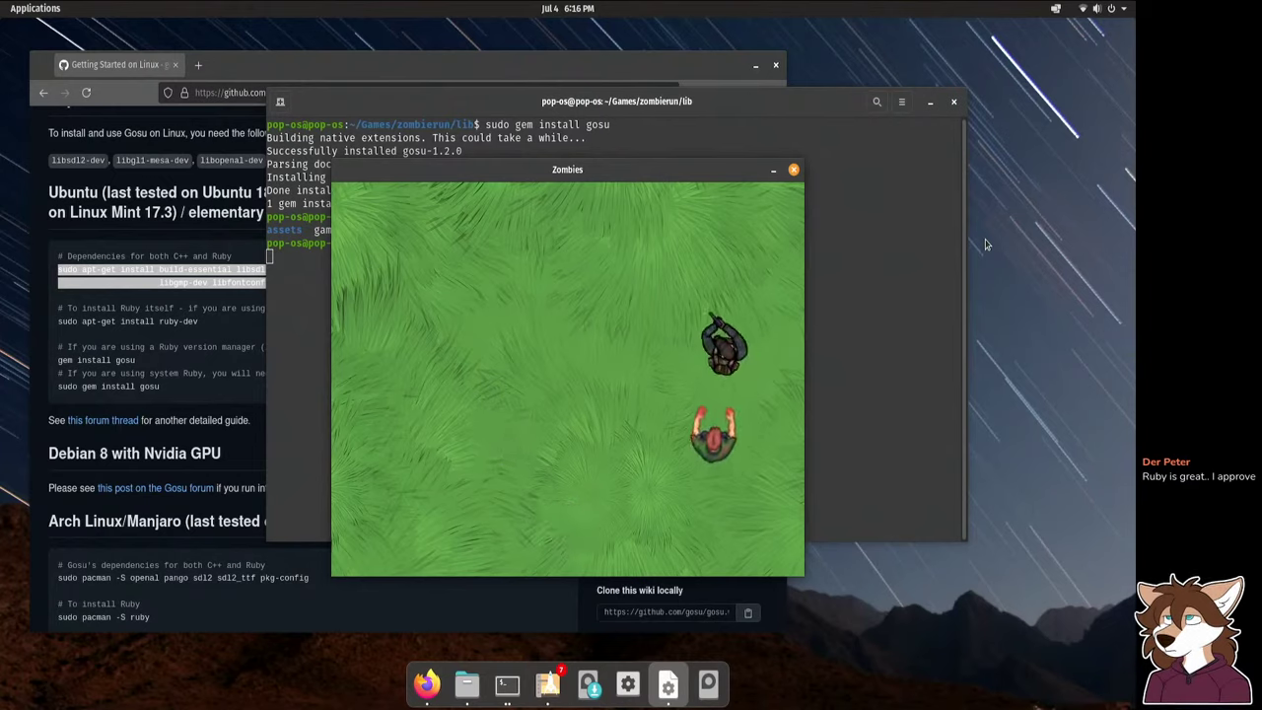
key("Left")
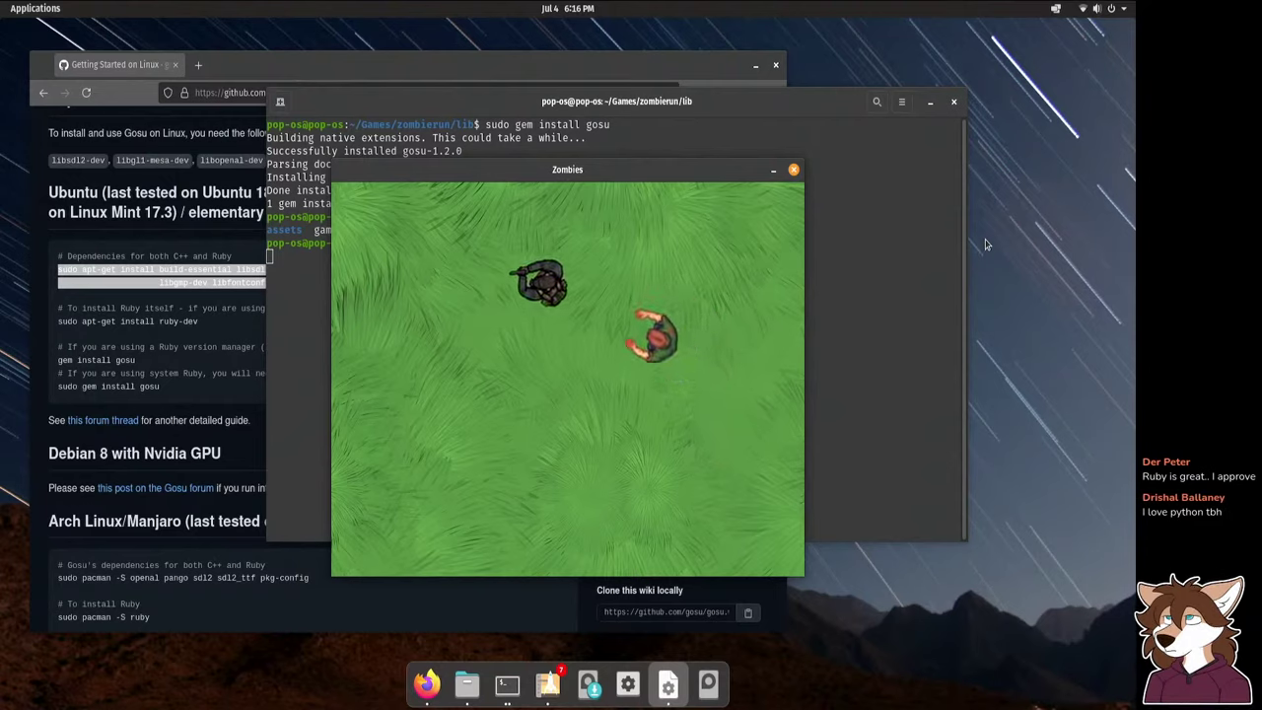
key("Left")
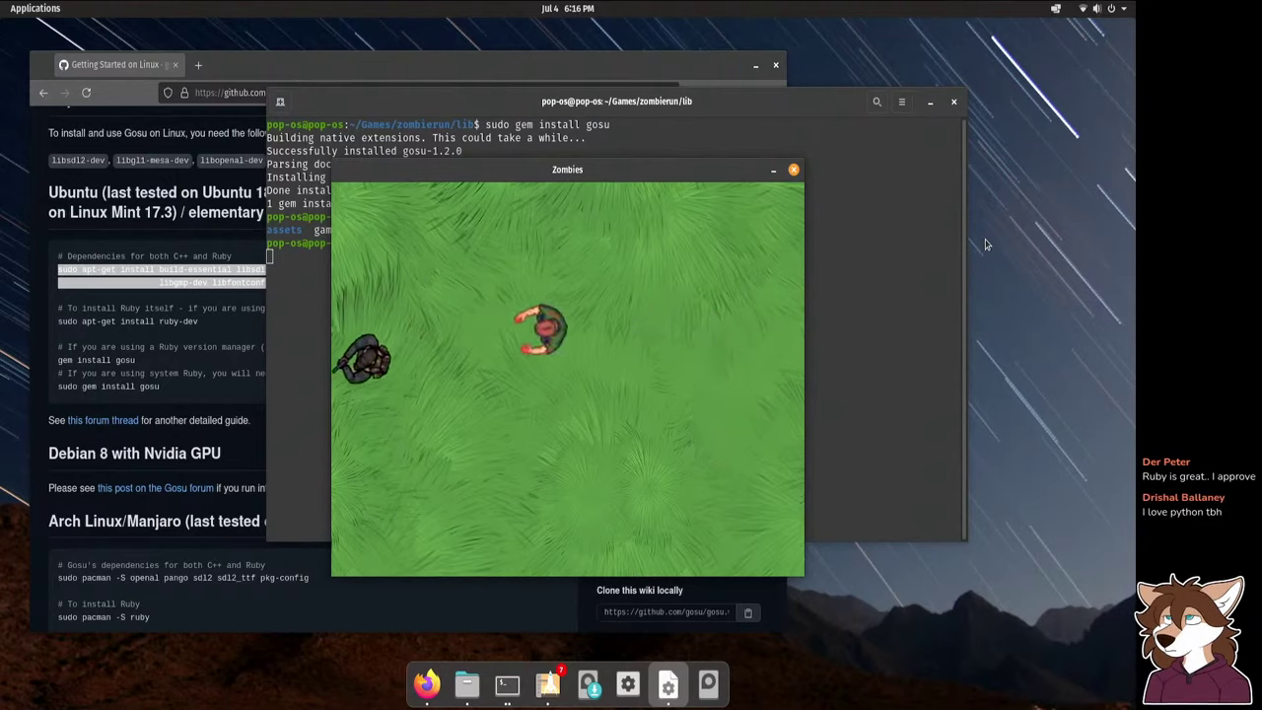
Keep steering the player away from the chasing zombie, then close the Zombies window.
key("Down")
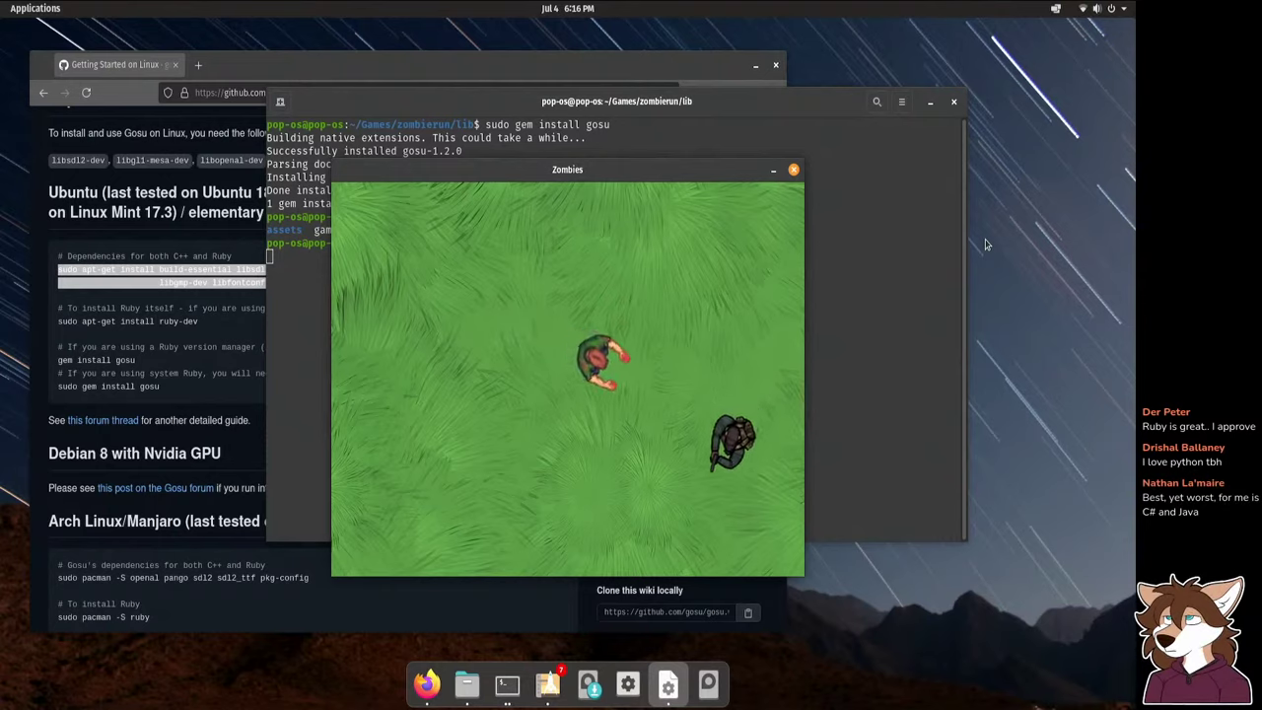
key("Left")
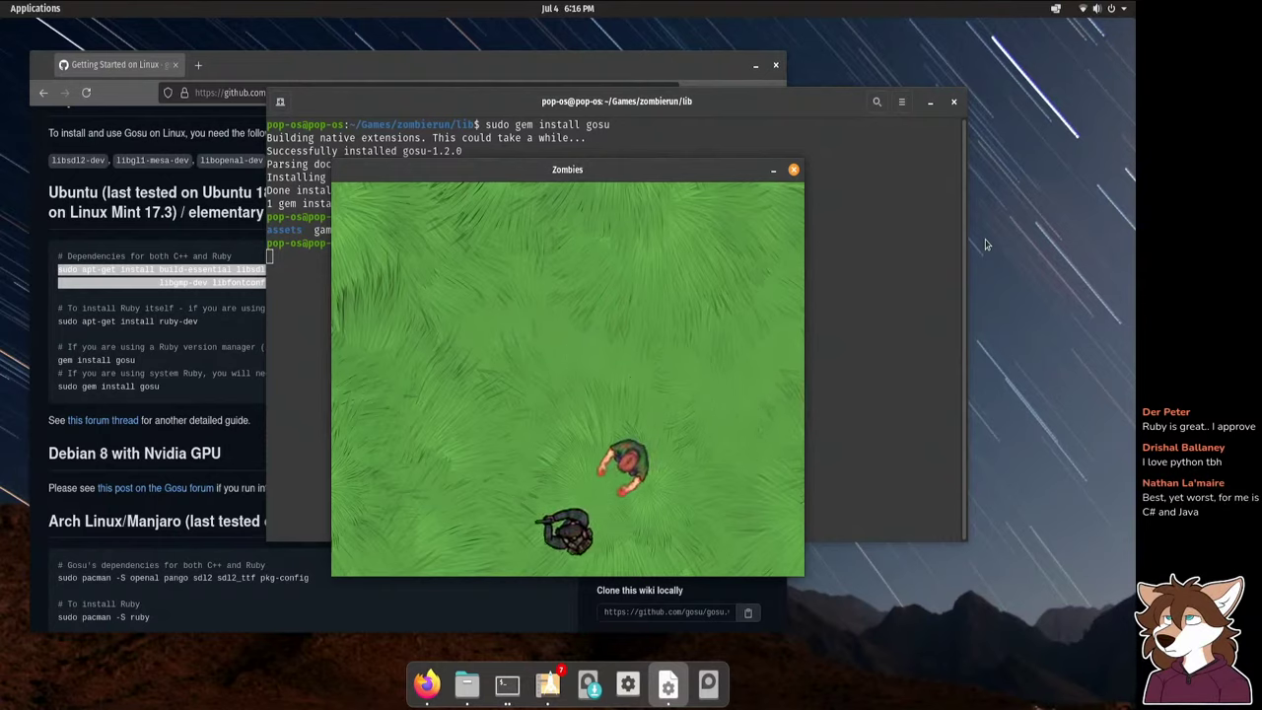
key("Up")
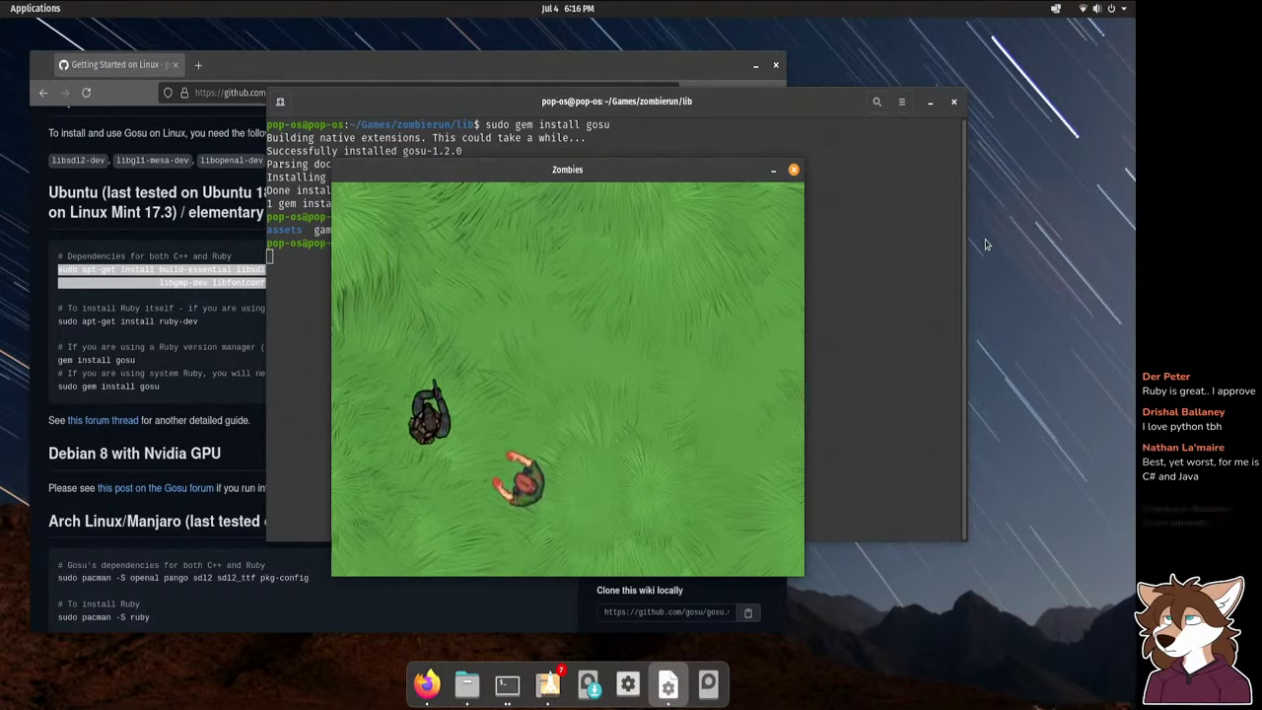
key("Right")
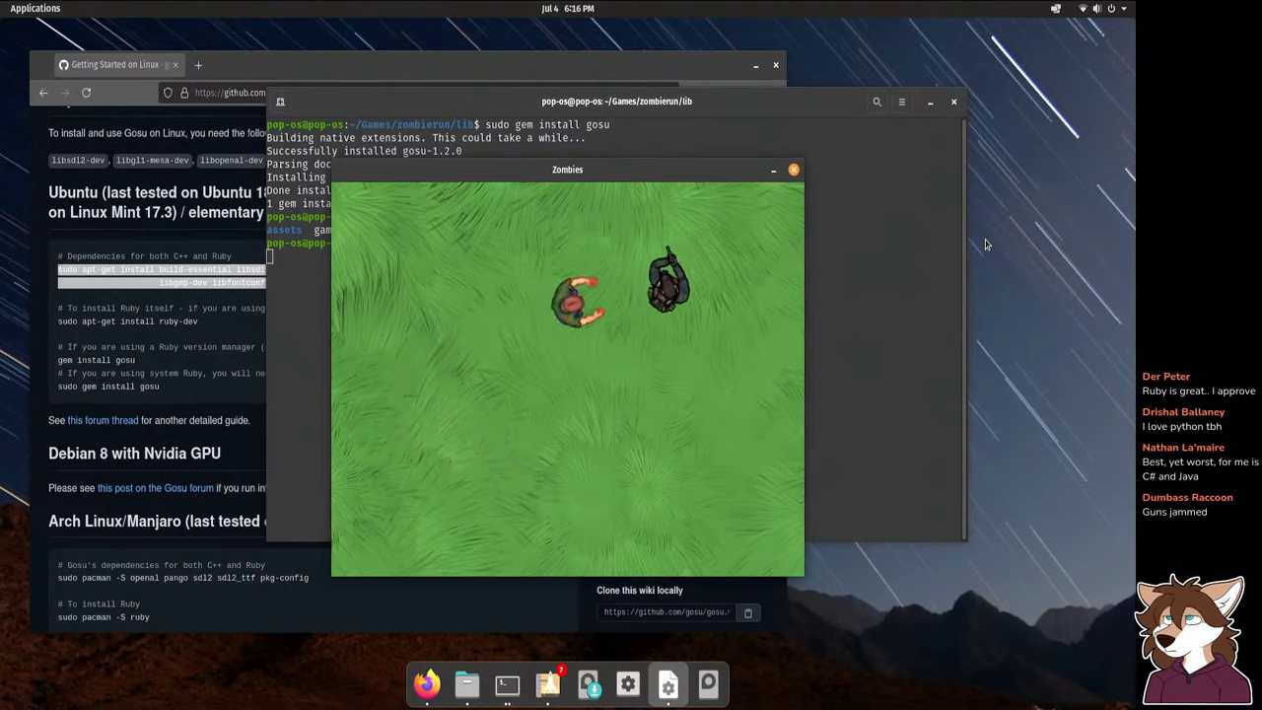
key("Down")
key("Right")
key("Down")
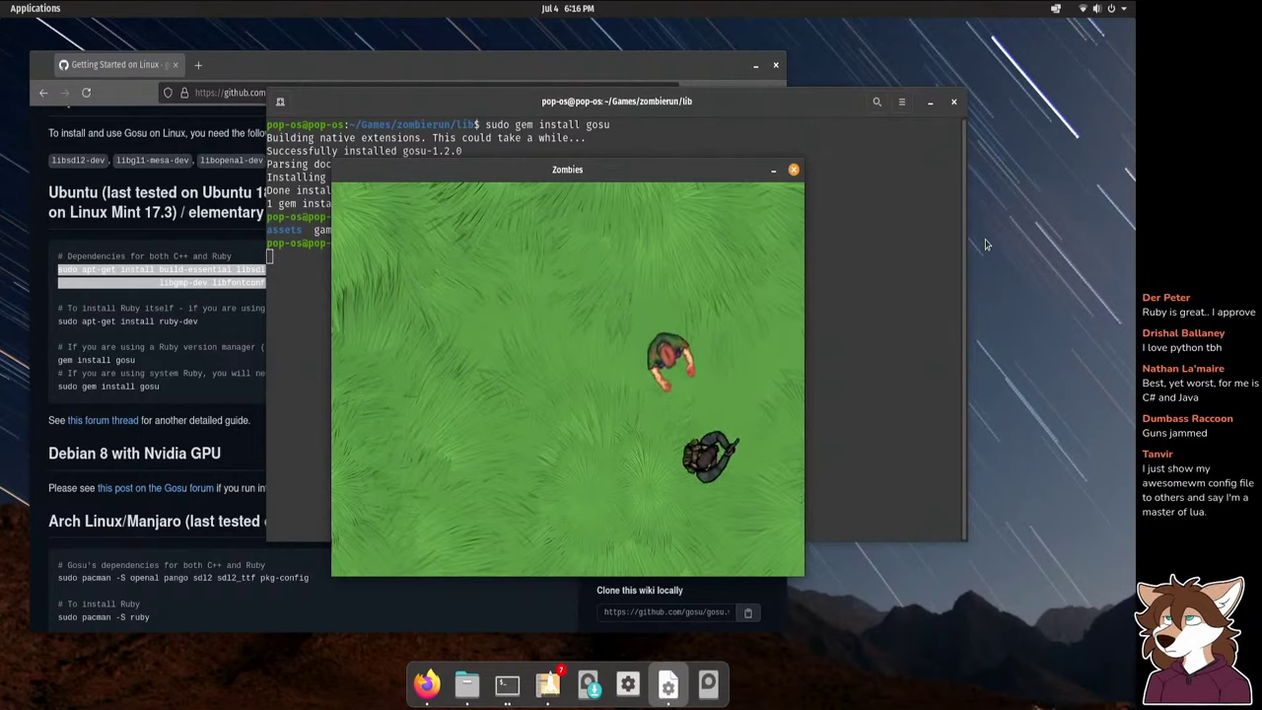
key("Left")
key("Left")
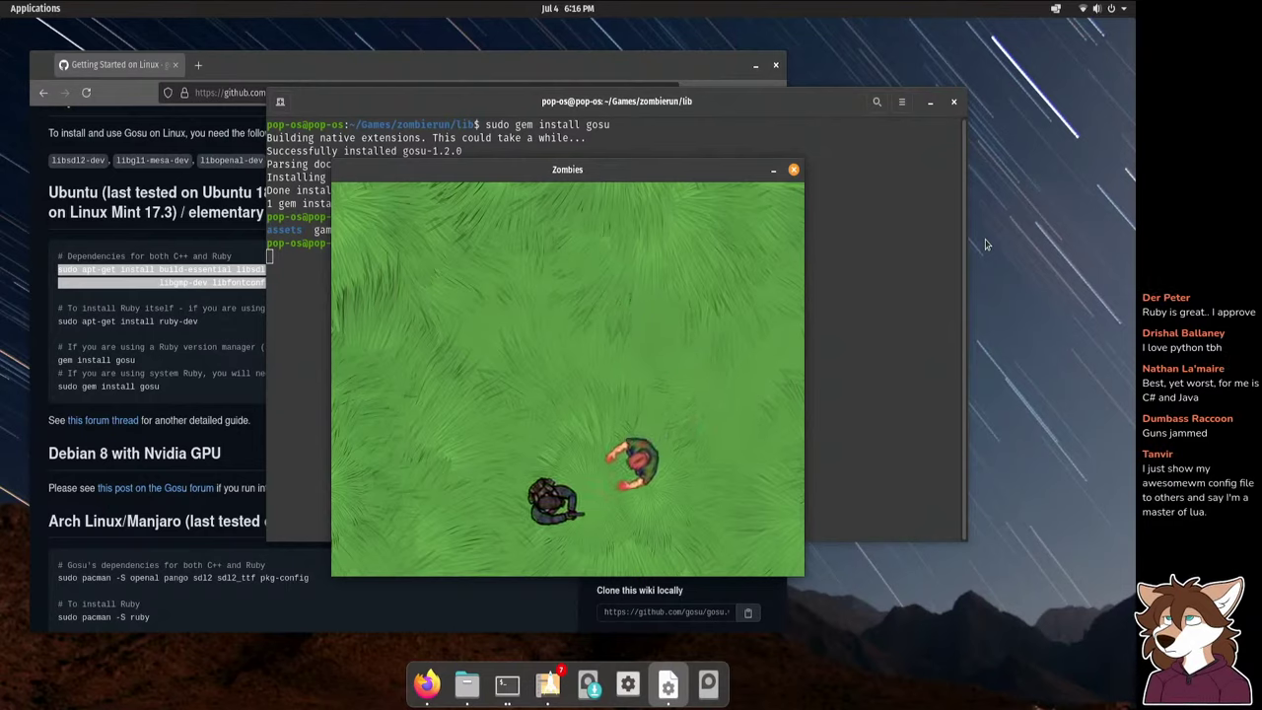
key("Up")
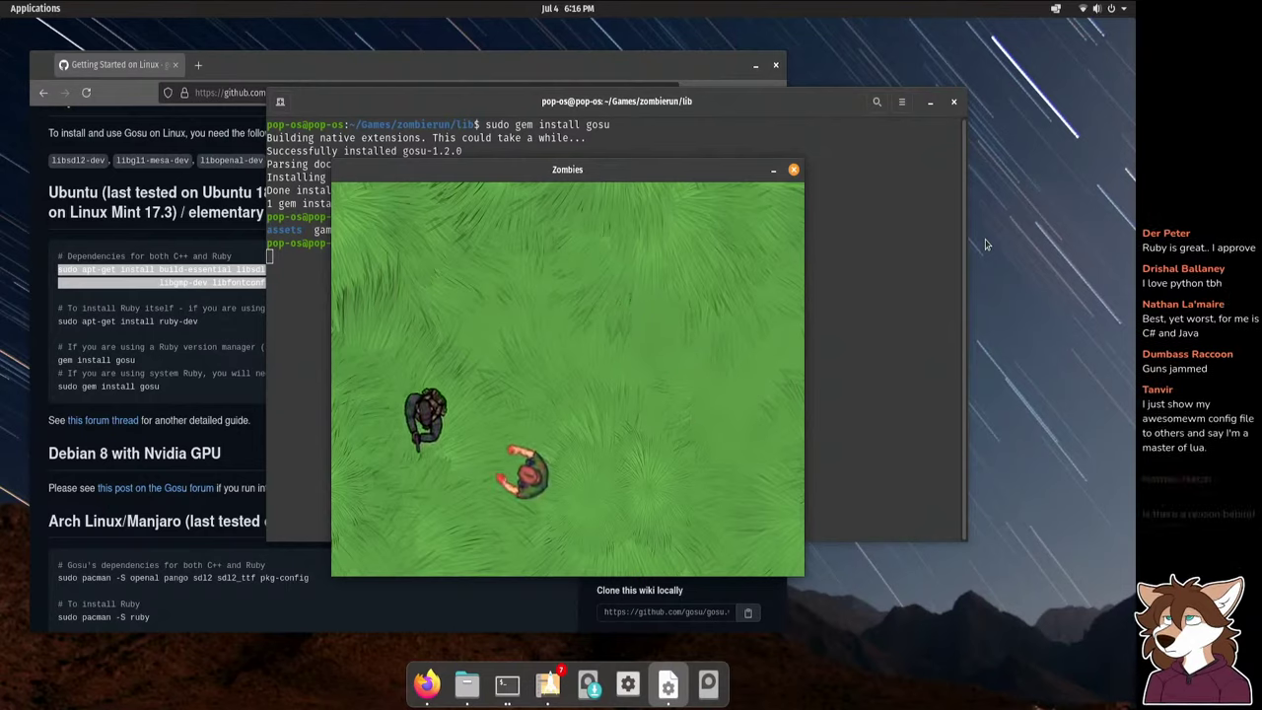
key("Up")
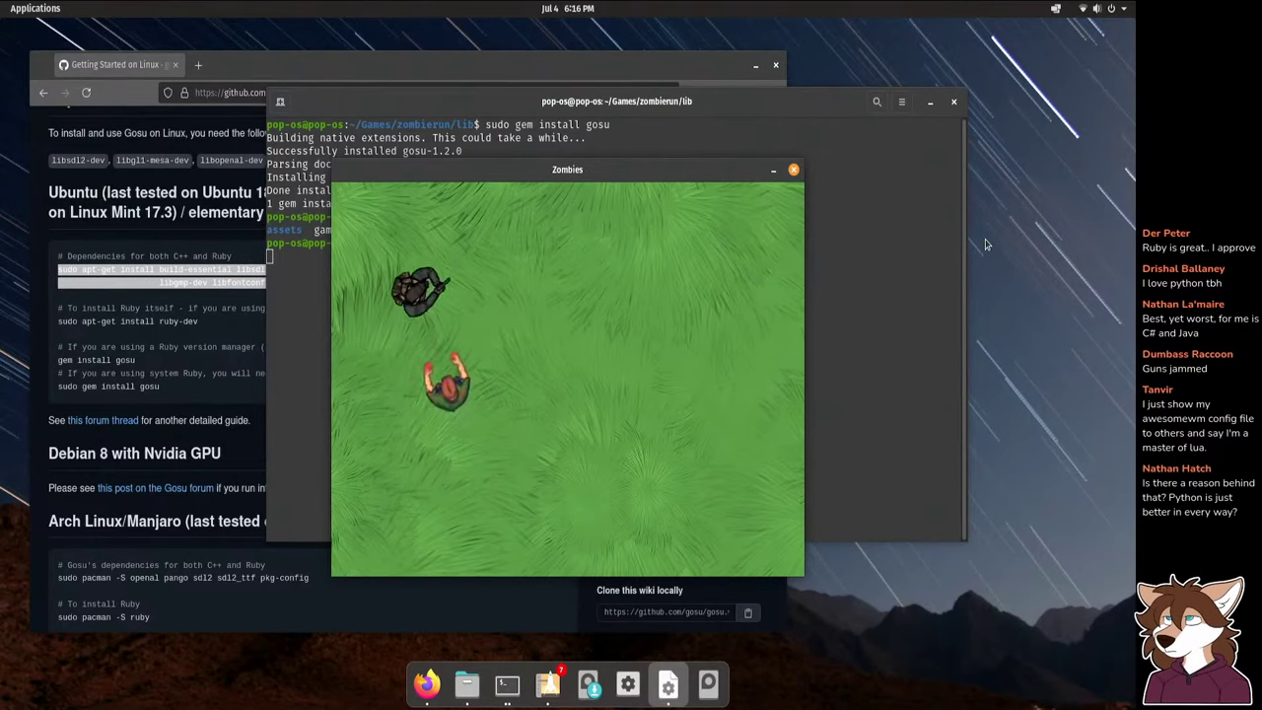
key("Right")
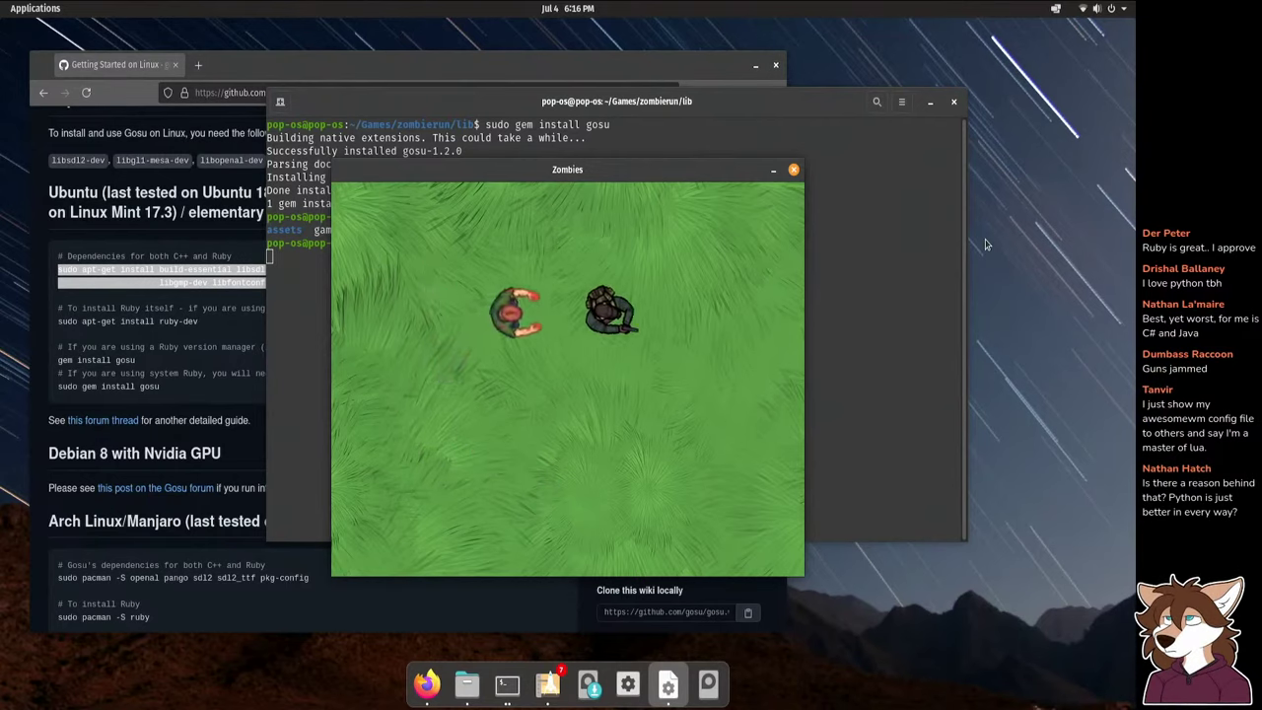
key("Down")
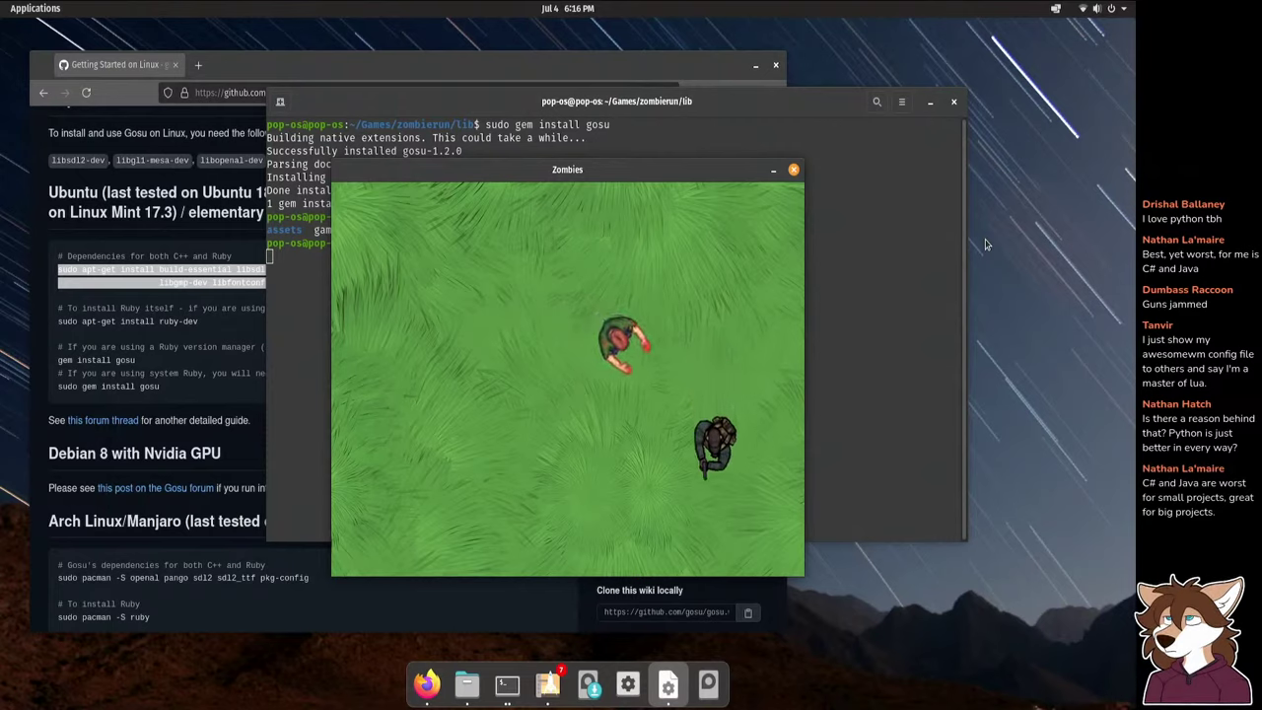
key("Left")
key("Left")
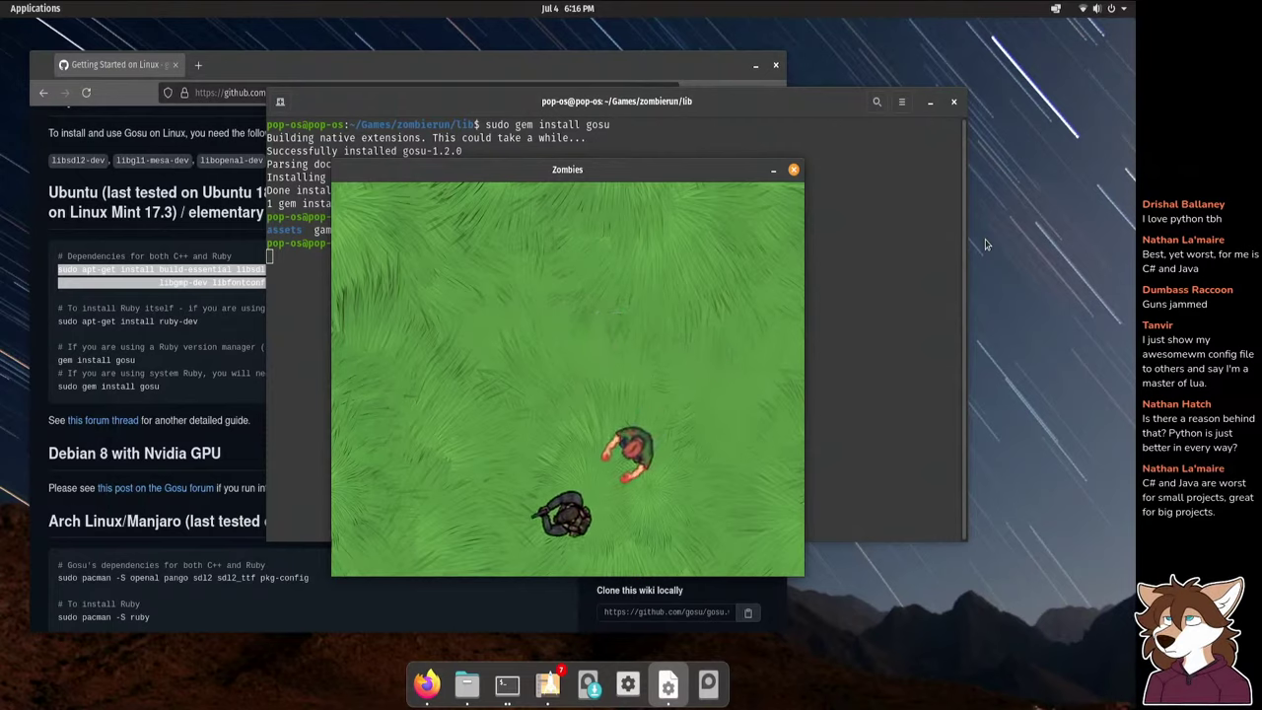
key("Left")
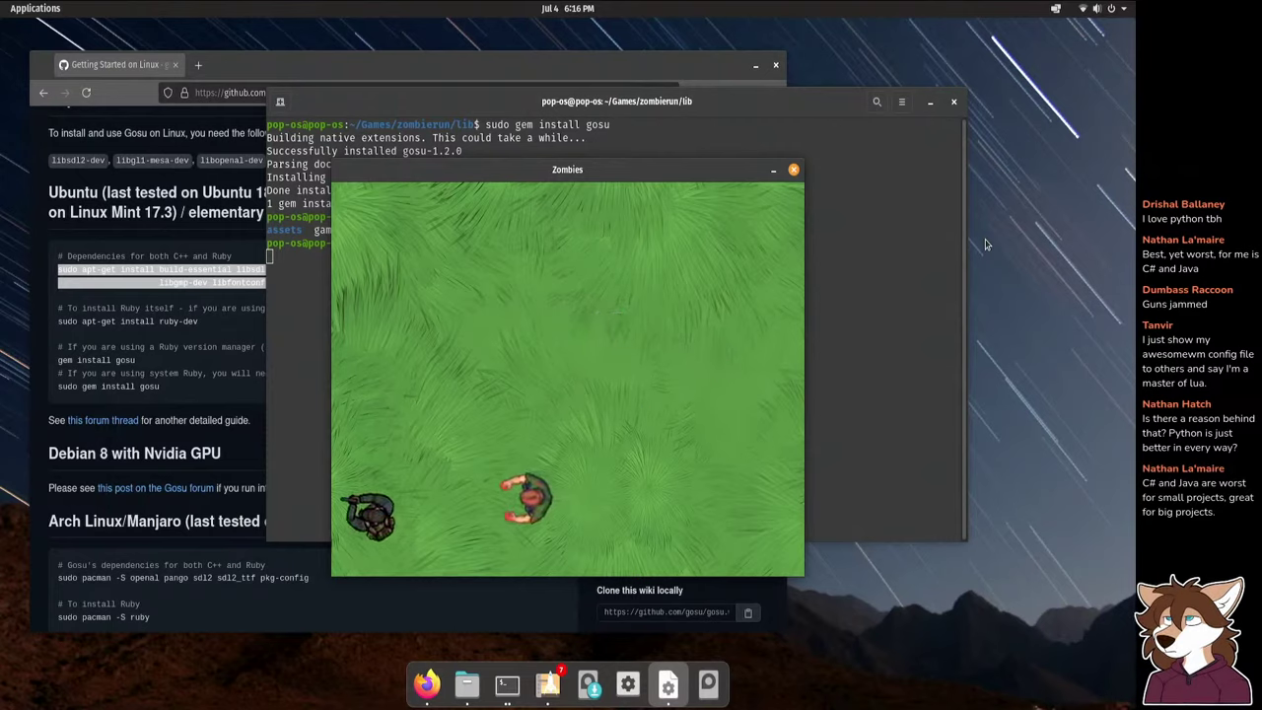
key("Right")
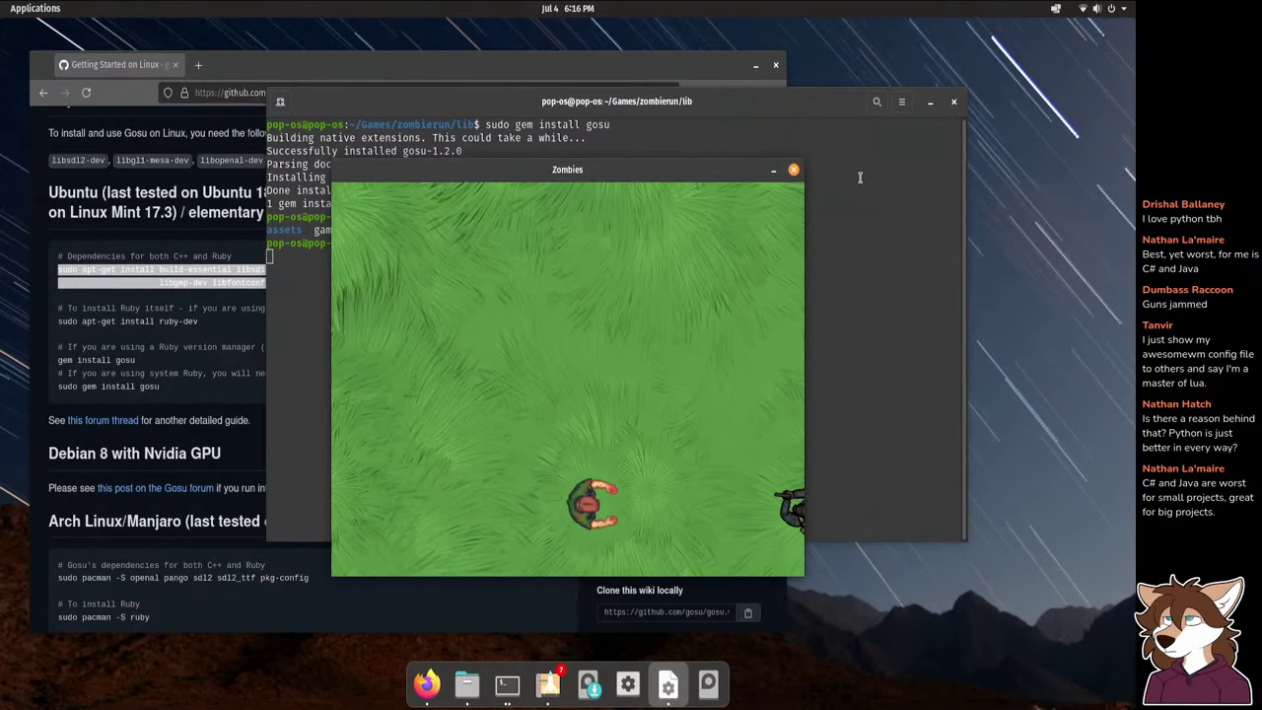
left_click(794, 170)
Clear the terminal, list the lib files, and open zombie.rb in nano.
type("clear")
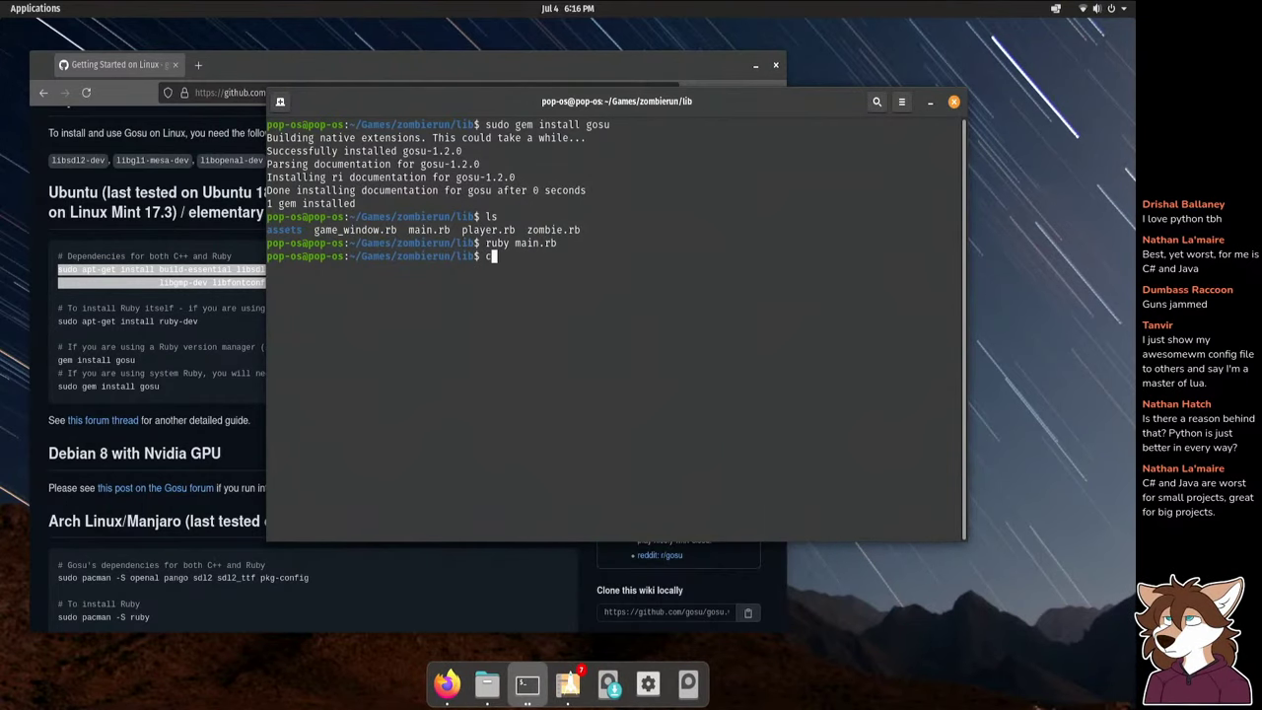
key("Return")
type("ls")
key("Return")
type("nano zom")
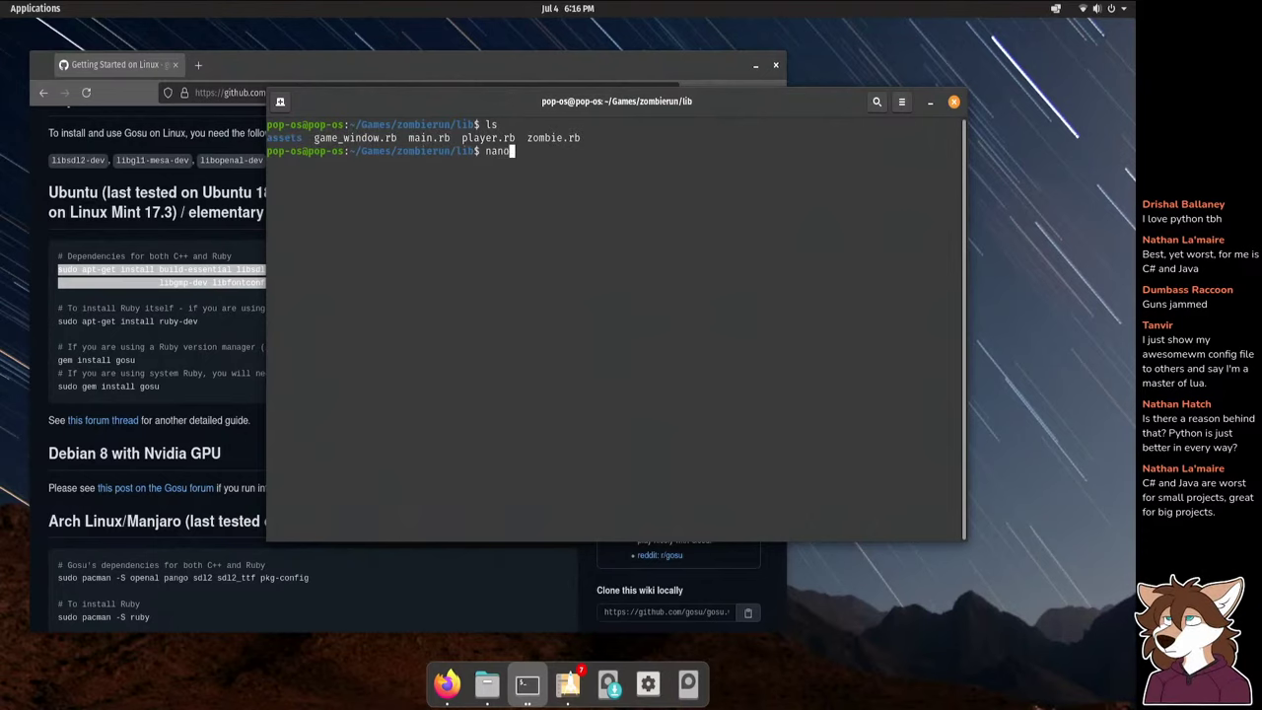
key("Tab")
key("Return")
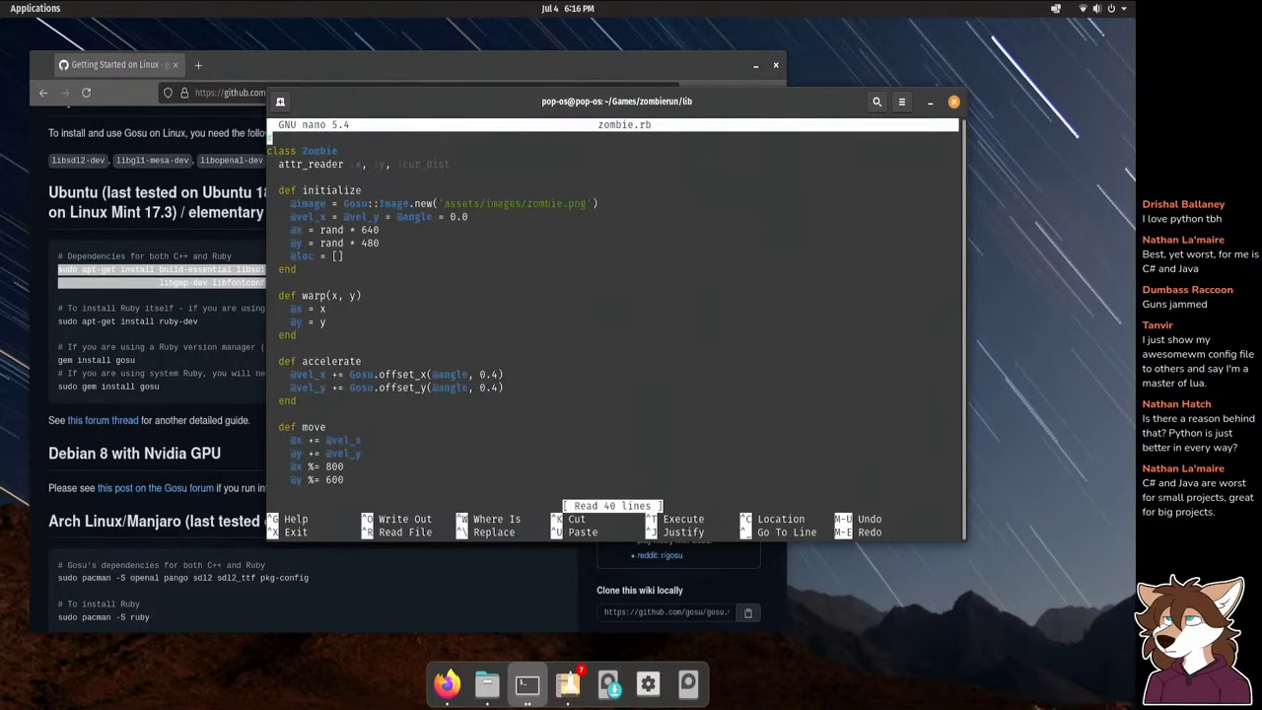
Read through zombie.rb's initialize, draw and accelerate code without changes, then exit nano.
key("Down")
key("Down")
key("Down")
key("Down")
key("Down")
key("Down")
key("Down")
key("Down")
key("Down")
key("Down")
key("Down")
key("Down")
key("Down")
key("Down")
key("Down")
key("Down")
key("Down")
key("Down")
key("Down")
key("Down")
key("Up")
key("Up")
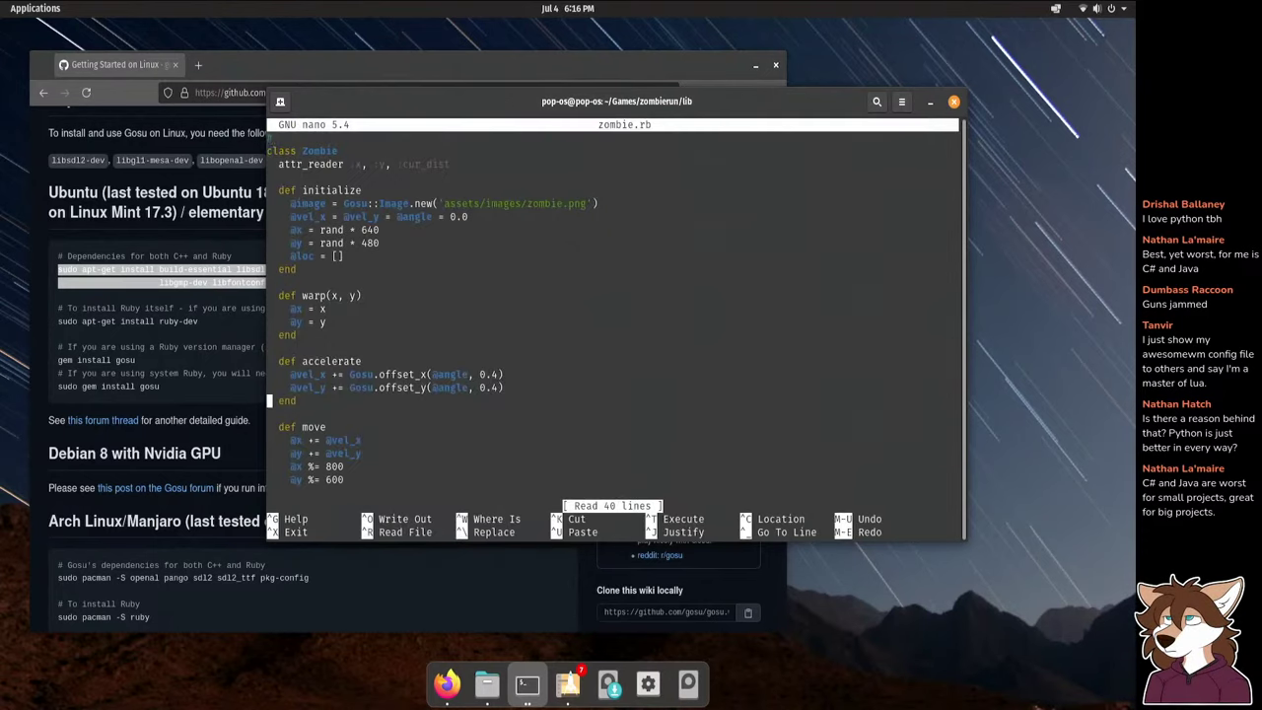
key("Up")
key("Up")
key("Up")
key("Up")
key("Up")
key("Up")
key("Up")
key("Up")
key("Up")
key("Up")
key("Up")
key("Up")
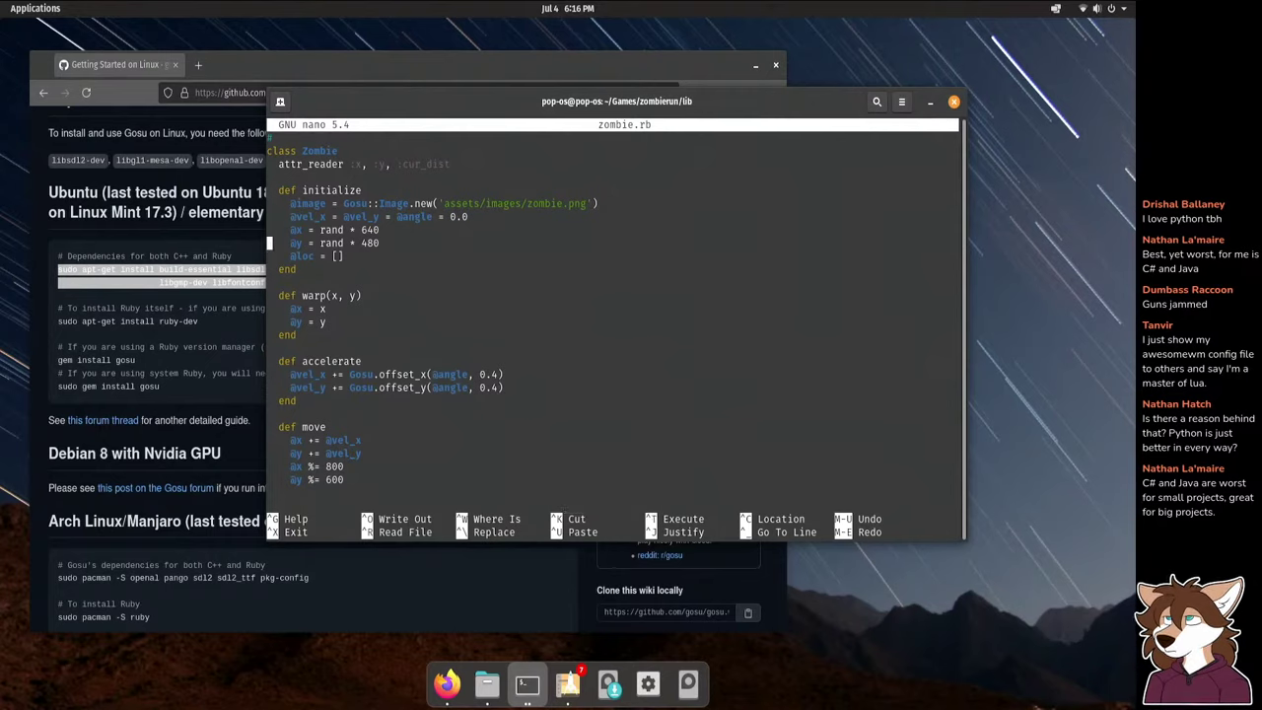
key("Down")
key("Down")
key("Down")
key("Down")
key("Down")
key("Down")
key("Down")
key("Down")
key("Down")
key("Down")
key("Down")
key("Down")
key("Down")
key("Down")
key("Down")
key("Down")
key("Down")
key("Down")
key("Down")
key("Down")
key("Down")
key("Down")
key("Down")
key("Down")
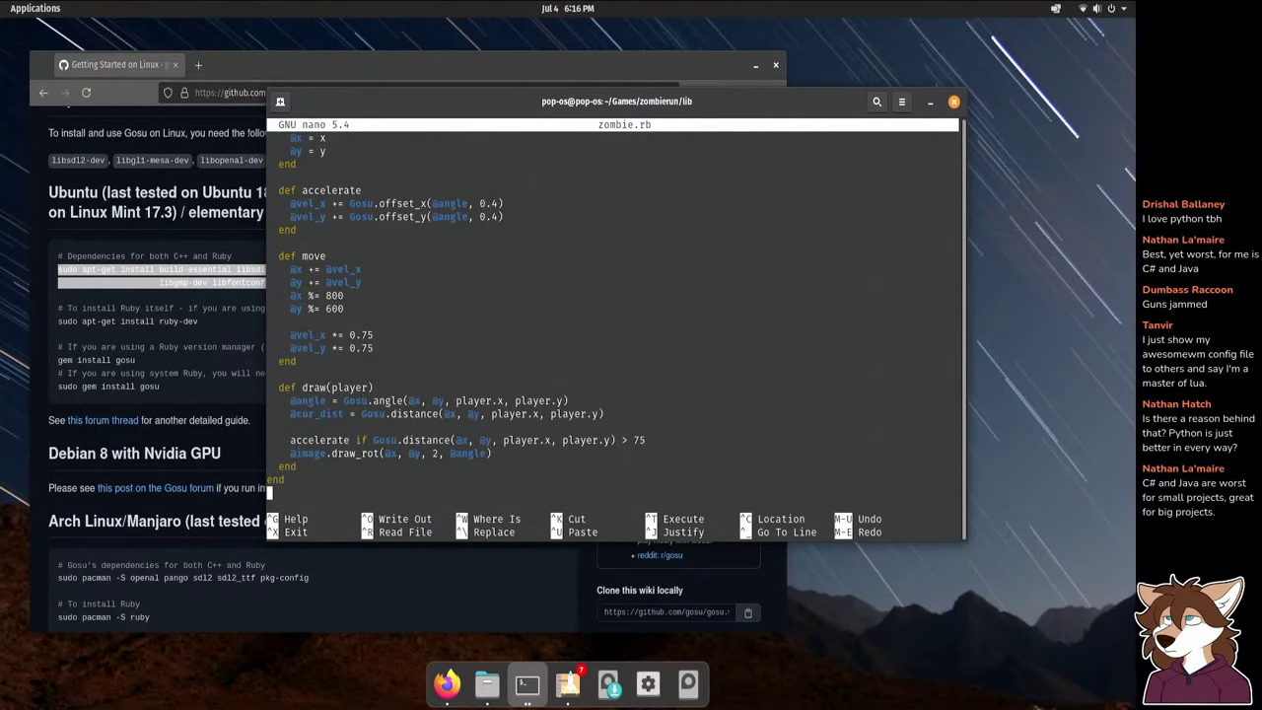
key("Up")
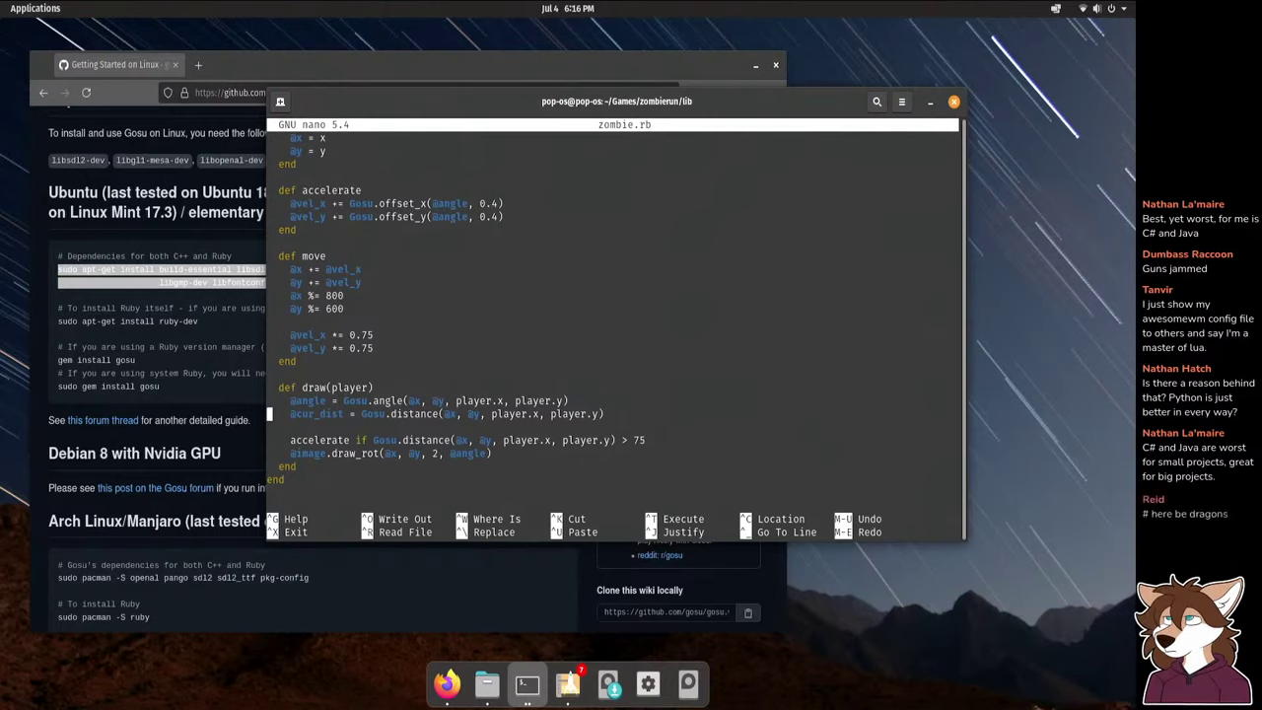
key("Up")
key("Up")
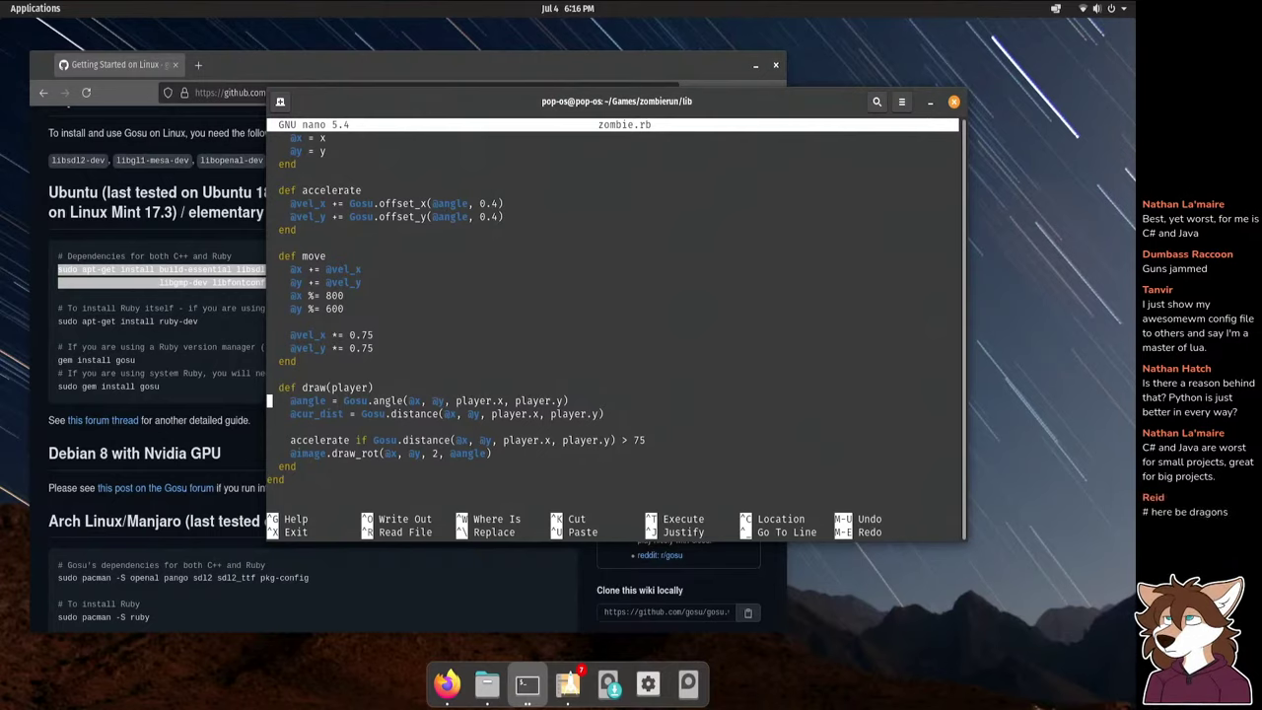
key("Down")
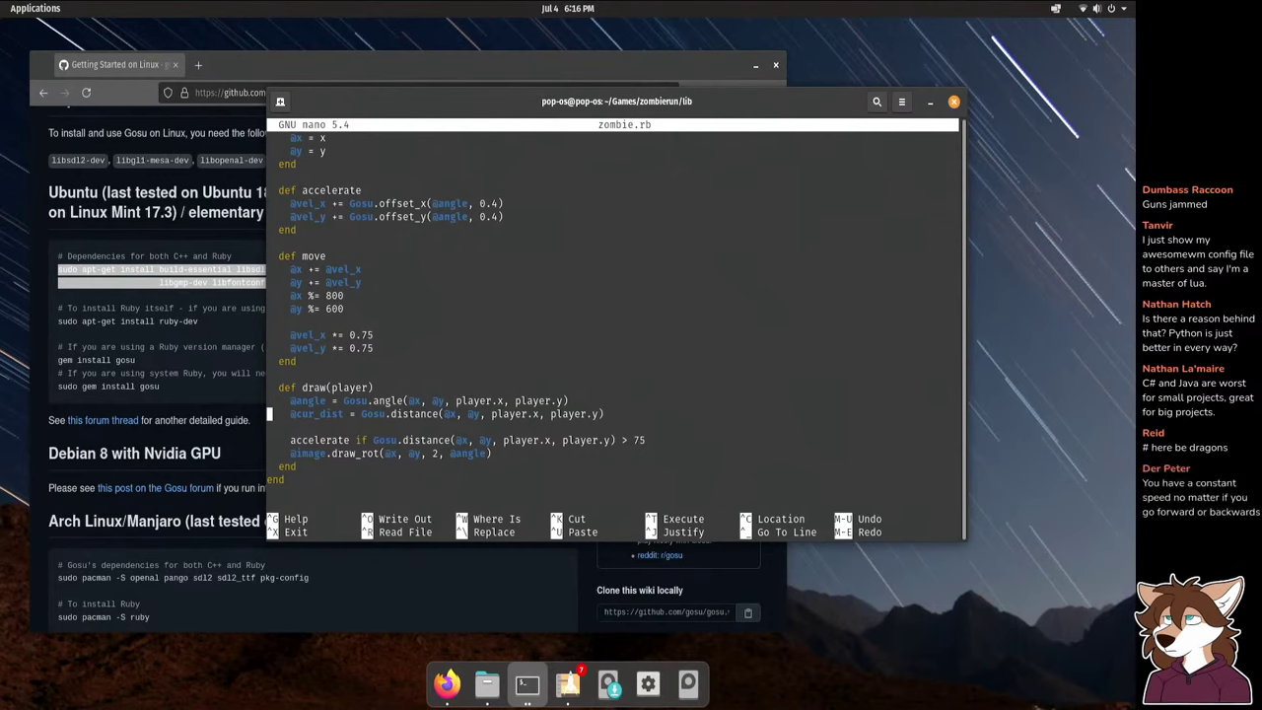
key("Up")
key("Down")
key("Down")
key("Down")
key("Down")
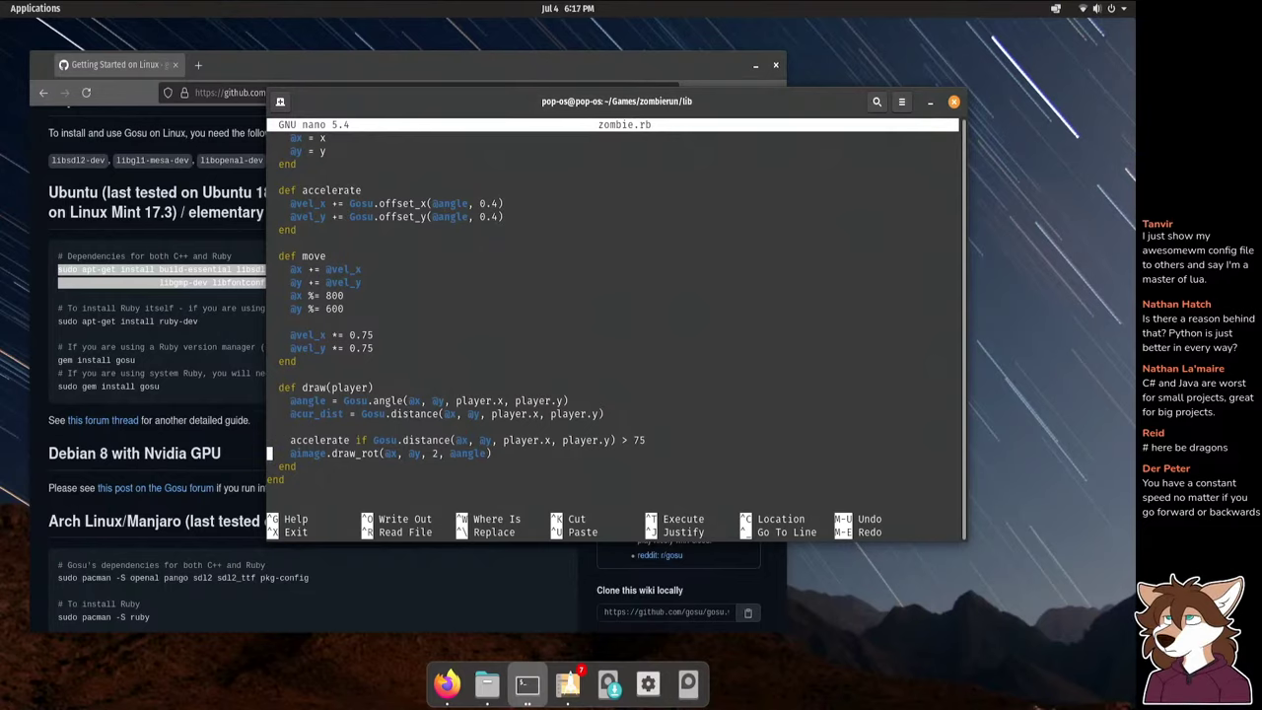
left_click(269, 440)
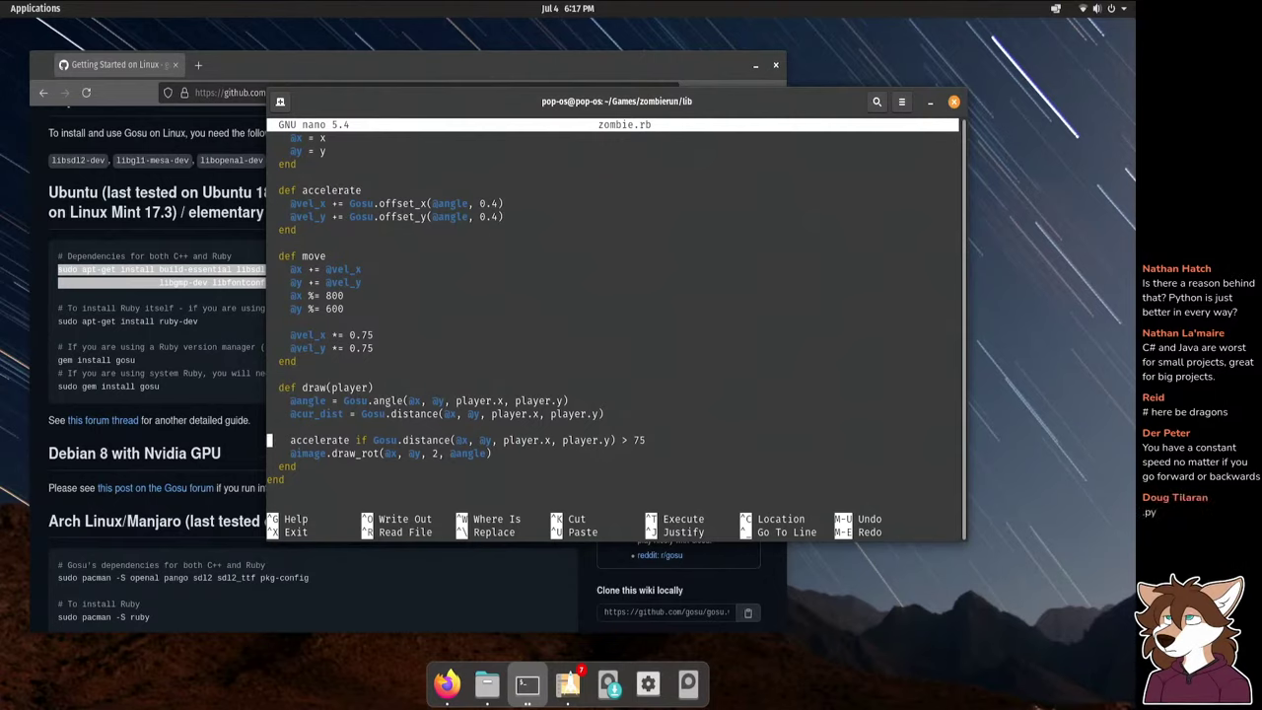
key("ctrl+x")
List the game files again and open player.rb in nano.
type("ls")
key("Return")
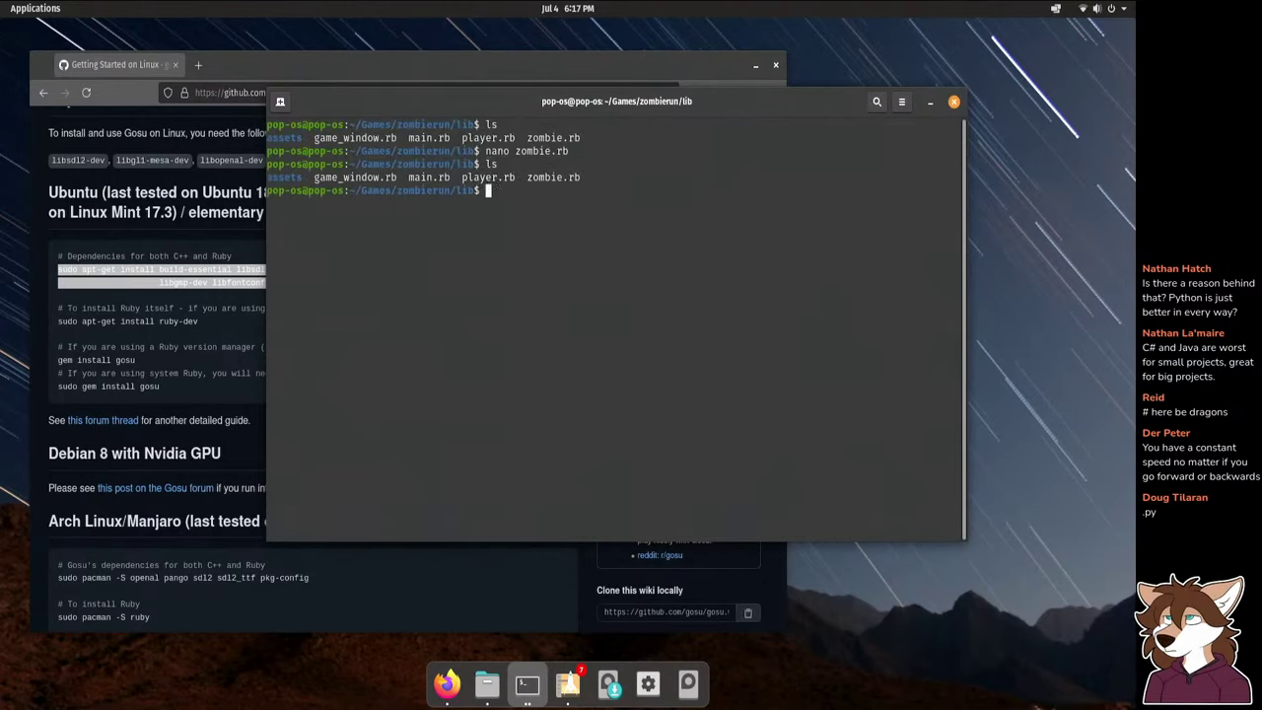
type("nano player.rb")
key("Return")
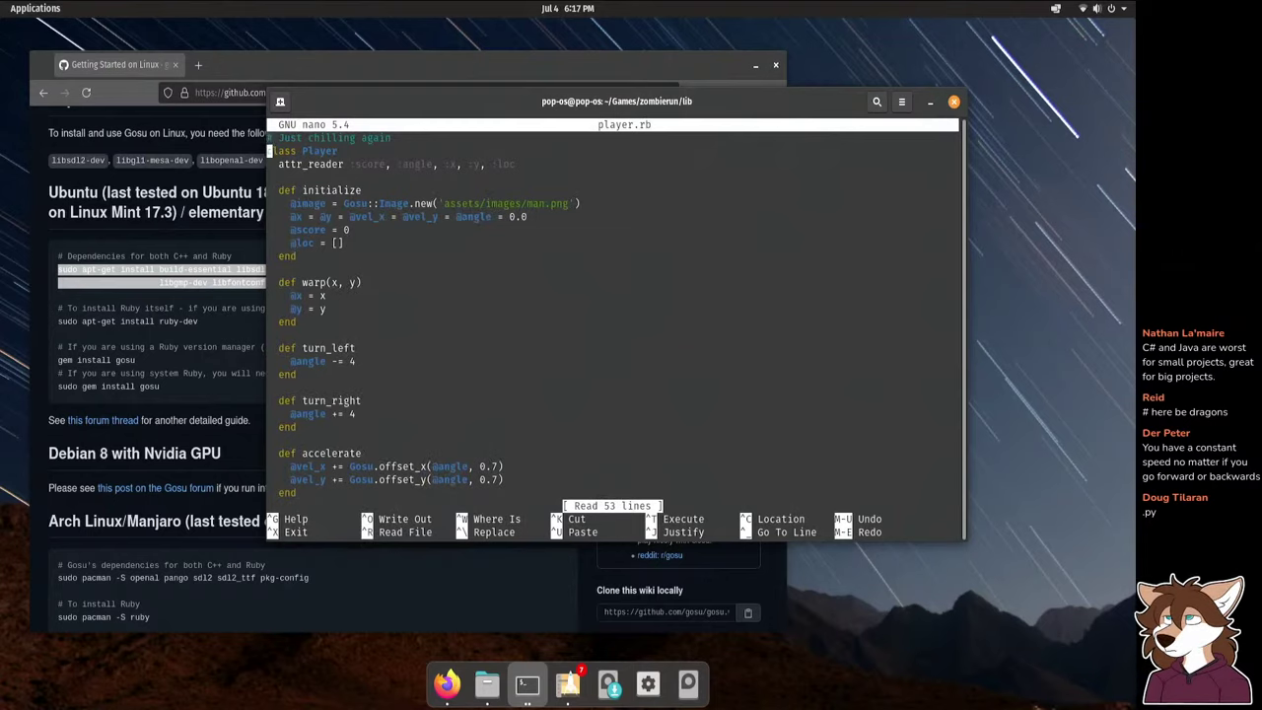
Change both -0.6 offsets in the move_back method to -0.3.
key("Down")
key("Down")
key("Down")
key("Down")
key("Down")
key("Down")
key("Down")
key("Down")
key("Down")
key("Down")
key("Down")
key("Down")
key("Down")
key("Down")
key("Down")
key("Down")
key("Down")
key("Down")
key("Down")
key("Down")
key("Down")
key("Down")
key("Up")
key("Up")
key("Up")
key("Up")
key("Up")
key("Up")
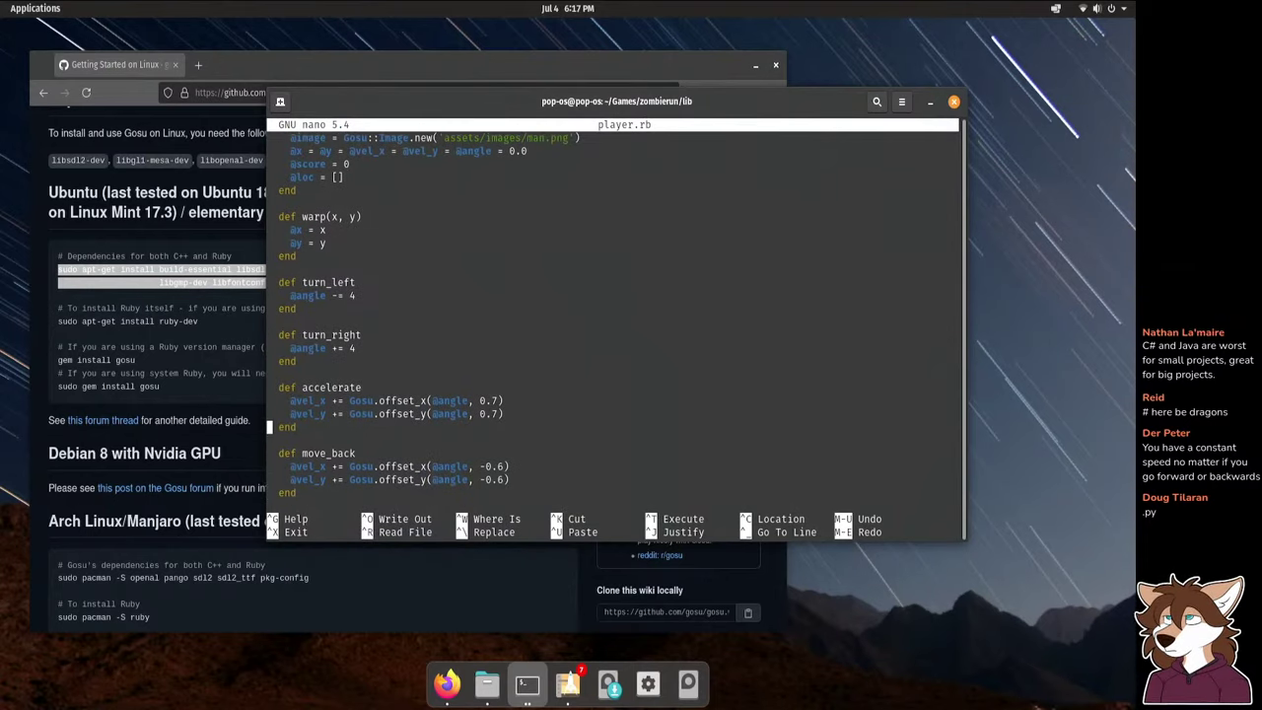
key("Down")
key("Down")
key("Down")
key("Down")
key("Down")
key("Up")
key("End")
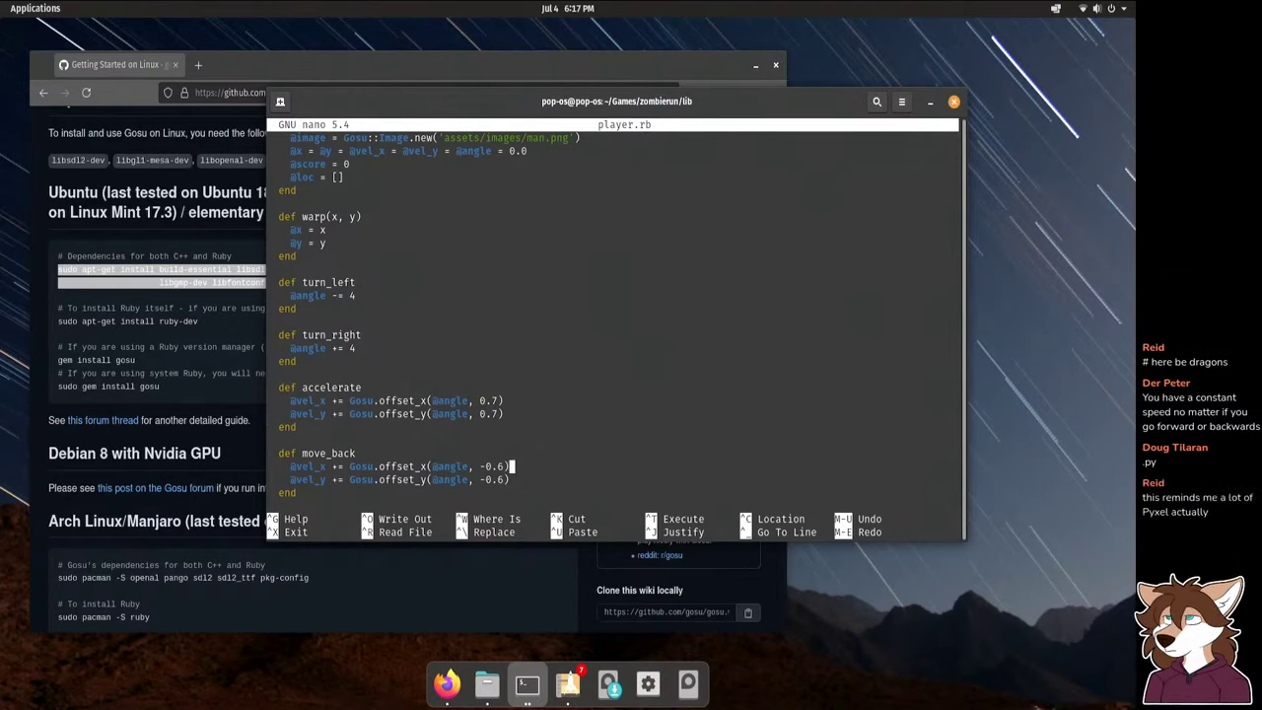
key("Left")
key("BackSpace")
type("3")
key("Down")
key("BackSpace")
type("3")
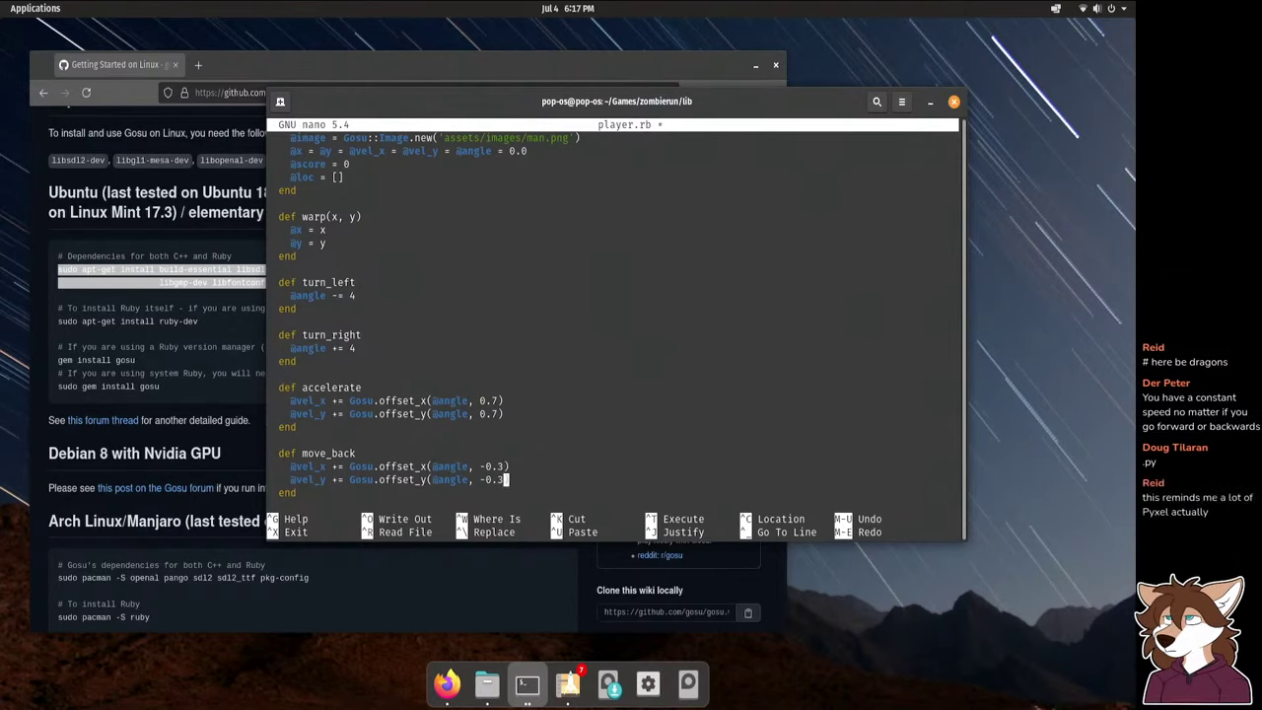
Save player.rb under the same name and exit nano.
key("ctrl+o")
key("Return")
key("ctrl+x")
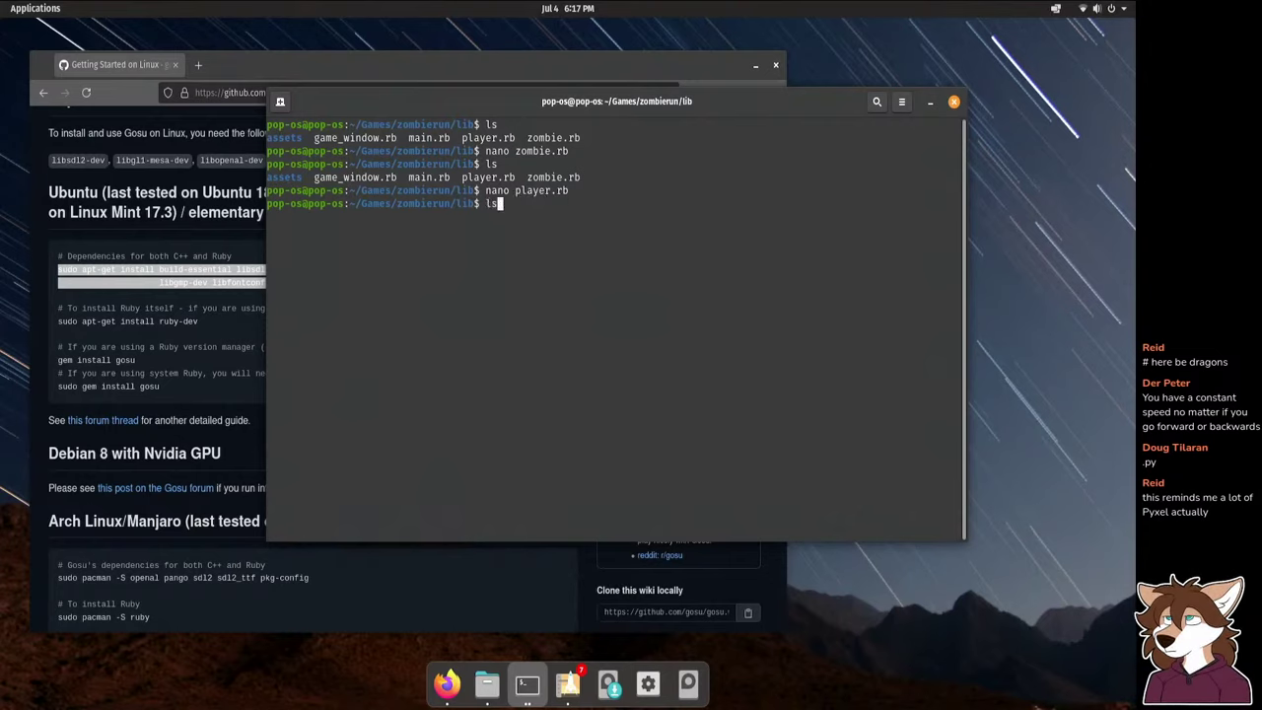
Relaunch the game with the recalled ruby main.rb and walk the player around, wrapping past the top edge.
type("clear")
key("Up")
key("Up")
key("Up")
key("Up")
key("Up")
key("Return")
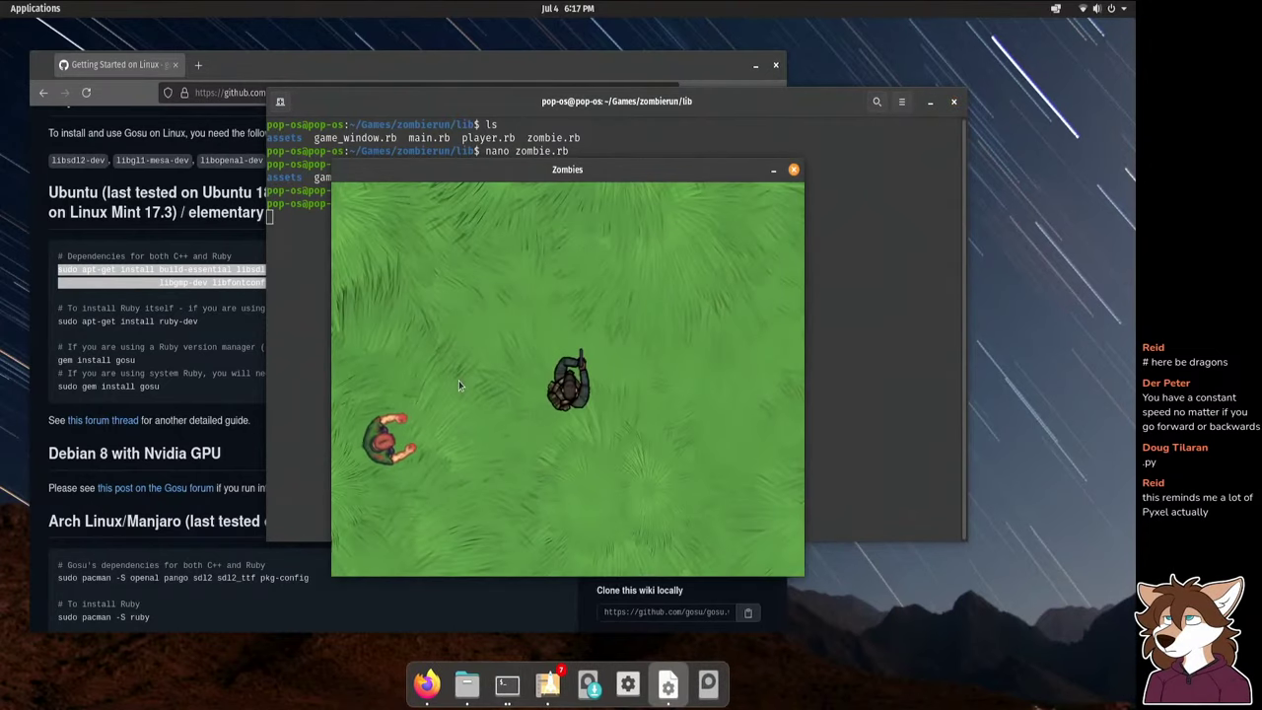
key("Up")
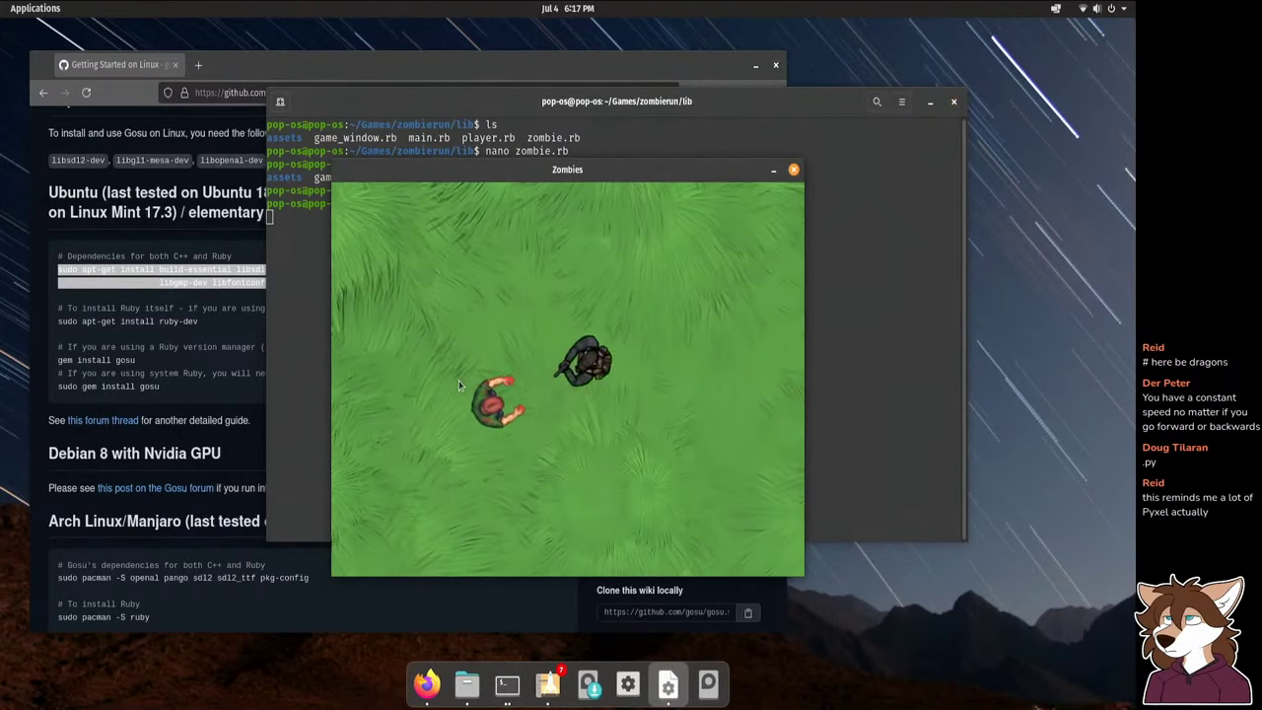
key("Up")
key("Right")
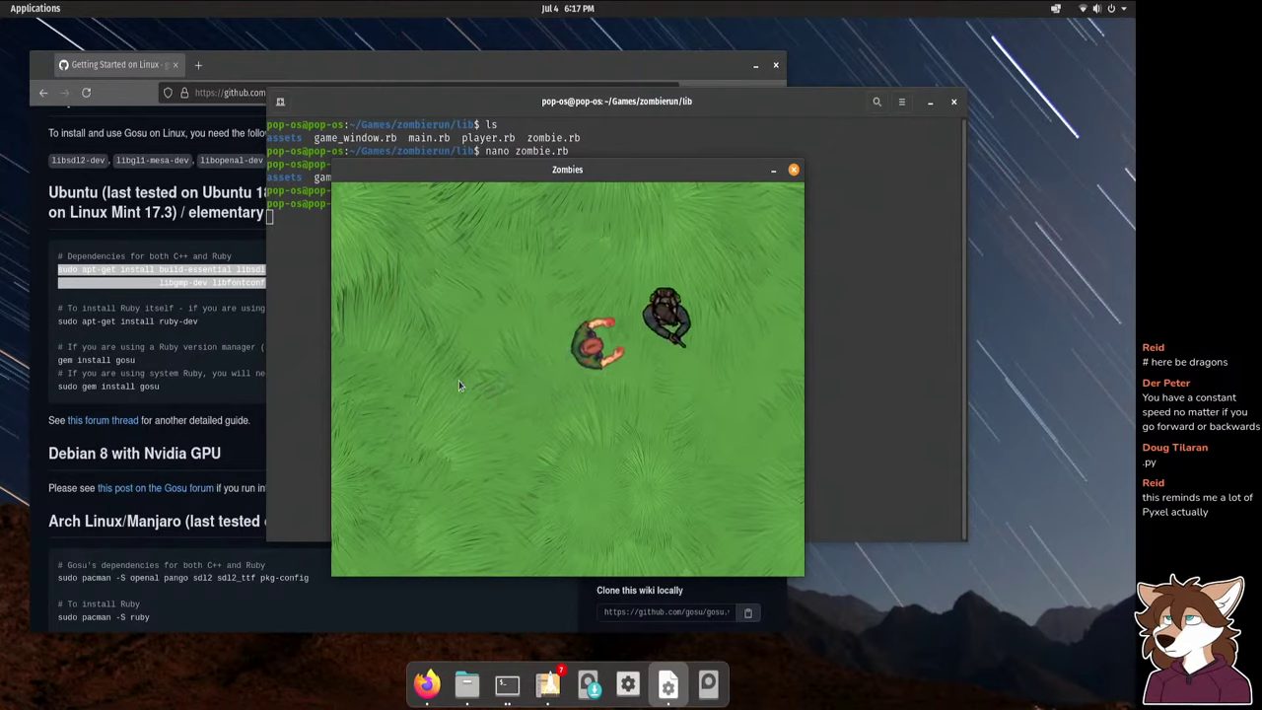
key("Up")
key("Right")
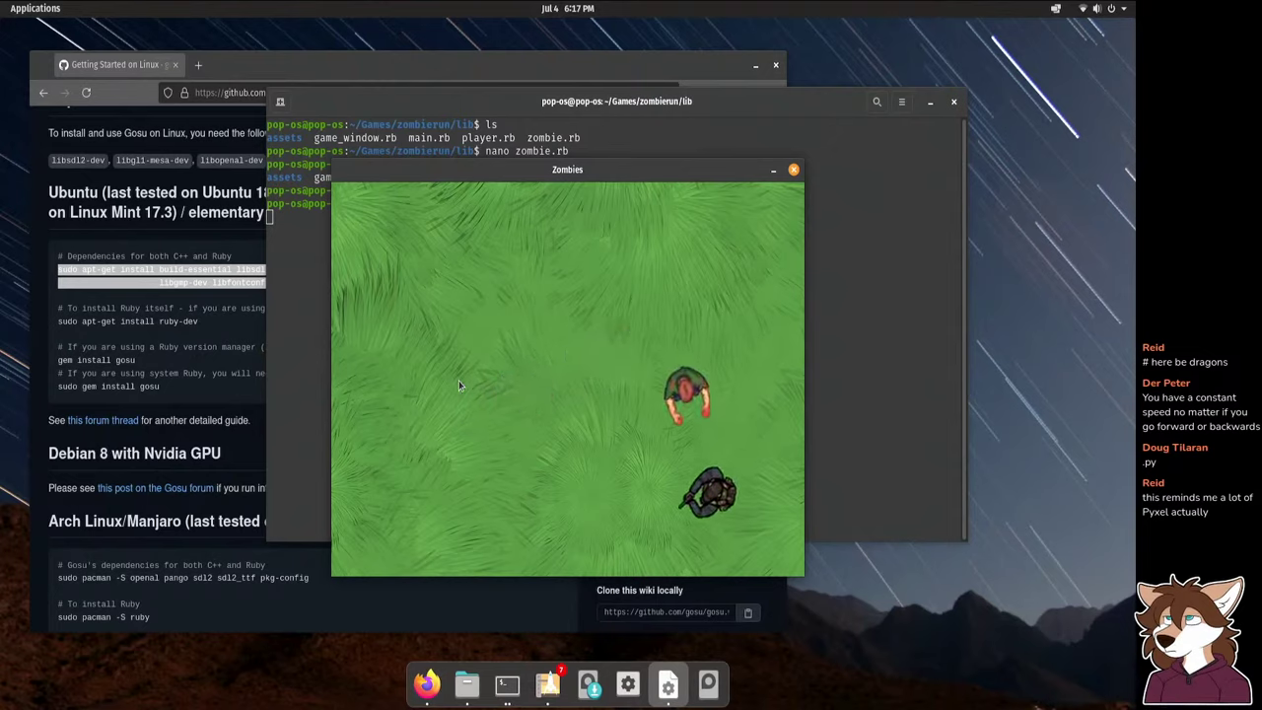
key("Up")
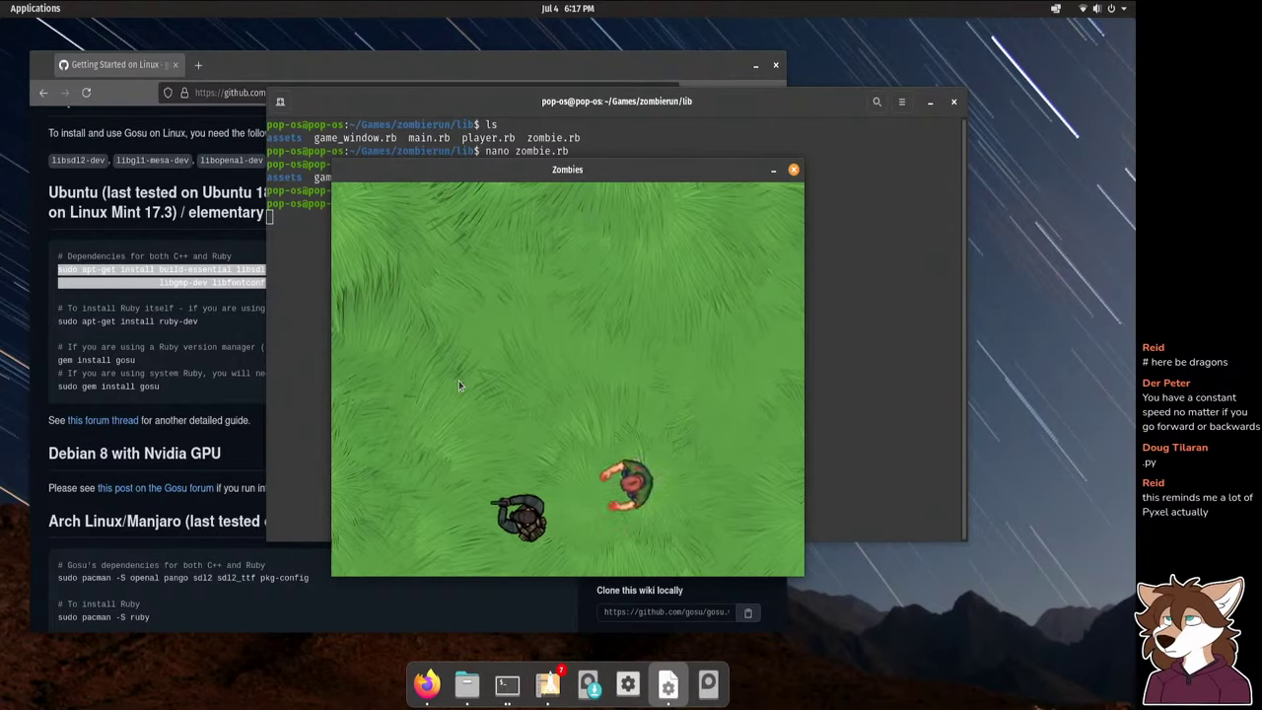
key("Right")
key("Up")
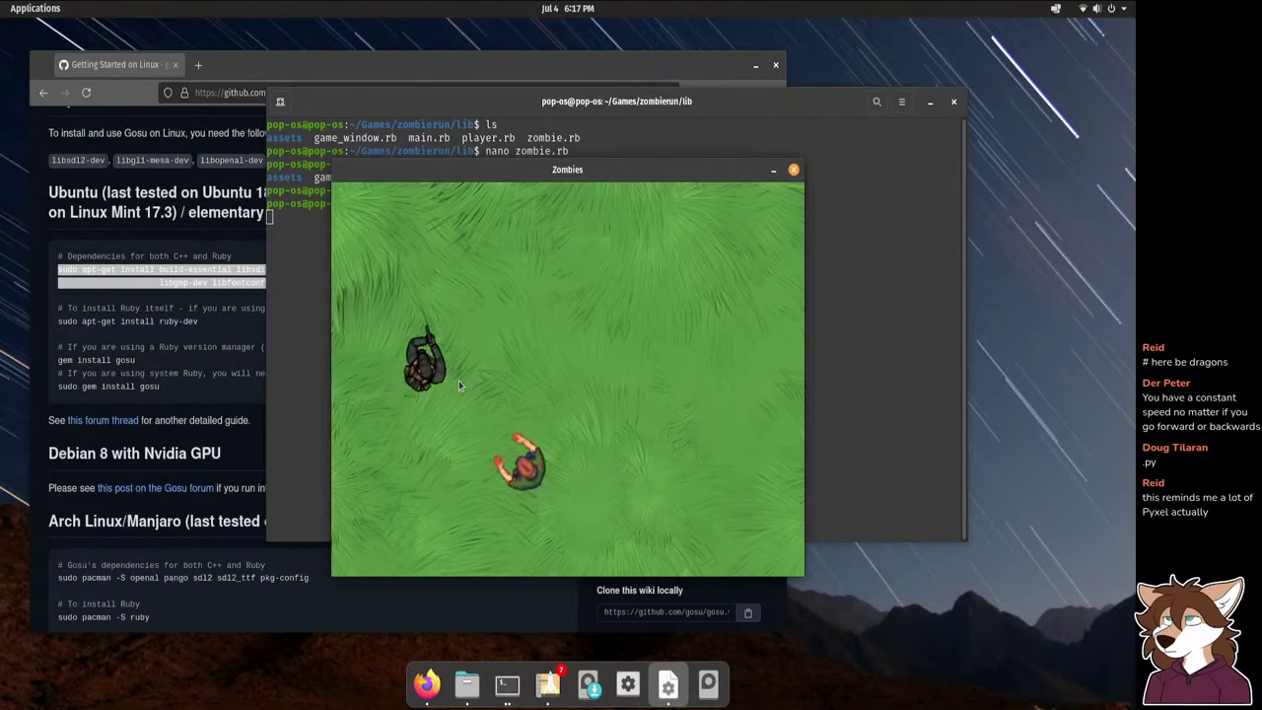
key("Up")
key("Right")
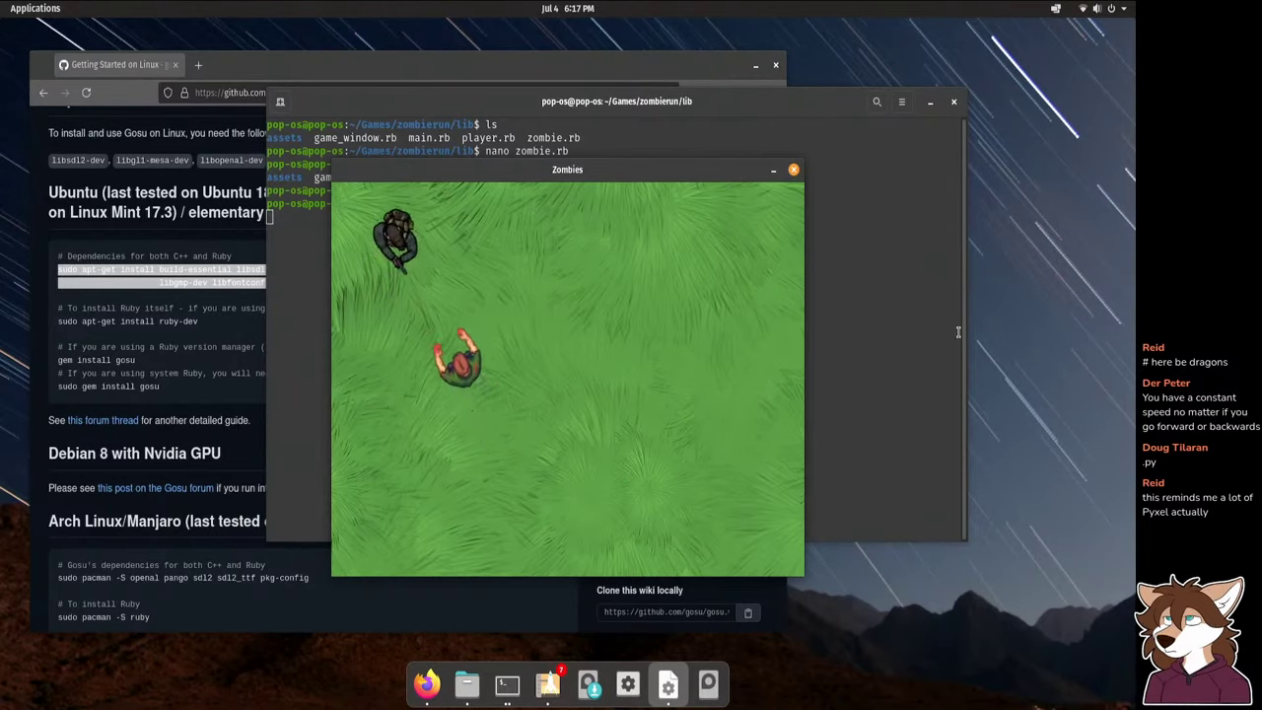
key("Up")
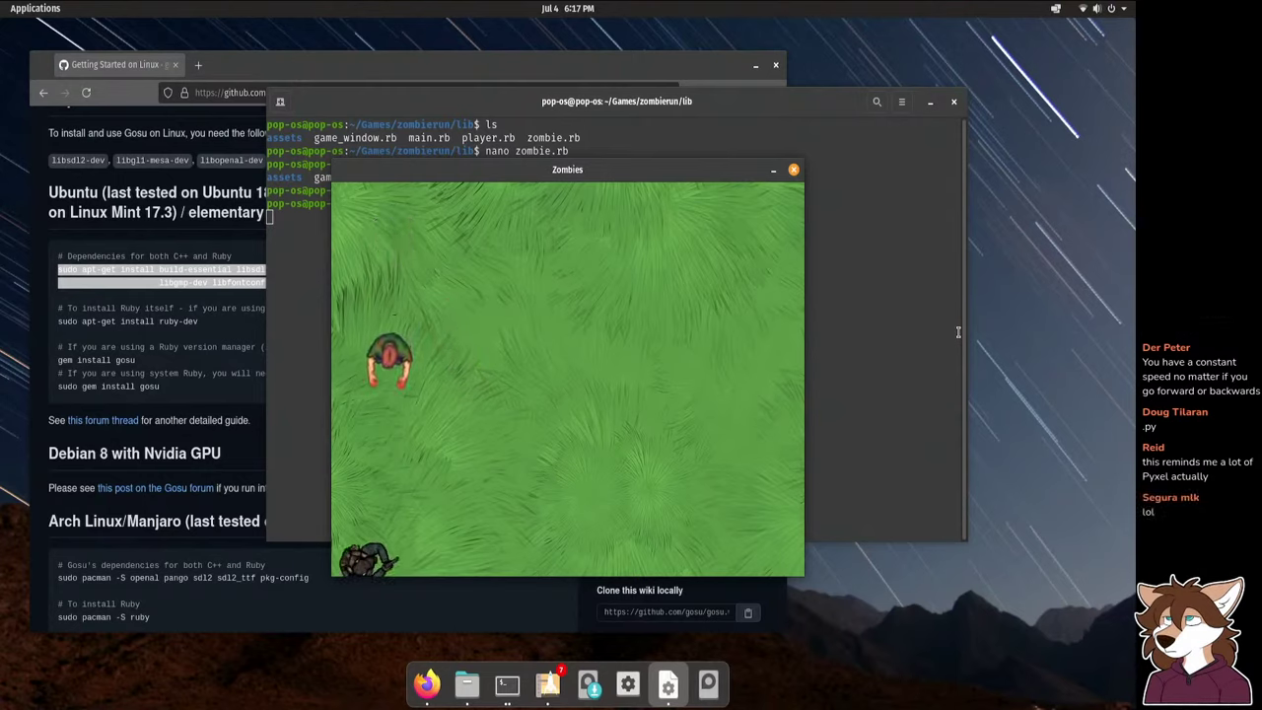
Keep steering the player around the field near the zombie, then quit with Escape.
key("Up")
key("Left")
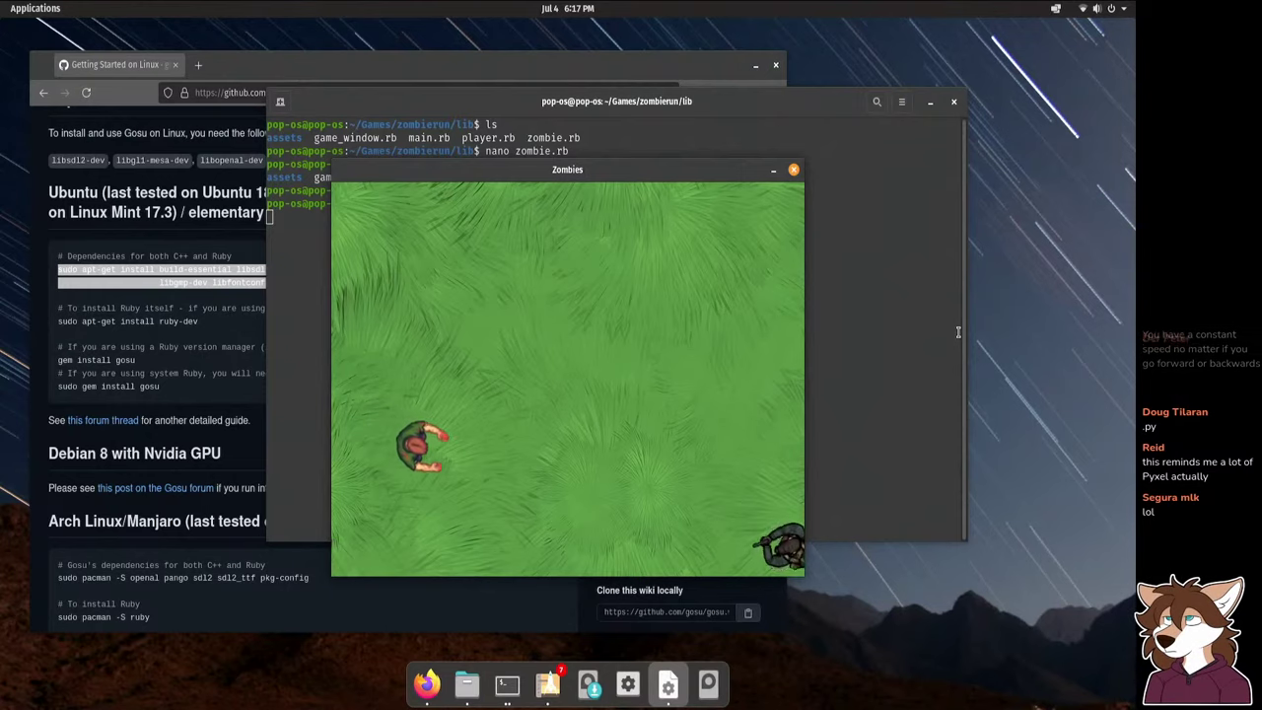
key("Up")
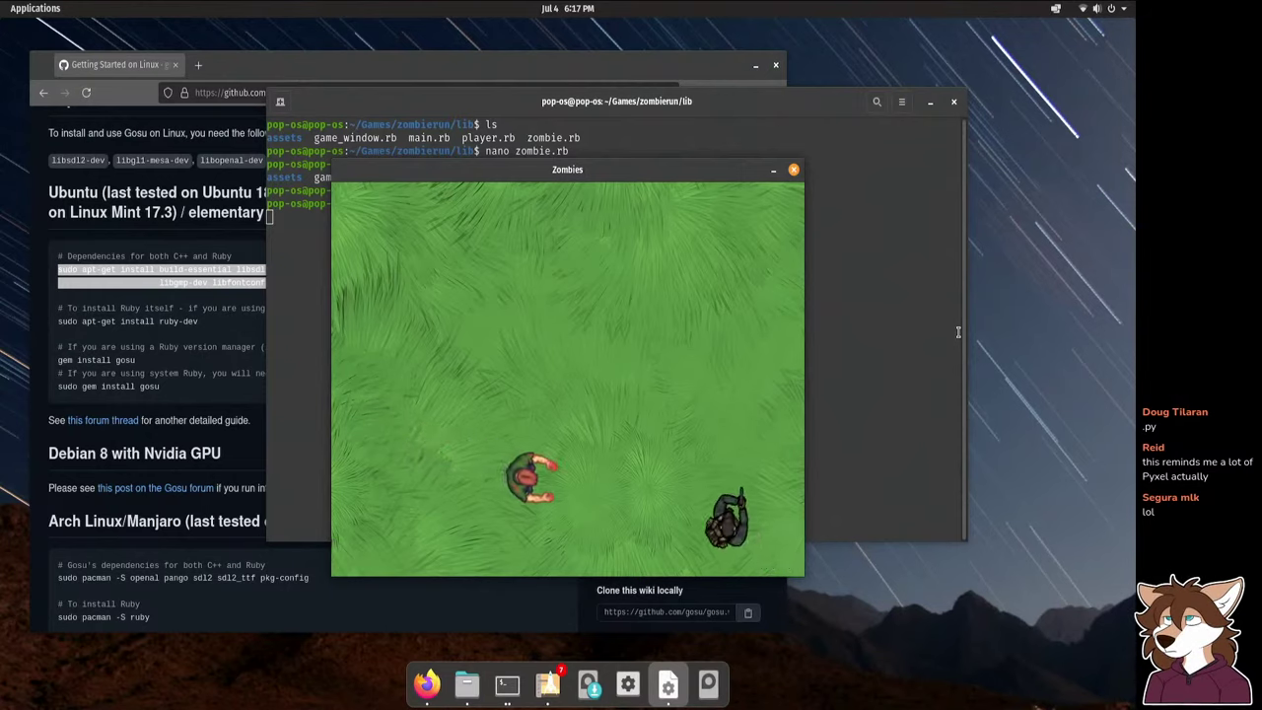
key("Up")
key("Left")
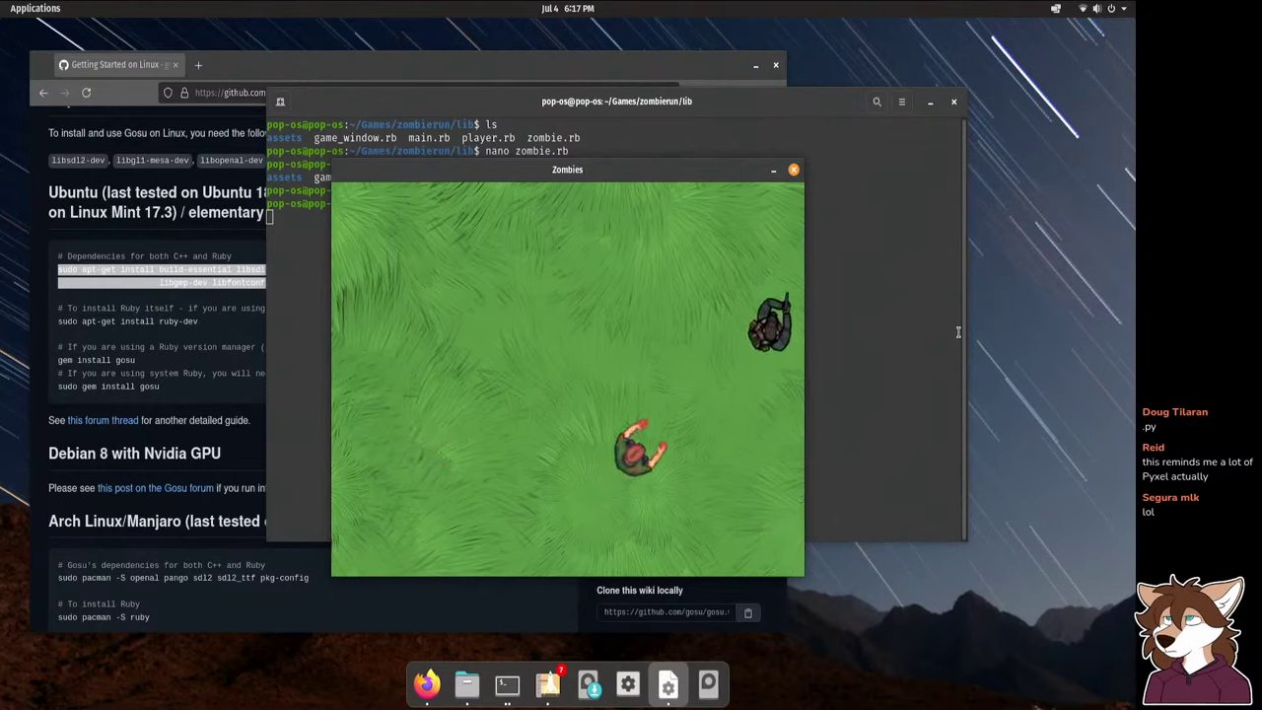
key("Up")
key("Right")
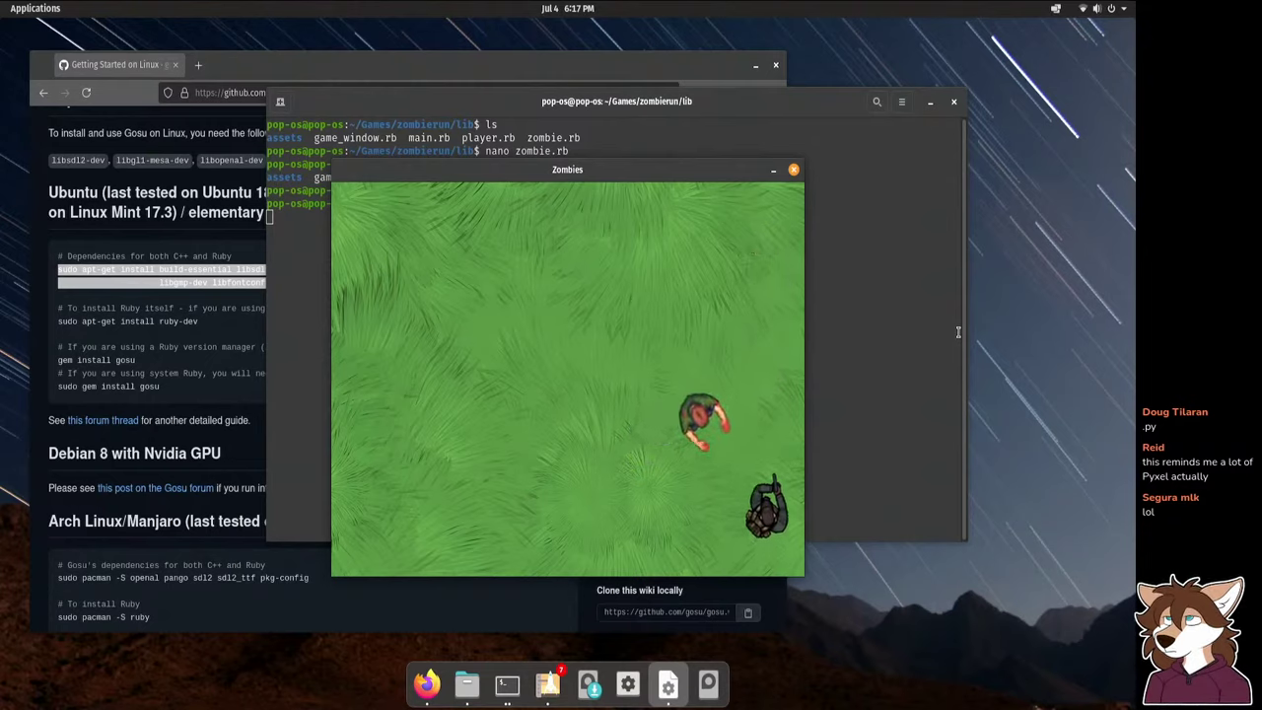
key("Up")
key("Left")
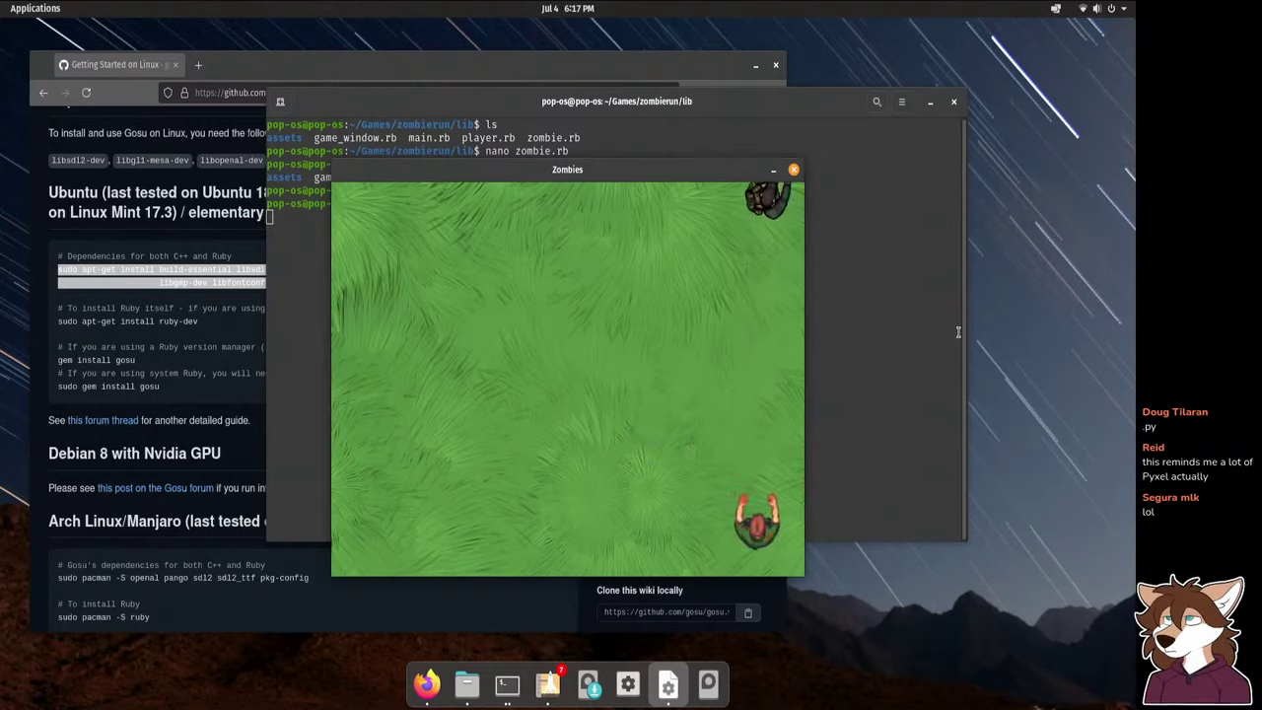
key("Up")
key("Left")
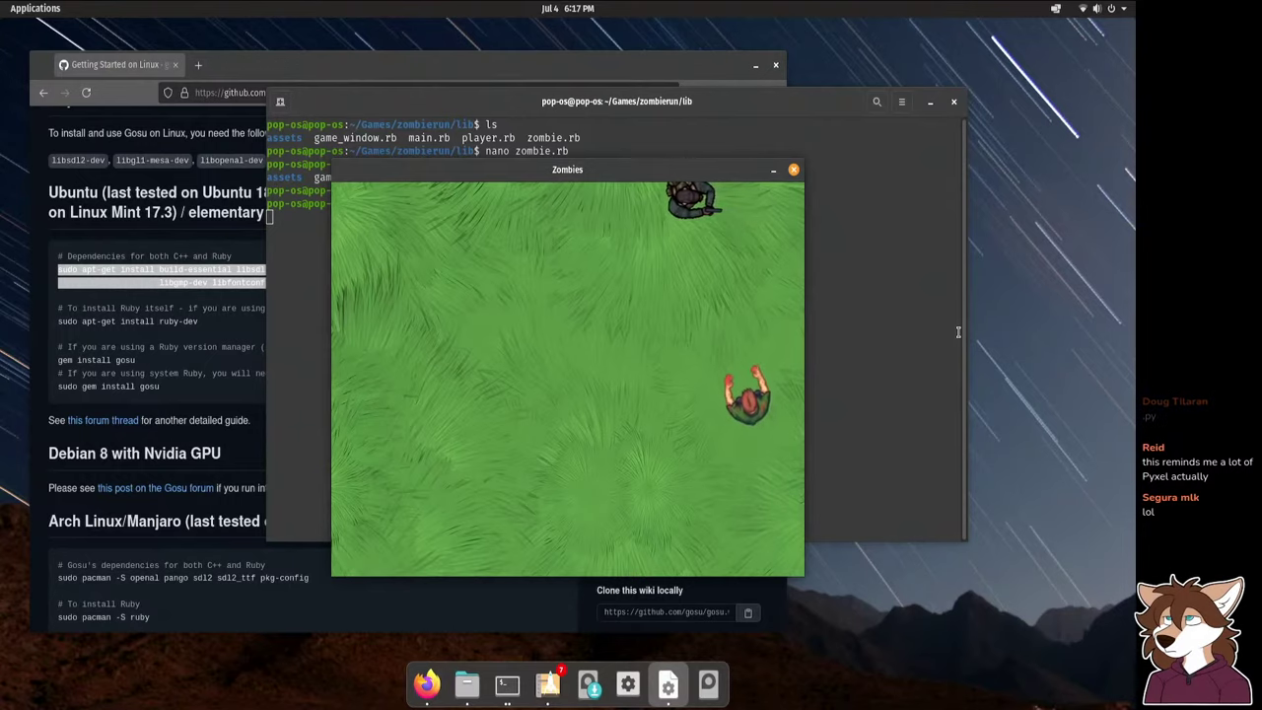
key("Up")
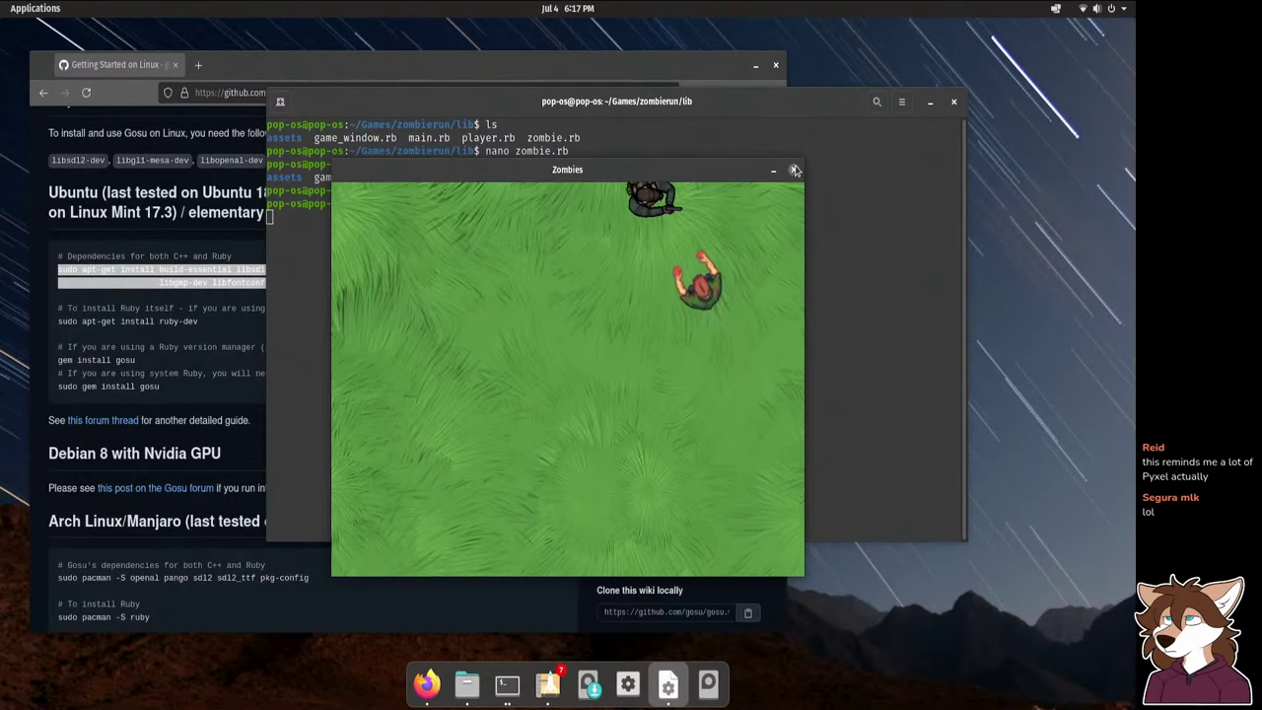
key("Escape")
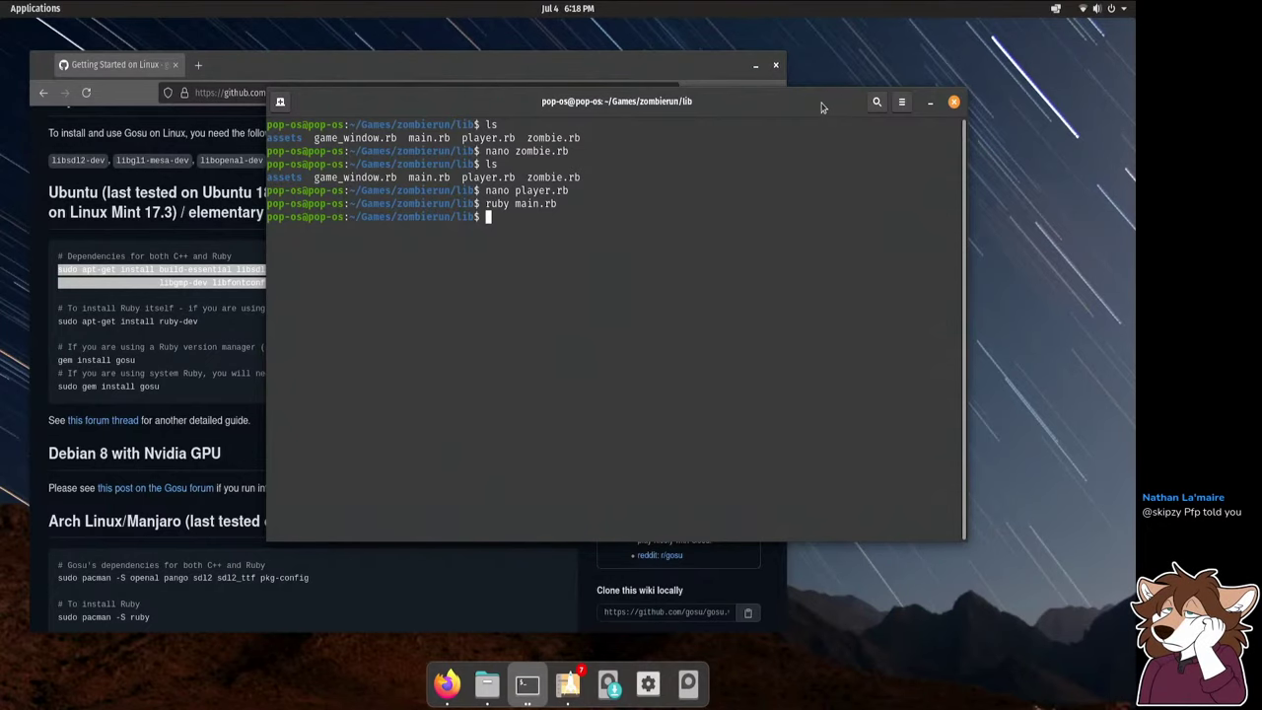
Drag the terminal window slightly left and down by its title bar.
left_click_drag(825, 101, 785, 124)
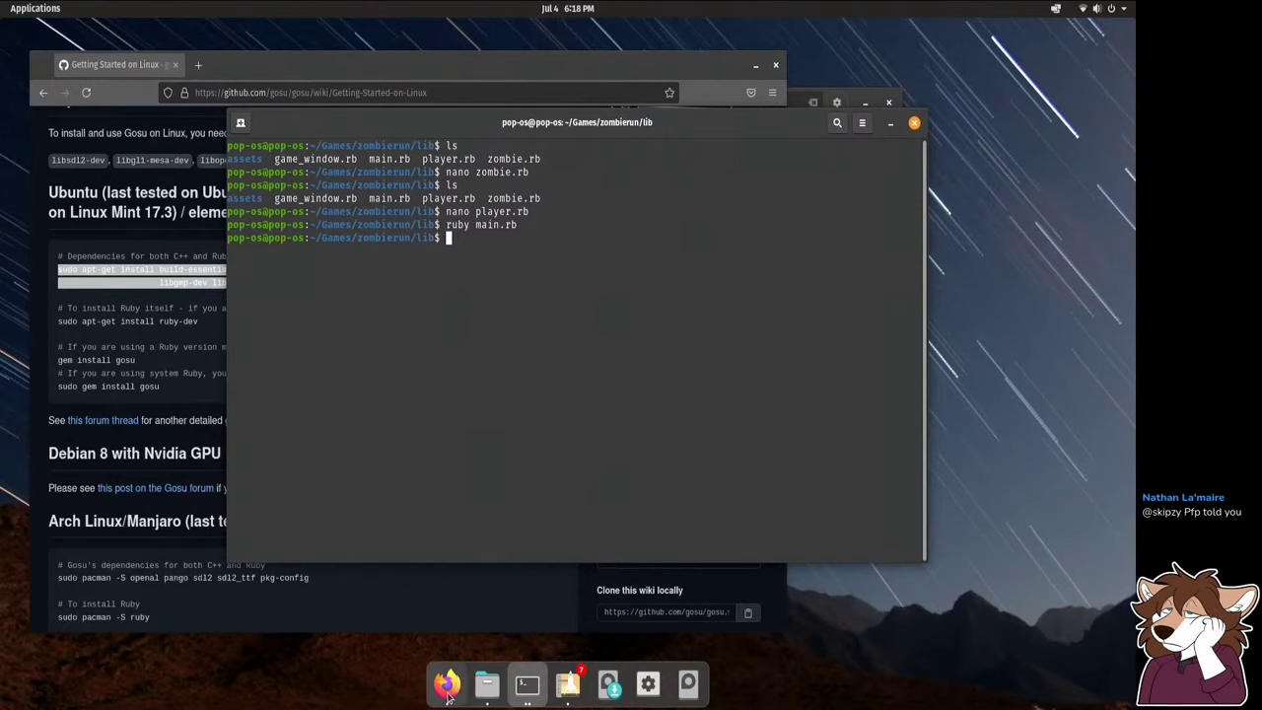
Search Google in Firefox for 'ruby cucumber', accepting the correction of the mistyped 'ruby cubumber'.
left_click(447, 683)
left_click(432, 92)
key("ctrl+a")
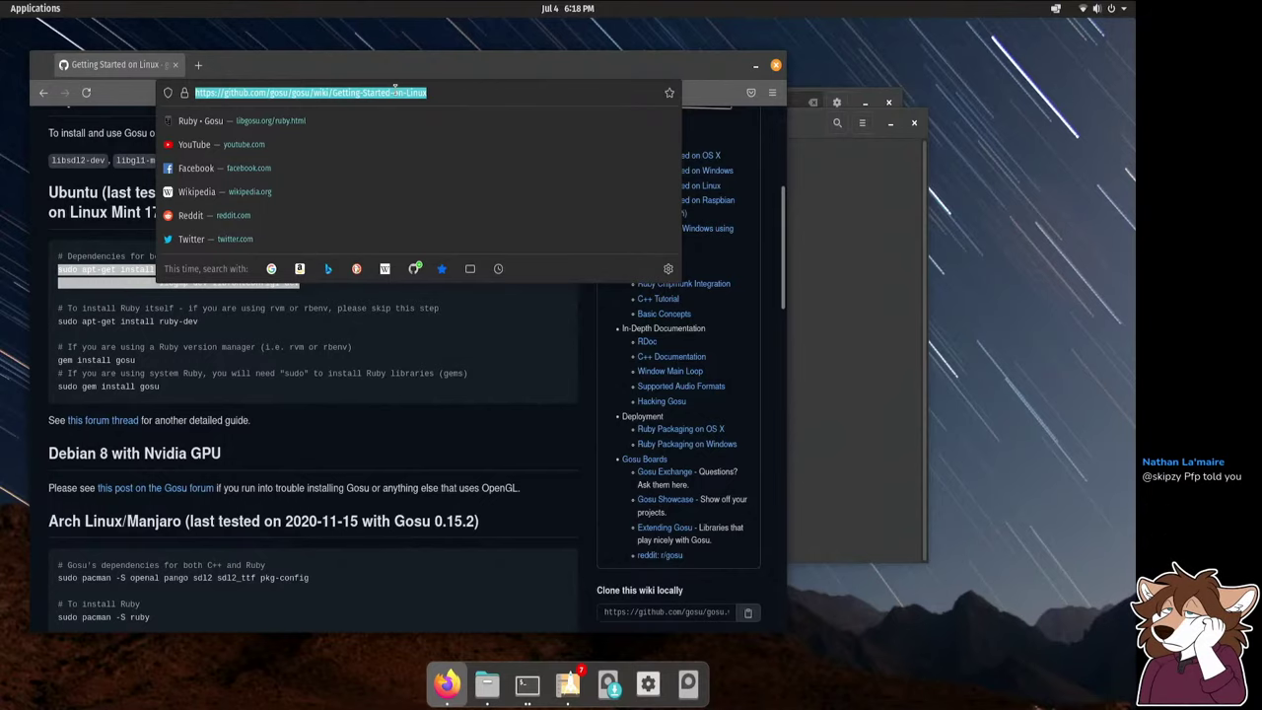
type("ruby cubumber")
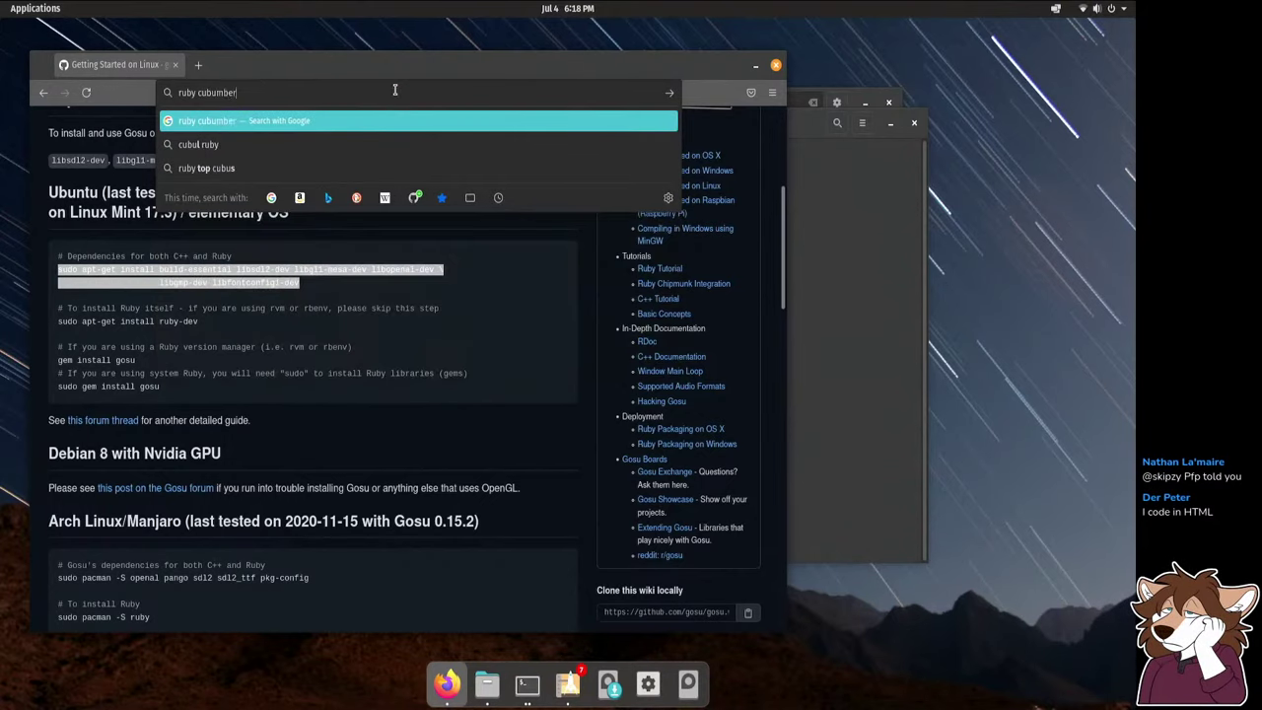
key("Return")
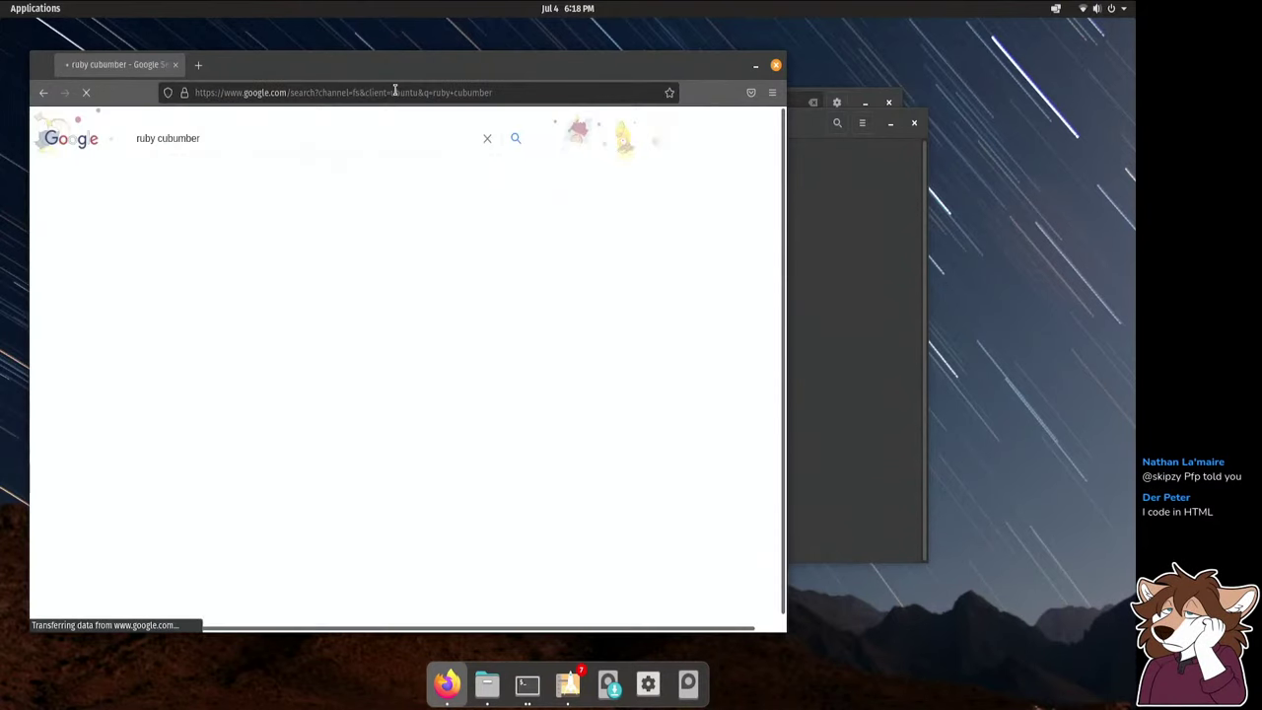
left_click(289, 244)
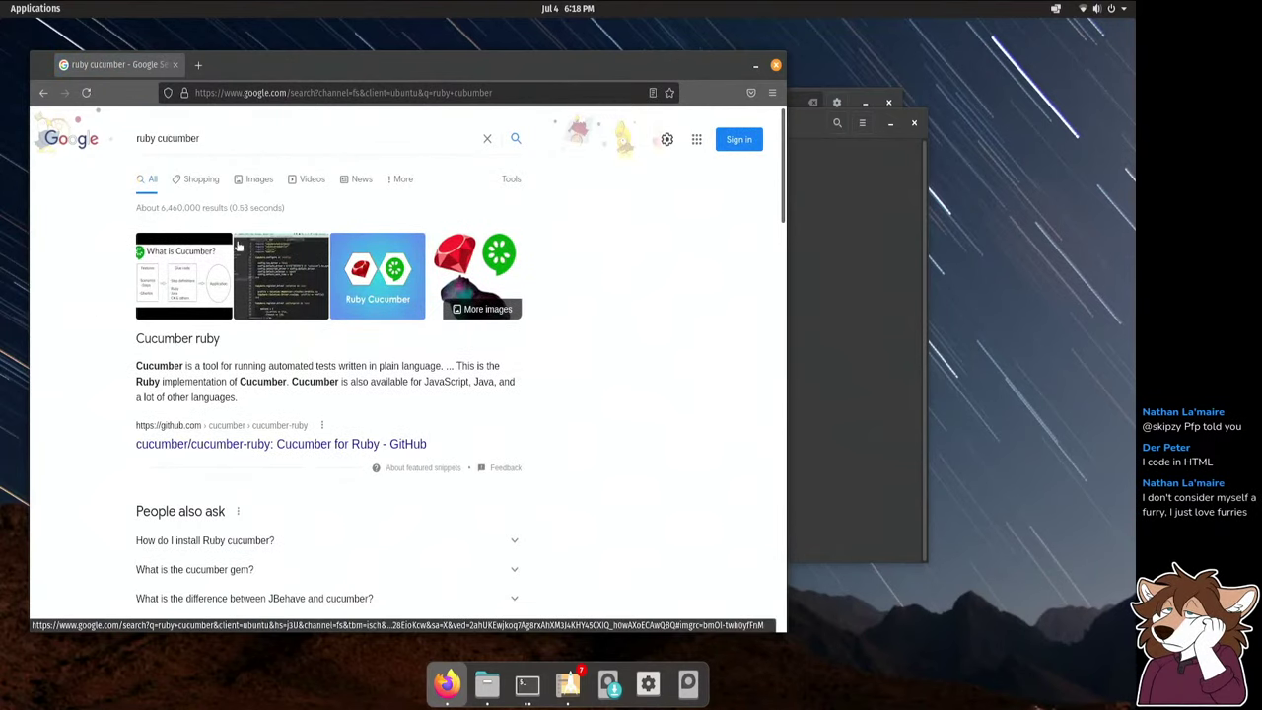
Open the cucumber/cucumber-ruby GitHub repository and scroll down to its README.
left_click(202, 445)
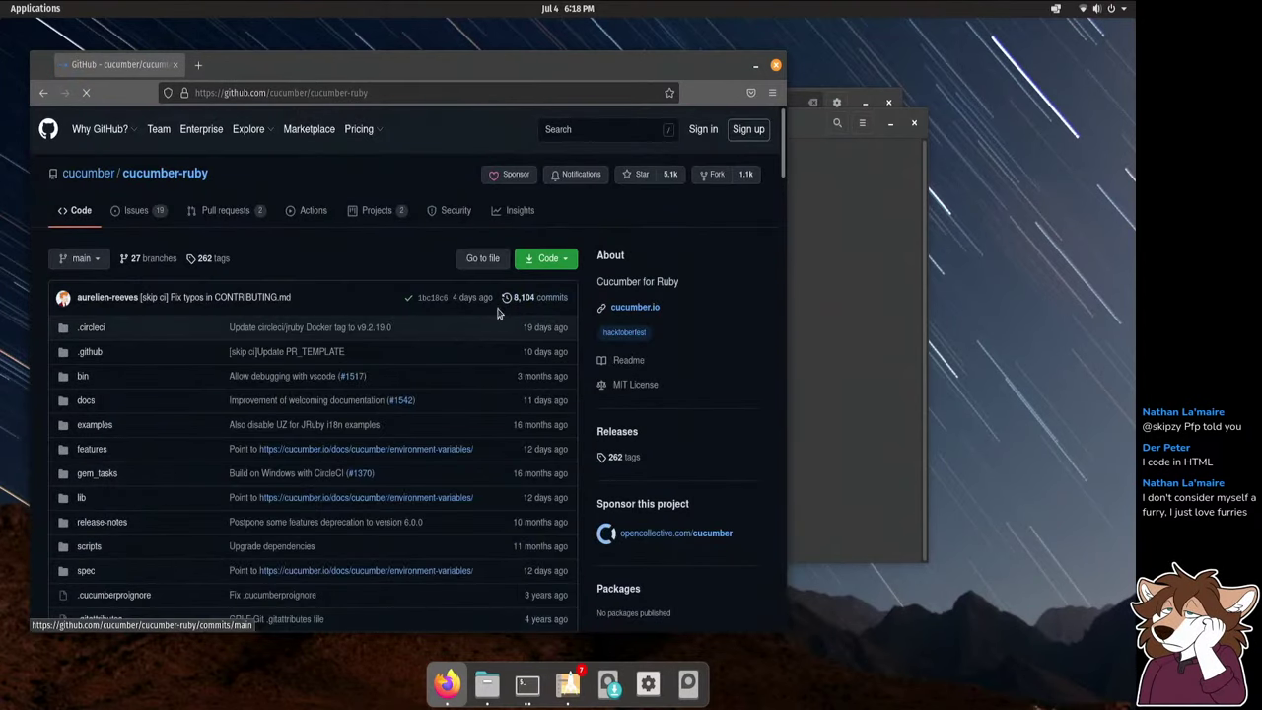
scroll(498, 316, "down", 15)
scroll(497, 327, "up", 2)
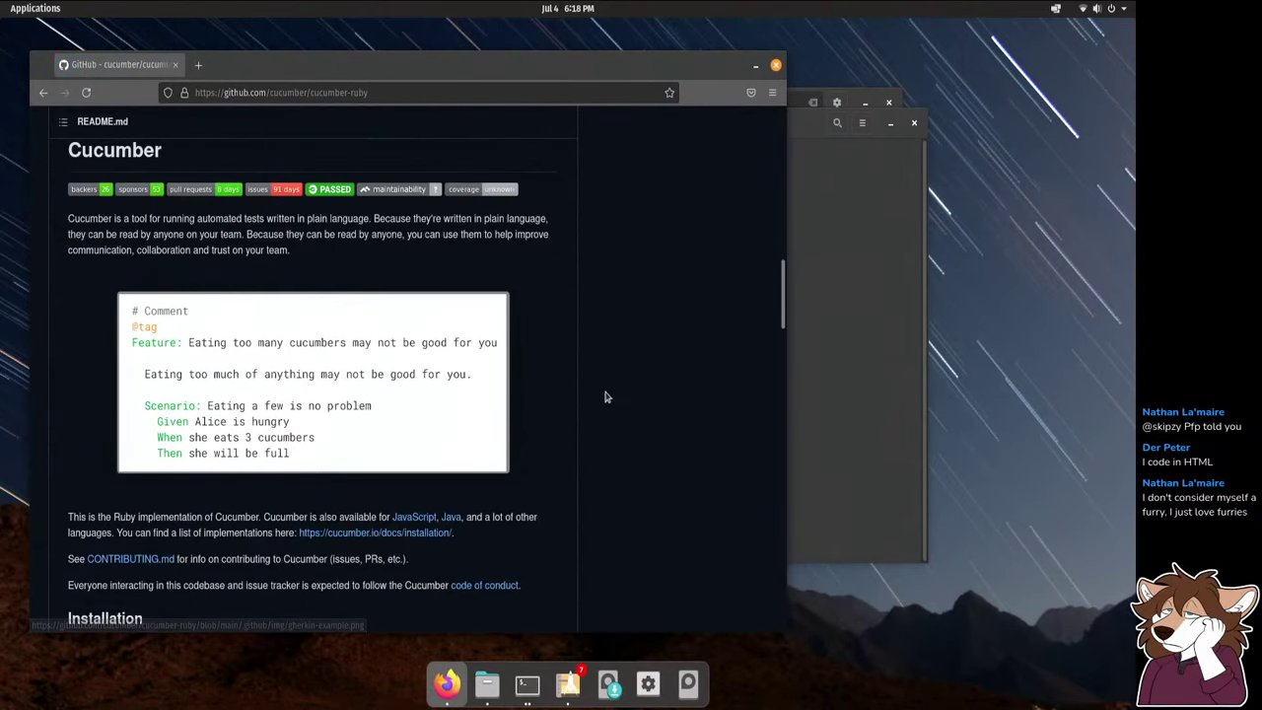
scroll(253, 538, "down", 2)
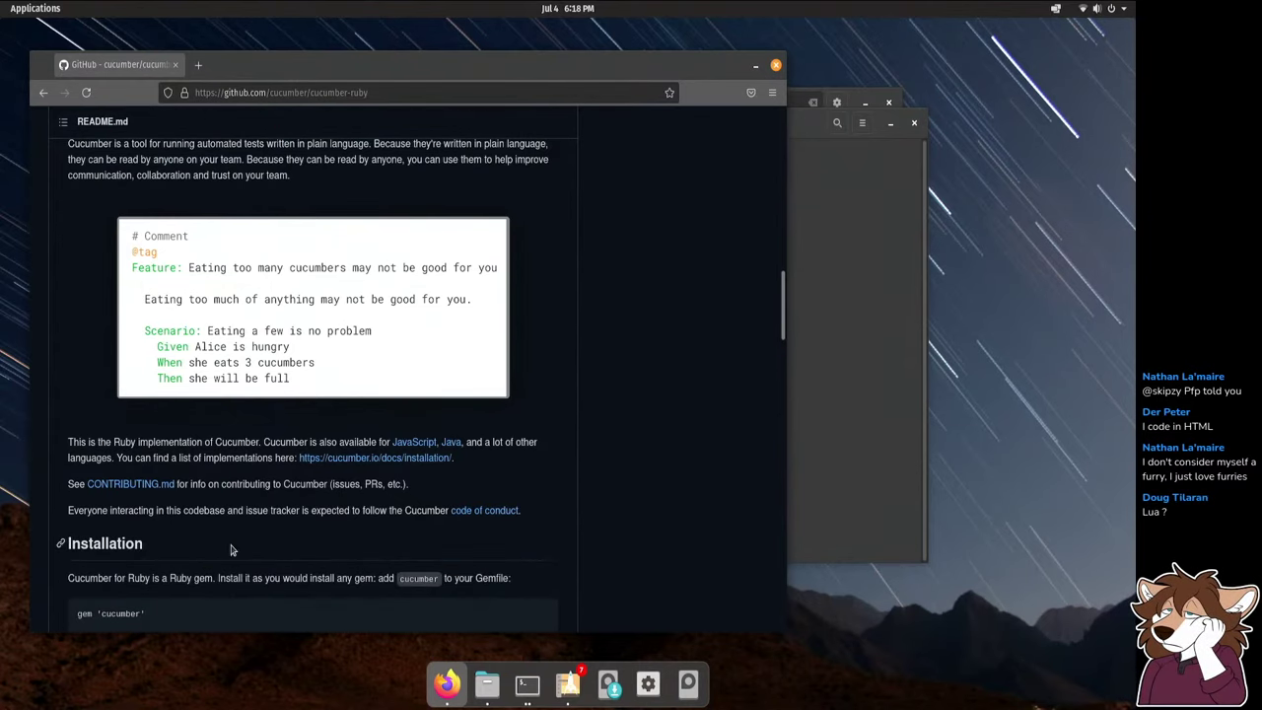
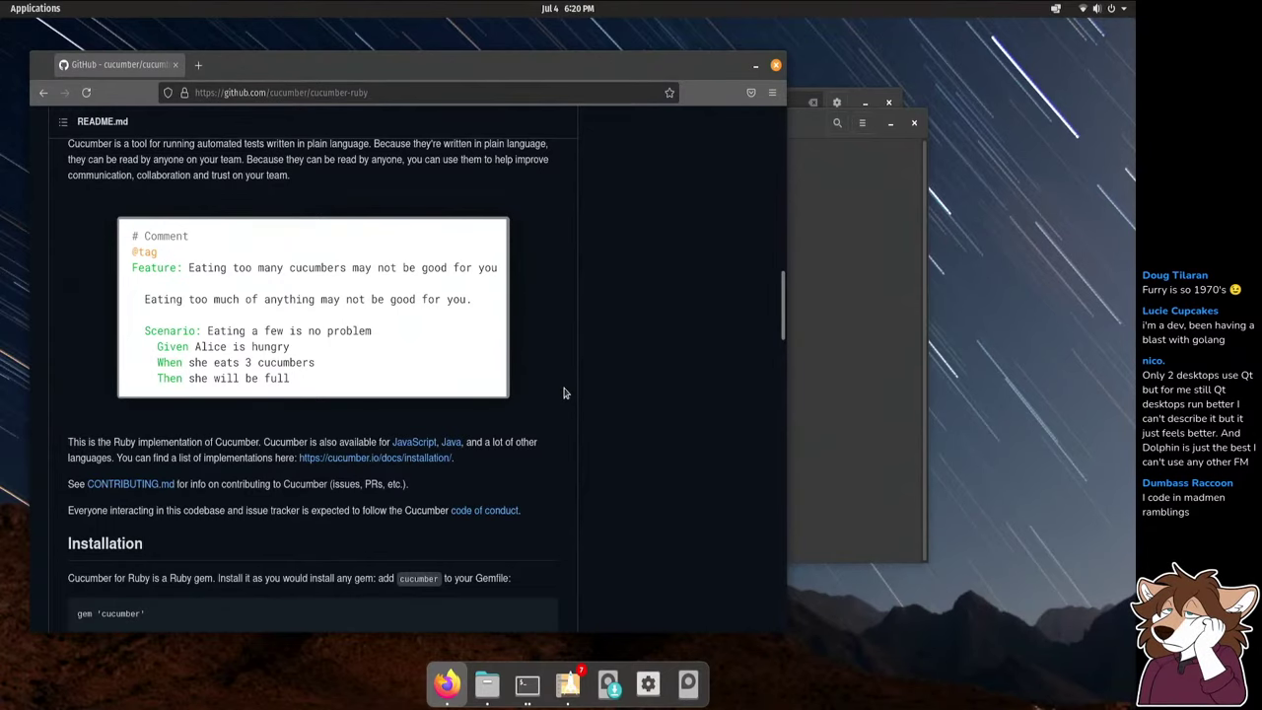
Scroll through the rest of the cucumber-ruby README on GitHub, then close the Firefox window.
scroll(564, 393, "down", 5)
scroll(566, 391, "down", 8)
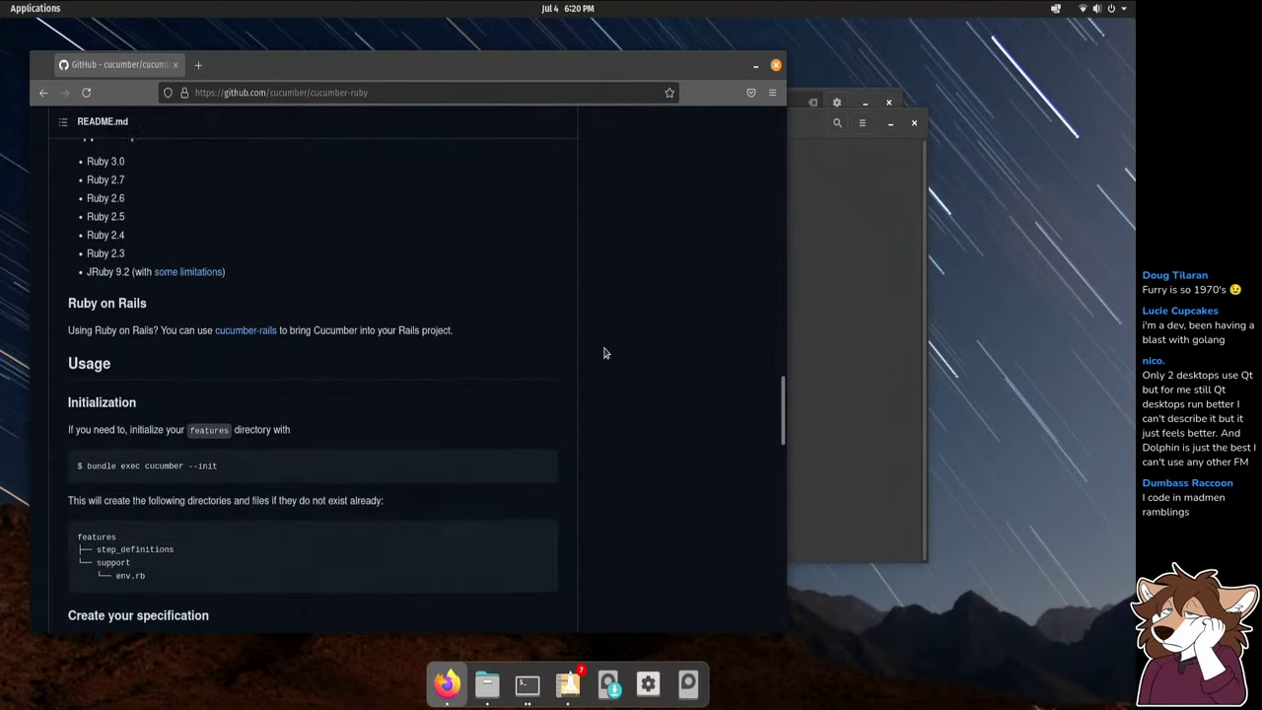
scroll(605, 353, "up", 10)
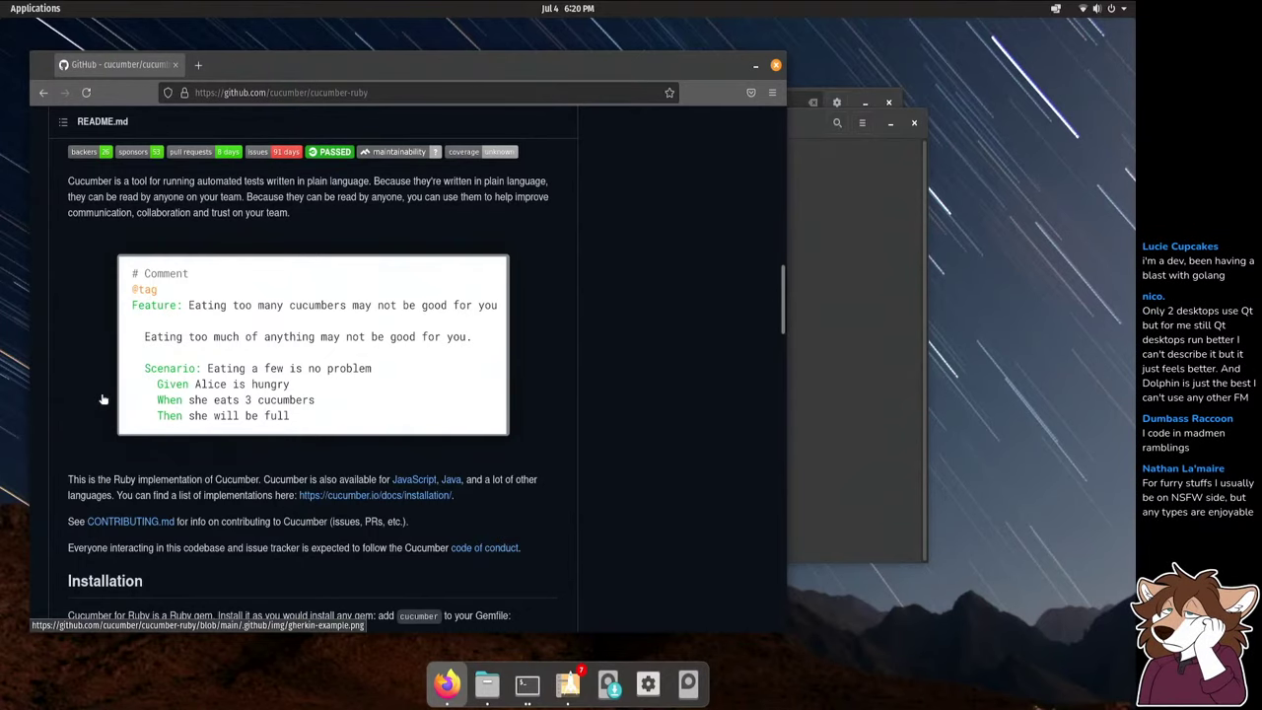
scroll(114, 369, "down", 2)
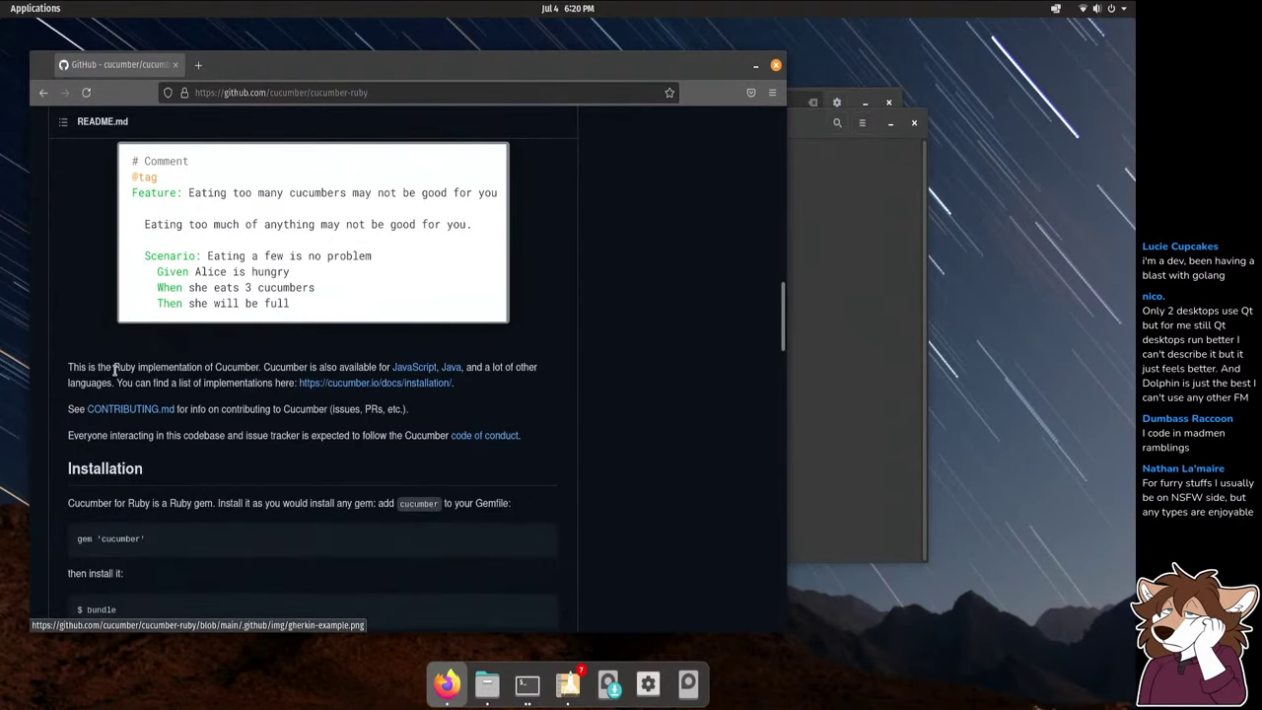
scroll(115, 369, "down", 5)
scroll(96, 347, "down", 6)
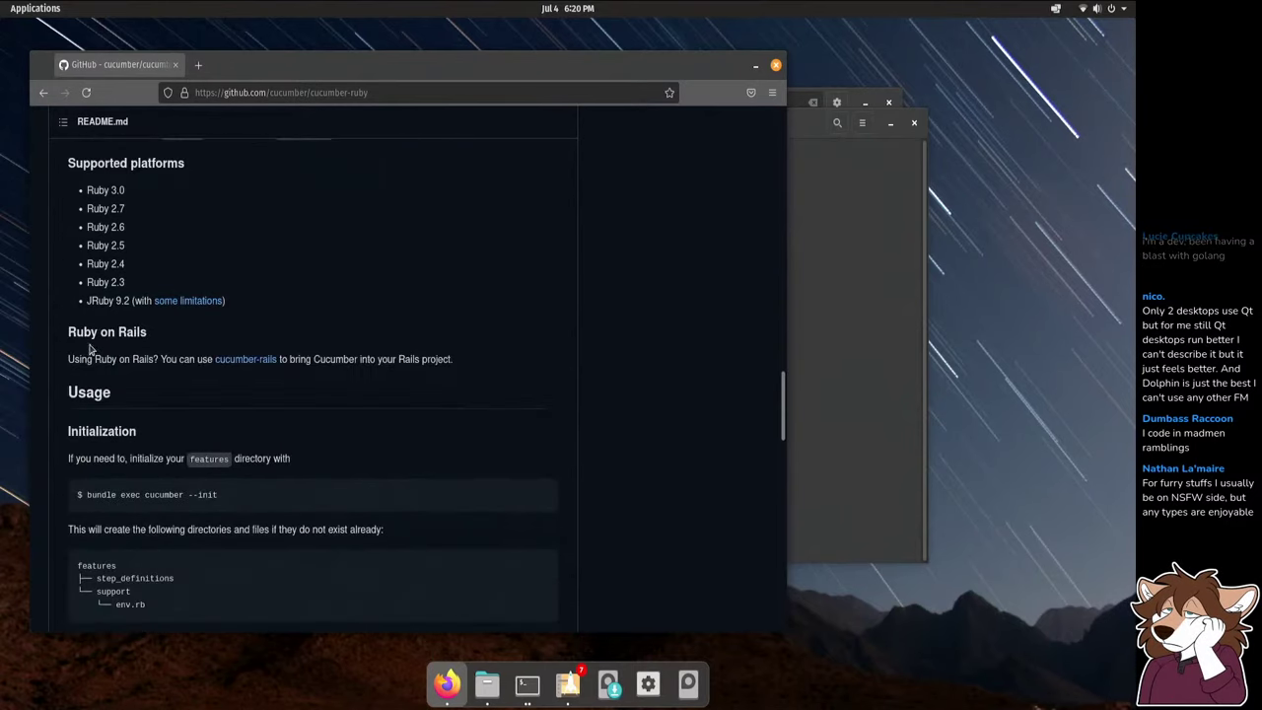
scroll(62, 347, "down", 5)
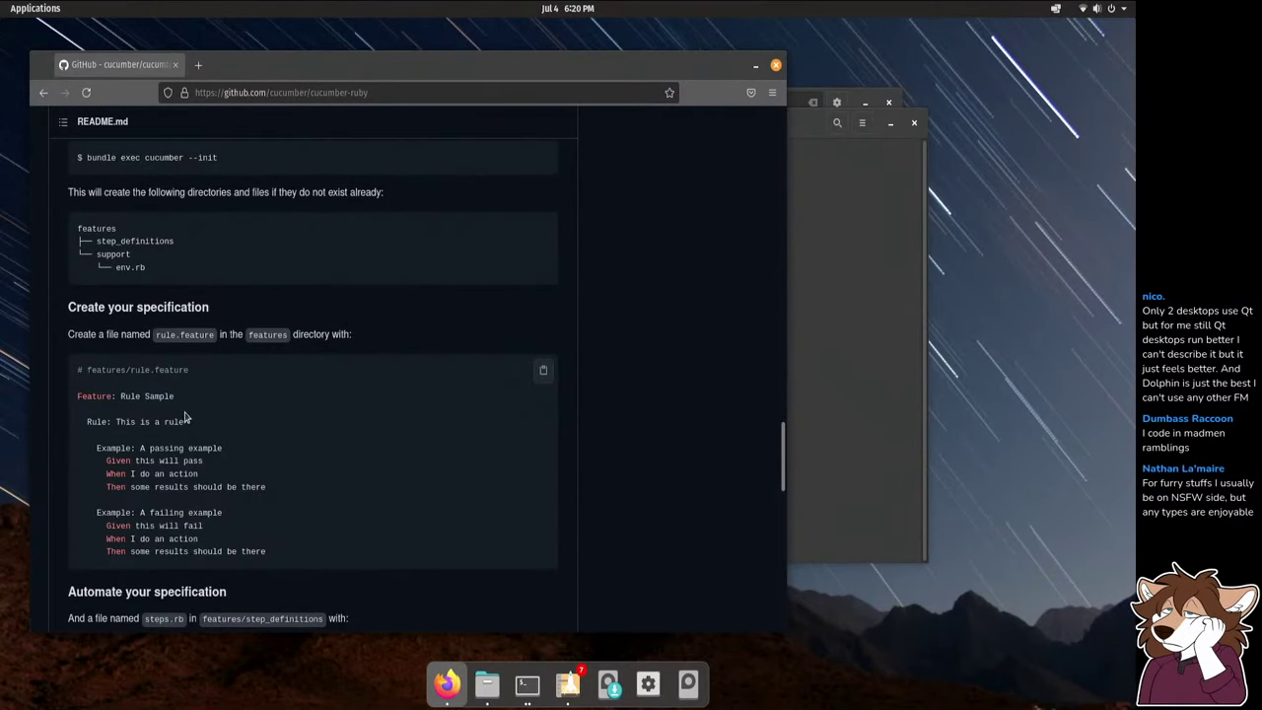
scroll(186, 417, "down", 4)
left_click(176, 65)
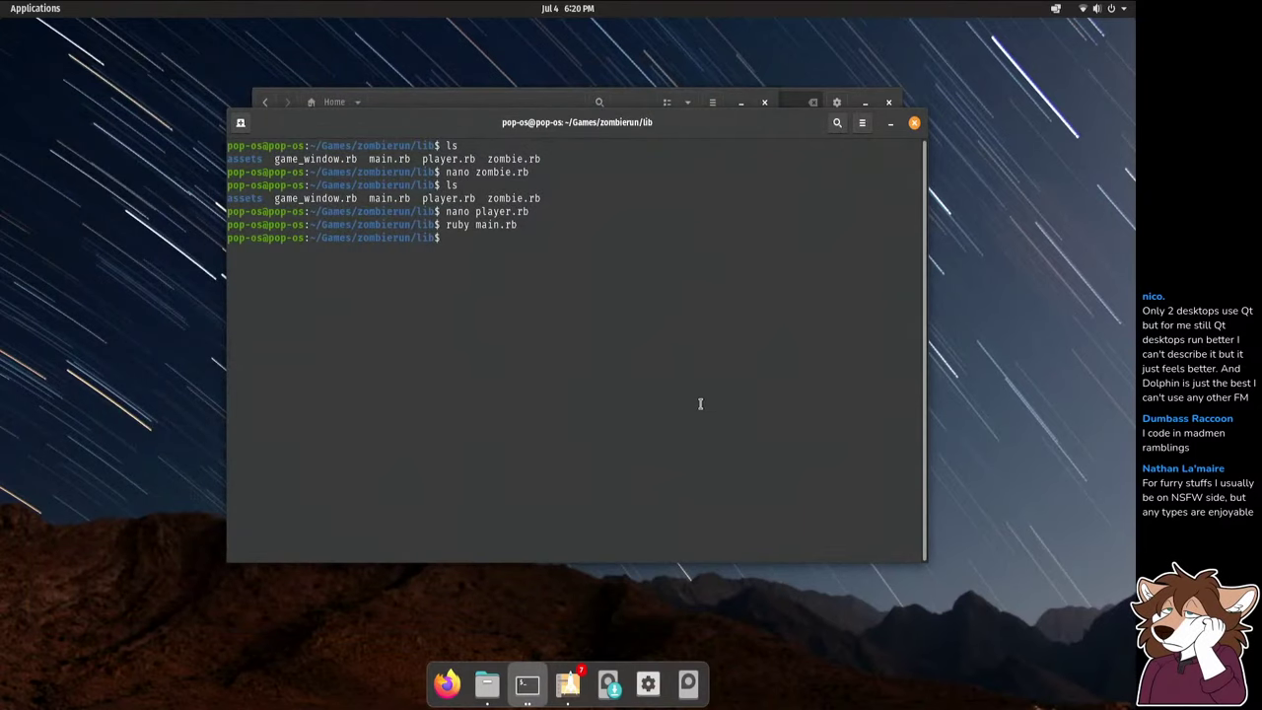
Close the zombierun terminal, open and dismiss the launcher, and bring up the window overview.
left_click(913, 123)
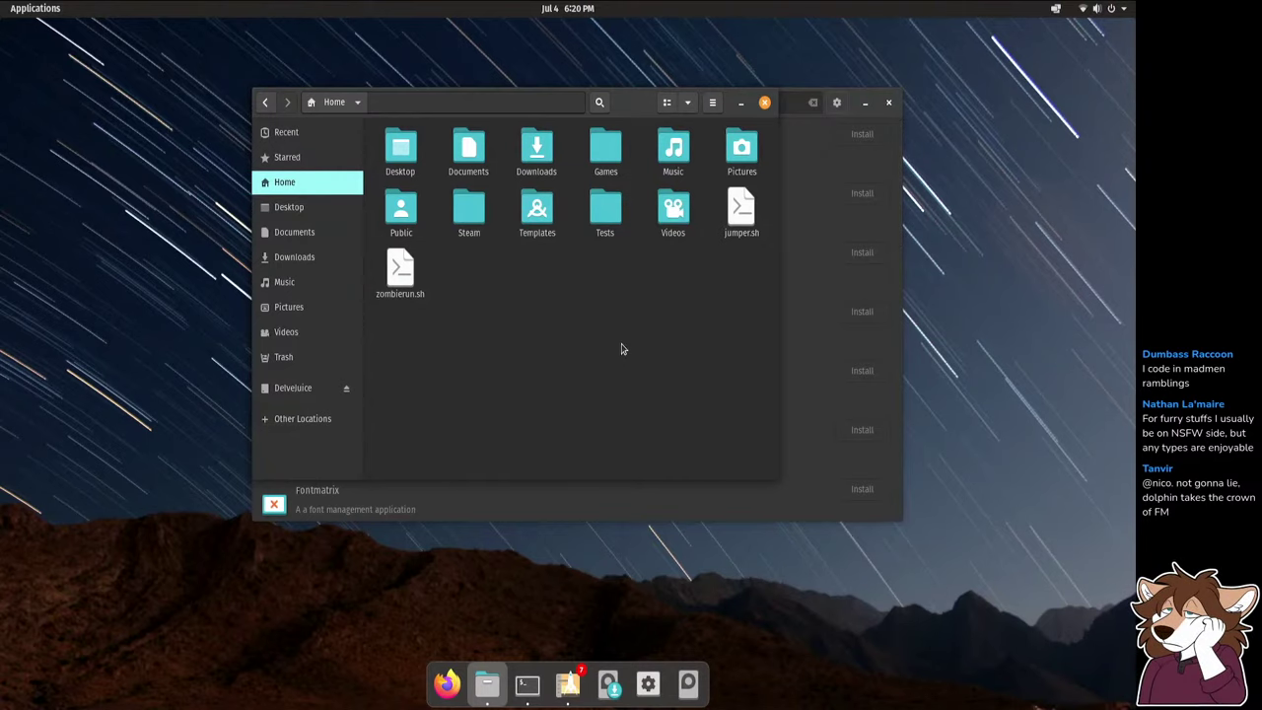
key("ctrl+space")
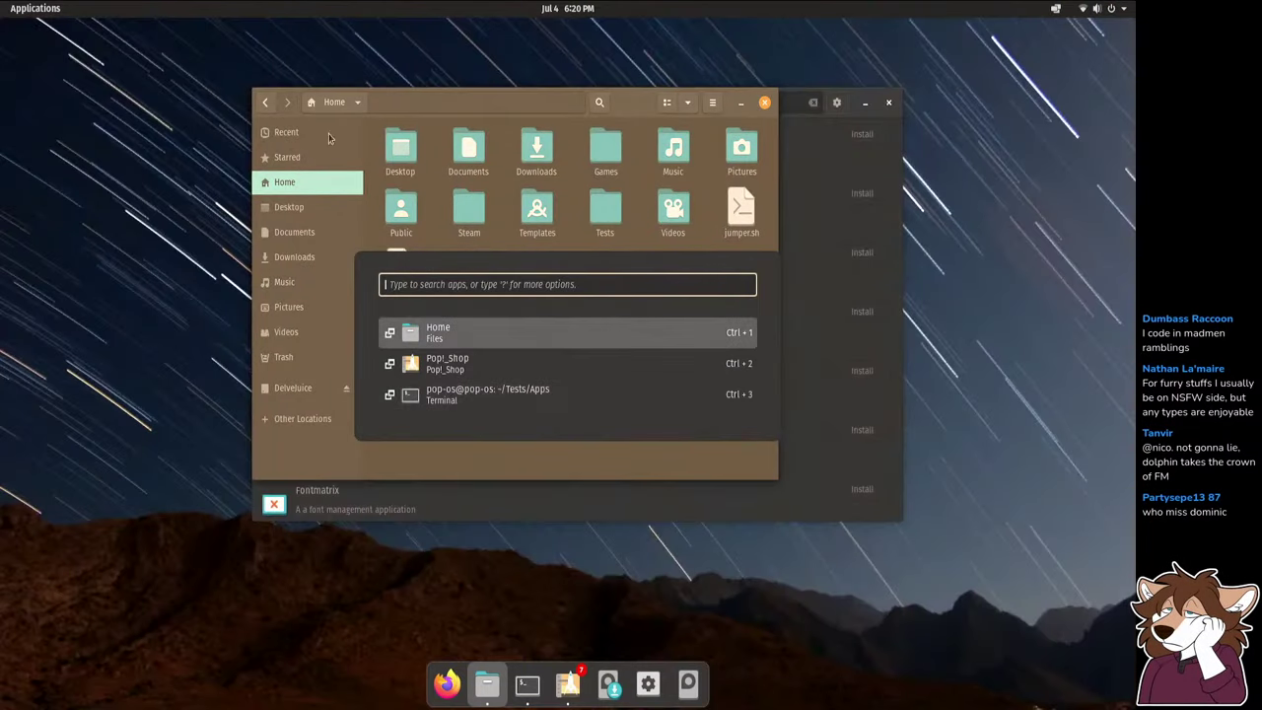
key("Escape")
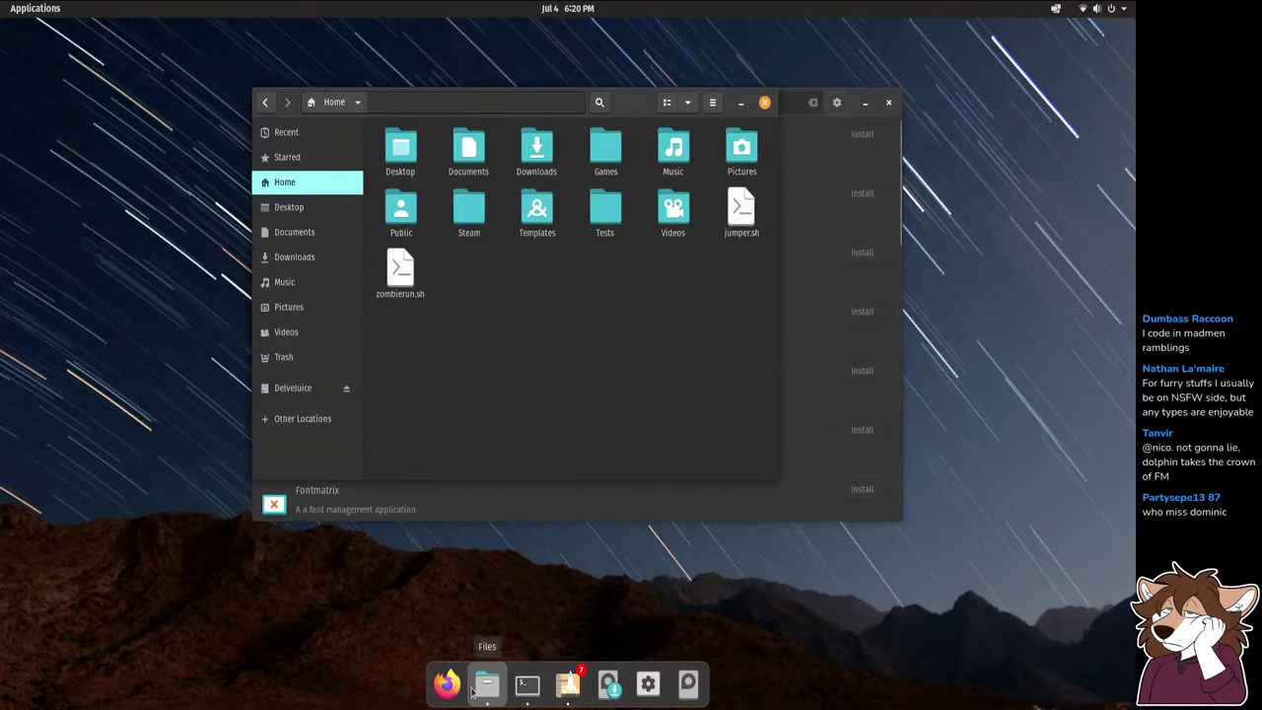
key("super+Down")
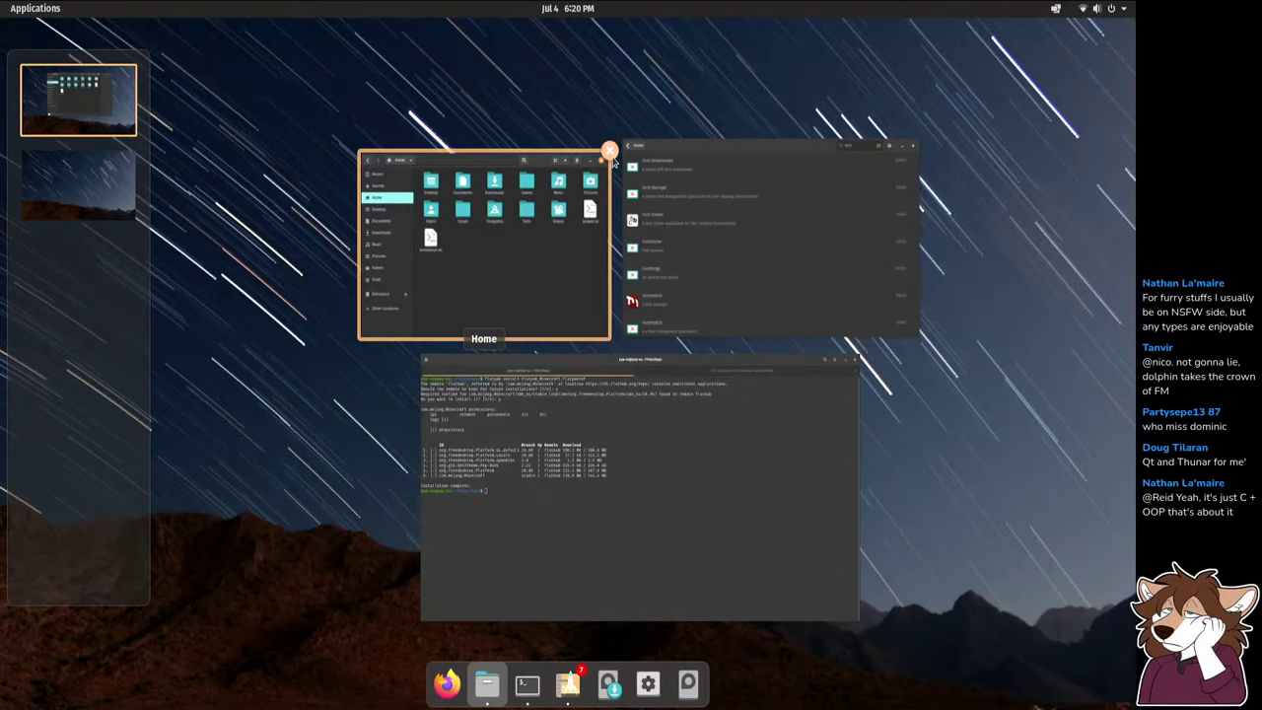
Launch Steam from the Minecraft-install terminal, retrying after a mistyped 'stea,' command.
left_click(609, 470)
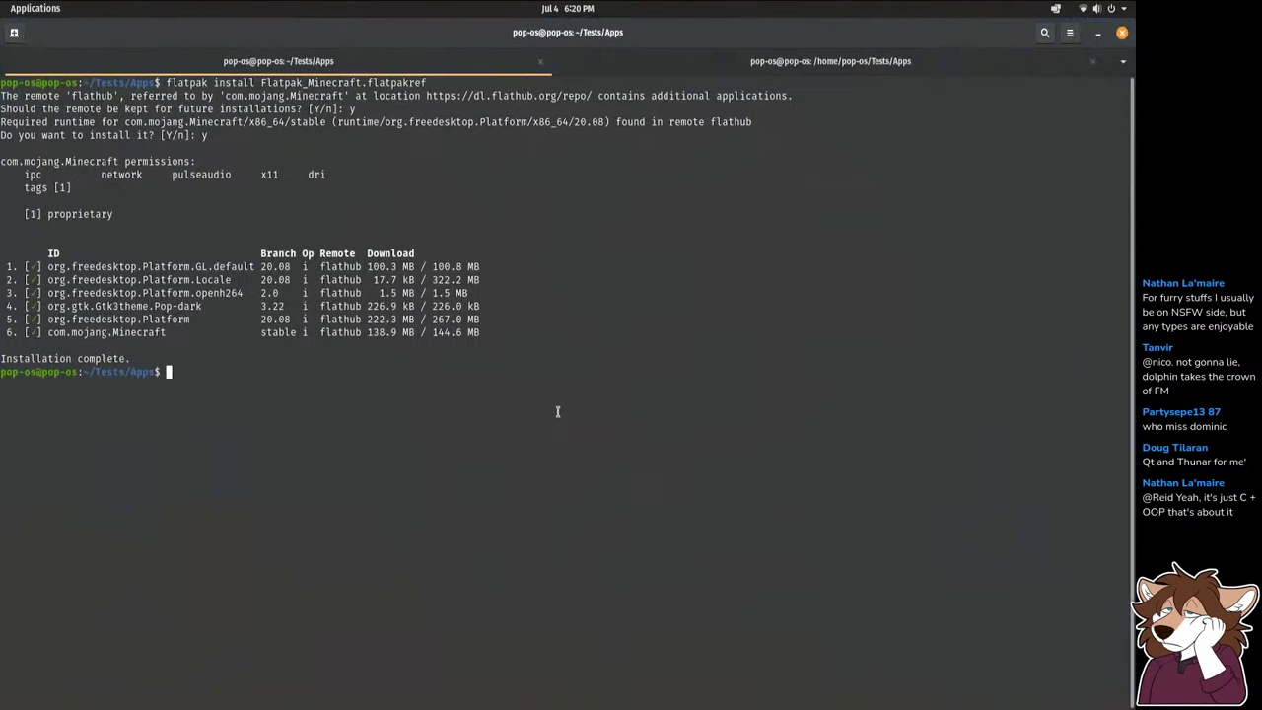
type("stea,")
key("Return")
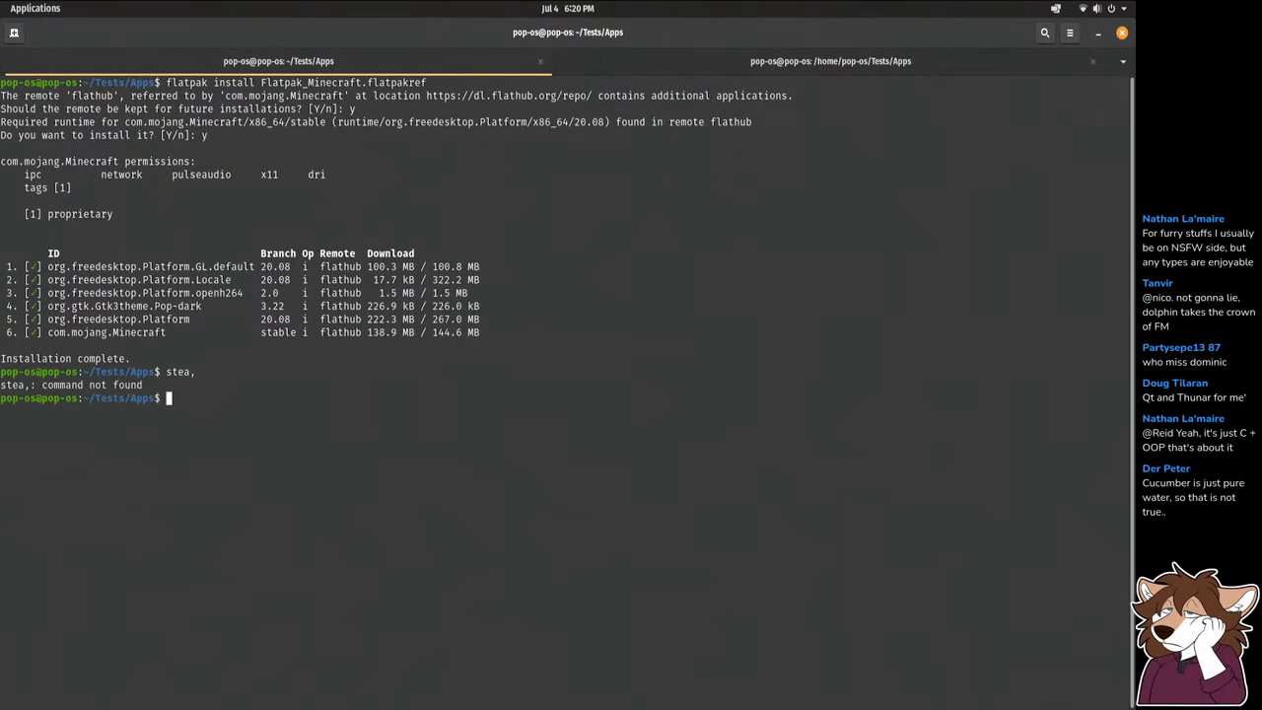
type("steam")
key("Return")
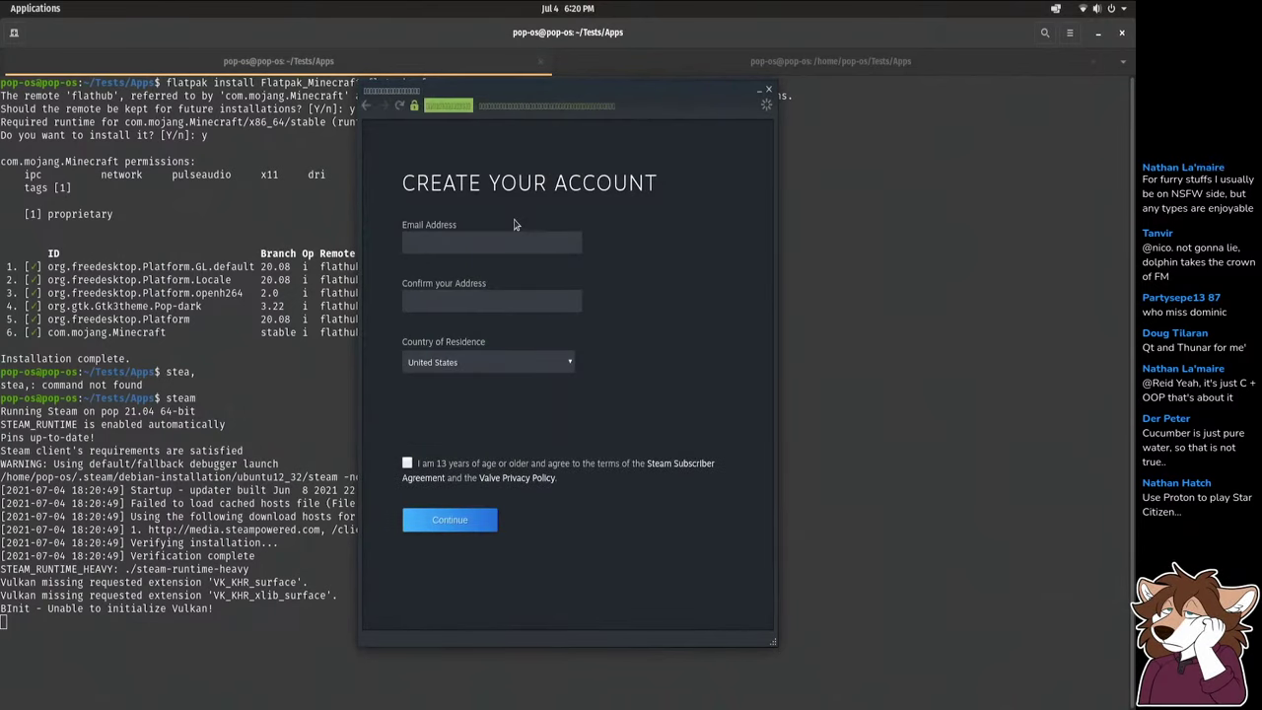
Close Steam's Create Account and login windows, stop Steam with Ctrl+C, and clear the terminal.
left_click(769, 91)
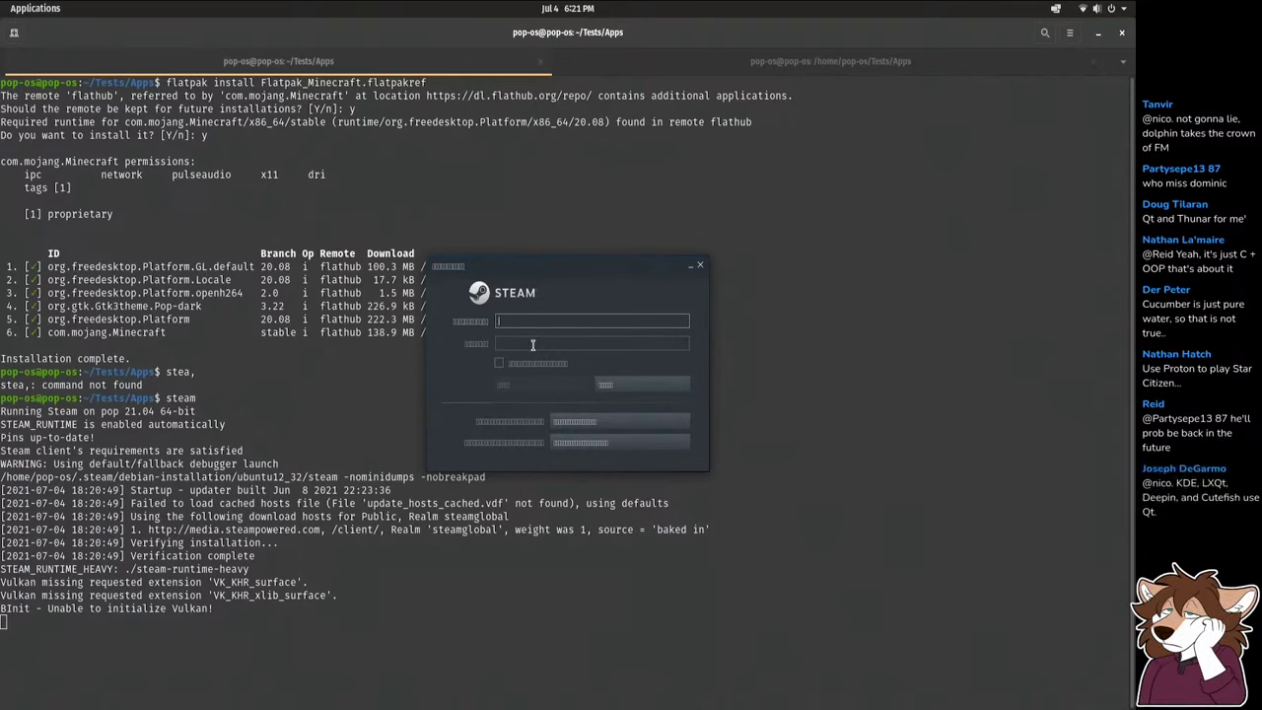
left_click(532, 344)
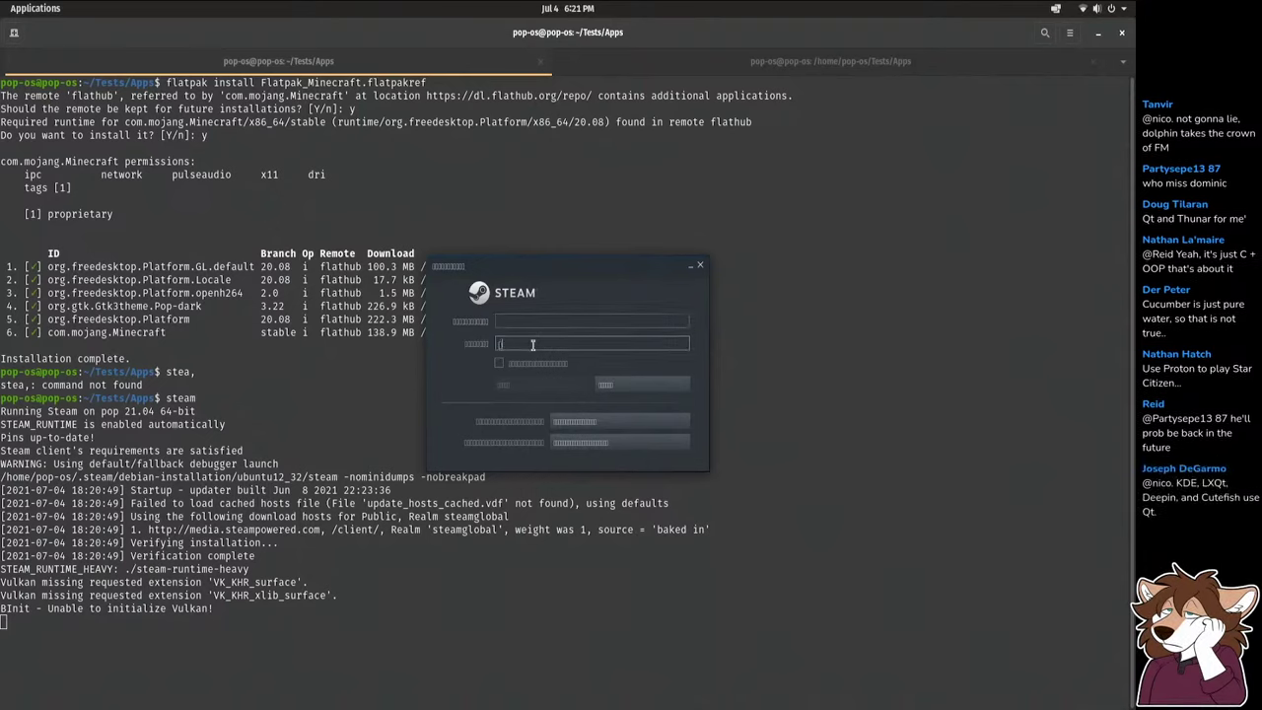
left_click(538, 321)
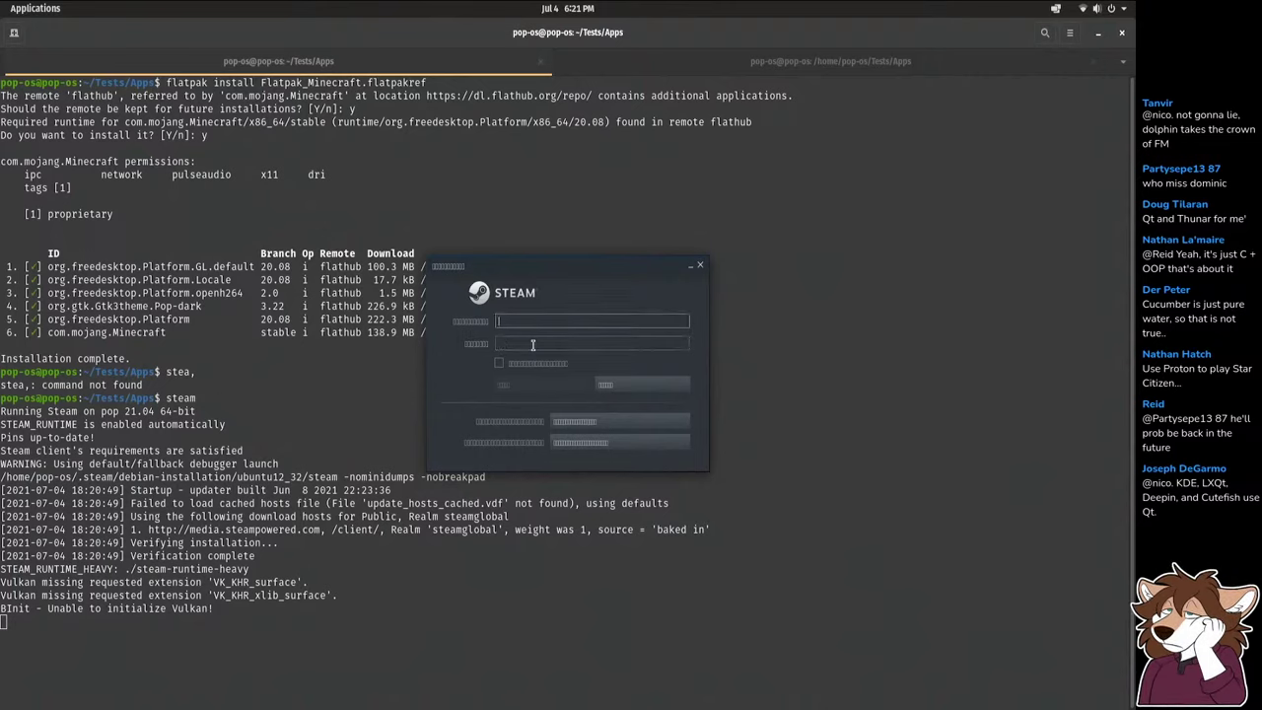
left_click(700, 265)
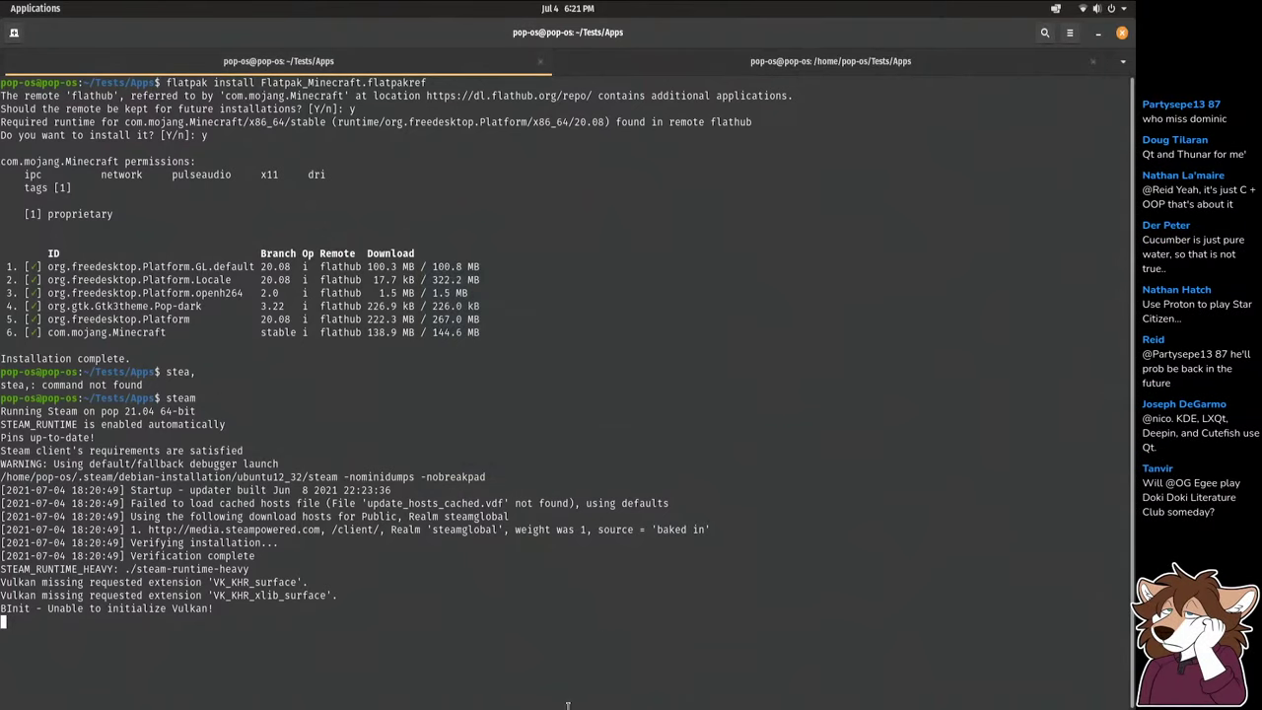
key("ctrl+c")
key("ctrl+c")
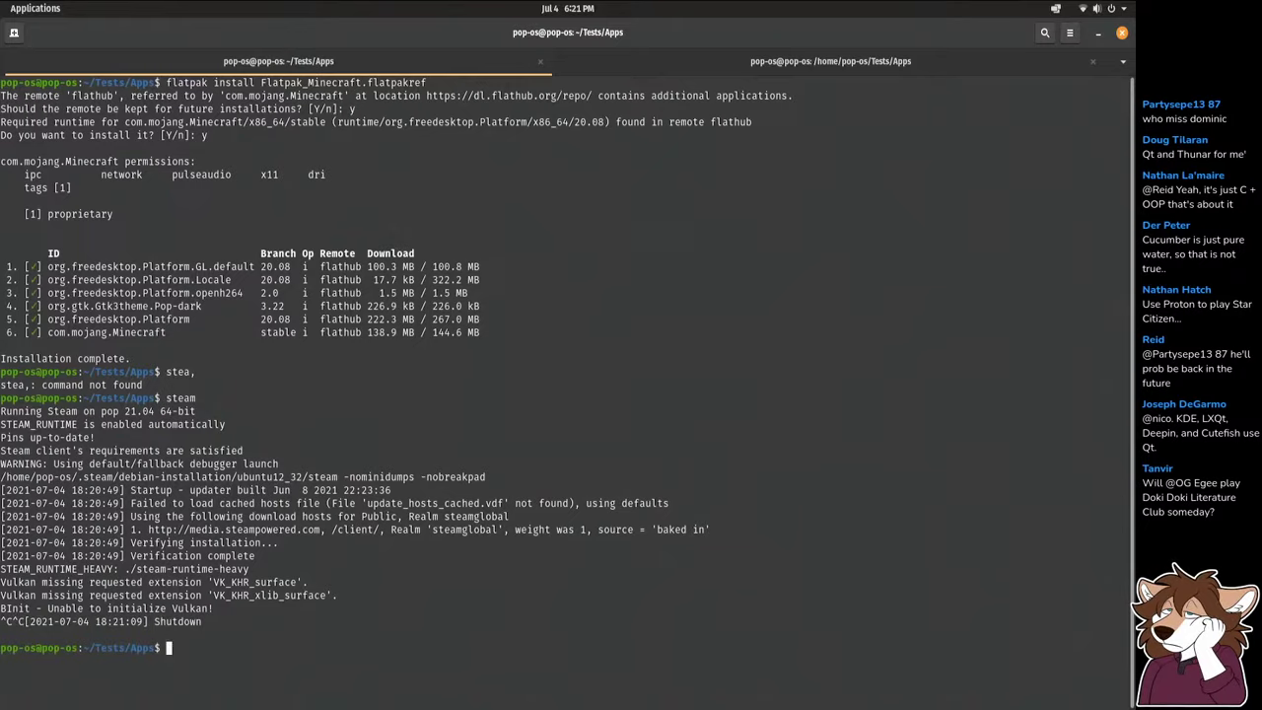
key("Return")
type("clear")
key("Return")
type("sudo")
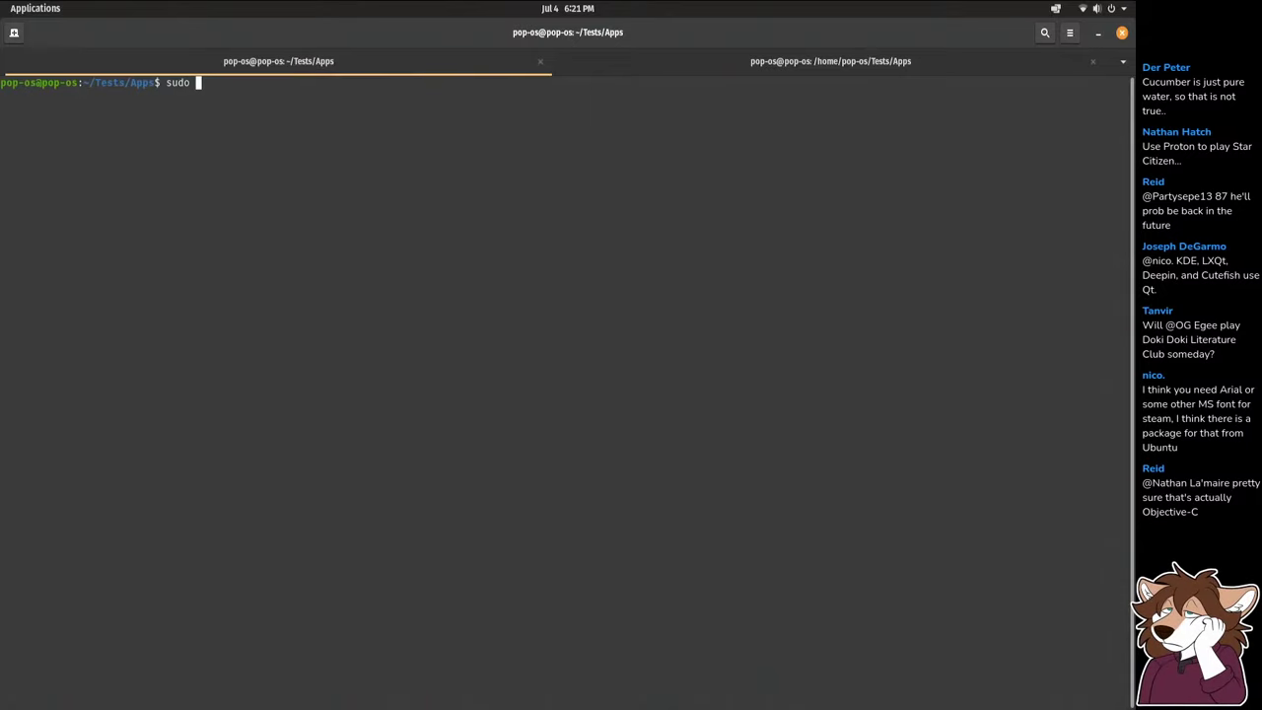
Check July 7 in the top-bar calendar, then unmaximize the terminal window.
left_click(568, 8)
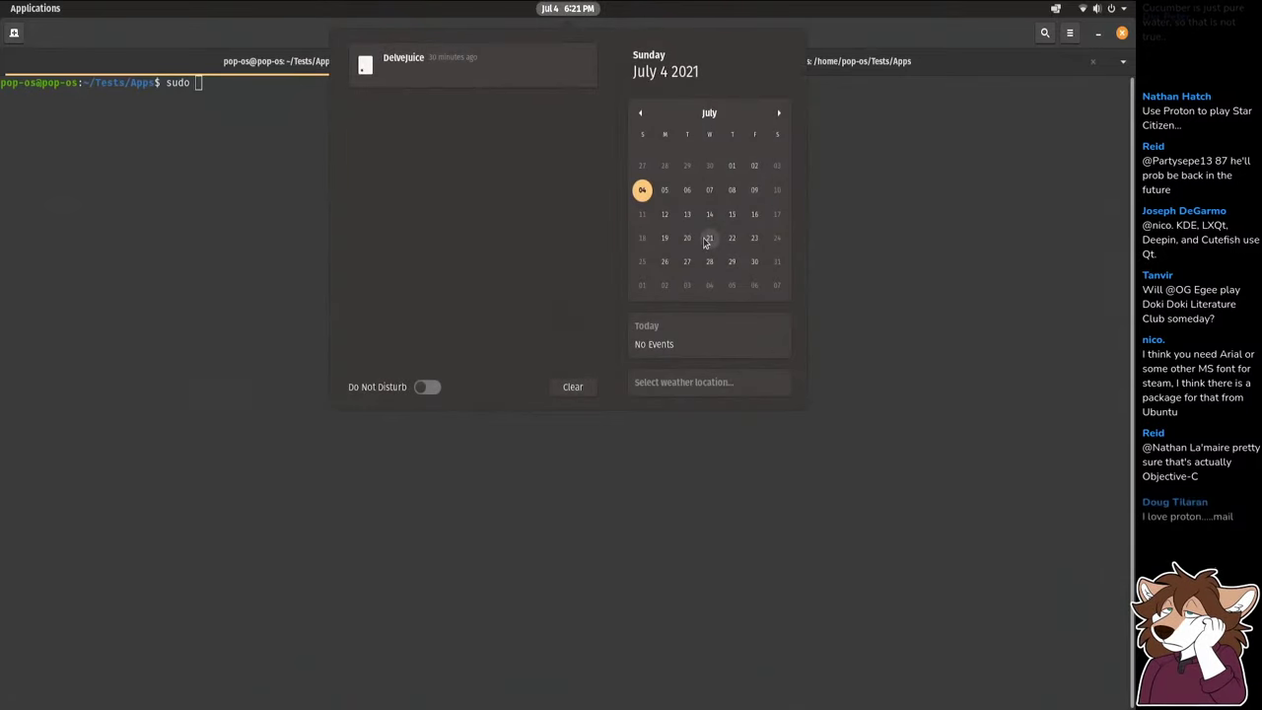
left_click(710, 190)
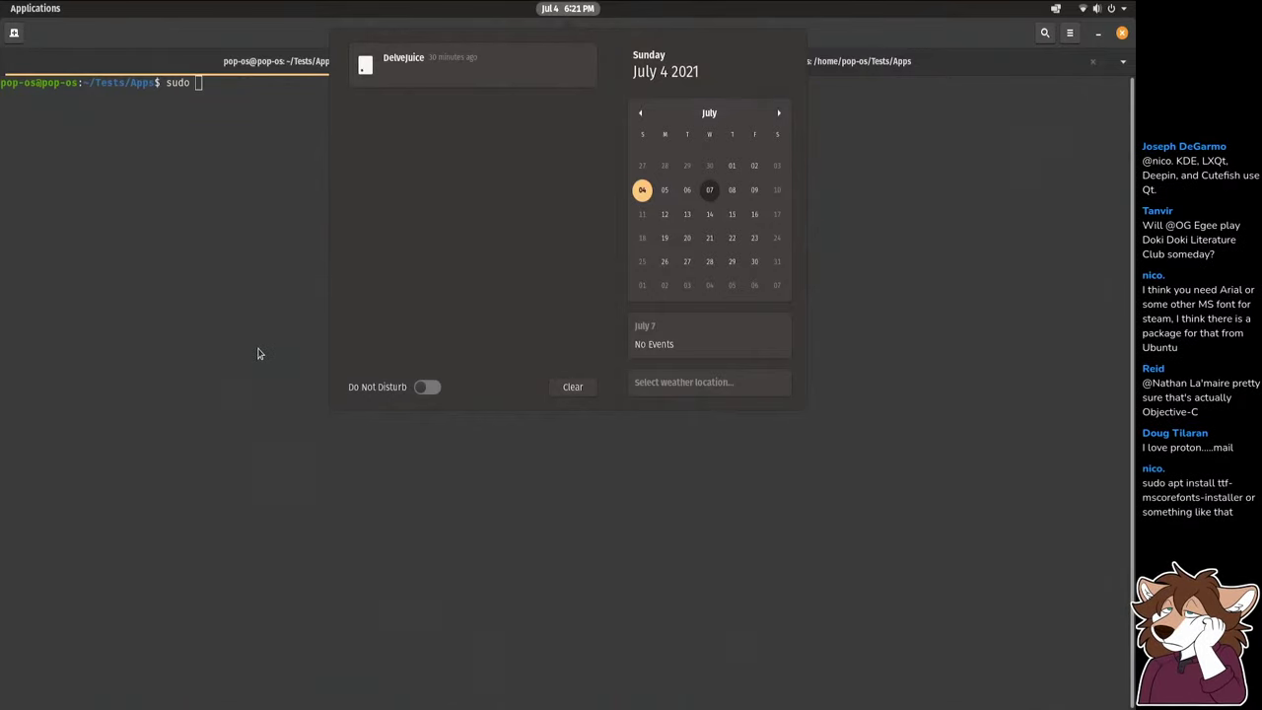
left_click(258, 347)
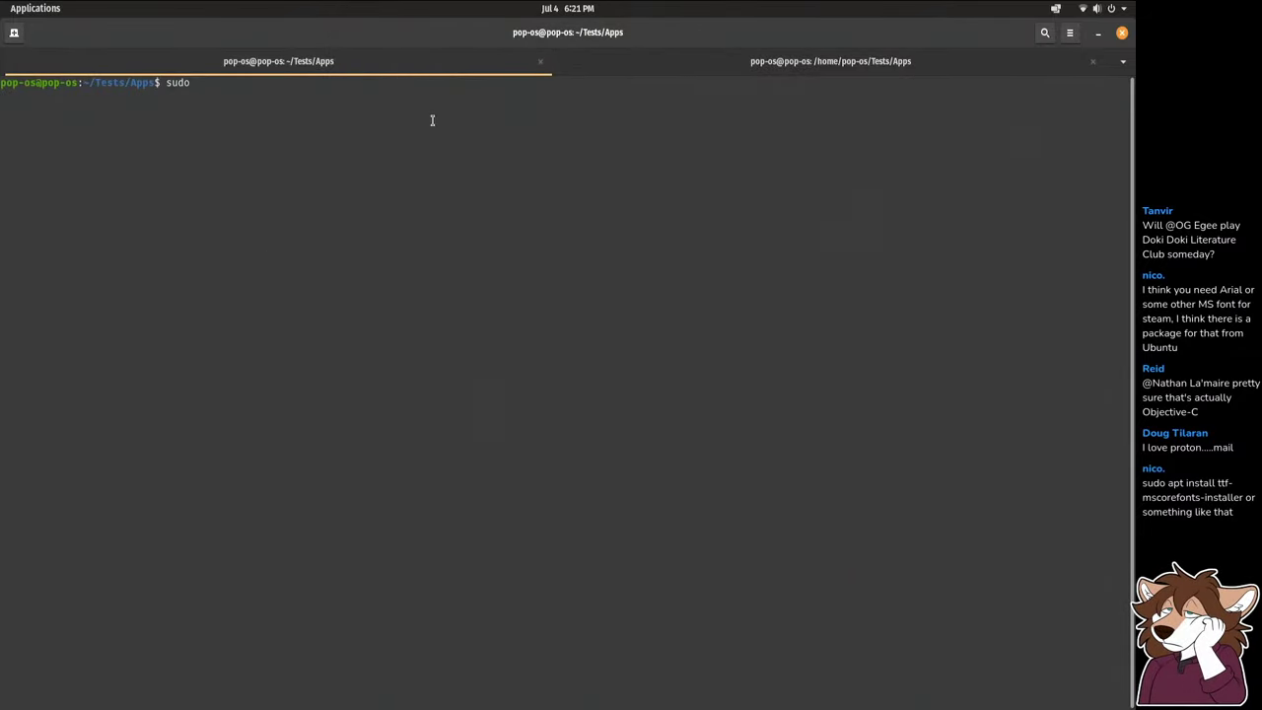
double_click(567, 33)
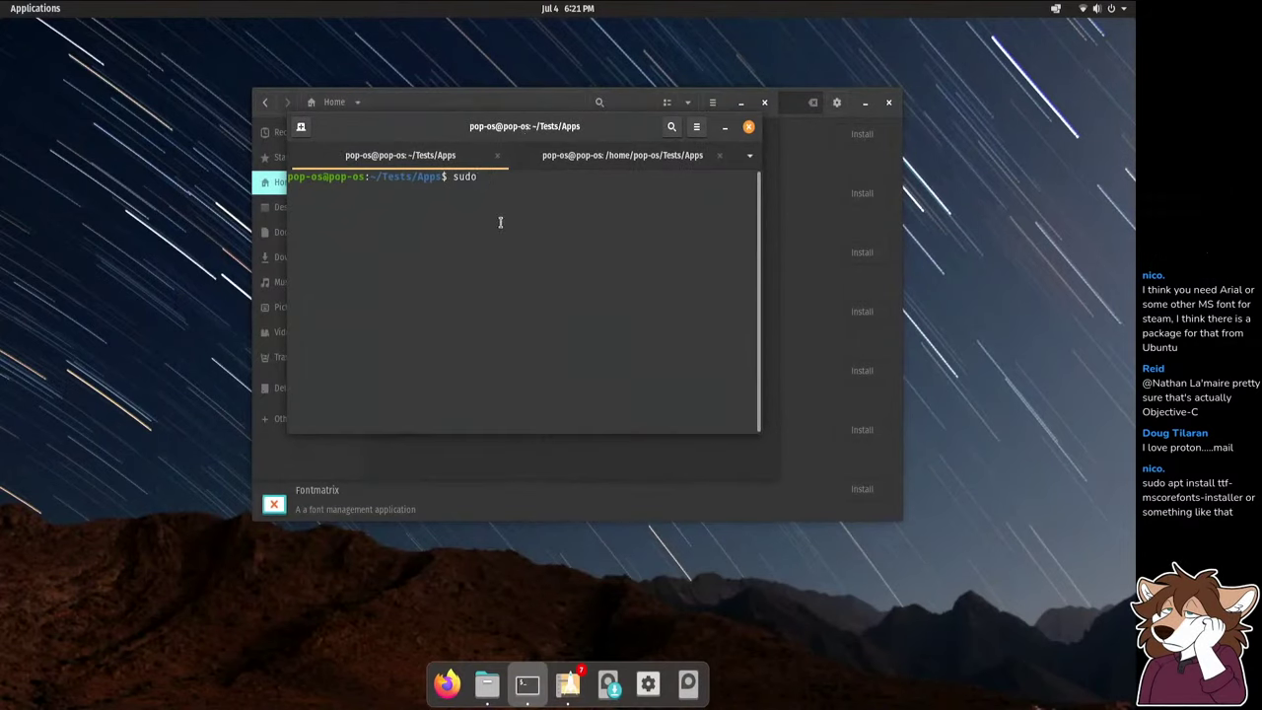
type("apt in")
Run 'sudo apt install ttf-mscorefonts-installer' and confirm the install with y.
key("BackSpace")
key("BackSpace")
key("BackSpace")
key("BackSpace")
key("BackSpace")
key("BackSpace")
key("BackSpace")
key("BackSpace")
type("o apt in")
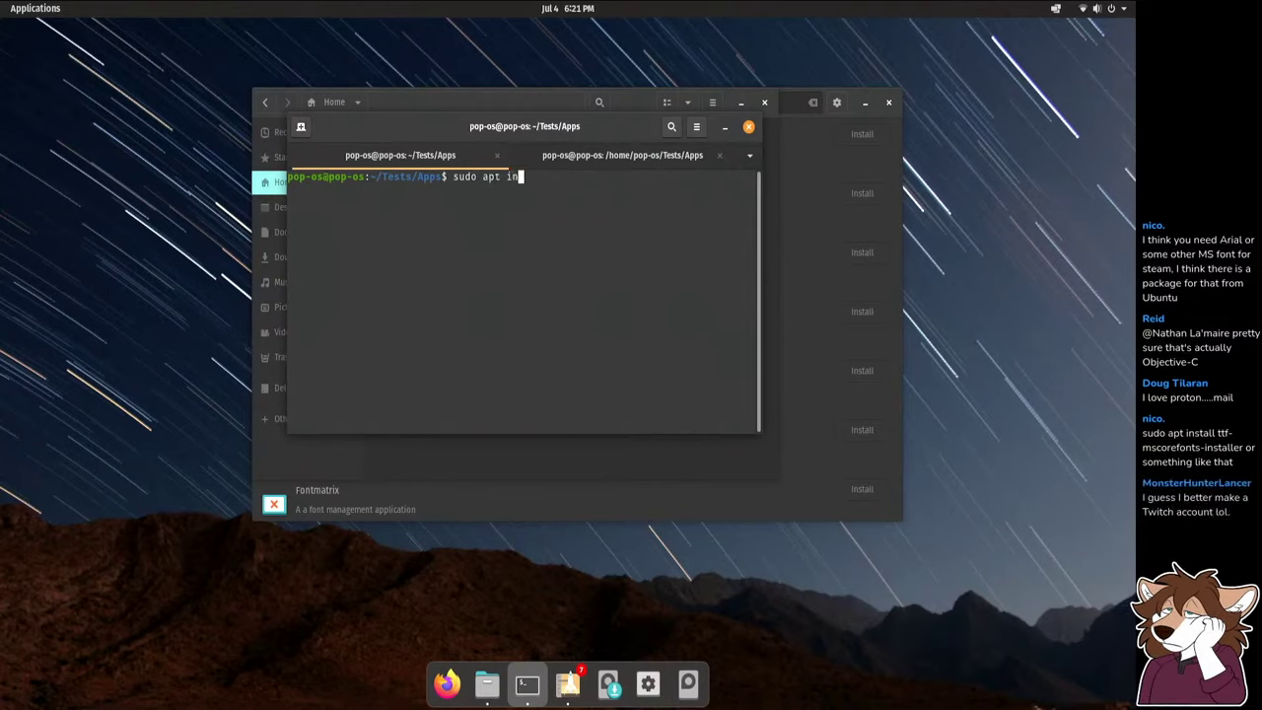
type("stall ttf-")
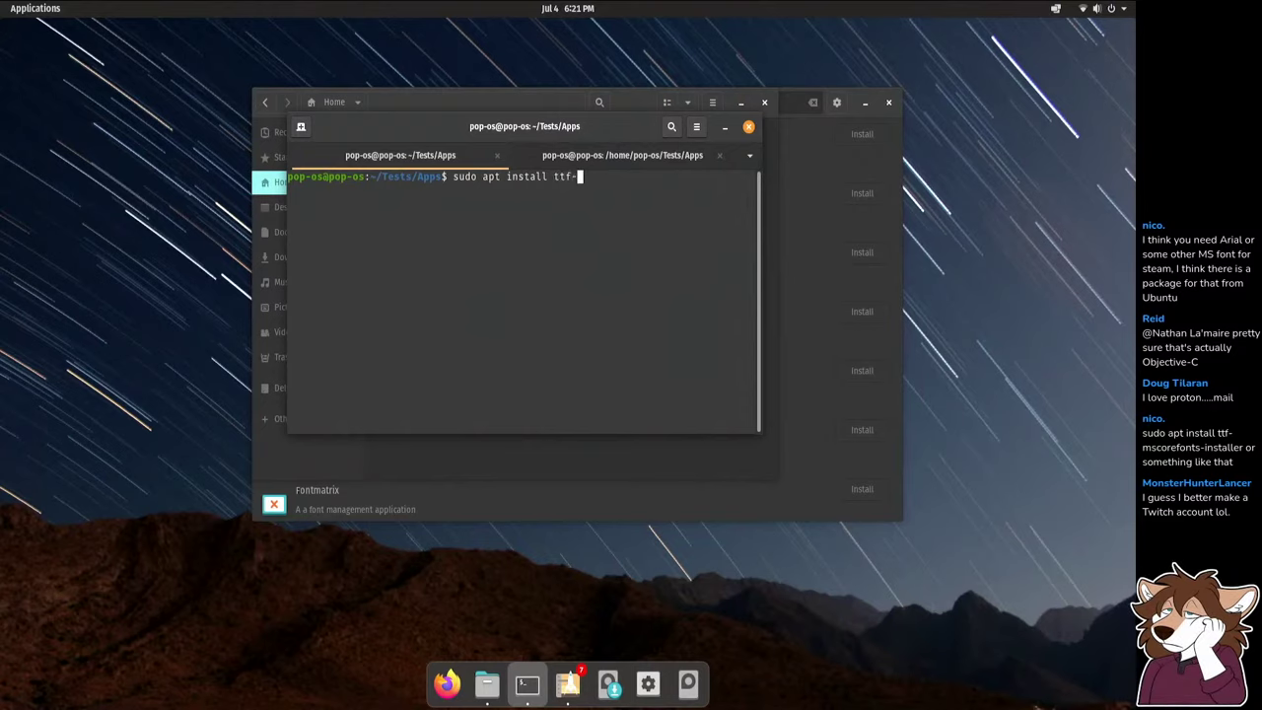
type("mscorefonts-instal")
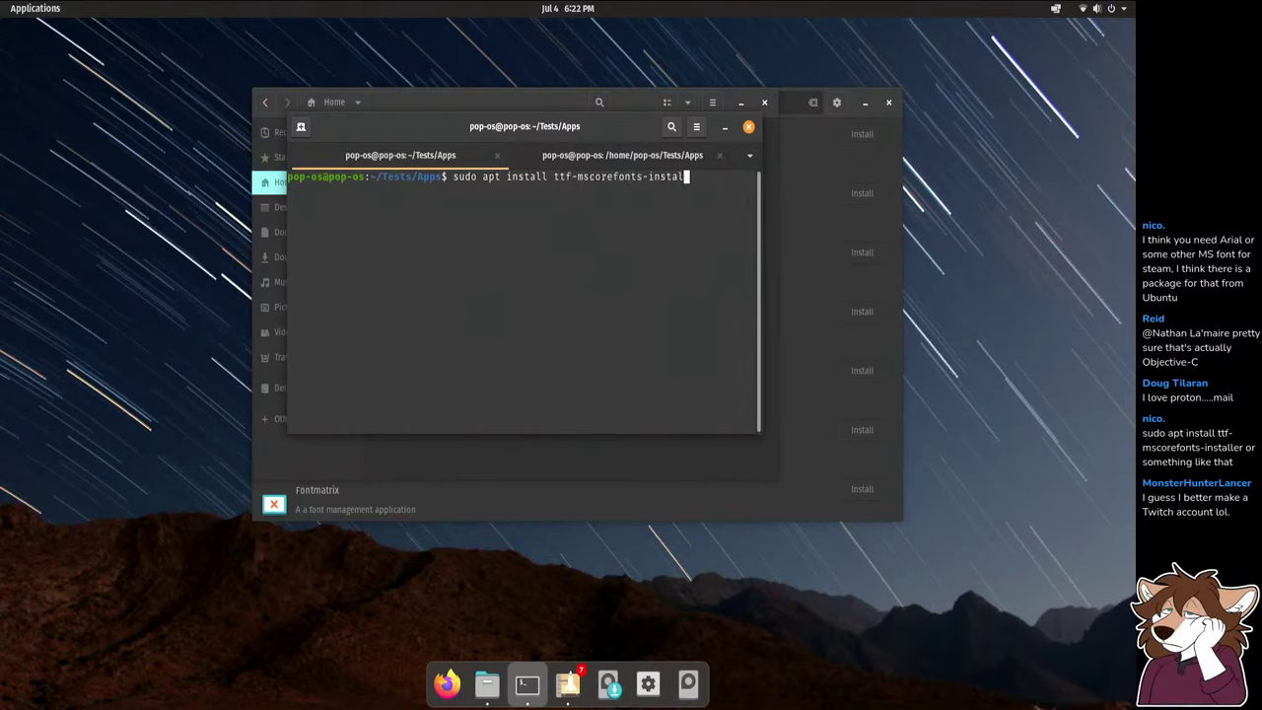
type("ler")
key("Return")
type("y")
key("Return")
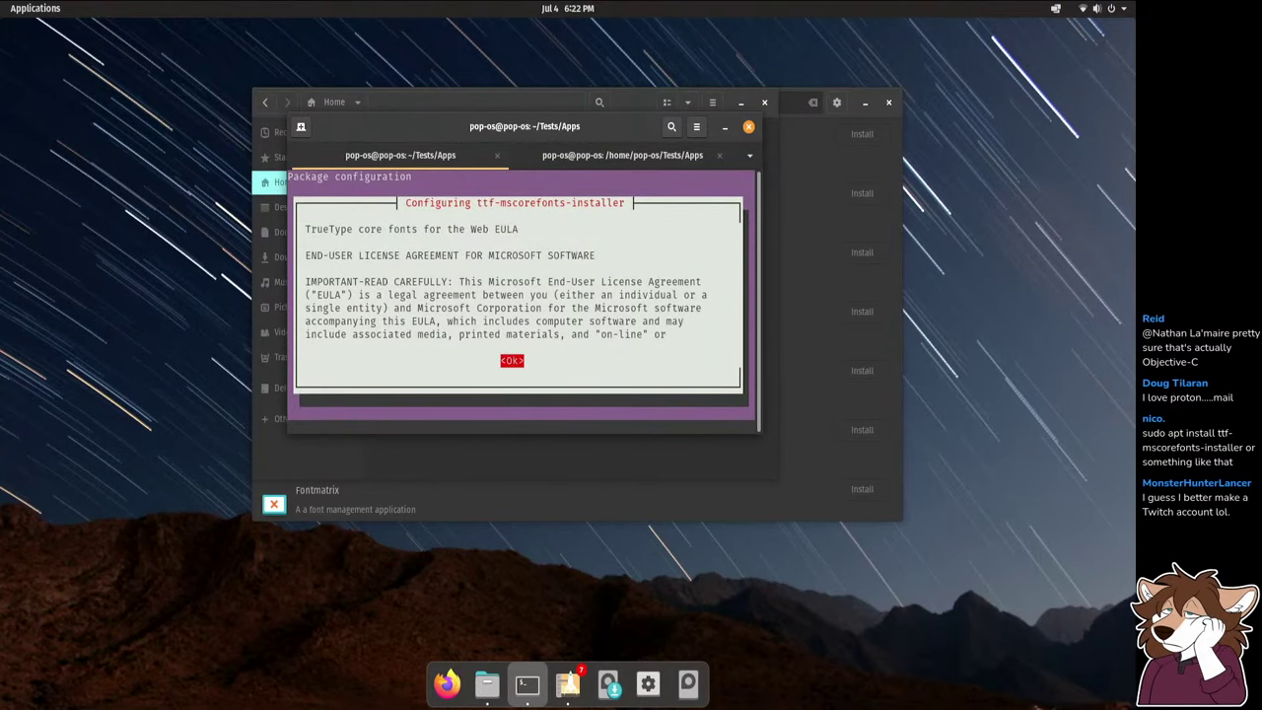
Get past the licence text and accept the Microsoft fonts EULA with <Yes>.
key("Return")
key("Left")
key("Return")
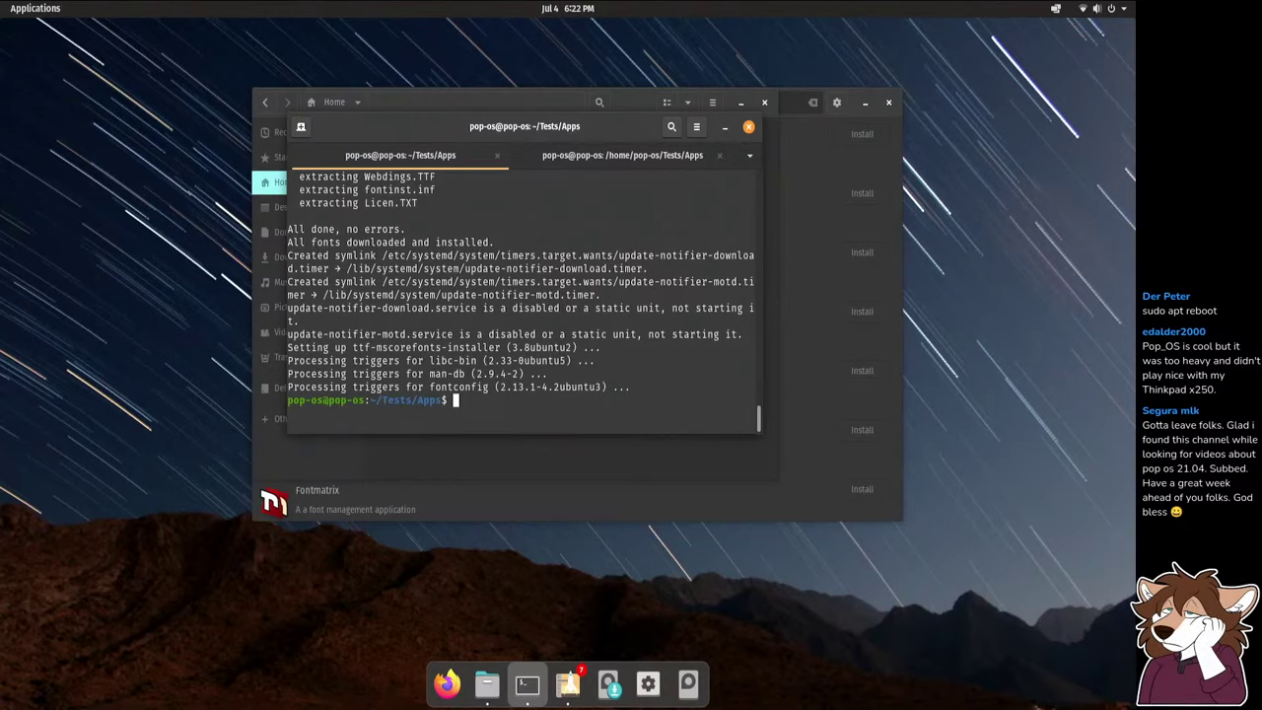
Relaunch Steam from the terminal, close its login window, and leave the window overview.
type("steam")
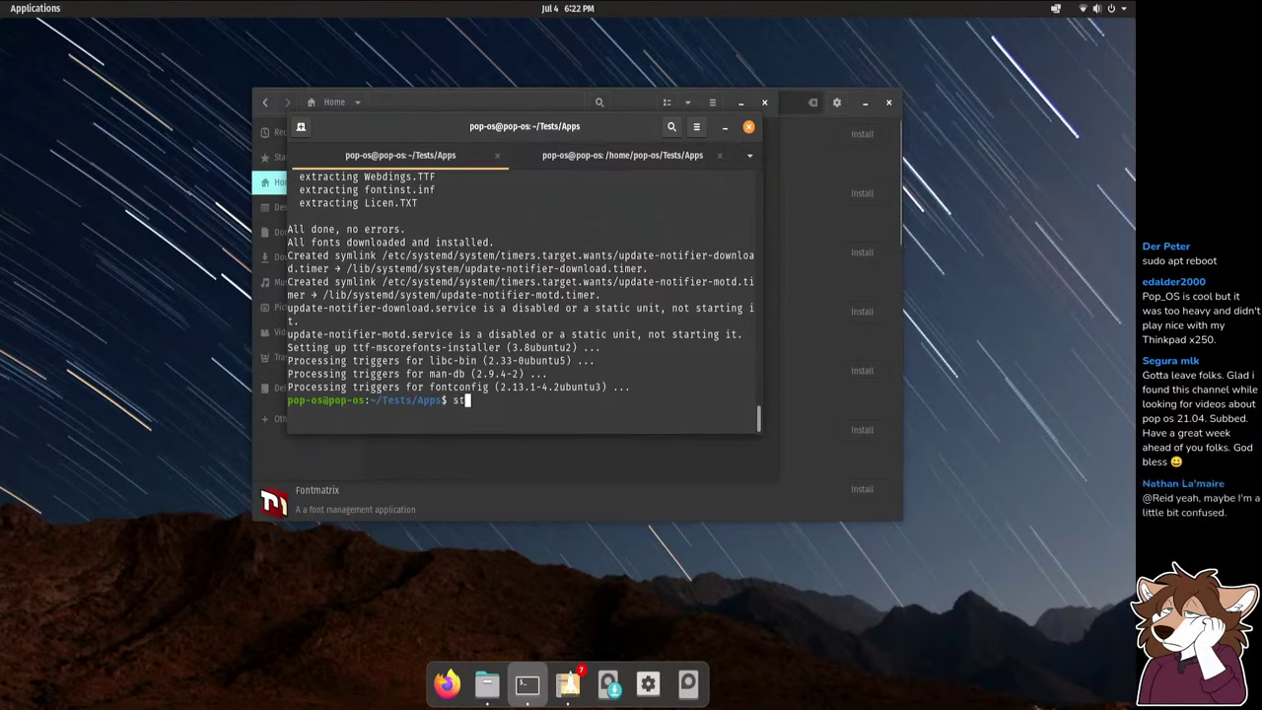
key("Return")
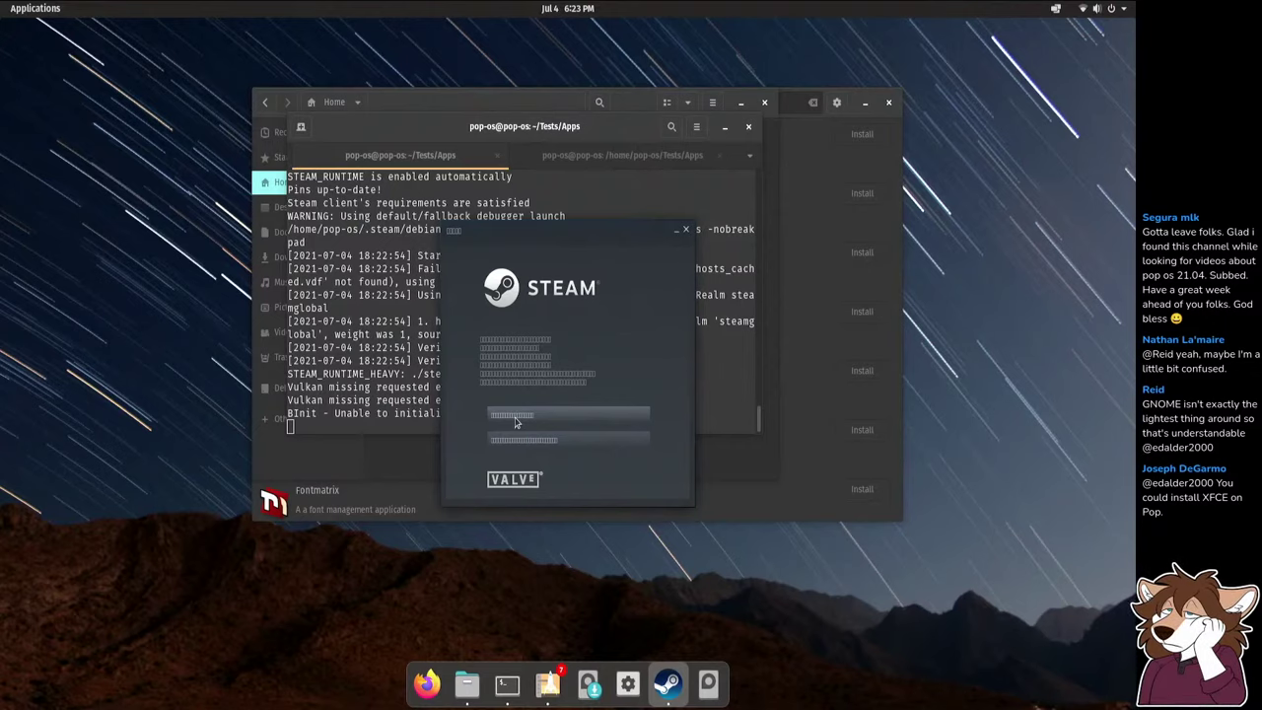
left_click(685, 230)
mouse_move(2, 6)
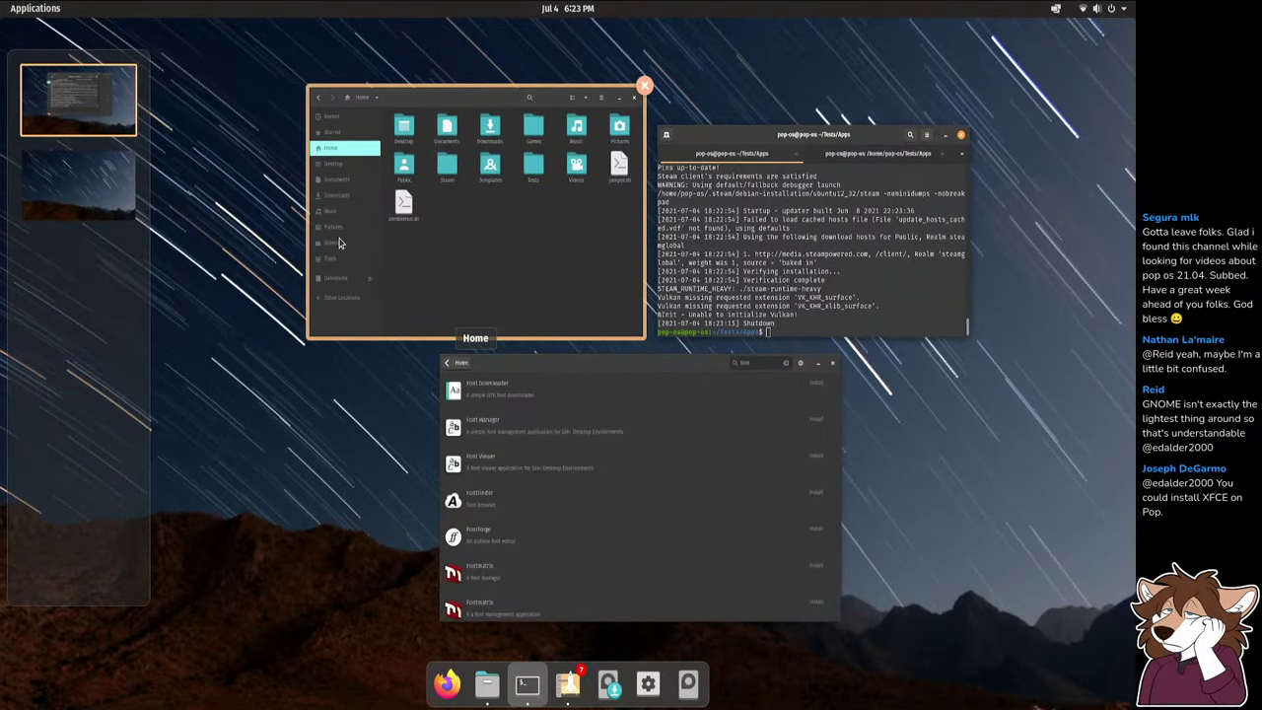
key("Escape")
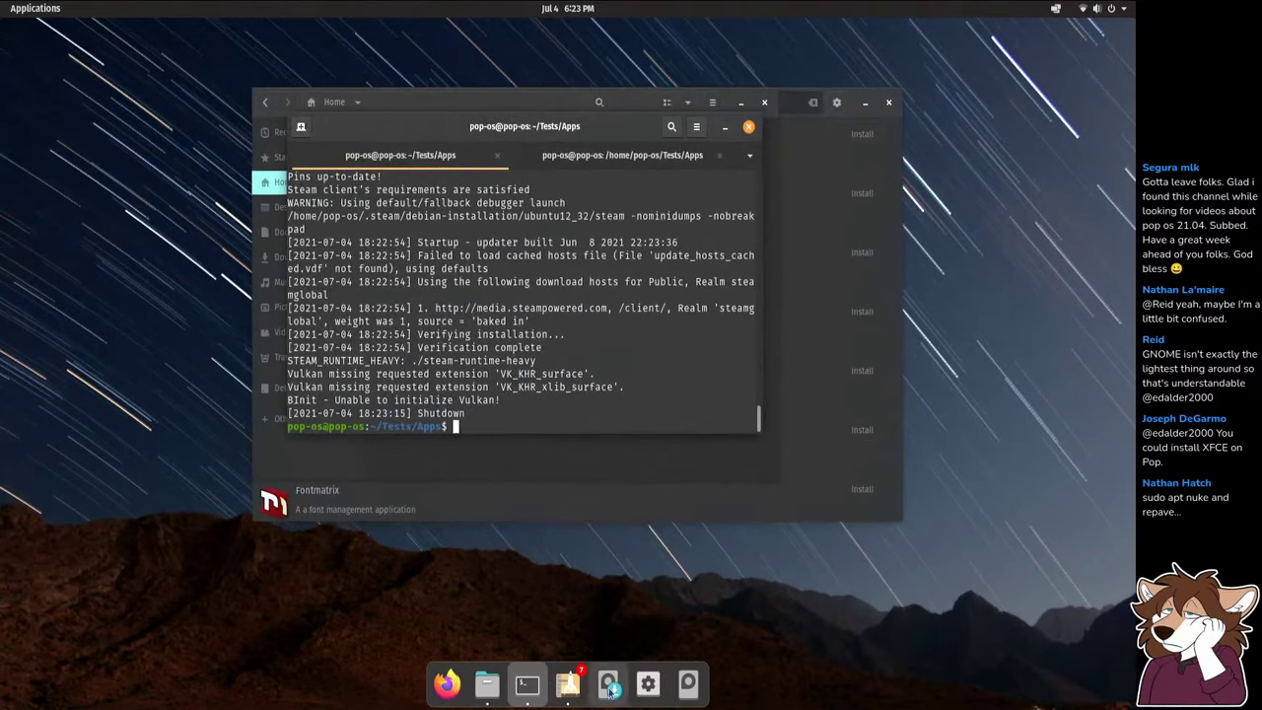
Launch the Pop!_OS installer and select English, United States, and the default English (US) keyboard.
left_click(609, 685)
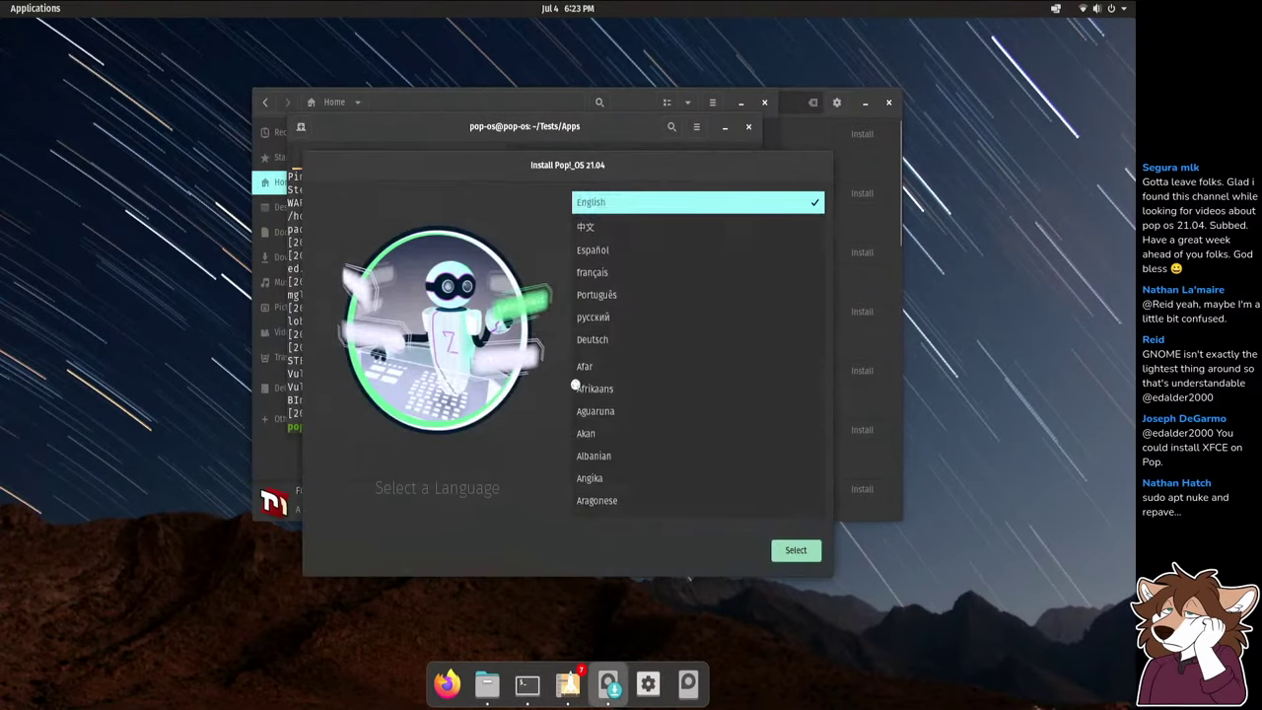
left_click(803, 548)
left_click(803, 549)
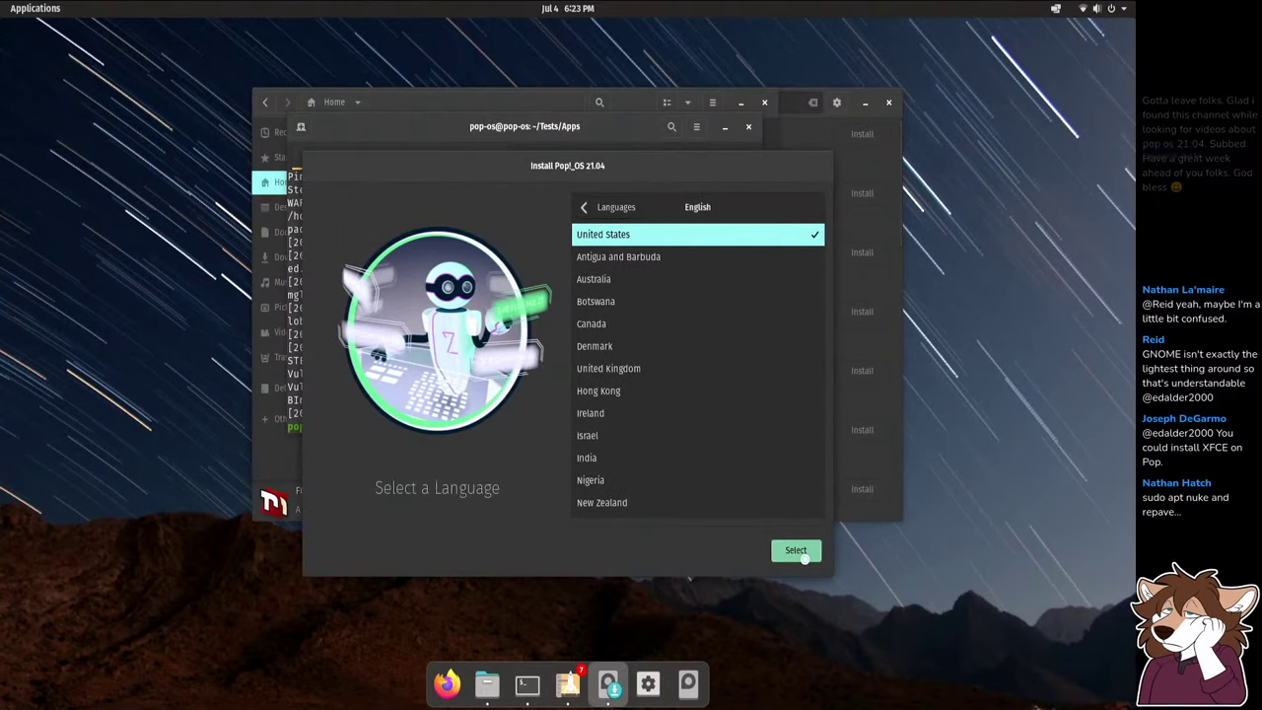
left_click(805, 551)
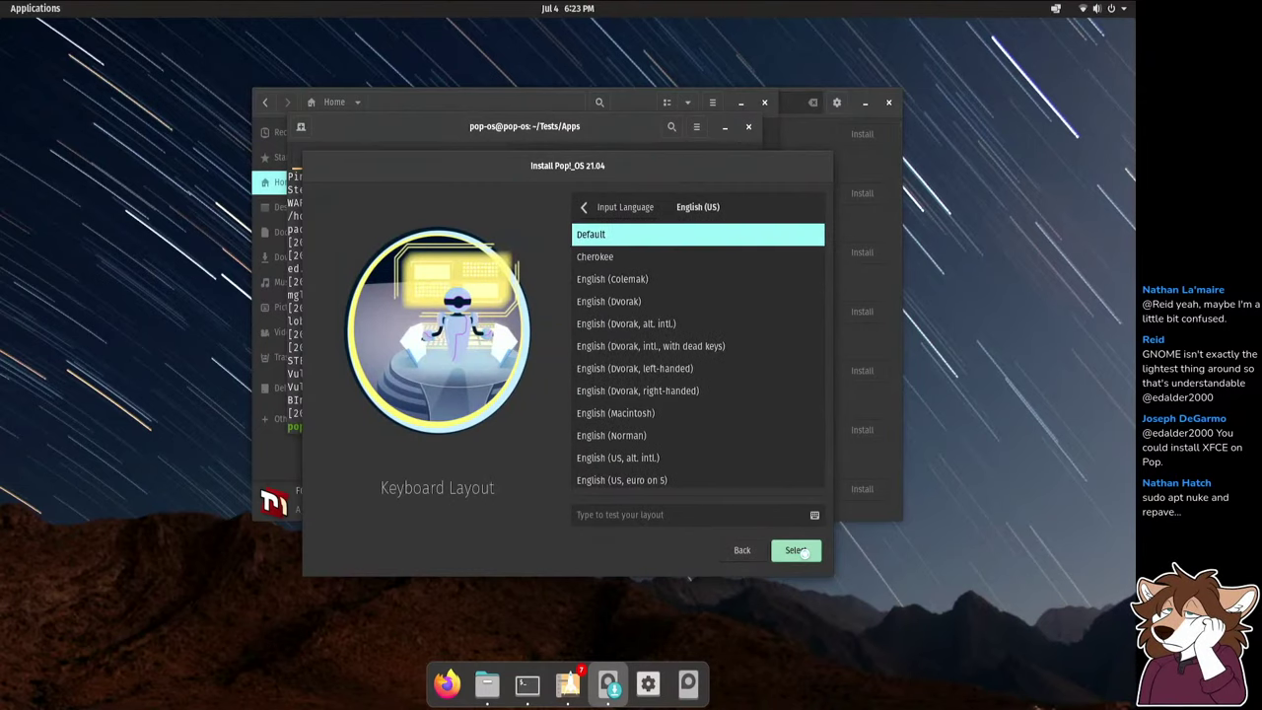
left_click(805, 552)
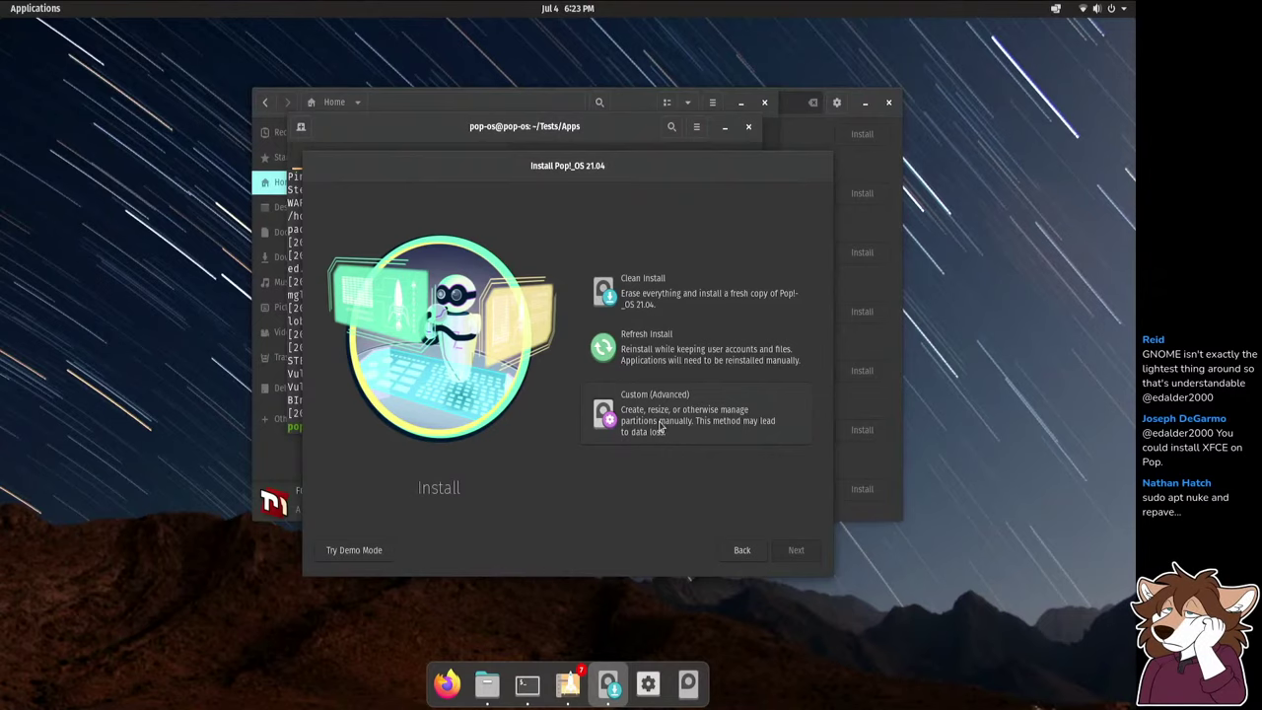
Choose Custom (Advanced) partitioning and set sda1 to be formatted as the Boot (/boot/efi) partition.
left_click(660, 426)
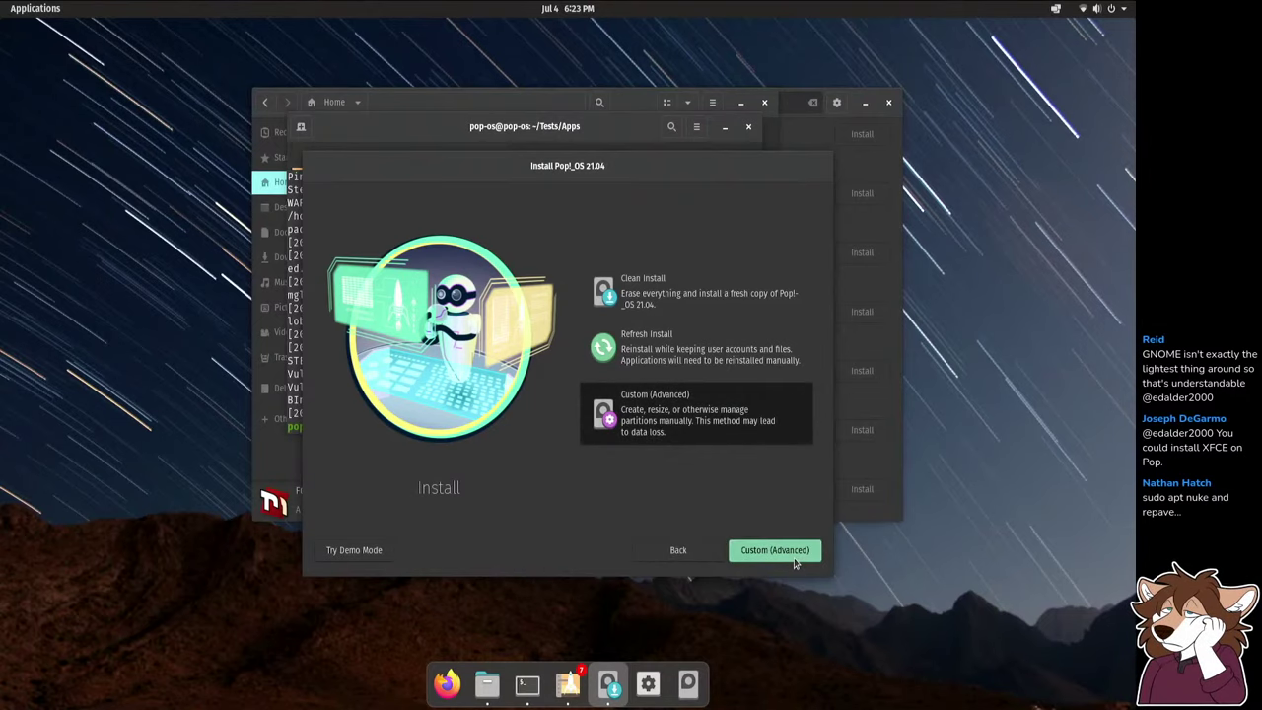
left_click(776, 551)
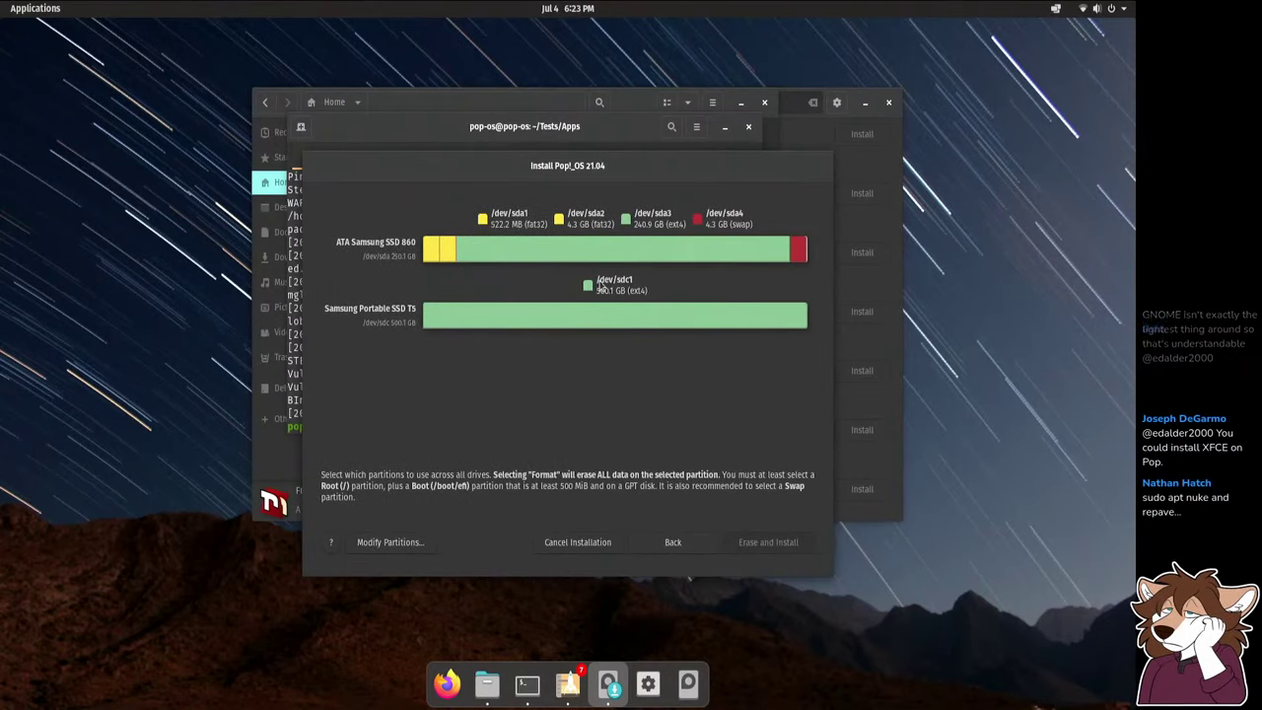
left_click(431, 251)
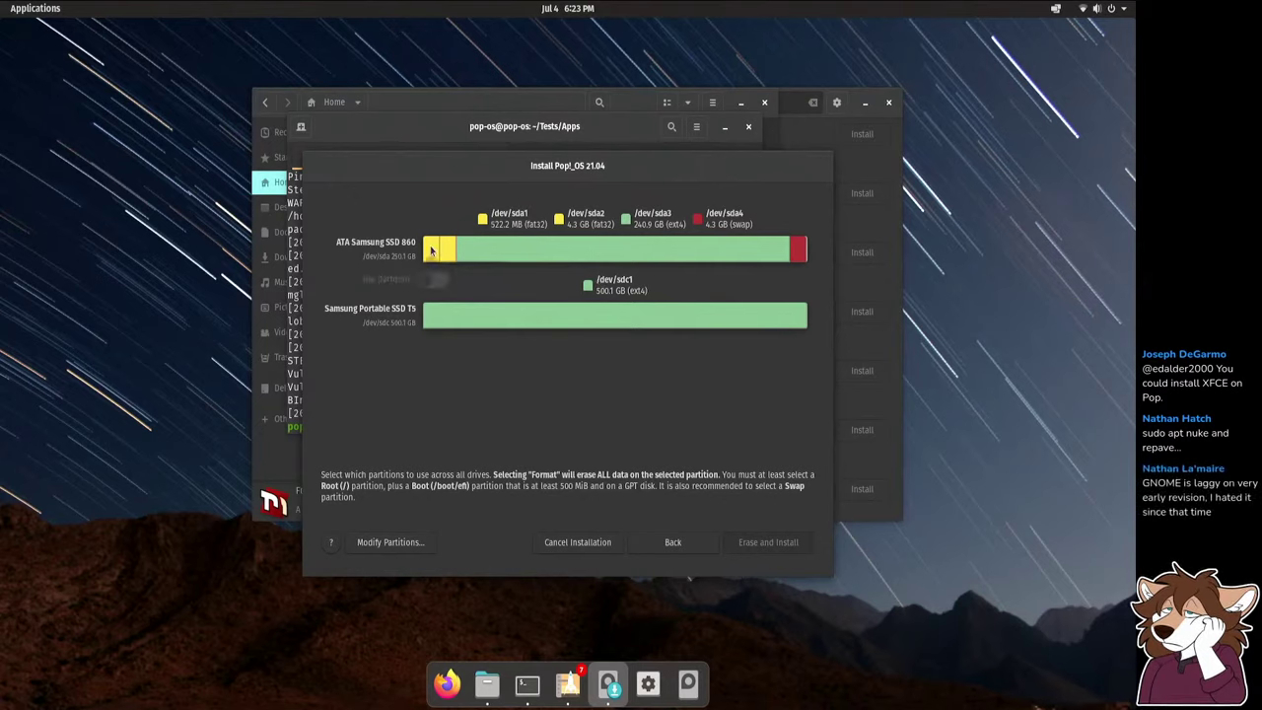
left_click(442, 254)
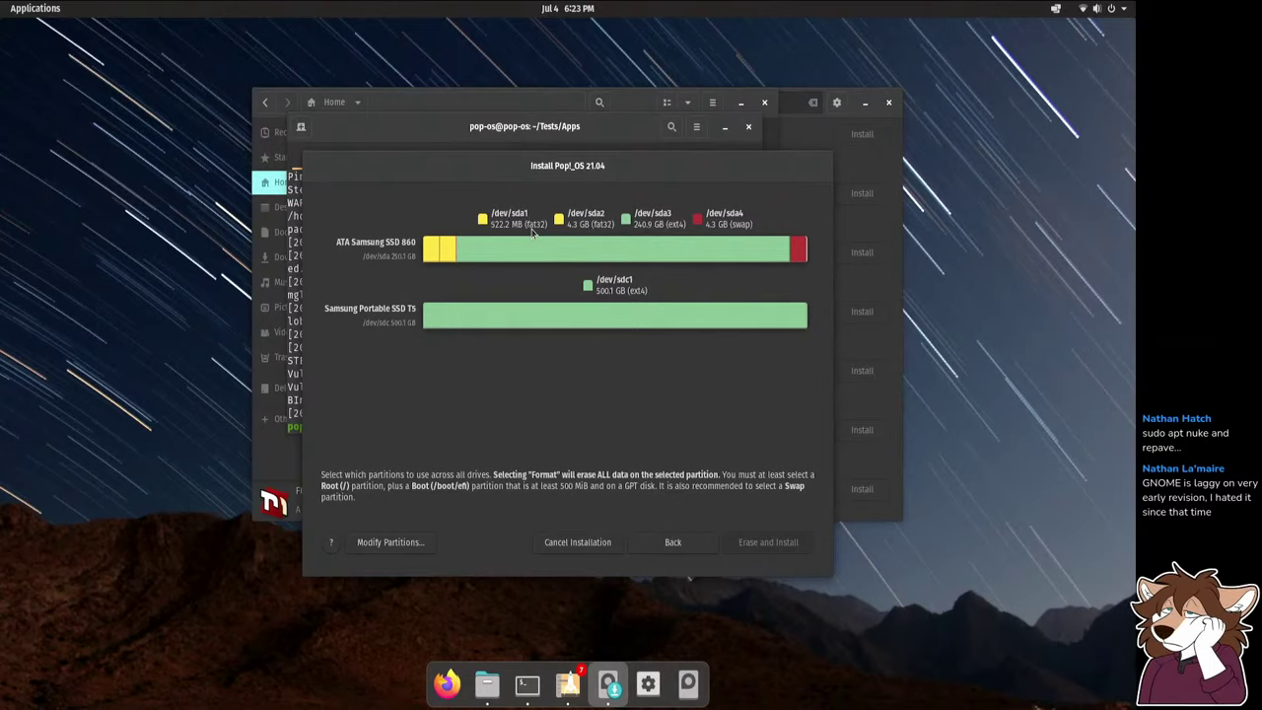
left_click(426, 255)
left_click(435, 288)
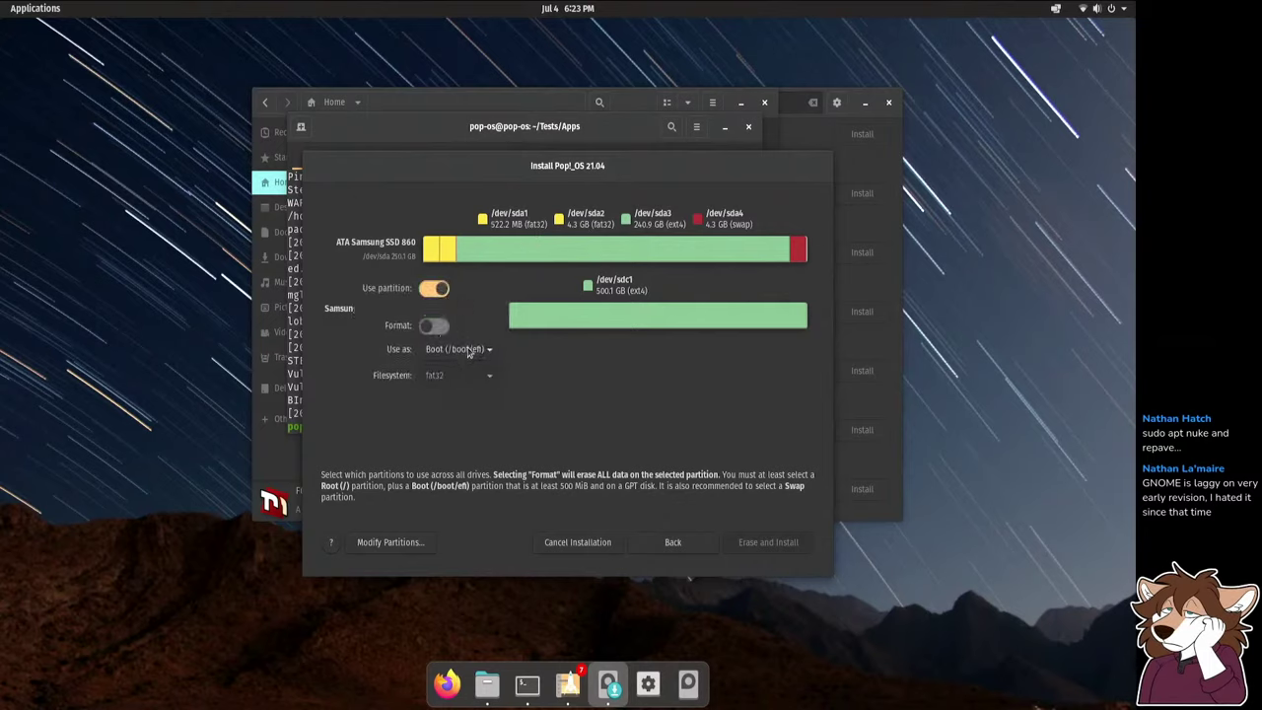
left_click(434, 325)
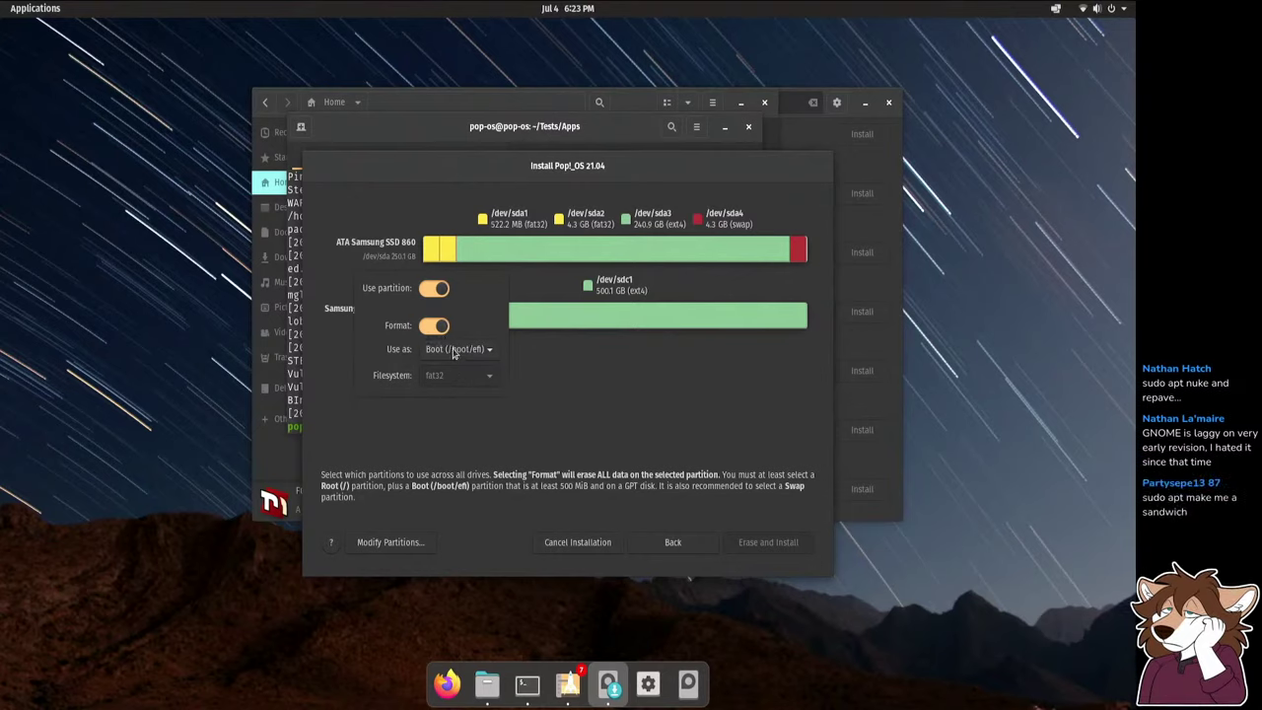
left_click(454, 349)
left_click(454, 351)
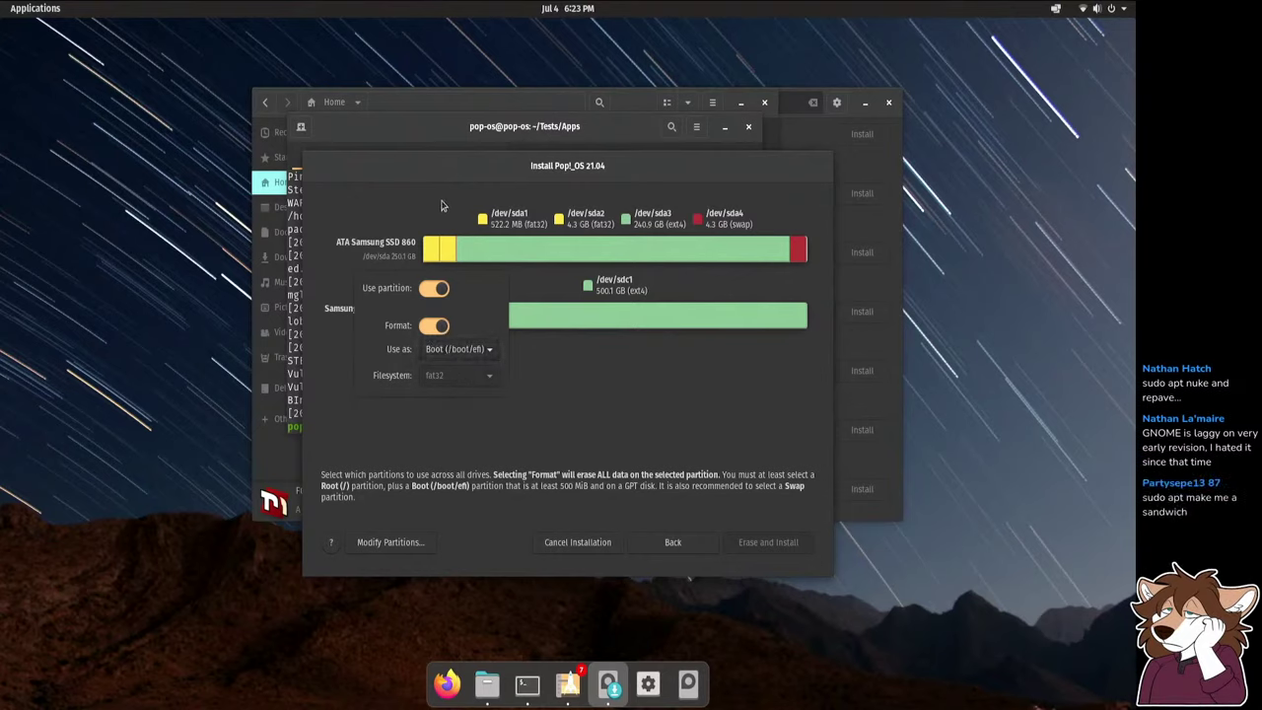
left_click(454, 316)
Toggle sdc1 on and off, open sda2's options, go back, and open the installer's dock menu.
left_click(454, 314)
left_click(450, 290)
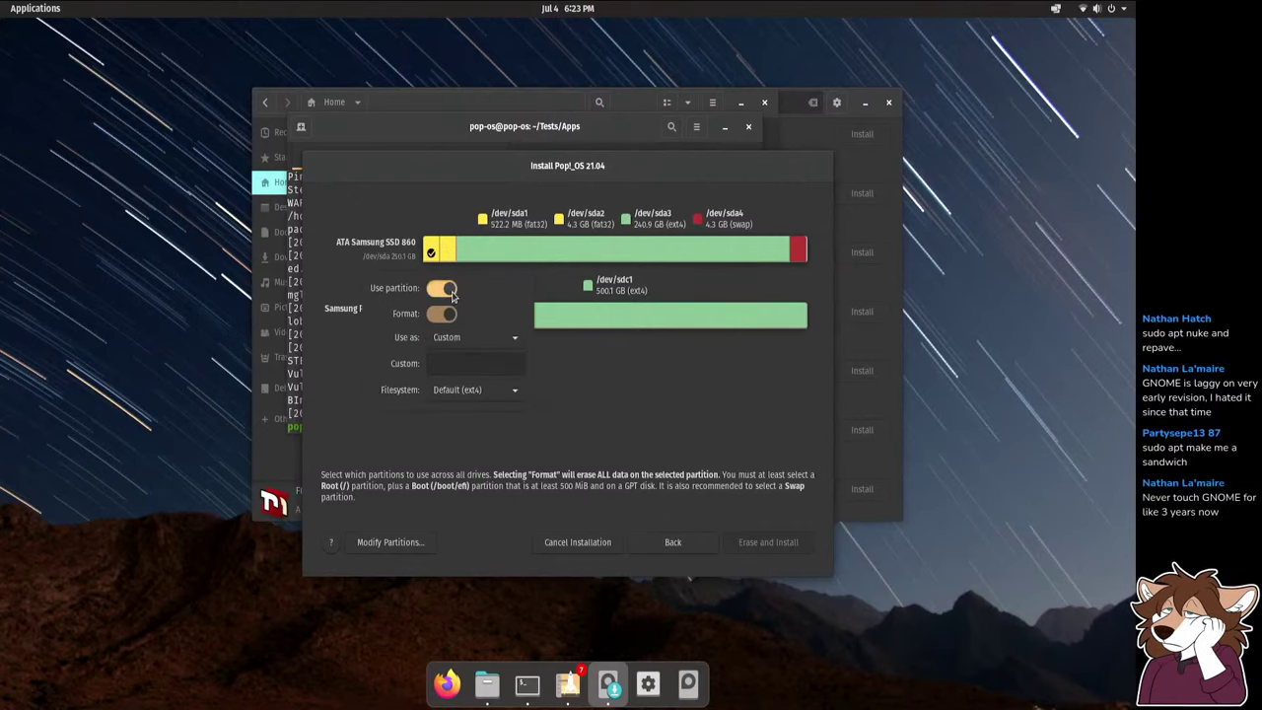
left_click(457, 352)
left_click(457, 352)
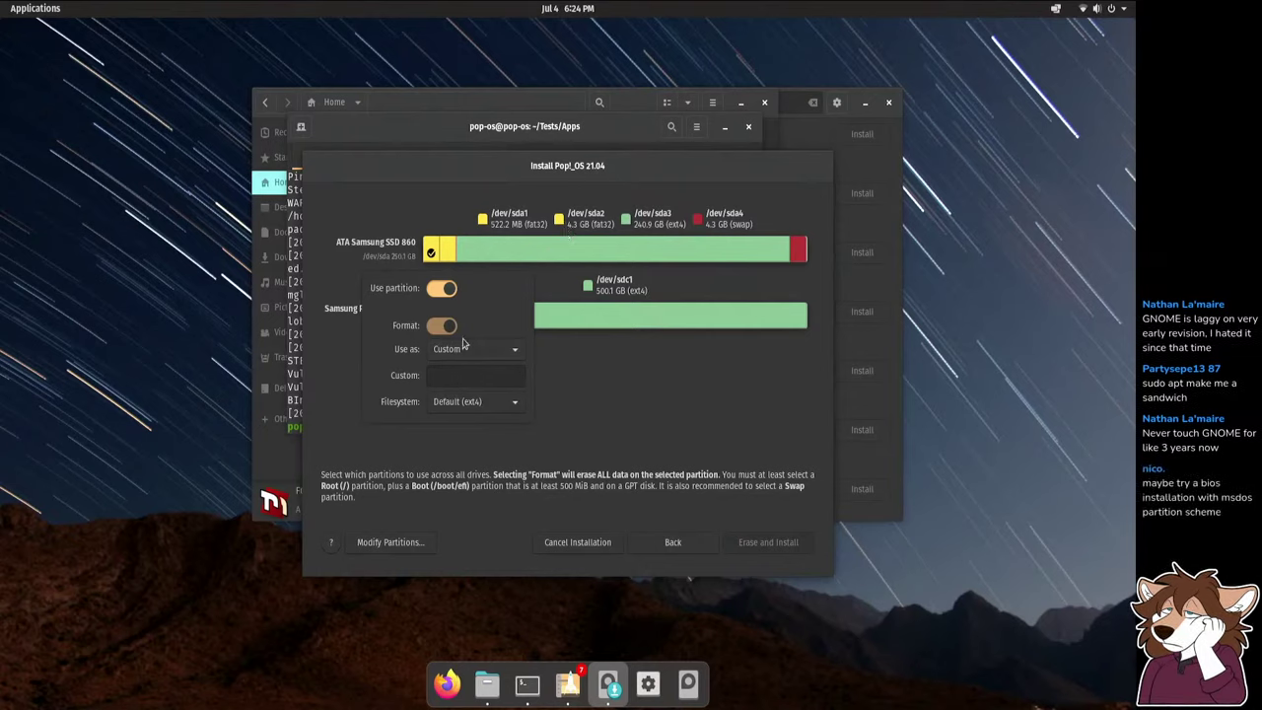
left_click(444, 293)
left_click(479, 256)
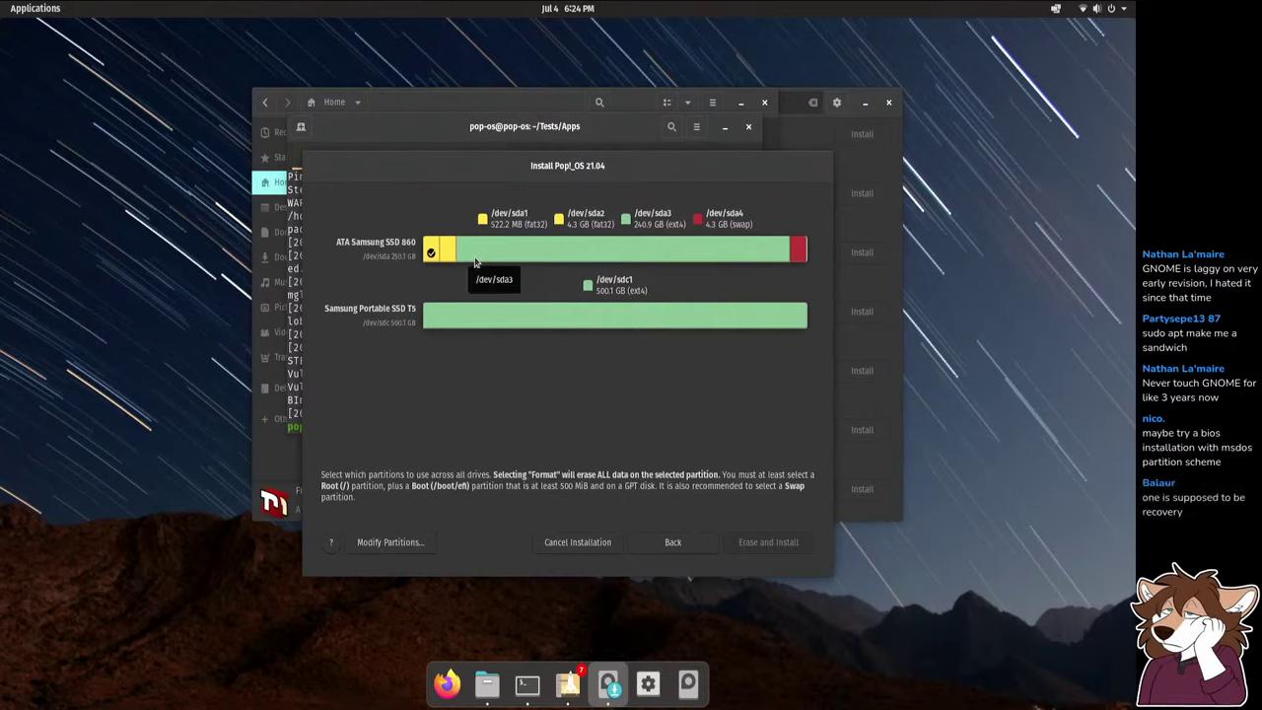
left_click(447, 254)
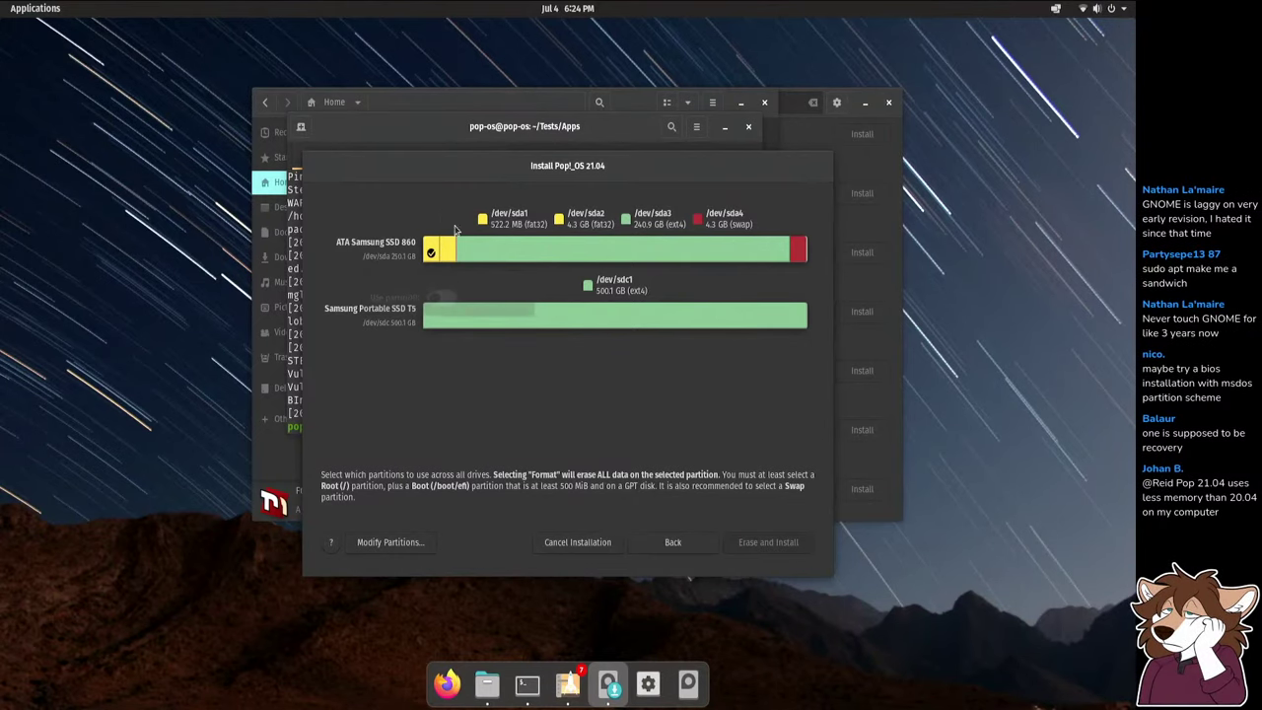
left_click(673, 545)
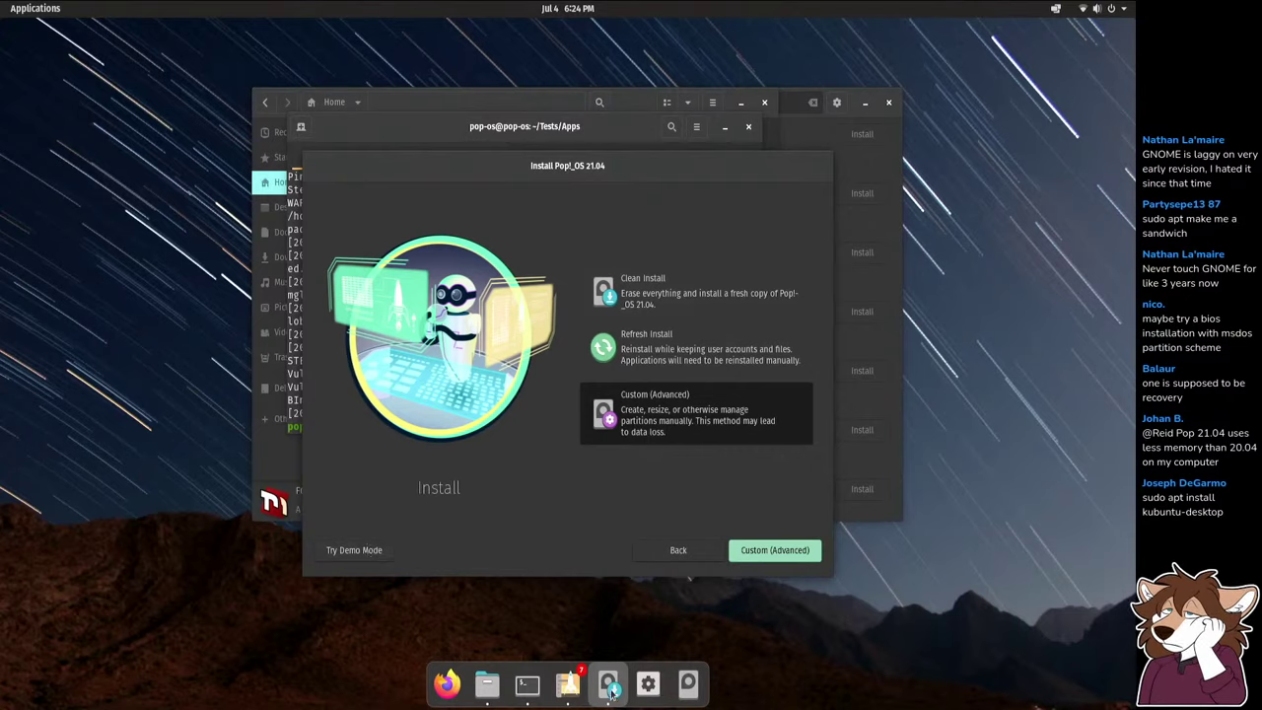
right_click(610, 691)
Quit the installer, clear the terminal, and run 'sudo apt search kubuntu-desktop'.
left_click(596, 633)
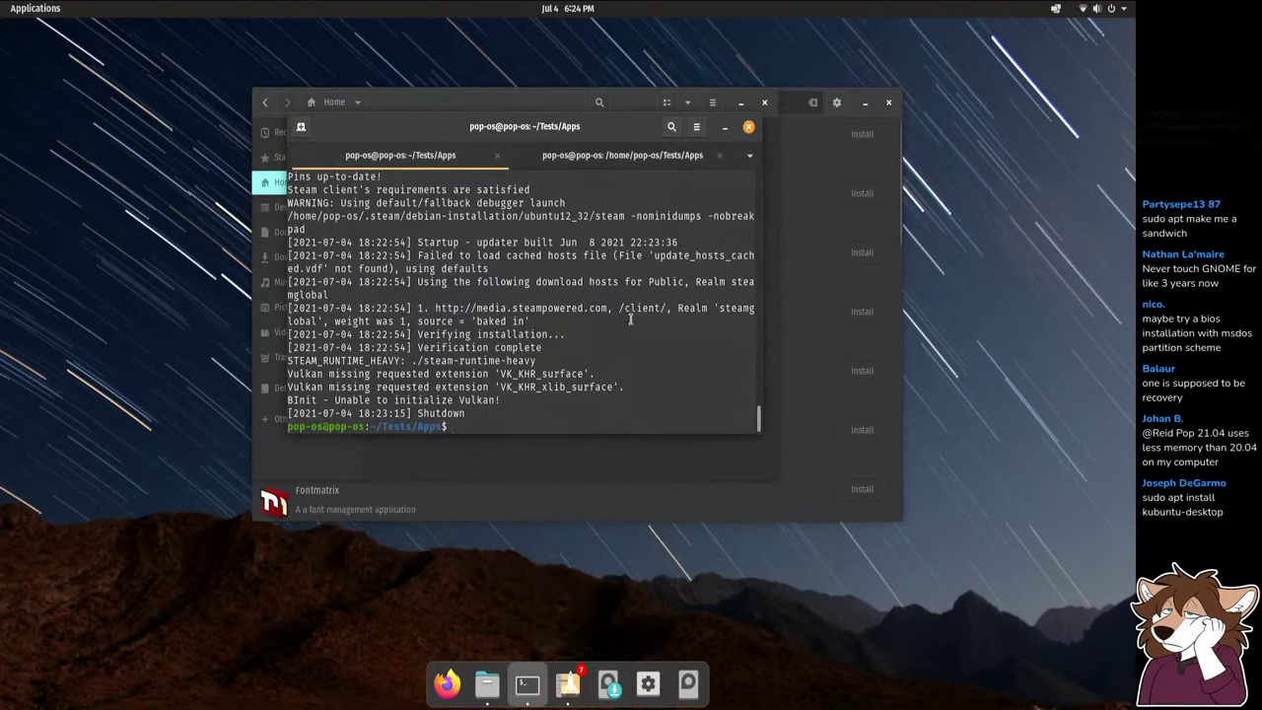
type("clear")
key("Return")
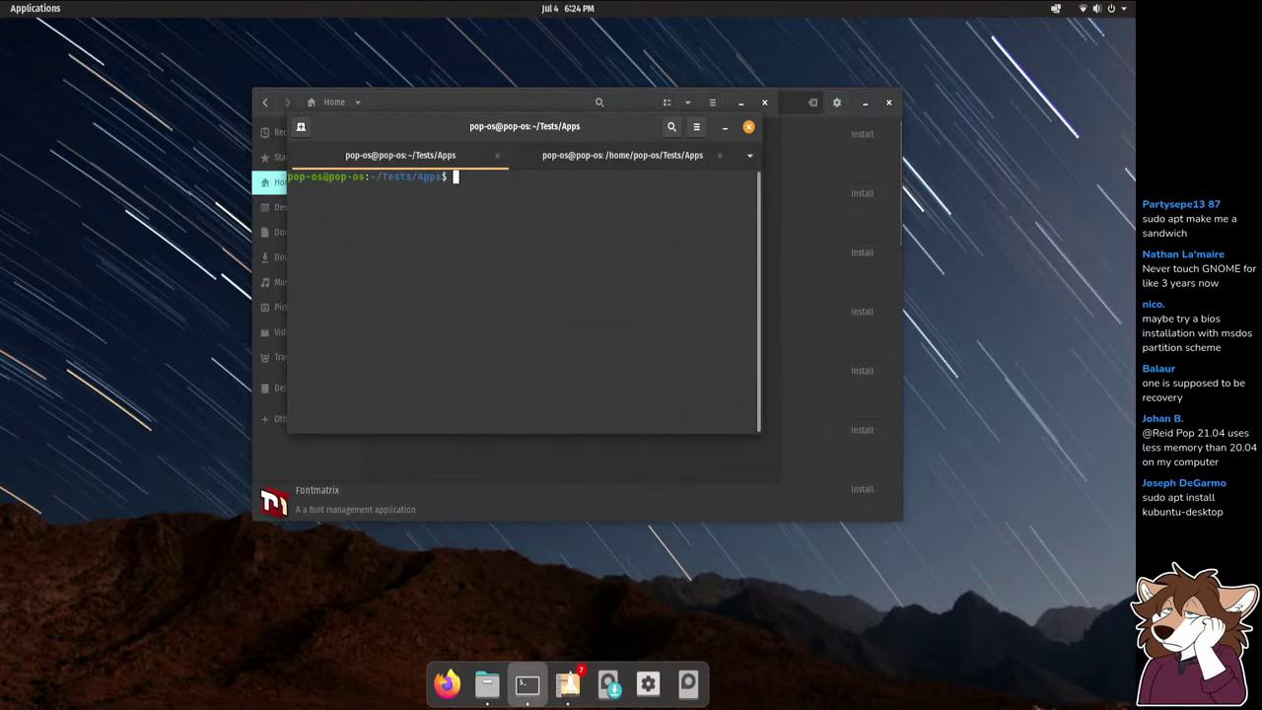
type("sudo apt install kubunt")
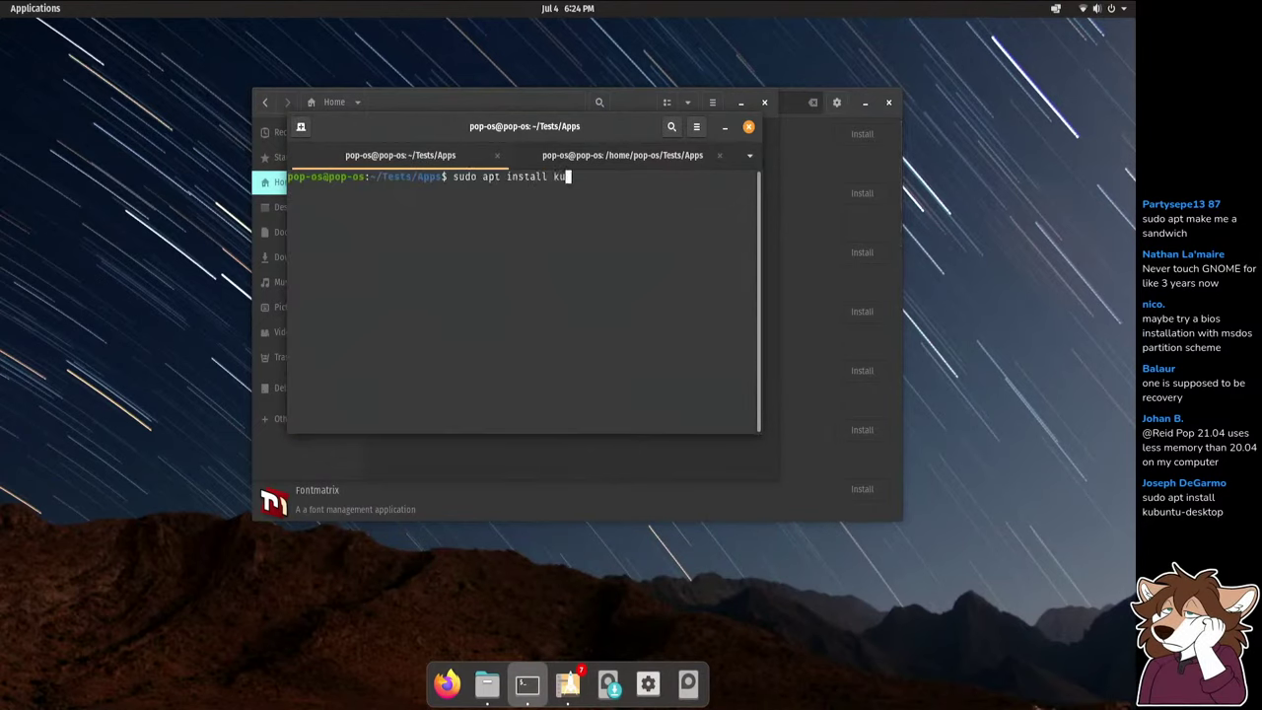
key("BackSpace")
key("BackSpace")
key("BackSpace")
key("BackSpace")
key("BackSpace")
key("BackSpace")
key("BackSpace")
key("BackSpace")
key("BackSpace")
key("BackSpace")
key("BackSpace")
key("BackSpace")
key("BackSpace")
key("BackSpace")
type("search kubuntu-desktop")
key("Return")
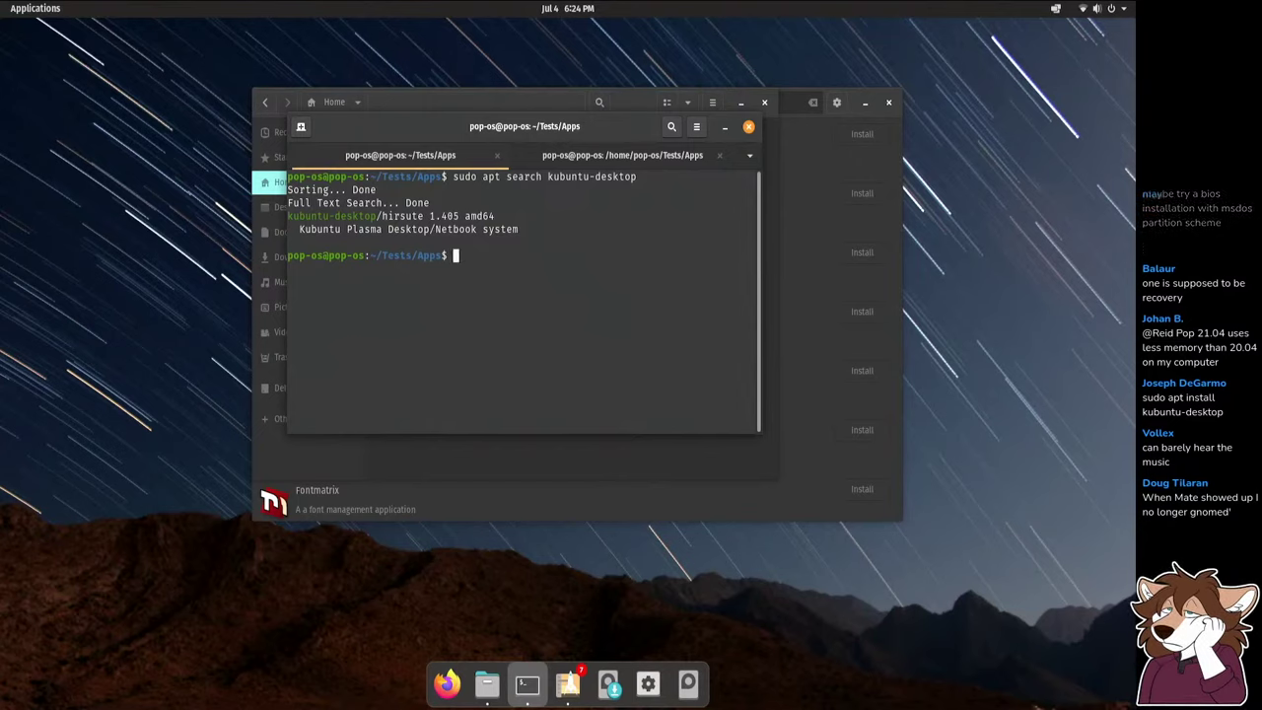
Close the second terminal tab and launch GParted by searching 'gpart' in the launcher.
left_click(613, 161)
left_click(719, 155)
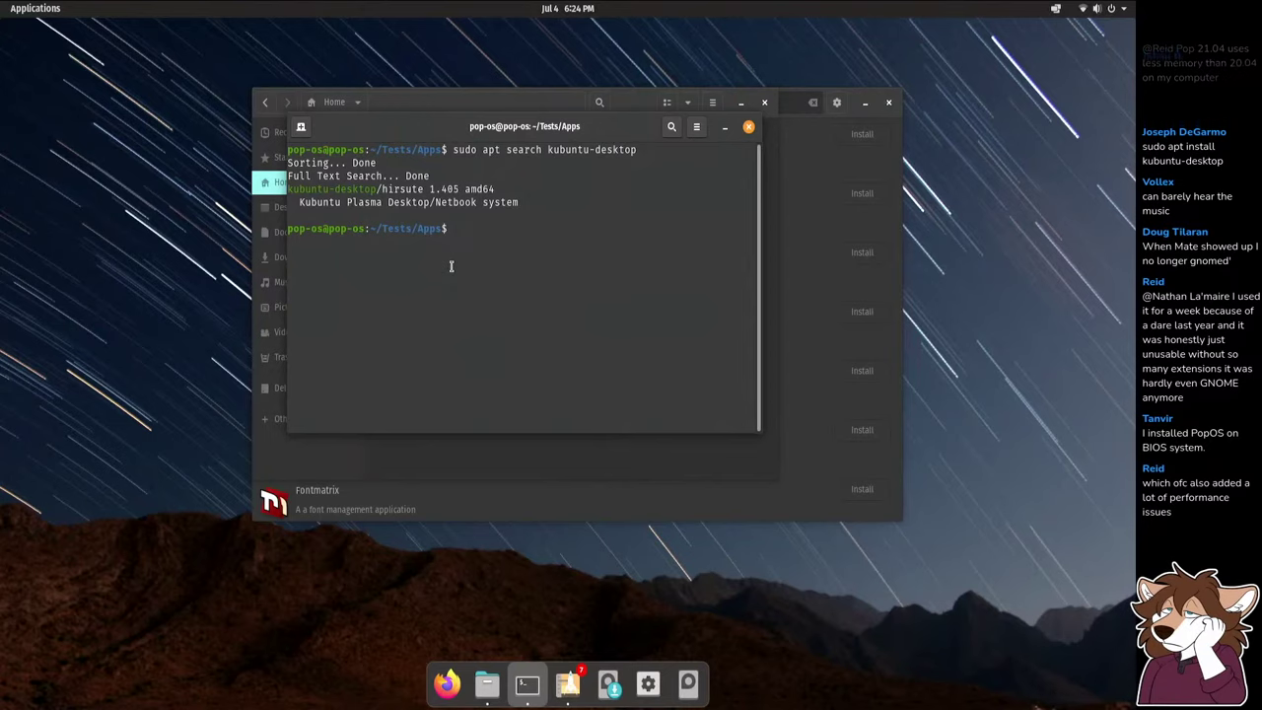
mouse_move(2, 2)
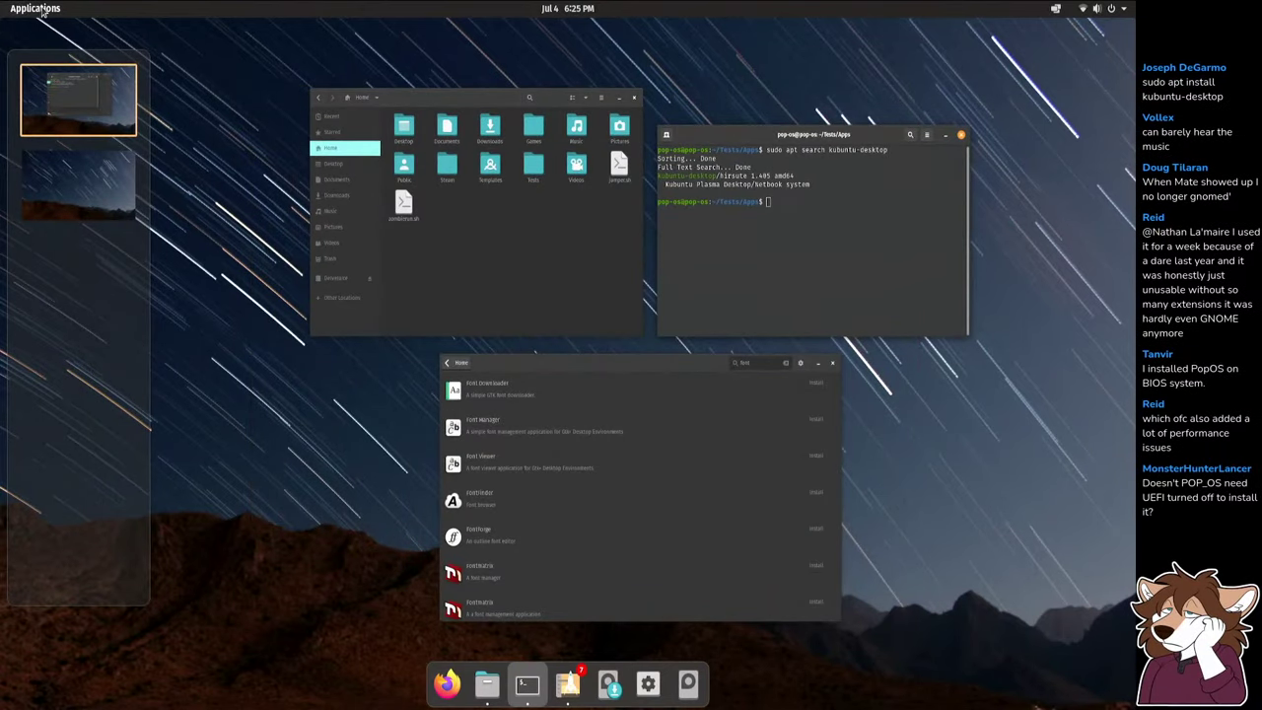
key("super")
key("Escape")
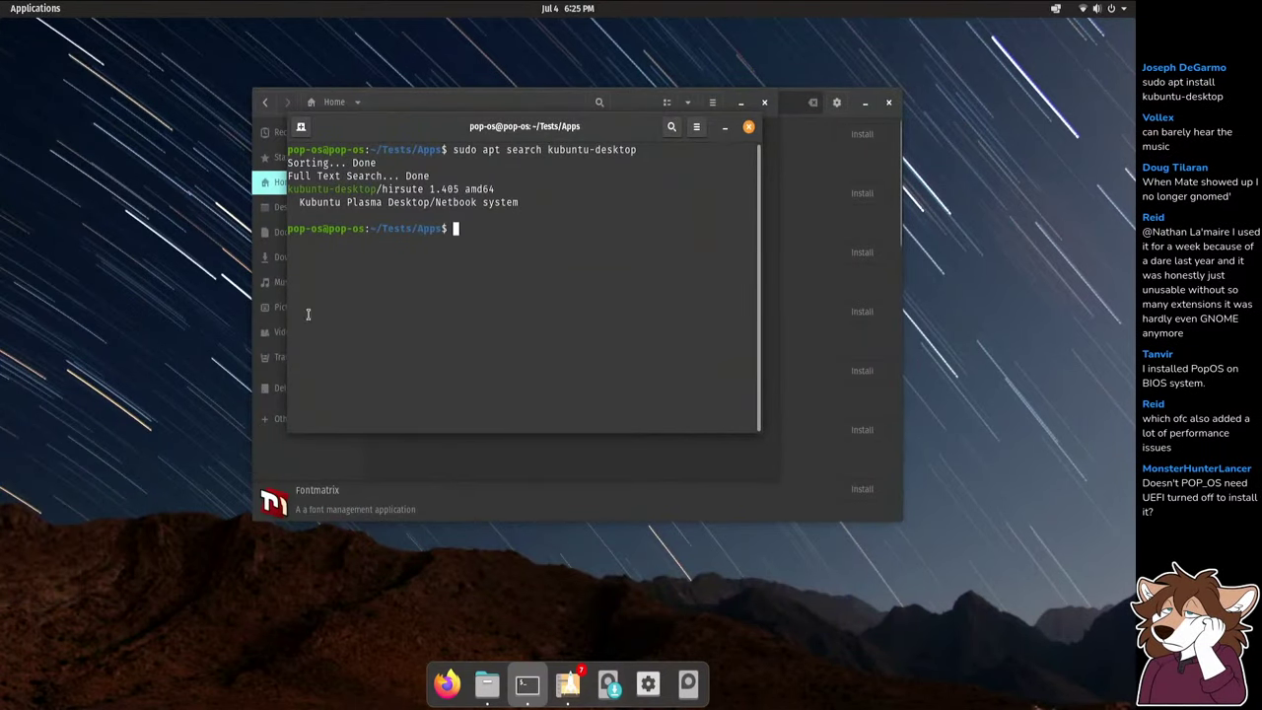
key("Escape")
key("super")
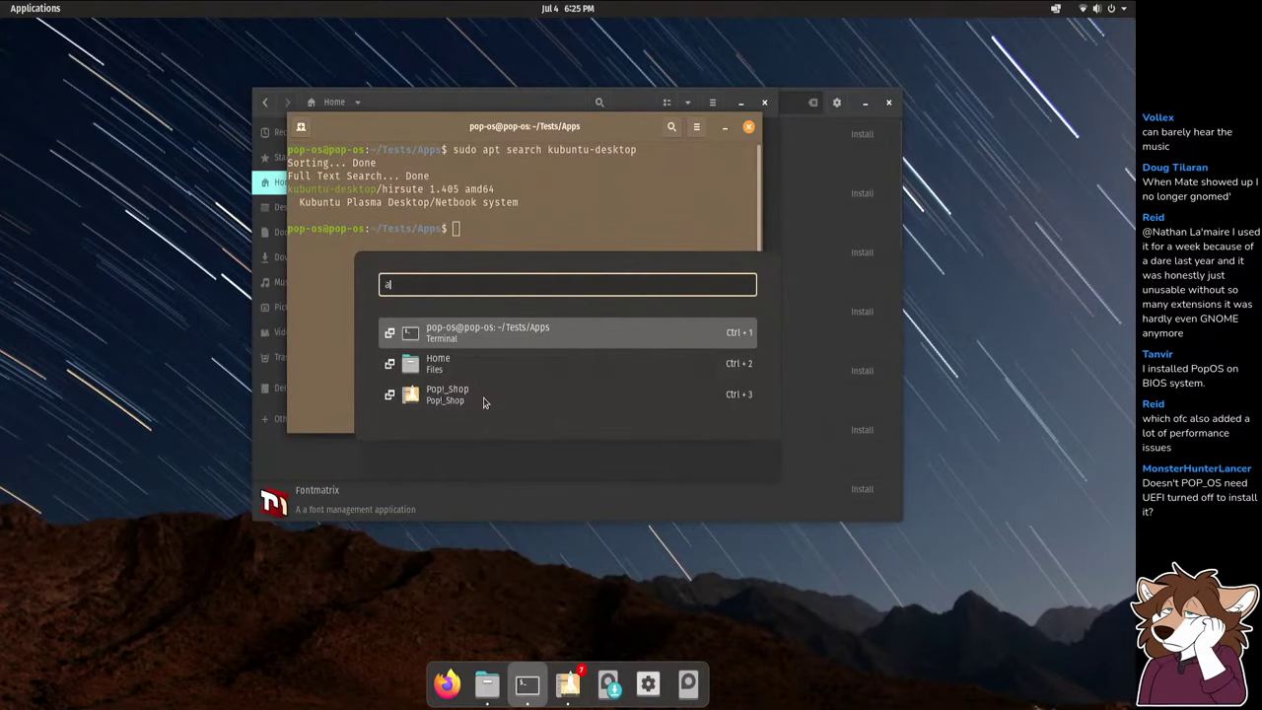
type("gpart")
key("Return")
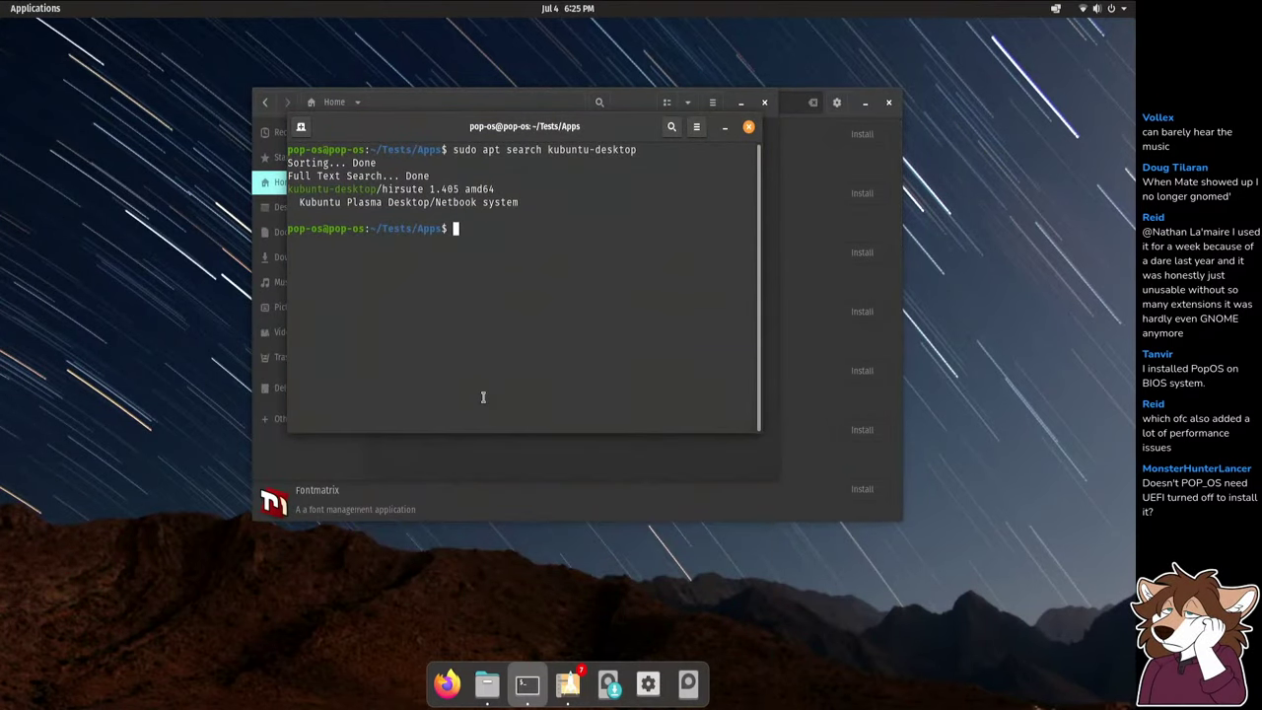
Inspect /dev/sda in GParted, cancelling a New Partition and selecting /dev/sda2, then close it without changes.
left_click_drag(290, 63, 501, 83)
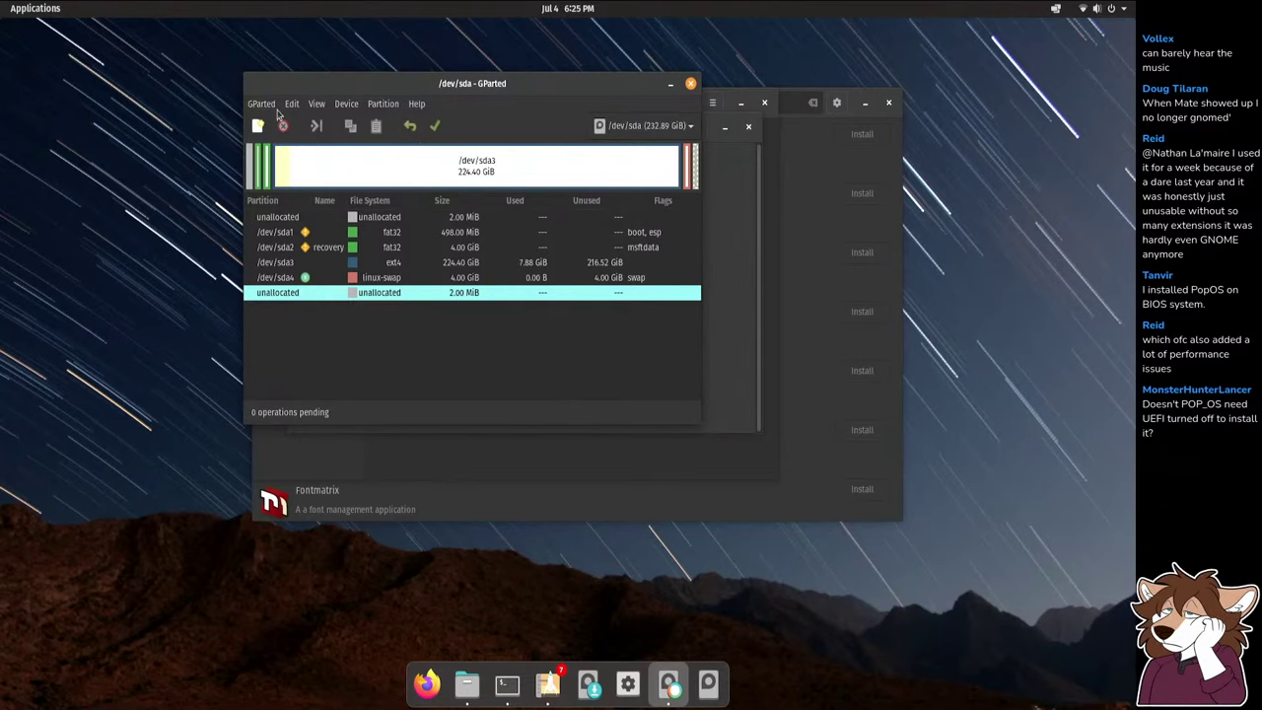
left_click(389, 109)
left_click(402, 126)
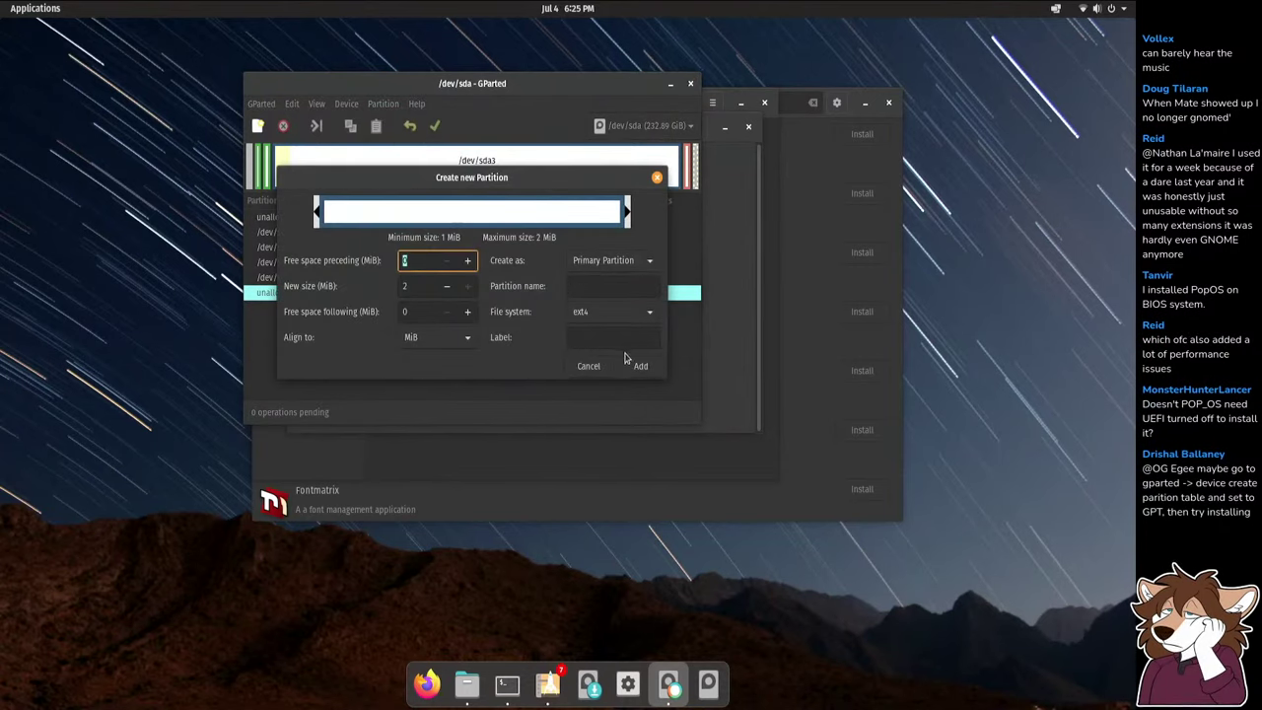
left_click(589, 367)
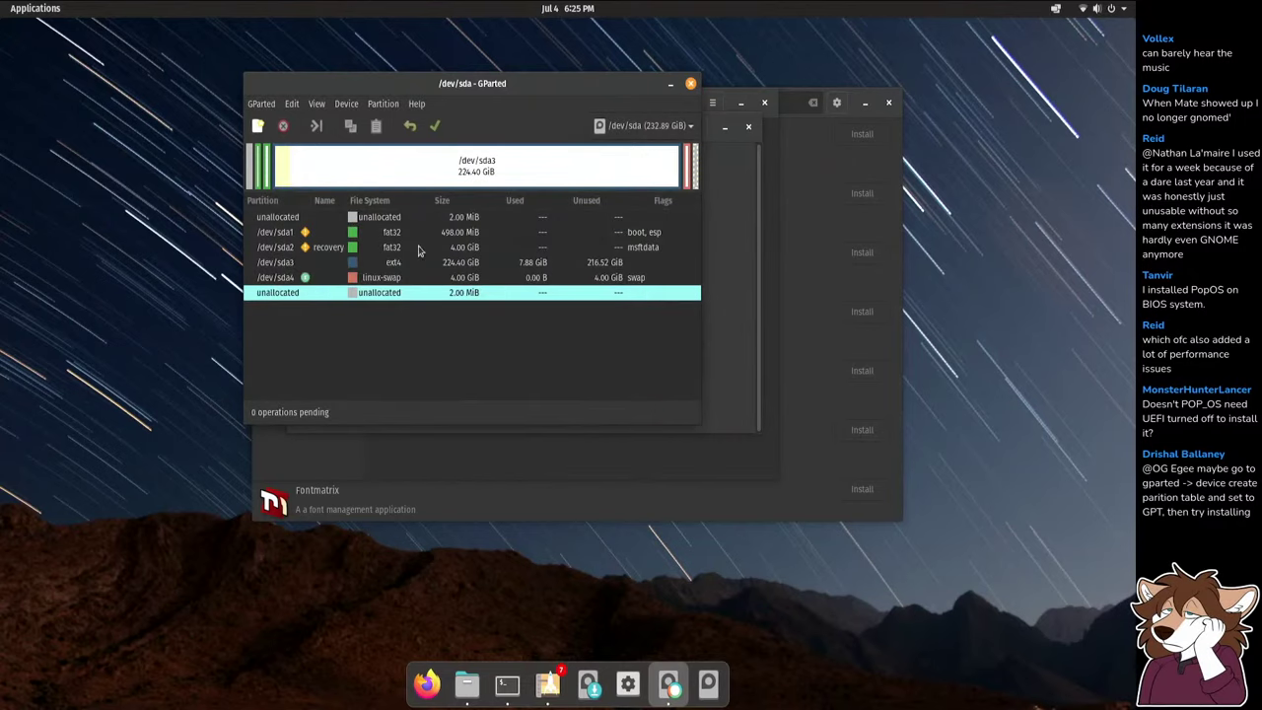
left_click(391, 248)
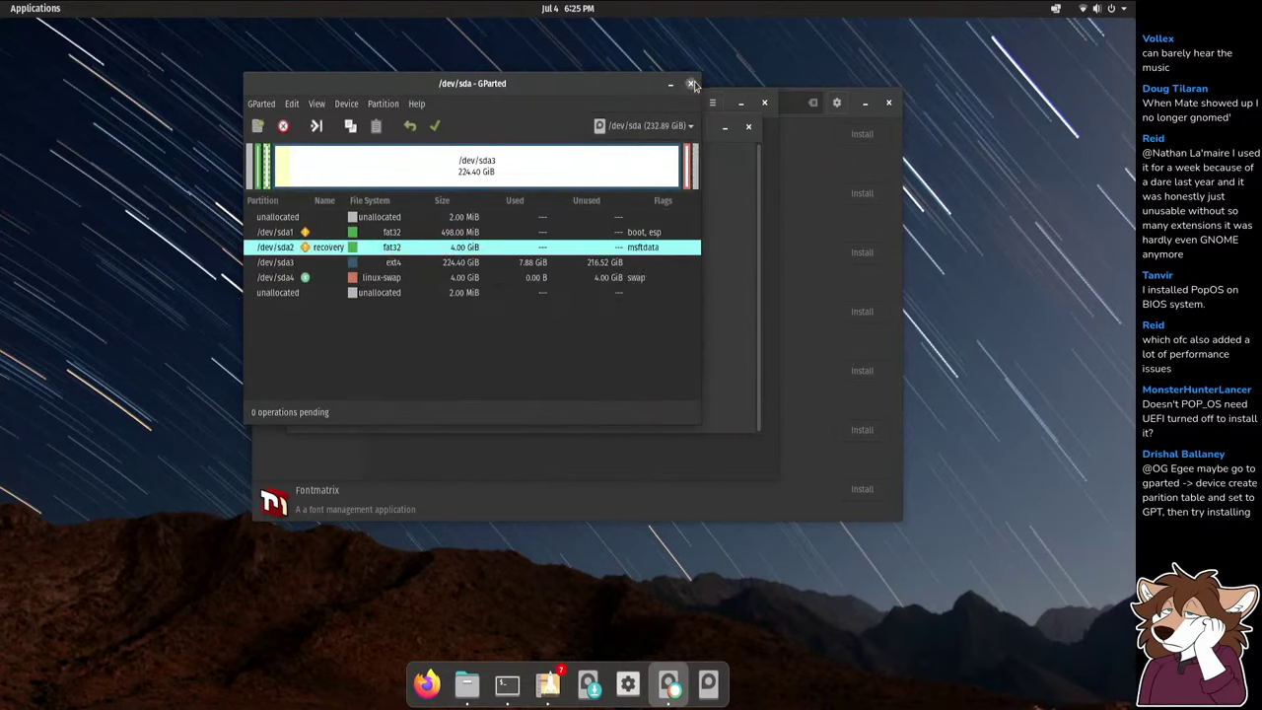
left_click(692, 84)
left_click(487, 683)
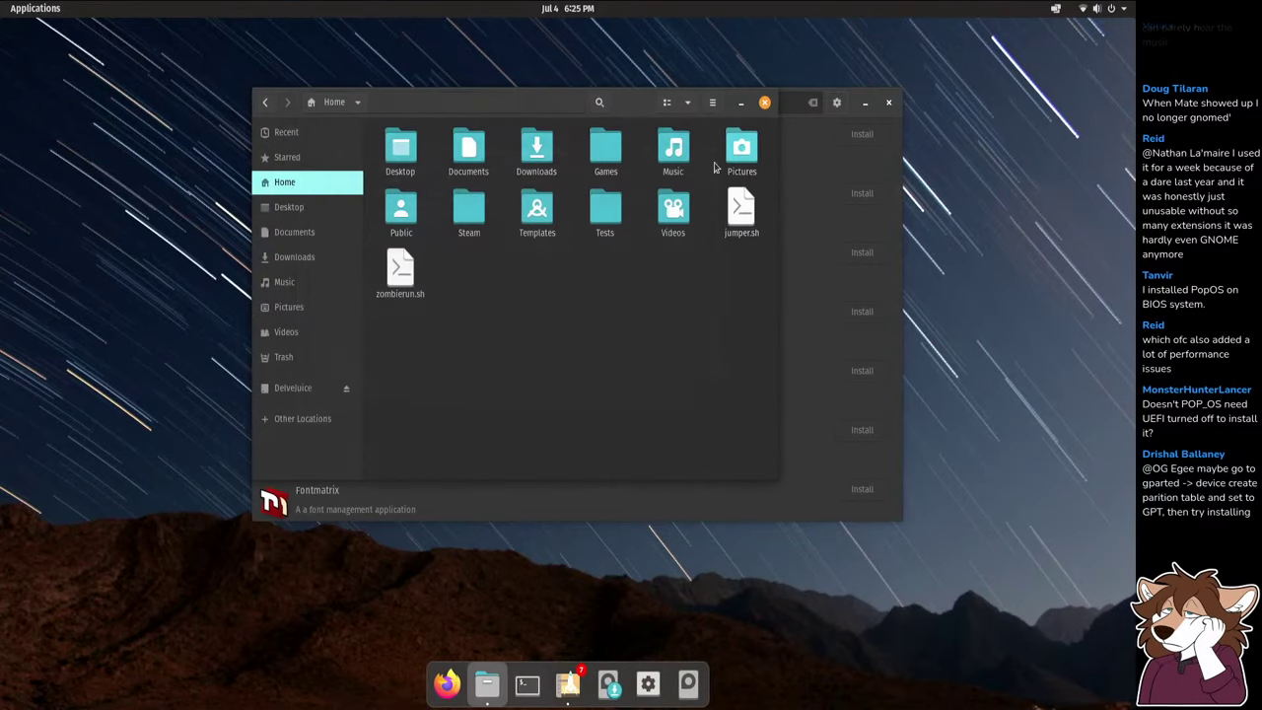
Relaunch the installer with English, United States, default layout, and clean-install onto the ATA Samsung SSD 860.
left_click(612, 690)
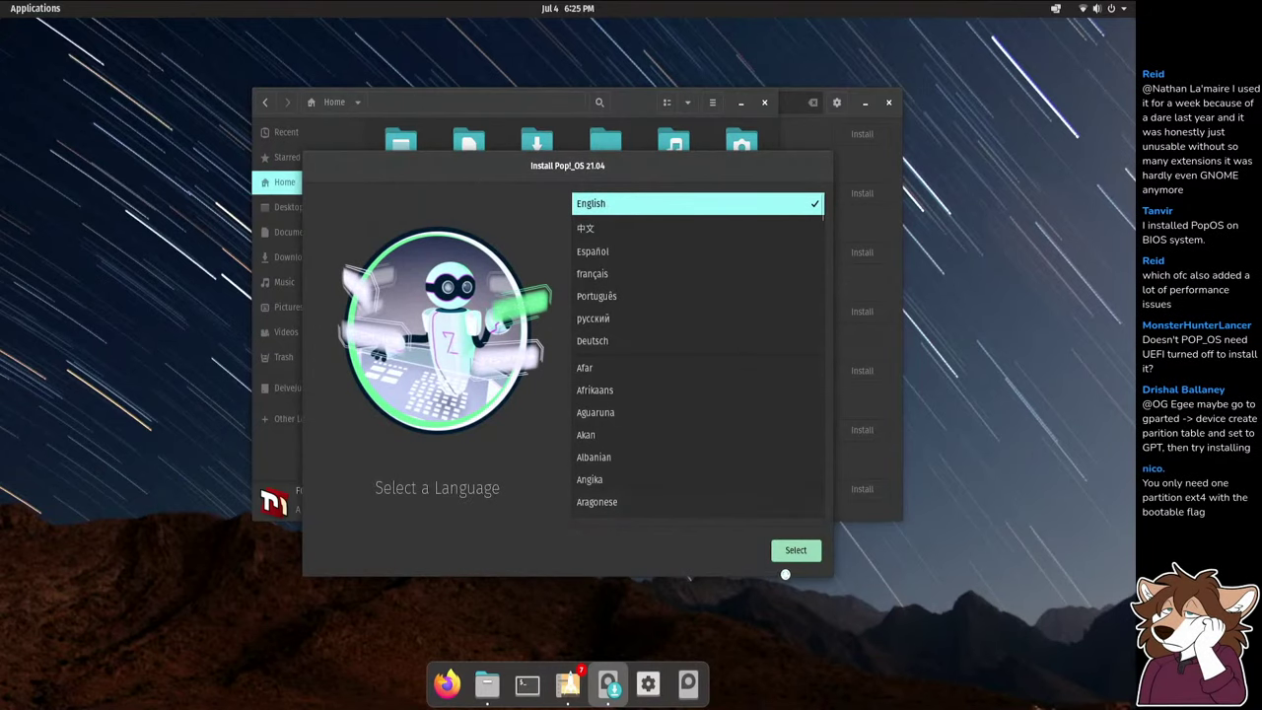
left_click(796, 550)
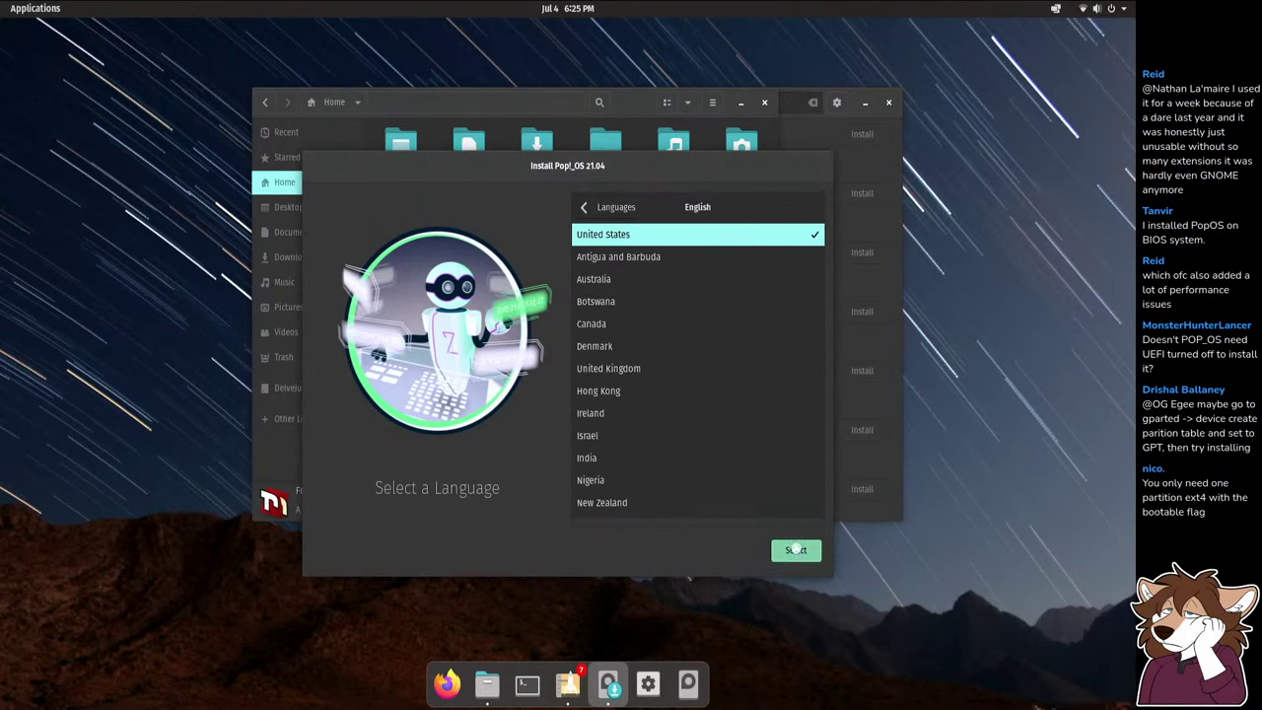
left_click(796, 549)
left_click(796, 550)
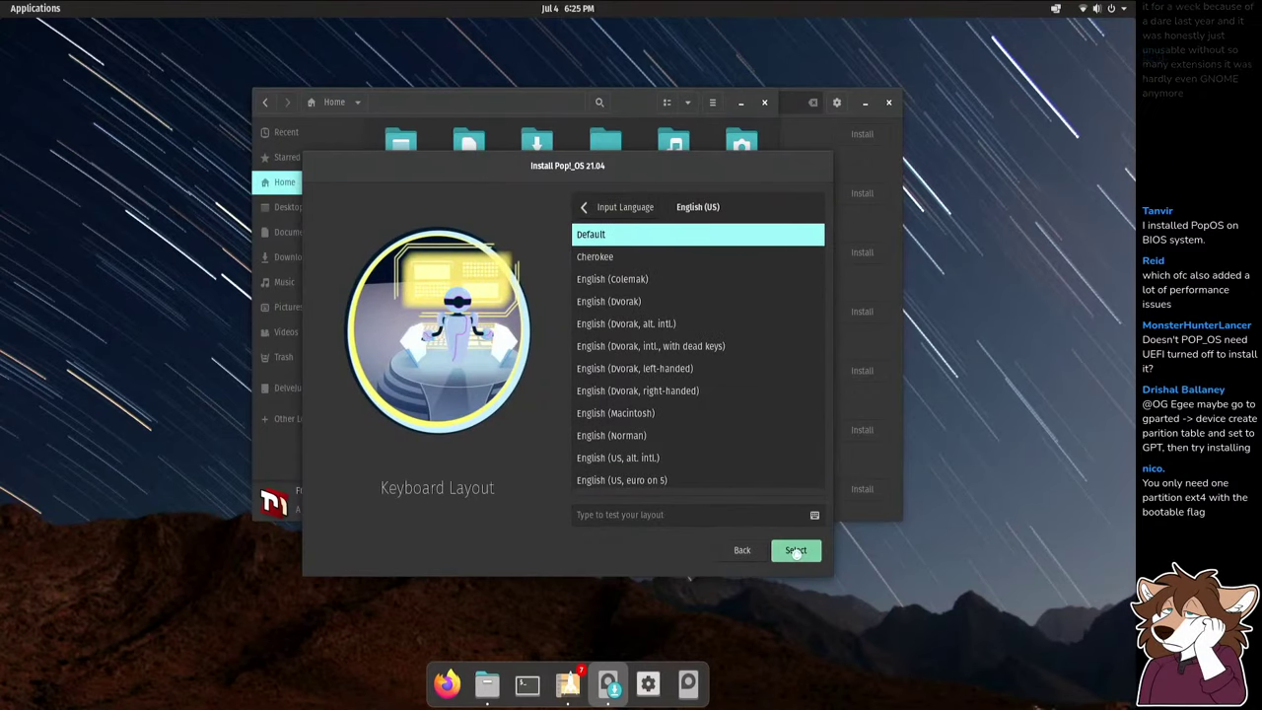
left_click(796, 549)
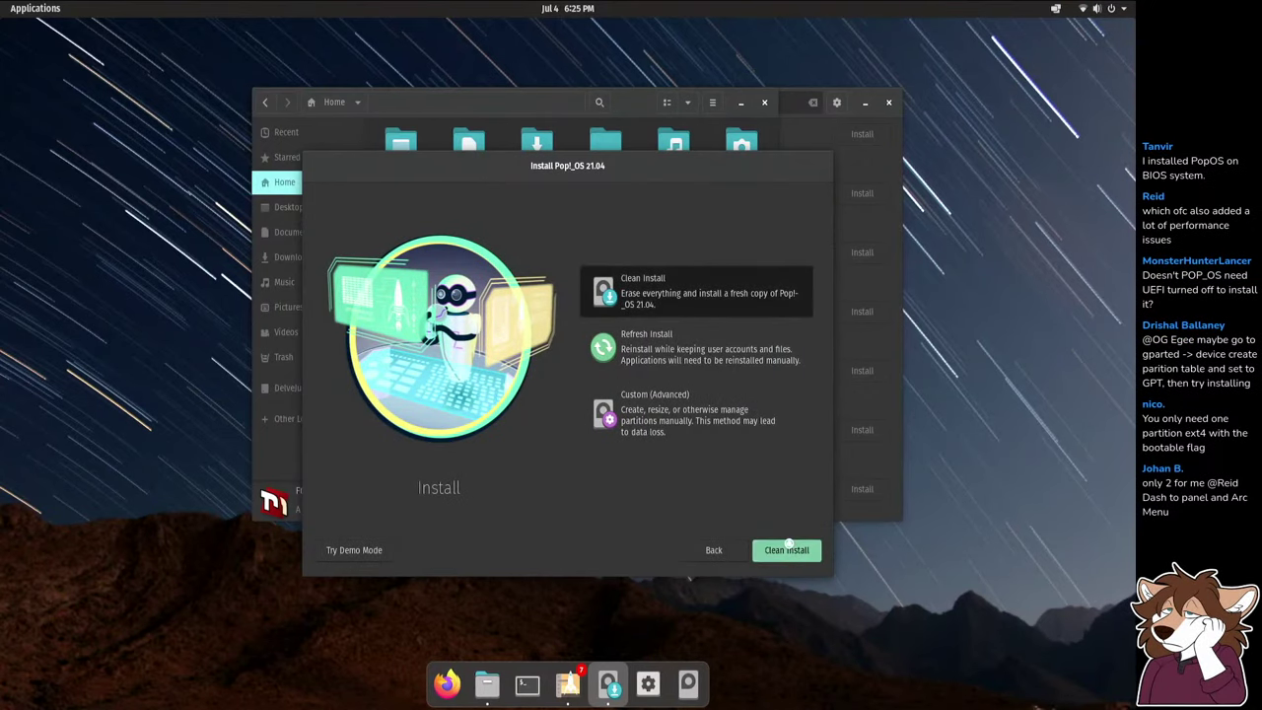
left_click(789, 546)
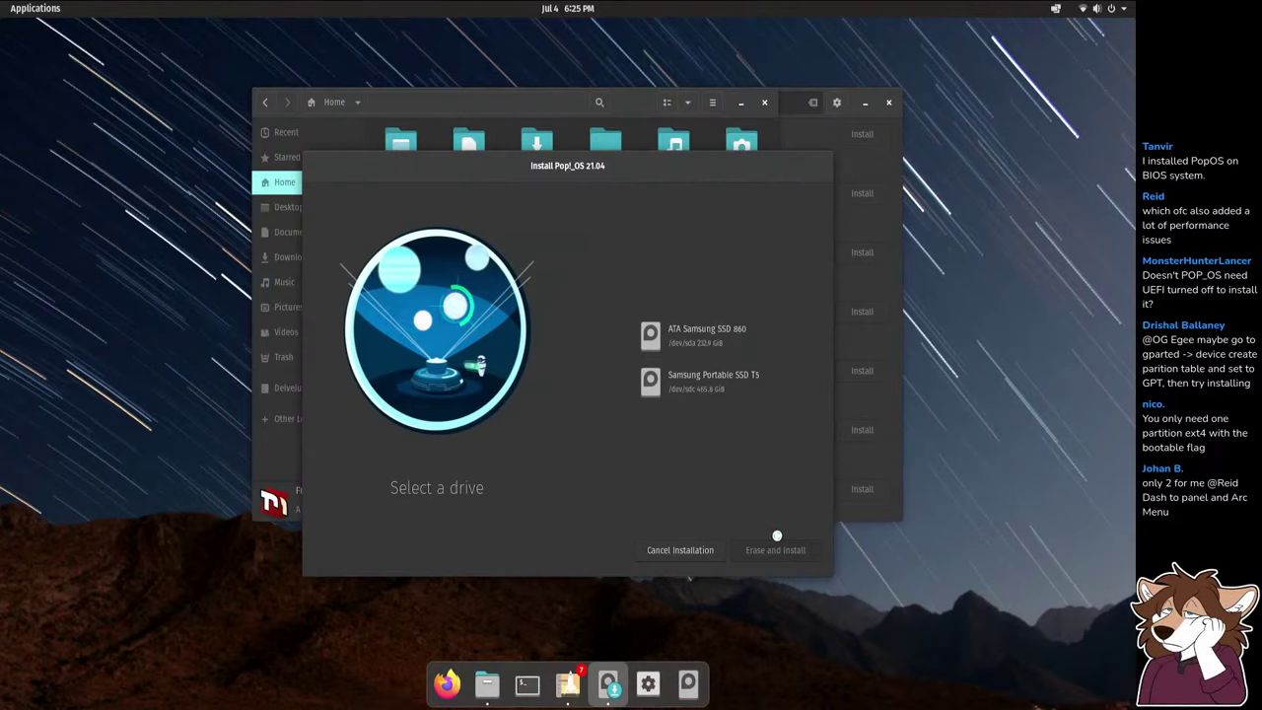
left_click(700, 336)
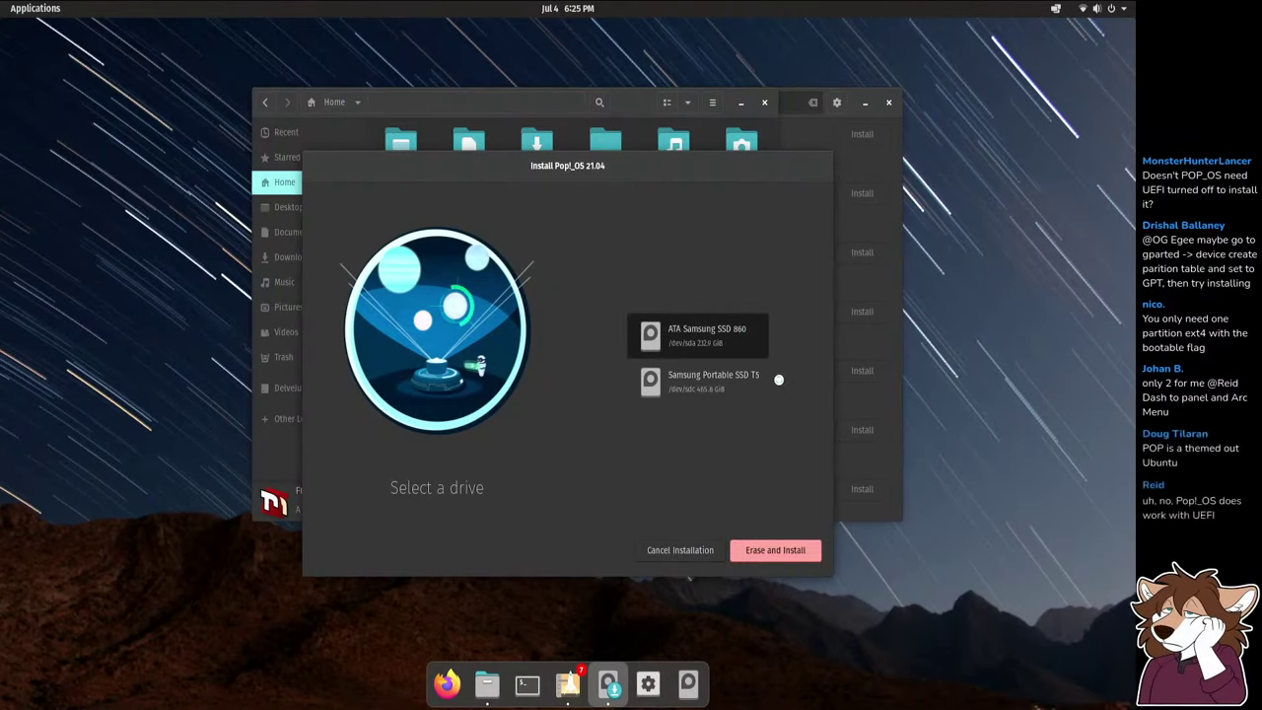
left_click(787, 554)
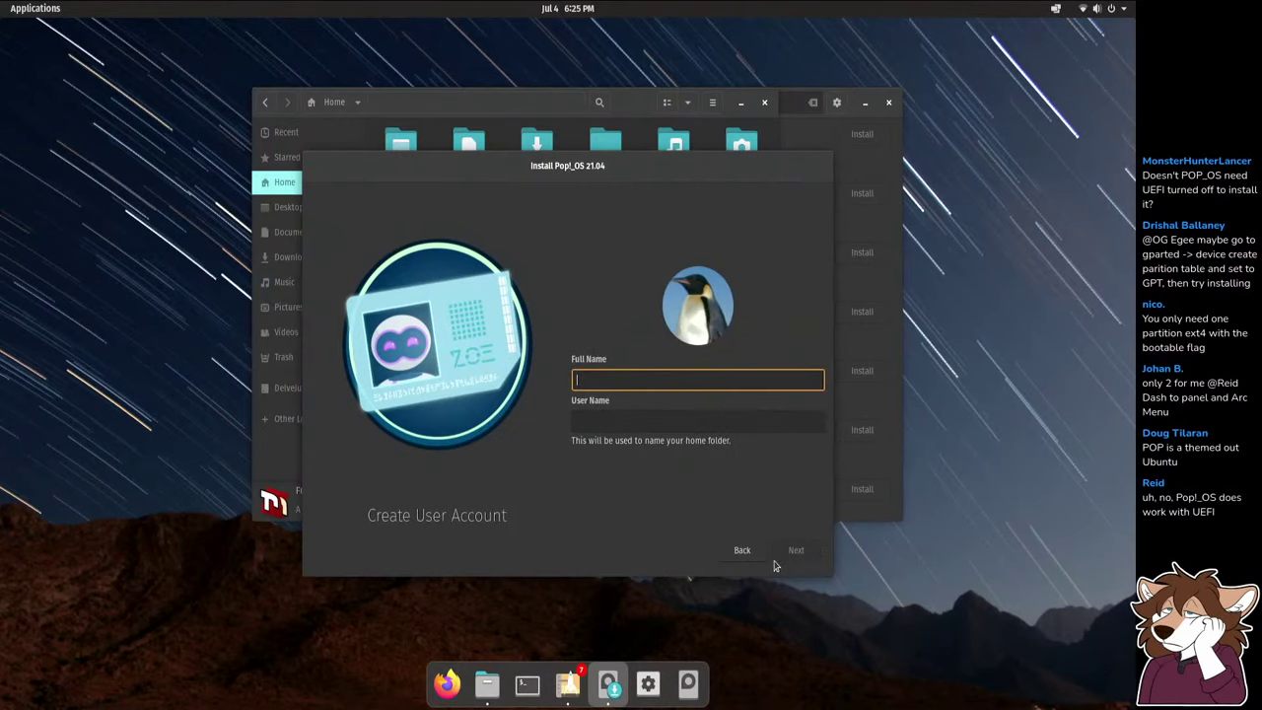
Fill in the new user account and password, reuse it for encryption, and start the install.
left_click(797, 550)
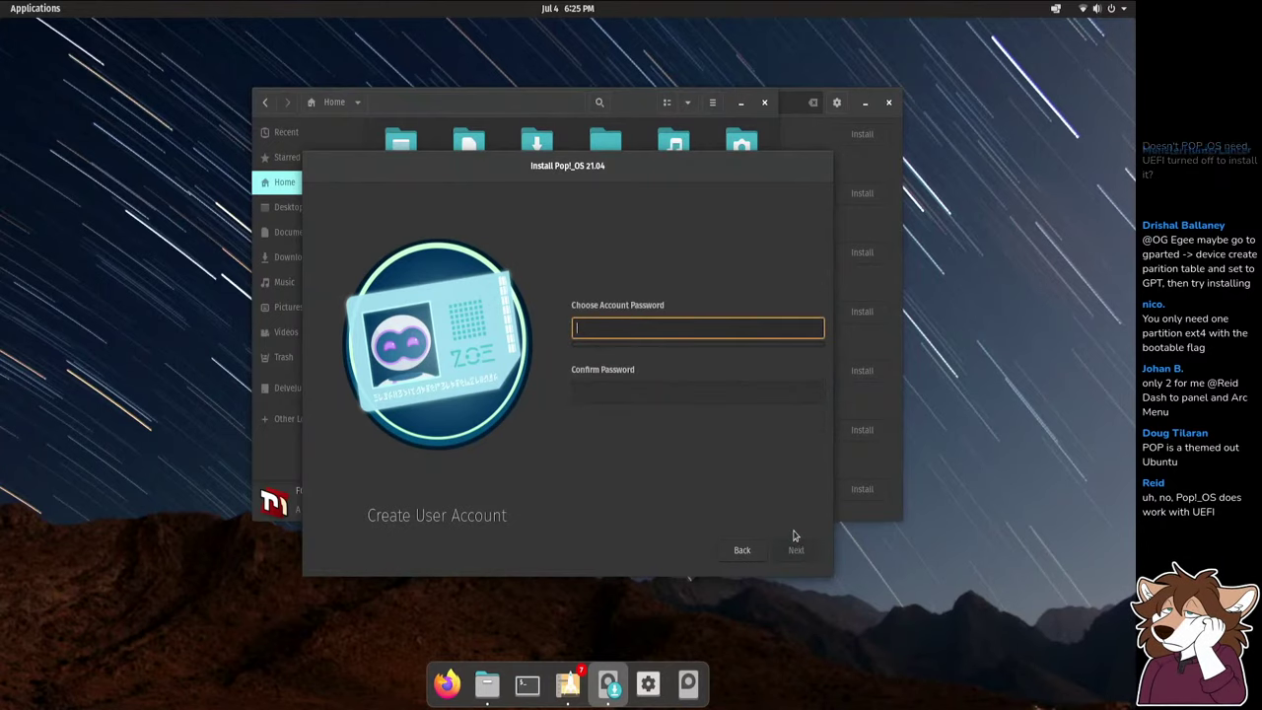
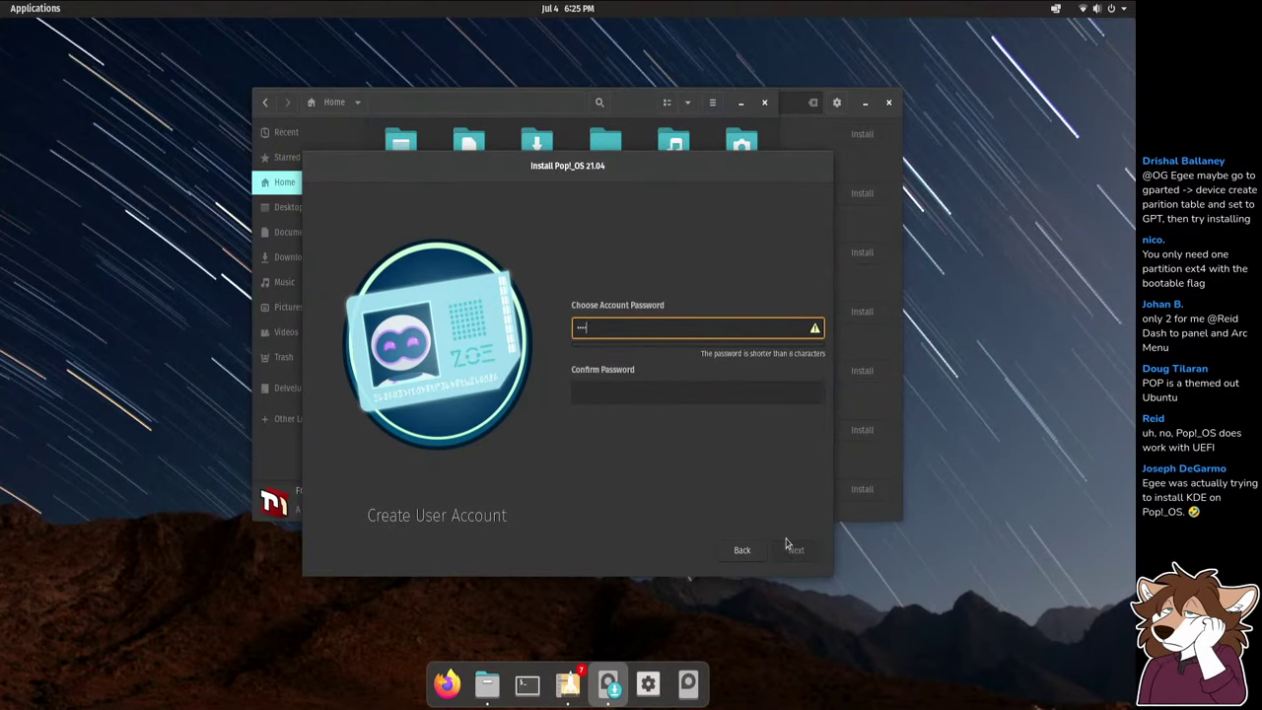
key("Tab")
left_click(789, 548)
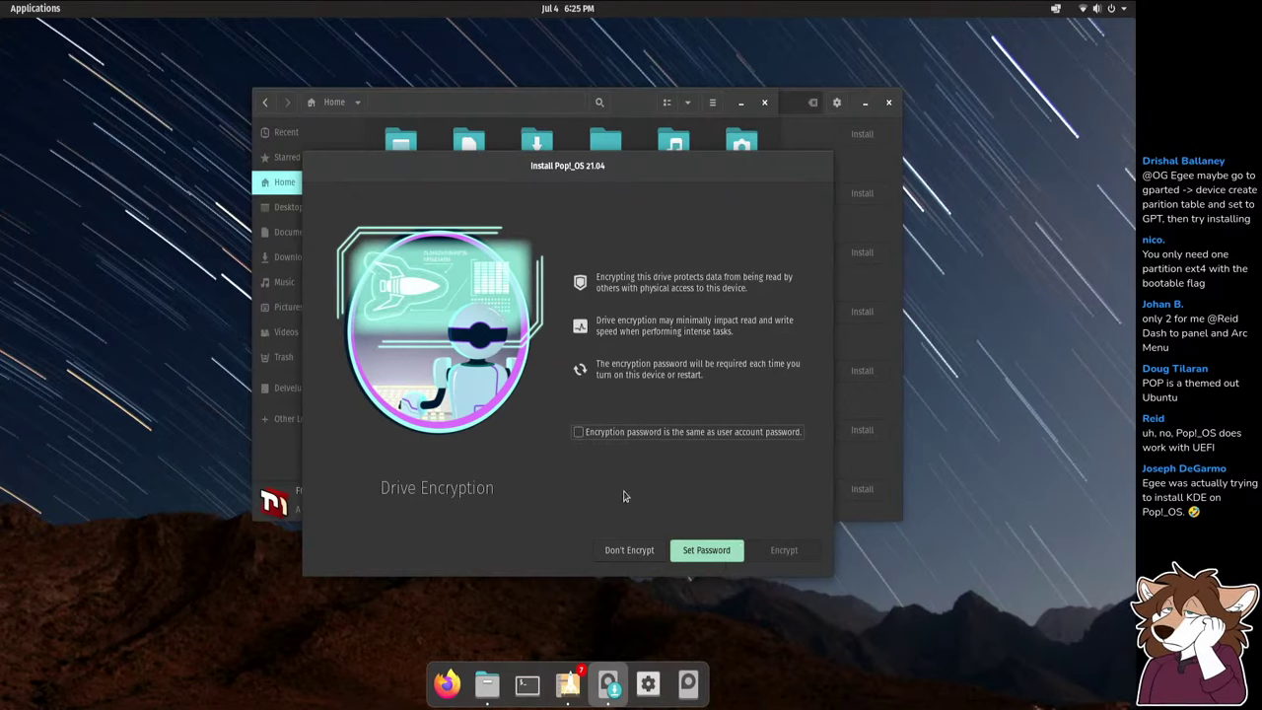
left_click(644, 435)
left_click(643, 436)
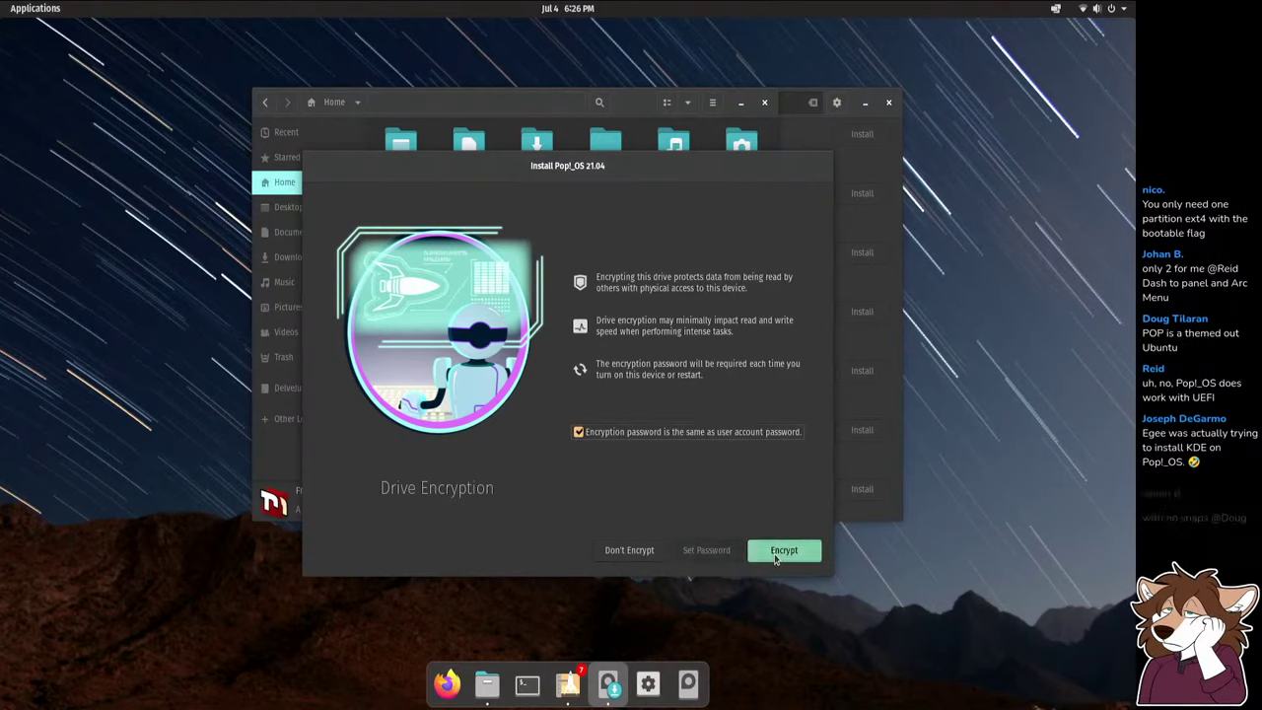
left_click(760, 560)
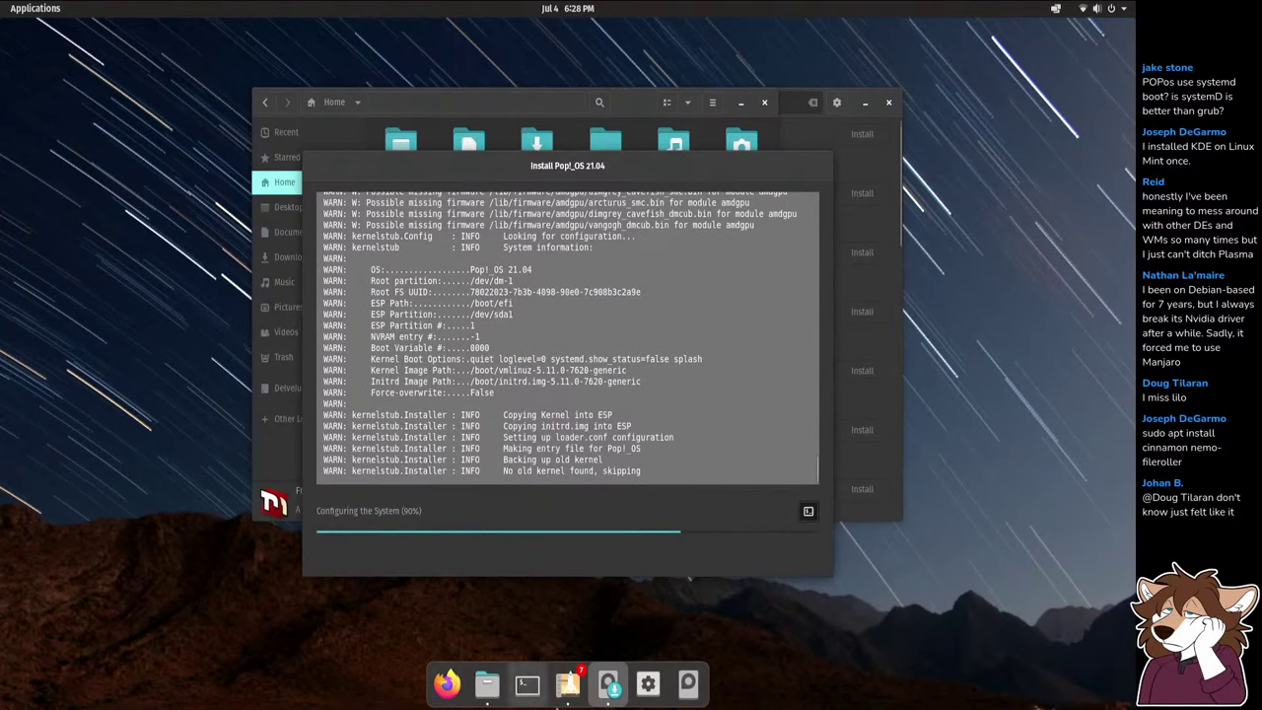
Bring Pop!_Shop and its 'font' search results to the front once configuring reaches 90%.
left_click(568, 683)
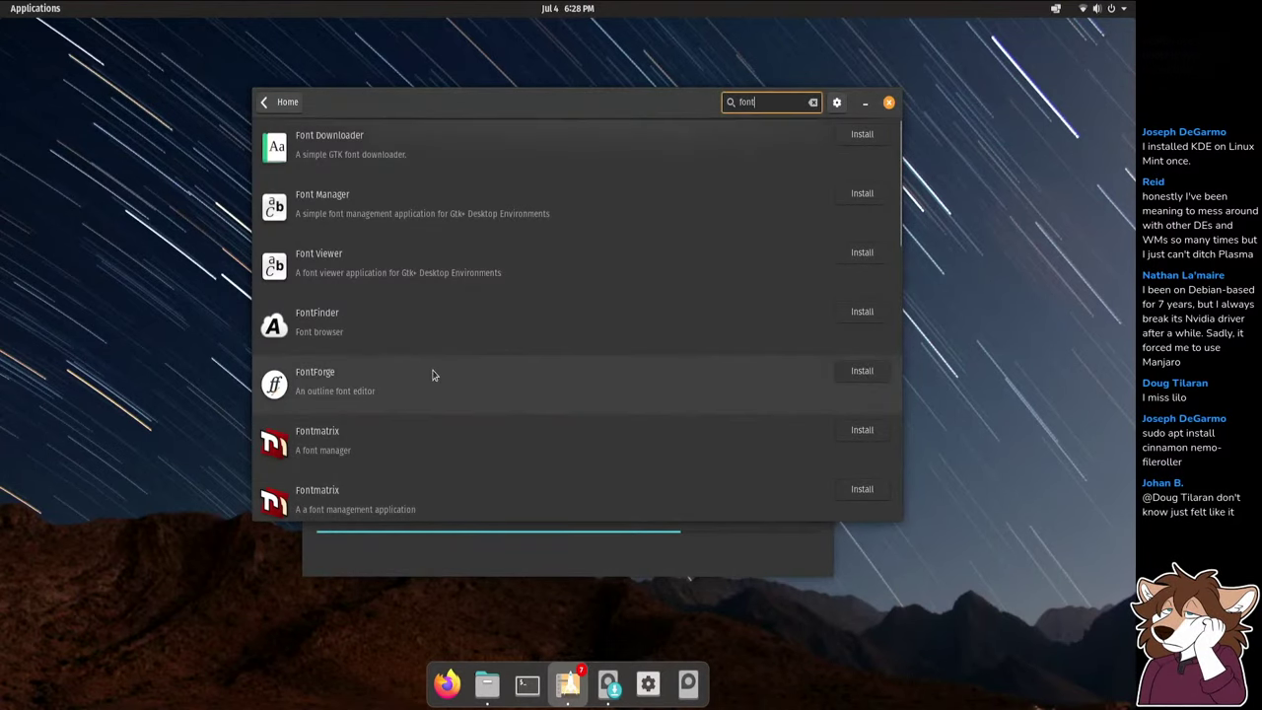
Leave the font results and browse Pop!_Shop's Installed tab with its pending updates.
left_click(286, 105)
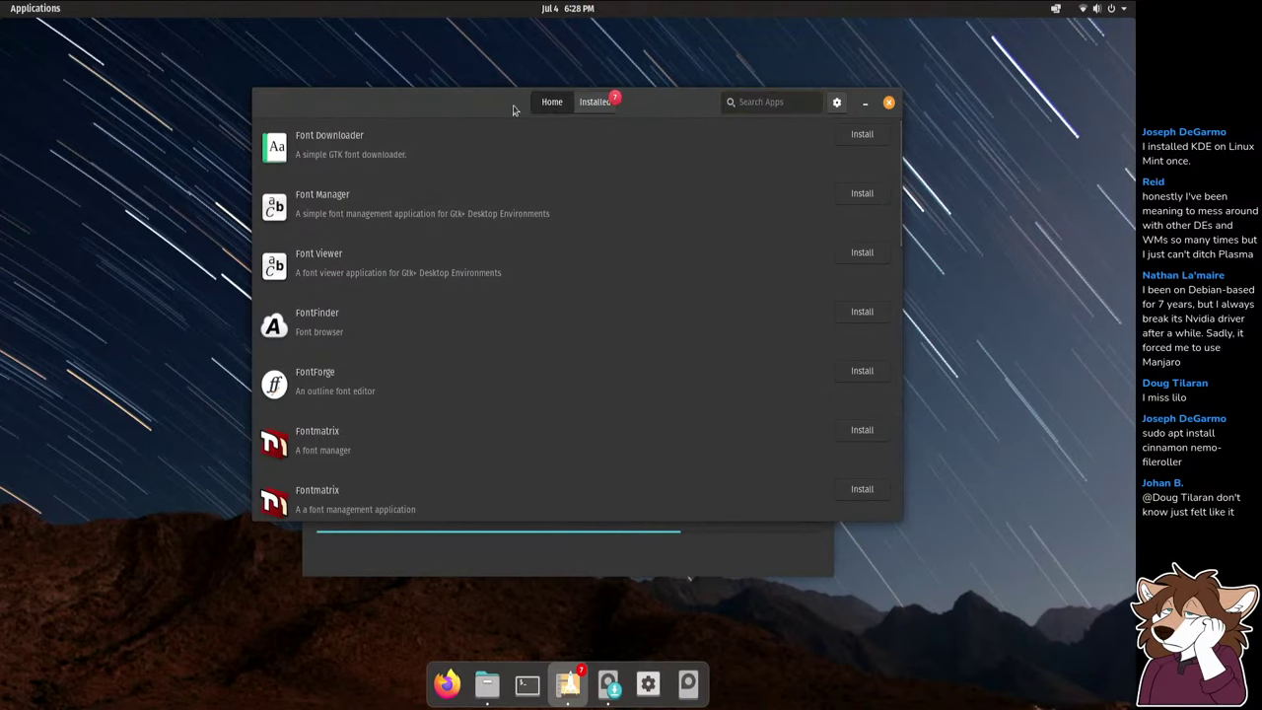
left_click(594, 104)
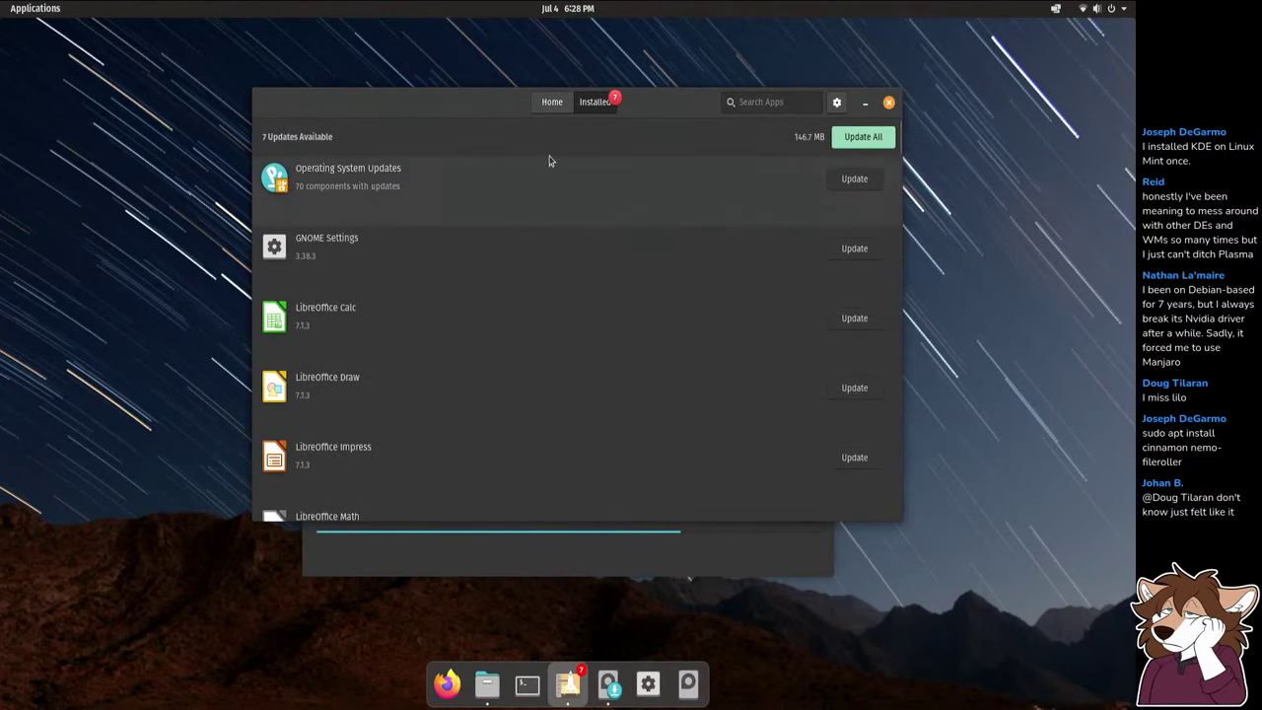
scroll(693, 222, "down", 15)
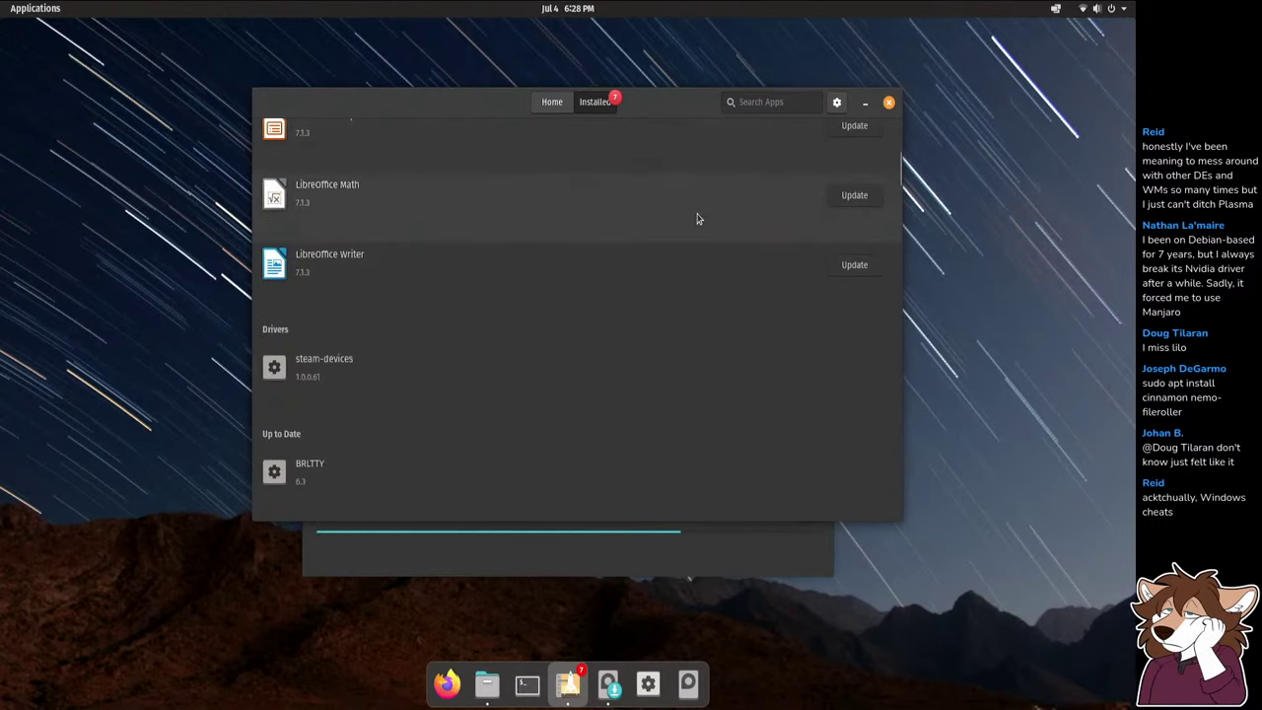
scroll(701, 228, "down", 10)
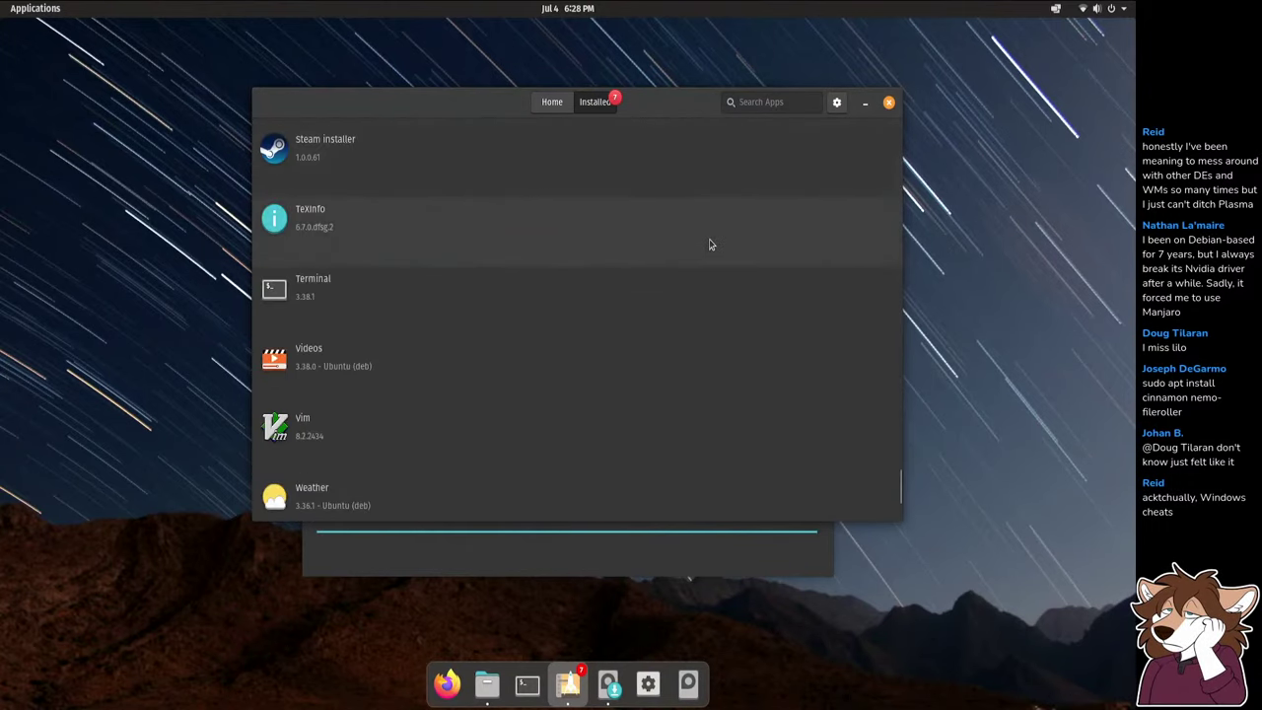
scroll(568, 461, "up", 4)
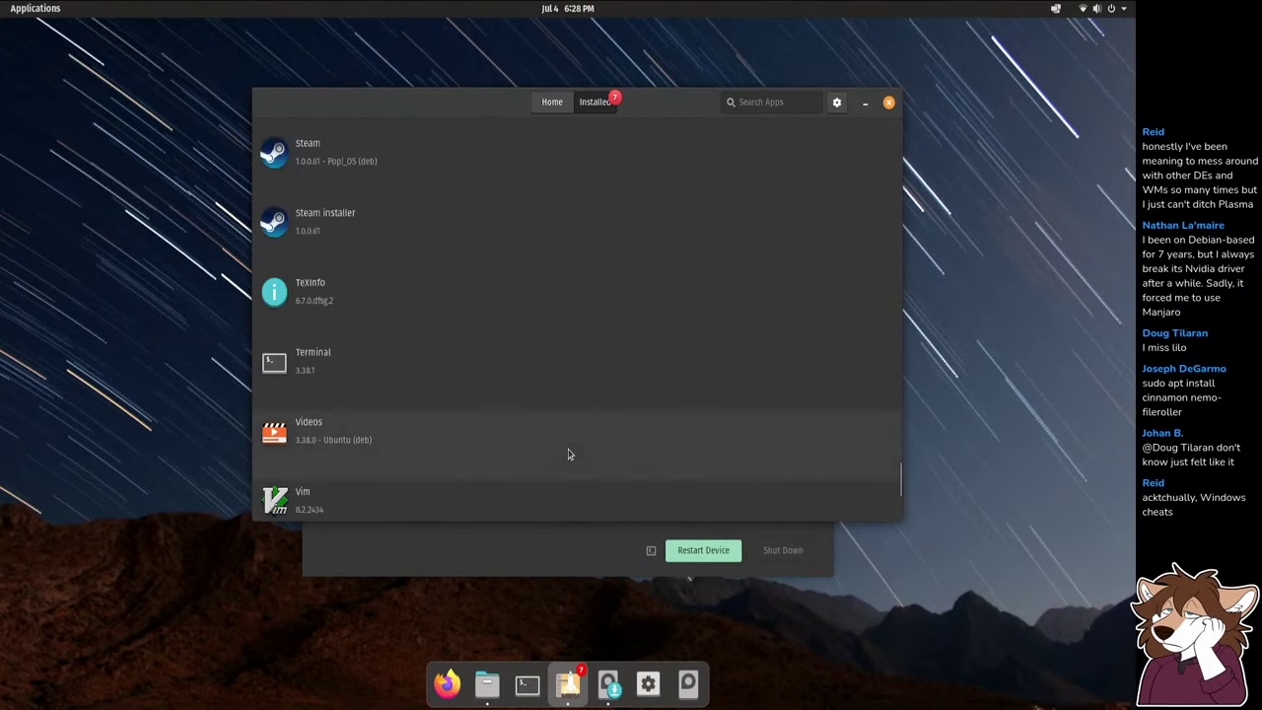
scroll(568, 461, "up", 6)
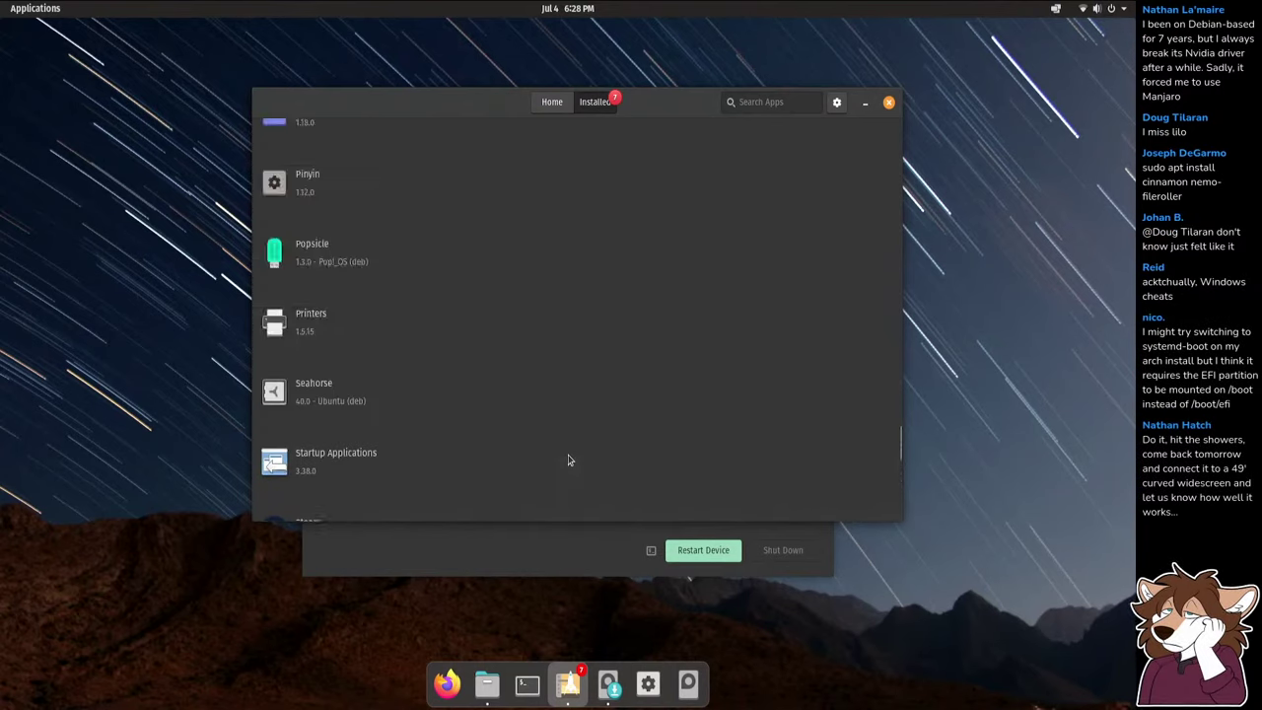
Quit the leftover Pop!_OS installer from its dock menu and return to the Installed list top.
left_click(687, 554)
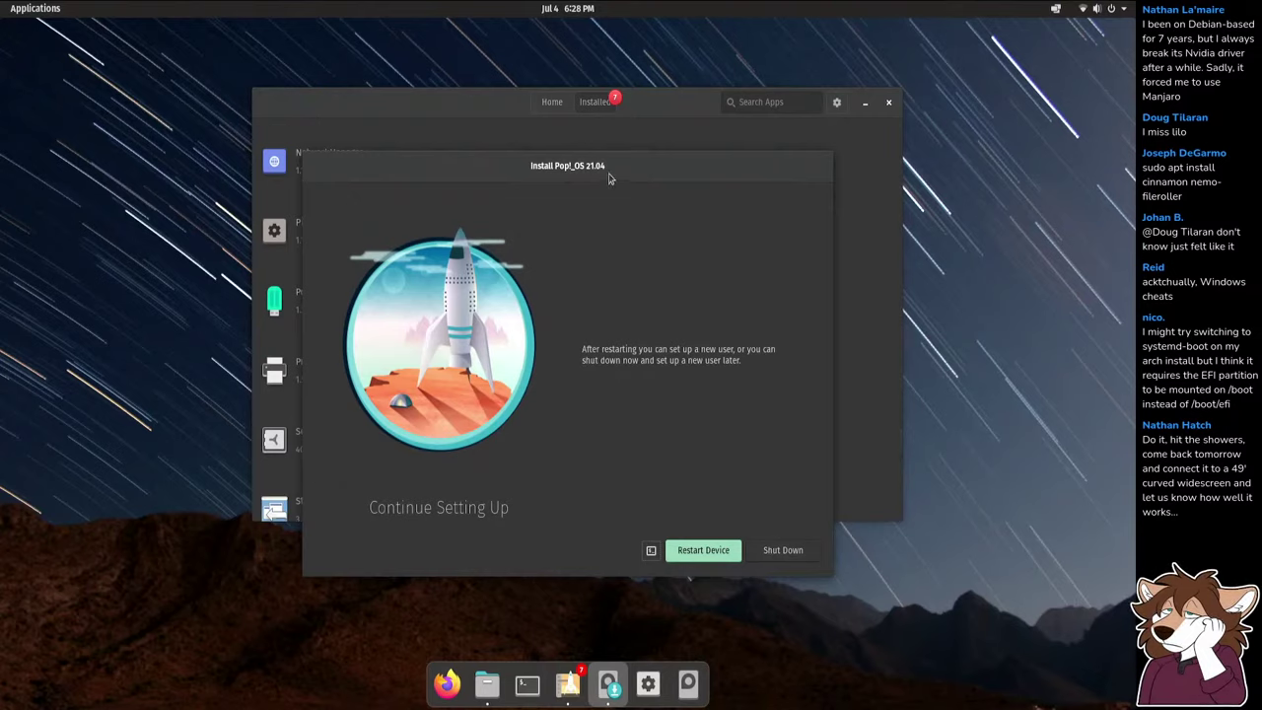
right_click(614, 694)
left_click(608, 633)
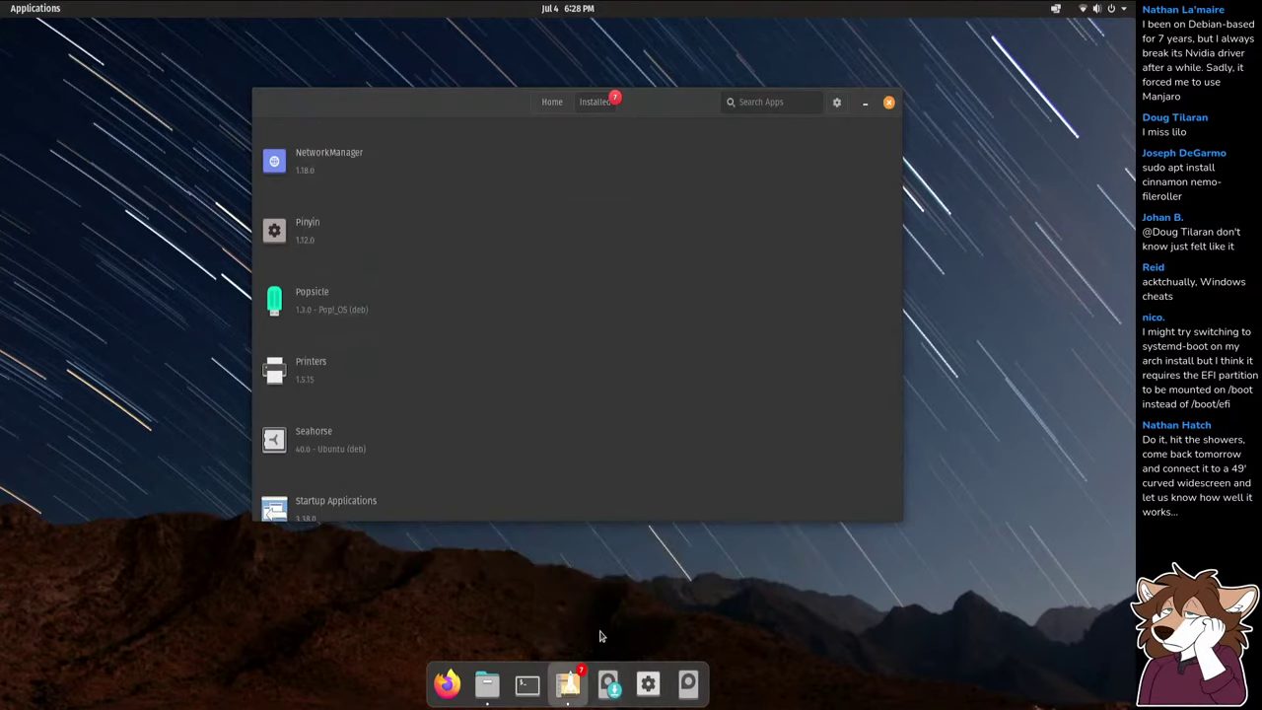
scroll(784, 147, "up", 15)
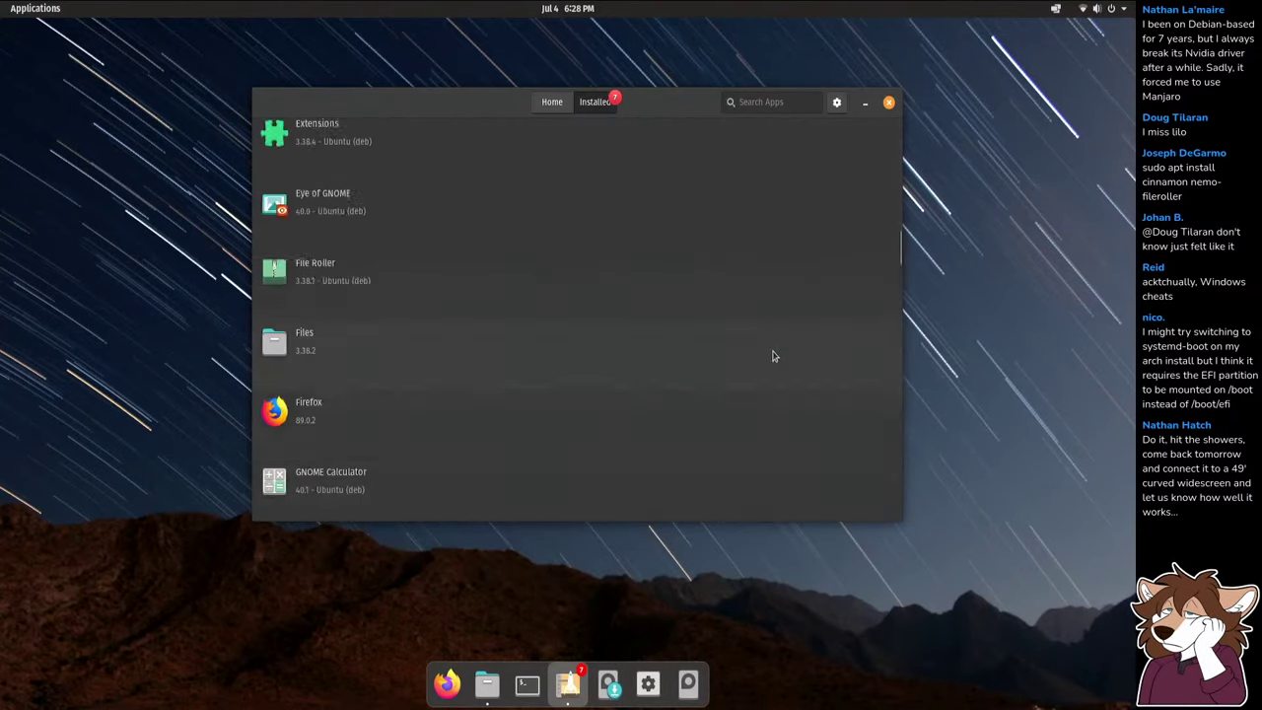
Run Update All, read the steam-devices description, then return to the Installed list.
left_click(863, 138)
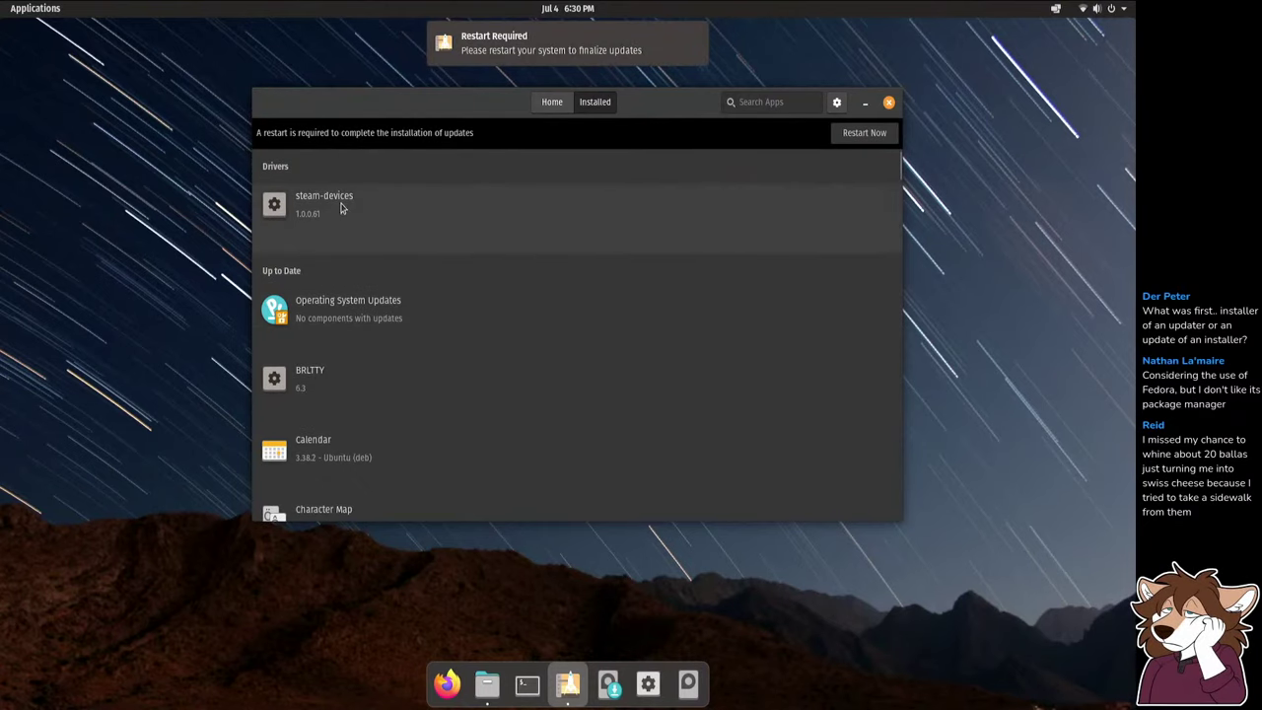
left_click(342, 208)
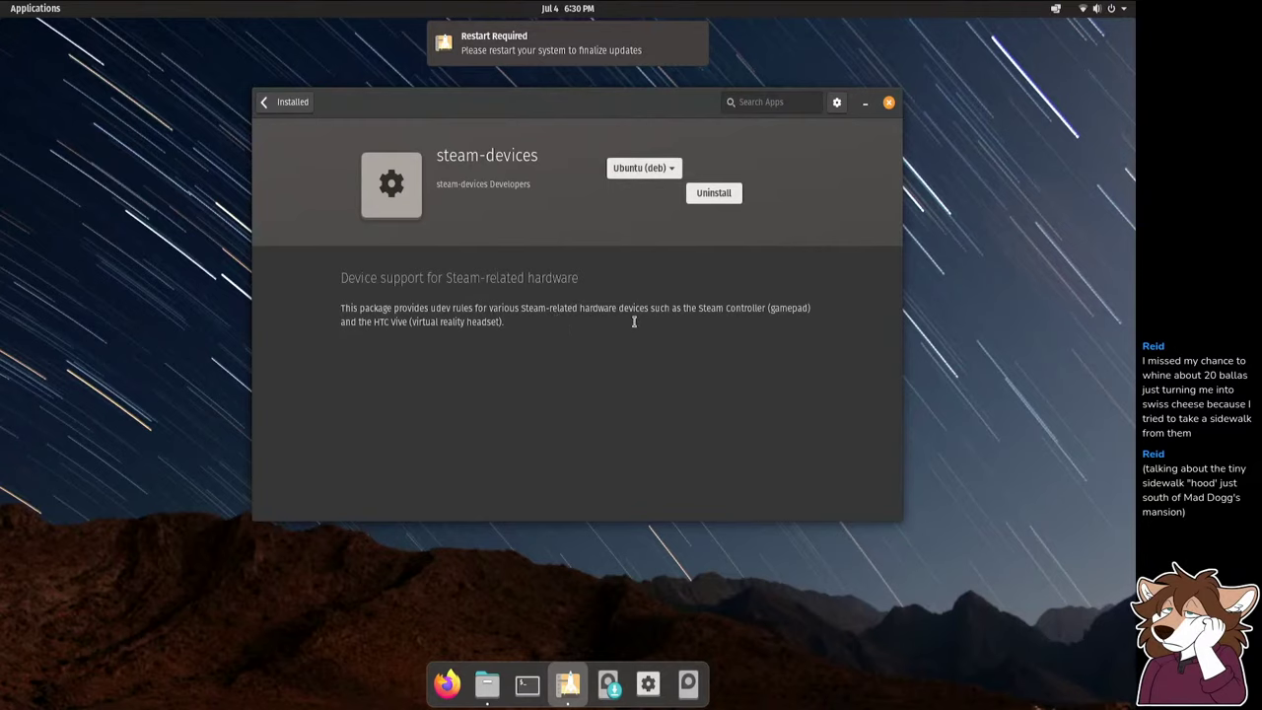
left_click_drag(542, 319, 325, 310)
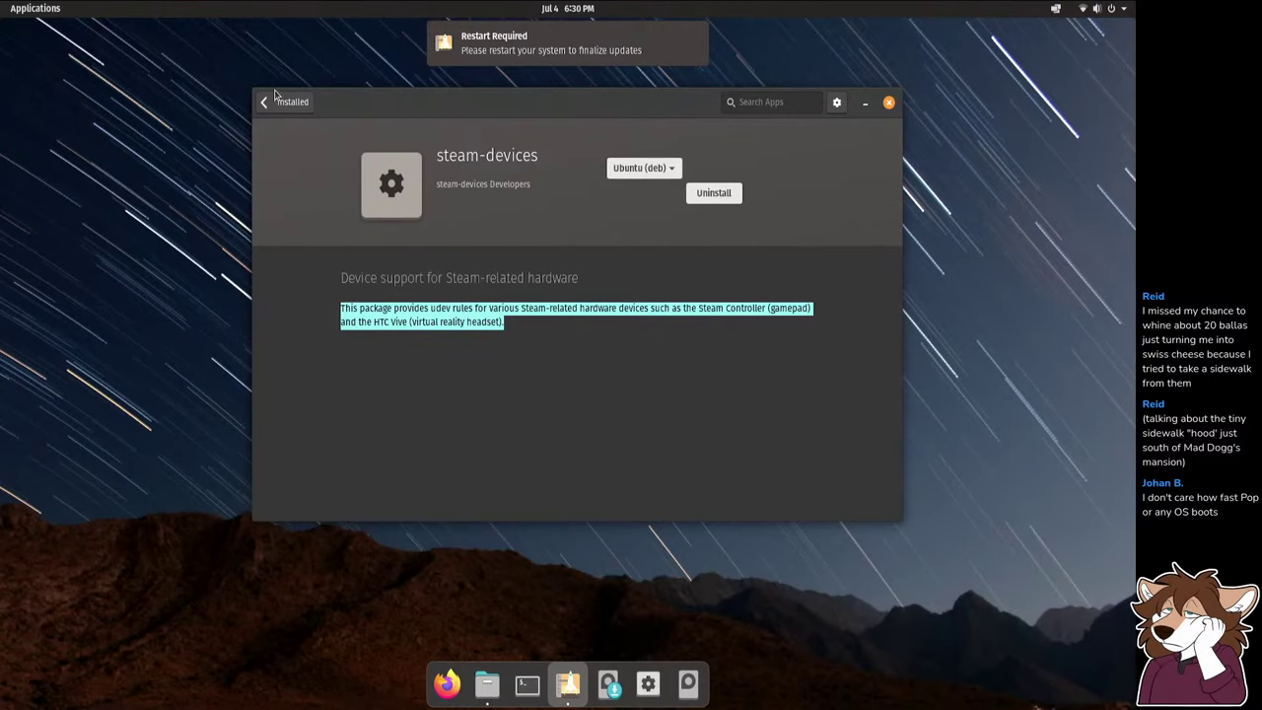
left_click(274, 98)
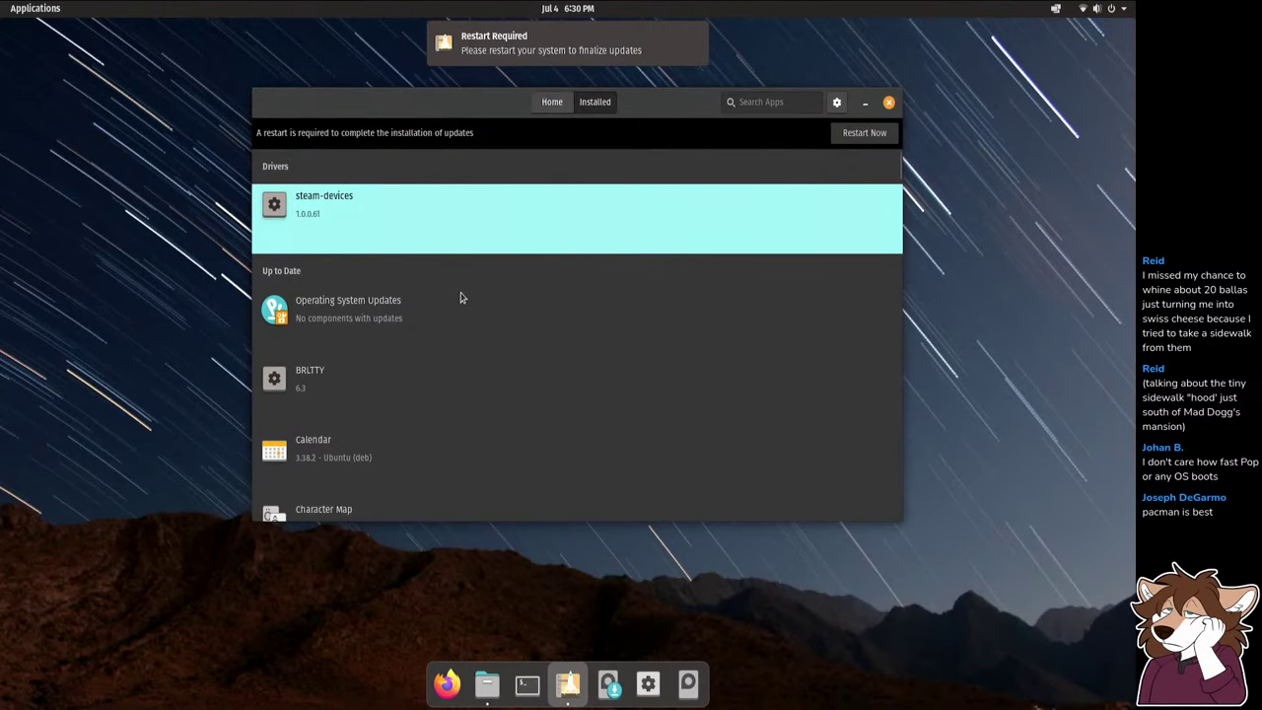
Close Pop!_Shop and run 'sudo apt update ; sudo apt upgrade' in a new terminal.
left_click(622, 200)
left_click(889, 102)
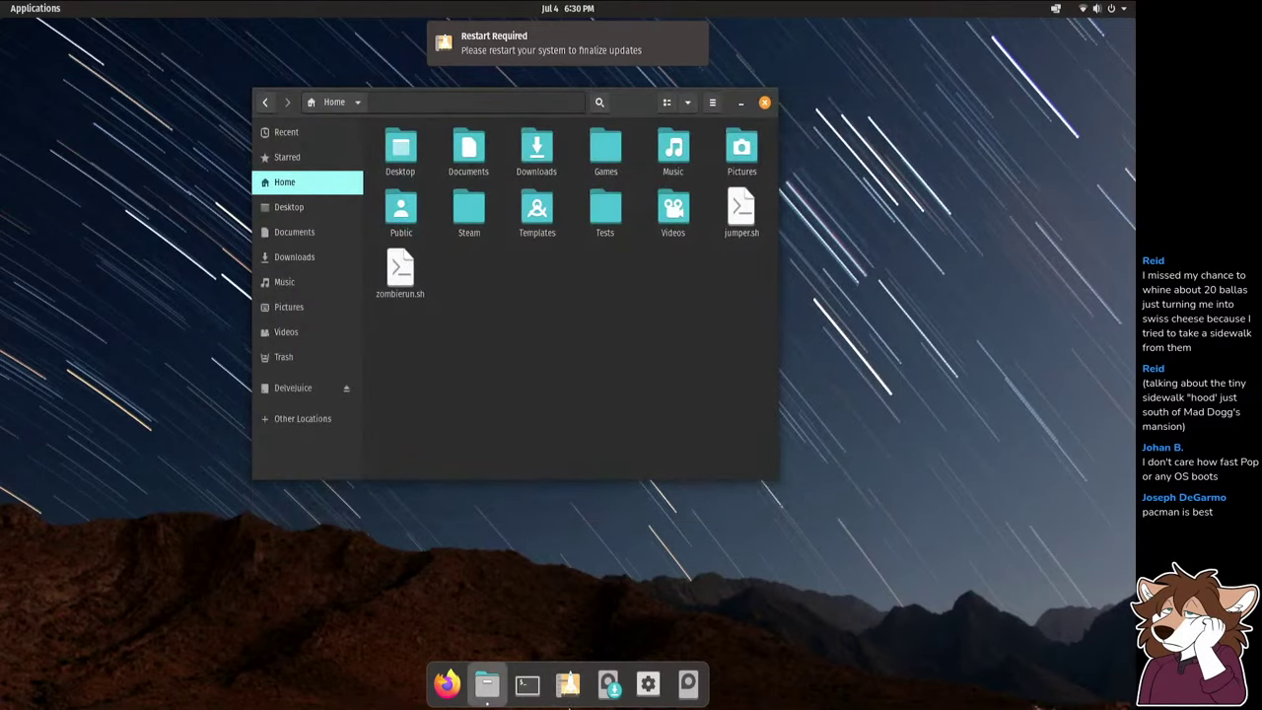
key("super+t")
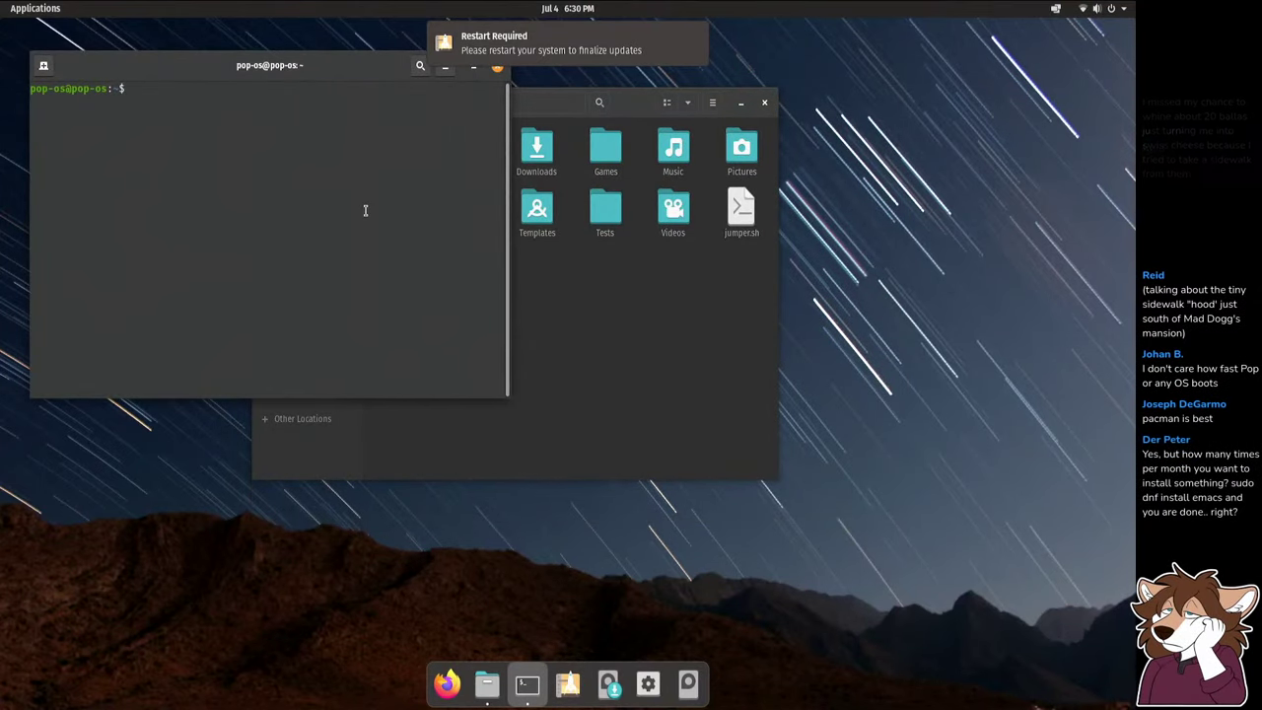
type("sudo ")
type("apt update")
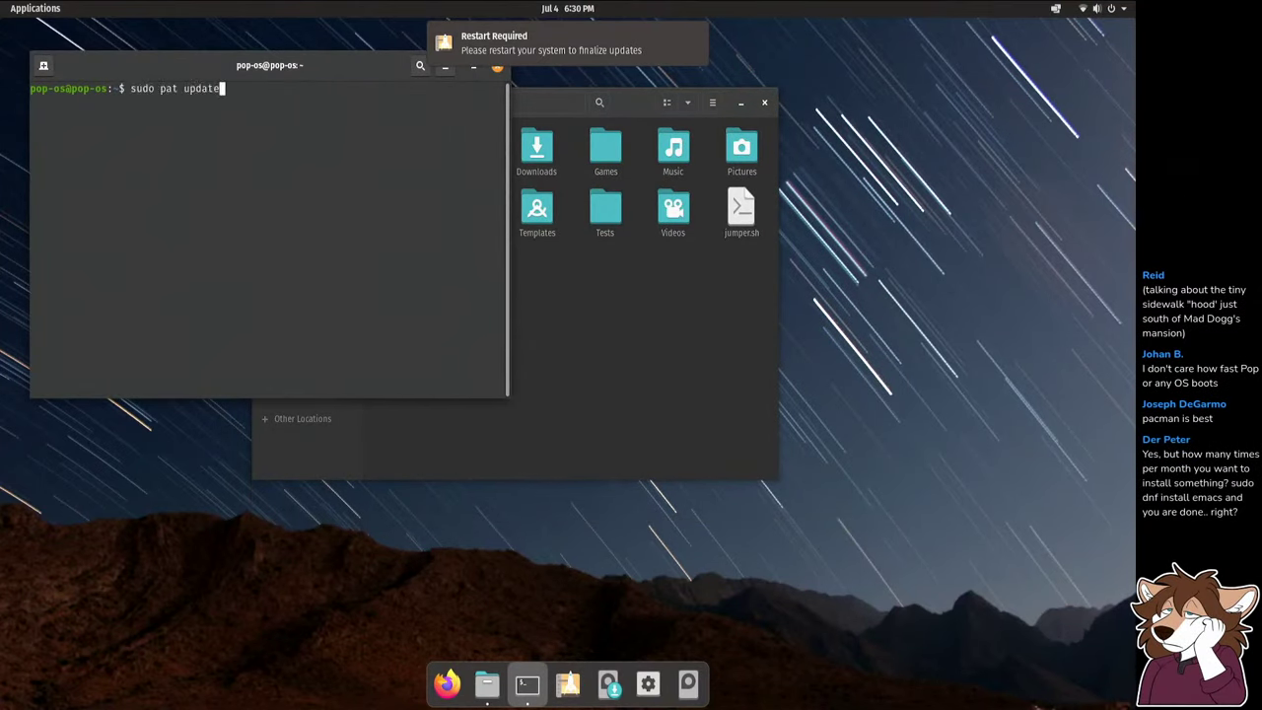
key("BackSpace")
key("BackSpace")
key("BackSpace")
key("BackSpace")
key("BackSpace")
key("BackSpace")
key("BackSpace")
key("BackSpace")
key("BackSpace")
key("BackSpace")
type("p")
key("BackSpace")
type("apt updat")
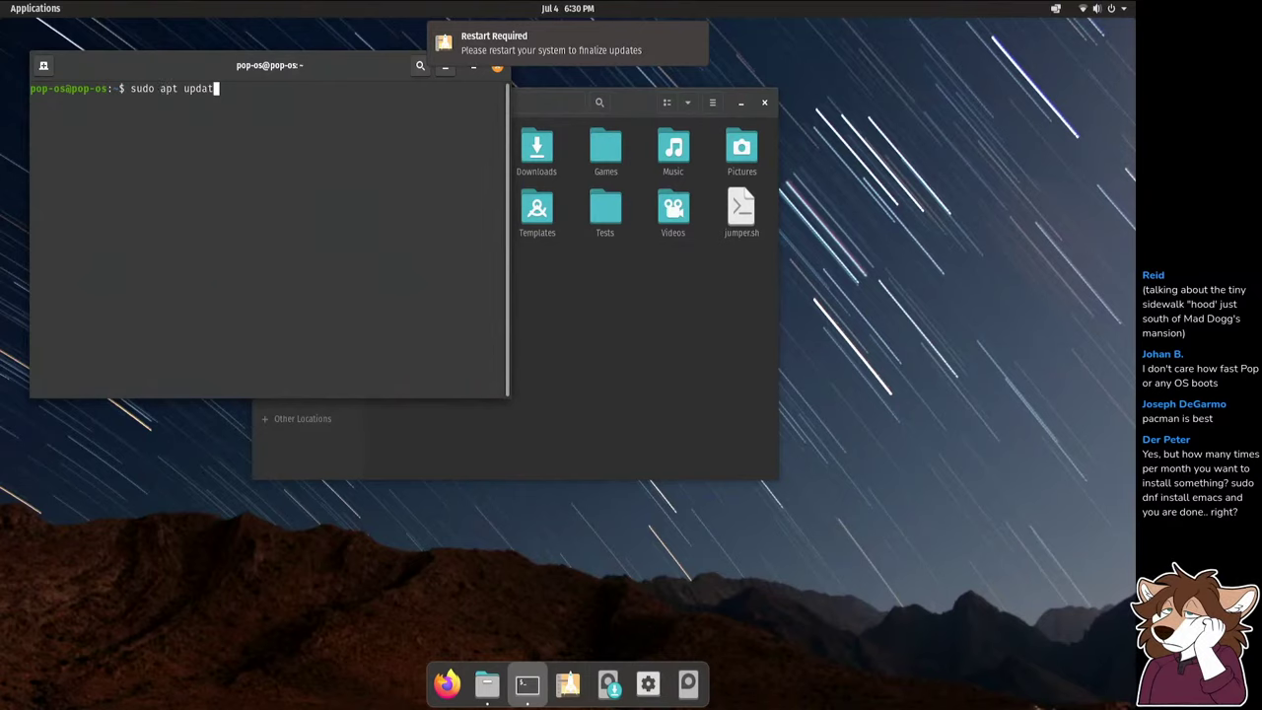
type("e ; sudo apt upgrade")
key("Return")
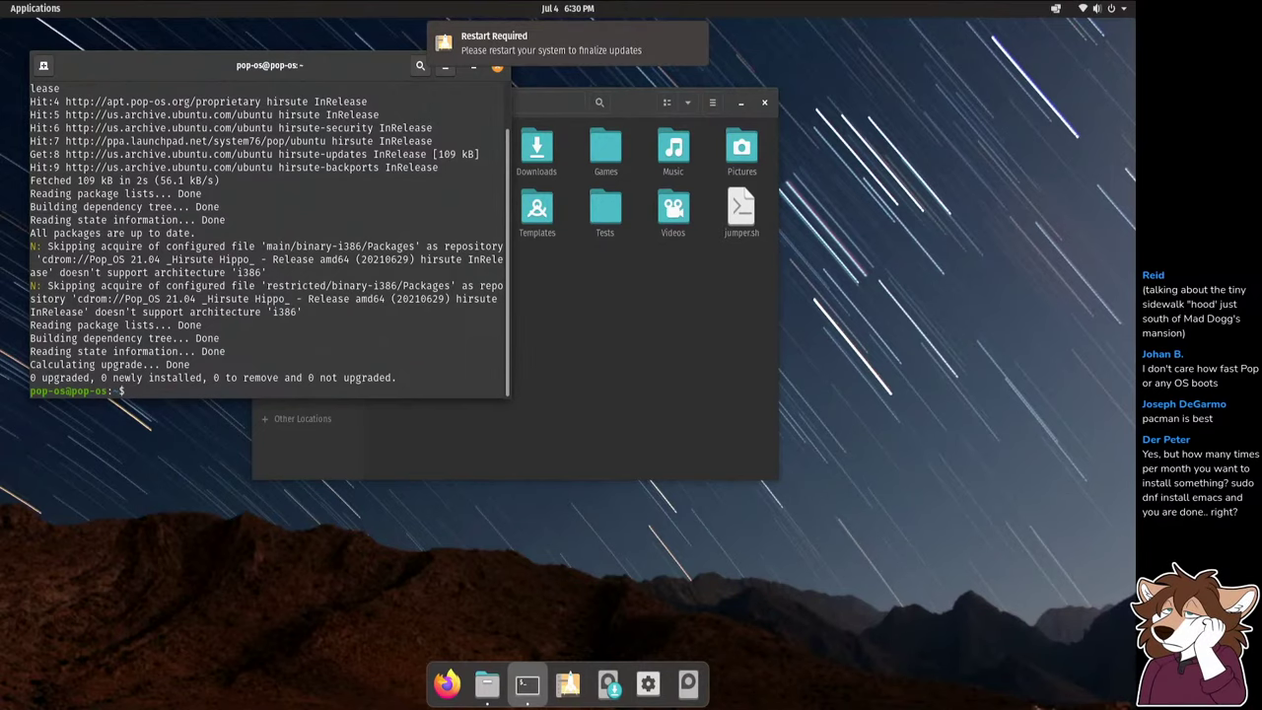
Exit the terminal, dismiss the Restart Required notification, and close the store window.
type("exit")
key("Return")
mouse_move(696, 40)
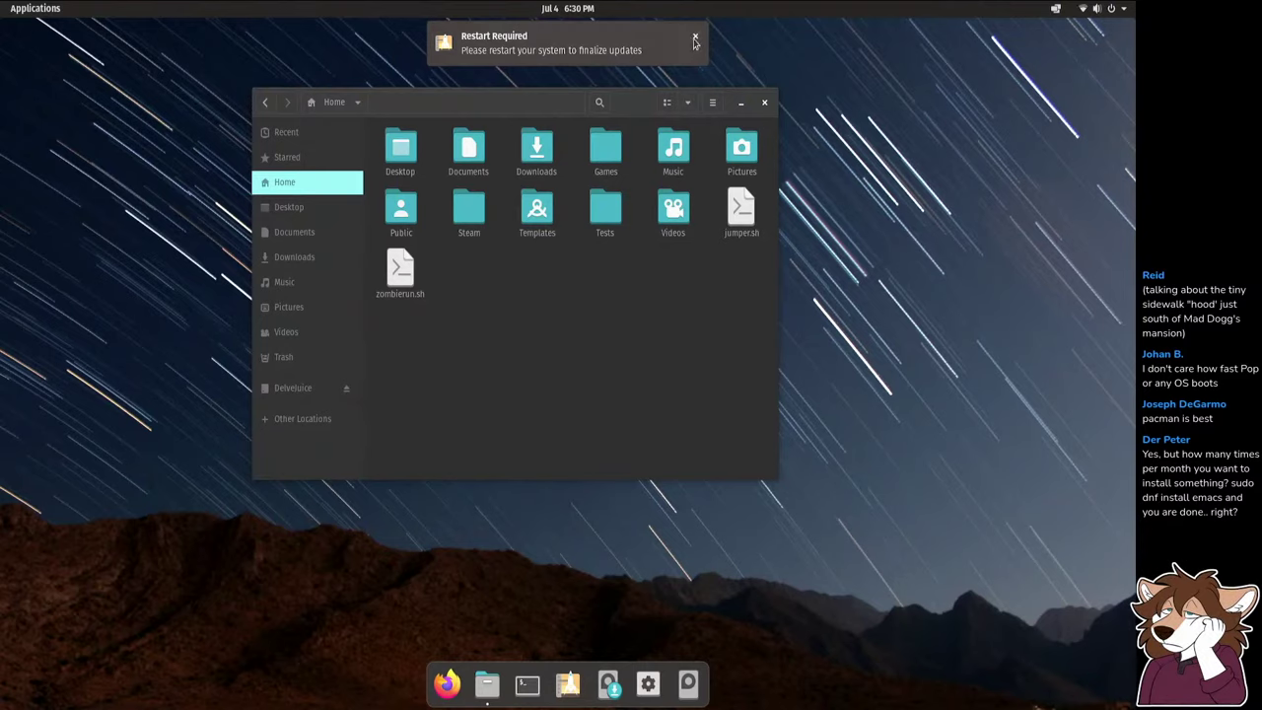
left_click(694, 40)
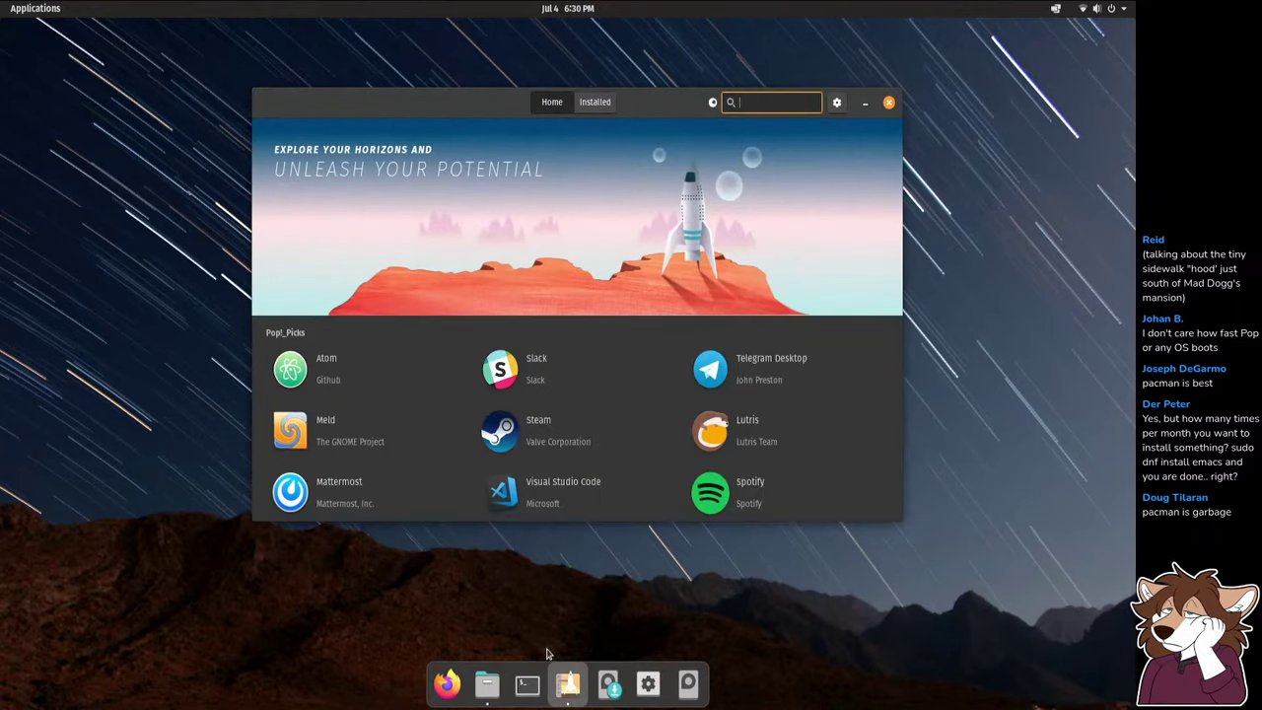
left_click(888, 102)
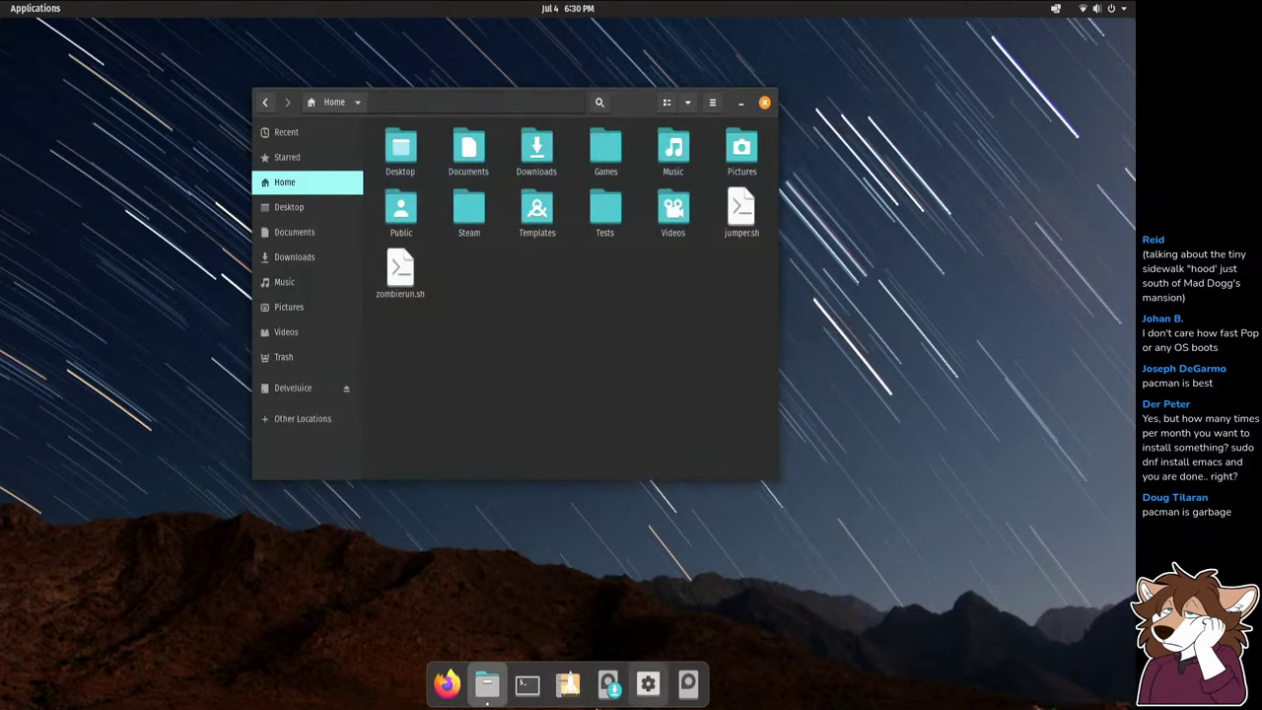
Start a clean install in English (United States) and erase the ATA Samsung SSD 860.
left_click(608, 684)
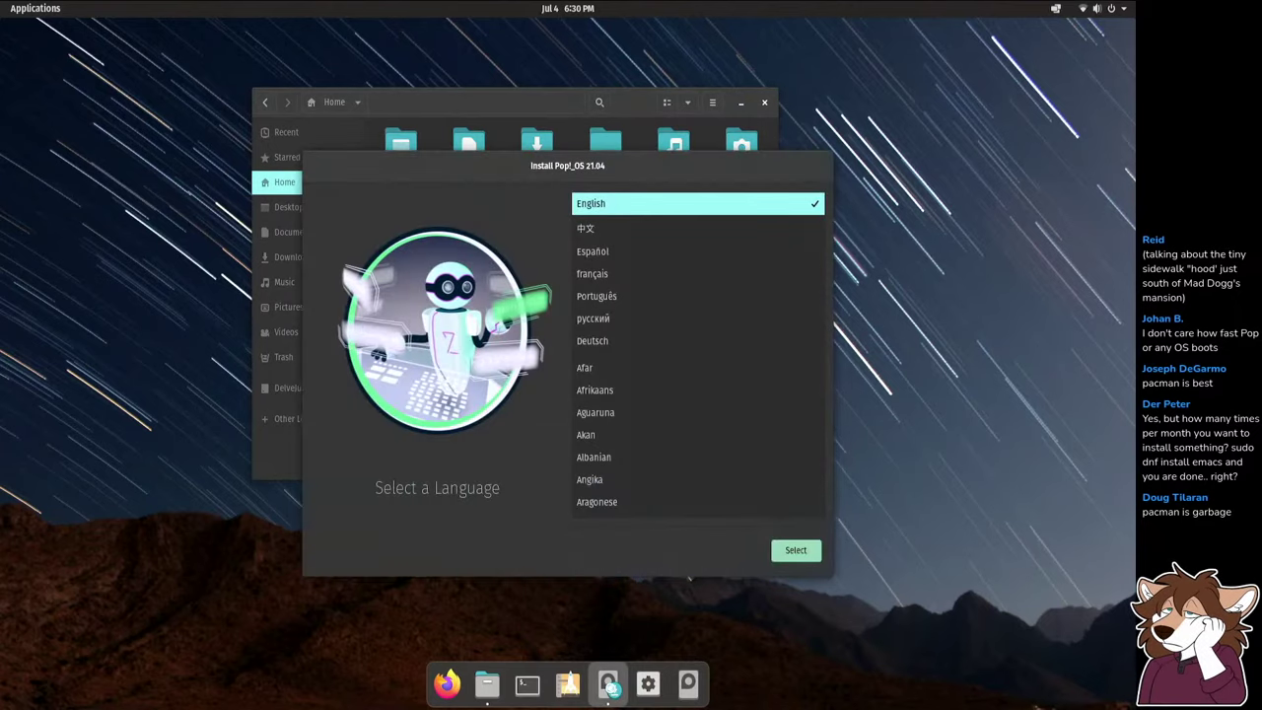
left_click(797, 550)
left_click(797, 550)
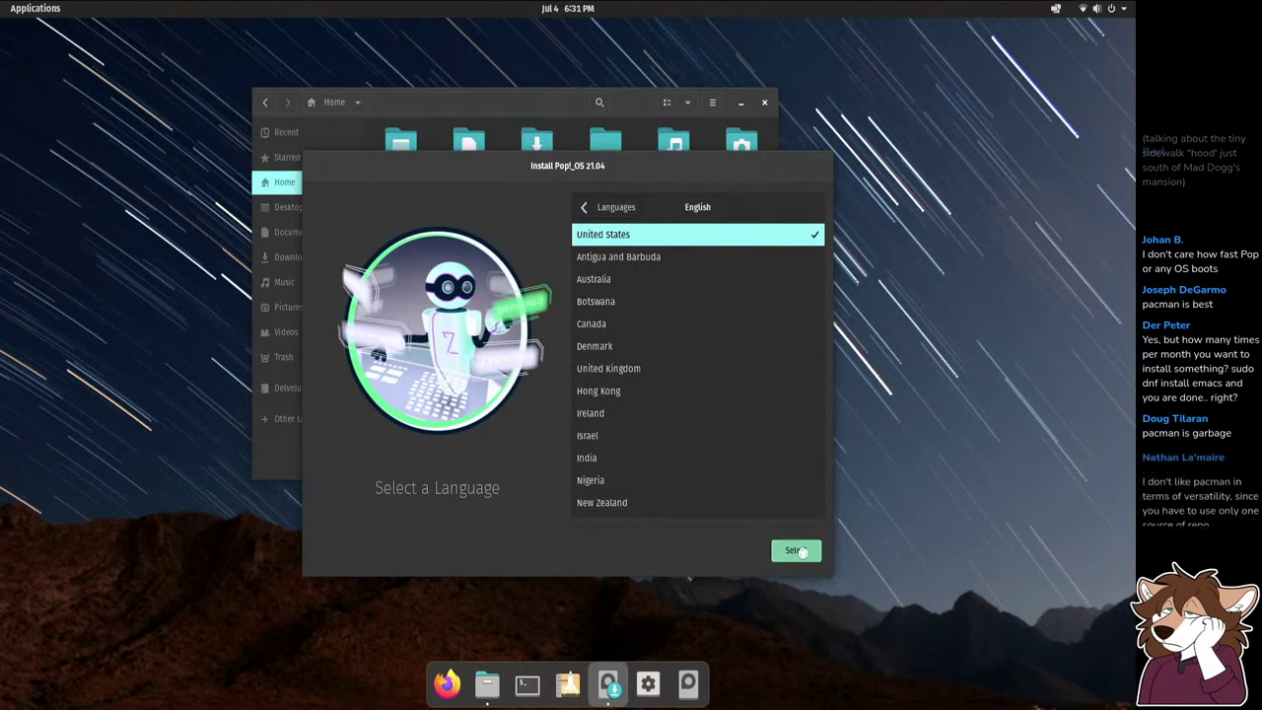
left_click(799, 551)
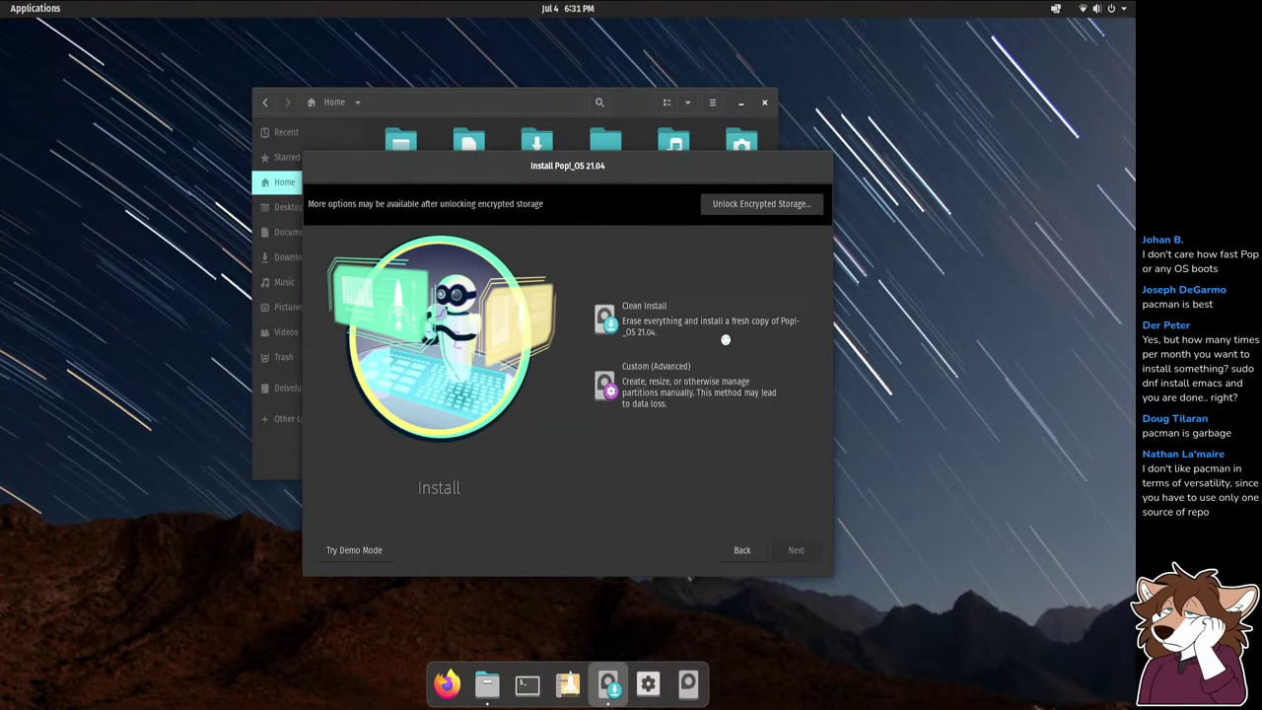
left_click(705, 326)
left_click(799, 550)
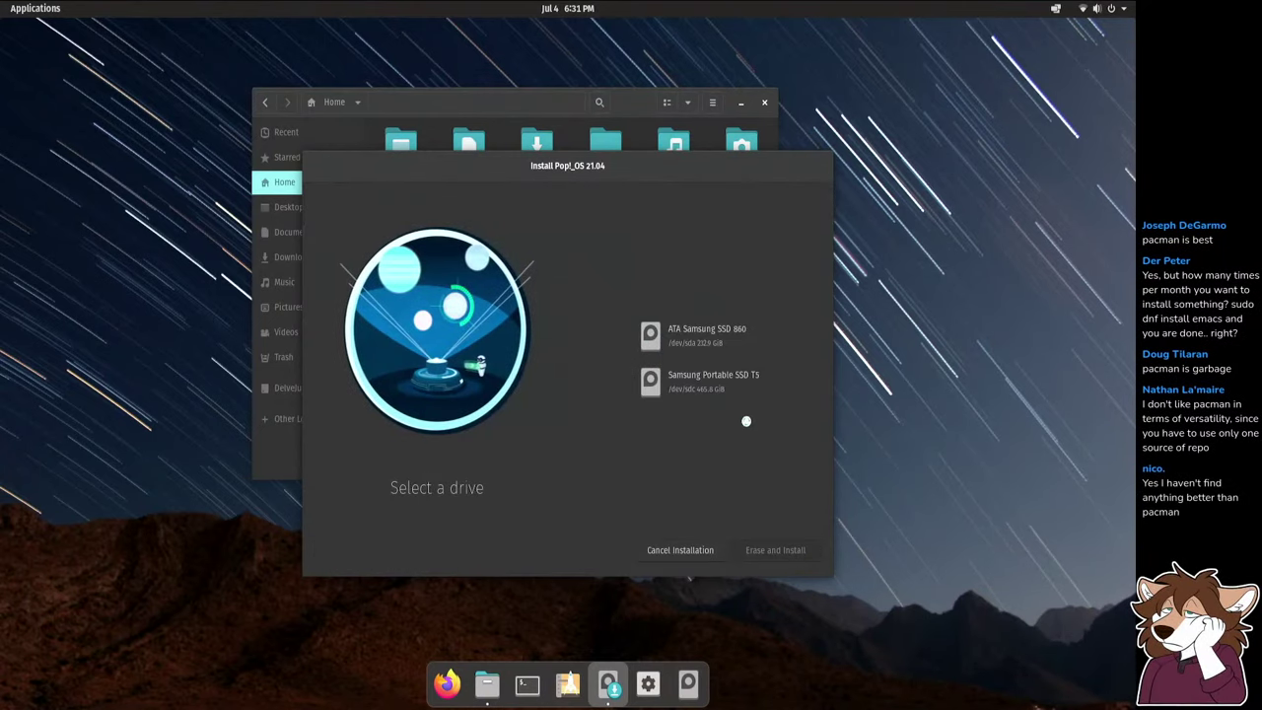
left_click(746, 327)
left_click(785, 548)
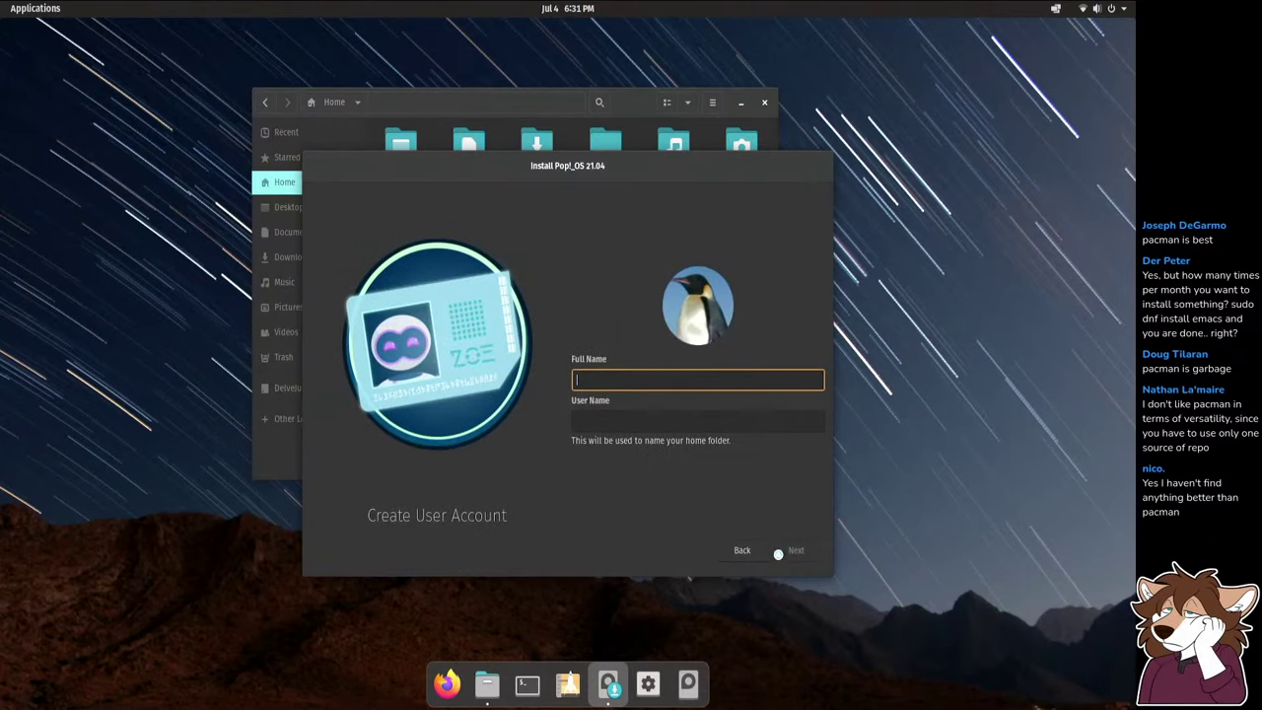
Create the user account and password, reuse it for drive encryption, and begin installing.
type("egee")
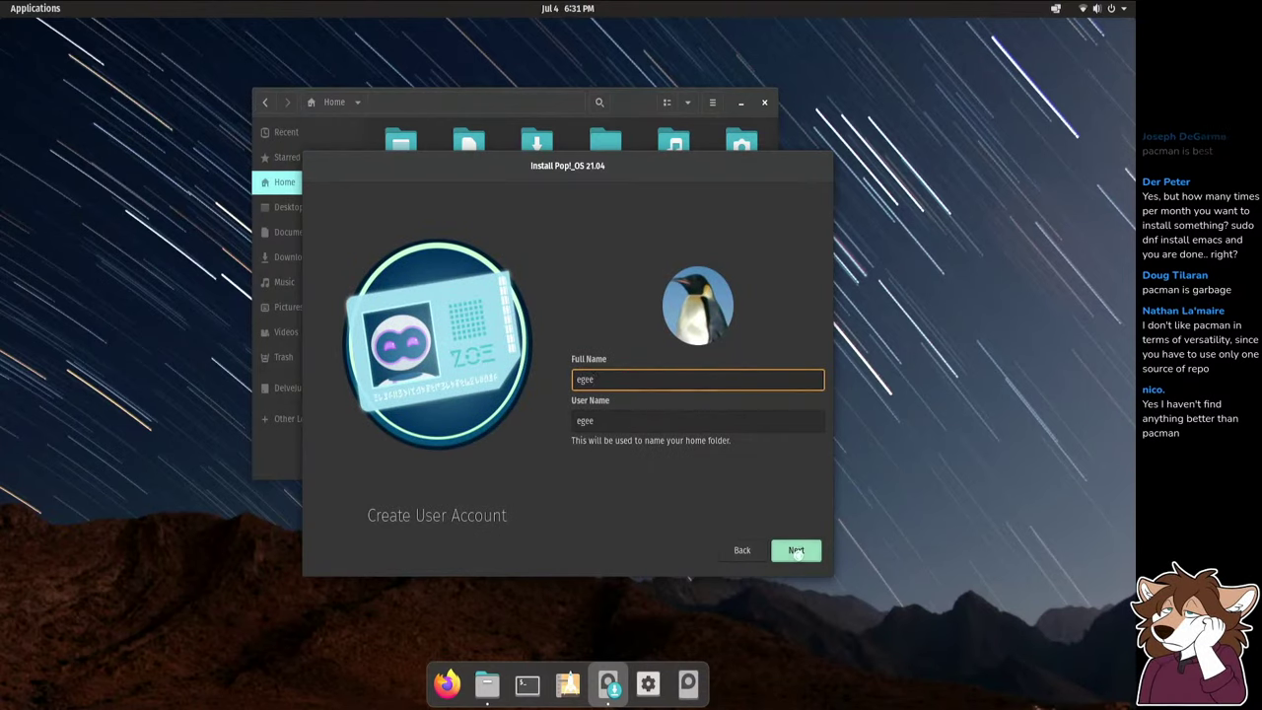
left_click(797, 549)
key("Tab")
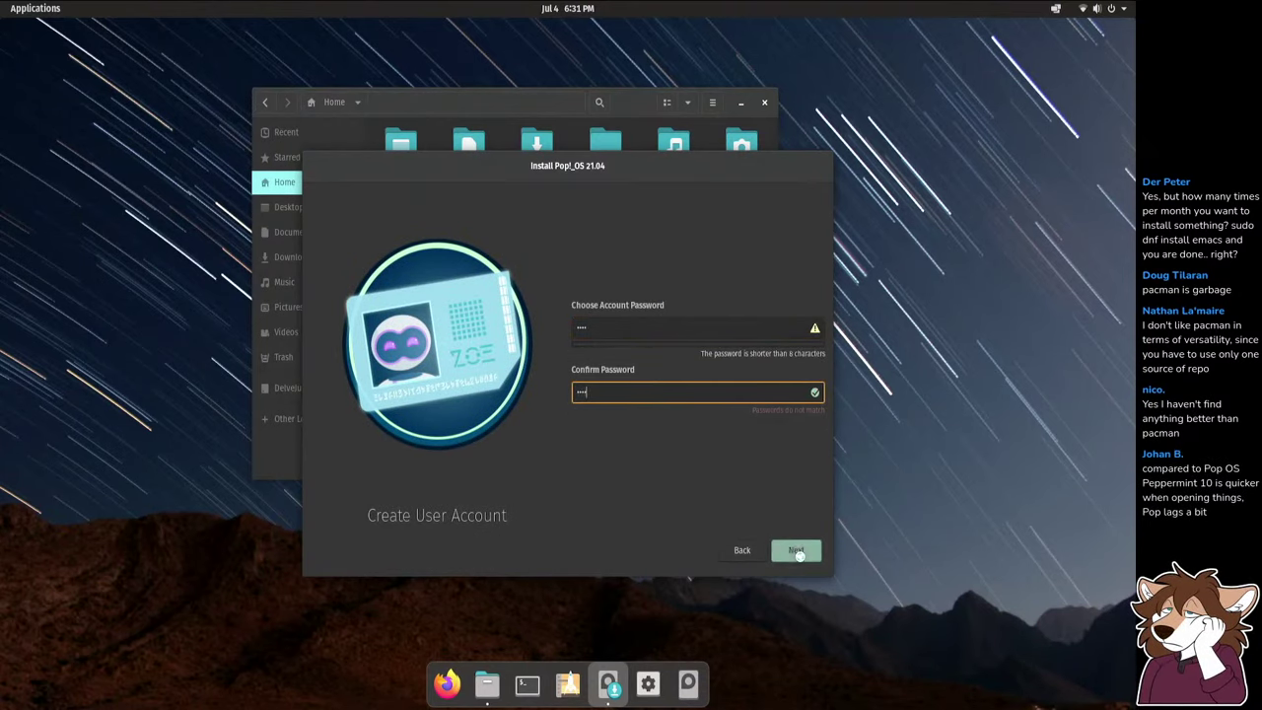
left_click(797, 549)
left_click(738, 434)
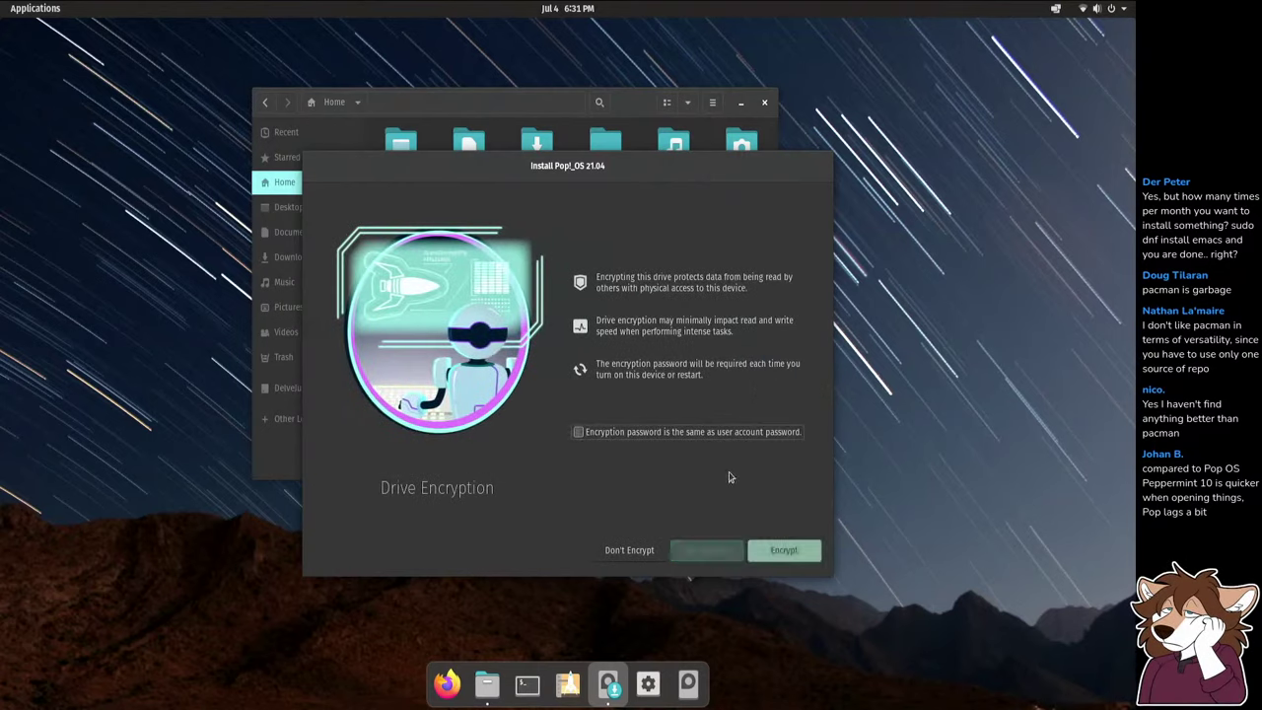
left_click(785, 550)
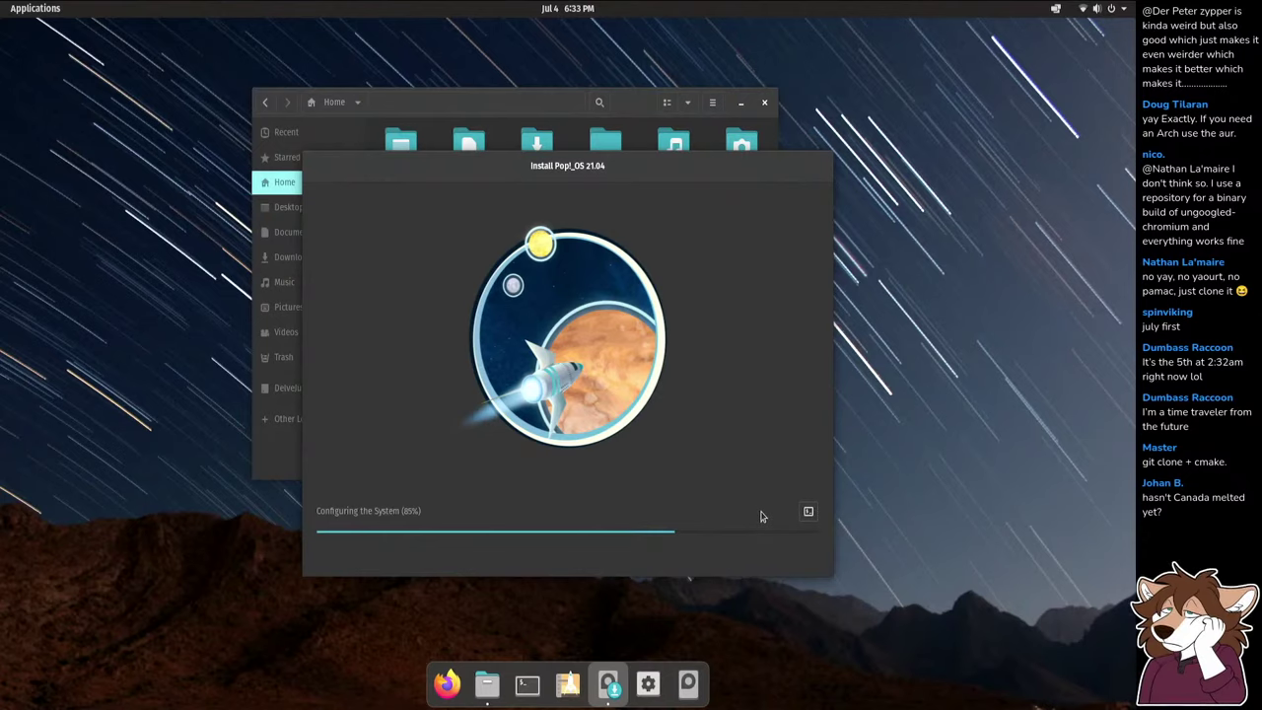
Reveal the installer's terminal log output while system configuration finishes.
left_click(807, 513)
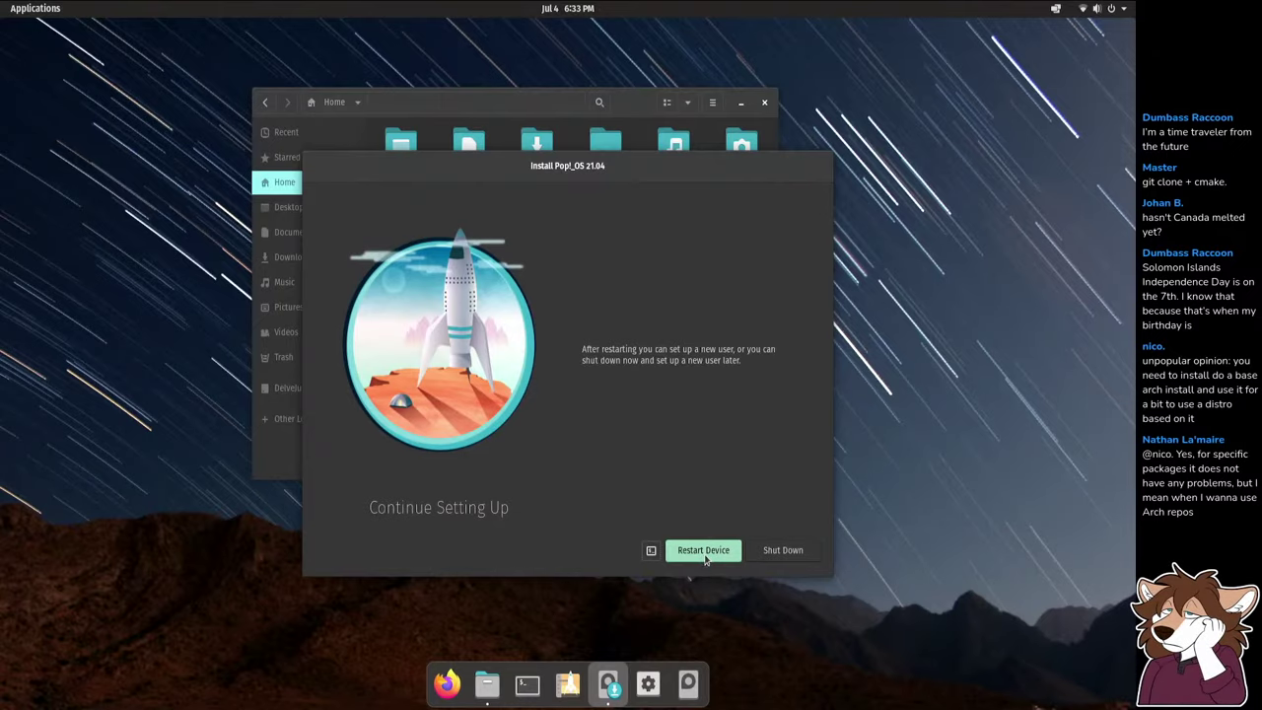
Choose Restart Device on the Continue Setting Up screen.
left_click(707, 554)
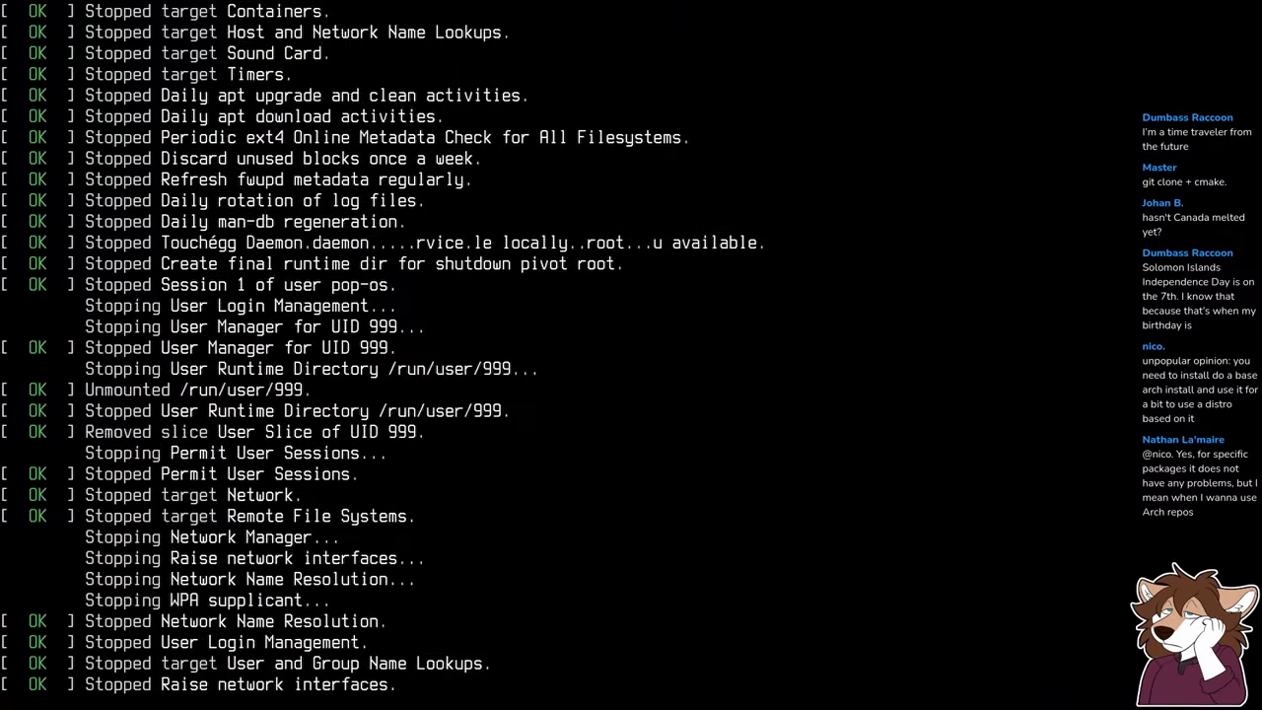